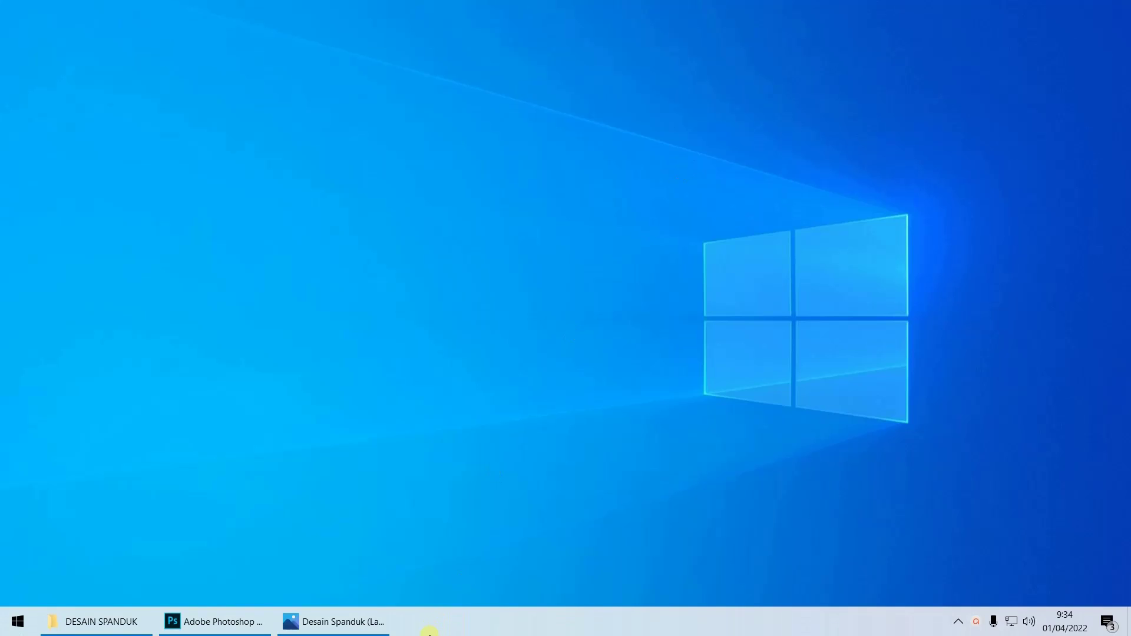
Check the finished banner reference, then return to Photoshop and start a new document via File > New
click(348, 623)
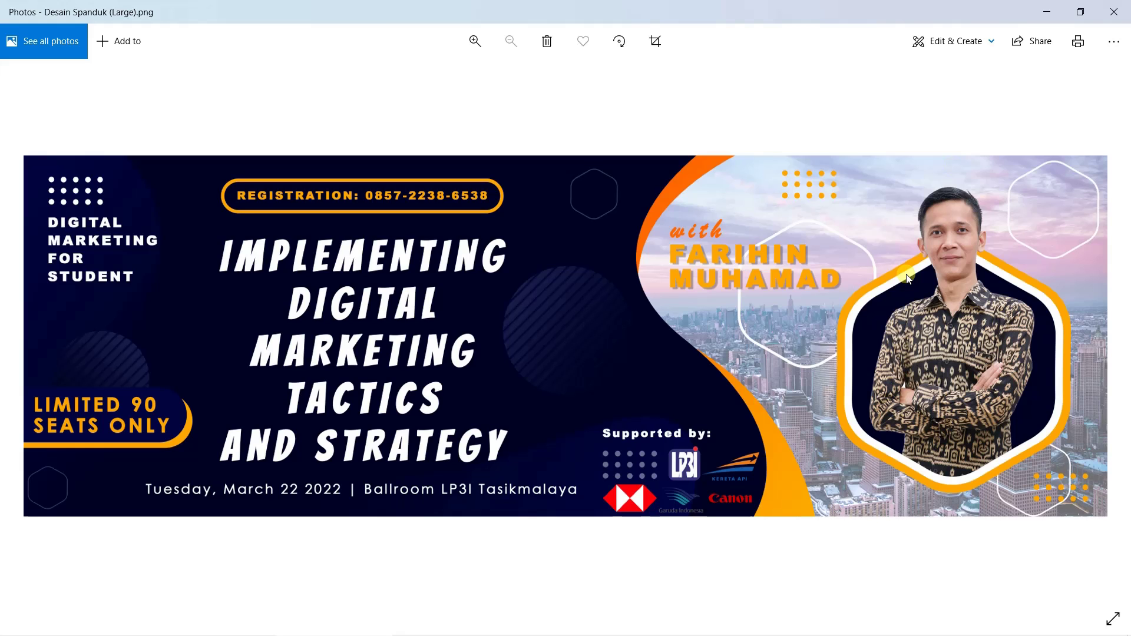
click(1048, 11)
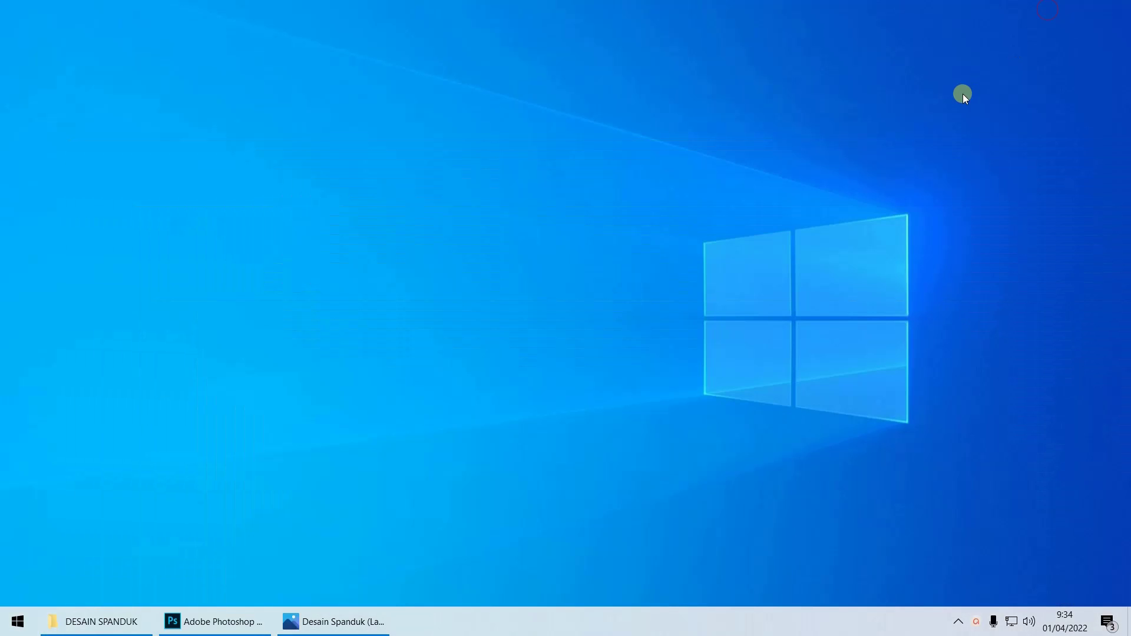
click(241, 629)
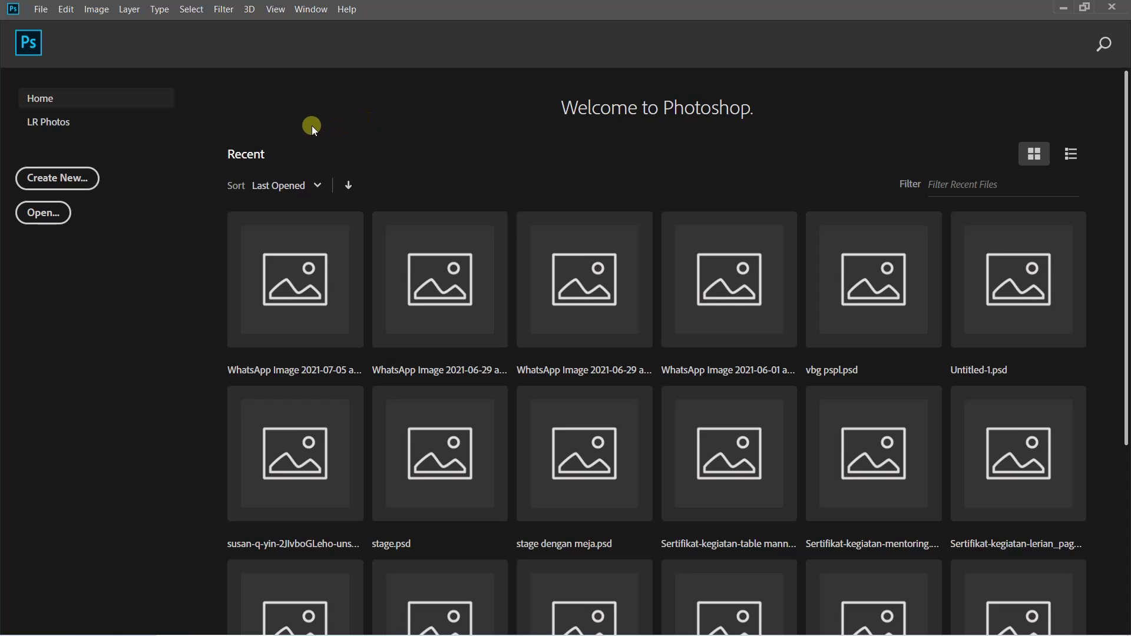
click(41, 9)
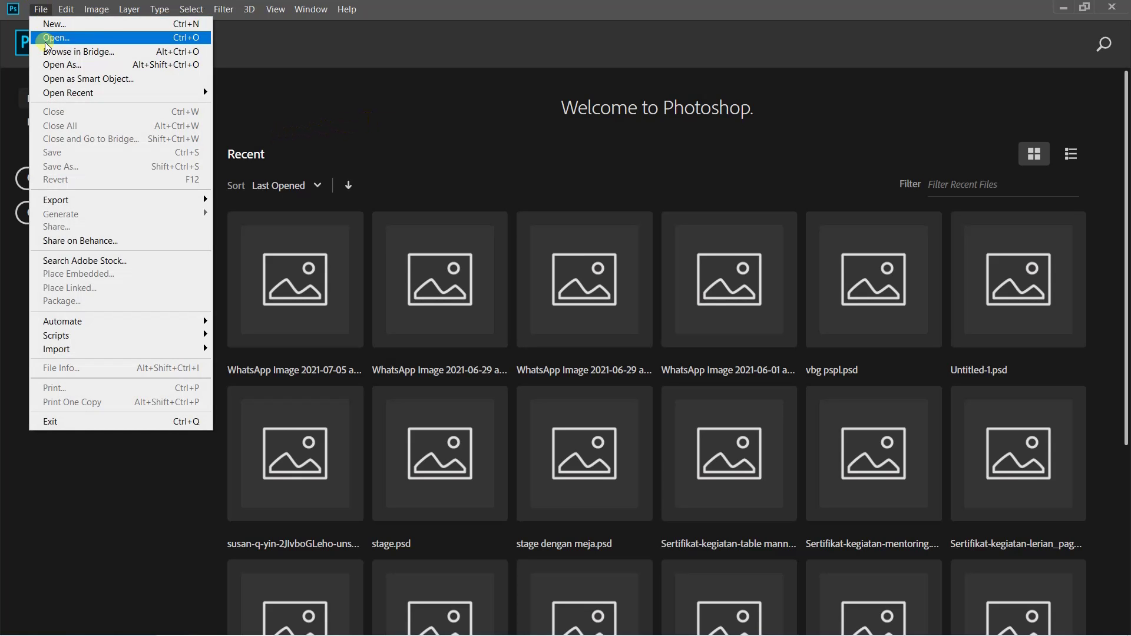
click(50, 25)
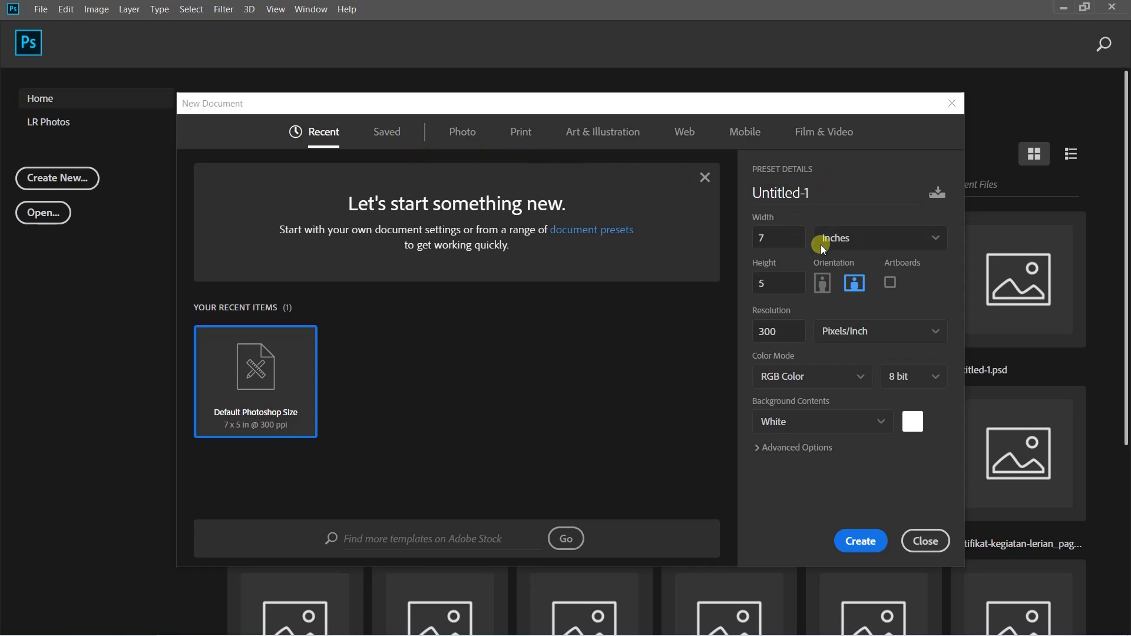
Name the document DESAIN SPANDUK, sized 270 × 90 centimeters at 150 pixels per inch
click(845, 191)
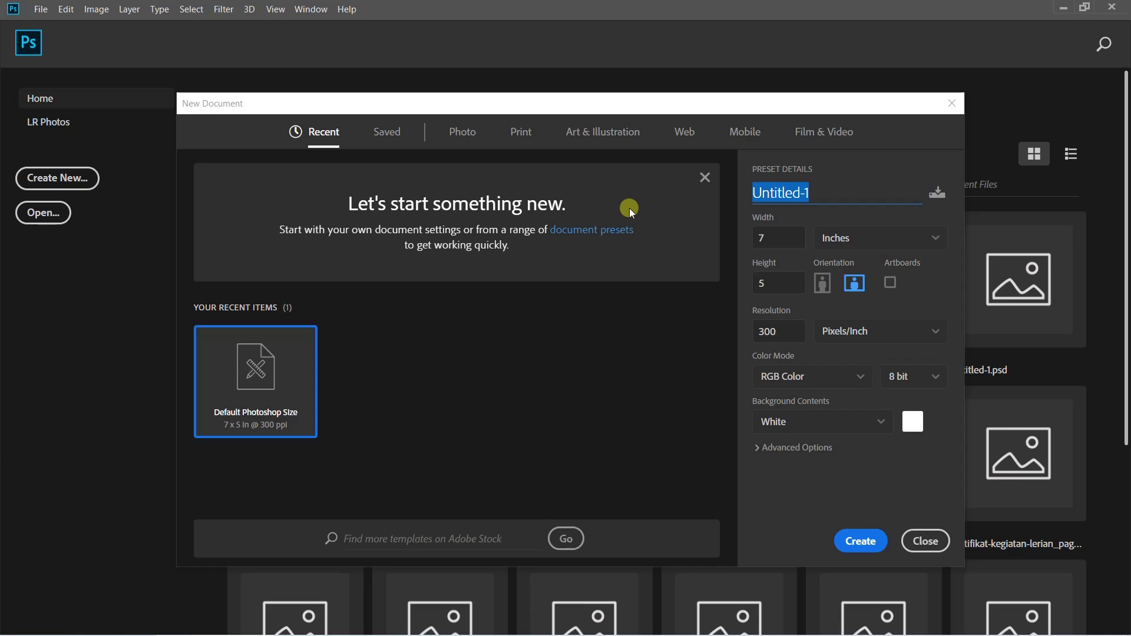
text(DESAI)
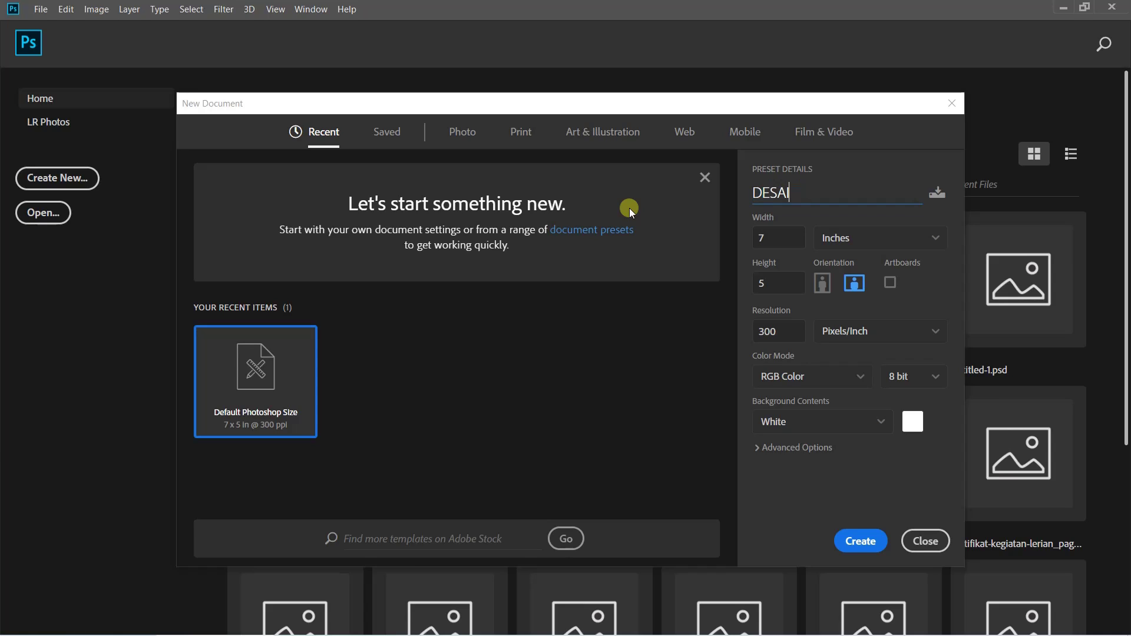
text(N SPANDUK)
click(864, 235)
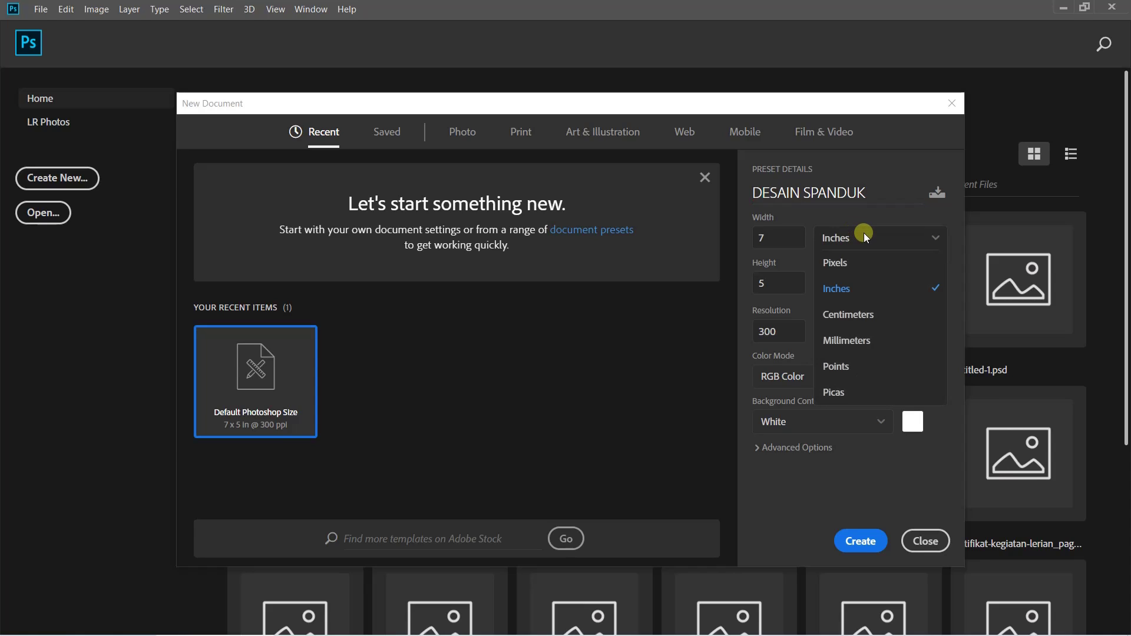
click(855, 323)
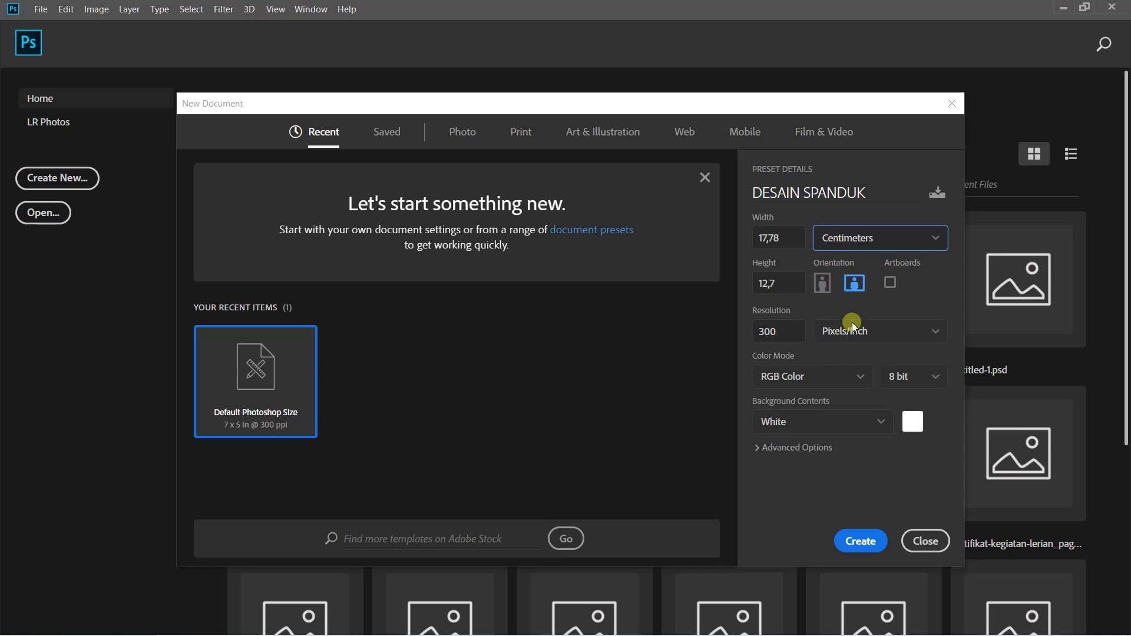
click(769, 236)
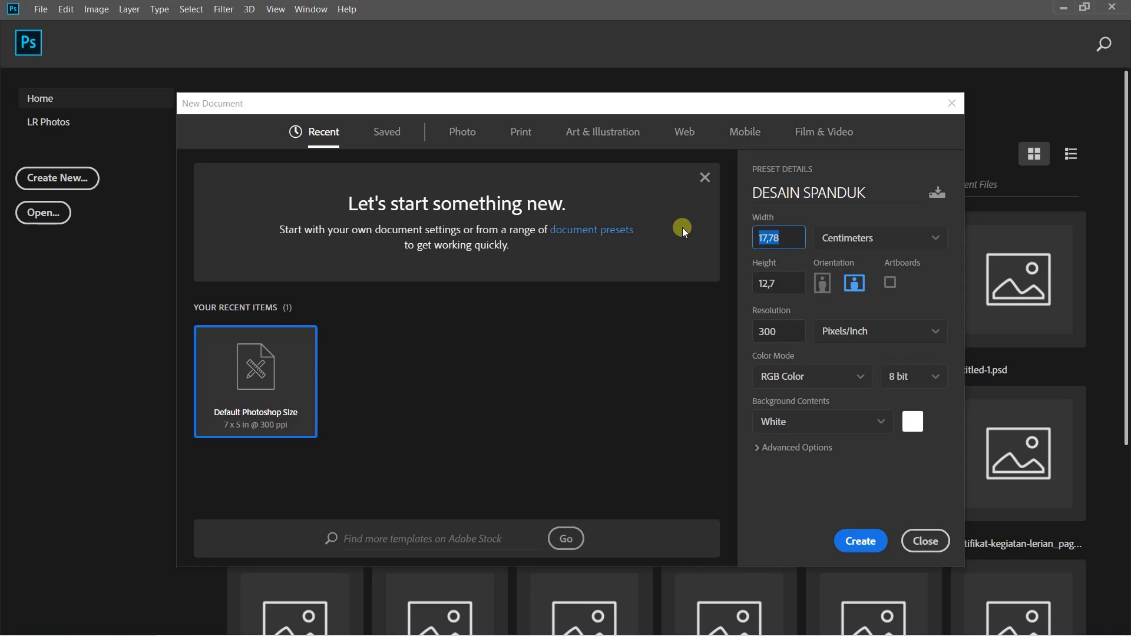
text(270)
key(Tab)
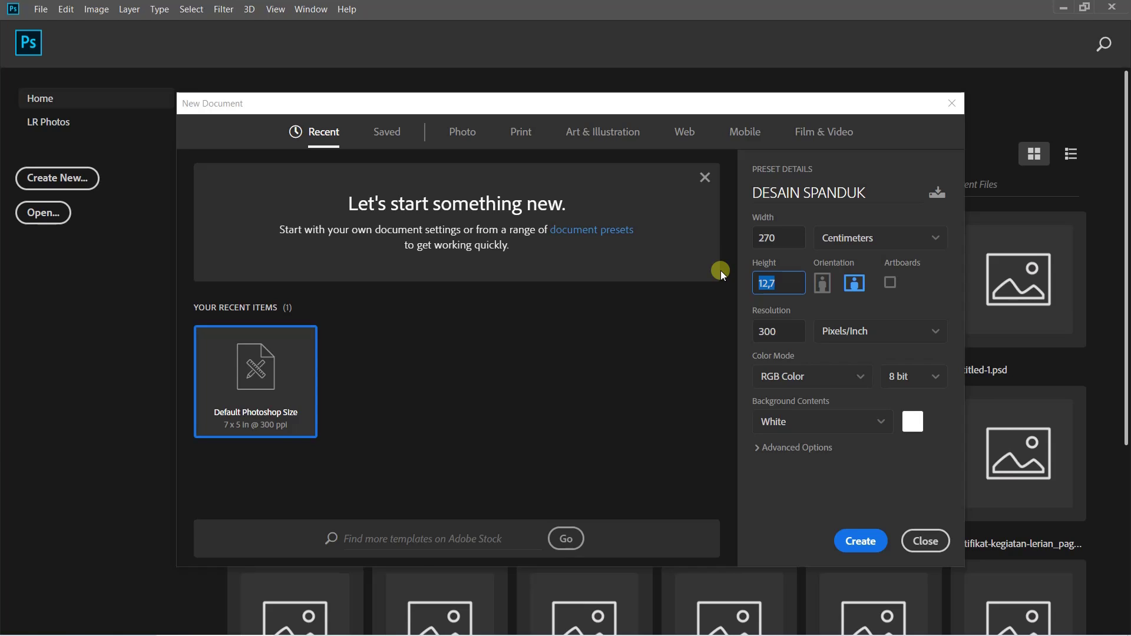
text(90)
click(837, 310)
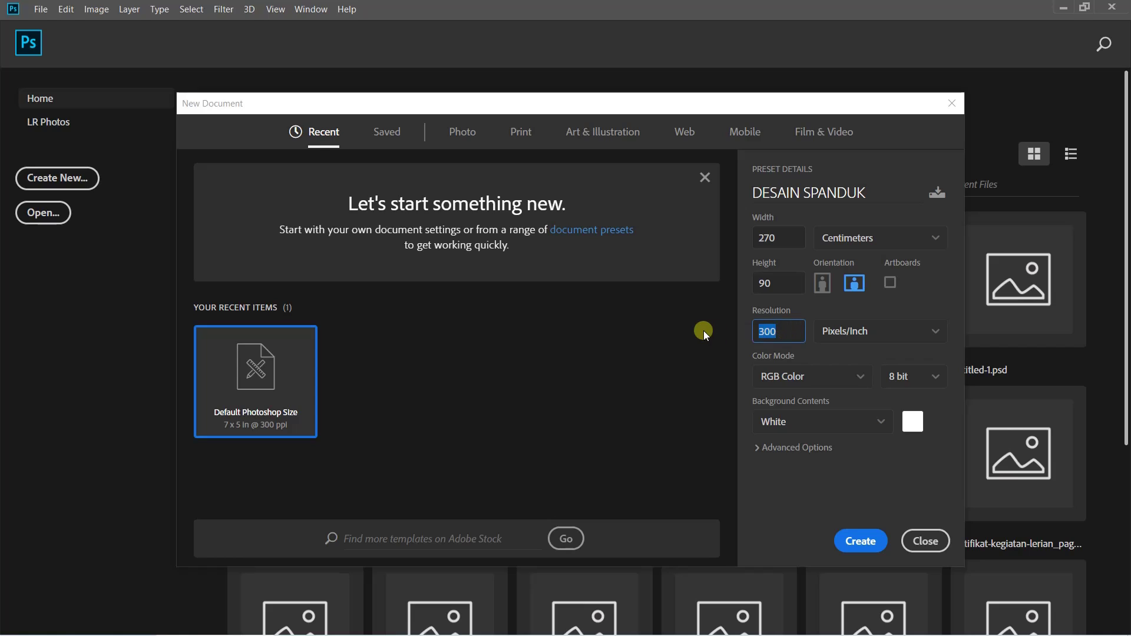
text(150)
Create the document and collapse the Color and Learn panels
click(876, 539)
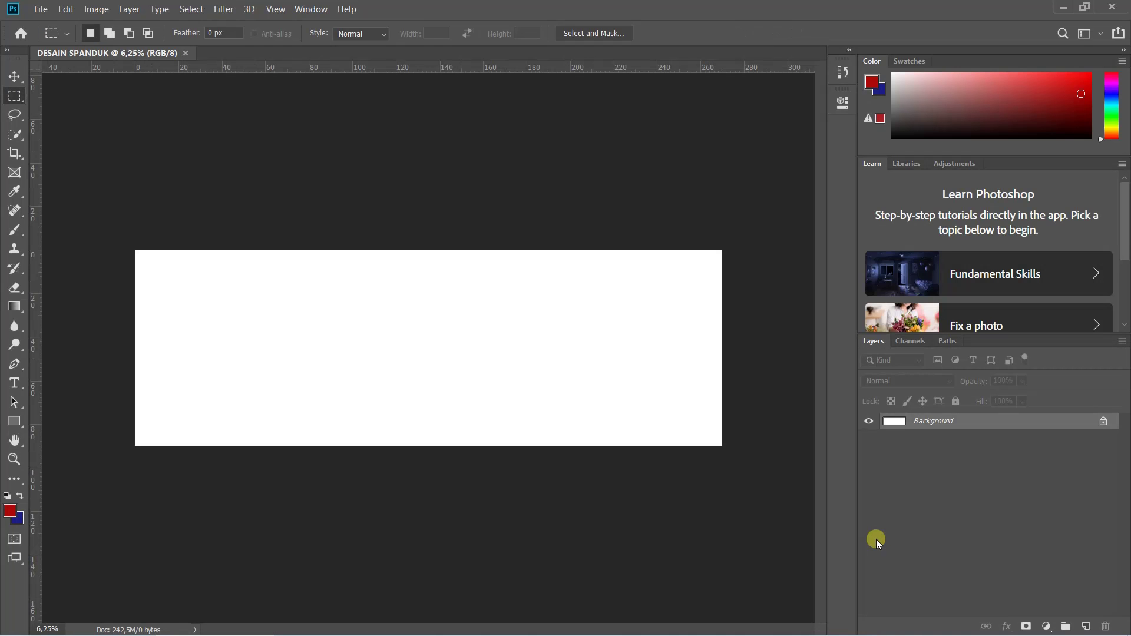
double_click(871, 59)
double_click(873, 78)
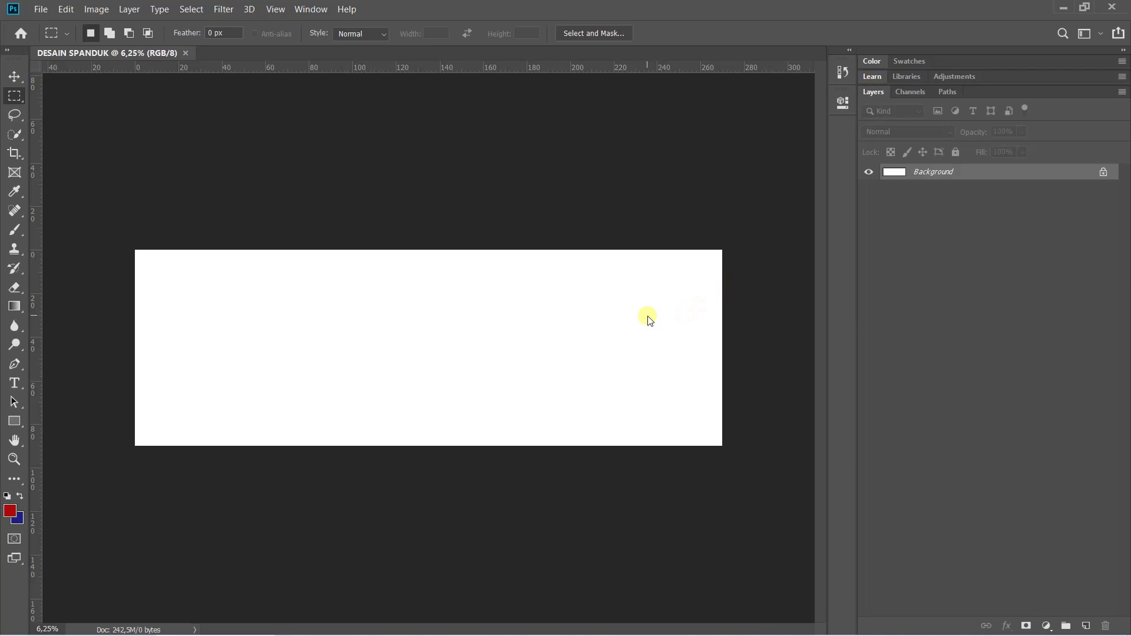
Fit the canvas to the window and leave the rulers hidden
key(ctrl+0)
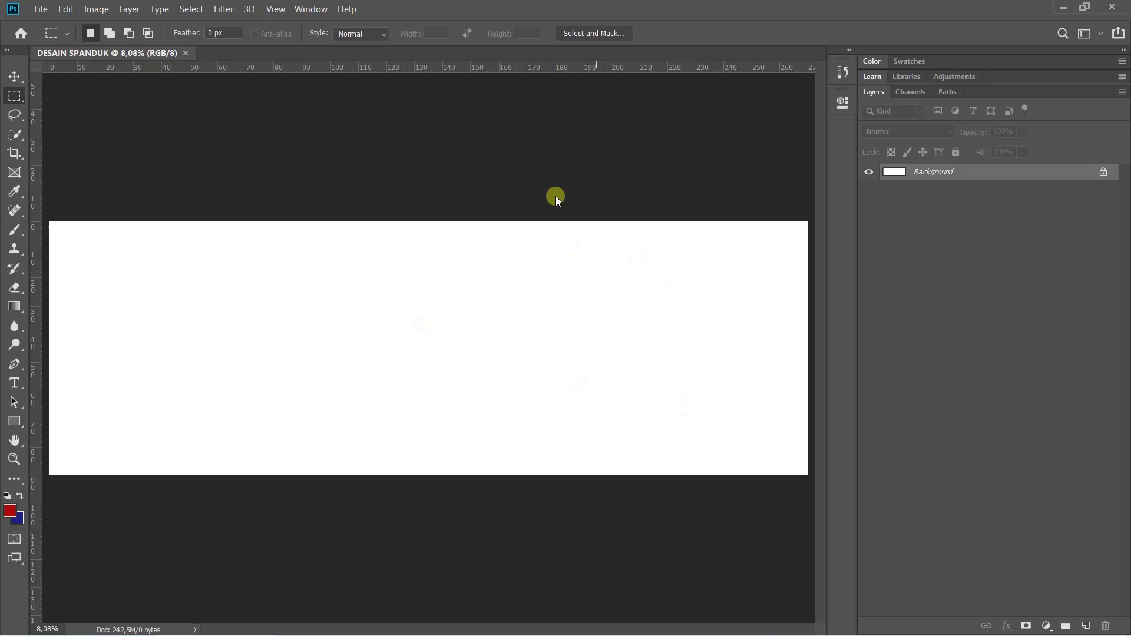
key(ctrl+r)
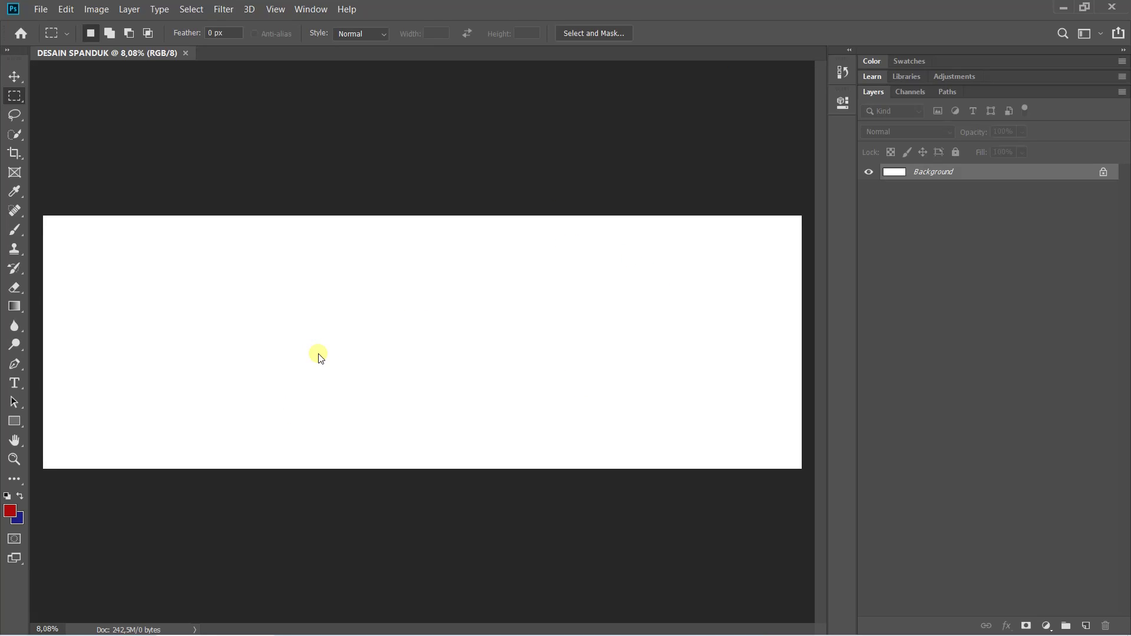
key(ctrl+r)
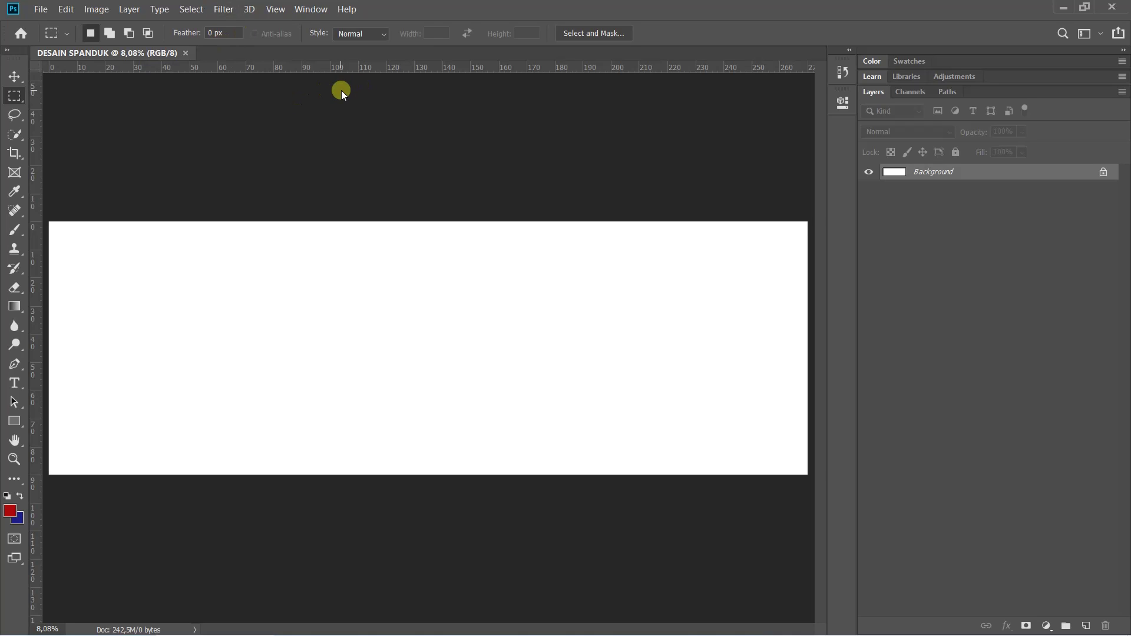
key(ctrl+r)
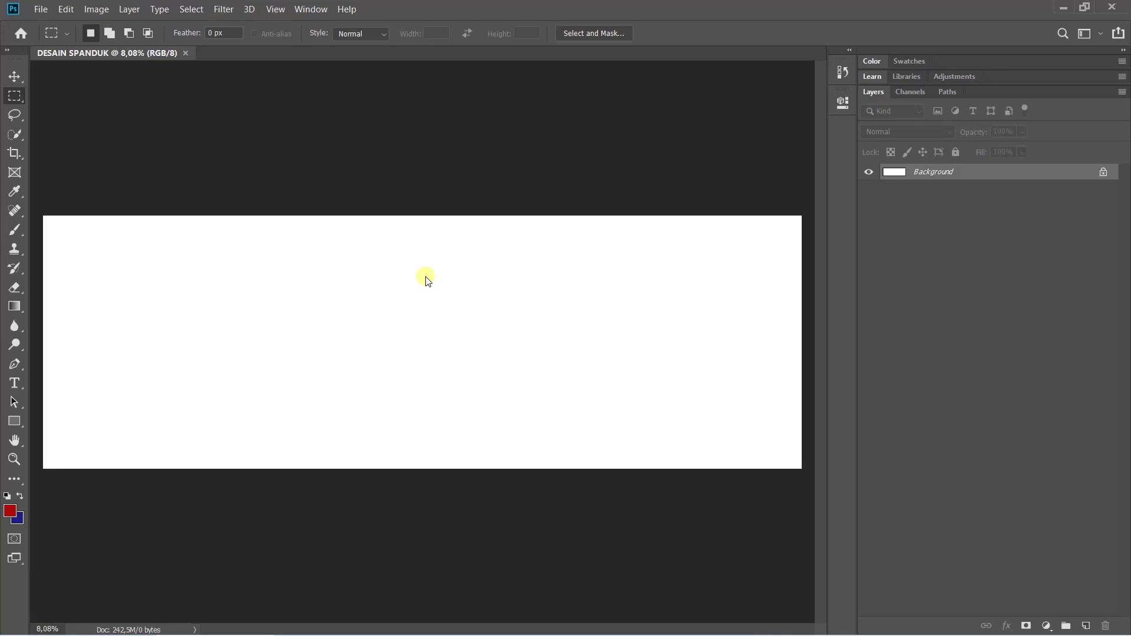
scroll(428, 280, up, 1)
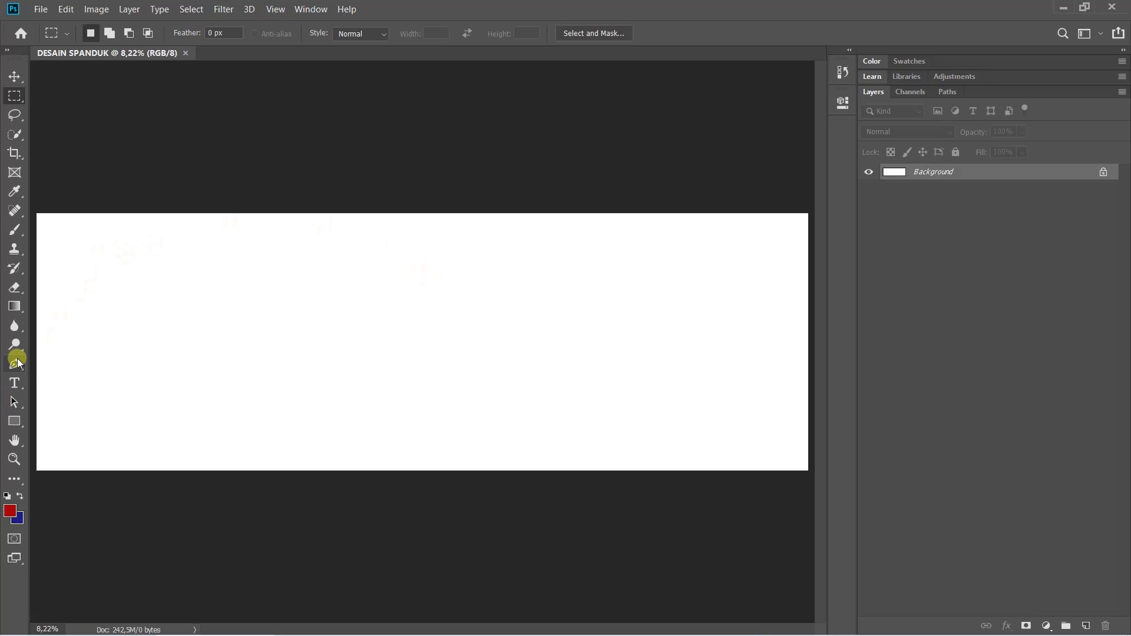
Choose the standard Pen Tool and set its mode to Shape
drag(14, 365, 78, 365)
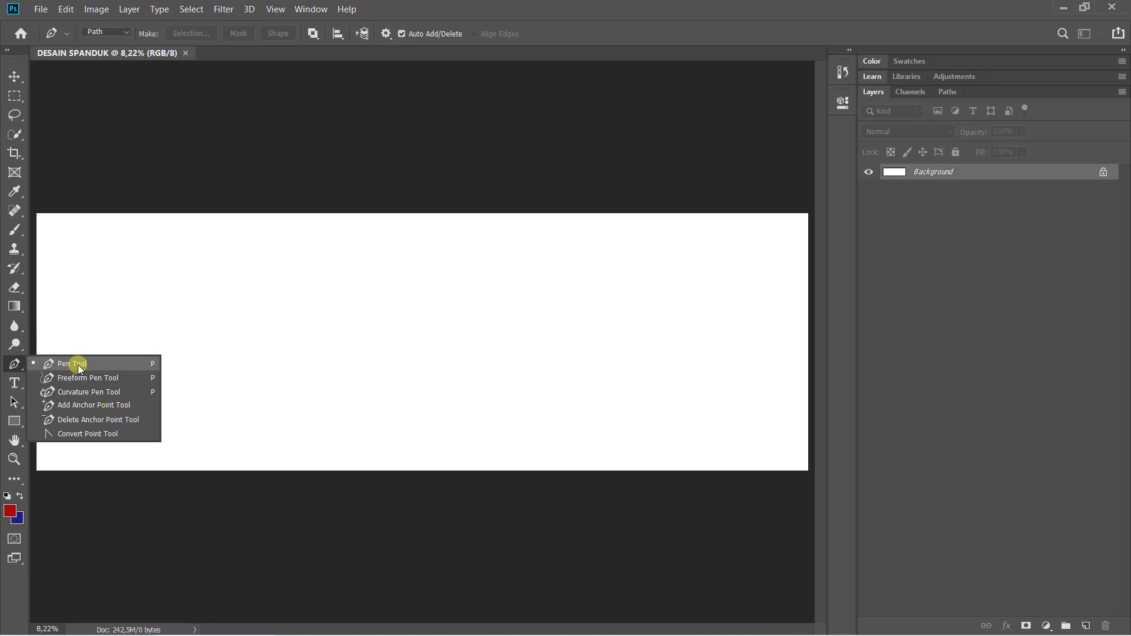
click(78, 365)
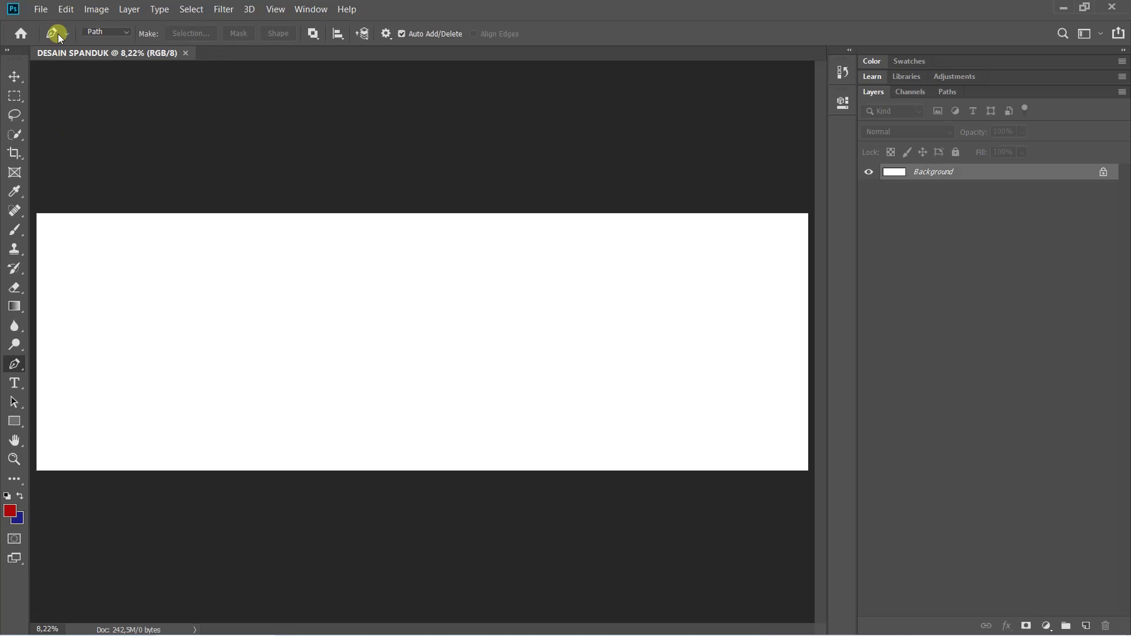
click(110, 32)
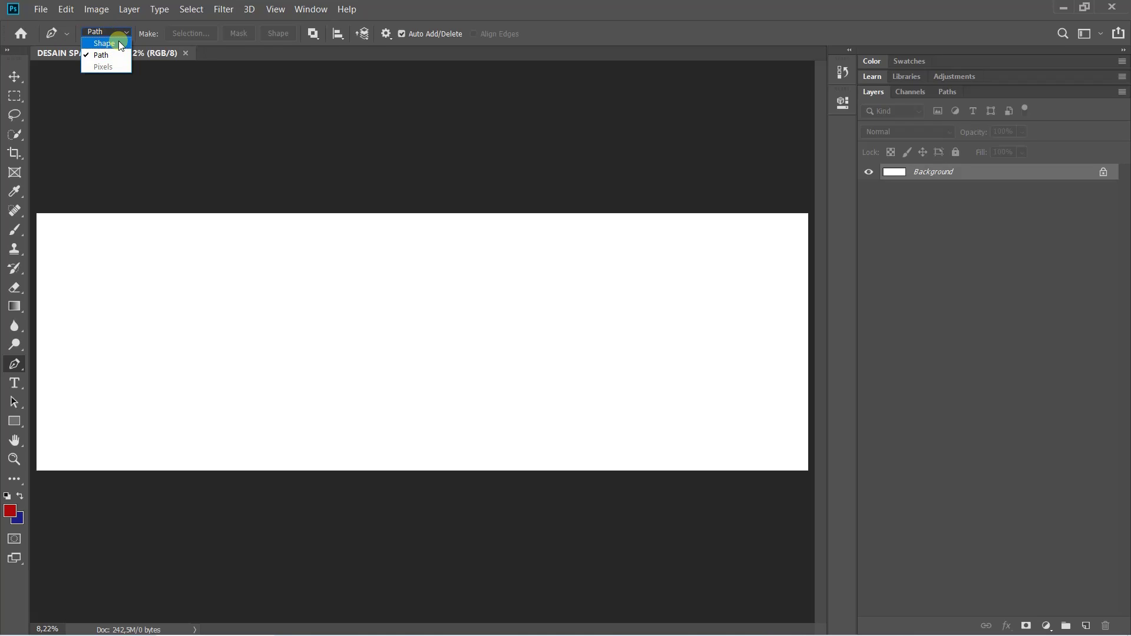
click(111, 40)
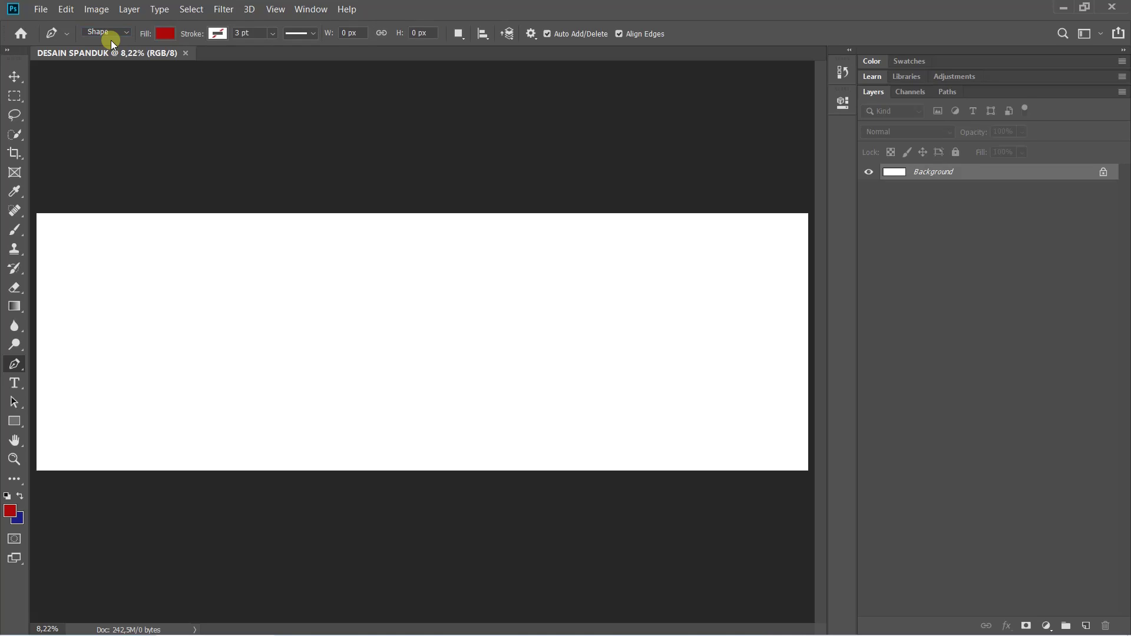
Try purple and pink fill swatches, settle on light yellow, then bring up the custom Color Picker
click(164, 33)
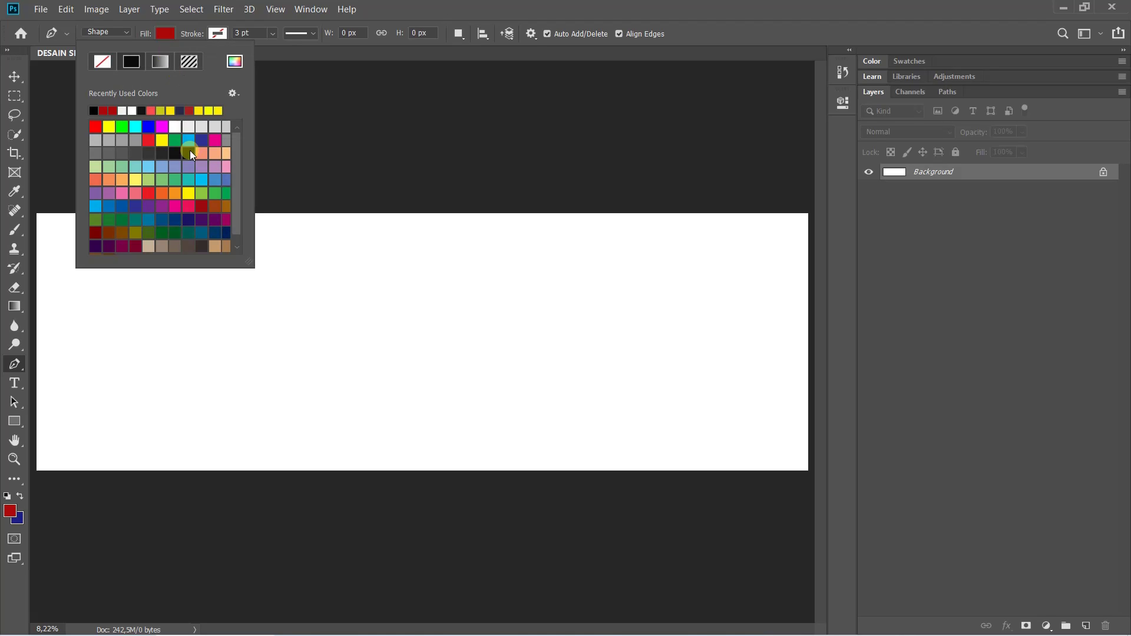
click(154, 208)
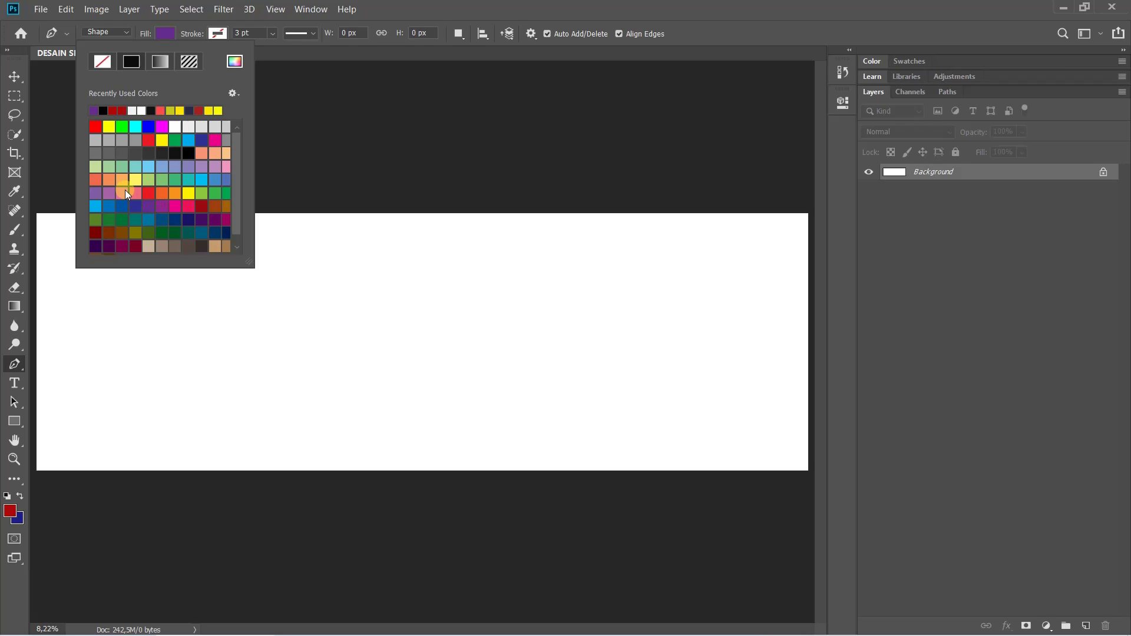
click(123, 191)
click(135, 179)
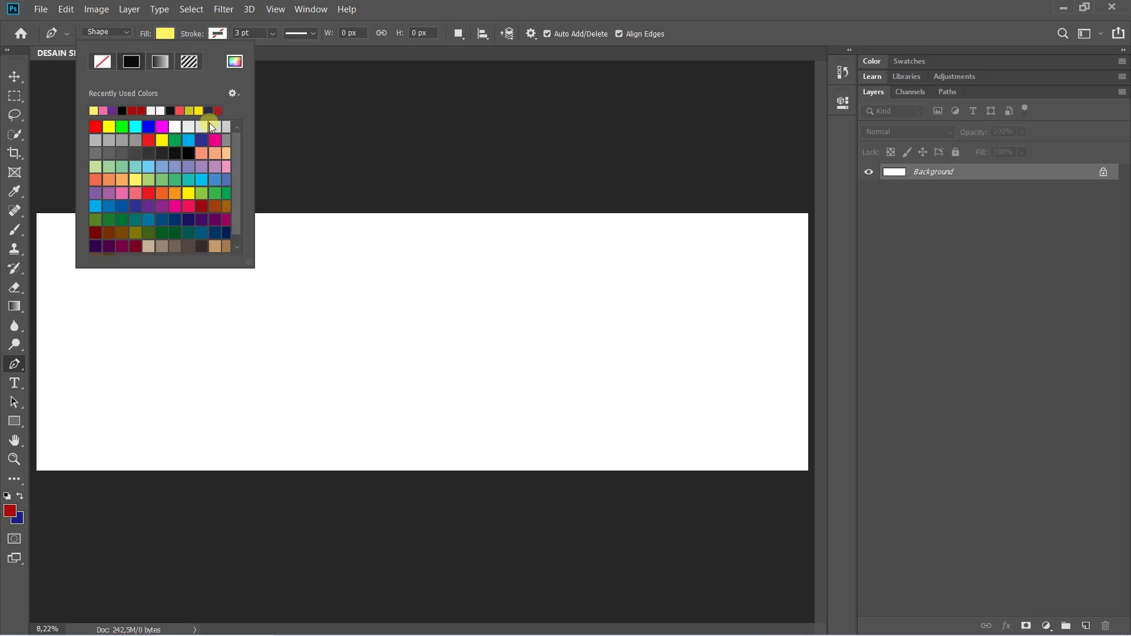
click(235, 62)
Set the shape fill to navy #001e47 and the stroke to No Color
drag(285, 70, 449, 120)
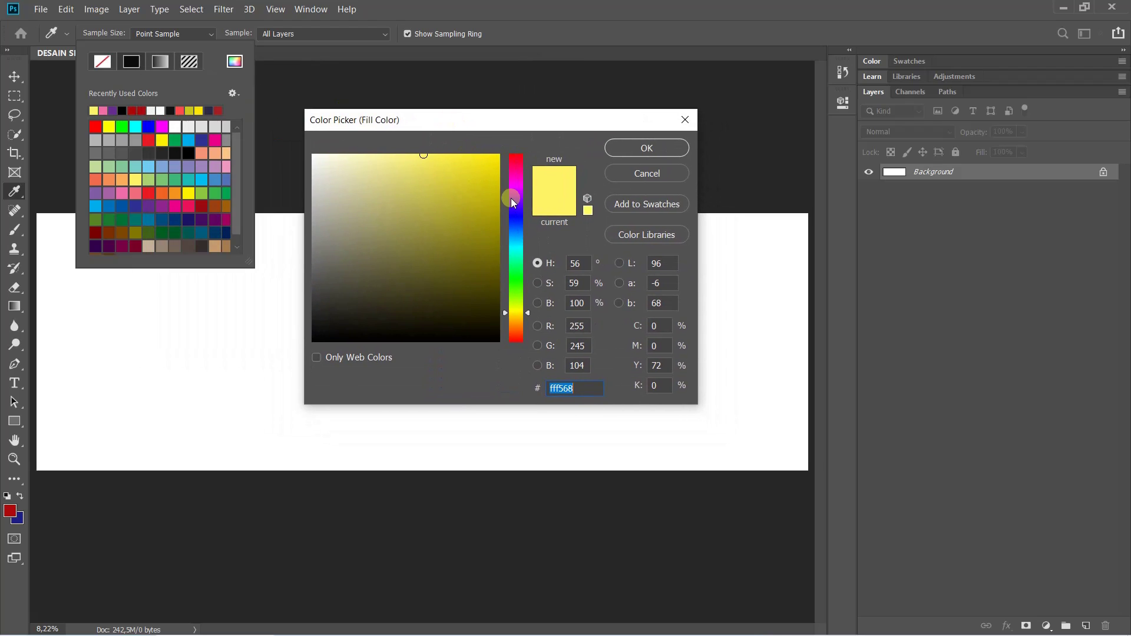
mouse_move(514, 250)
mouse_down()
mouse_move(515, 222)
mouse_move(522, 294)
mouse_up()
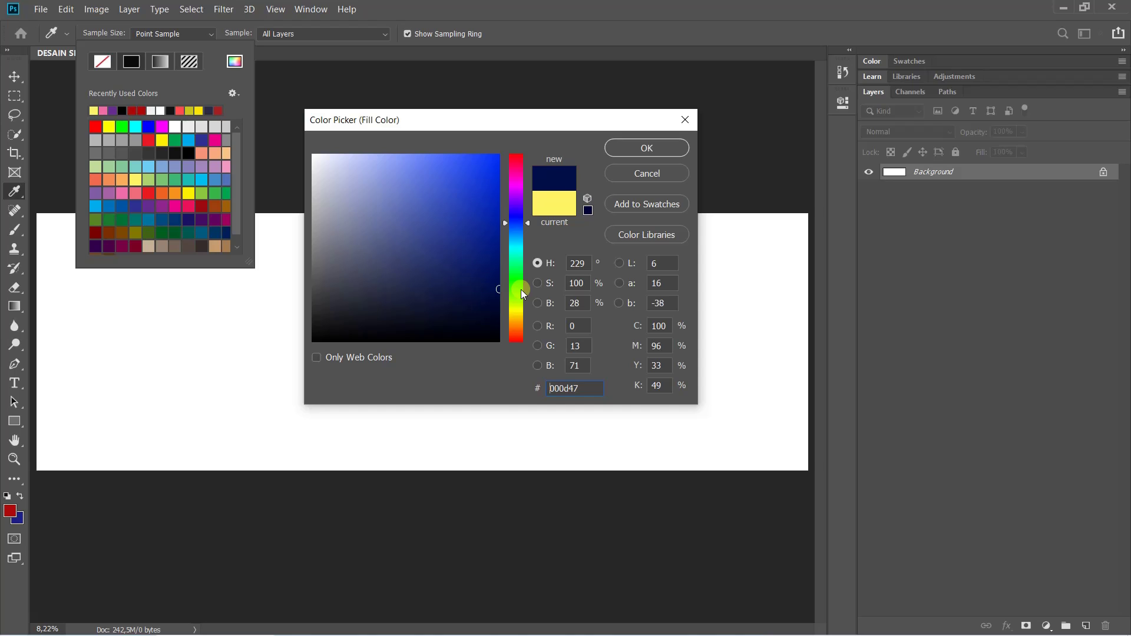
click(521, 230)
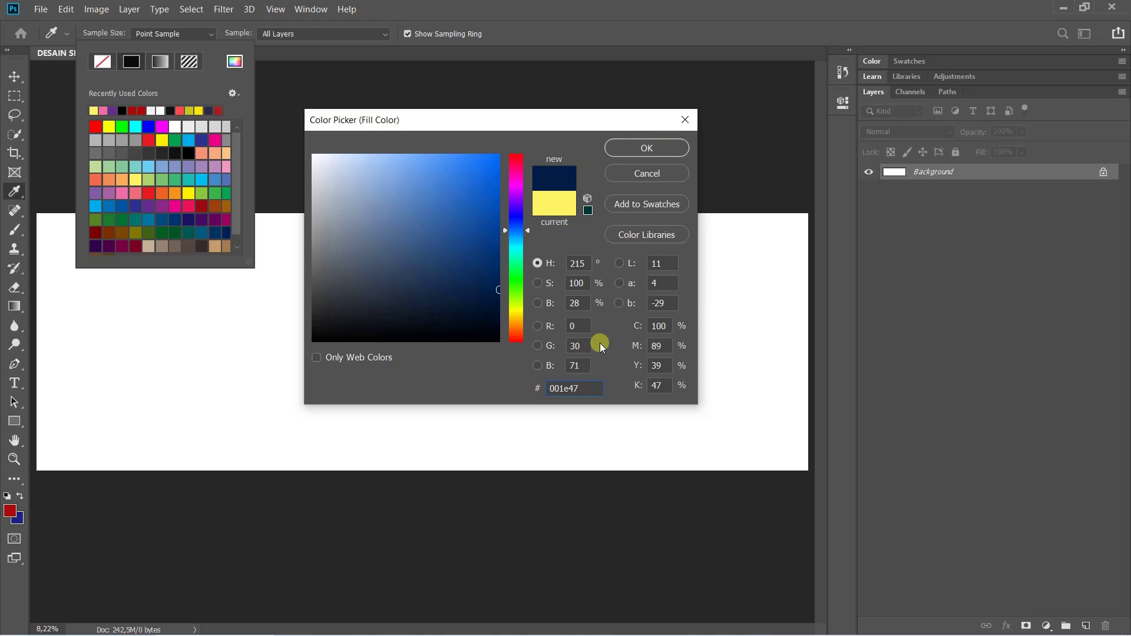
drag(578, 388, 543, 390)
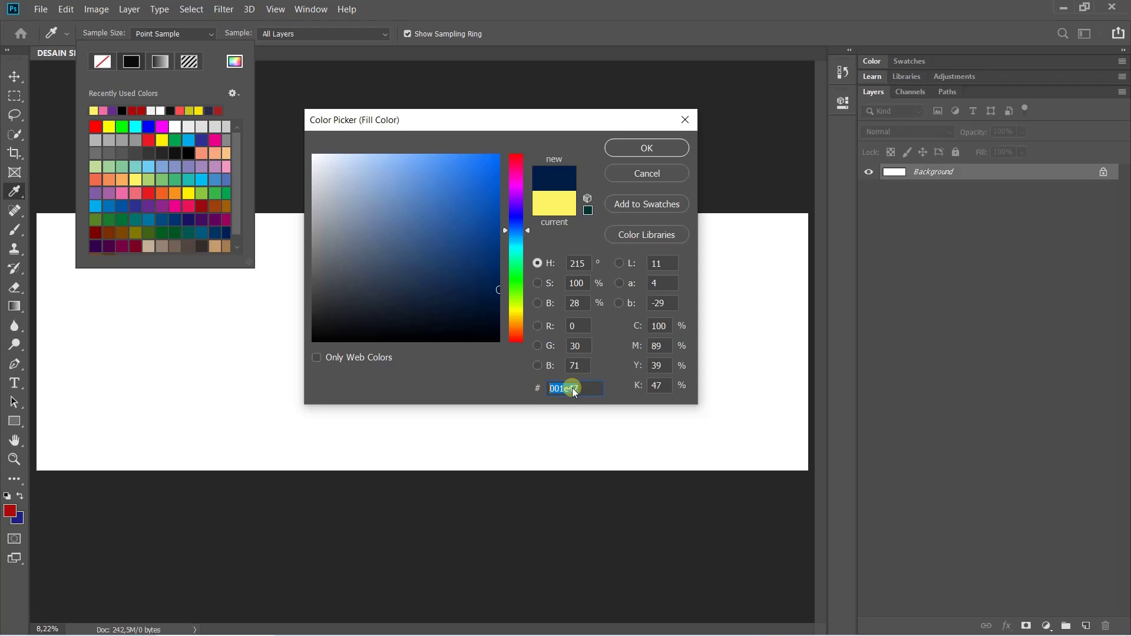
click(649, 151)
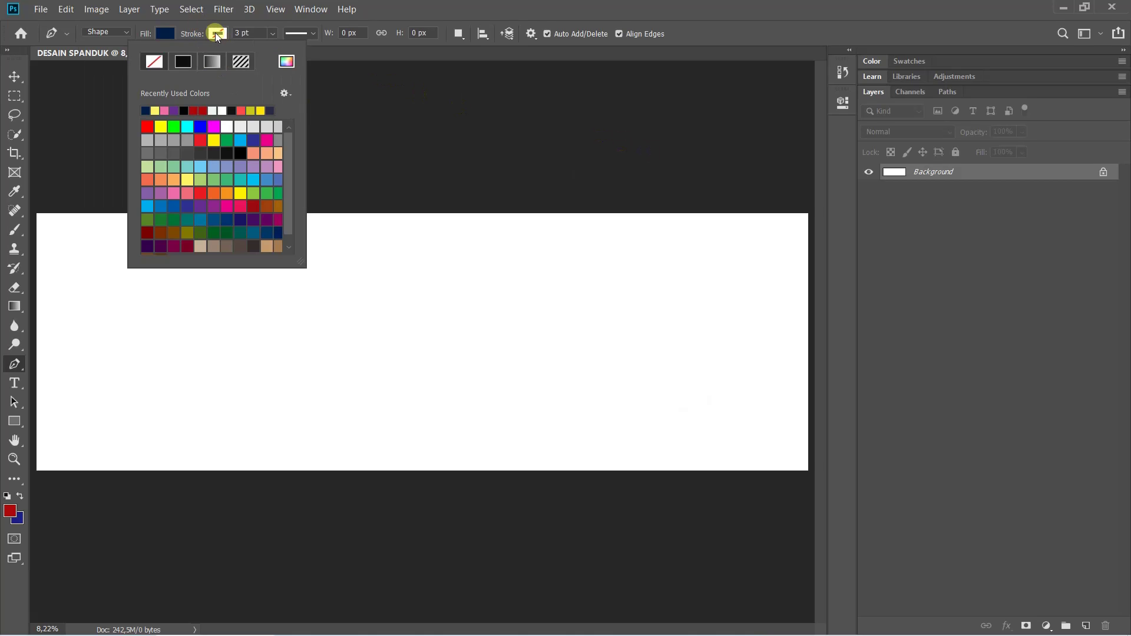
click(156, 62)
click(217, 33)
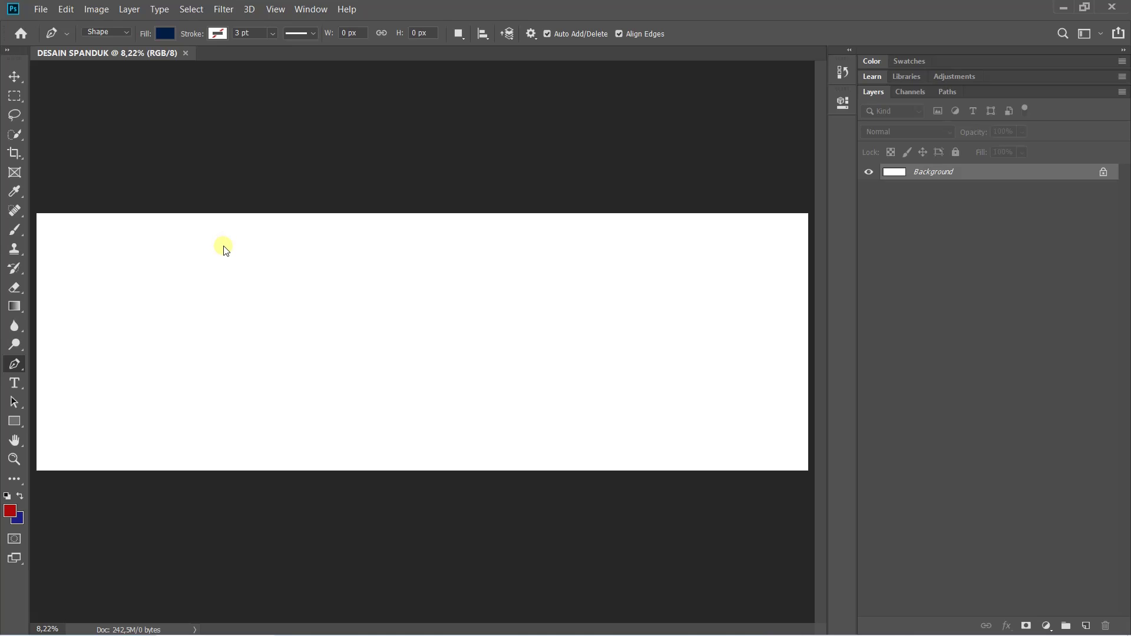
Dismiss the new-feature tip and adjust the zoom on the banner
scroll(203, 245, down, 2)
scroll(212, 250, up, 2)
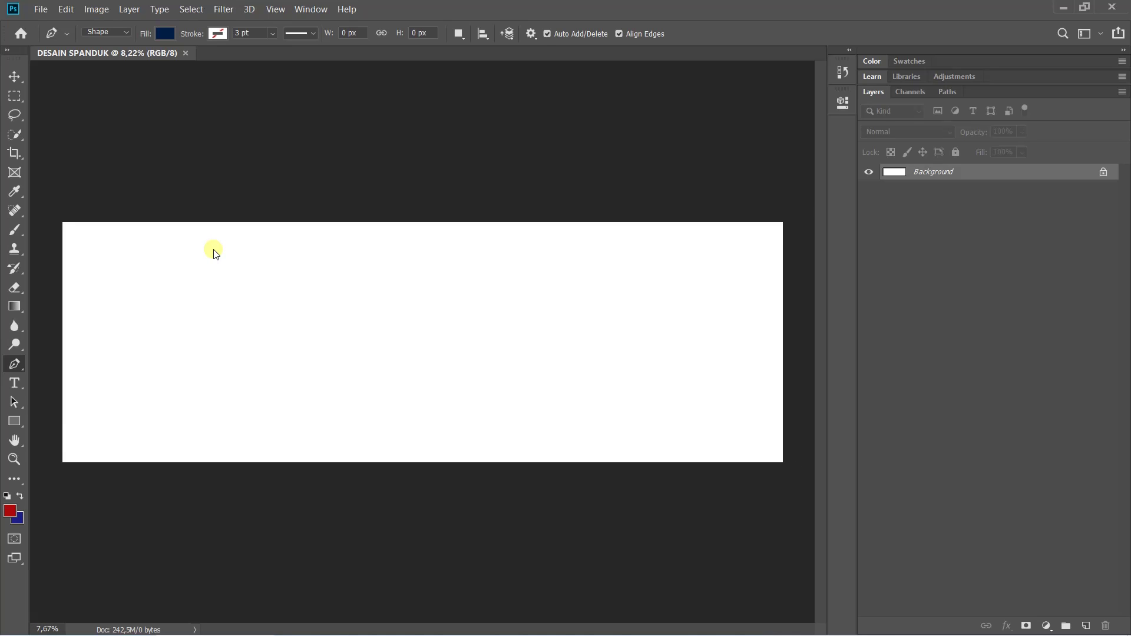
scroll(214, 252, down, 1)
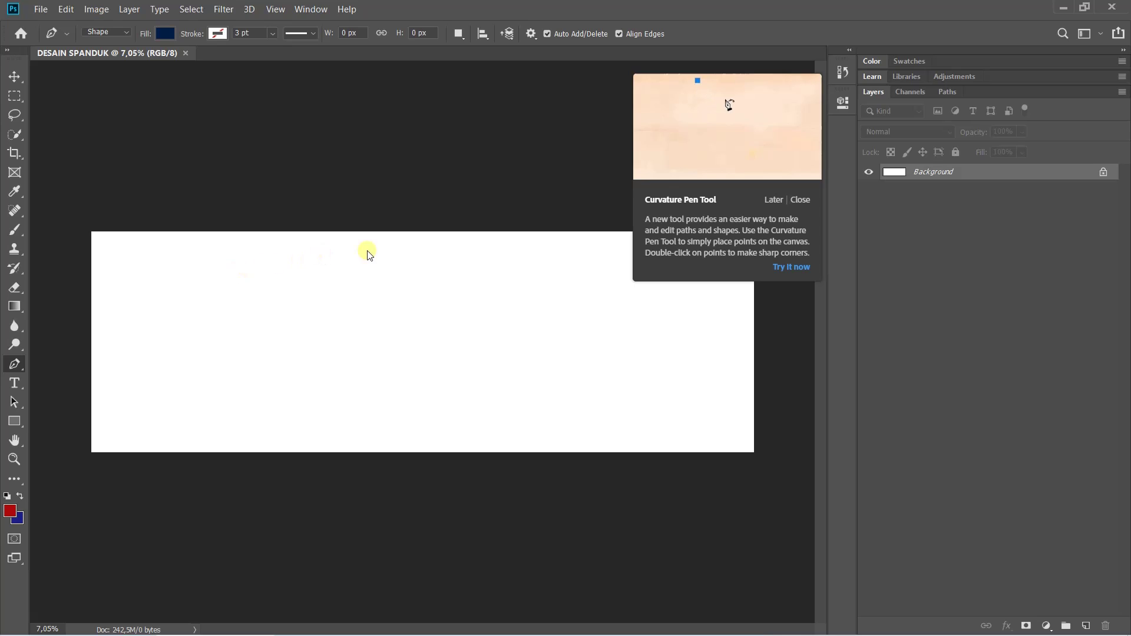
click(799, 200)
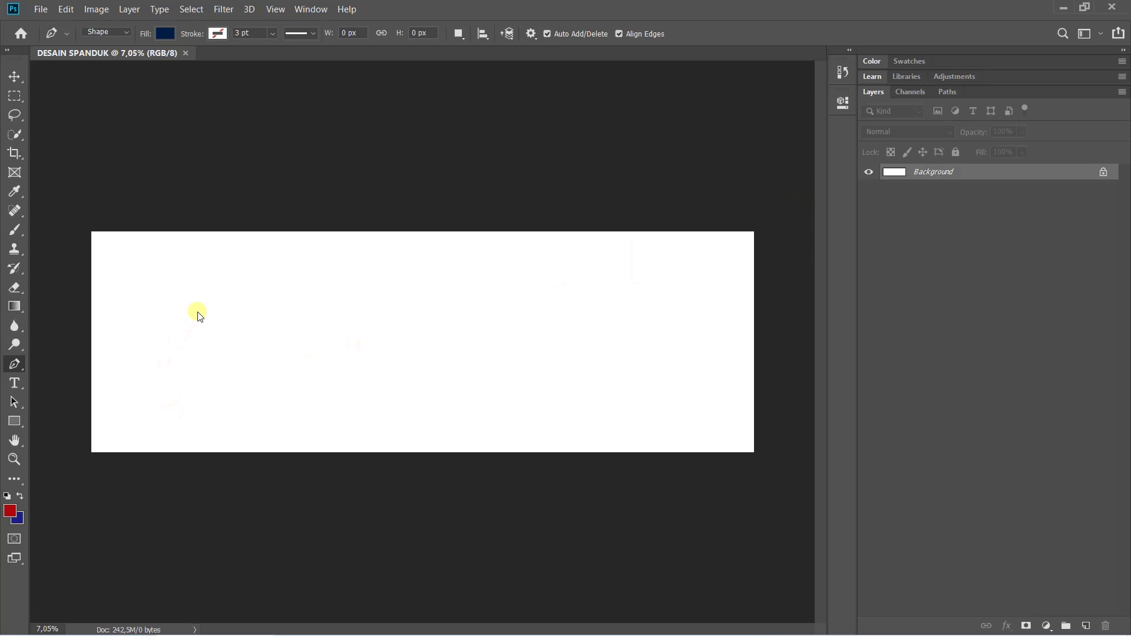
scroll(194, 313, up, 10)
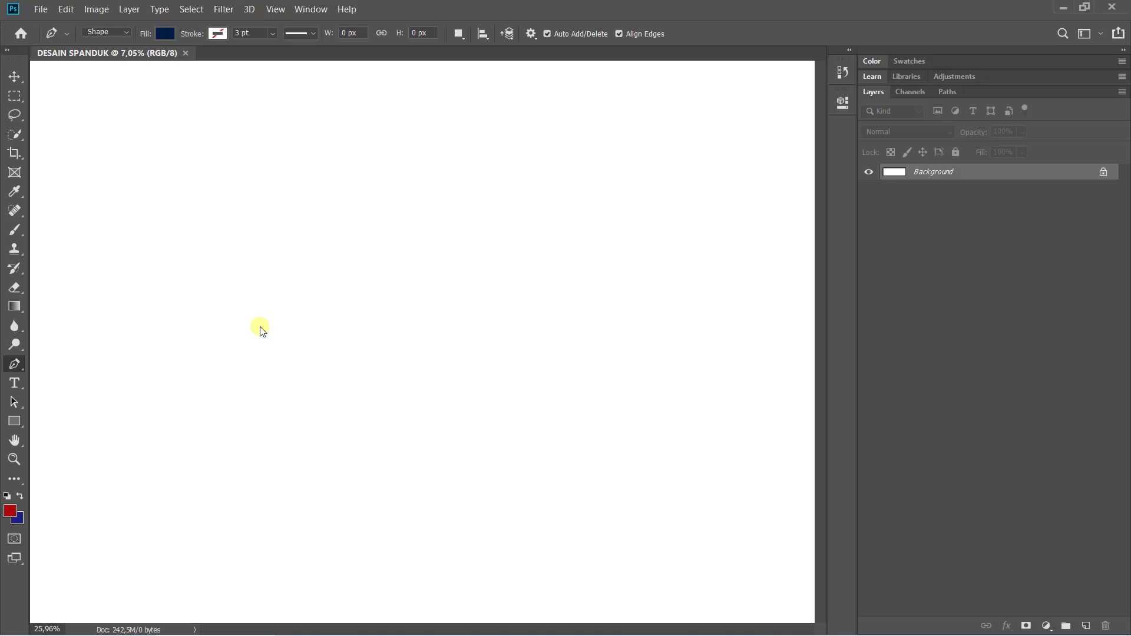
scroll(203, 311, down, 8)
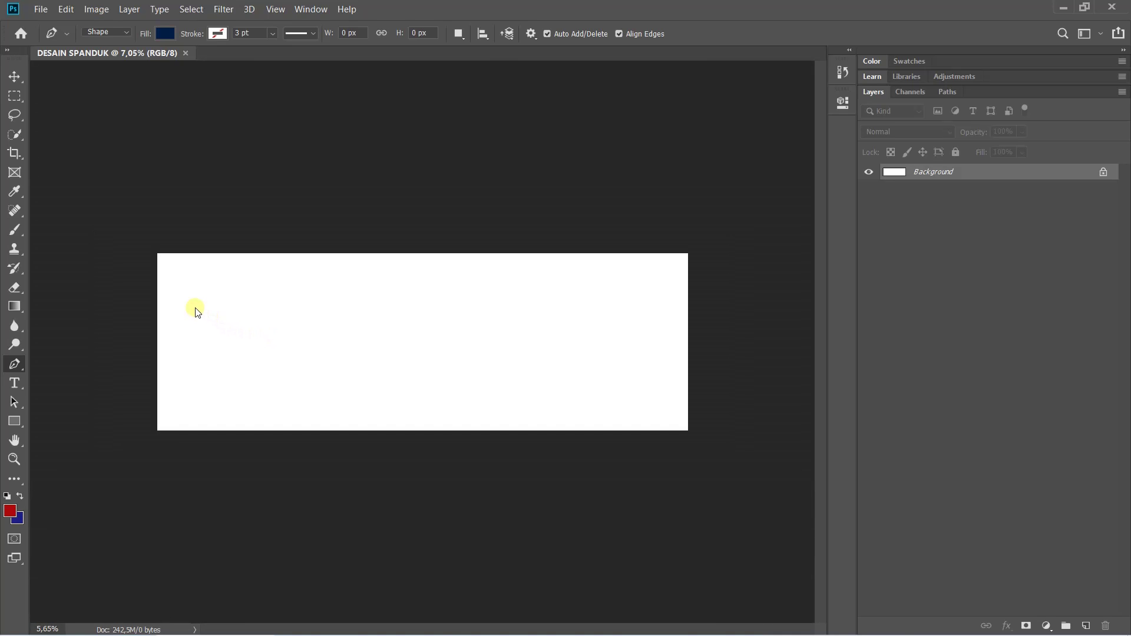
scroll(197, 313, up, 10)
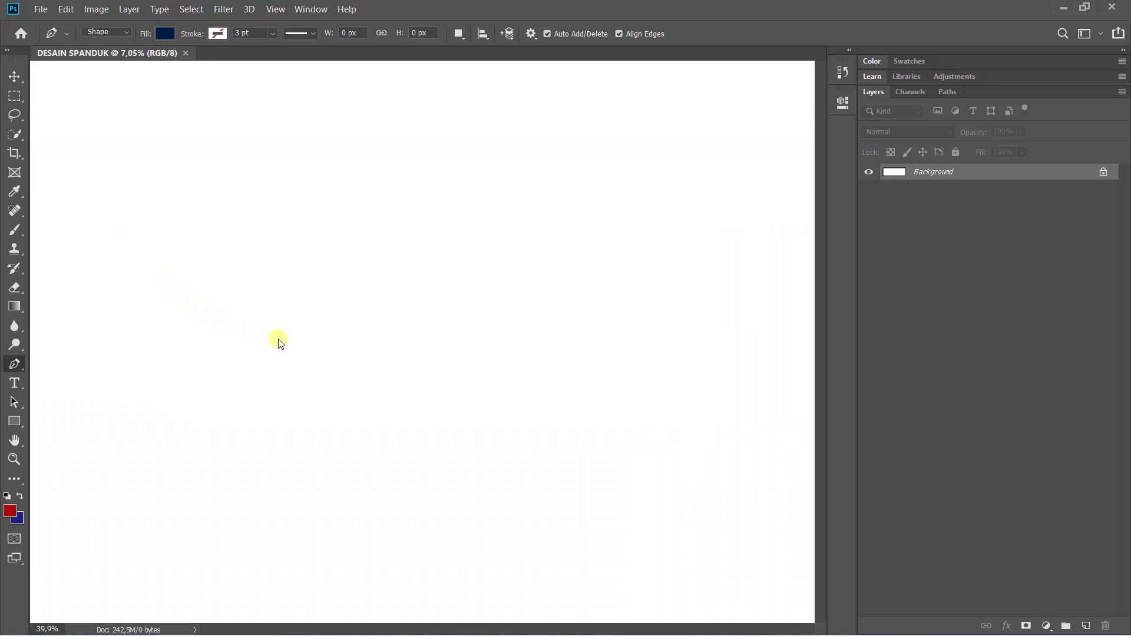
scroll(206, 324, down, 10)
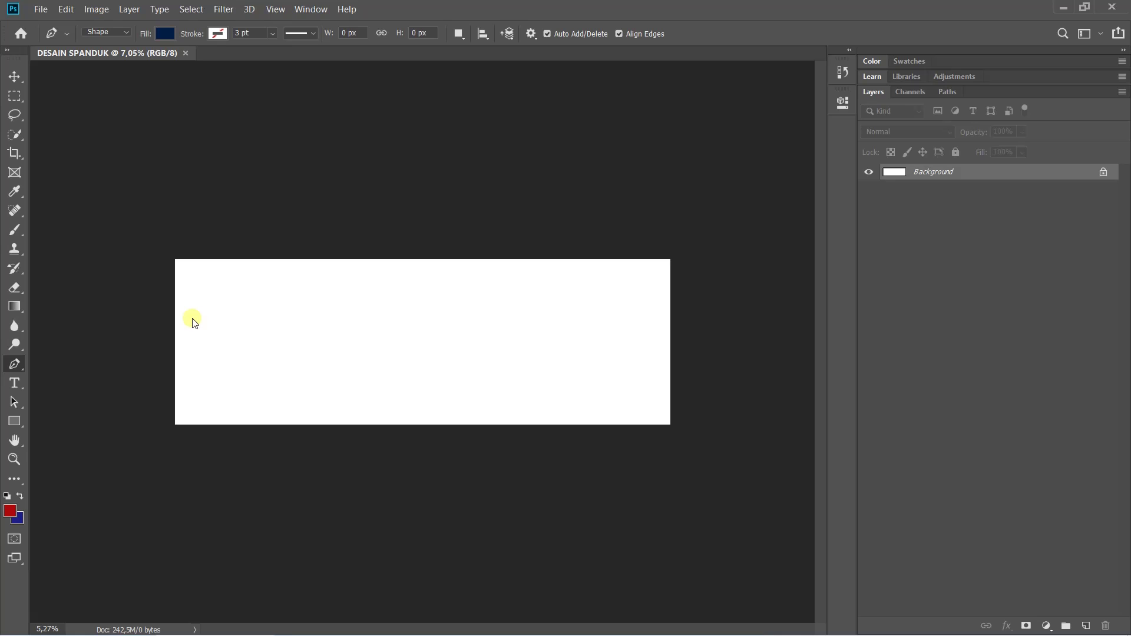
Plot corners above and below the banner's left, curve the mid-right edge, and close Shape 1
click(162, 244)
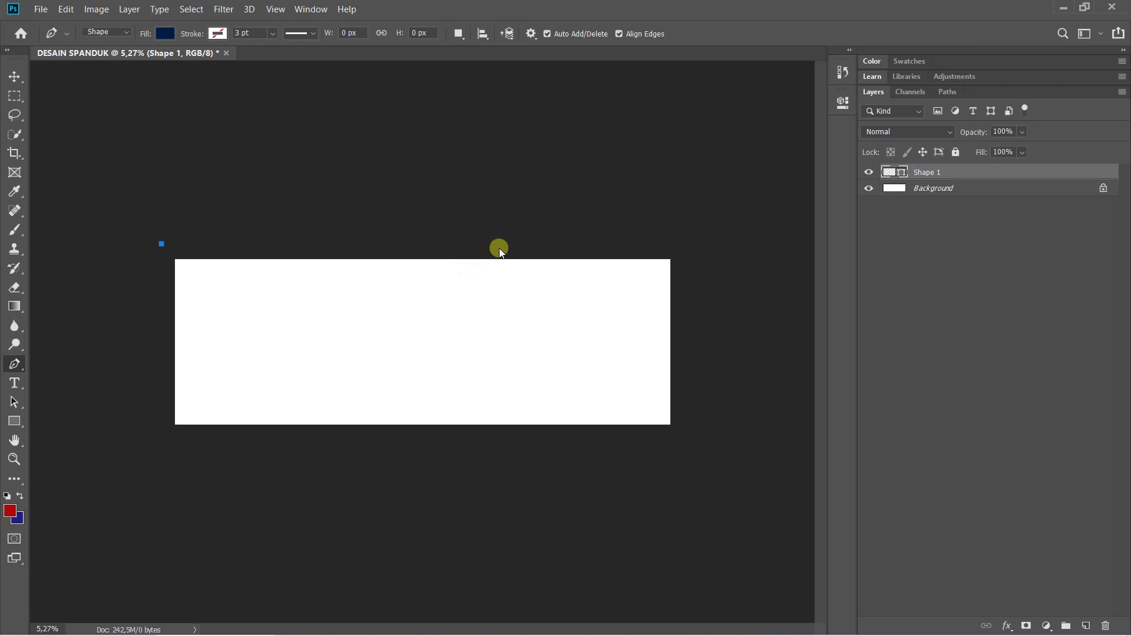
click(500, 246)
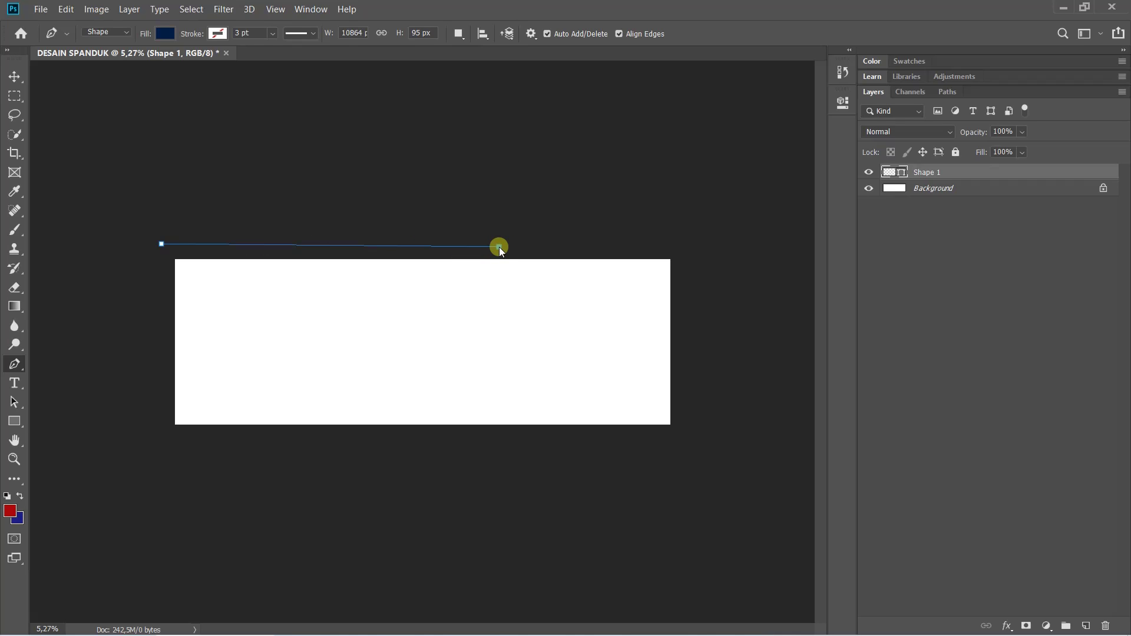
click(495, 345)
drag(495, 346, 568, 391)
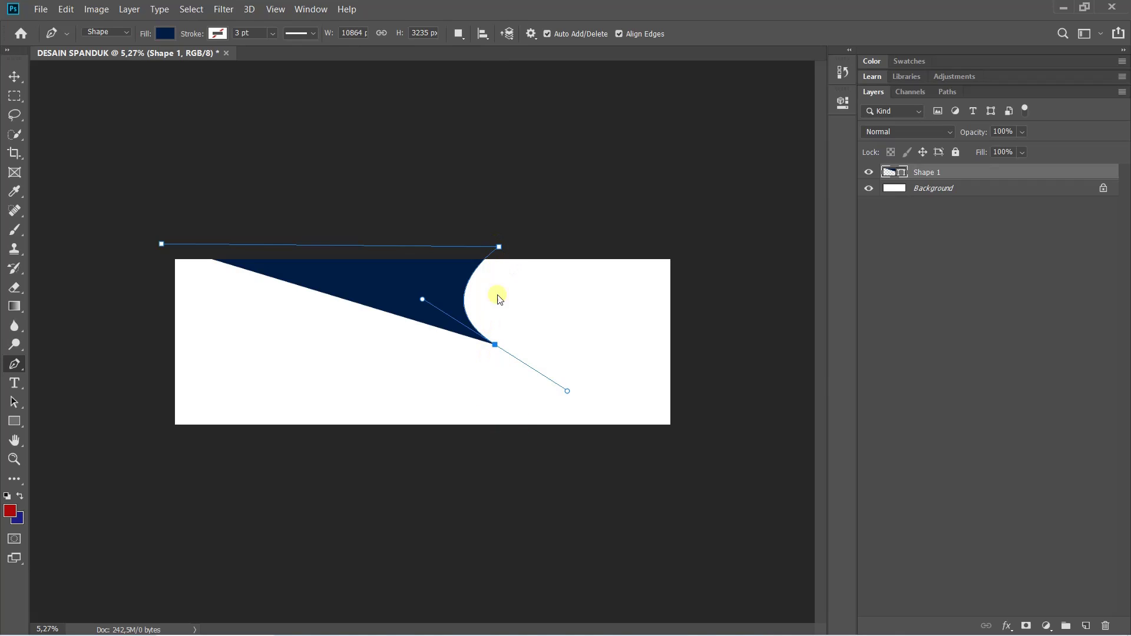
click(495, 450)
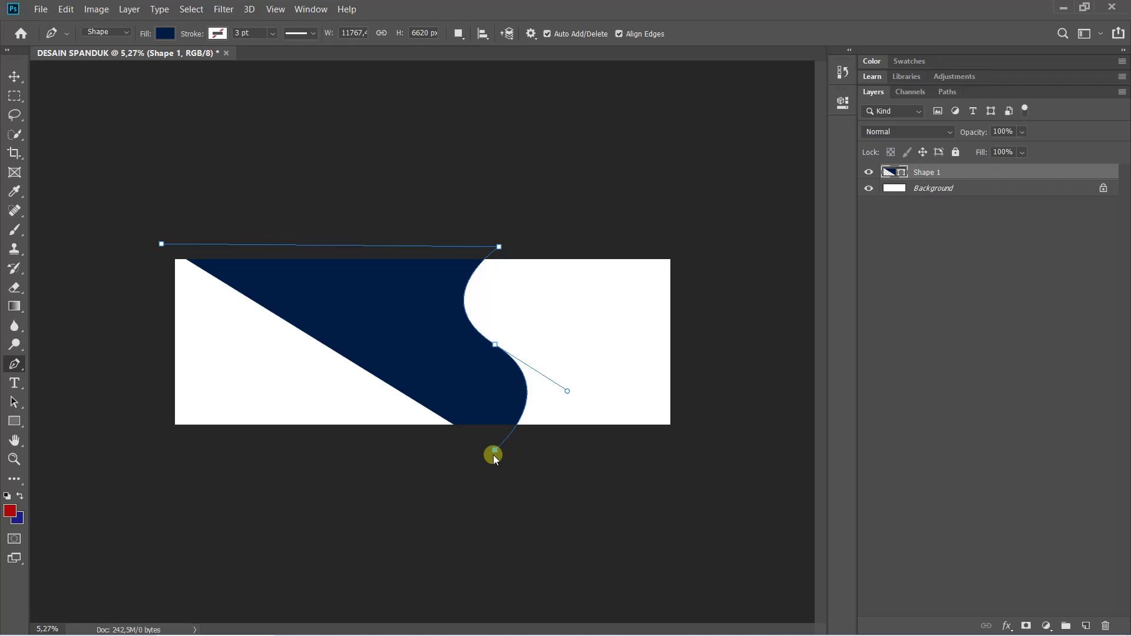
click(161, 453)
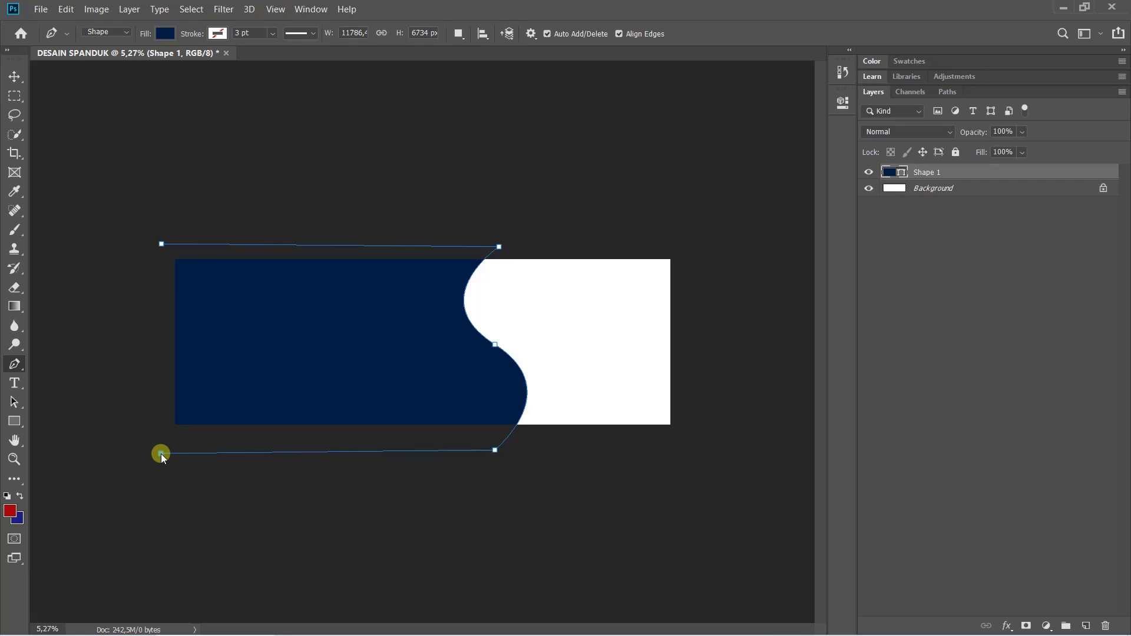
click(160, 244)
Return to the Pen Tool and place Shape 2's first point above the banner's top-left
click(14, 402)
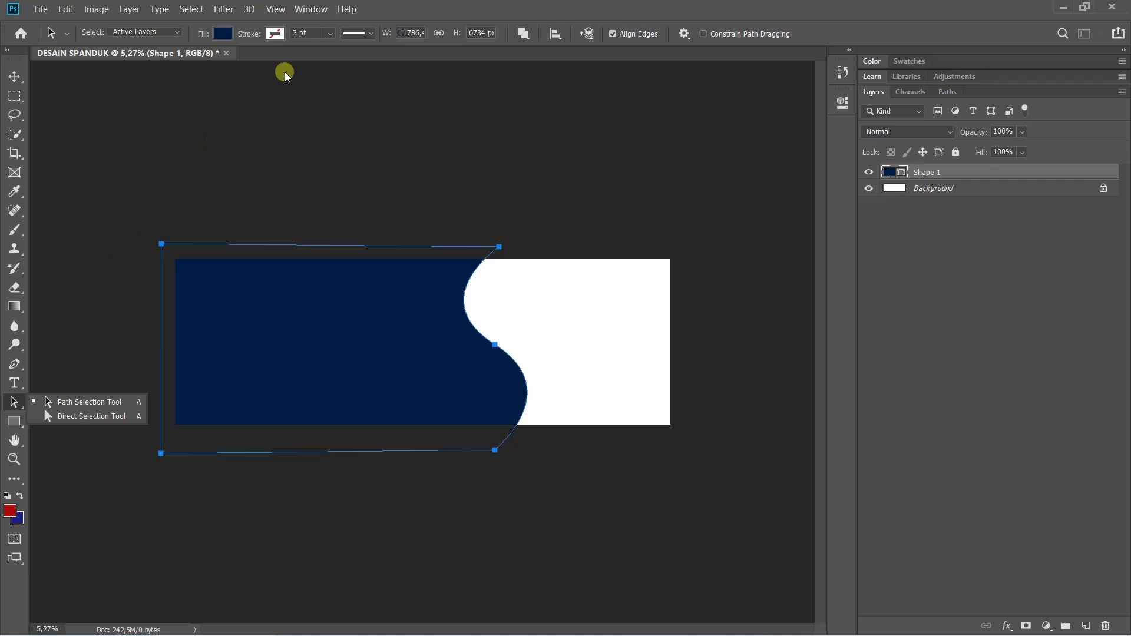
click(405, 7)
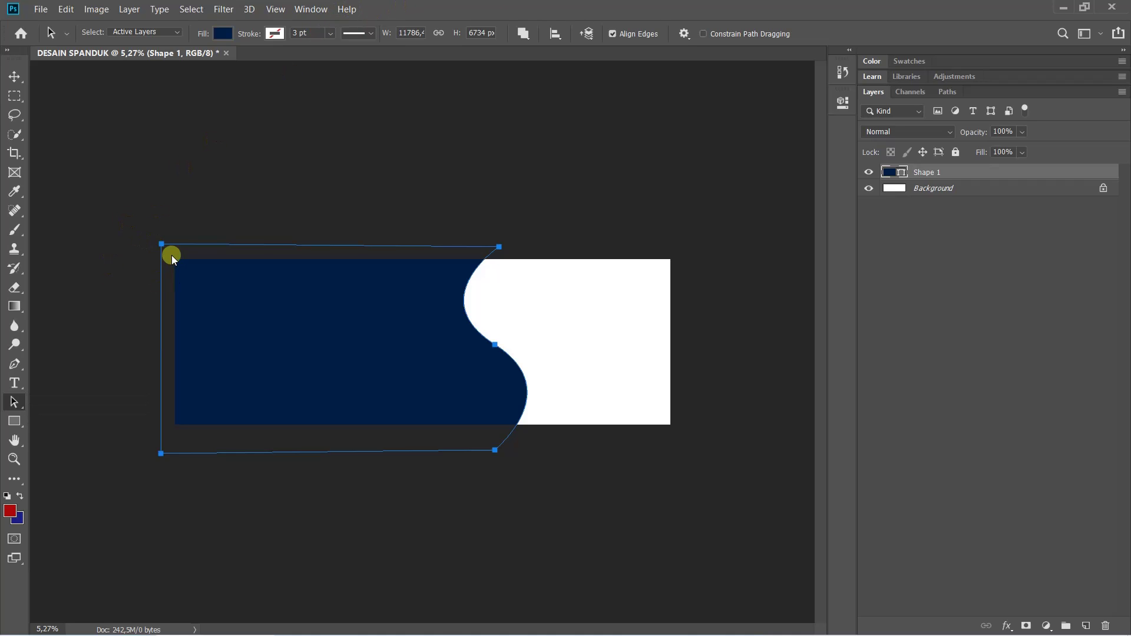
click(14, 364)
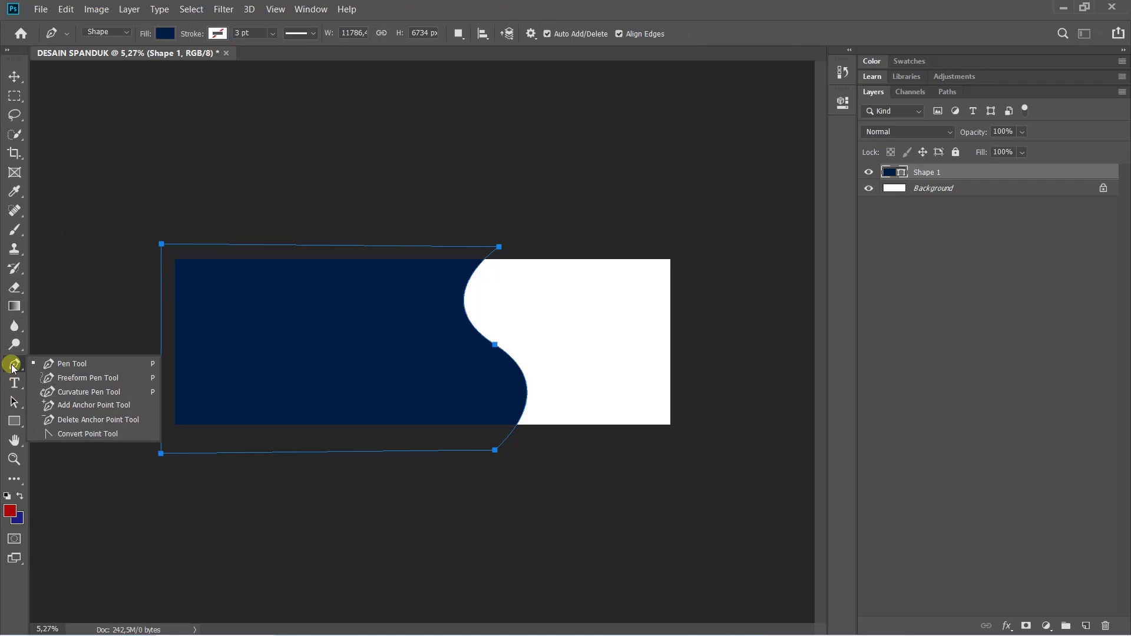
click(45, 363)
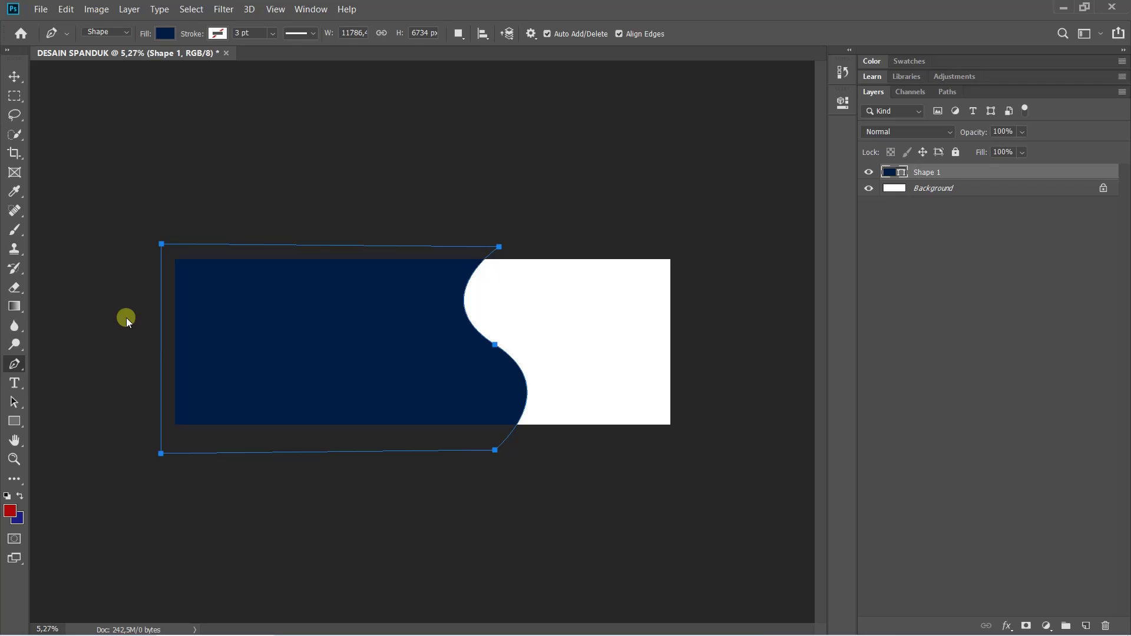
click(167, 254)
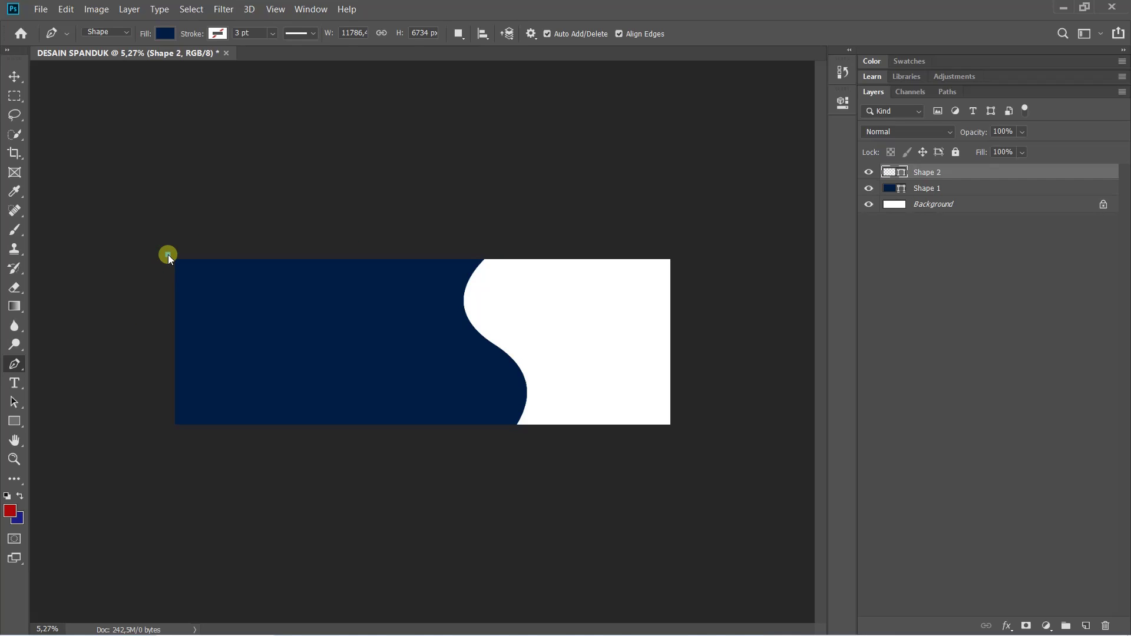
Trace Shape 2's curved right edge just past Shape 1, redo the bottom-left corner, and close it
click(508, 248)
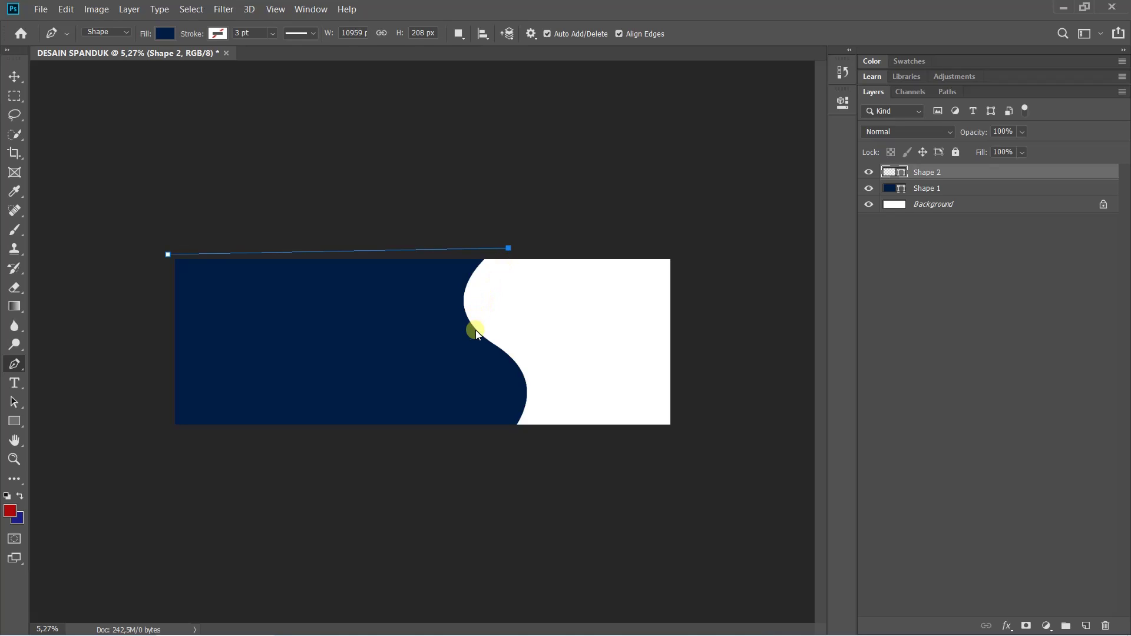
drag(476, 333, 507, 366)
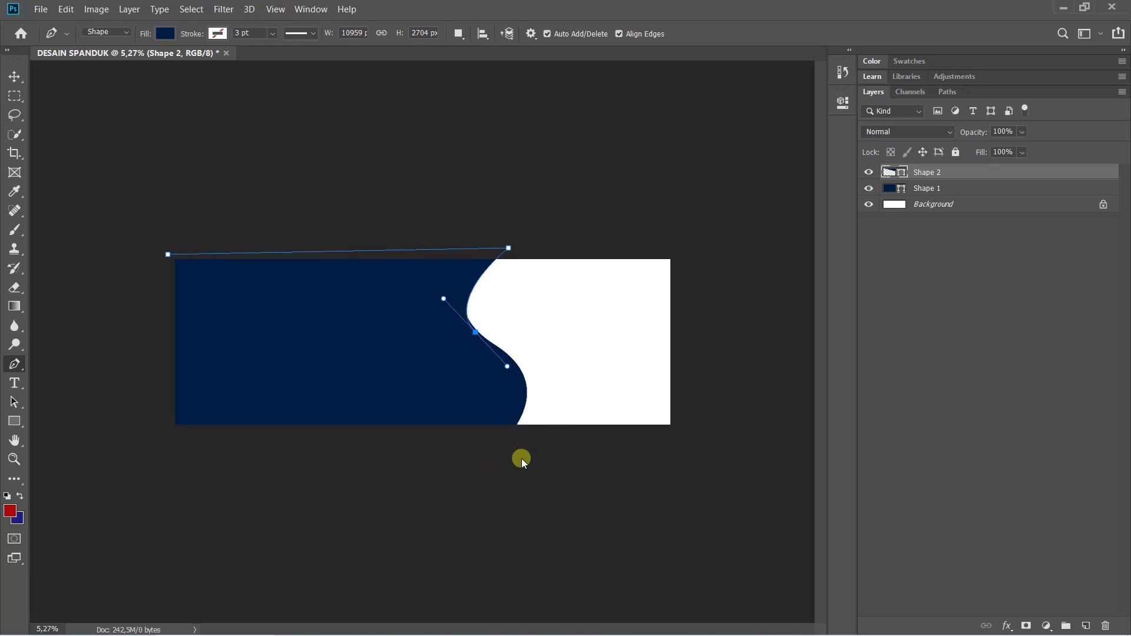
drag(521, 459, 476, 556)
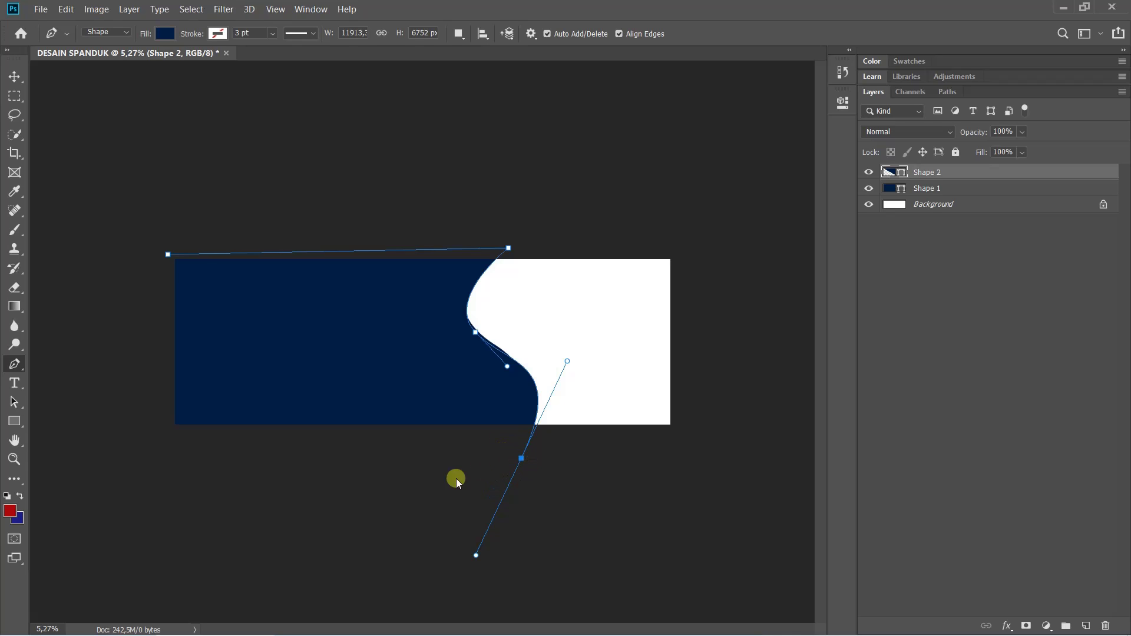
click(158, 469)
key(ctrl+z)
alt+click(521, 459)
click(158, 454)
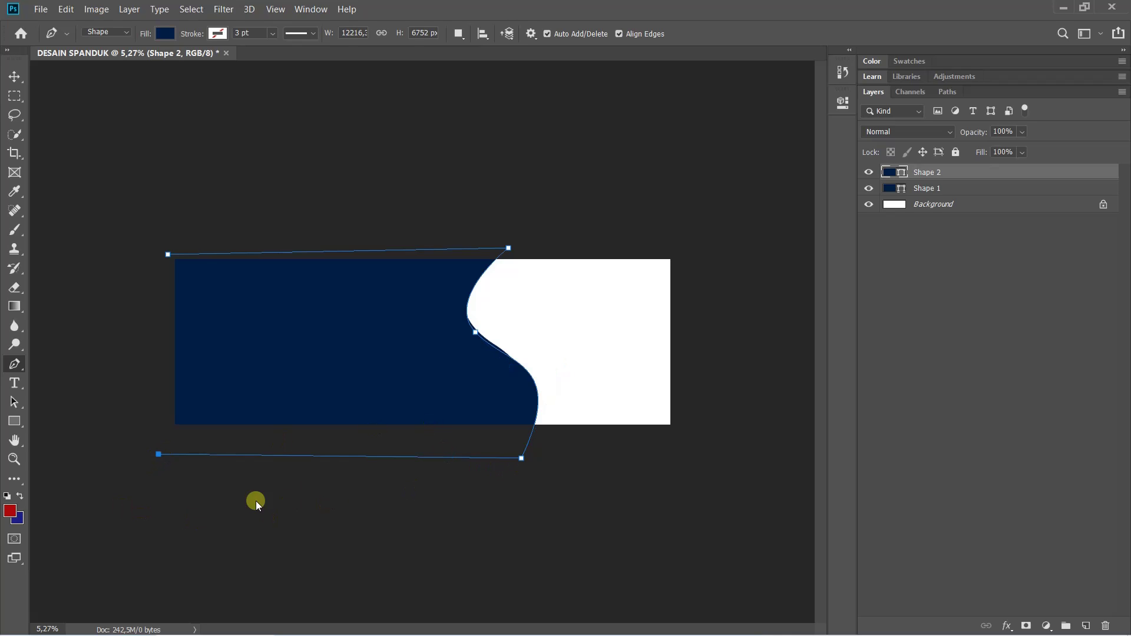
click(168, 257)
click(949, 189)
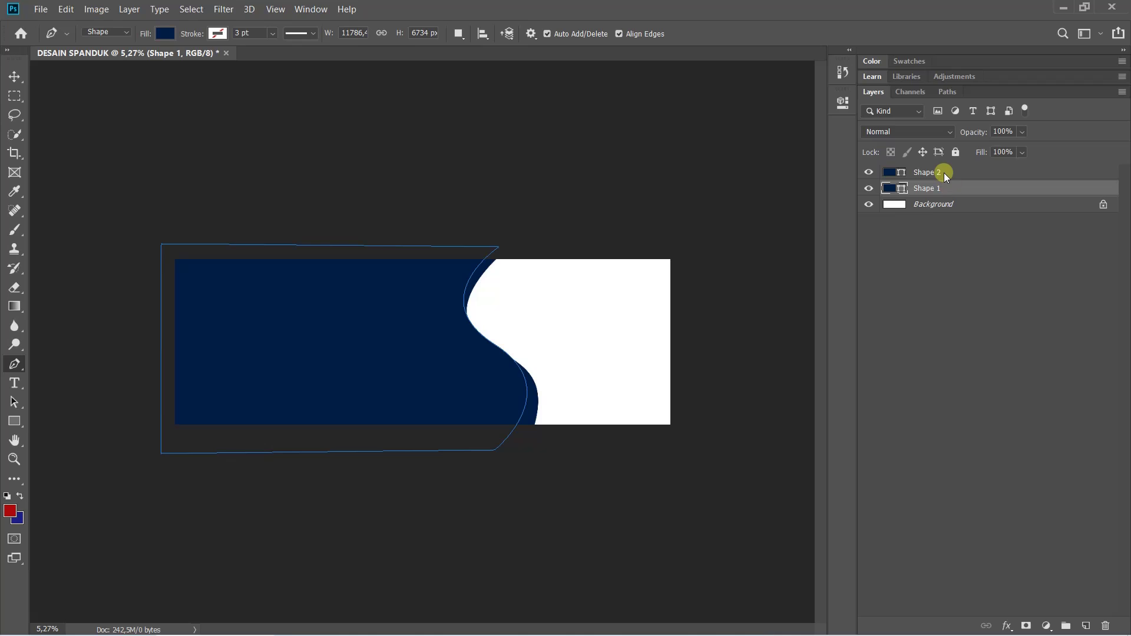
click(944, 171)
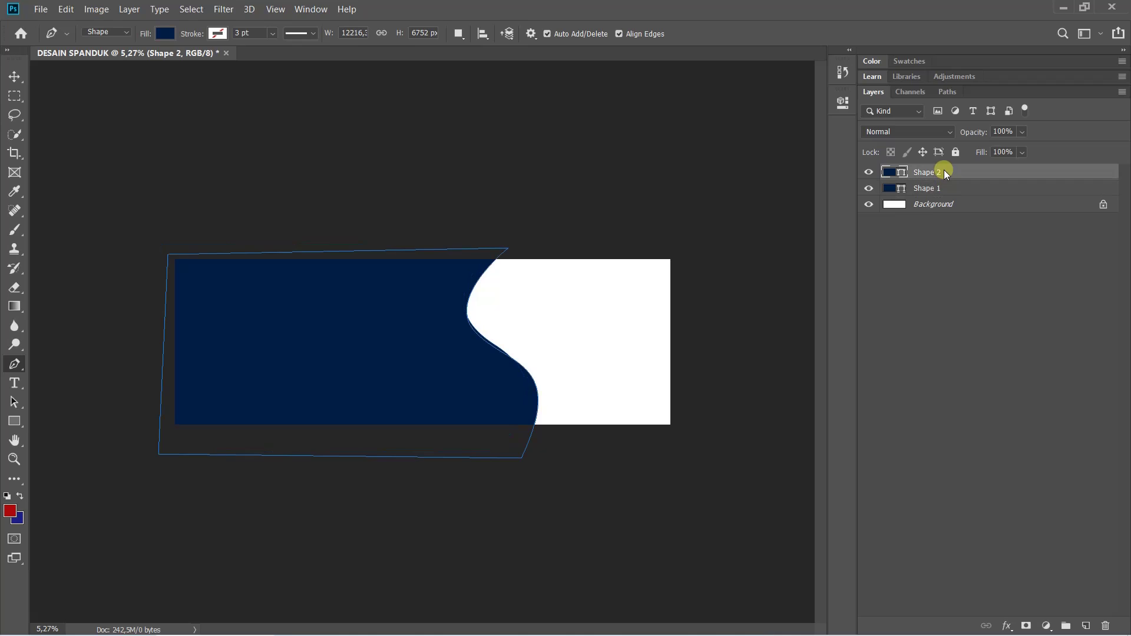
click(891, 175)
right_click(896, 177)
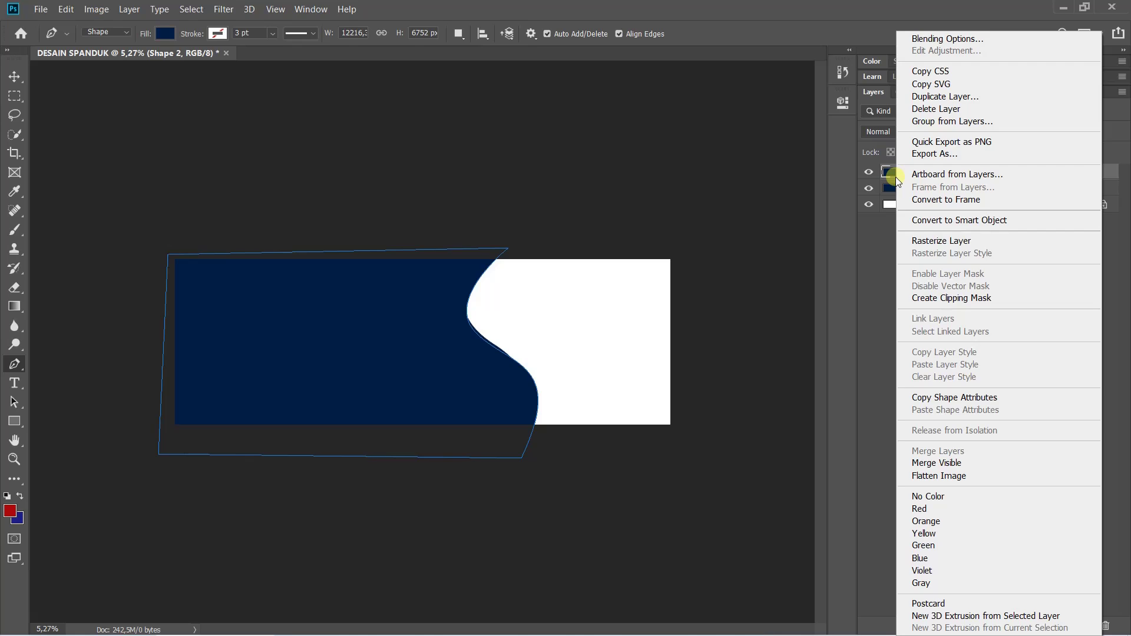
click(894, 176)
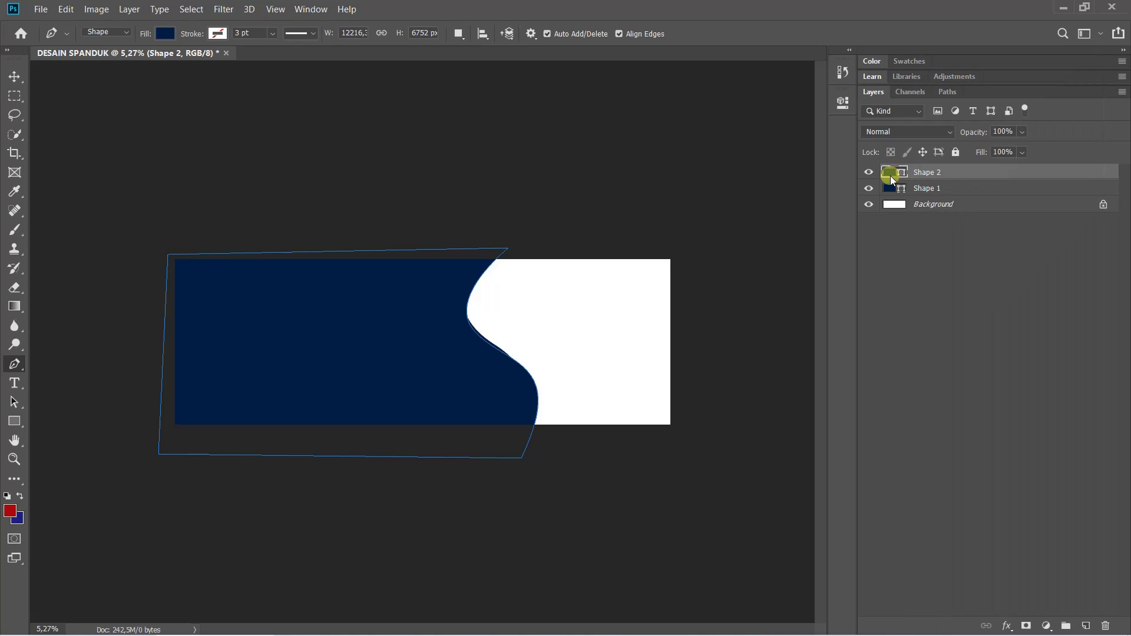
Change Shape 2's fill from navy to orange ff9314 in the Color Picker
double_click(892, 174)
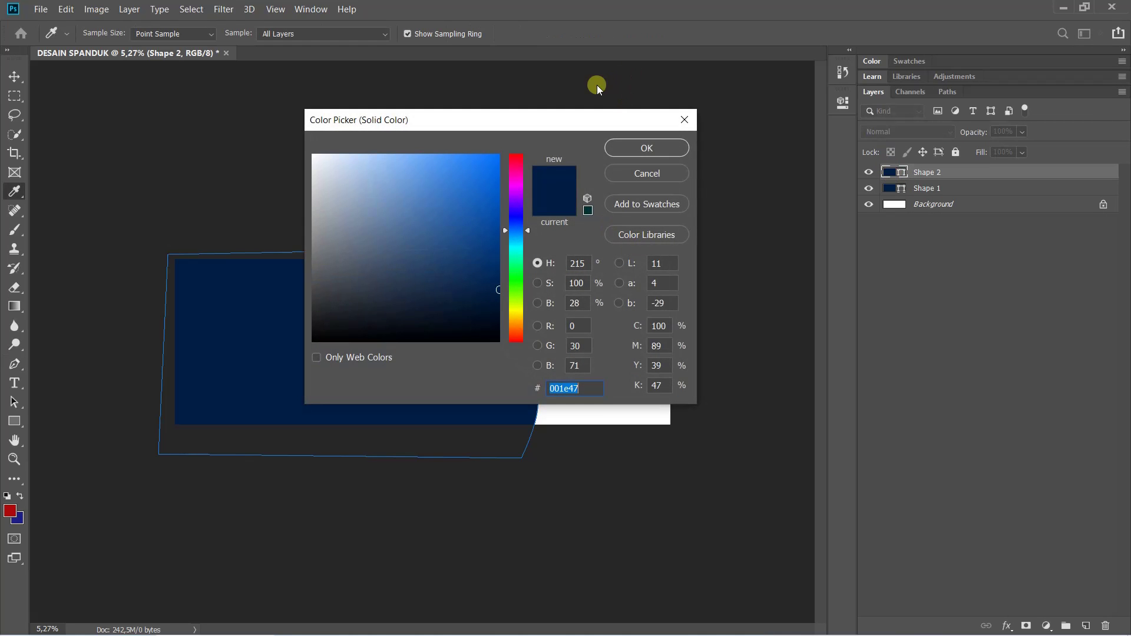
drag(516, 320, 514, 324)
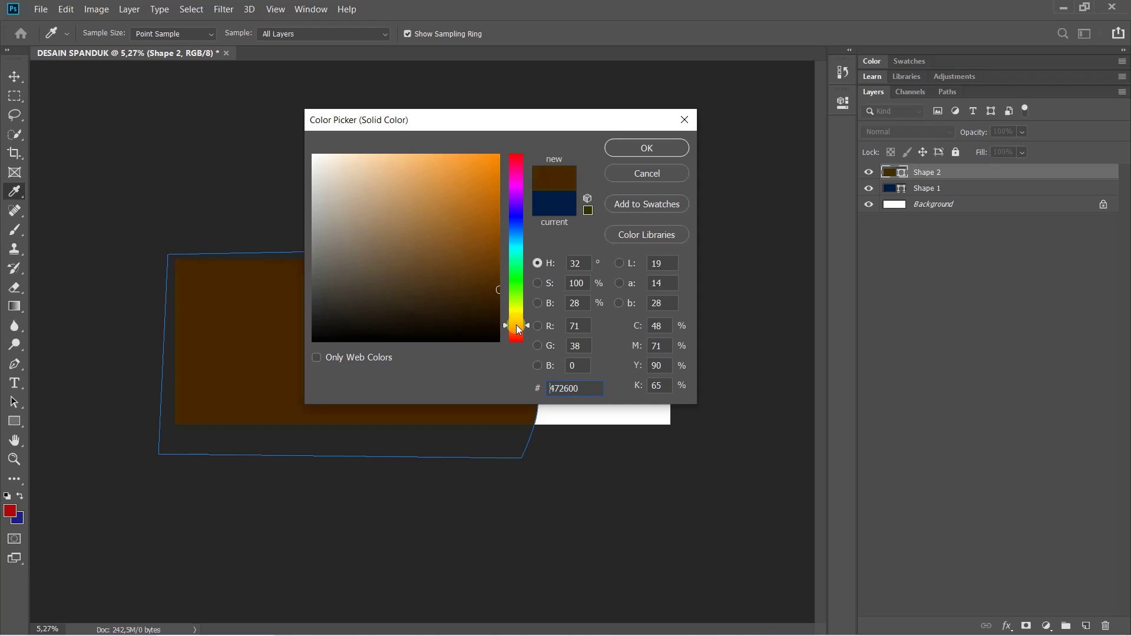
mouse_move(471, 181)
mouse_down()
mouse_move(585, 75)
mouse_move(560, 131)
mouse_move(481, 154)
mouse_move(485, 134)
mouse_up()
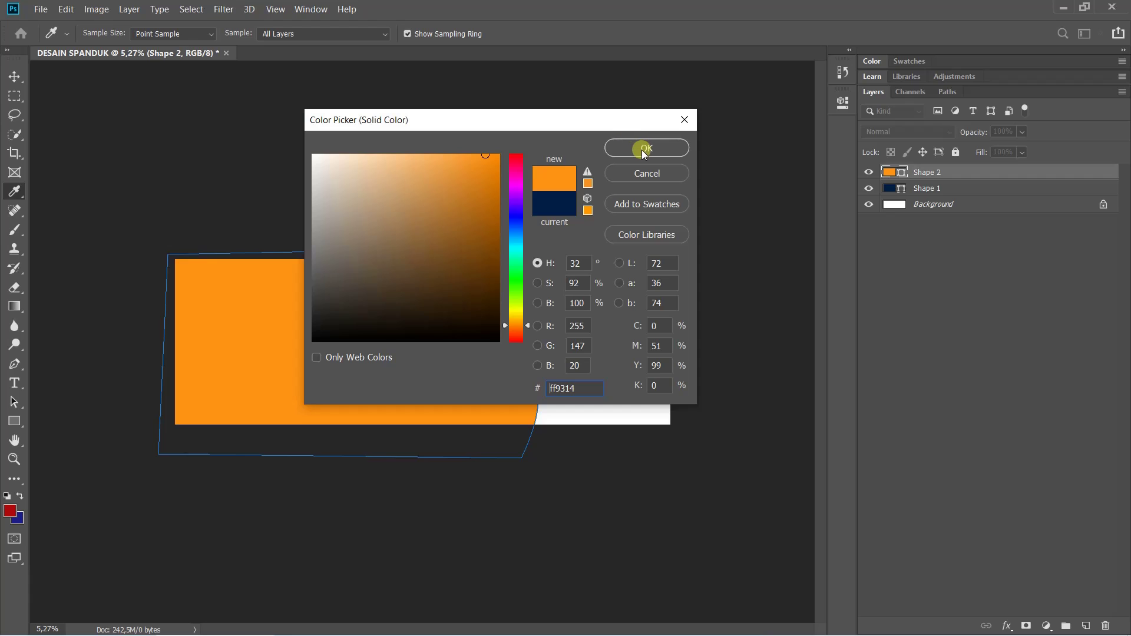
drag(589, 392, 510, 382)
click(644, 152)
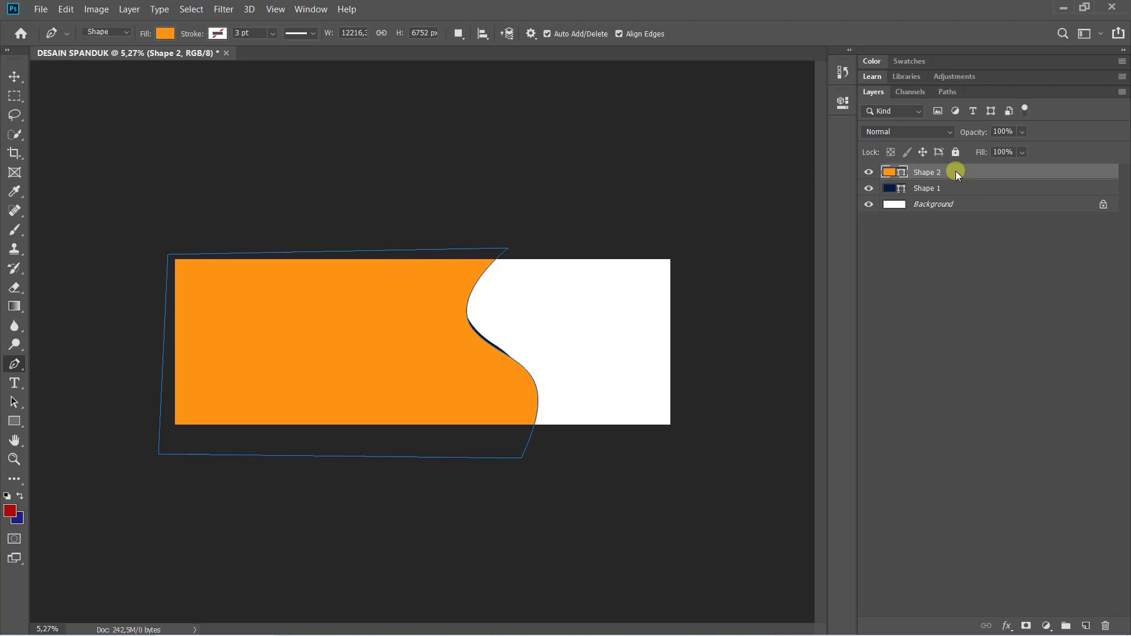
Reorder layers so navy Shape 1 sits above orange Shape 2, leaving a thin orange curve
drag(956, 171, 964, 200)
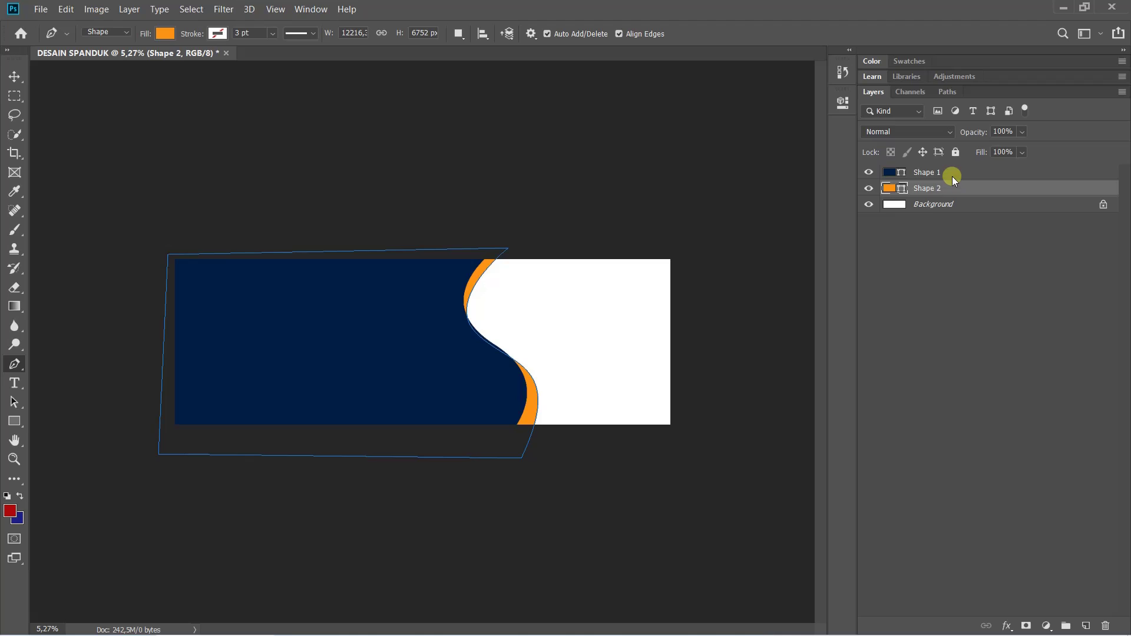
click(953, 174)
drag(931, 175, 933, 193)
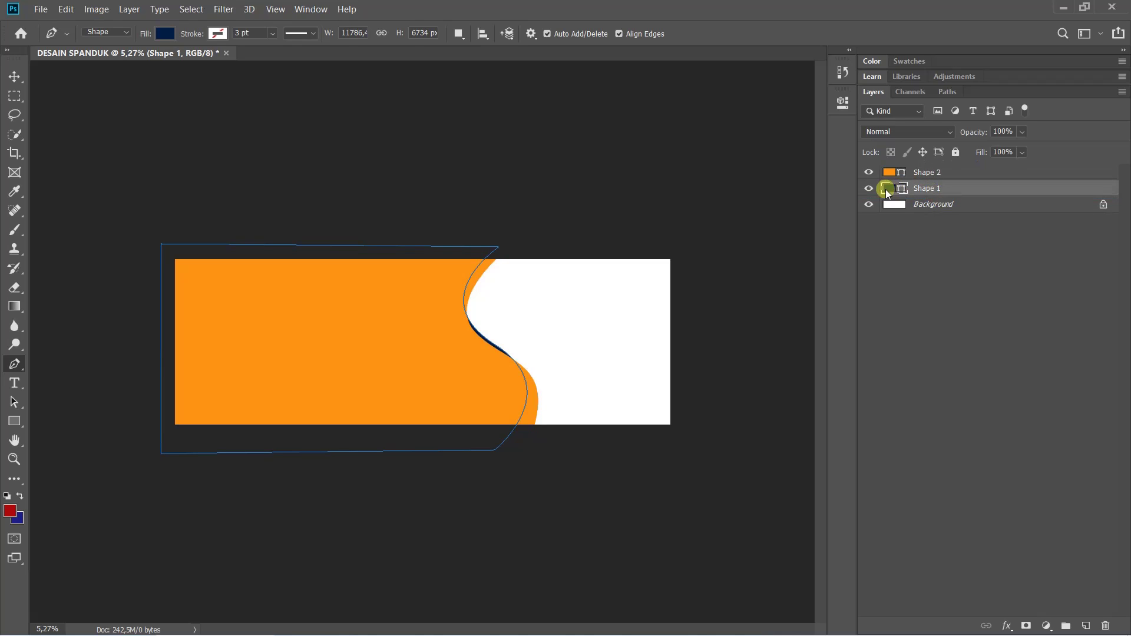
double_click(891, 188)
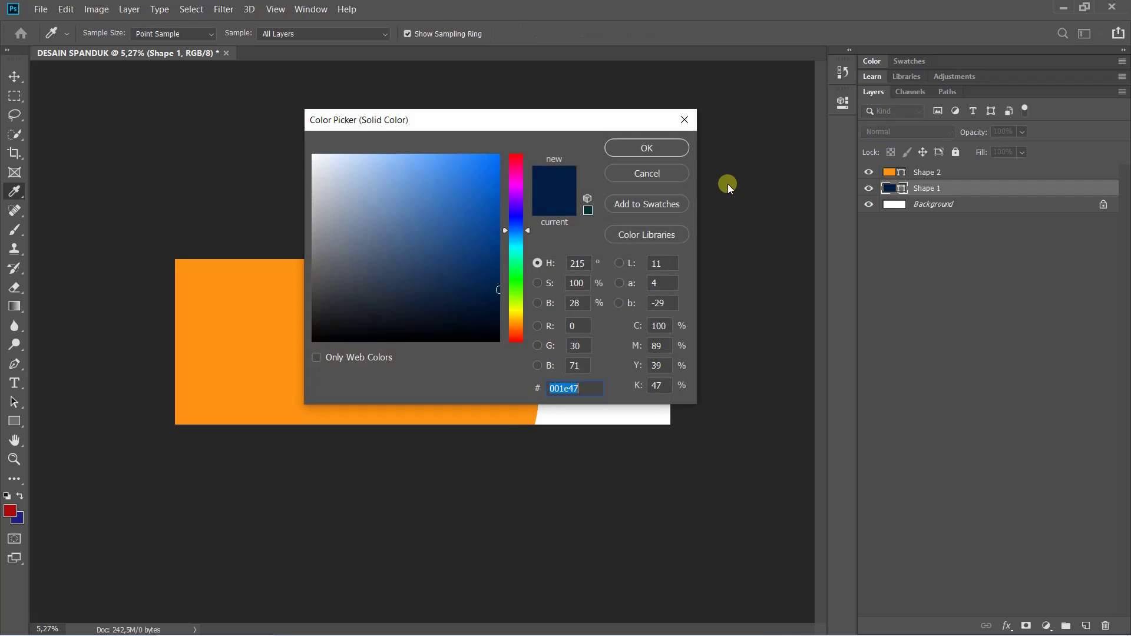
click(680, 125)
click(931, 178)
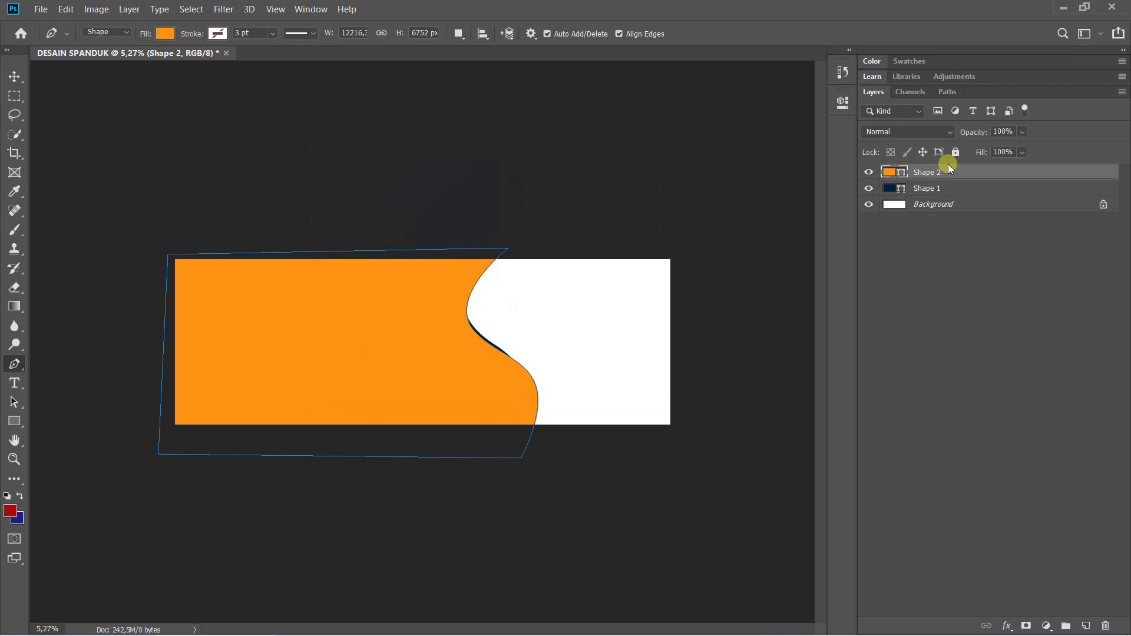
drag(950, 169, 953, 199)
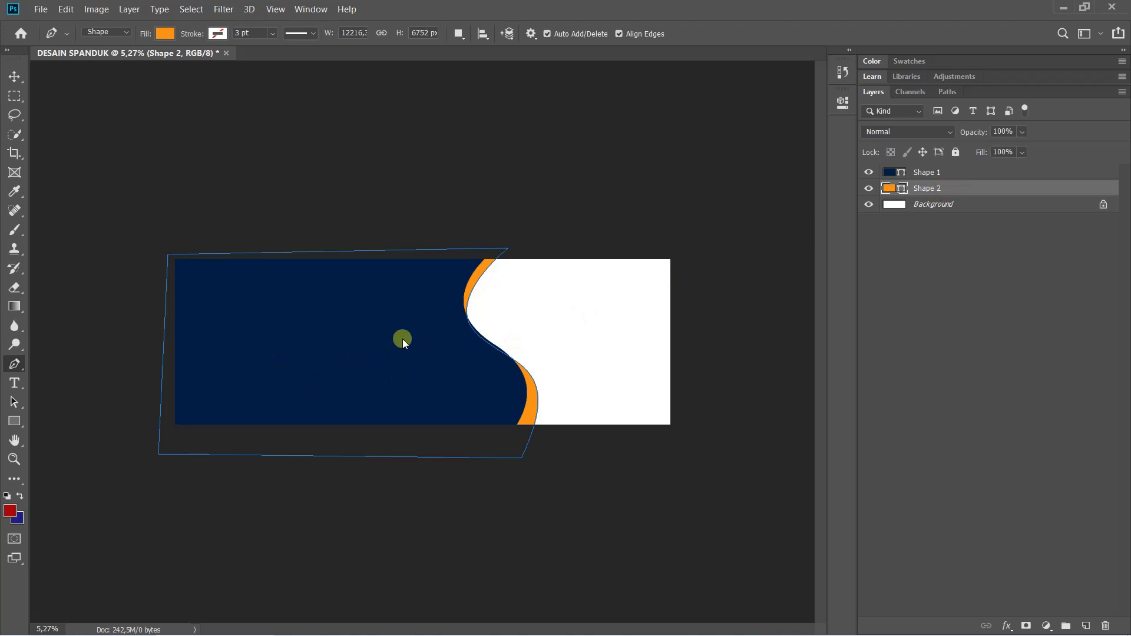
Switch to the Direct Selection Tool and show the anchor points of orange Shape 2's path
scroll(338, 344, up, 3)
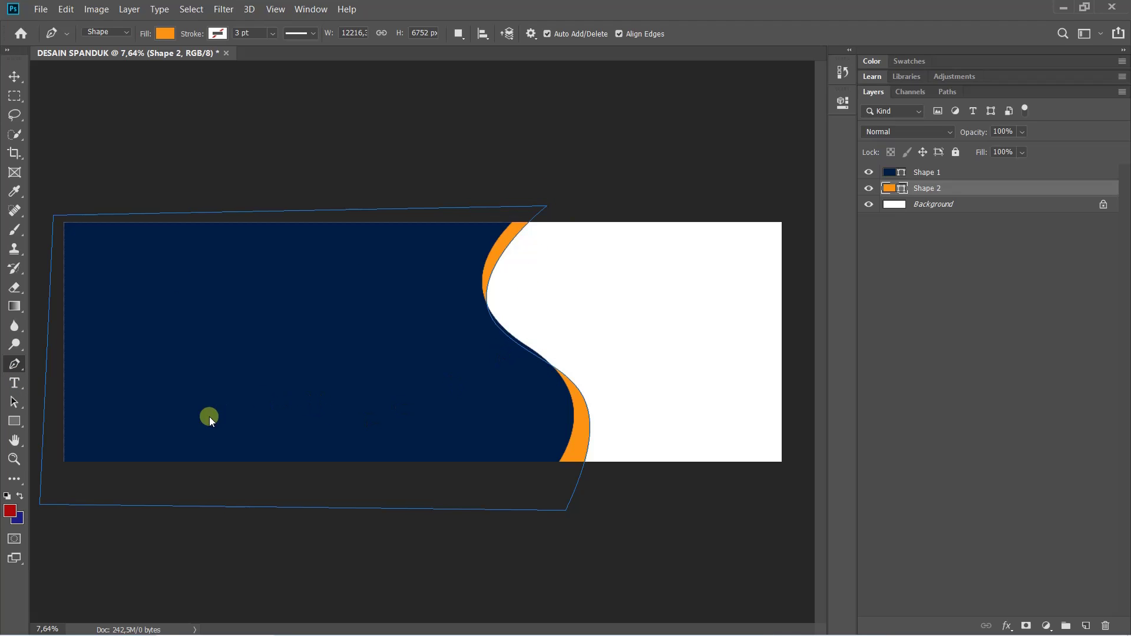
right_click(15, 402)
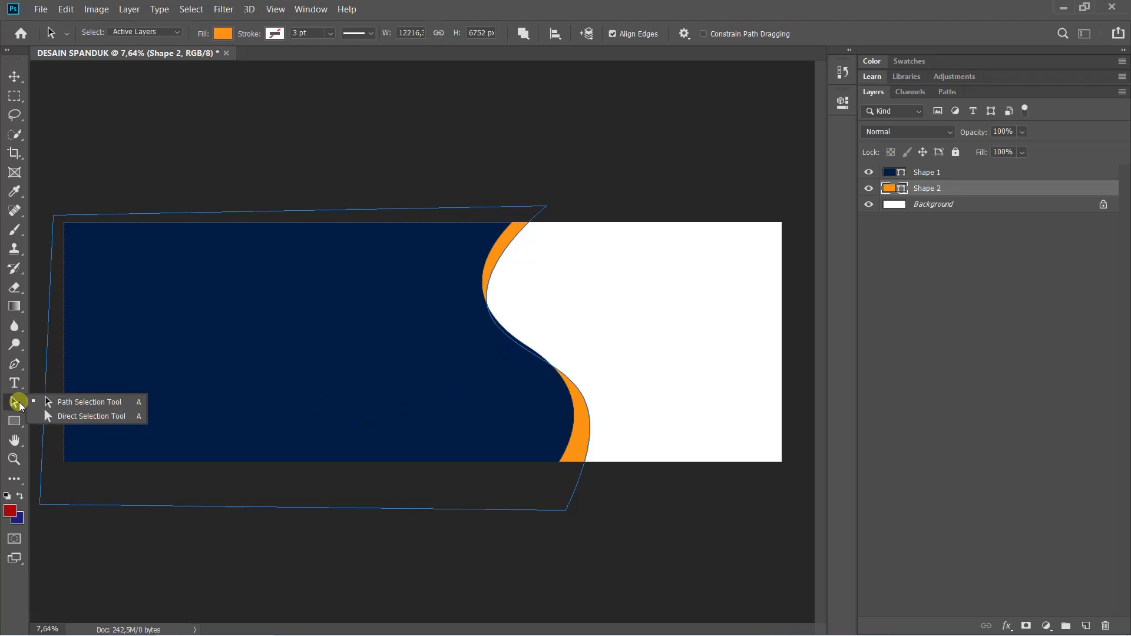
click(99, 419)
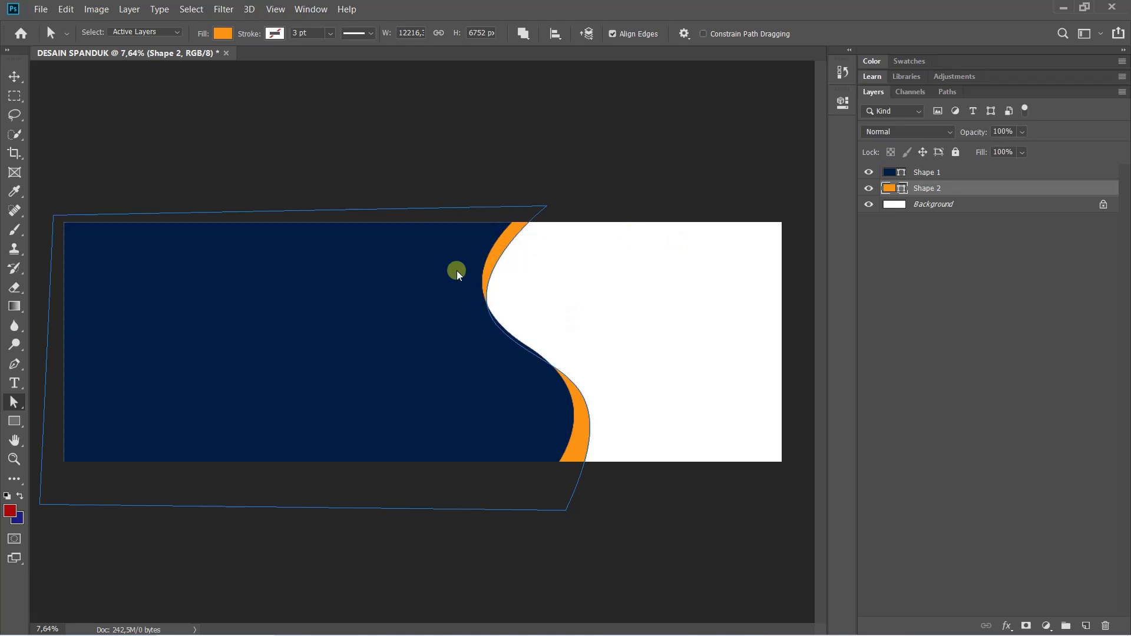
right_click(14, 402)
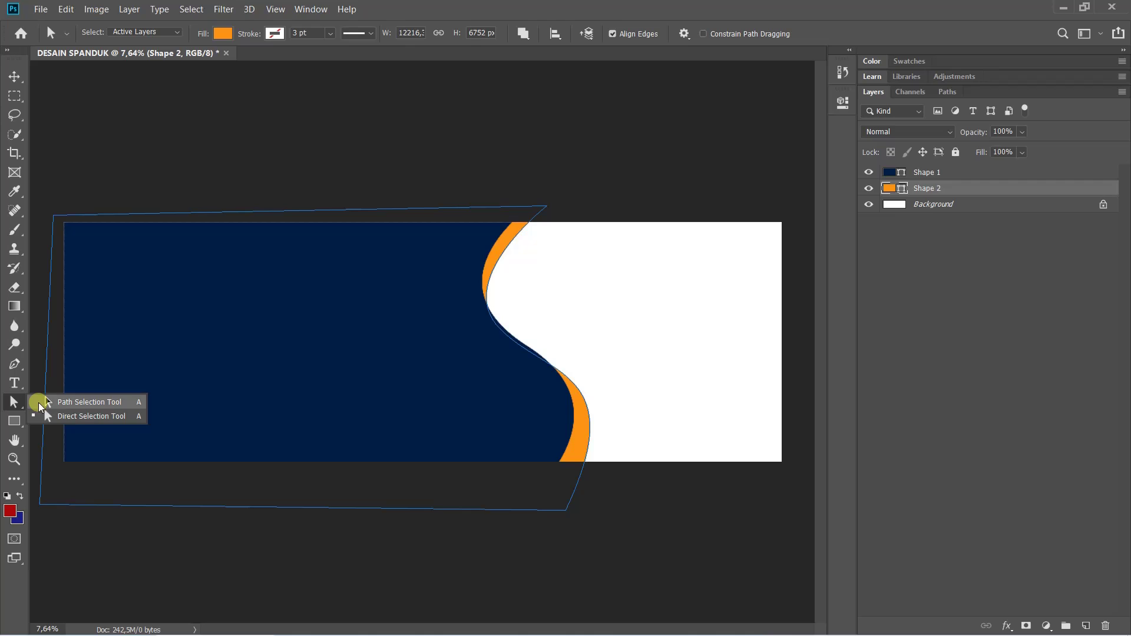
click(87, 416)
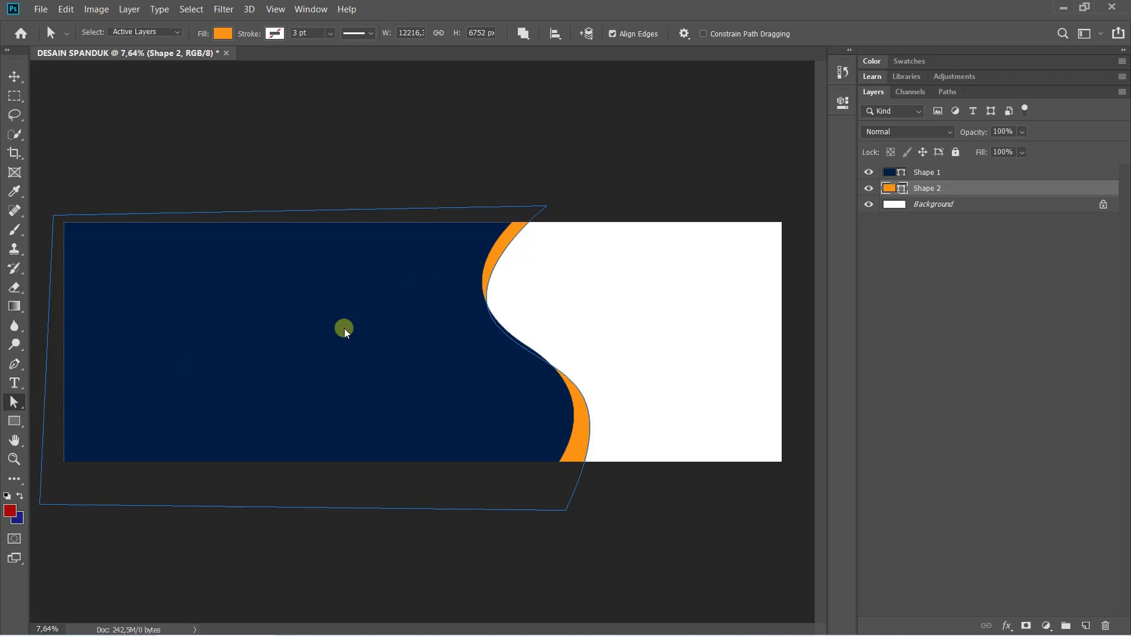
click(446, 246)
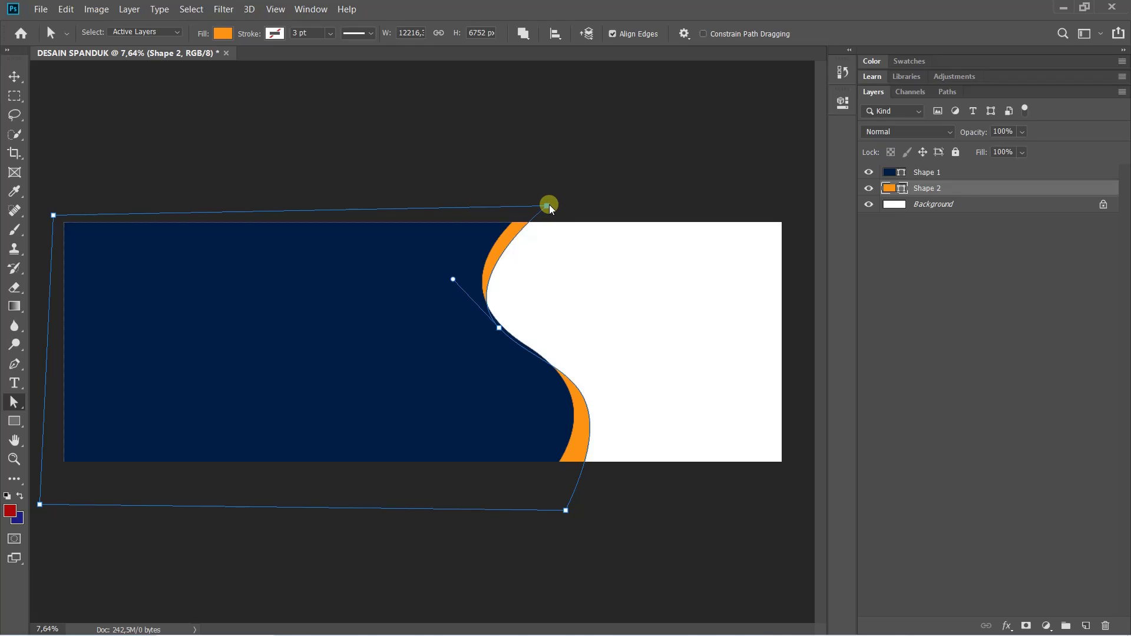
Pull the orange shape's top-right and bottom-right anchors outward to widen the orange curve
drag(547, 206, 555, 211)
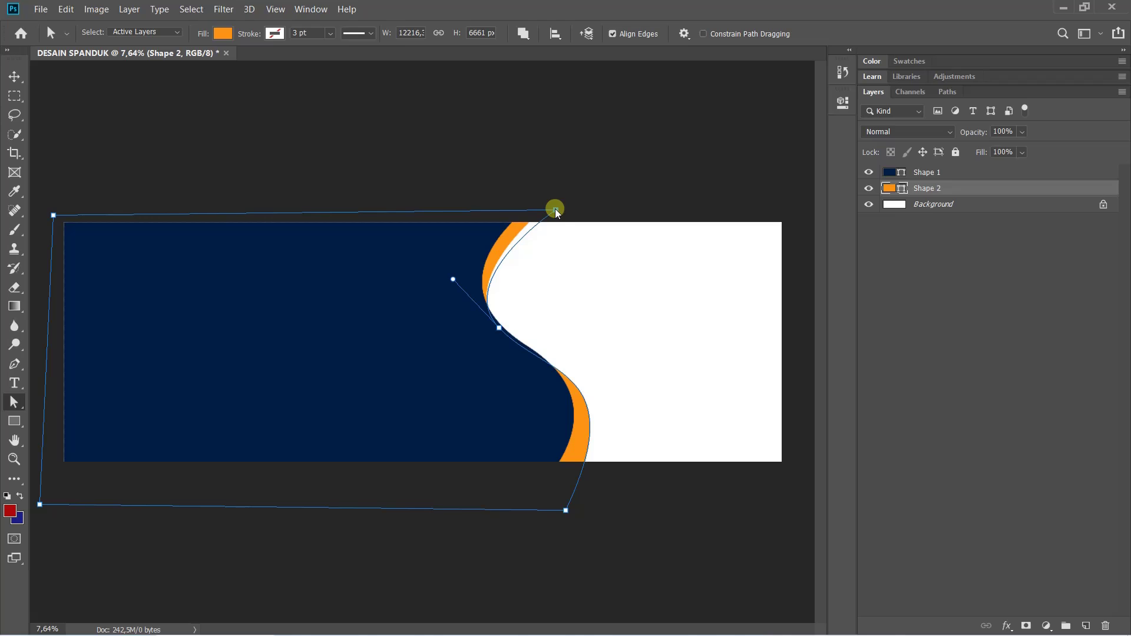
click(566, 511)
drag(566, 510, 579, 506)
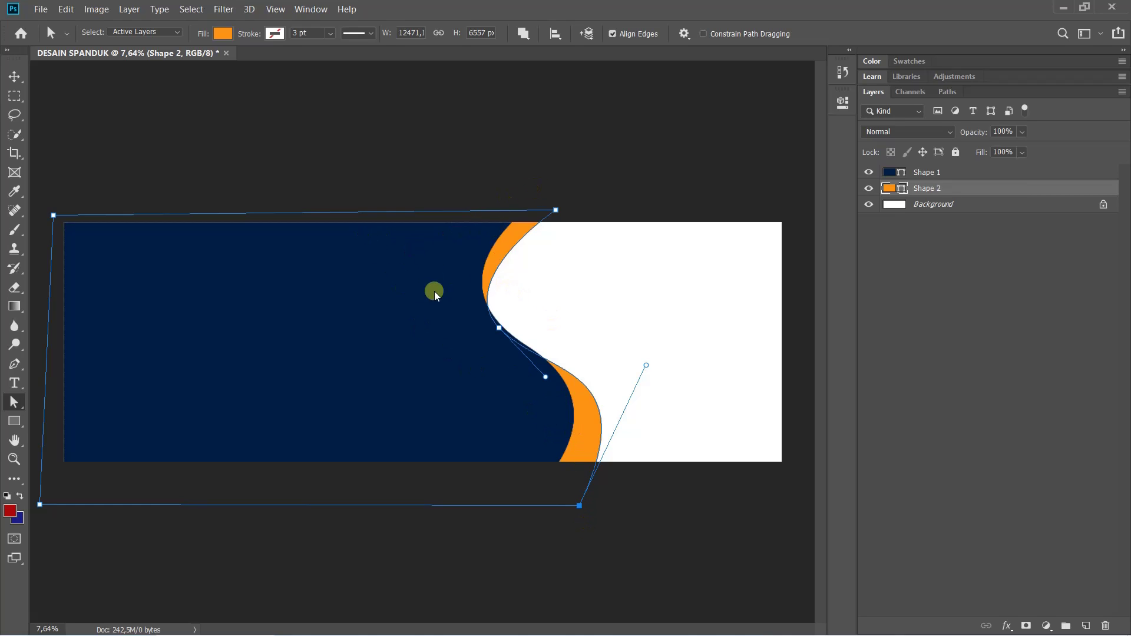
click(499, 329)
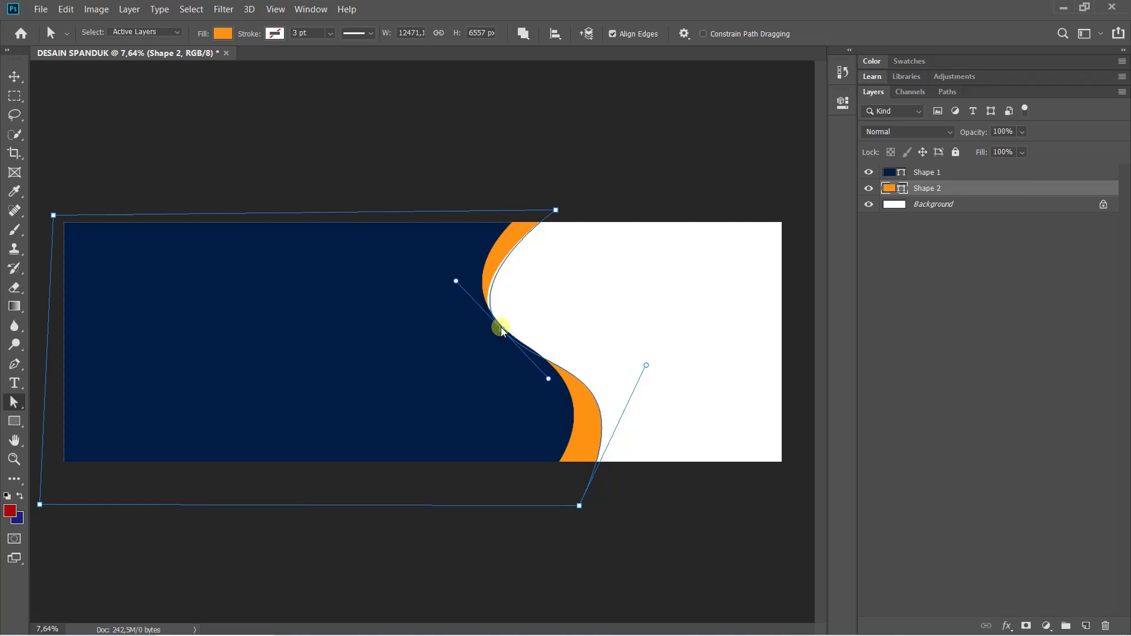
click(458, 271)
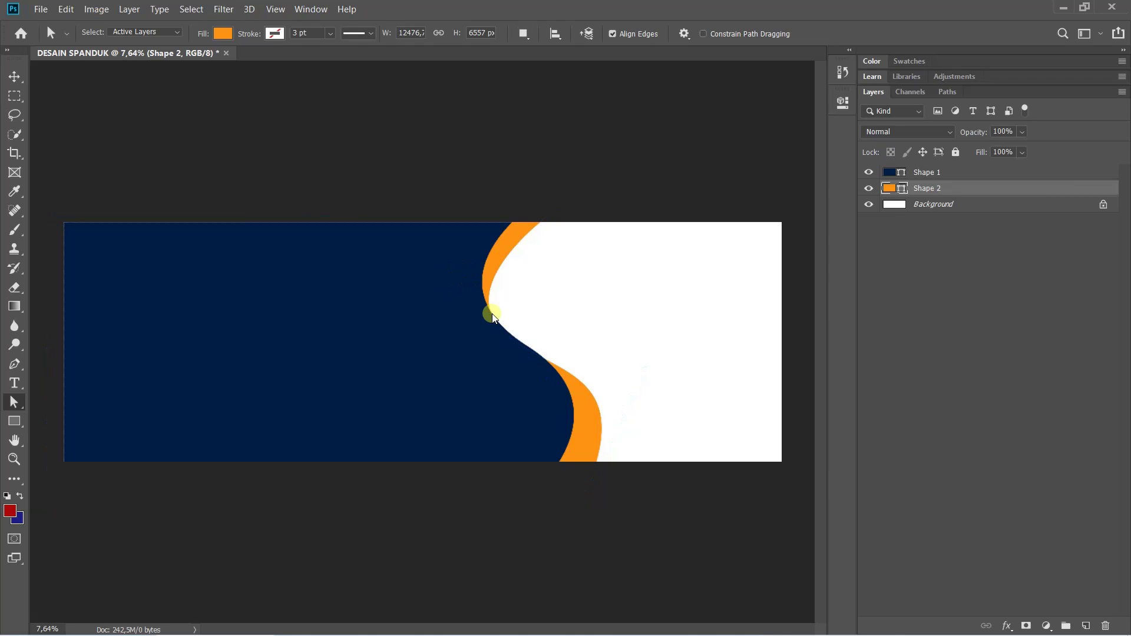
Drag the middle anchor to reshape the bend and nudge both right corners slightly further out
click(451, 337)
click(504, 329)
drag(502, 331, 453, 268)
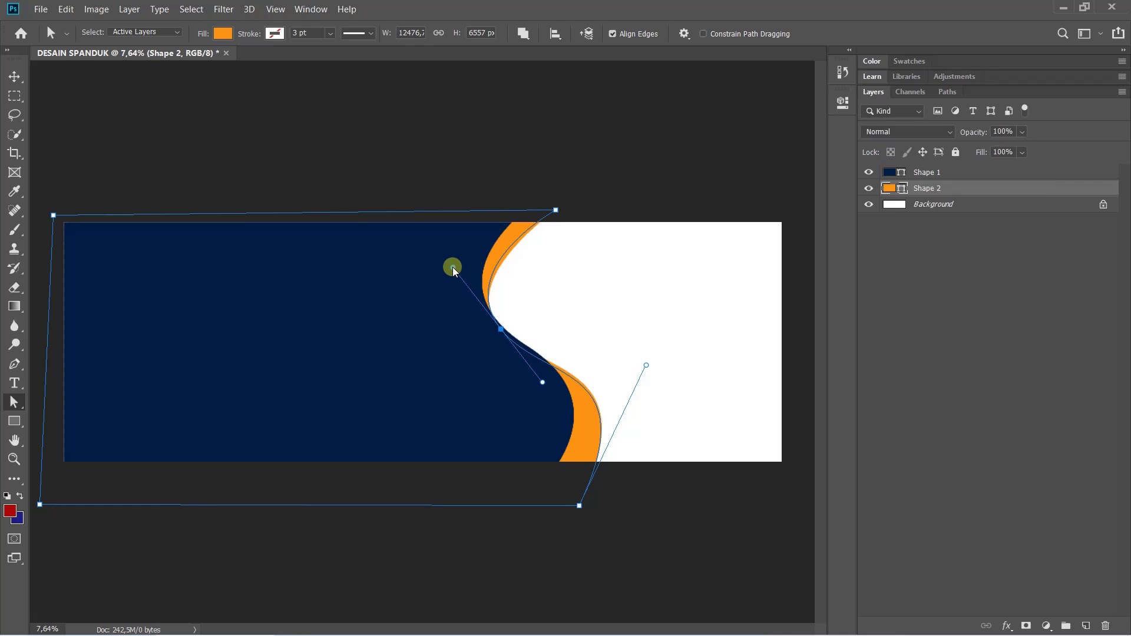
click(557, 211)
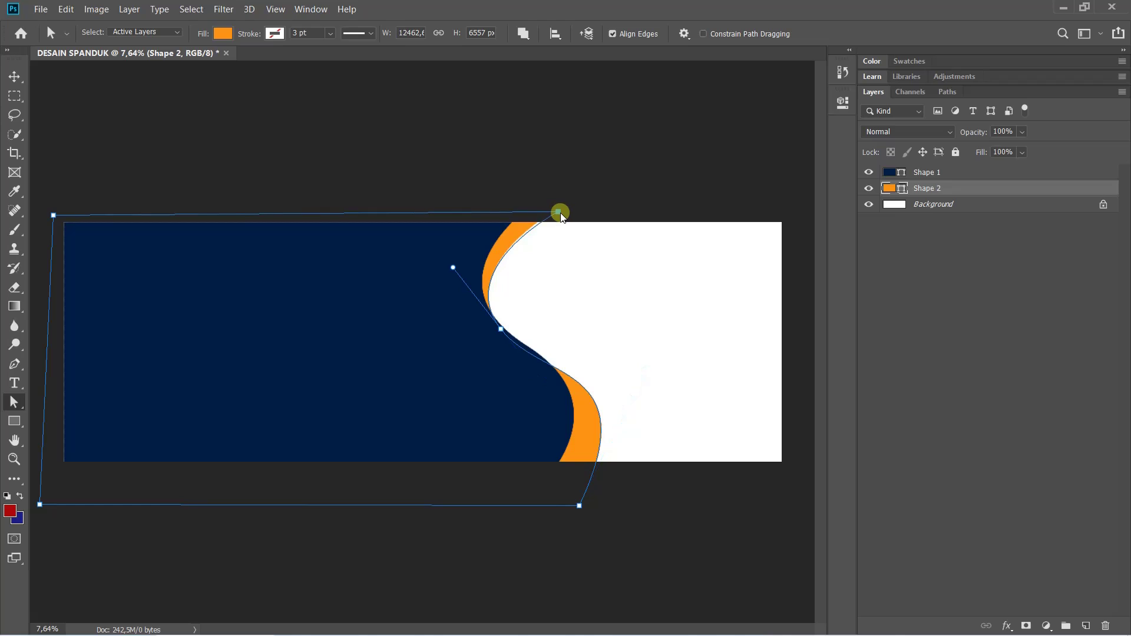
drag(557, 211, 559, 213)
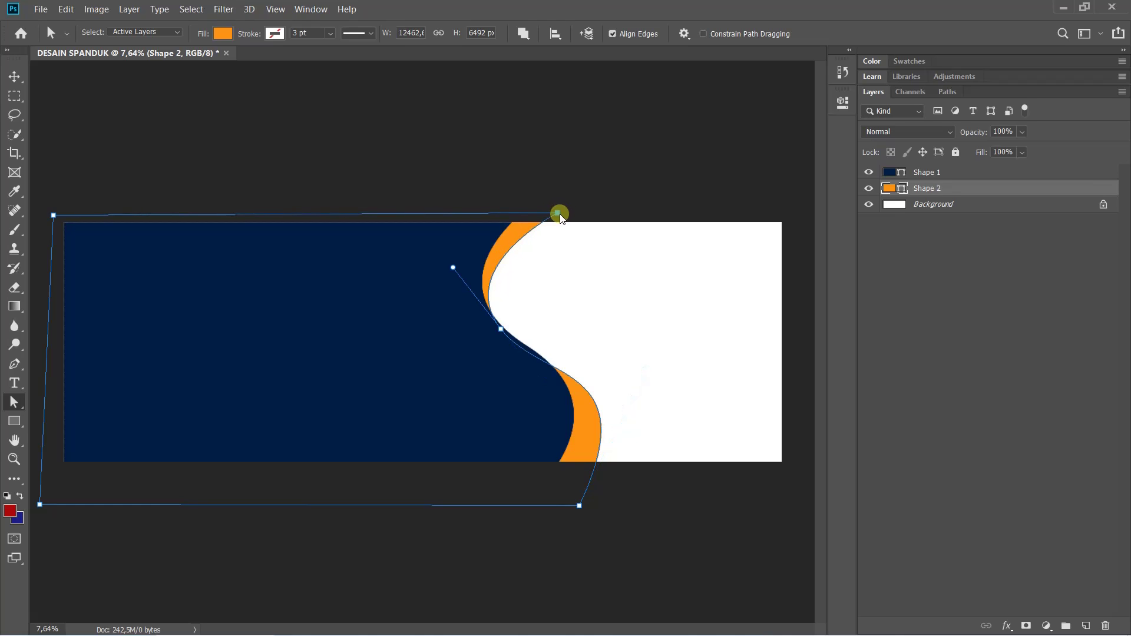
mouse_move(579, 505)
mouse_down()
mouse_move(594, 515)
mouse_move(587, 508)
mouse_up()
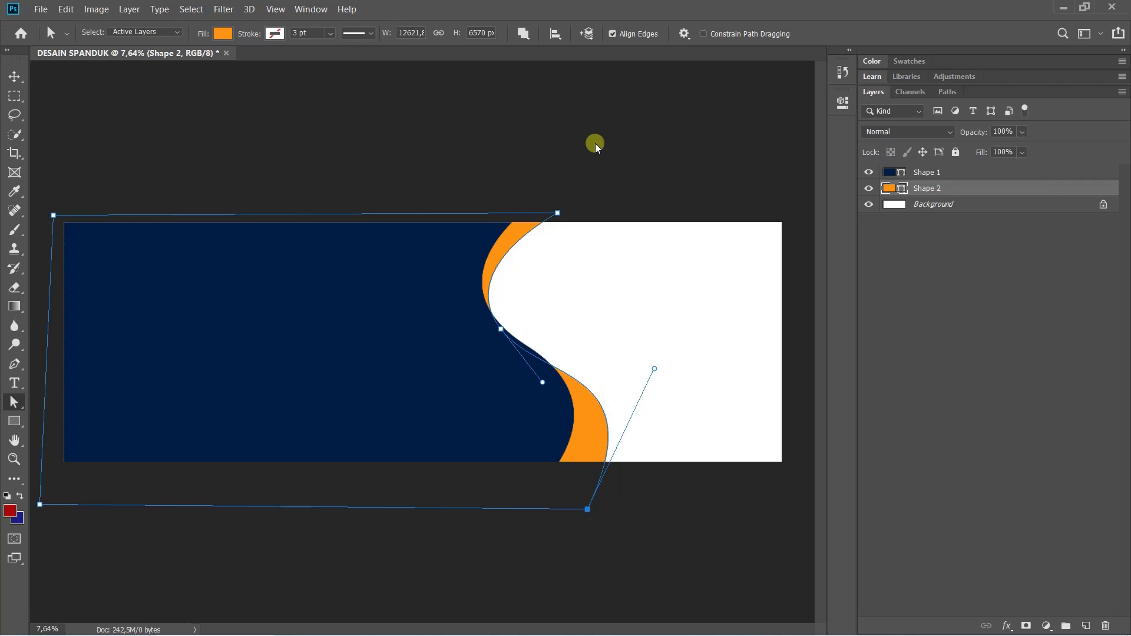
click(608, 179)
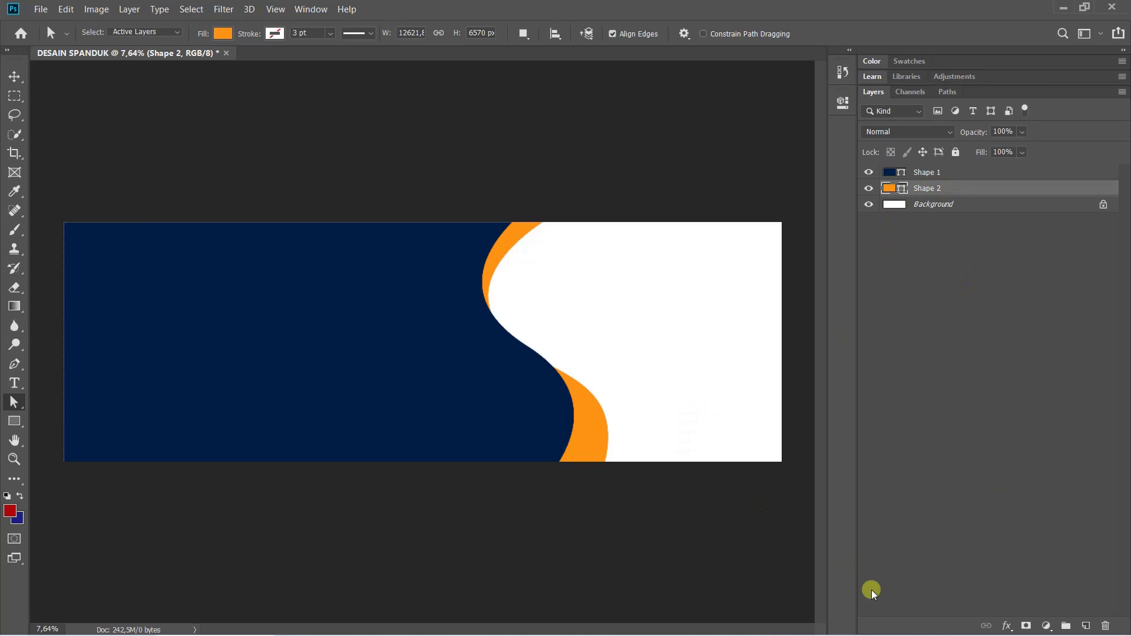
Add a Gradient Overlay effect to the orange Shape 2 layer
mouse_move(981, 634)
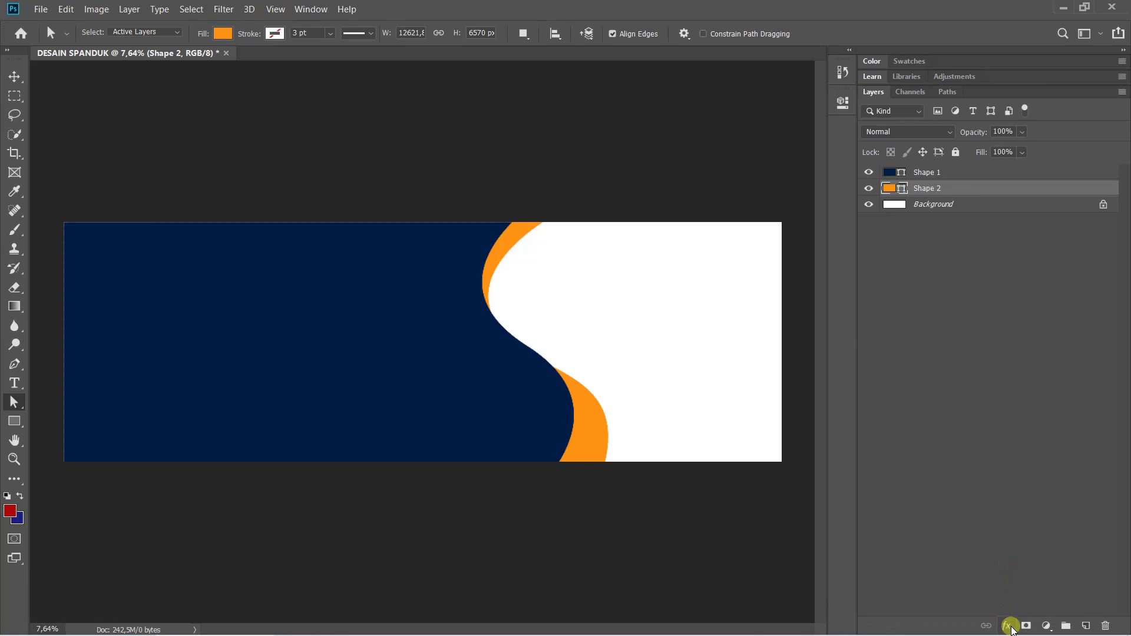
click(1010, 626)
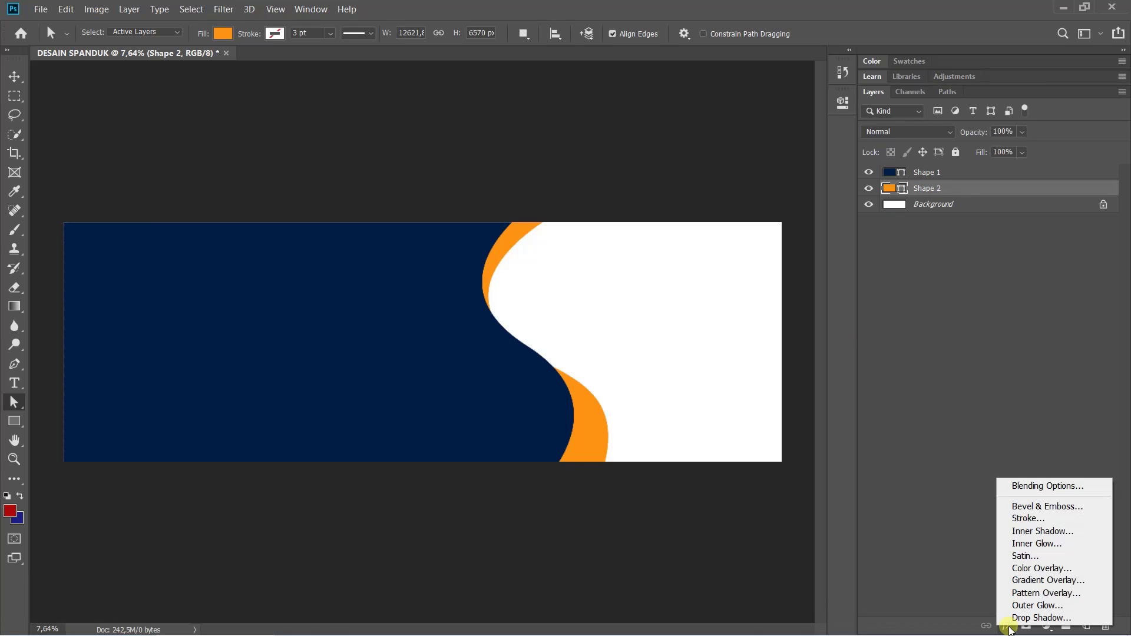
click(1028, 582)
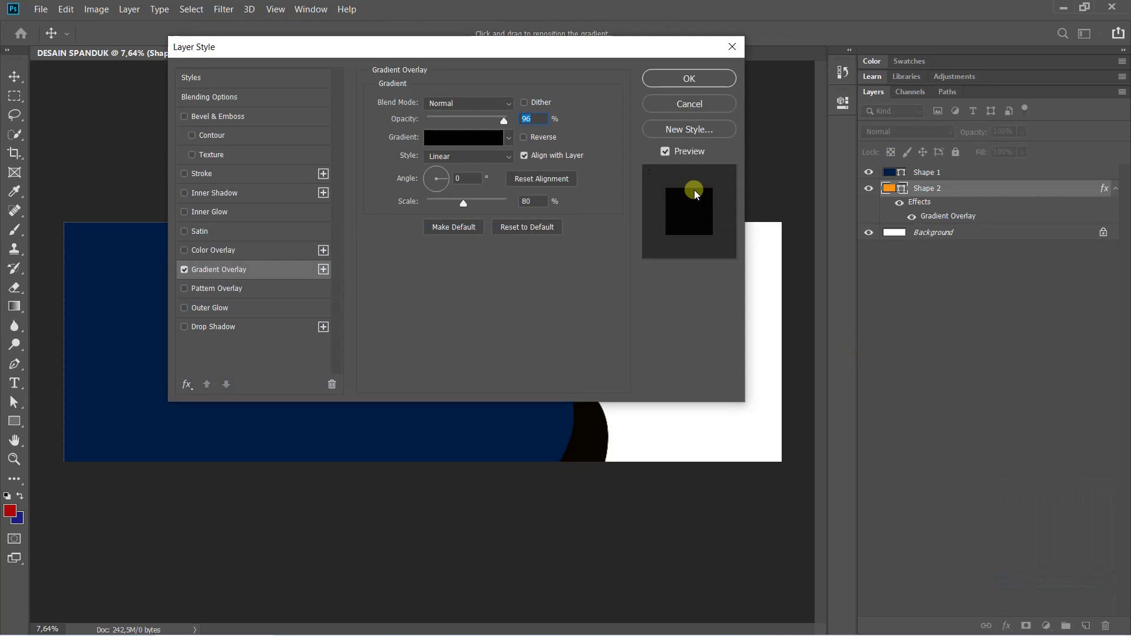
drag(495, 48, 825, 140)
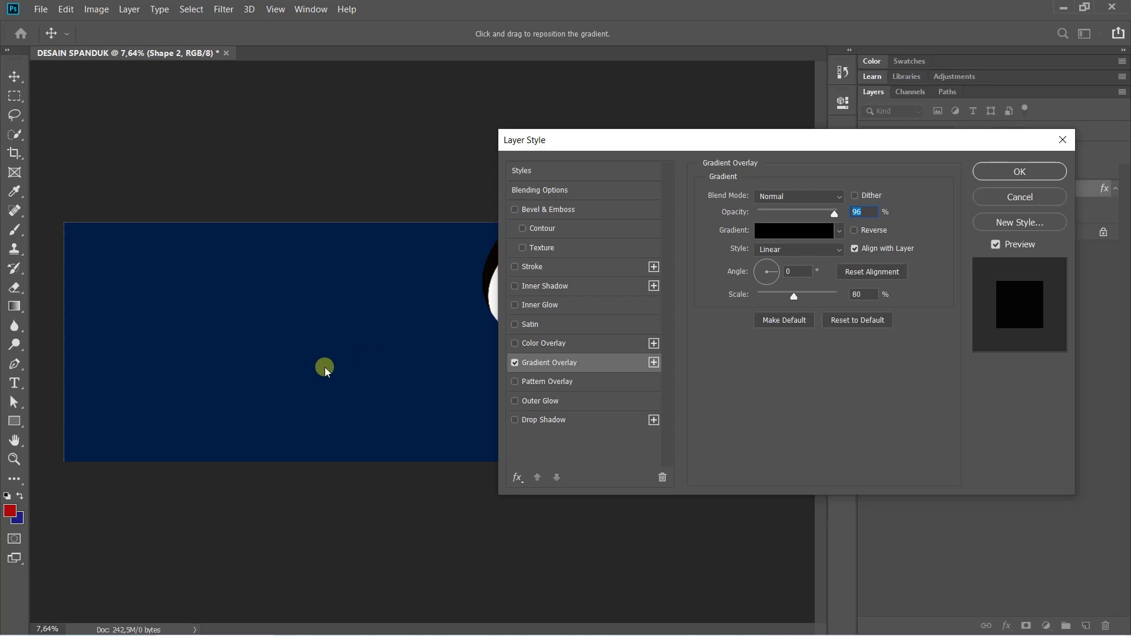
Reset the Gradient Overlay to its defaults: Gray to White, 90°, 100% scale
scroll(365, 382, up, 3)
scroll(354, 377, down, 2)
scroll(389, 361, right, 5)
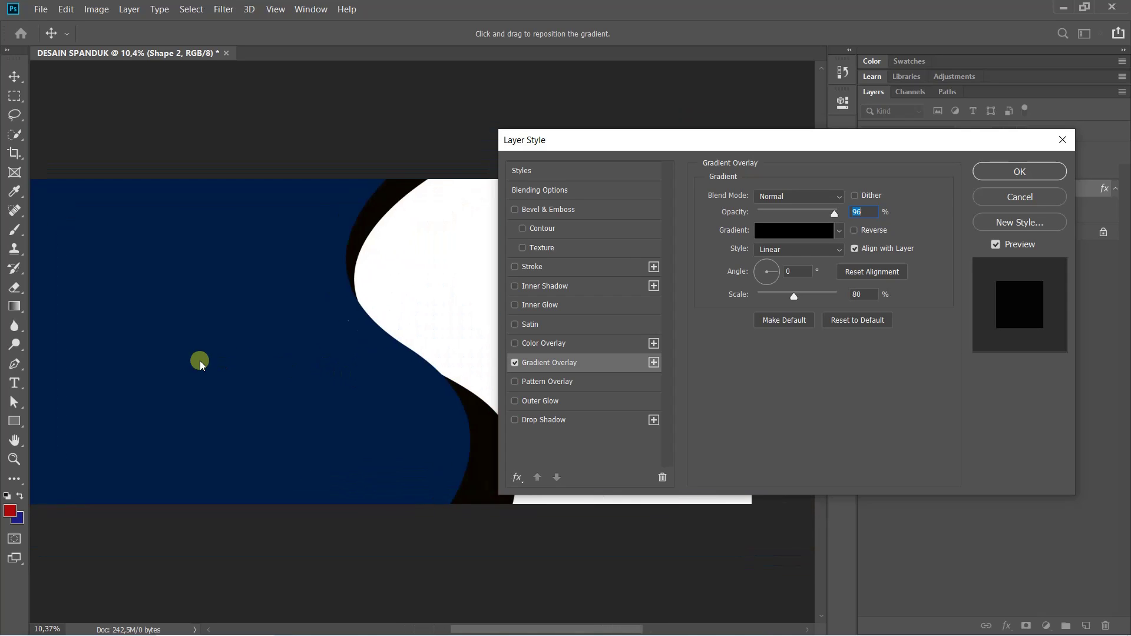
scroll(149, 348, down, 2)
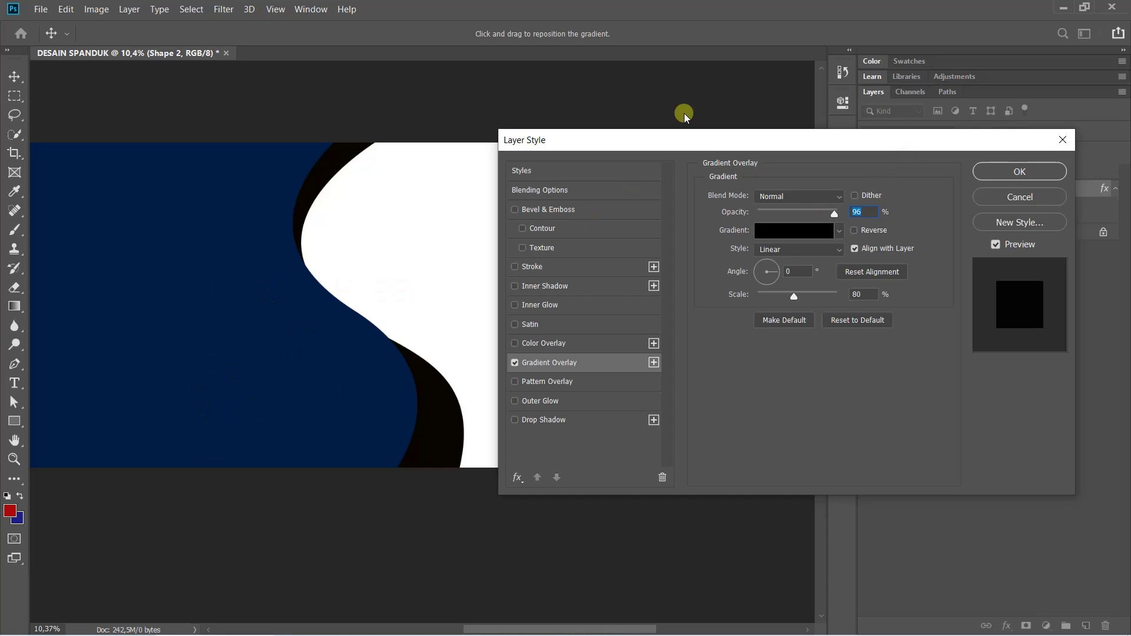
drag(703, 144, 693, 142)
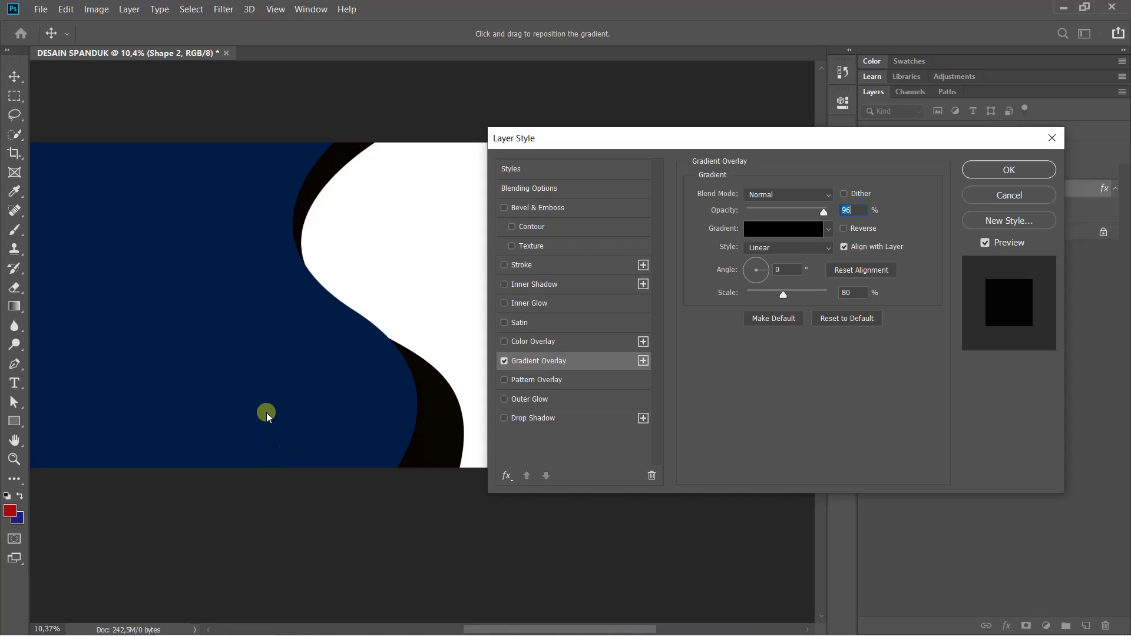
scroll(283, 412, down, 3)
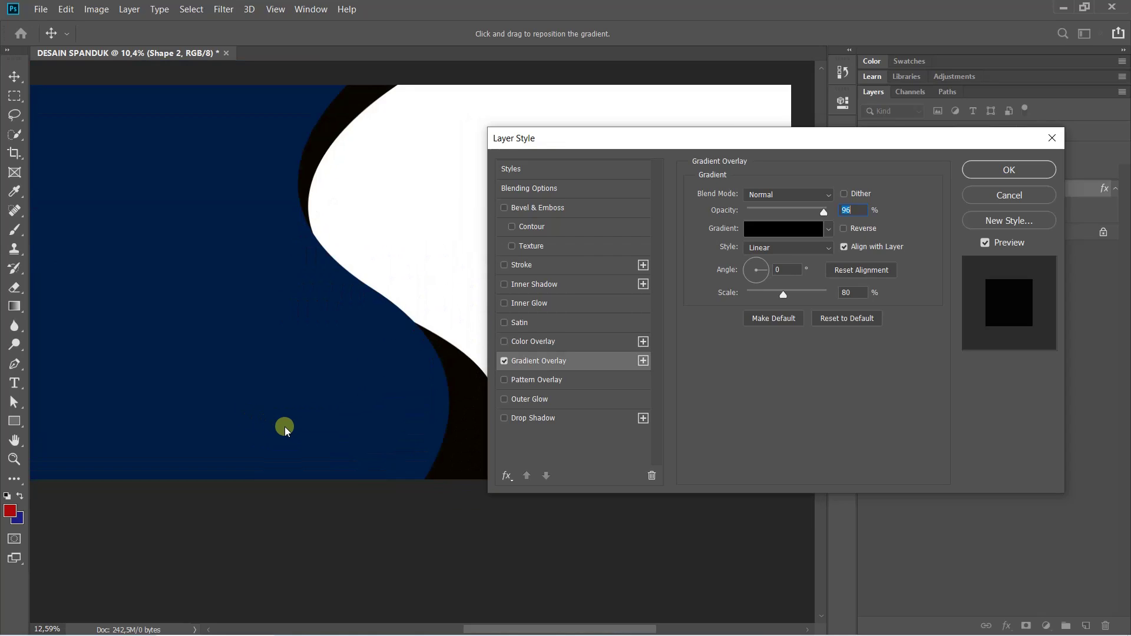
scroll(272, 419, up, 2)
drag(272, 419, 246, 309)
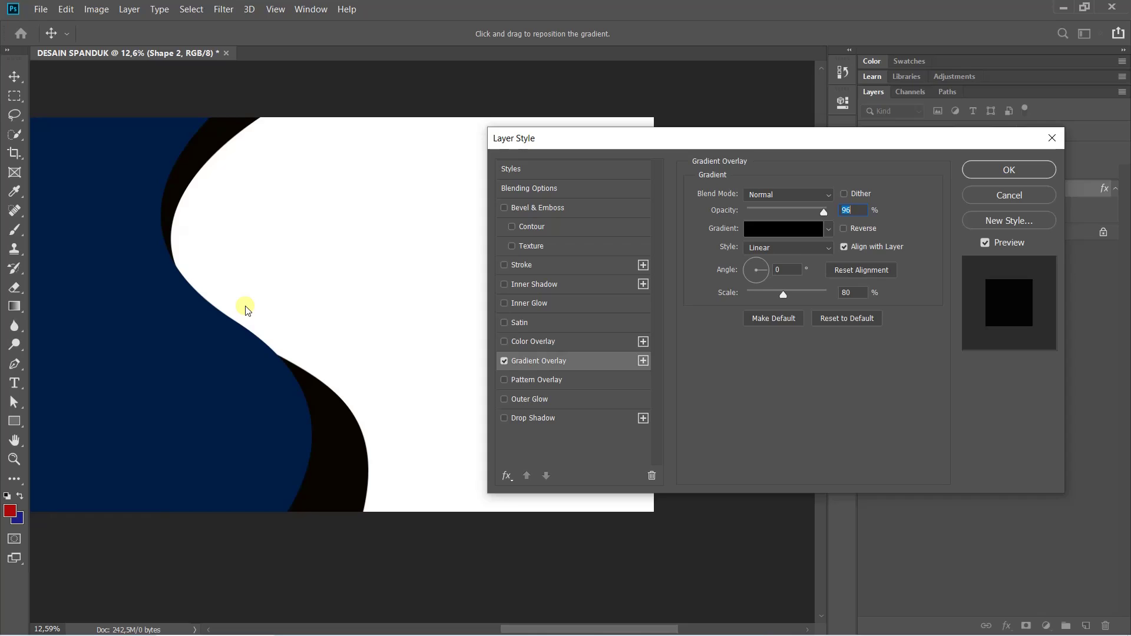
click(845, 318)
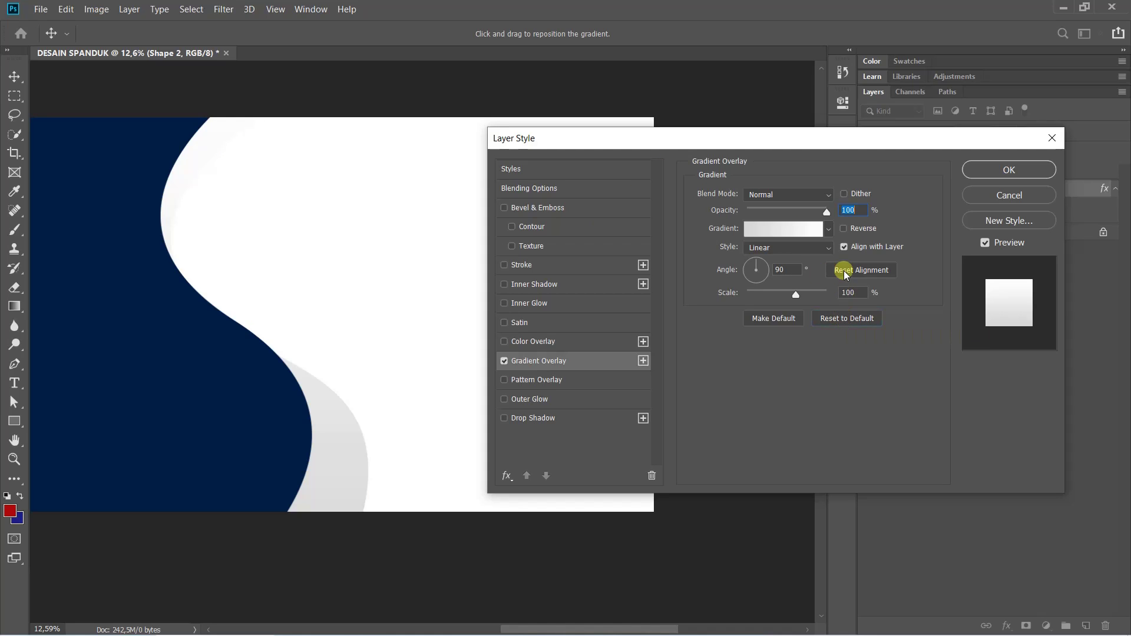
click(860, 324)
Apply the Foreground to Background preset so the overlay runs red to blue
click(781, 232)
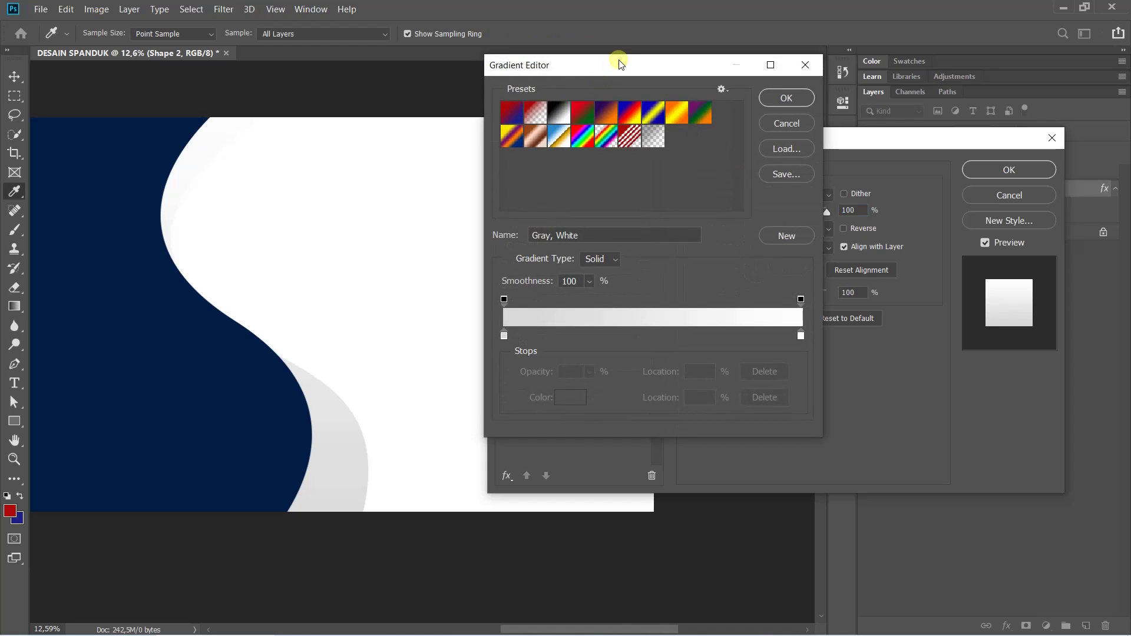
drag(615, 59, 668, 98)
click(564, 147)
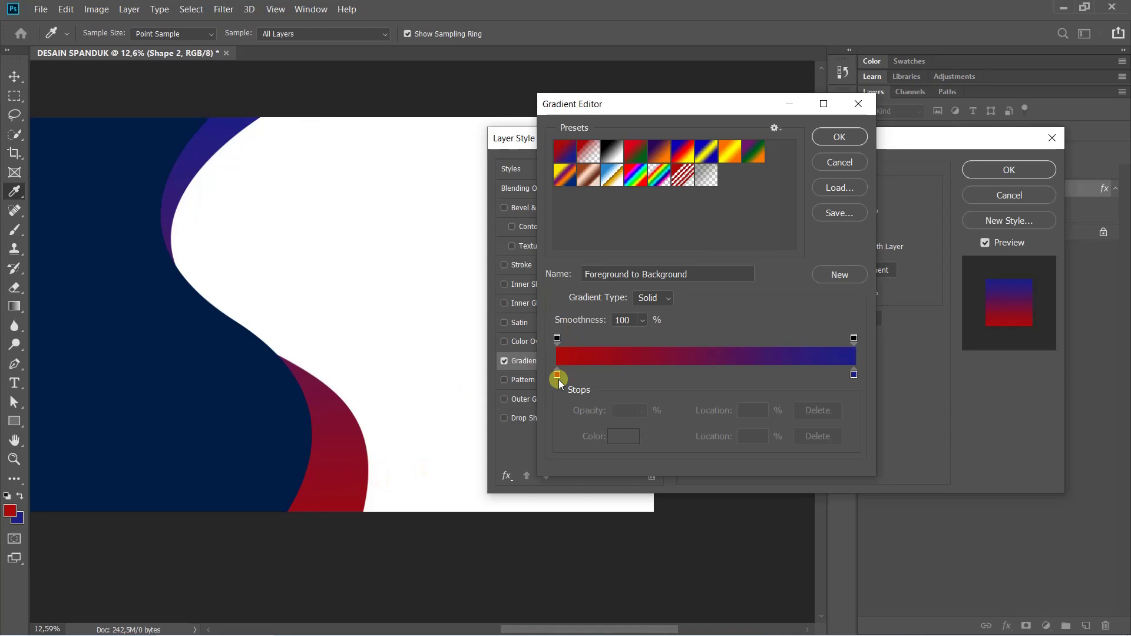
Set the gradient's start colour stop to orange ff6600
double_click(557, 374)
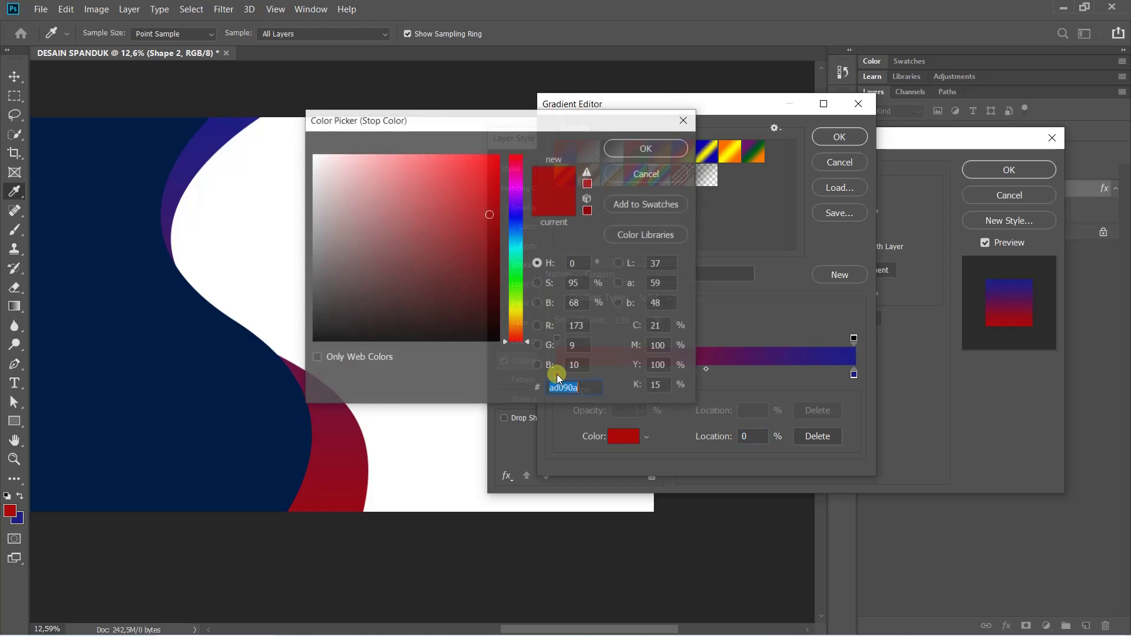
click(516, 330)
drag(461, 228, 560, 34)
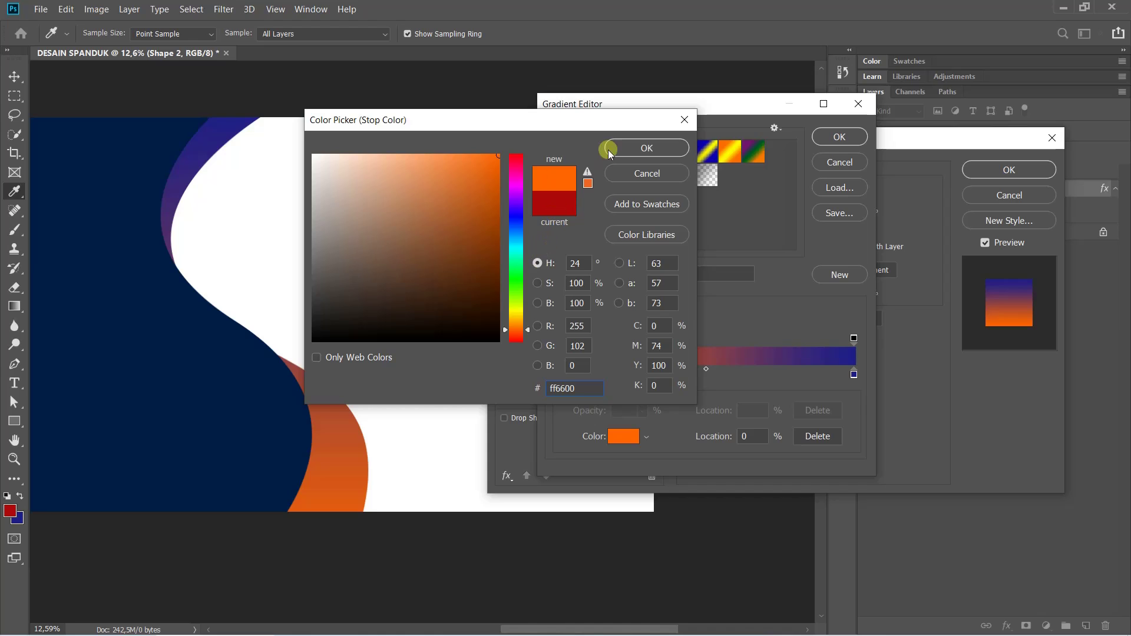
click(649, 148)
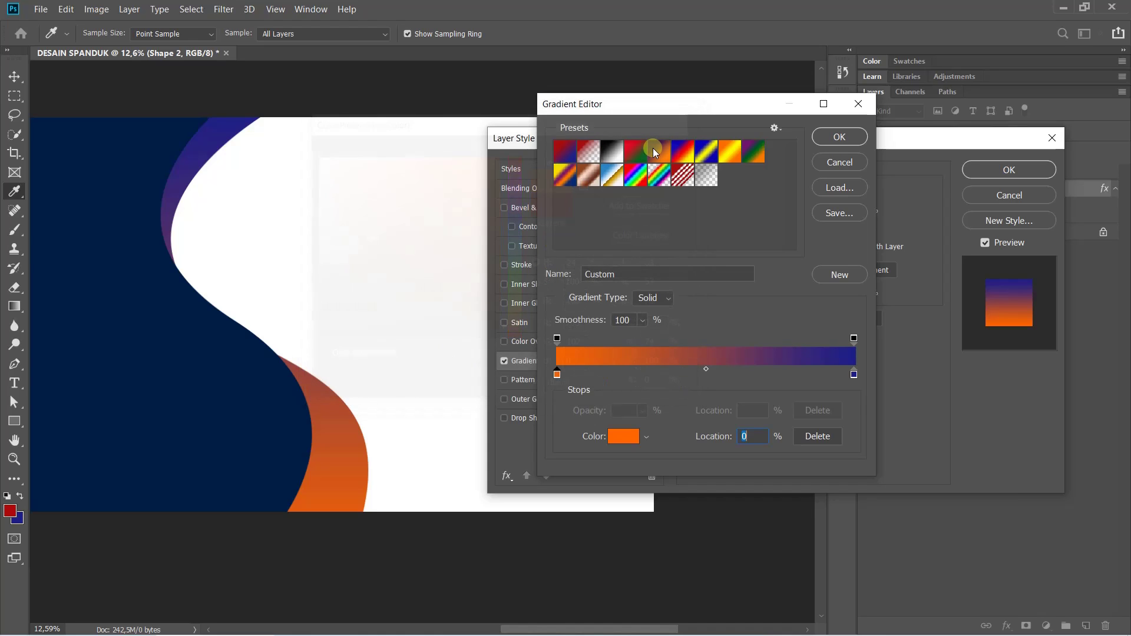
Set the end colour stop to lighter orange ff8a00 and accept the new gradient
click(854, 375)
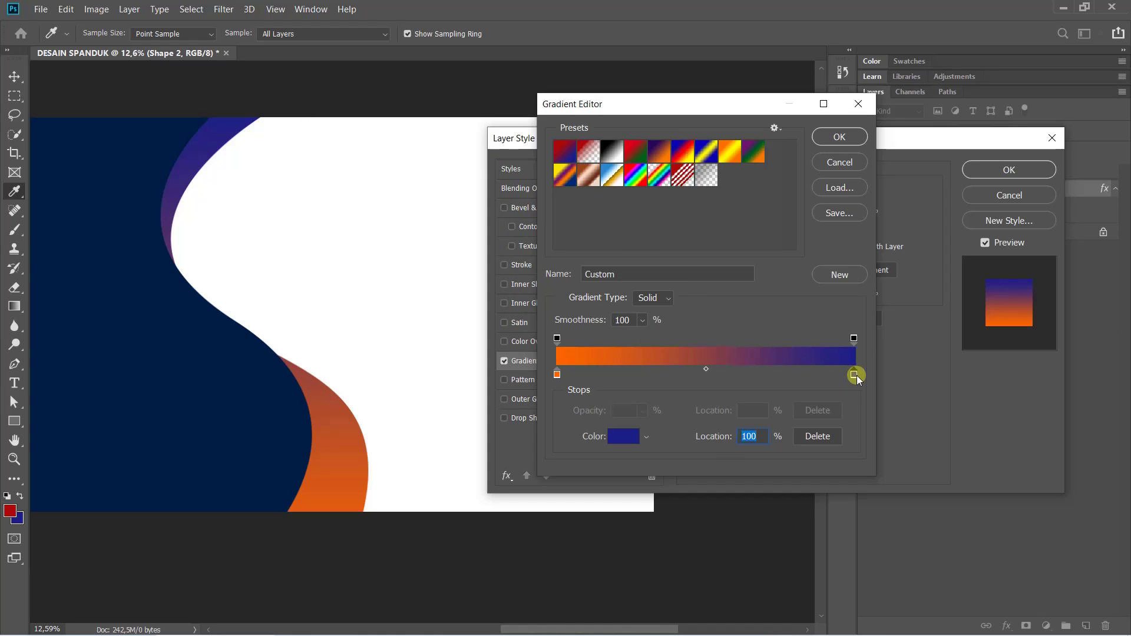
double_click(854, 375)
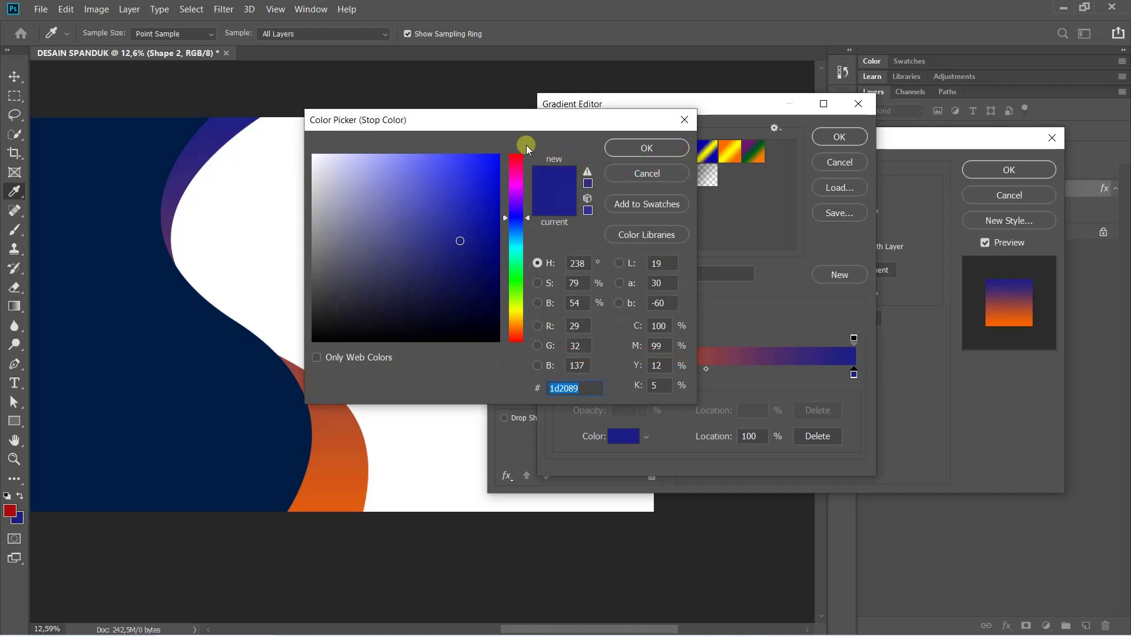
drag(523, 324, 522, 325)
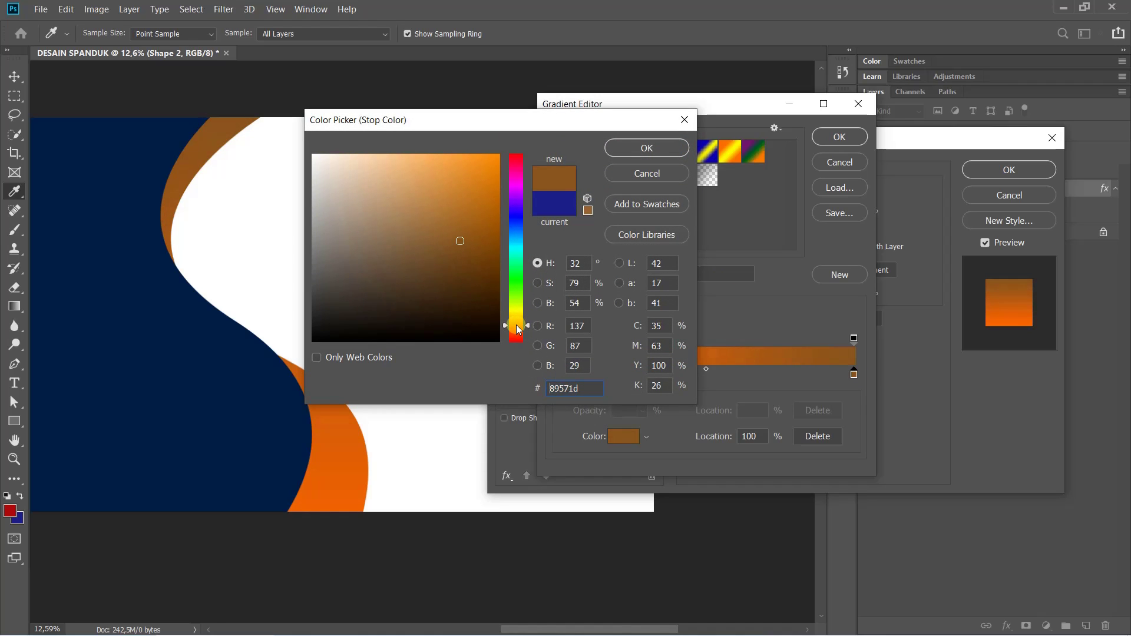
drag(447, 187, 554, 94)
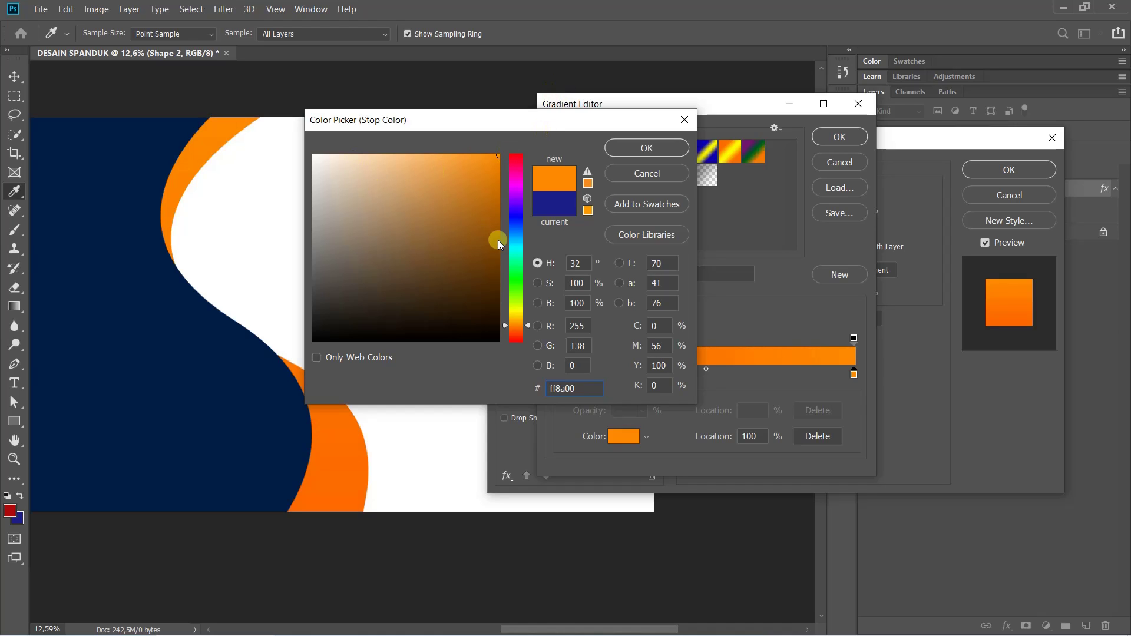
click(647, 147)
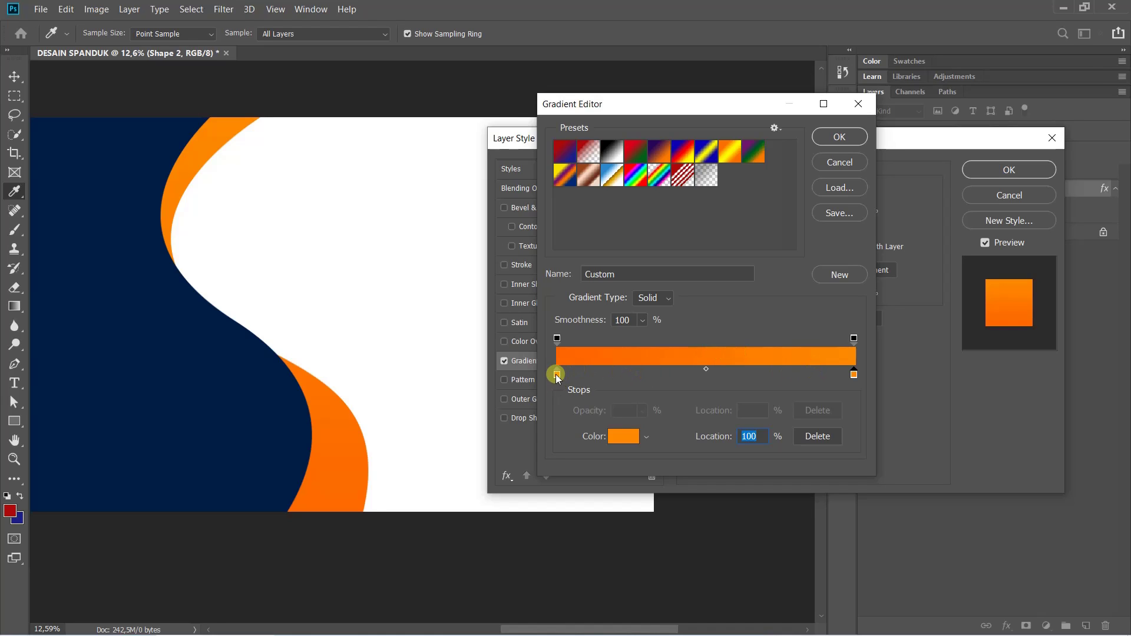
click(557, 375)
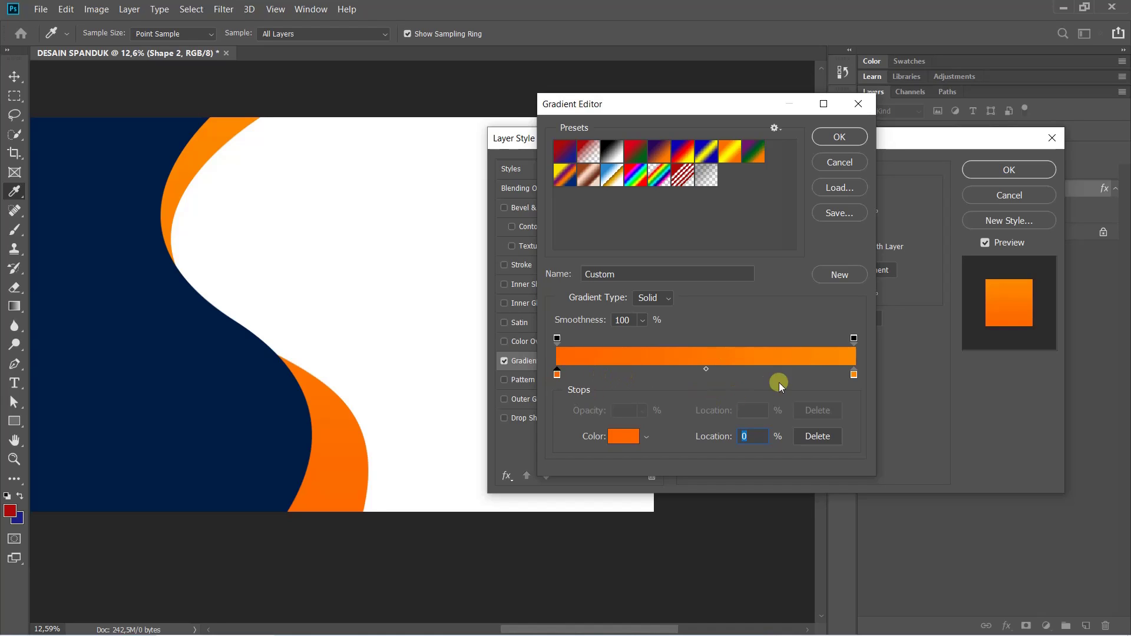
click(854, 375)
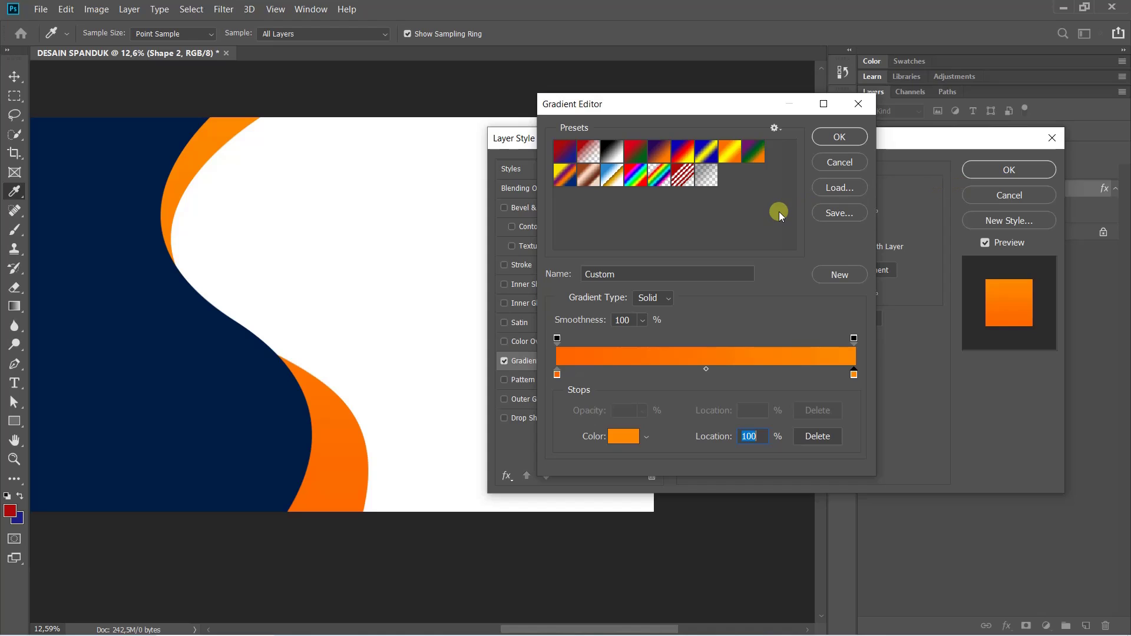
click(841, 137)
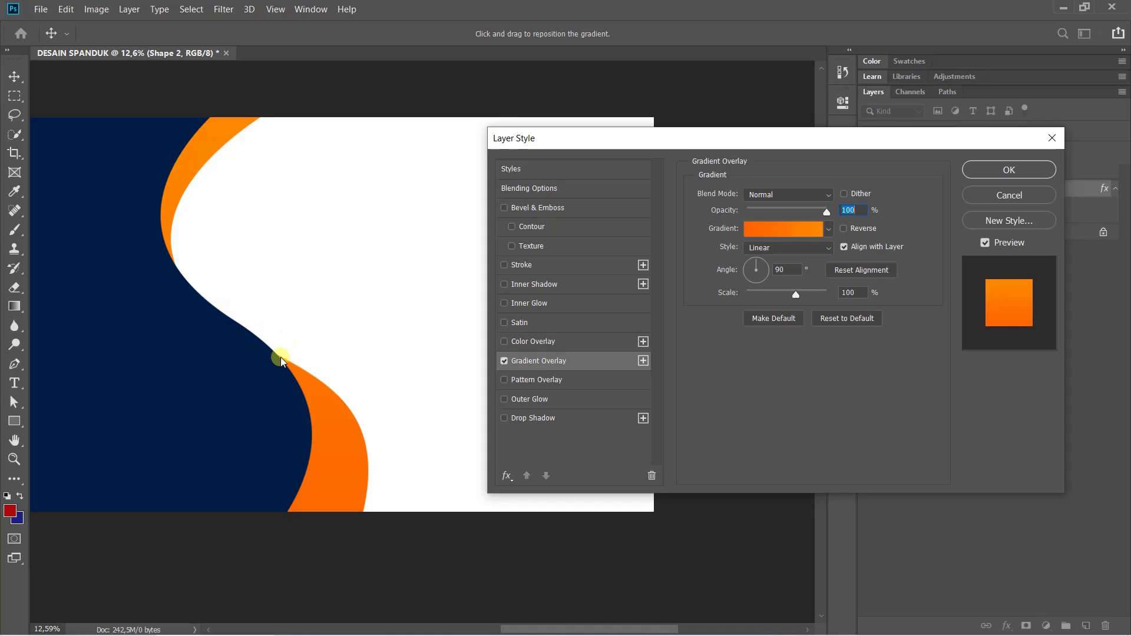
Position the orange gradient on the curved band, confirm Layer Style, and fit the banner on screen
click(276, 361)
drag(276, 361, 233, 112)
drag(278, 323, 248, 222)
drag(252, 229, 210, 210)
click(1010, 170)
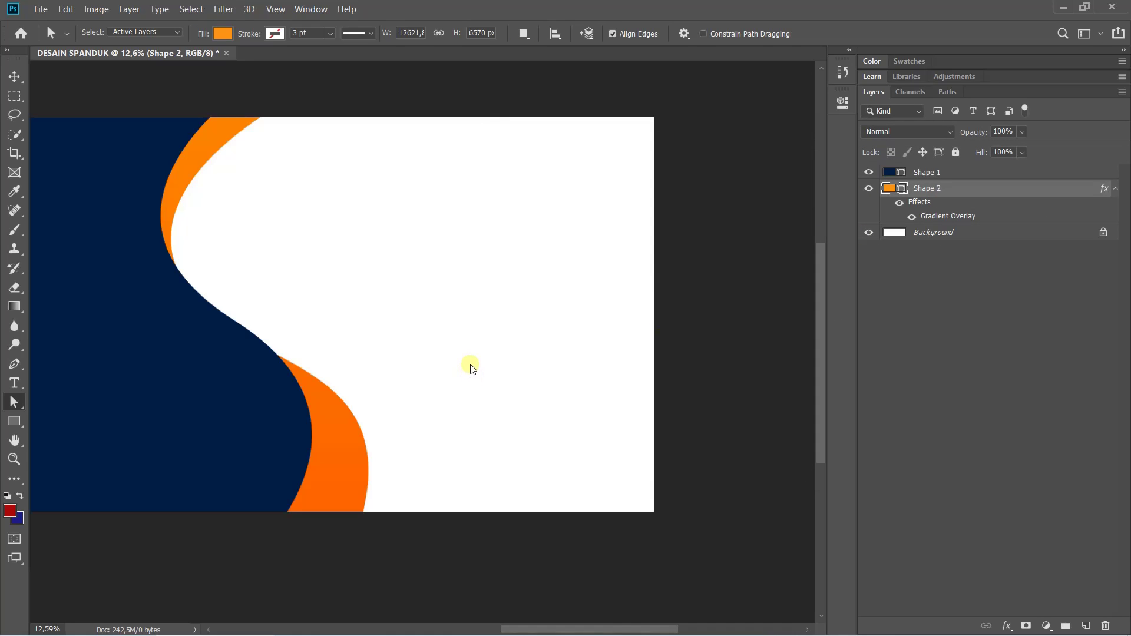
key(ctrl+0)
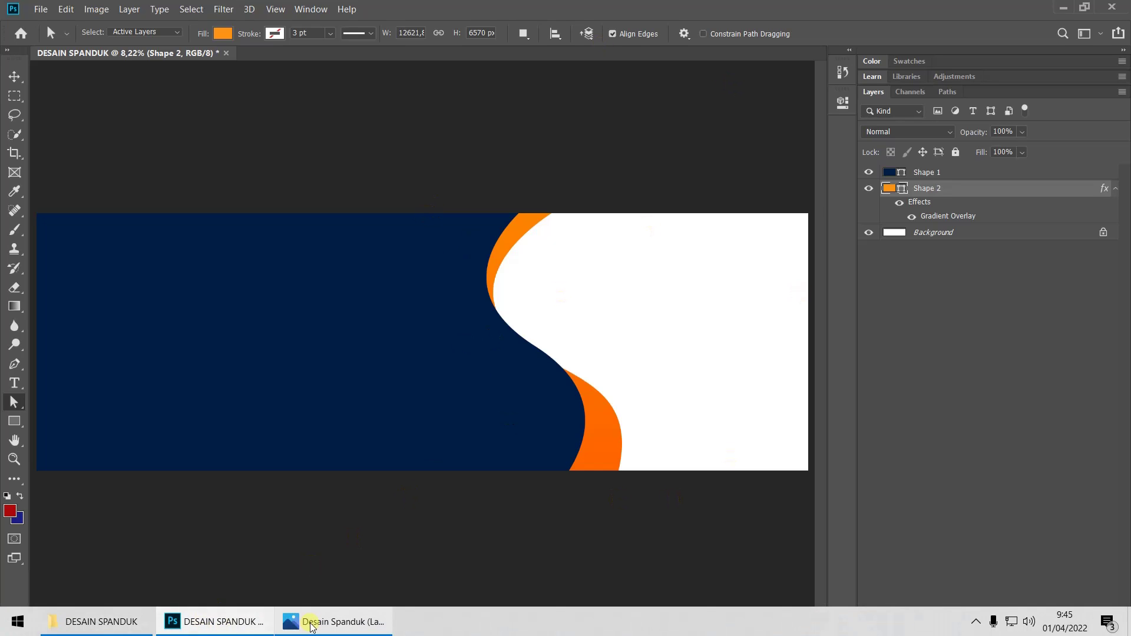
View the finished reference banner in Photos, then return to Photoshop and bring up Start
click(301, 622)
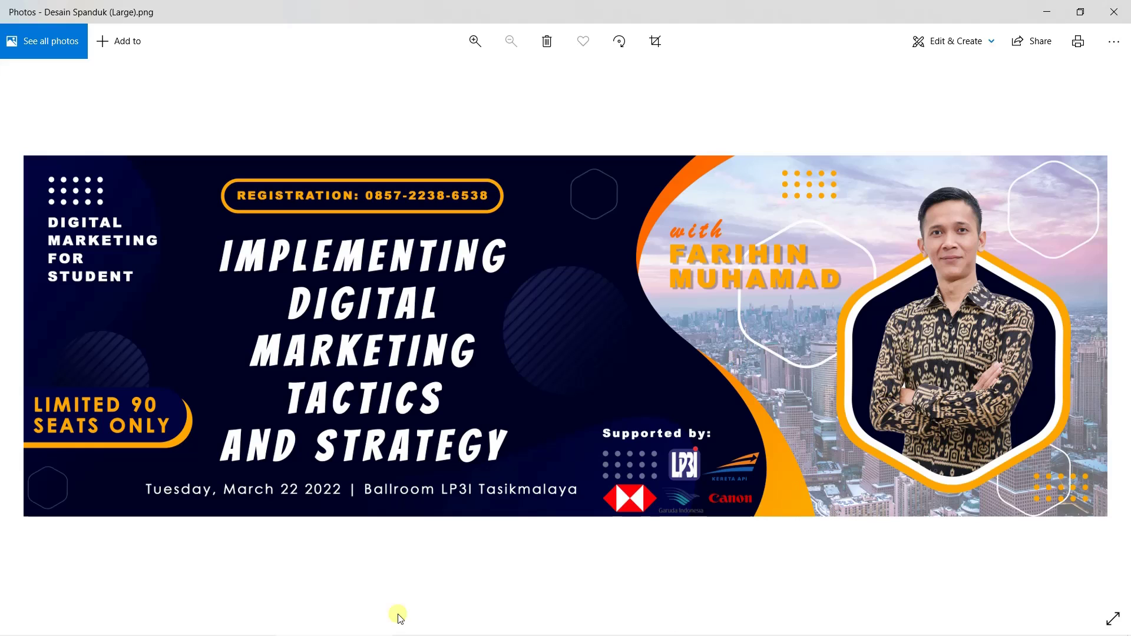
mouse_move(203, 634)
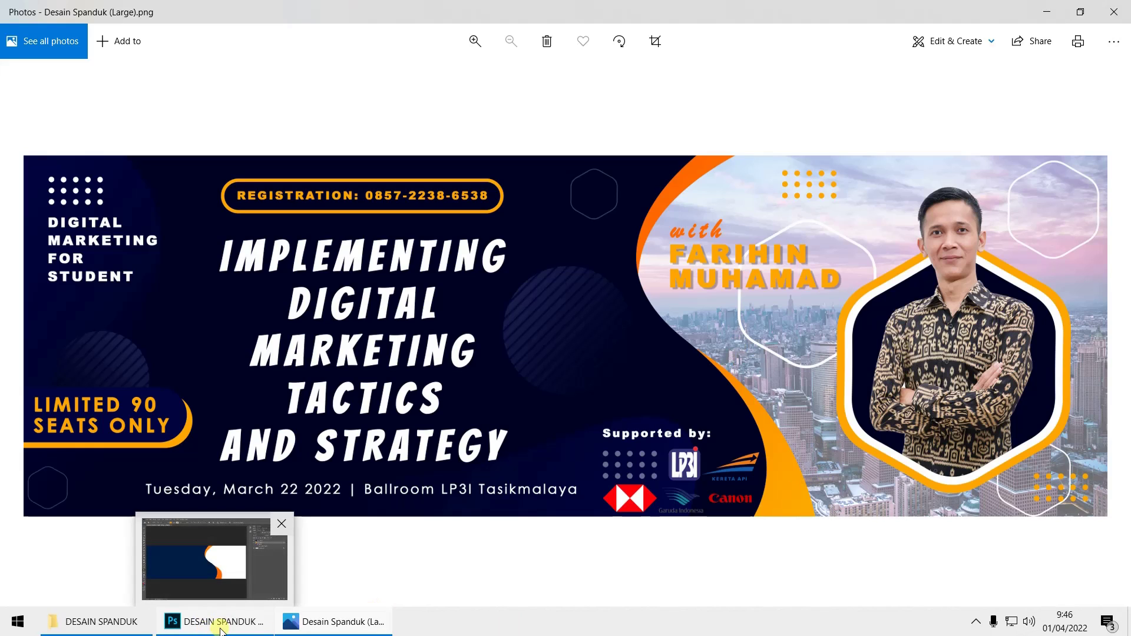
click(220, 630)
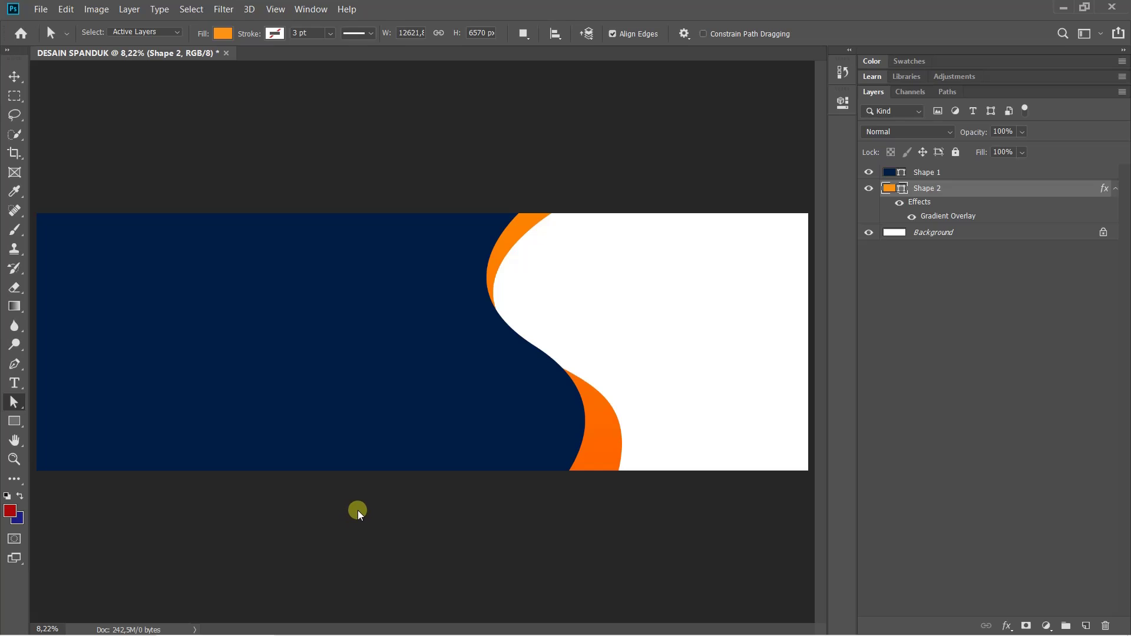
click(18, 622)
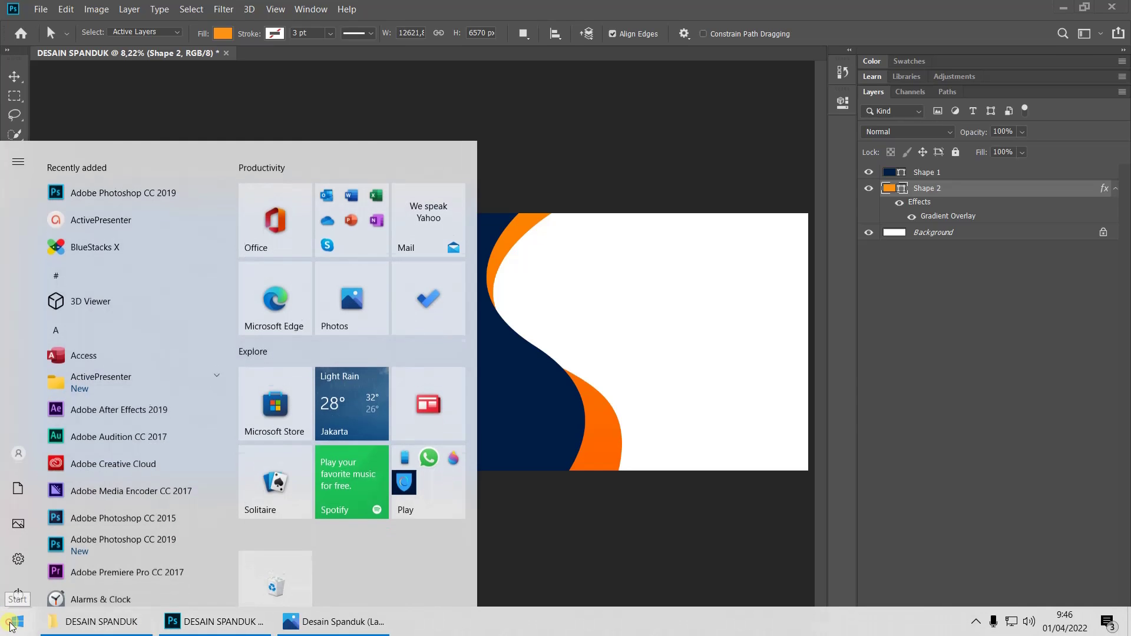
Launch Microsoft Edge and go to the Pexels website
click(284, 309)
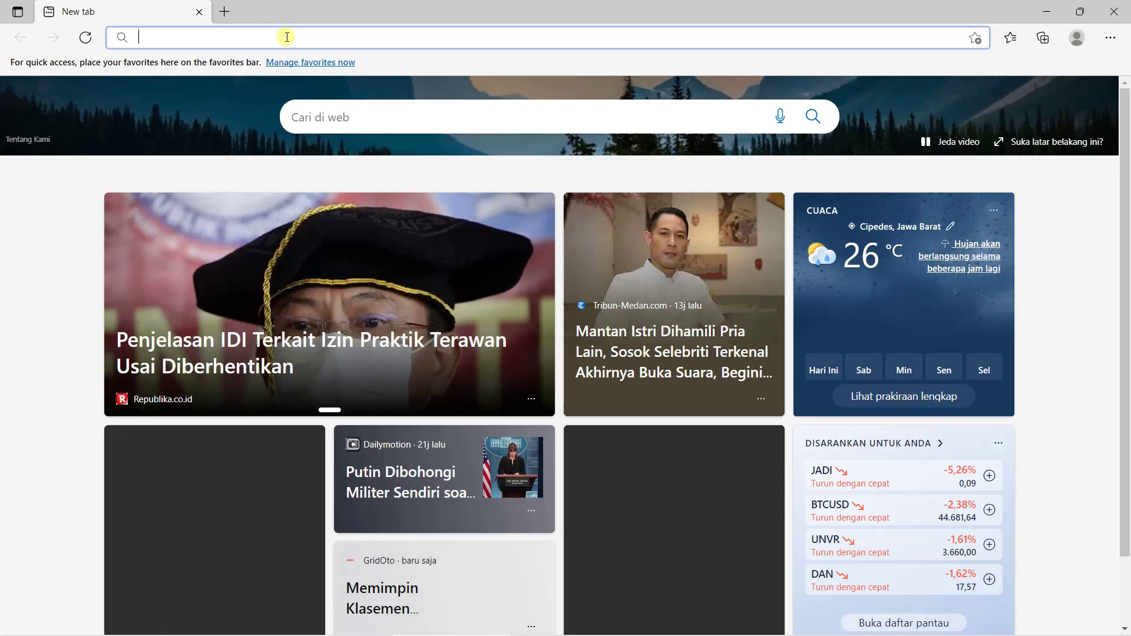
click(286, 37)
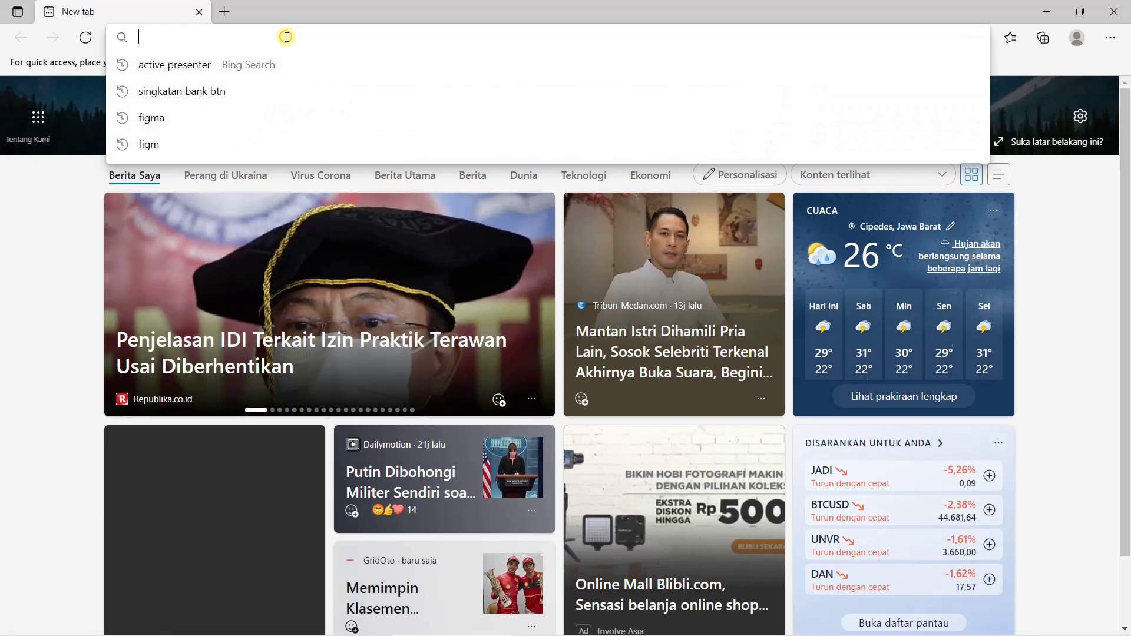
text(pexels)
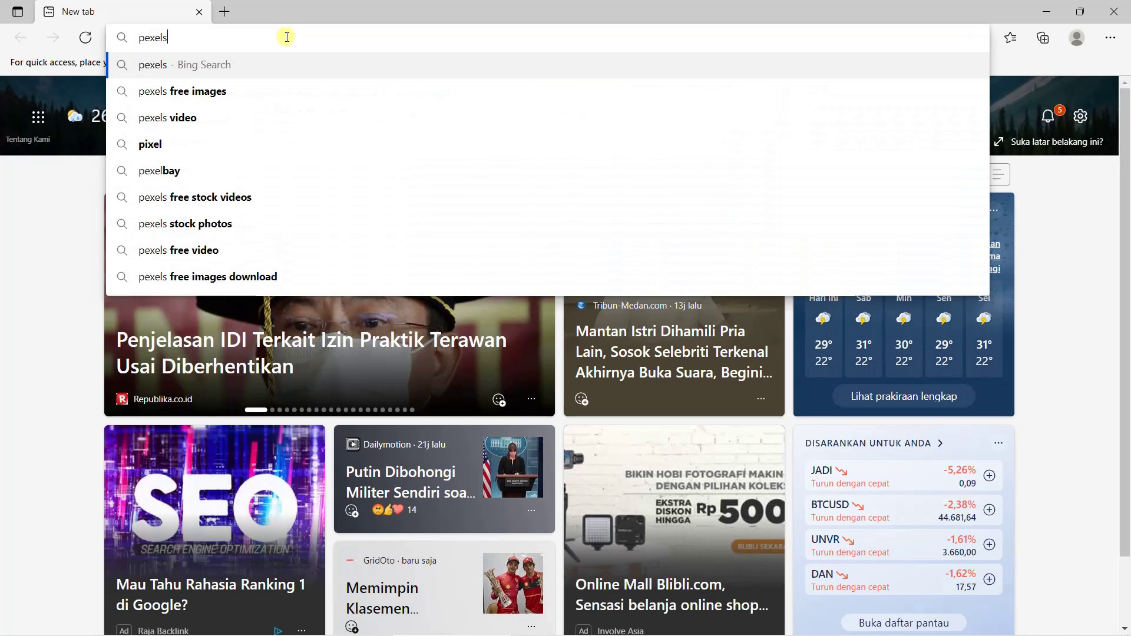
key(Return)
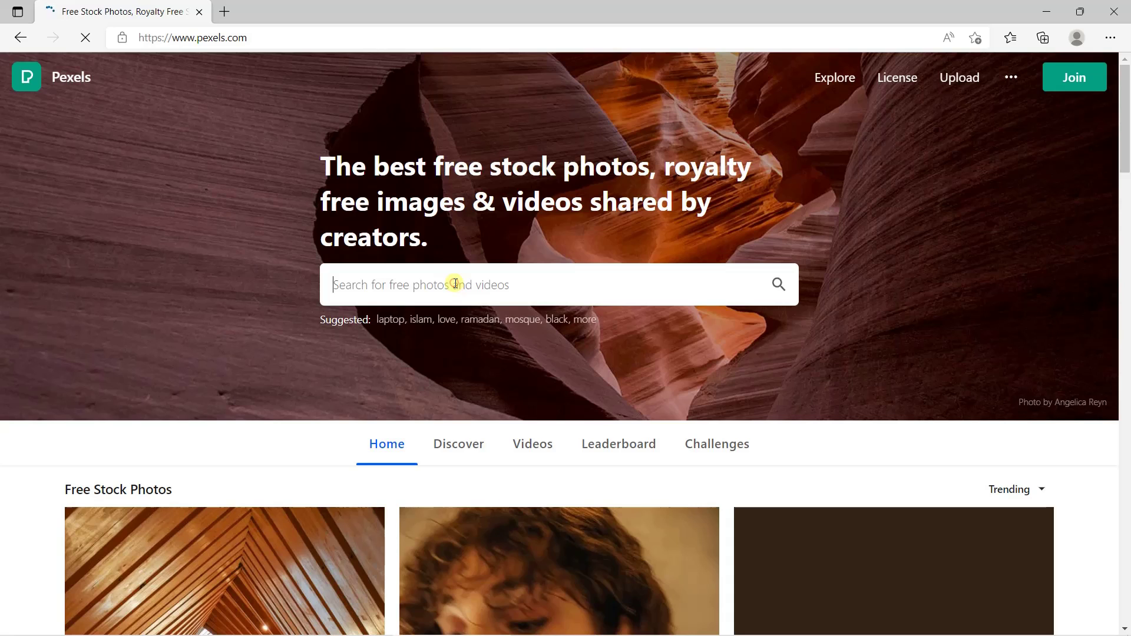
Search Pexels for 'buildings' and scroll down to the Toronto skyline photo
text(buildings)
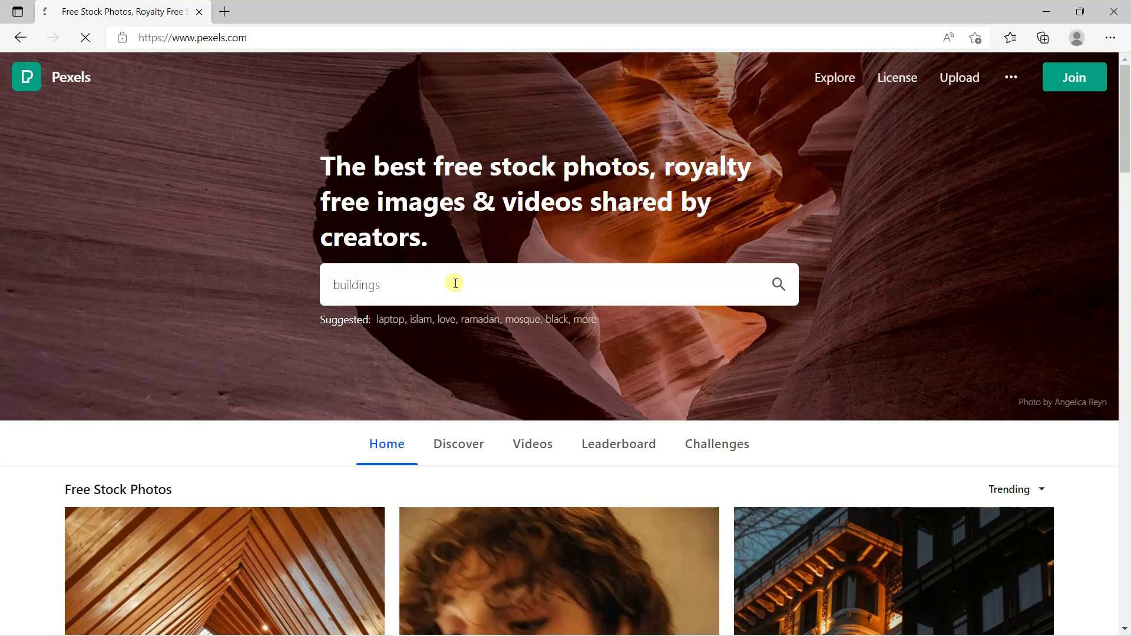
key(Return)
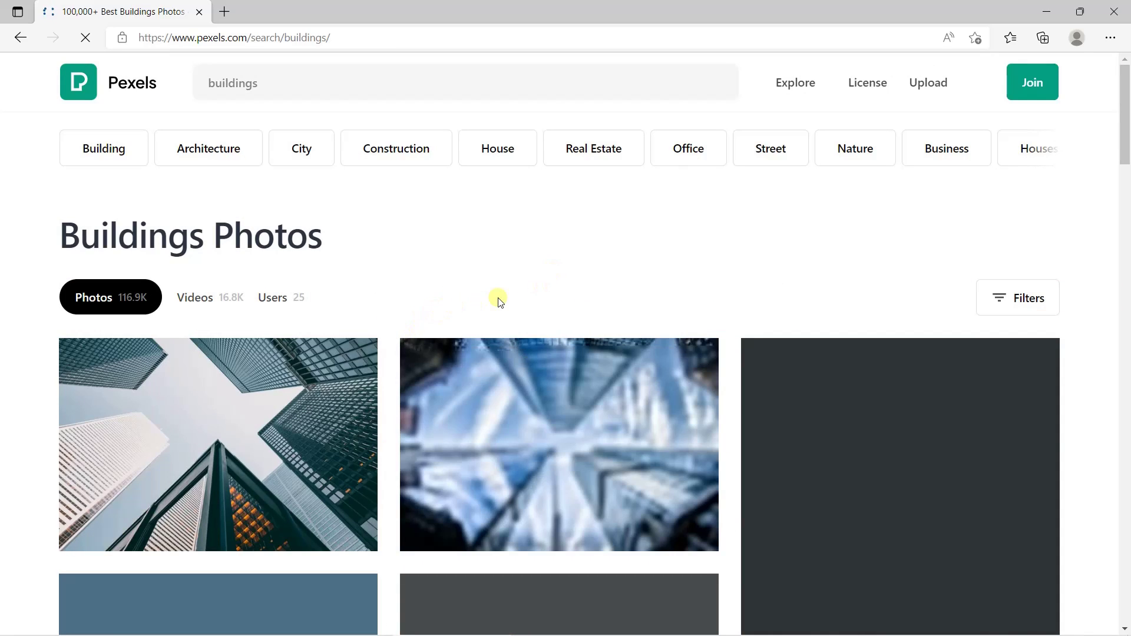
scroll(499, 302, down, 2)
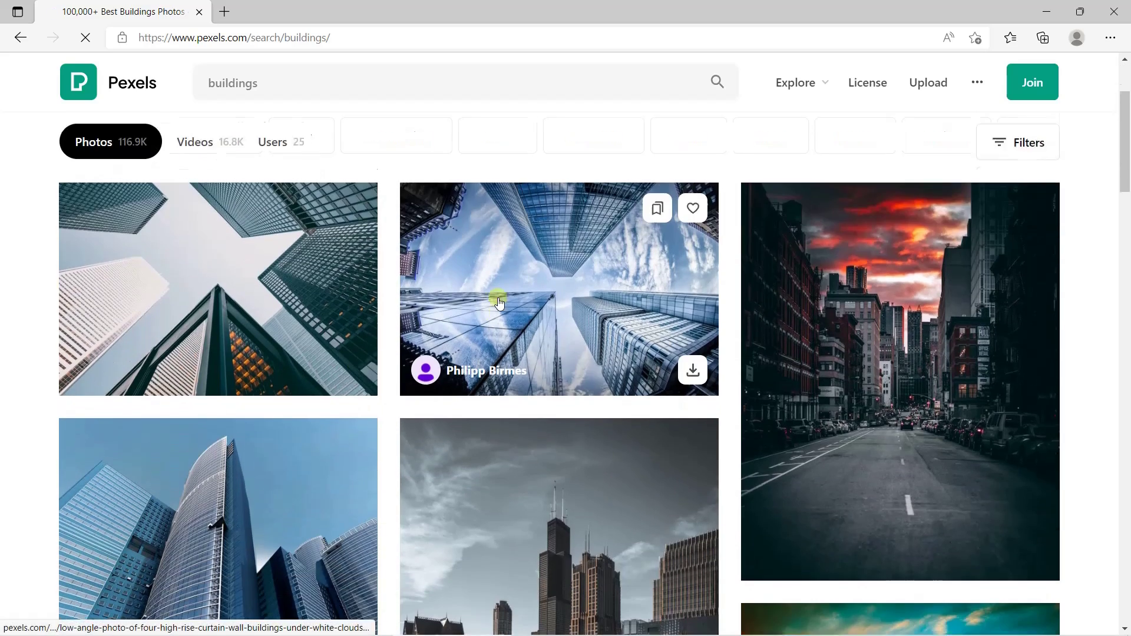
scroll(499, 301, down, 5)
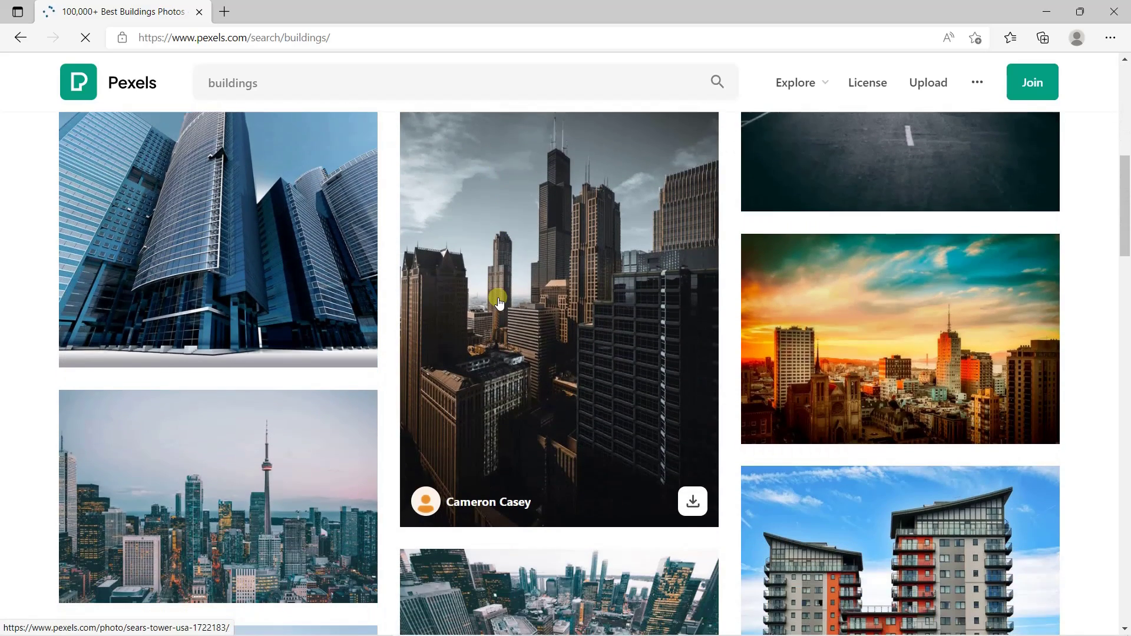
scroll(499, 302, down, 1)
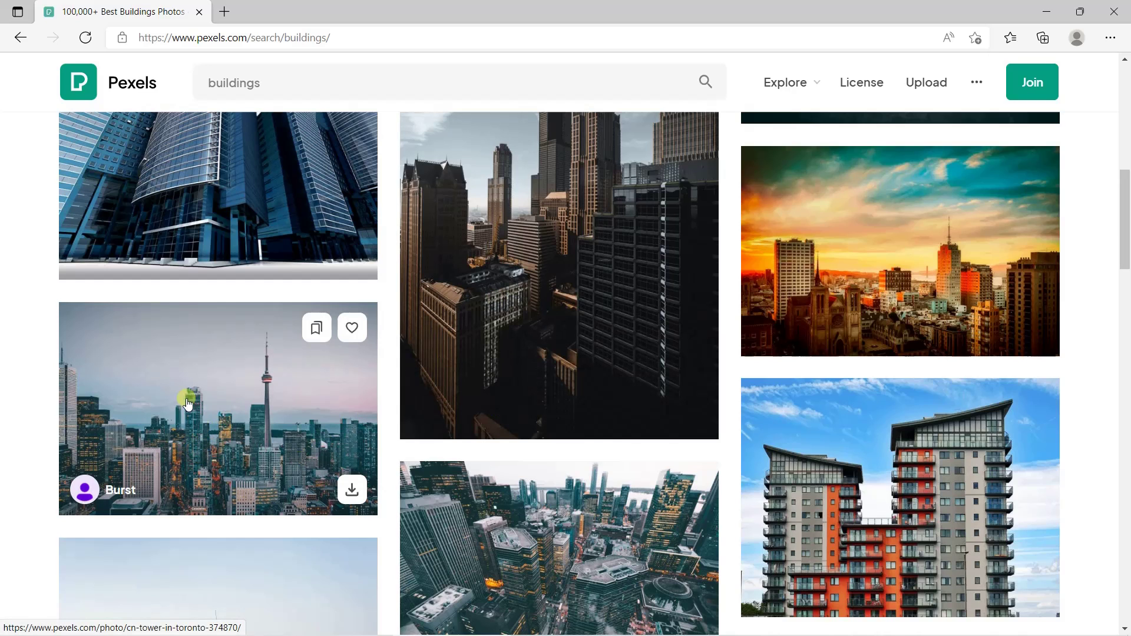
Open the CN Tower Toronto skyline photo and download it as pexels-burst-374870.jpg
click(199, 395)
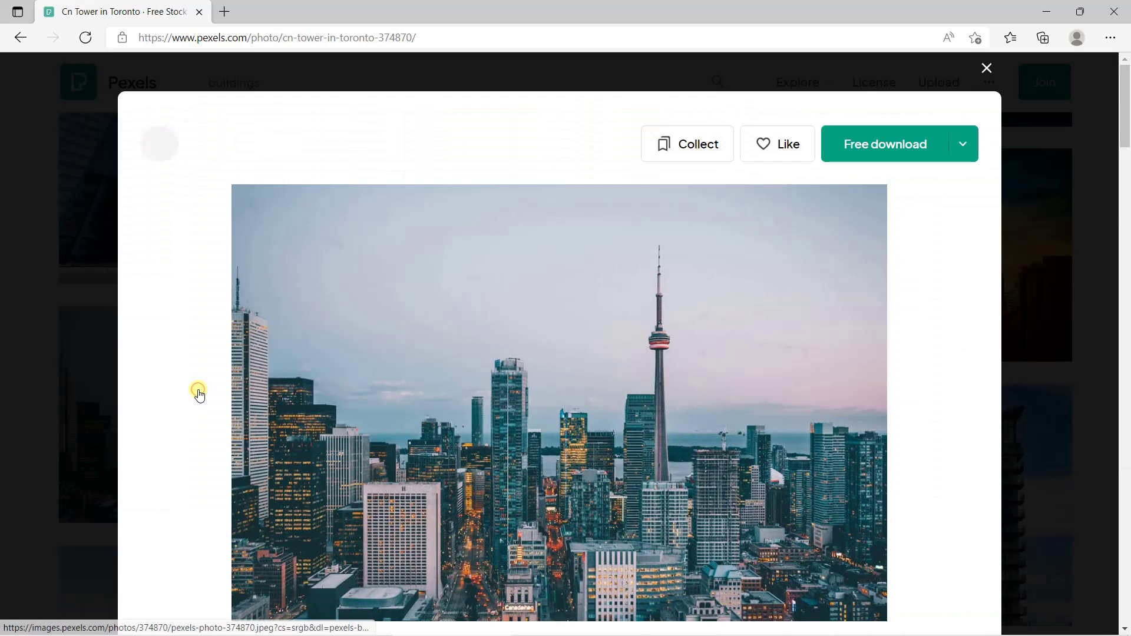
click(888, 148)
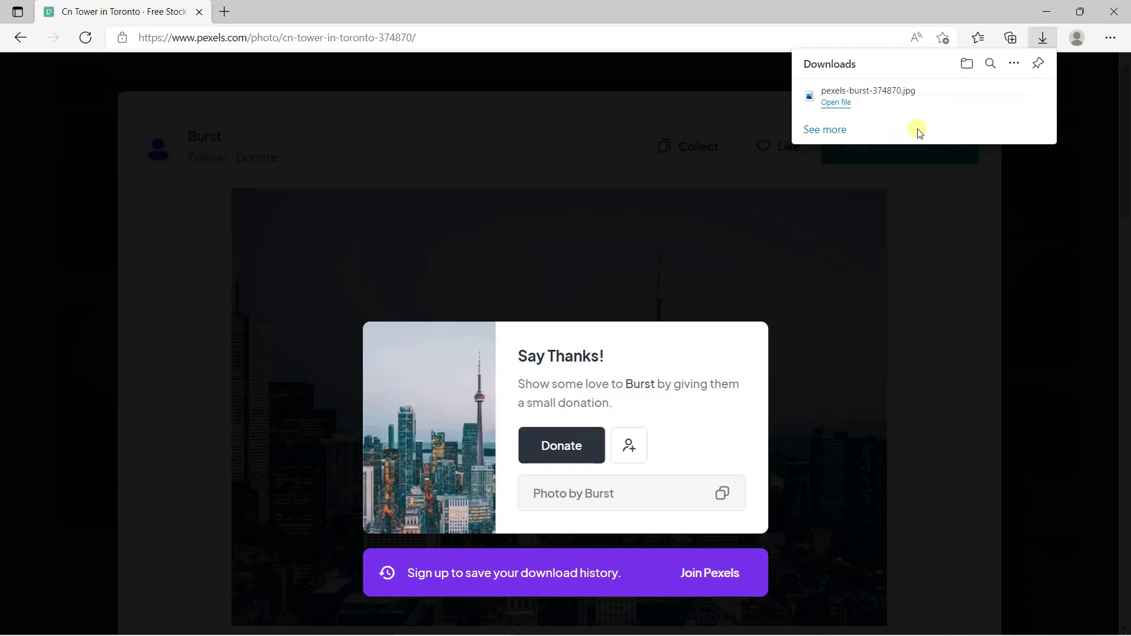
Paste the downloaded pexels-burst-374870.jpg into the Documents > DESAIN SPANDUK folder
mouse_move(949, 96)
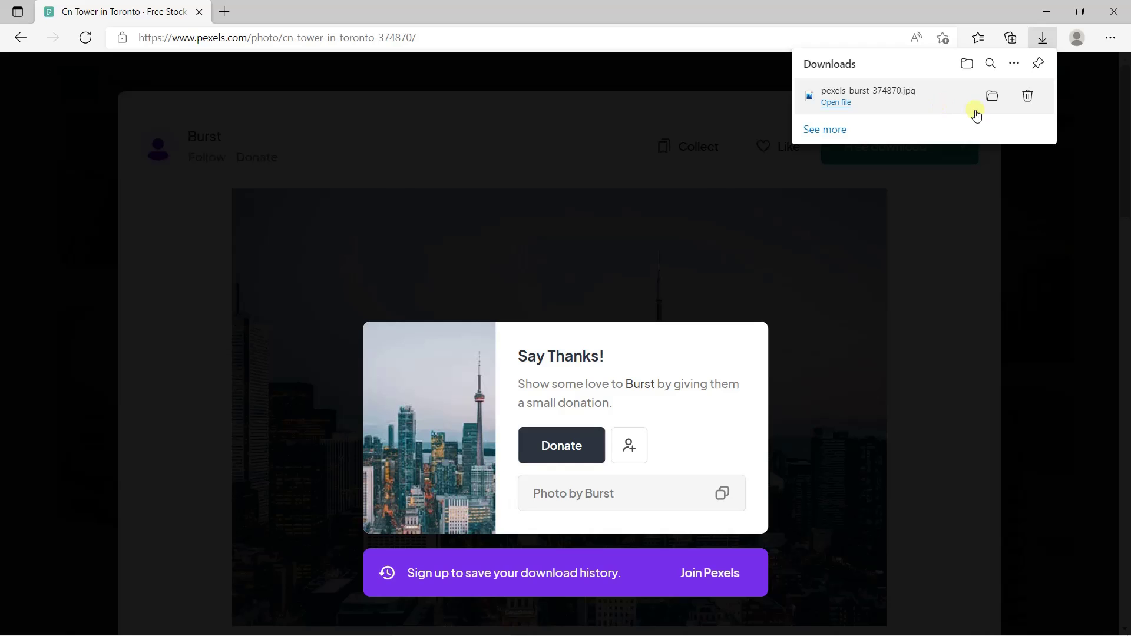
click(994, 96)
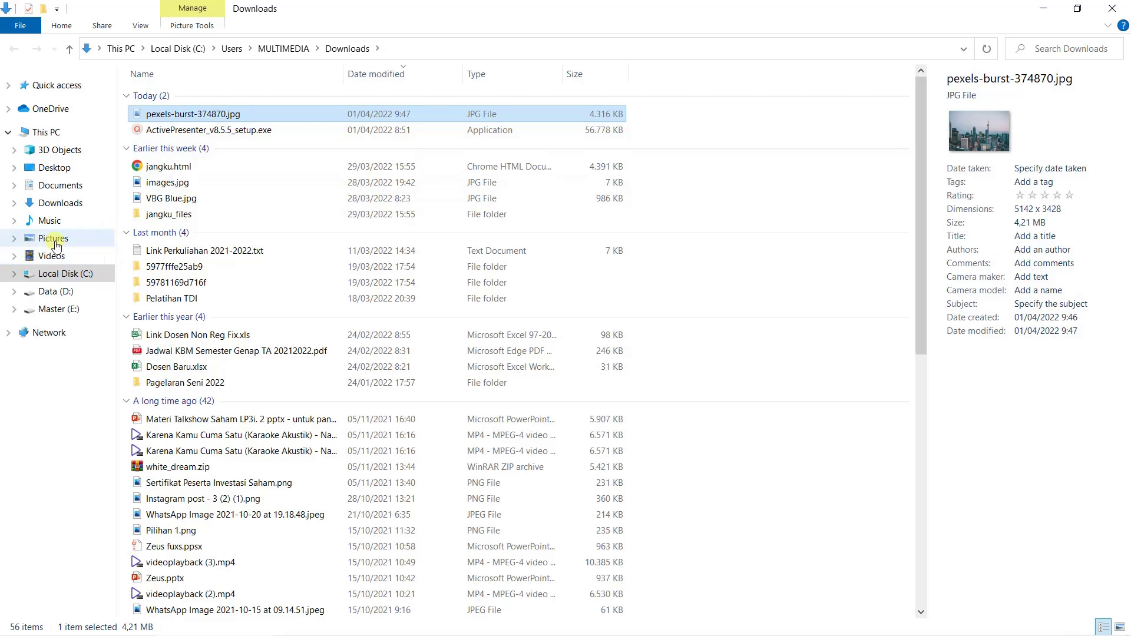
click(52, 192)
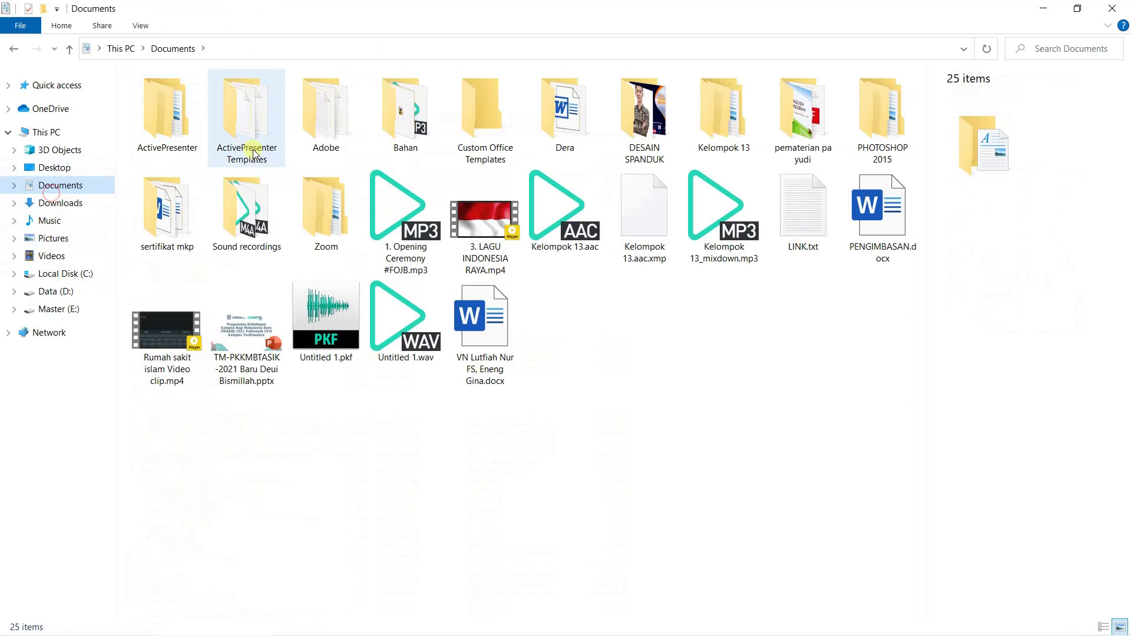
double_click(635, 116)
right_click(370, 186)
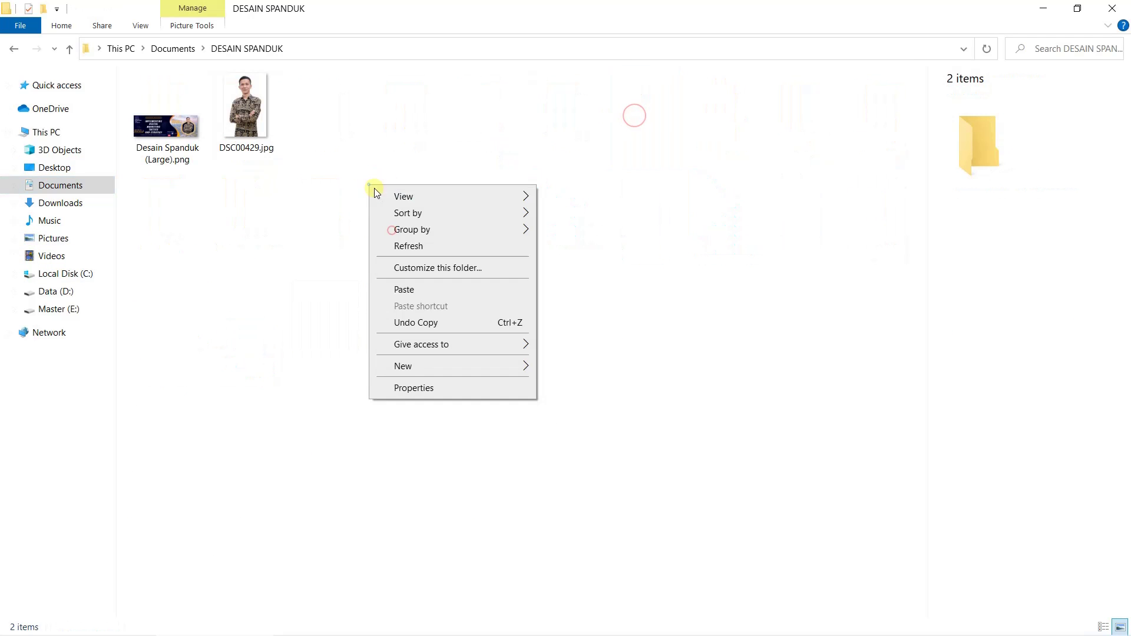
click(406, 289)
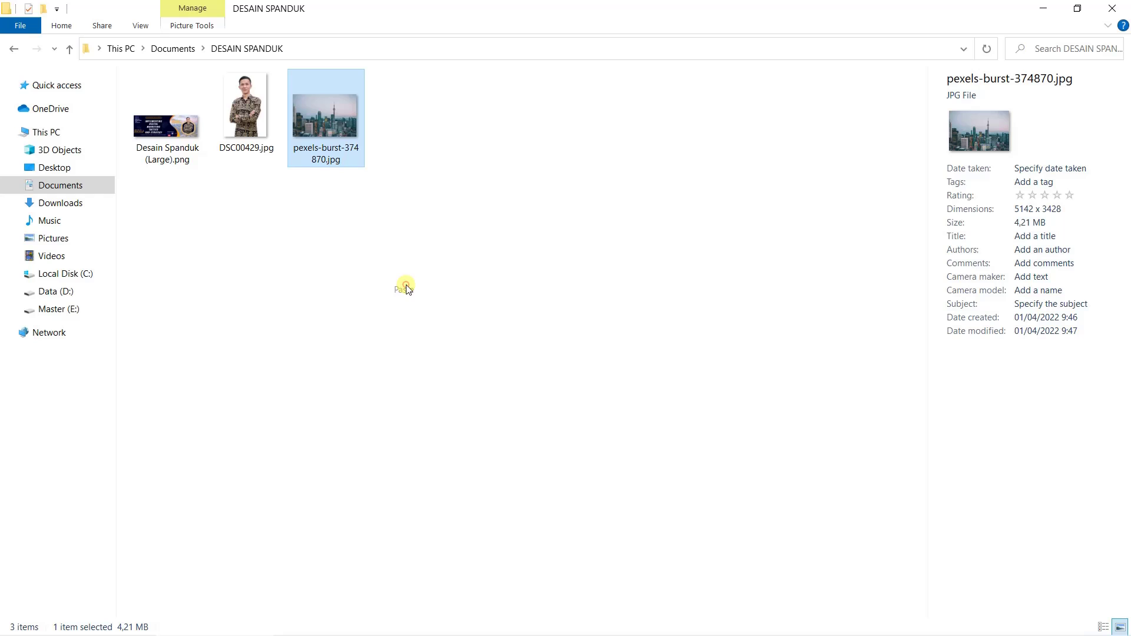
Preview the copied skyline photo, then drag it over to Photoshop
double_click(330, 117)
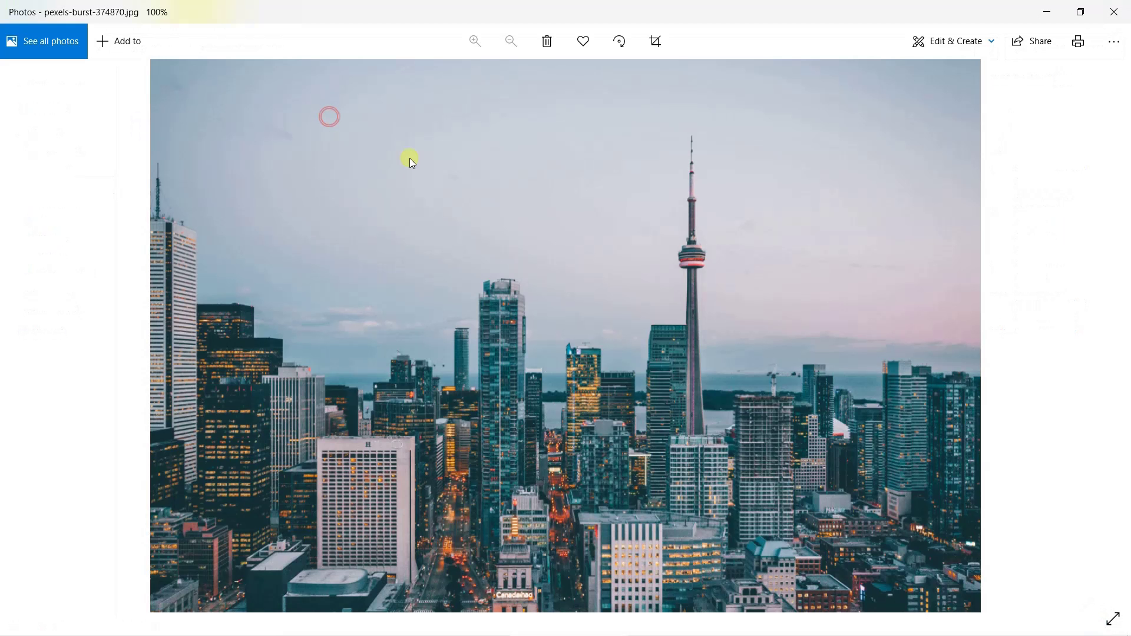
click(1113, 7)
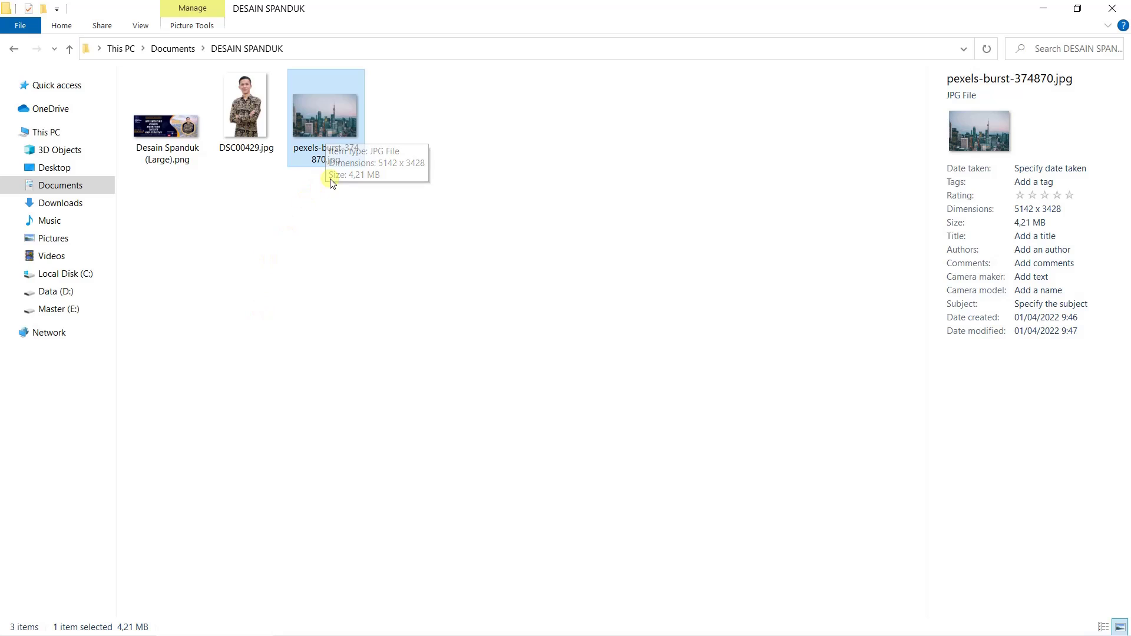
drag(327, 115, 607, 261)
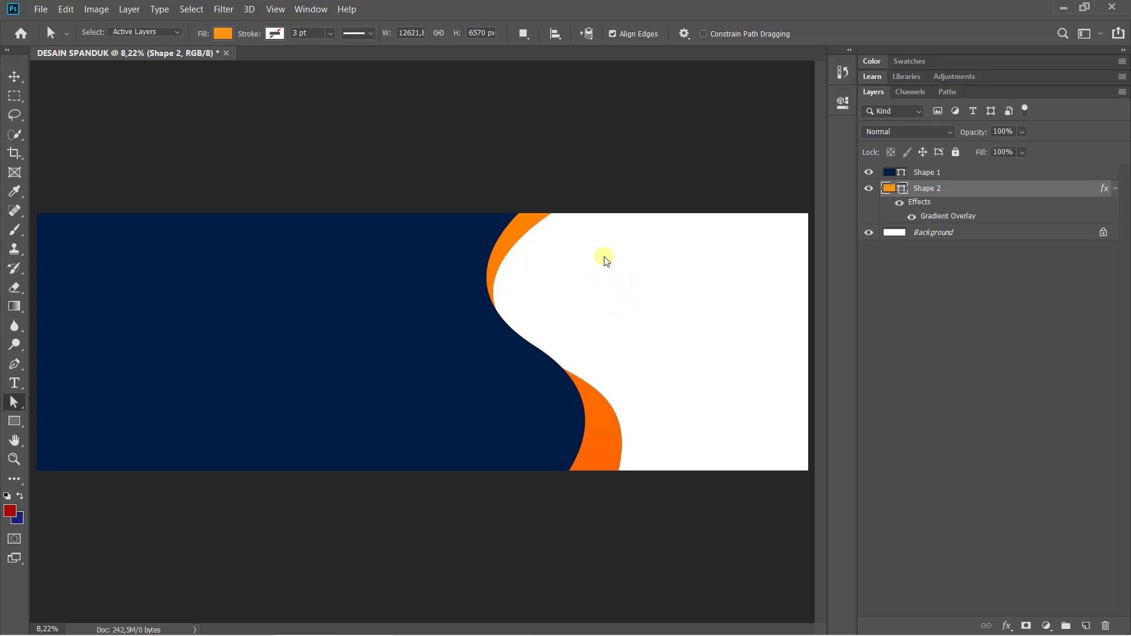
Open pexels-burst-374870.jpg from Documents > DESAIN SPANDUK through File > Open
click(40, 9)
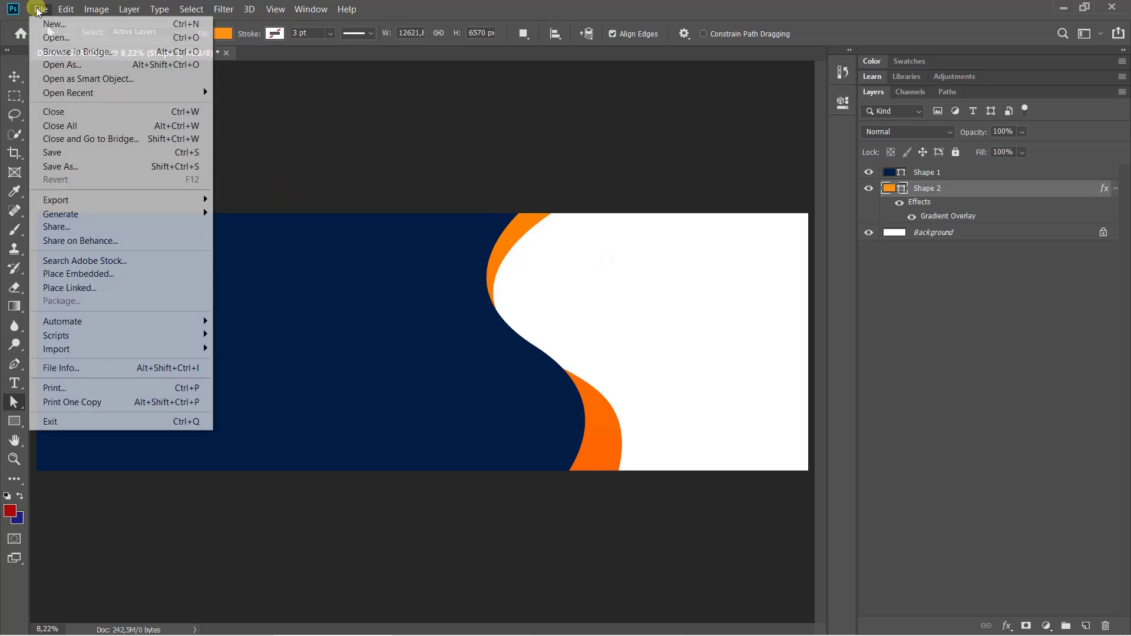
click(58, 38)
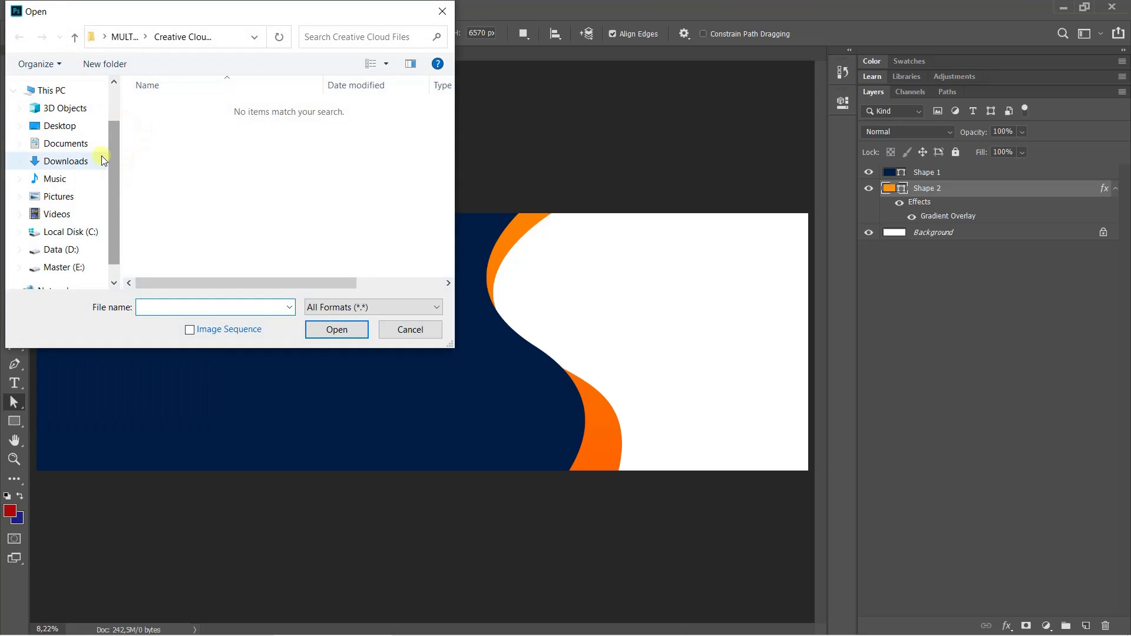
click(66, 144)
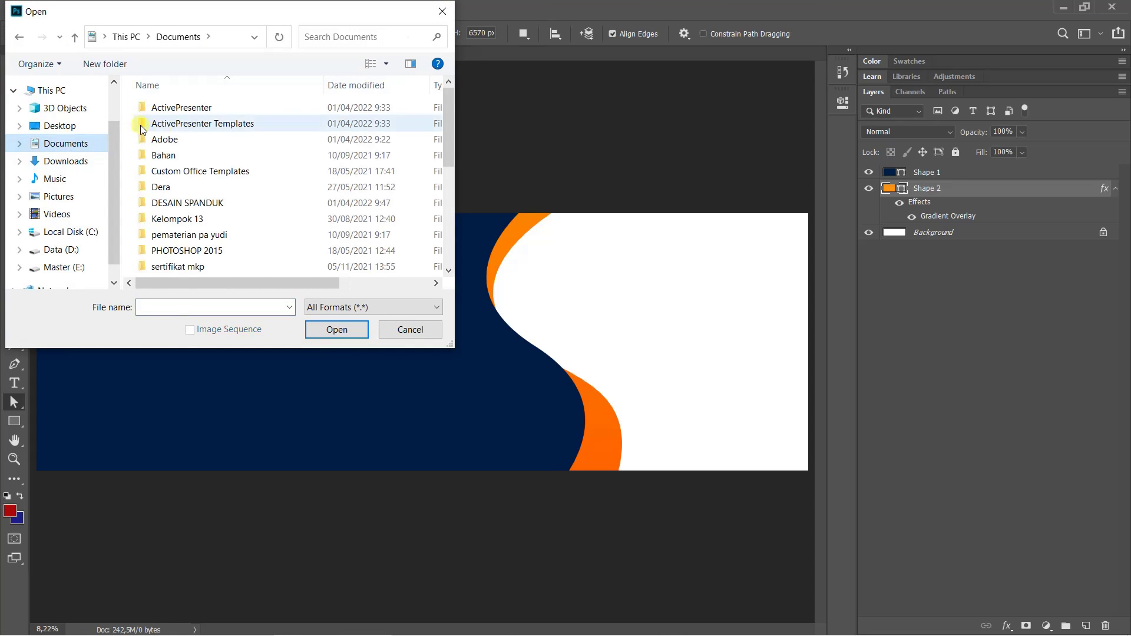
double_click(185, 204)
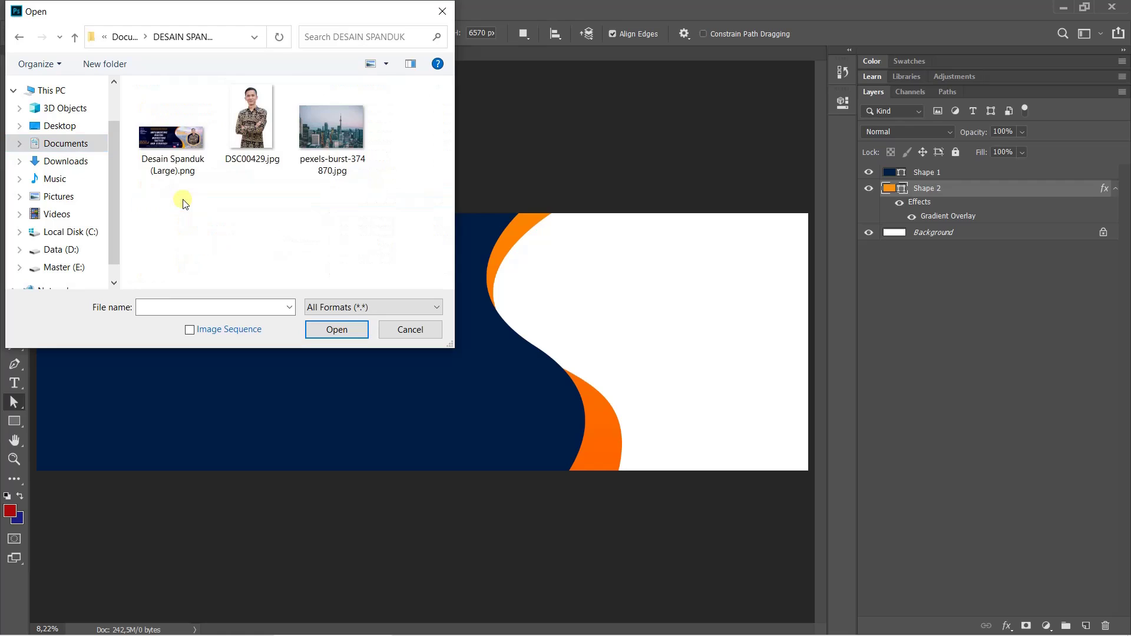
click(342, 120)
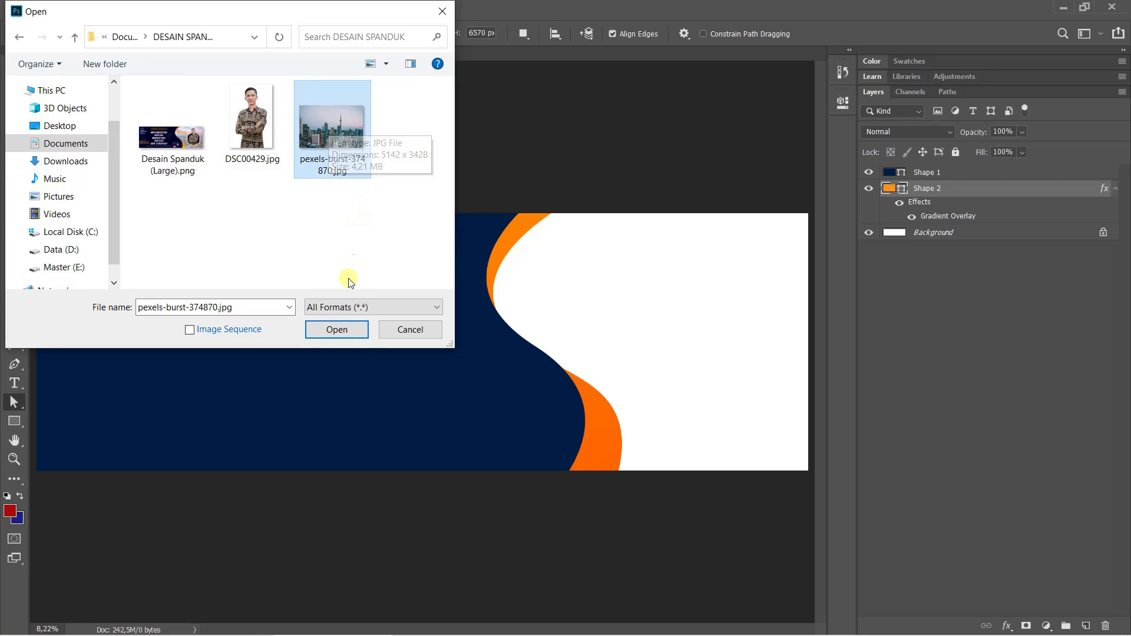
click(336, 329)
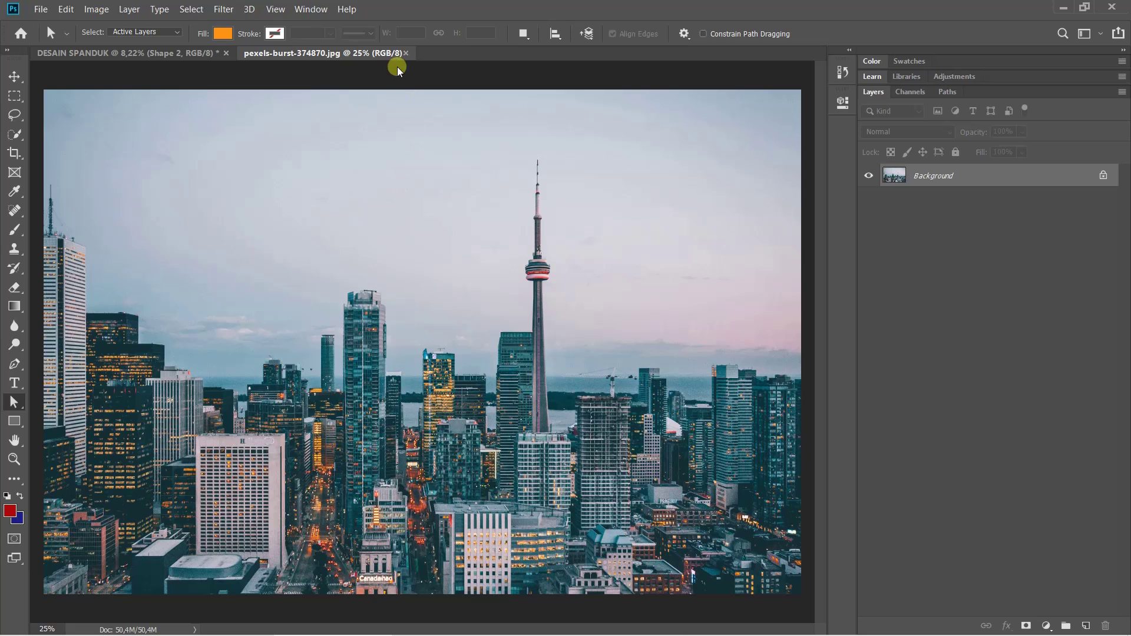
Duplicate the skyline photo's Background layer into DESAIN SPANDUK, then close the pexels photo tab
click(188, 54)
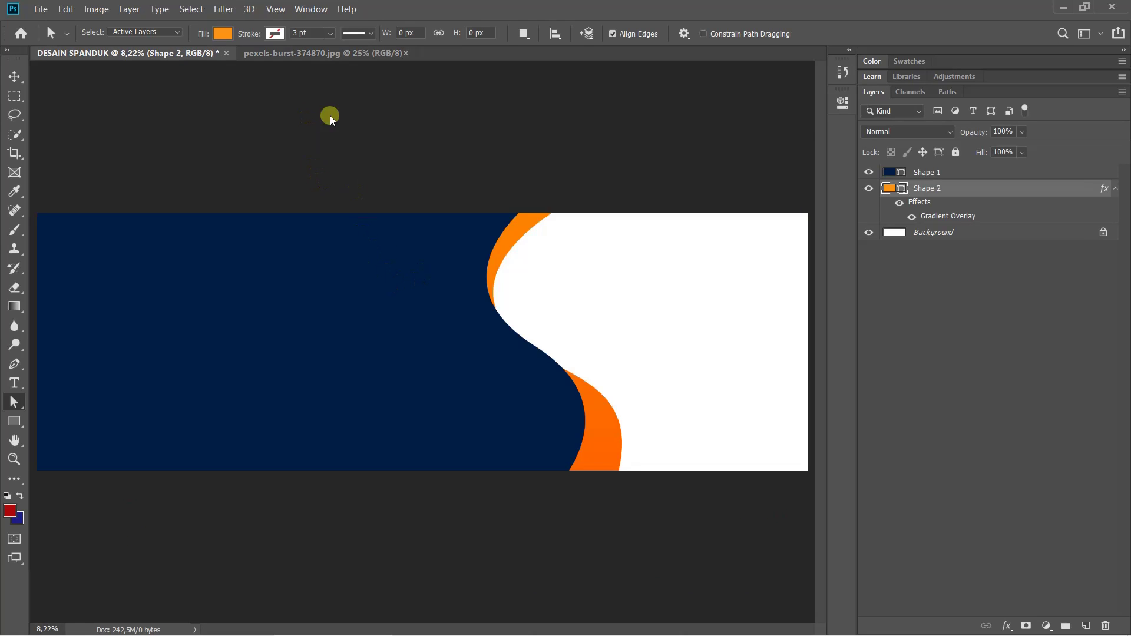
click(318, 54)
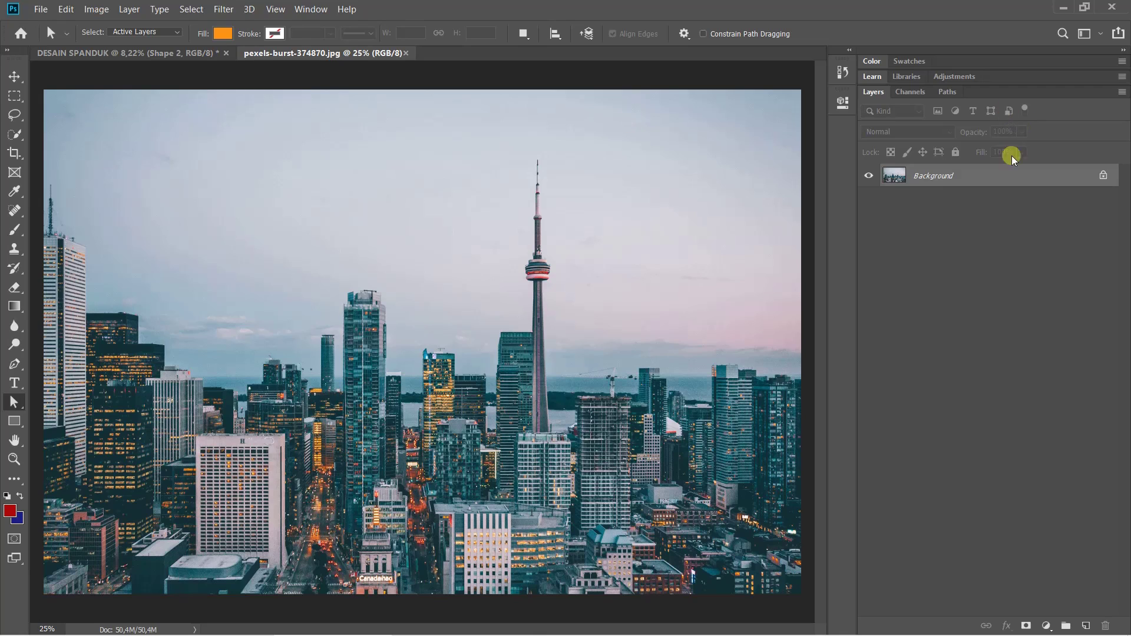
right_click(986, 175)
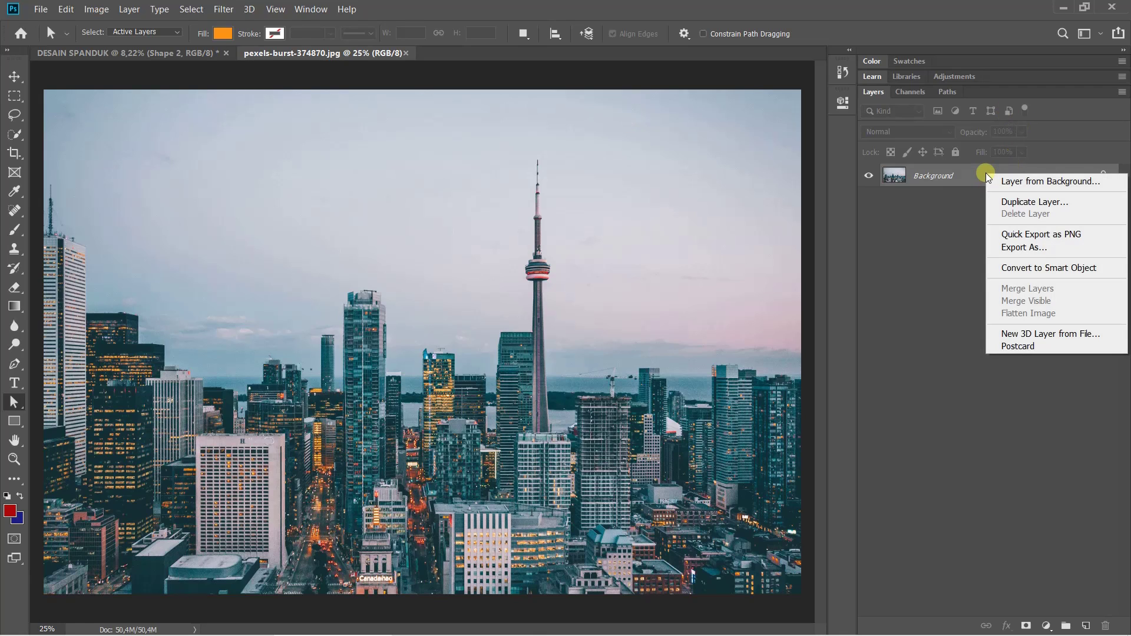
click(415, 256)
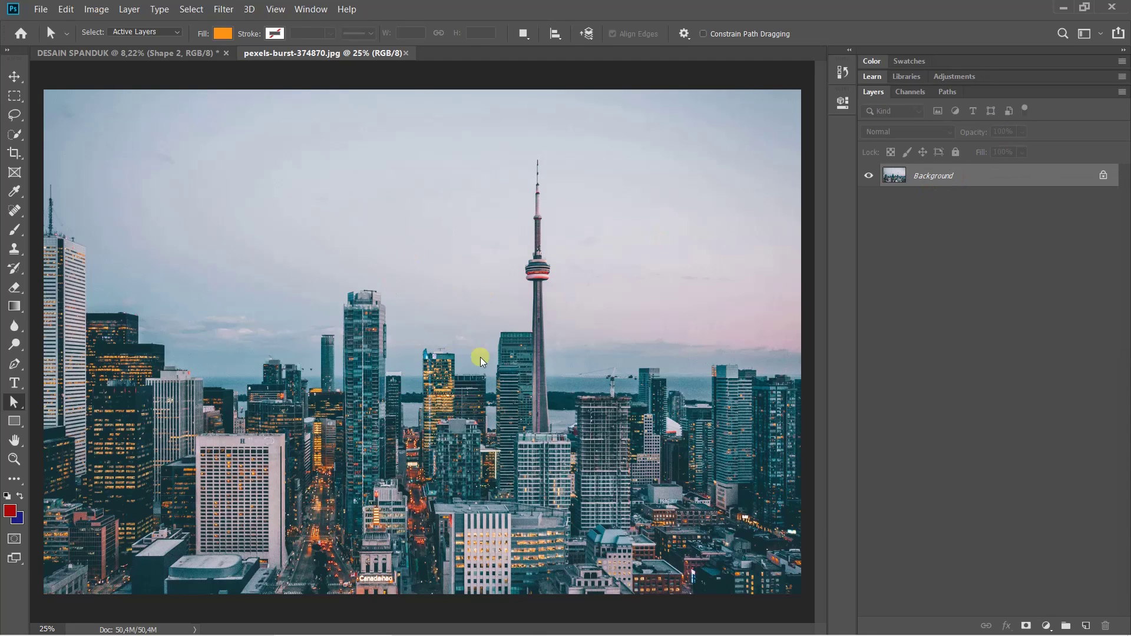
right_click(978, 166)
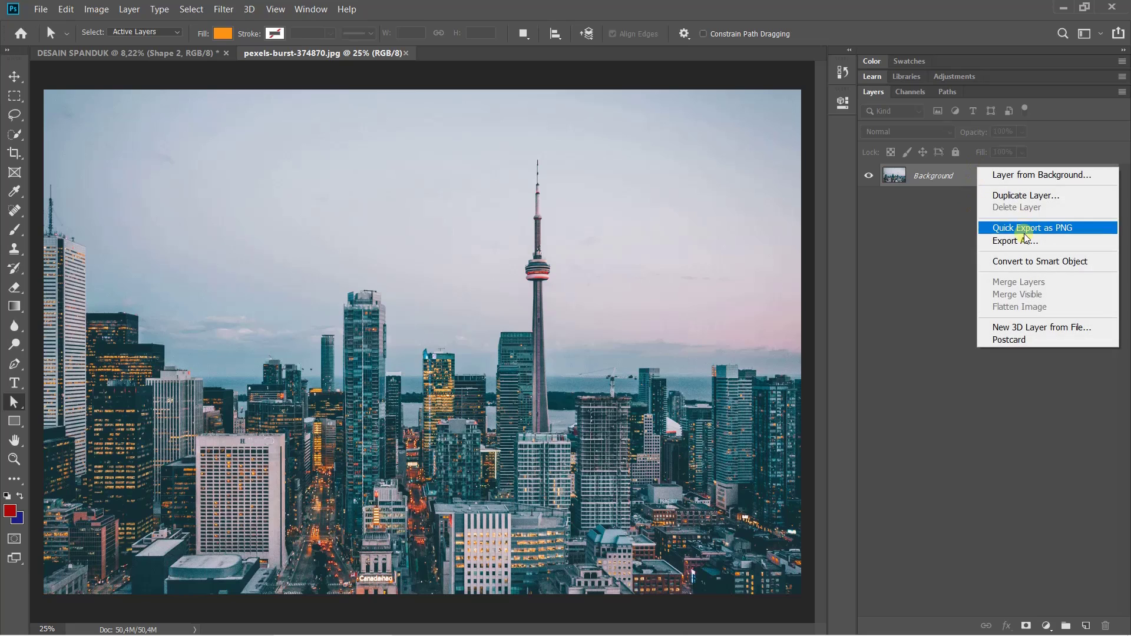
click(1006, 195)
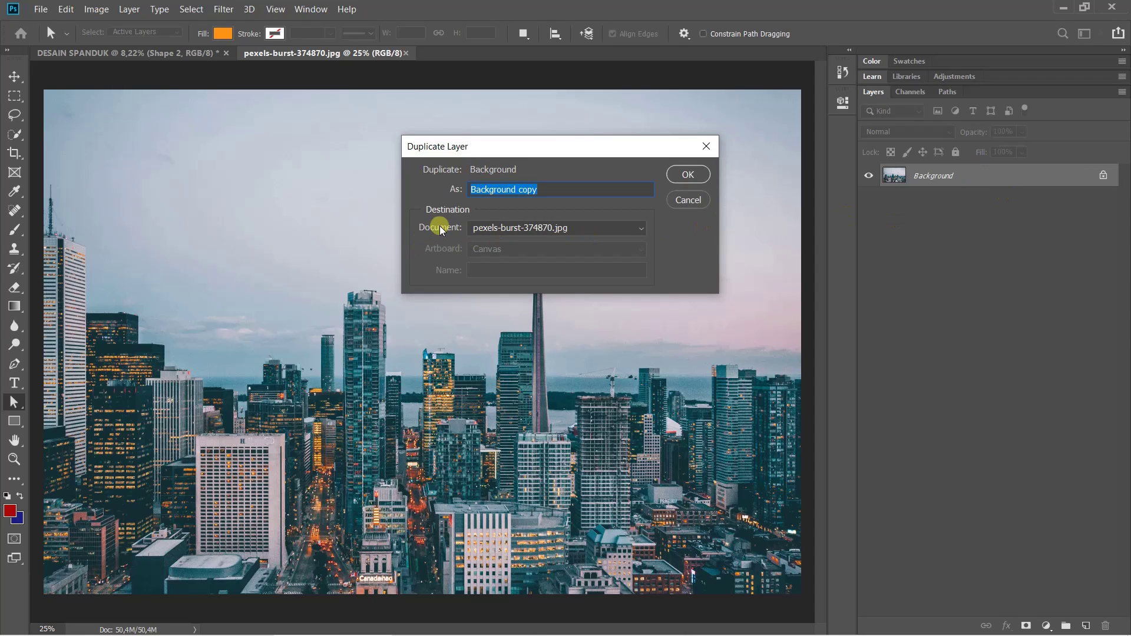
click(485, 227)
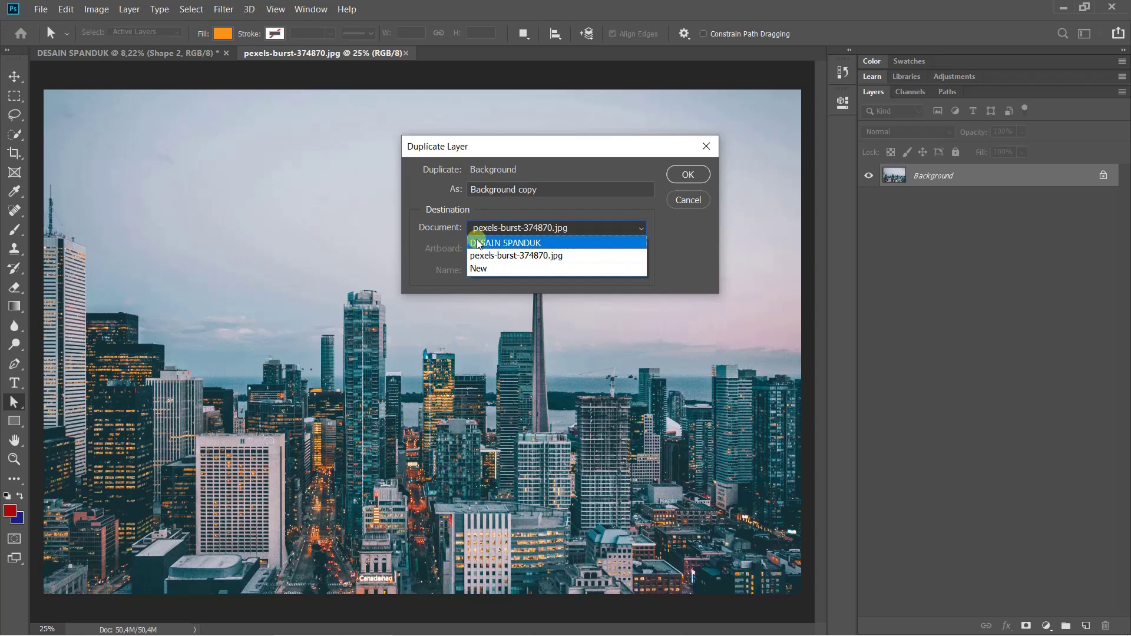
click(478, 243)
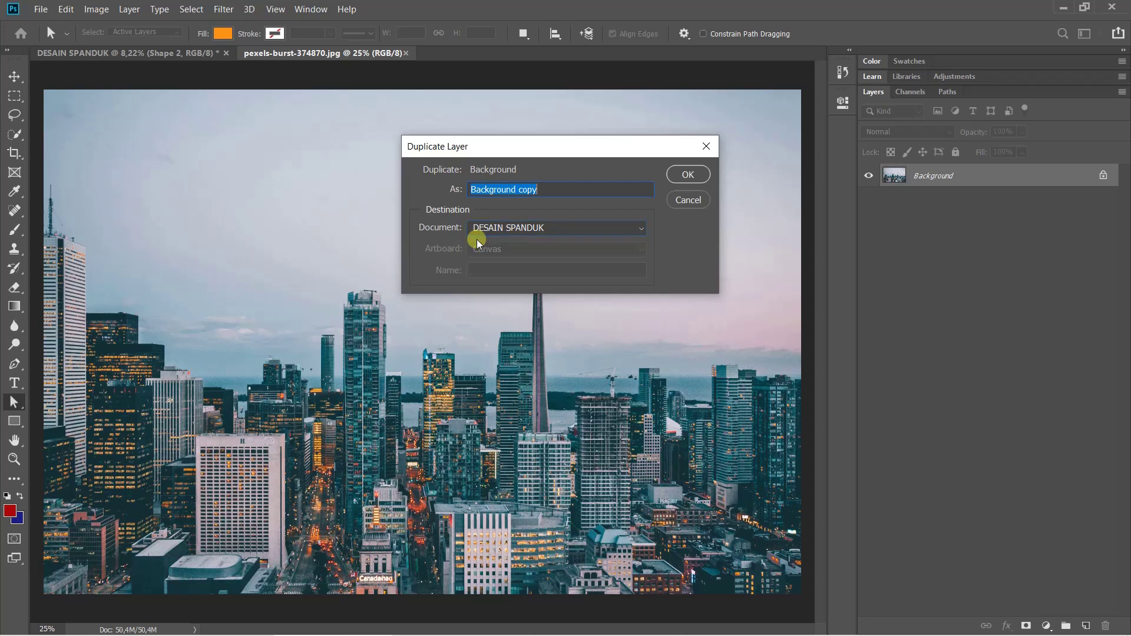
click(688, 174)
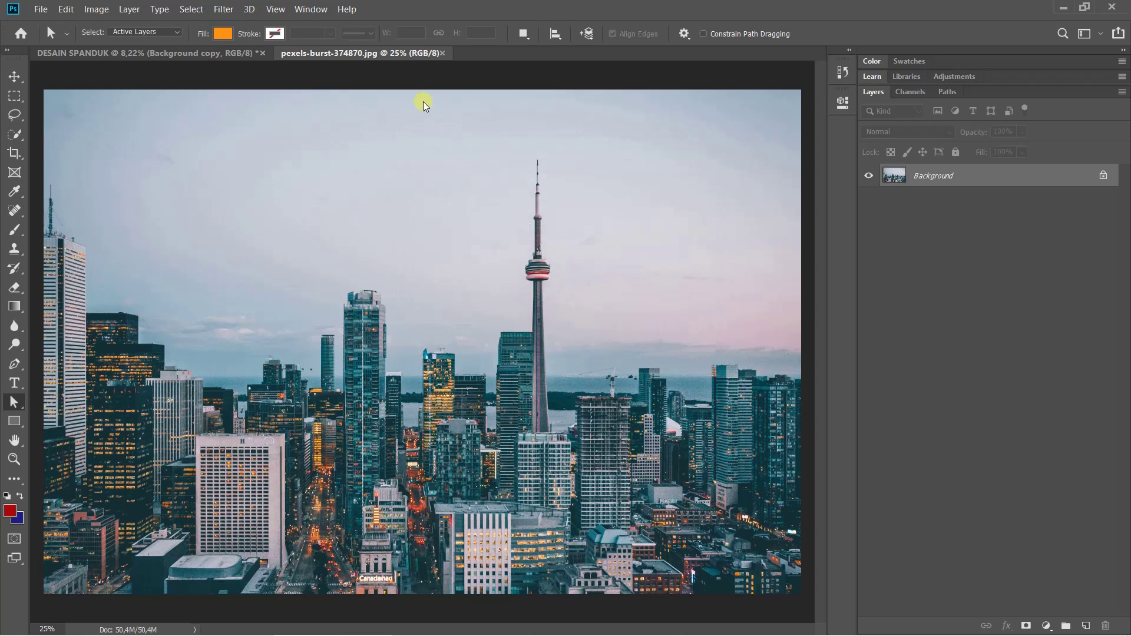
click(442, 53)
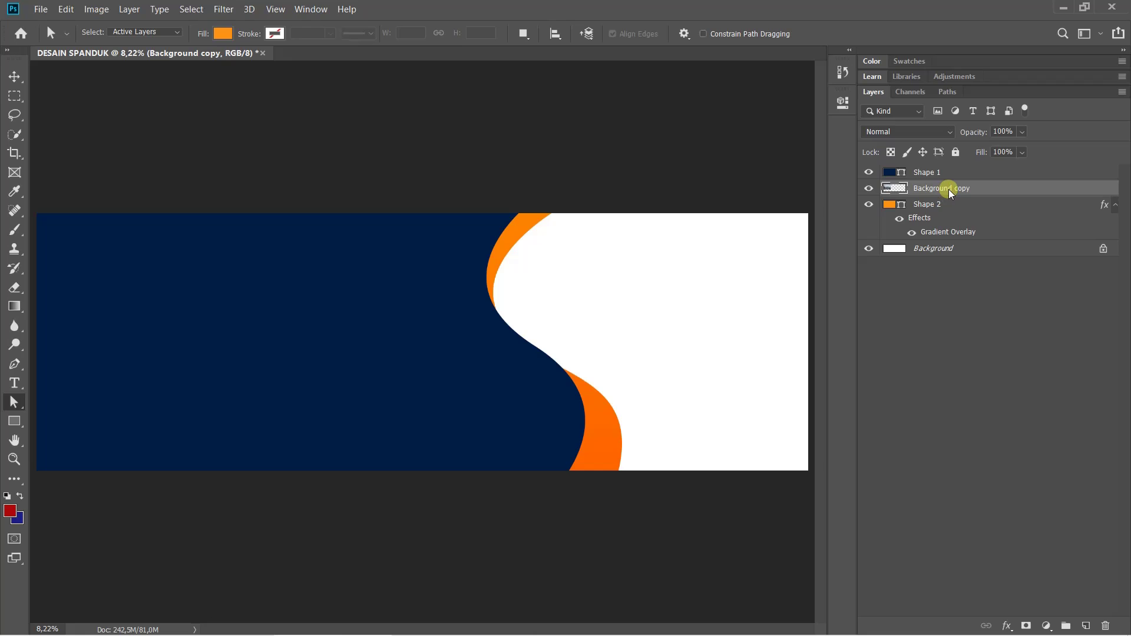
click(924, 174)
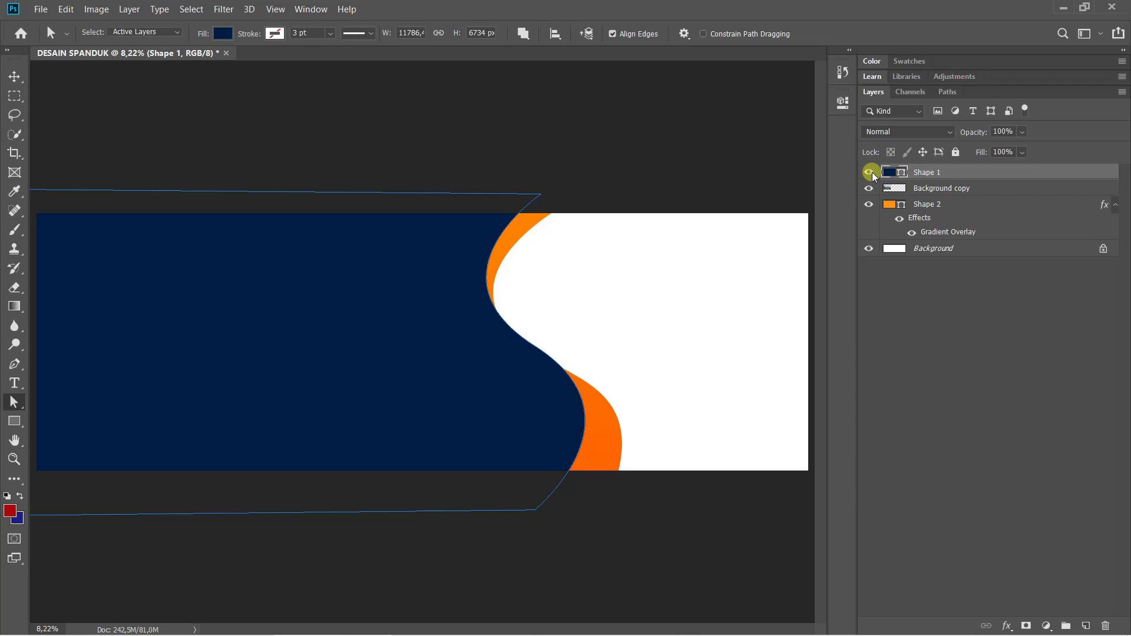
click(872, 172)
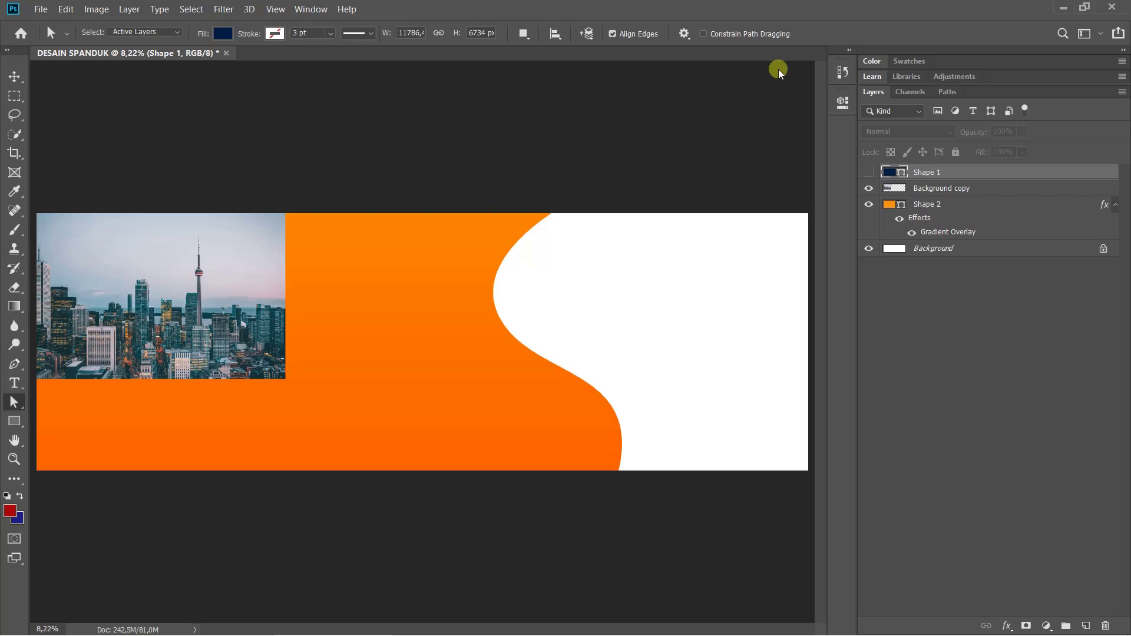
click(868, 173)
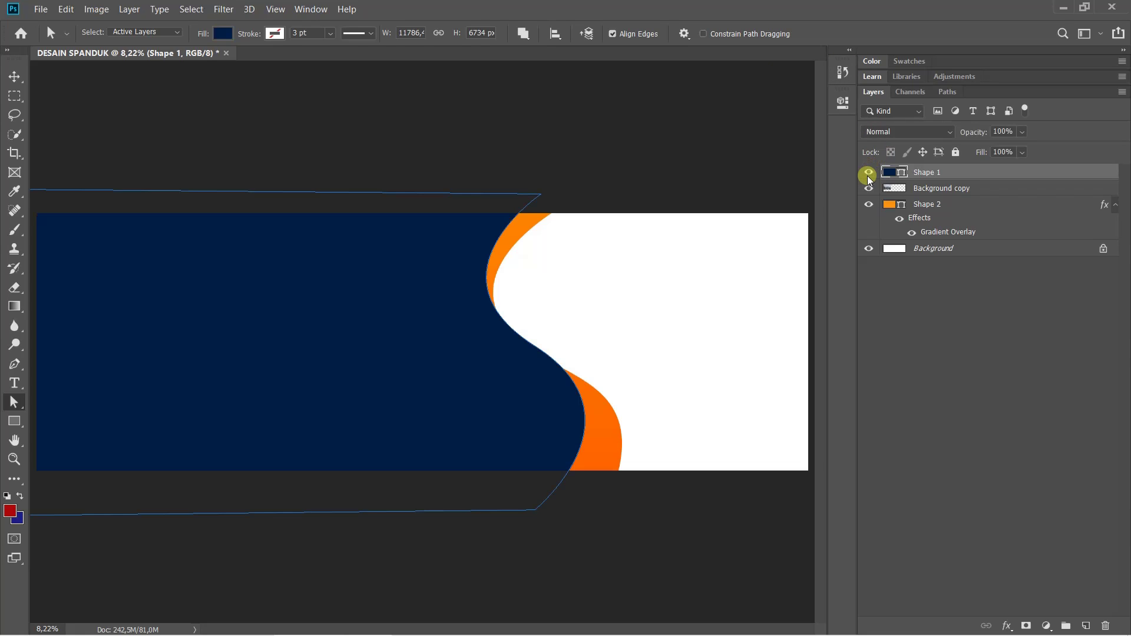
click(937, 188)
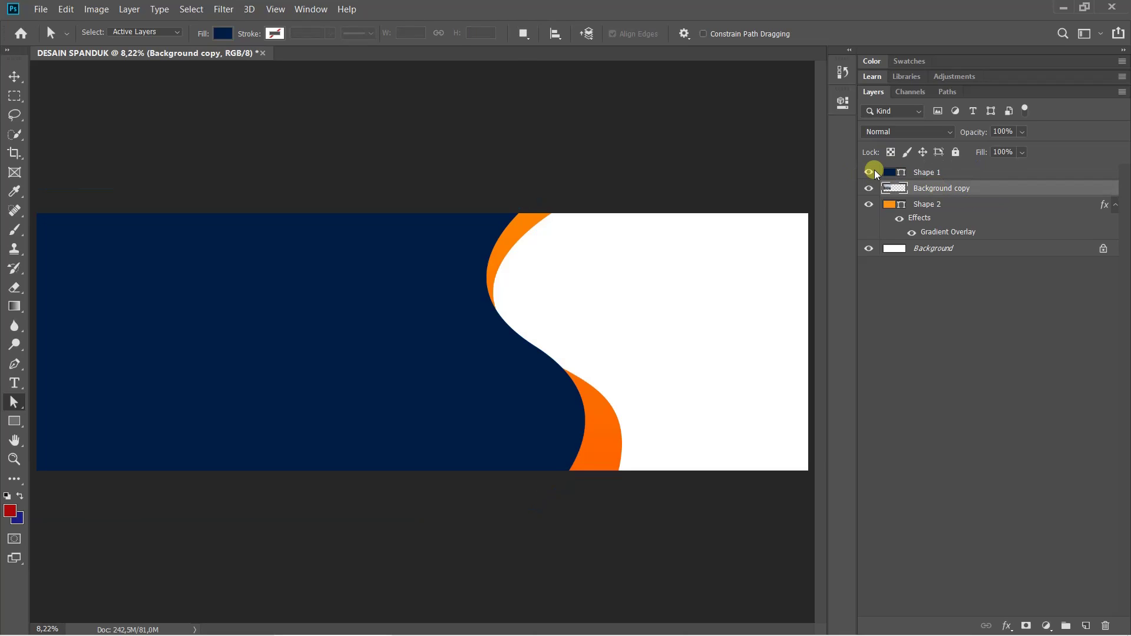
click(870, 172)
click(874, 171)
click(874, 171)
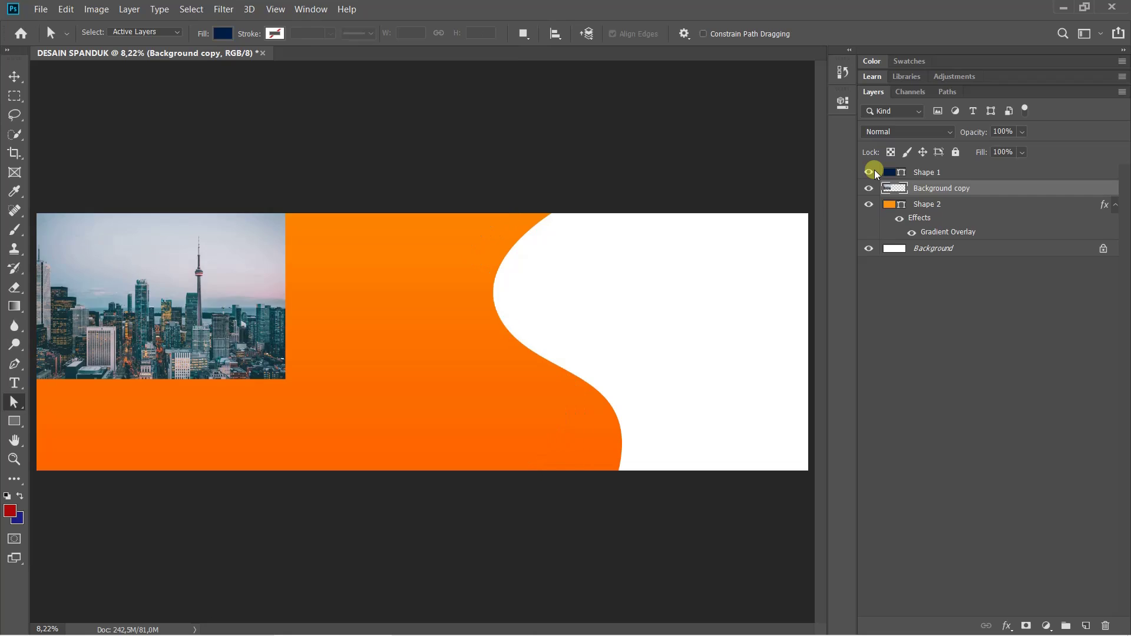
click(874, 172)
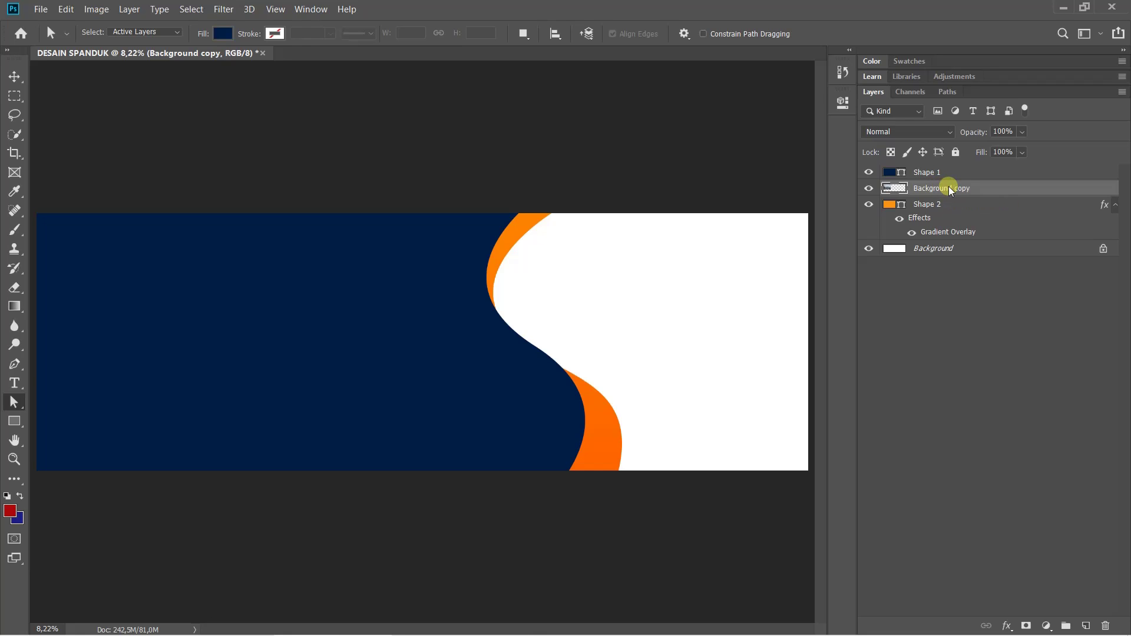
Move the skyline photo onto the banner's right side and scale it up to about 175.52%
key(ctrl+t)
drag(193, 345, 620, 320)
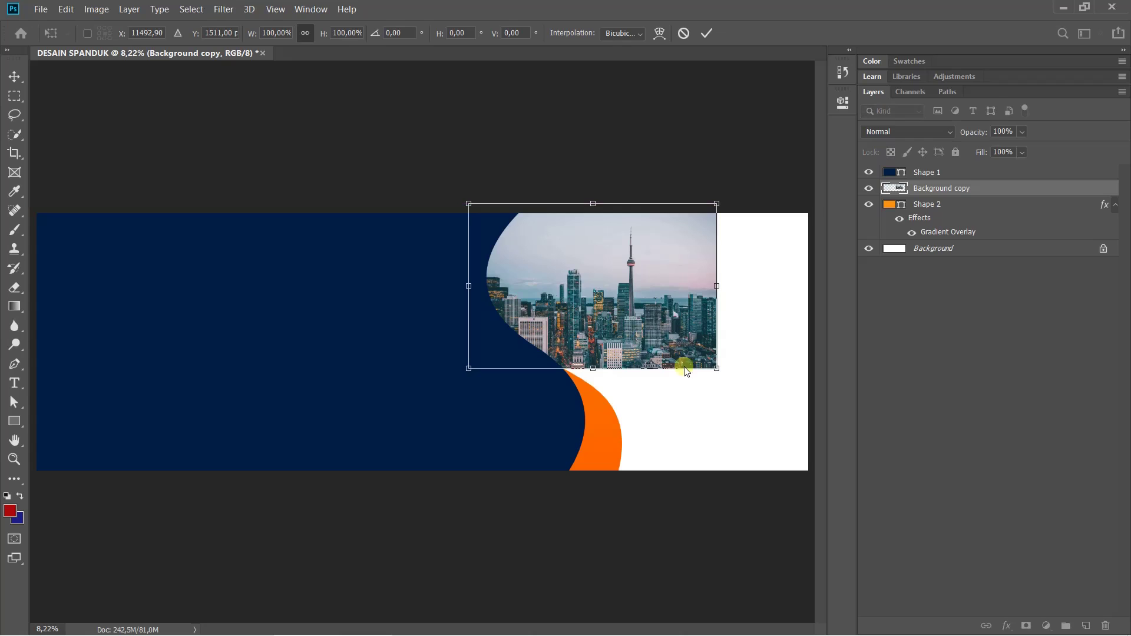
drag(717, 370, 841, 497)
drag(470, 211, 436, 172)
drag(651, 349, 779, 394)
key(Return)
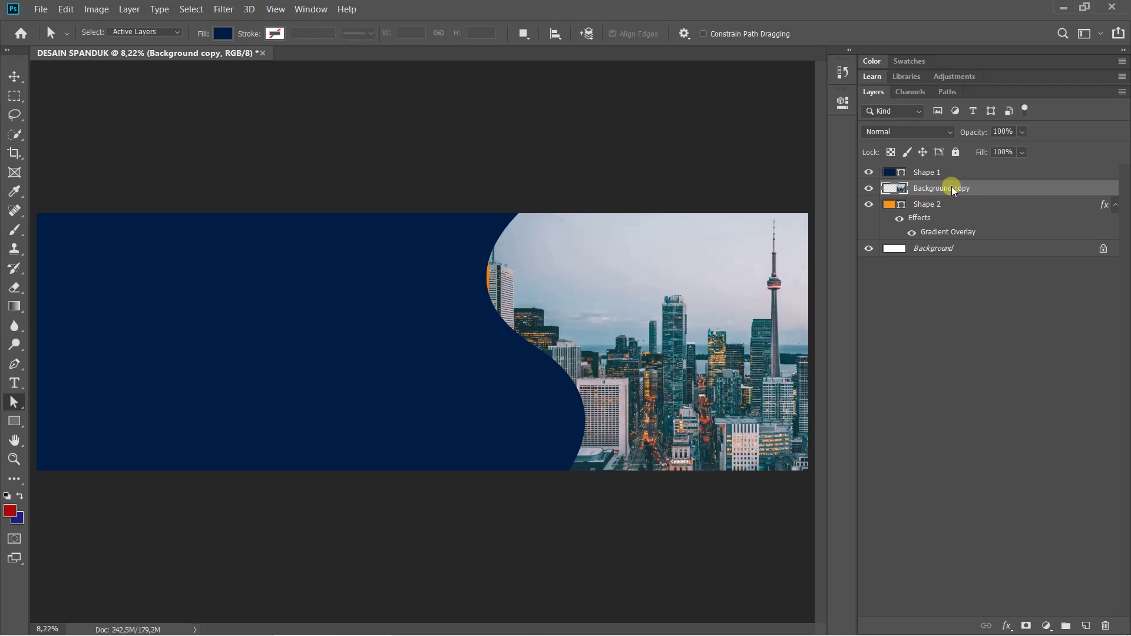
Drag the Background copy layer below Shape 2 so the orange curve shows over the city
click(920, 217)
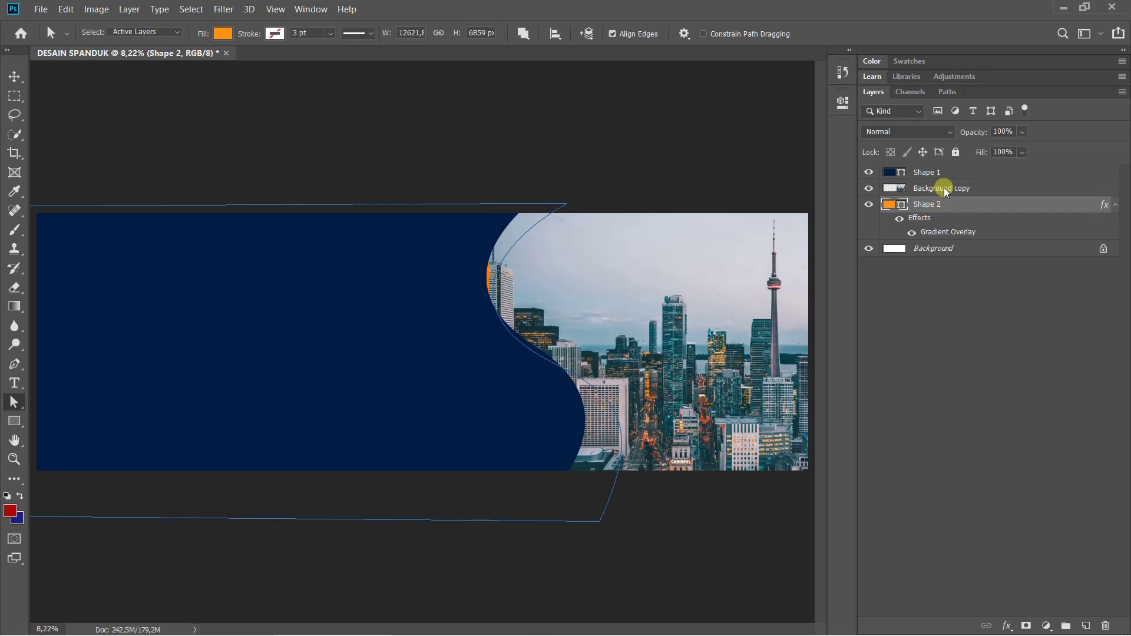
click(938, 189)
drag(933, 188, 940, 231)
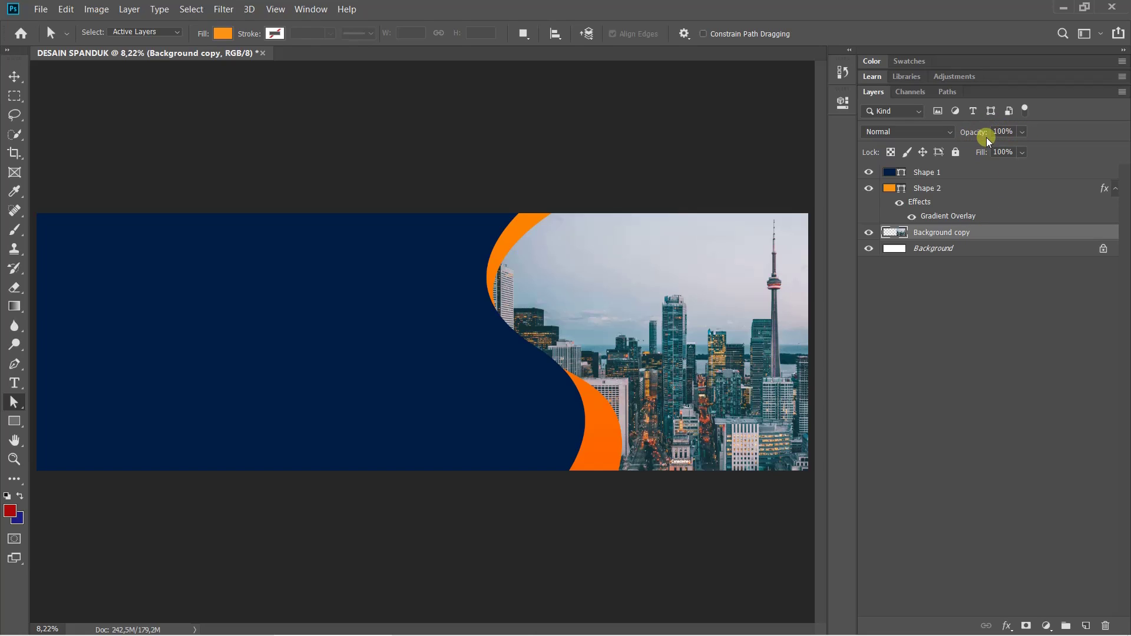
Lower the Background copy skyline layer's opacity to 45%
click(1023, 133)
drag(1039, 148, 922, 161)
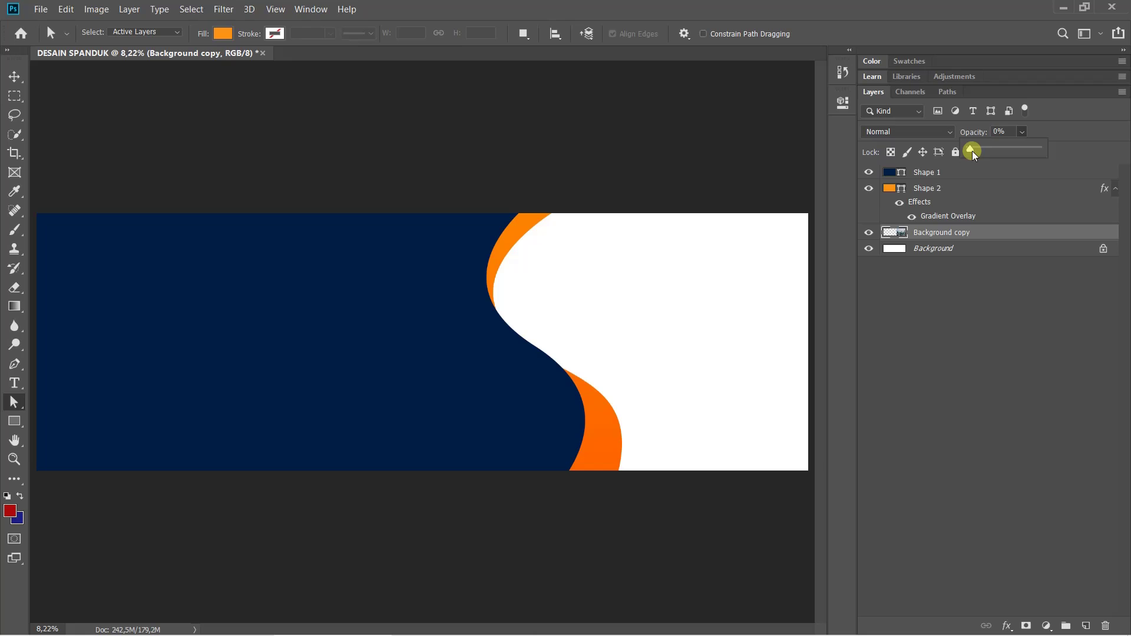
drag(992, 158, 995, 160)
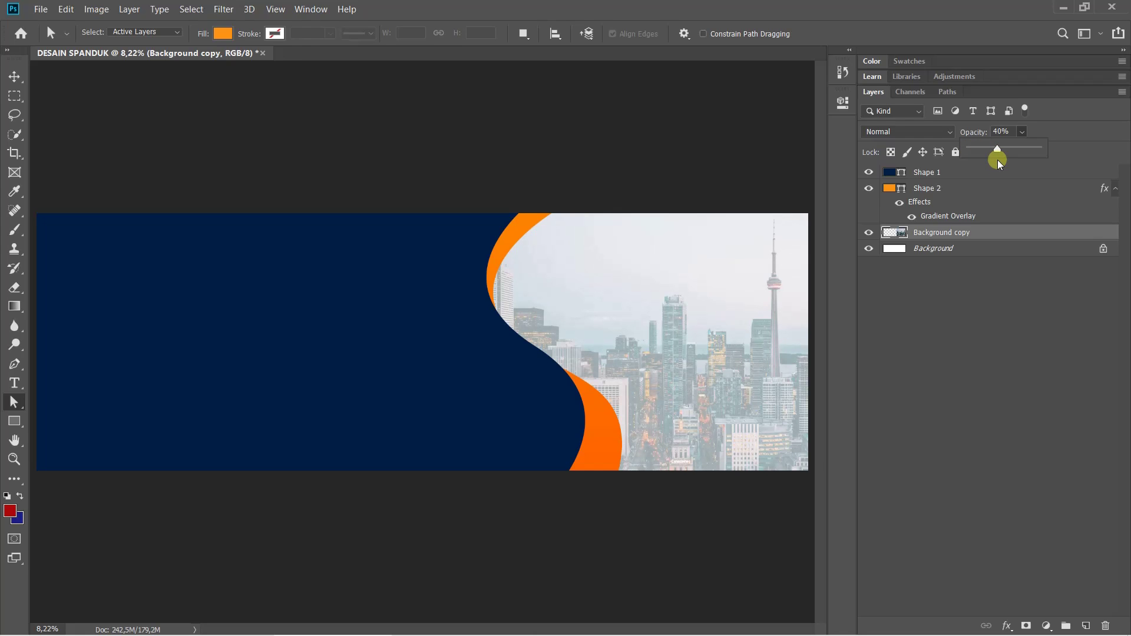
drag(998, 163, 1002, 162)
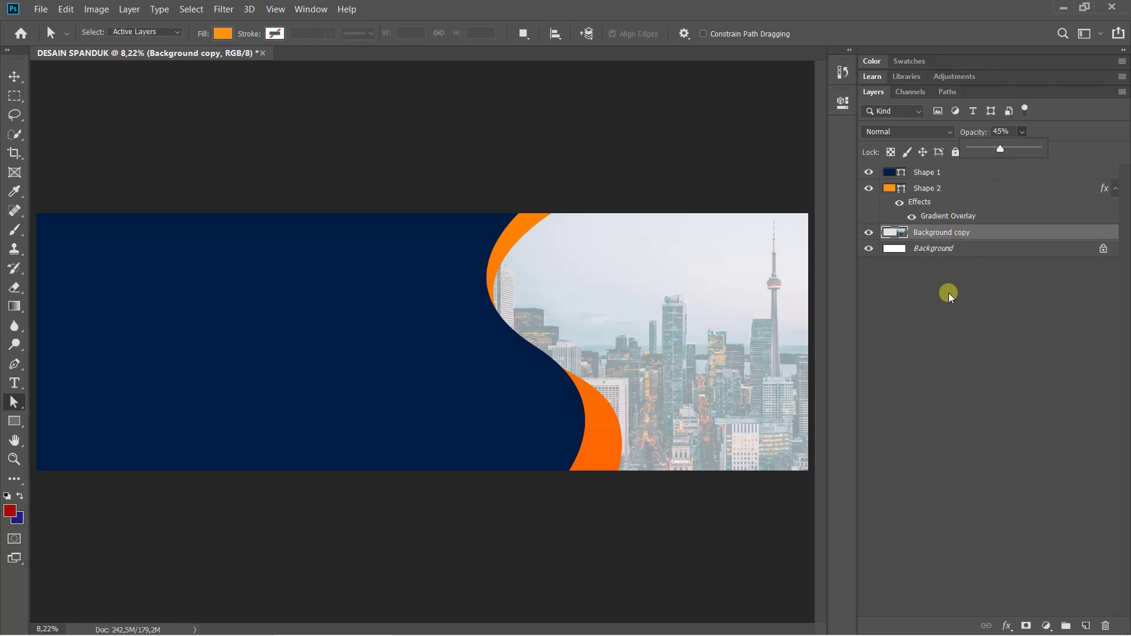
click(978, 281)
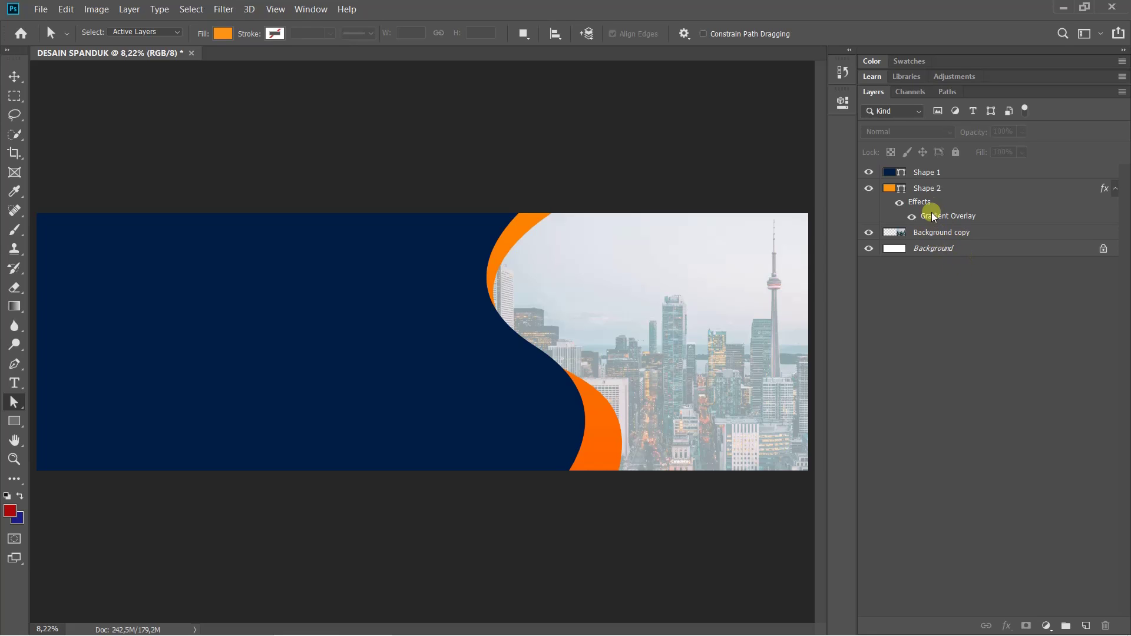
Select Shape 1 through Background copy together in the Layers panel
click(951, 172)
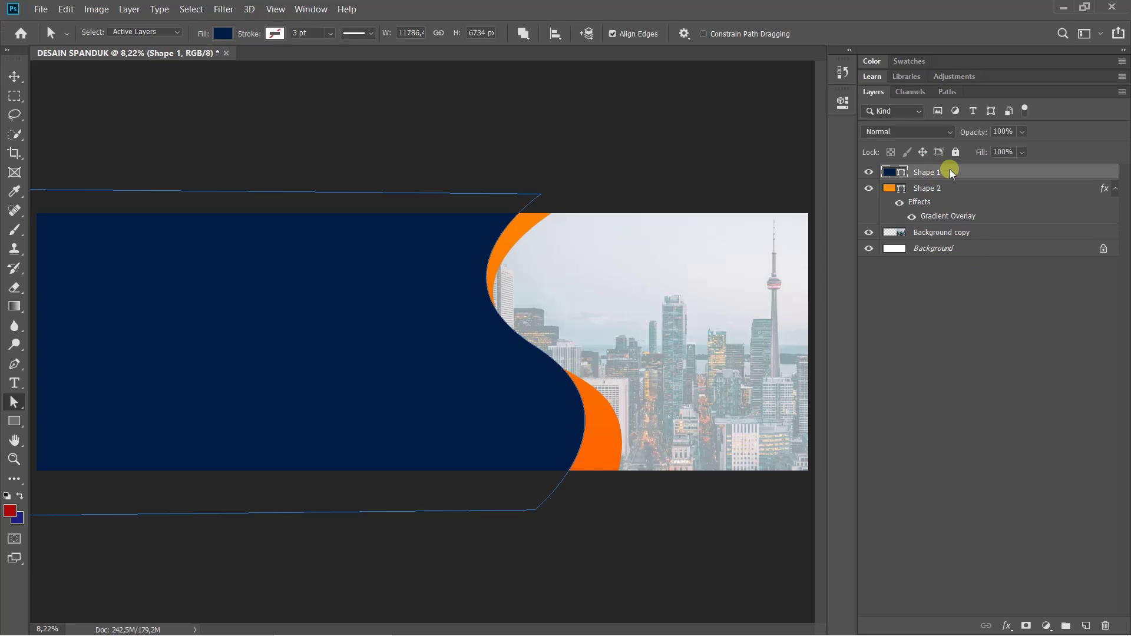
shift+click(952, 236)
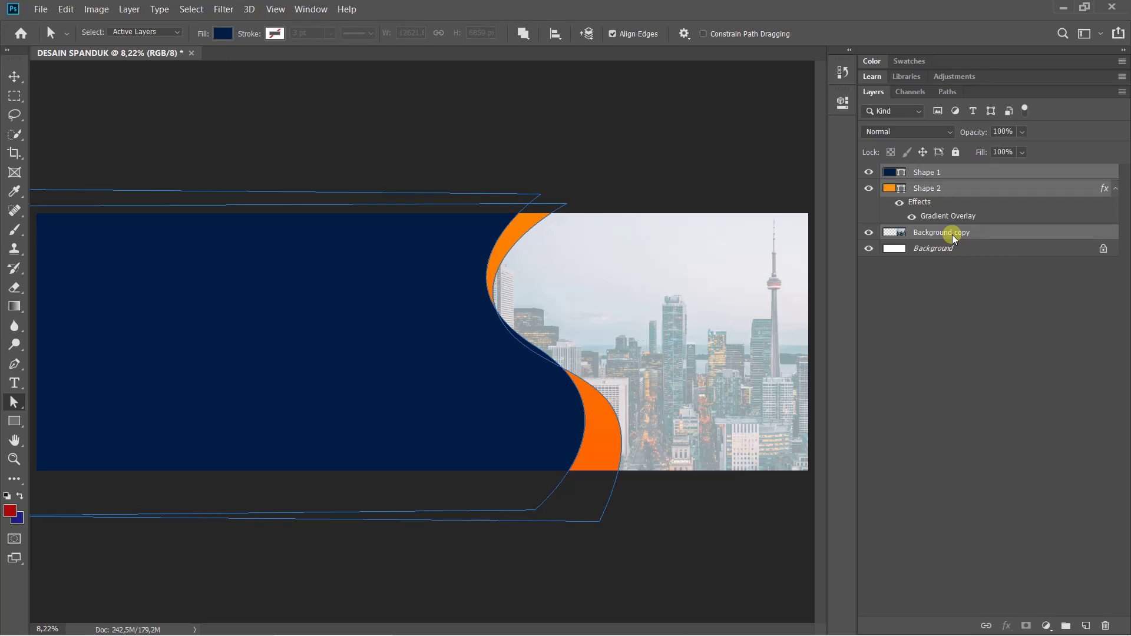
click(942, 173)
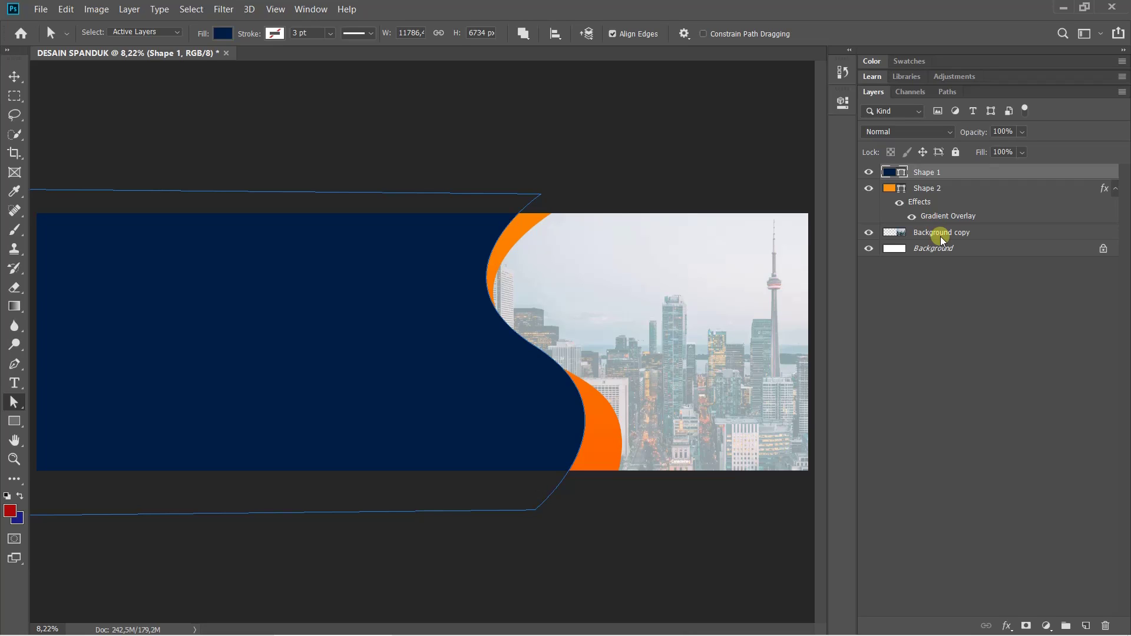
shift+click(942, 238)
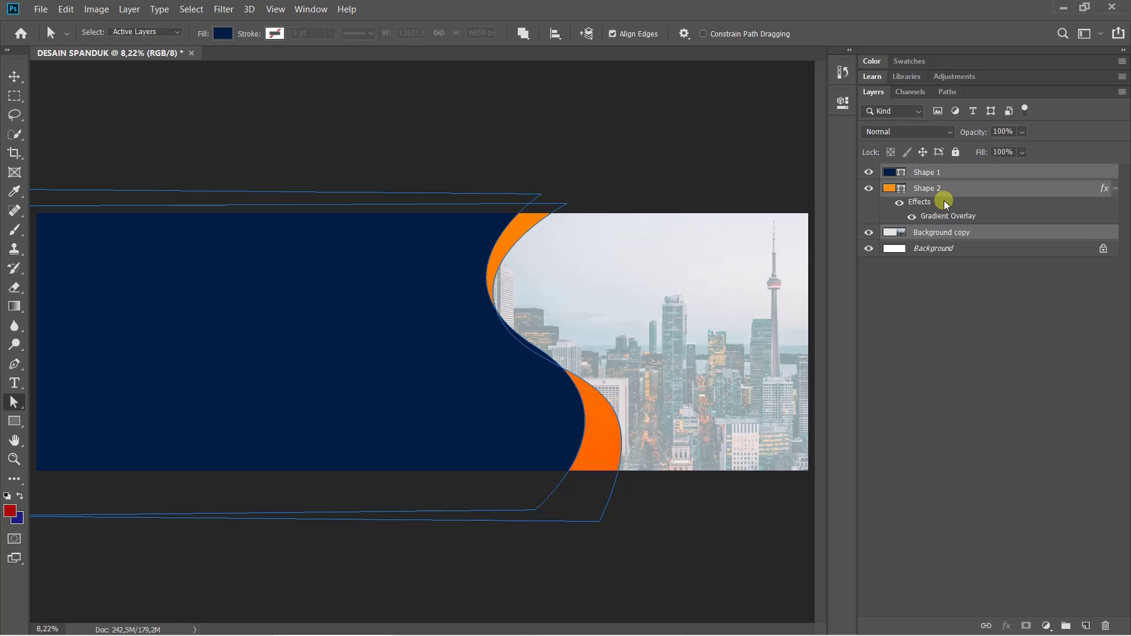
Group Shape 1, Shape 2 and Background copy, and rename the group 'bg'
key(ctrl+g)
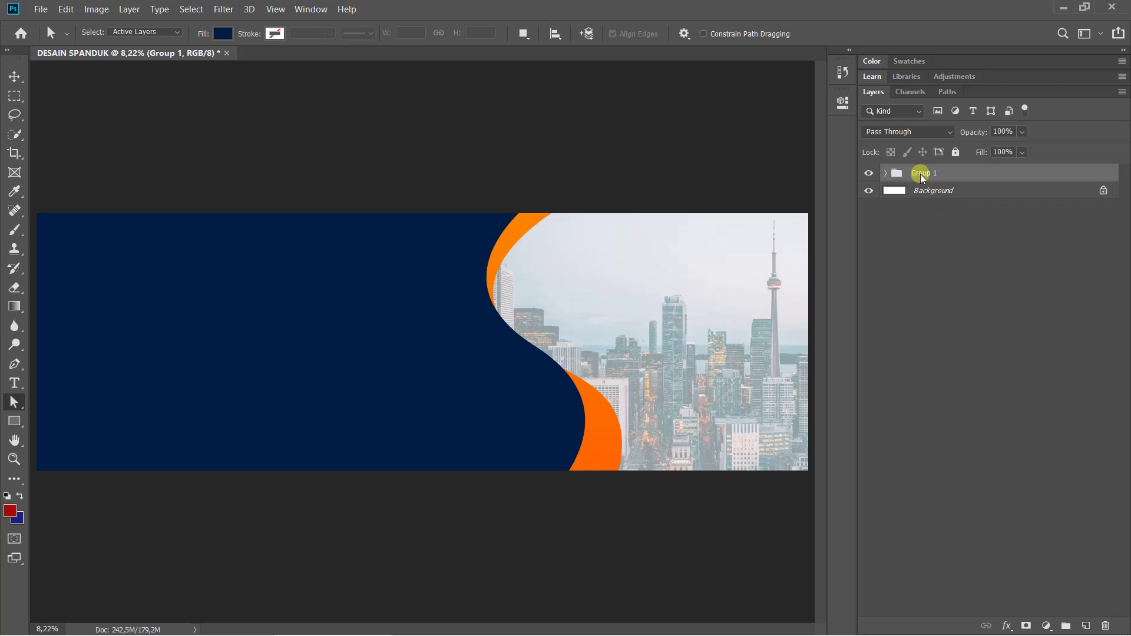
double_click(923, 175)
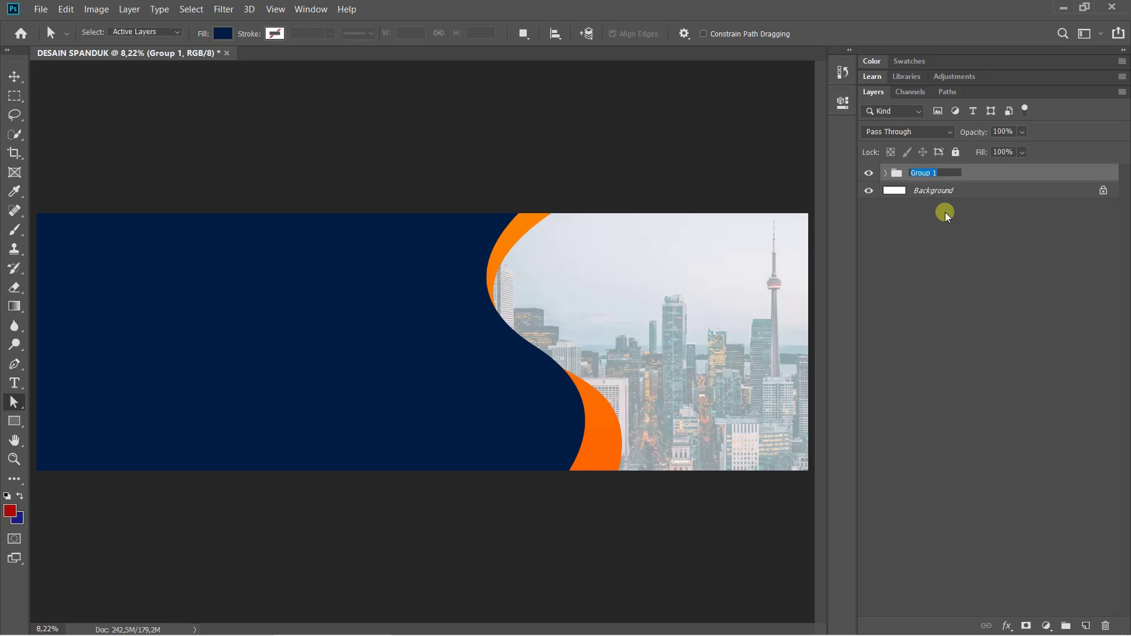
text(bg)
key(Return)
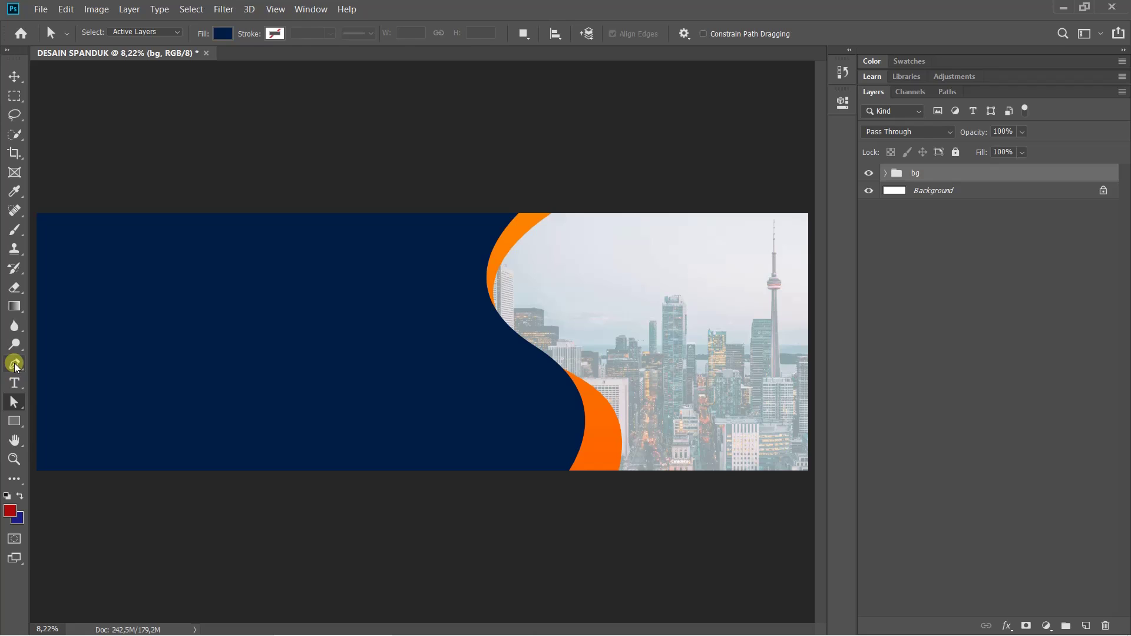
Draw a closed wavy shape path along the banner's left edge with the Pen Tool
drag(15, 365, 58, 365)
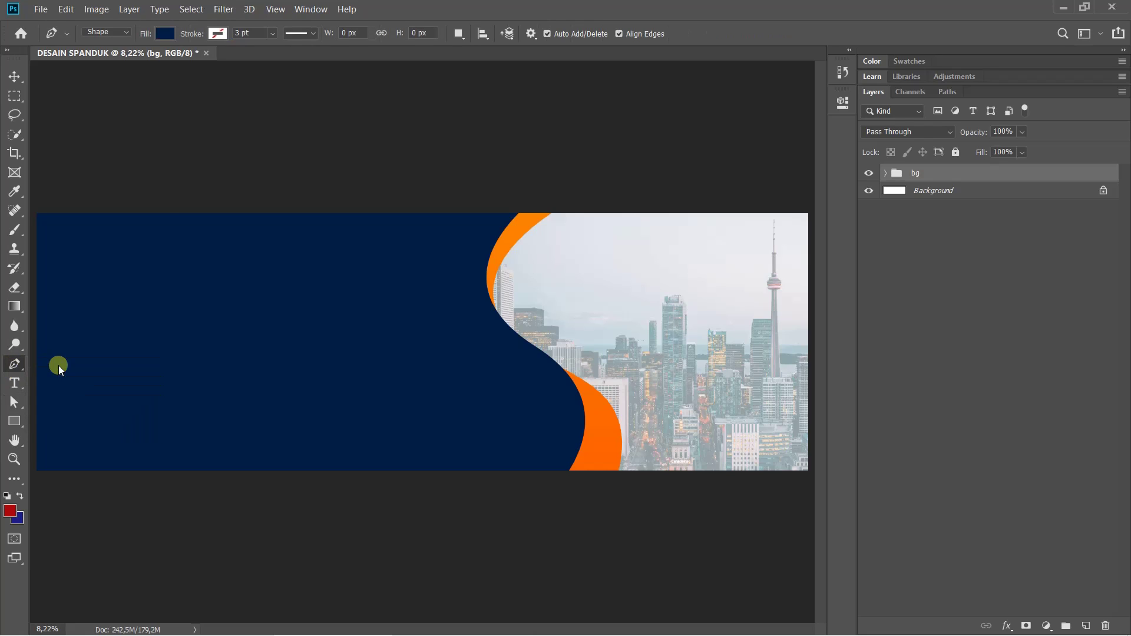
click(33, 199)
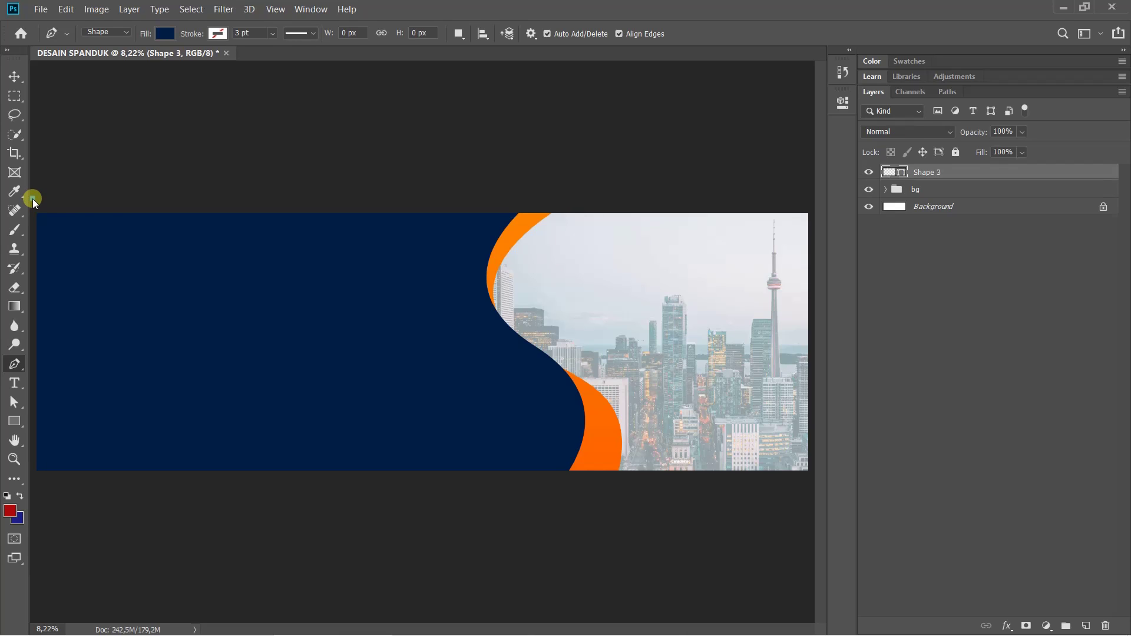
click(127, 200)
drag(107, 345, 18, 423)
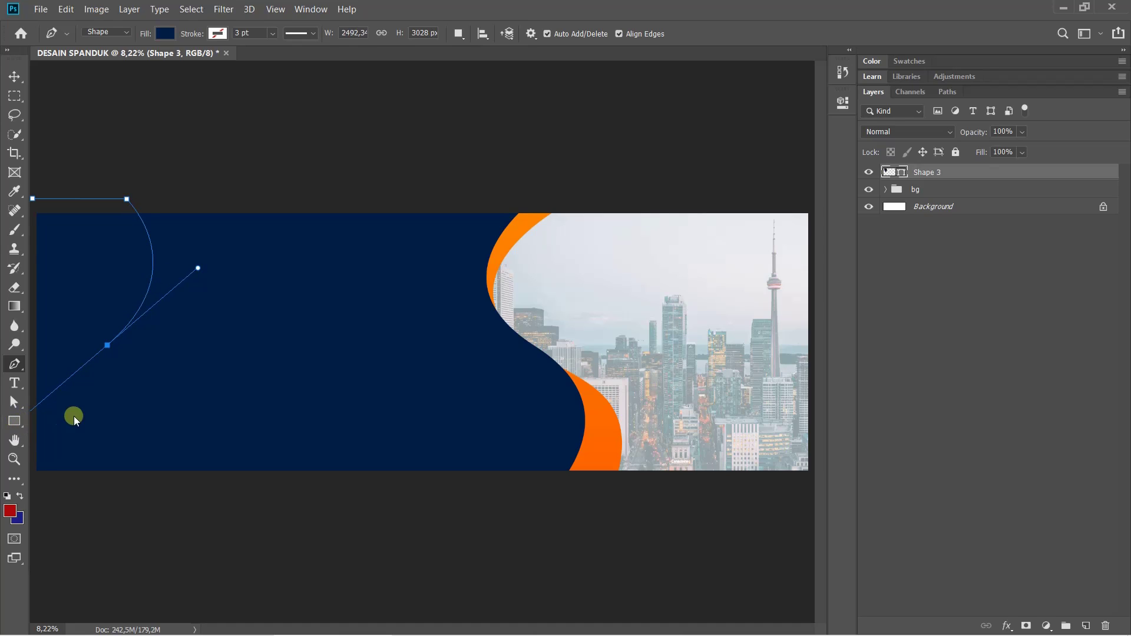
click(153, 492)
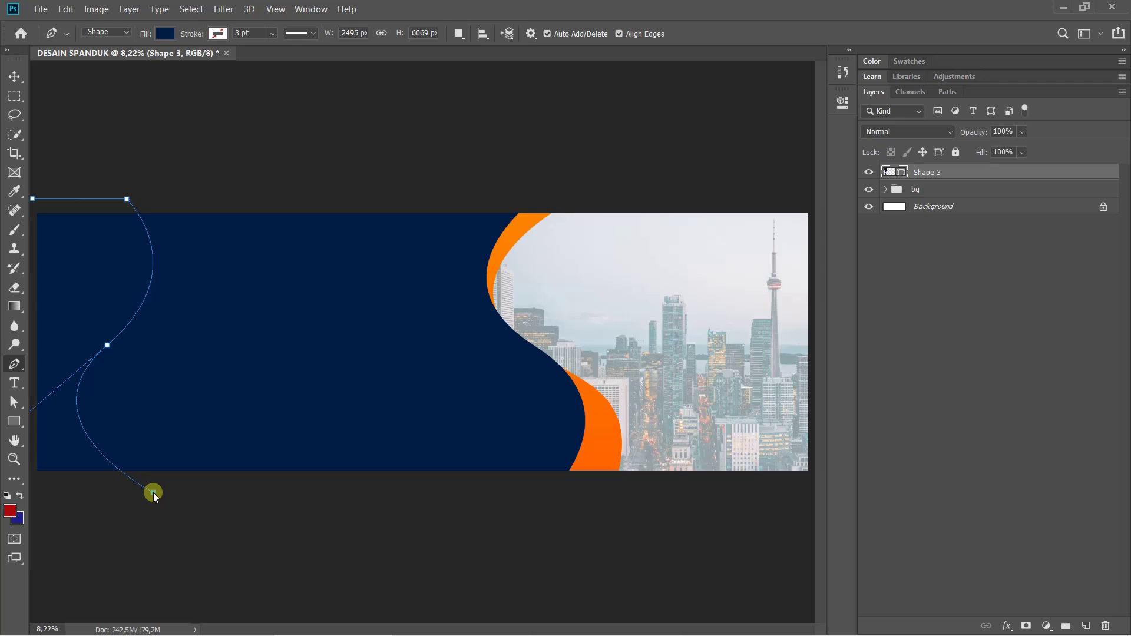
click(34, 495)
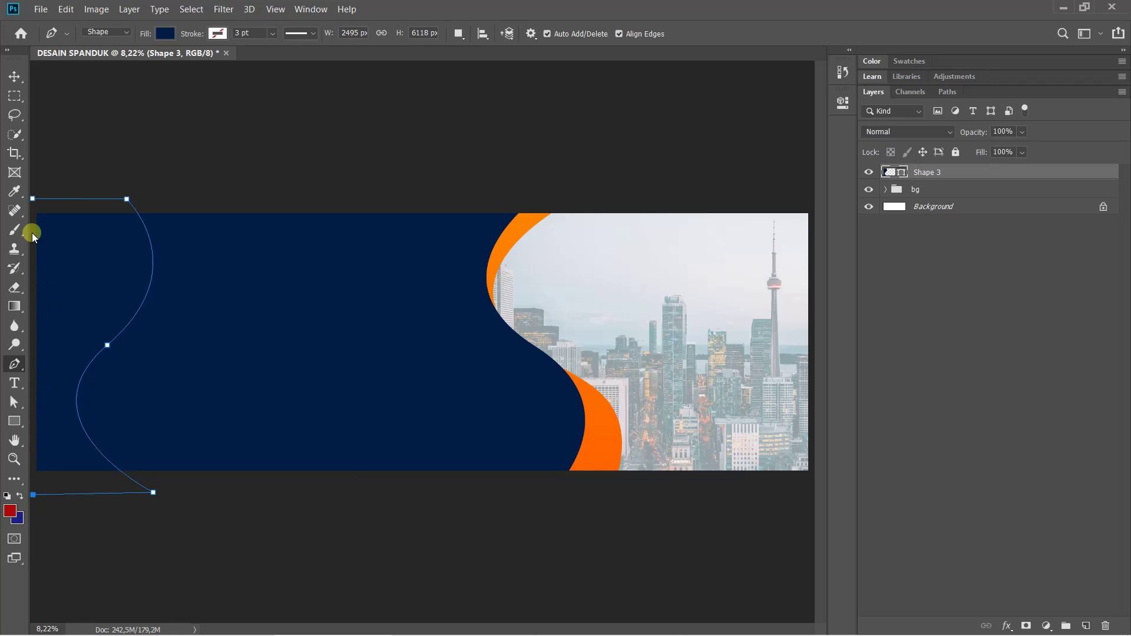
click(33, 199)
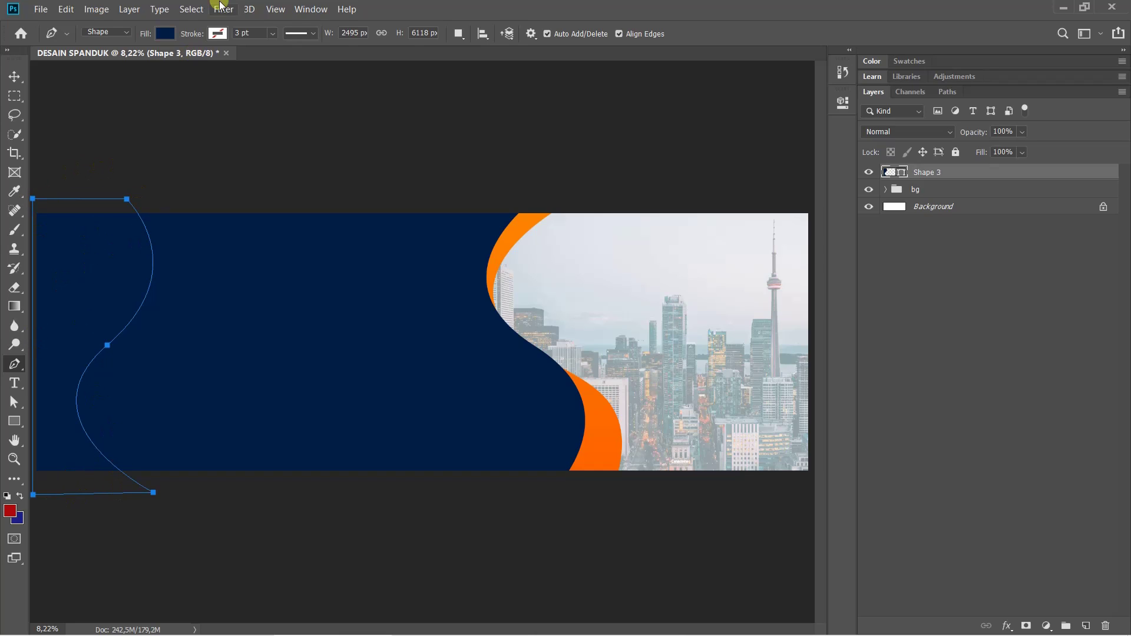
Fill the new left-edge shape with yellow
click(165, 33)
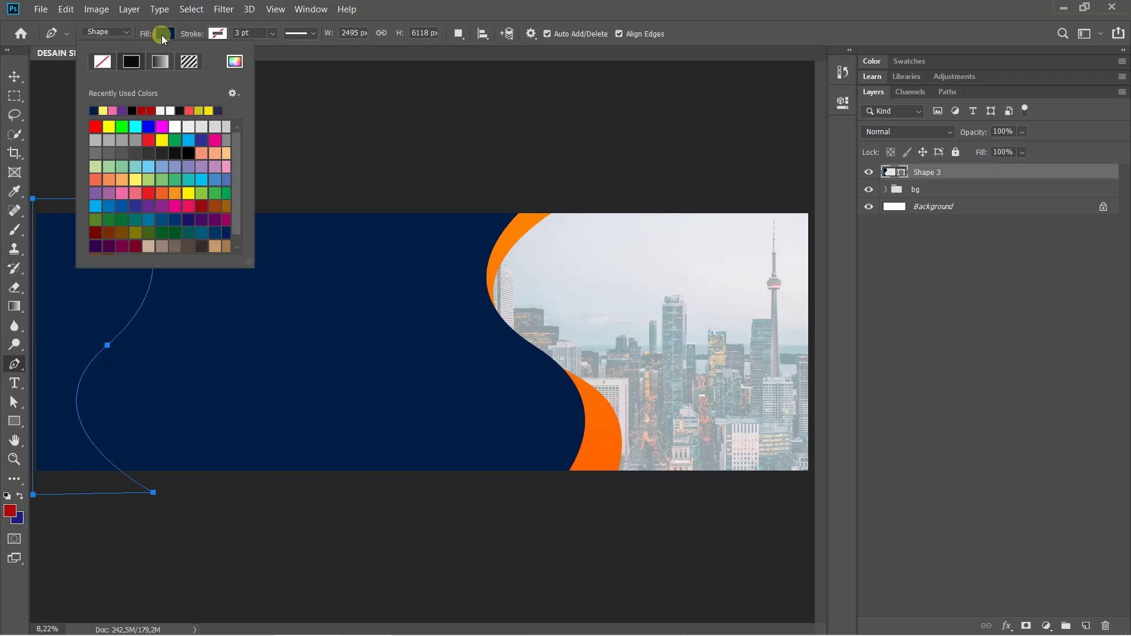
click(162, 140)
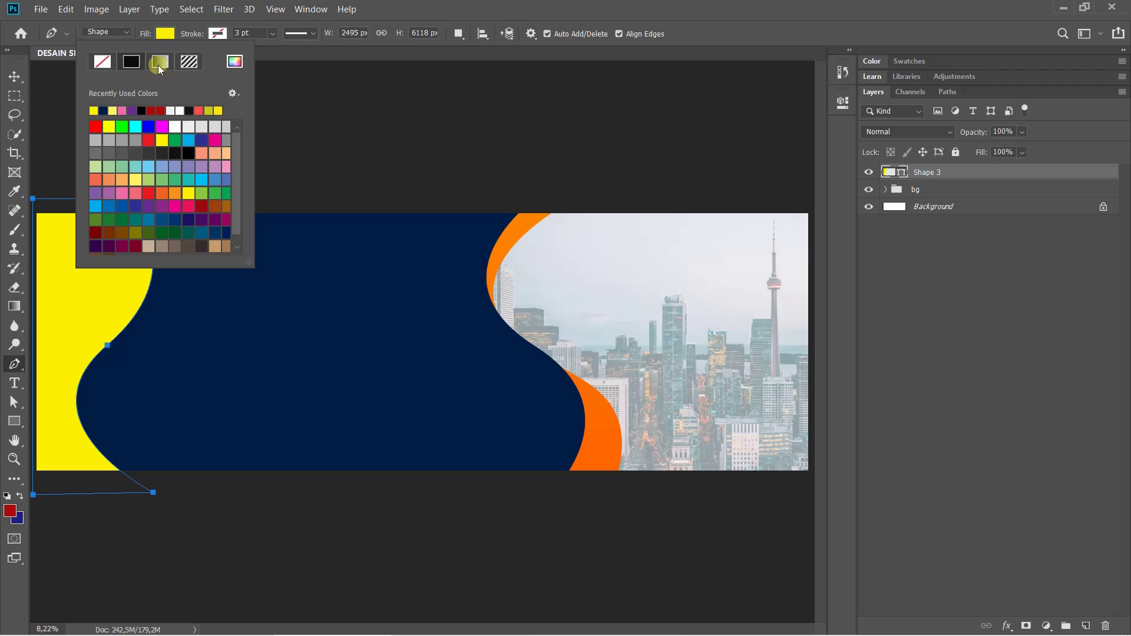
click(175, 26)
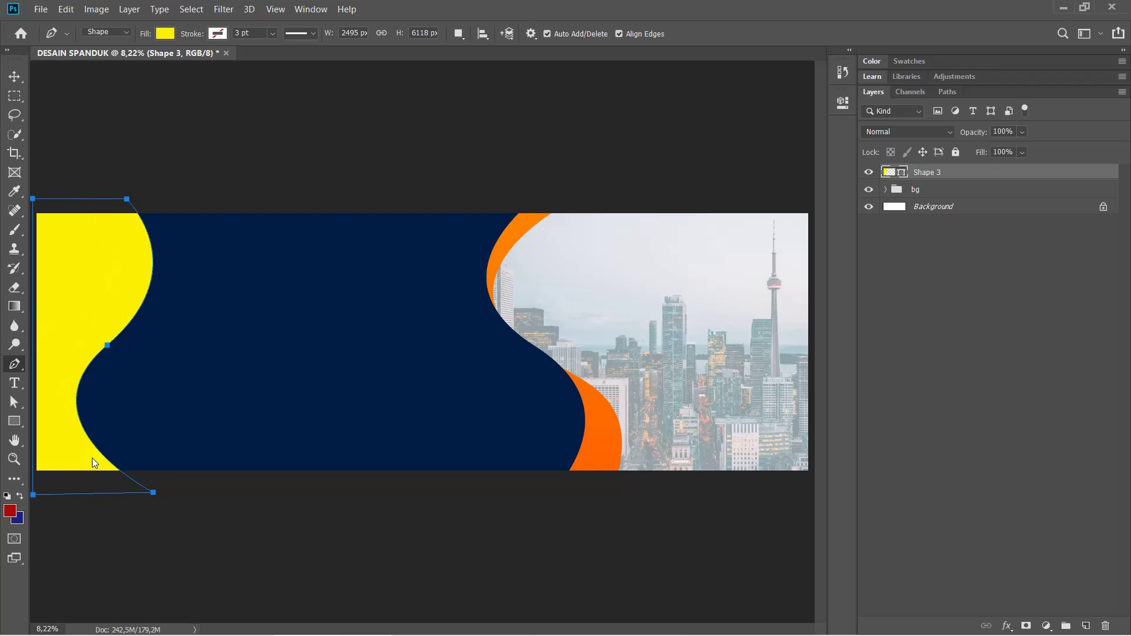
Drag Shape 3's top and bottom anchors slightly left with the Direct Selection Tool
click(15, 402)
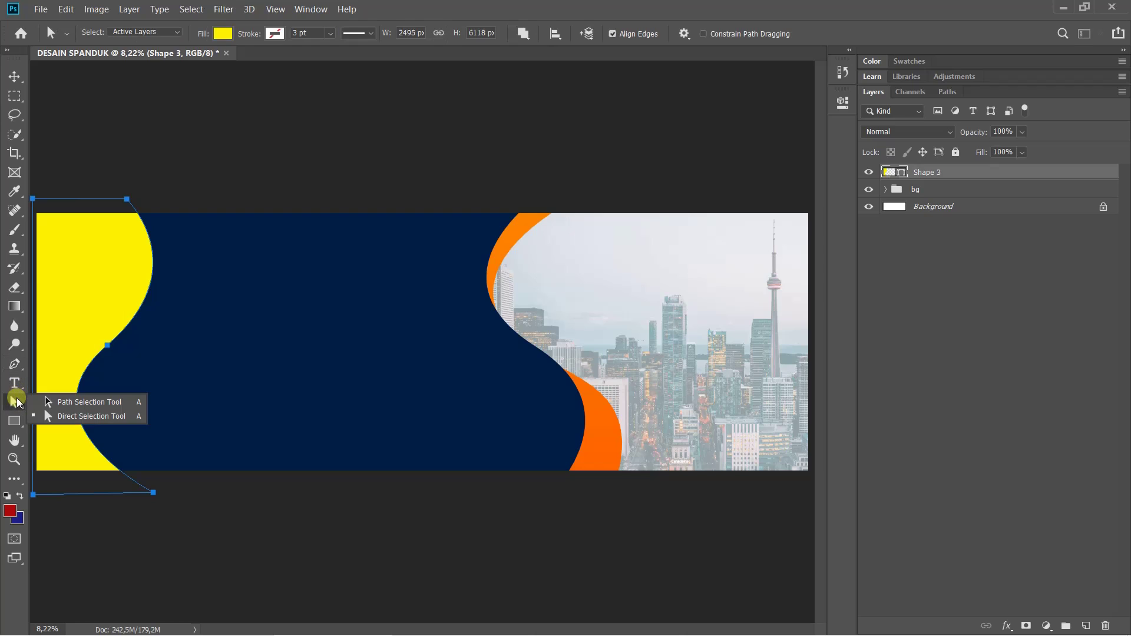
click(75, 421)
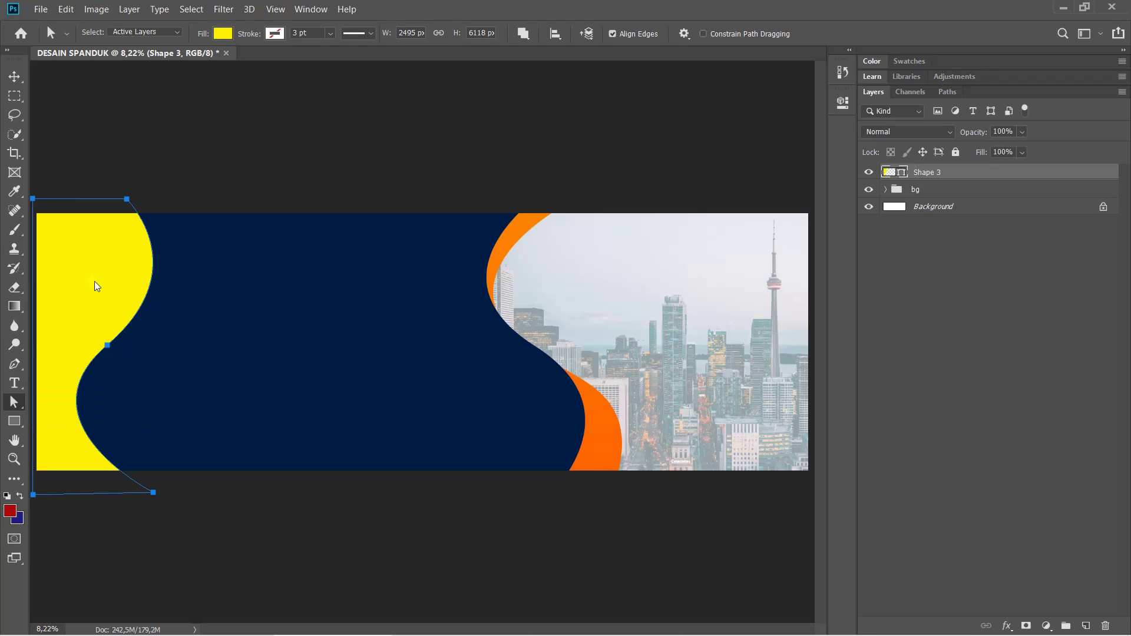
click(126, 201)
drag(125, 201, 115, 200)
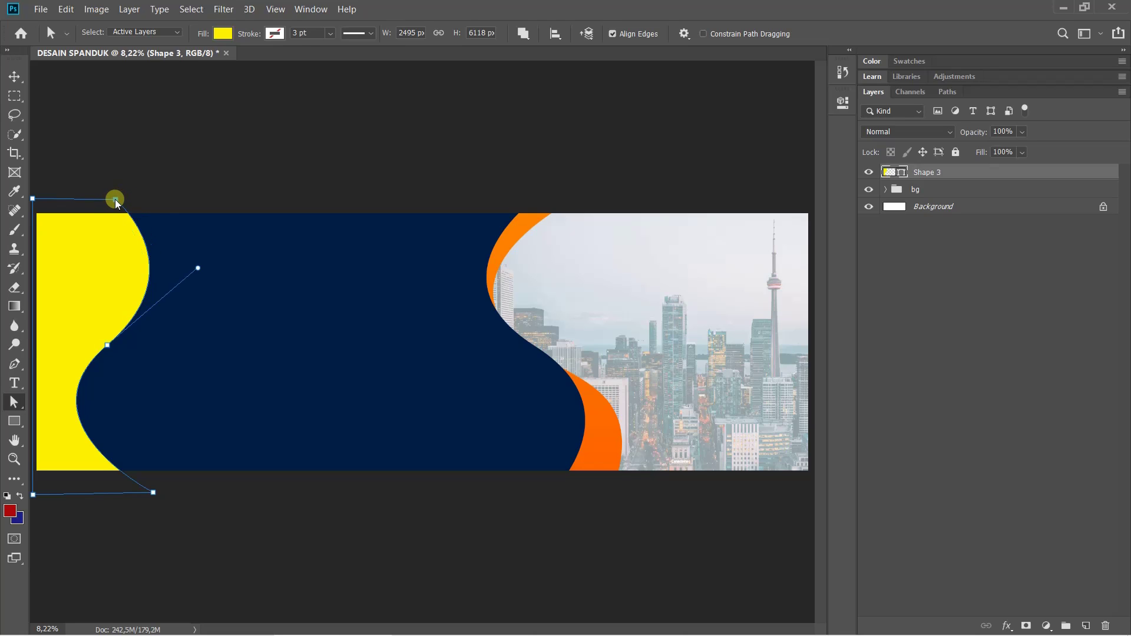
click(155, 493)
drag(154, 493, 132, 496)
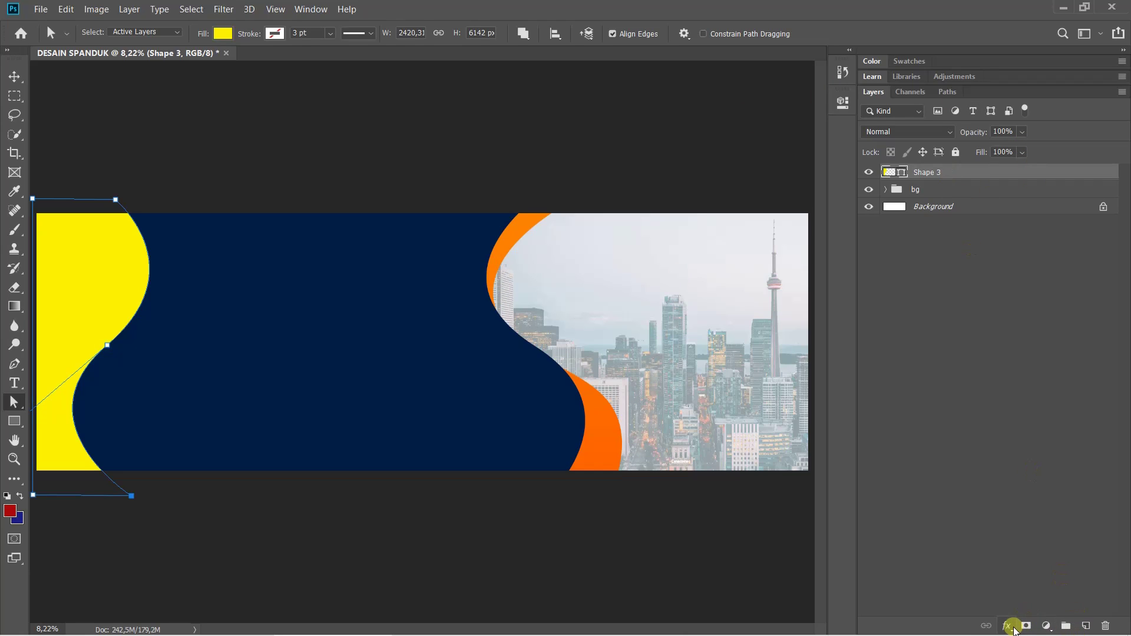
Add a Gradient Overlay to Shape 3, move the Layer Style dialog aside, and open its gradient
click(1009, 626)
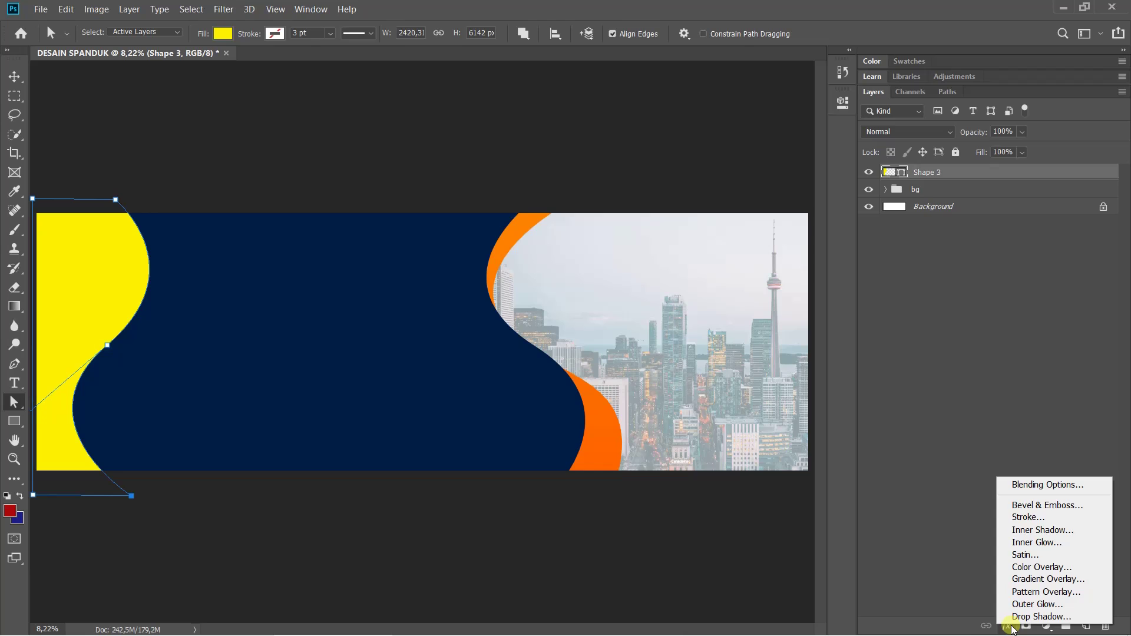
click(1034, 580)
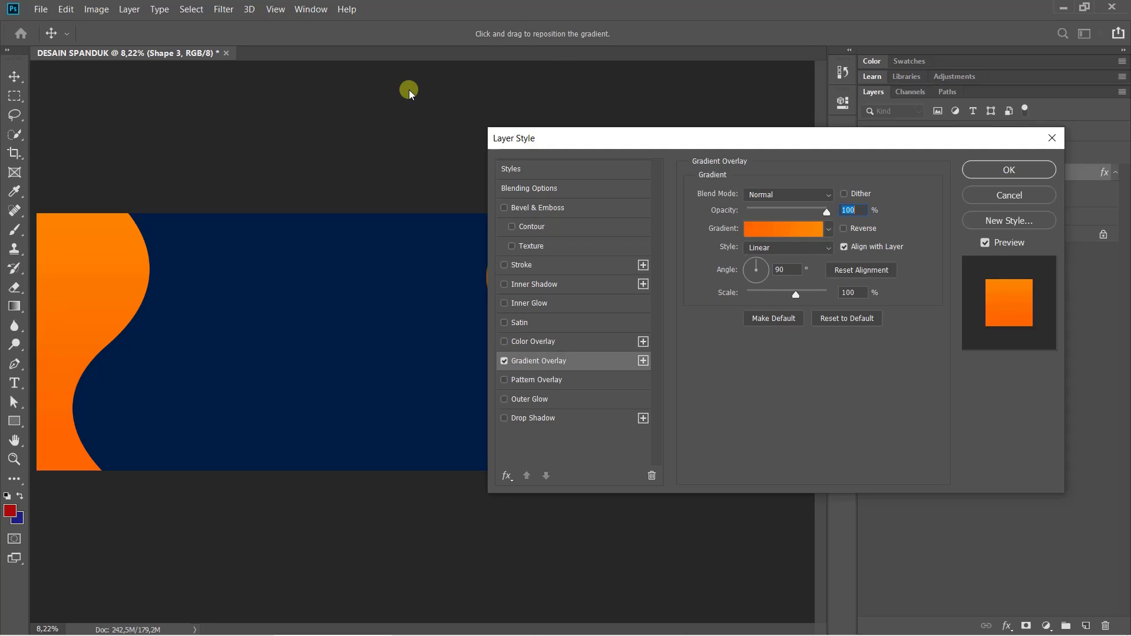
drag(564, 144, 652, 162)
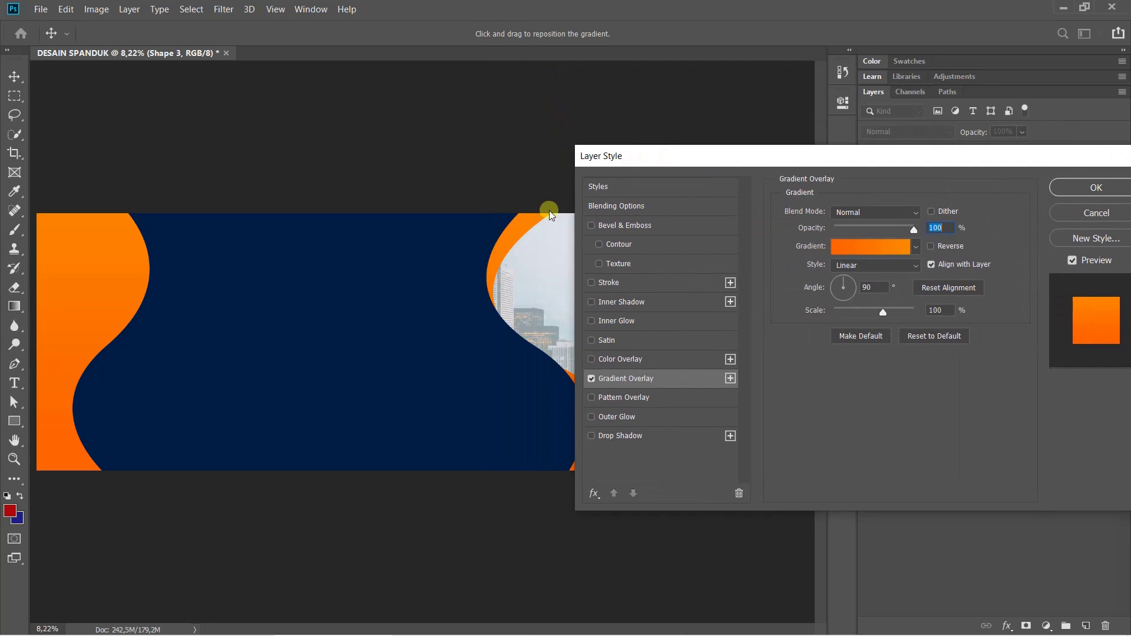
drag(730, 161, 534, 175)
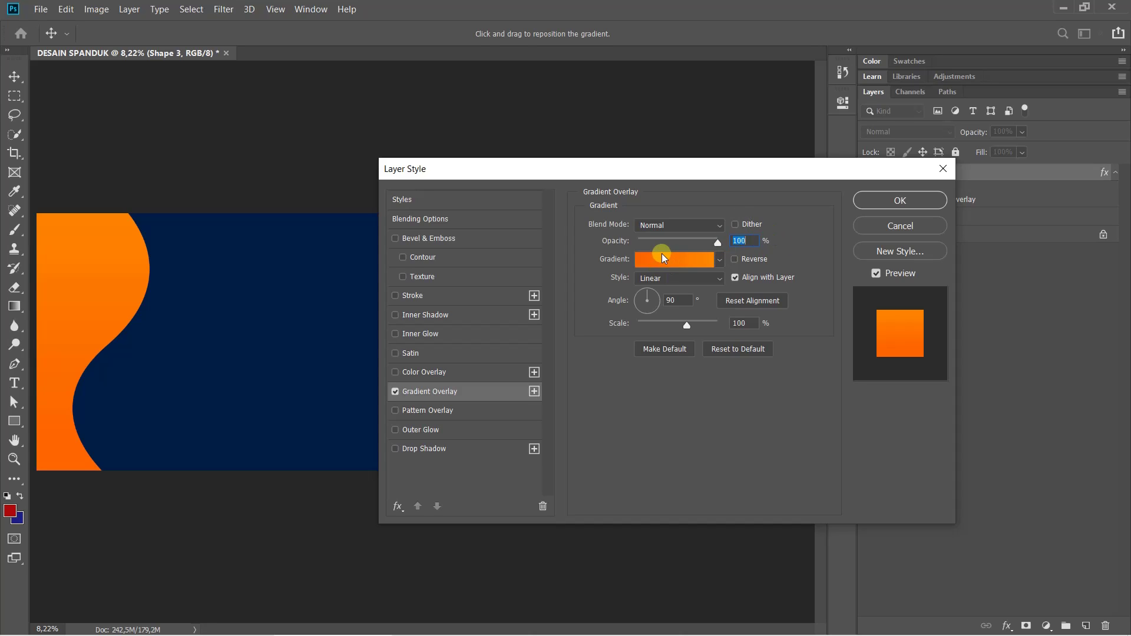
click(666, 261)
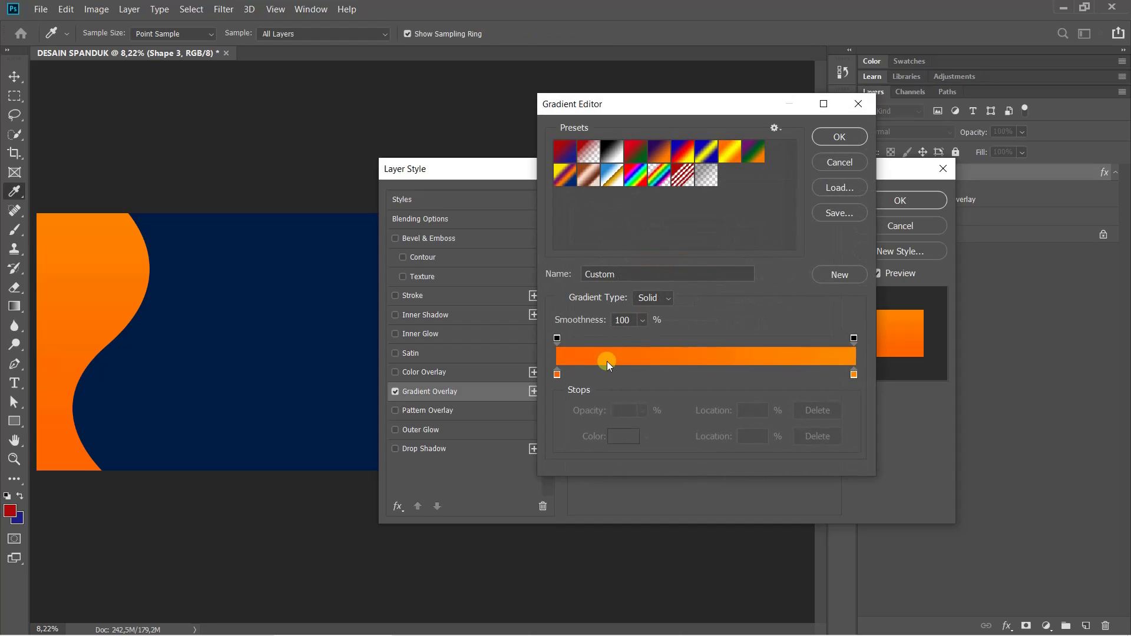
Set the gradient's left stop to navy sampled from the banner
click(557, 374)
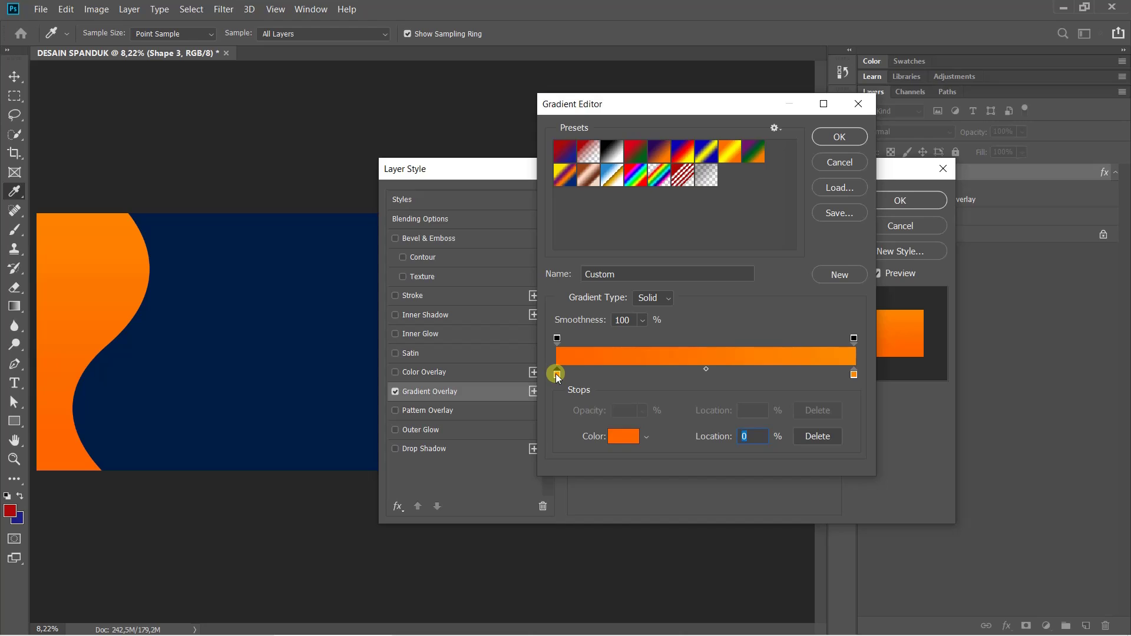
double_click(556, 373)
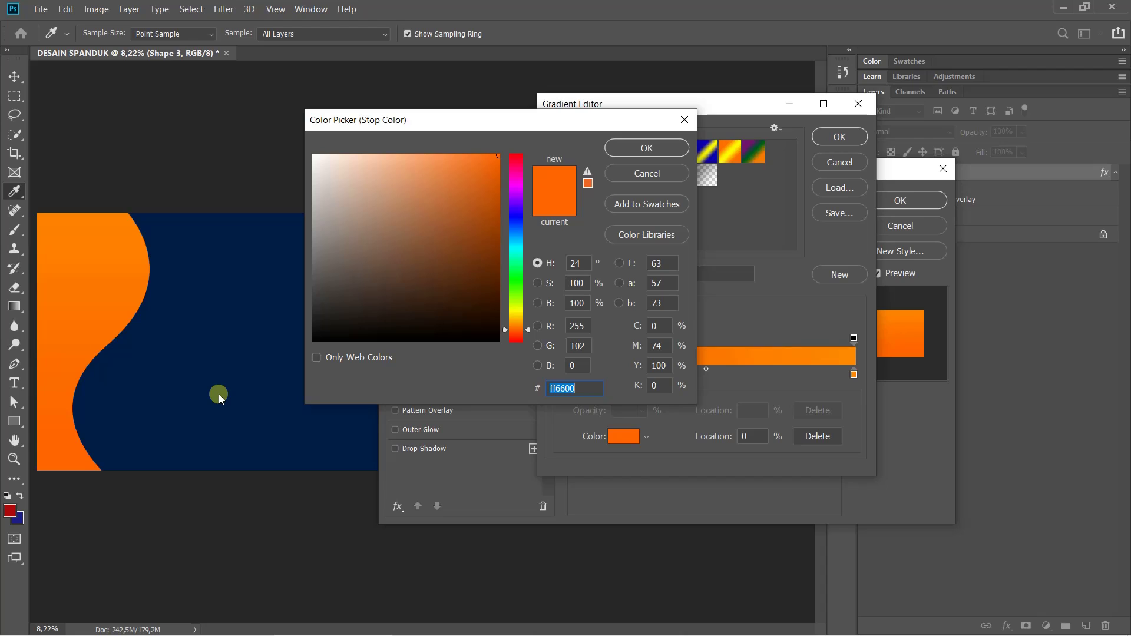
click(218, 395)
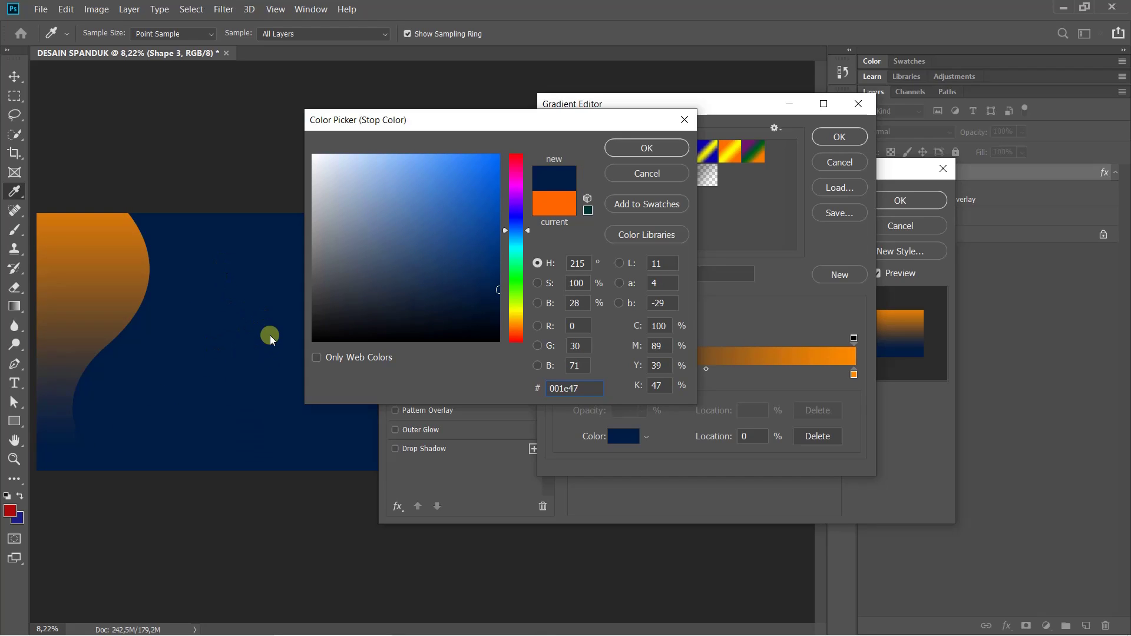
click(634, 151)
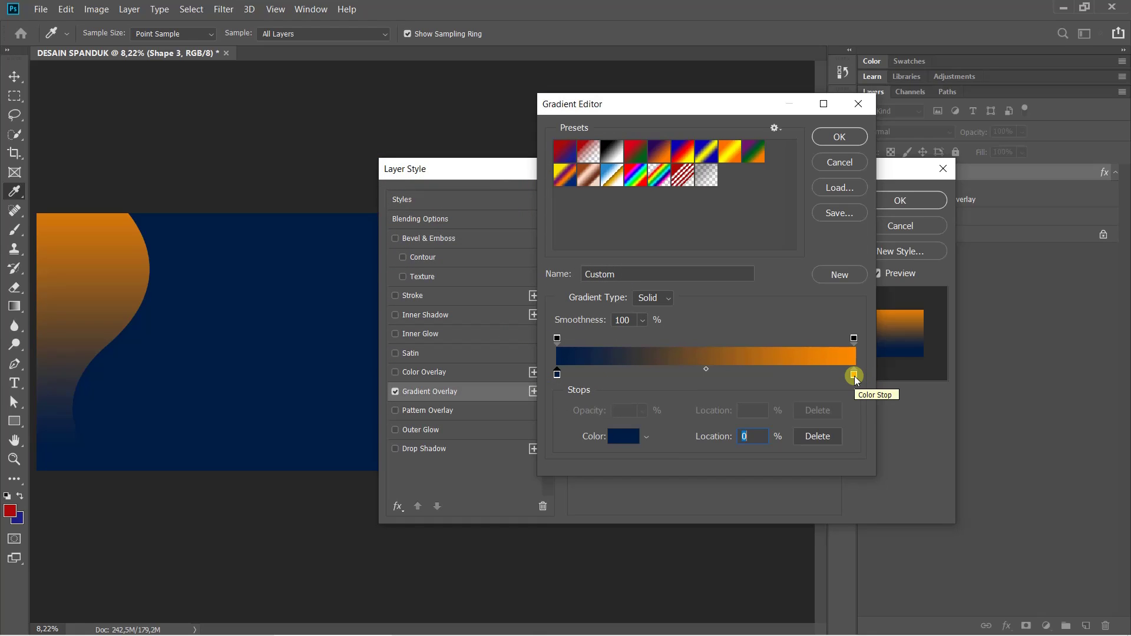
Set the right stop to dark blue 023375 and confirm the gradient
double_click(854, 375)
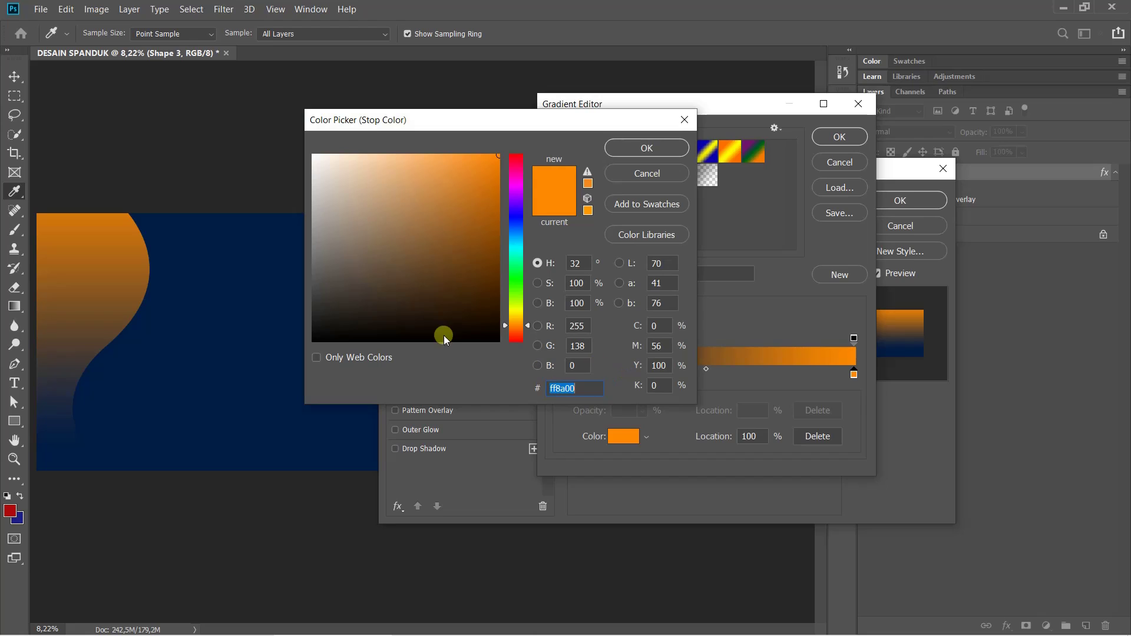
click(218, 320)
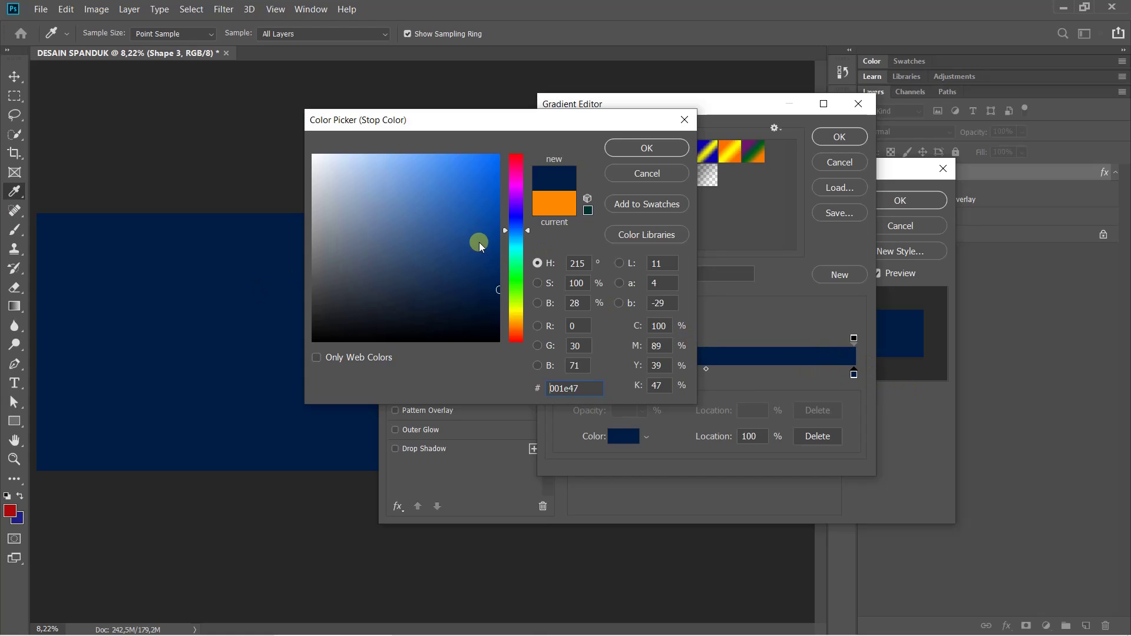
click(494, 233)
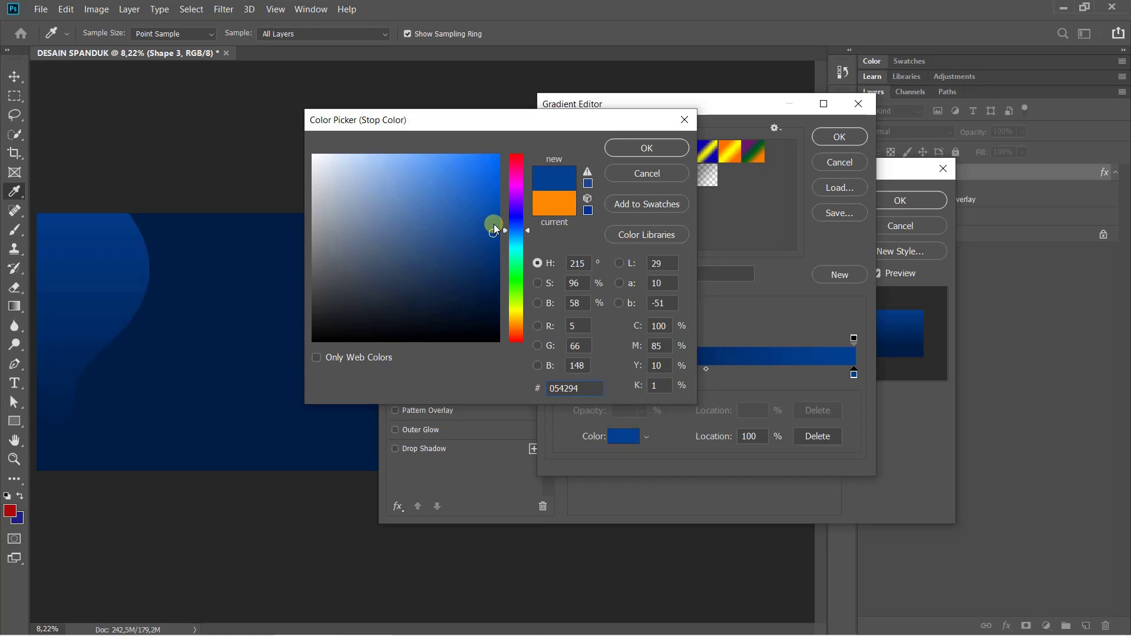
drag(495, 229, 500, 261)
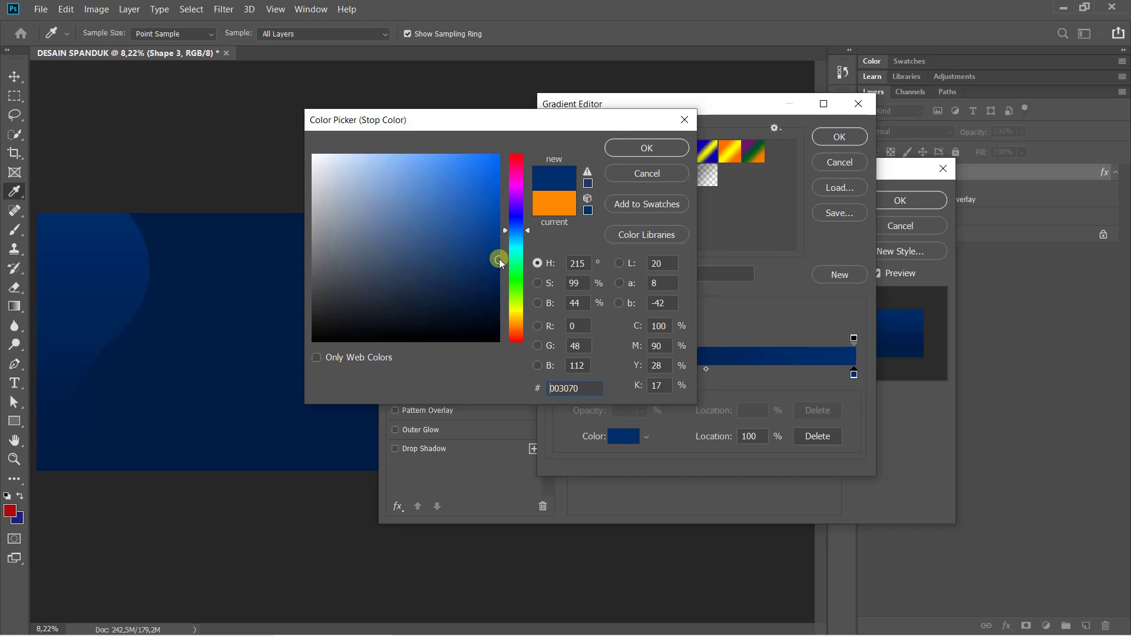
drag(495, 253, 497, 255)
click(650, 148)
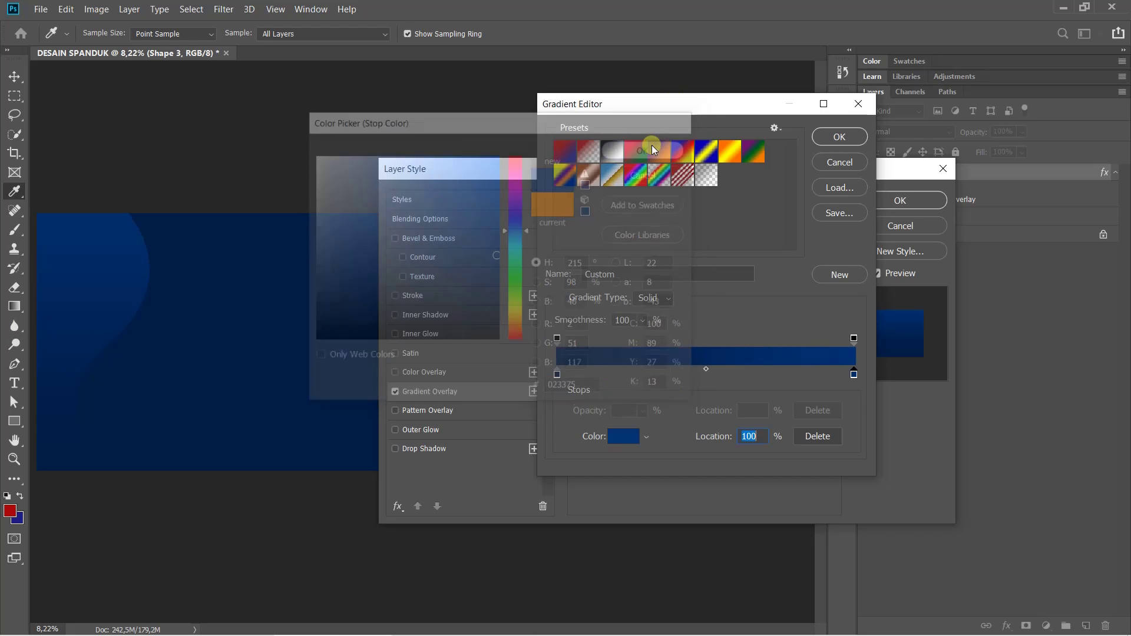
click(838, 136)
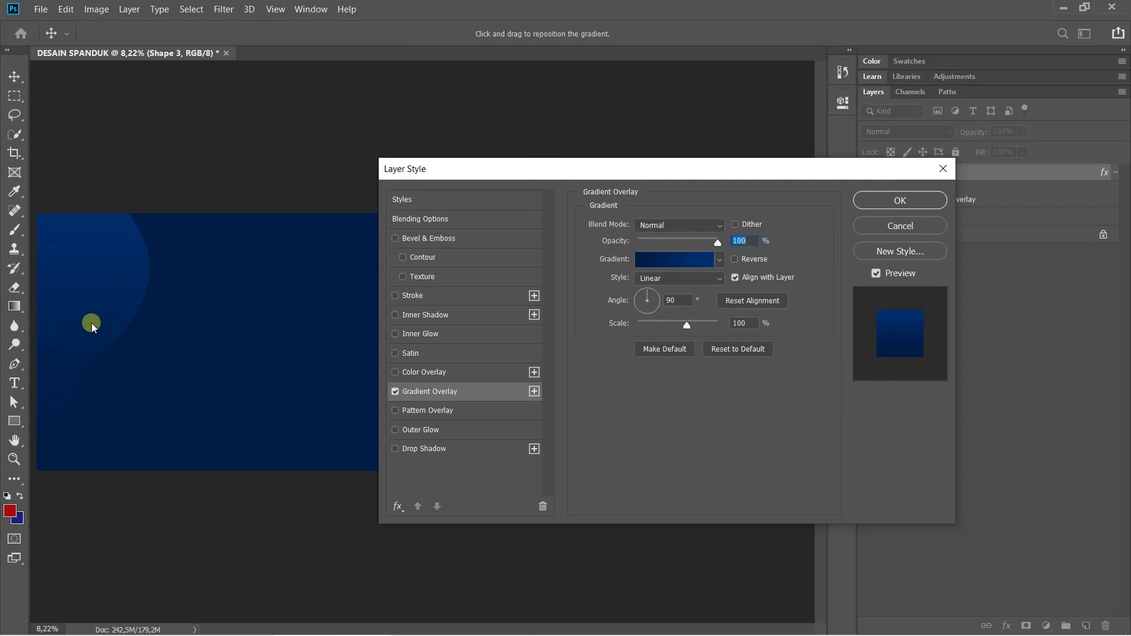
Shift the gradient upward in the left wave, apply the Layer Style, and select the Pen tool
drag(83, 399, 91, 256)
click(923, 203)
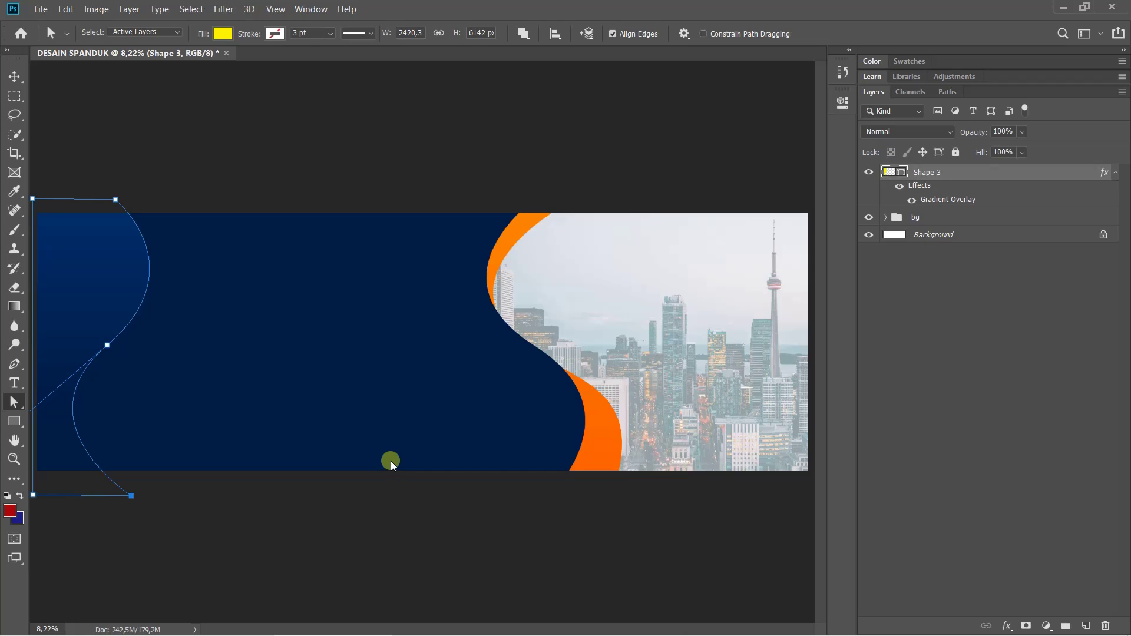
scroll(389, 464, down, 1)
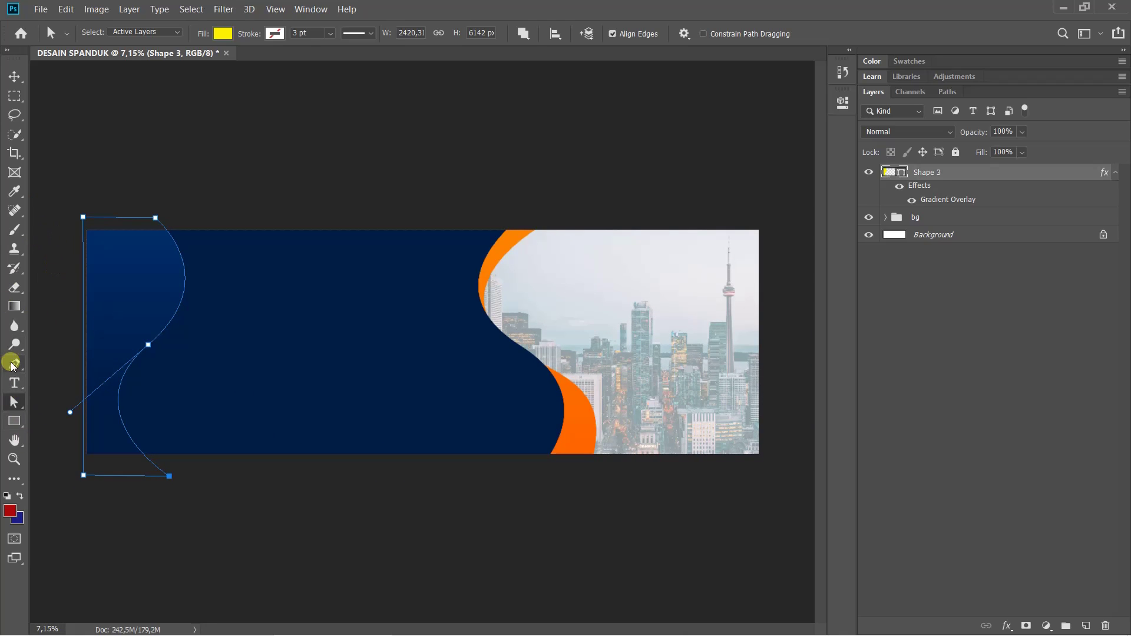
drag(12, 363, 47, 368)
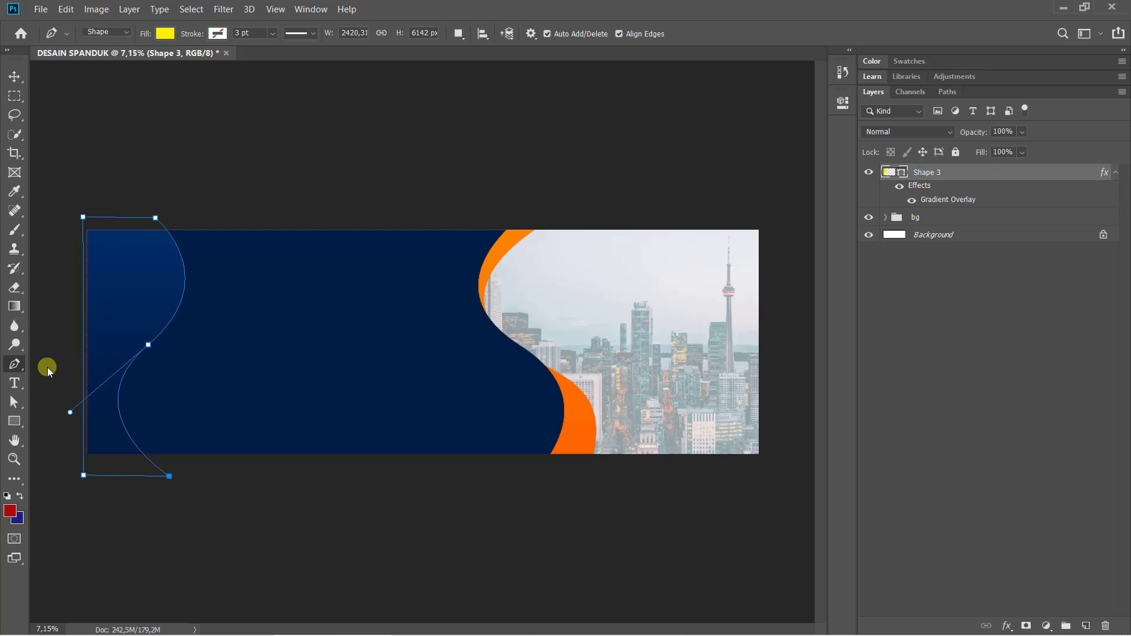
Draw a curved yellow wave band, Shape 4, across the banner's bottom edge with the Pen tool
click(65, 418)
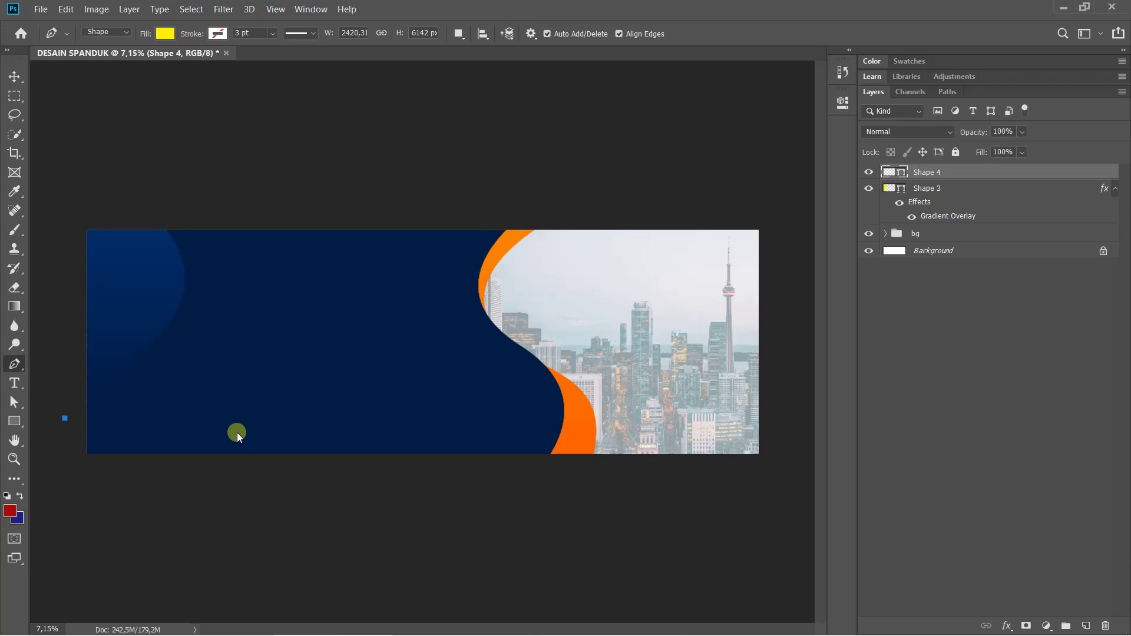
drag(236, 434, 317, 432)
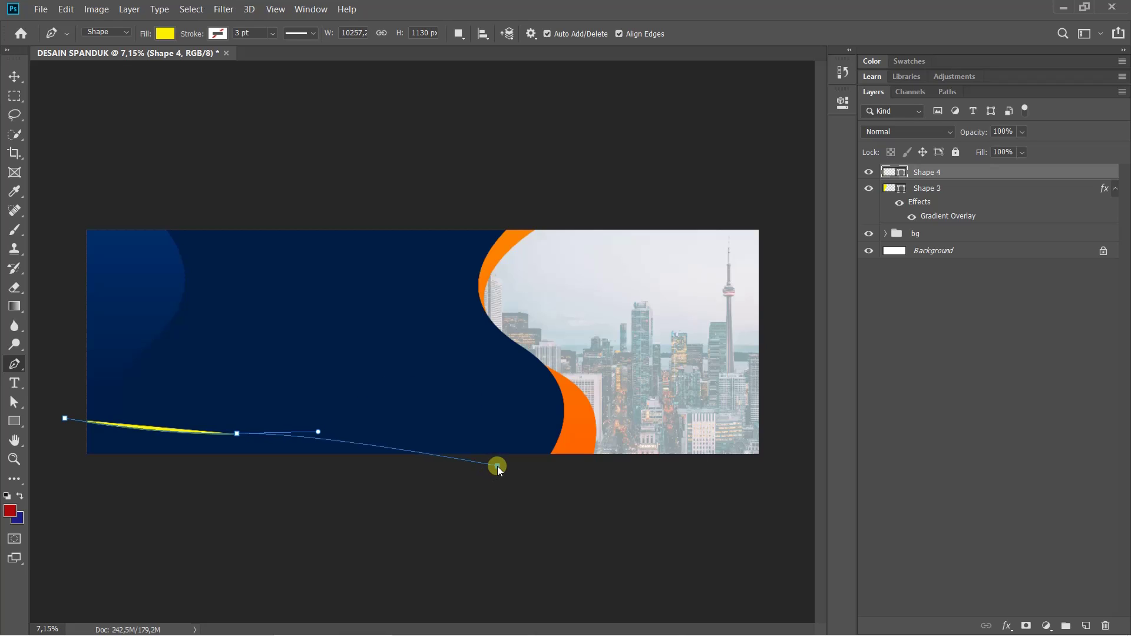
drag(498, 465, 416, 565)
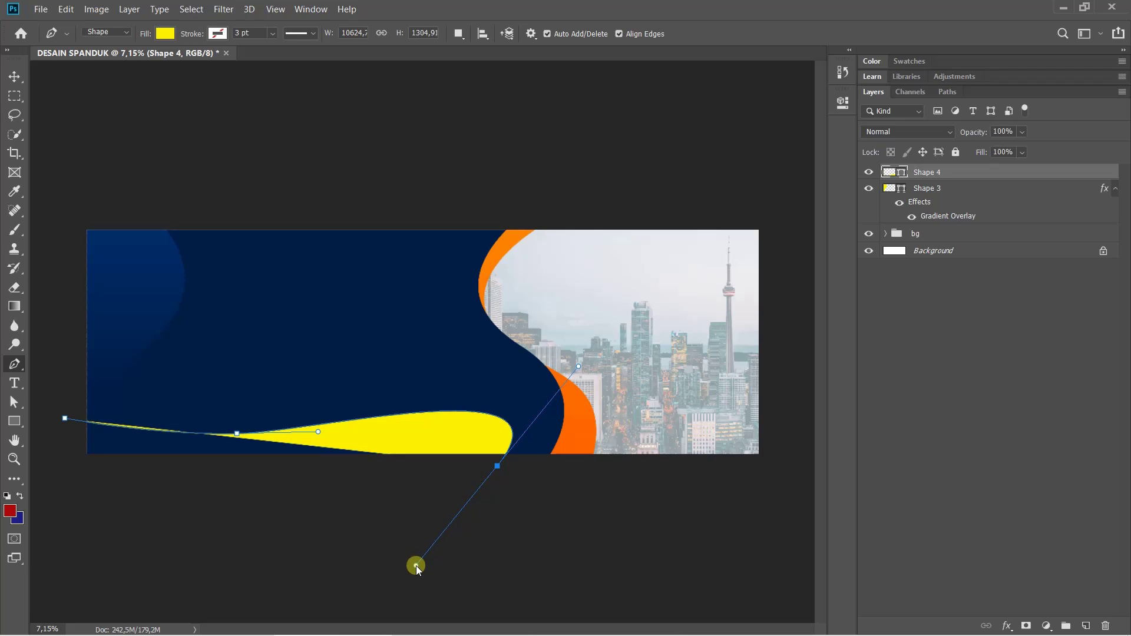
alt+click(498, 466)
click(68, 473)
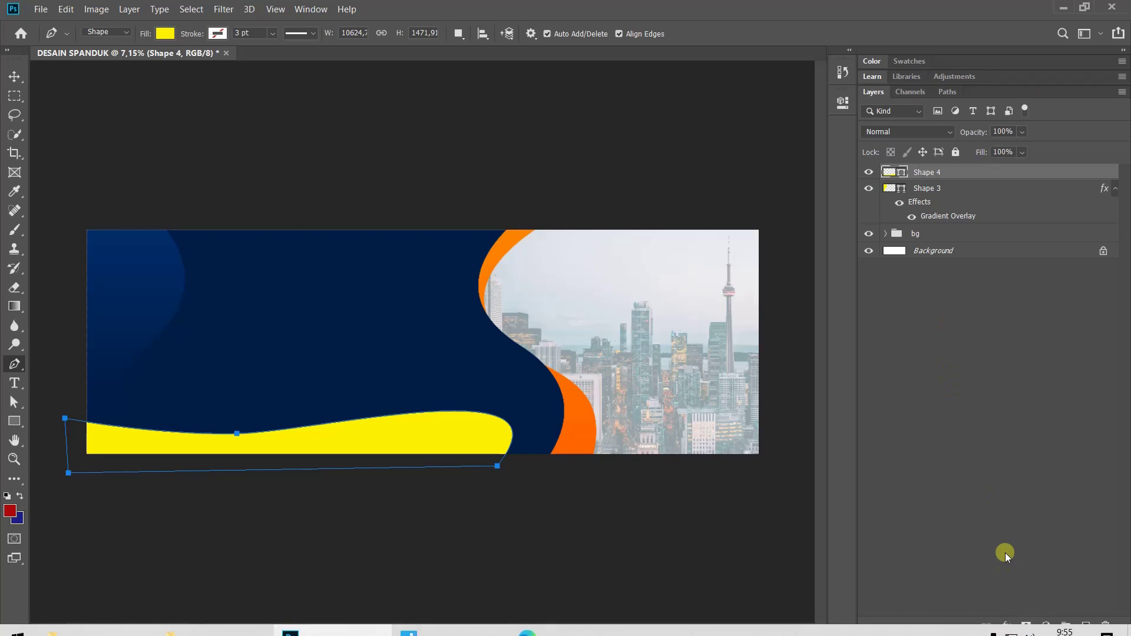
Add a navy-to-blue Gradient Overlay at 90° to the Shape 4 bottom wave
click(1010, 627)
click(1021, 585)
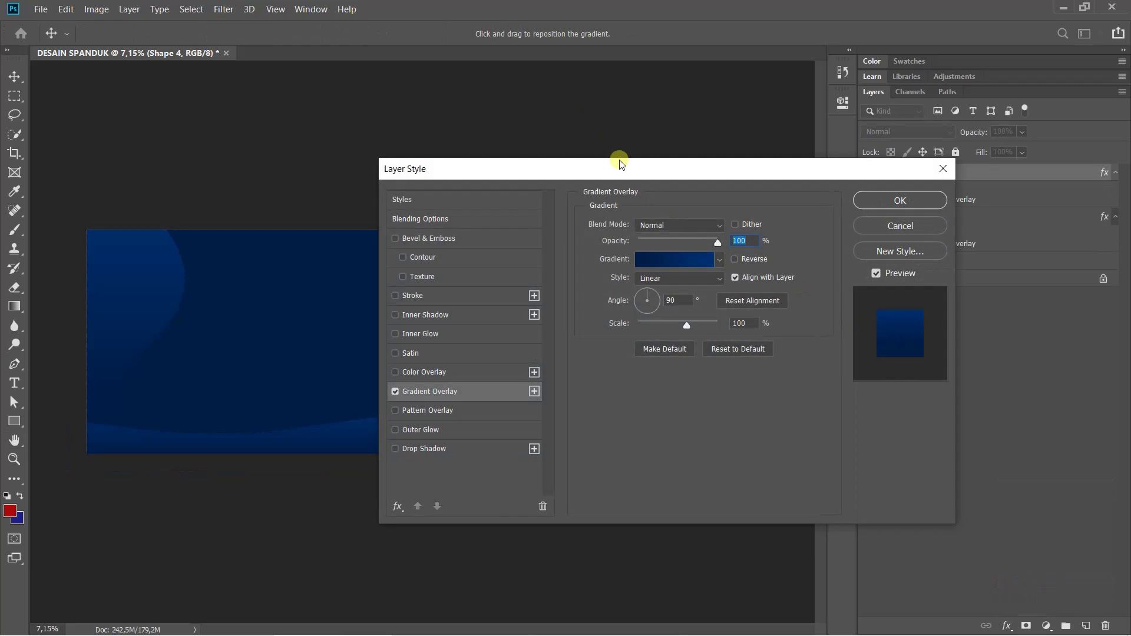
drag(614, 176, 765, 141)
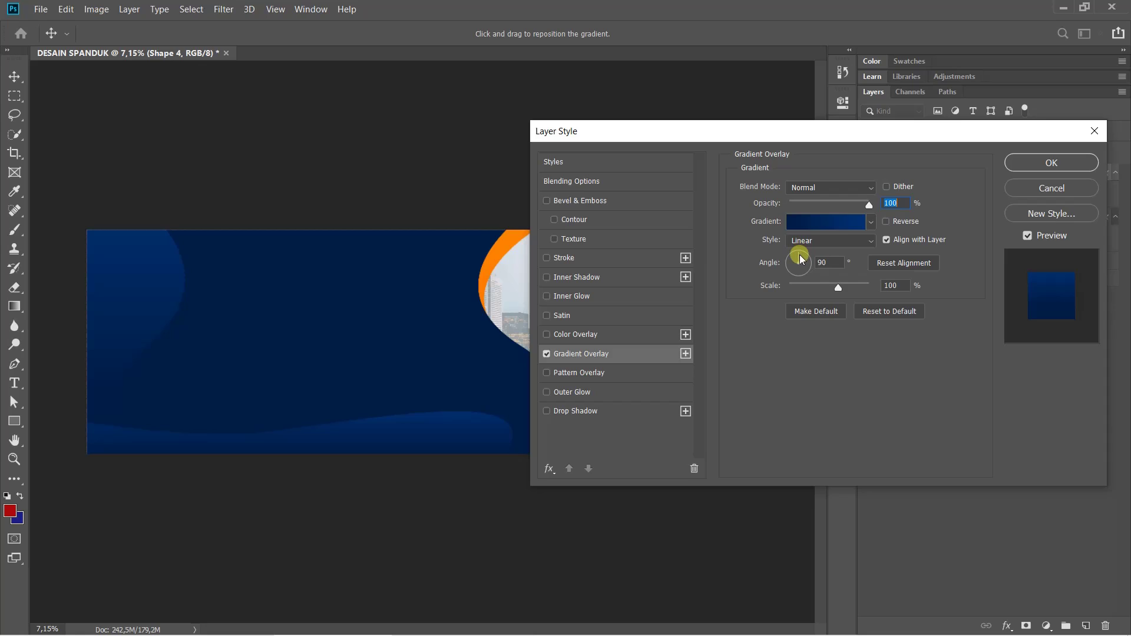
Angle the Shape 4 gradient overlay to 43° at 150% scale, shift it right, and apply it
drag(798, 255, 829, 241)
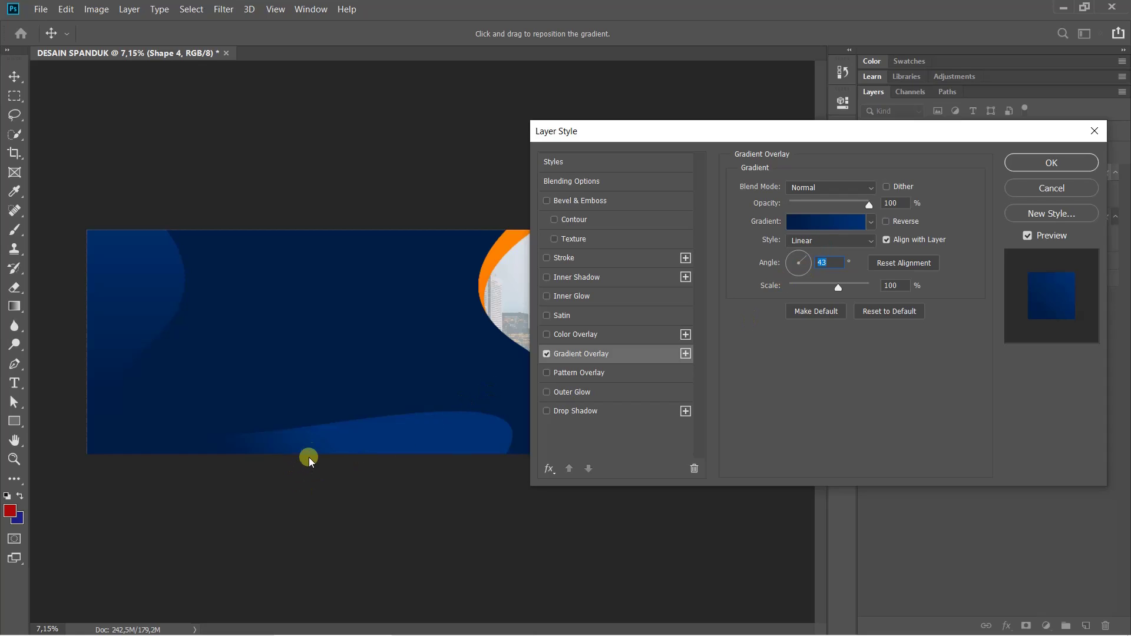
drag(310, 460, 864, 291)
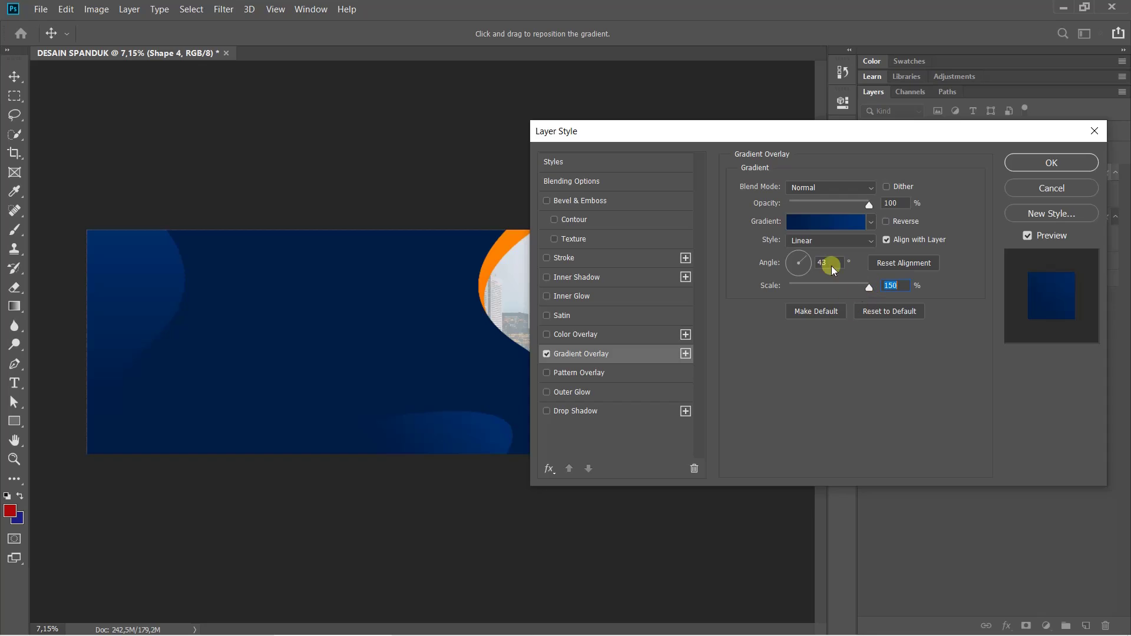
click(1028, 161)
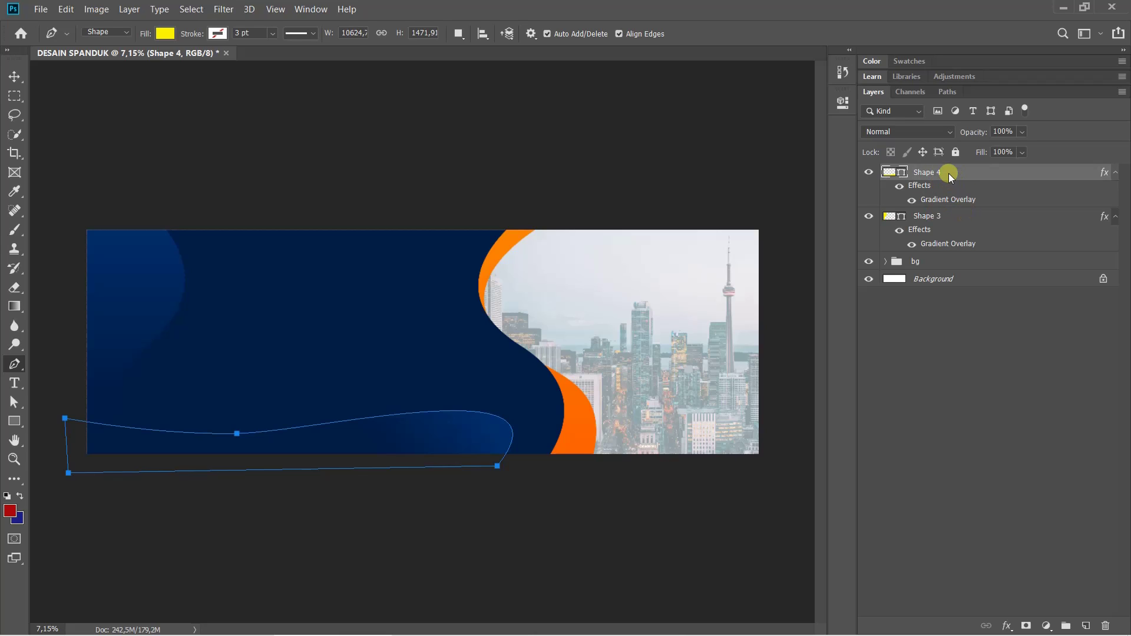
Group Shape 3 and Shape 4 into a group named 'ornamen'
click(939, 215)
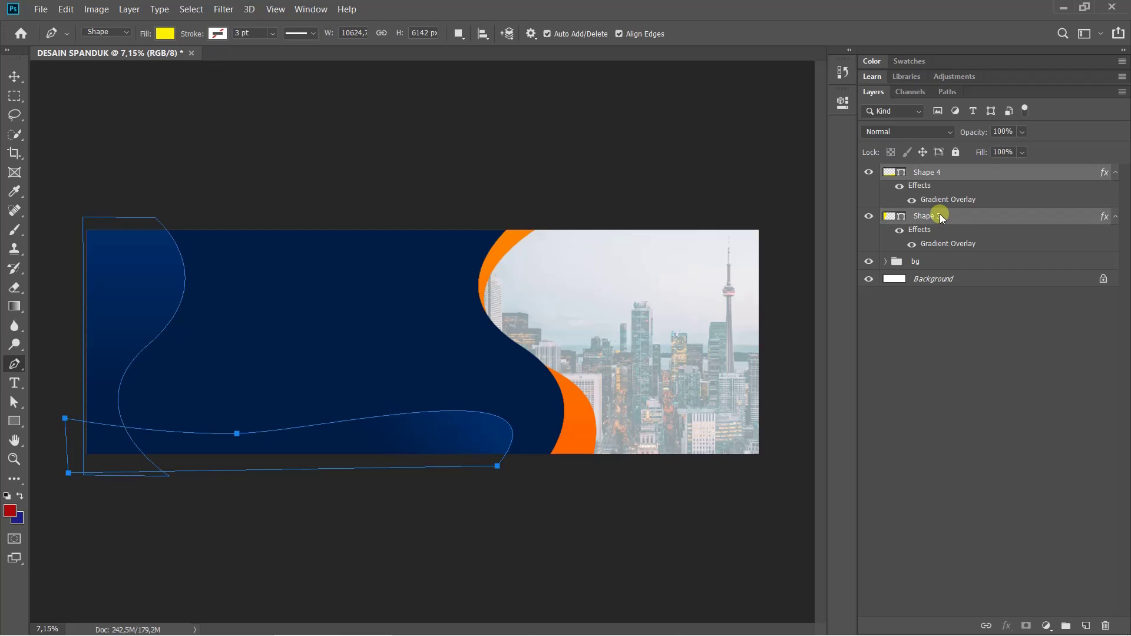
key(ctrl+g)
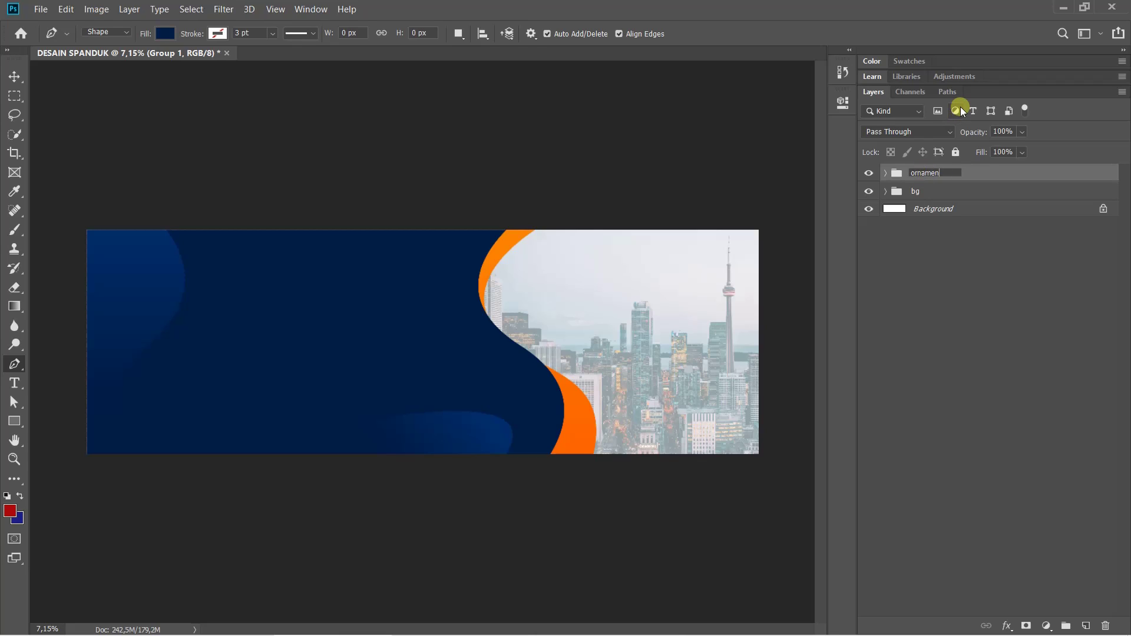
key(Return)
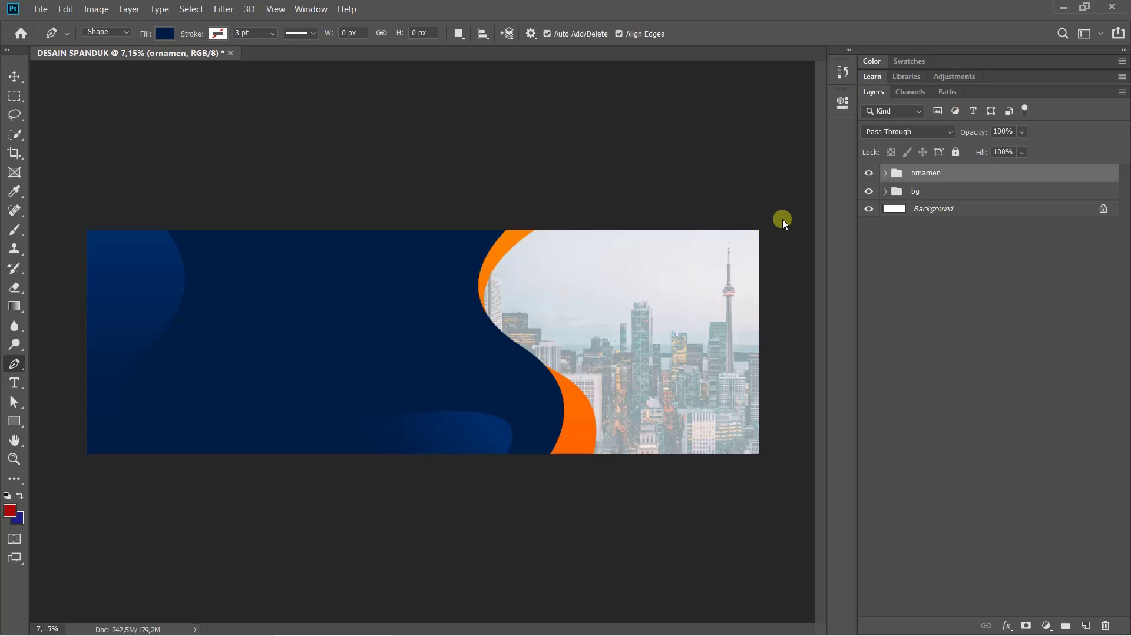
Bring up the finished reference banner in Windows Photos
scroll(783, 219, up, 1)
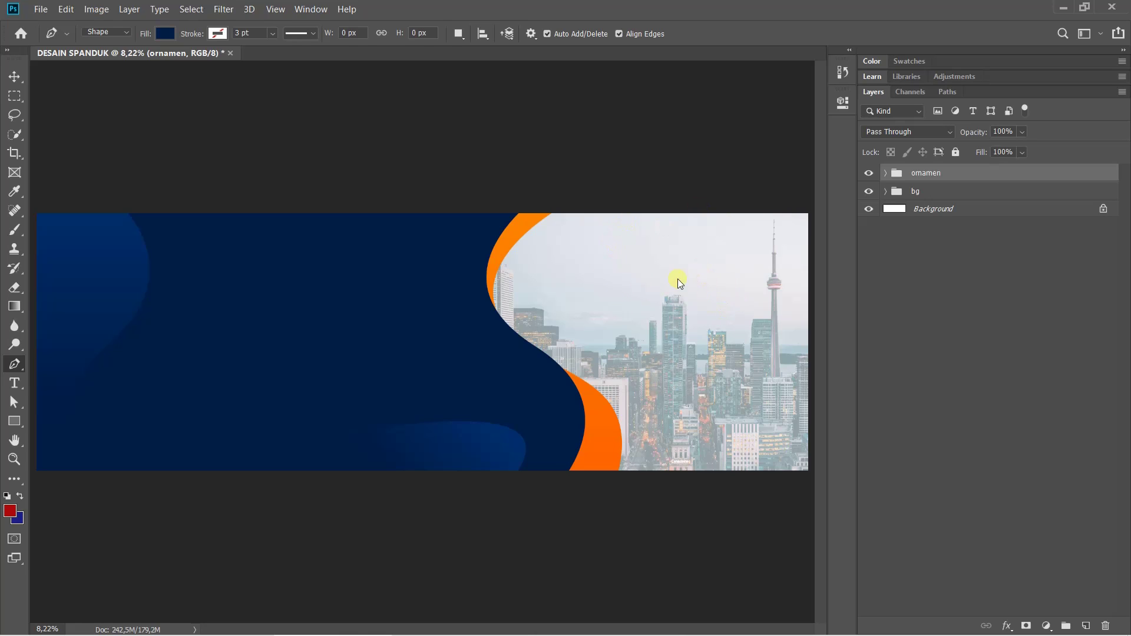
mouse_move(311, 633)
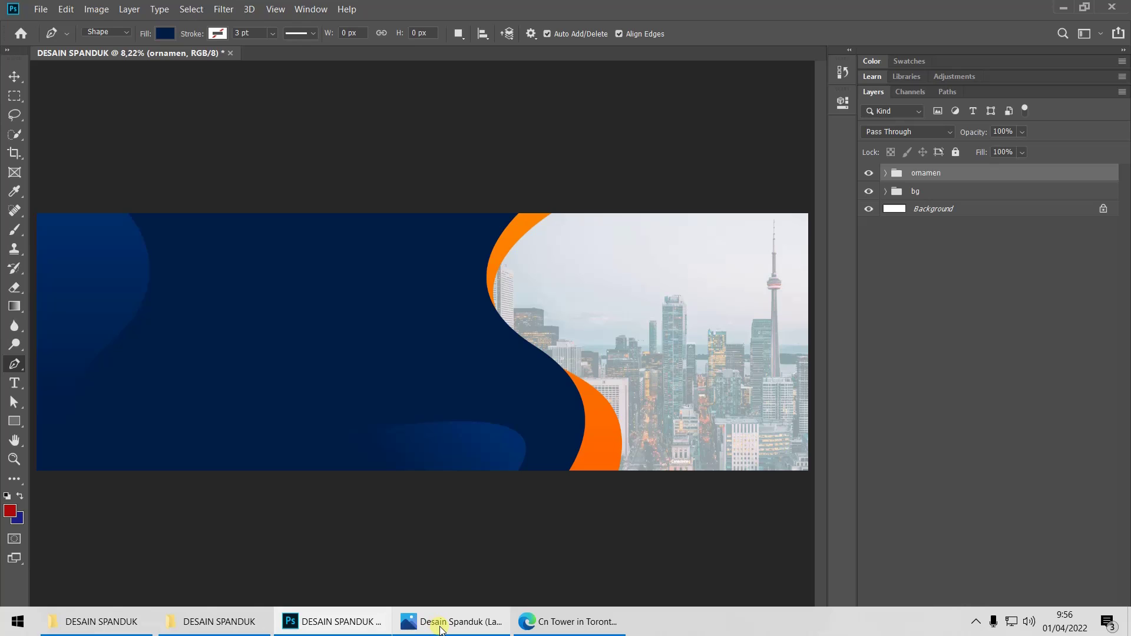
click(440, 630)
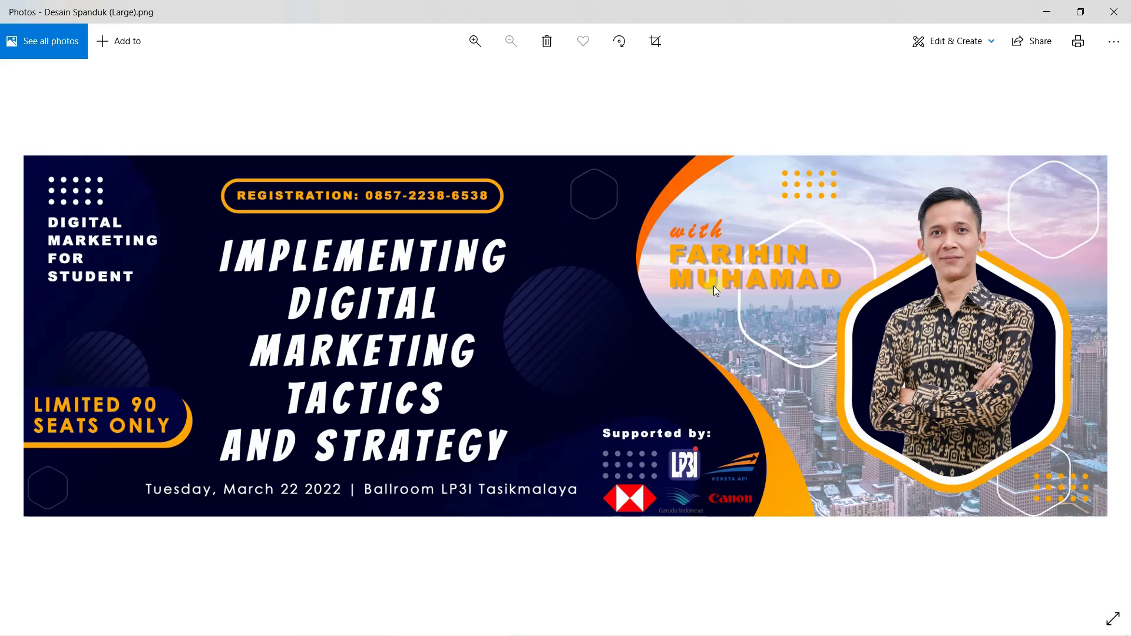
Minimize the Photos reference image to return to the DESAIN SPANDUK document
click(1049, 7)
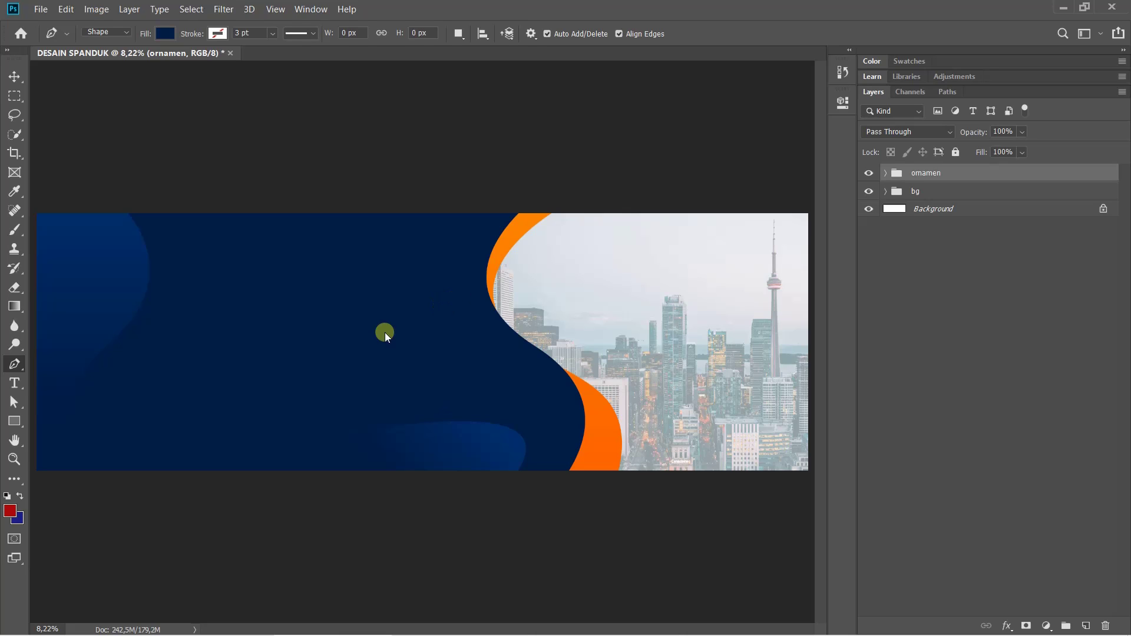
Switch to the Polygon Tool, drawing and undoing test pentagons and a 6-sided hexagon
click(14, 420)
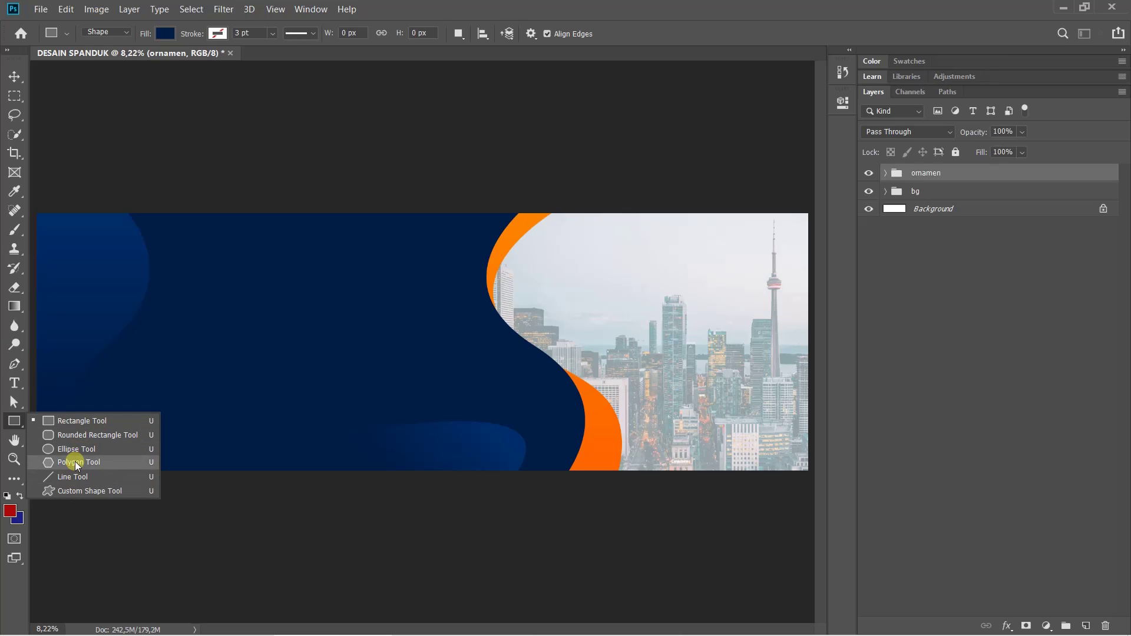
click(75, 461)
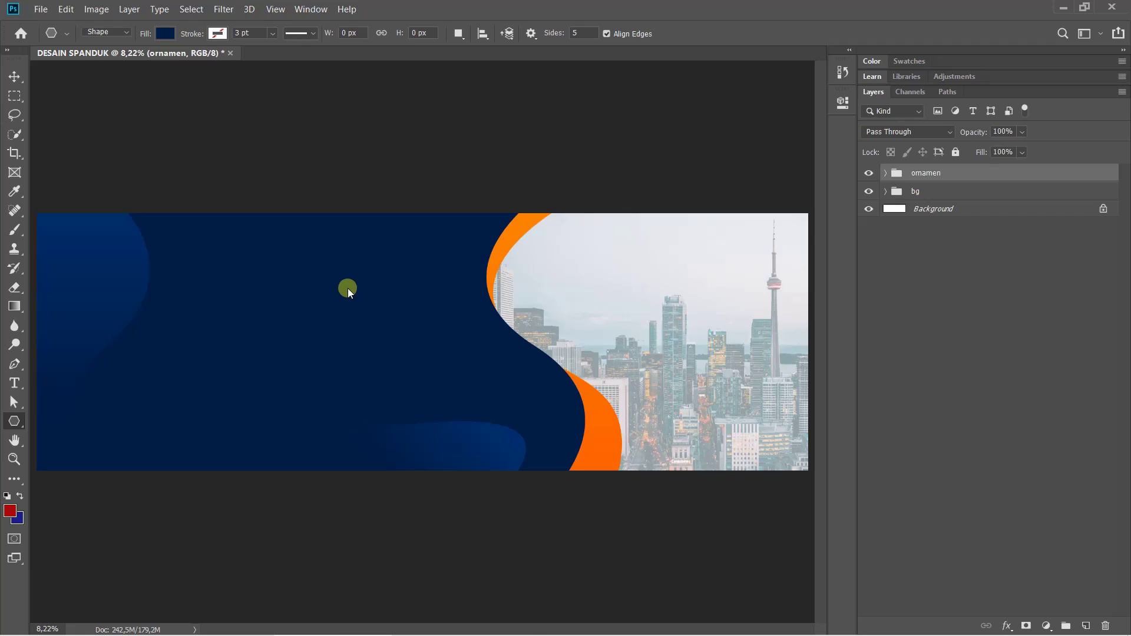
drag(347, 288, 363, 302)
drag(390, 332, 404, 348)
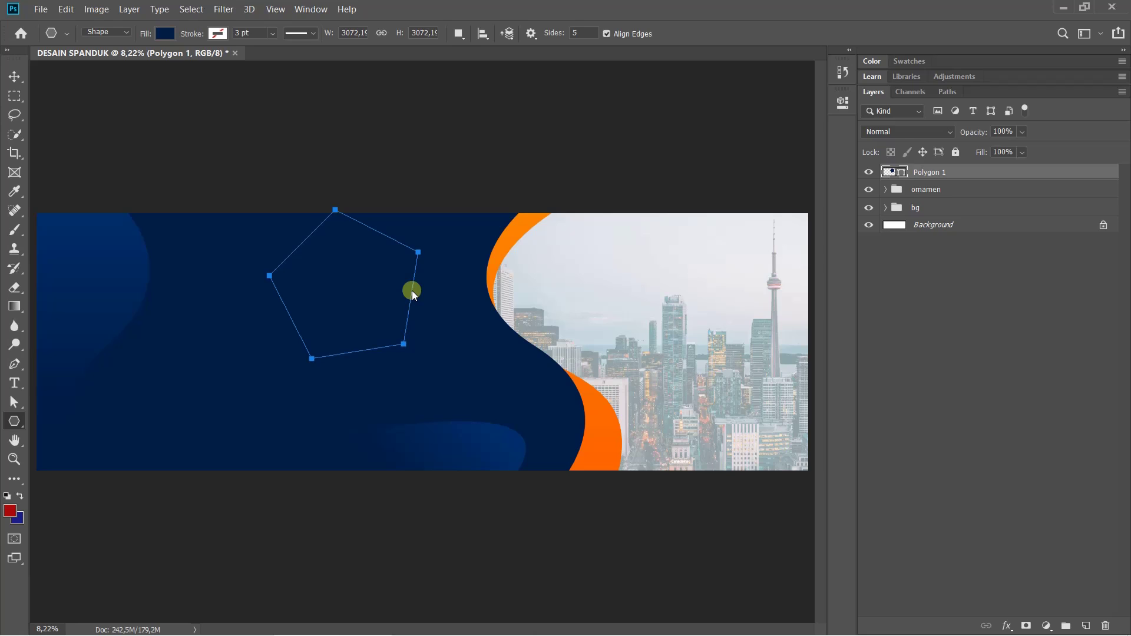
key(ctrl+z)
drag(645, 264, 685, 315)
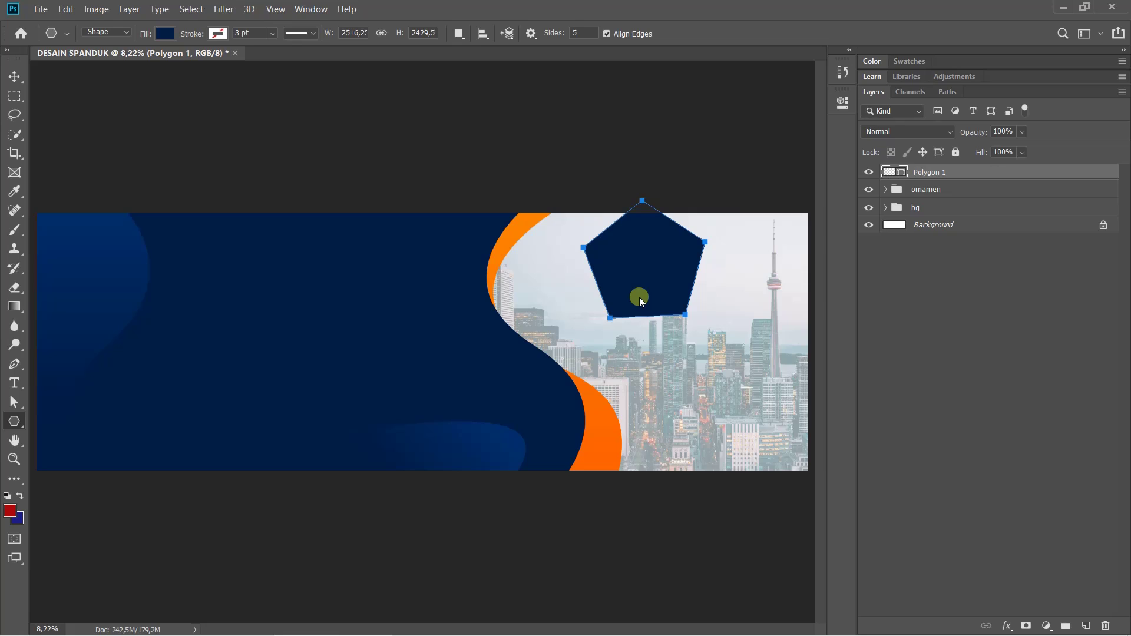
key(ctrl+z)
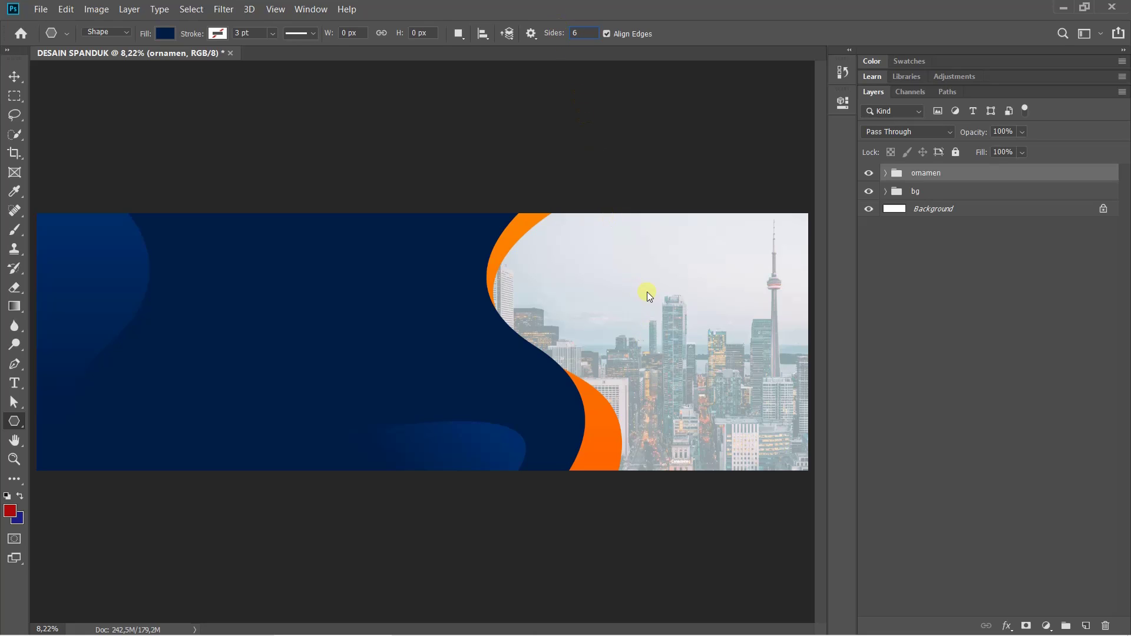
drag(647, 291, 667, 351)
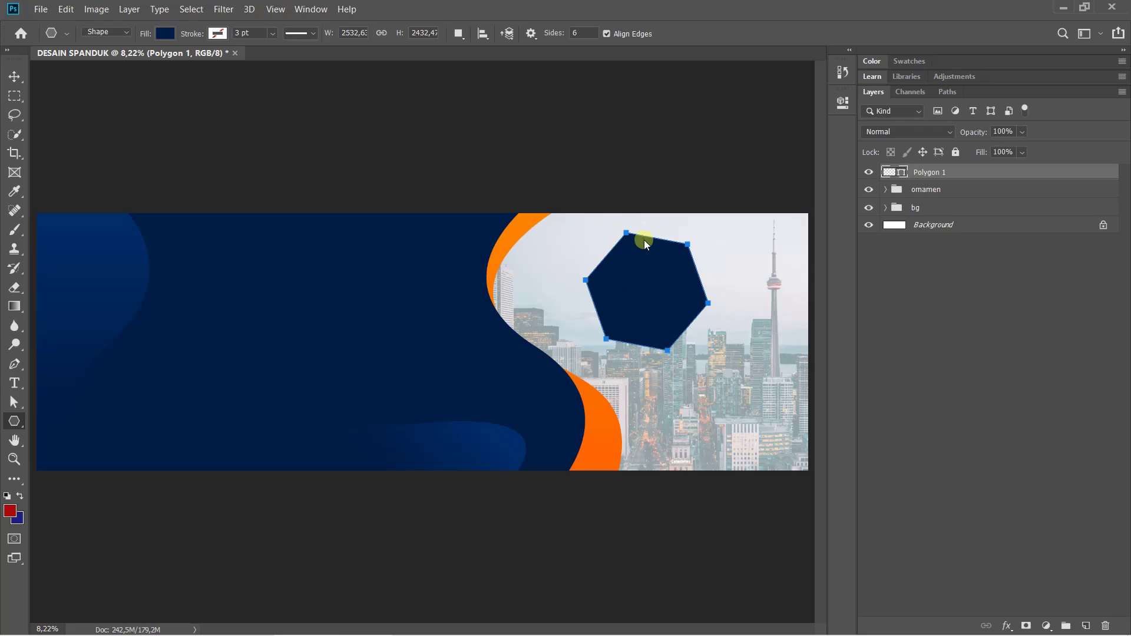
key(ctrl+z)
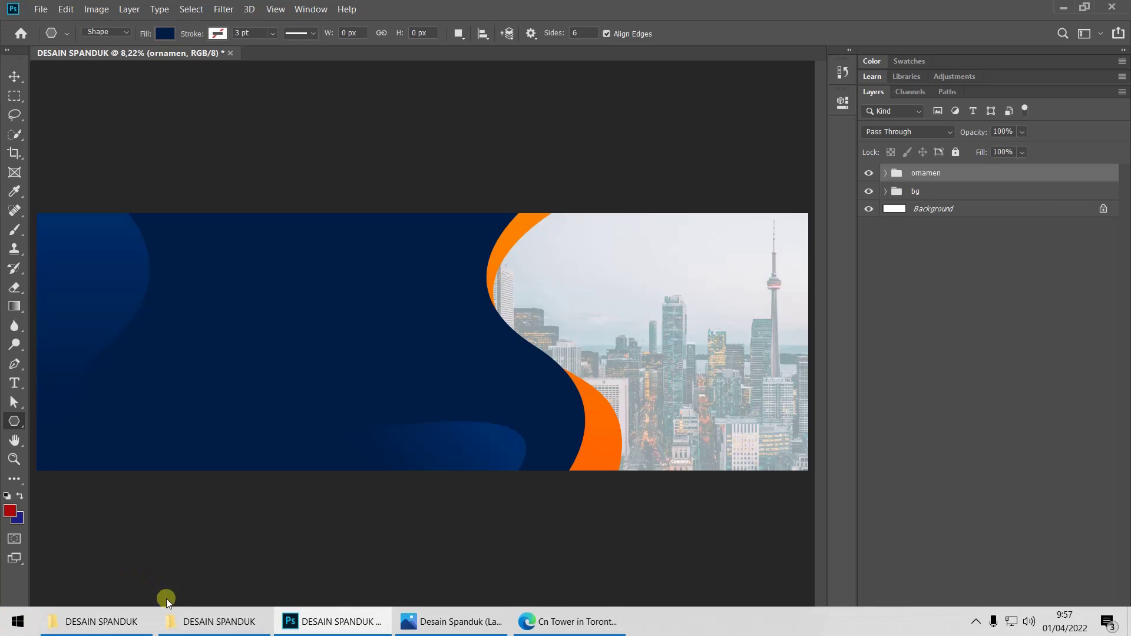
click(453, 624)
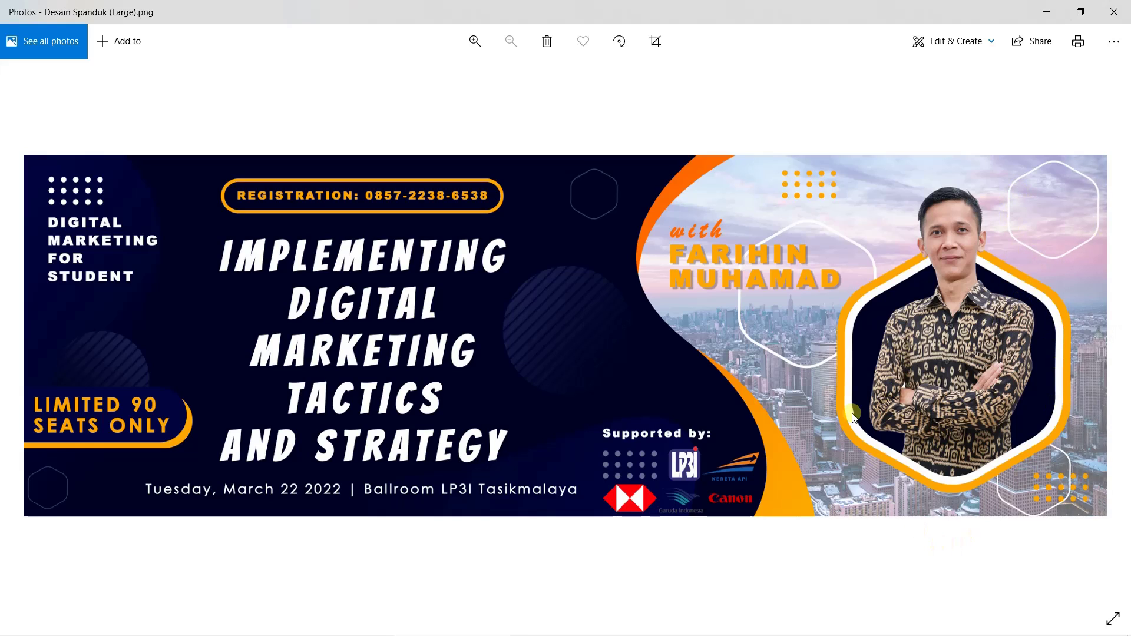
mouse_move(2, 632)
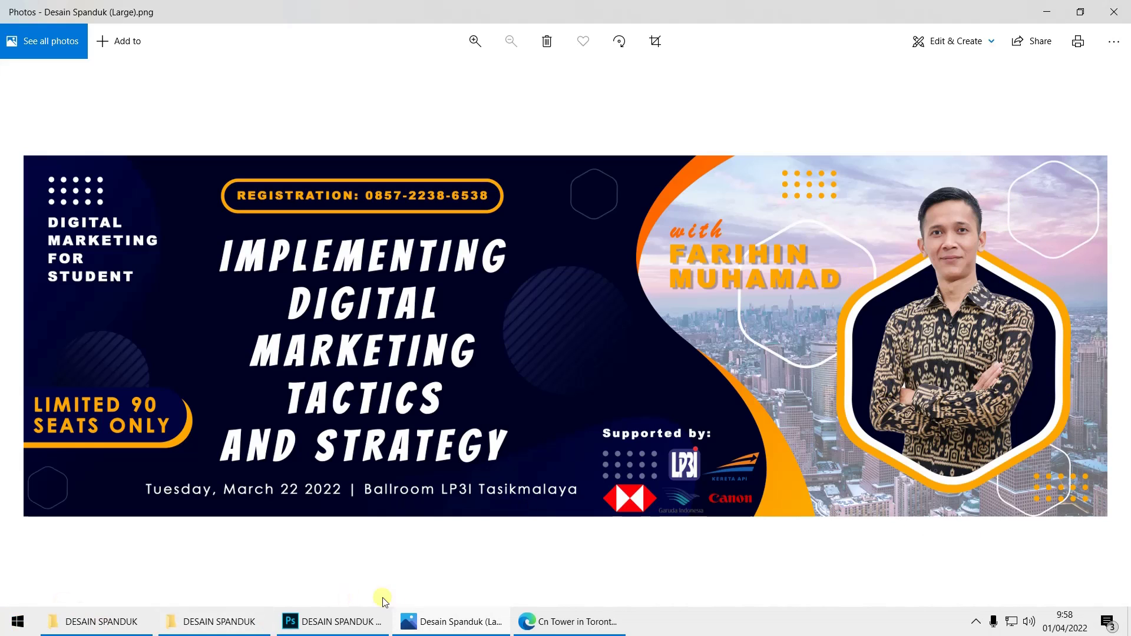
Enable Smooth Corners, Star and Smooth Indents at 1%, then draw a navy hexagon over the skyline
click(330, 630)
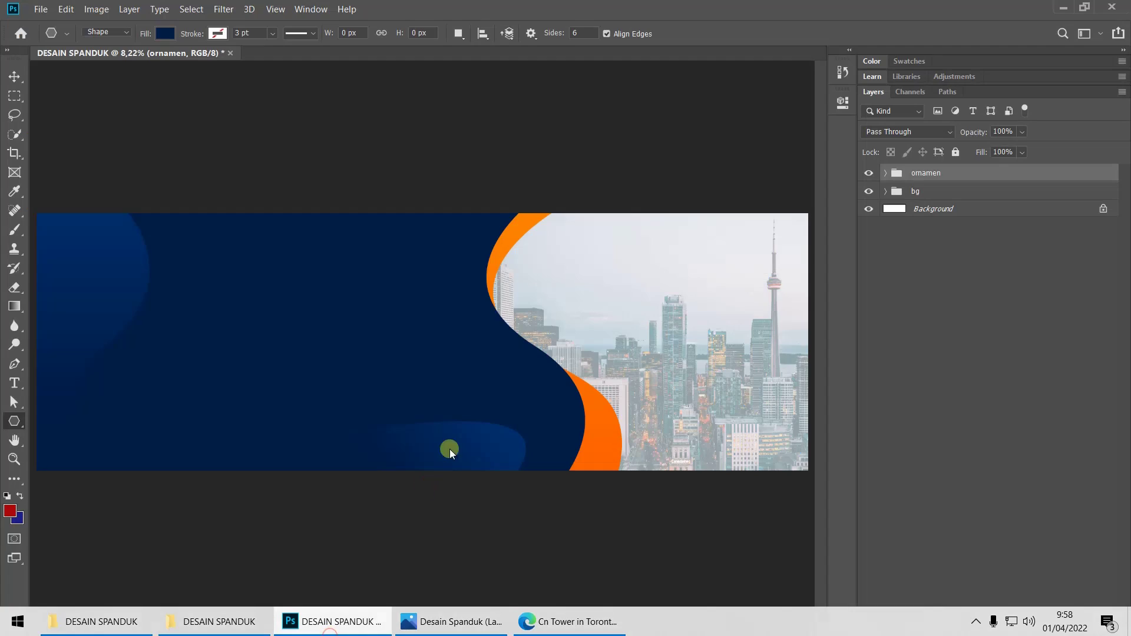
click(532, 33)
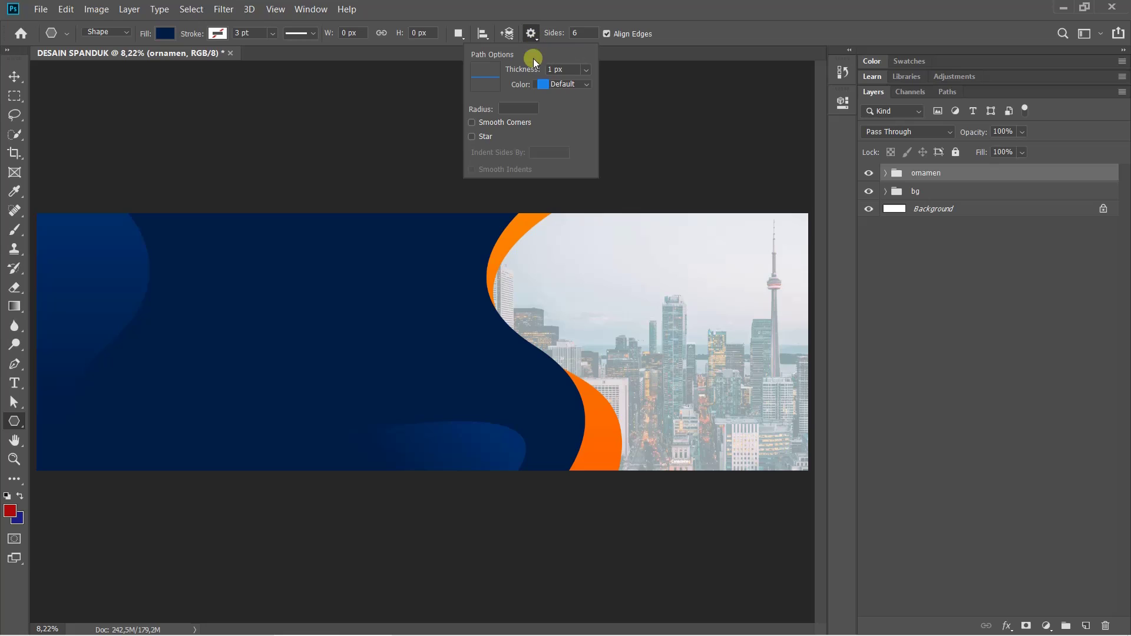
click(472, 136)
click(482, 136)
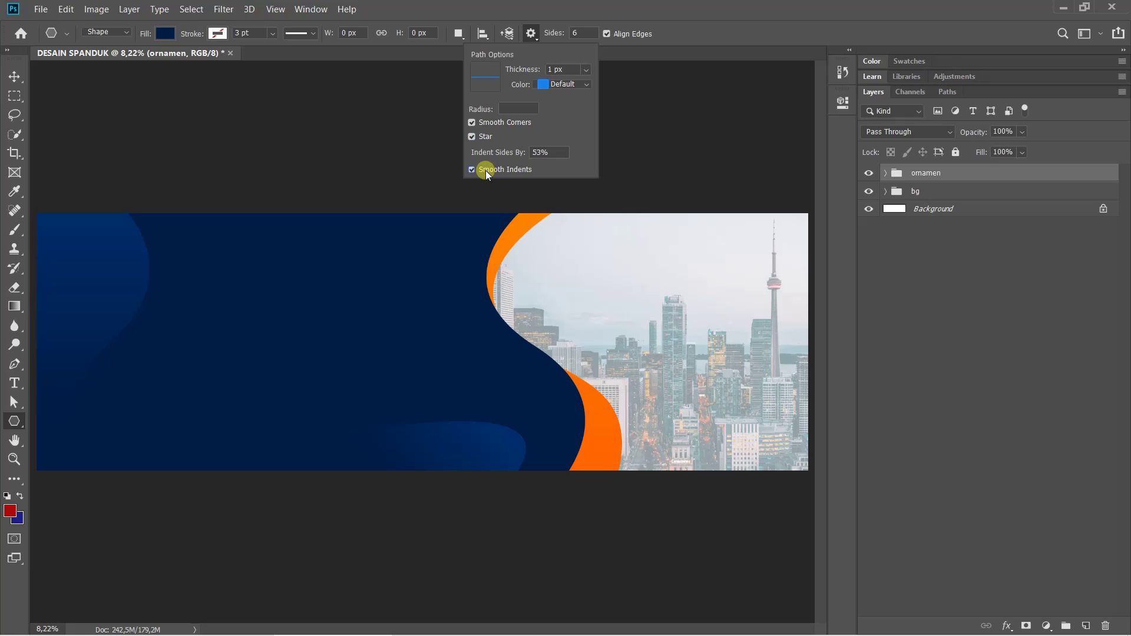
click(543, 152)
text(1)
click(666, 34)
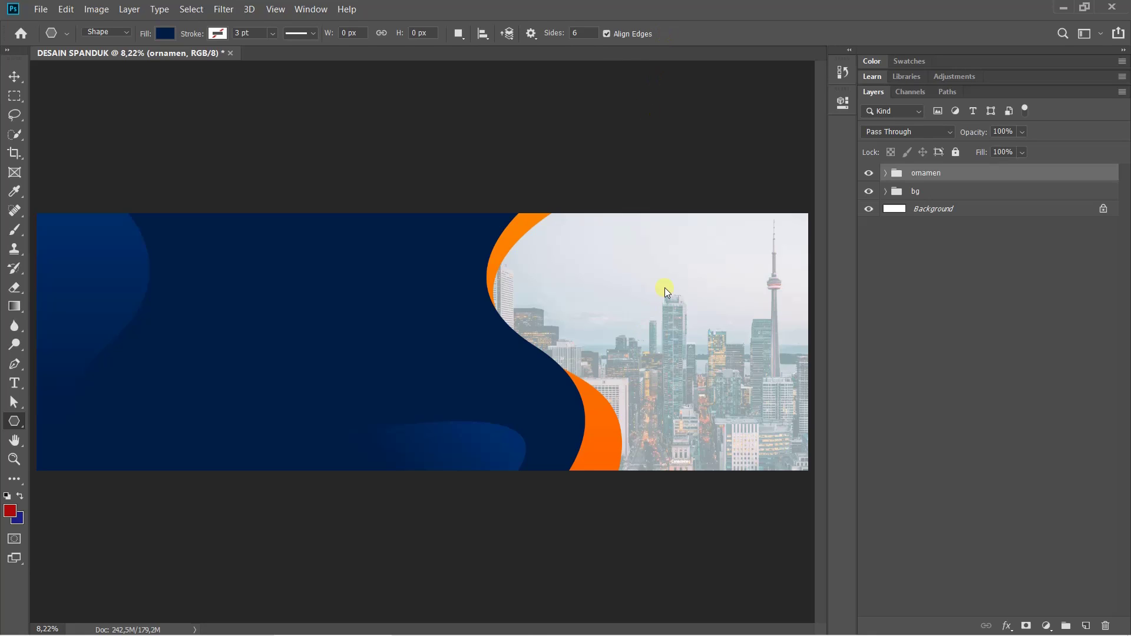
drag(653, 278, 685, 187)
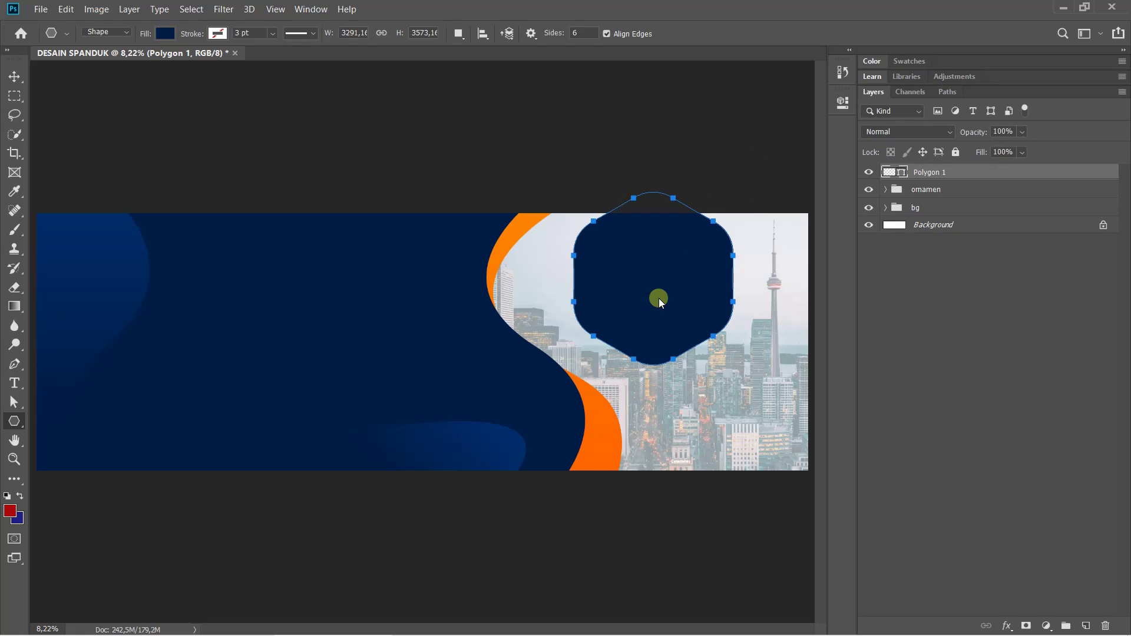
Free Transform the hexagon, shrinking it to about 94% and moving it over the skyline
key(ctrl+t)
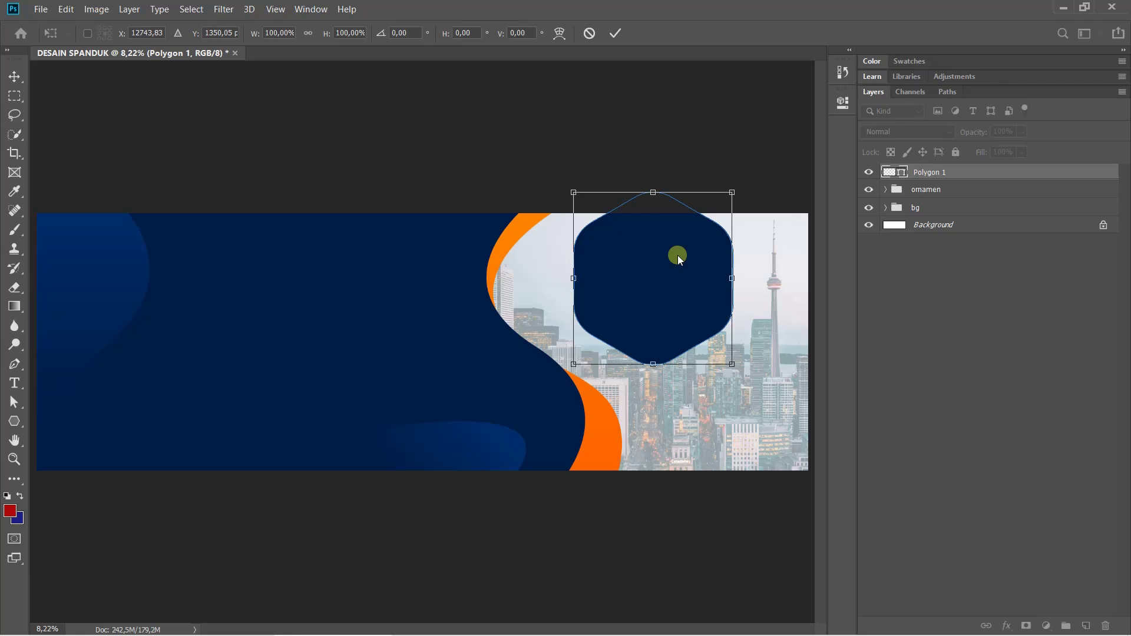
drag(678, 256, 730, 323)
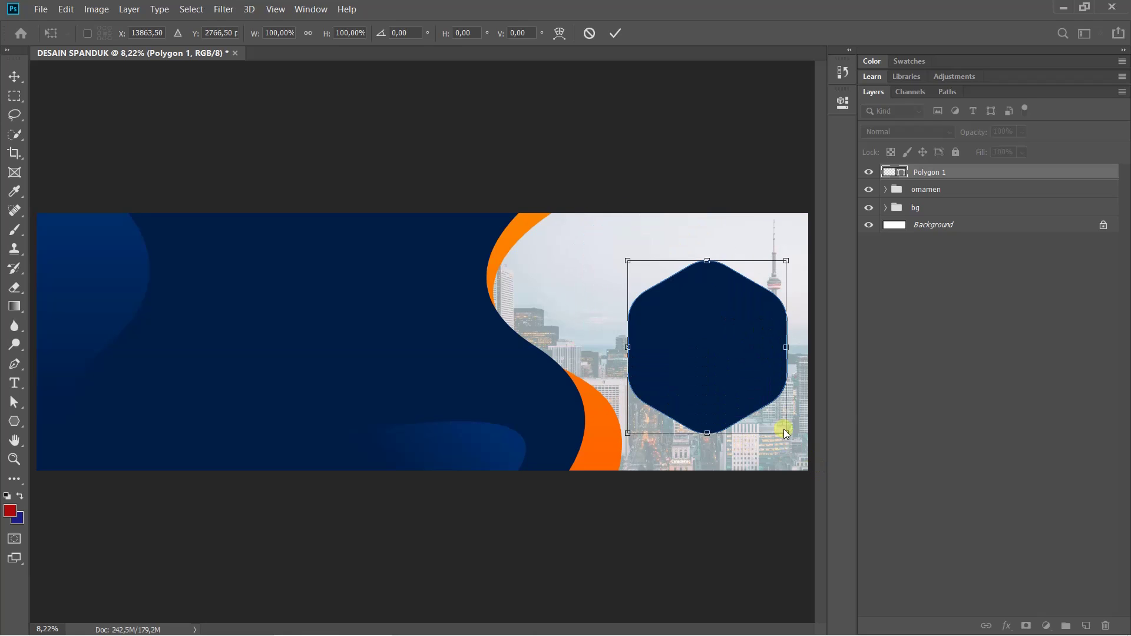
drag(785, 433, 773, 421)
drag(719, 348, 718, 347)
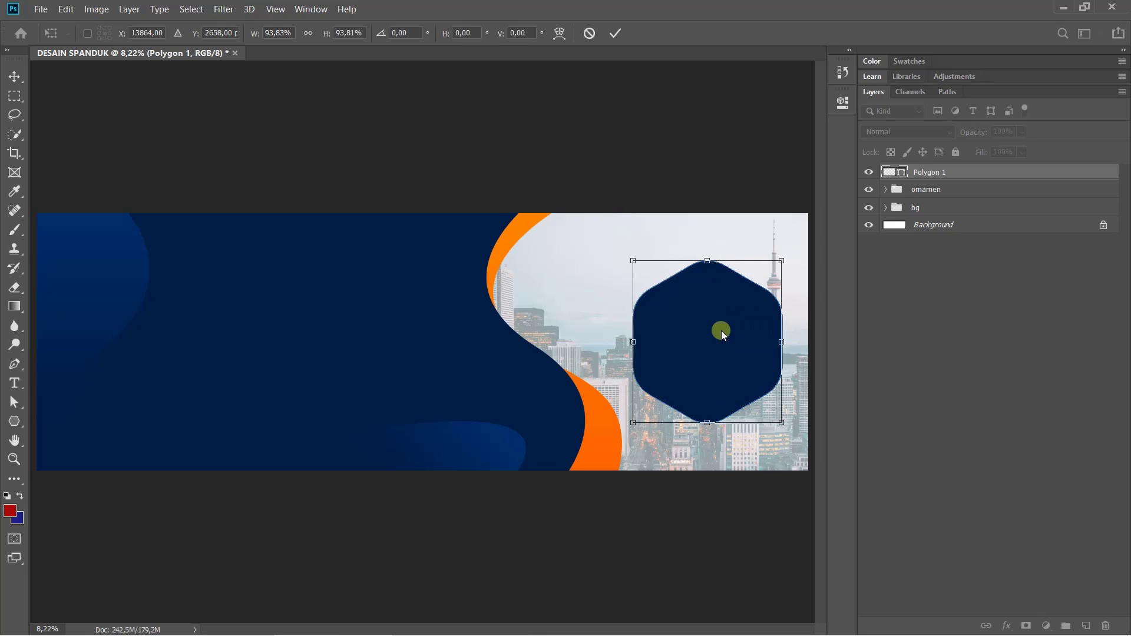
scroll(730, 345, up, 3)
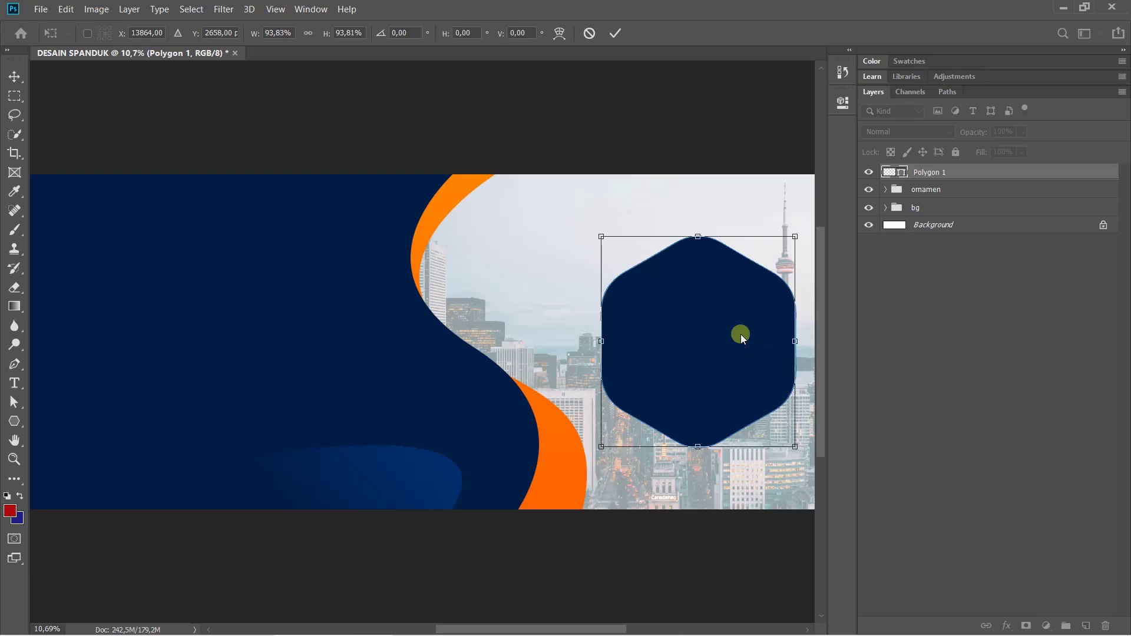
drag(691, 336, 688, 361)
Check against the reference banner, align the hexagon with the guide, and commit the transform
mouse_move(384, 633)
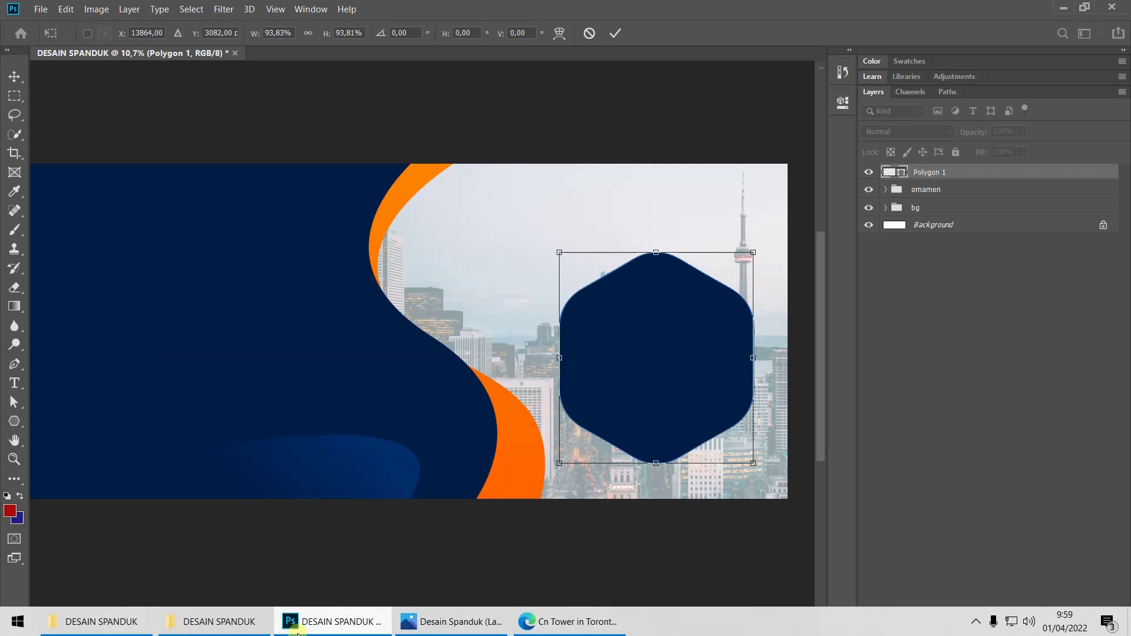
click(443, 622)
click(430, 622)
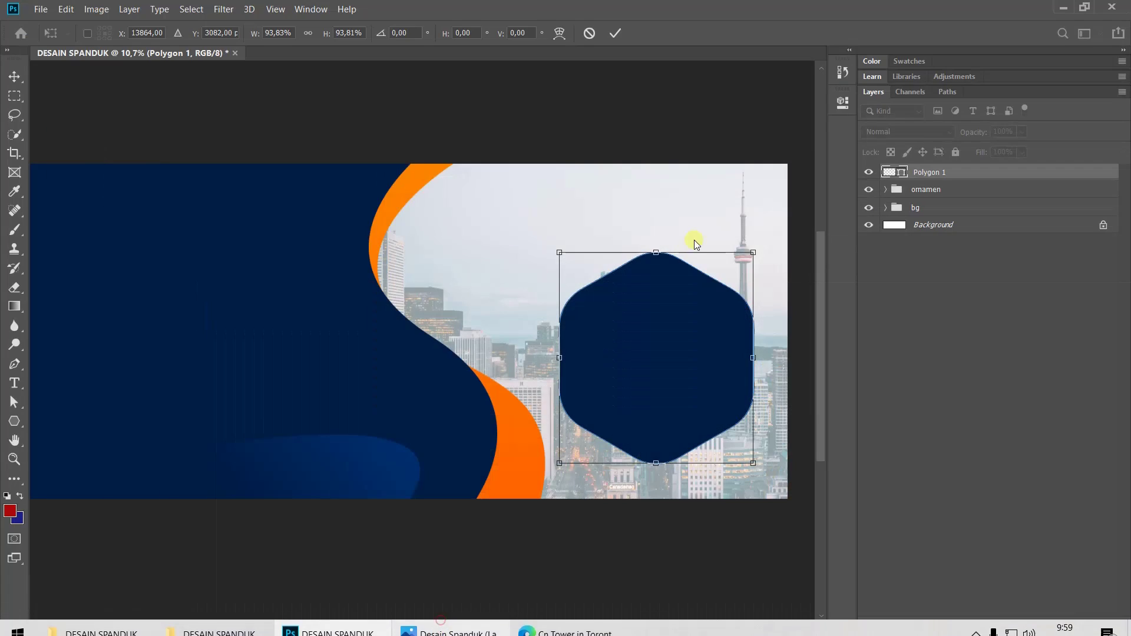
drag(686, 332, 691, 352)
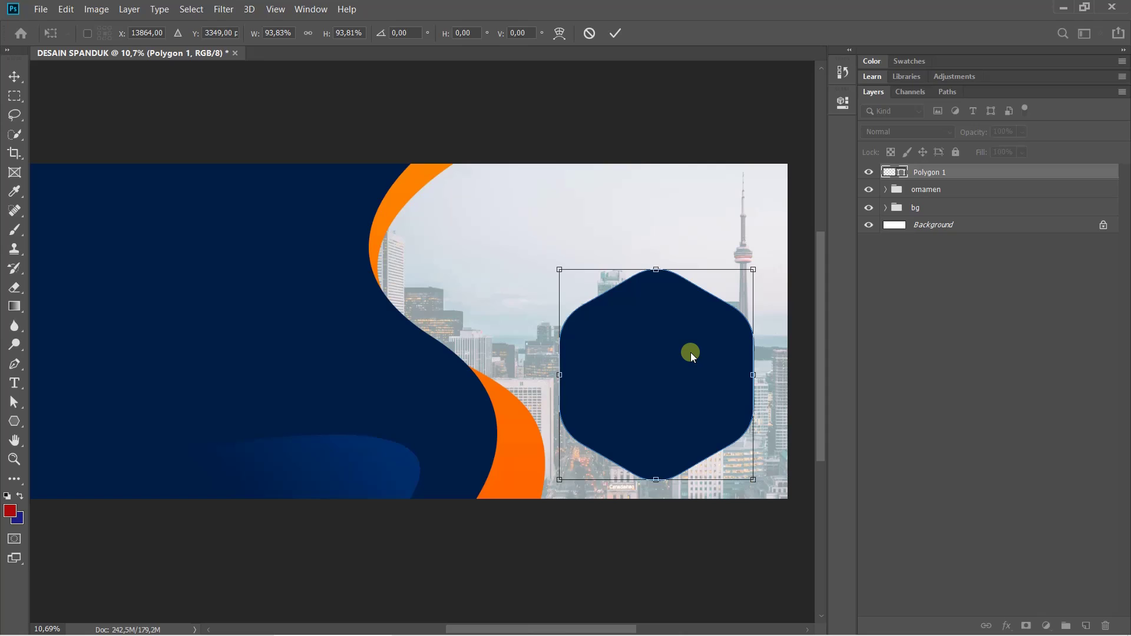
key(shift+Right)
key(shift+Right)
key(shift+Right)
key(shift+Right)
key(shift+Right)
key(shift+Right)
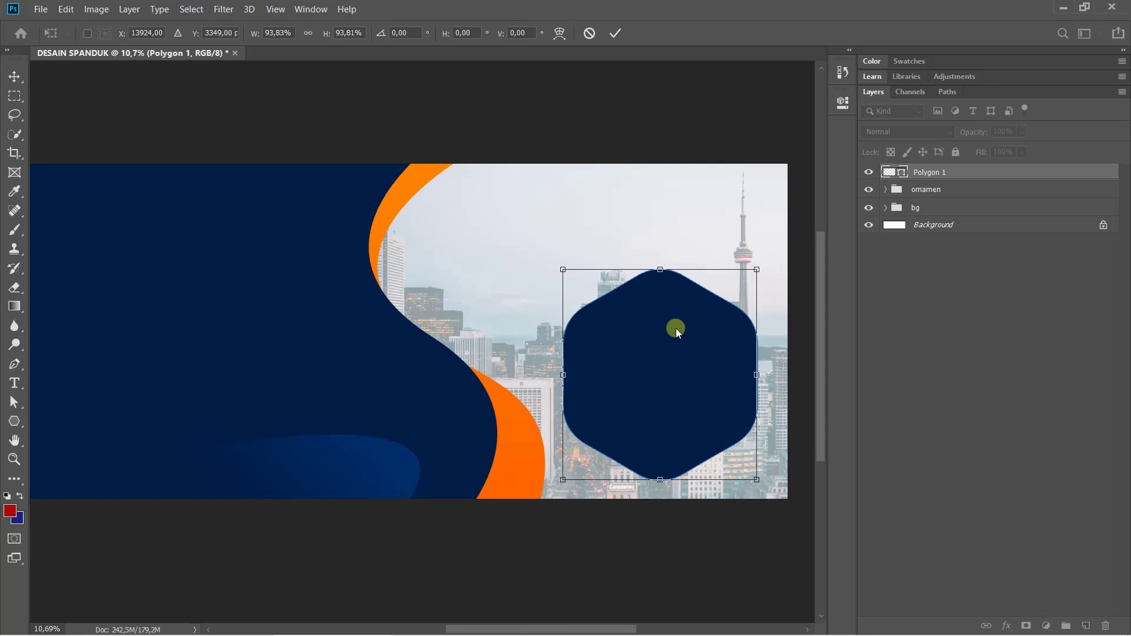
key(Return)
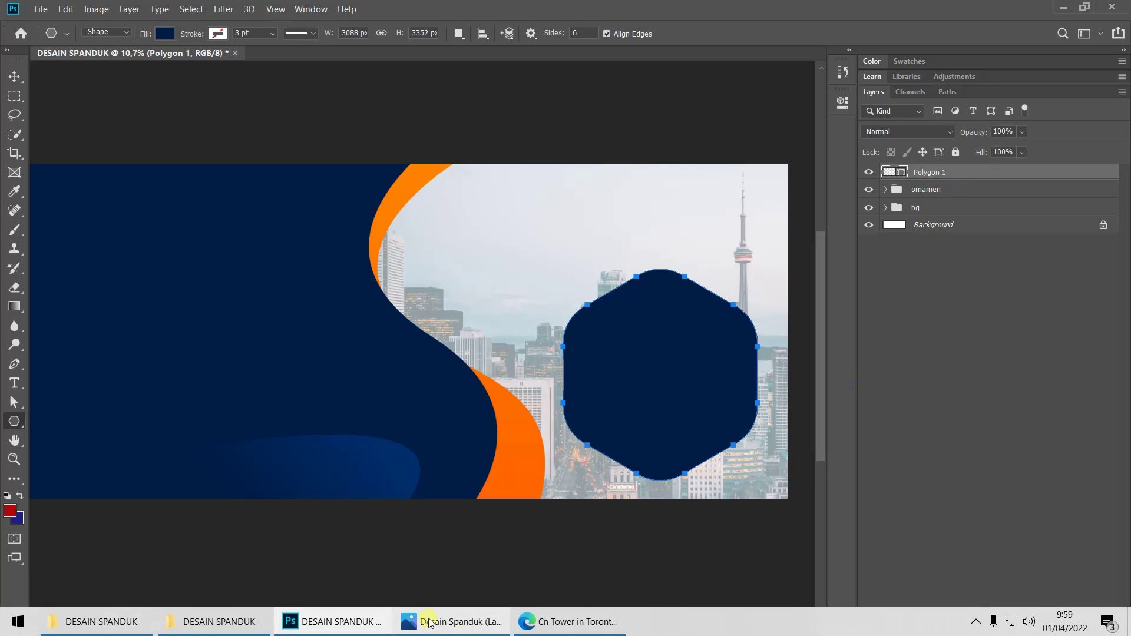
click(448, 633)
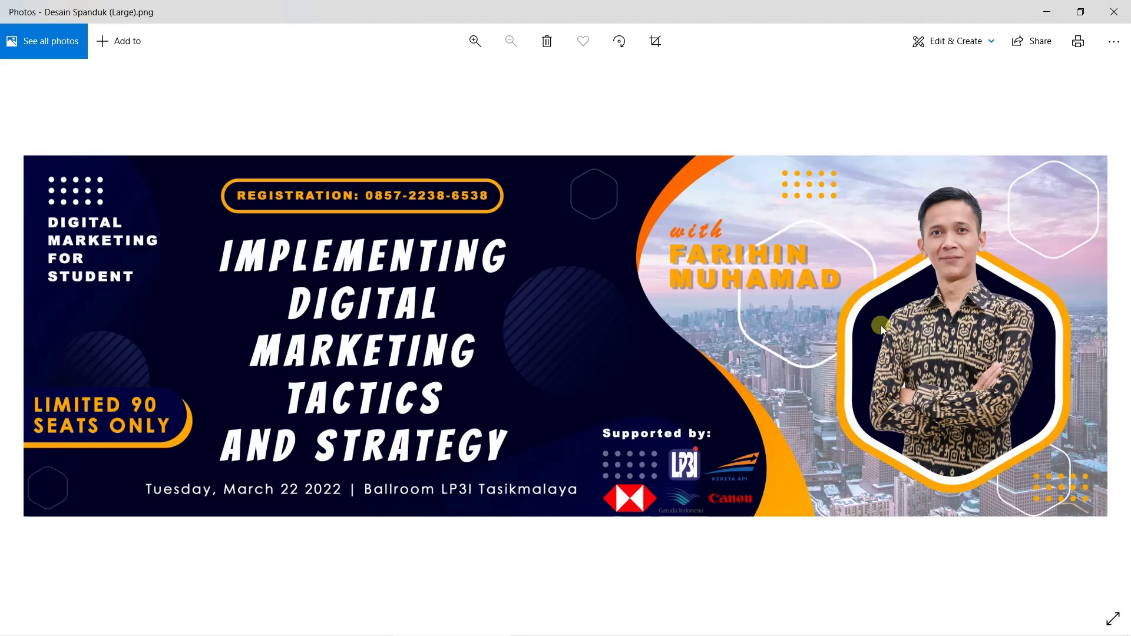
mouse_move(574, 634)
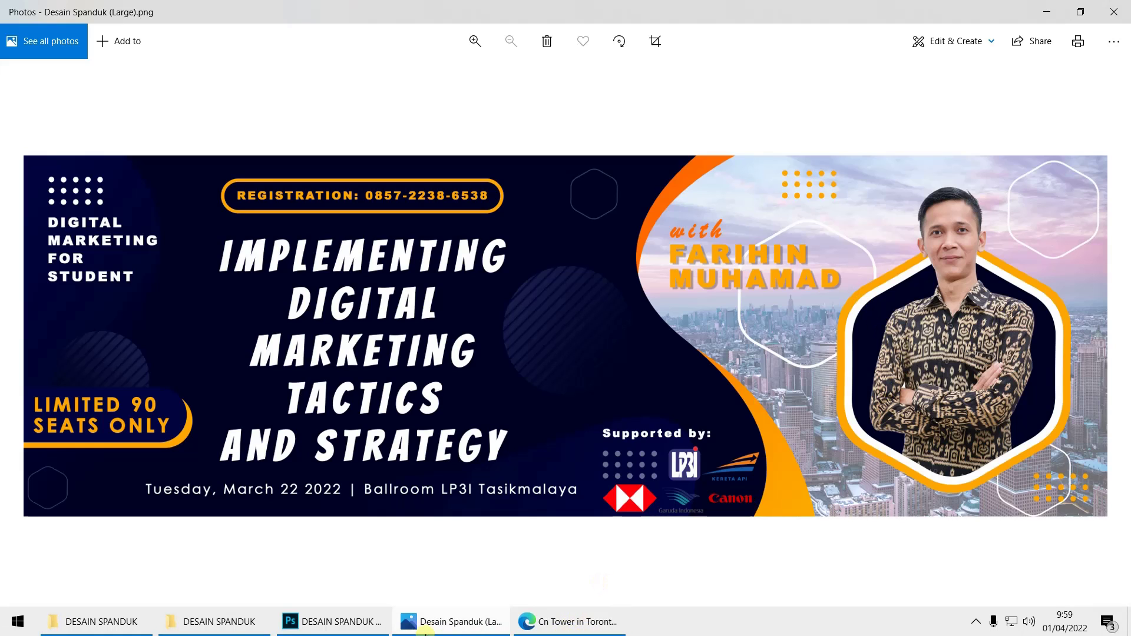
click(366, 626)
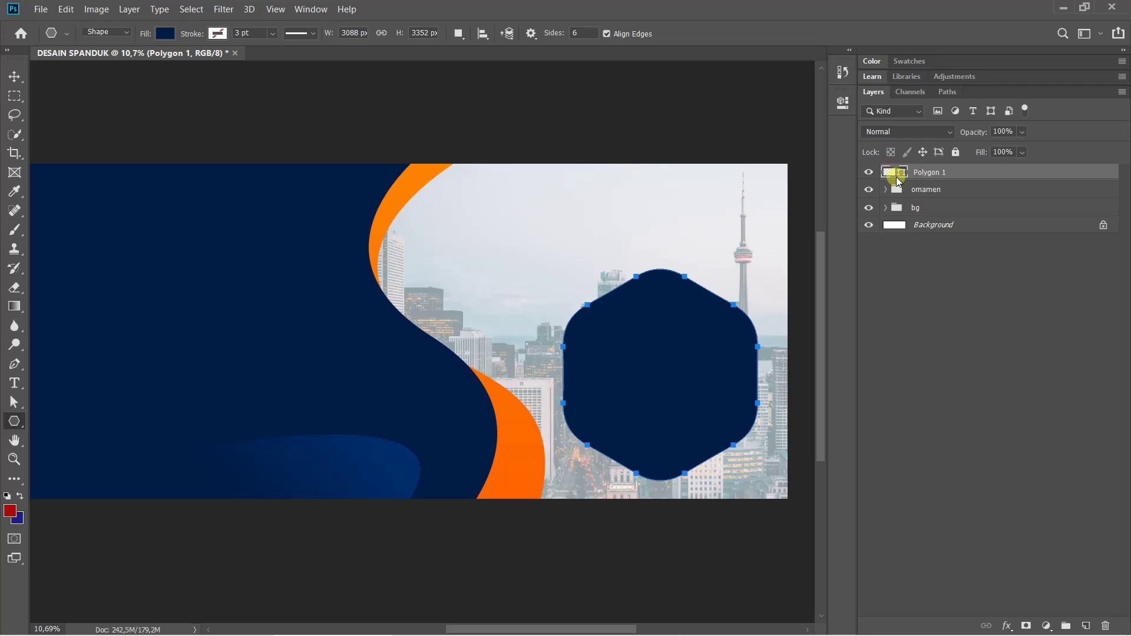
Fill the hexagon with the wave's orange sampled from the banner, then duplicate the layer
double_click(894, 173)
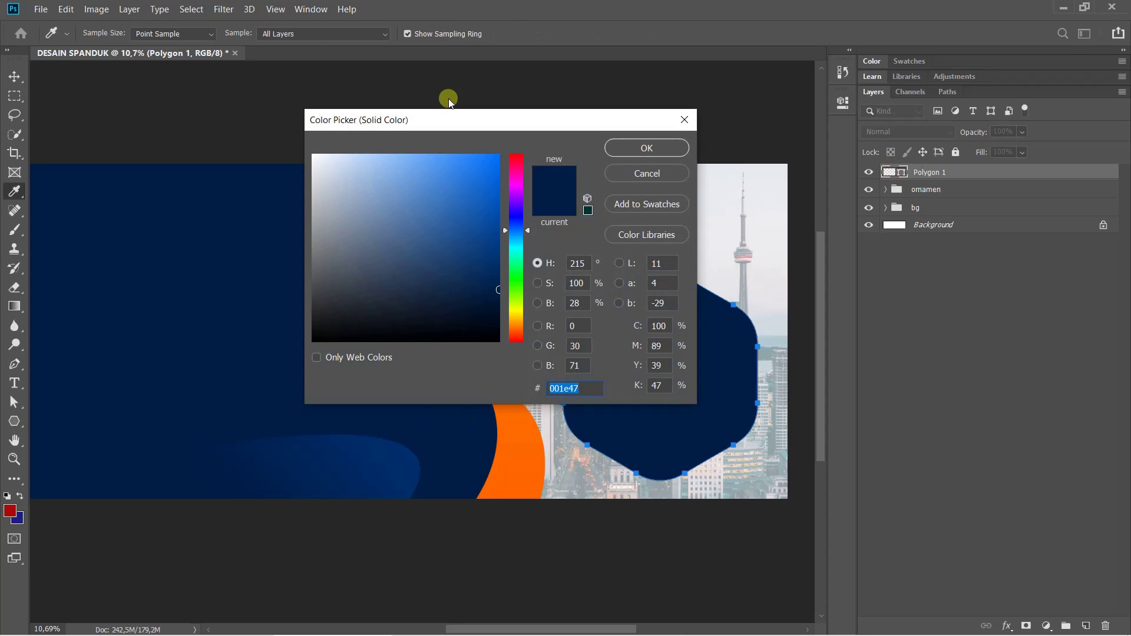
click(511, 419)
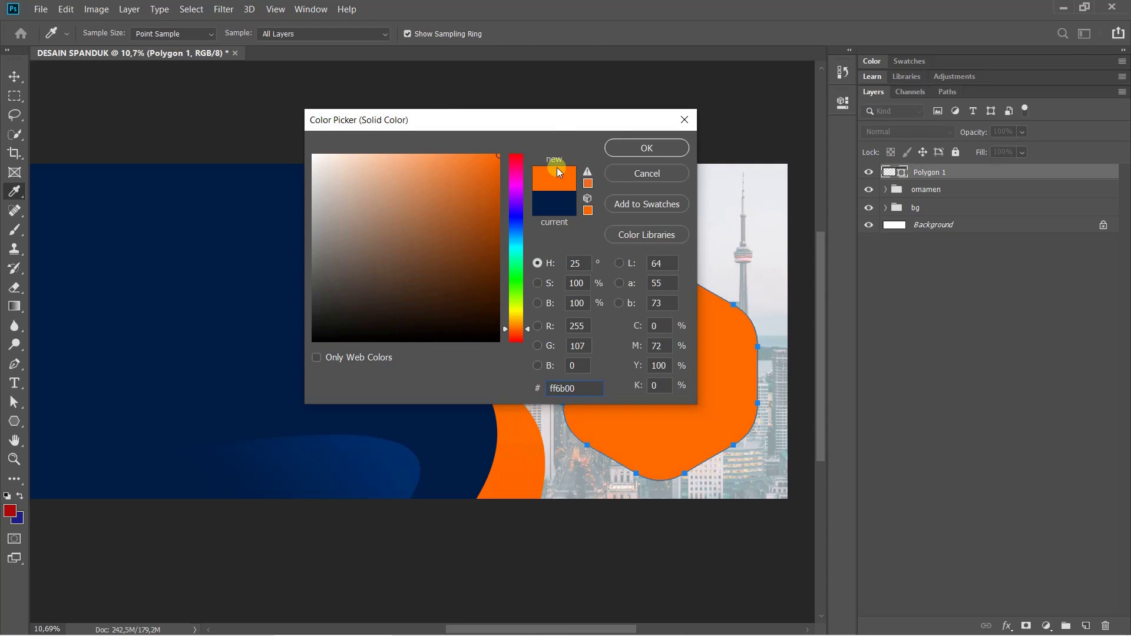
drag(556, 119, 931, 55)
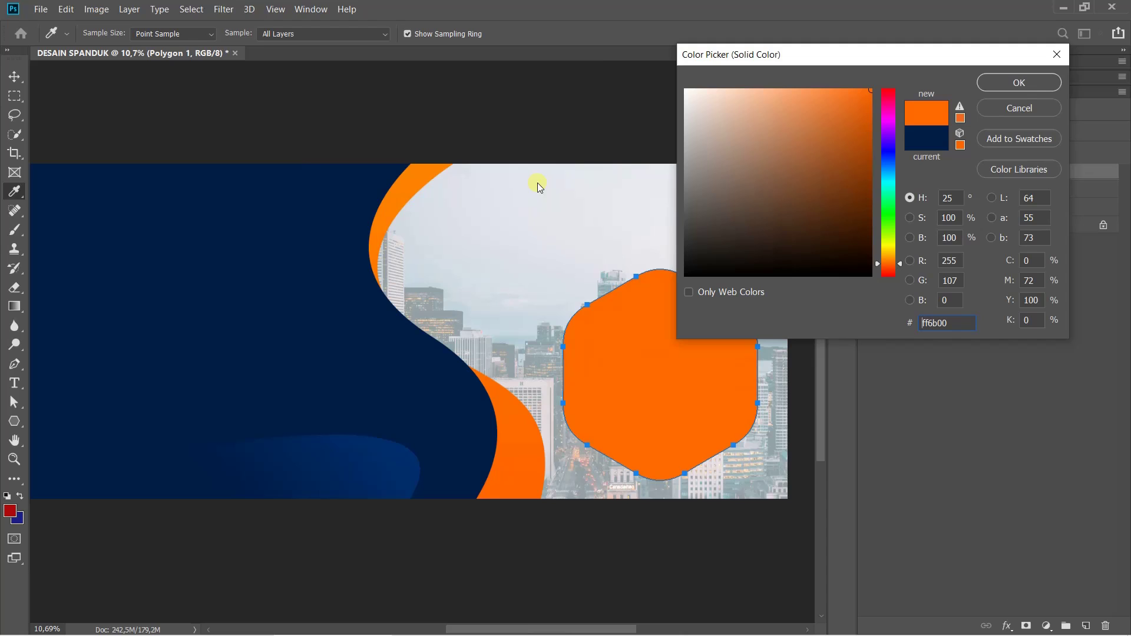
click(426, 171)
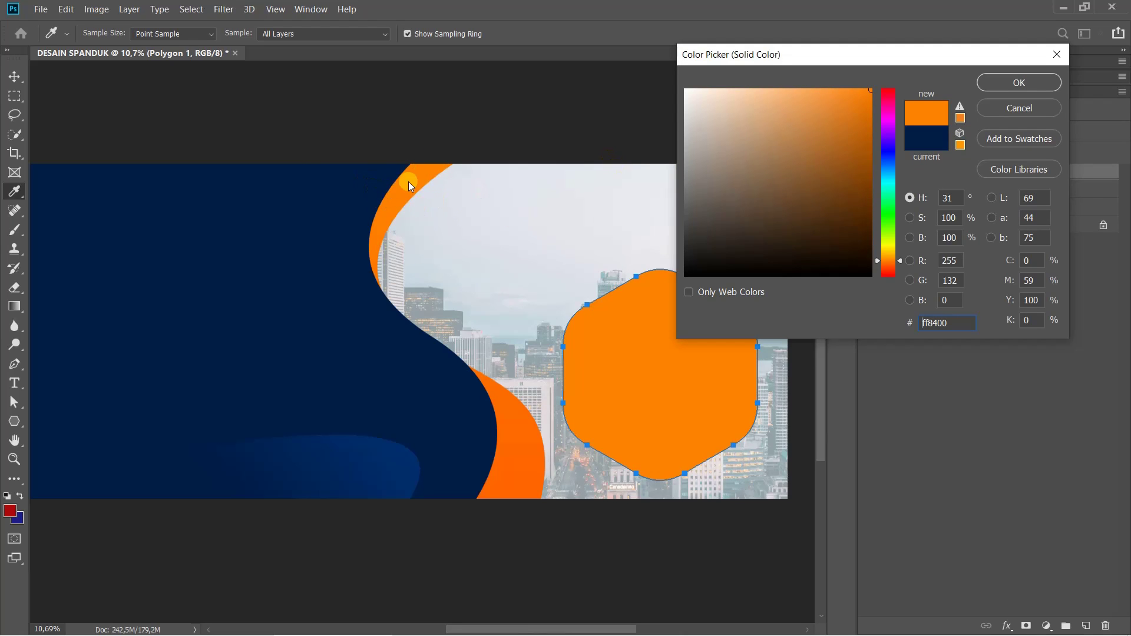
click(1020, 83)
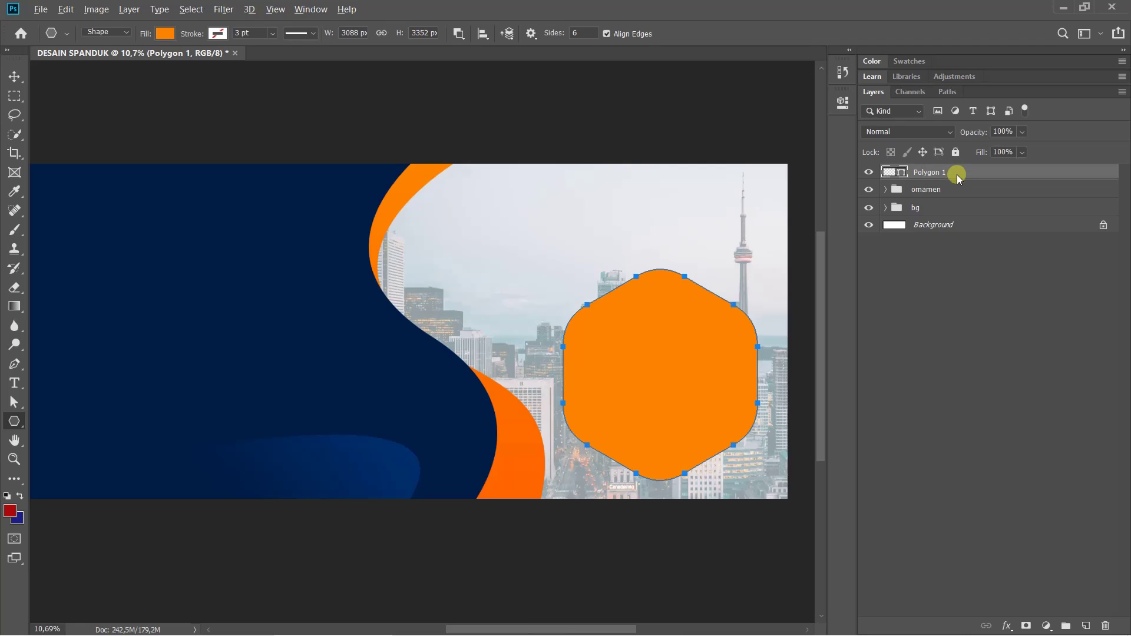
drag(957, 172, 965, 172)
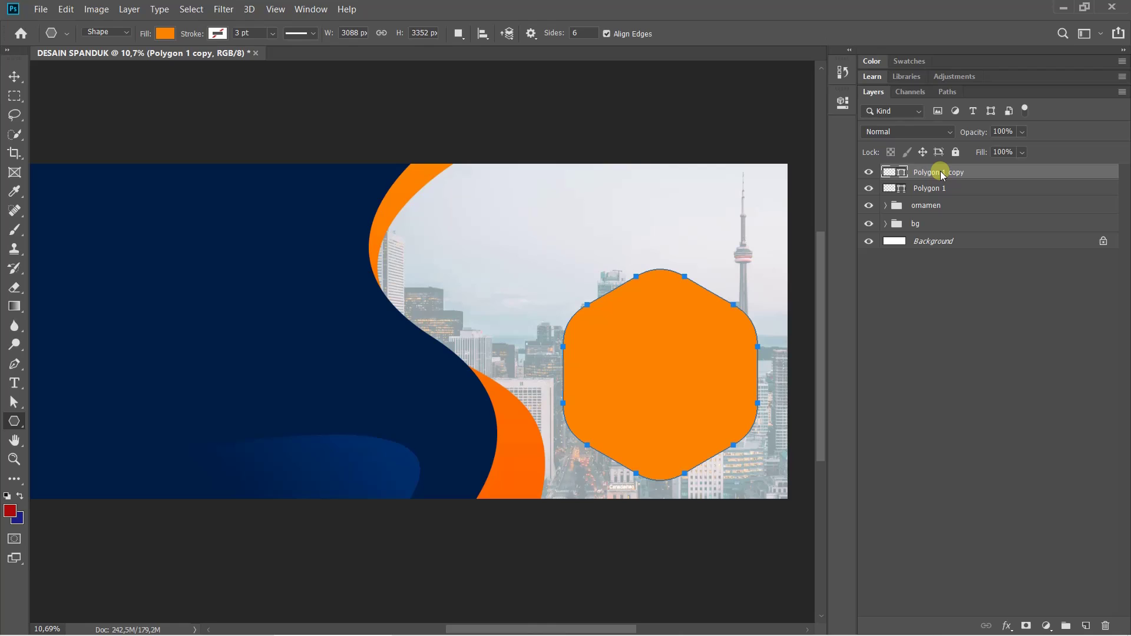
key(ctrl+t)
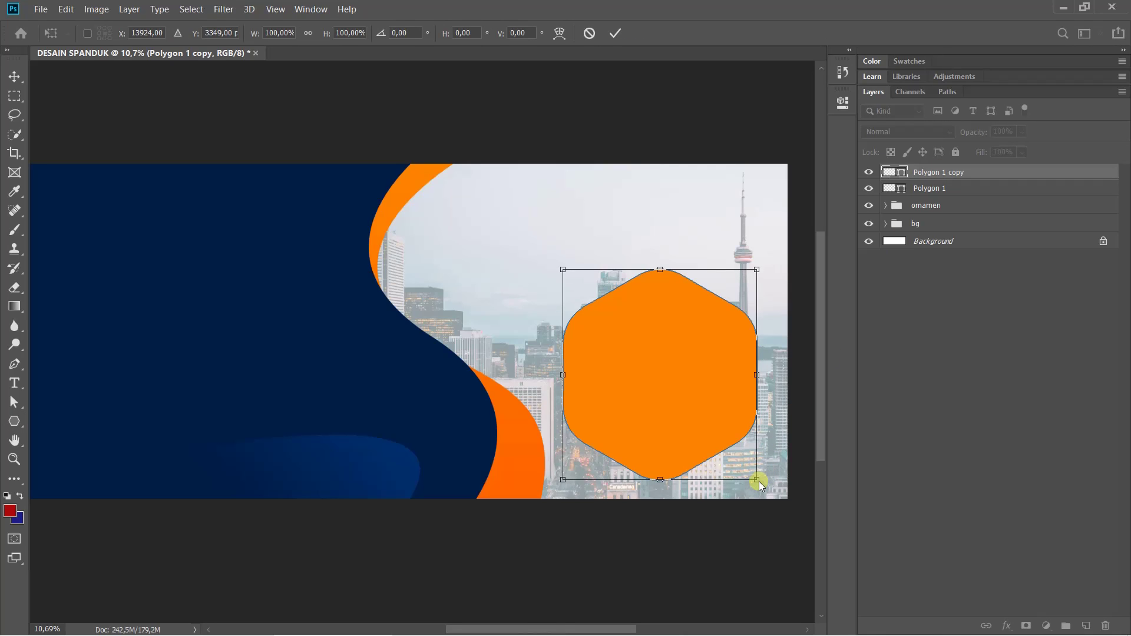
Scale Polygon 1 copy to about 96%, fill it white (ffffff), and duplicate it
drag(759, 482, 753, 480)
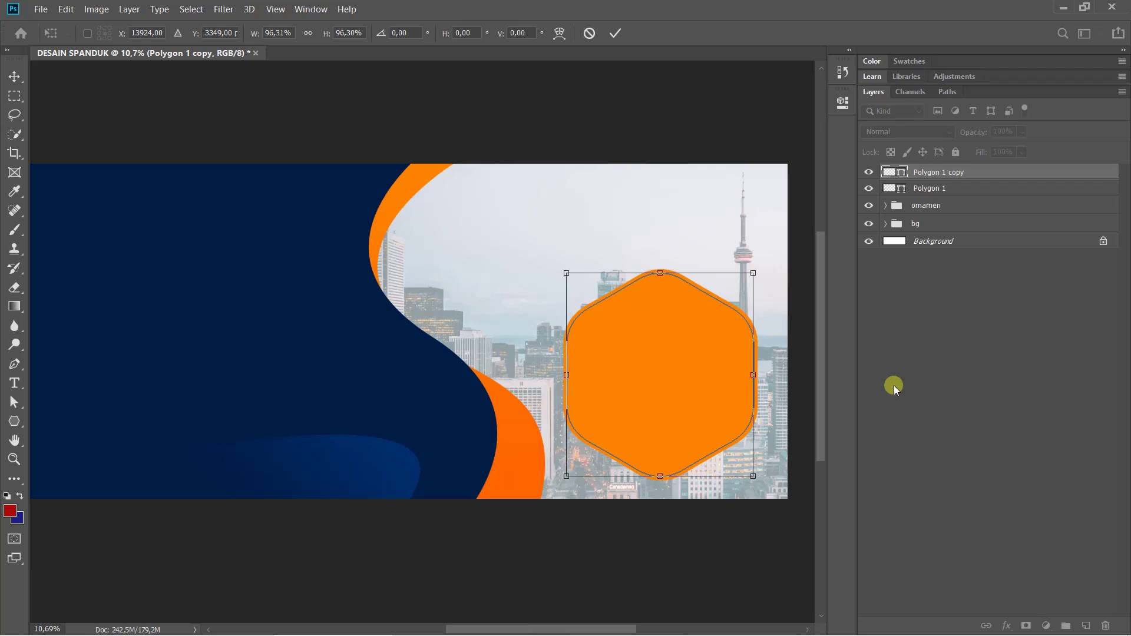
double_click(647, 370)
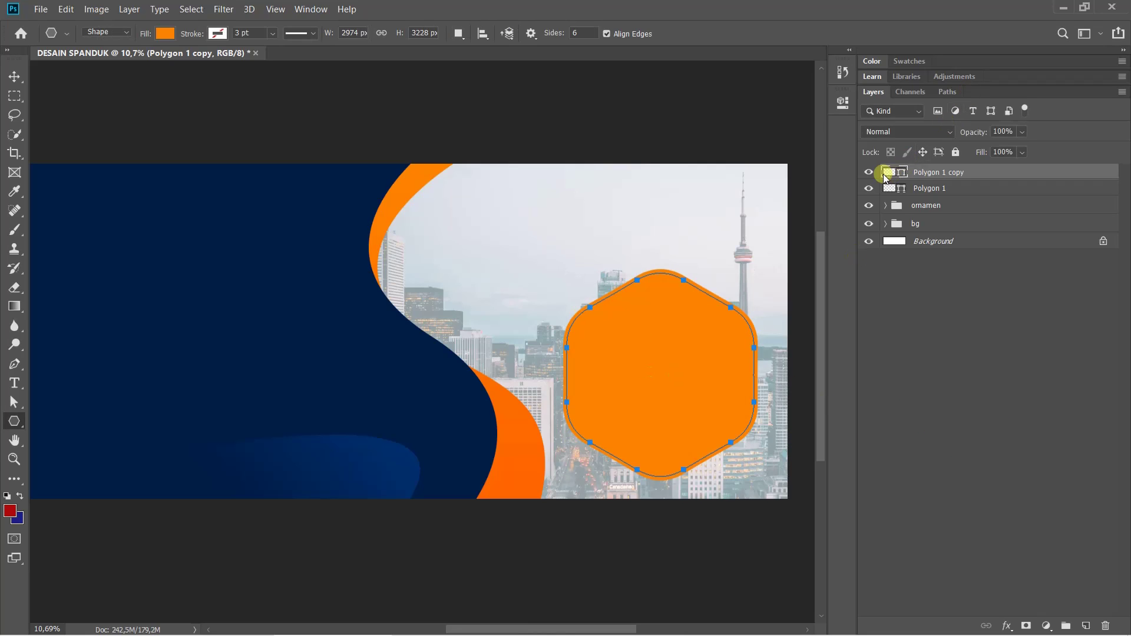
double_click(884, 176)
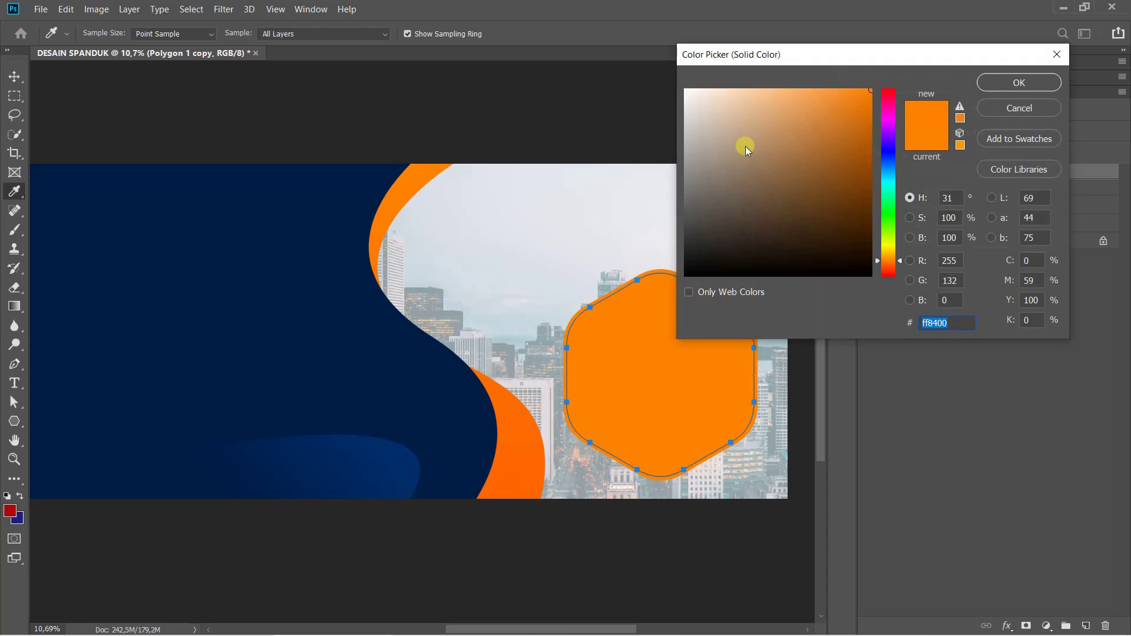
drag(745, 146, 585, 30)
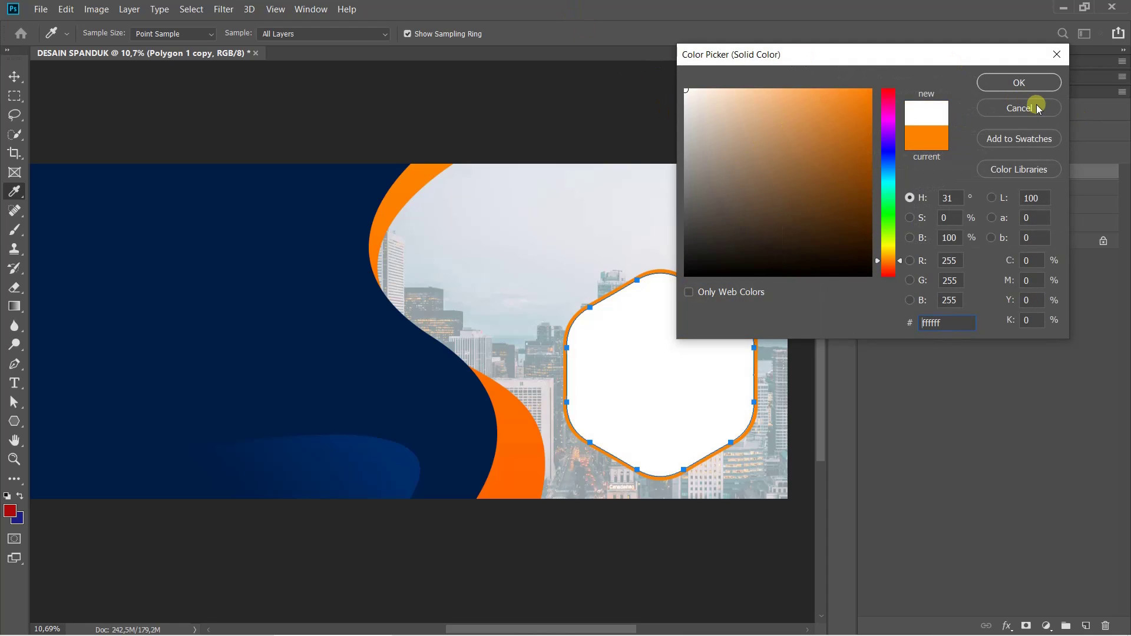
click(1033, 87)
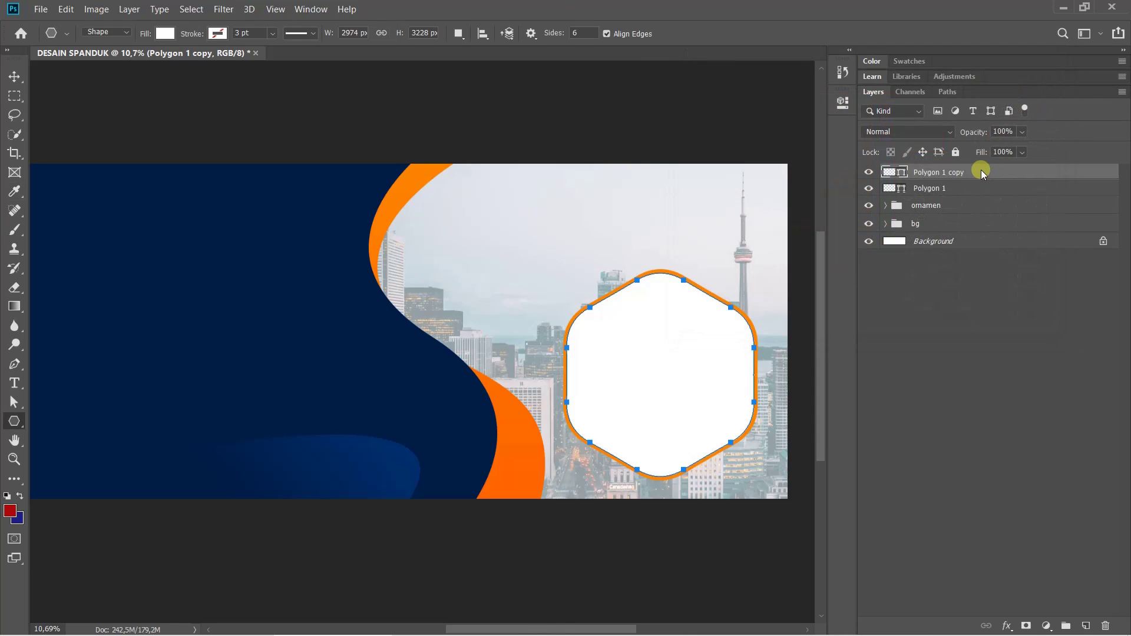
drag(981, 174, 981, 168)
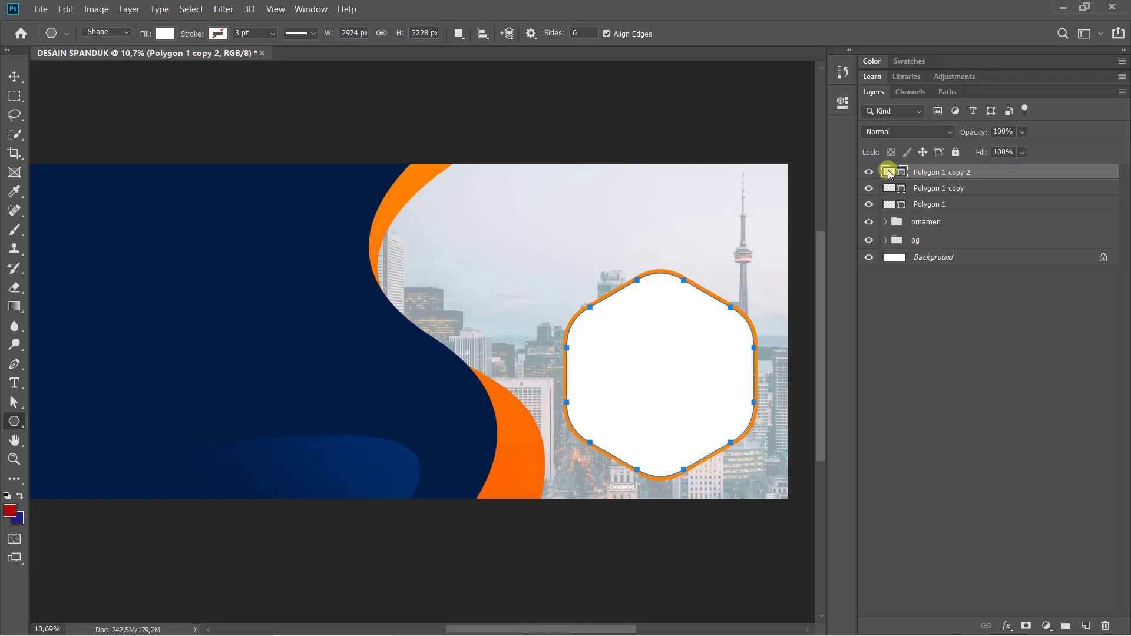
Scale Polygon 1 copy 2 to about 97% and fill it navy #001e47 sampled from the banner
key(ctrl+t)
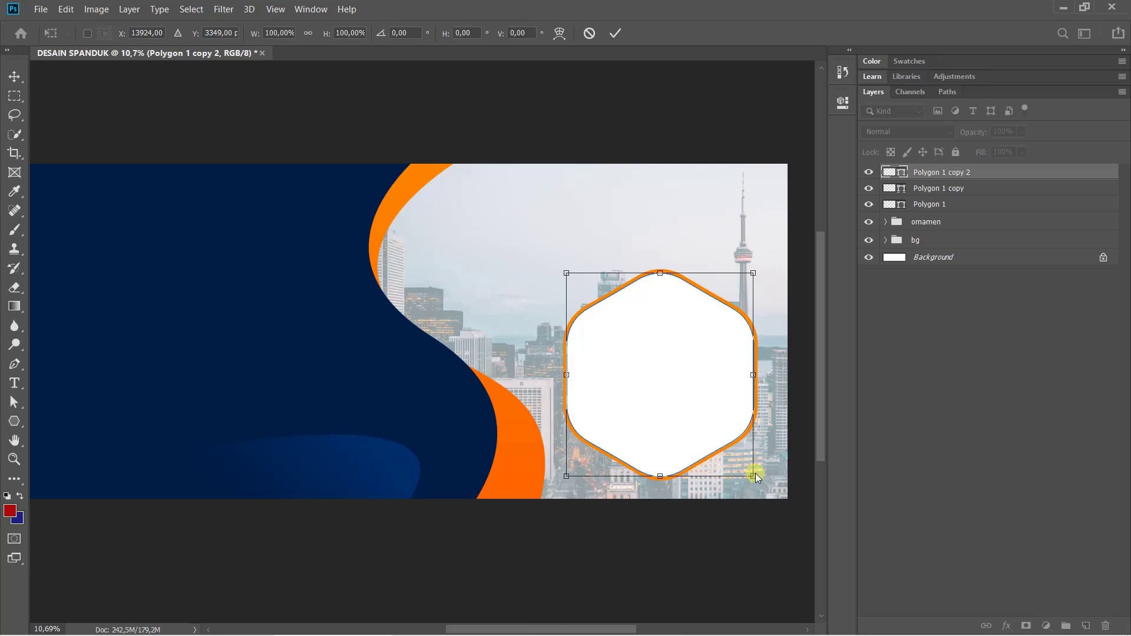
drag(758, 480, 754, 478)
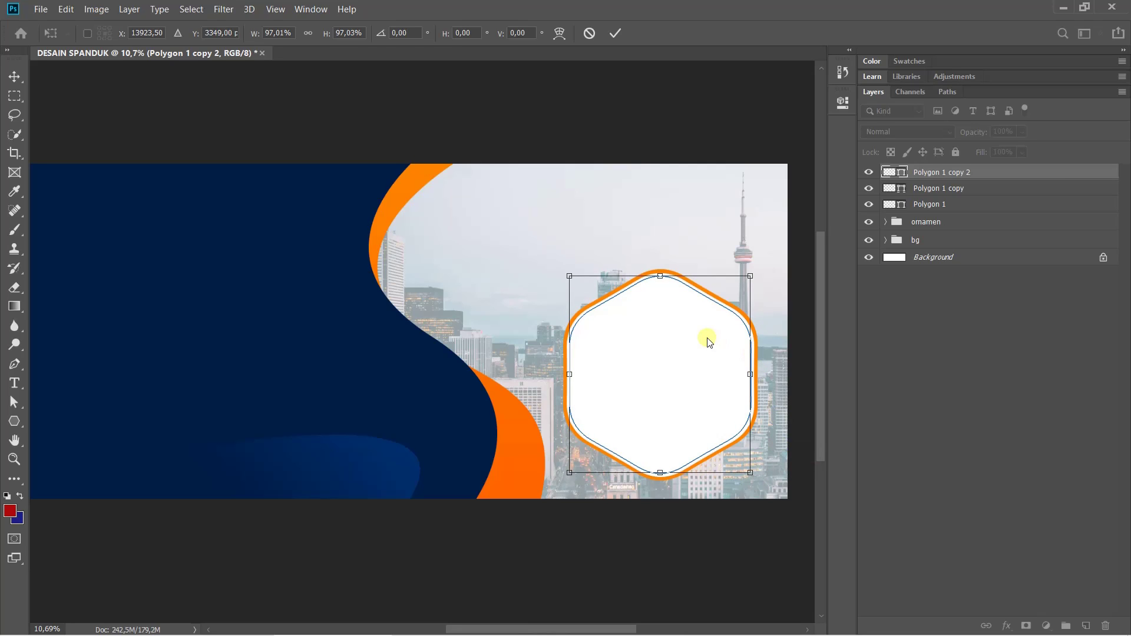
key(Return)
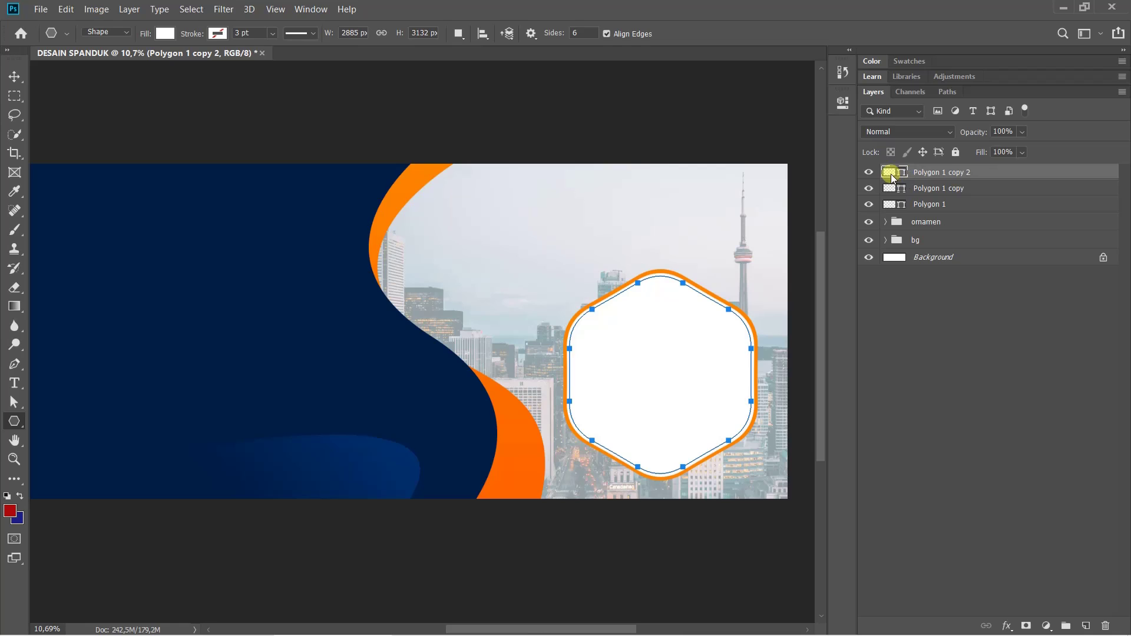
double_click(892, 176)
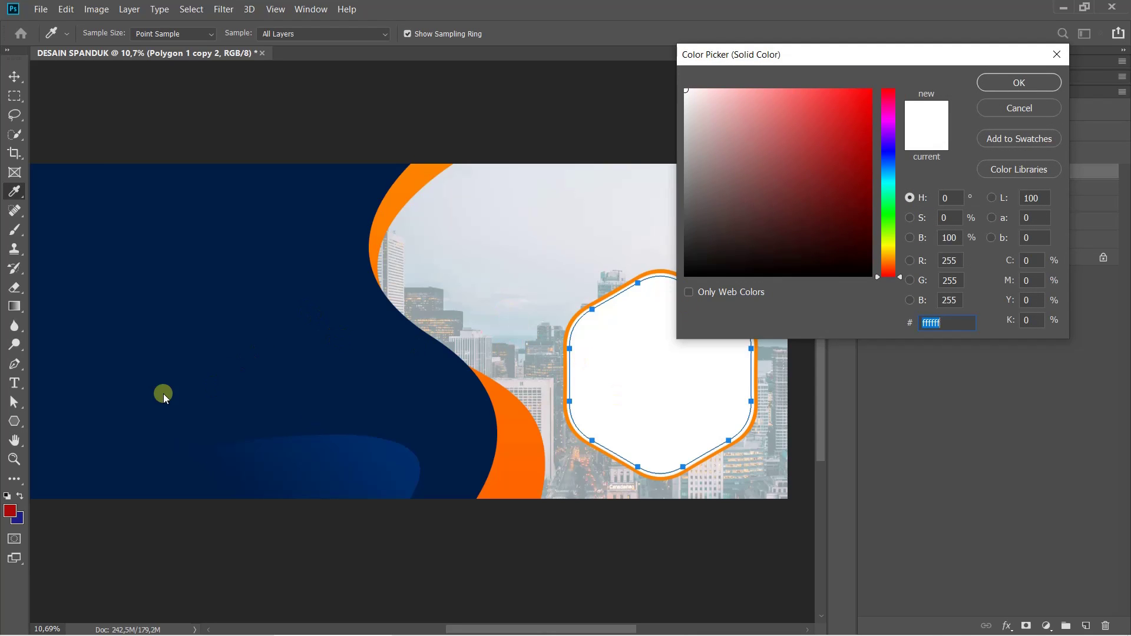
click(118, 347)
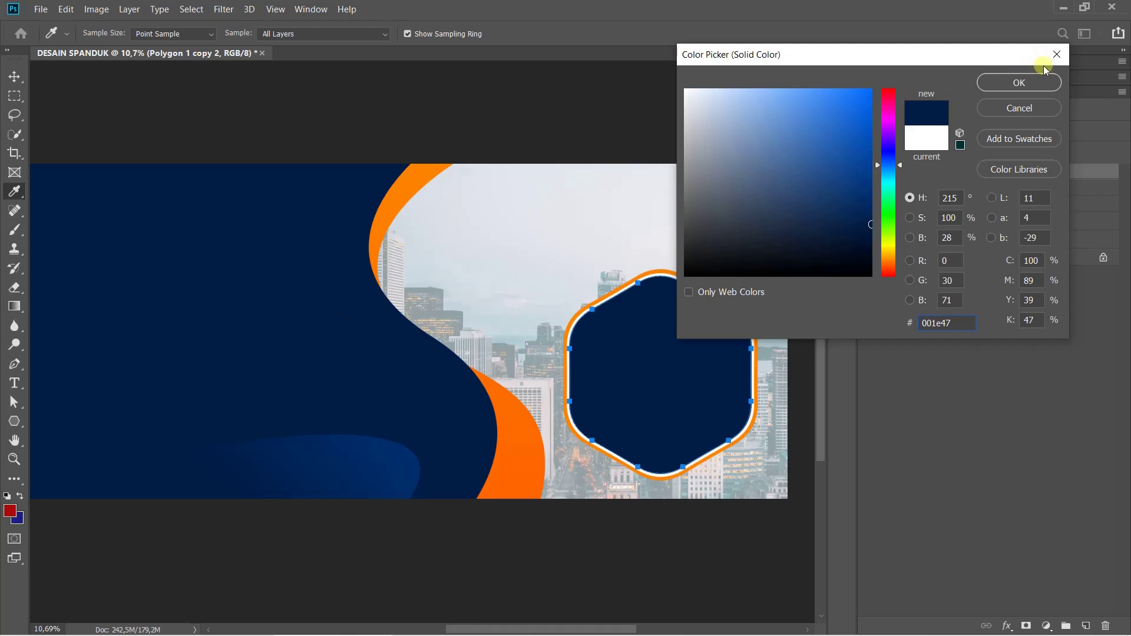
click(1005, 96)
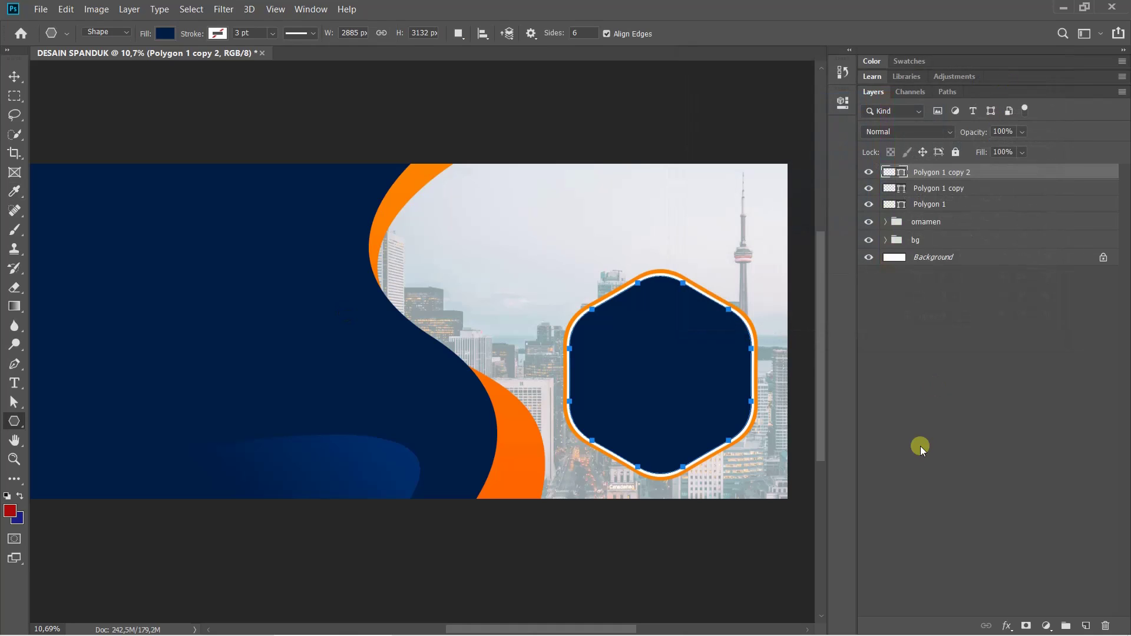
click(934, 398)
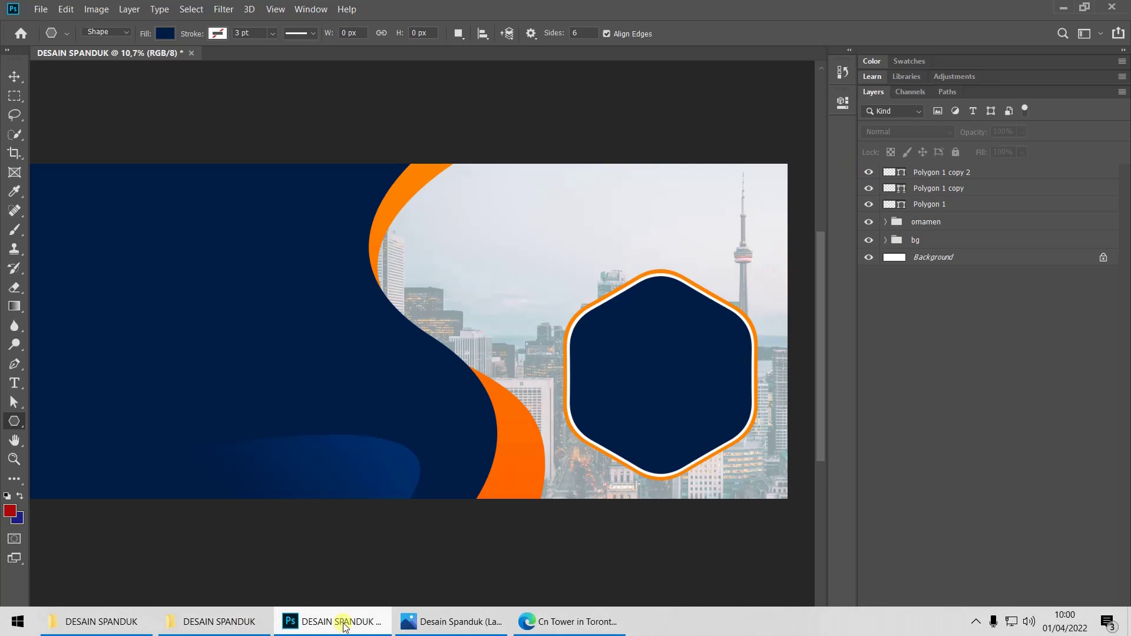
click(454, 623)
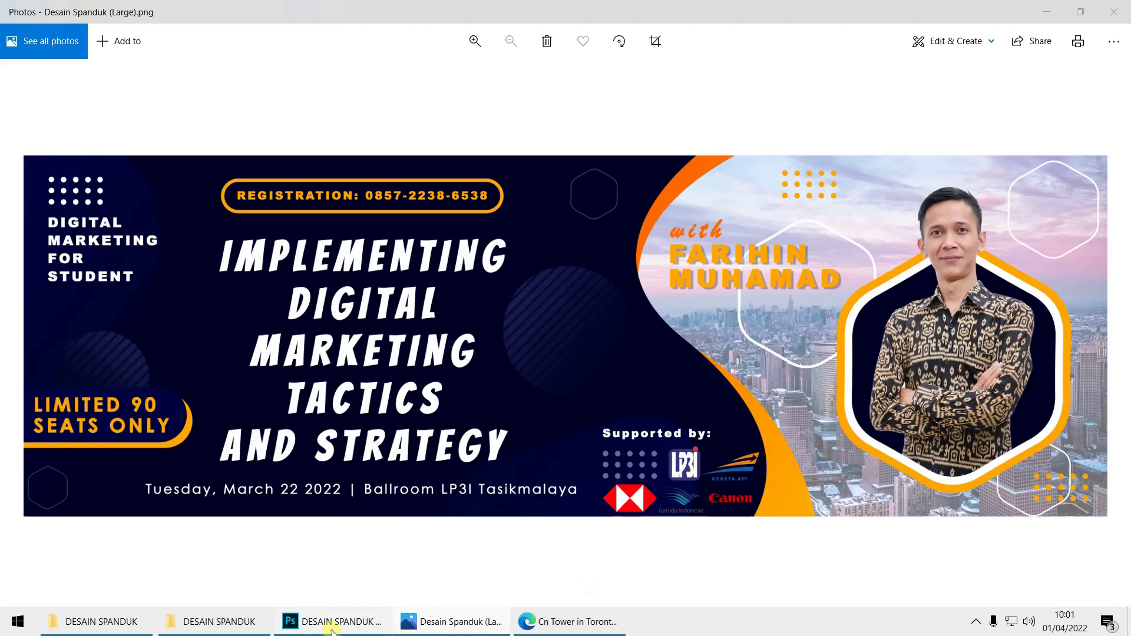
click(333, 629)
scroll(690, 439, up, 3)
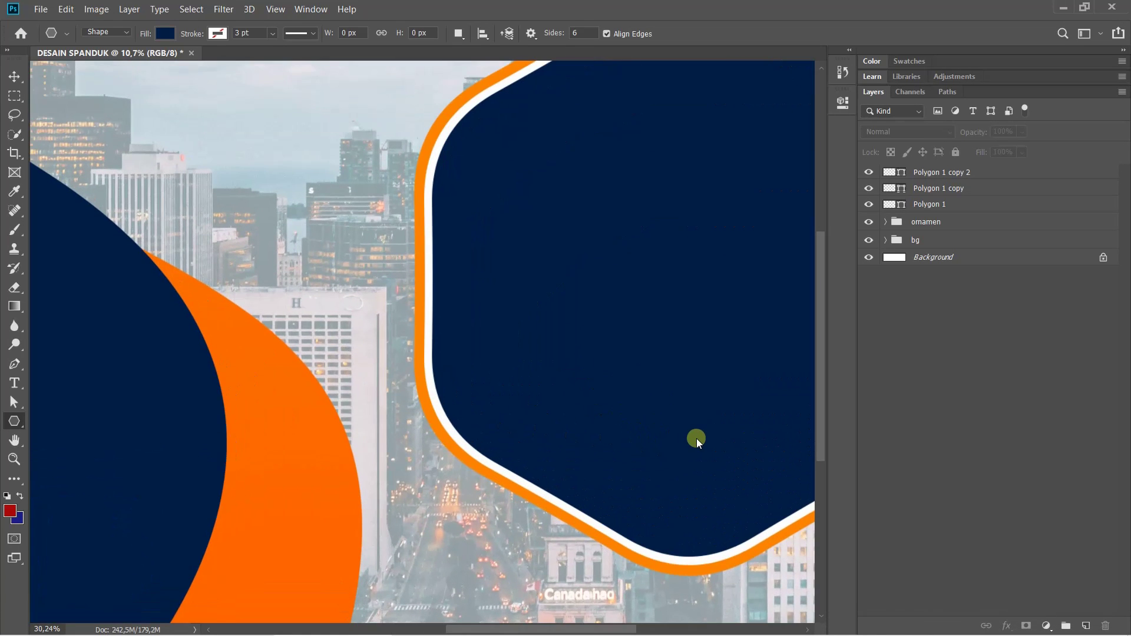
Shrink the white hexagon slightly to thin the orange rim
scroll(697, 438, down, 3)
scroll(678, 363, right, 2)
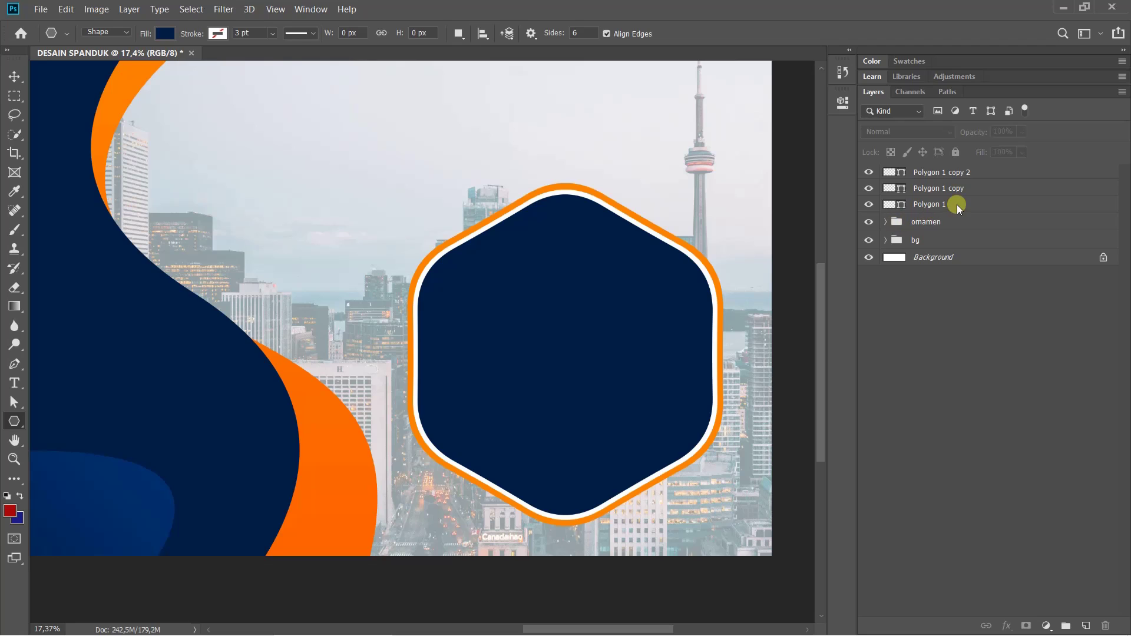
click(957, 172)
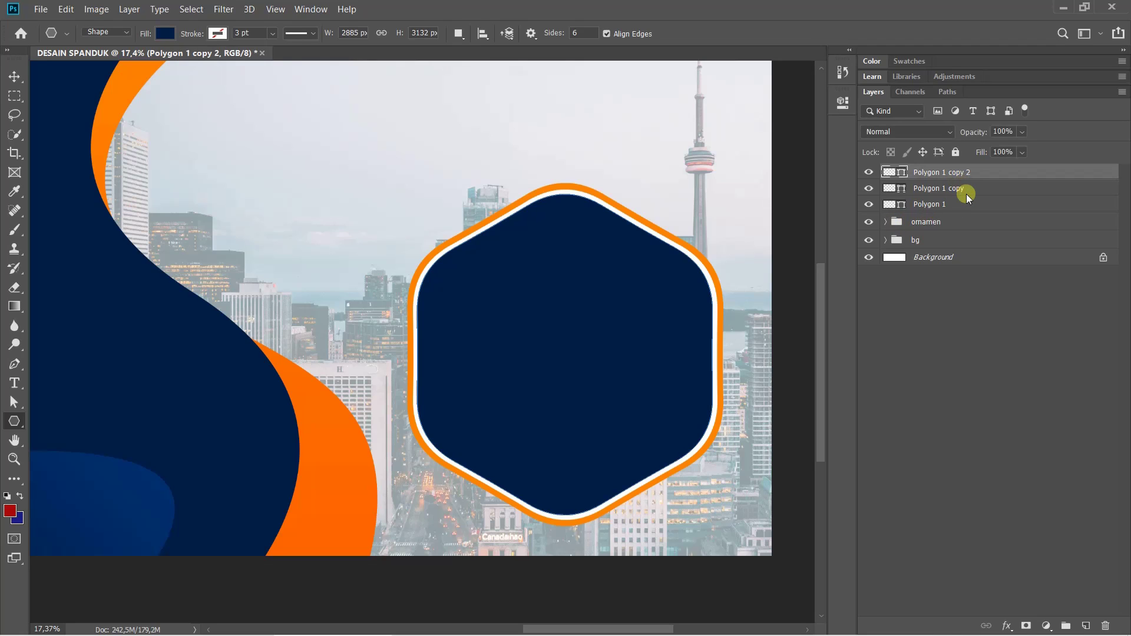
click(966, 193)
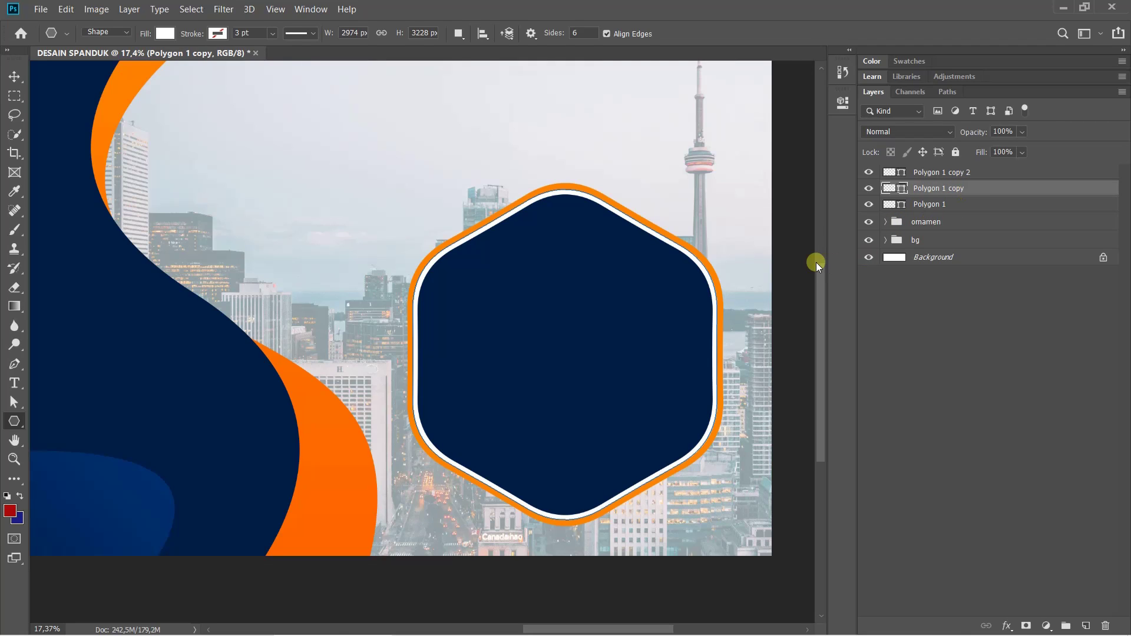
key(ctrl+t)
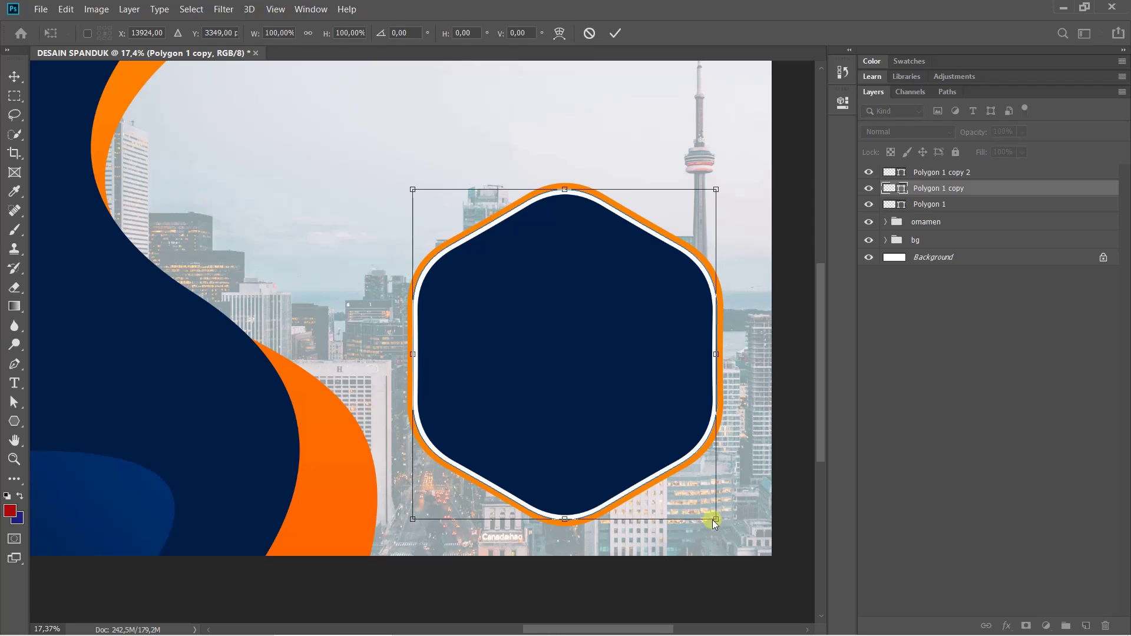
drag(713, 521, 712, 517)
key(u)
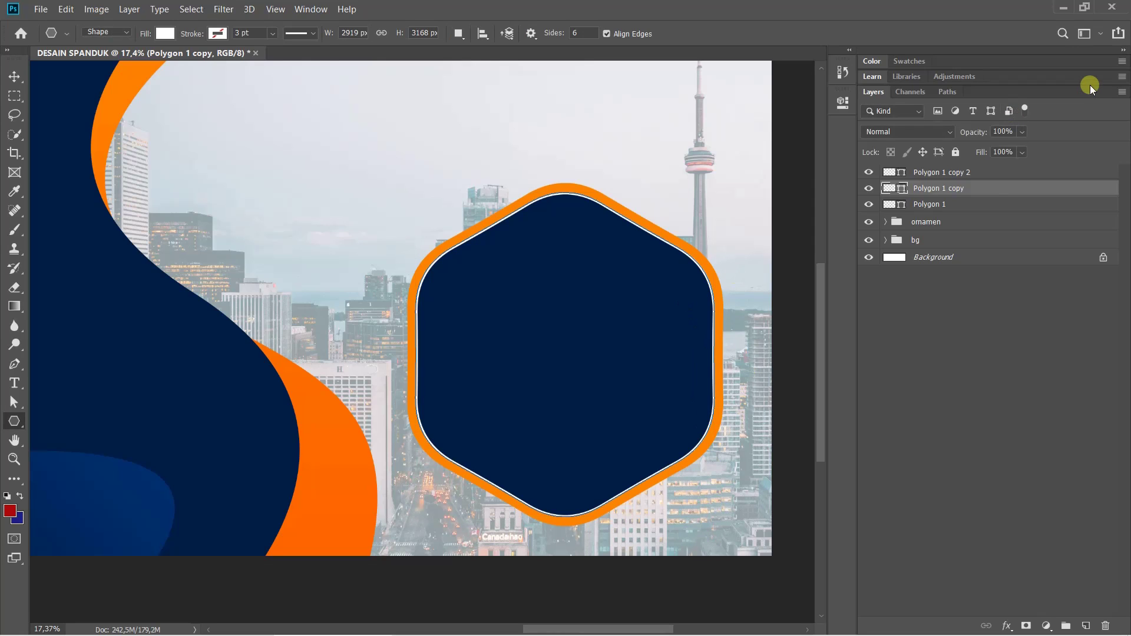
Scale the inner navy hexagon, Polygon 1 copy 2, to about 95% and fit the banner in view
click(986, 172)
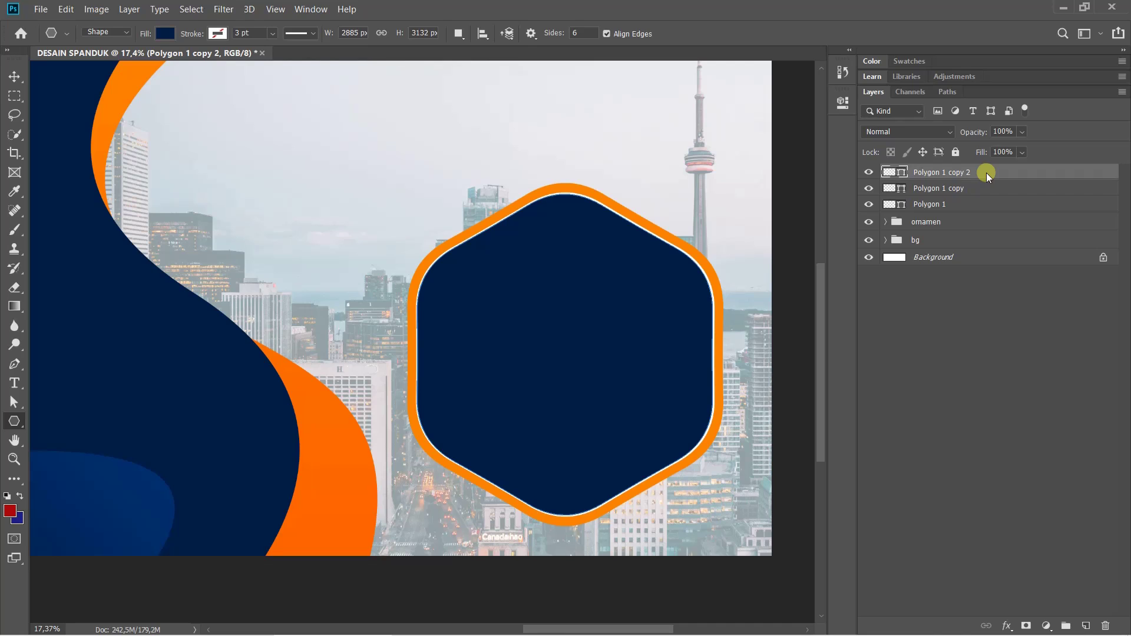
key(ctrl+t)
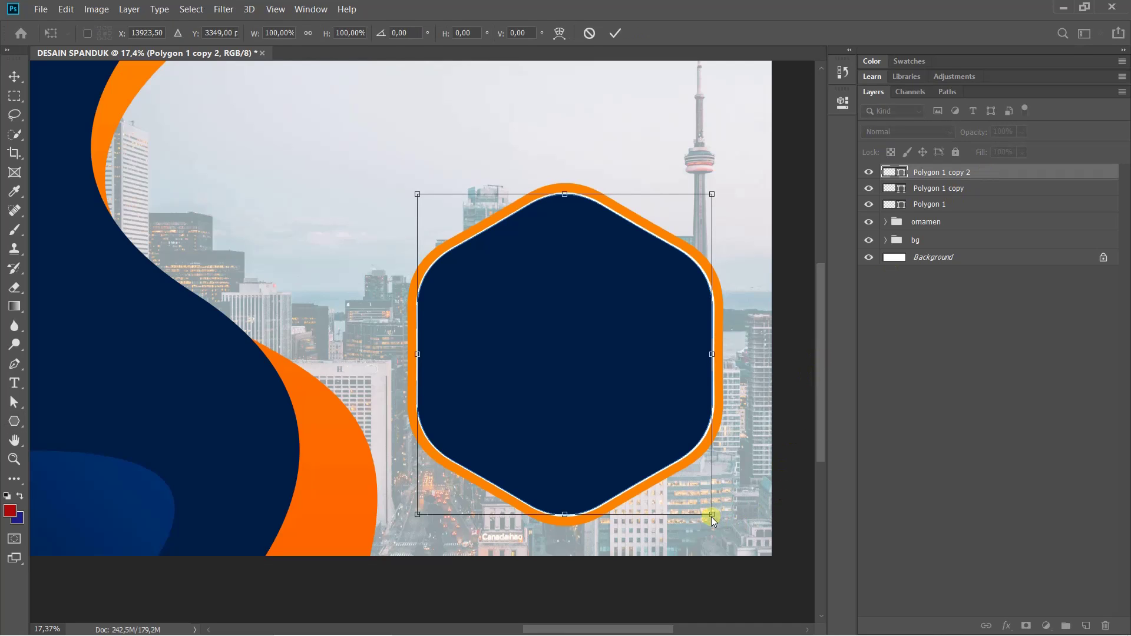
drag(712, 515, 702, 507)
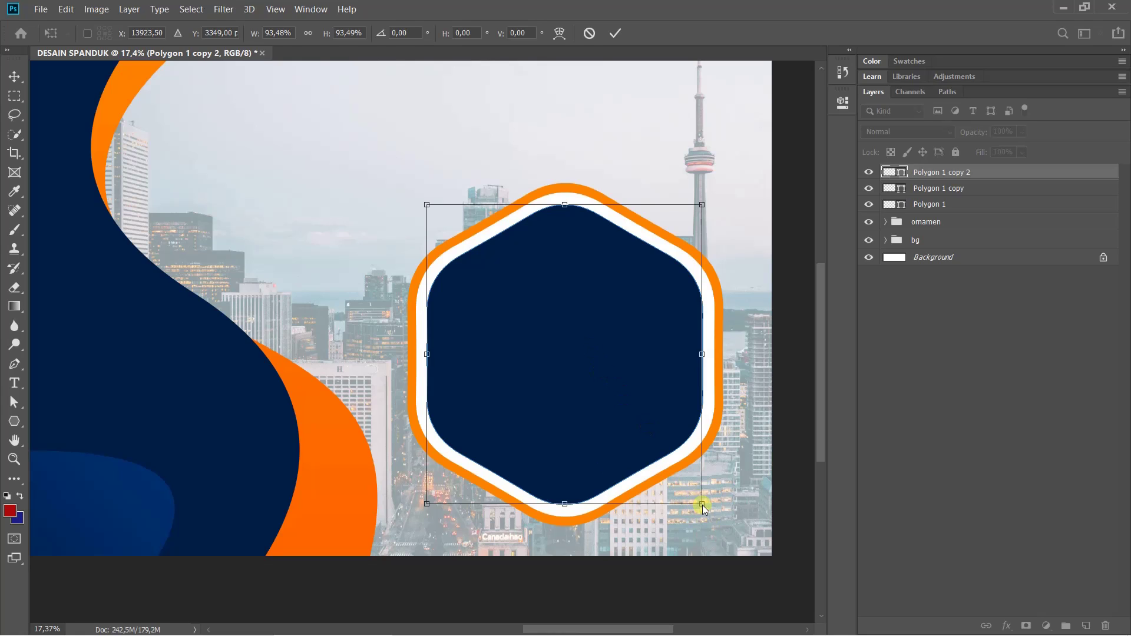
drag(702, 507, 706, 511)
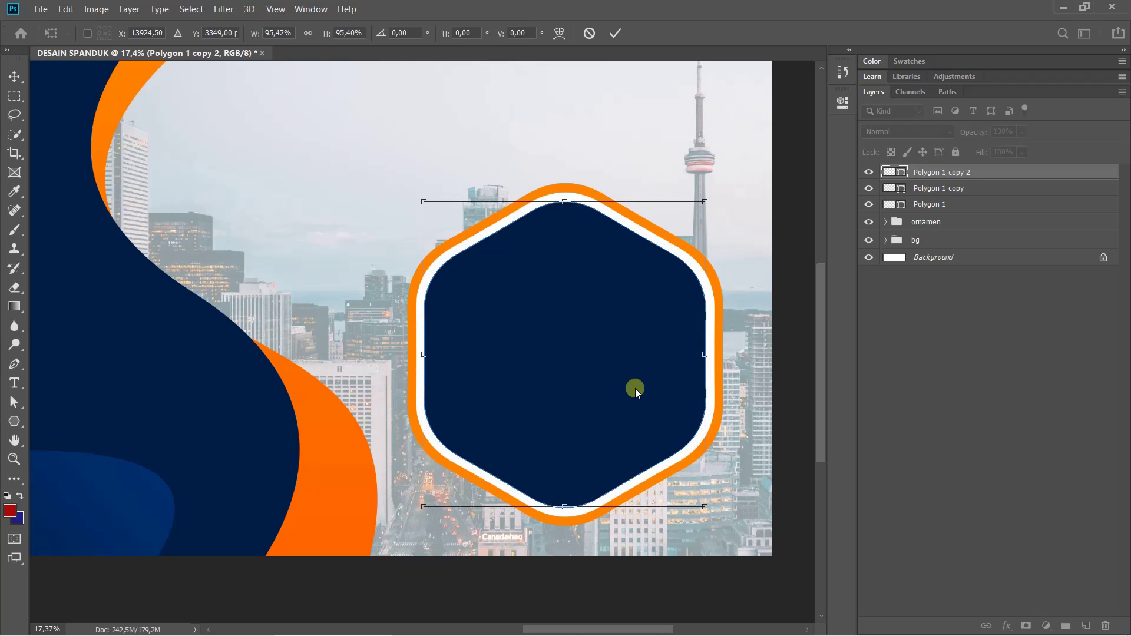
double_click(615, 349)
click(924, 335)
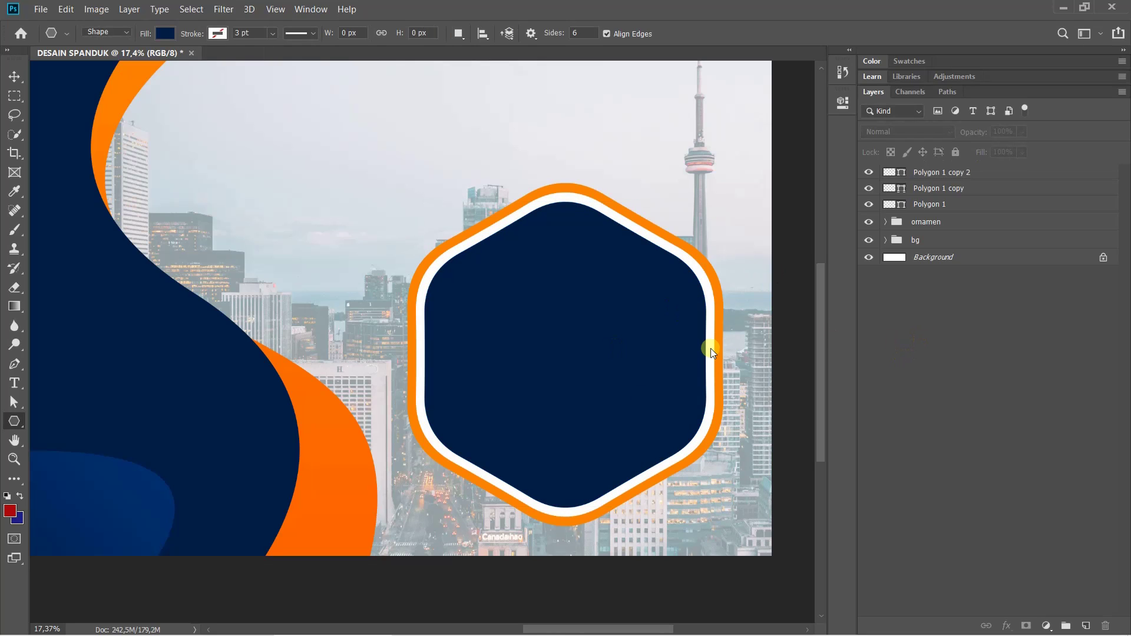
key(ctrl+0)
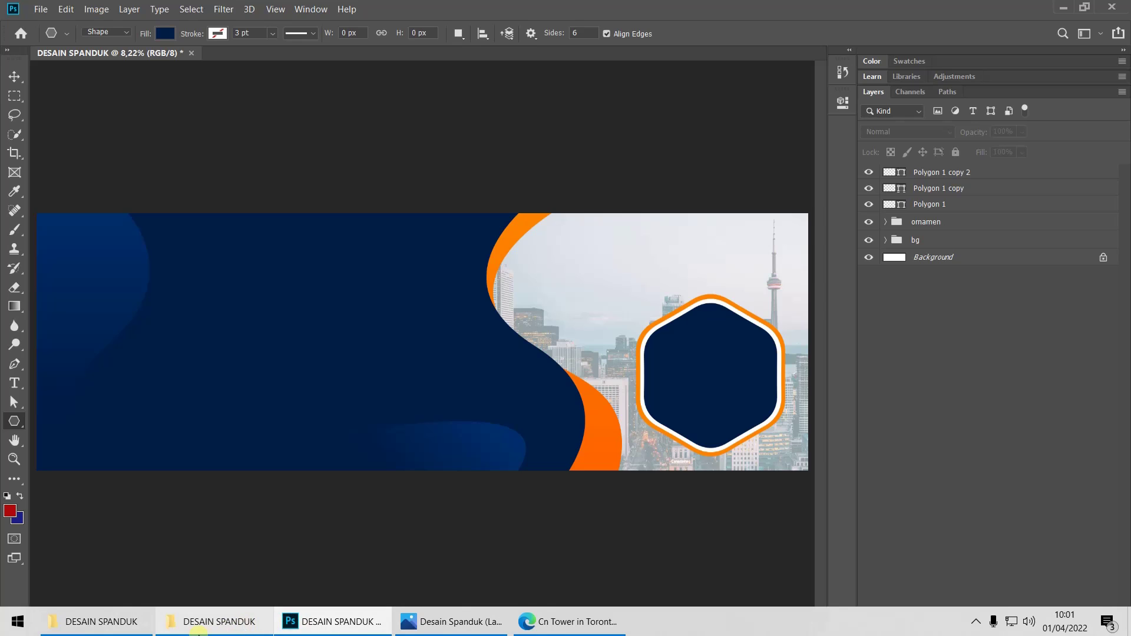
Locate the DSC00429.jpg portrait photo in its folder, then return to the banner
click(202, 627)
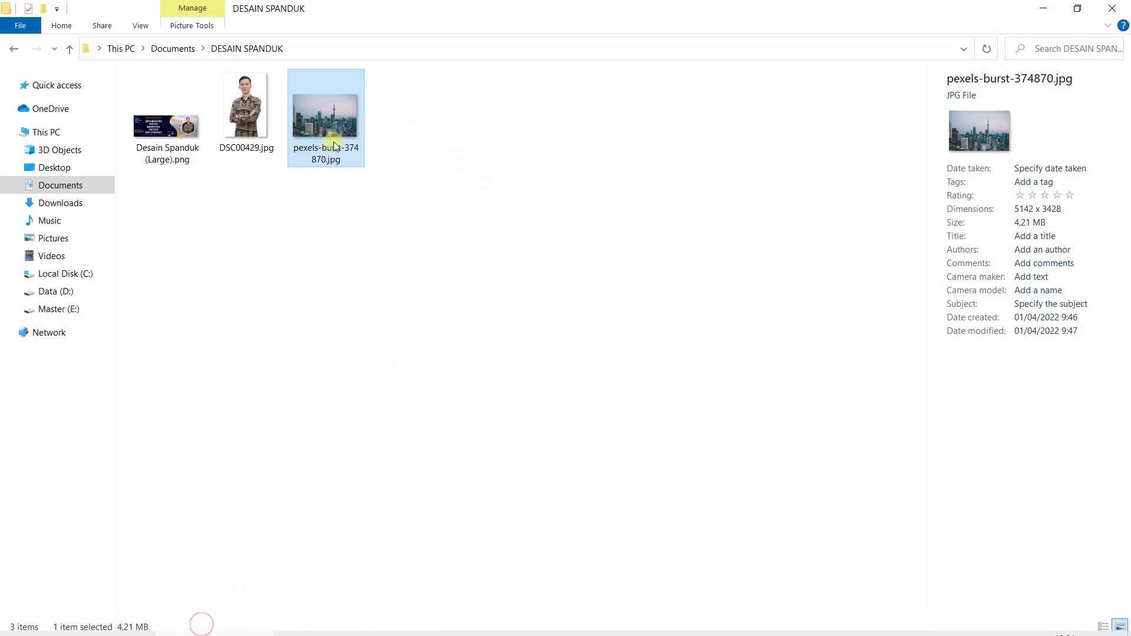
click(253, 129)
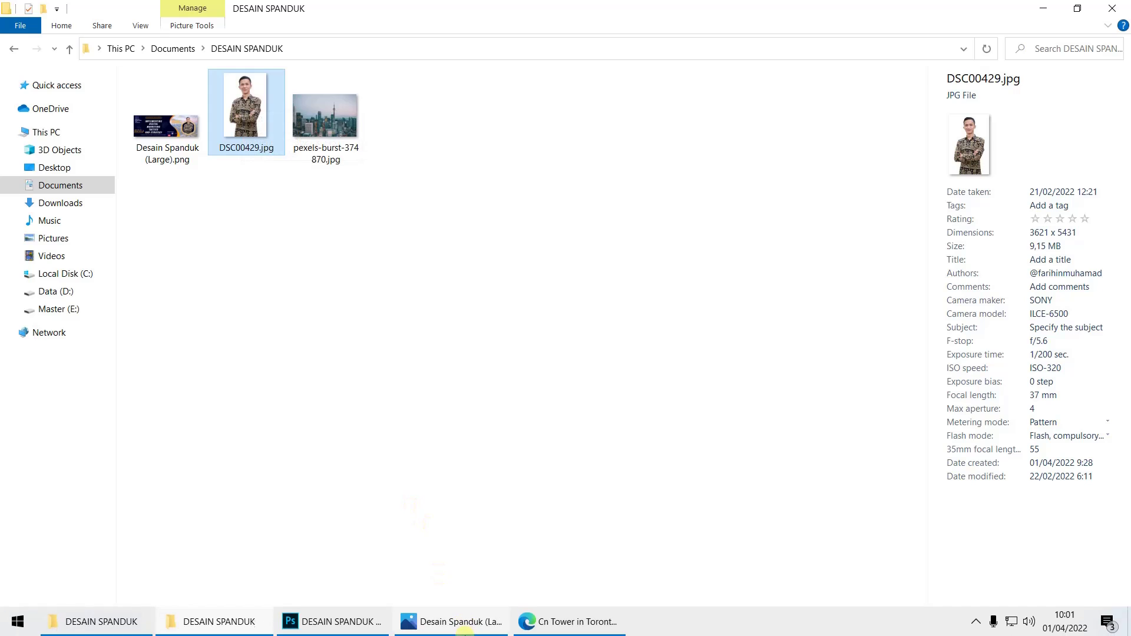
click(354, 627)
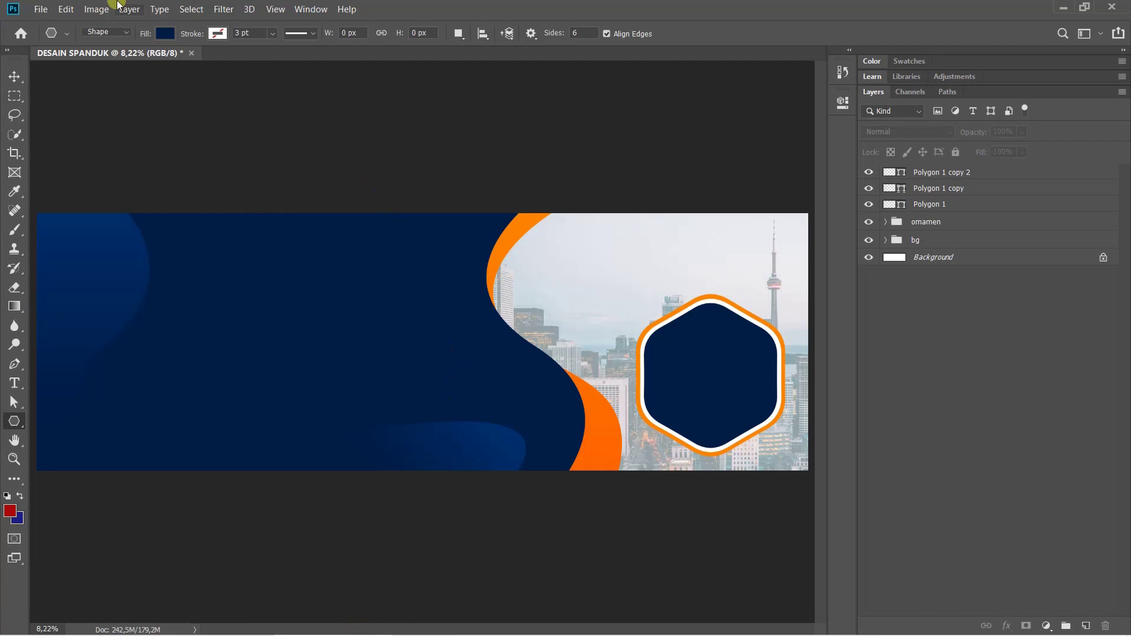
Open the portrait photo DSC00429.jpg from the DESAIN SPANDUK folder via File > Open
click(39, 9)
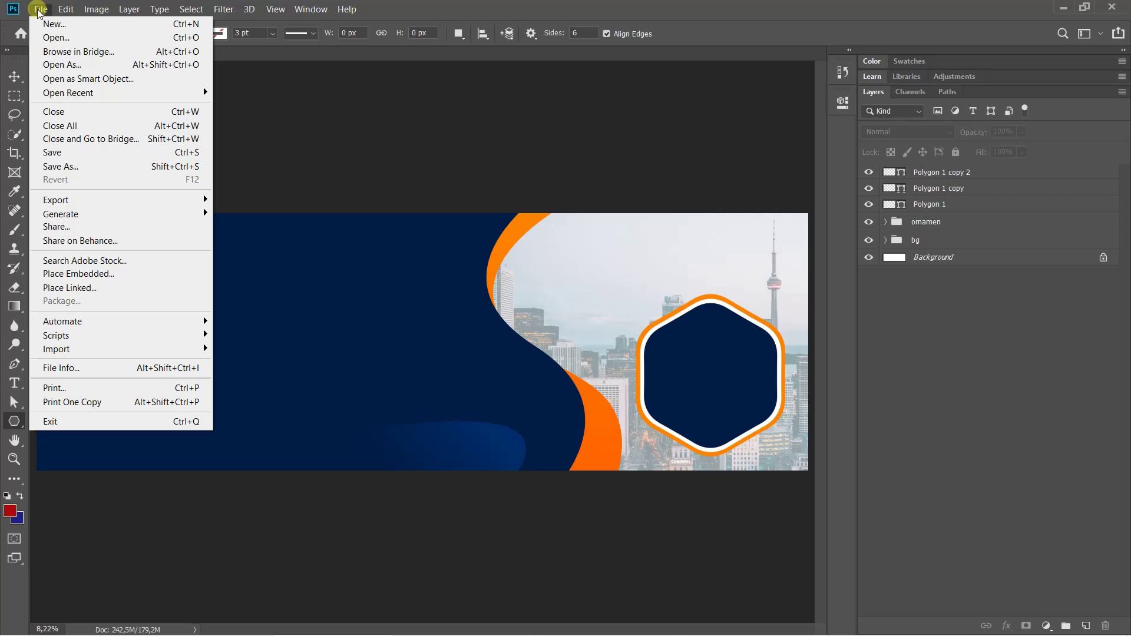
click(55, 39)
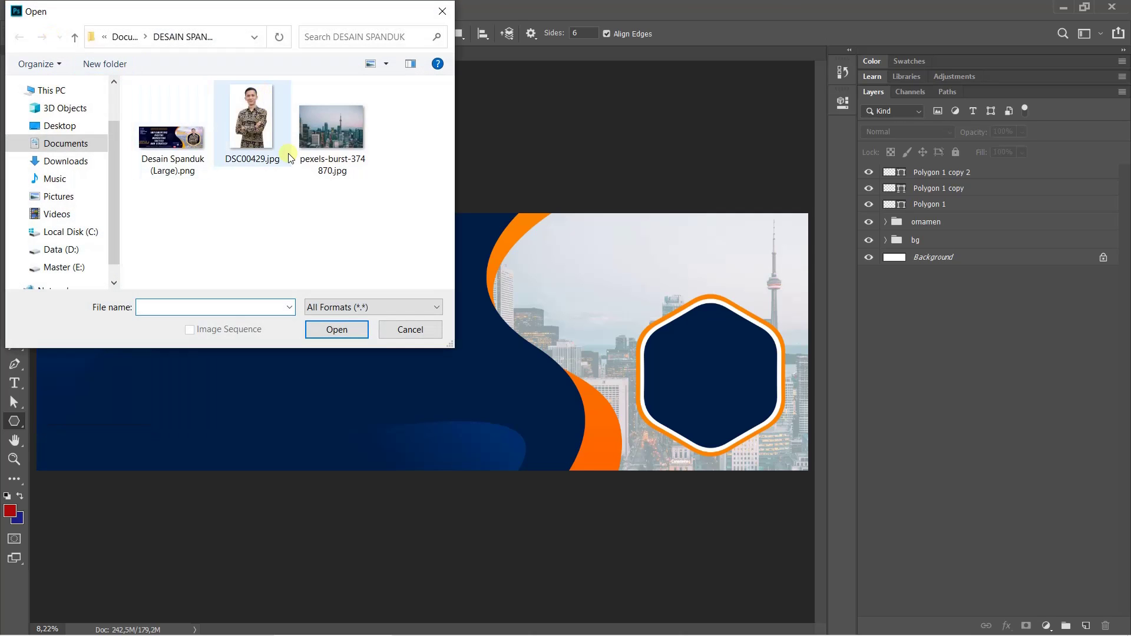
click(260, 122)
click(336, 334)
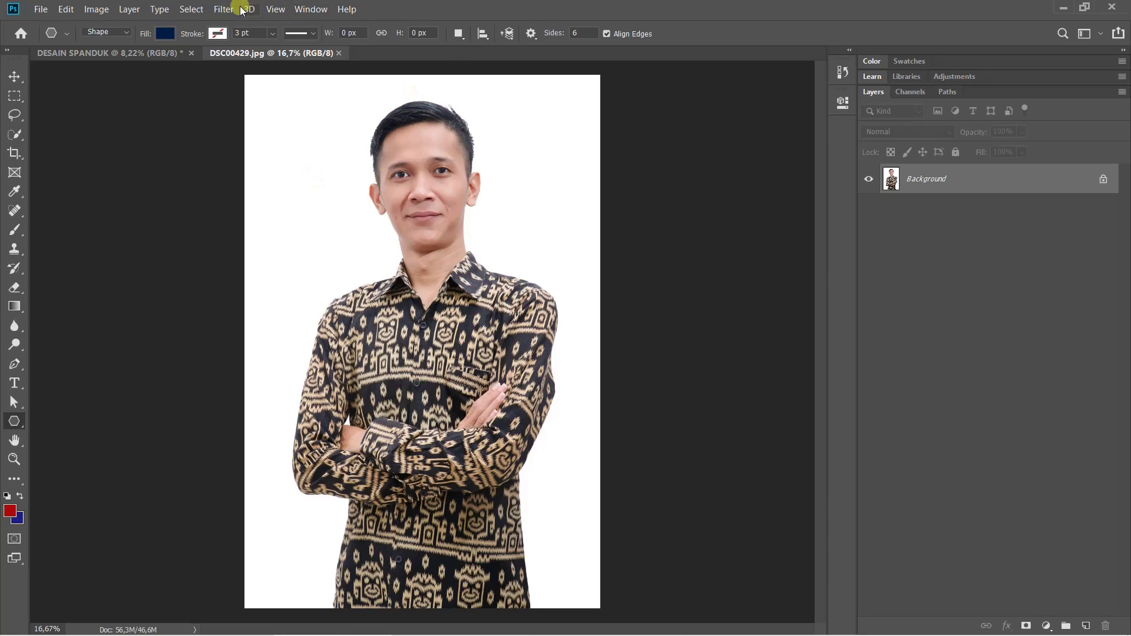
Select the man with Select > Subject and zoom in on his collar and shoulder to check edges
click(202, 10)
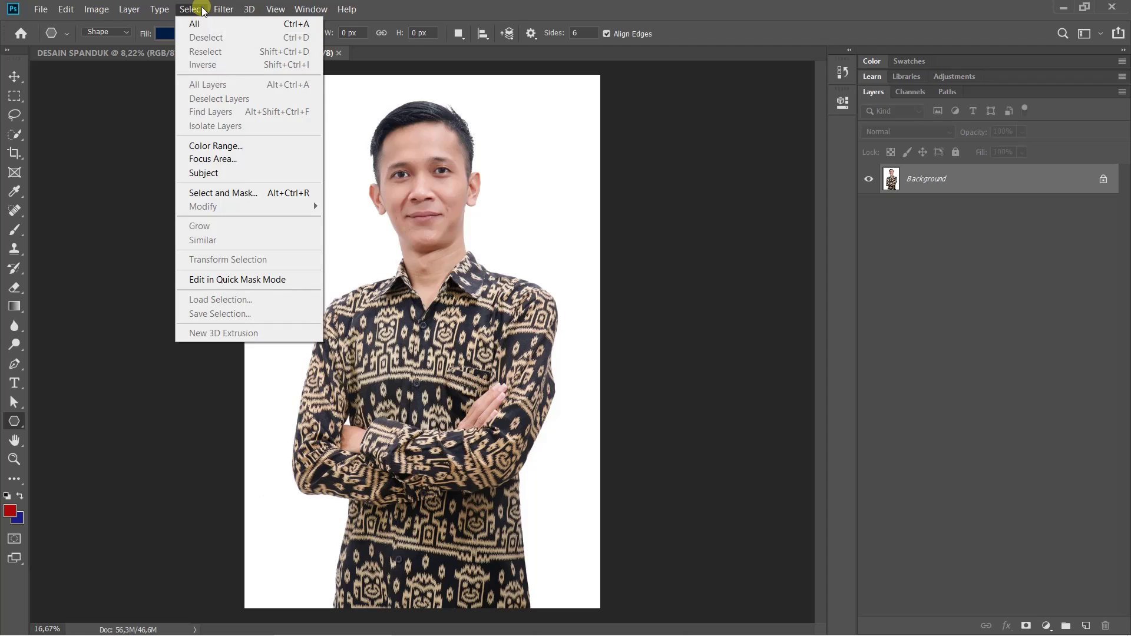
click(226, 174)
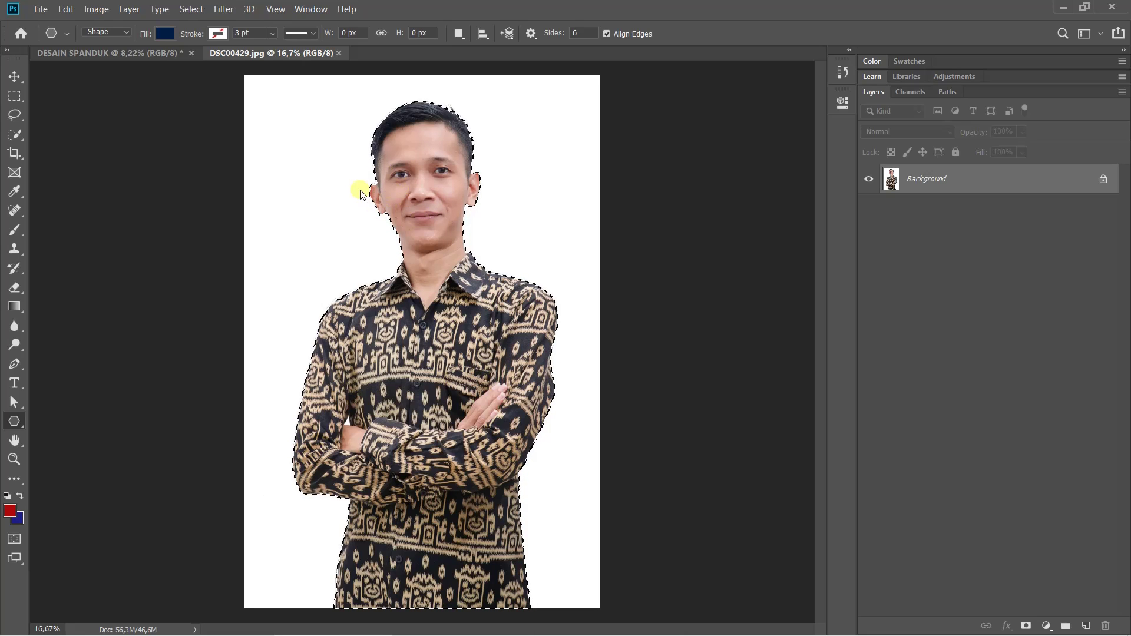
scroll(374, 183, up, 5)
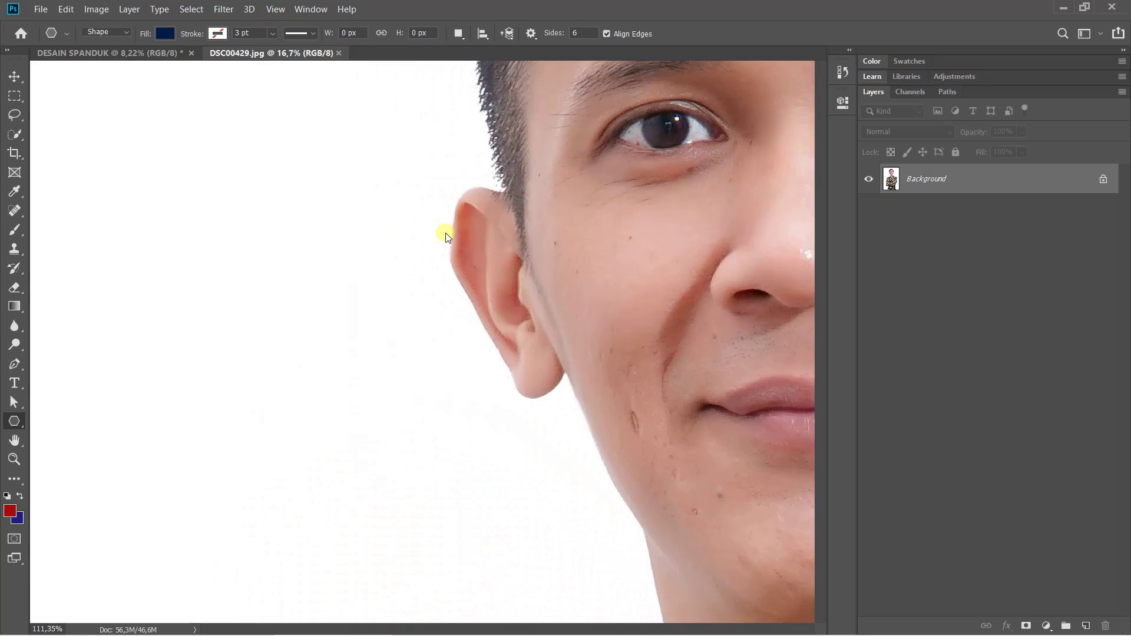
drag(521, 264, 589, 51)
drag(707, 612, 667, 172)
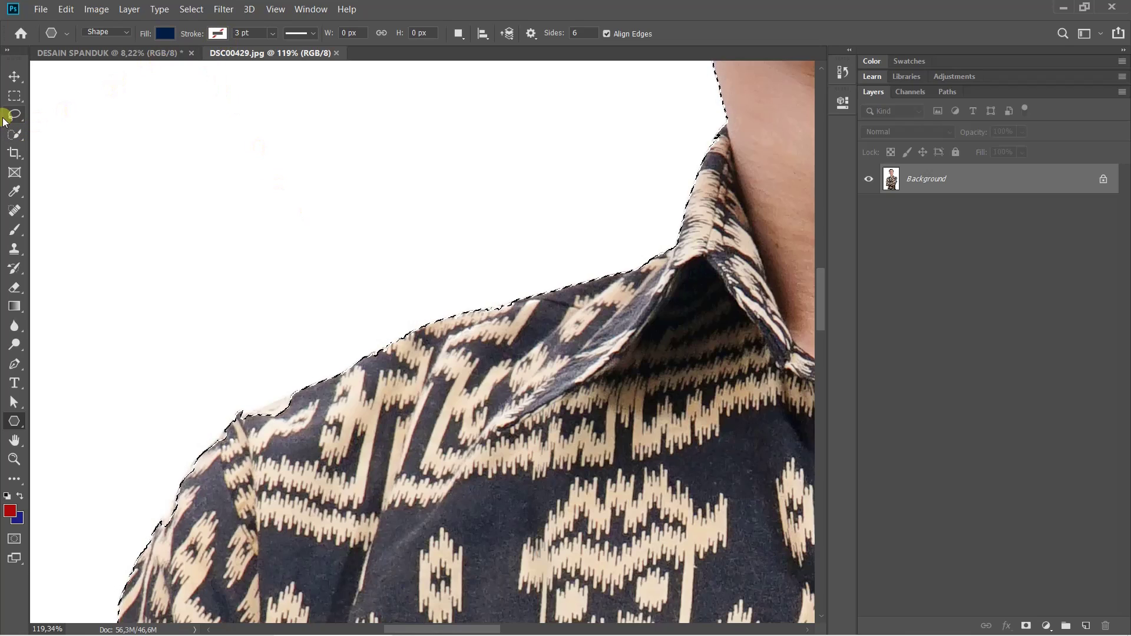
Switch to Quick Selection, inspect the shoulder edge, and add a layer mask hiding the white background
click(16, 98)
click(15, 133)
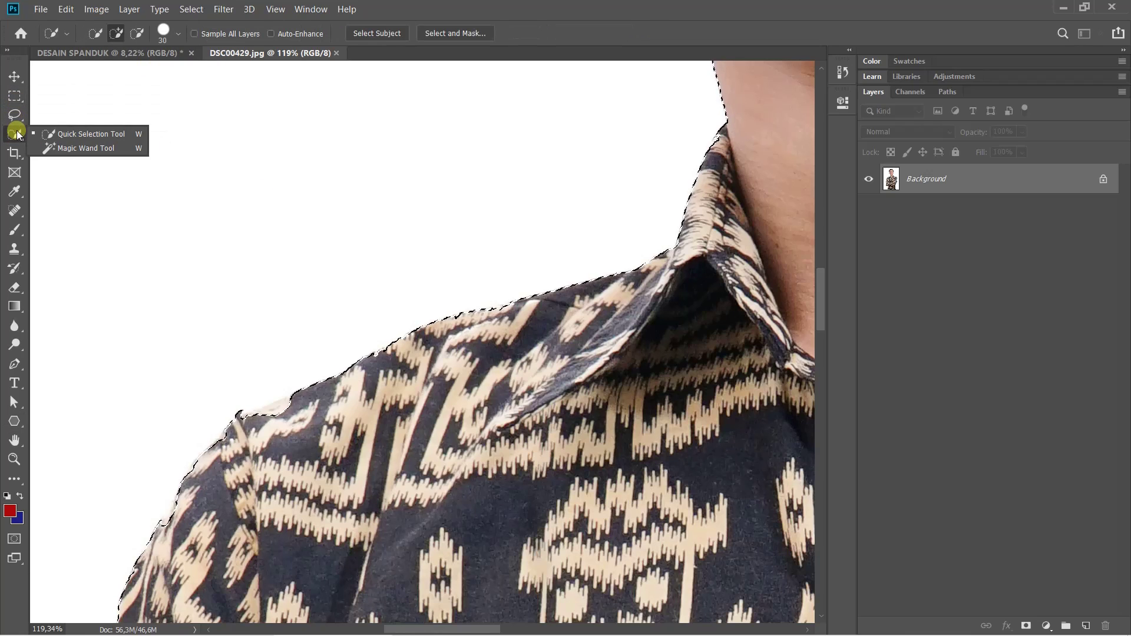
click(76, 135)
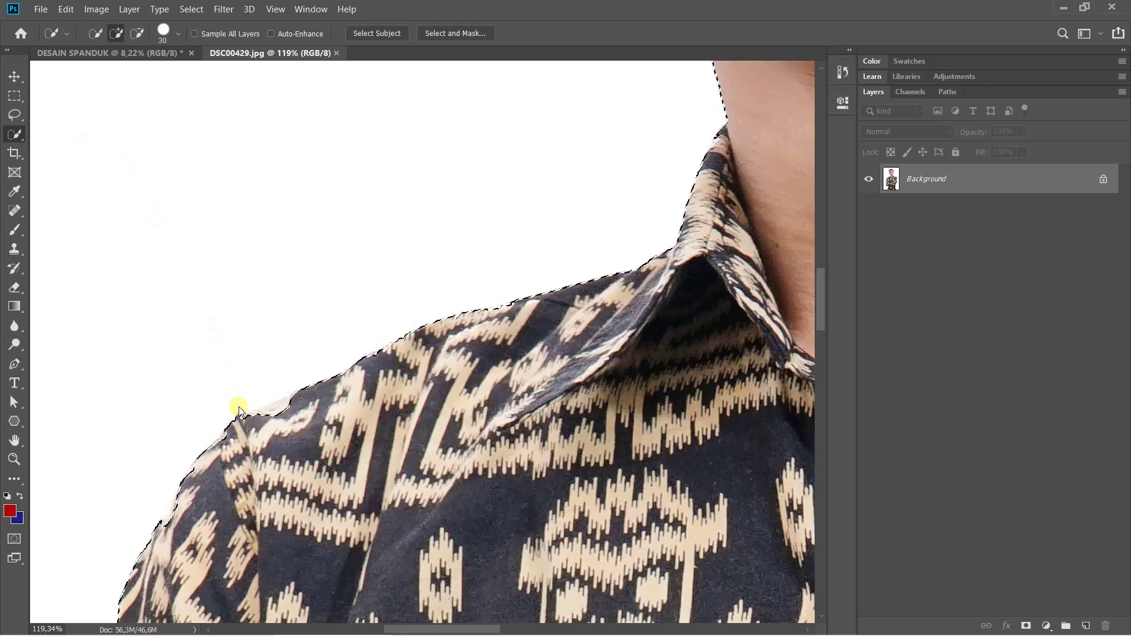
scroll(284, 411, down, 2)
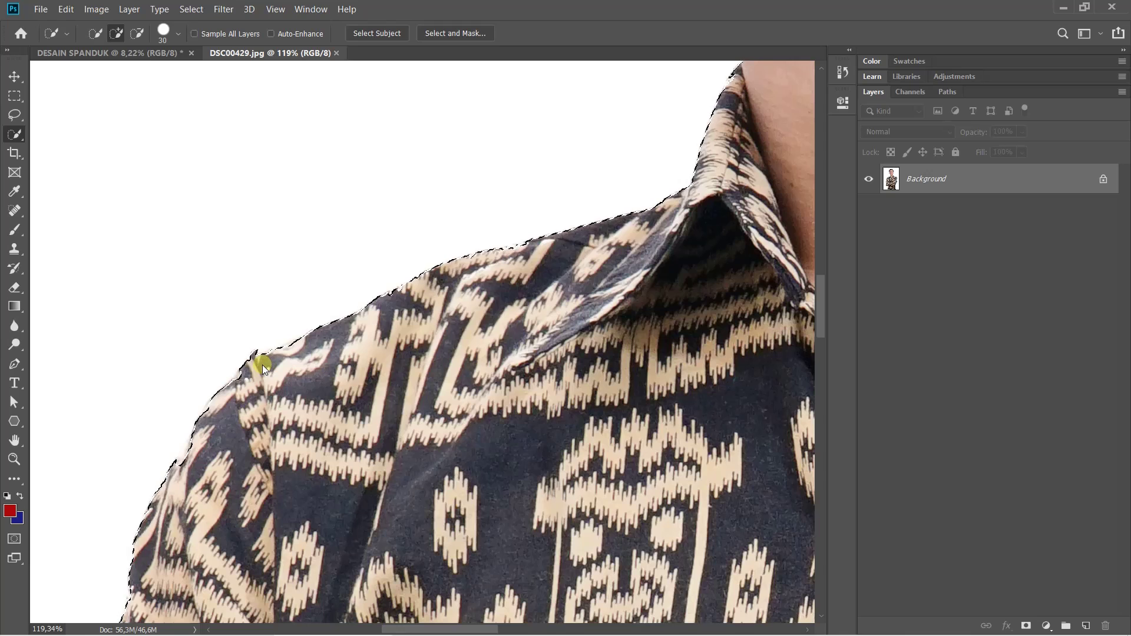
drag(204, 486, 220, 455)
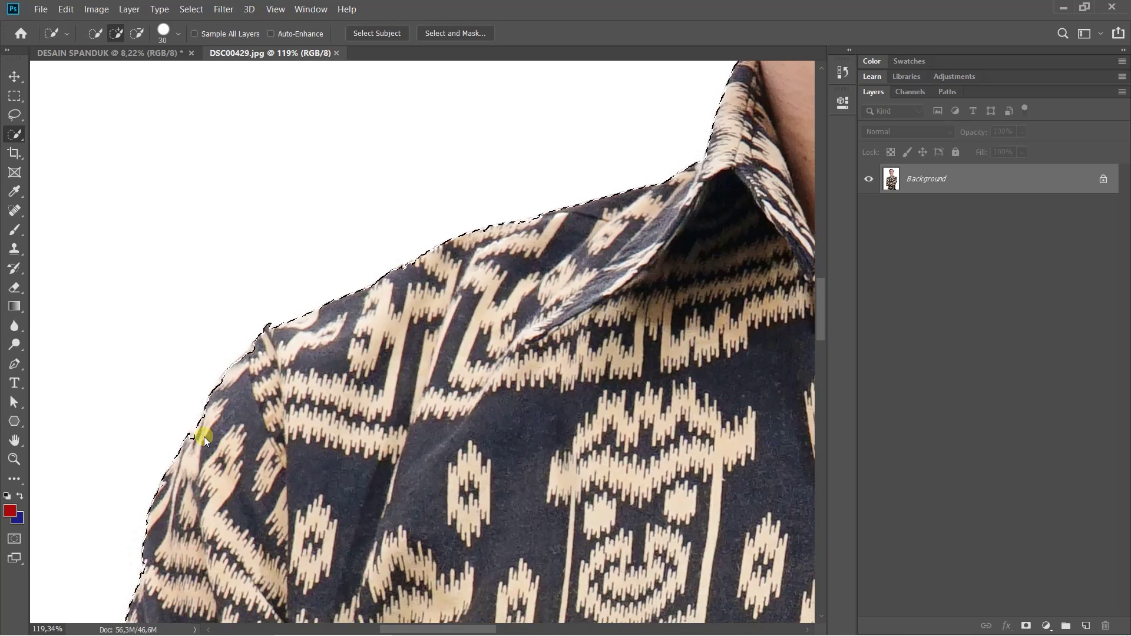
scroll(674, 245, down, 8)
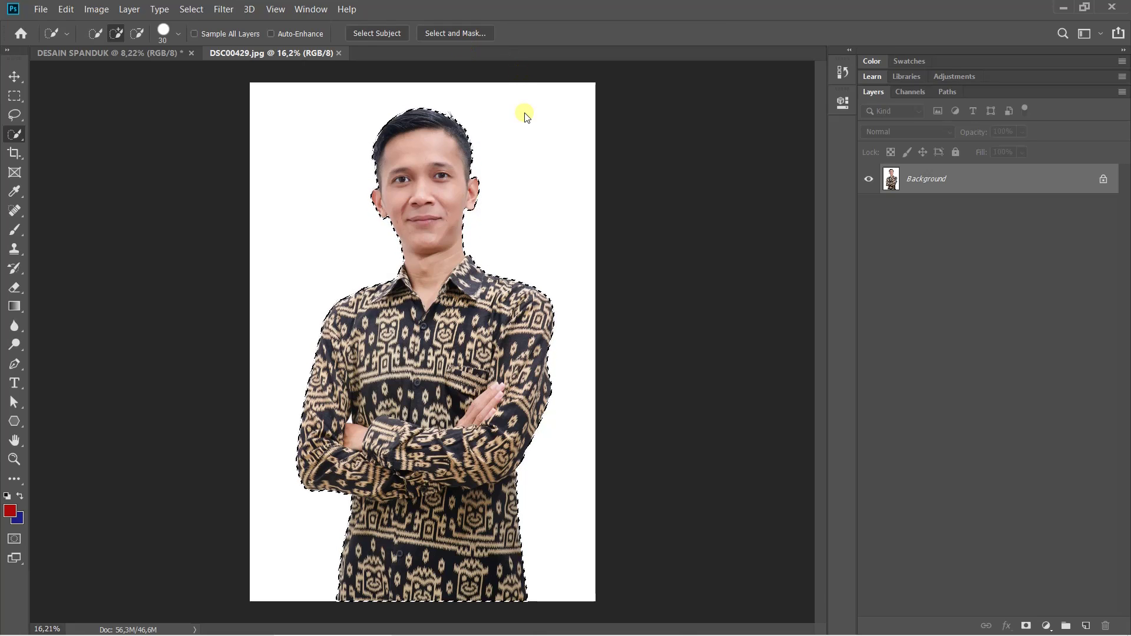
scroll(523, 112, up, 1)
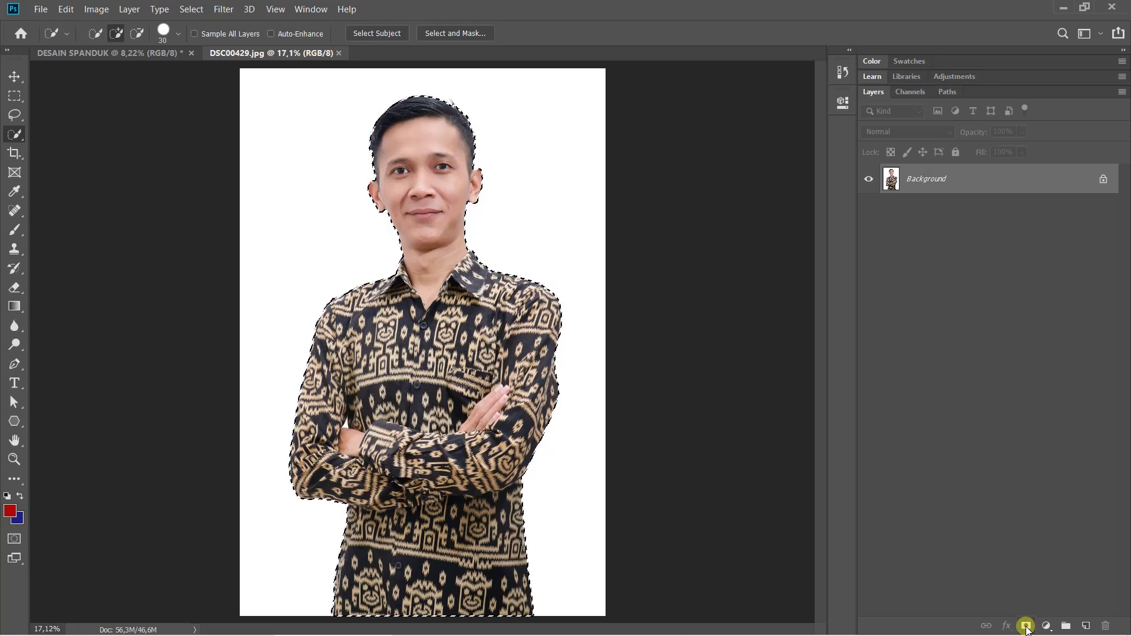
click(1027, 627)
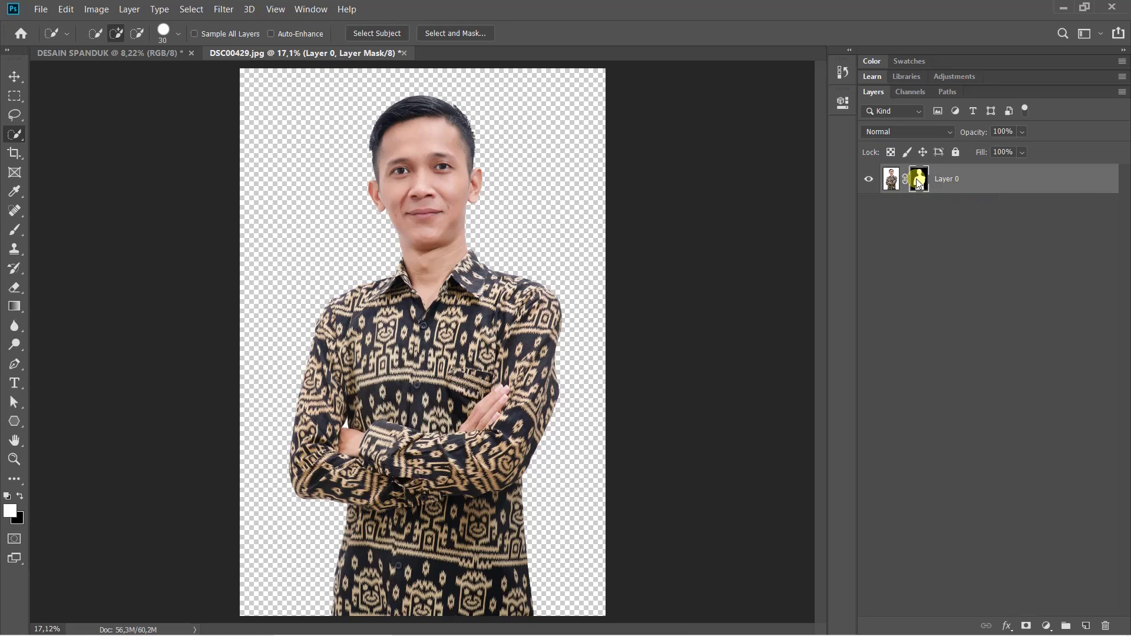
Refine Layer 0's mask in Select and Mask with Radius 7 px, Smooth 19, Feather 1.0 px
right_click(918, 182)
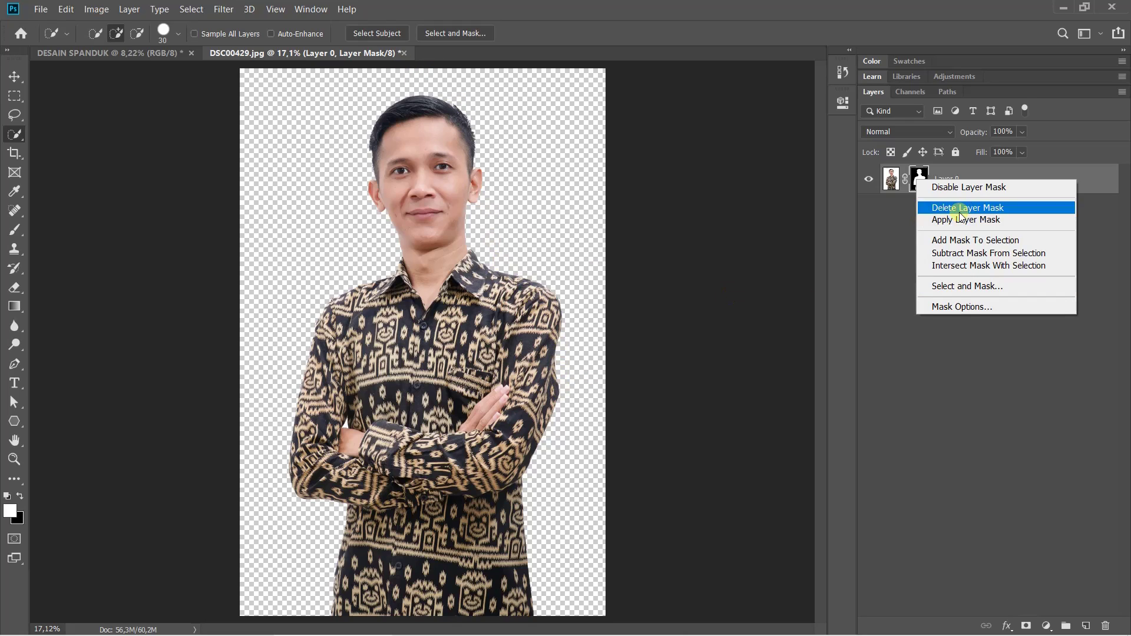
click(965, 289)
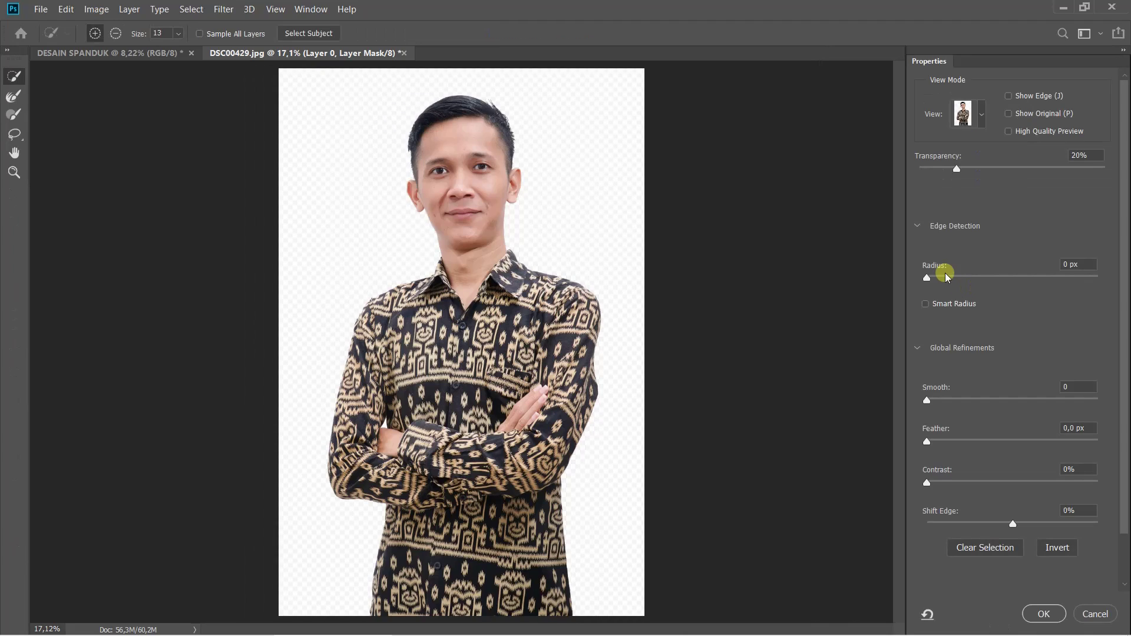
drag(924, 278, 943, 286)
drag(955, 289, 987, 300)
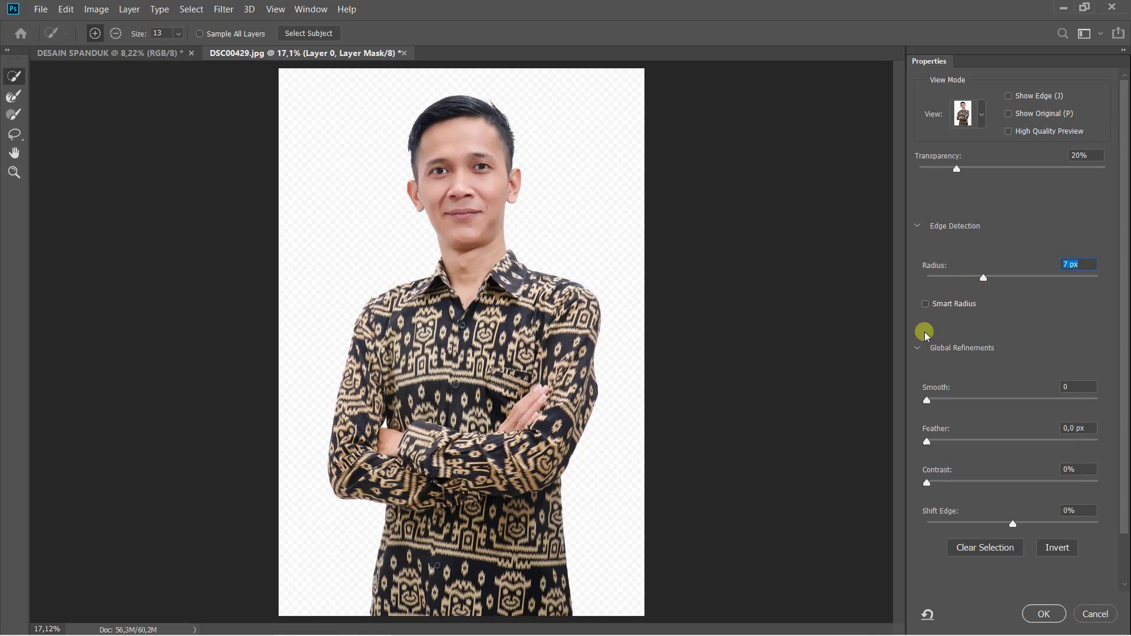
drag(928, 403, 964, 409)
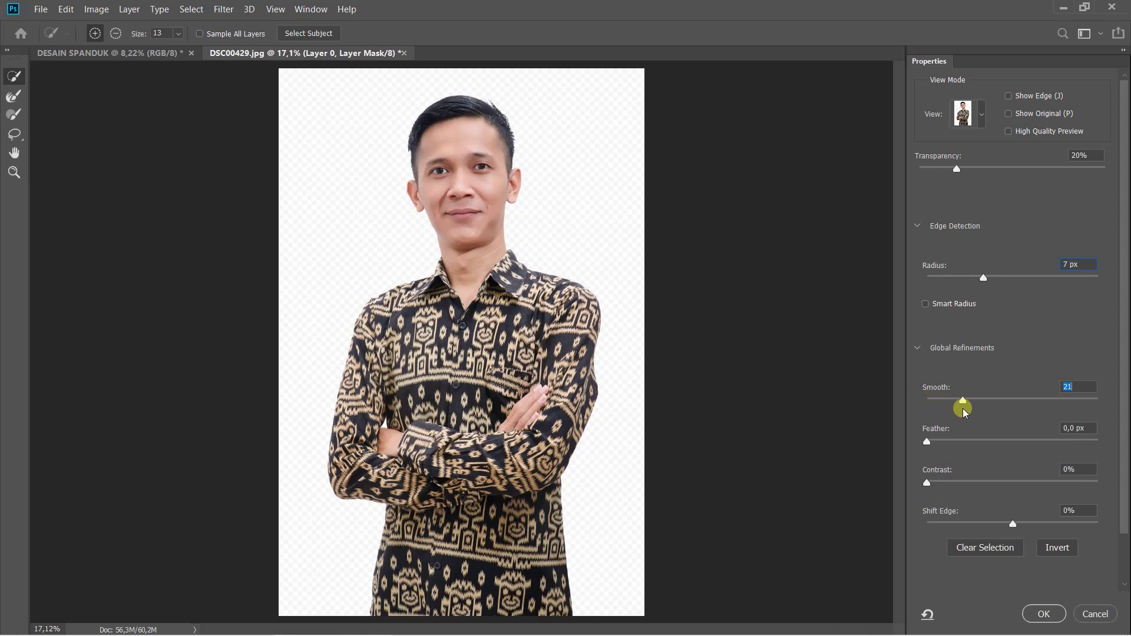
drag(927, 442, 933, 446)
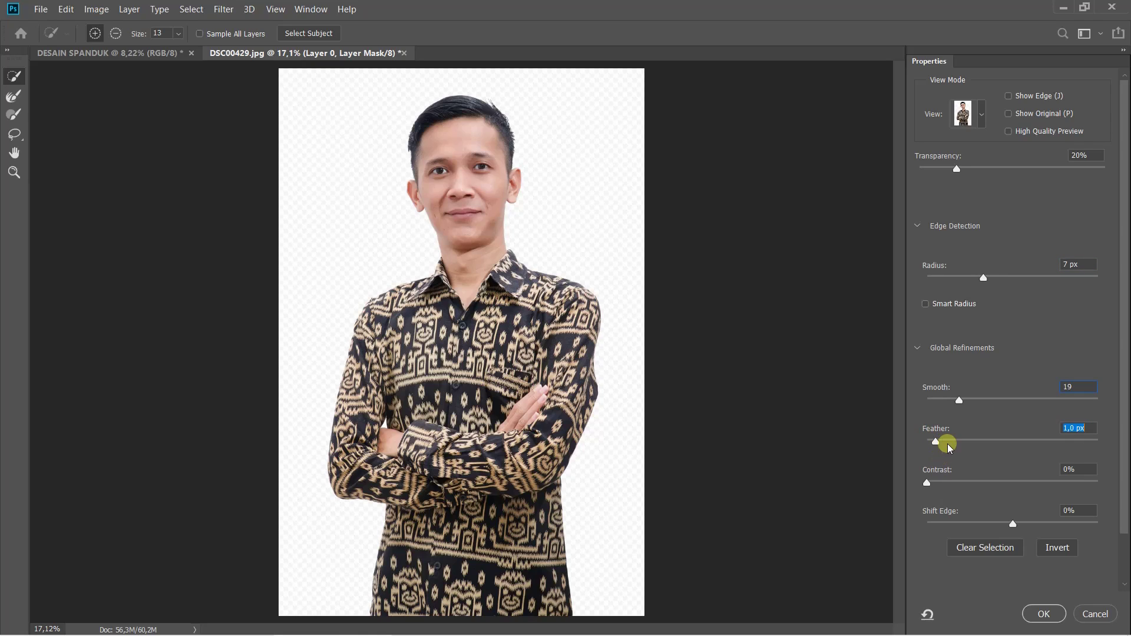
click(1047, 609)
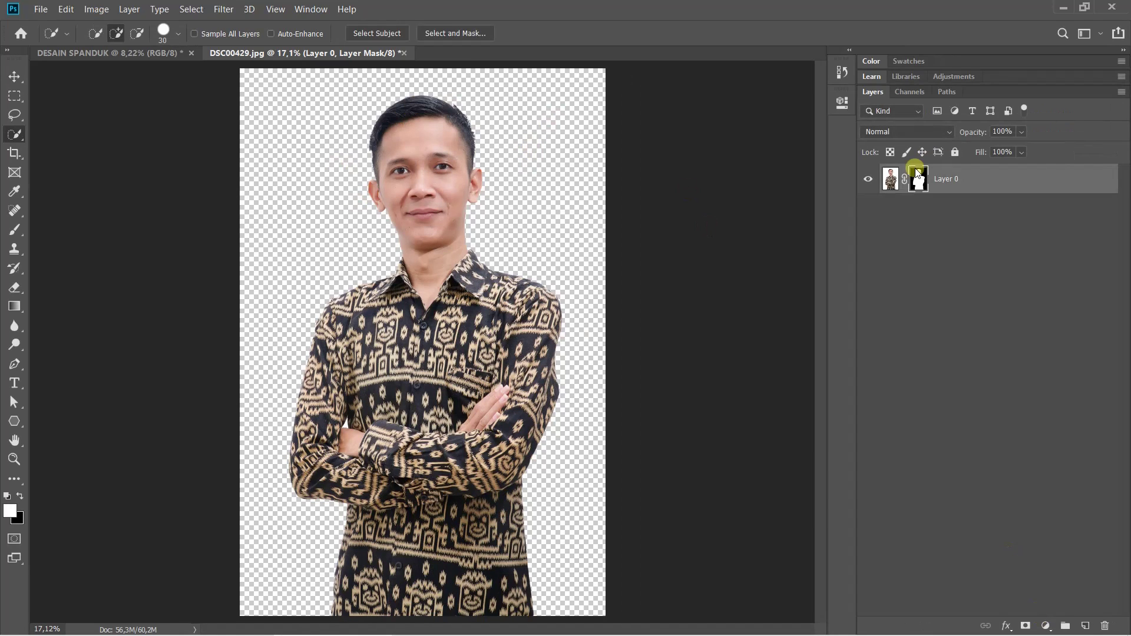
Duplicate the cut-out portrait layer into DESAIN SPANDUK, then close DSC00429.jpg without saving
right_click(964, 175)
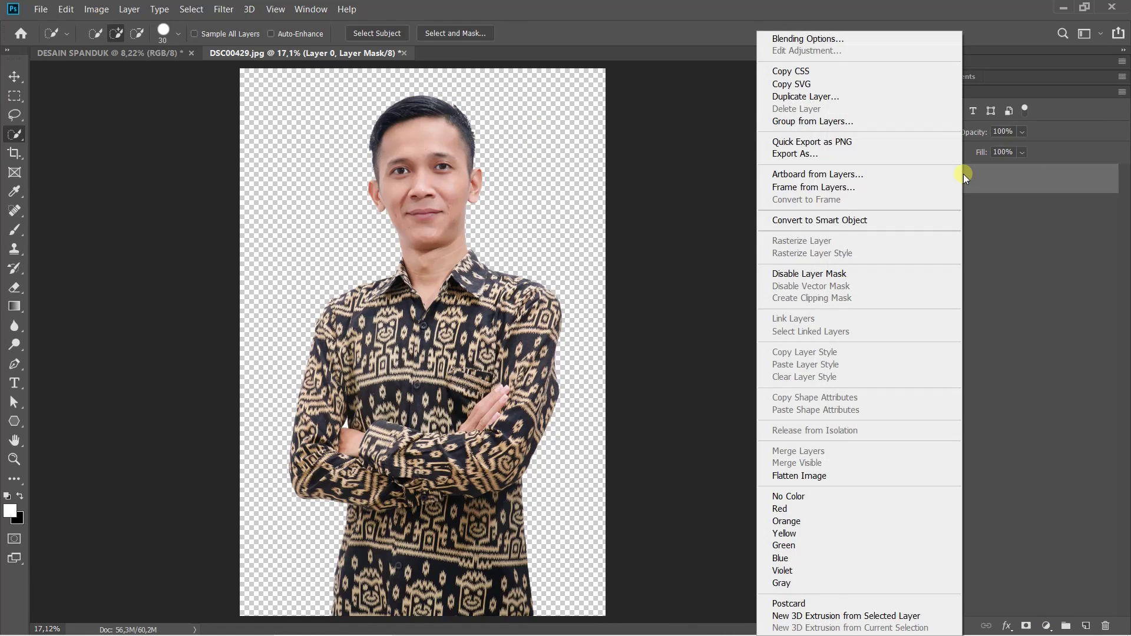
click(802, 96)
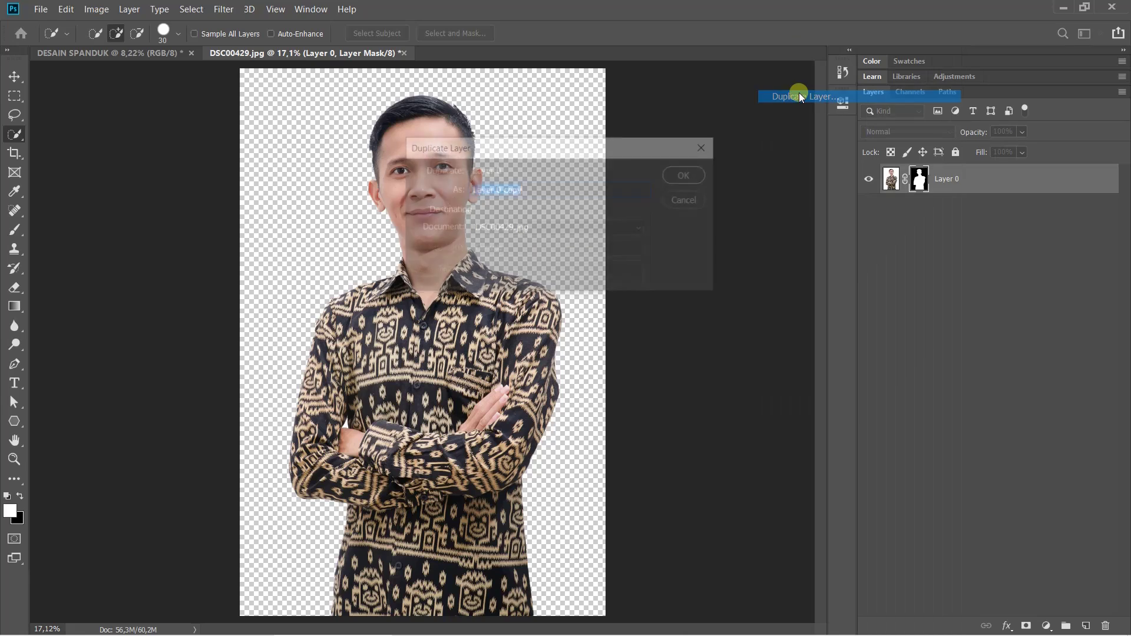
click(490, 224)
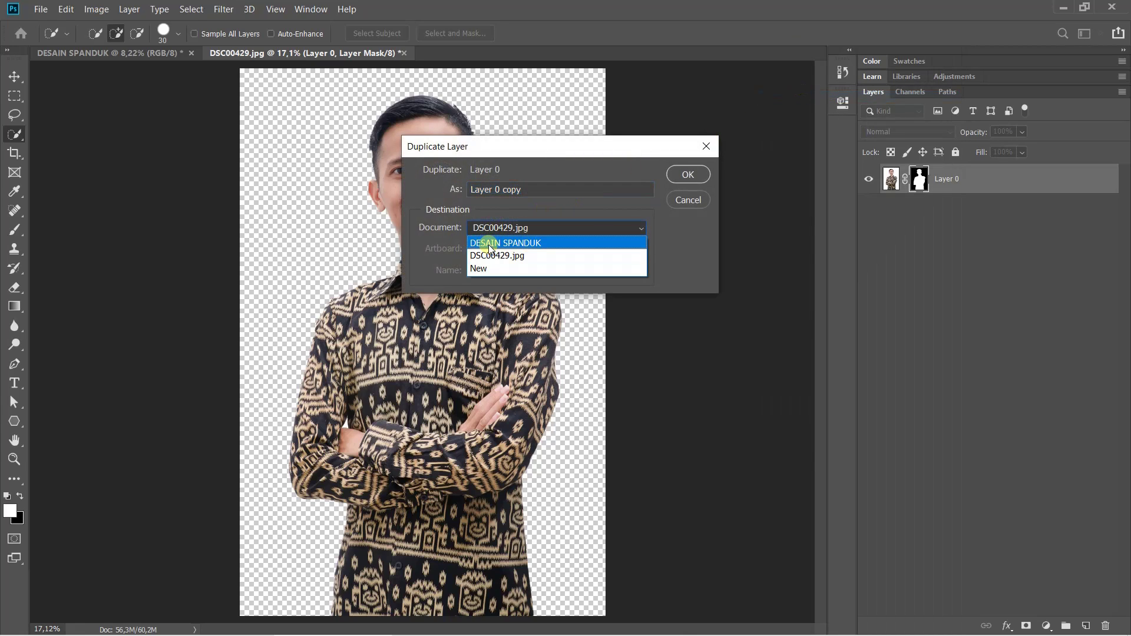
click(489, 236)
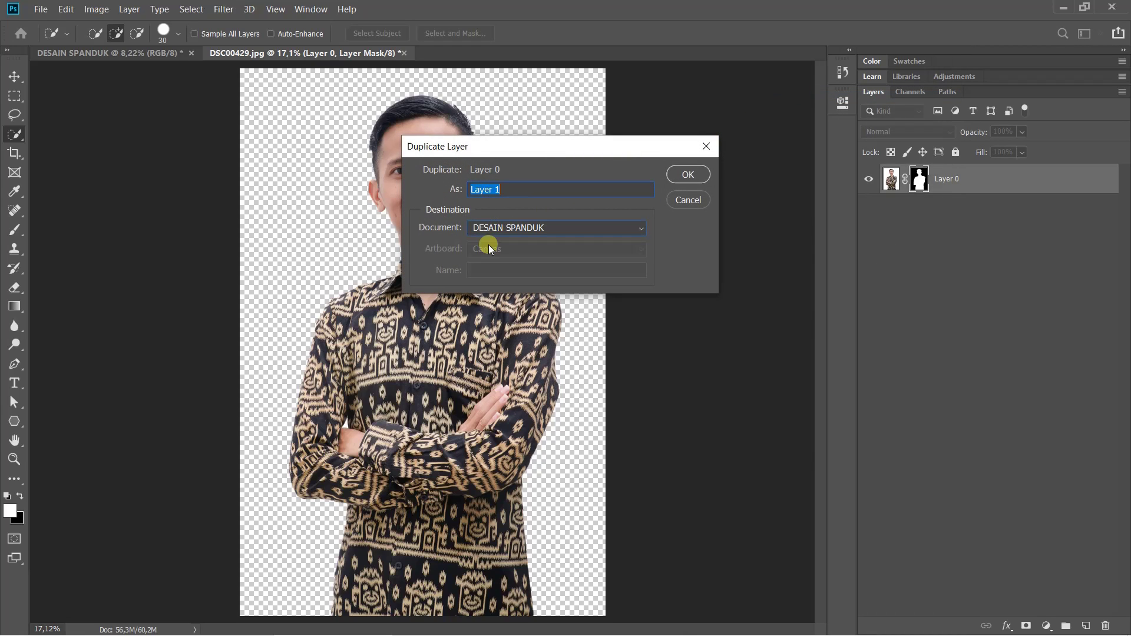
click(692, 174)
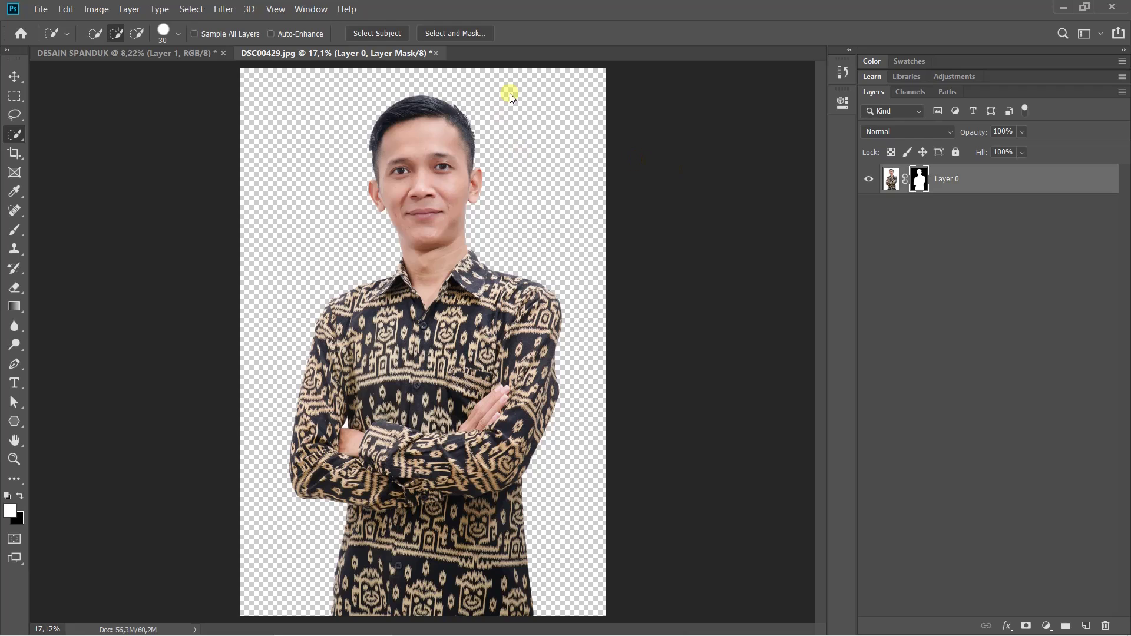
click(436, 53)
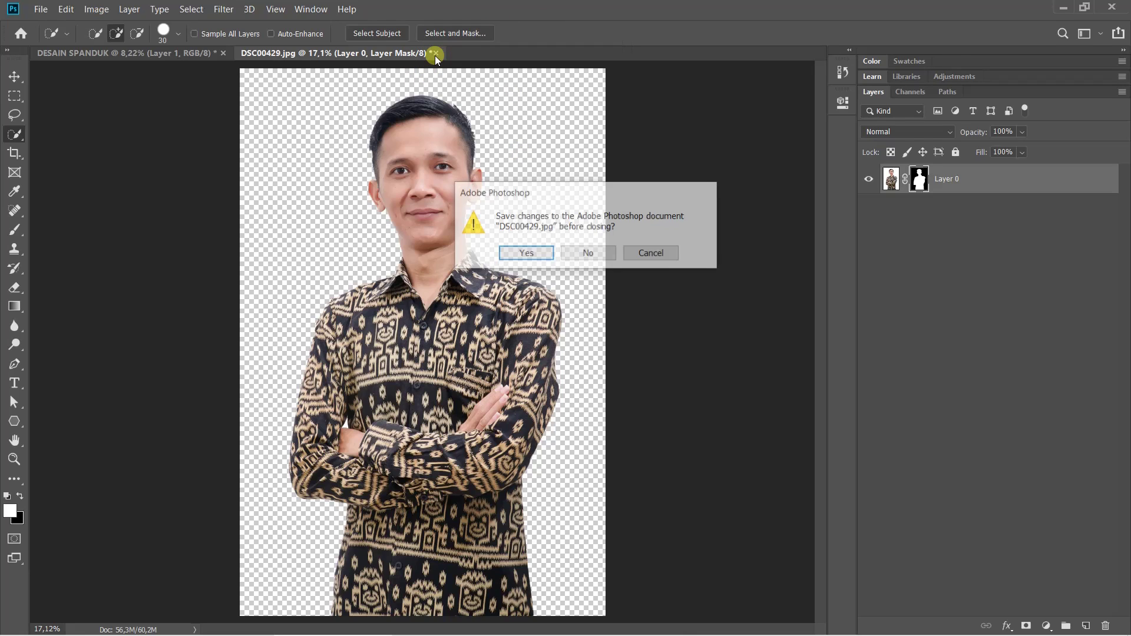
click(587, 255)
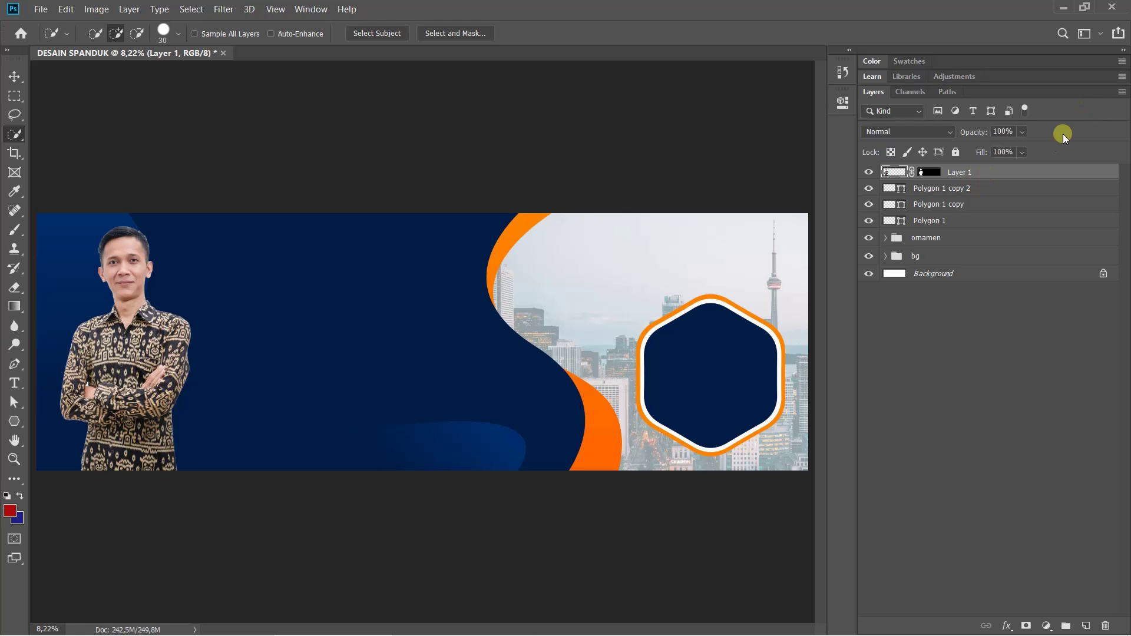
Move the portrait over the right hexagon and scale it to about 81% with Free Transform
key(ctrl+t)
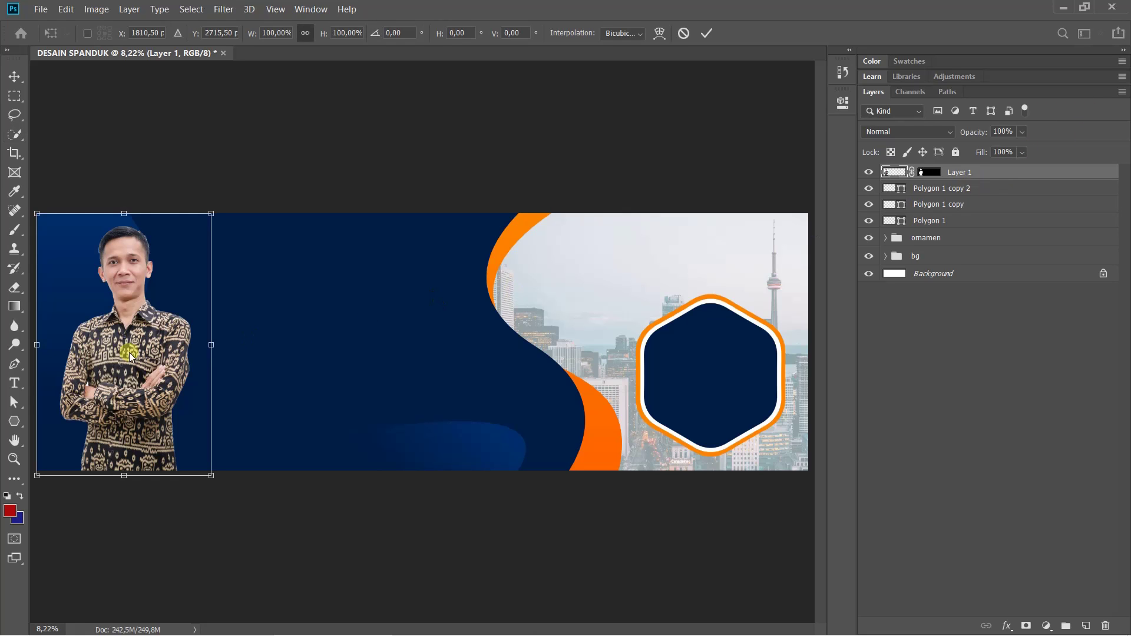
drag(137, 346, 722, 334)
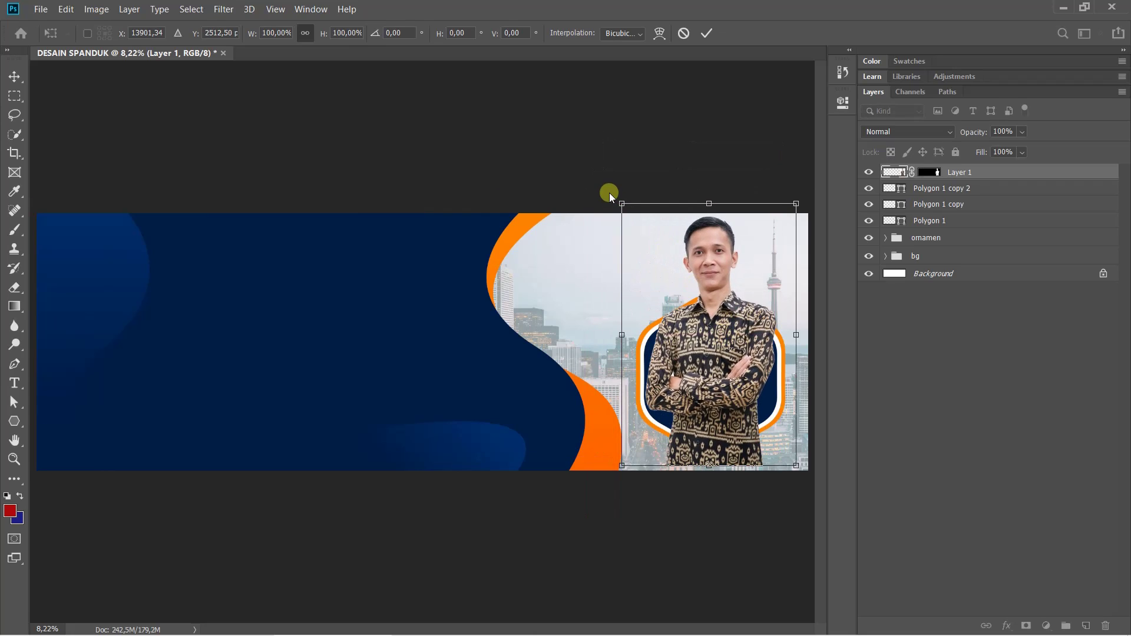
drag(621, 206, 665, 269)
drag(764, 394, 741, 376)
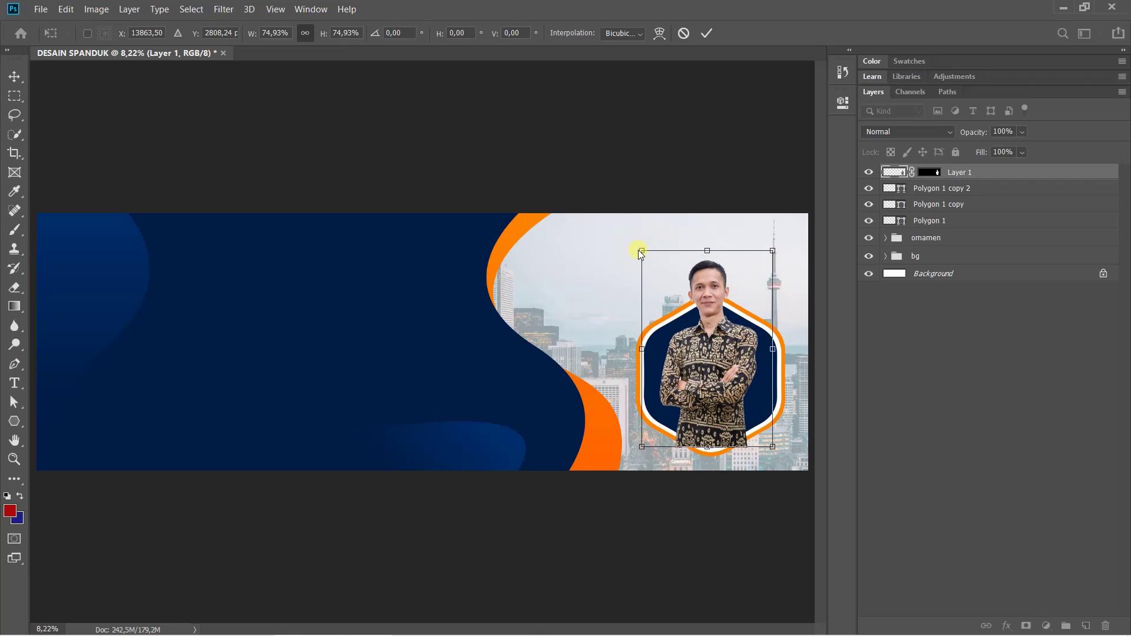
drag(640, 251, 626, 240)
drag(719, 339, 723, 345)
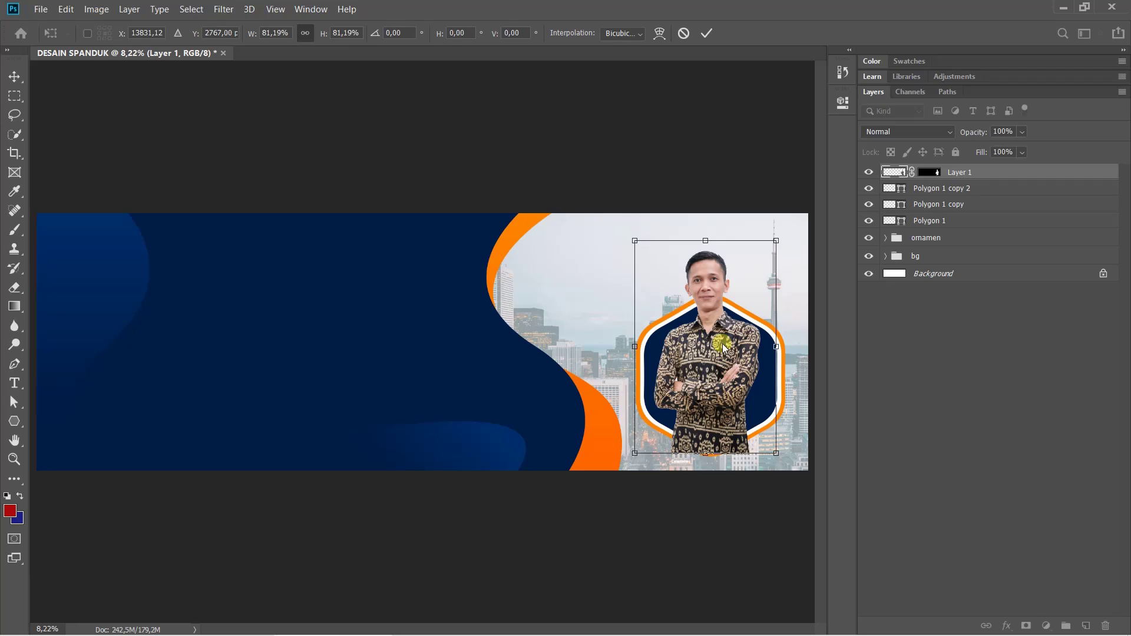
Nudge the portrait into place with Shift+arrow keys, comparing against the reference image
key(shift+Left)
key(shift+Left)
key(shift+Left)
key(shift+Left)
key(shift+Left)
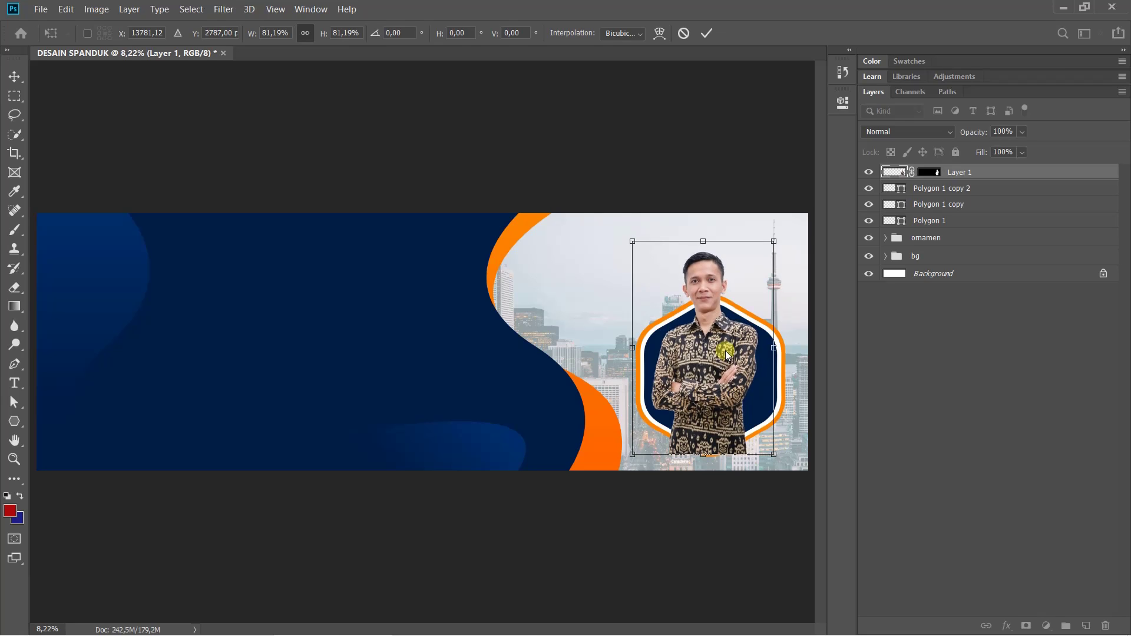
key(shift+Down)
key(shift+Down)
key(shift+Down)
key(shift+Down)
key(shift+Right)
key(shift+Right)
key(shift+Right)
key(shift+Right)
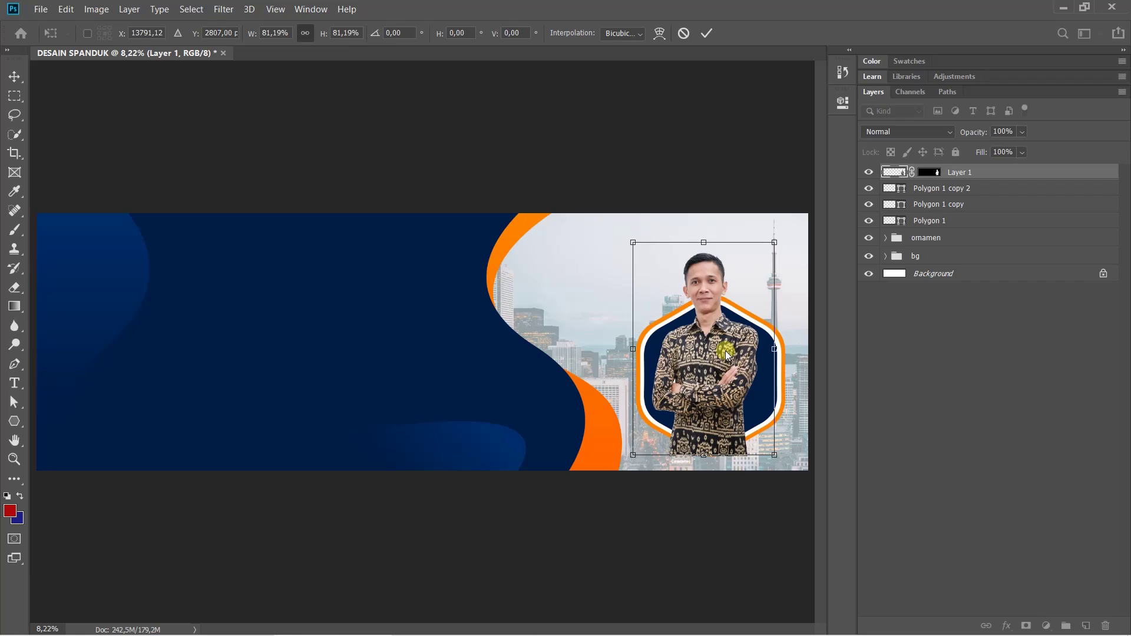
key(shift+Right)
key(shift+Right)
key(shift+Right)
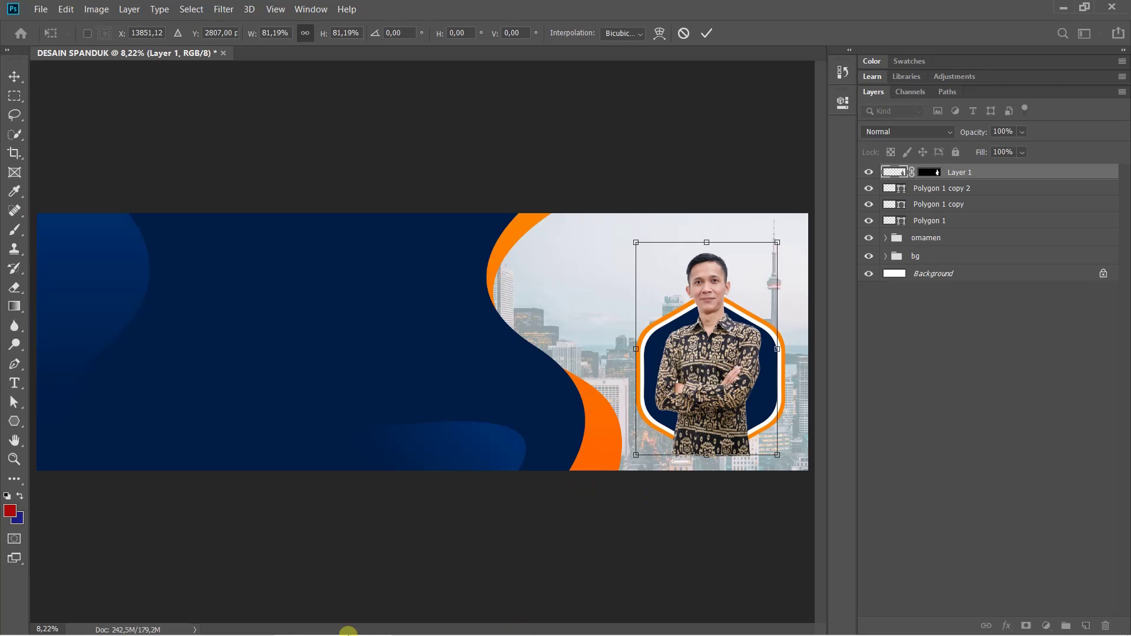
click(435, 624)
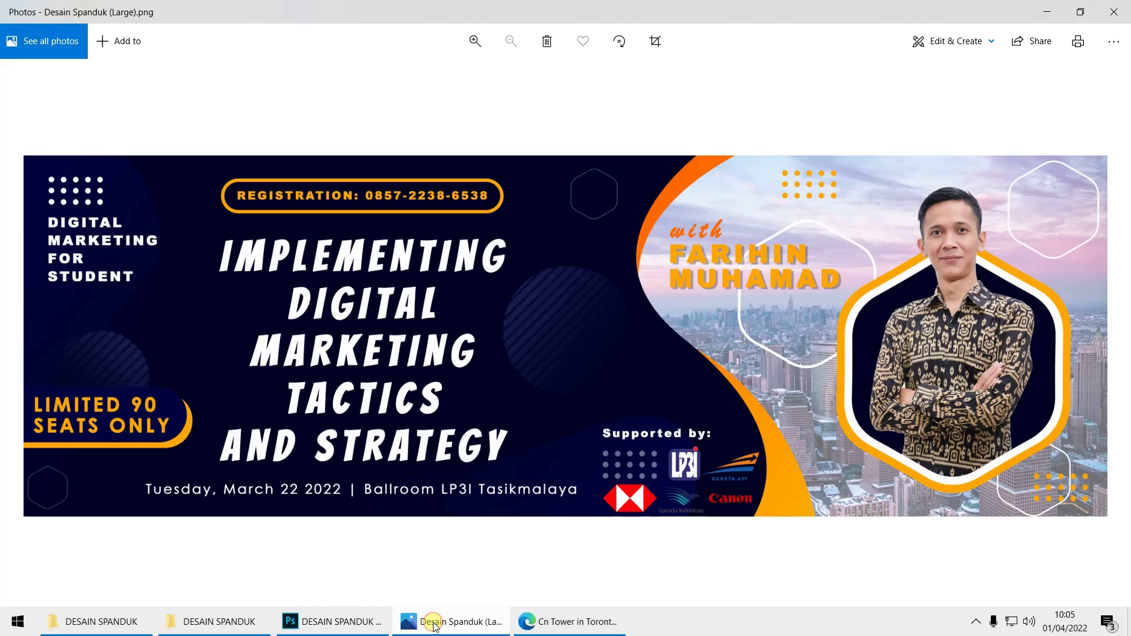
click(434, 623)
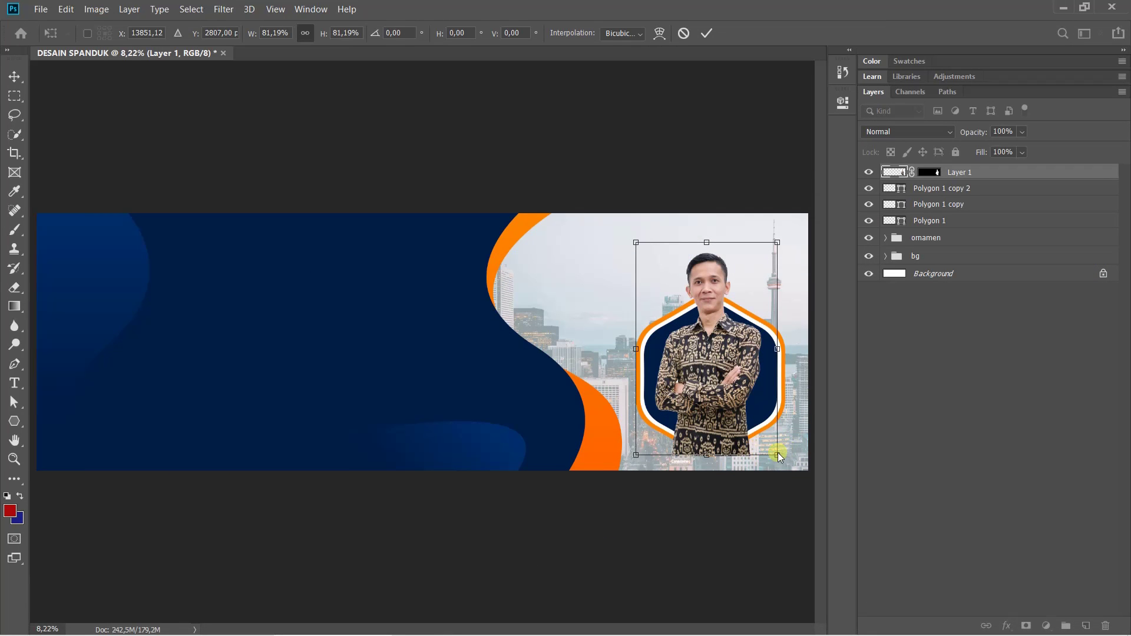
Enlarge the portrait to 84.96%, shift it slightly up-left, and commit the transform
drag(785, 463, 786, 462)
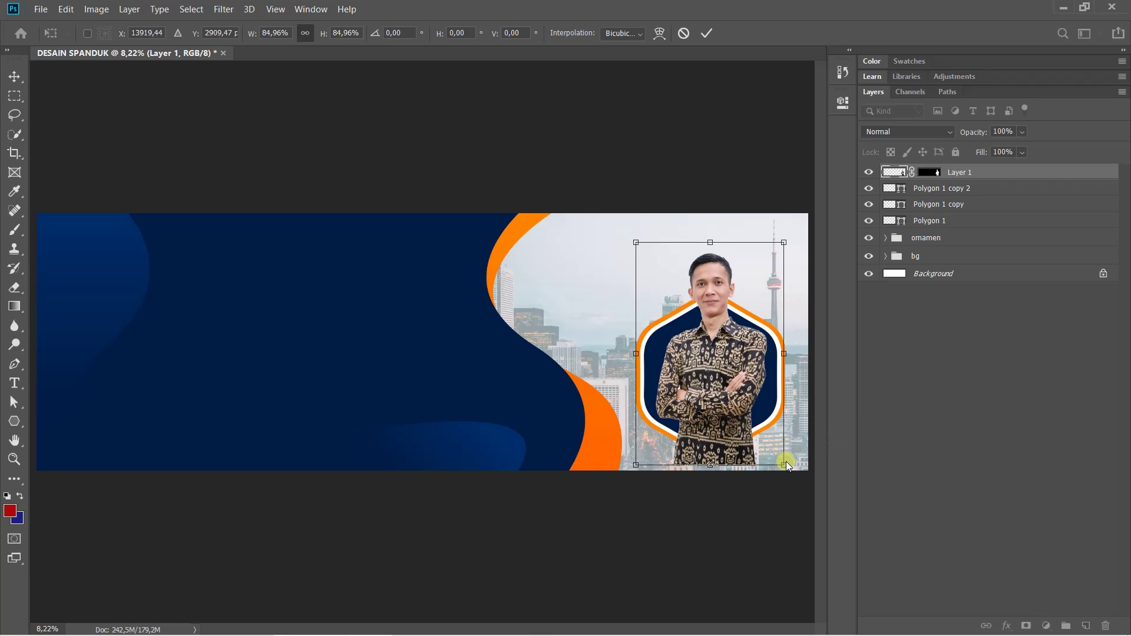
drag(724, 379, 720, 378)
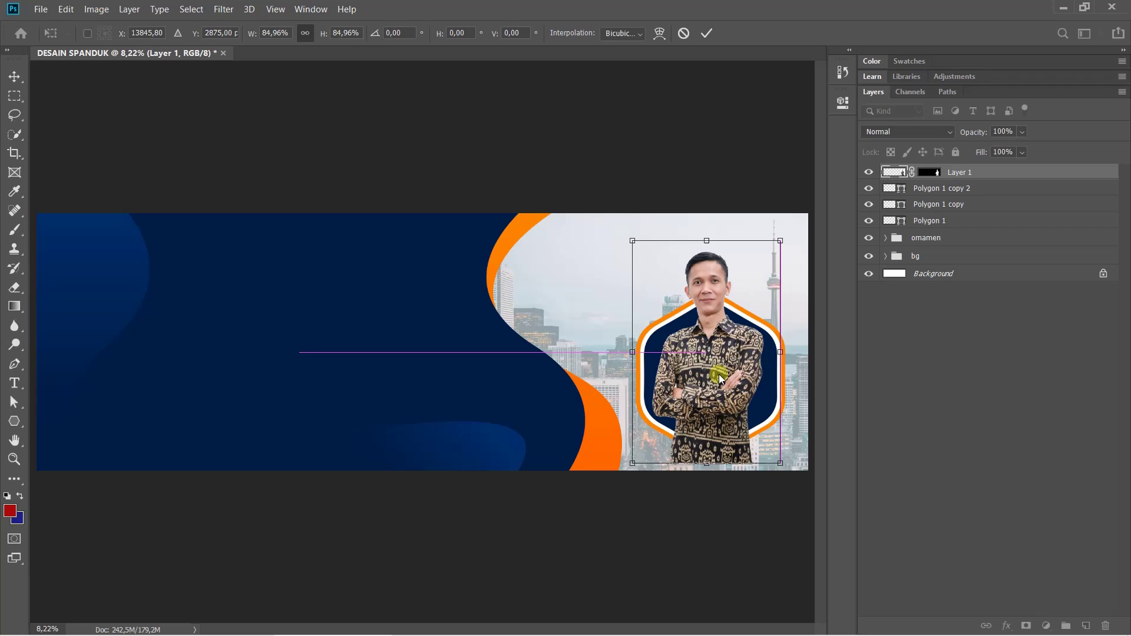
key(Return)
key(w)
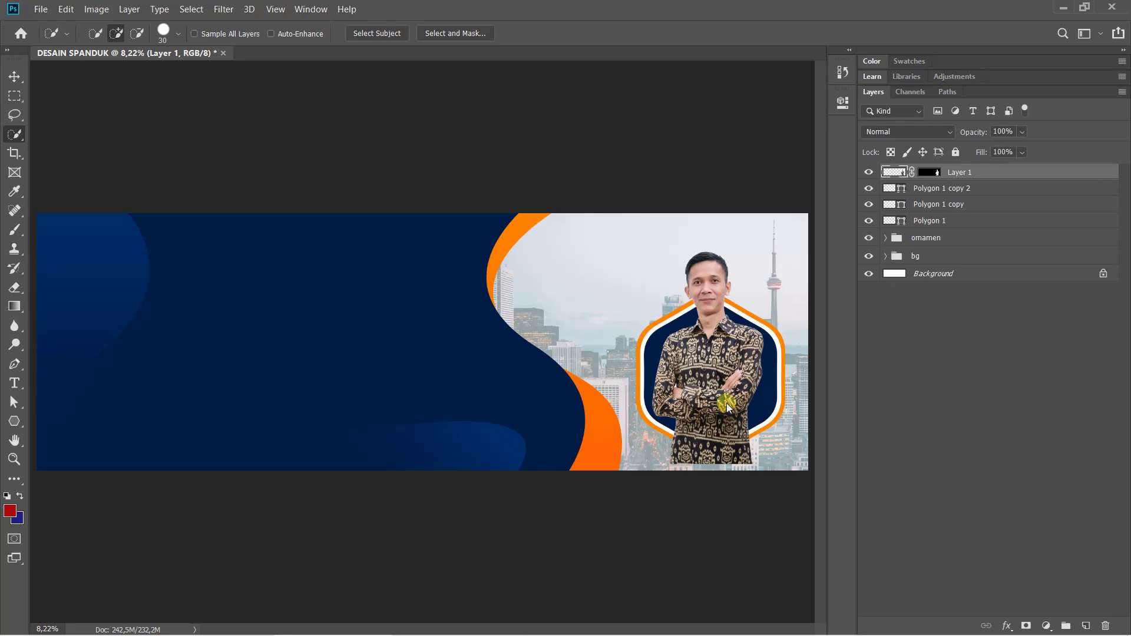
right_click(980, 173)
click(995, 173)
click(946, 188)
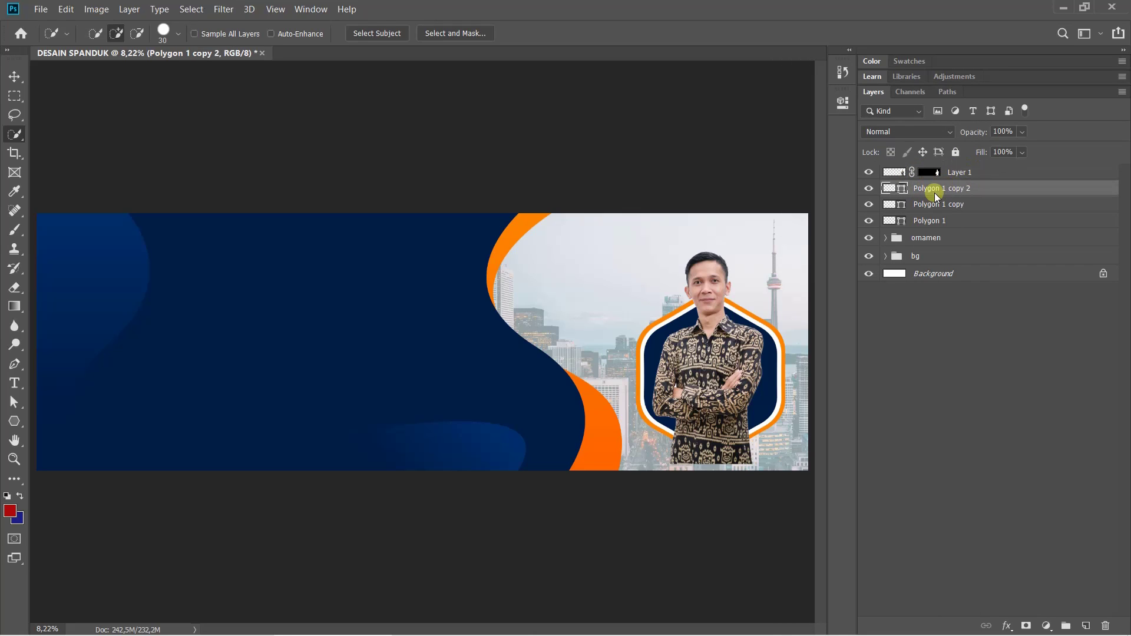
click(973, 174)
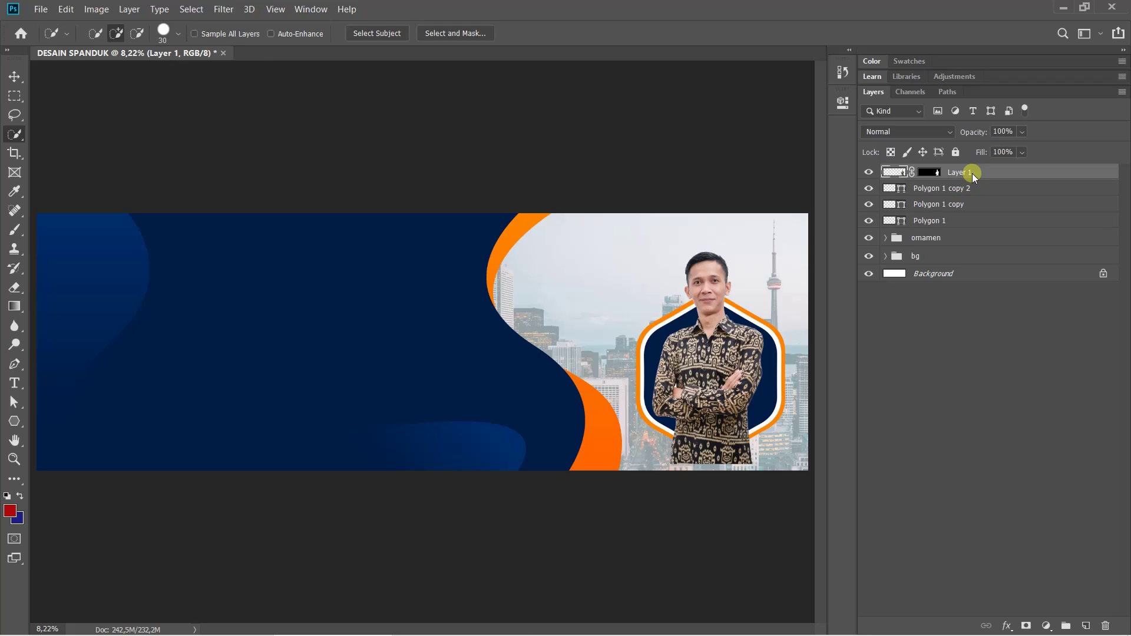
right_click(972, 173)
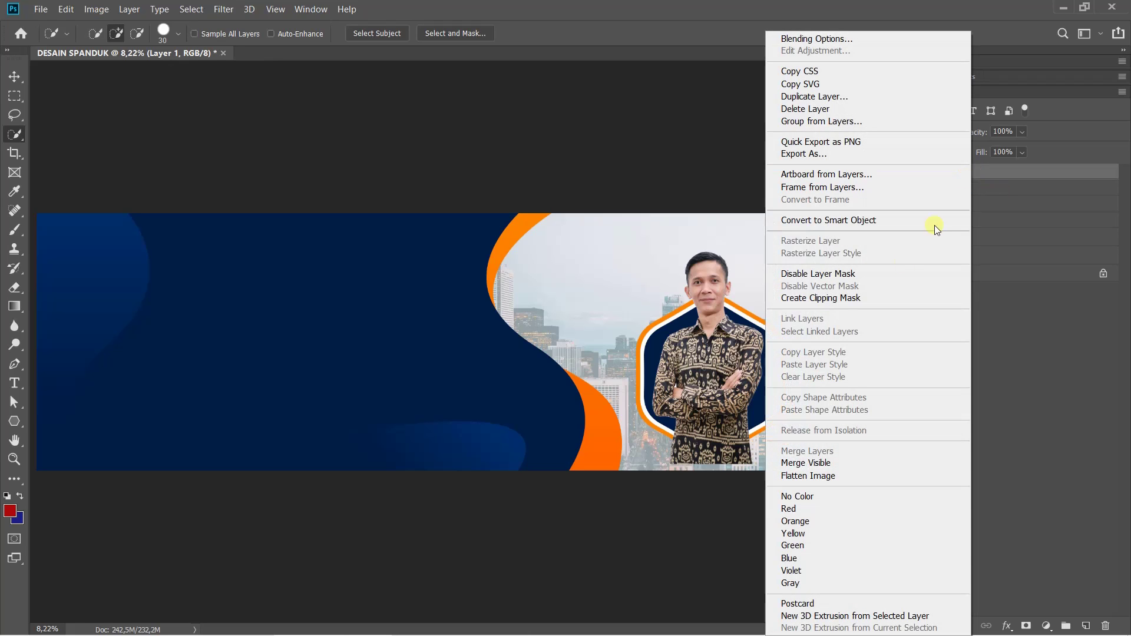
click(837, 298)
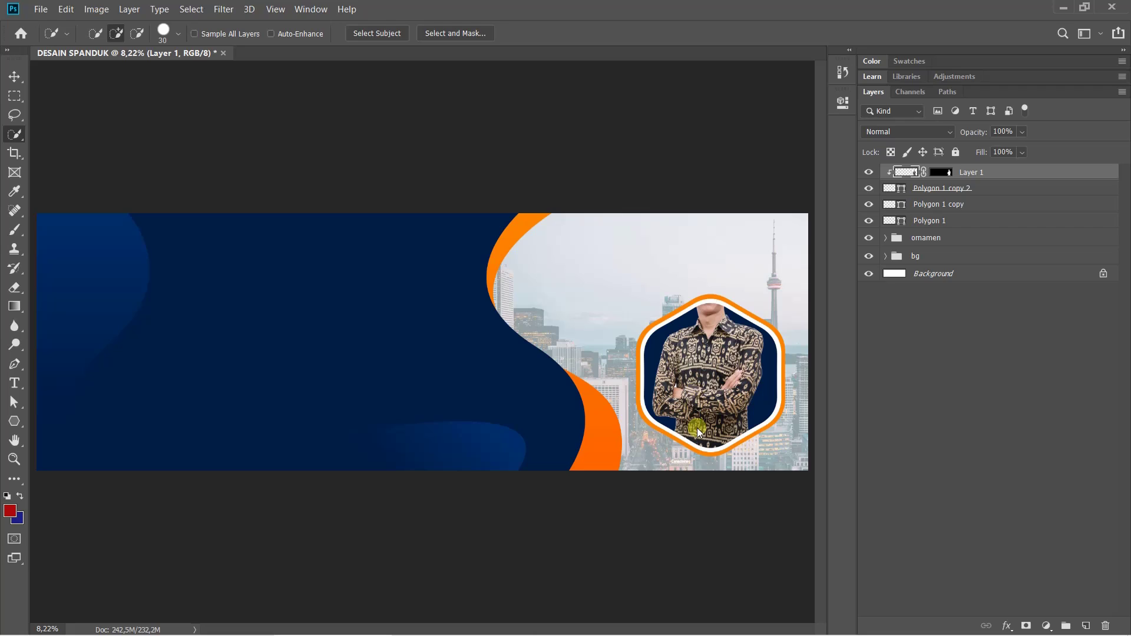
click(982, 188)
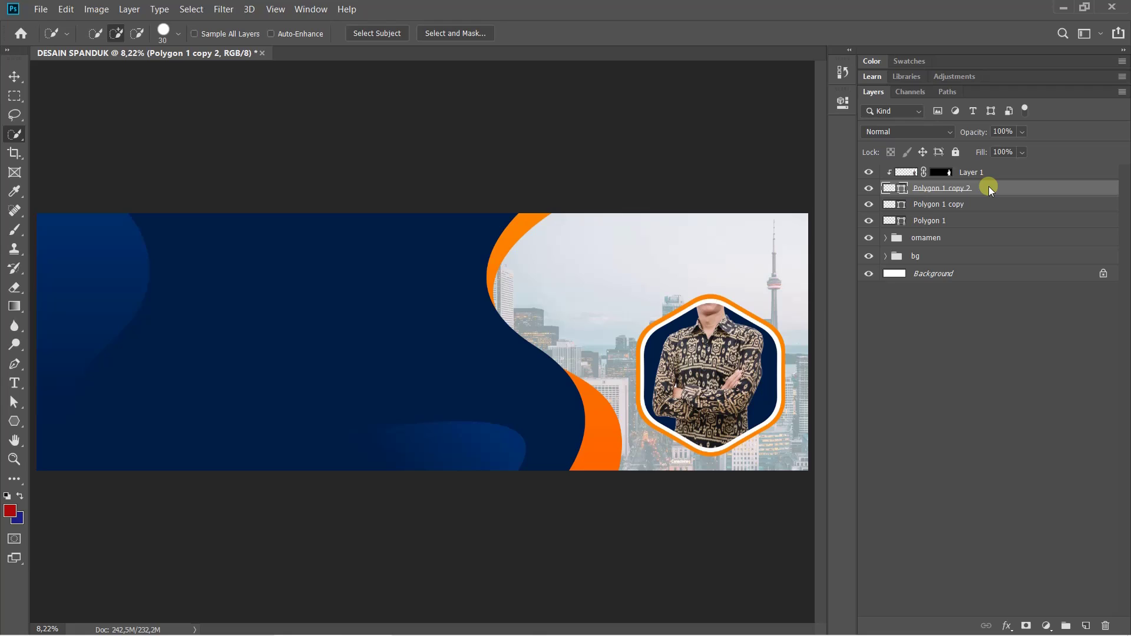
key(ctrl+alt+g)
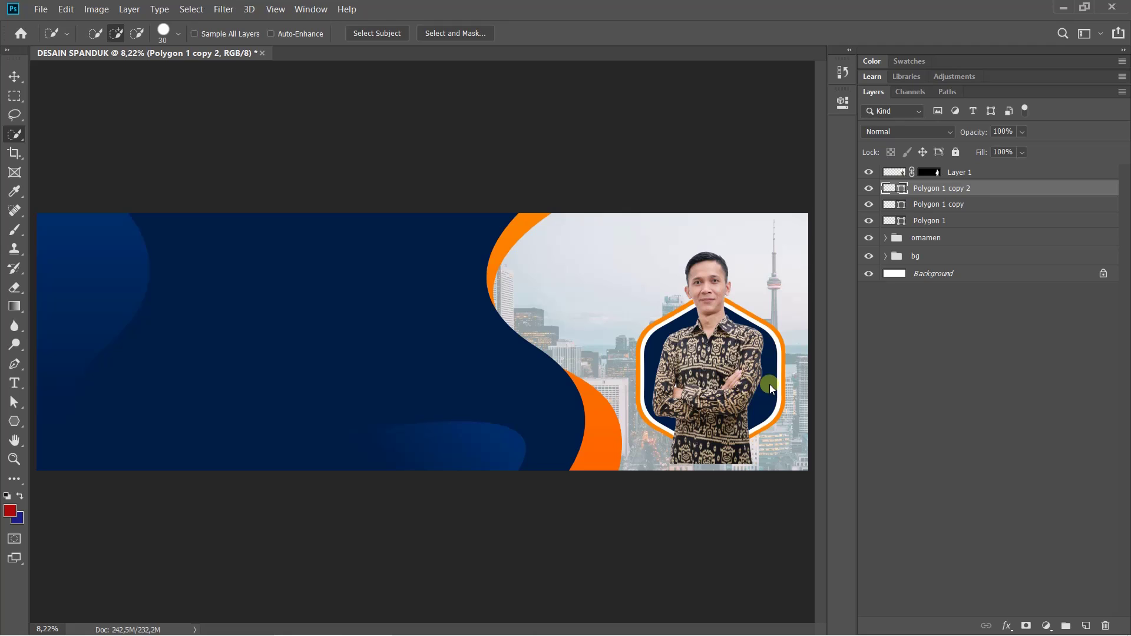
click(868, 188)
click(869, 189)
click(869, 188)
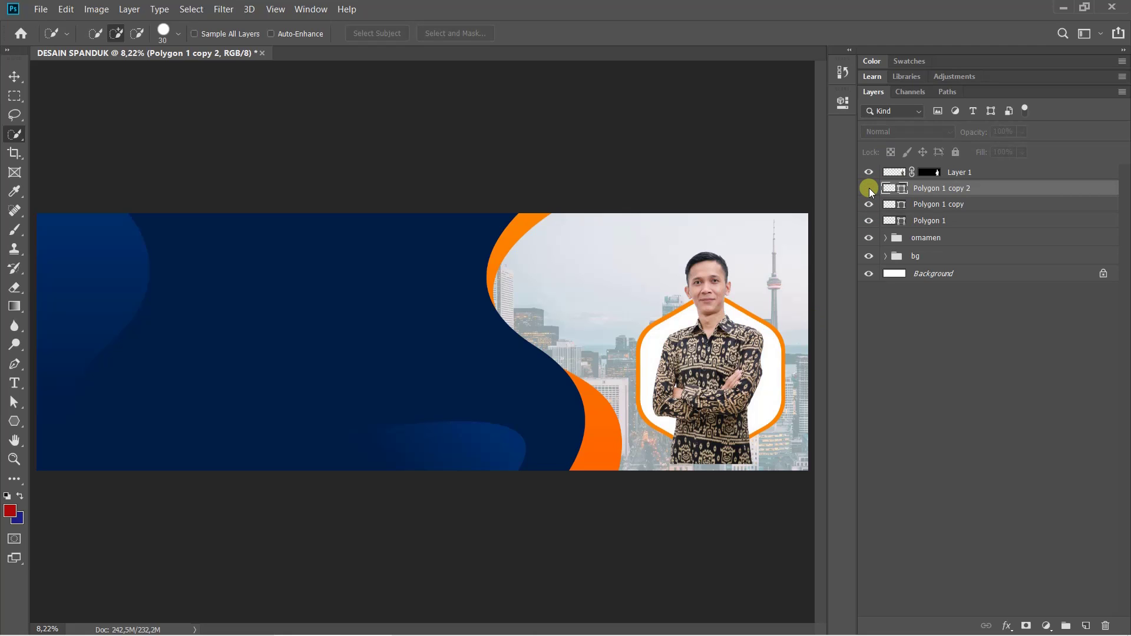
click(869, 188)
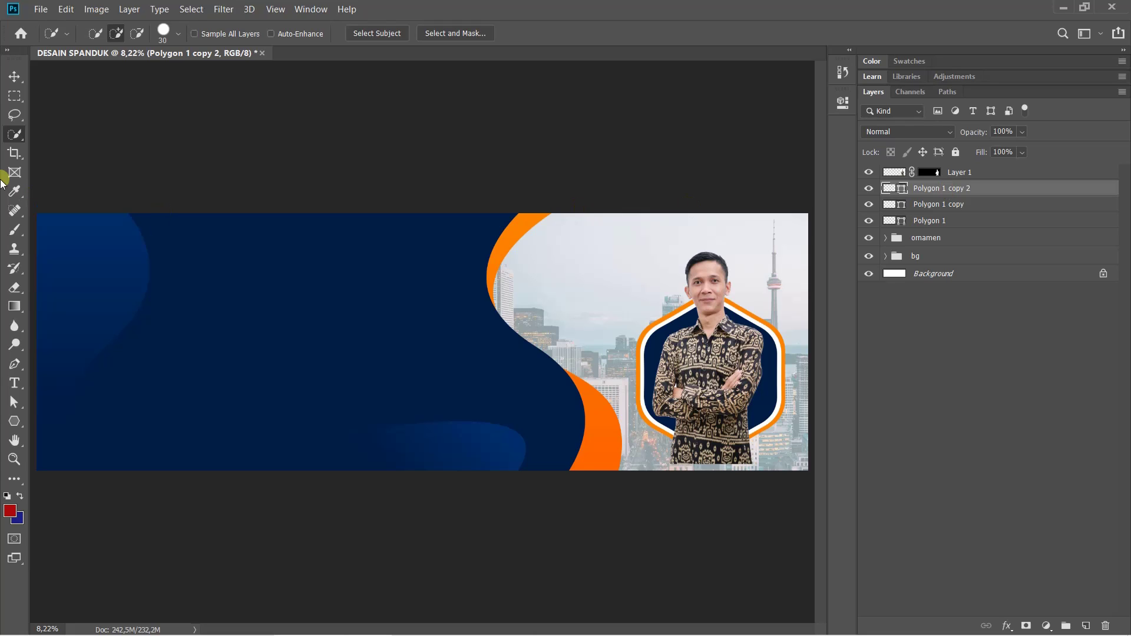
Switch to the Magic Wand and try selecting the navy hexagon, dismissing the fill-layer error
right_click(20, 133)
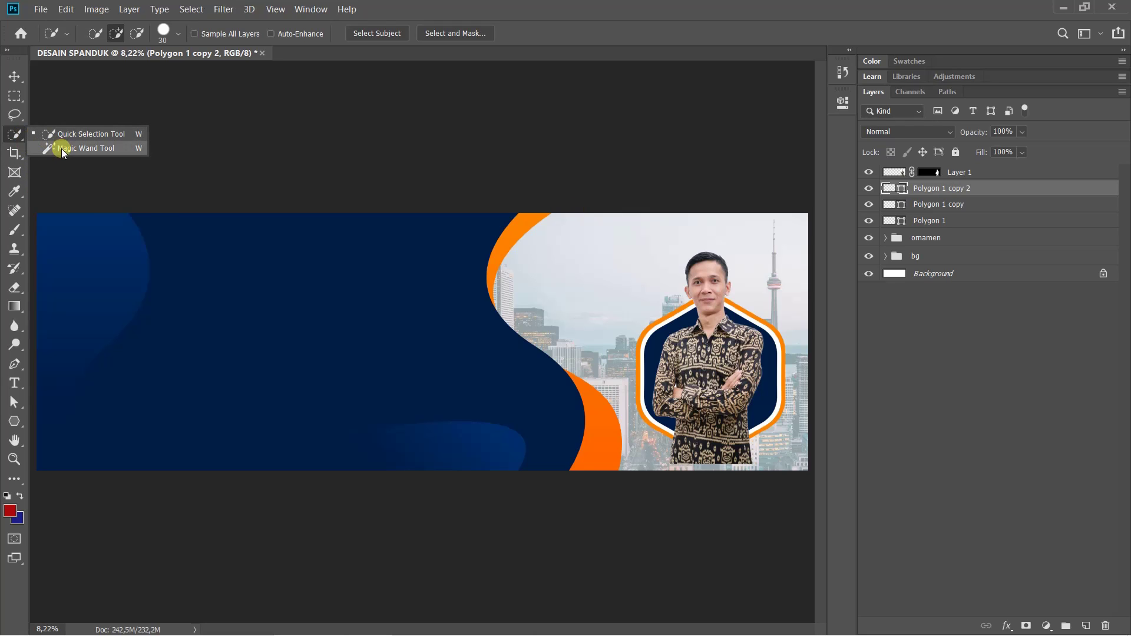
click(62, 148)
right_click(14, 133)
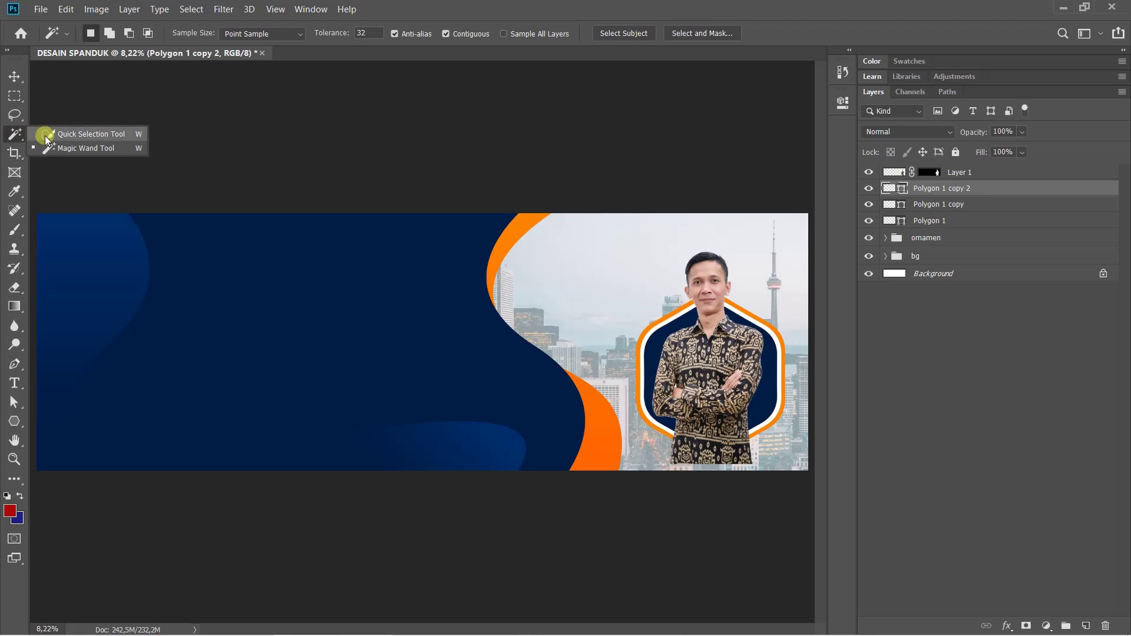
key(Escape)
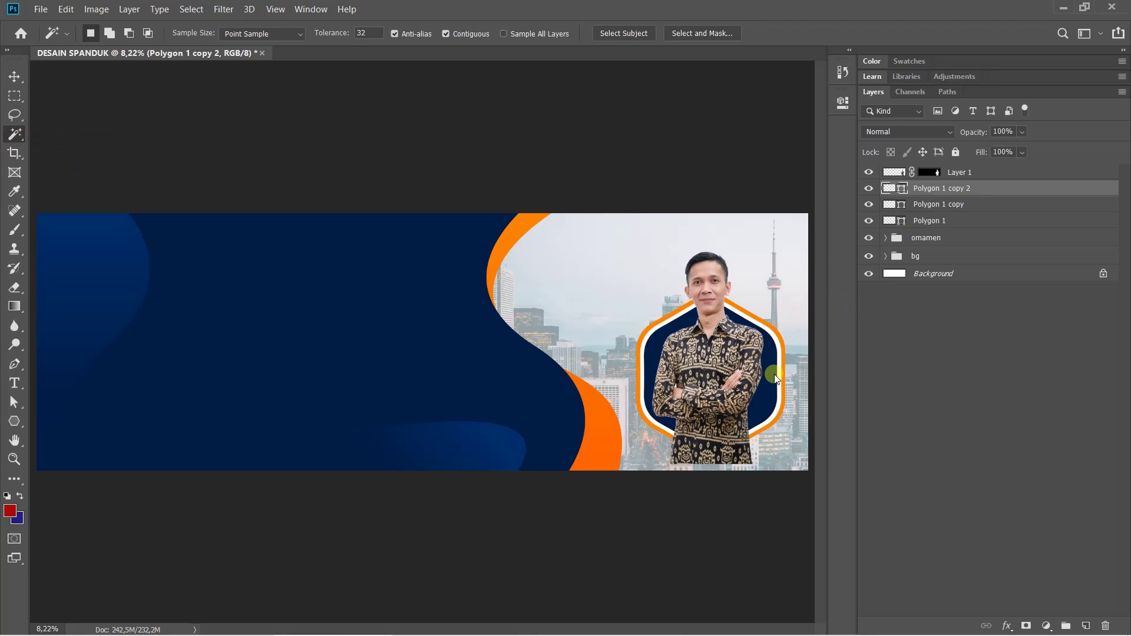
click(769, 369)
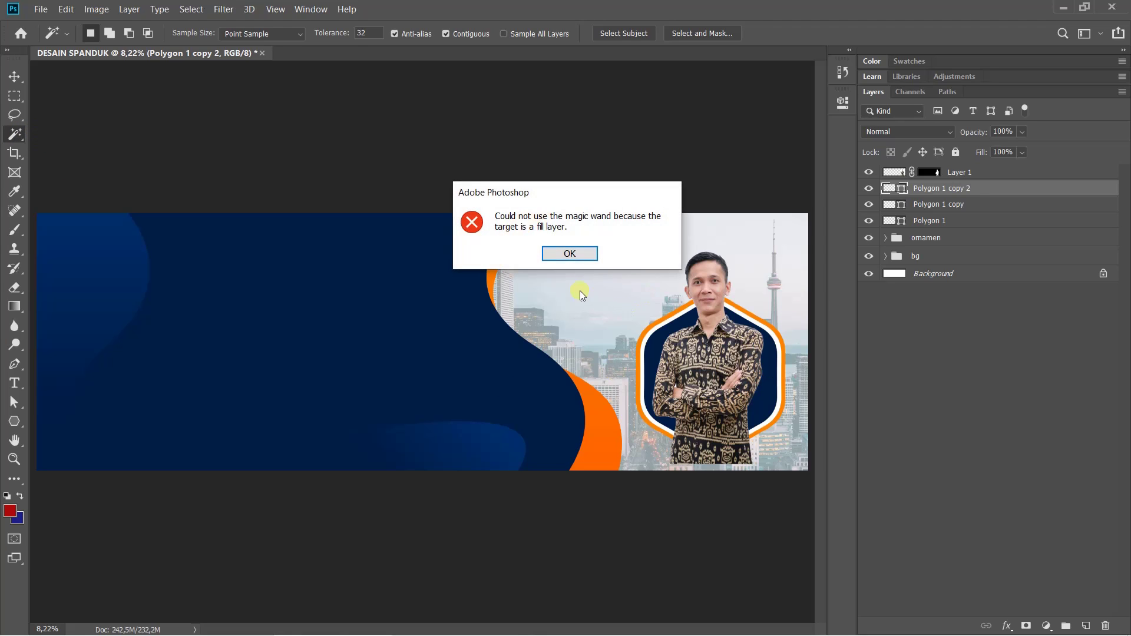
click(566, 254)
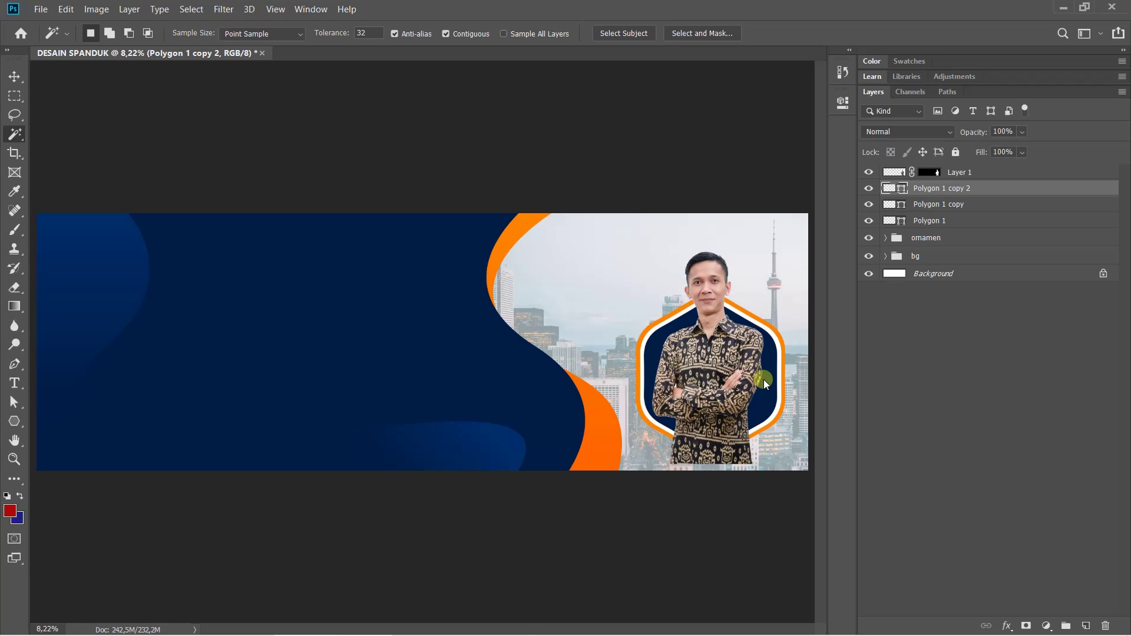
Rasterize the hexagon layer, then select its navy area behind the man with the Magic Wand
right_click(933, 190)
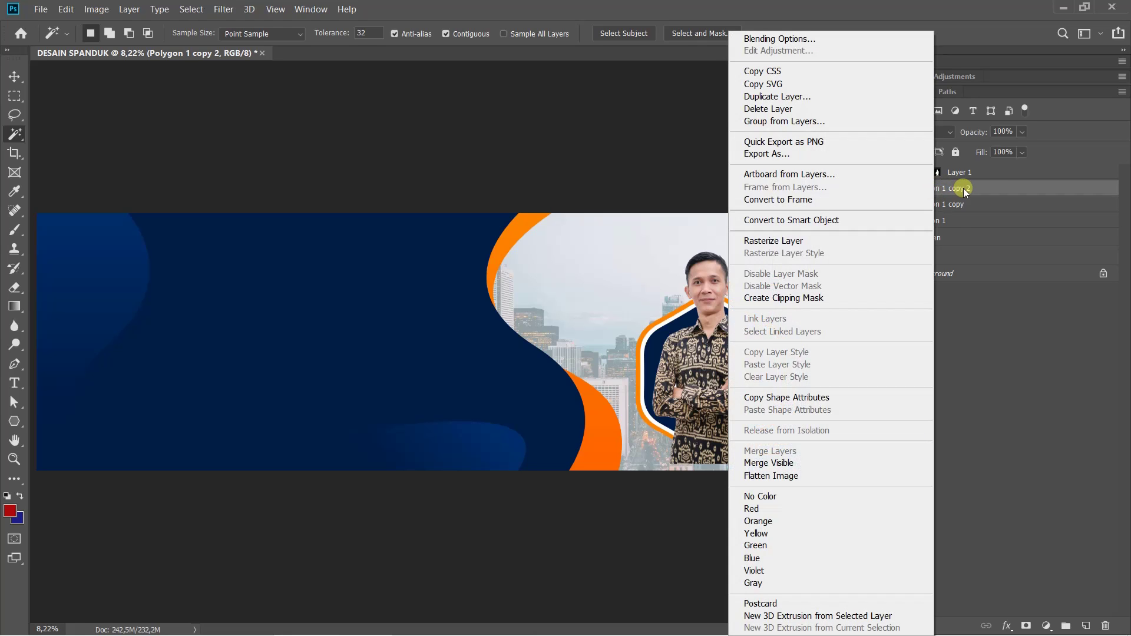
click(963, 189)
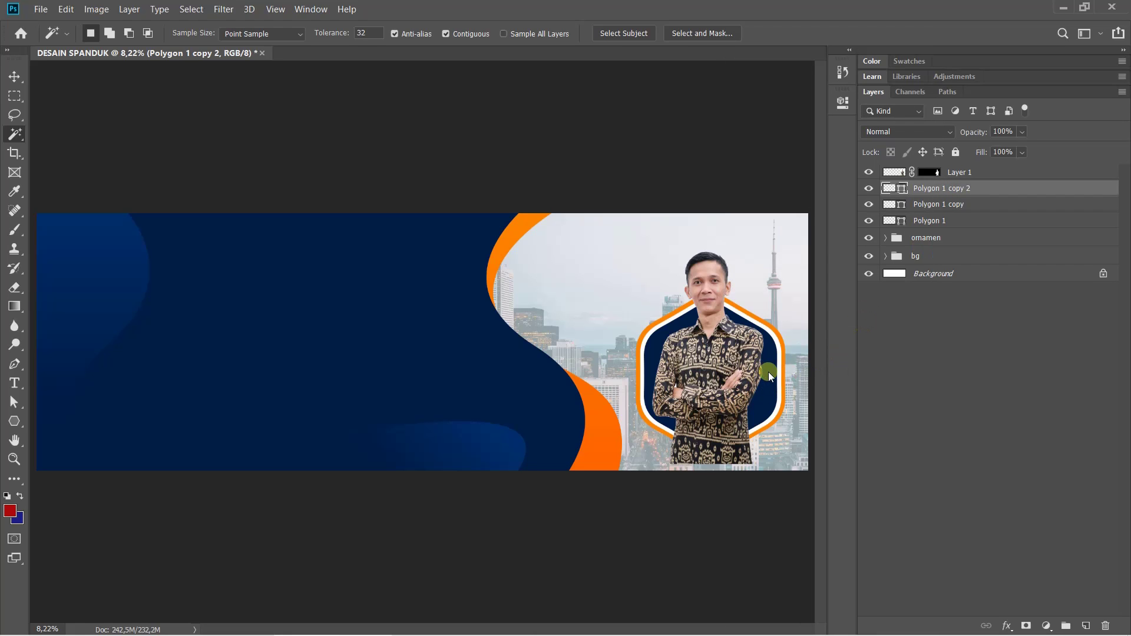
right_click(942, 188)
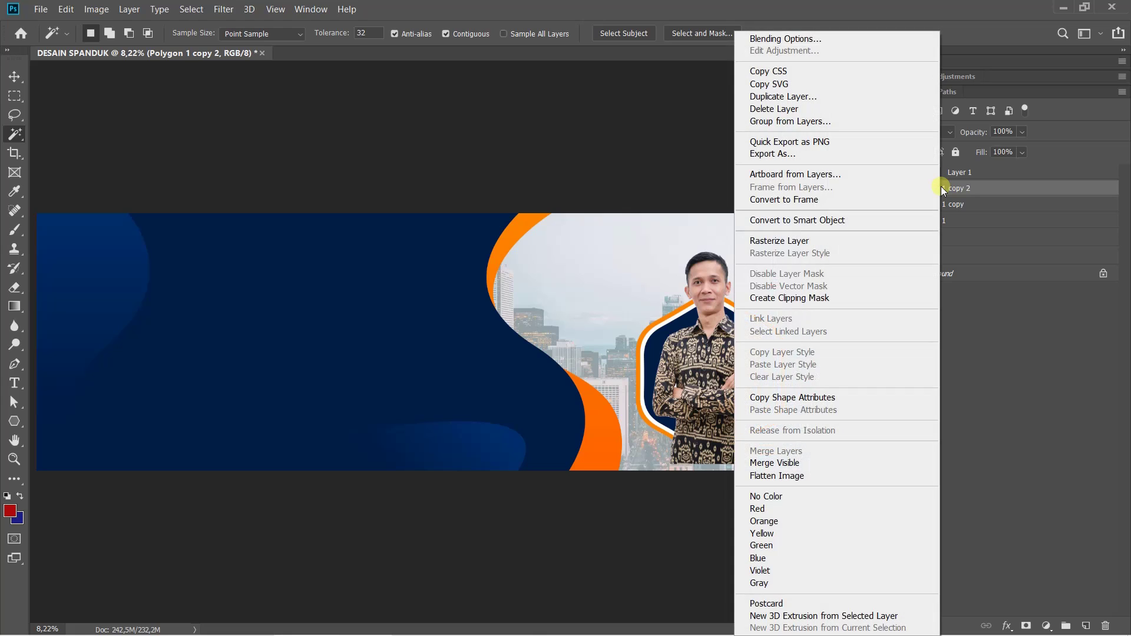
click(842, 241)
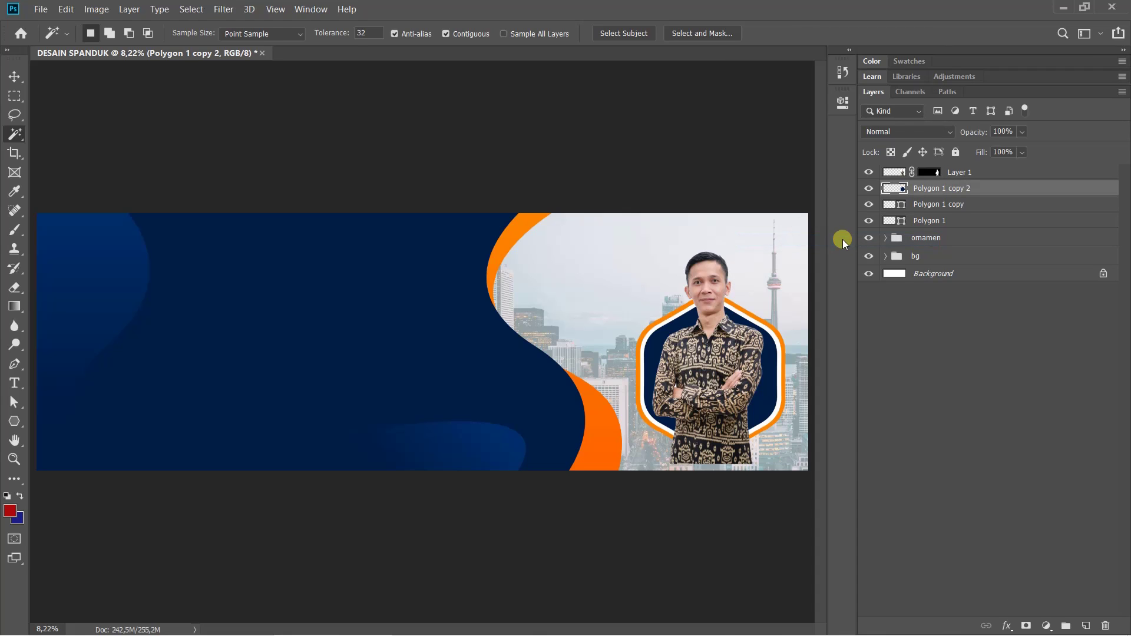
click(772, 360)
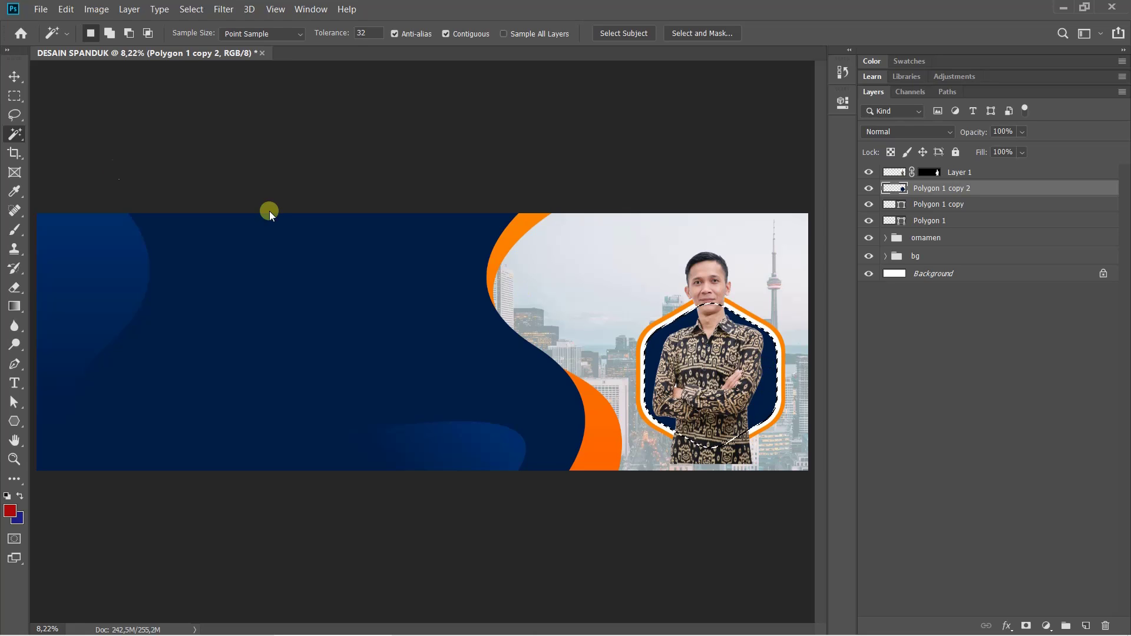
right_click(15, 133)
click(66, 146)
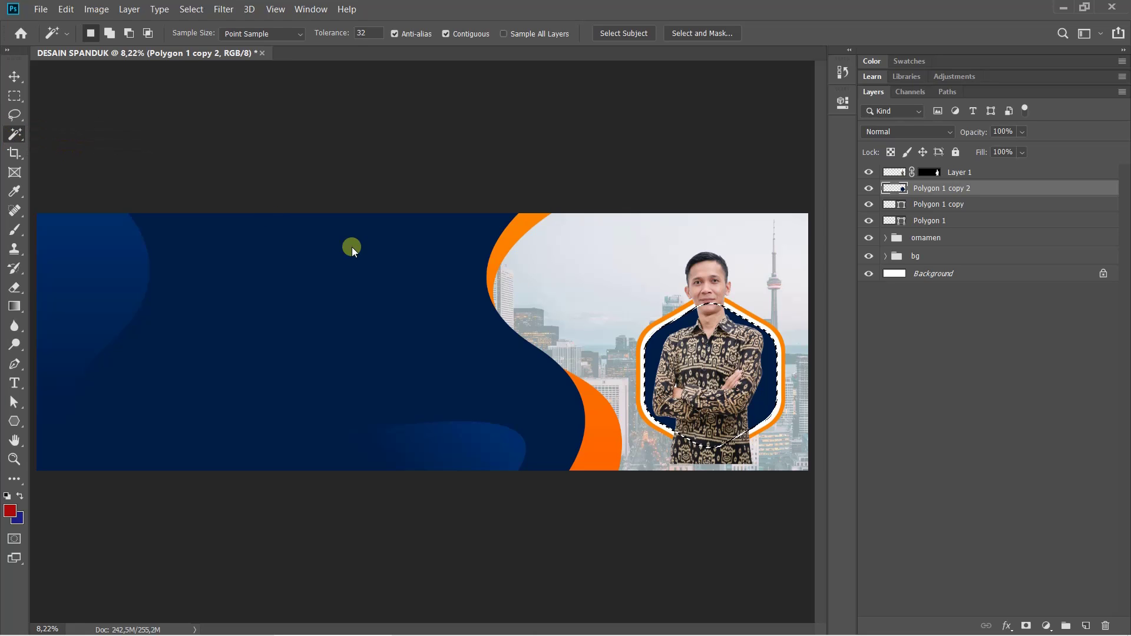
key(ctrl+d)
click(770, 374)
Choose the standard Eraser and set its brush size to 5000 px in the preset picker
click(16, 289)
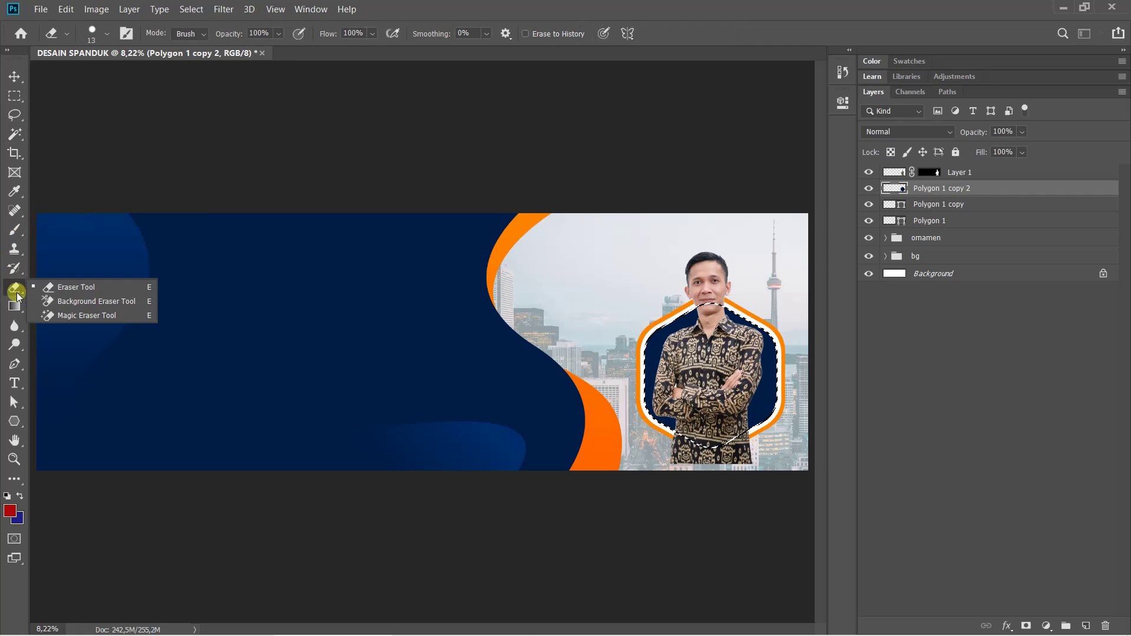
click(65, 291)
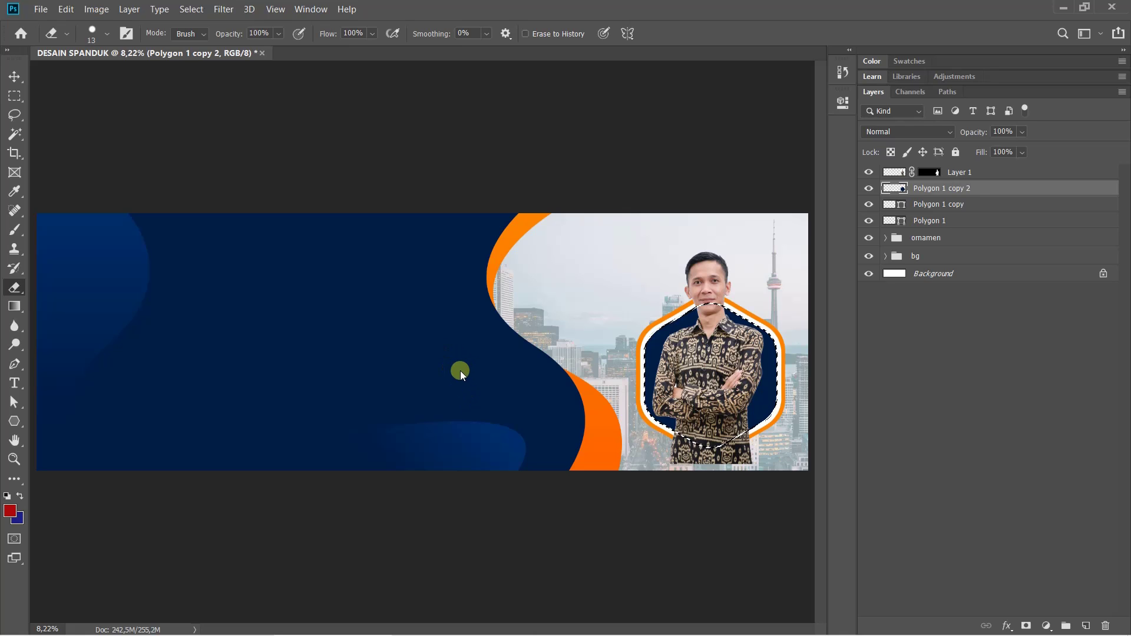
click(108, 35)
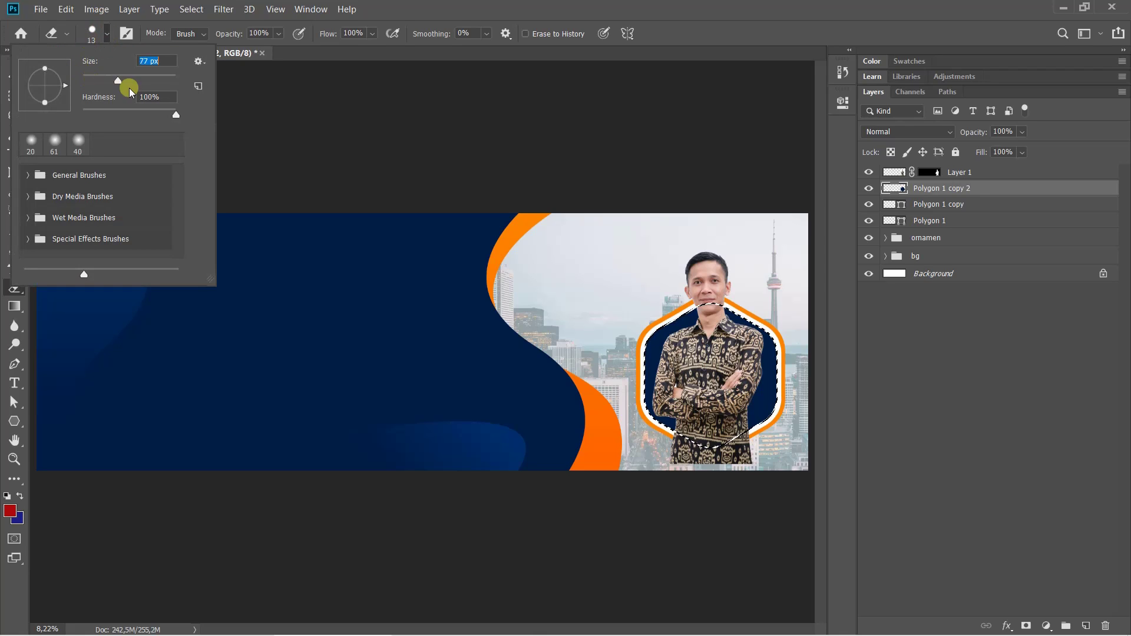
drag(129, 88, 162, 93)
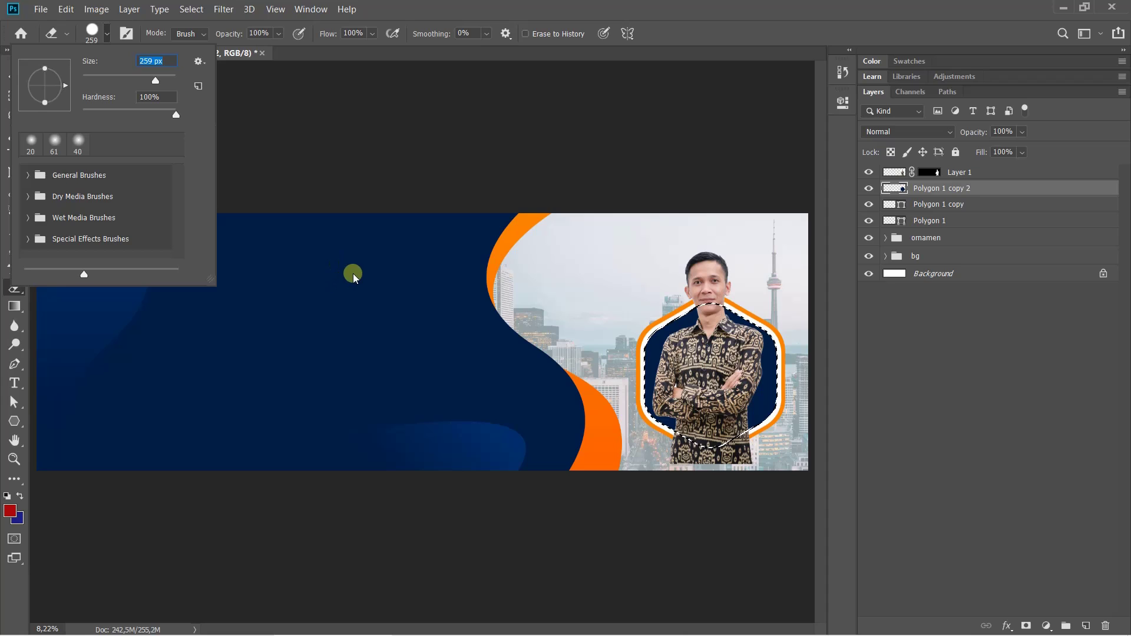
drag(151, 80, 207, 84)
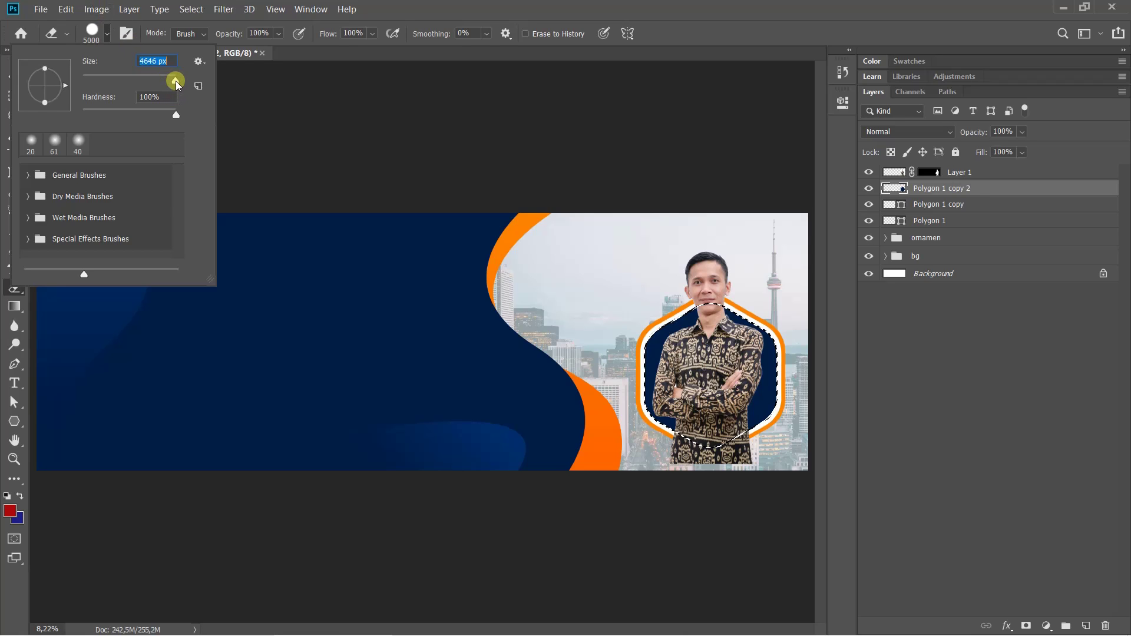
click(551, 5)
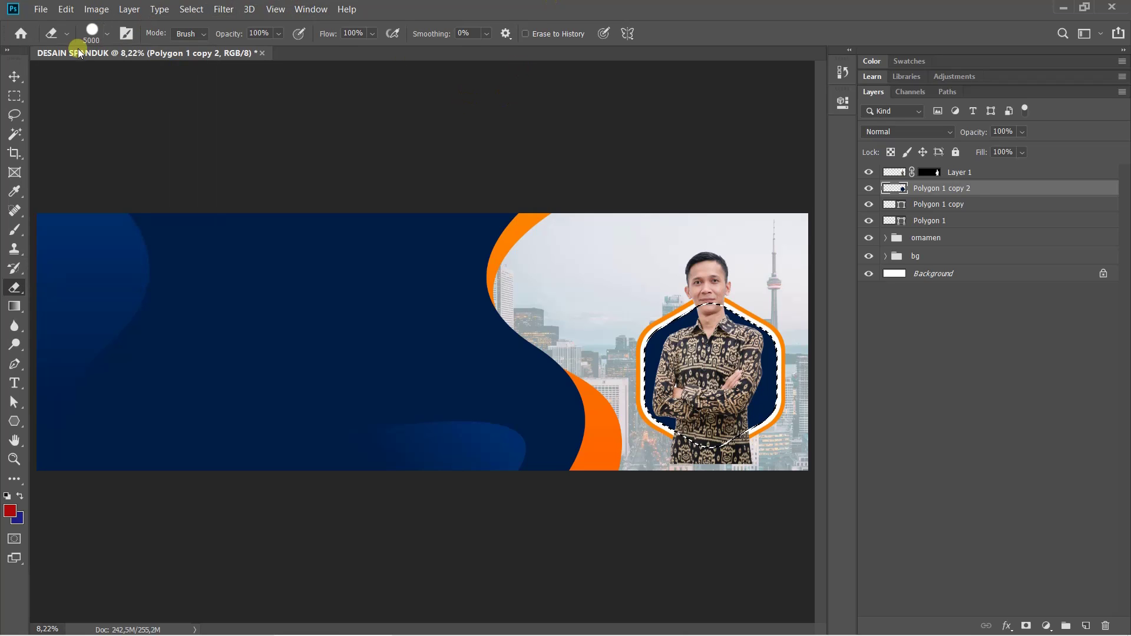
click(106, 34)
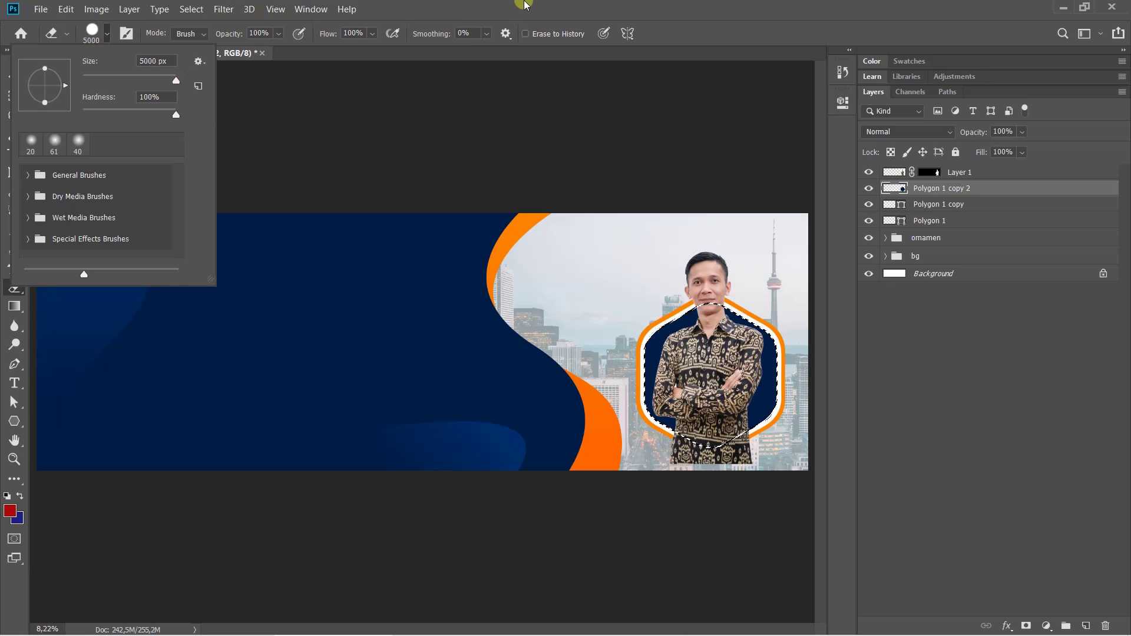
click(526, 5)
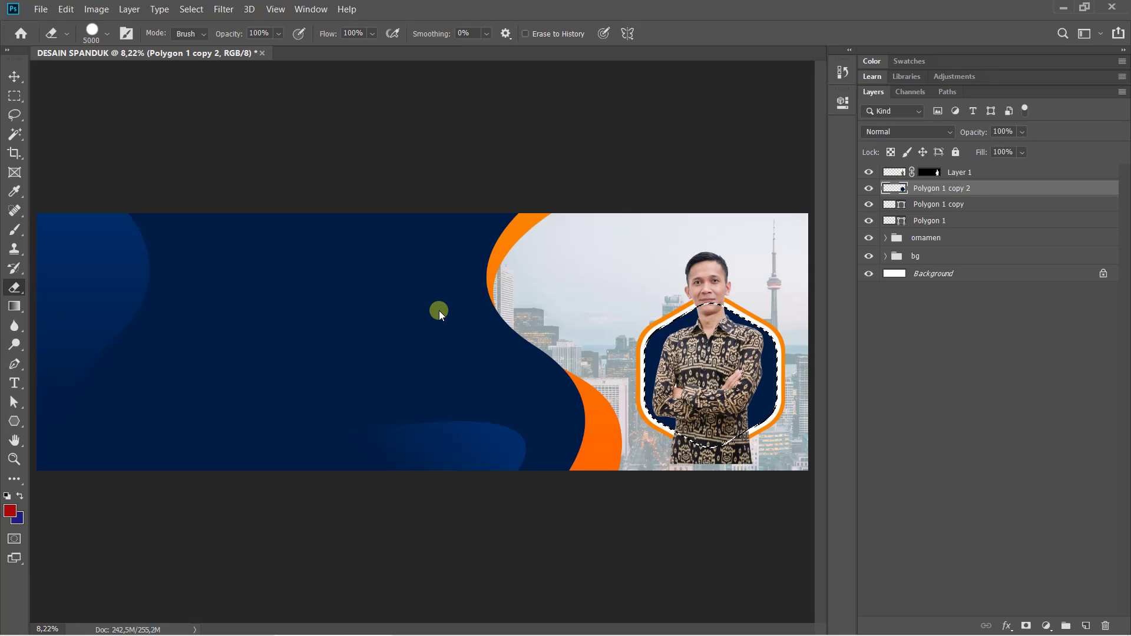
Shrink the eraser size to 1000 px using the bracket keys
click(109, 35)
click(109, 36)
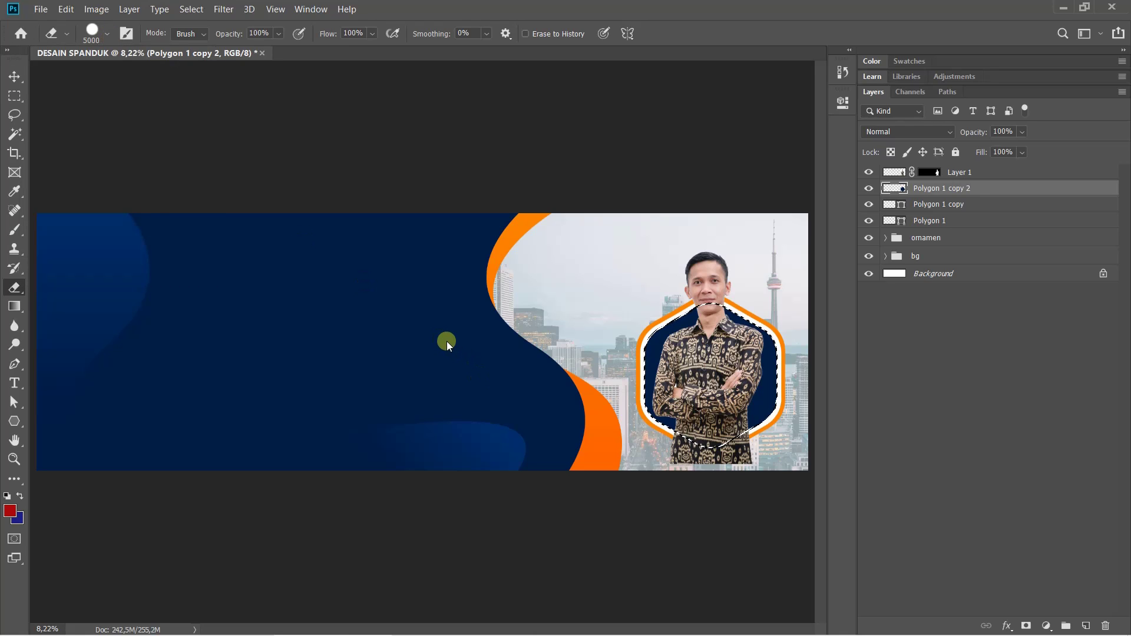
key(bracketleft)
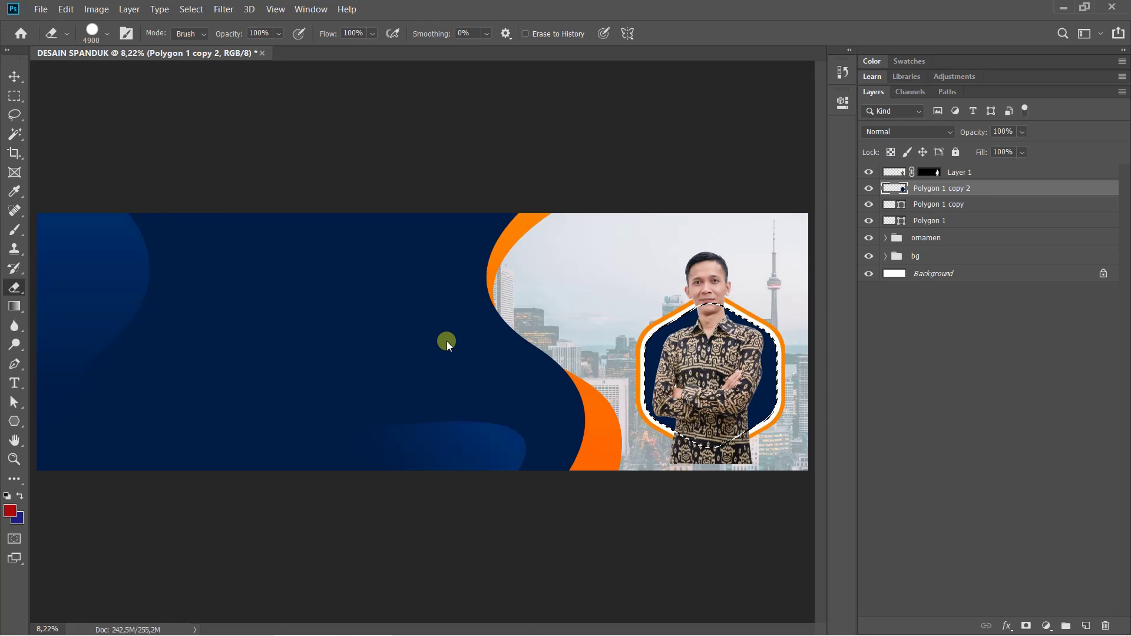
key(bracketleft)
key(bracketleft)
key(bracketleft)
key(bracketleft)
key(bracketleft)
key(bracketleft)
key(bracketleft)
key(bracketleft)
key(bracketleft)
key(bracketleft)
key(bracketleft)
key(bracketleft)
key(bracketleft)
key(bracketleft)
key(bracketleft)
key(bracketleft)
key(bracketleft)
key(bracketleft)
key(bracketleft)
key(bracketleft)
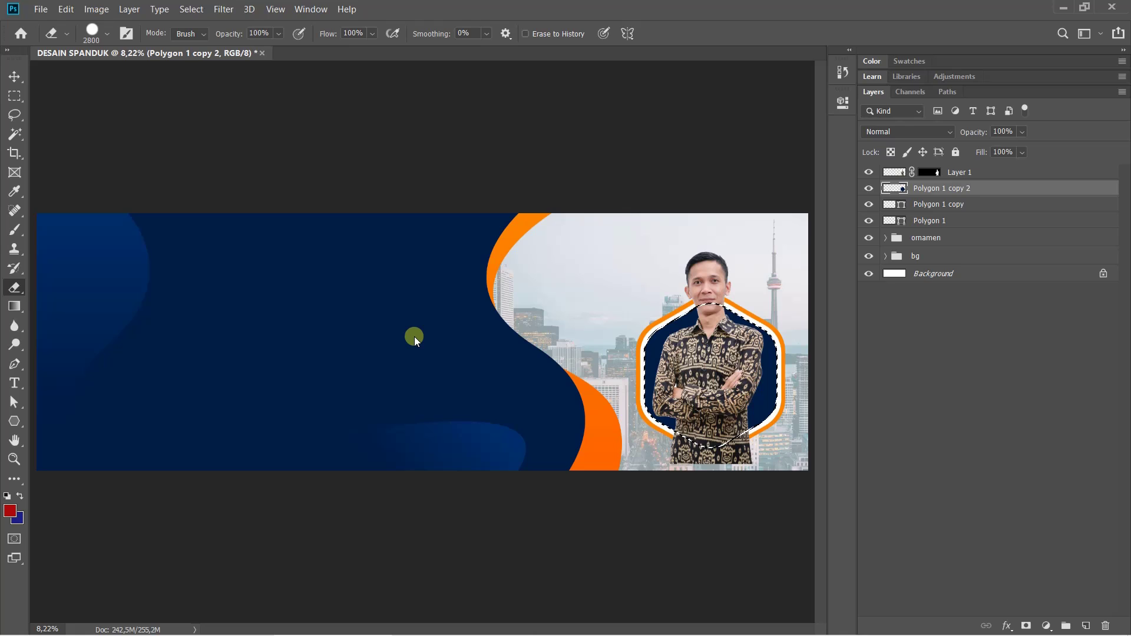
key(bracketleft)
key(bracketleft)
key(bracketleft)
key(bracketleft)
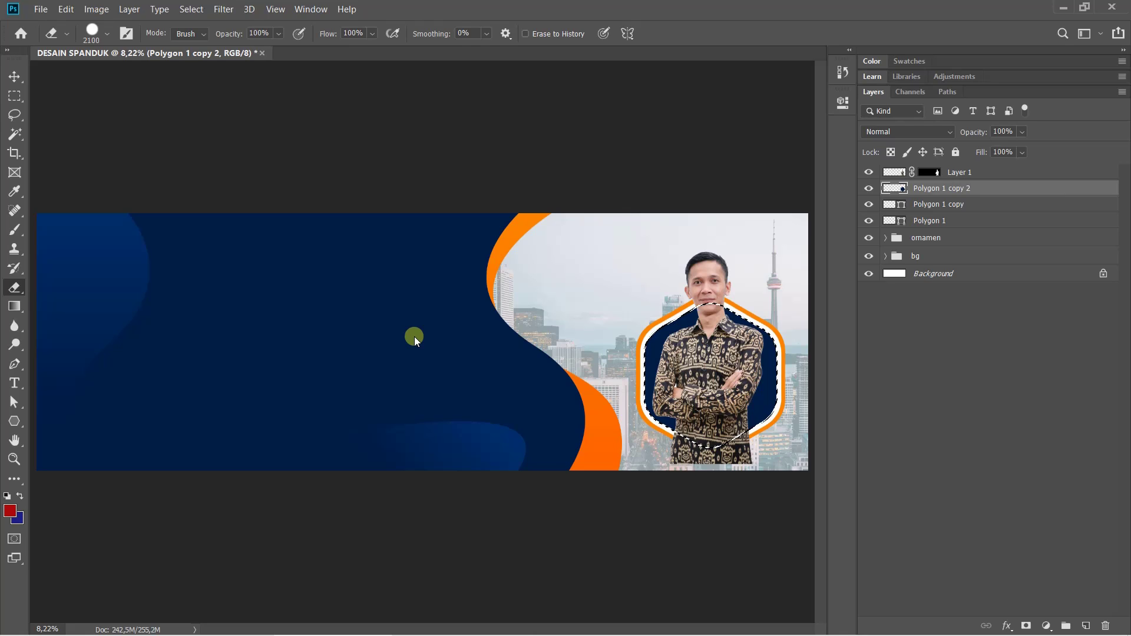
key(bracketright)
key(bracketright)
key(bracketright)
key(bracketright)
key(bracketright)
key(bracketright)
key(bracketright)
key(bracketright)
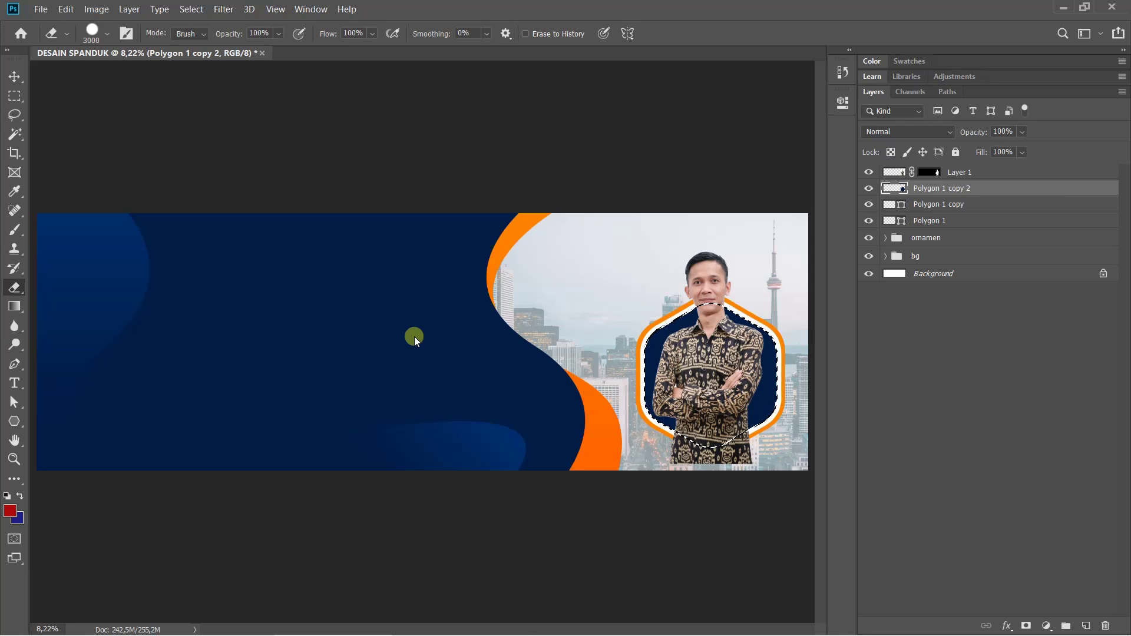
key(bracketleft)
key(bracketleft)
key(bracketleft)
key(bracketleft)
key(bracketleft)
key(bracketleft)
key(bracketleft)
key(bracketleft)
key(bracketleft)
key(bracketleft)
key(bracketleft)
key(bracketleft)
key(bracketleft)
key(bracketleft)
key(bracketleft)
key(bracketleft)
key(bracketleft)
key(bracketleft)
key(bracketleft)
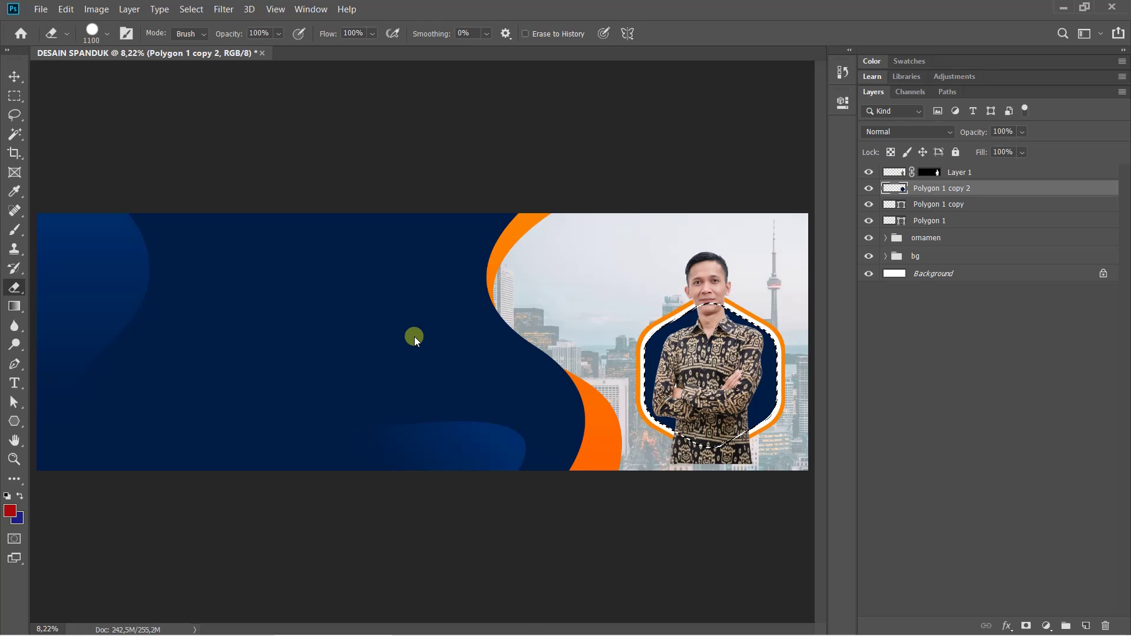
key(bracketleft)
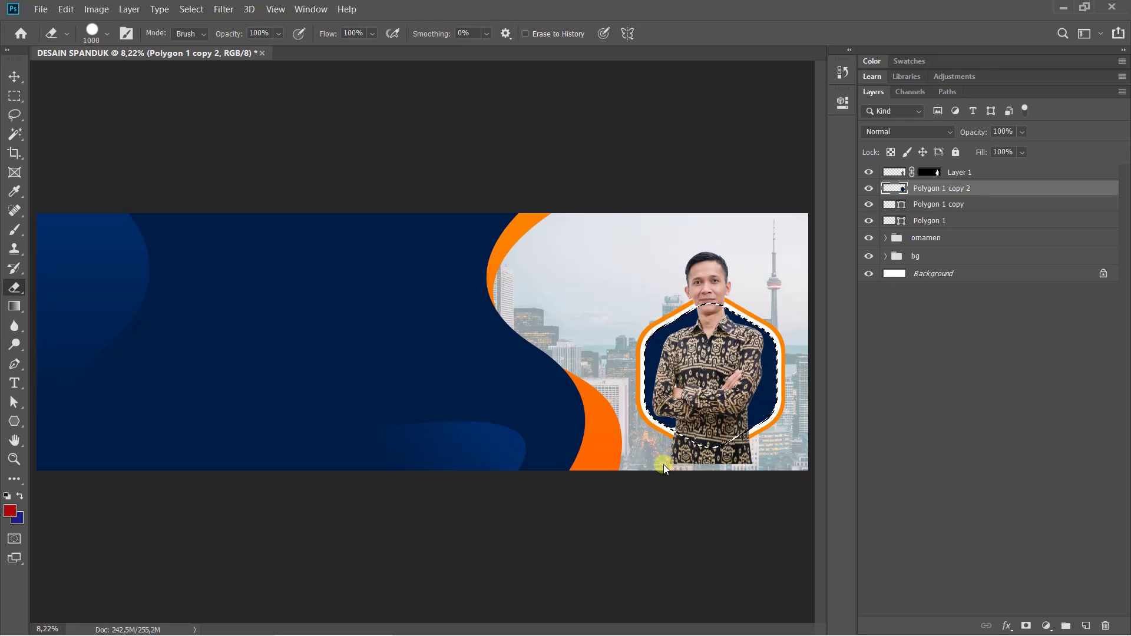
Try erasing inside the hexagon on Polygon 1 copy 2 and Layer 1, undoing every stroke
mouse_move(712, 414)
mouse_down()
mouse_move(746, 385)
mouse_move(750, 400)
mouse_move(790, 353)
mouse_up()
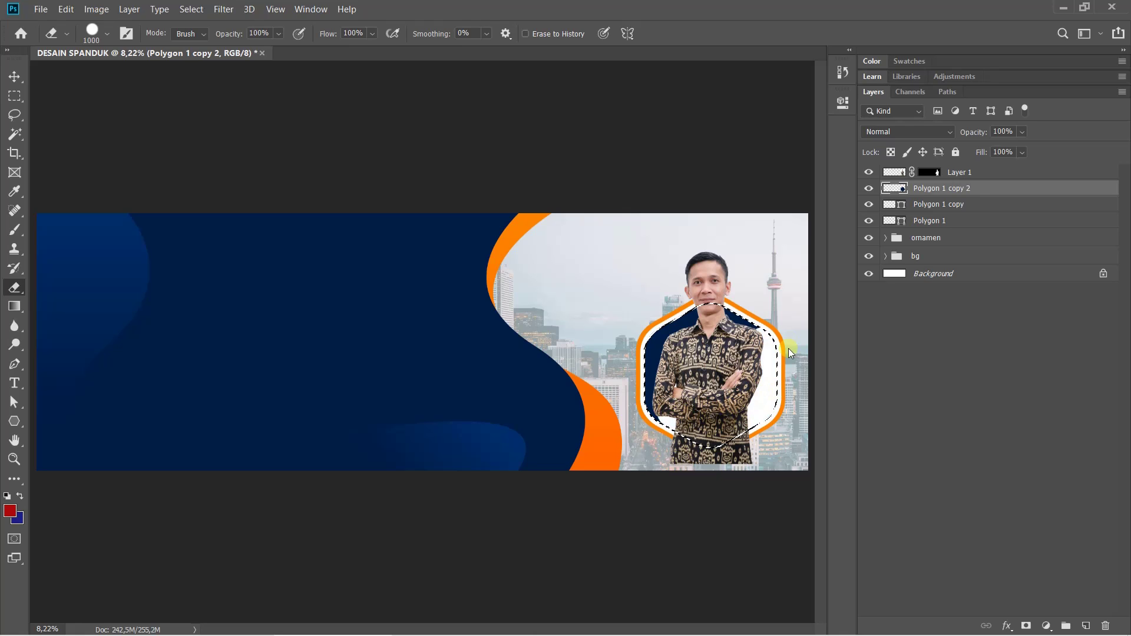
mouse_move(686, 338)
mouse_down()
mouse_move(662, 407)
mouse_move(668, 374)
mouse_up()
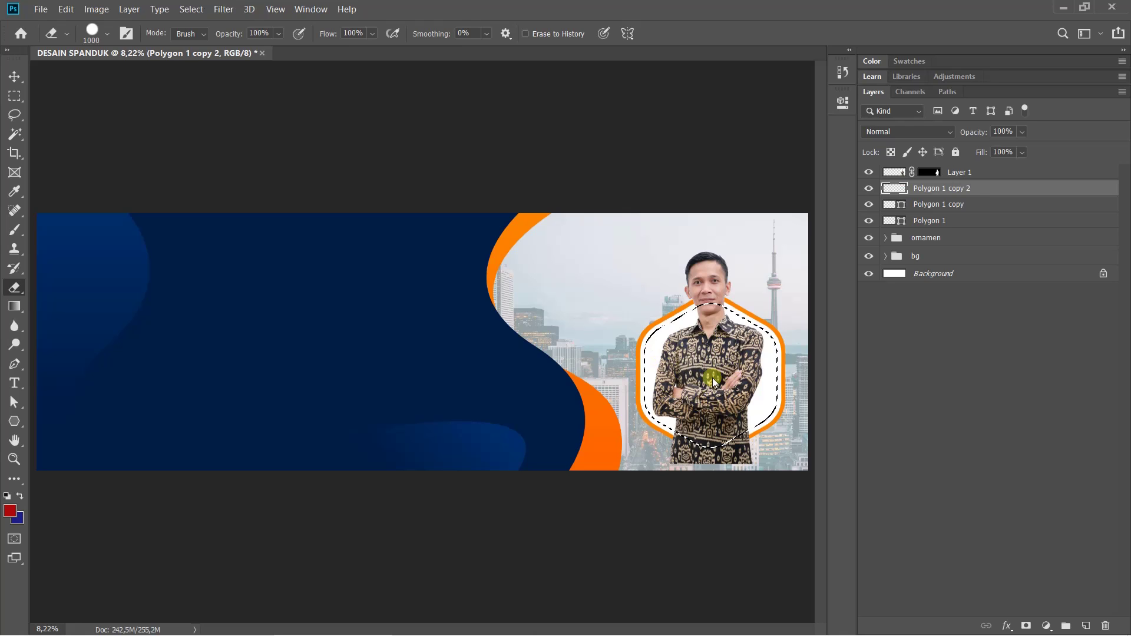
key(ctrl+z)
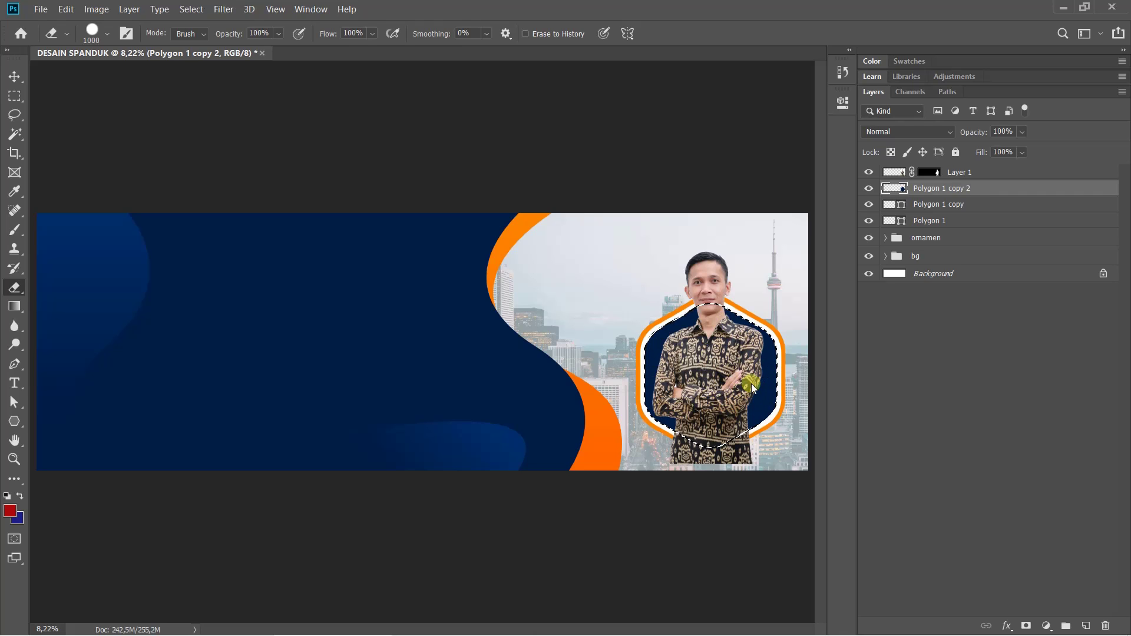
click(974, 174)
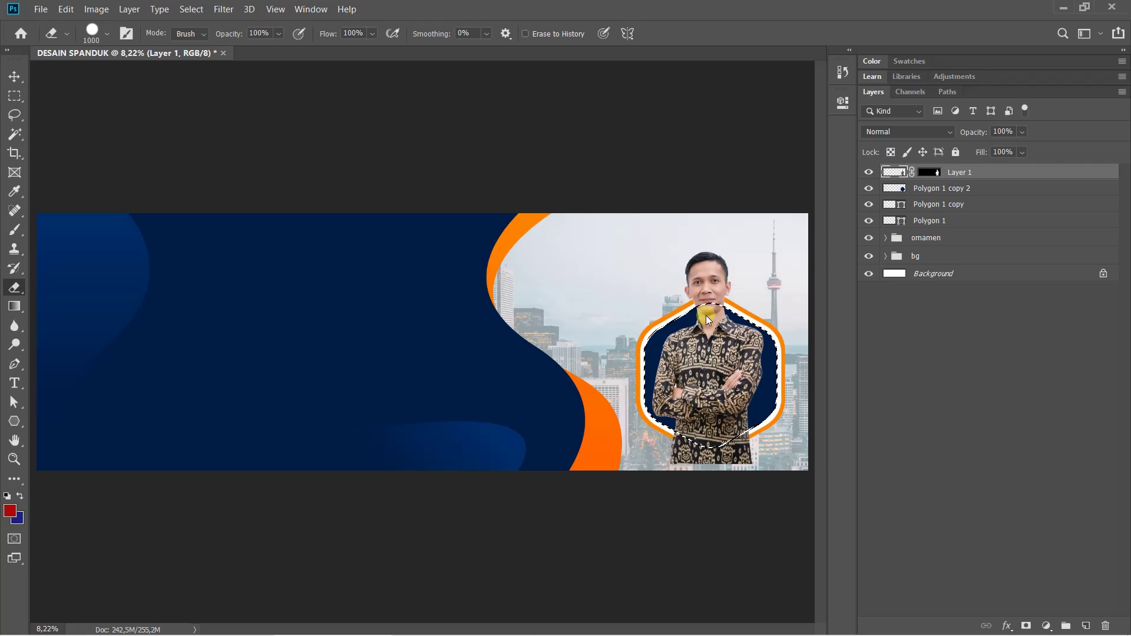
click(946, 187)
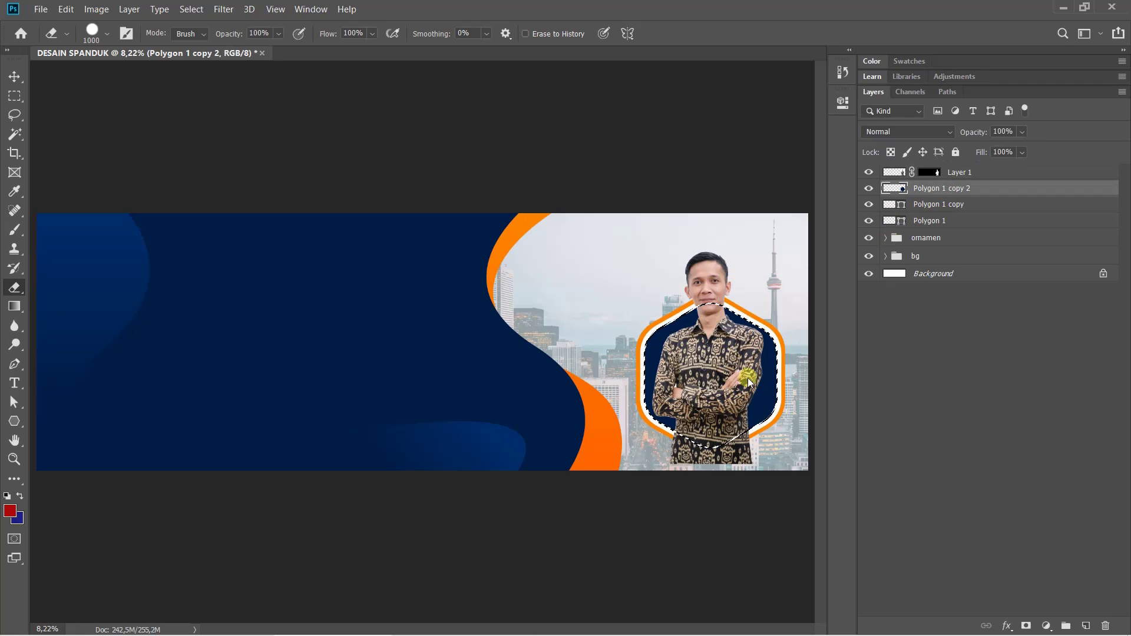
mouse_move(759, 386)
mouse_down()
mouse_move(764, 427)
mouse_move(747, 330)
mouse_move(662, 348)
mouse_move(653, 411)
mouse_up()
key(ctrl+z)
click(975, 169)
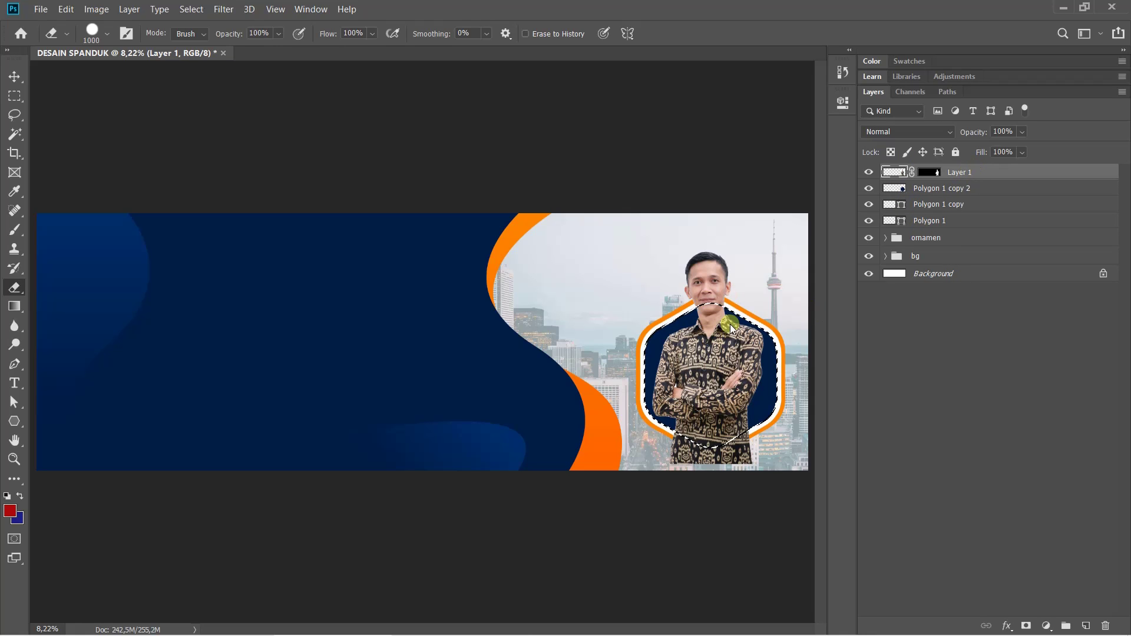
mouse_move(746, 352)
mouse_down()
mouse_move(765, 419)
mouse_move(753, 437)
mouse_move(705, 433)
mouse_move(726, 452)
mouse_move(718, 434)
mouse_move(710, 461)
mouse_move(695, 398)
mouse_move(673, 390)
mouse_move(736, 375)
mouse_up()
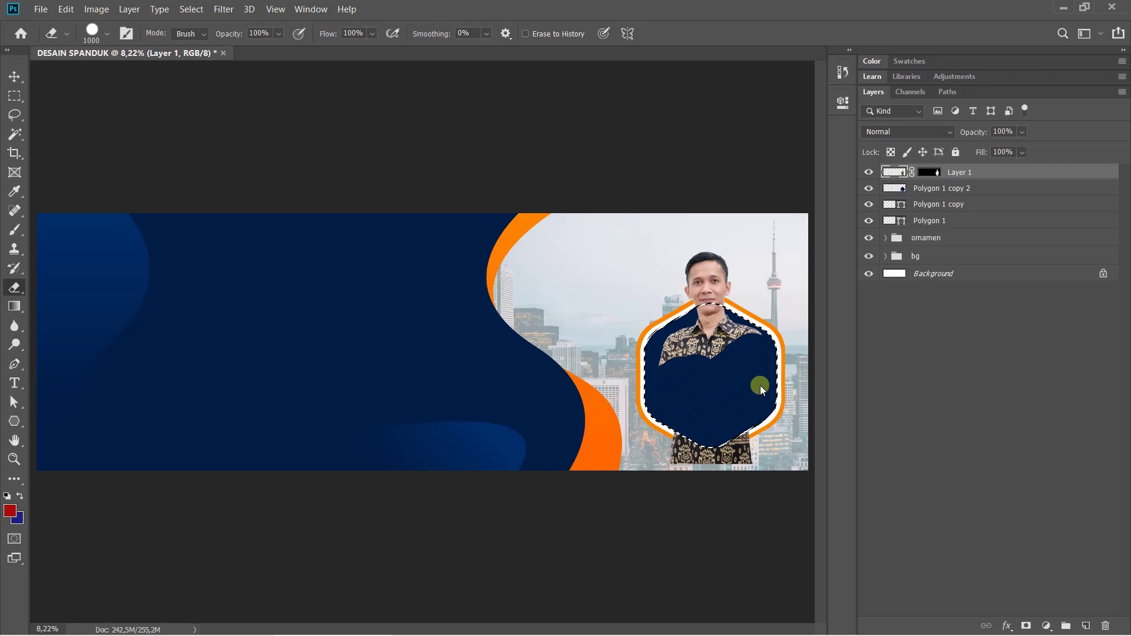
key(ctrl+z)
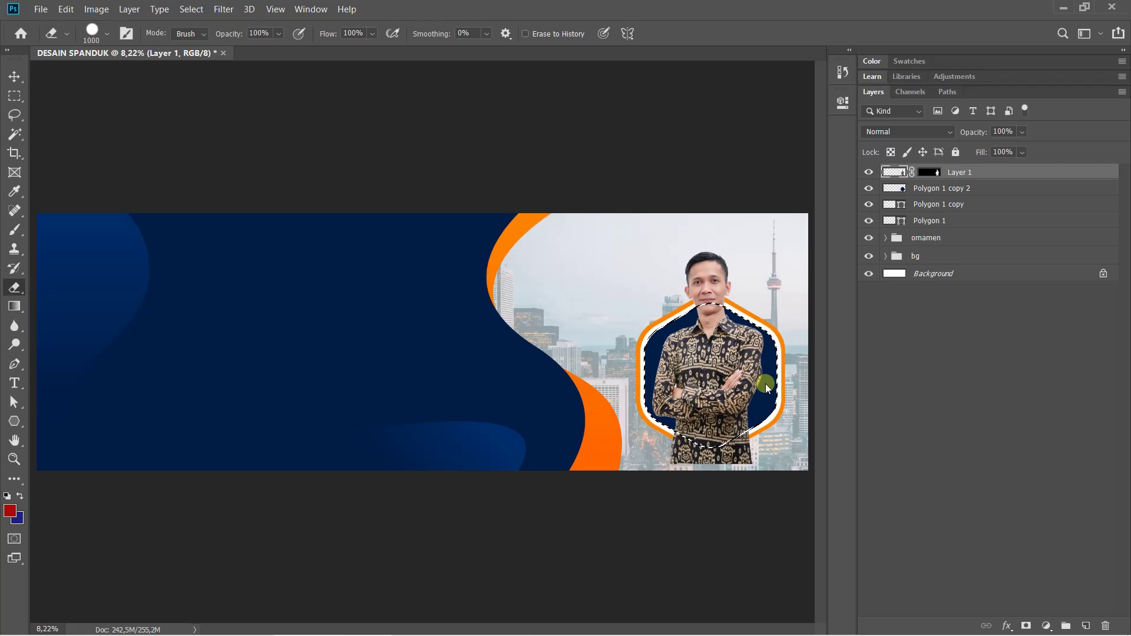
mouse_move(765, 382)
mouse_down()
mouse_move(690, 303)
mouse_move(694, 404)
mouse_move(666, 391)
mouse_move(666, 415)
mouse_move(761, 448)
mouse_move(765, 426)
mouse_move(730, 427)
mouse_up()
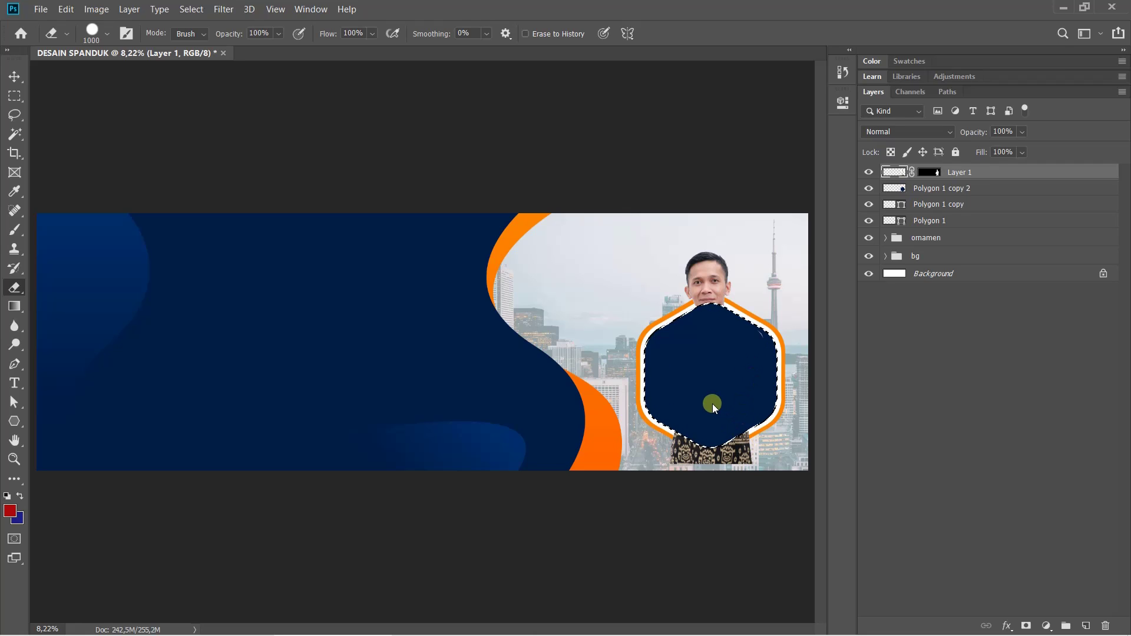
key(ctrl+z)
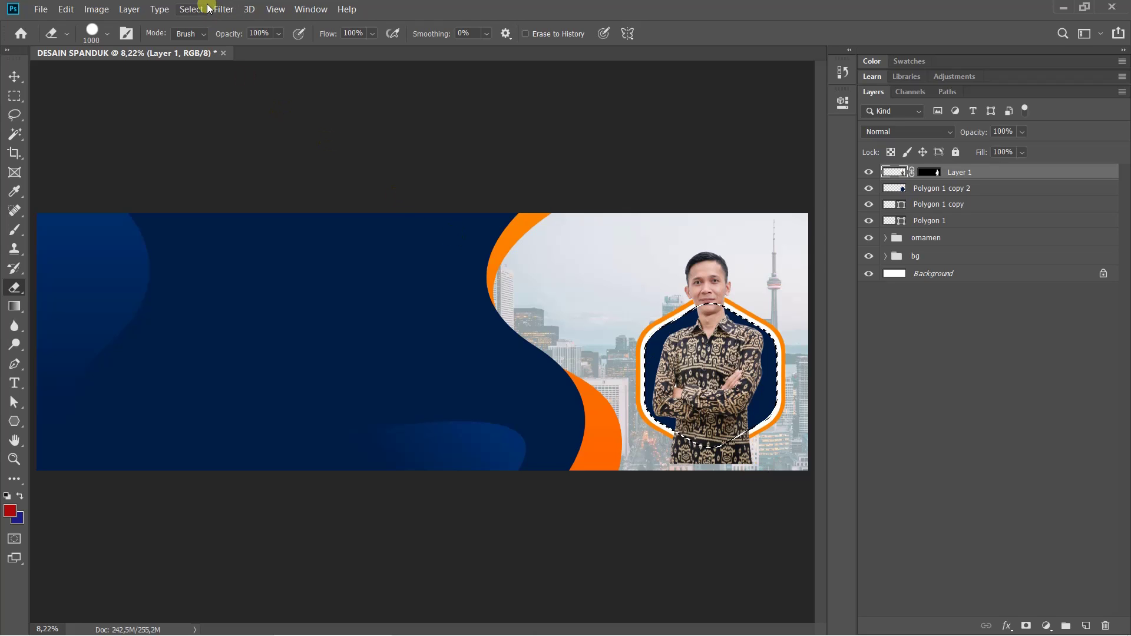
Invert the hexagon selection, erase the shirt below the frame on Layer 1, then deselect
click(192, 9)
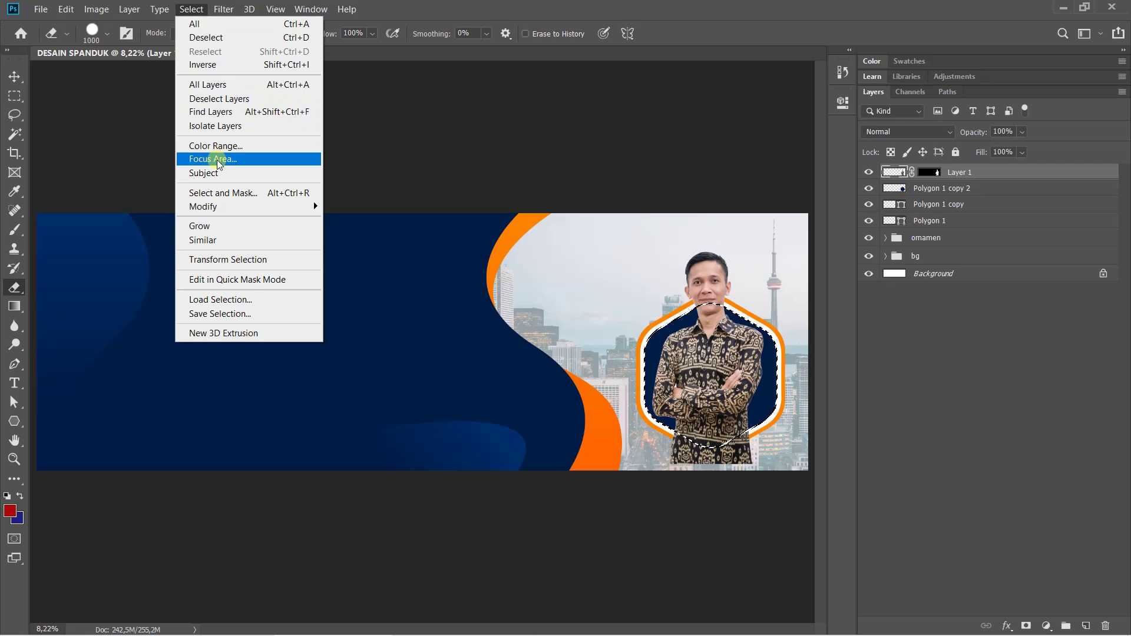
click(211, 72)
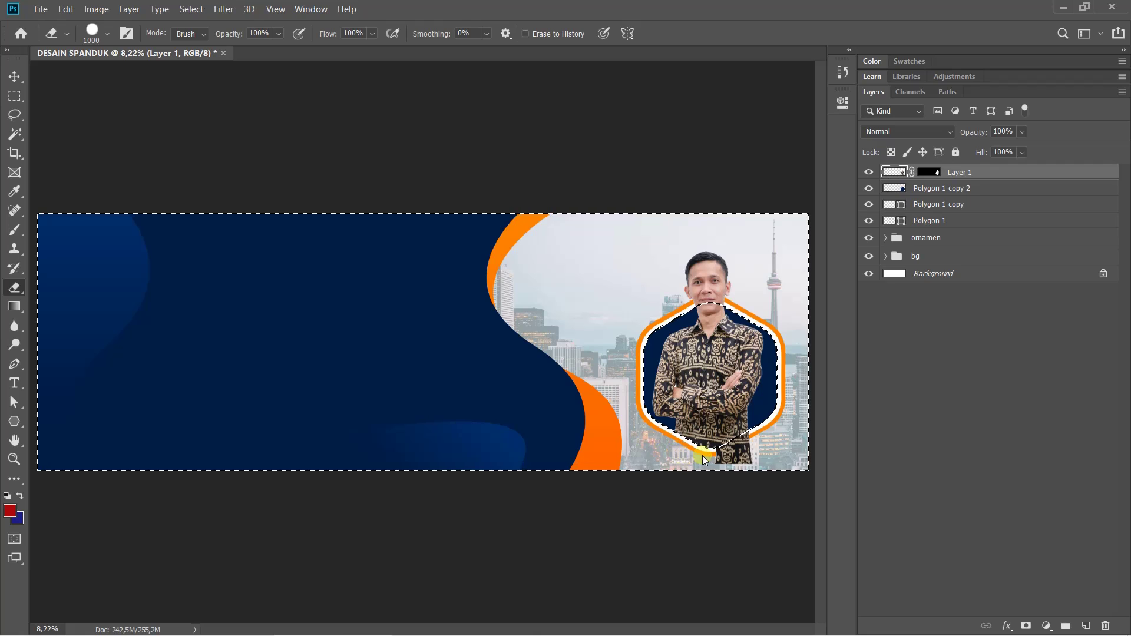
mouse_move(705, 461)
mouse_down()
mouse_move(755, 438)
mouse_move(733, 454)
mouse_up()
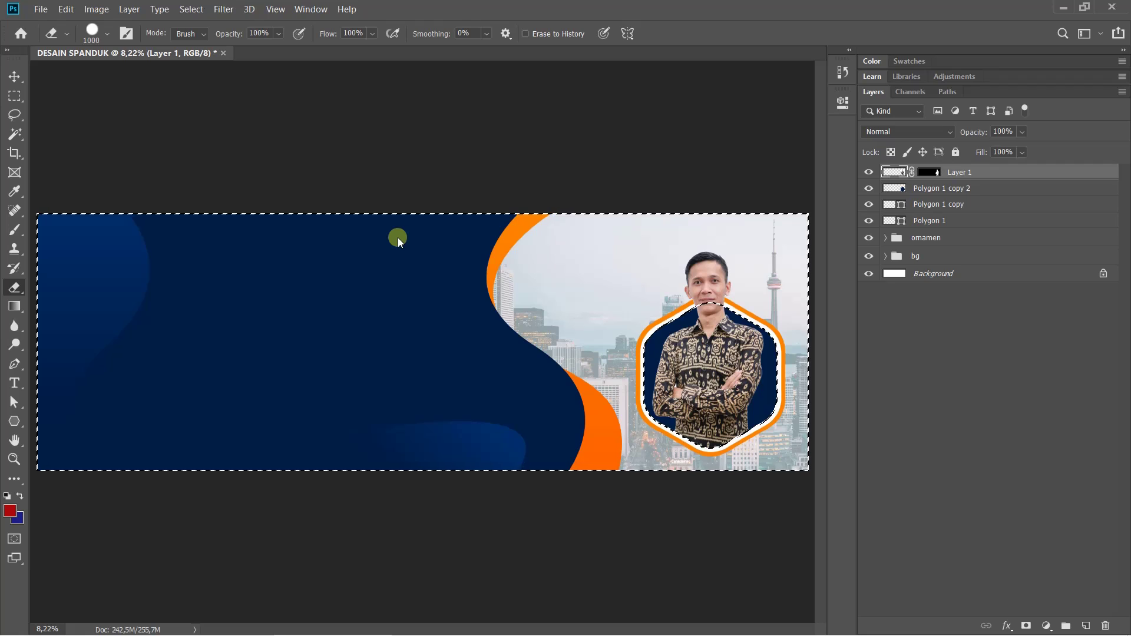
key(ctrl+d)
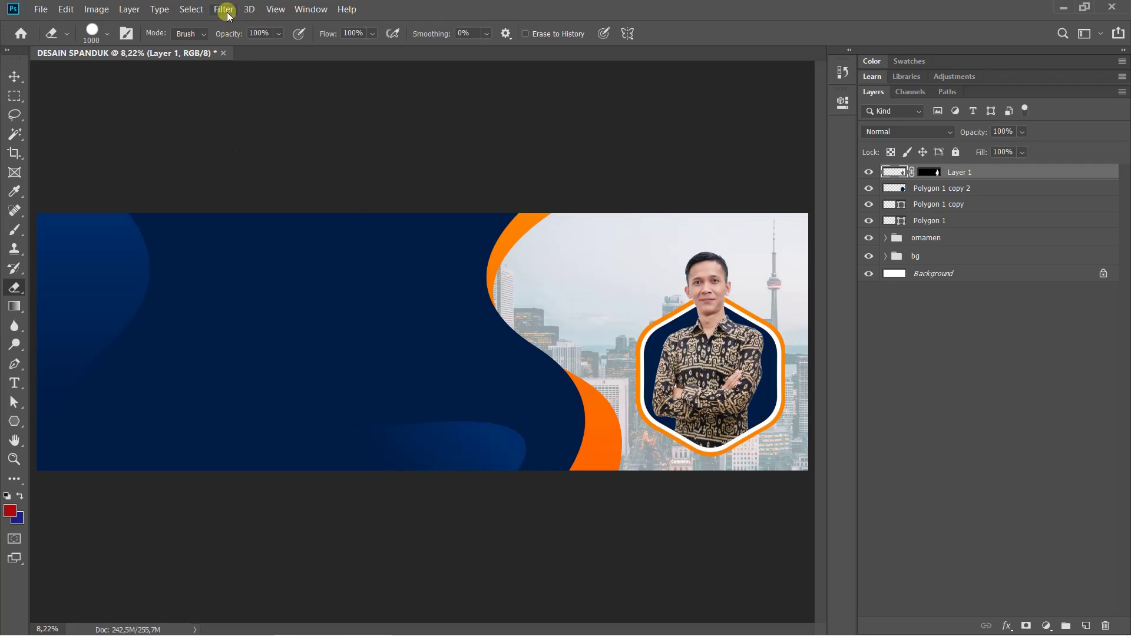
Group the layers from Polygon 1 up to Layer 1 into a group named pembicara
click(190, 8)
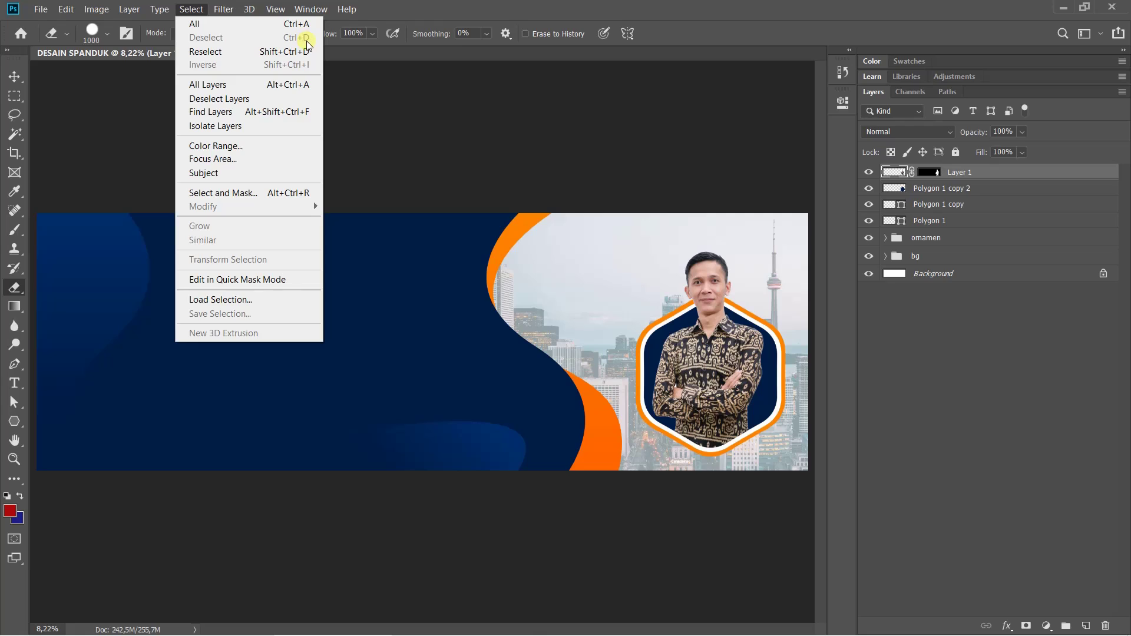
click(569, 14)
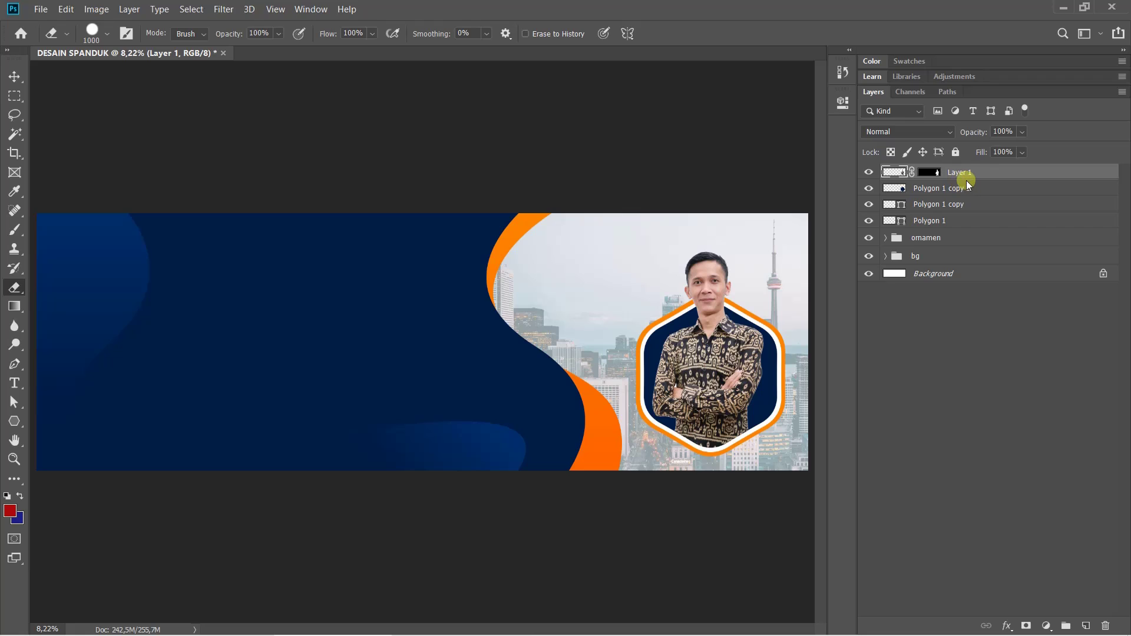
click(933, 220)
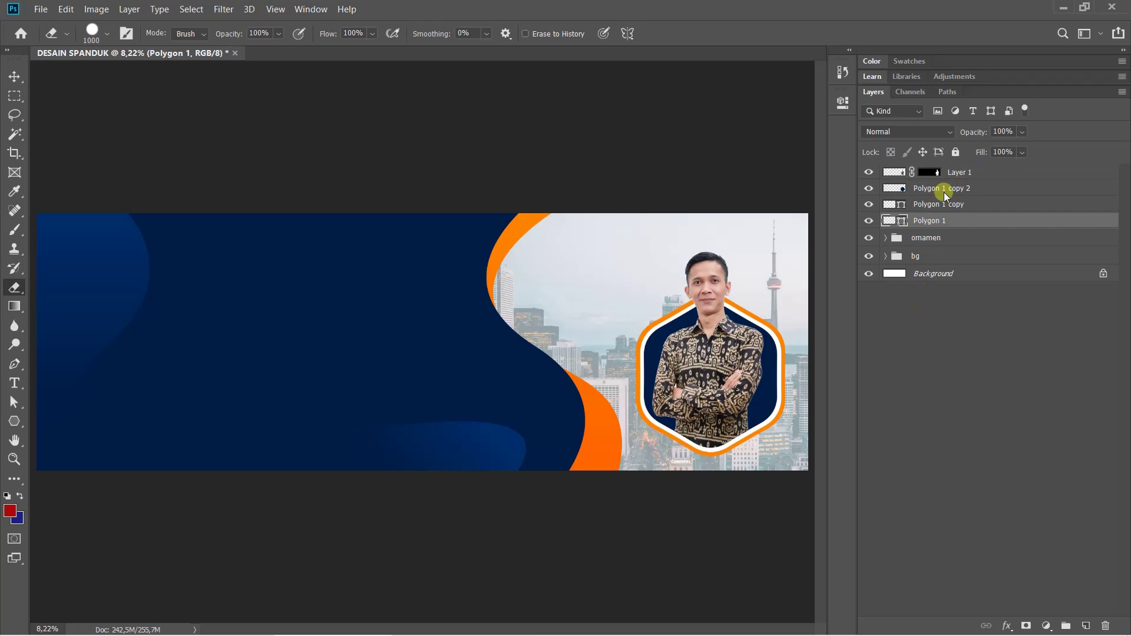
shift+click(968, 173)
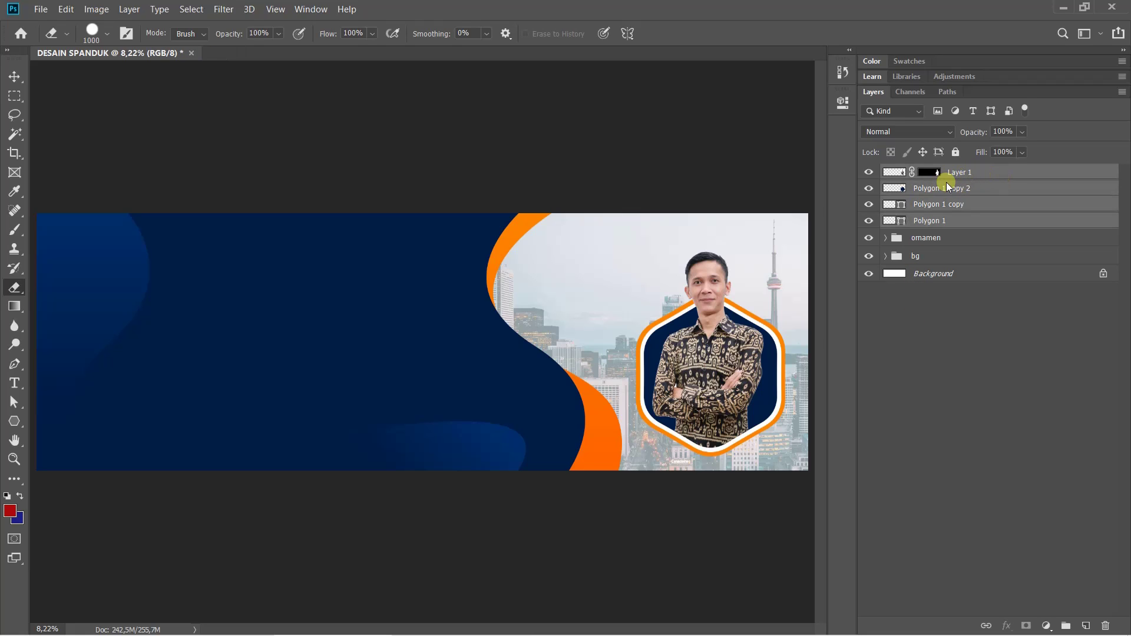
key(ctrl+g)
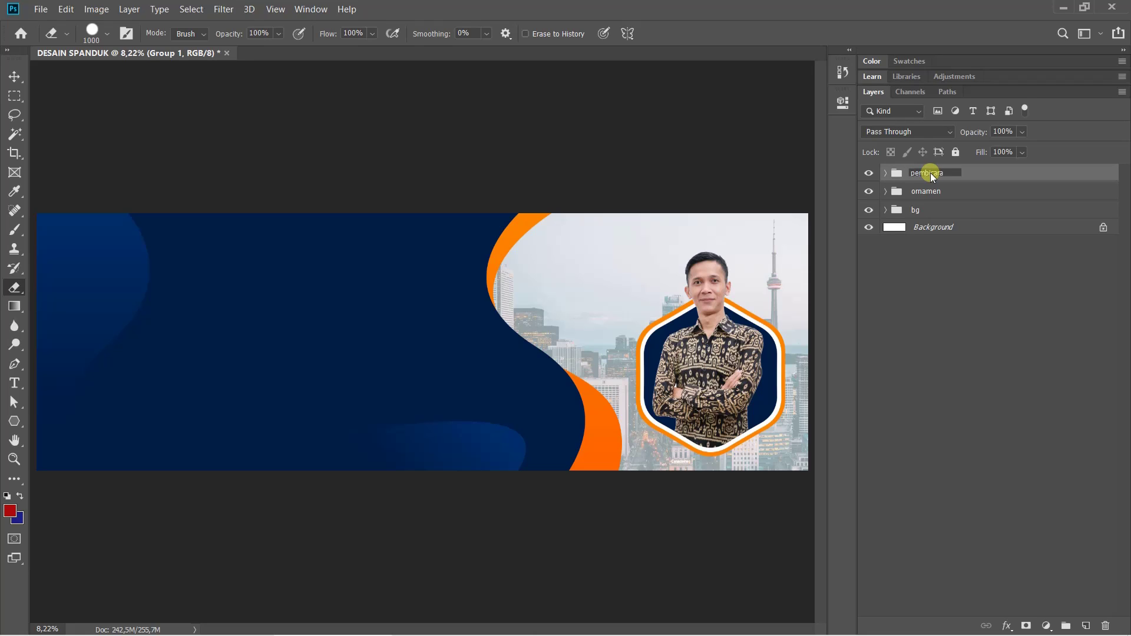
key(Return)
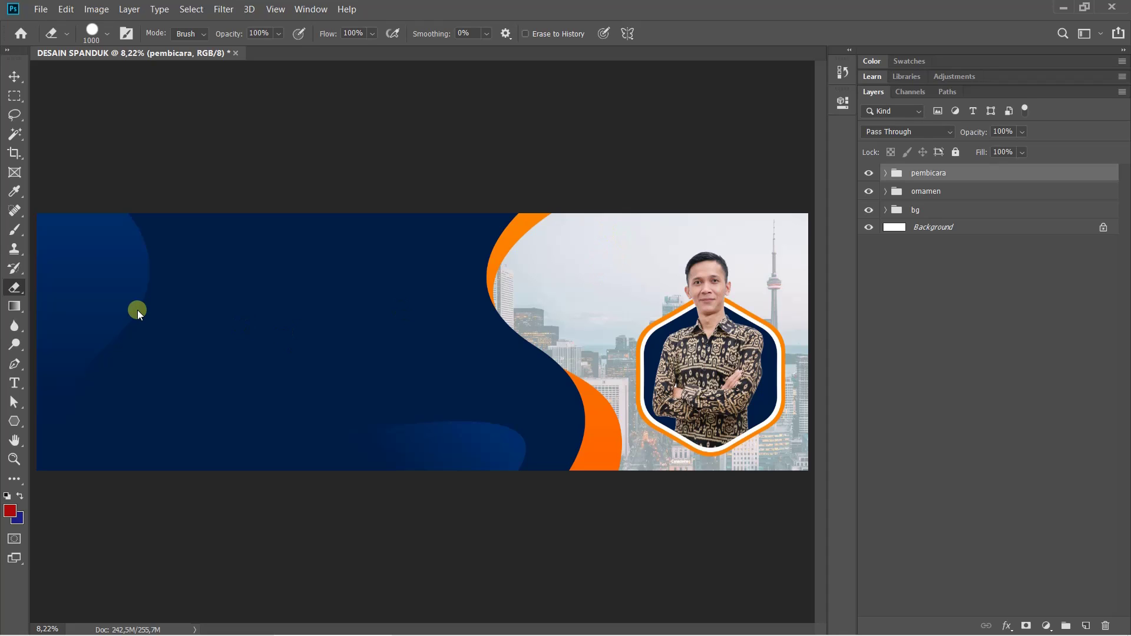
Draw a navy hexagon and enlarge it to about 130% against the portrait's upper left
click(14, 422)
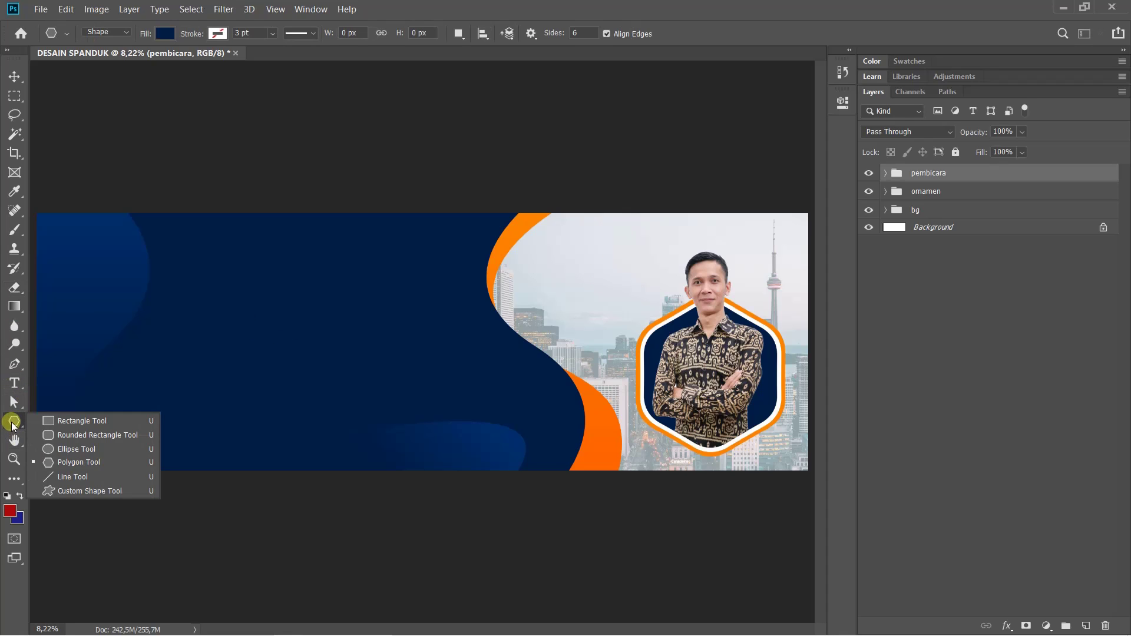
click(68, 462)
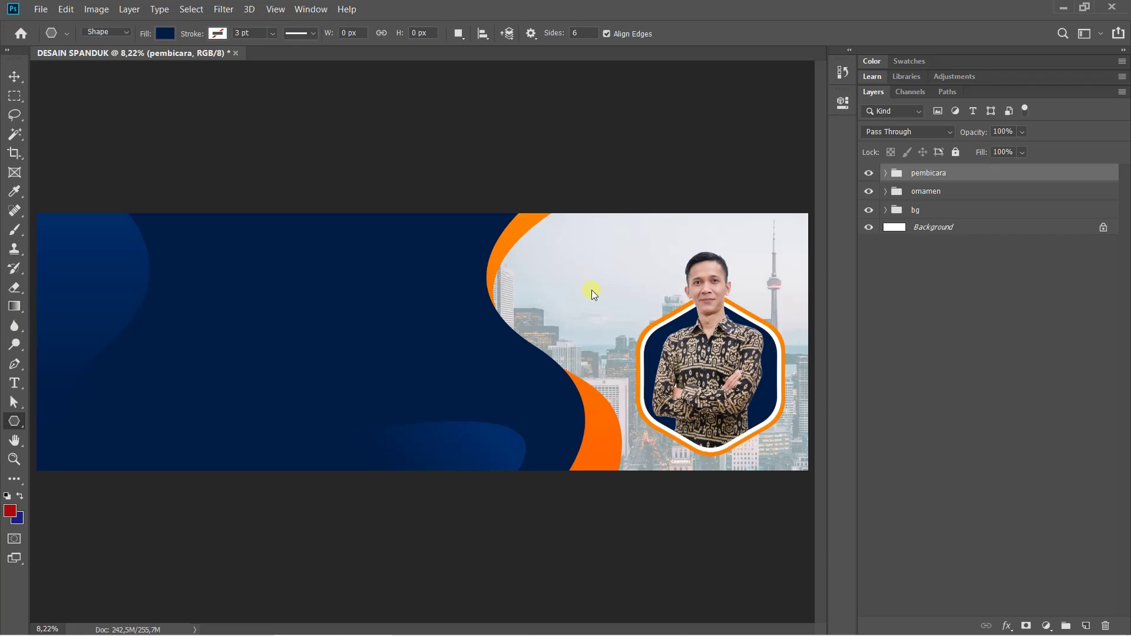
drag(592, 290, 612, 240)
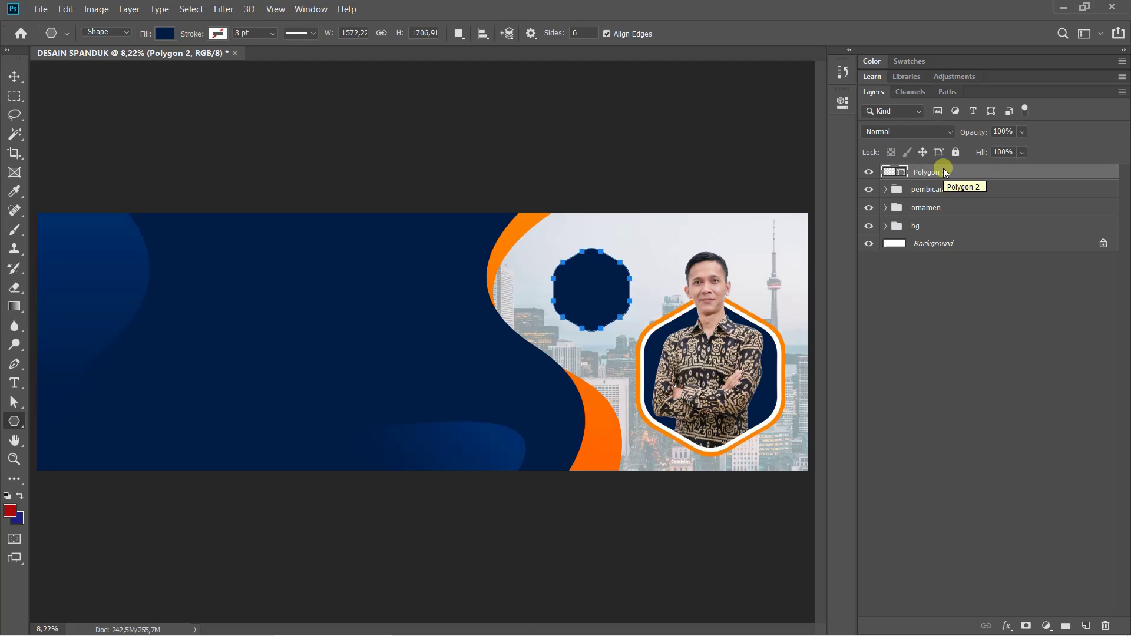
key(ctrl+t)
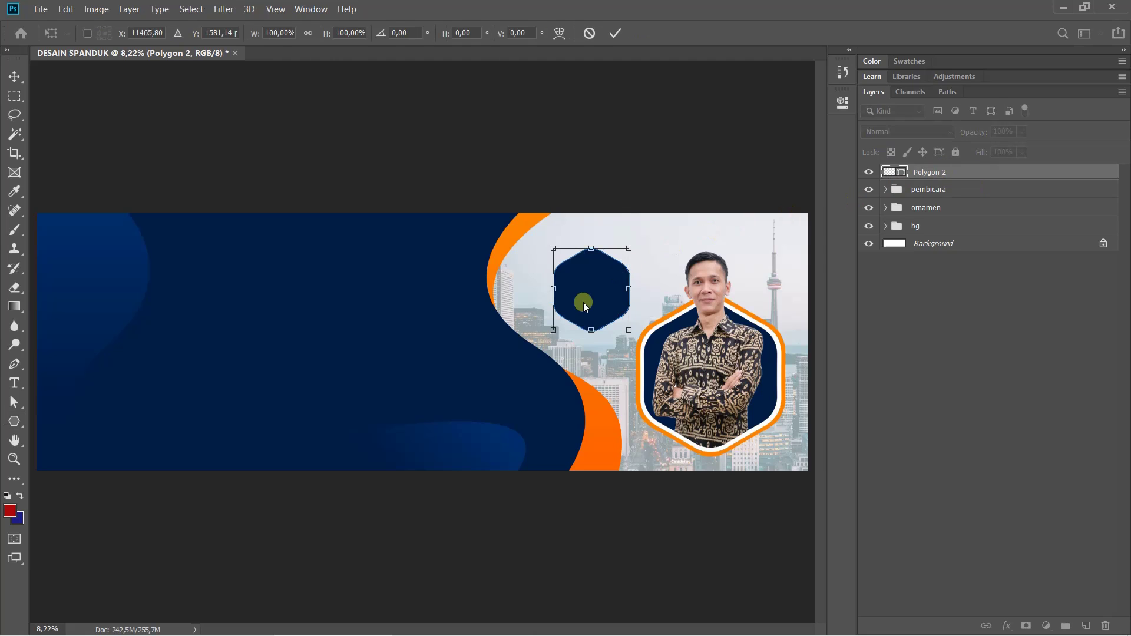
drag(584, 302, 612, 314)
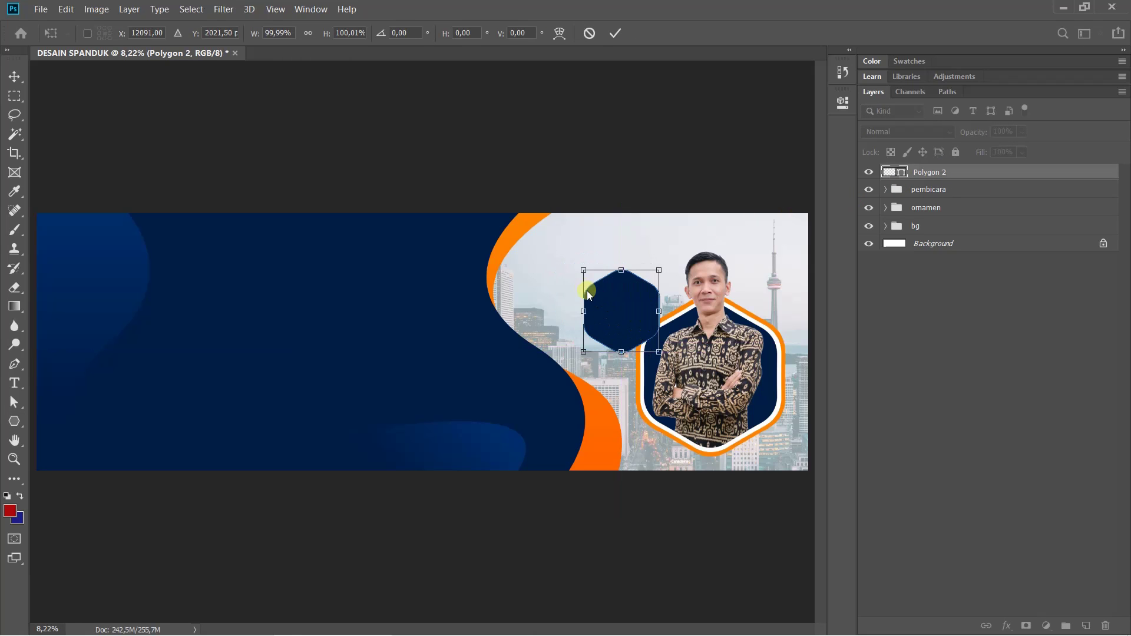
drag(584, 269, 563, 246)
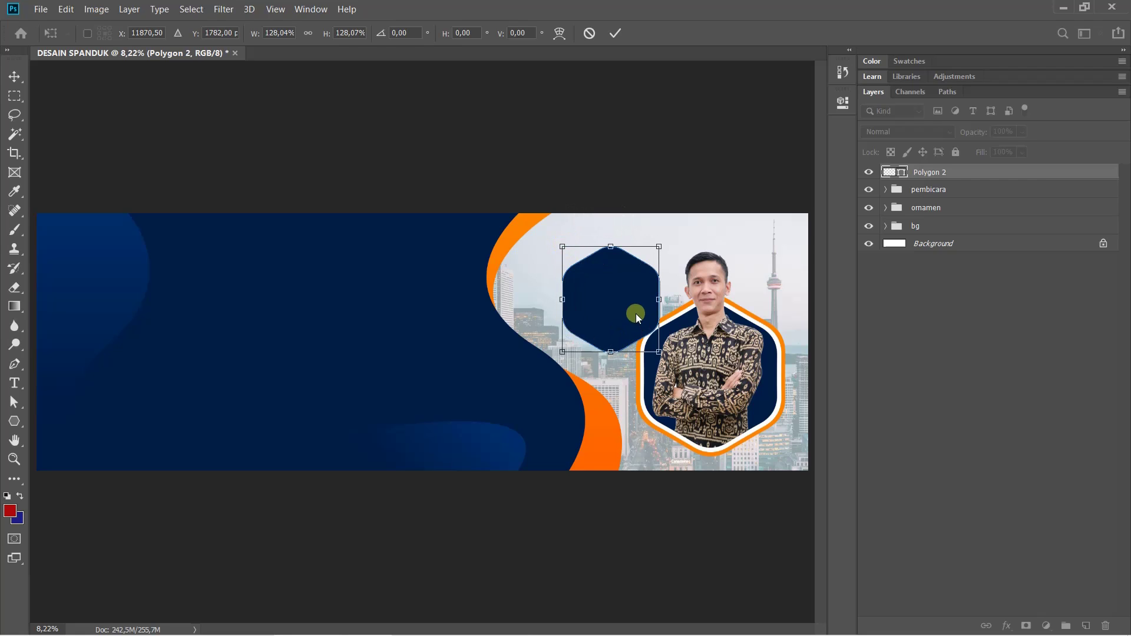
drag(635, 314, 642, 327)
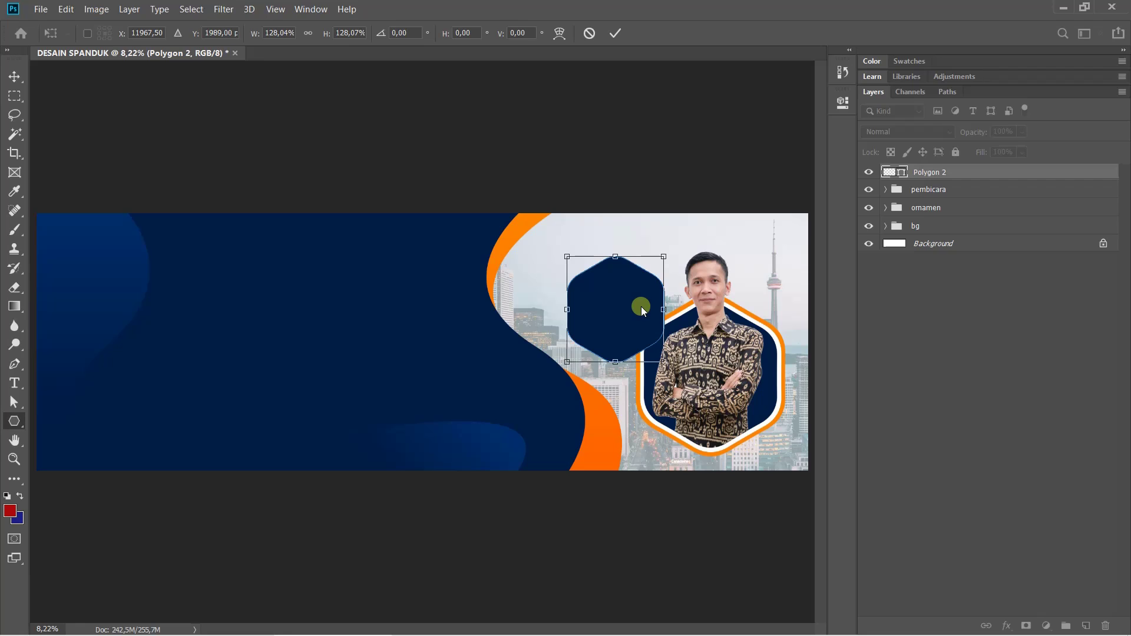
key(Return)
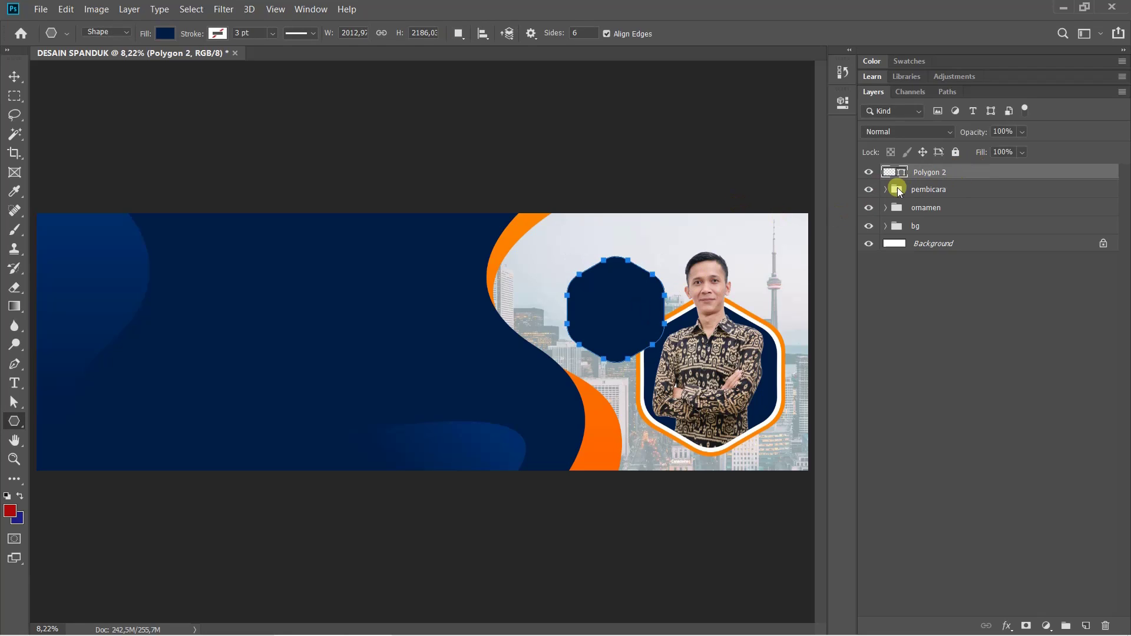
Move the Polygon 2 layer beneath the pembicara group in the layer stack
drag(946, 171, 935, 199)
click(932, 172)
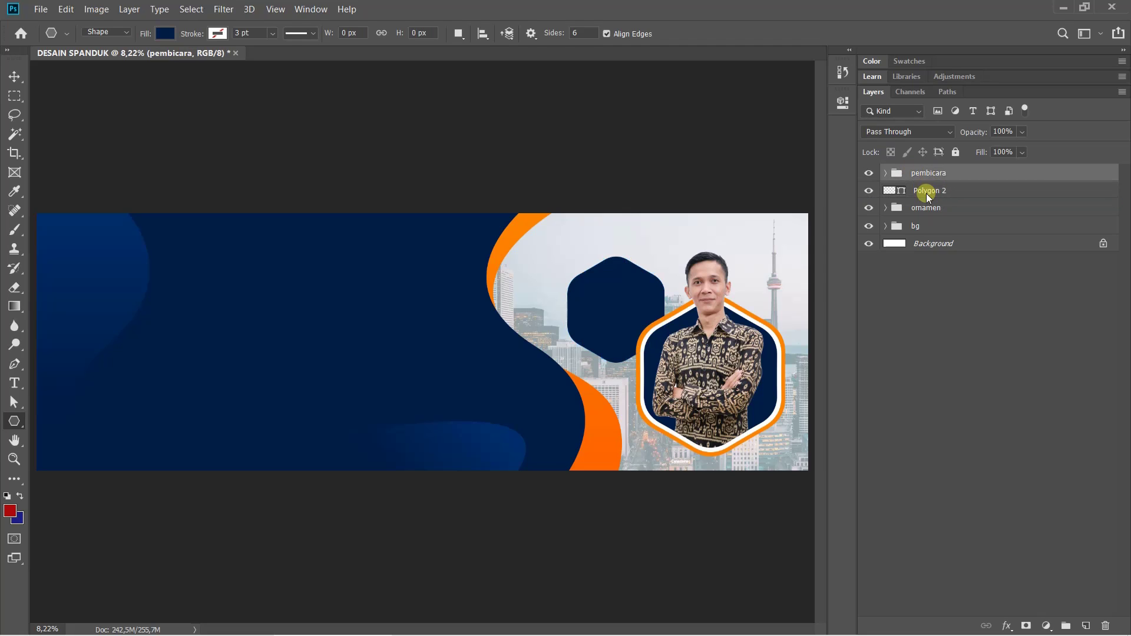
click(926, 192)
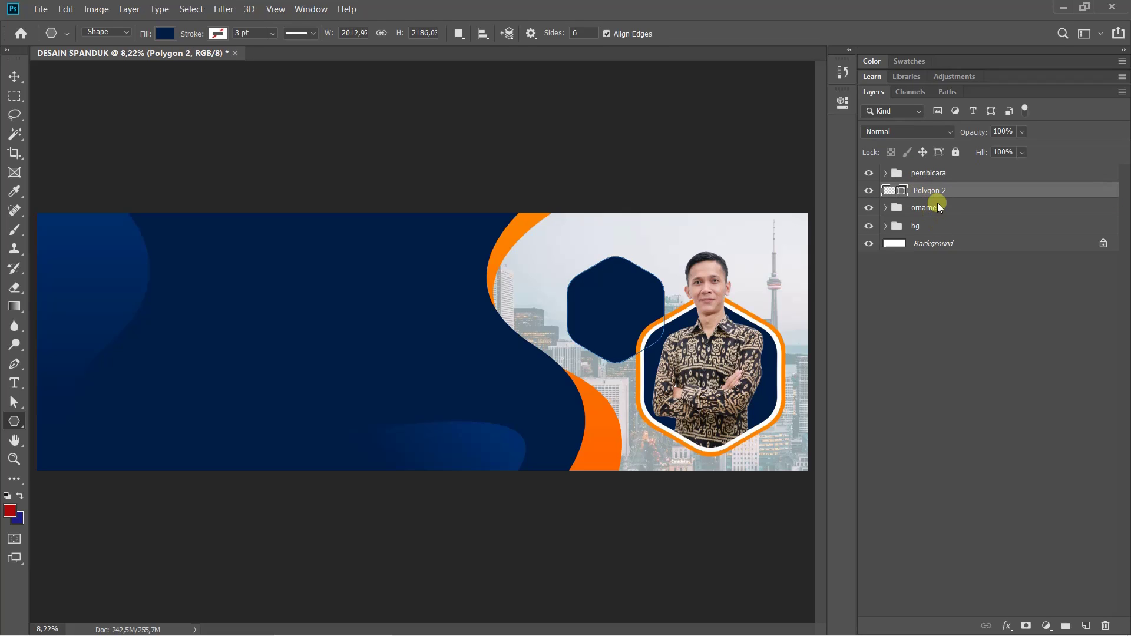
click(939, 206)
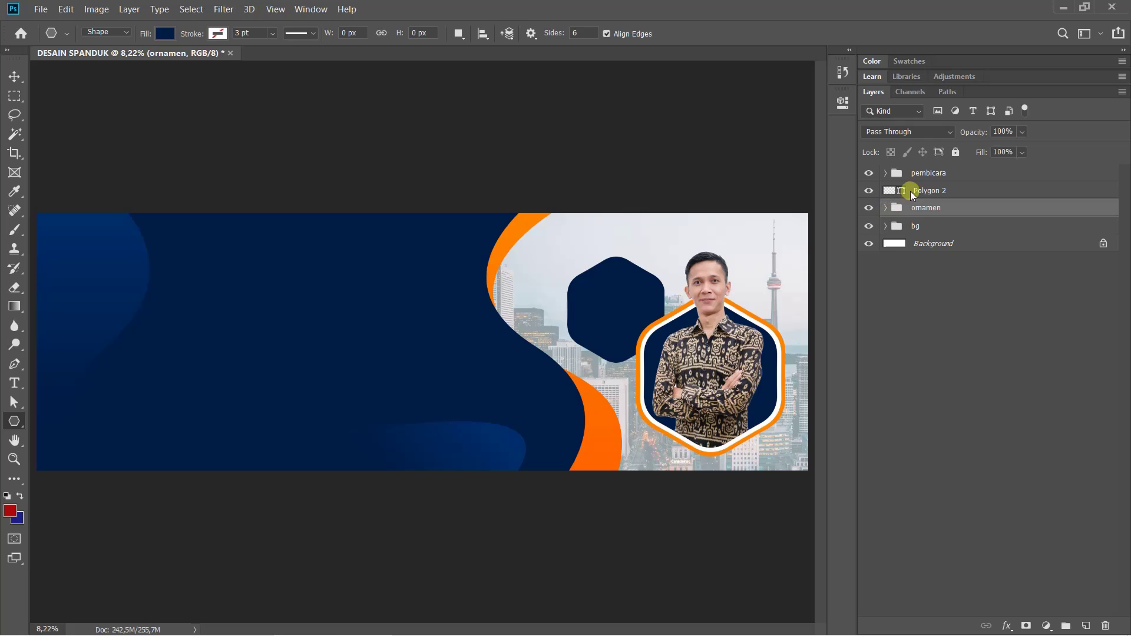
click(929, 173)
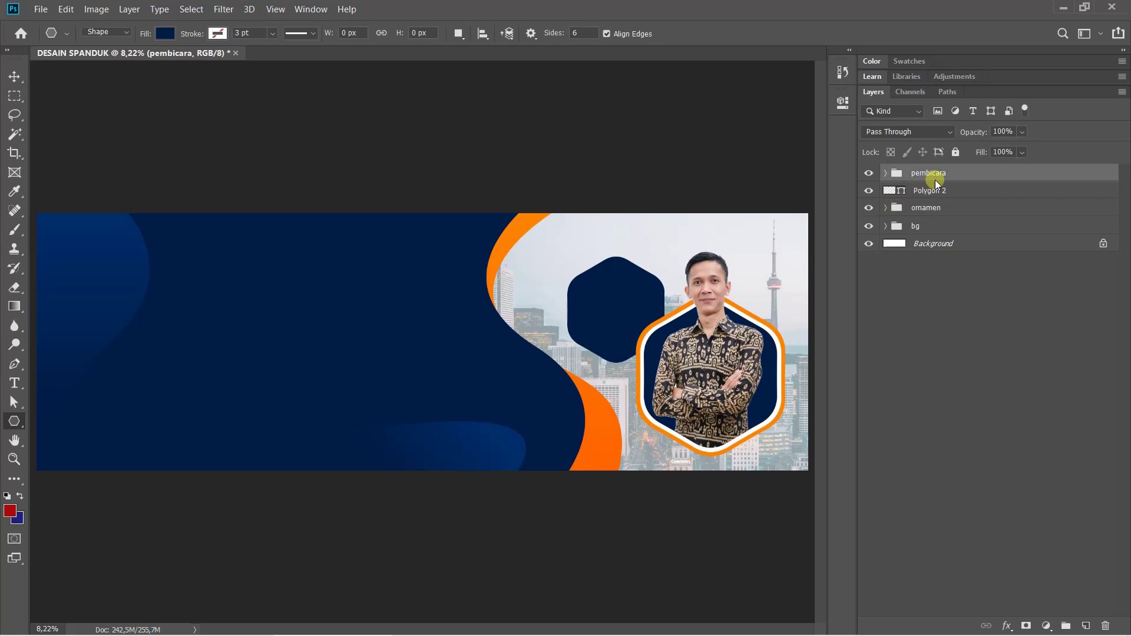
click(937, 193)
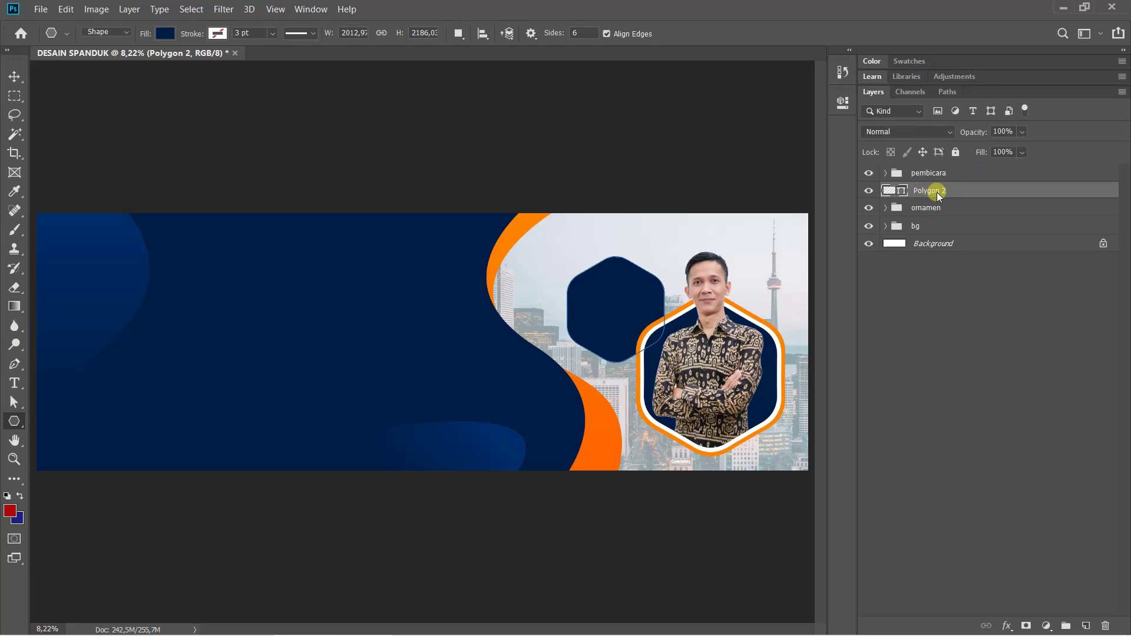
Remove the hexagon's fill and give it a white outline of about 20 pt
click(164, 34)
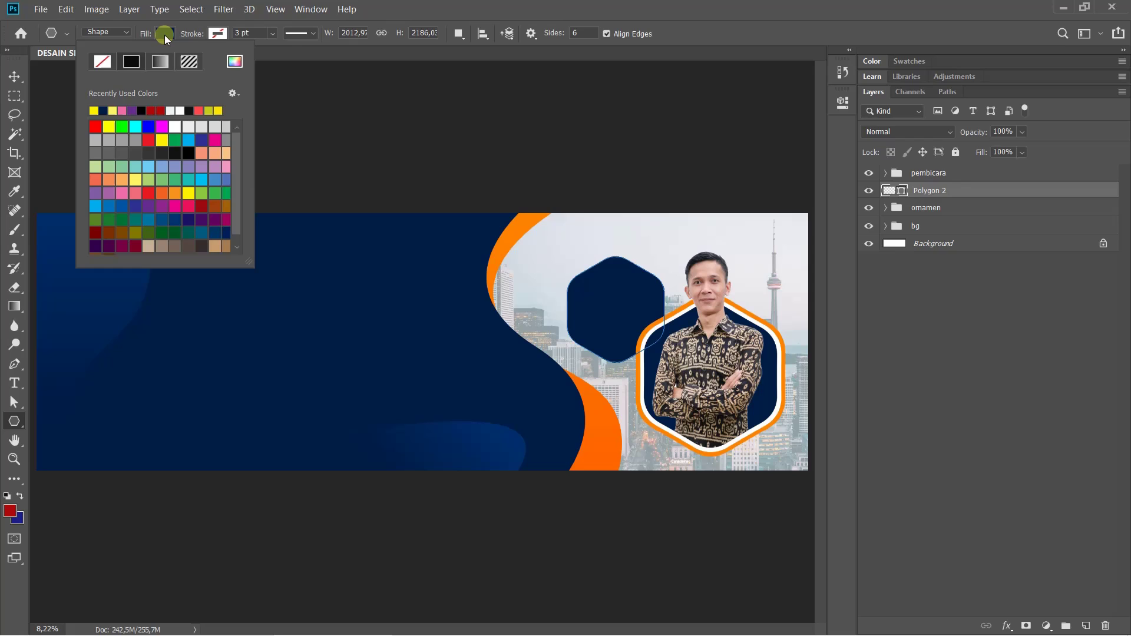
click(99, 62)
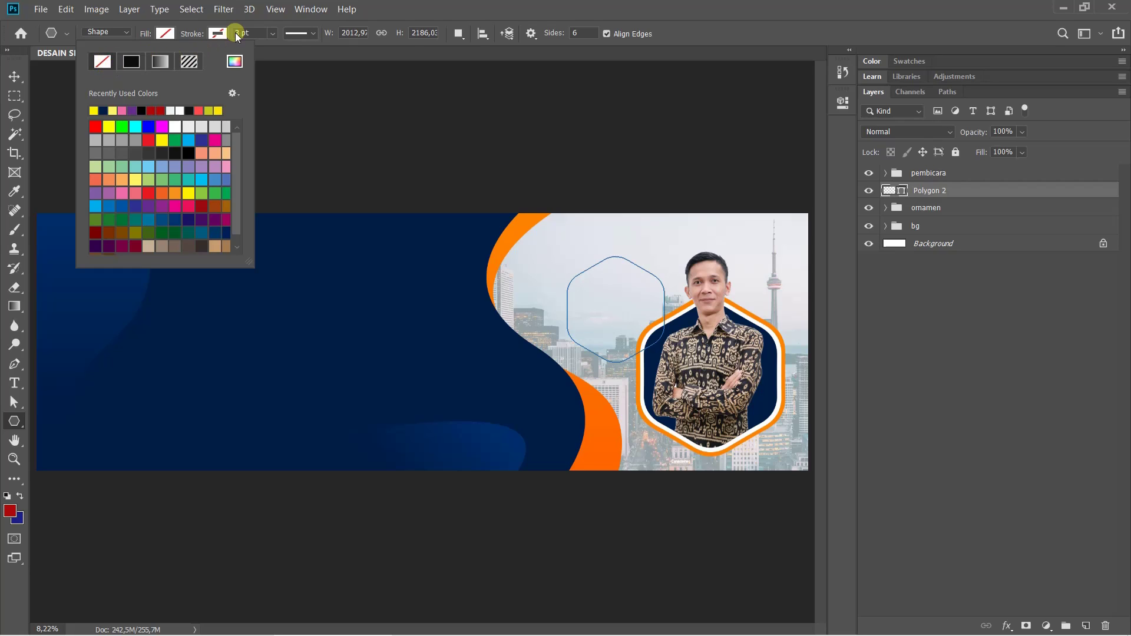
click(217, 34)
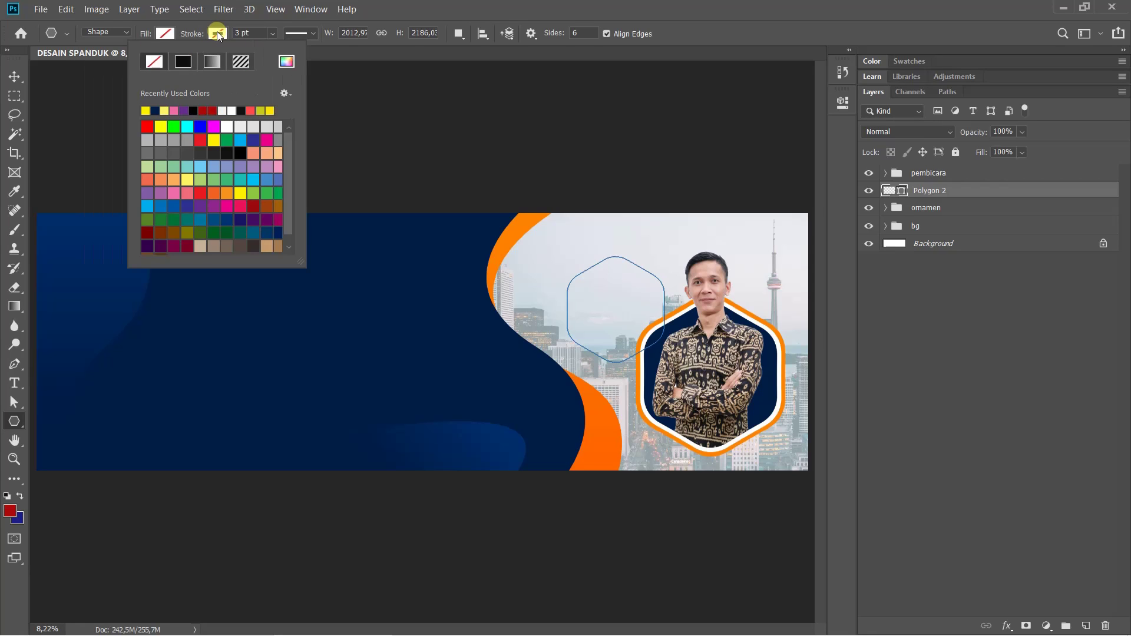
click(233, 112)
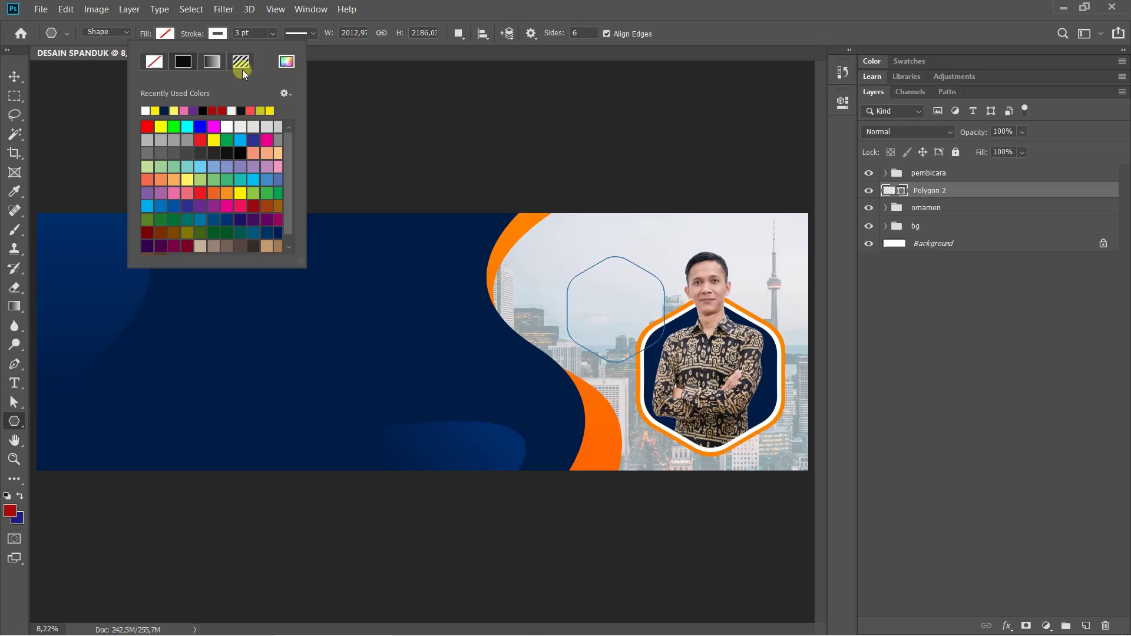
click(260, 33)
mouse_move(271, 34)
mouse_down()
mouse_move(271, 46)
mouse_move(299, 54)
mouse_up()
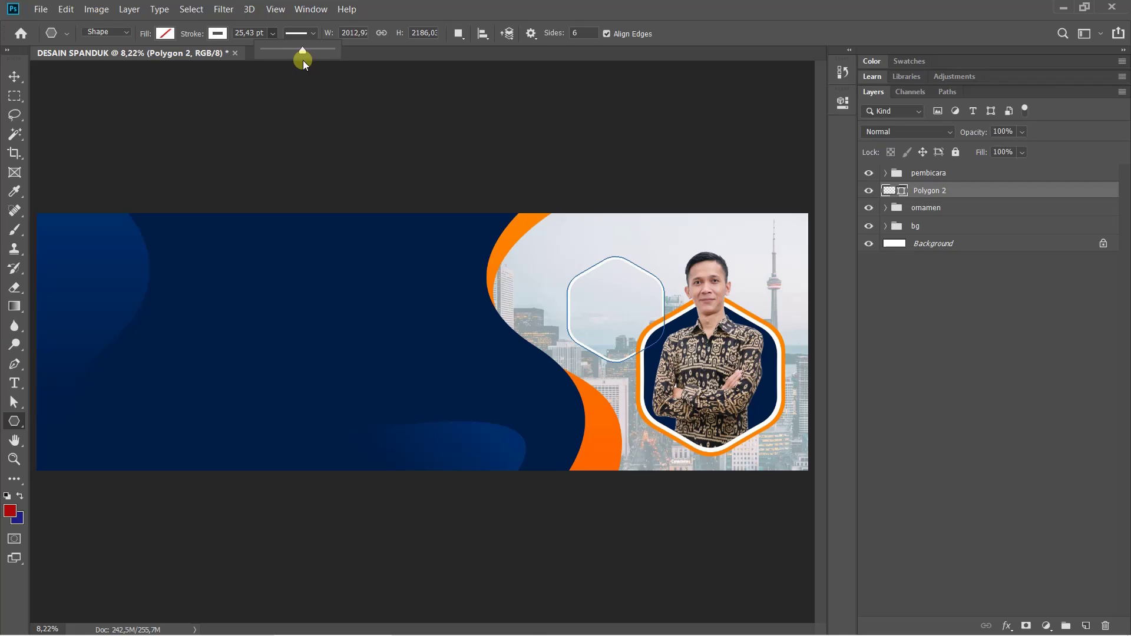
drag(299, 56, 295, 55)
drag(295, 54, 297, 54)
click(1024, 321)
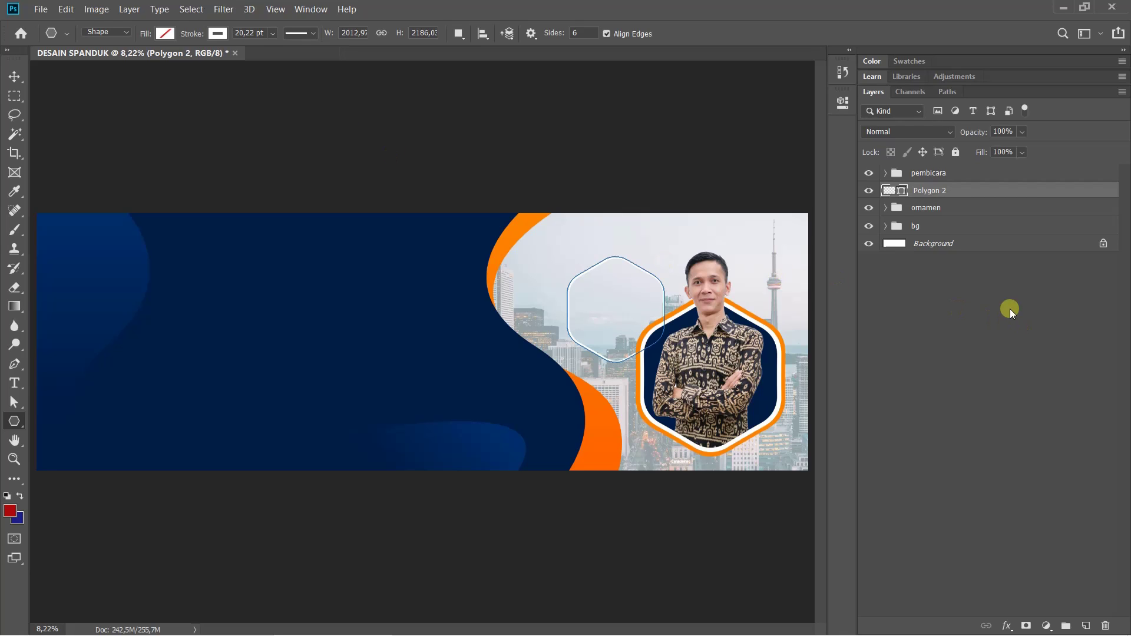
Reduce the hexagon's outline width to 16 pt and check the result
click(1002, 301)
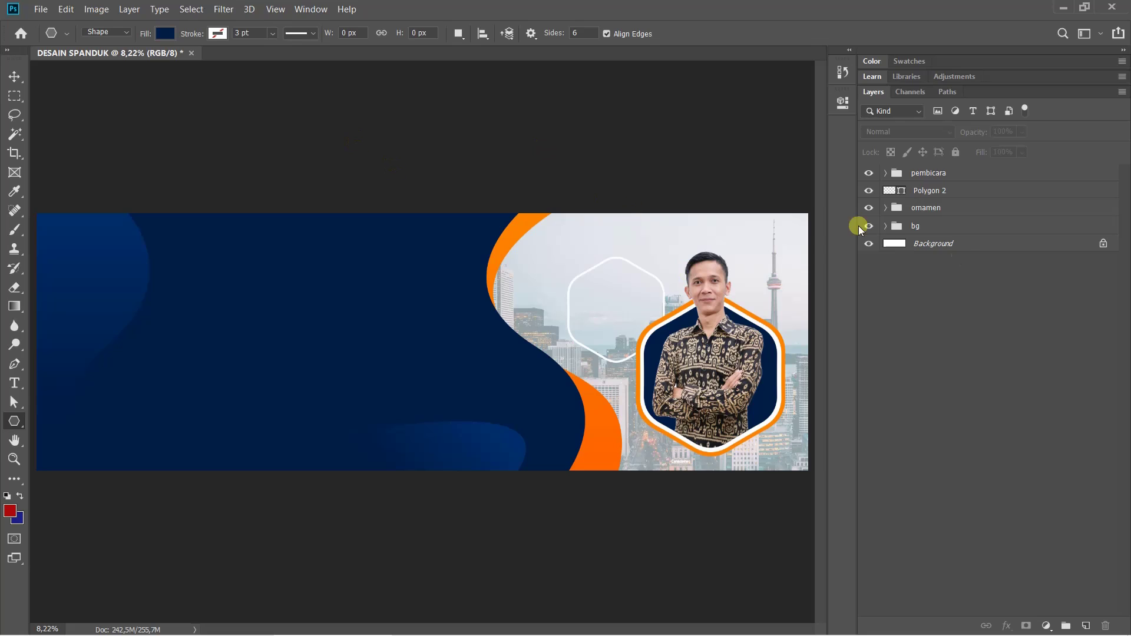
click(958, 193)
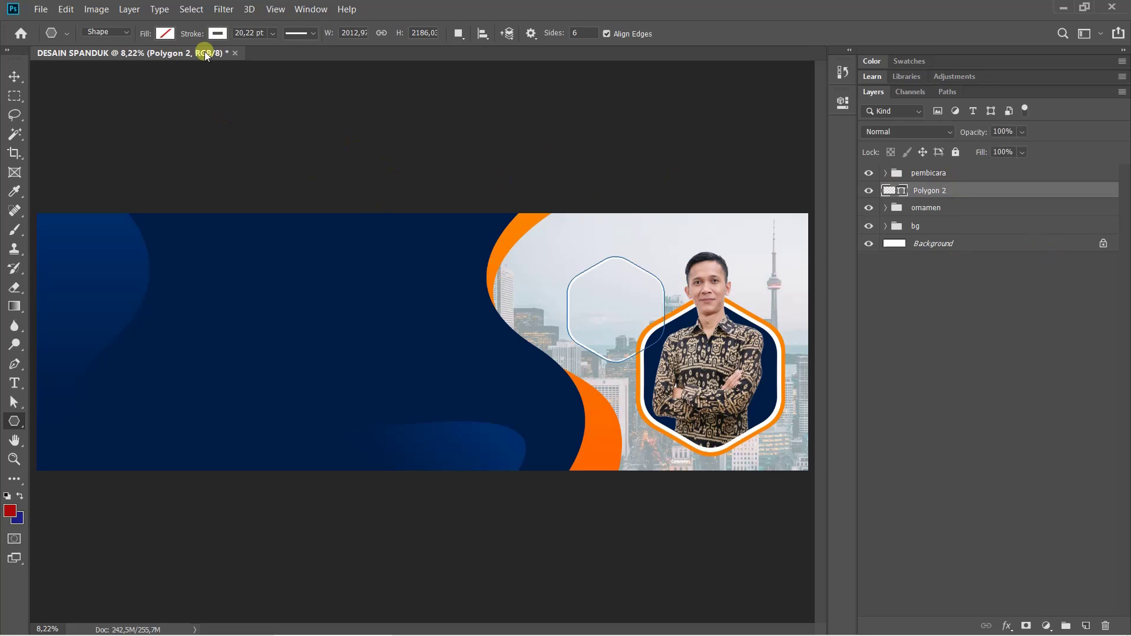
click(253, 32)
text(16)
key(Return)
click(964, 310)
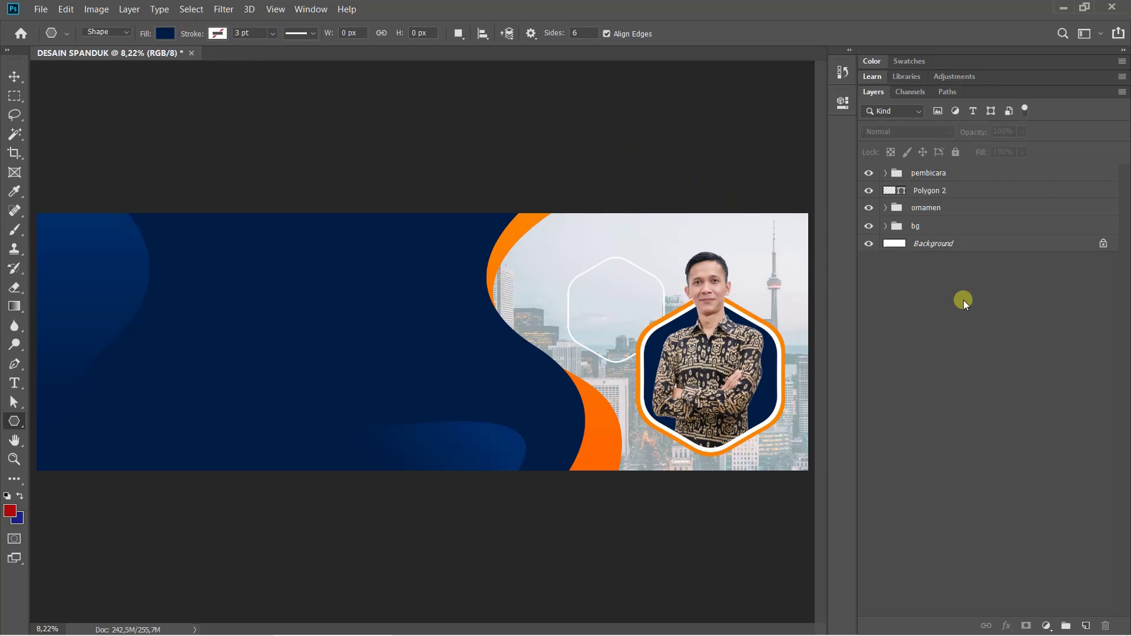
click(940, 192)
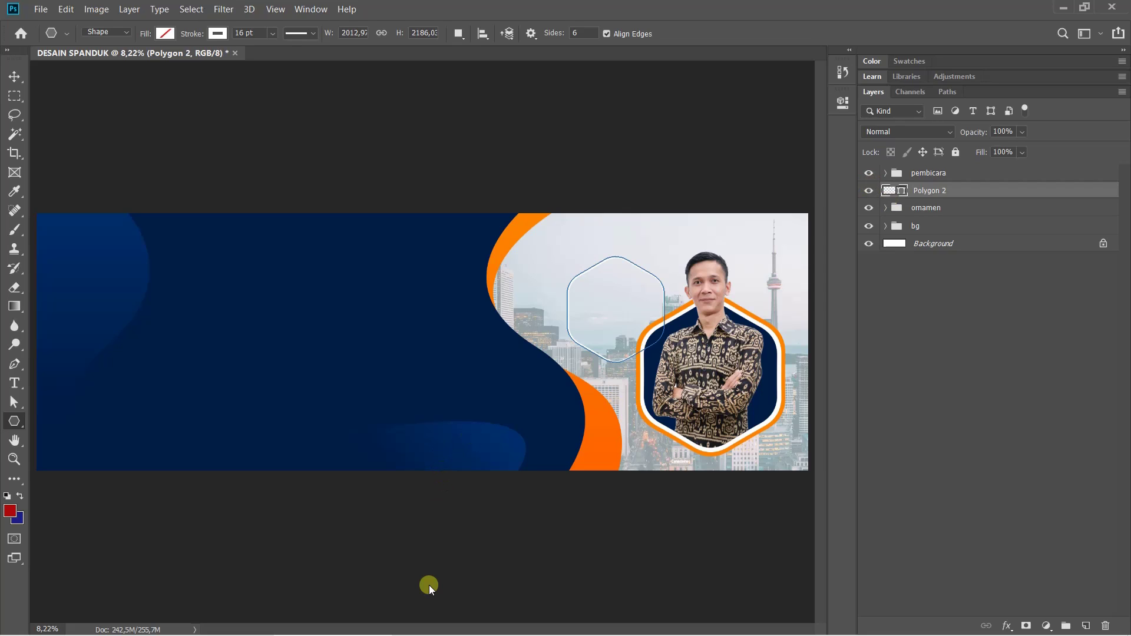
mouse_move(302, 634)
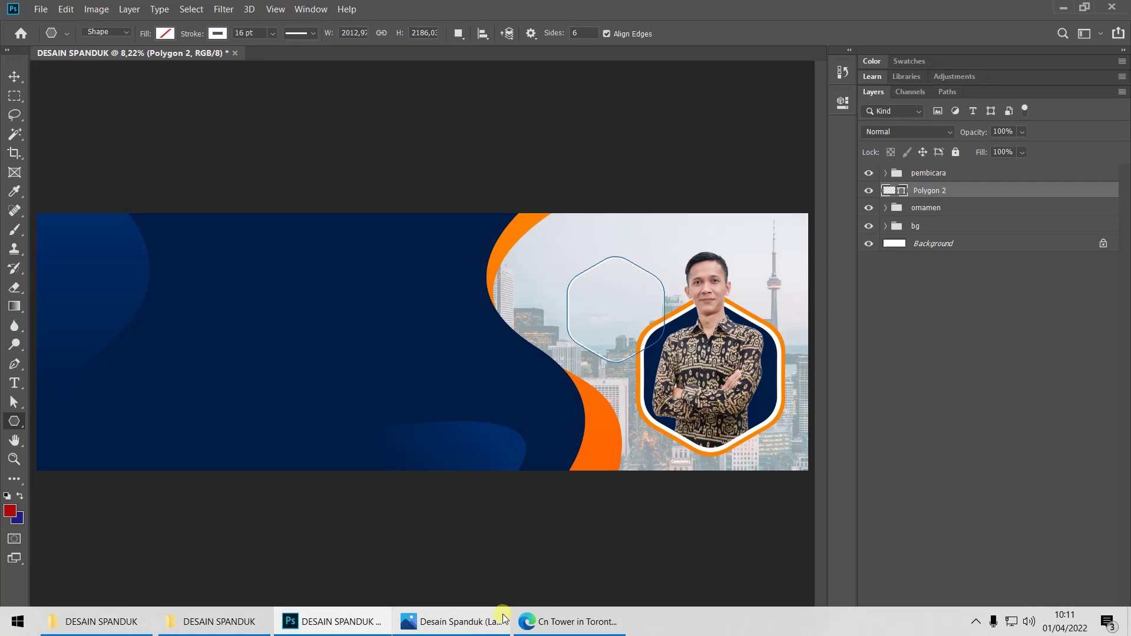
click(448, 622)
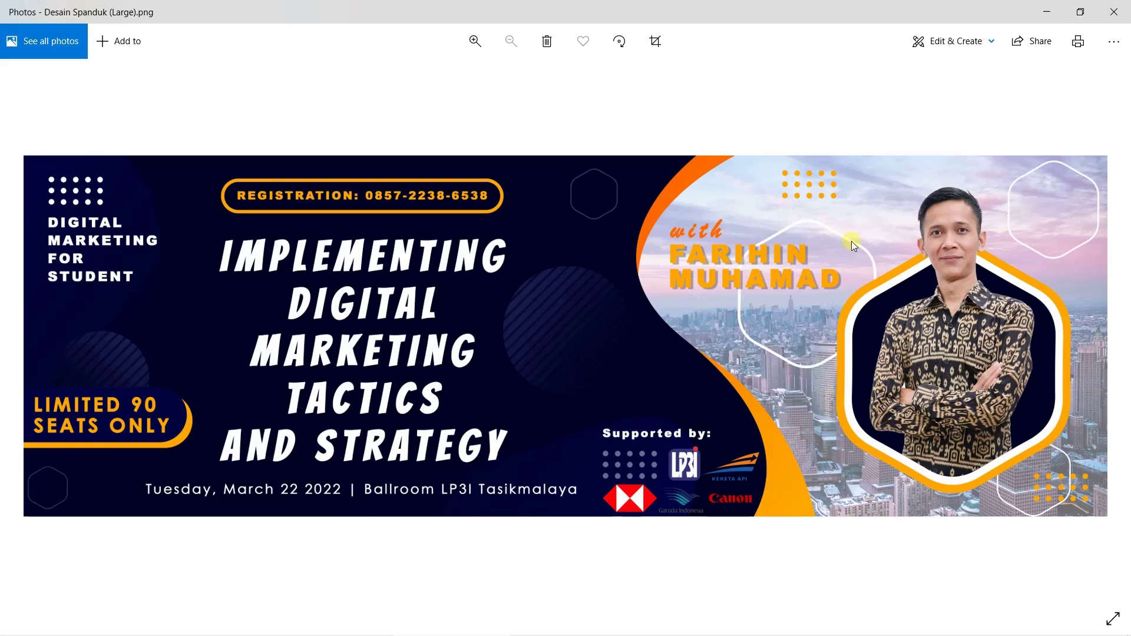
mouse_move(512, 632)
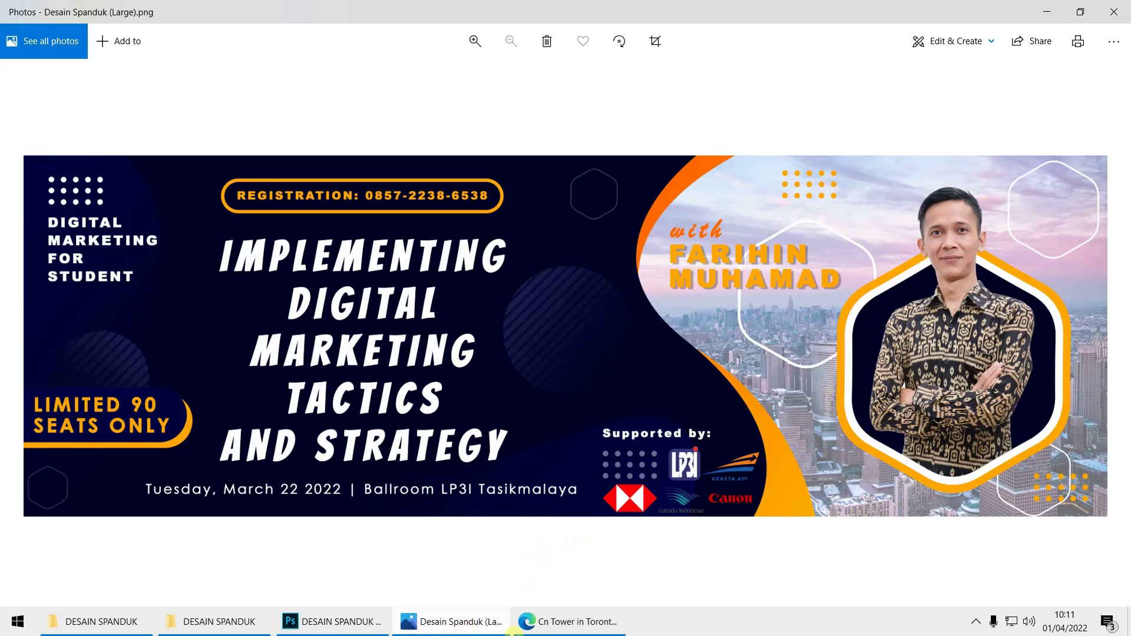
click(311, 621)
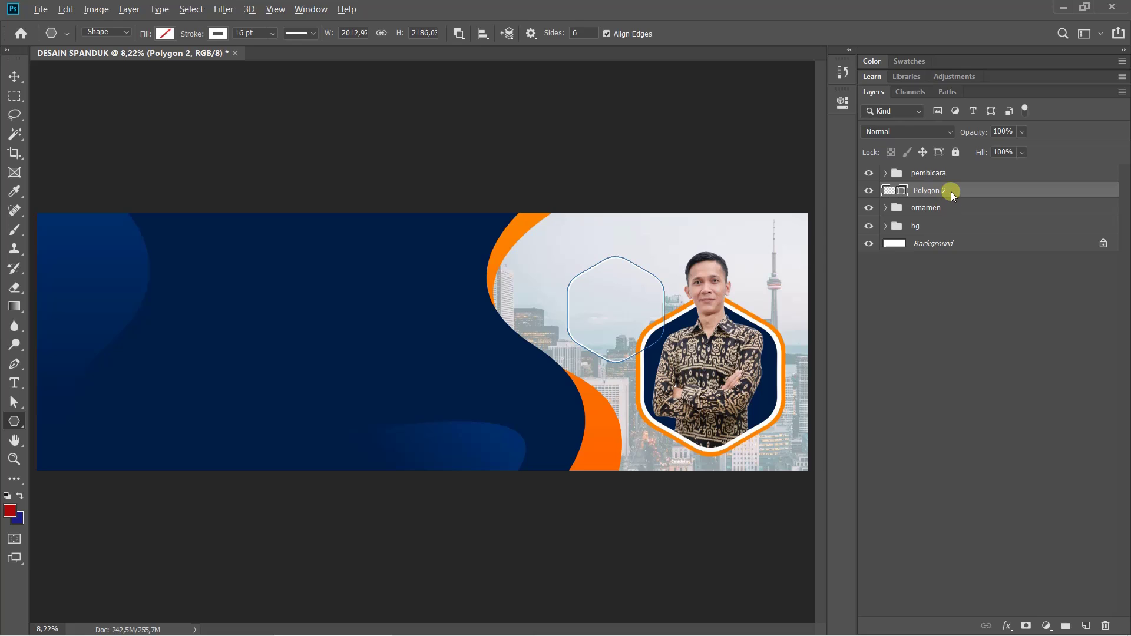
Duplicate Polygon 2 and scale the copy to about half size at the bottom-right corner
drag(944, 192, 948, 184)
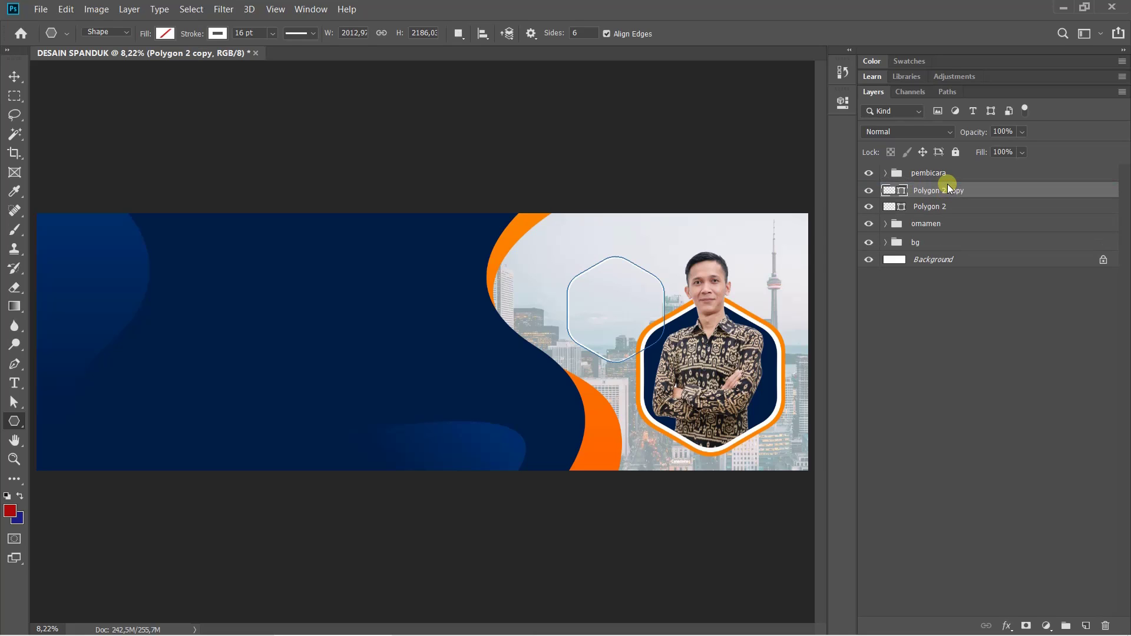
key(ctrl+t)
drag(648, 275, 783, 373)
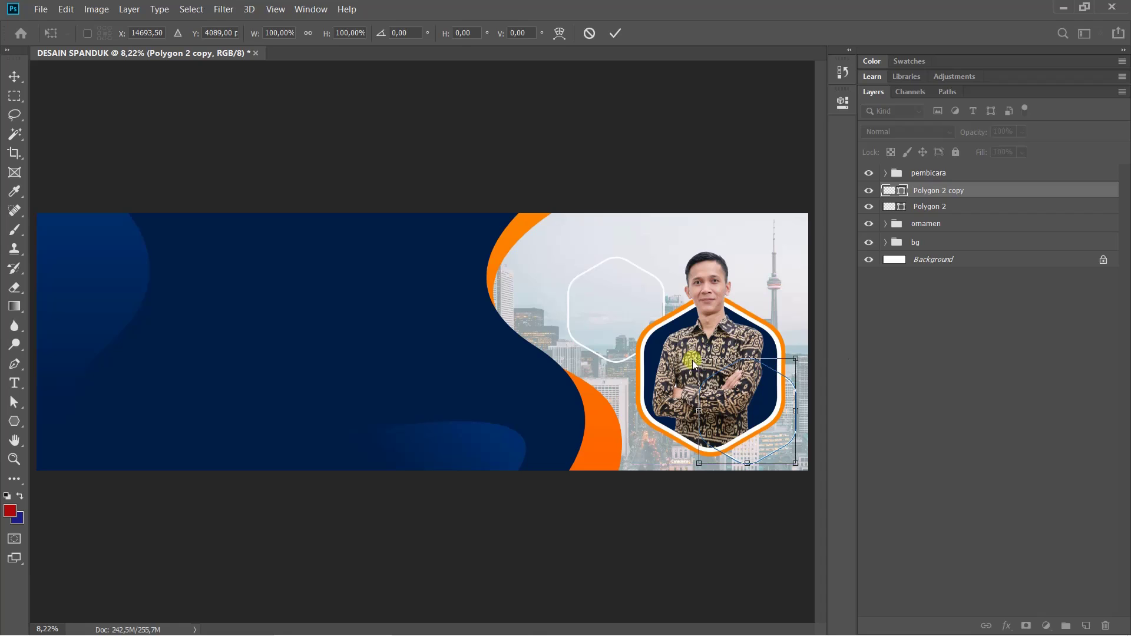
drag(693, 363, 770, 435)
mouse_move(311, 634)
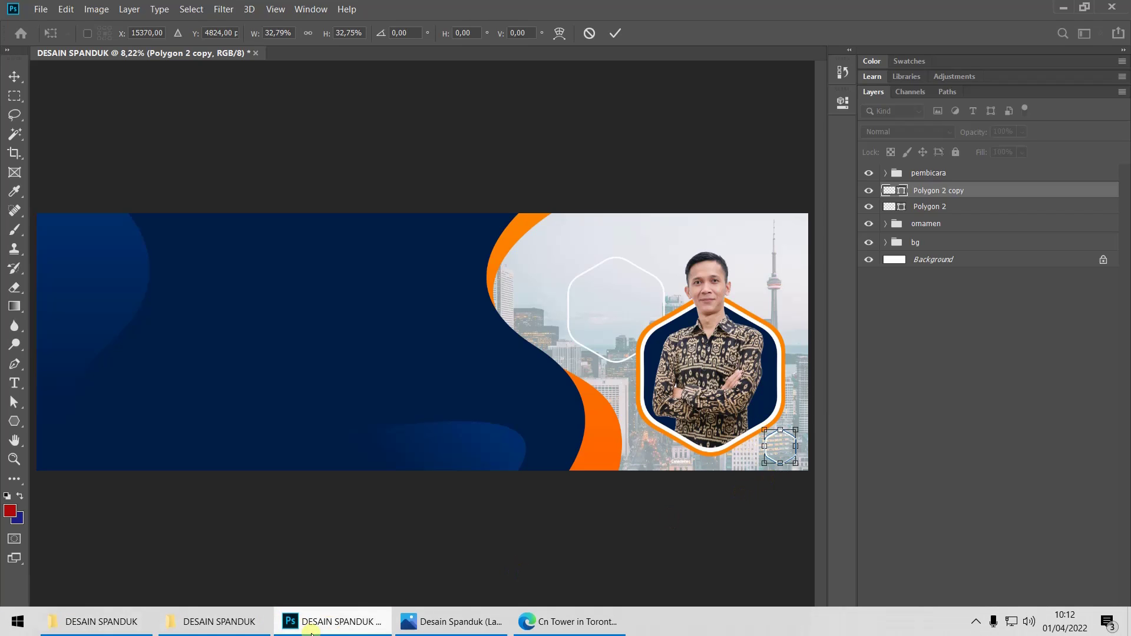
click(430, 628)
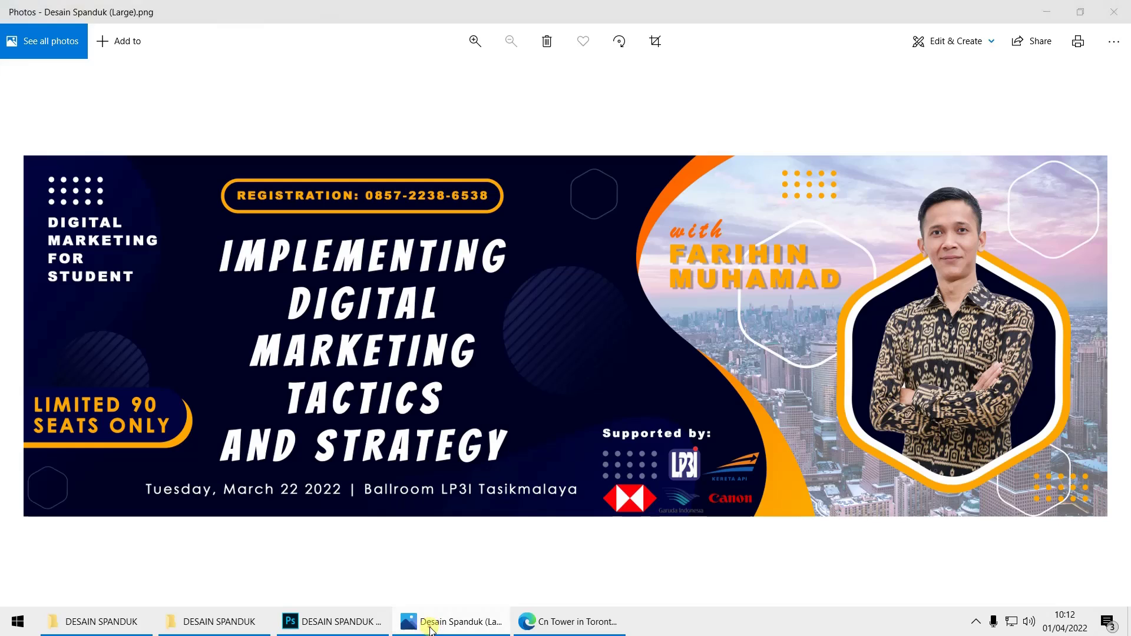
click(430, 628)
drag(770, 436, 749, 421)
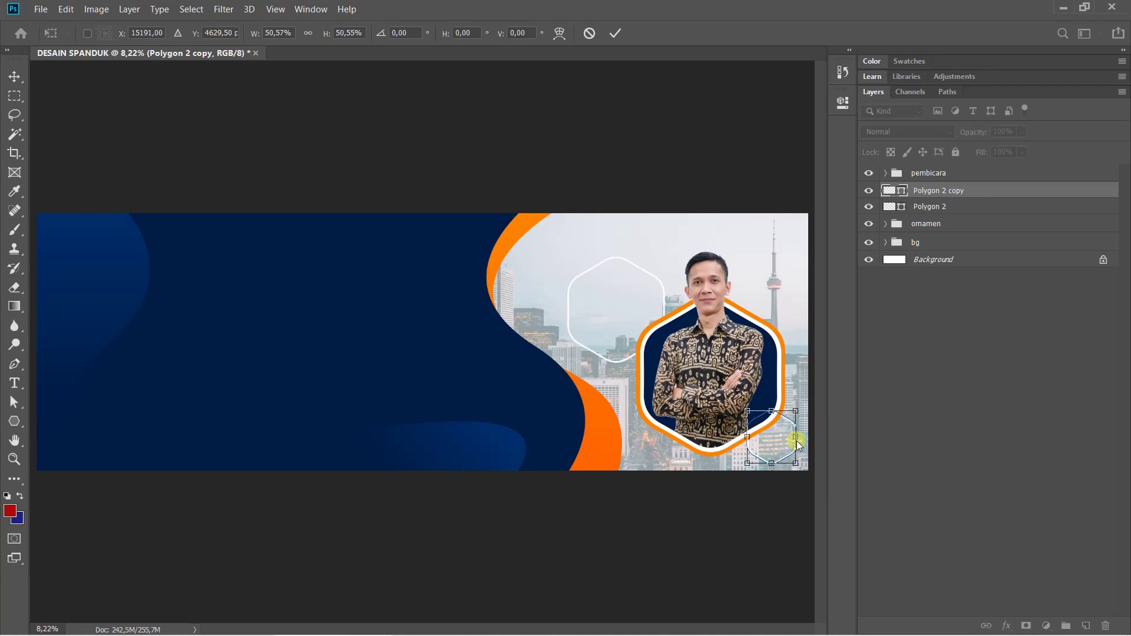
key(Return)
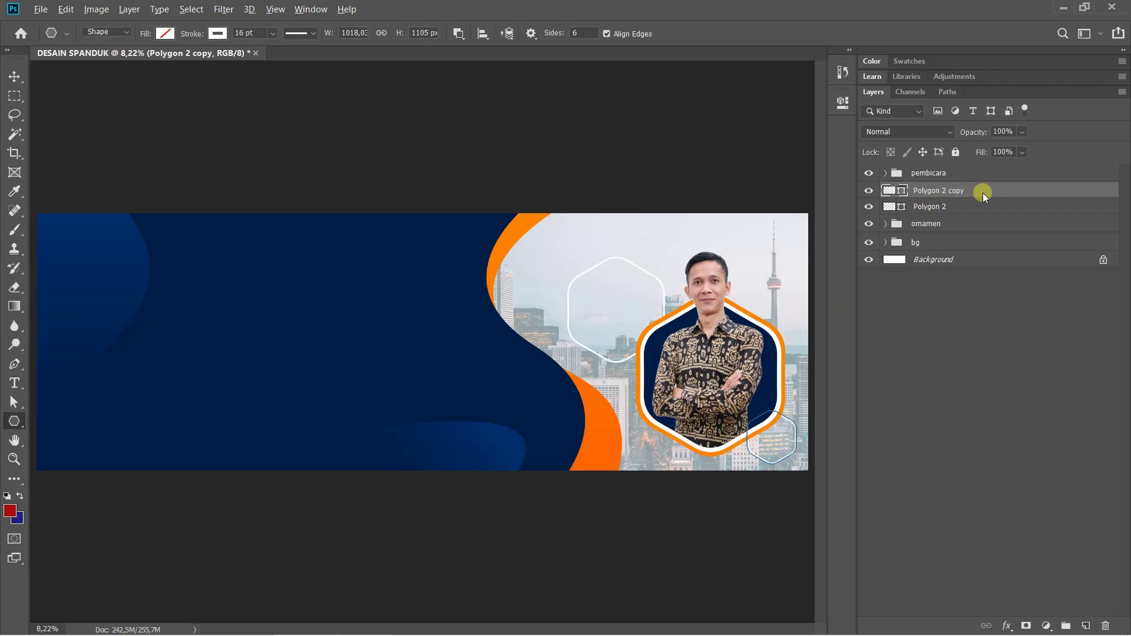
Duplicate Polygon 2 copy and move the new hexagon up to the top-right corner by the tower
key(ctrl+j)
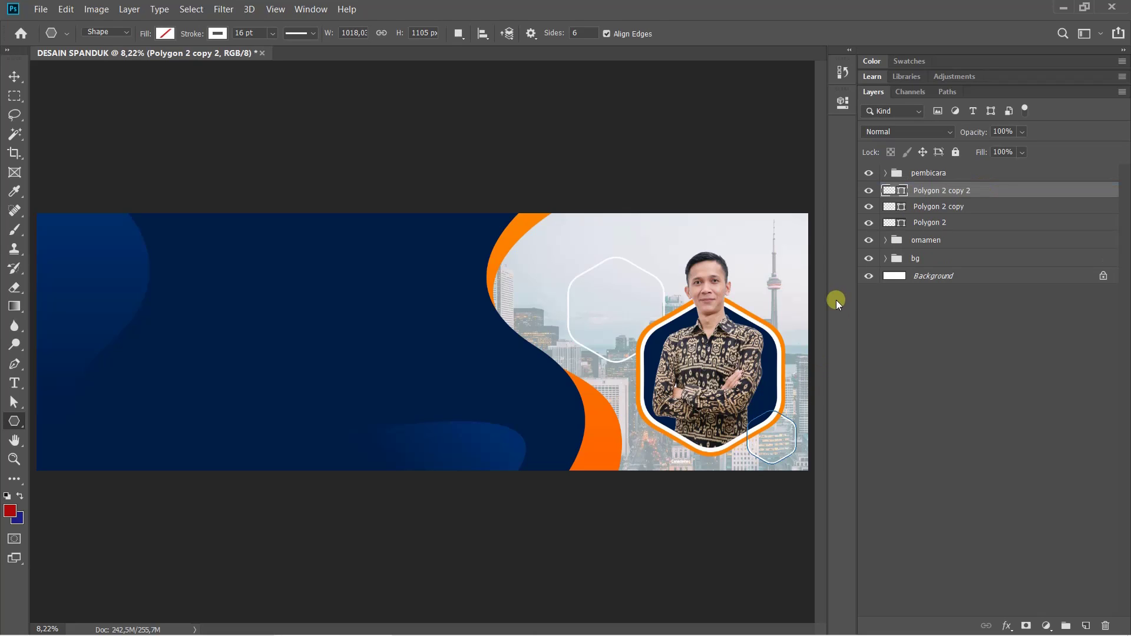
key(ctrl+t)
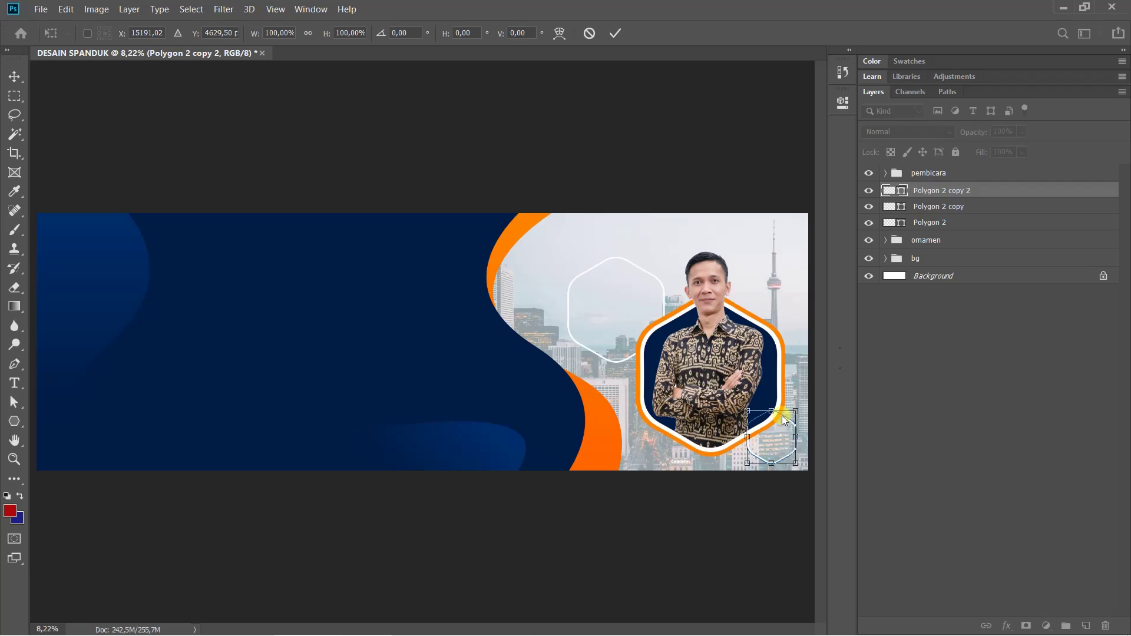
drag(783, 420, 787, 233)
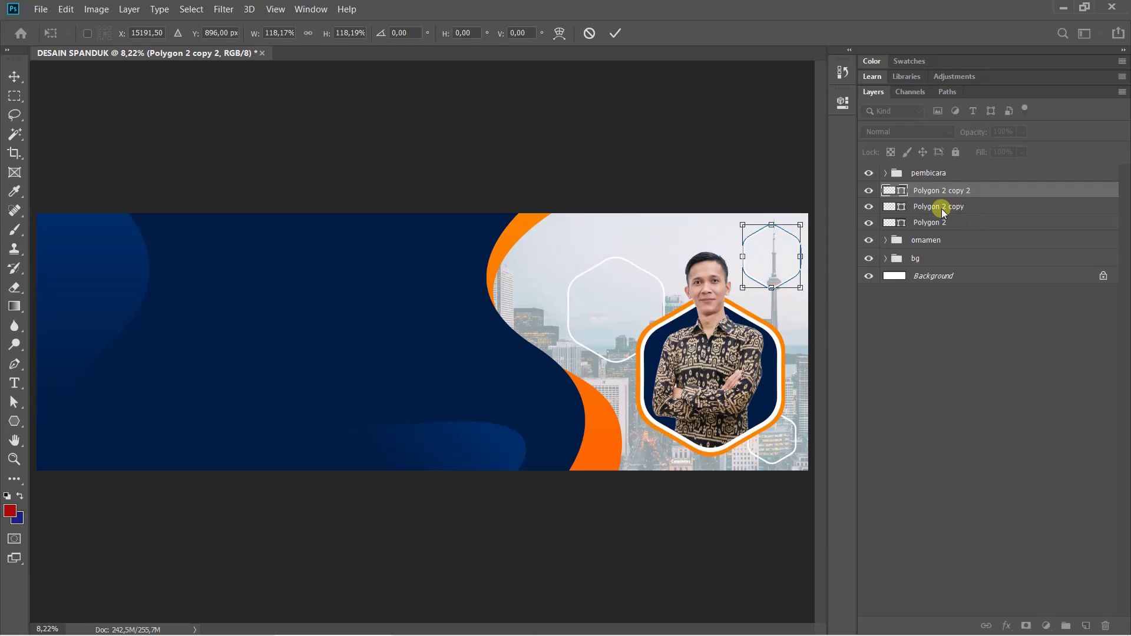
key(Return)
key(u)
click(975, 394)
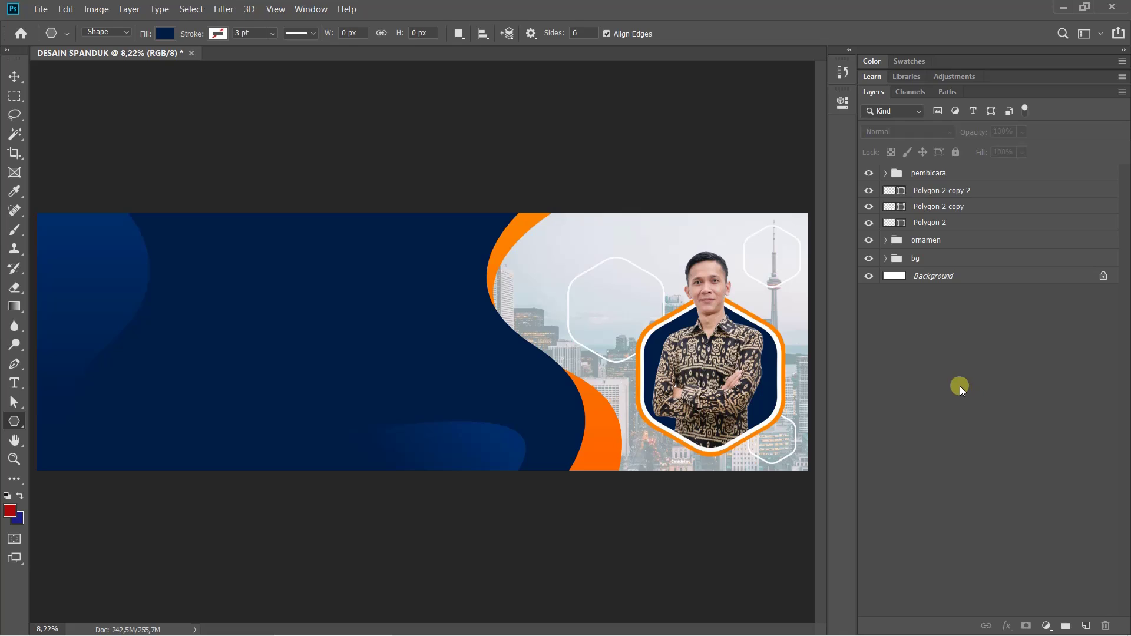
Duplicate the top-right hexagon, move it onto the navy area and shrink it to about 70%
click(953, 191)
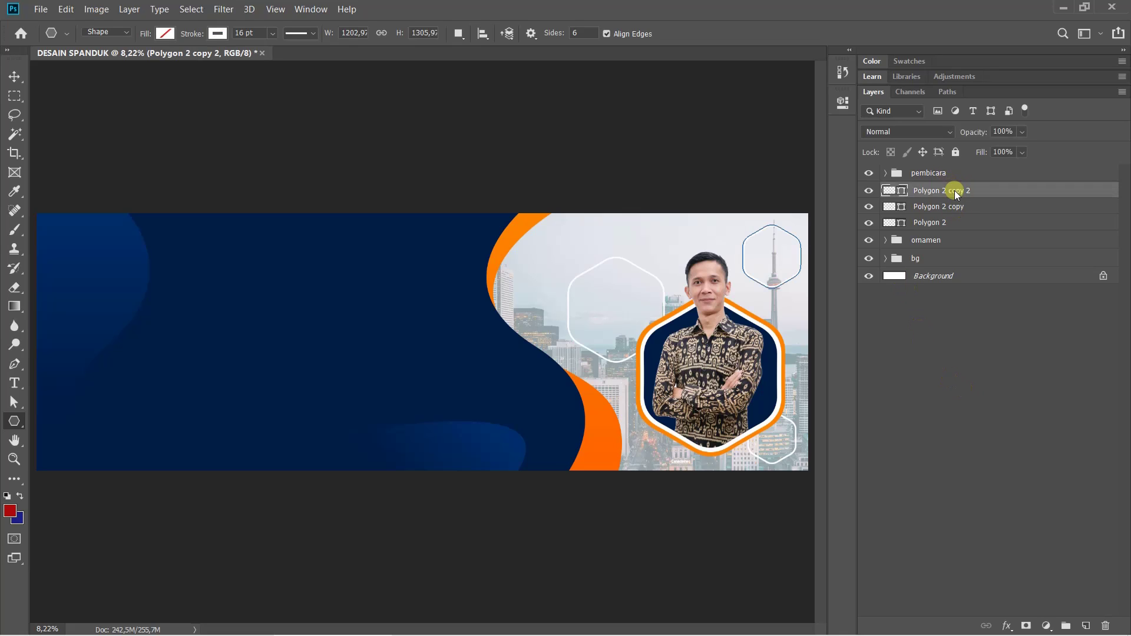
drag(954, 192, 960, 185)
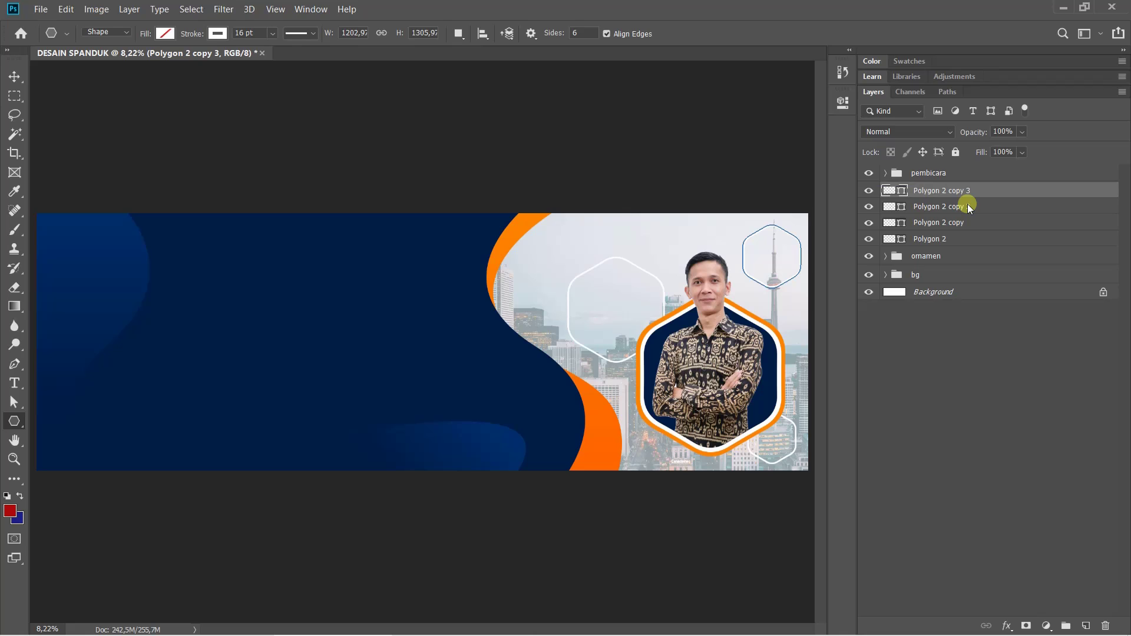
key(ctrl+t)
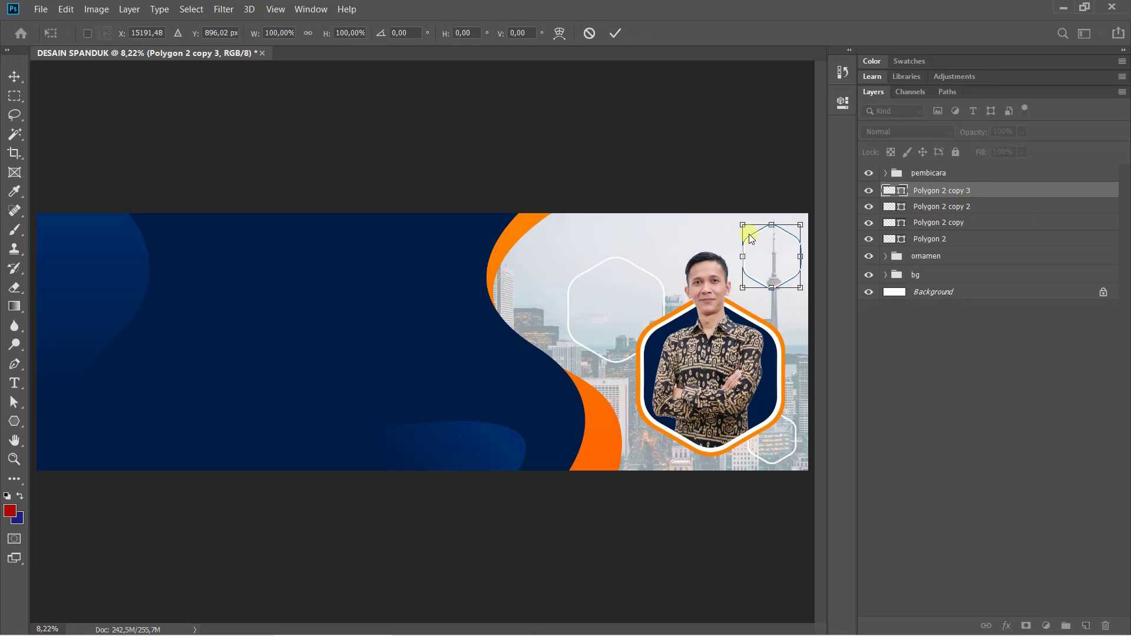
drag(750, 238, 420, 233)
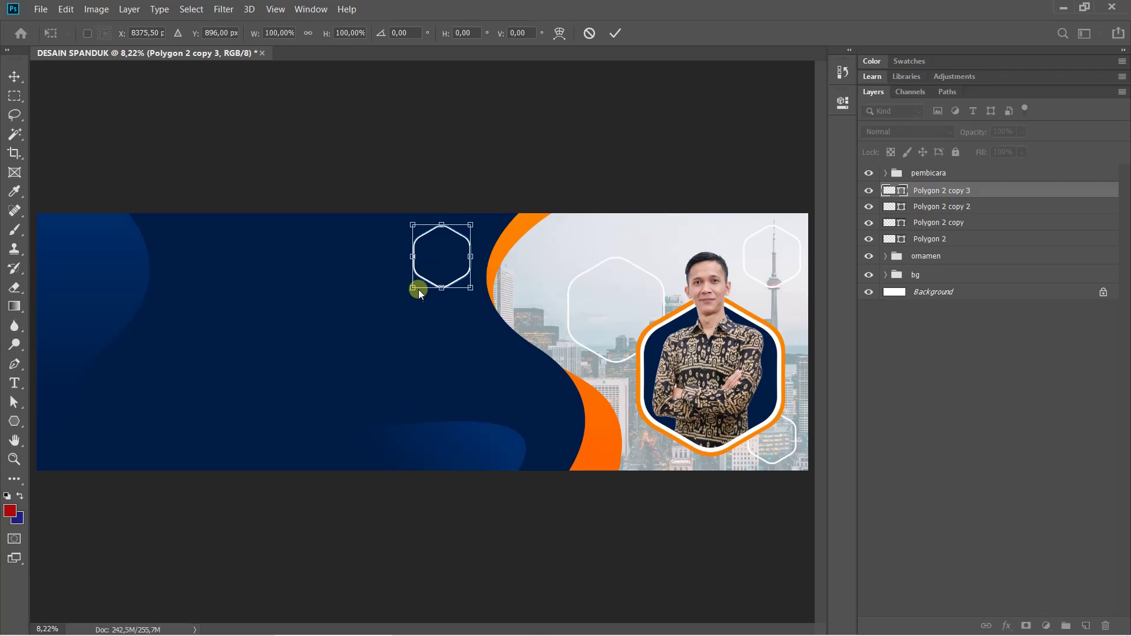
drag(416, 290, 431, 269)
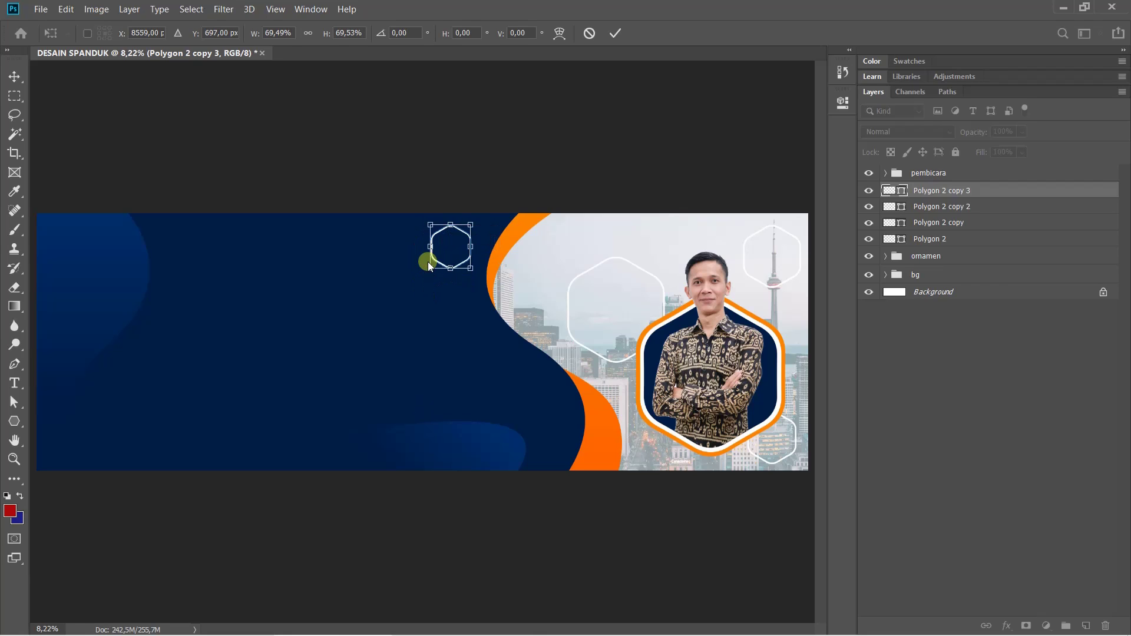
key(Return)
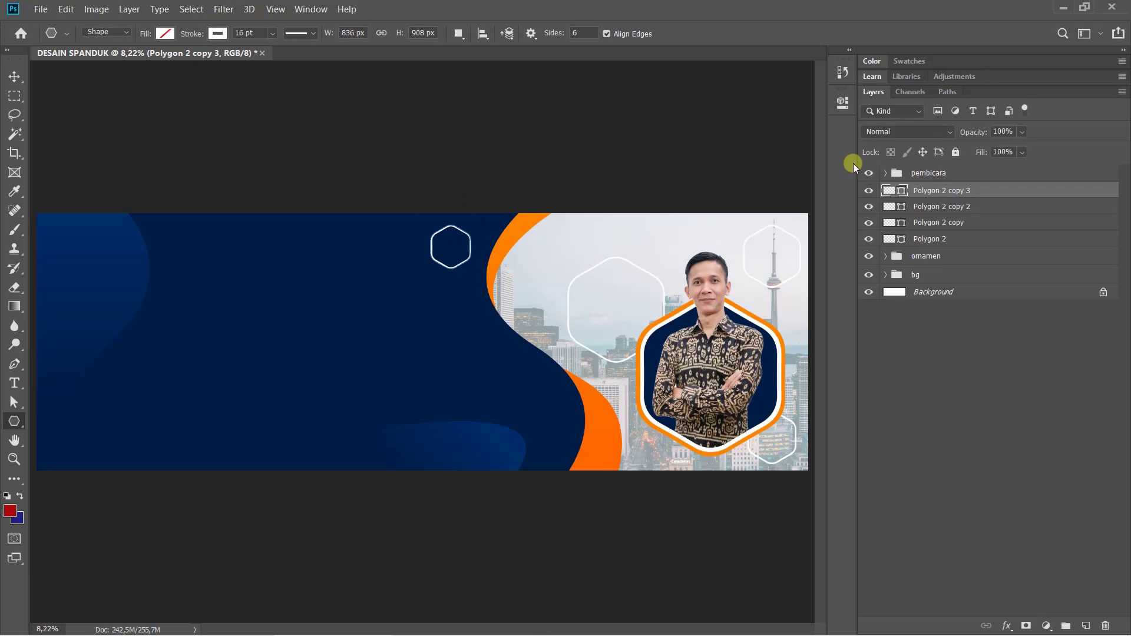
Set the small hexagon's stroke to 6.56 pt and lower its layer opacity to 37%
click(272, 32)
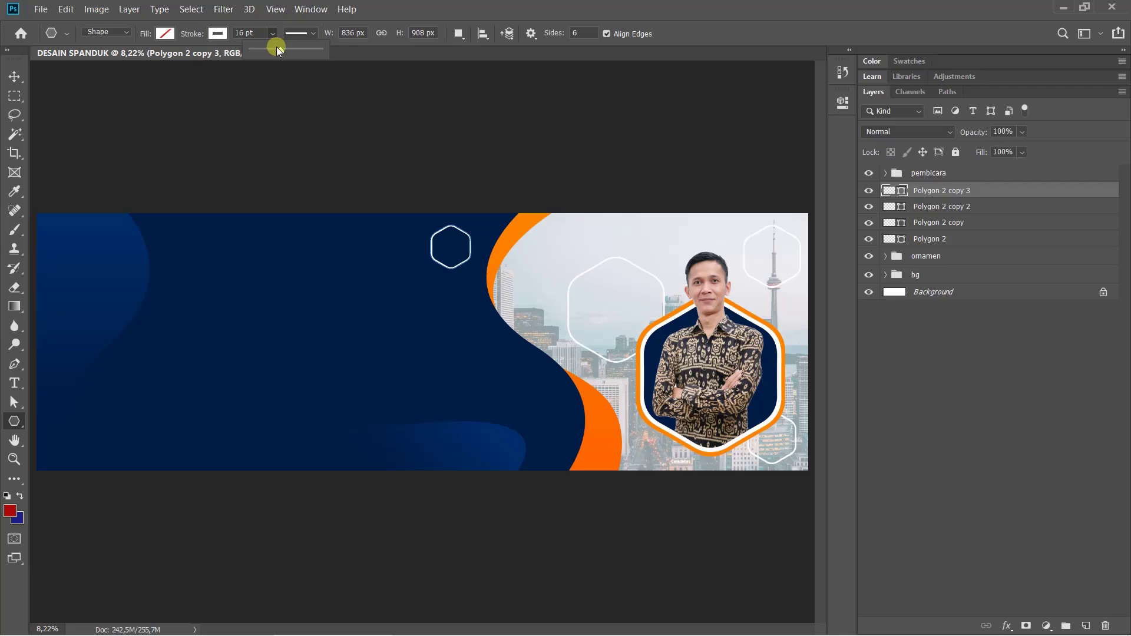
drag(267, 48, 270, 44)
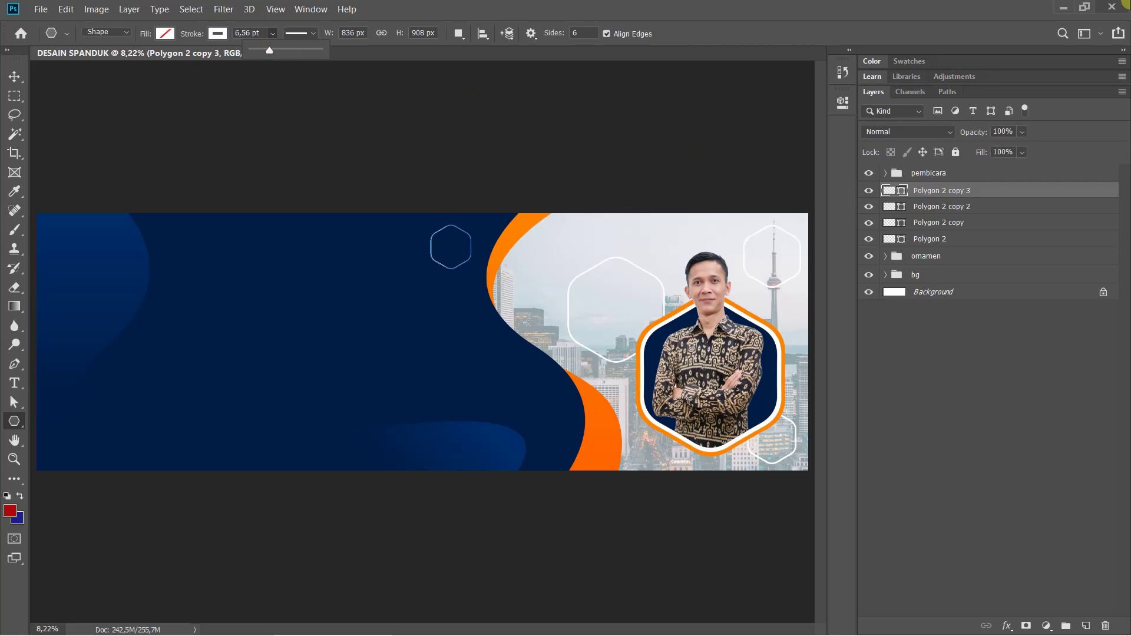
click(1112, 6)
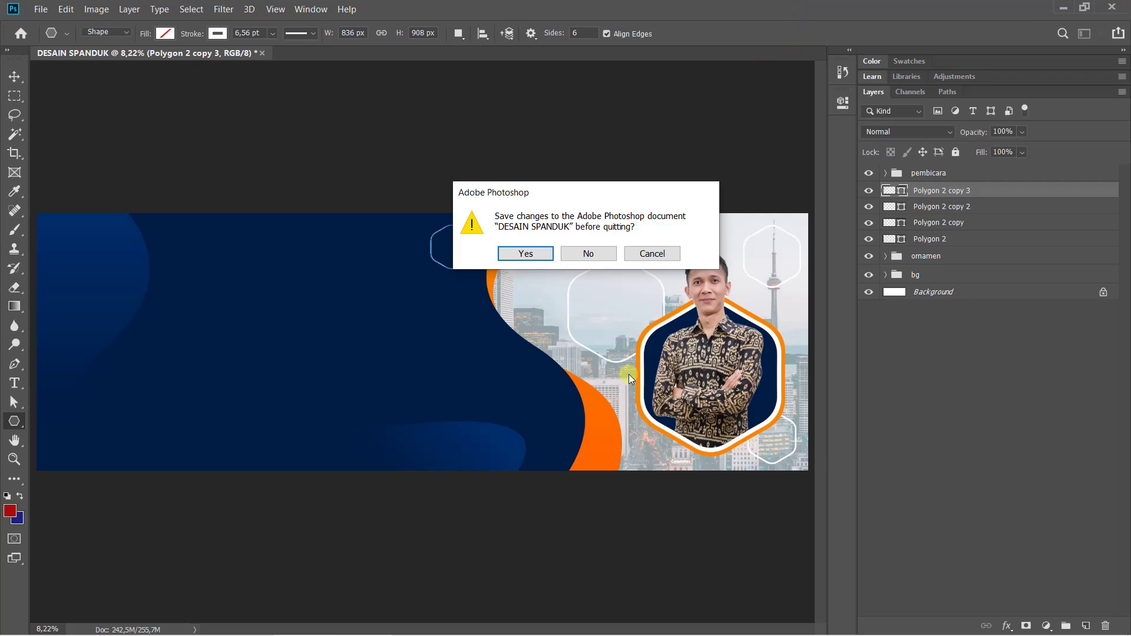
click(653, 253)
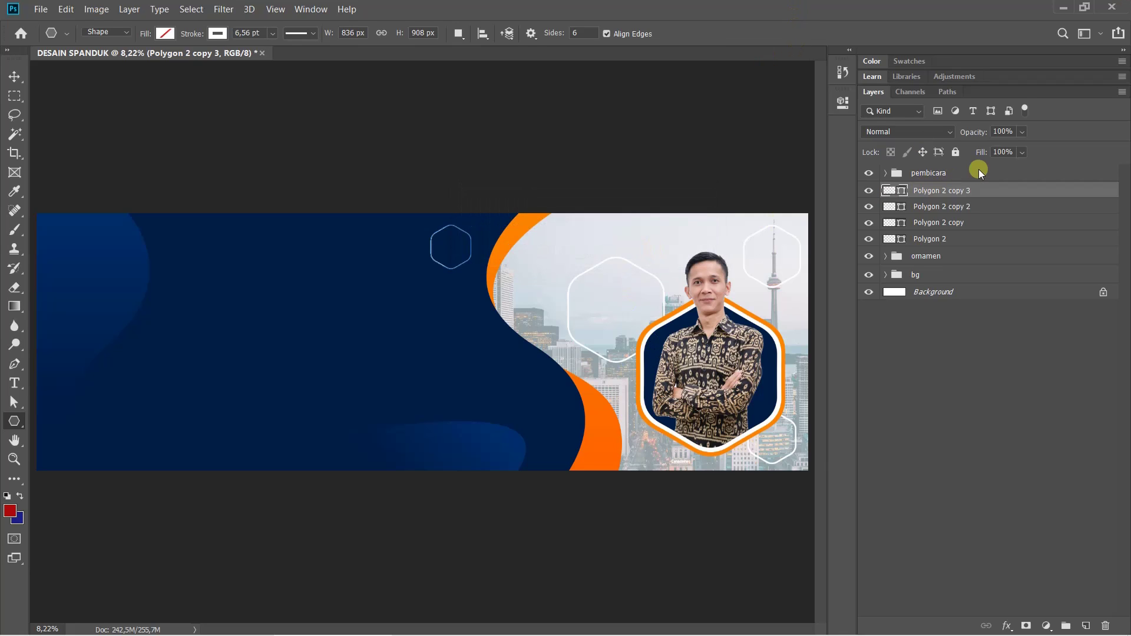
click(974, 224)
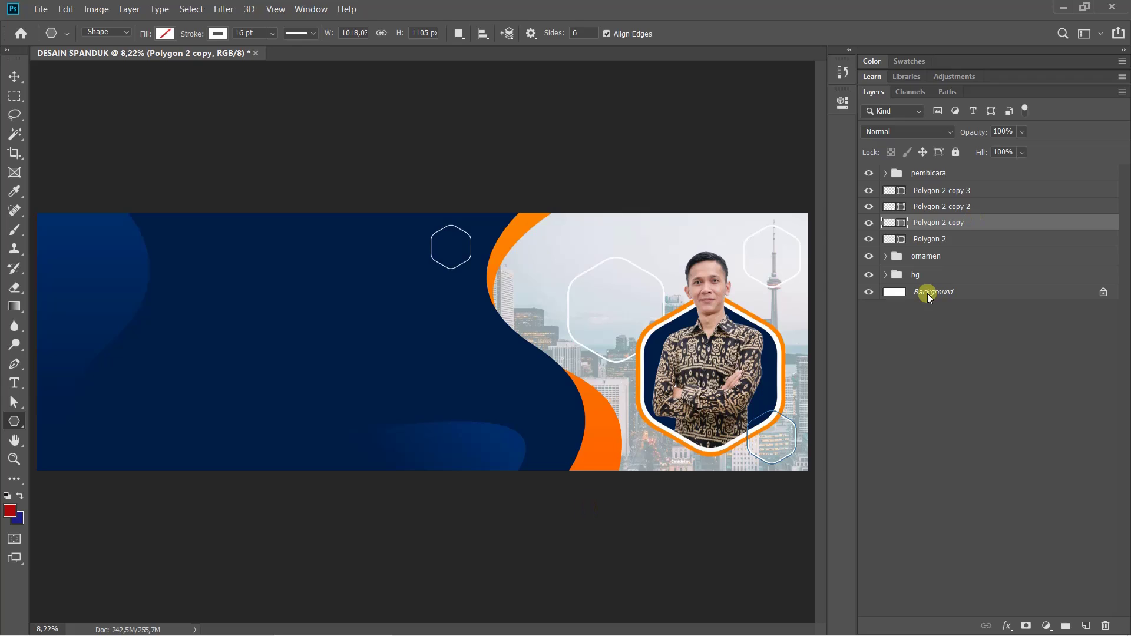
click(962, 190)
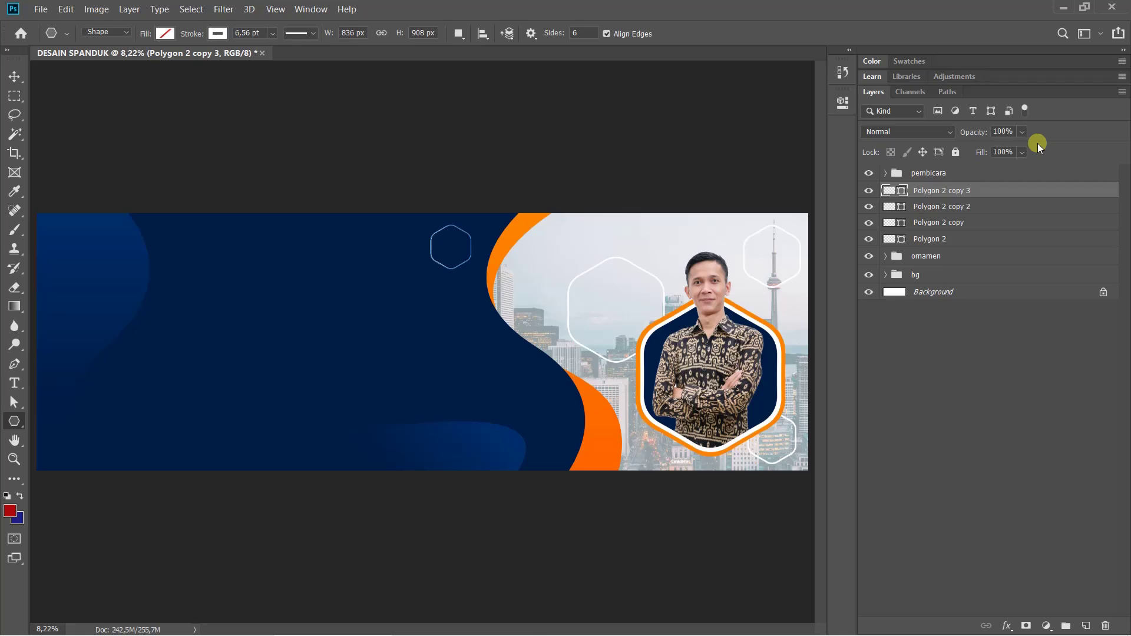
click(1025, 130)
click(999, 147)
Duplicate the faded hexagon into the bottom-left corner, scaled down to about 88%
click(1001, 359)
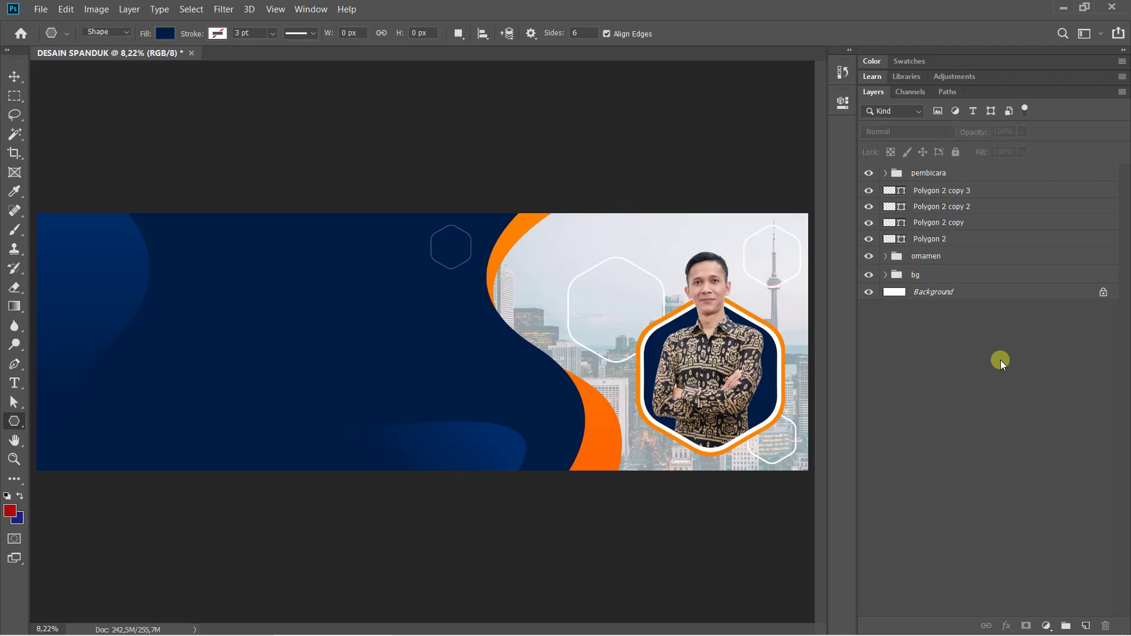
click(967, 192)
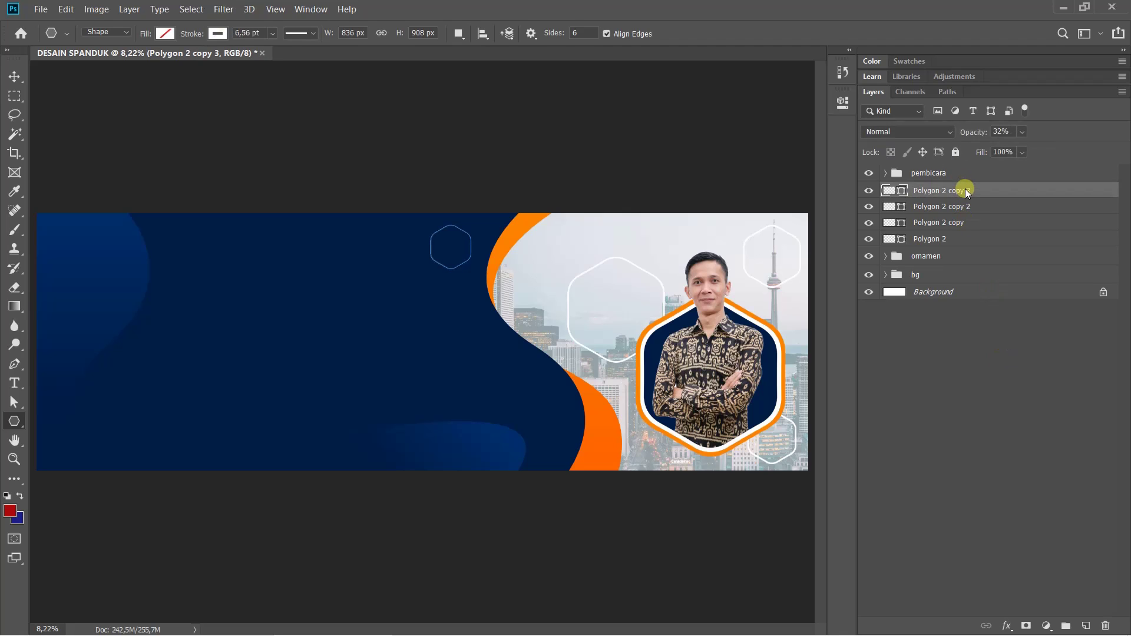
mouse_move(967, 190)
mouse_down()
mouse_move(956, 175)
mouse_move(960, 185)
mouse_up()
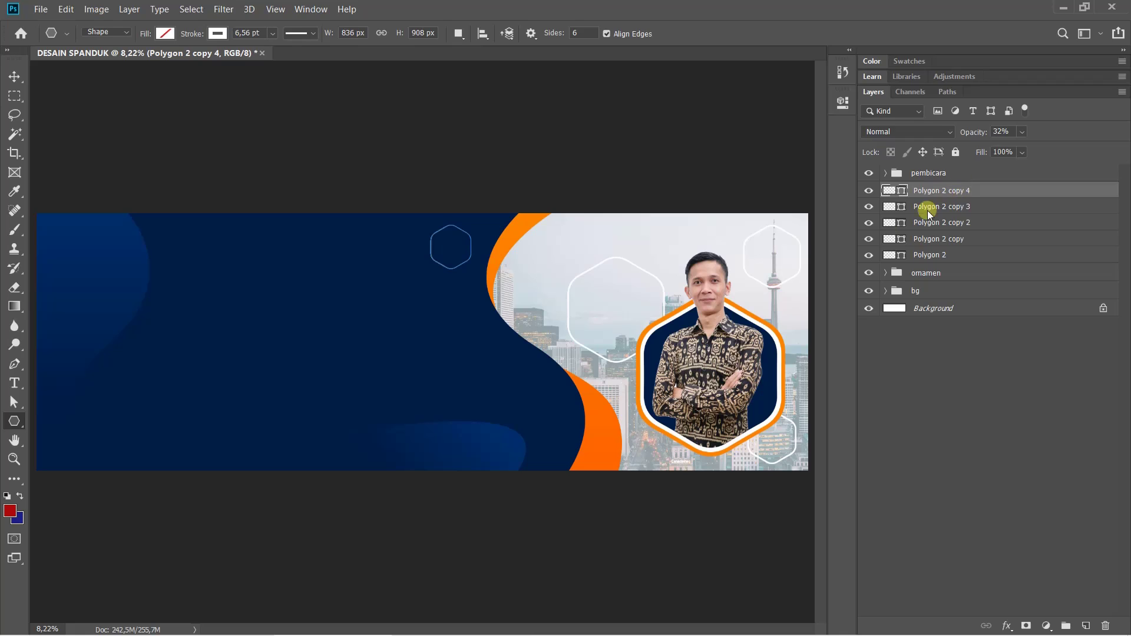
key(ctrl+t)
drag(439, 234, 51, 431)
key(shift+Right)
key(shift+Right)
key(shift+Right)
key(shift+Right)
key(shift+Right)
key(shift+Right)
key(shift+Right)
key(shift+Right)
key(shift+Right)
key(shift+Right)
key(shift+Right)
key(shift+Right)
key(shift+Right)
key(shift+Right)
key(shift+Right)
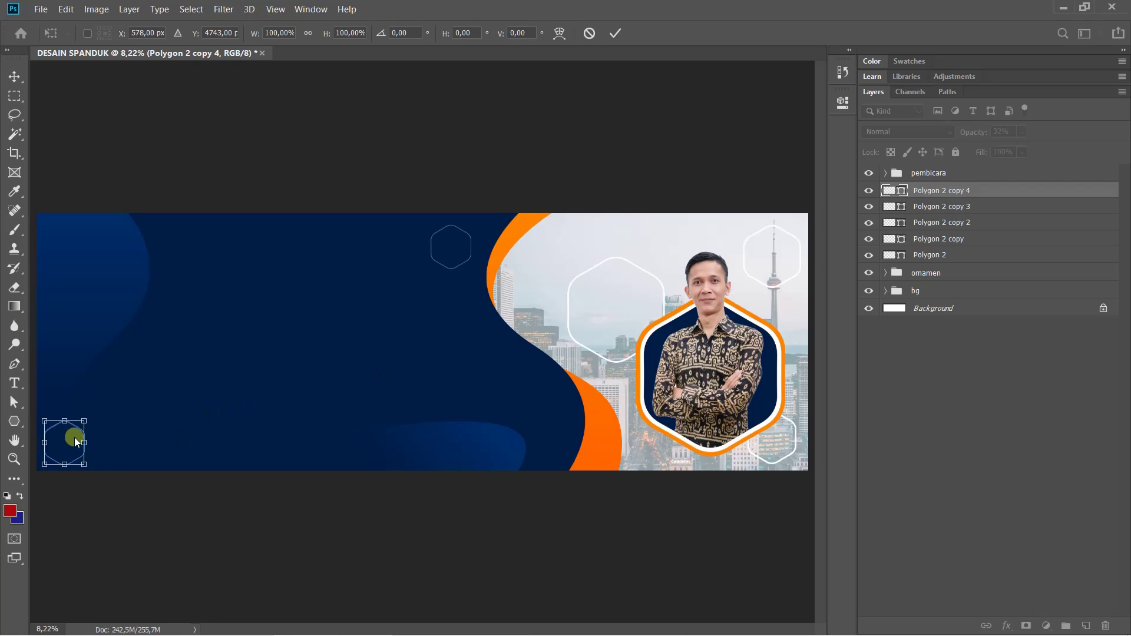
drag(82, 422, 79, 425)
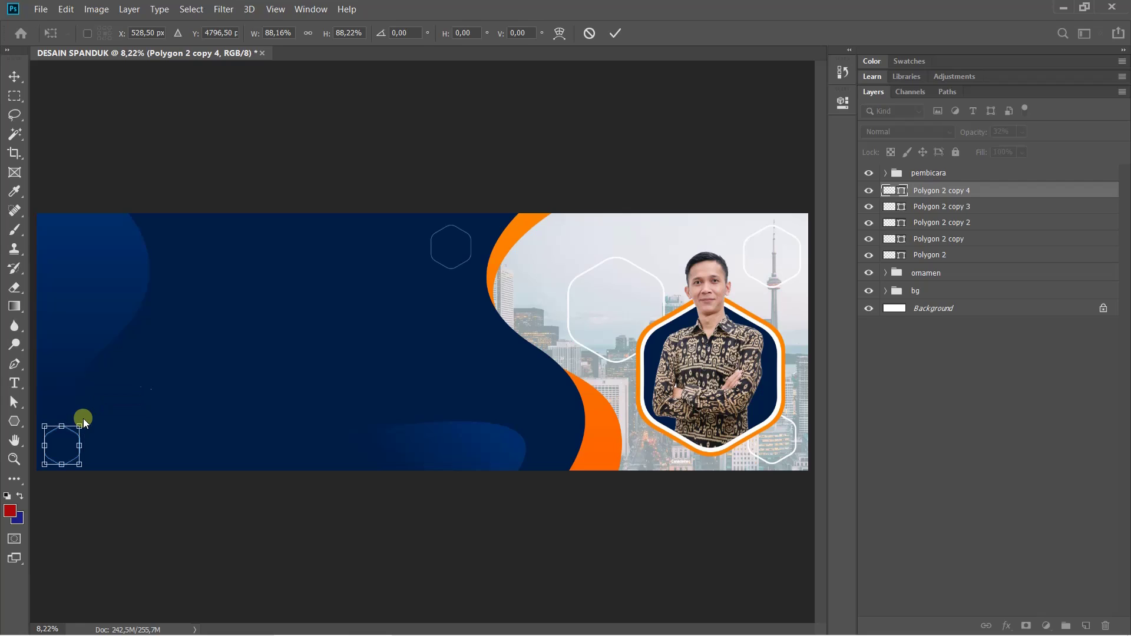
key(Return)
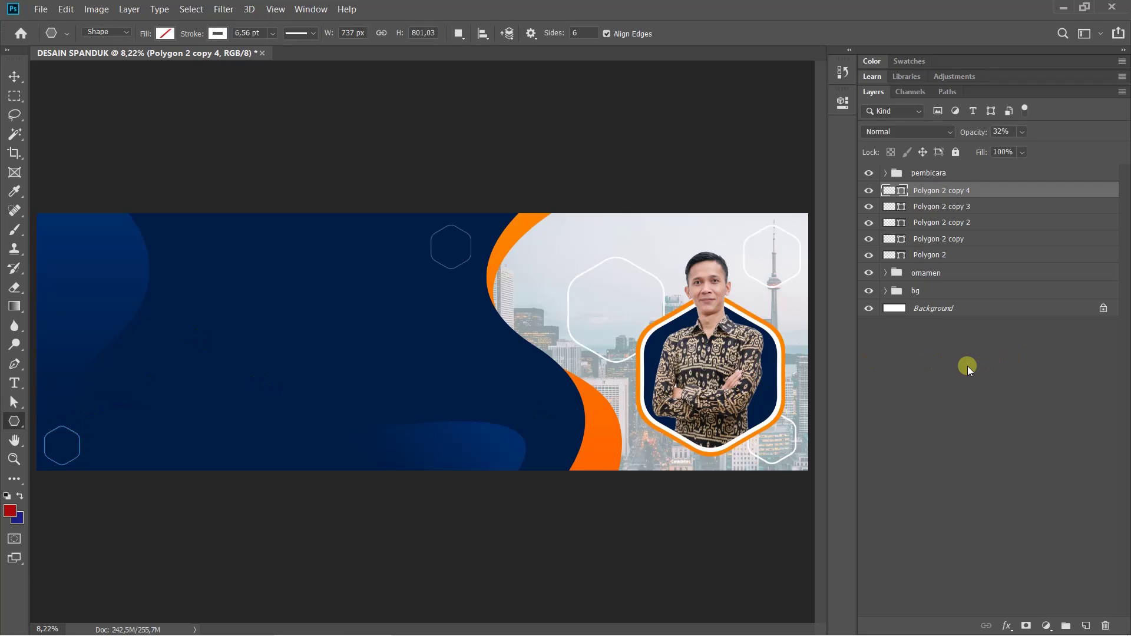
click(967, 366)
click(942, 193)
click(1009, 418)
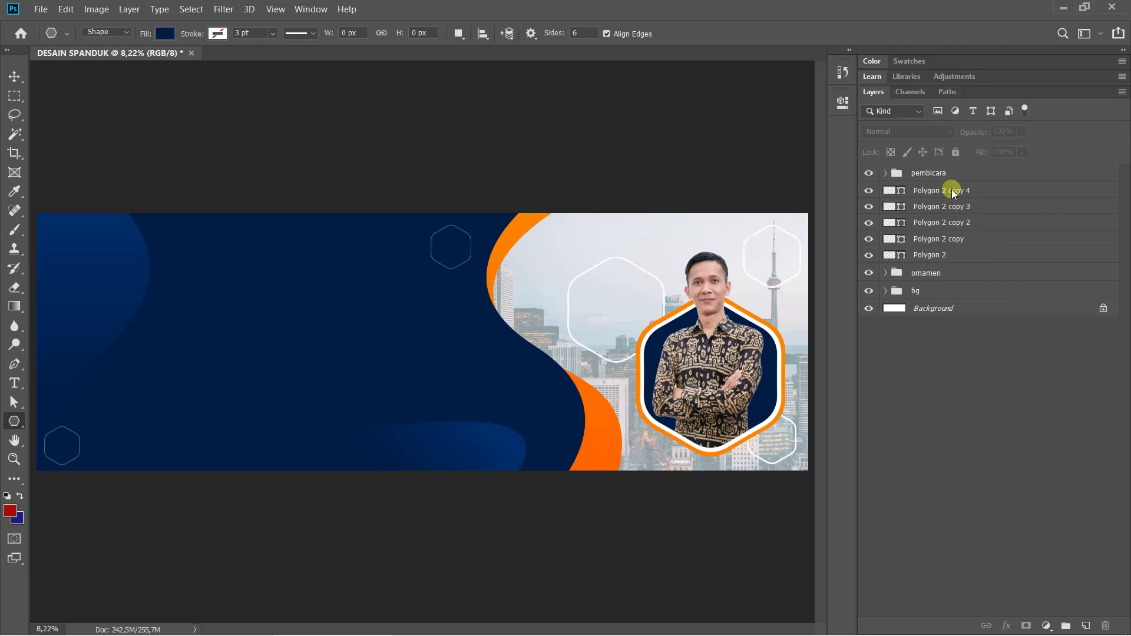
Group the five Polygon 2 hexagon layers and name the group 'ornamen polygon'
click(961, 241)
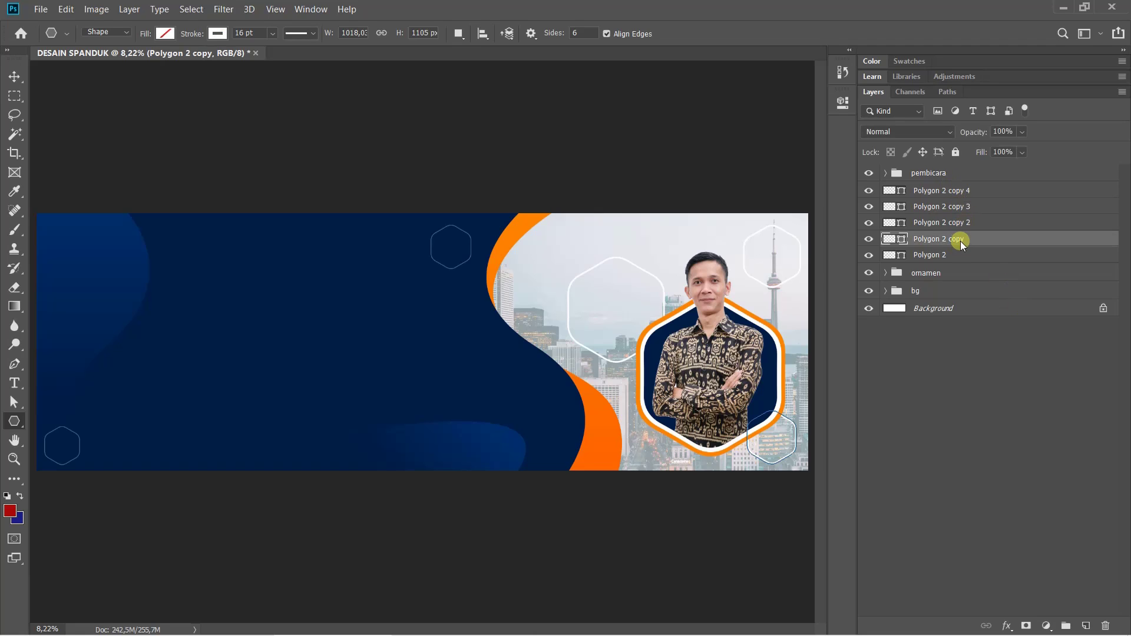
click(961, 258)
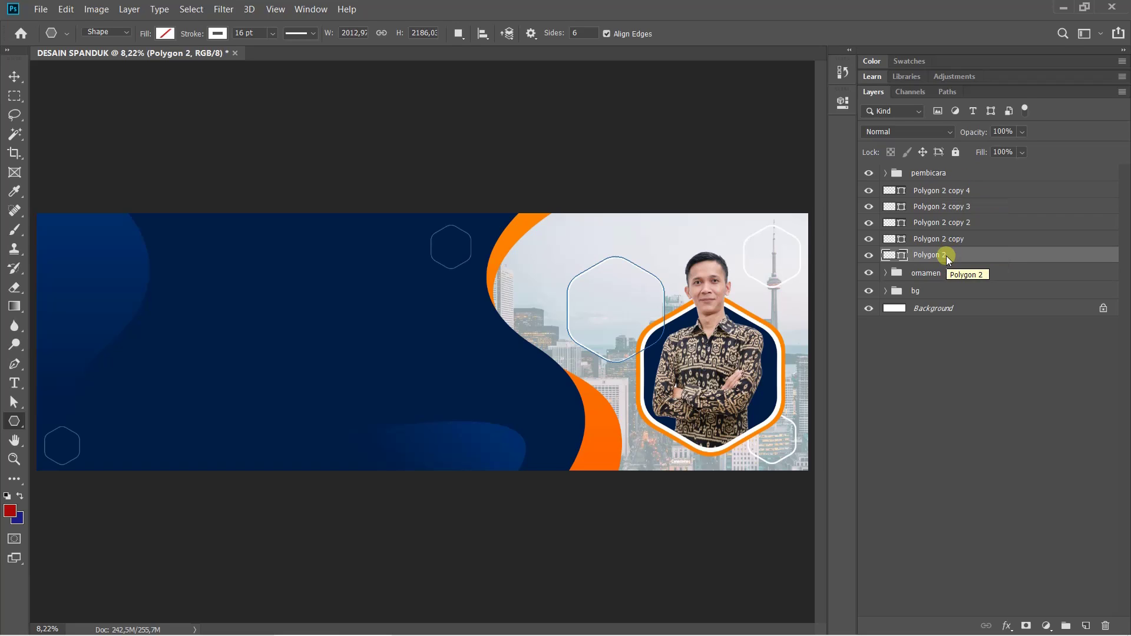
shift+click(950, 194)
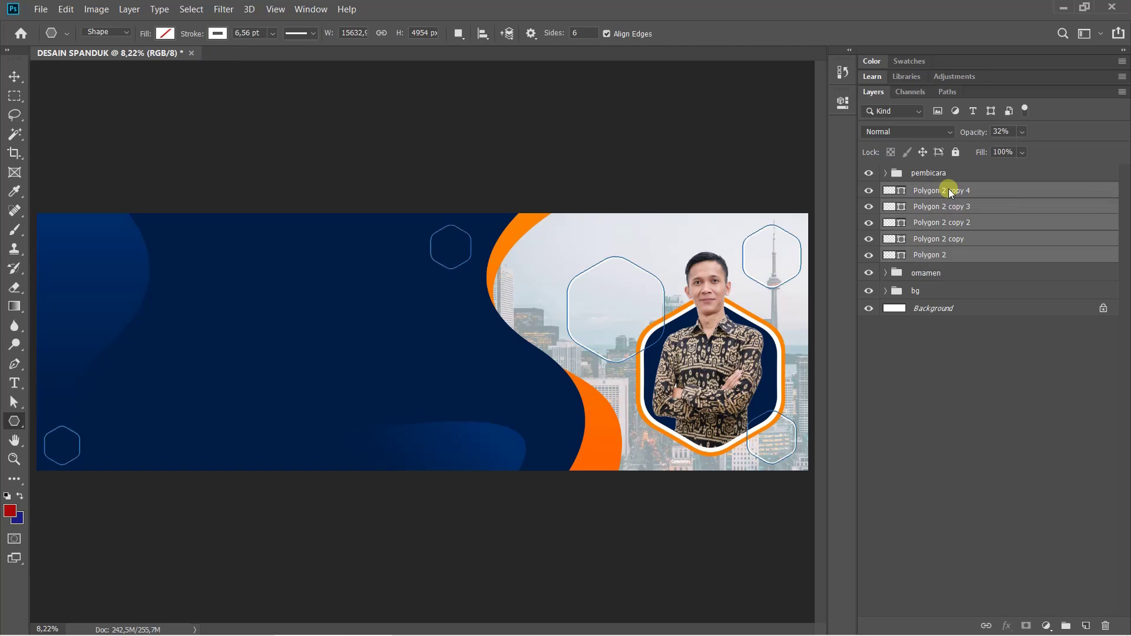
key(ctrl+g)
double_click(924, 192)
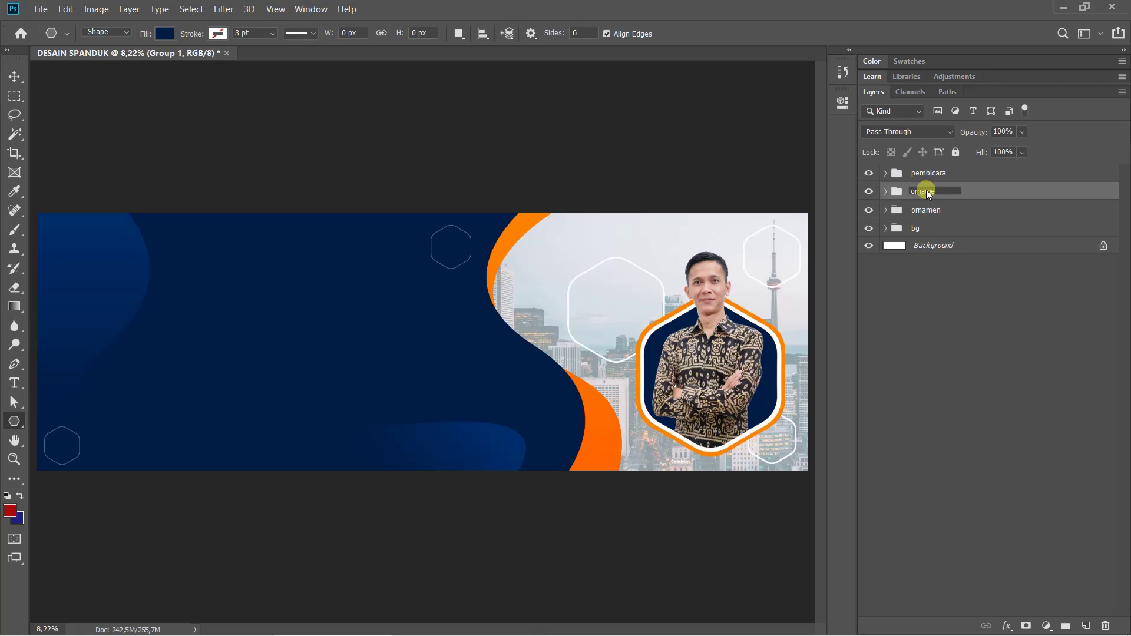
text(ornamen polygon)
key(Return)
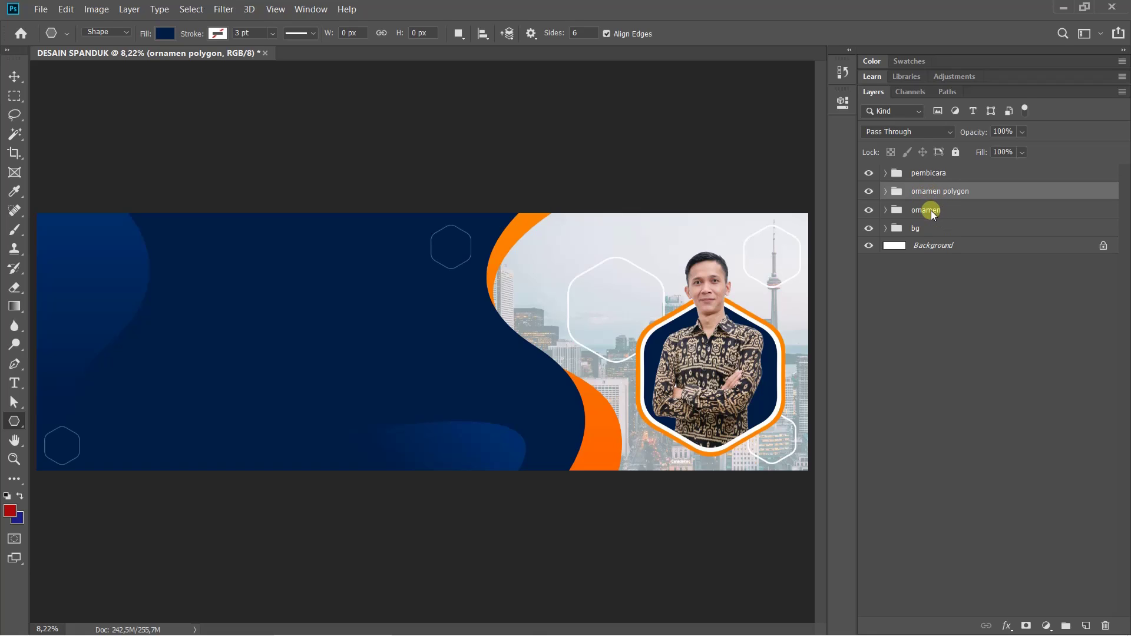
Drag the ornamen polygon group inside the ornamen group and verify its contents
click(931, 211)
click(940, 197)
drag(921, 192, 925, 215)
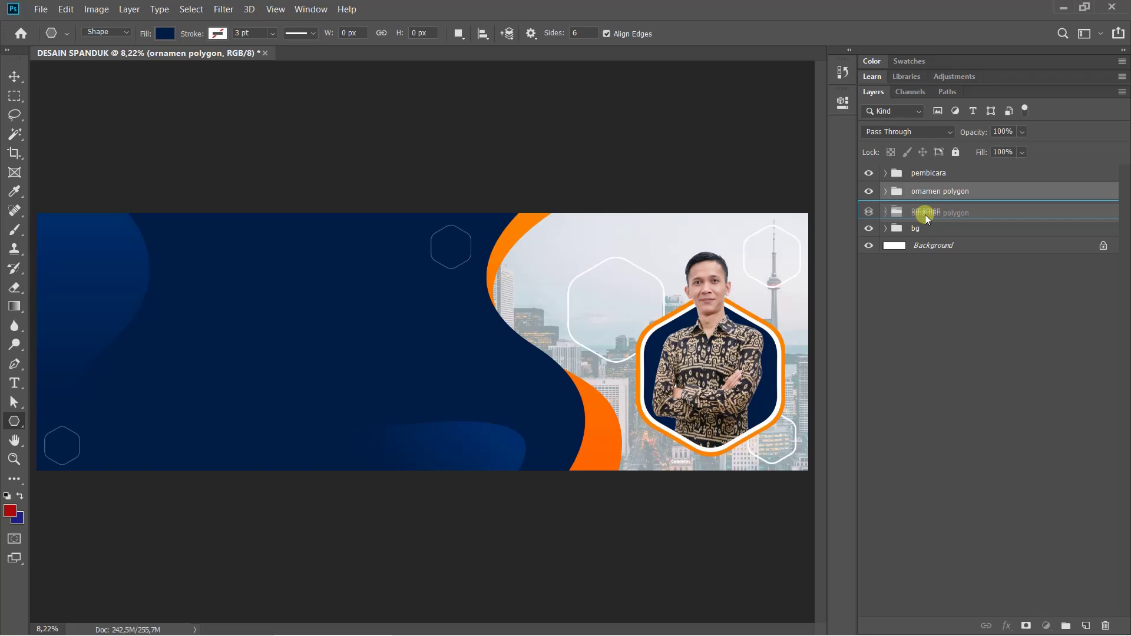
drag(925, 215, 916, 213)
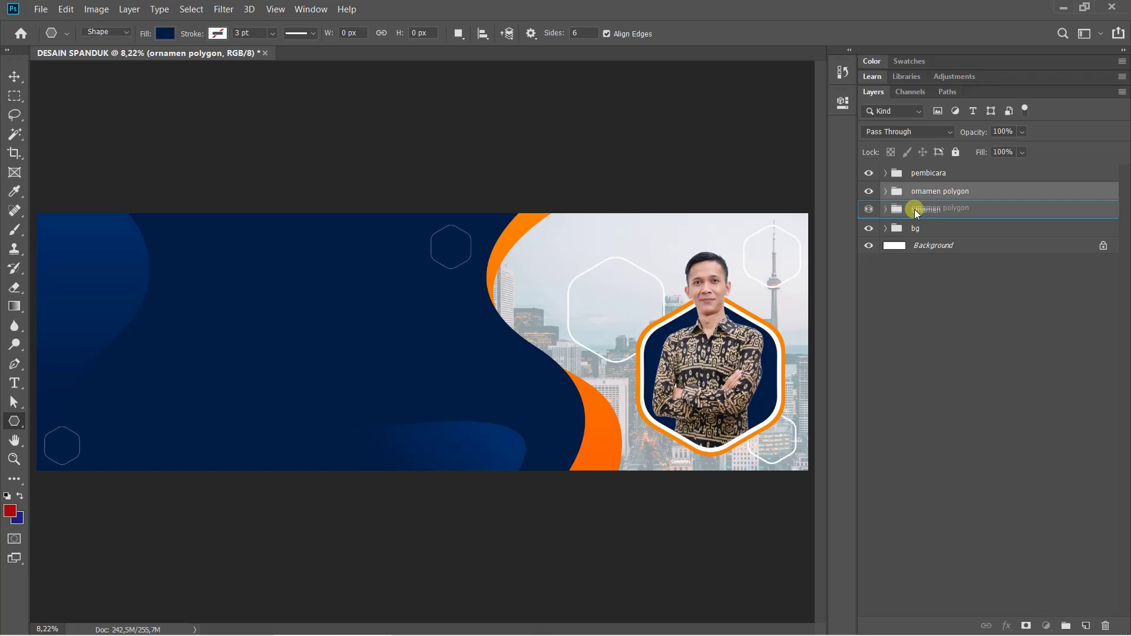
mouse_move(915, 210)
mouse_down()
mouse_move(918, 221)
mouse_move(924, 210)
mouse_move(913, 208)
mouse_up()
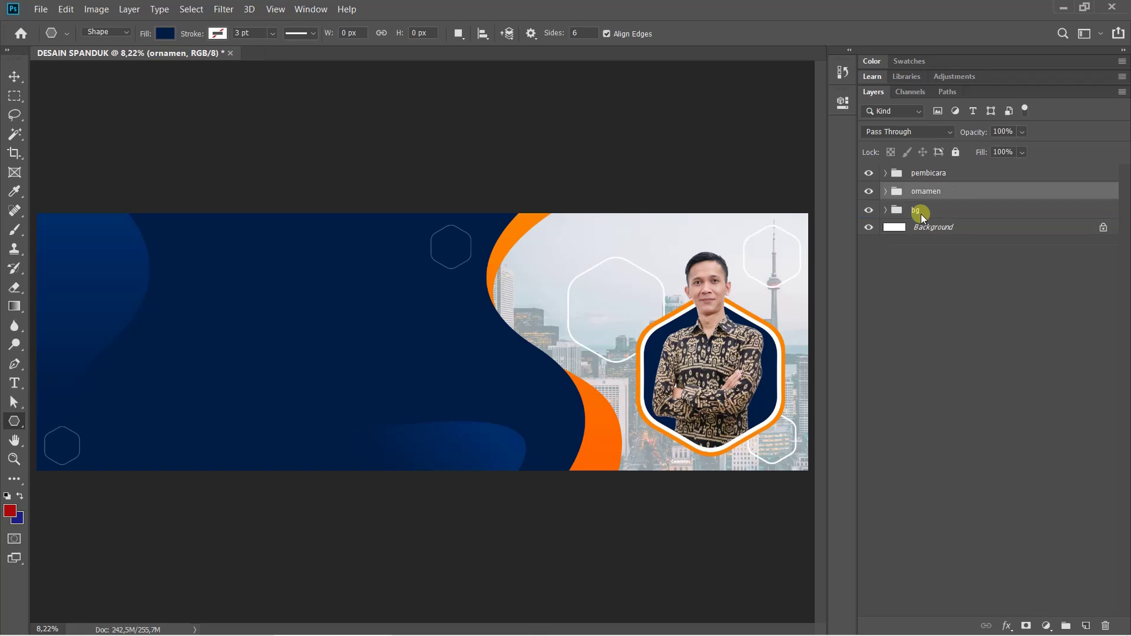
click(886, 191)
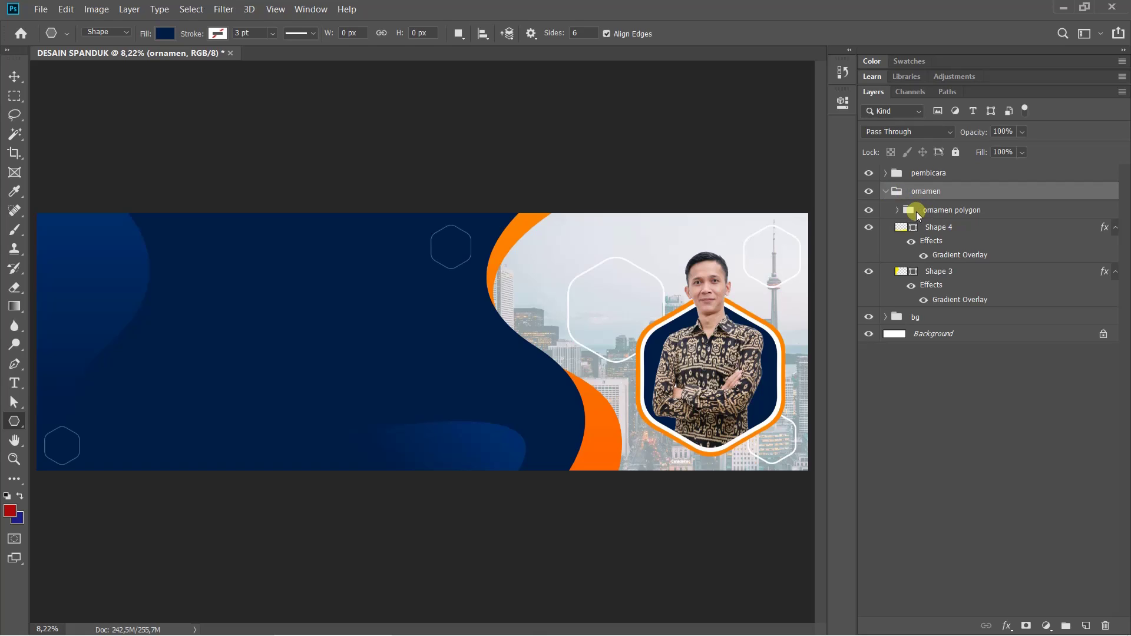
click(888, 191)
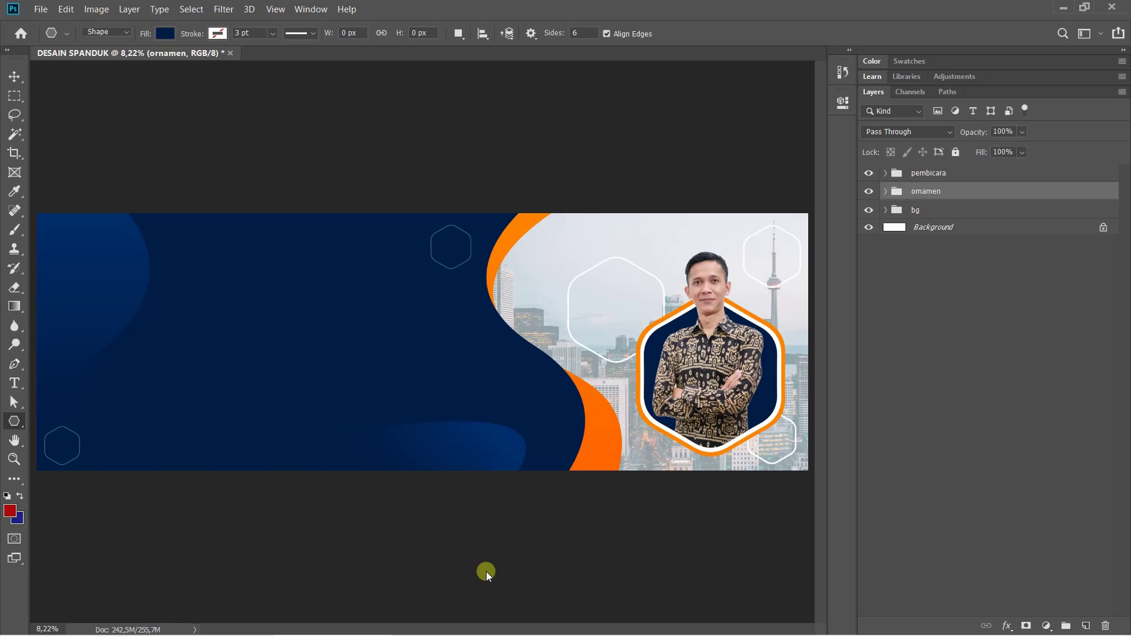
Switch to Photos showing the reference Desain Spanduk (Large).png
click(437, 622)
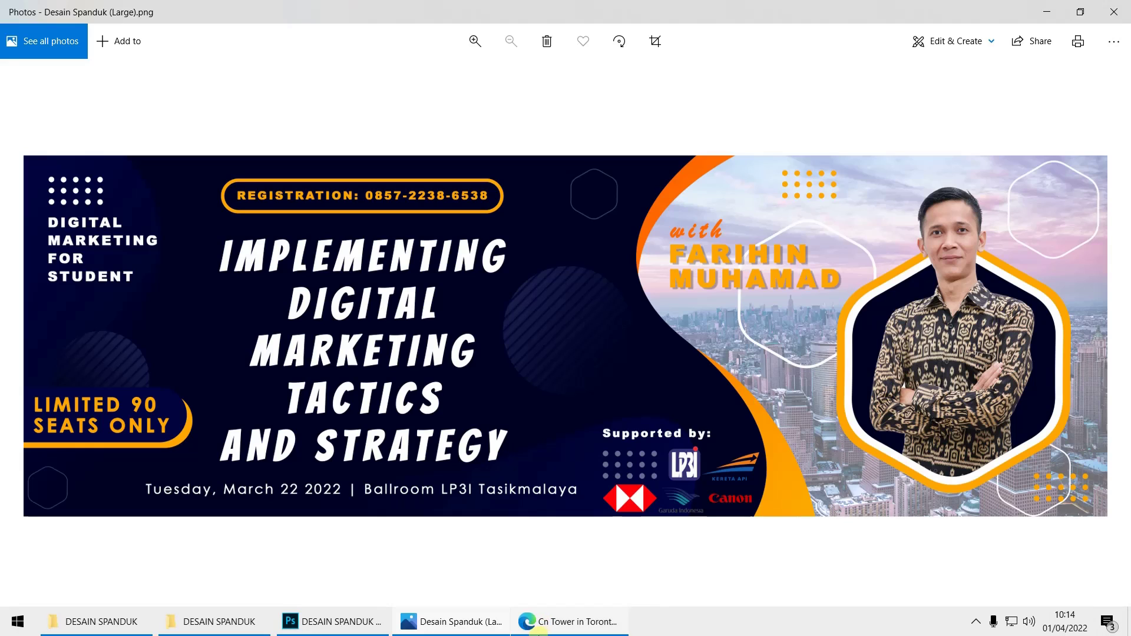
Draw a roughly 1727 px circle outline, Ellipse 1, on the navy area left of the portrait
click(340, 626)
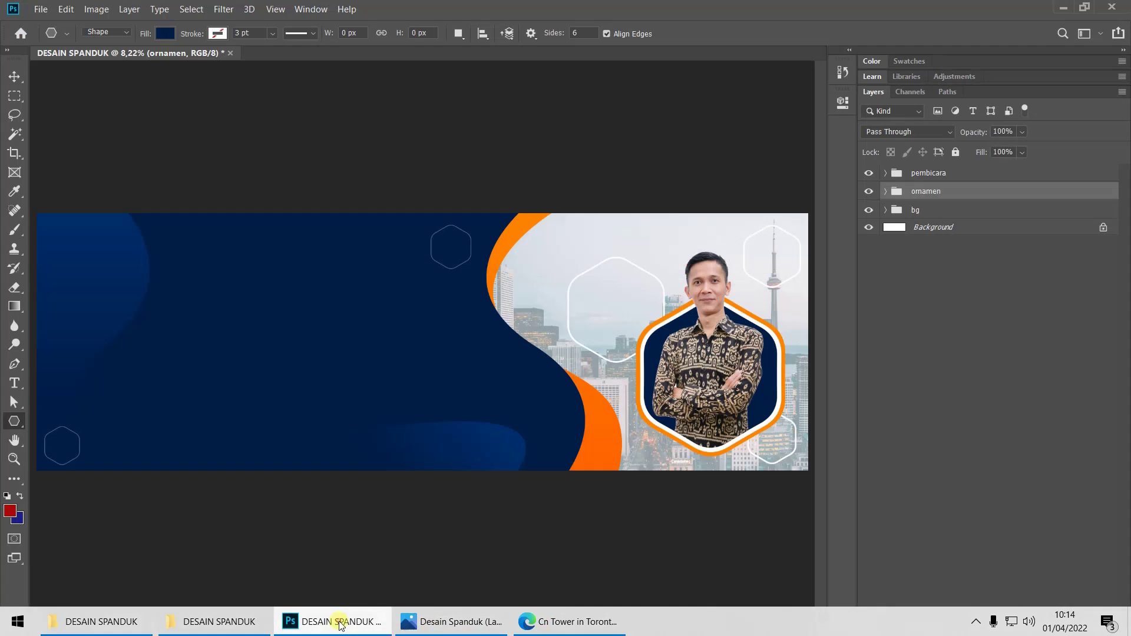
drag(16, 424, 76, 451)
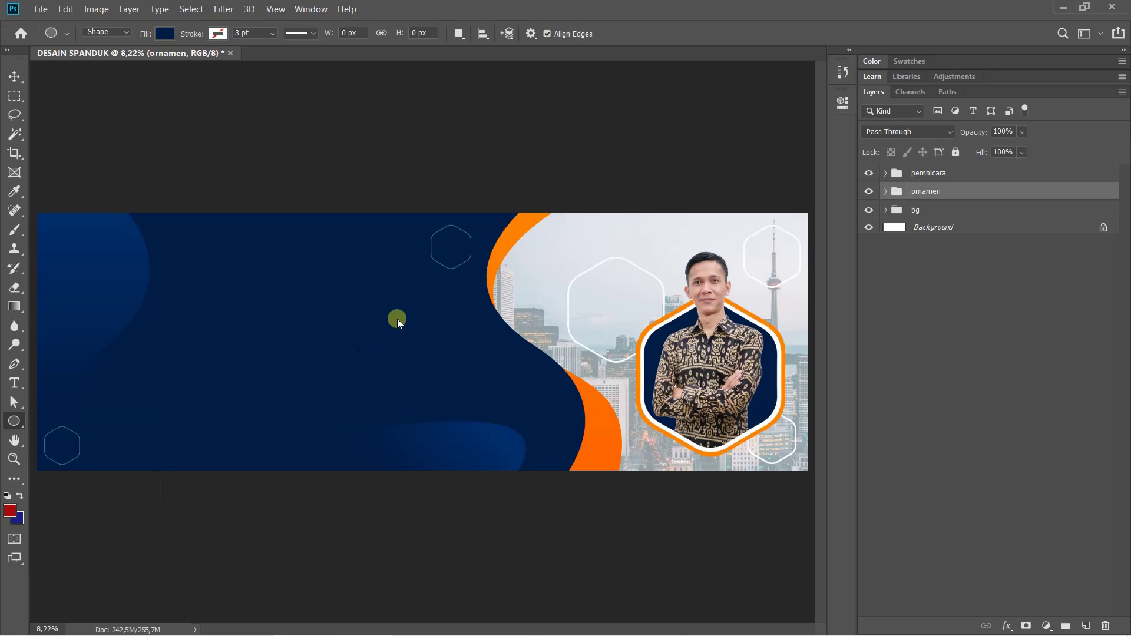
mouse_move(390, 325)
mouse_down()
mouse_move(475, 408)
mouse_move(462, 387)
mouse_up()
key(space)
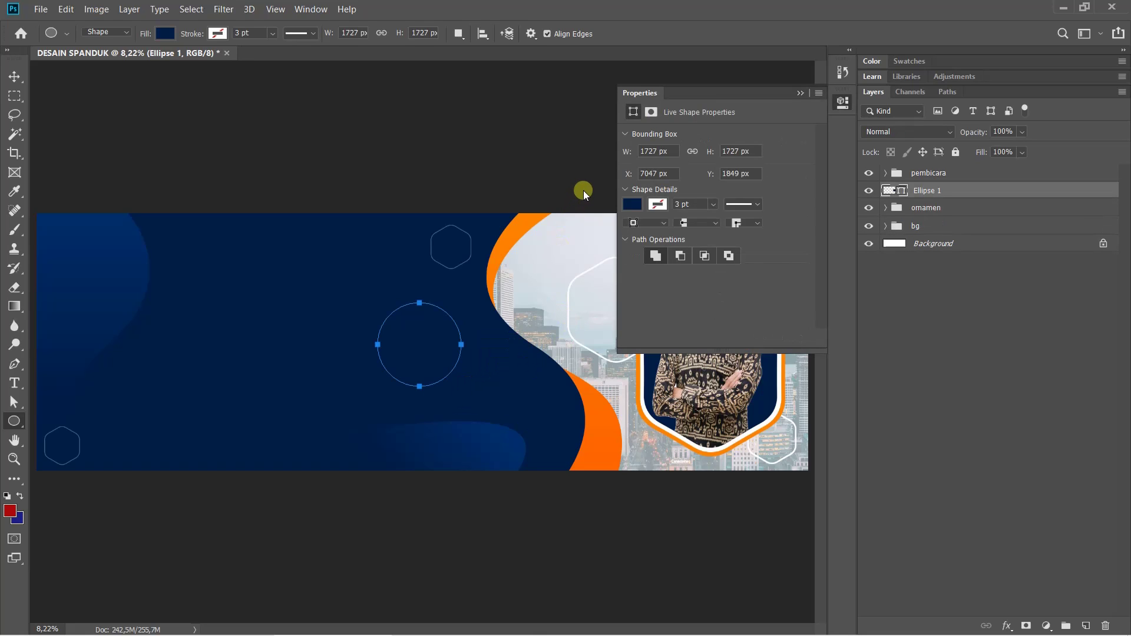
click(845, 102)
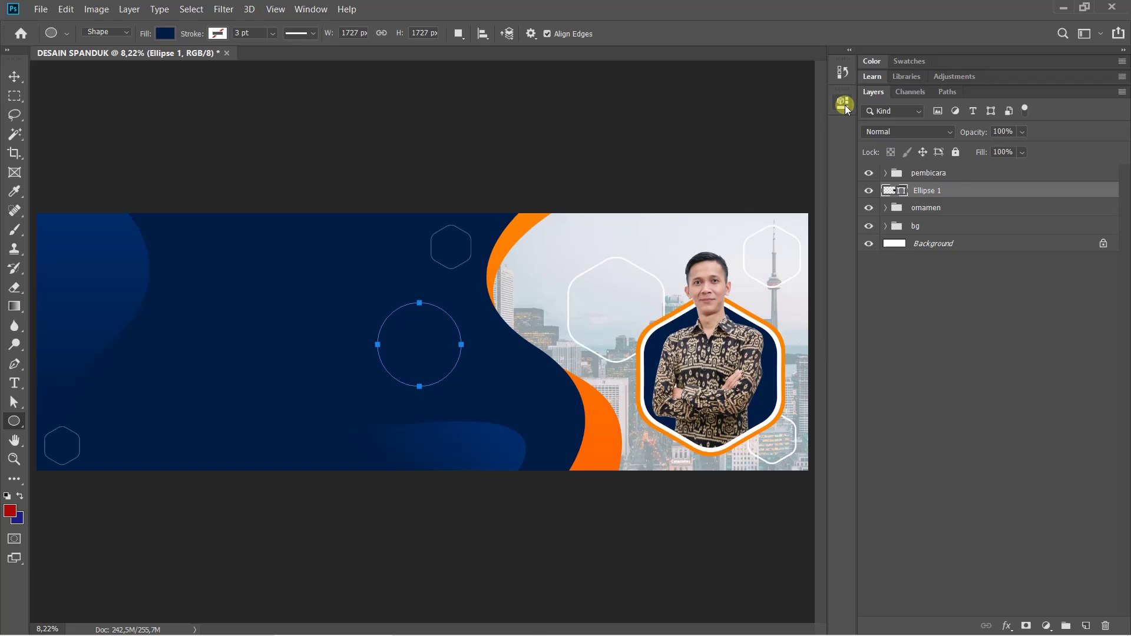
click(1008, 626)
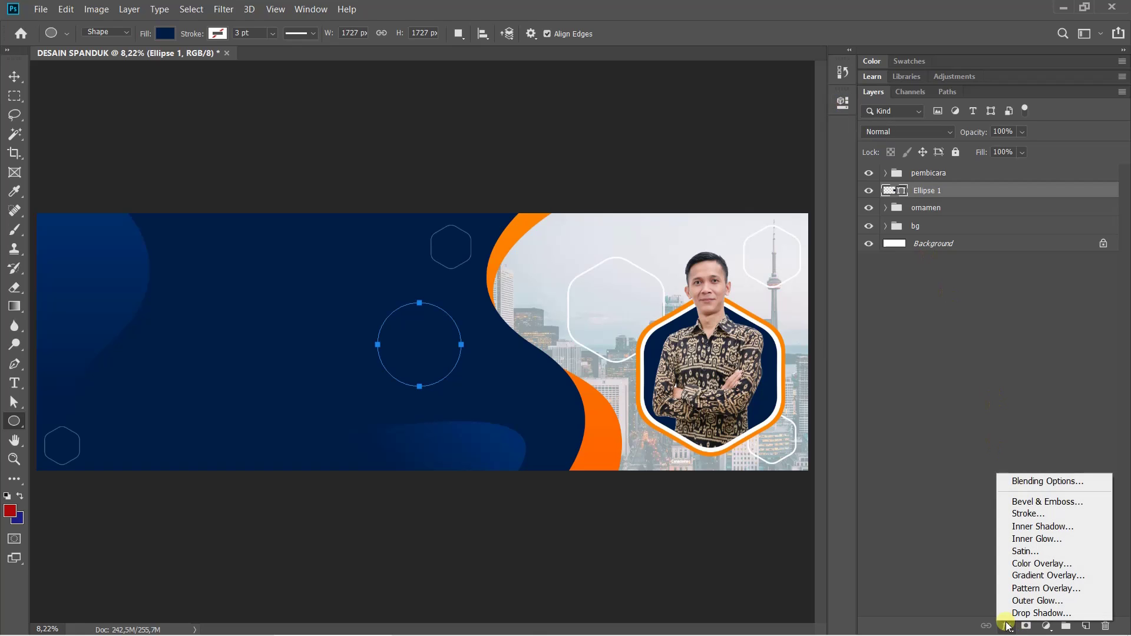
Apply Gradient Overlay and Pattern Overlay effects to Ellipse 1
click(1021, 575)
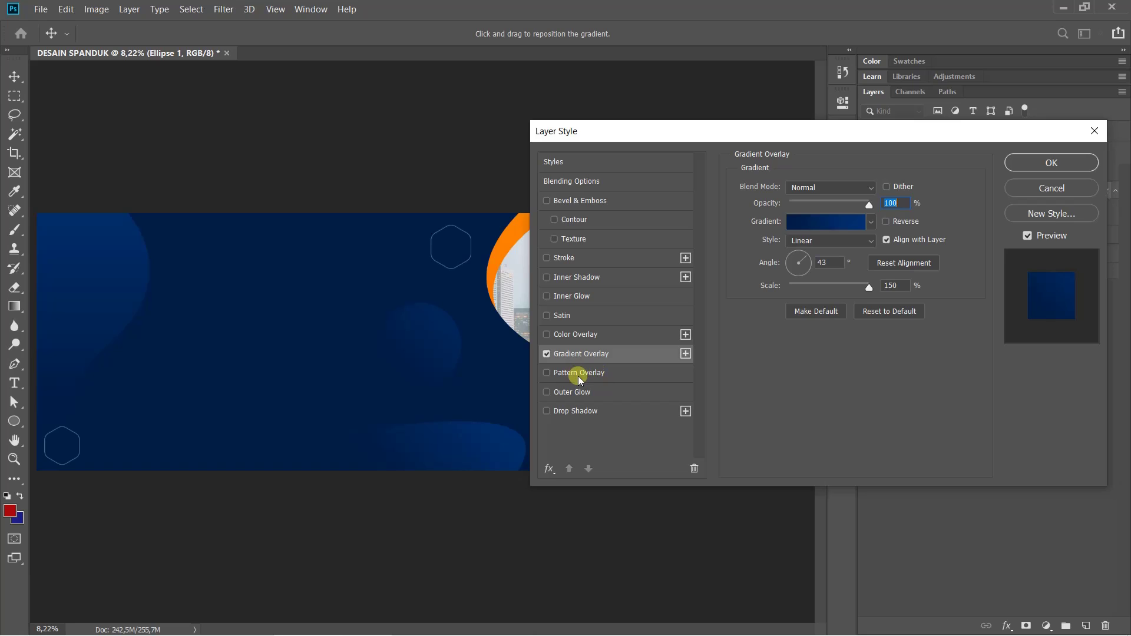
click(586, 374)
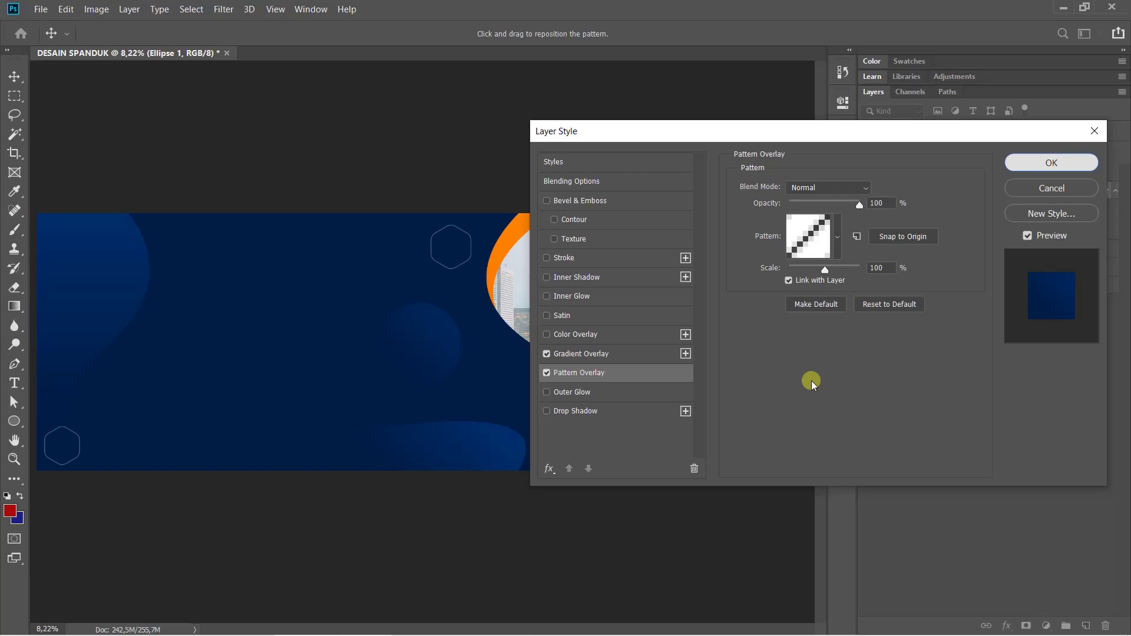
key(Return)
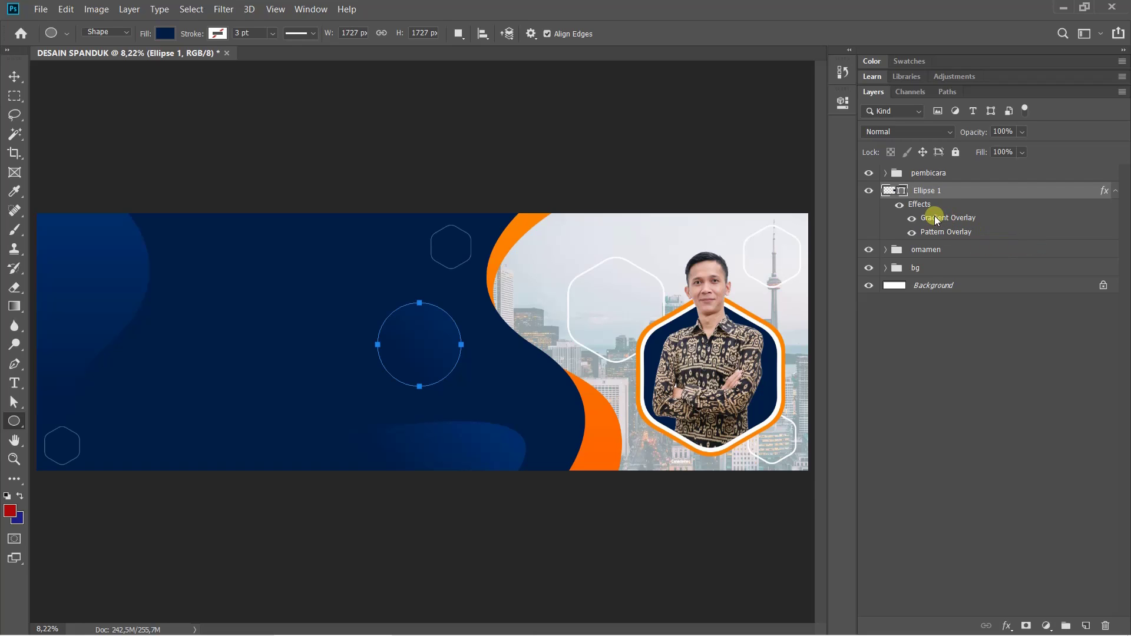
Reopen Ellipse 1's layer style and choose the diagonal stripe pattern for Pattern Overlay
double_click(935, 217)
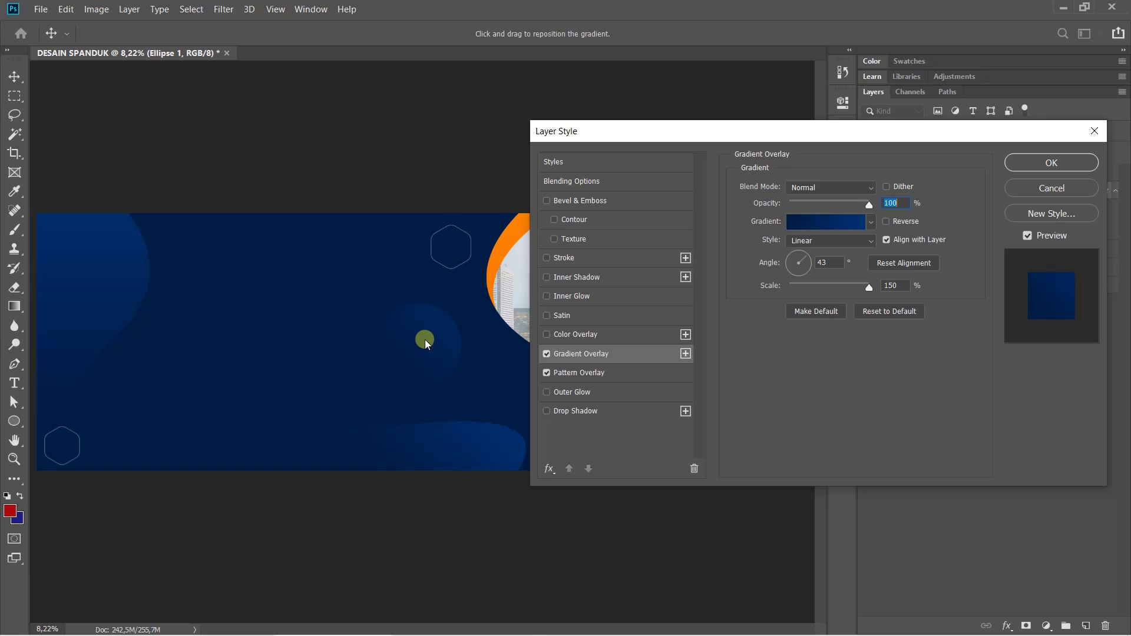
scroll(425, 339, up, 5)
drag(478, 352, 390, 298)
click(621, 373)
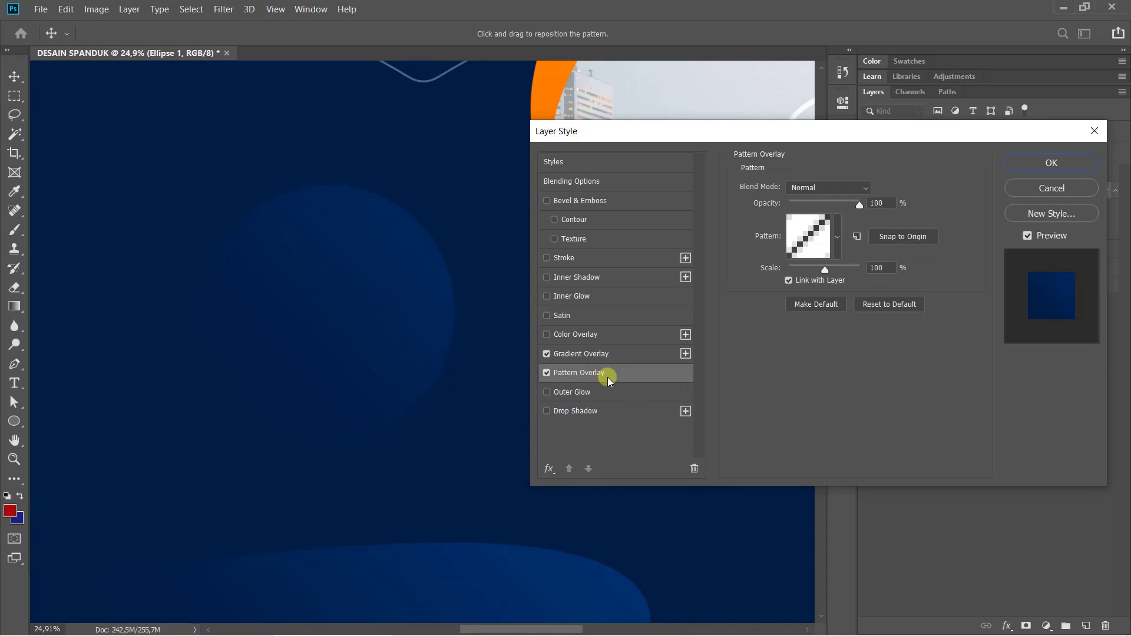
click(837, 231)
click(738, 282)
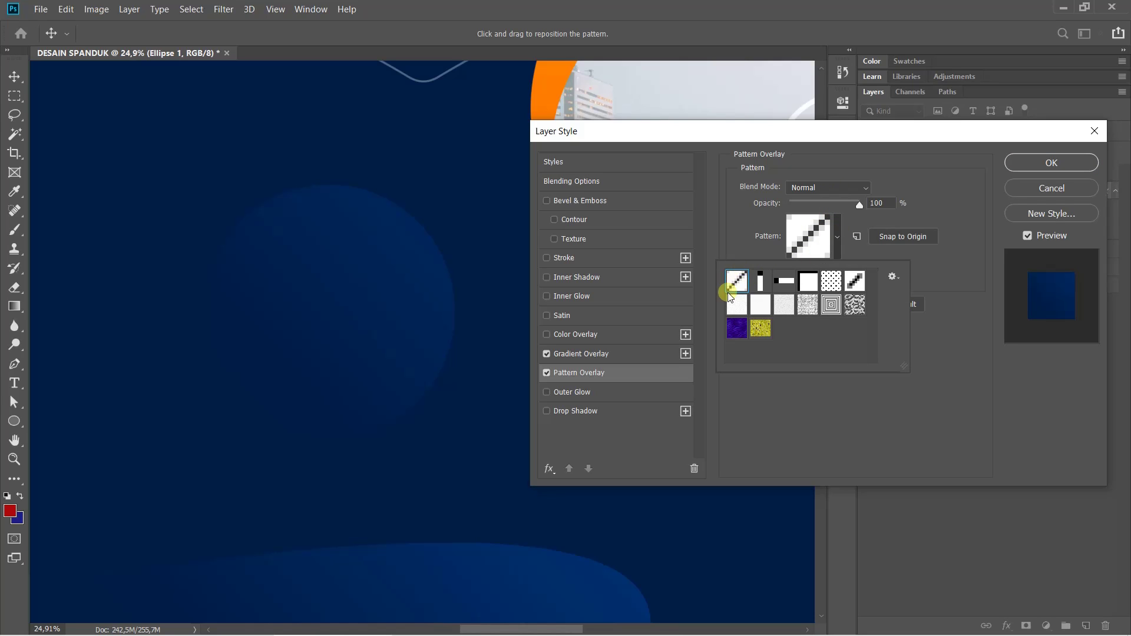
click(745, 274)
click(899, 282)
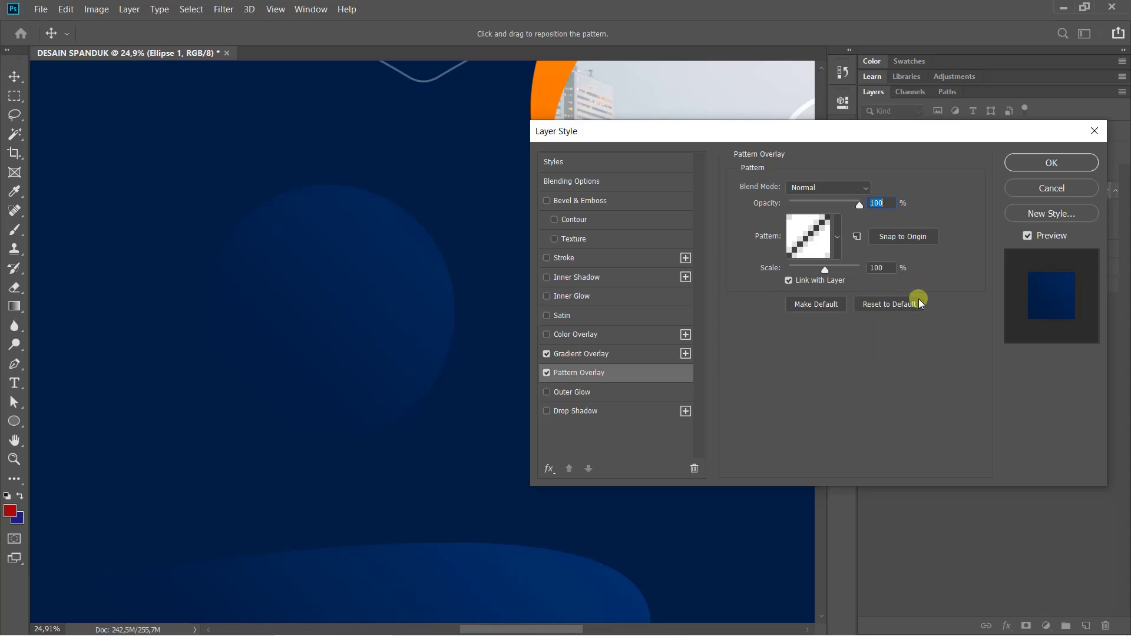
click(904, 305)
click(837, 237)
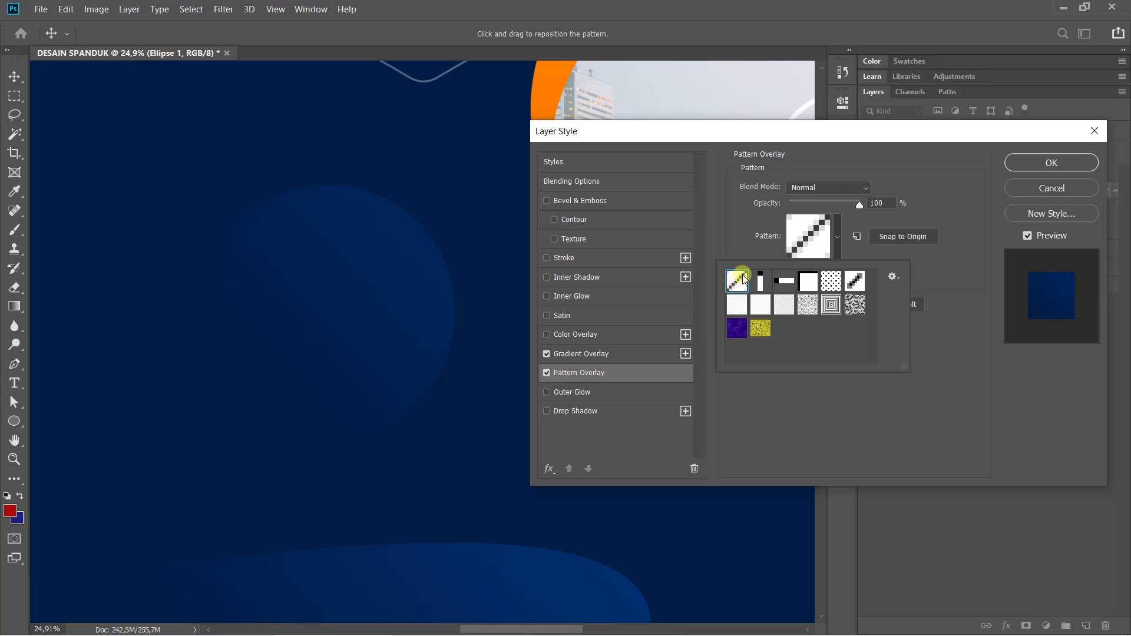
click(915, 258)
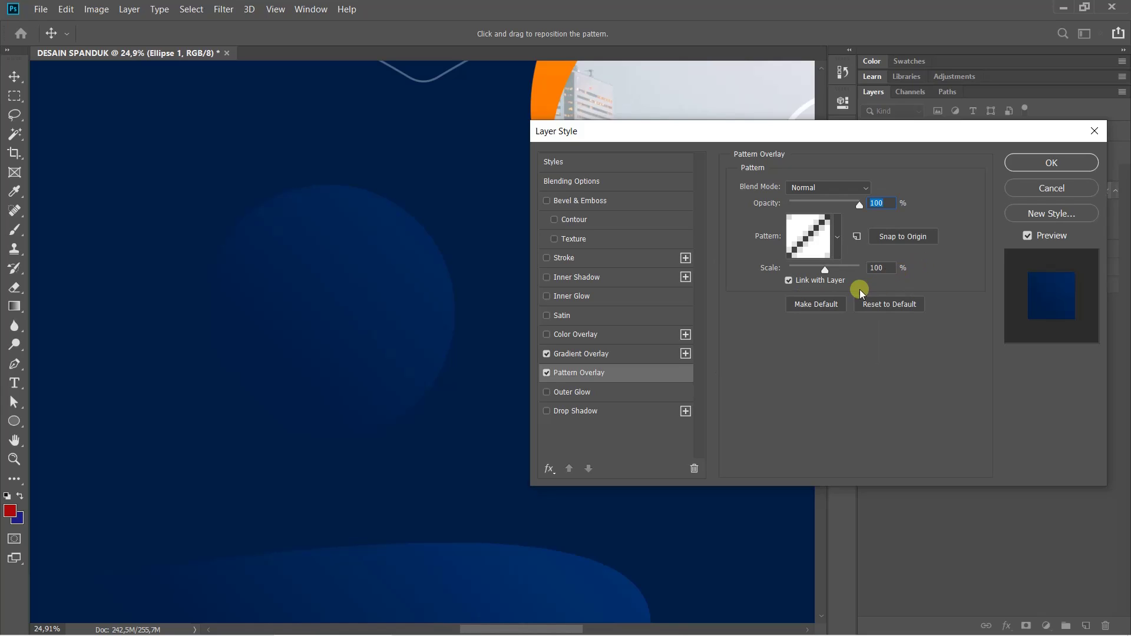
Scale the diagonal stripe pattern overlay to 1000%
drag(823, 274, 887, 287)
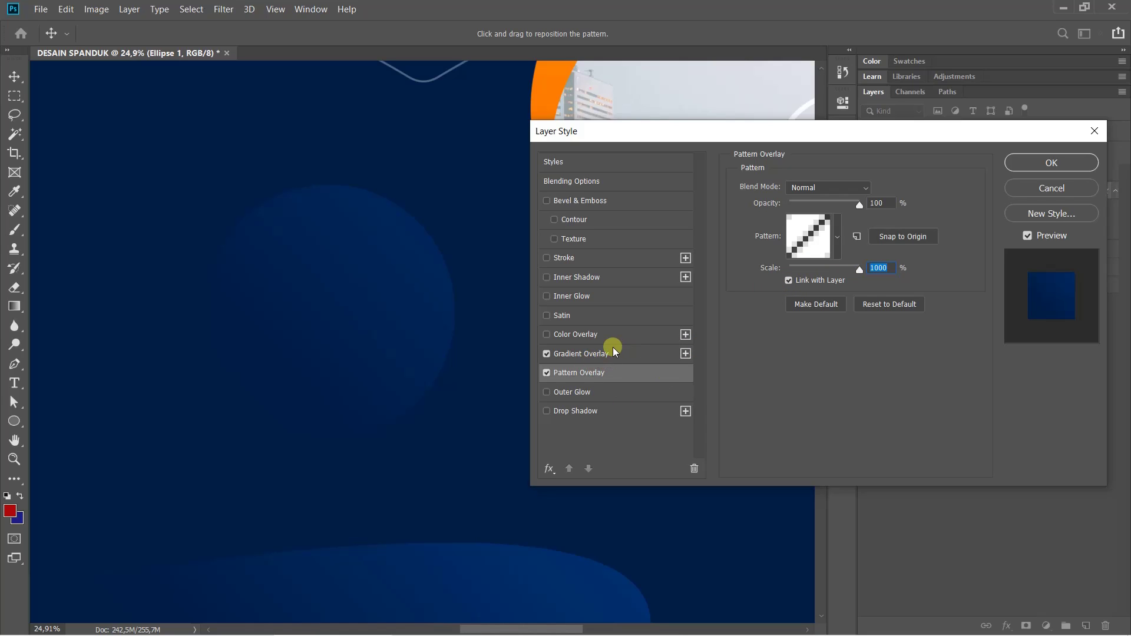
click(838, 230)
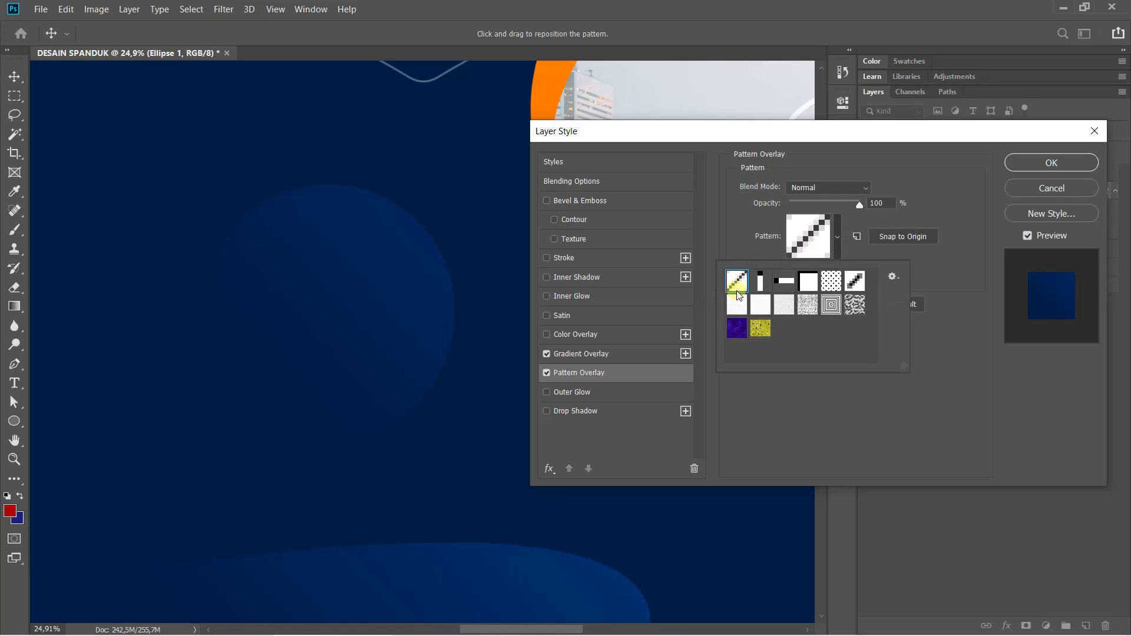
click(753, 247)
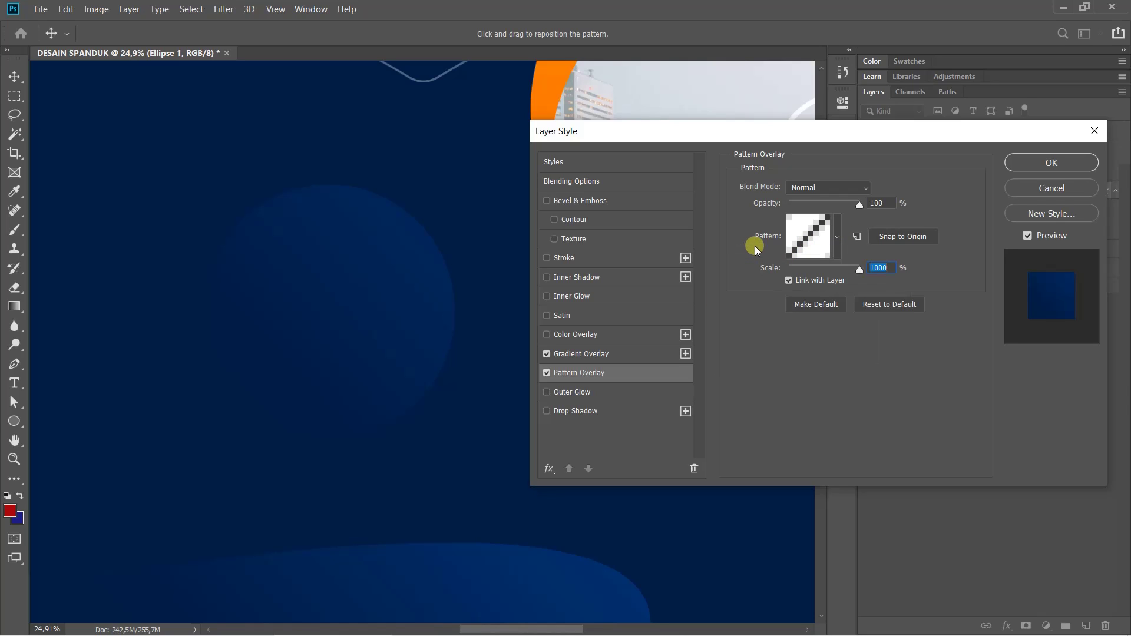
click(842, 222)
click(840, 220)
click(840, 220)
click(839, 220)
Set the Gradient Overlay blend mode to Multiply so the stripes show through
click(620, 356)
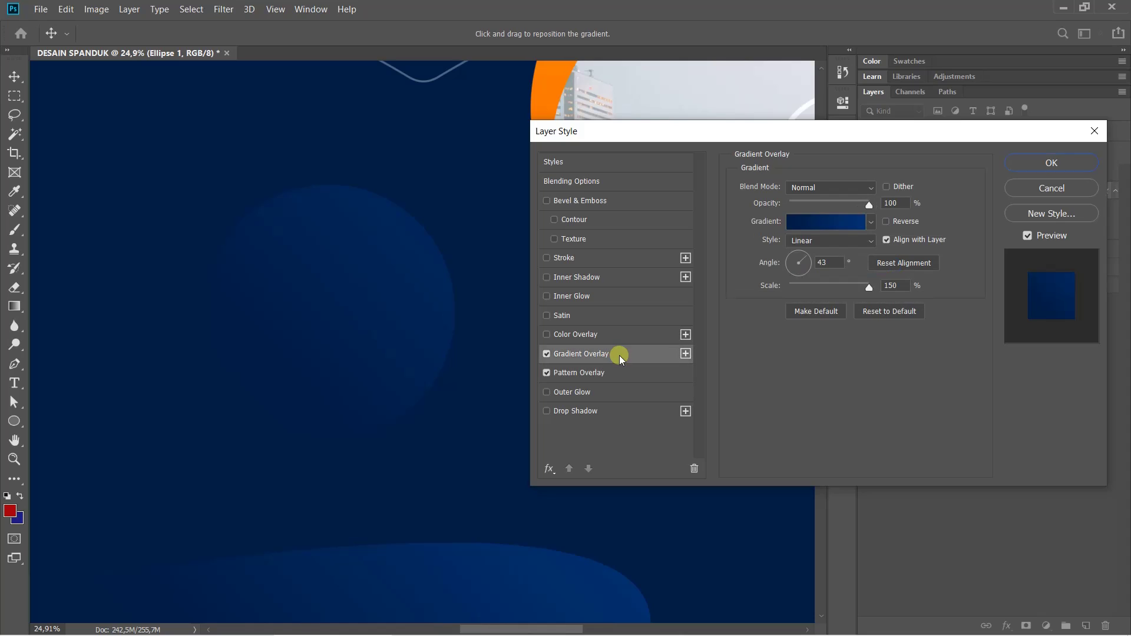
click(830, 187)
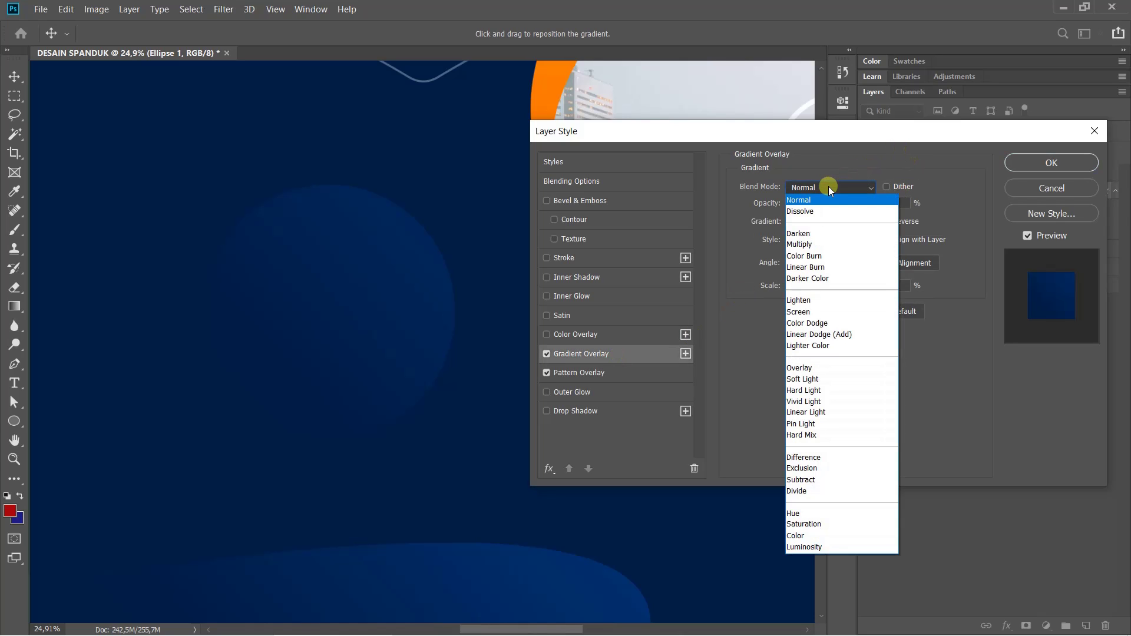
click(805, 245)
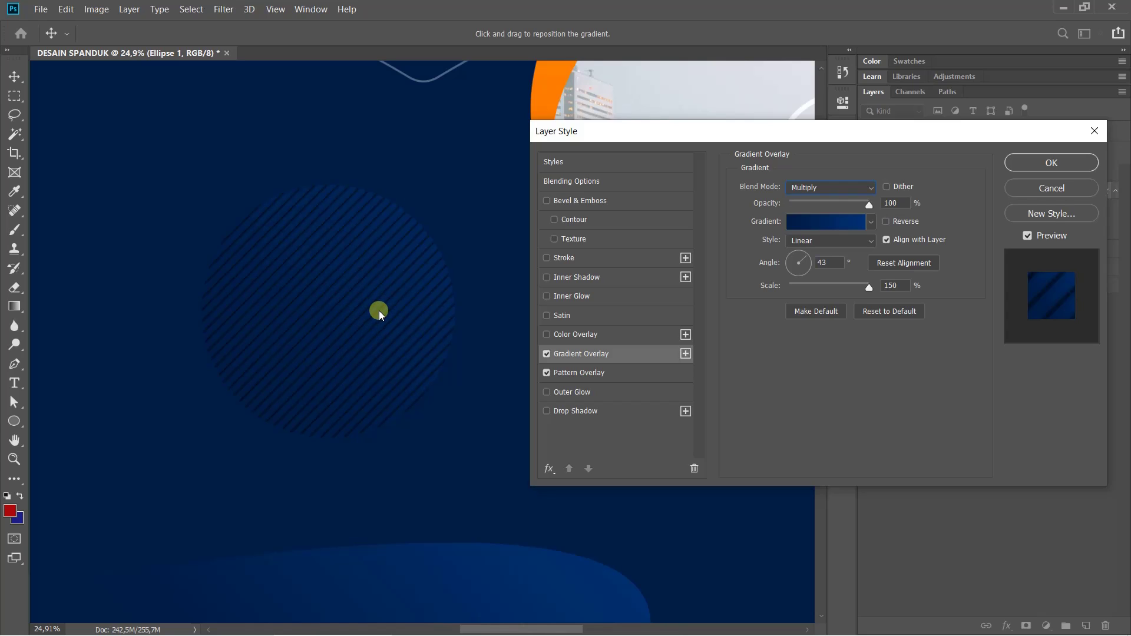
Drag the gradient across the striped circle and confirm the Gradient and Pattern Overlay effects
drag(370, 280, 150, 550)
click(1048, 163)
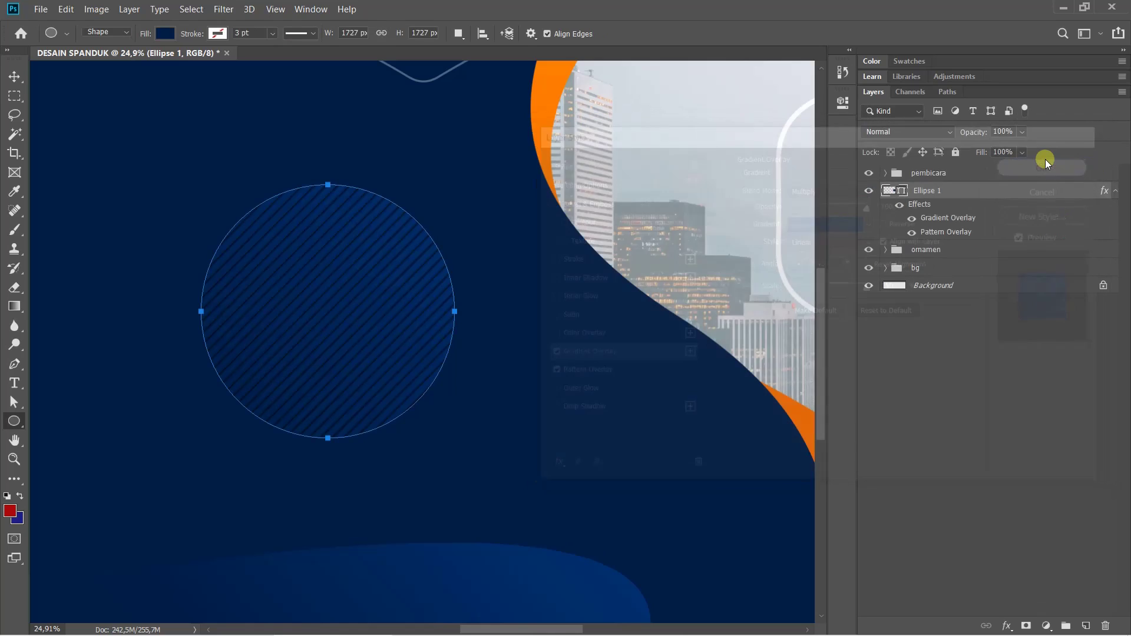
Fit the banner on screen, use the Move Tool without transform controls, and drag a circle copy left
key(ctrl+0)
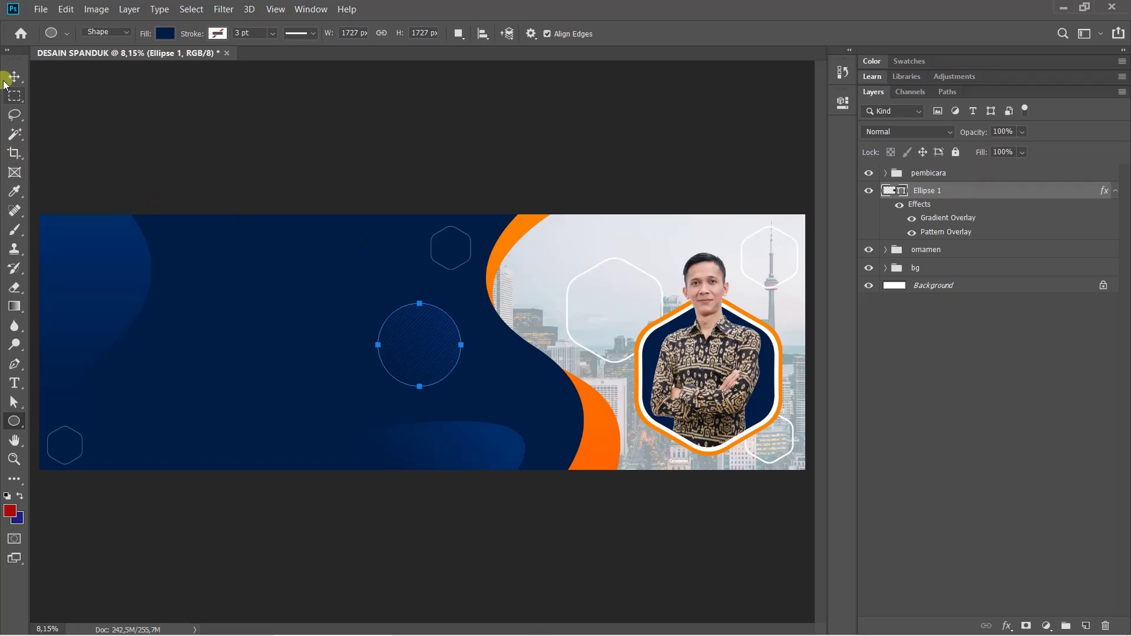
drag(12, 74, 86, 78)
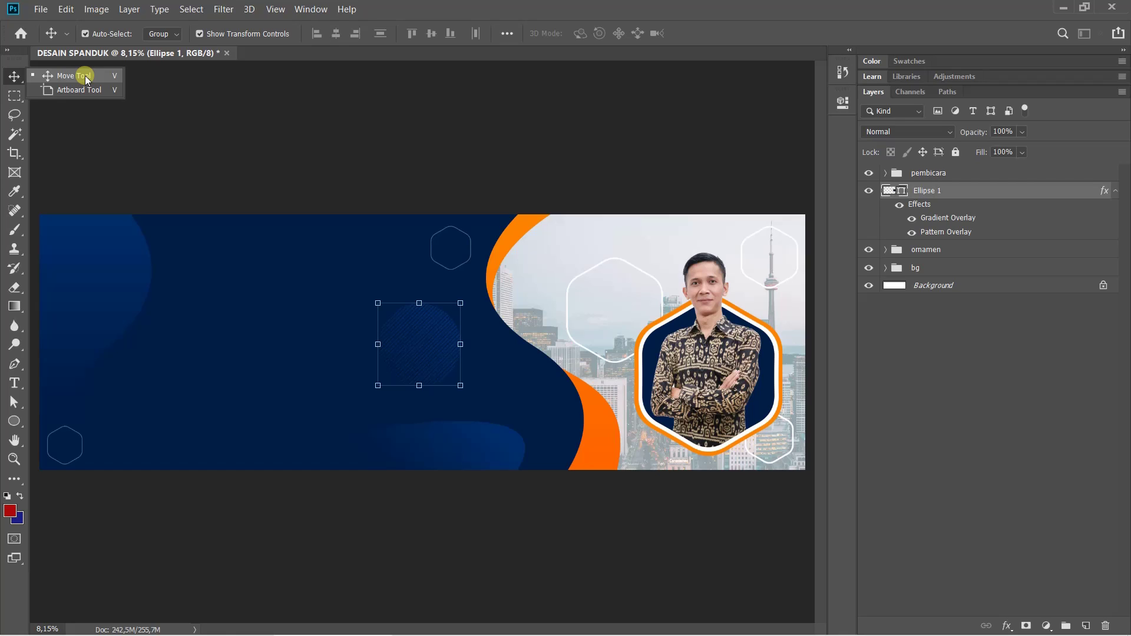
drag(86, 78, 86, 78)
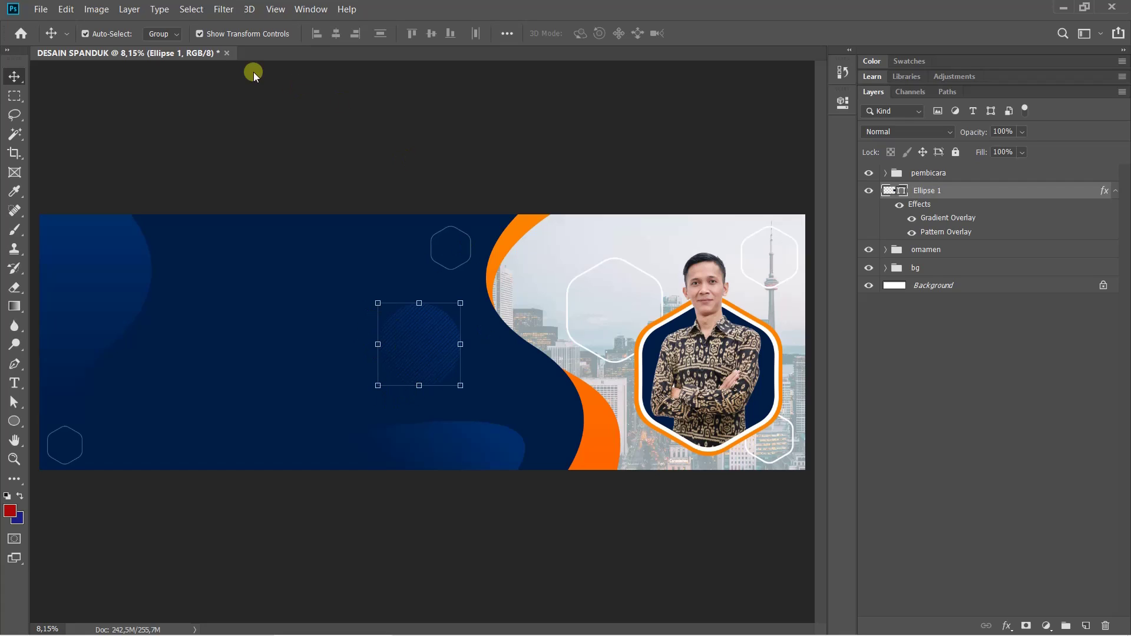
click(200, 33)
click(200, 34)
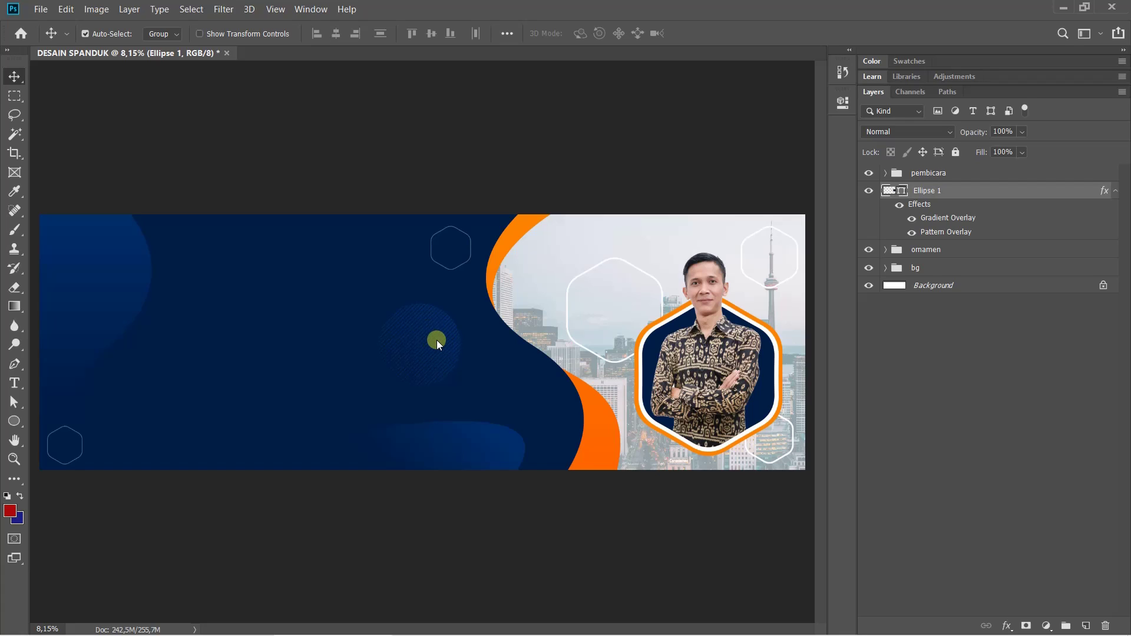
right_click(15, 76)
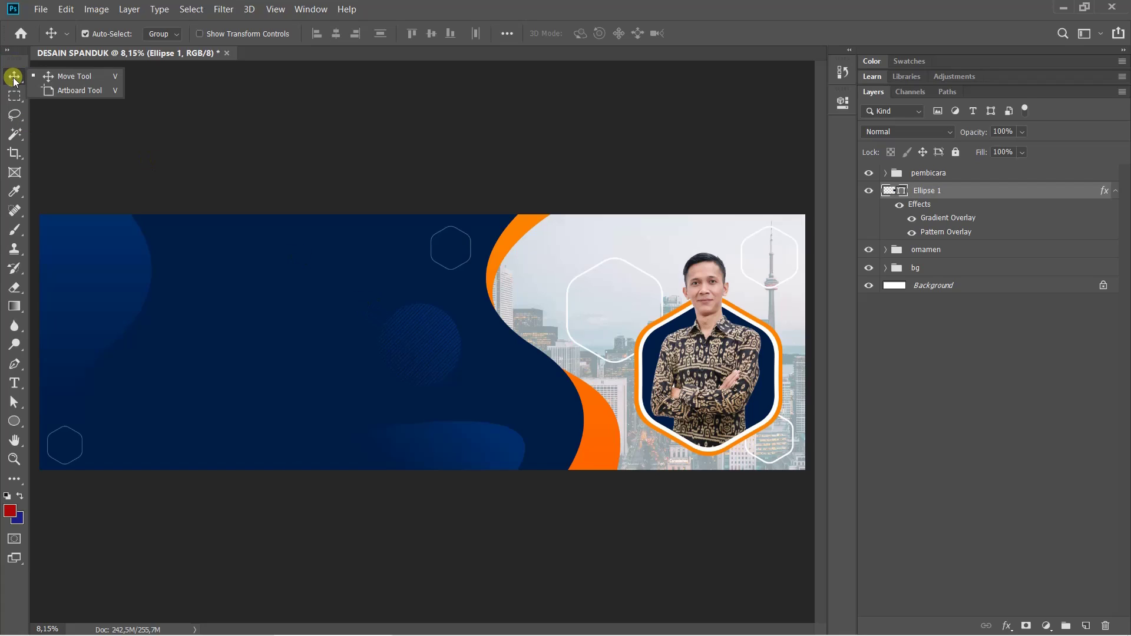
click(55, 76)
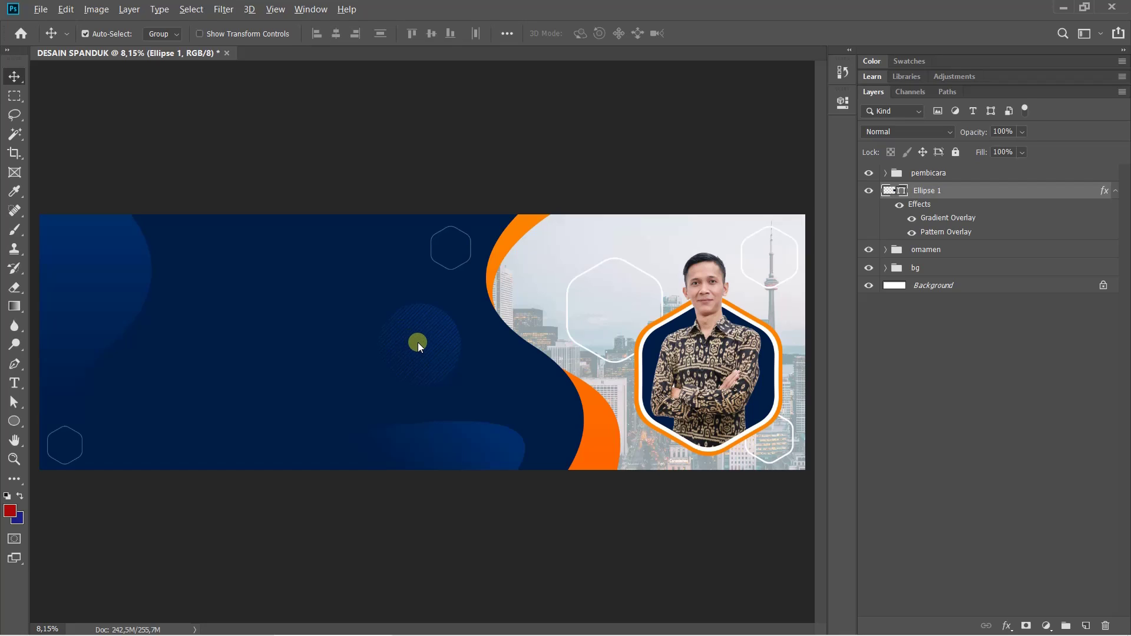
drag(418, 342, 111, 369)
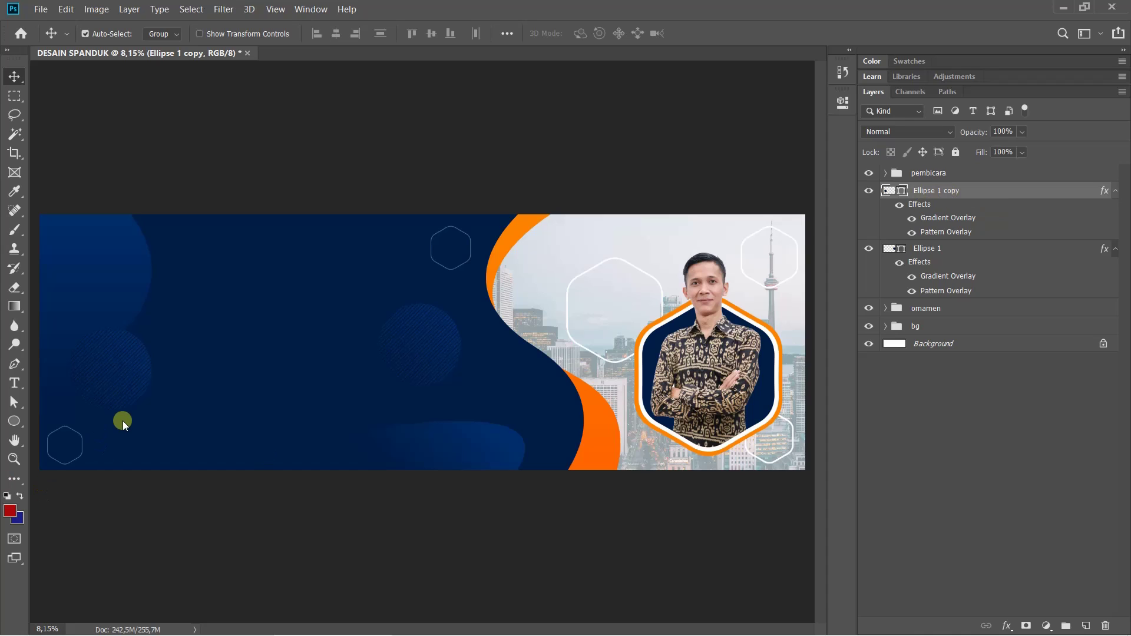
Place the circle copy near the lower-left corner and scale it to about 66%, roughly 22 cm wide
drag(151, 391, 105, 368)
key(ctrl+t)
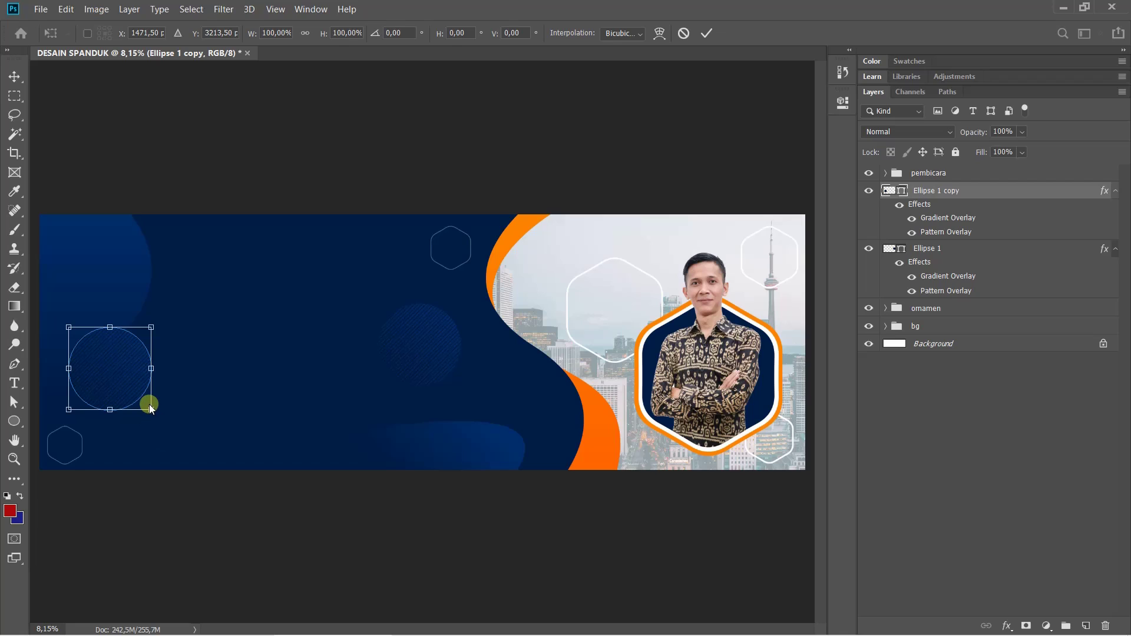
drag(150, 408, 110, 370)
key(Return)
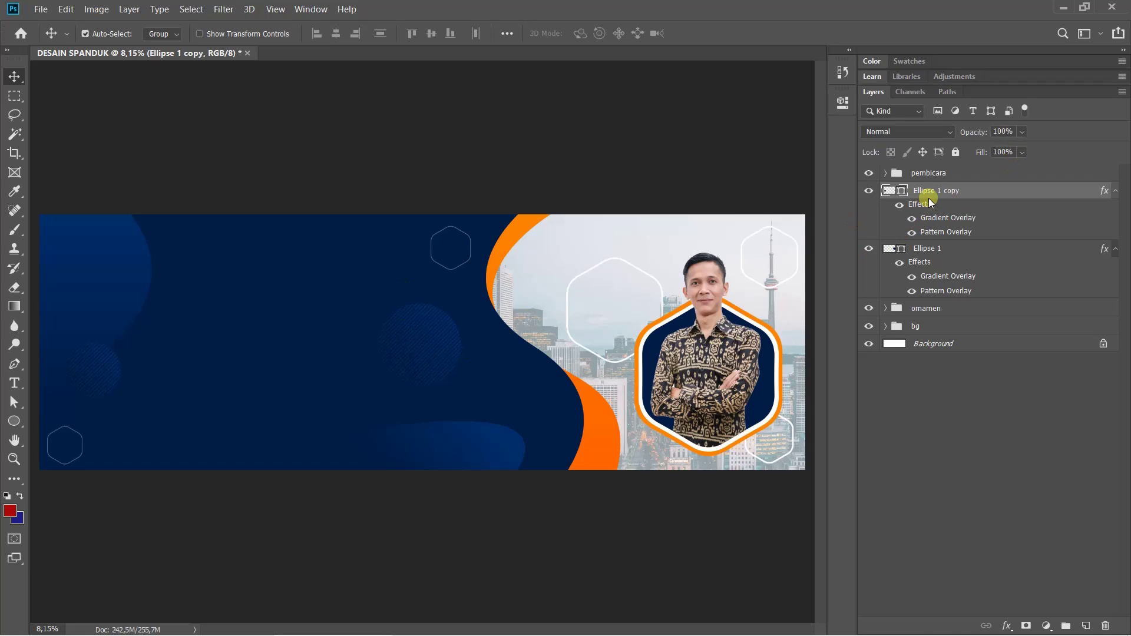
Group both ellipse layers as 'ornamen elips' and move the group into 'ornamen'
ctrl+click(938, 251)
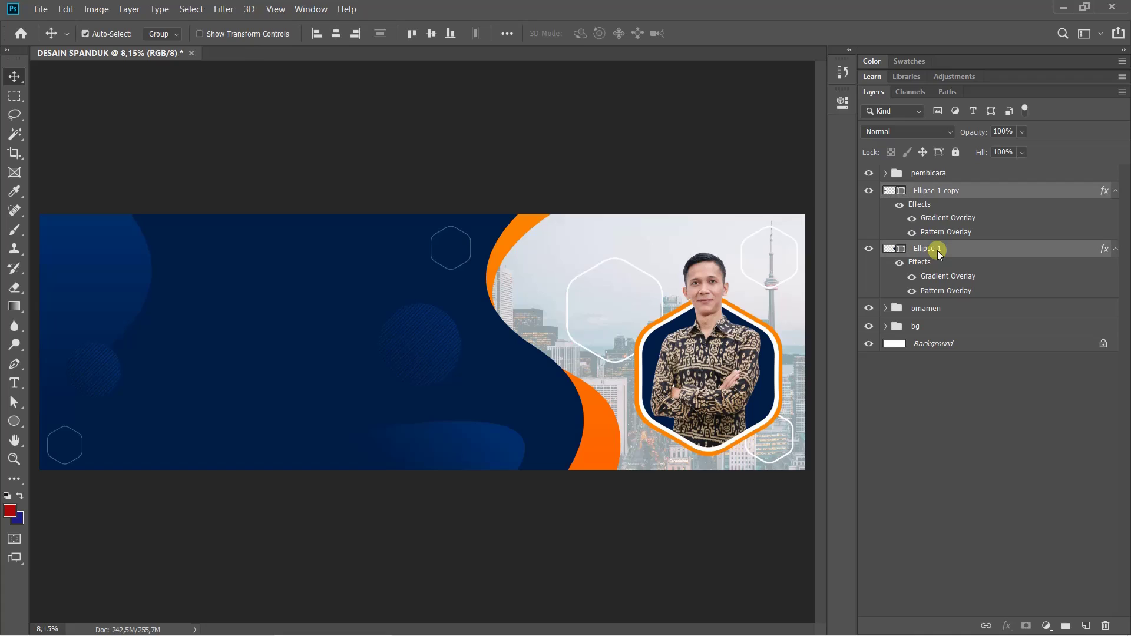
key(ctrl+g)
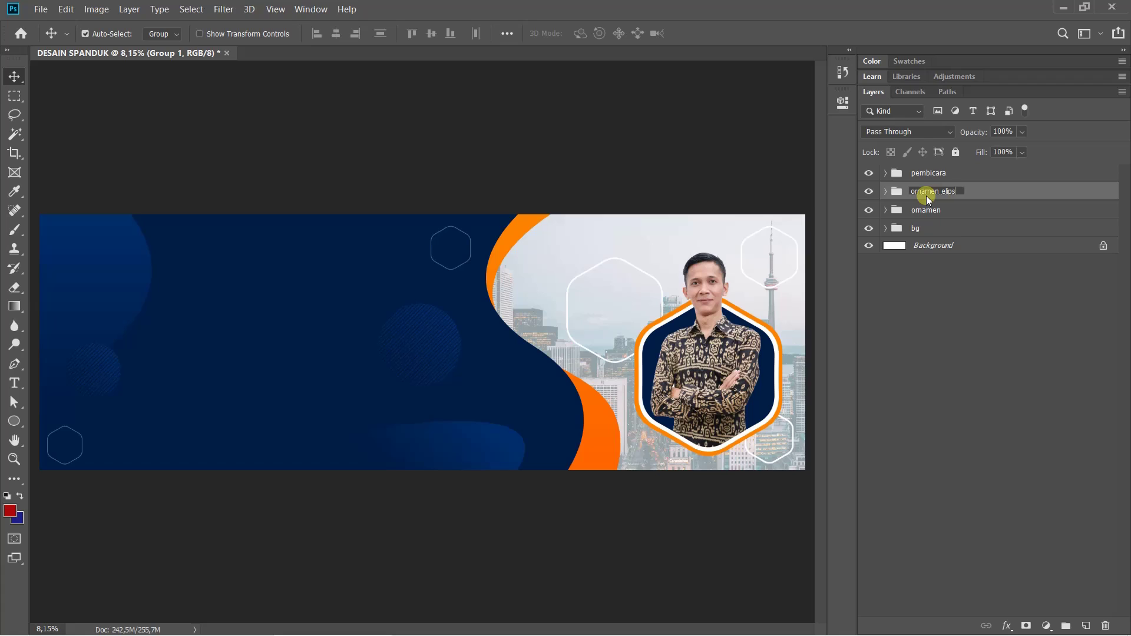
key(Return)
drag(924, 189, 921, 210)
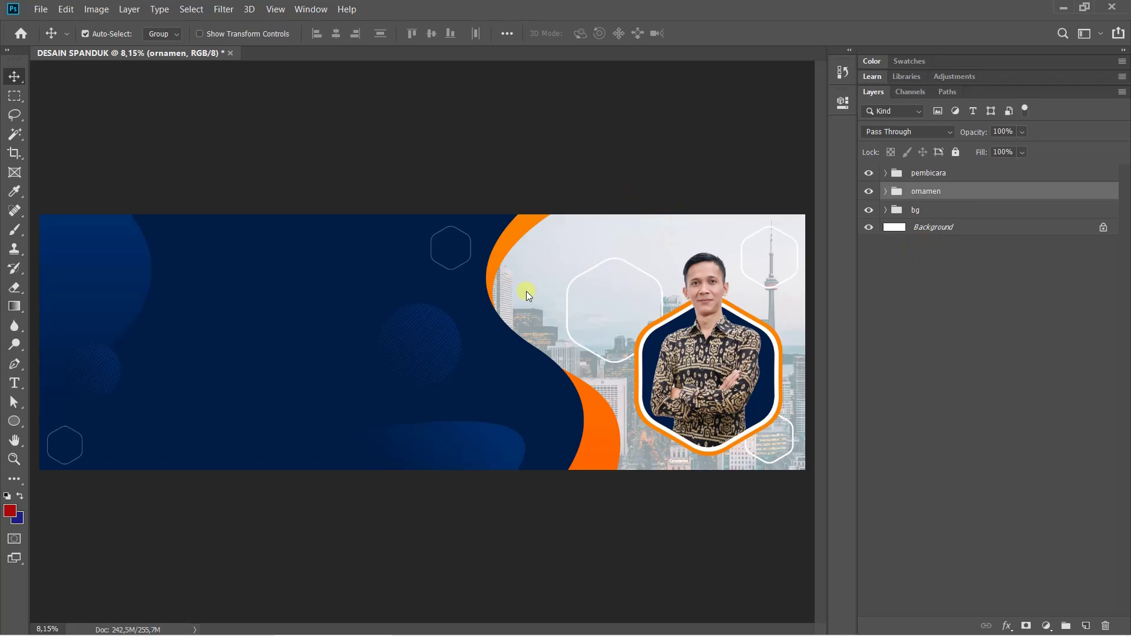
Compare with the finished reference banner in Photos, then return to the banner document
click(466, 623)
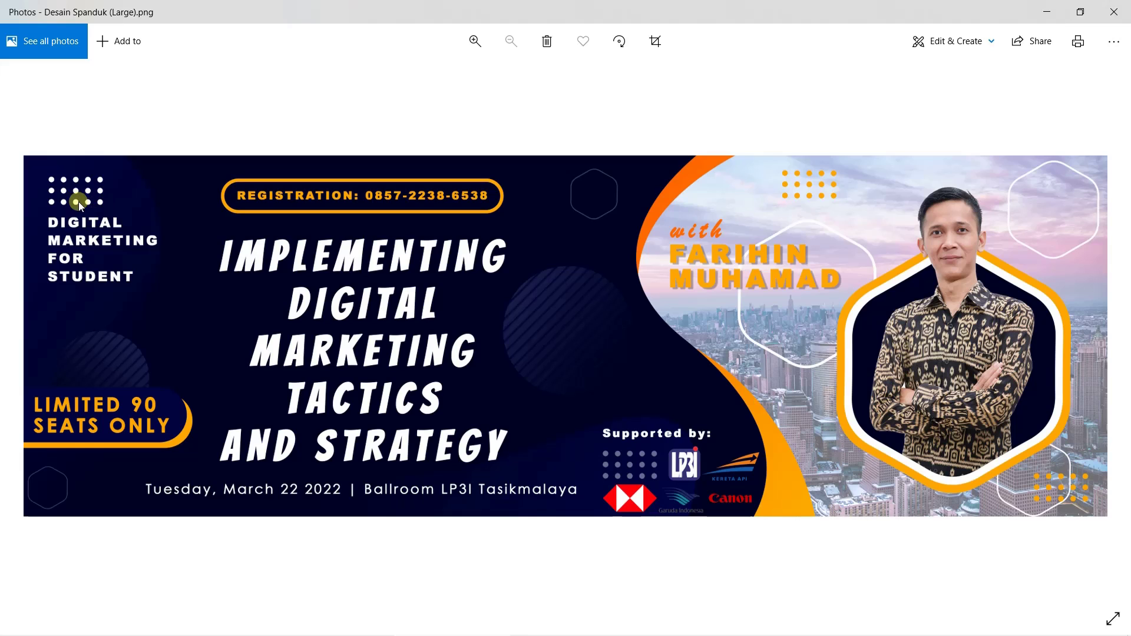
mouse_move(449, 633)
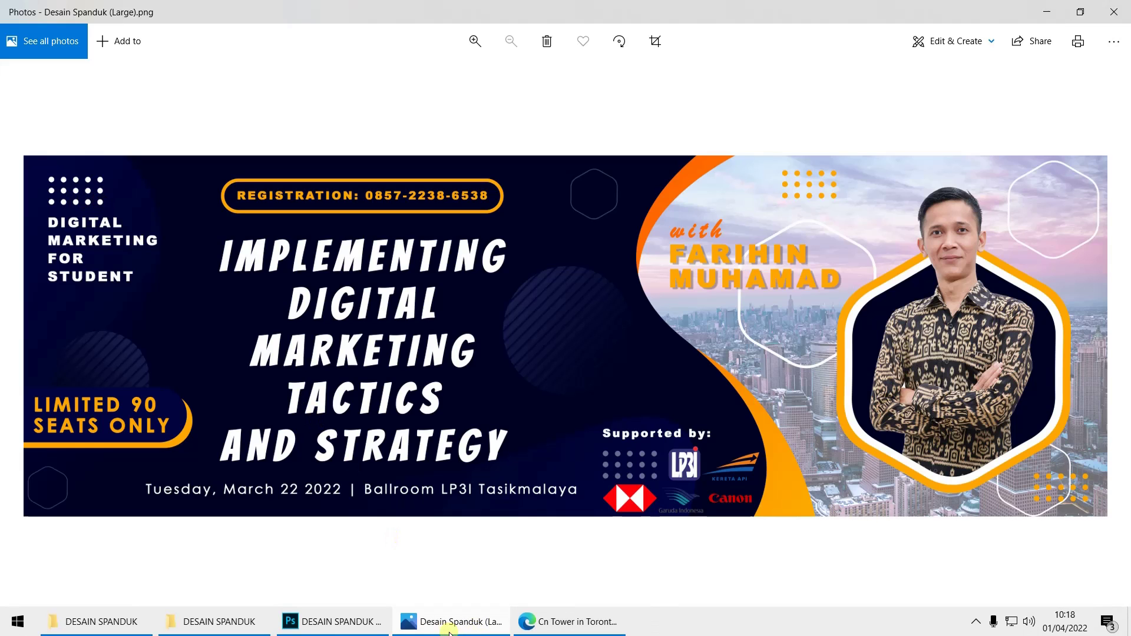
click(337, 632)
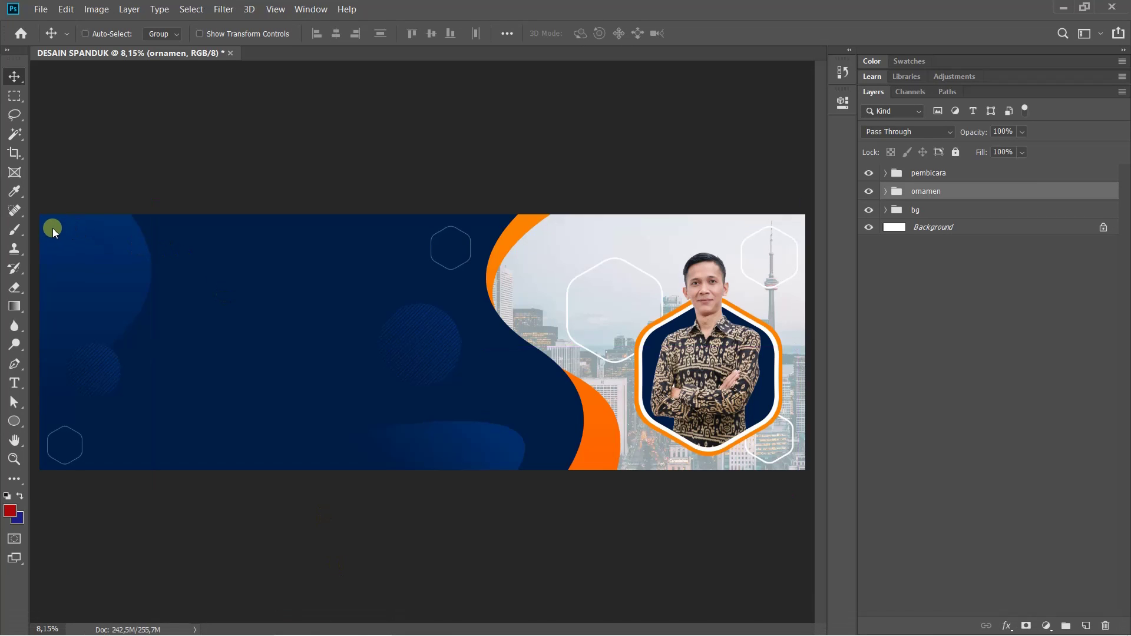
Zoom to the top-left and draw a small white-filled 165 px circle with the Ellipse Tool
scroll(52, 228, up, 5)
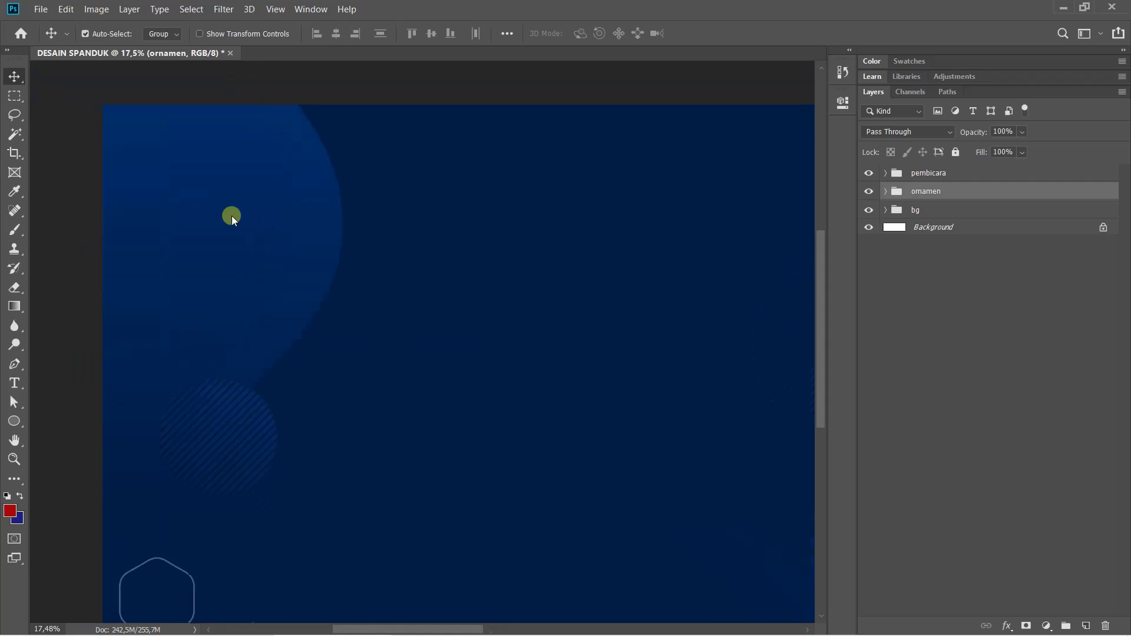
drag(232, 216, 292, 206)
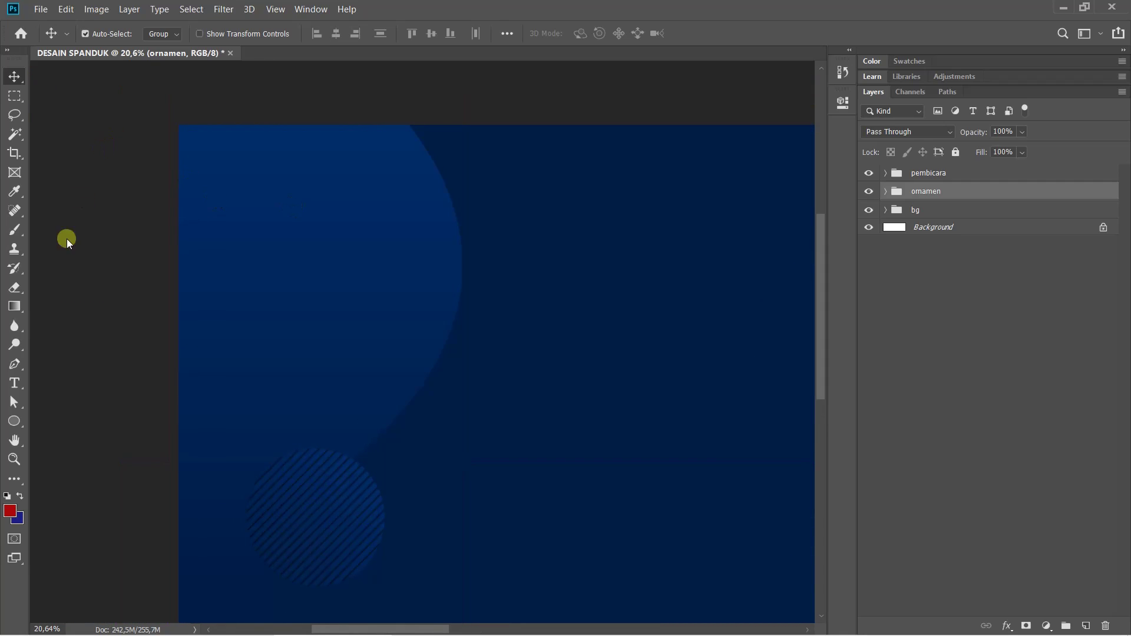
click(14, 421)
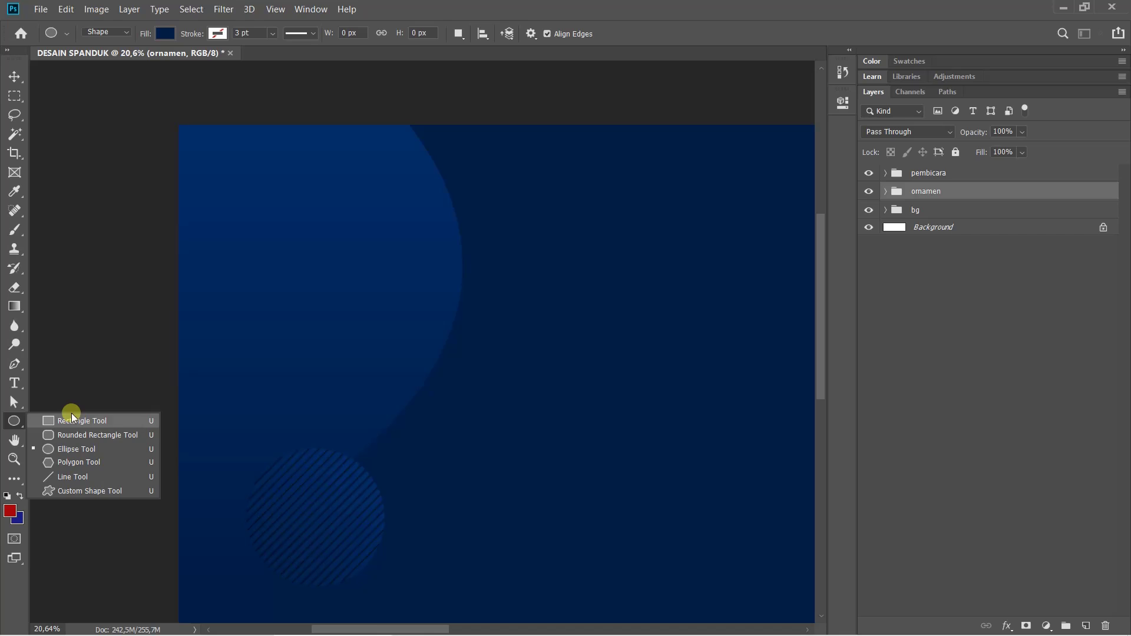
click(87, 448)
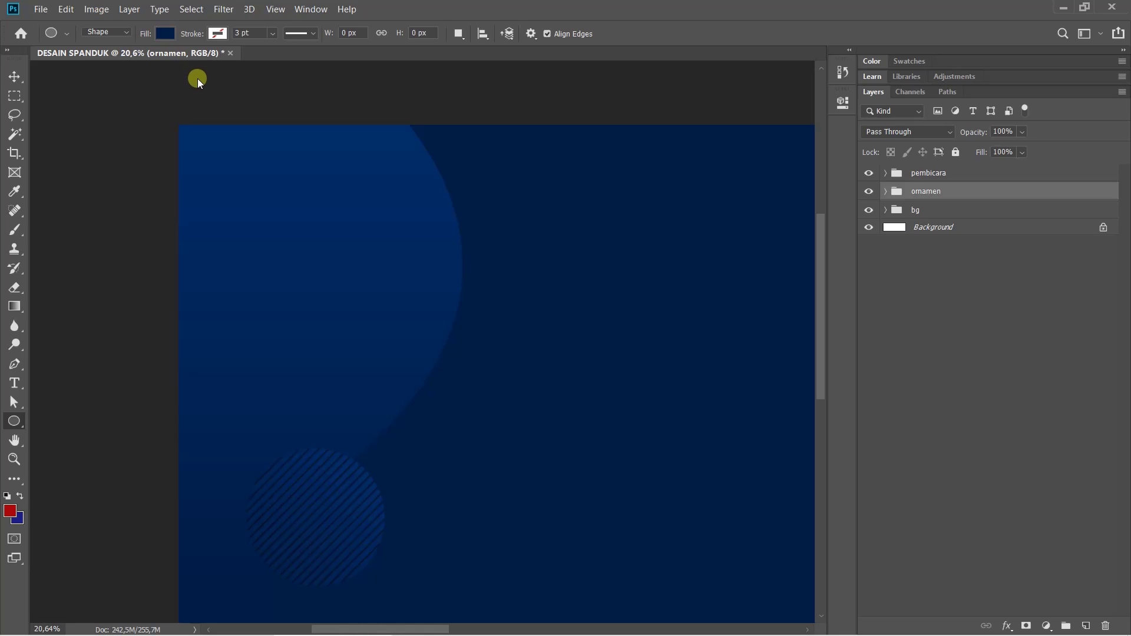
click(165, 33)
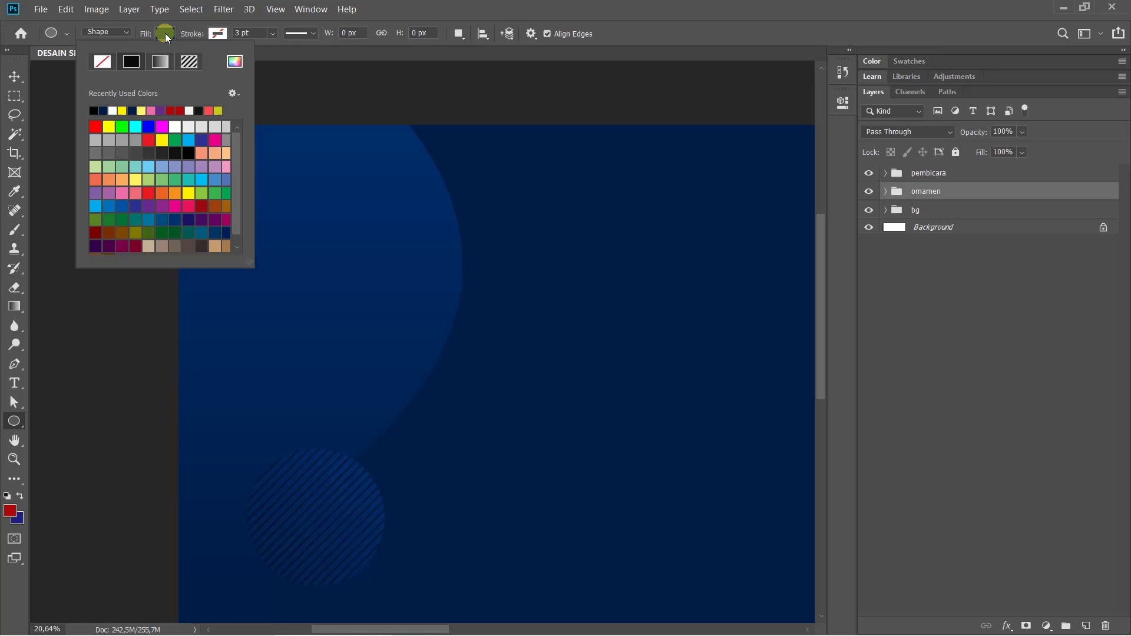
click(114, 111)
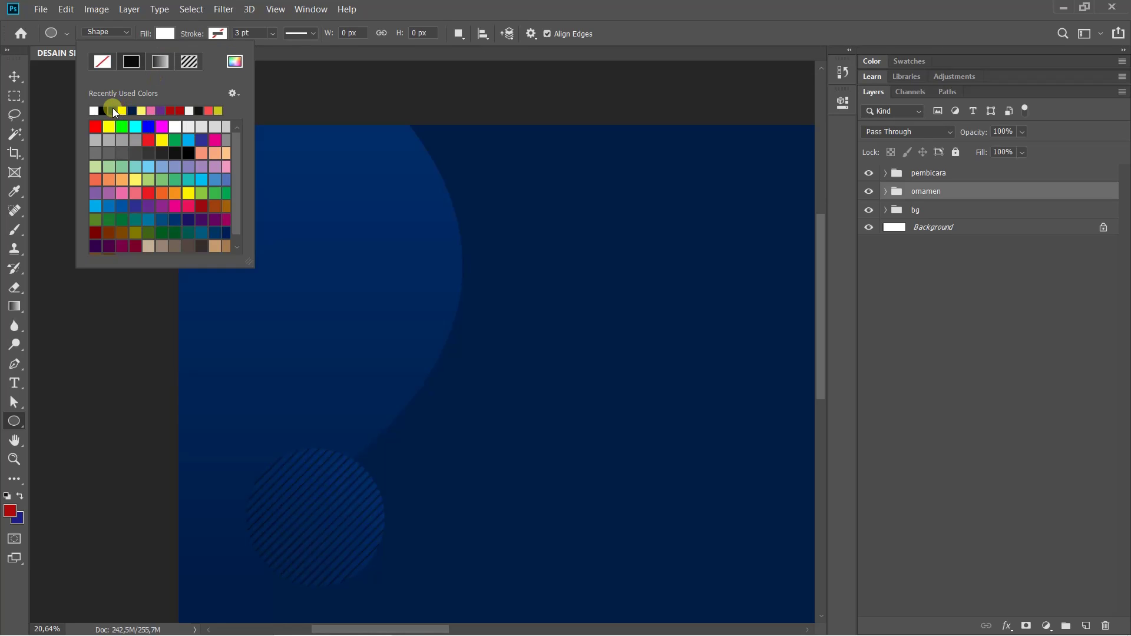
click(406, 6)
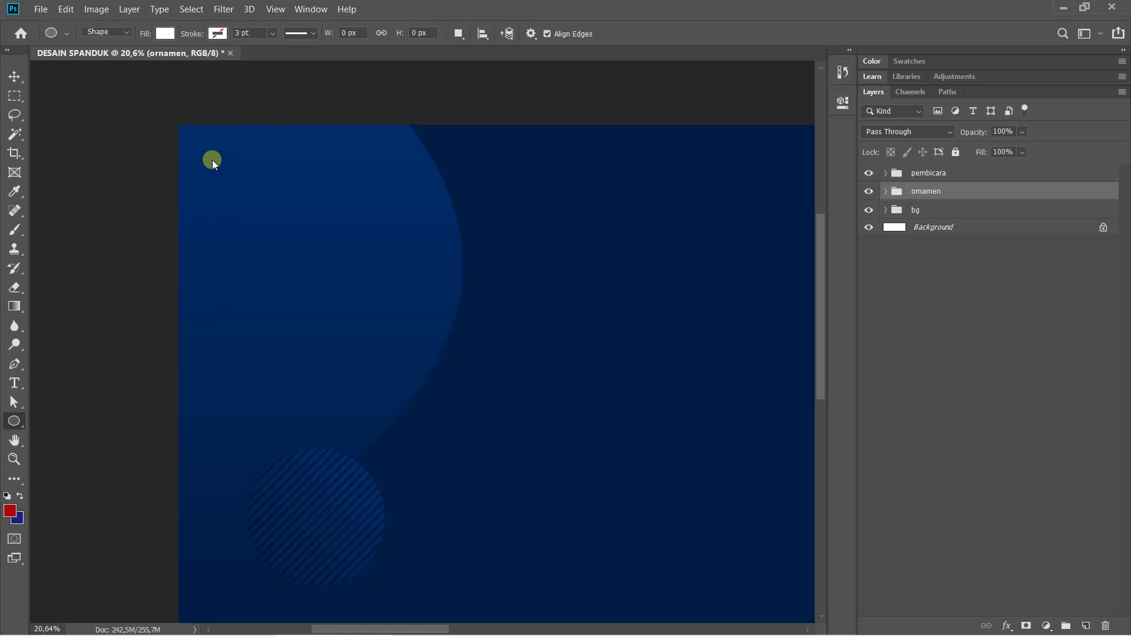
drag(213, 160, 232, 190)
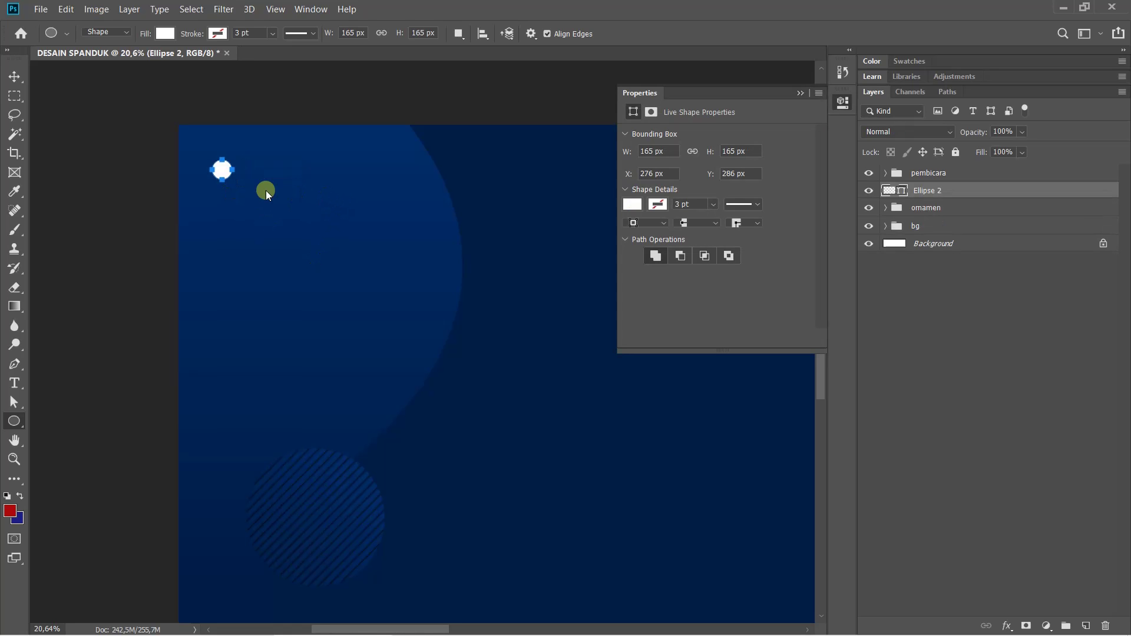
scroll(236, 162, up, 4)
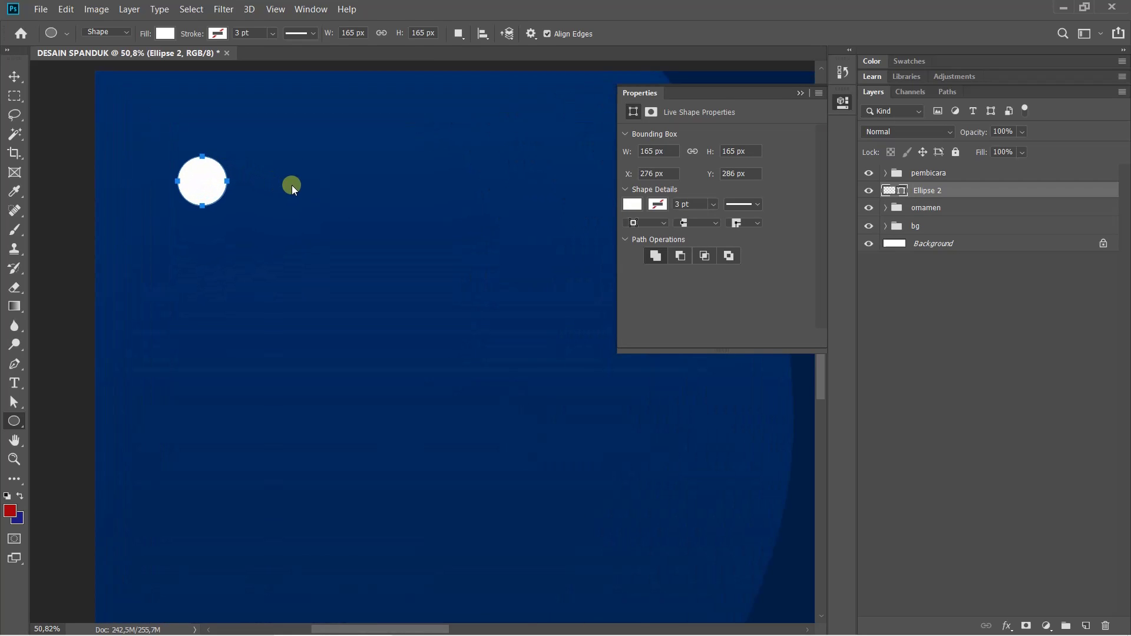
Alt-drag the white circle rightward into four evenly spaced copies, forming a row of five
scroll(286, 191, right, 2)
scroll(280, 197, up, 1)
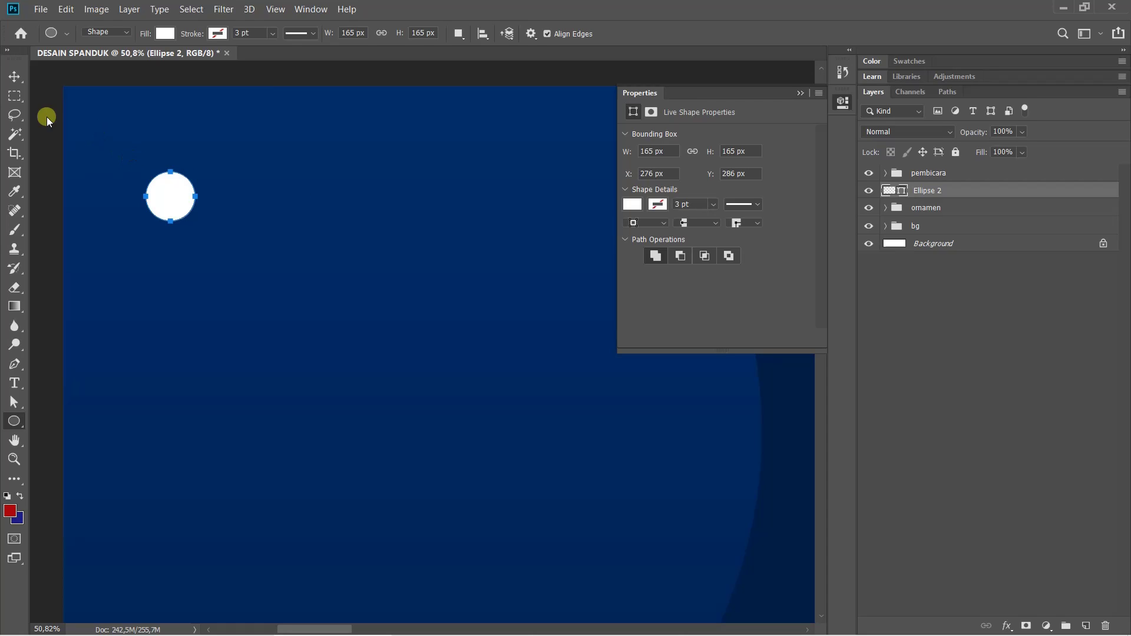
drag(14, 77, 70, 79)
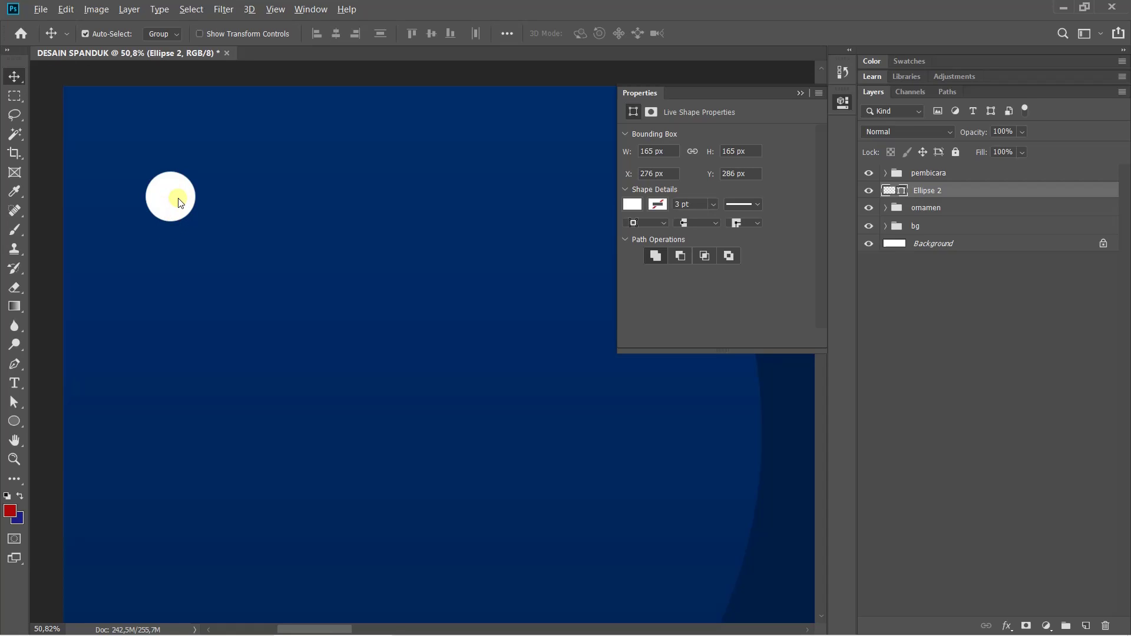
drag(174, 202, 256, 203)
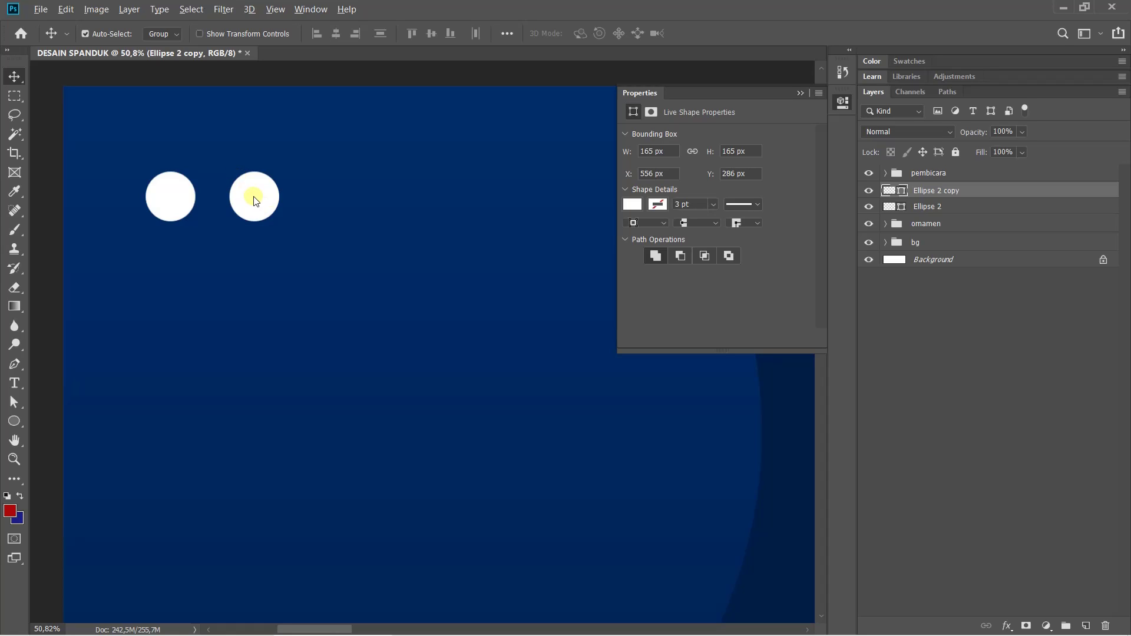
drag(253, 200, 342, 202)
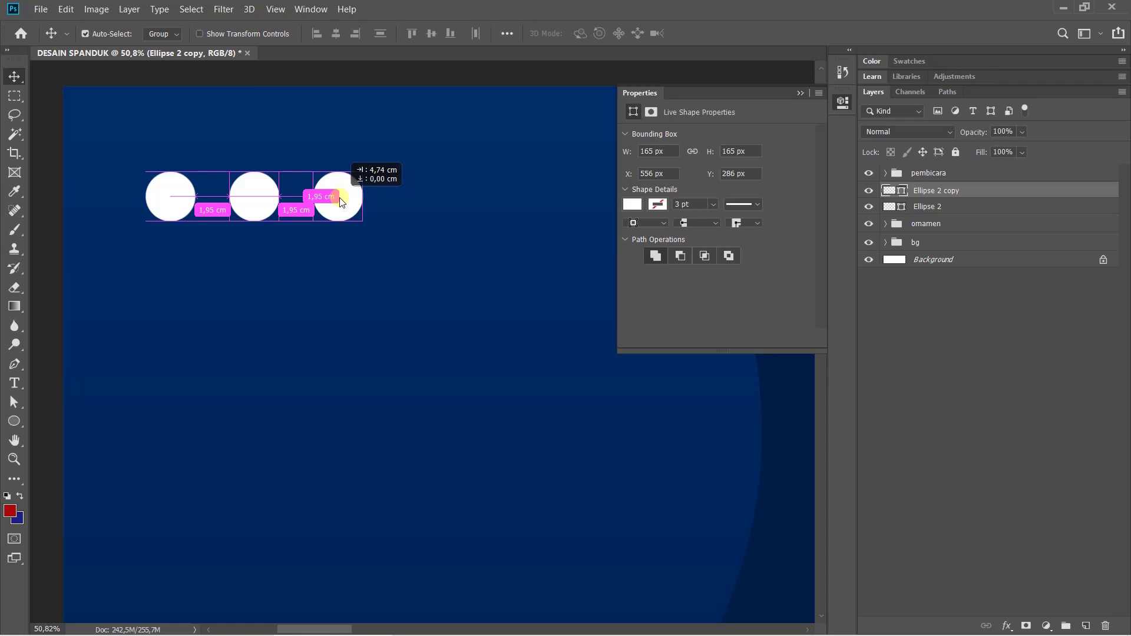
drag(341, 201, 504, 196)
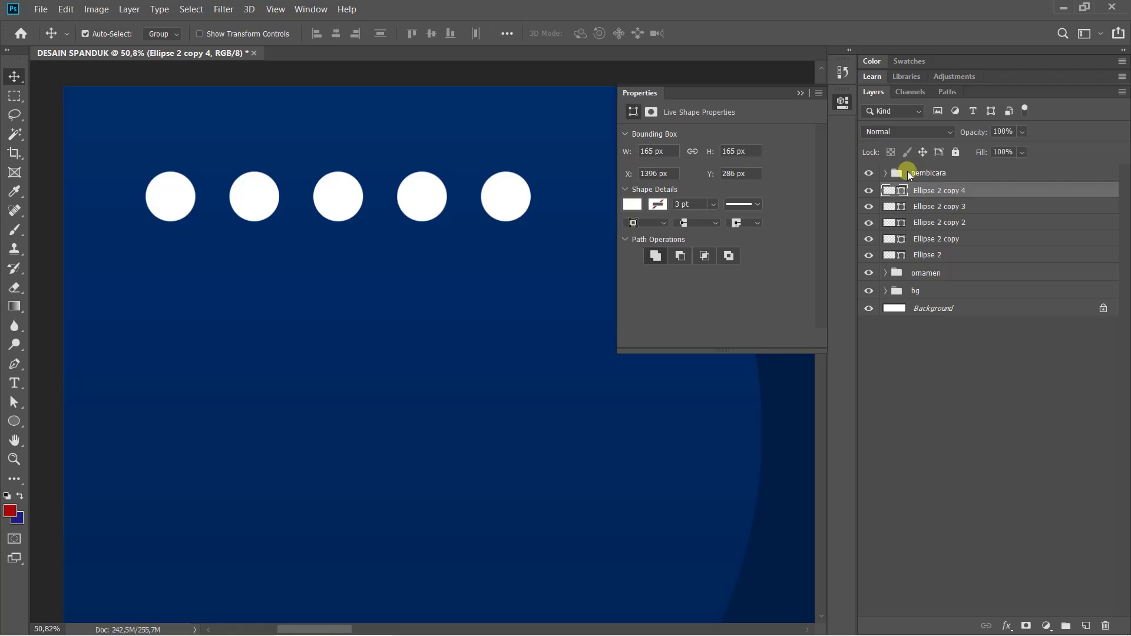
click(955, 254)
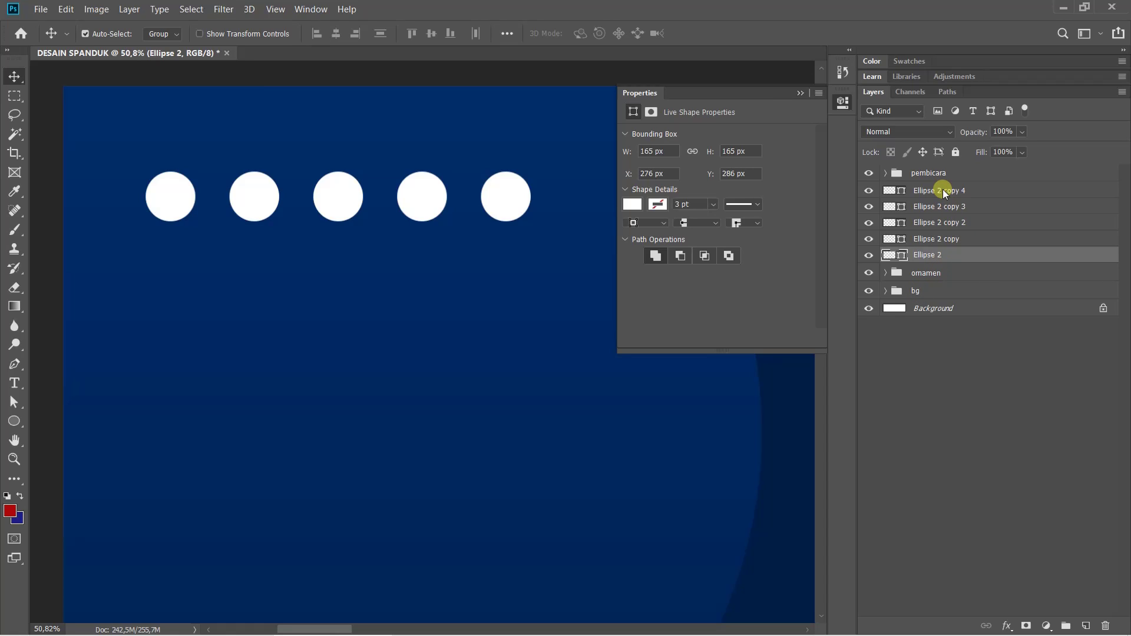
Select all five circle layers and duplicate the row downward twice into a 5 × 3 grid
shift+click(943, 192)
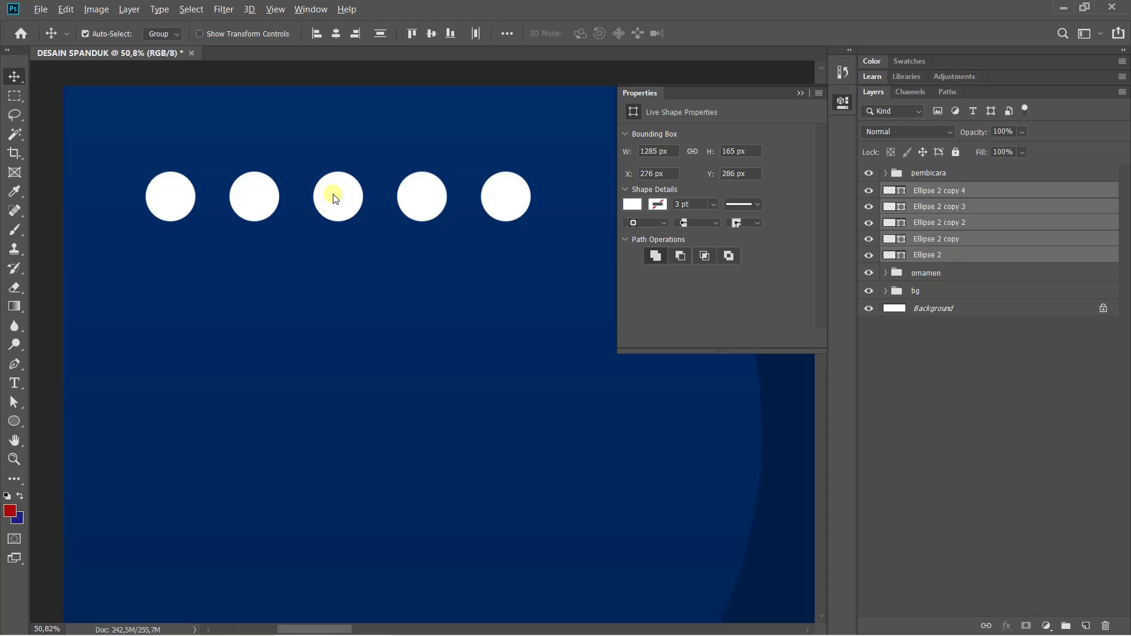
drag(335, 198, 339, 276)
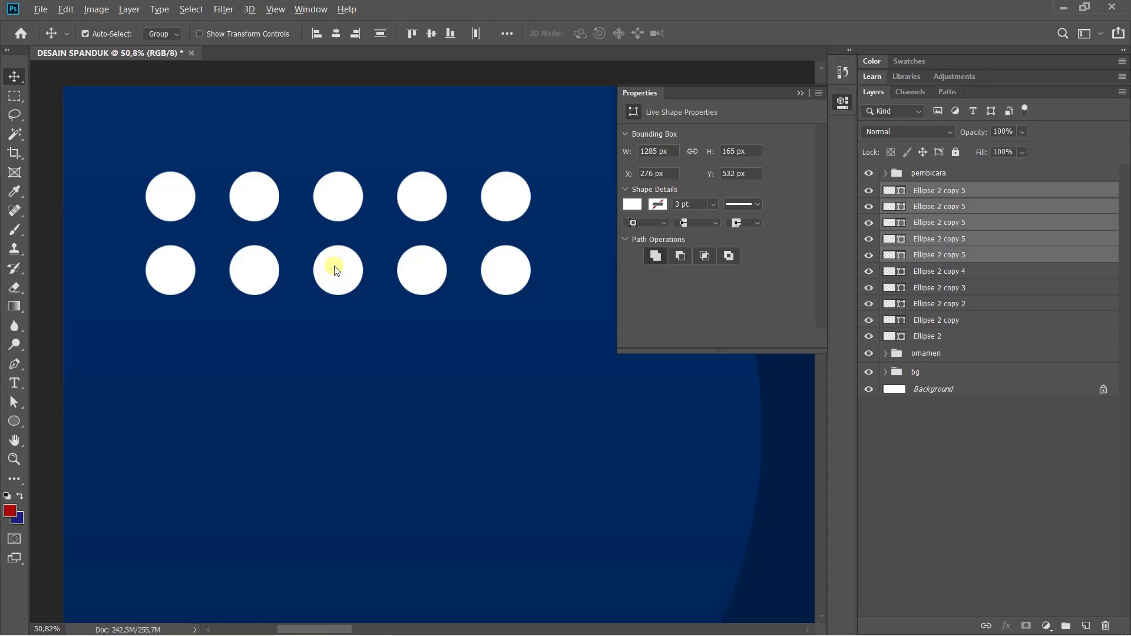
drag(336, 270, 339, 346)
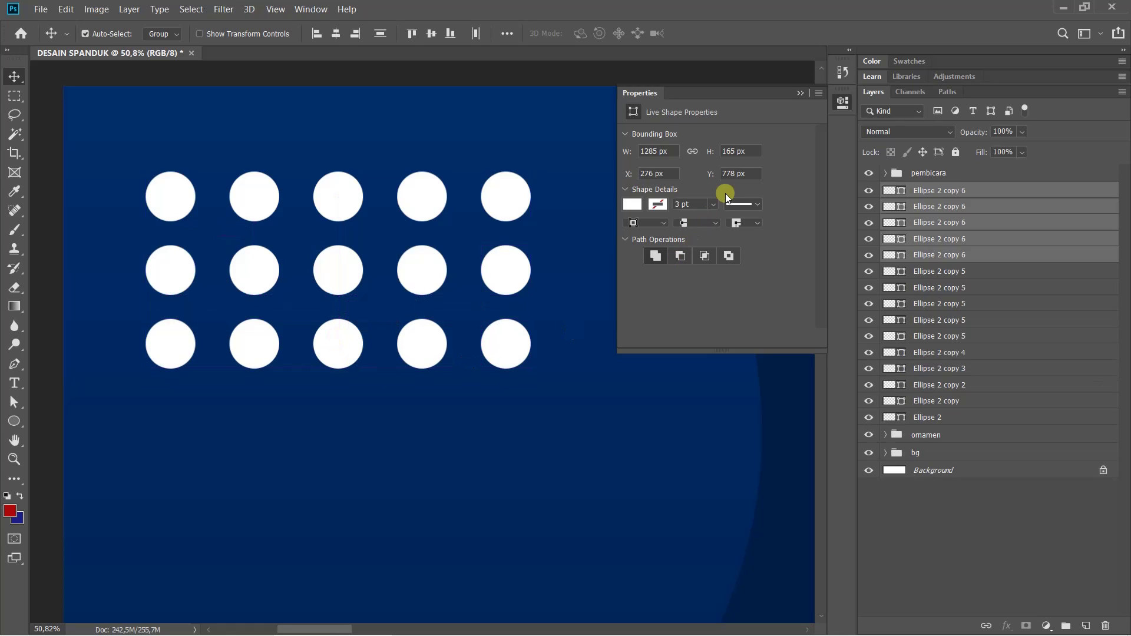
click(839, 105)
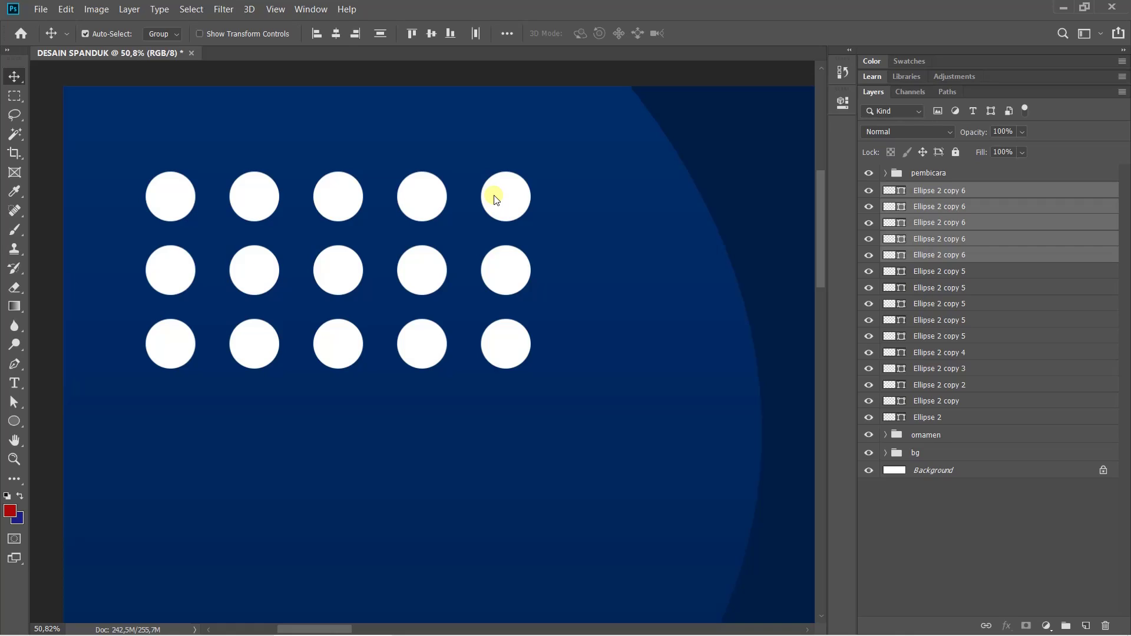
key(ctrl)
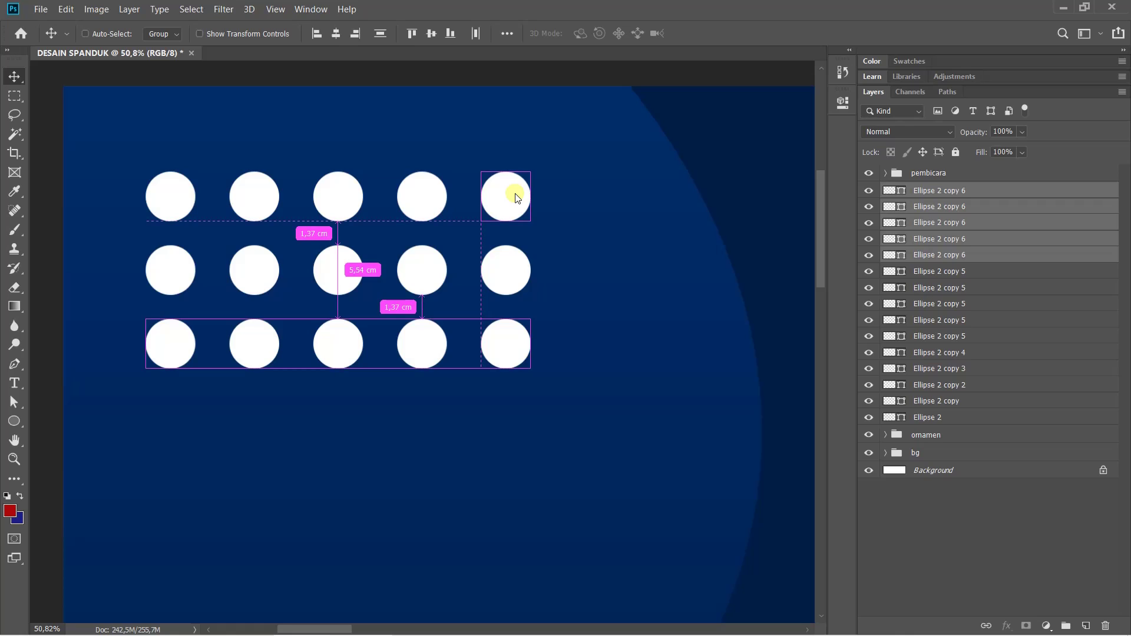
key(ctrl+0)
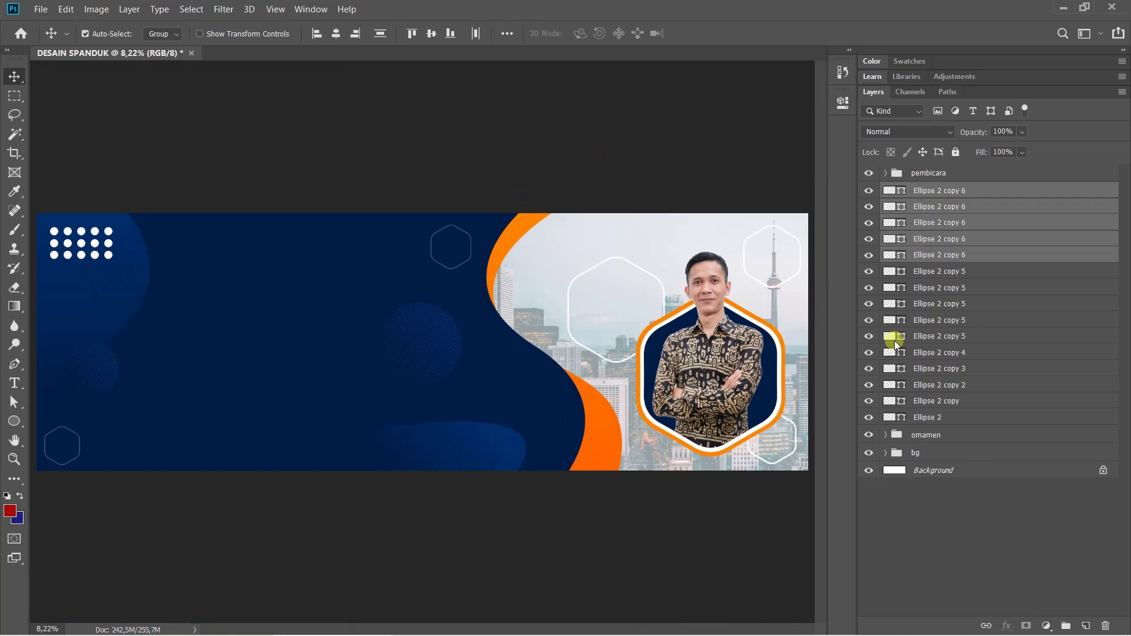
Select all fifteen circle layers and group them as 'dots1'
click(992, 492)
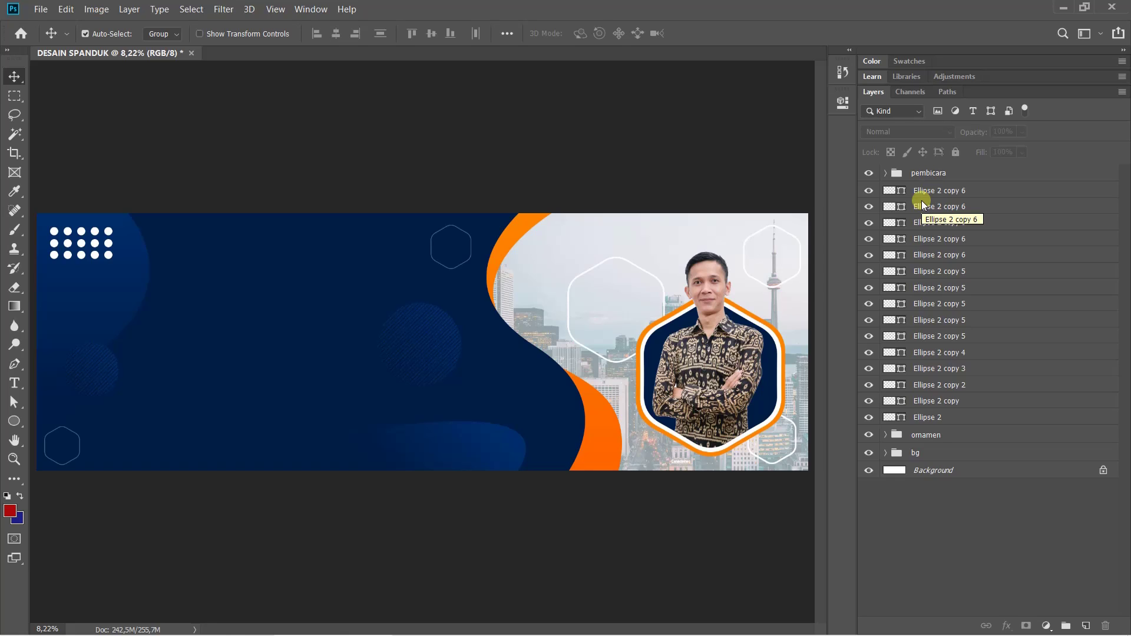
click(938, 416)
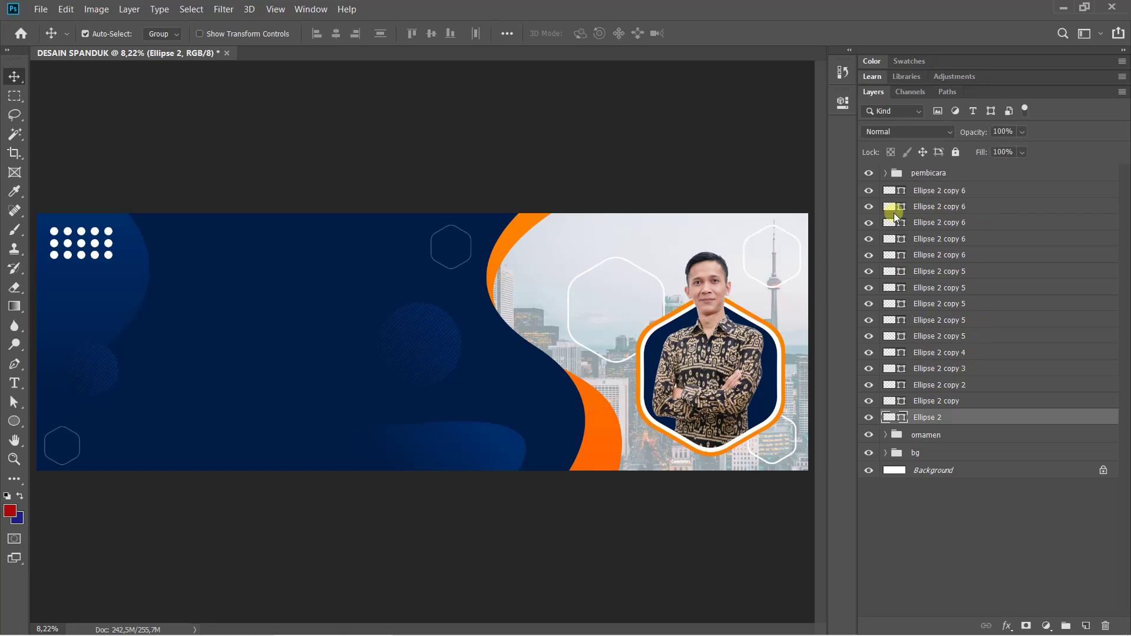
shift+click(940, 191)
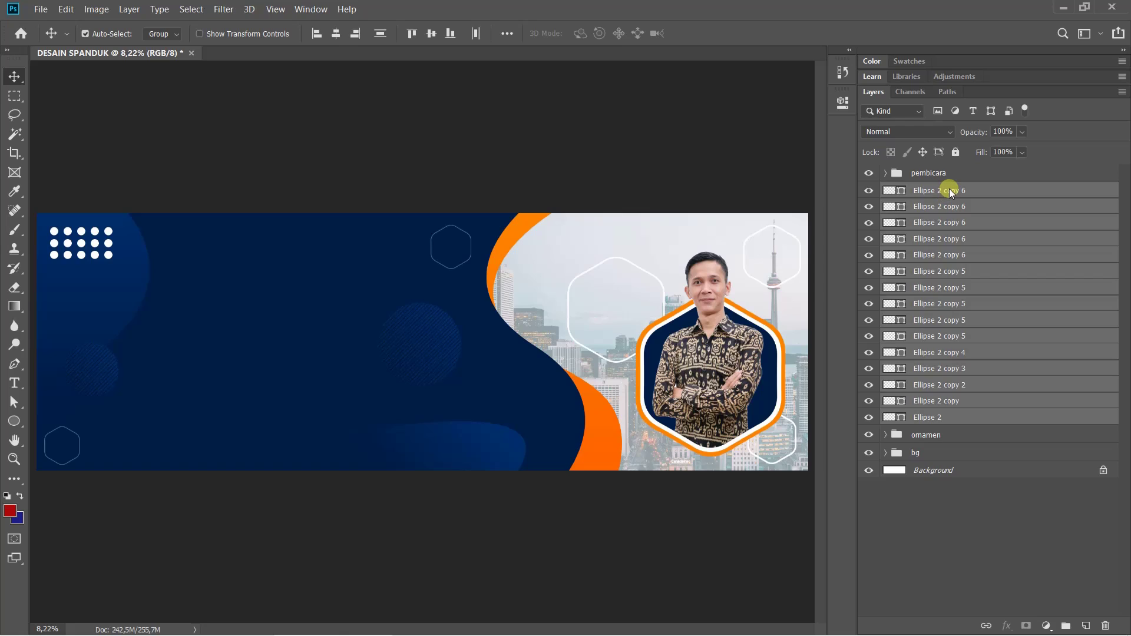
key(ctrl)
key(ctrl+g)
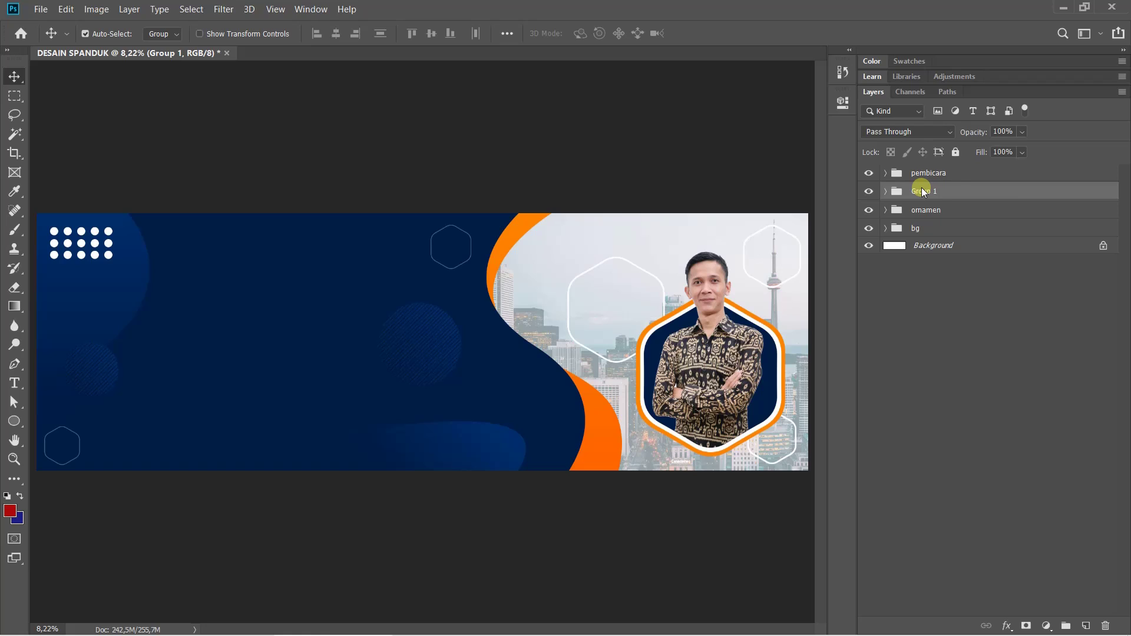
double_click(922, 191)
key(Return)
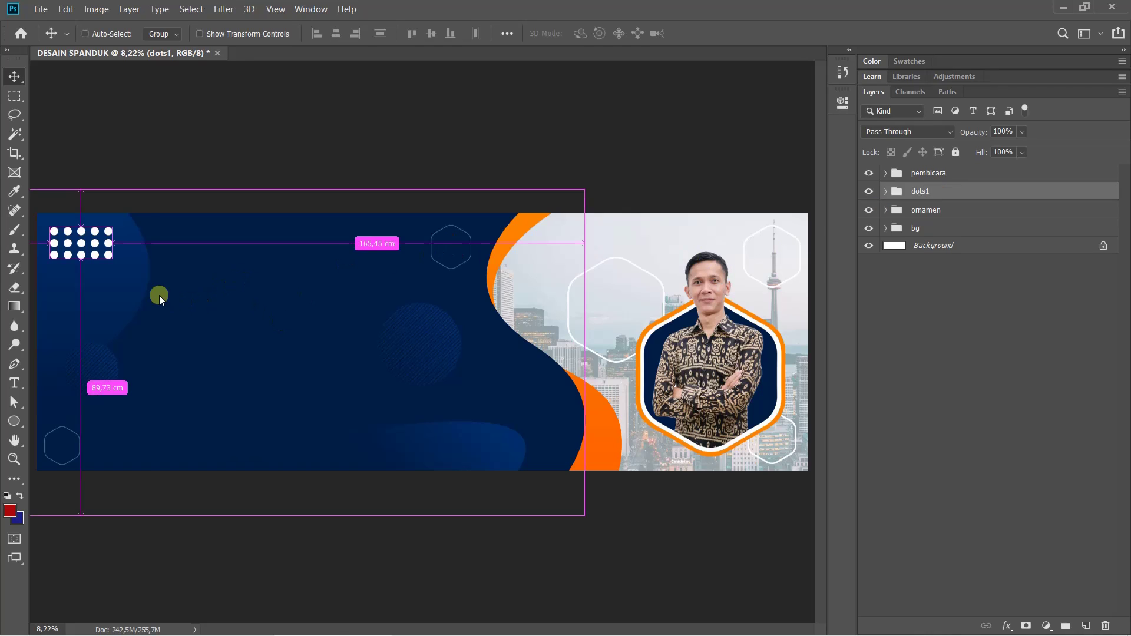
Scale the dots1 grid to about half size, enlarge it slightly, and copy it to the bottom centre
key(ctrl+t)
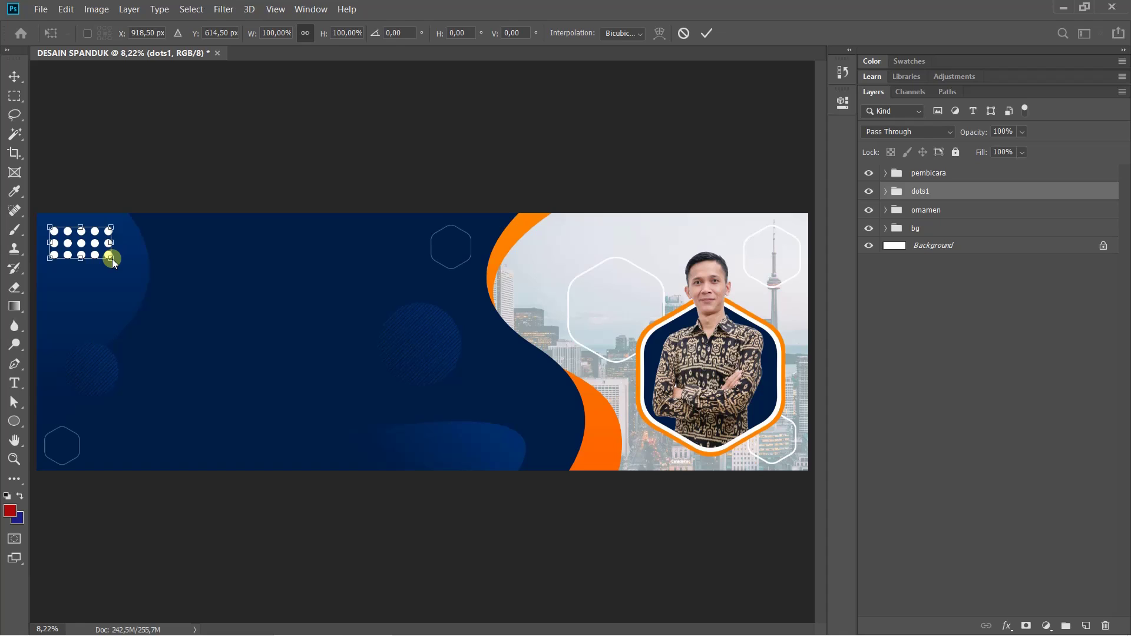
drag(112, 259, 88, 243)
key(Return)
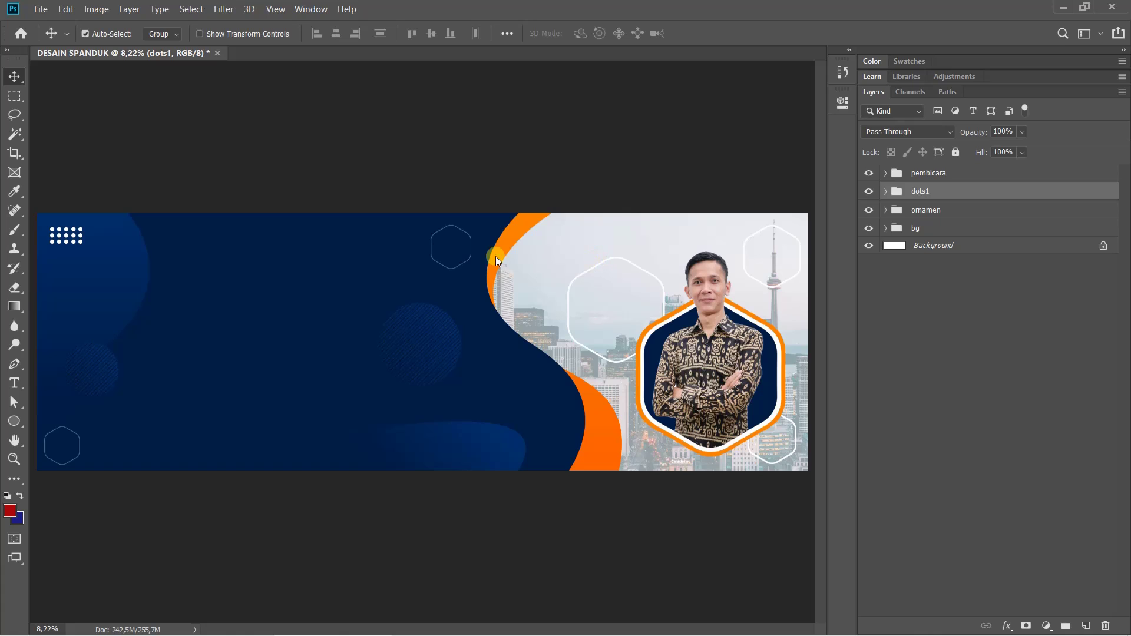
key(ctrl+t)
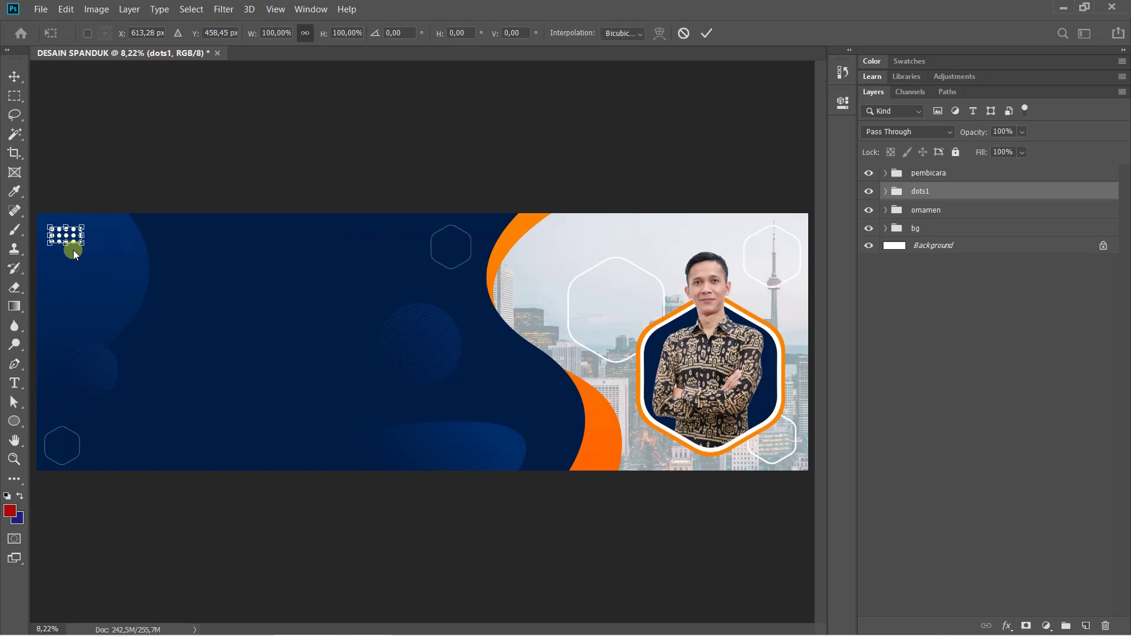
drag(86, 245, 94, 248)
key(Return)
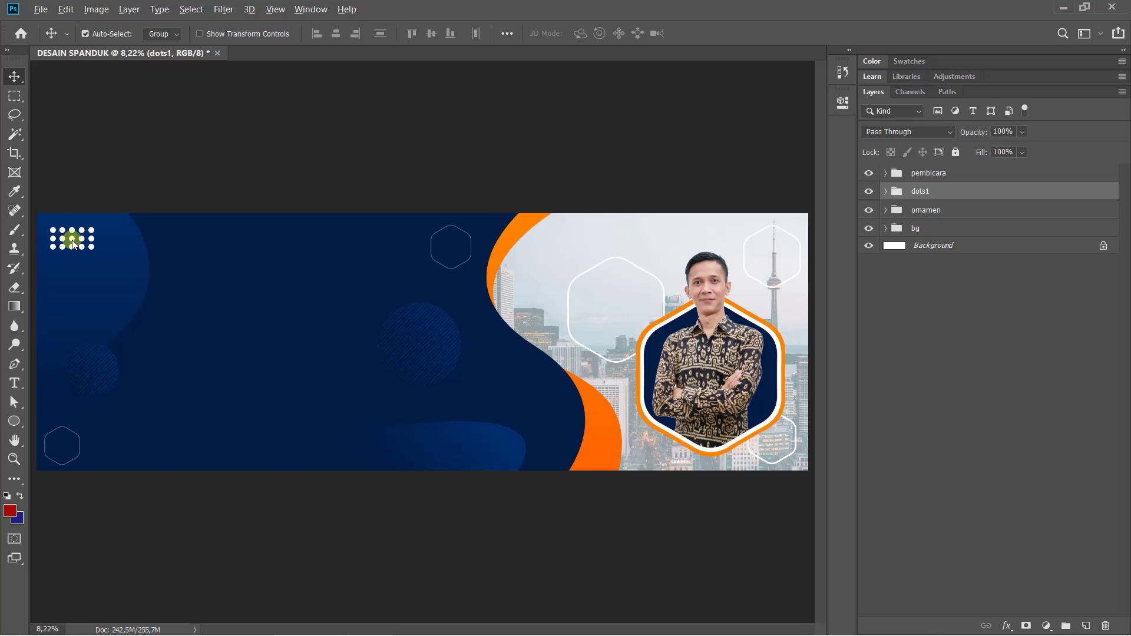
drag(69, 241, 783, 447)
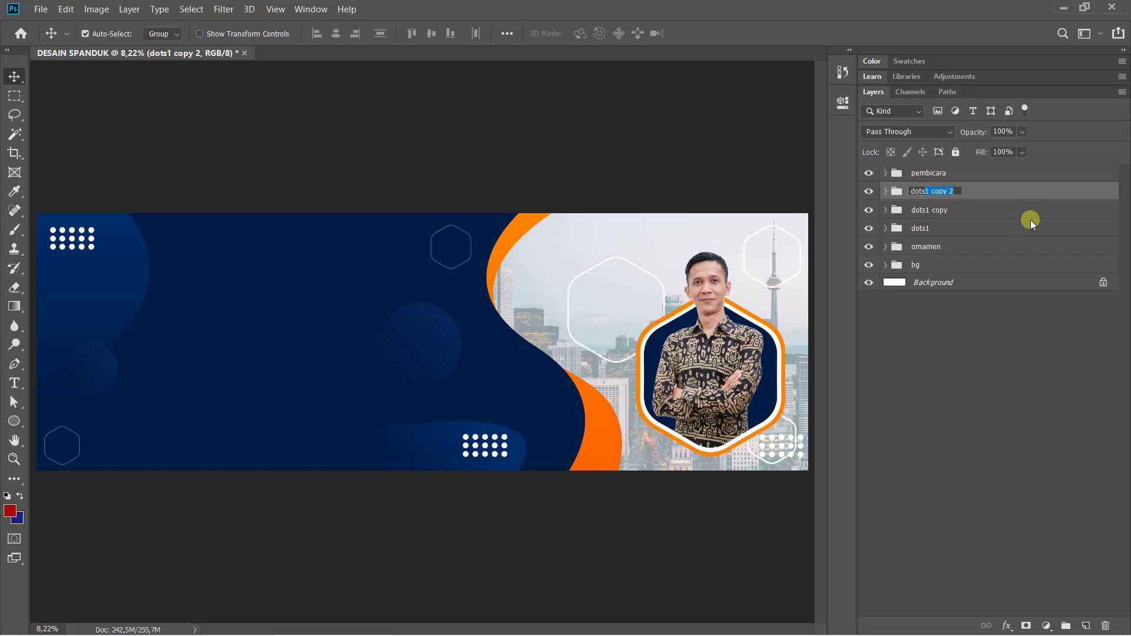
Rename the two dot-grid copies 'dots3' and 'dots2'
text(3)
click(928, 210)
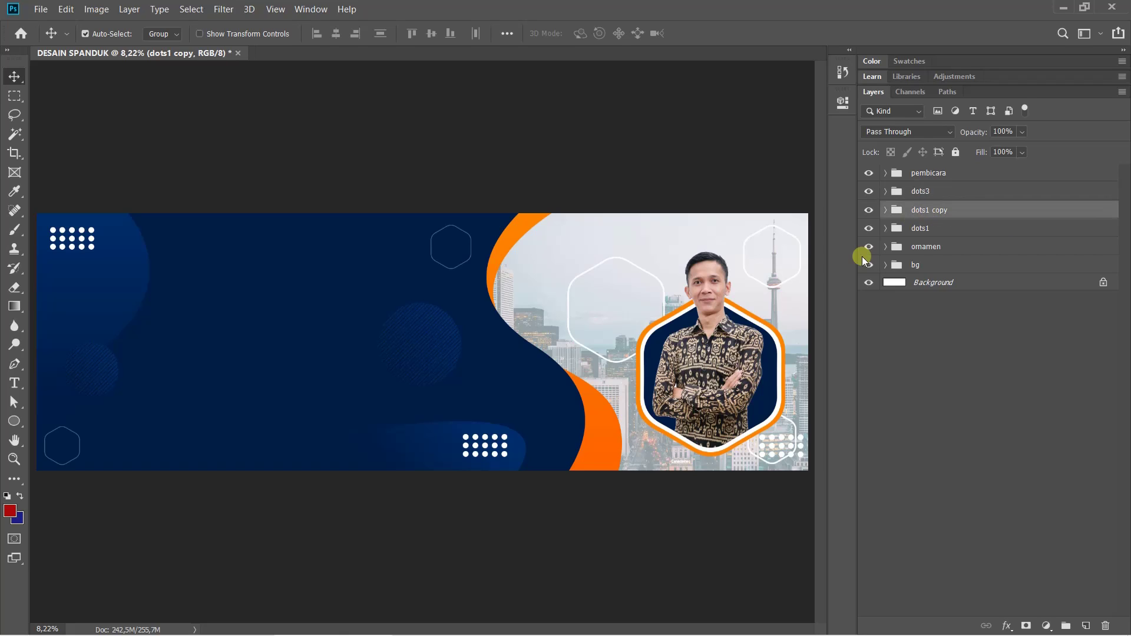
double_click(926, 213)
text(2)
key(Return)
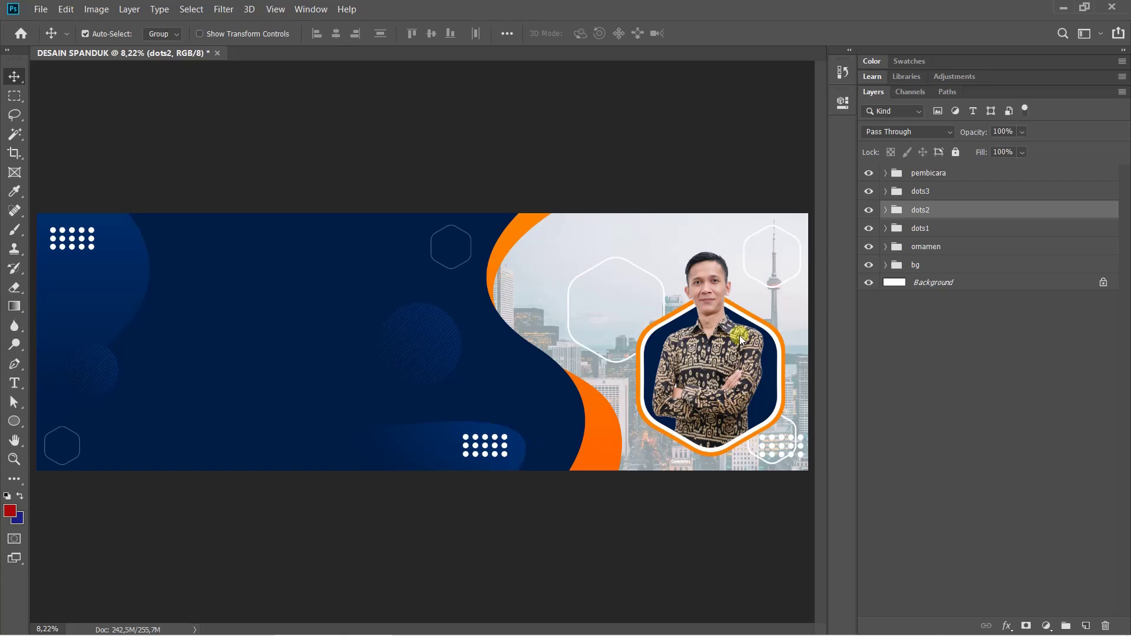
Fade the dots2 grid to 40% opacity
click(1022, 131)
drag(1000, 142, 997, 140)
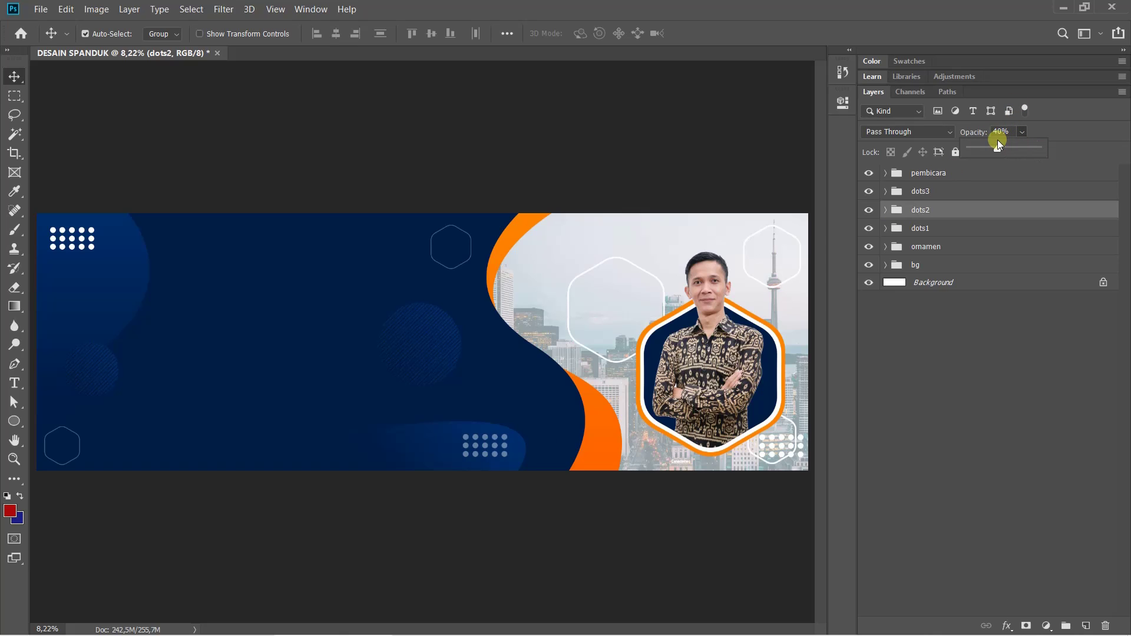
click(933, 192)
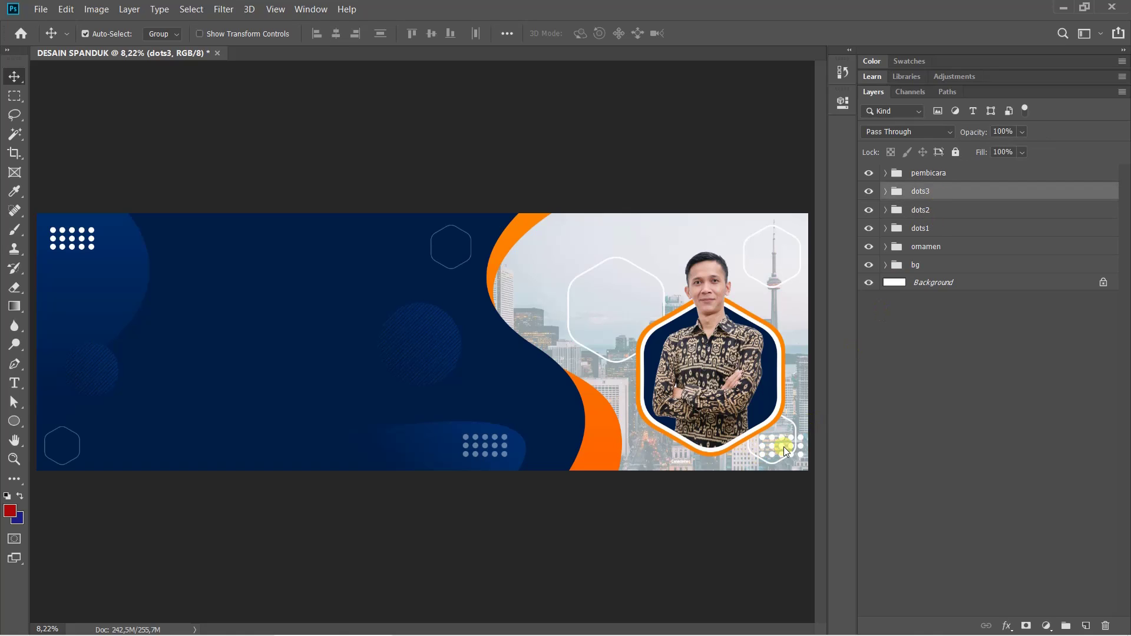
Expand dots3 to inspect a circle's fill colour, leaving it unchanged
click(886, 191)
double_click(905, 211)
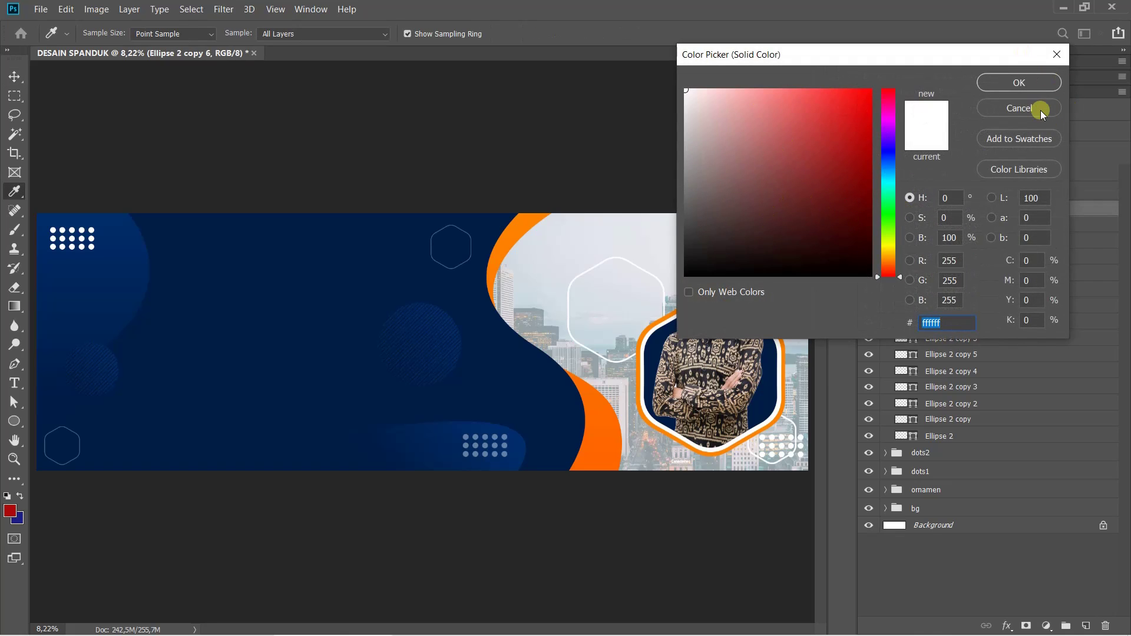
click(1039, 108)
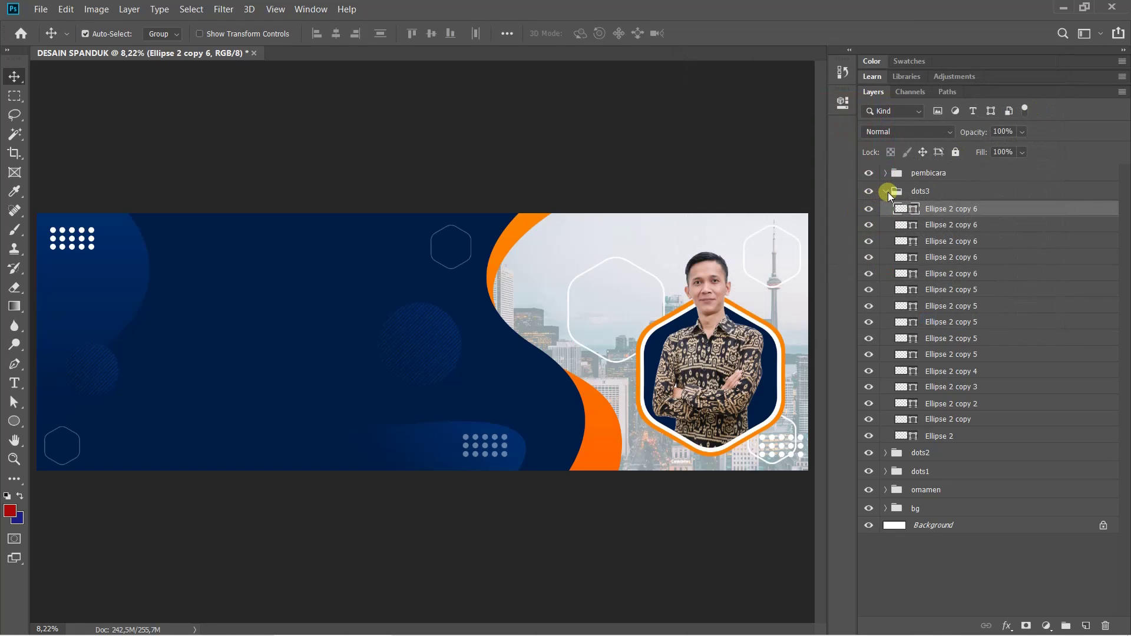
click(887, 191)
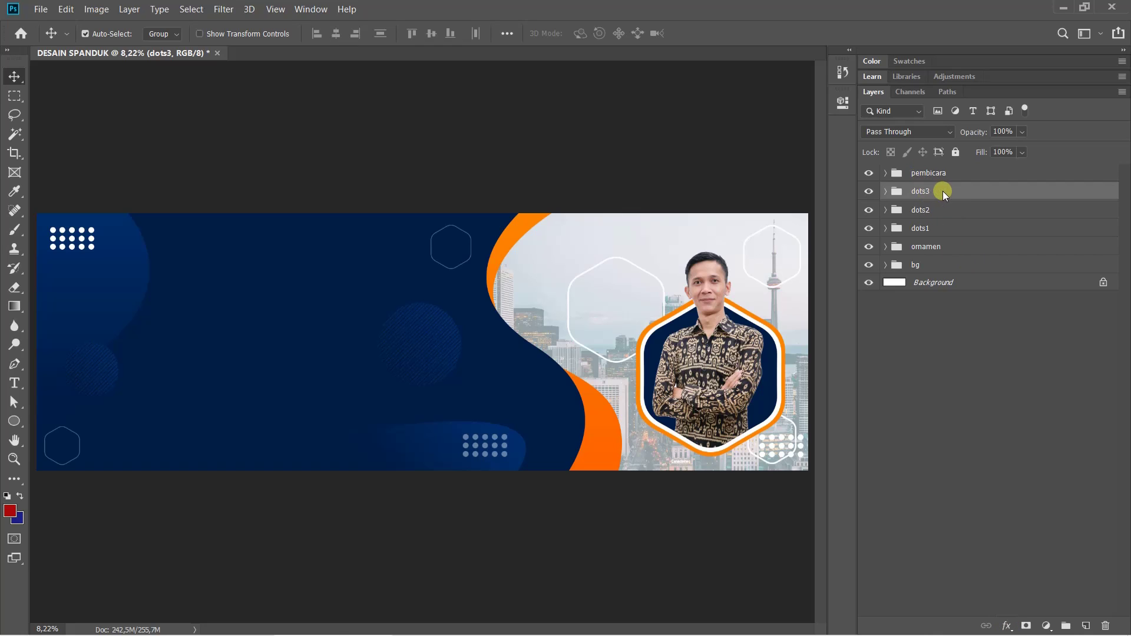
Give dots3 an orange ff8300 Color Overlay sampled from the banner's orange curve
click(1007, 626)
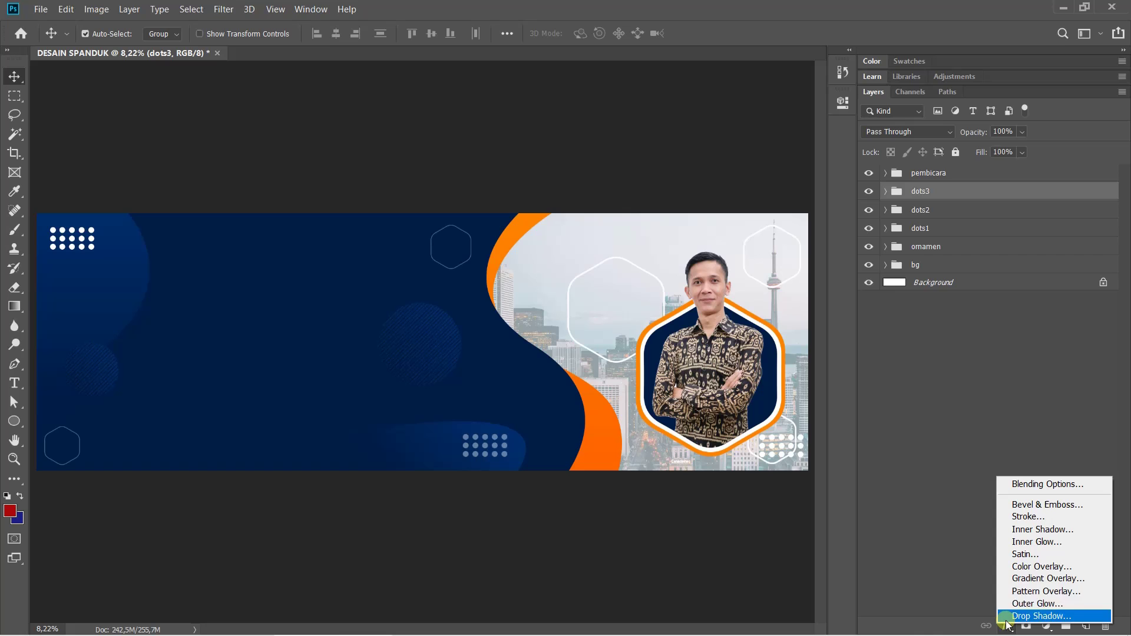
click(1025, 567)
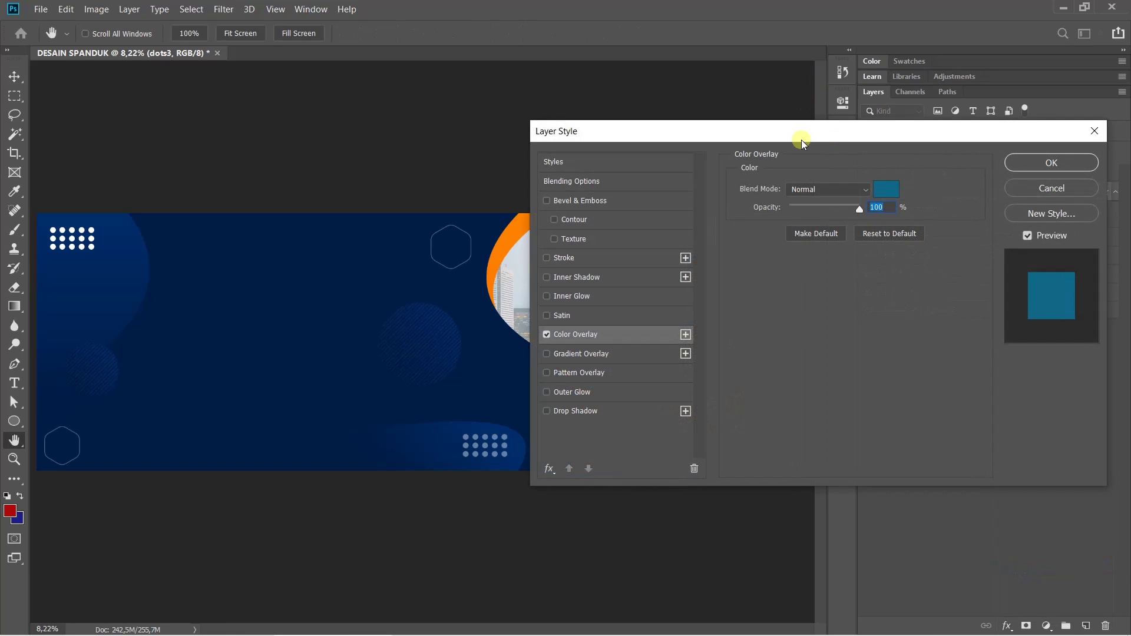
drag(797, 136, 790, 75)
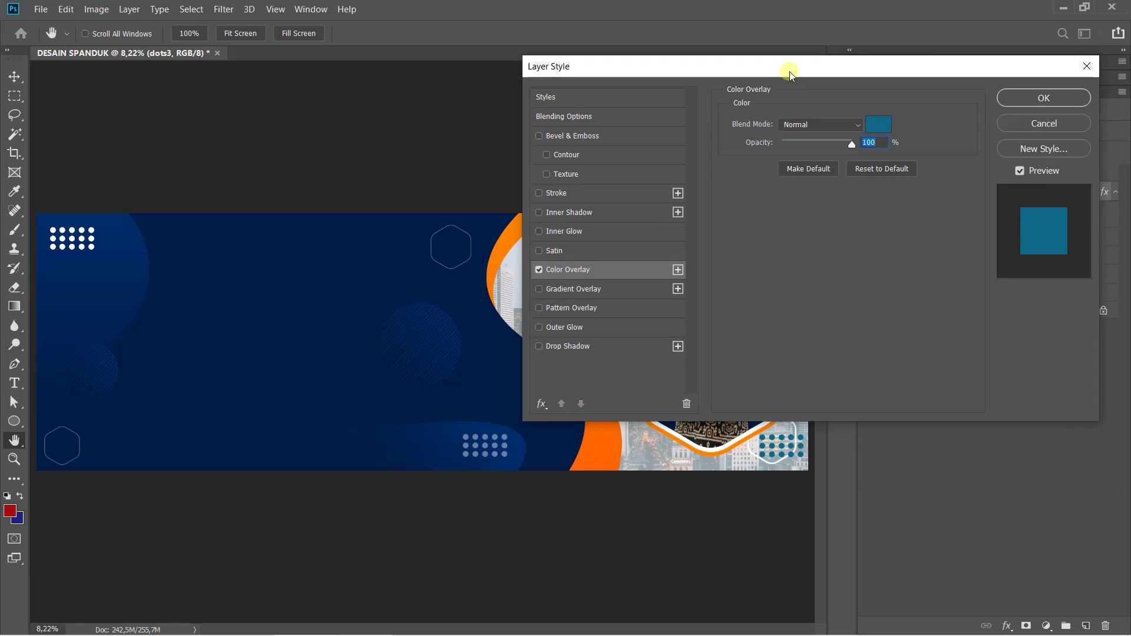
click(884, 169)
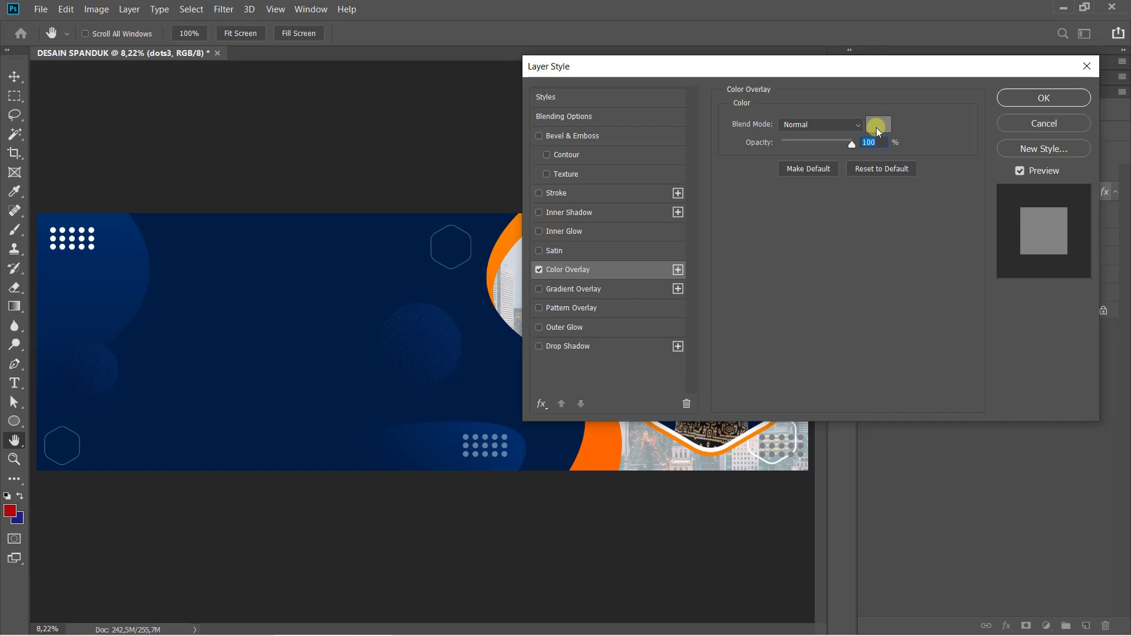
click(877, 128)
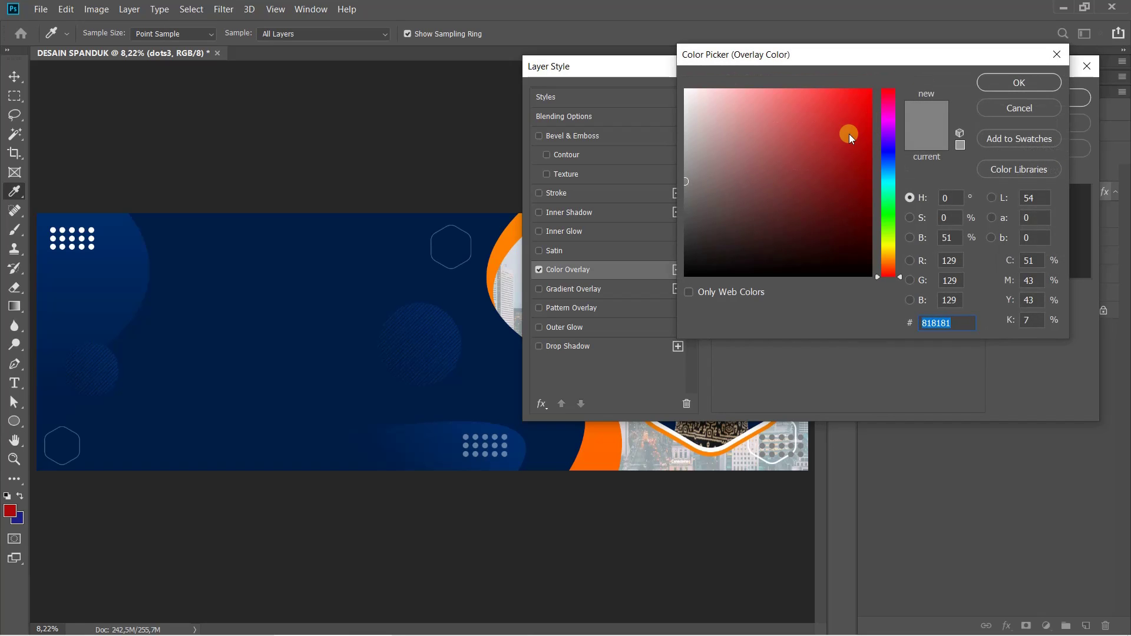
click(509, 234)
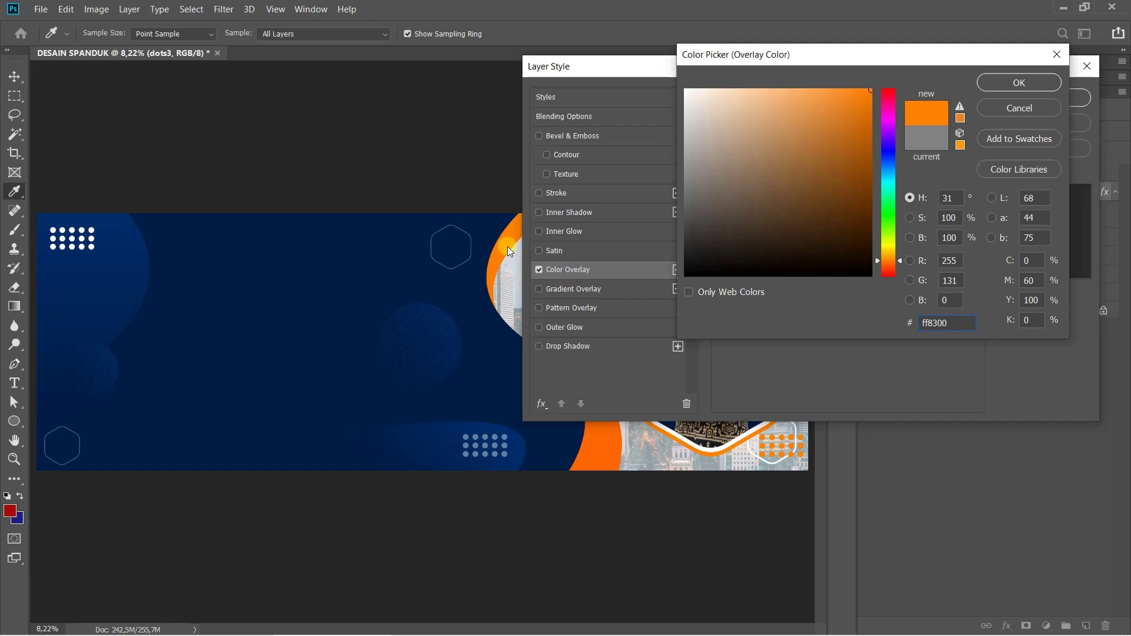
click(1052, 86)
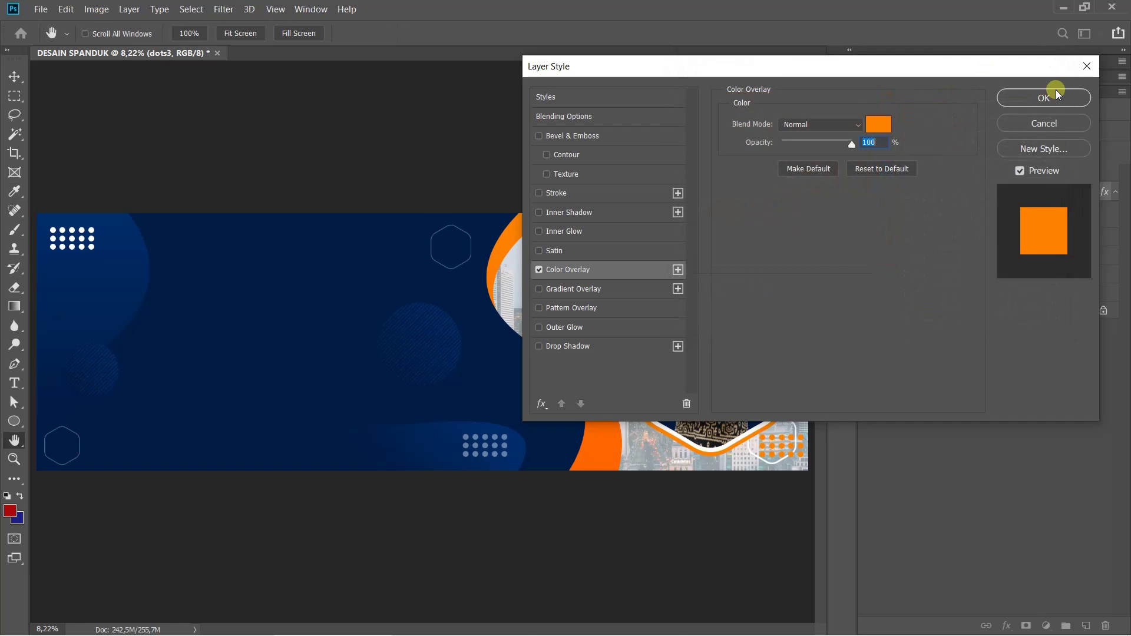
click(1056, 96)
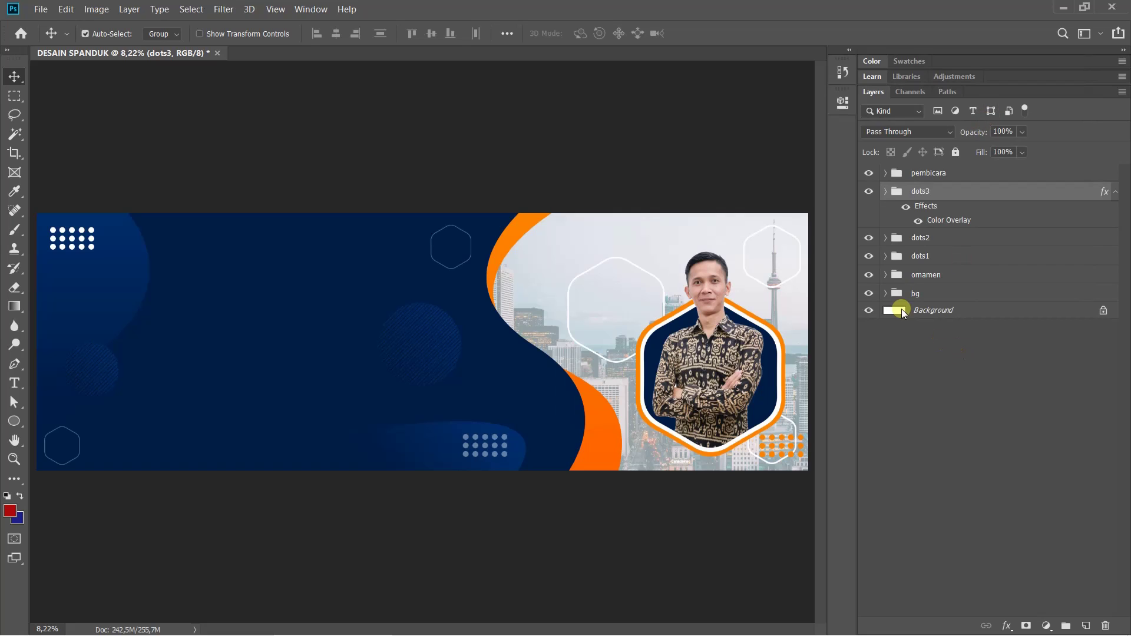
Select the dots3, dots2 and dots1 groups and drag them into the ornamen group
click(928, 253)
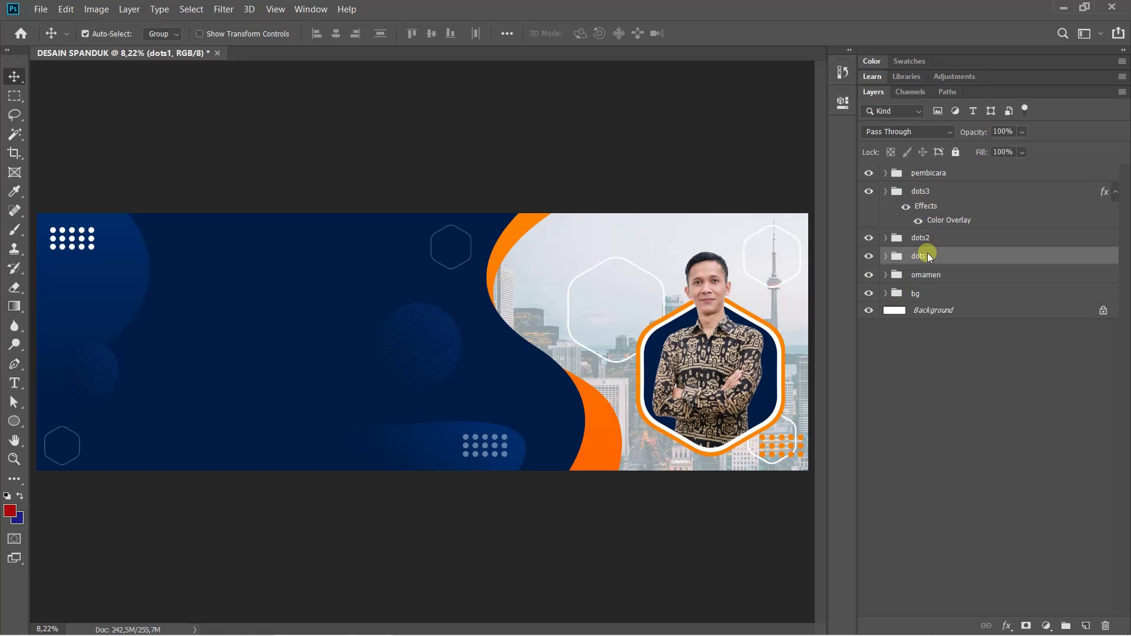
ctrl+click(928, 253)
click(938, 191)
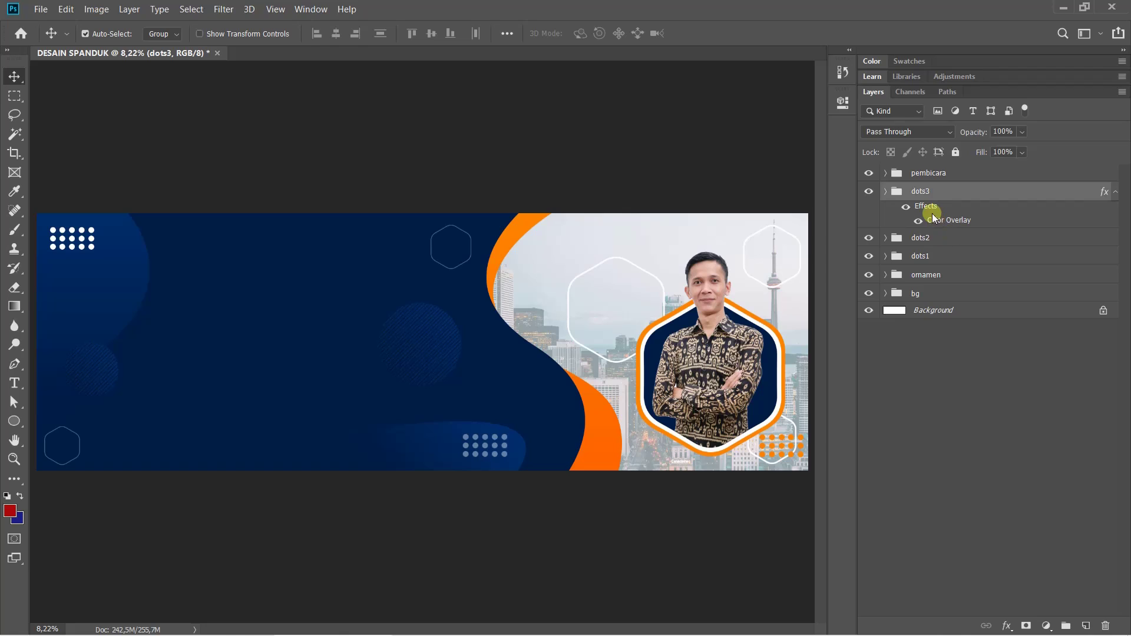
shift+click(930, 255)
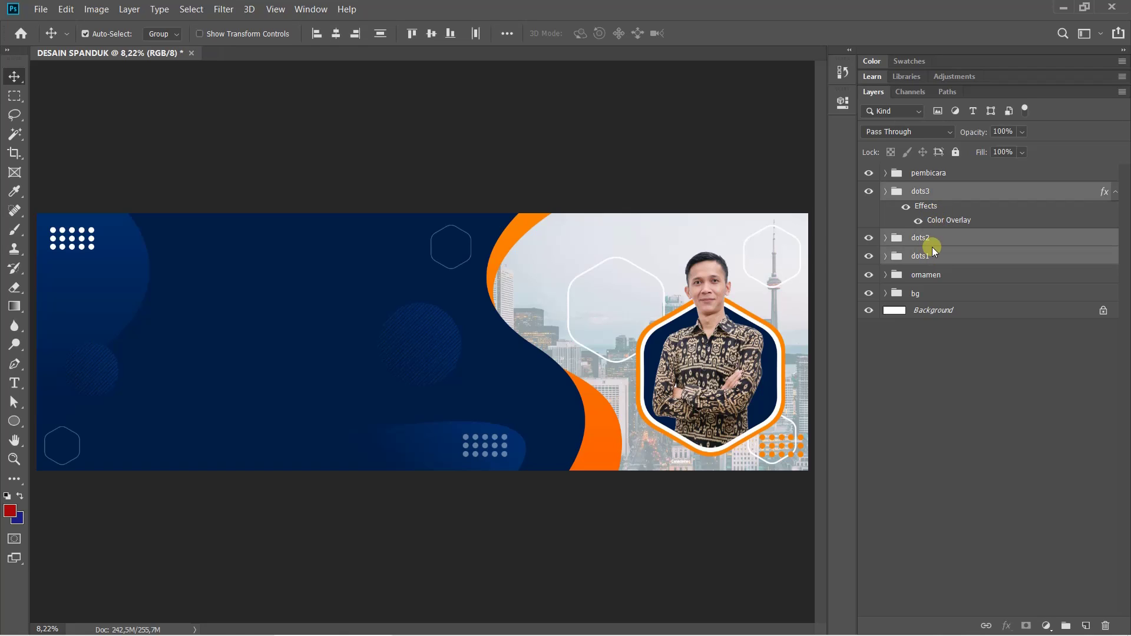
drag(924, 253, 926, 274)
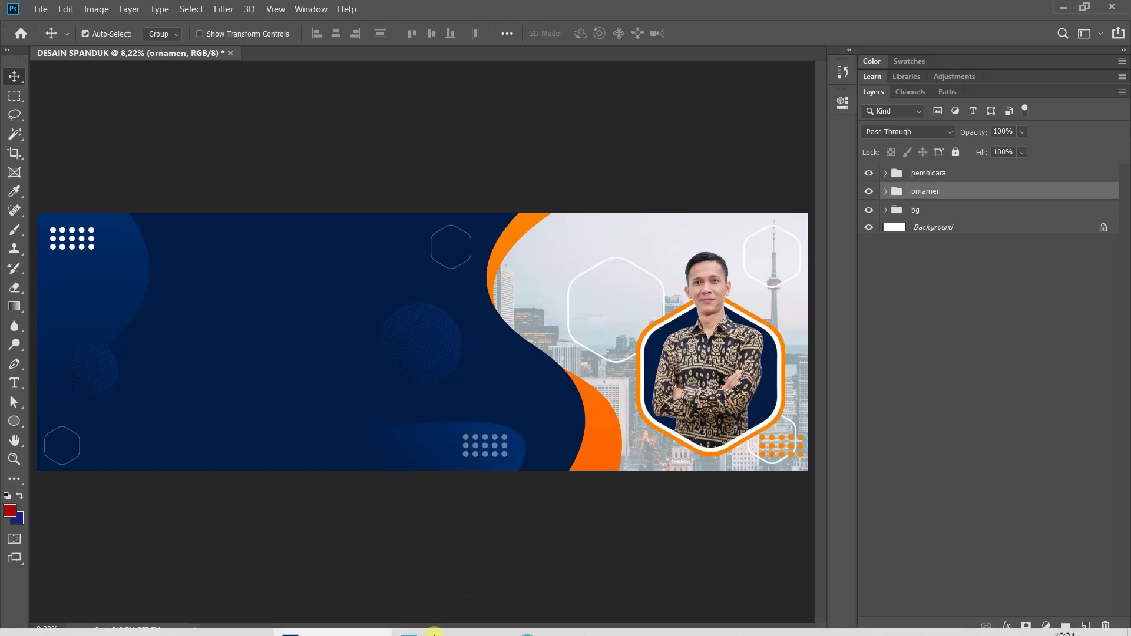
Compare with the reference banner, then expand ornamen and select dots3
click(421, 627)
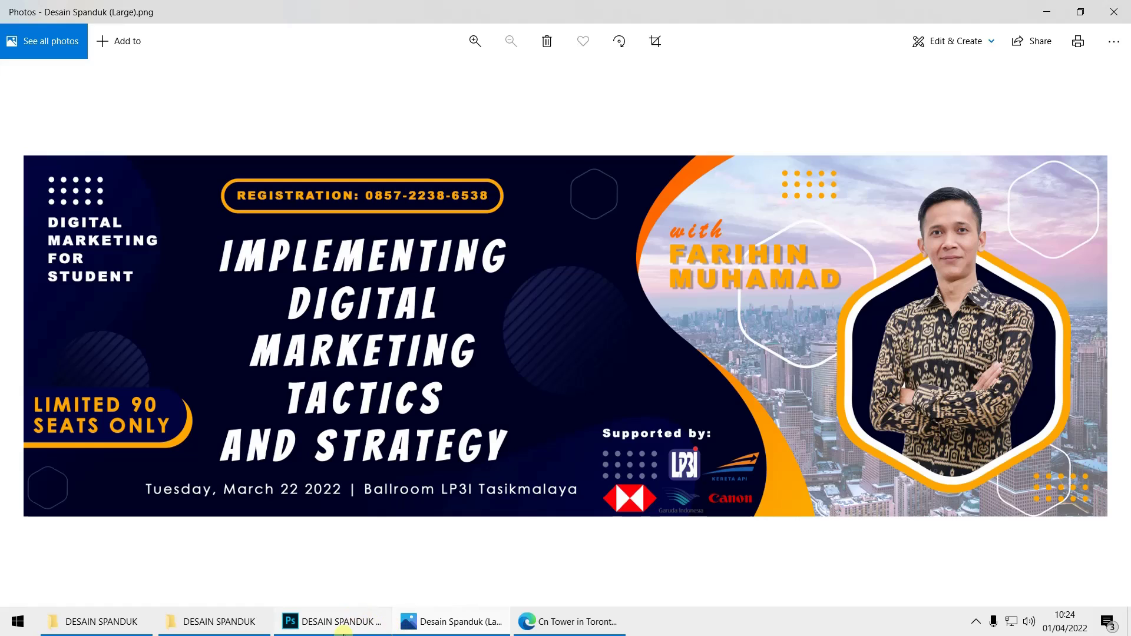
click(344, 629)
click(885, 192)
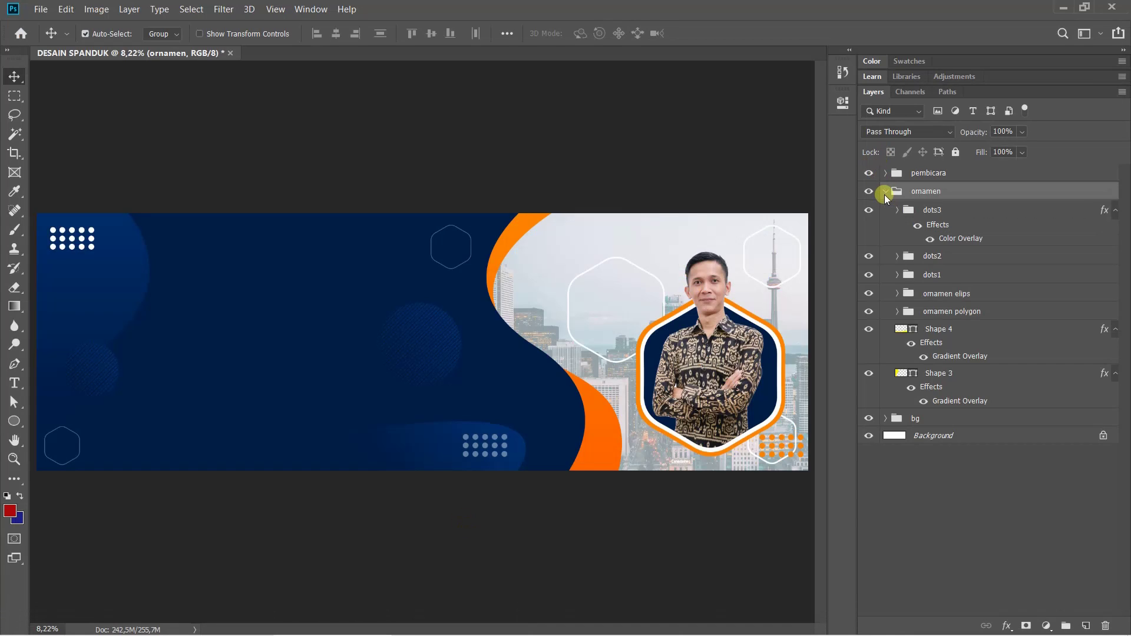
click(936, 211)
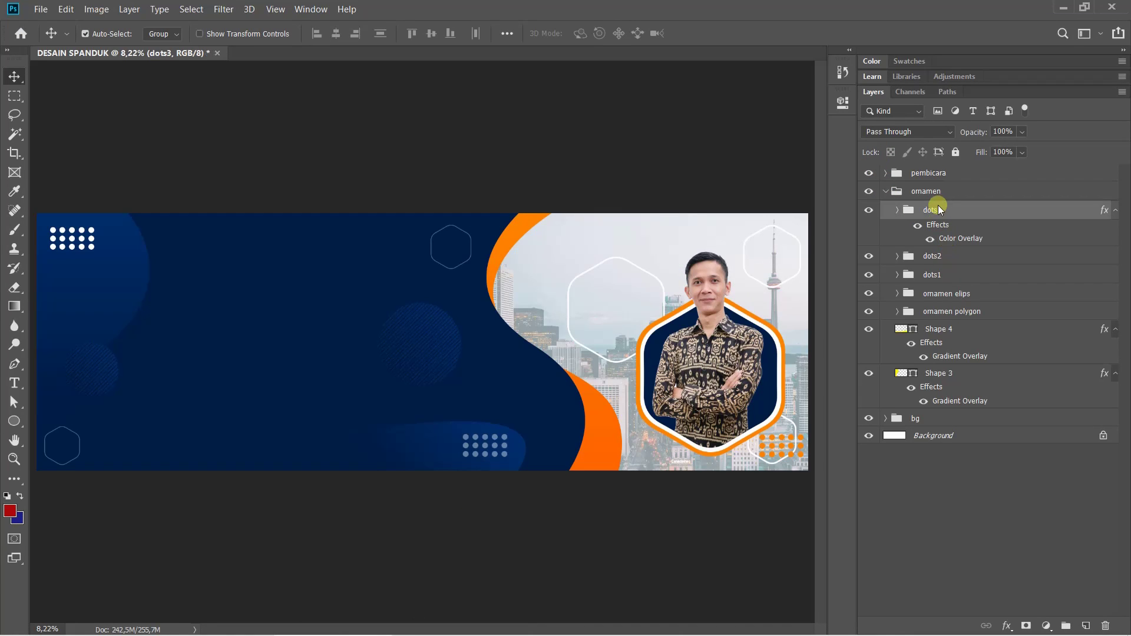
Duplicate dots3 as dots4 and move it above the skyline hexagon
drag(939, 213, 936, 199)
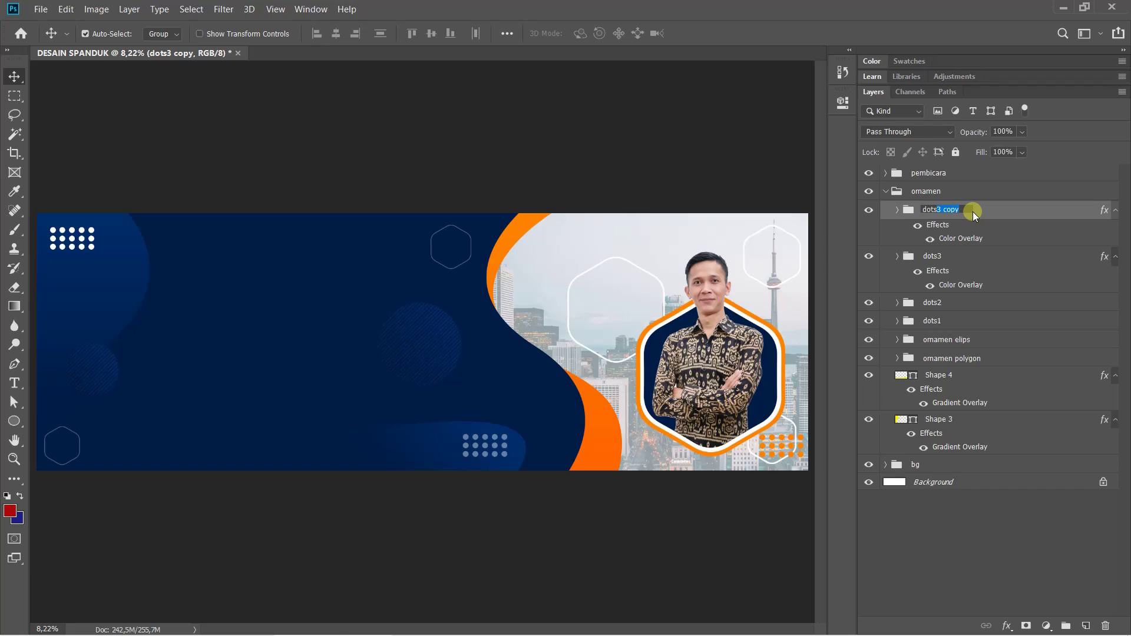
key(Return)
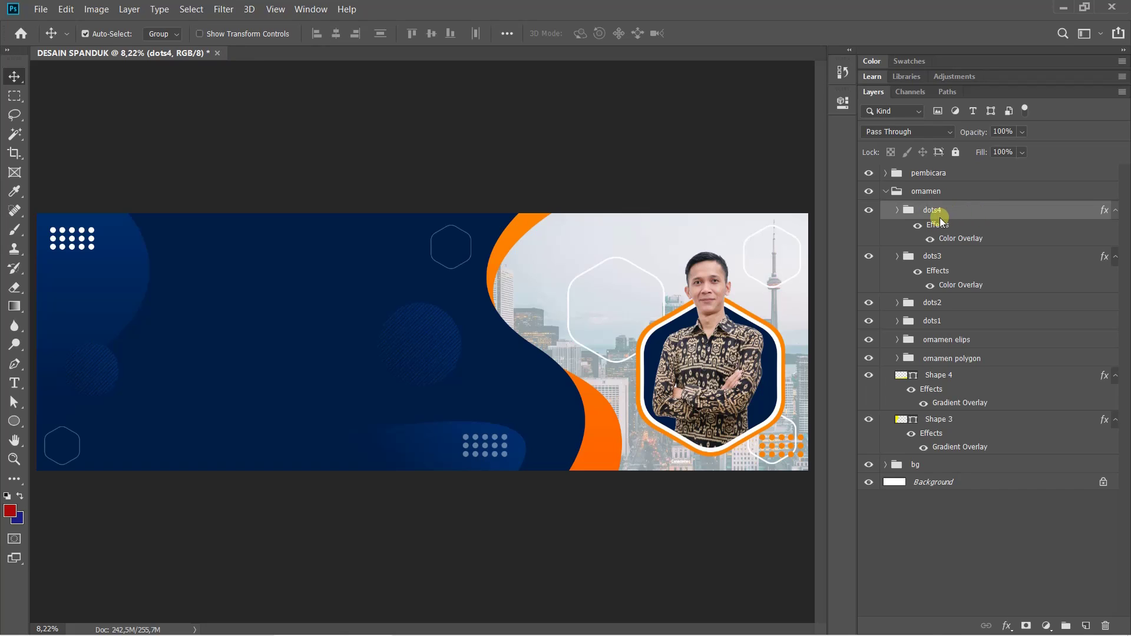
key(ctrl+t)
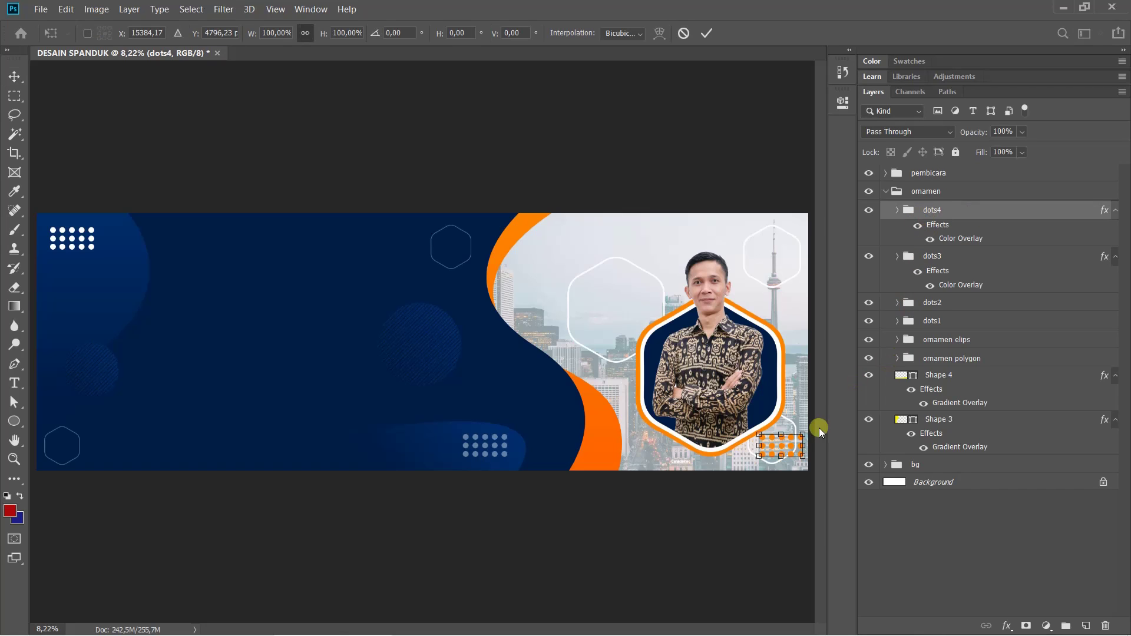
drag(794, 452, 602, 238)
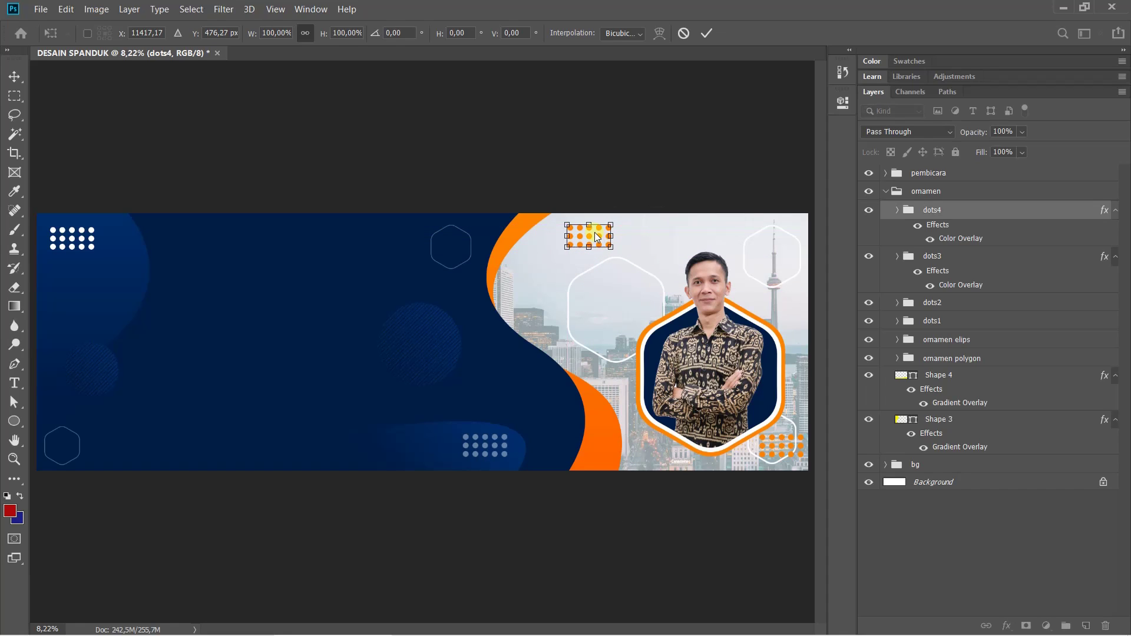
key(Return)
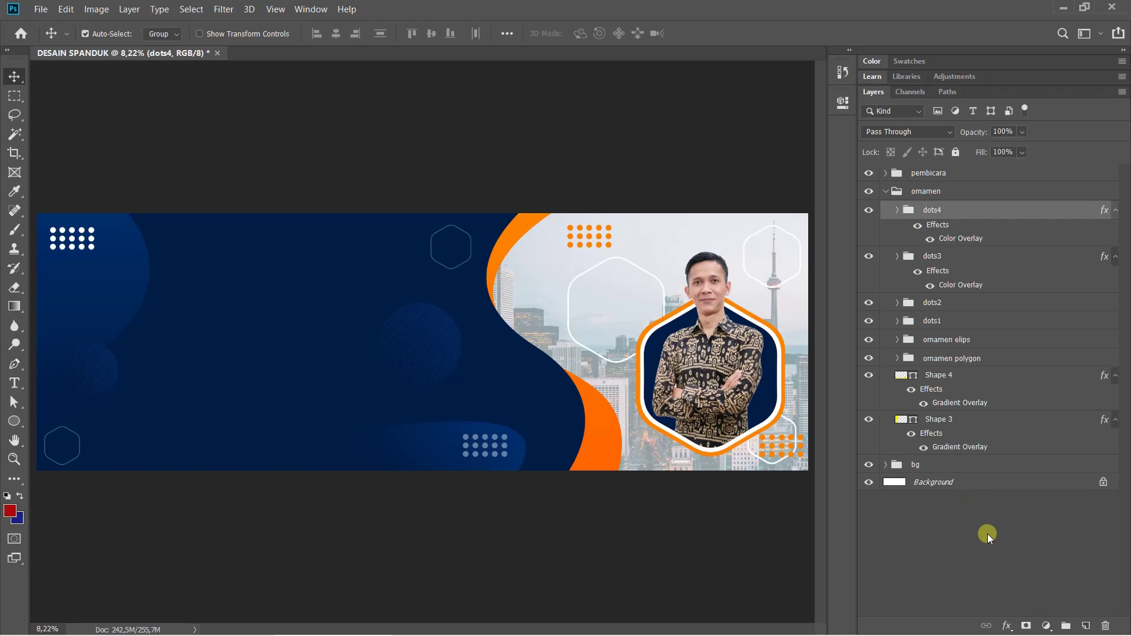
Set dots4 opacity to 37% and bring up the reference banner image
click(988, 534)
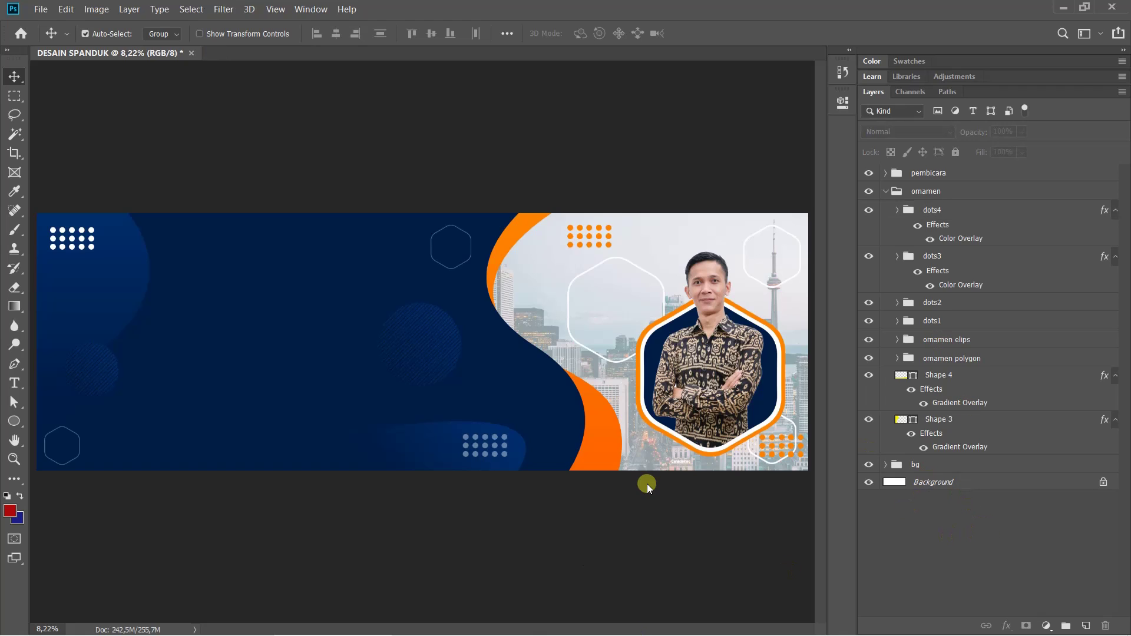
click(945, 211)
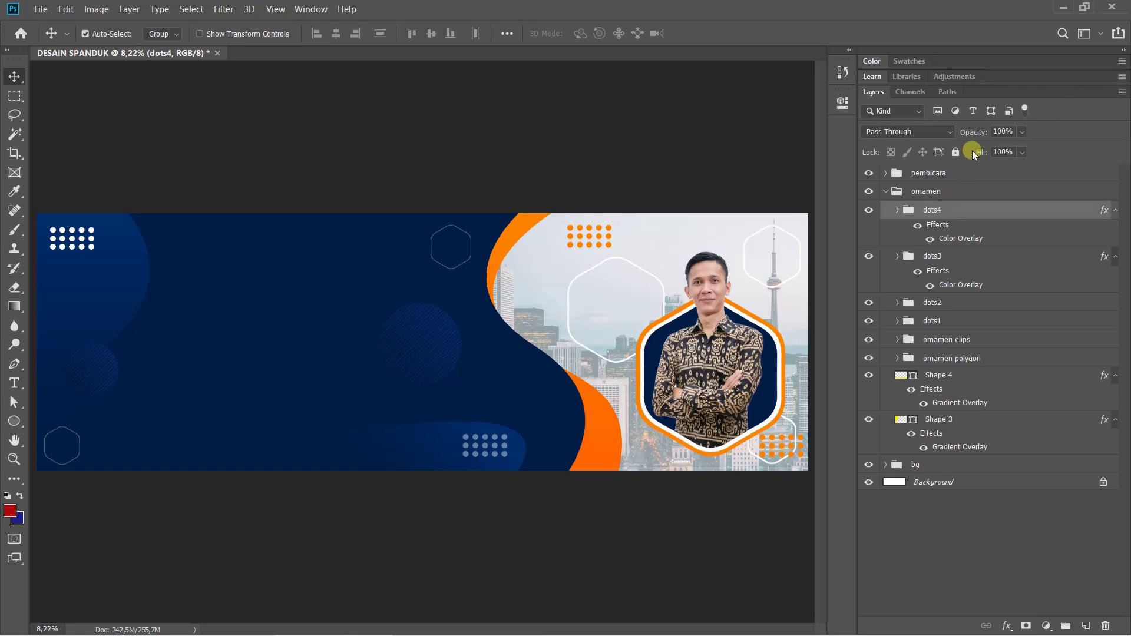
click(1022, 132)
drag(999, 140, 995, 141)
click(968, 521)
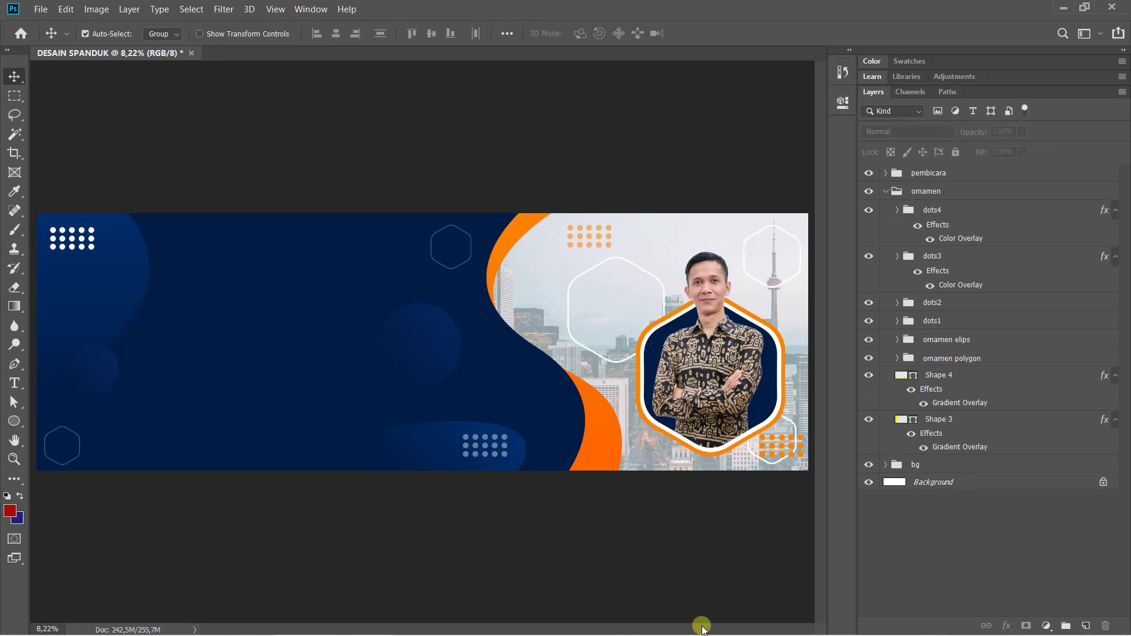
mouse_move(424, 631)
click(471, 623)
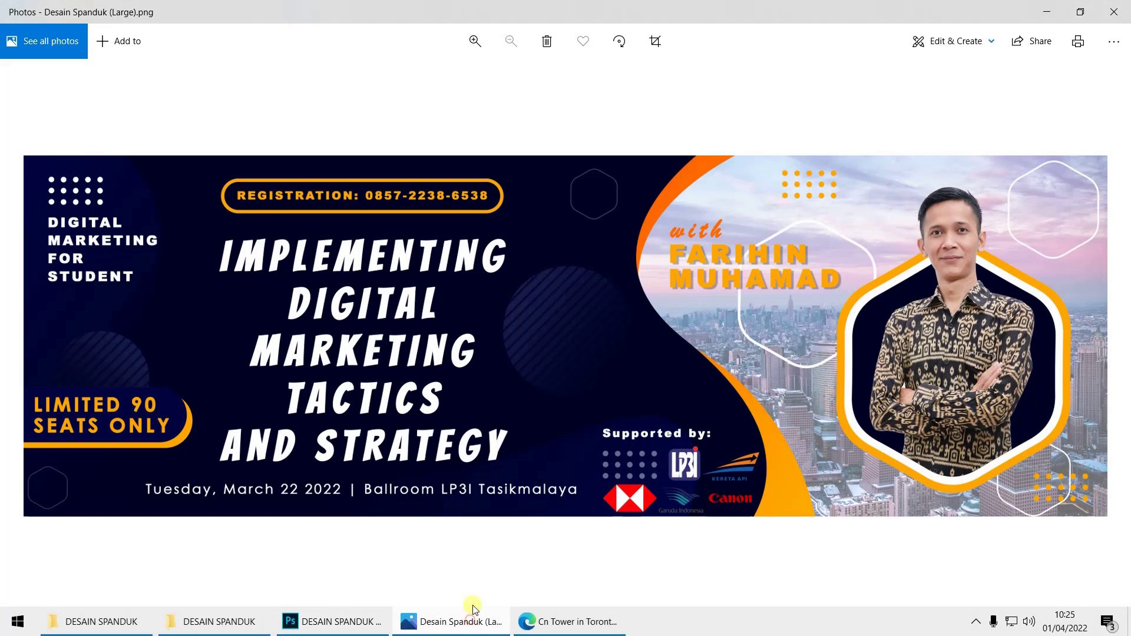
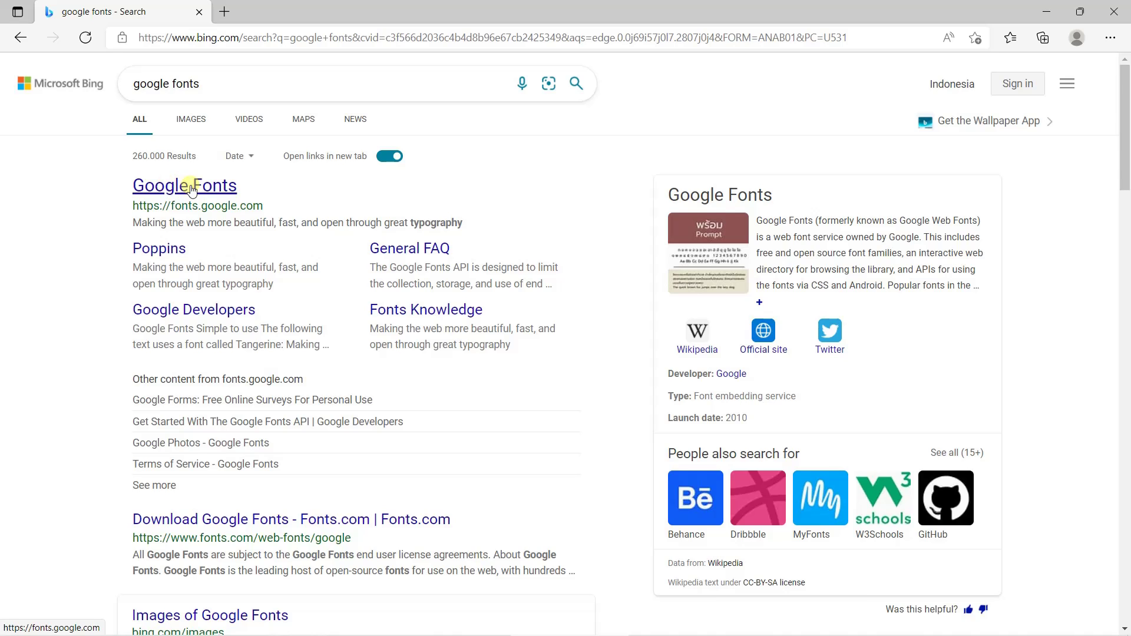
On fonts.google.com, search 'bangers', open the Bangers specimen and download the family
click(189, 193)
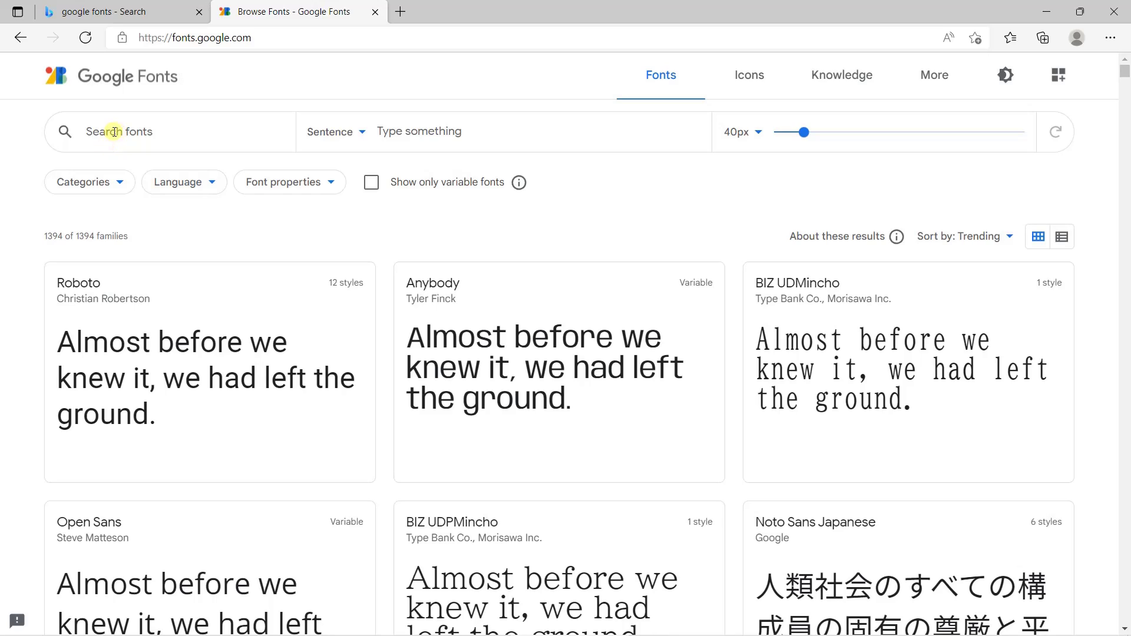
click(96, 129)
text(b)
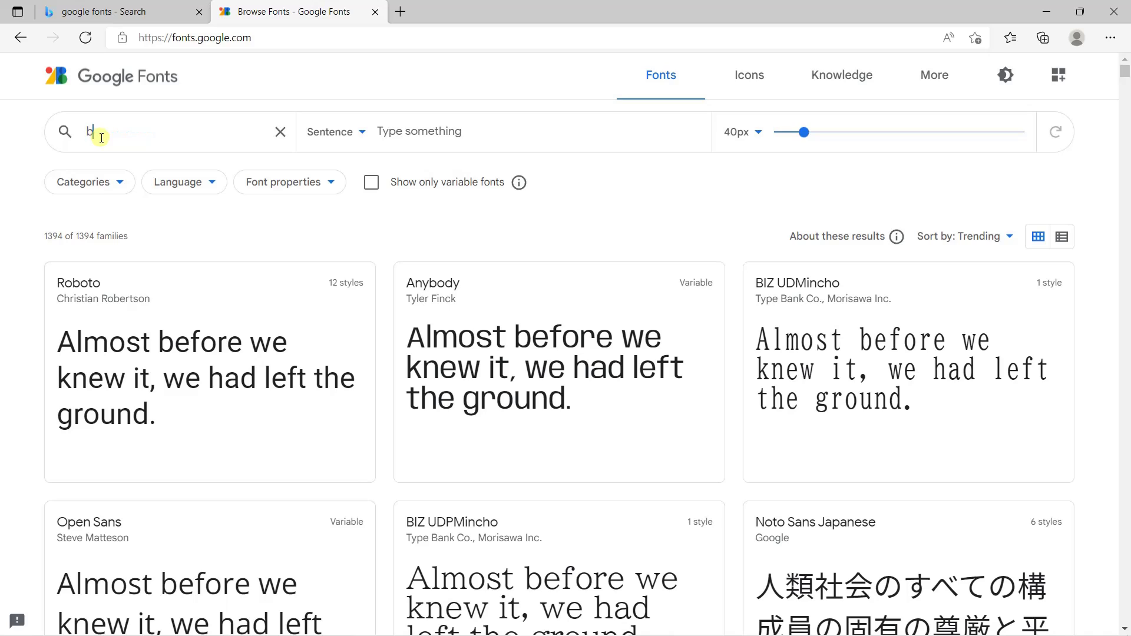
text(angers)
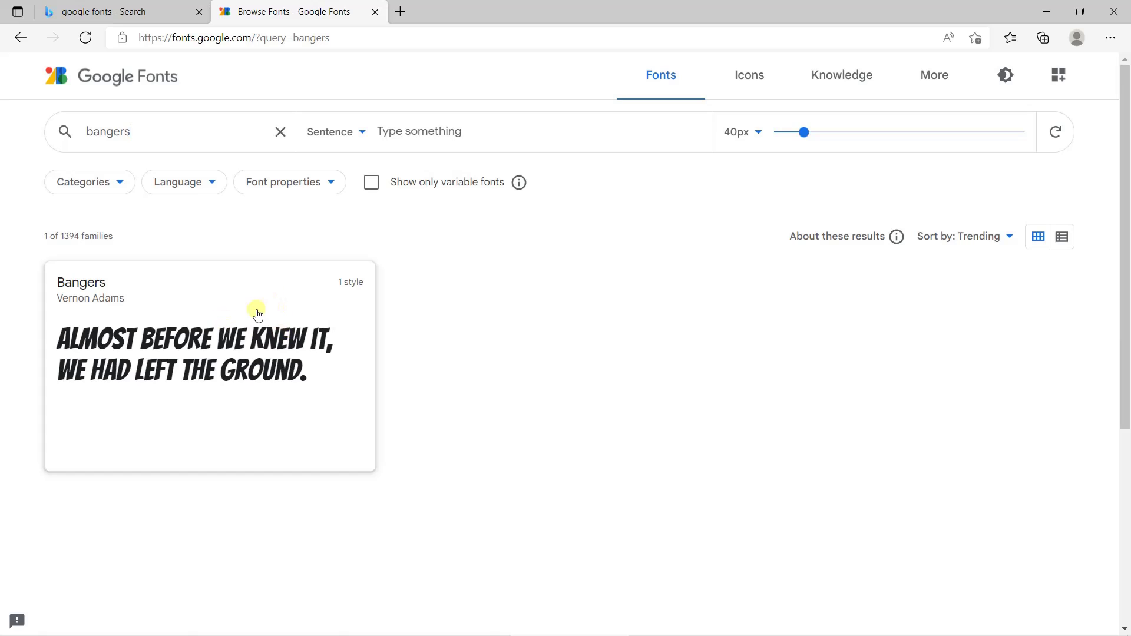
click(196, 347)
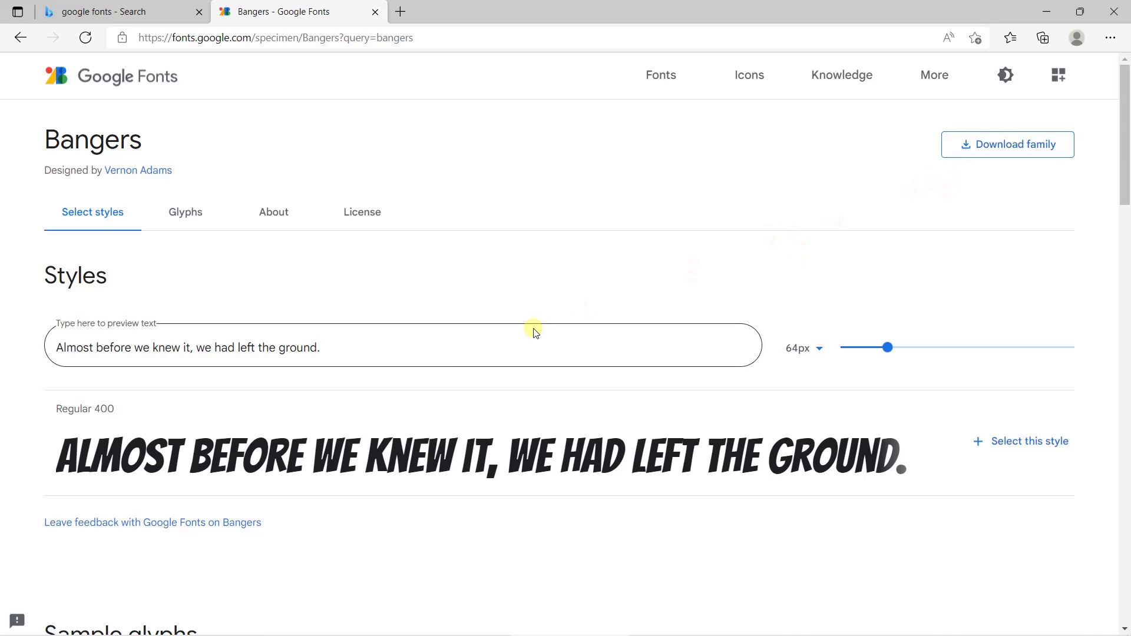
scroll(236, 389, down, 3)
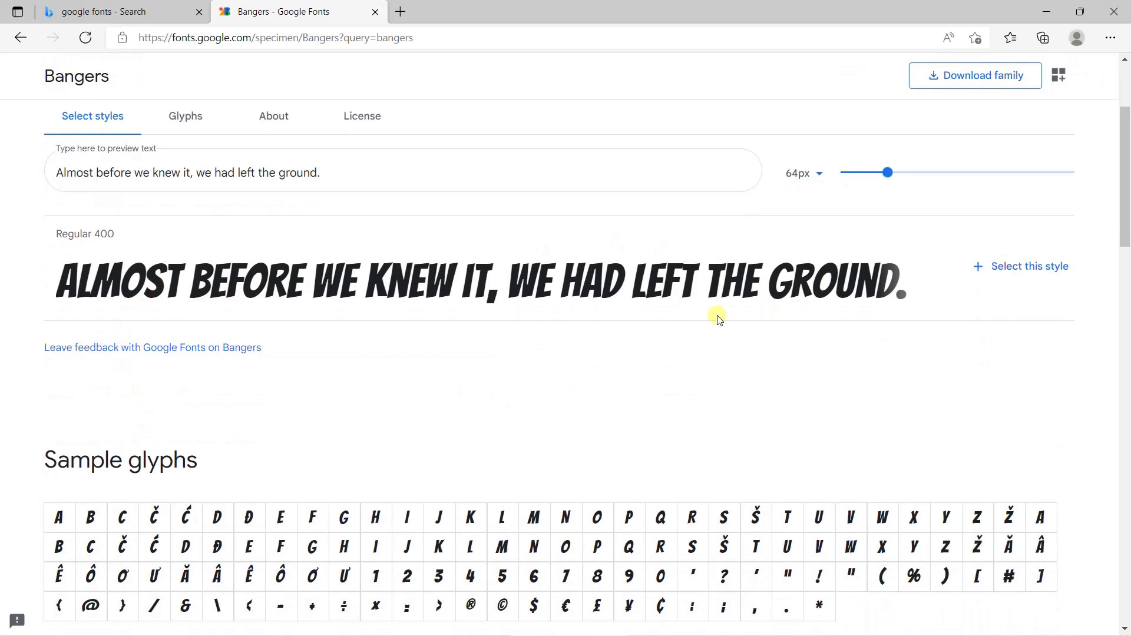
scroll(646, 331, up, 3)
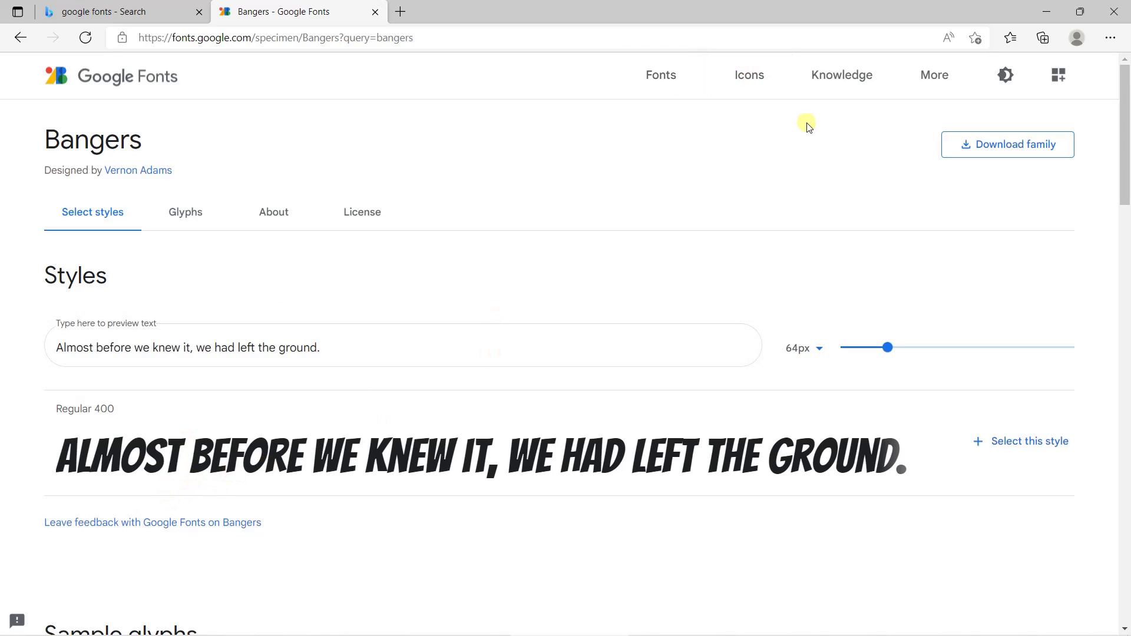
click(1000, 151)
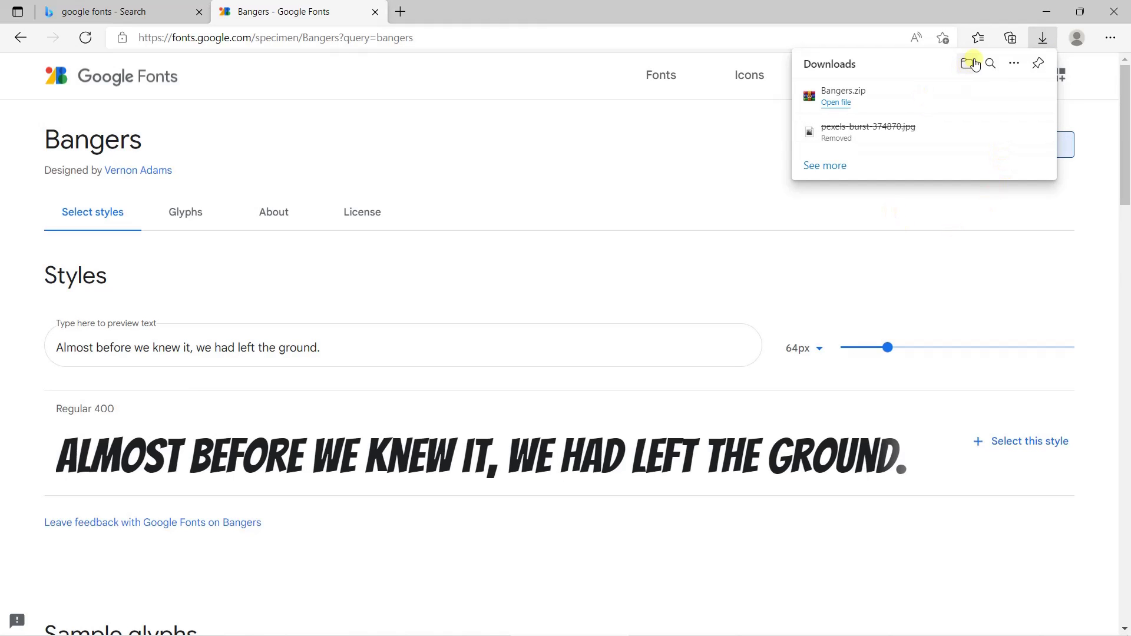
Move Bangers.zip from Downloads into the Documents > DESAIN SPANDUK folder
click(966, 65)
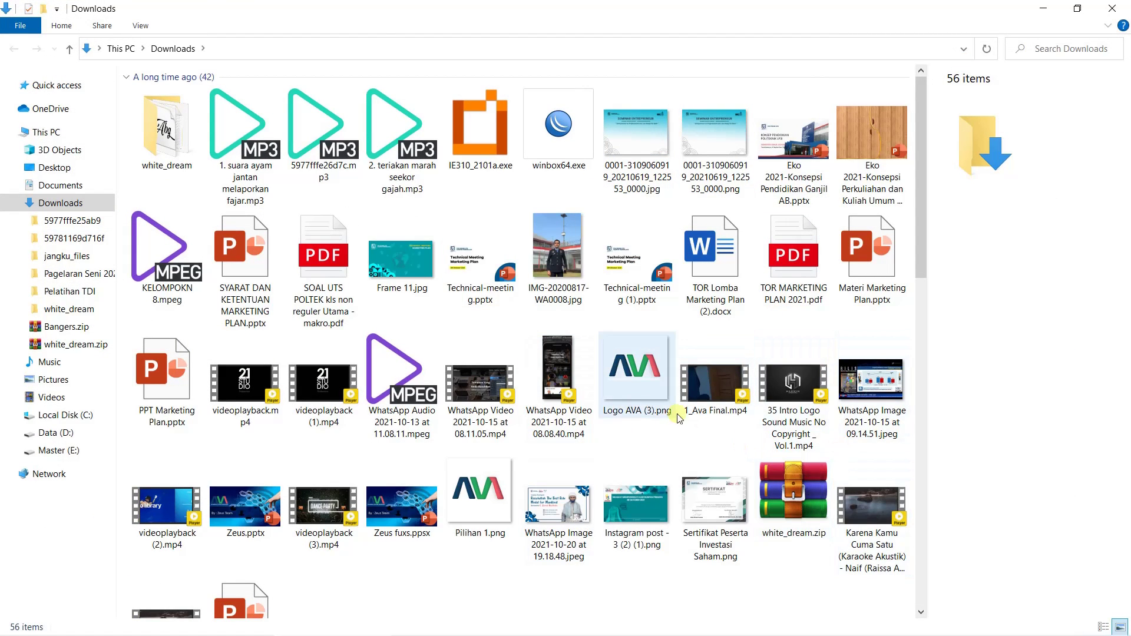
key(Down)
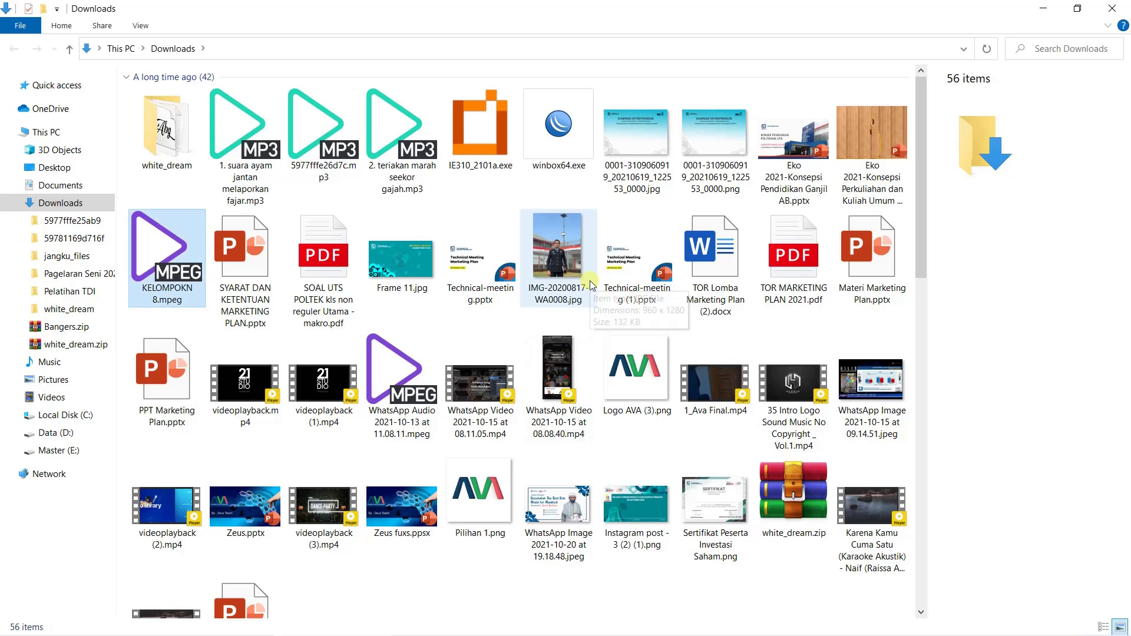
key(Up)
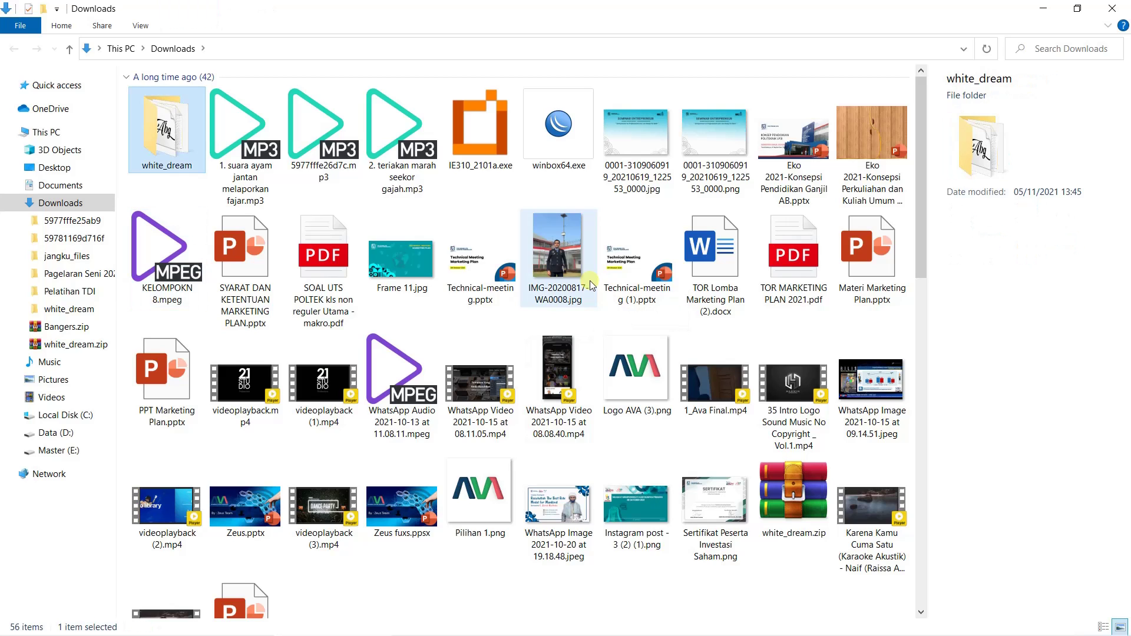
key(End)
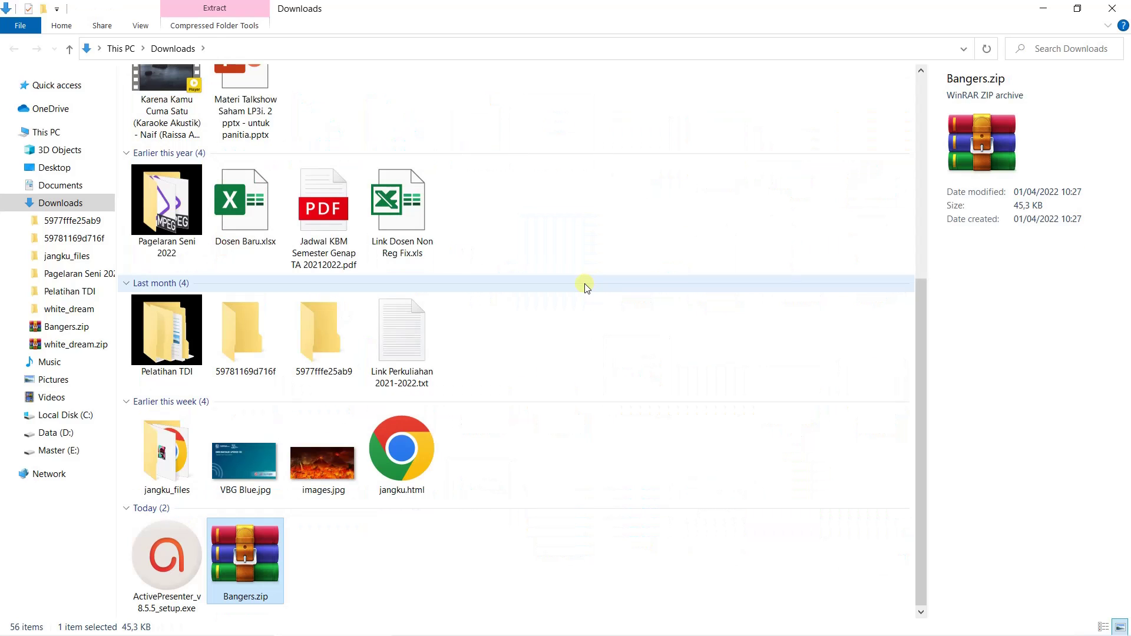
right_click(266, 569)
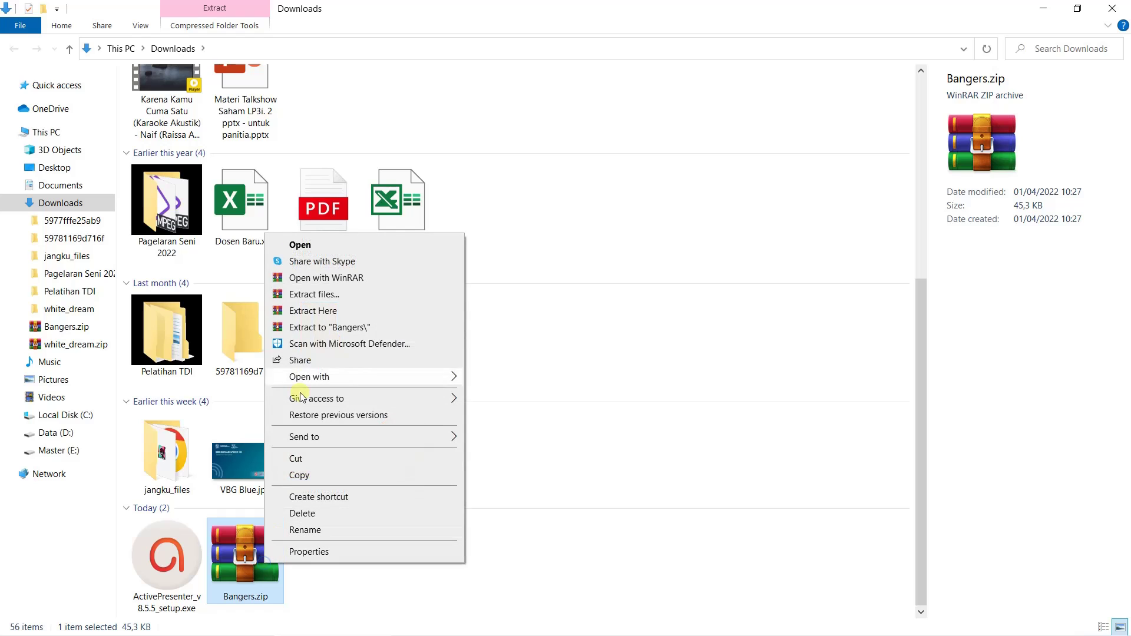
click(298, 459)
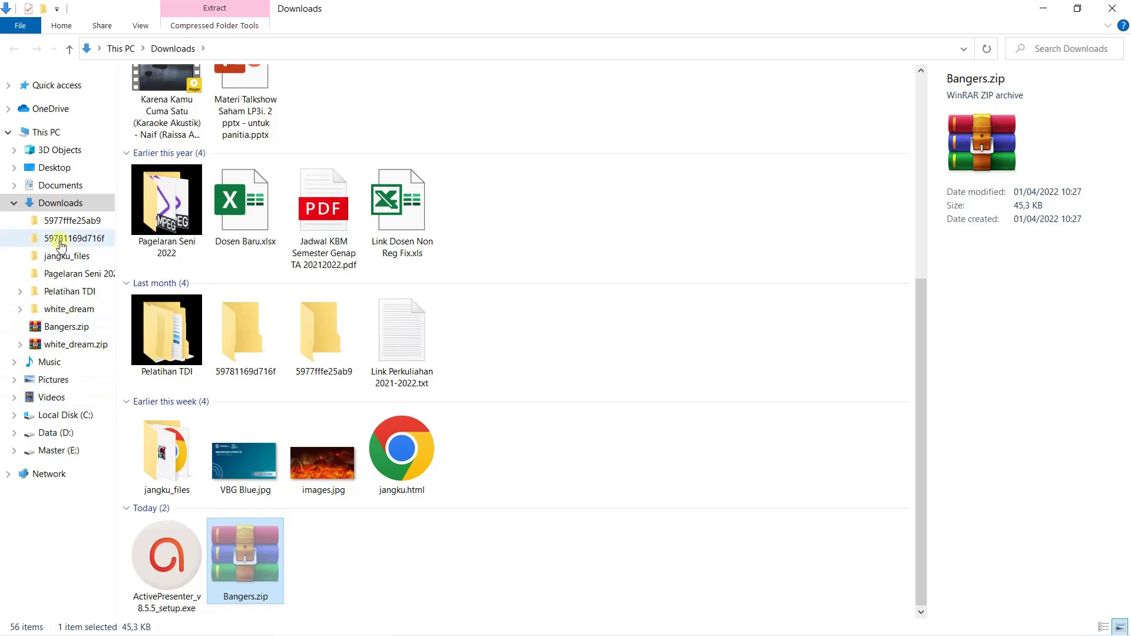
click(59, 186)
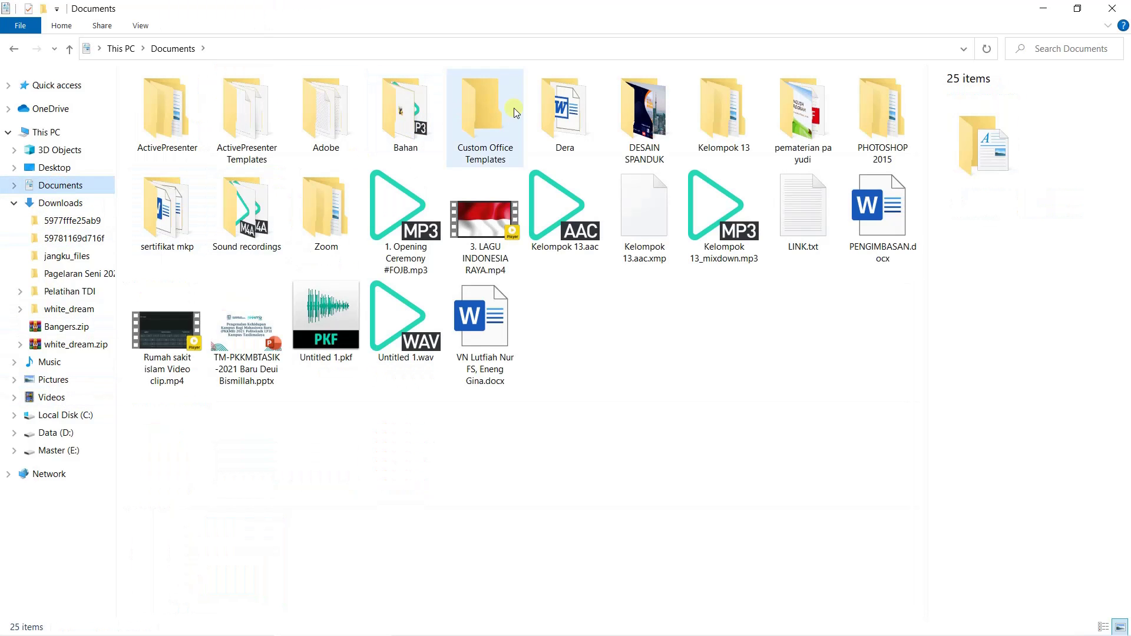
double_click(648, 109)
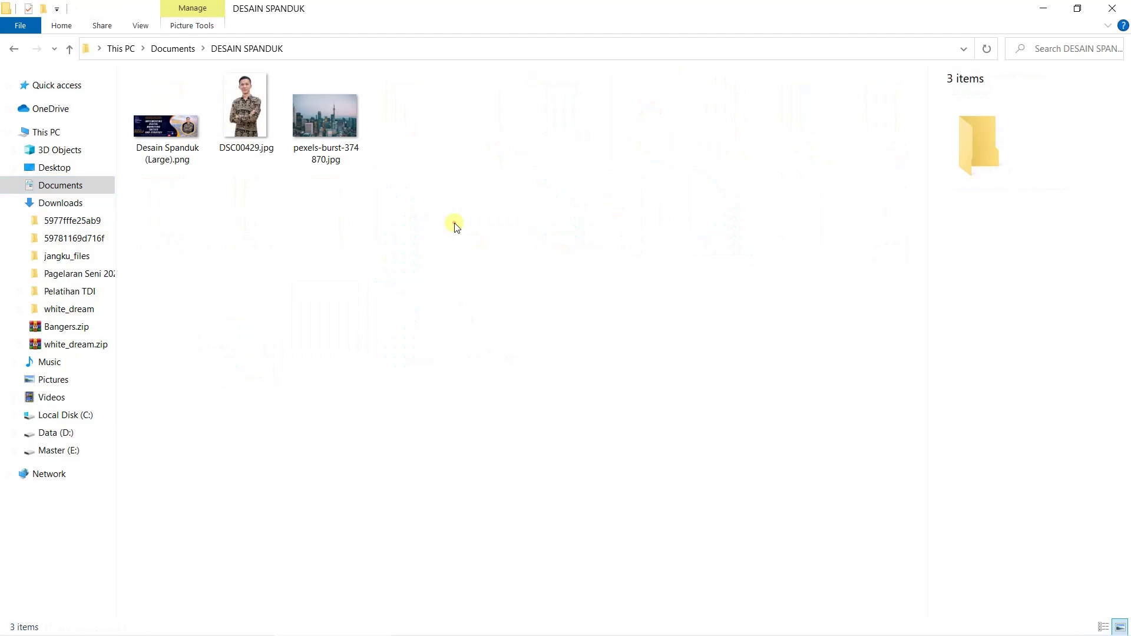
key(ctrl+v)
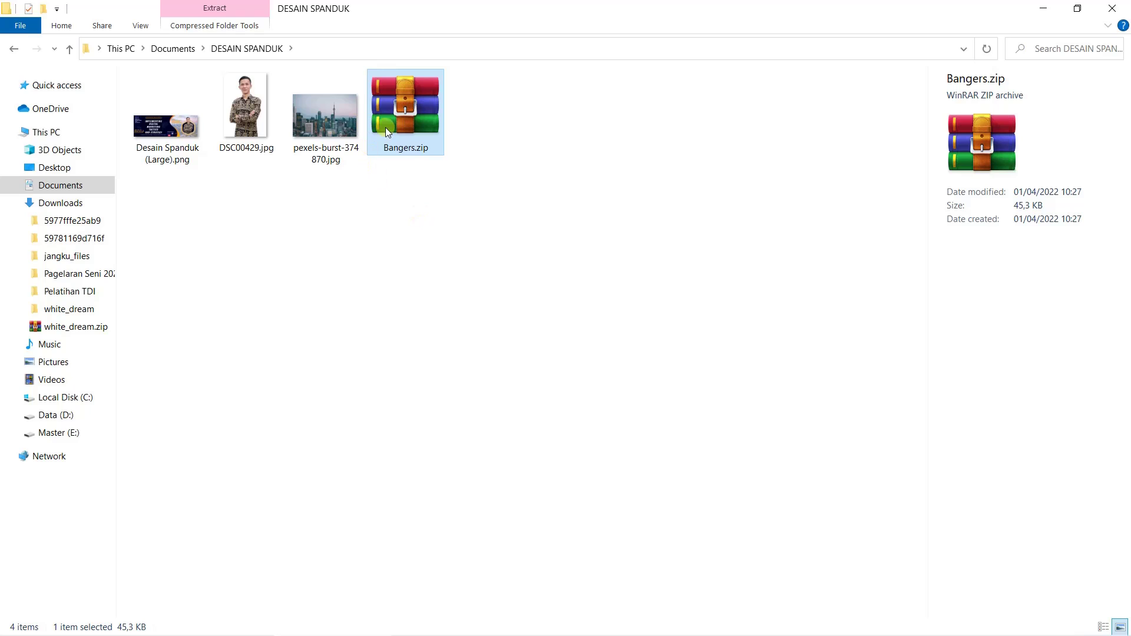
Extract Bangers.zip into a new Bangers folder and select that folder
right_click(419, 120)
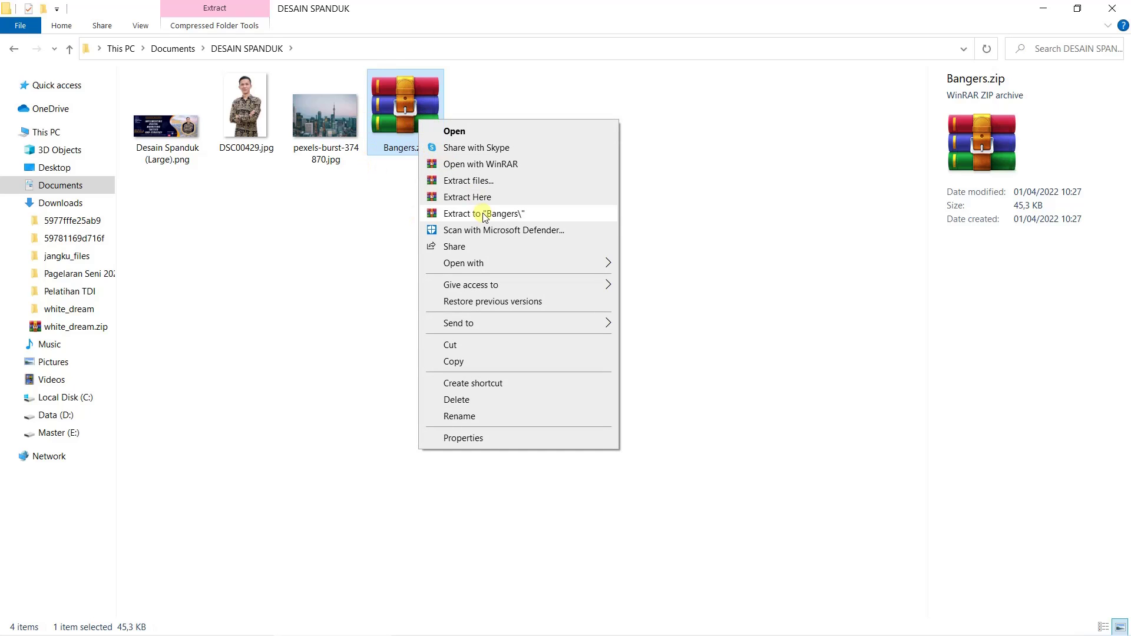
click(392, 100)
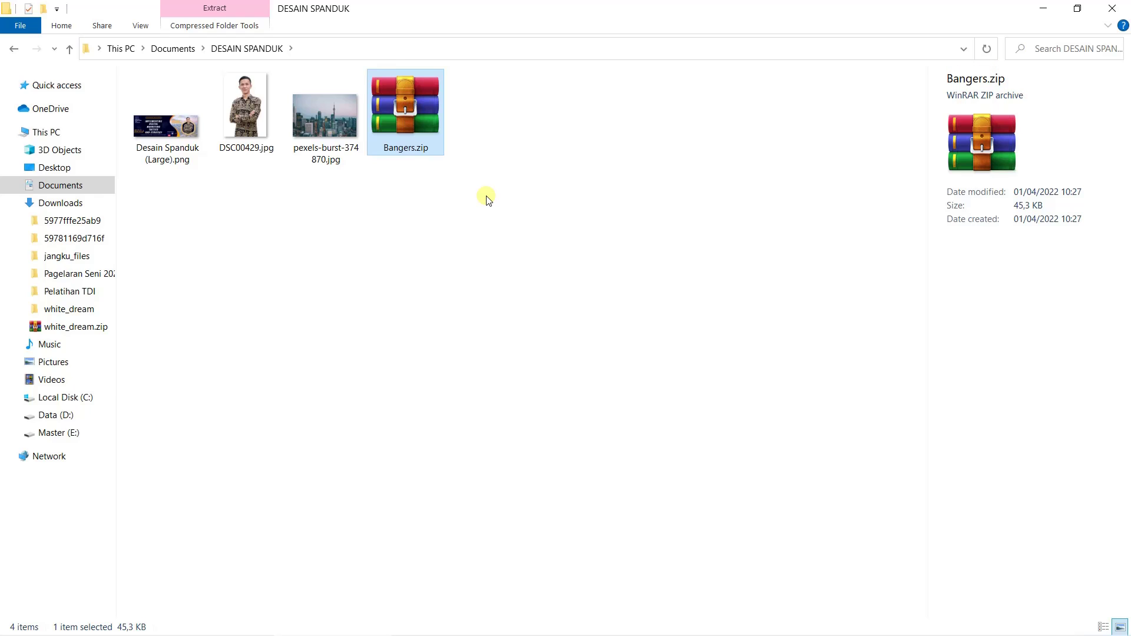
right_click(422, 114)
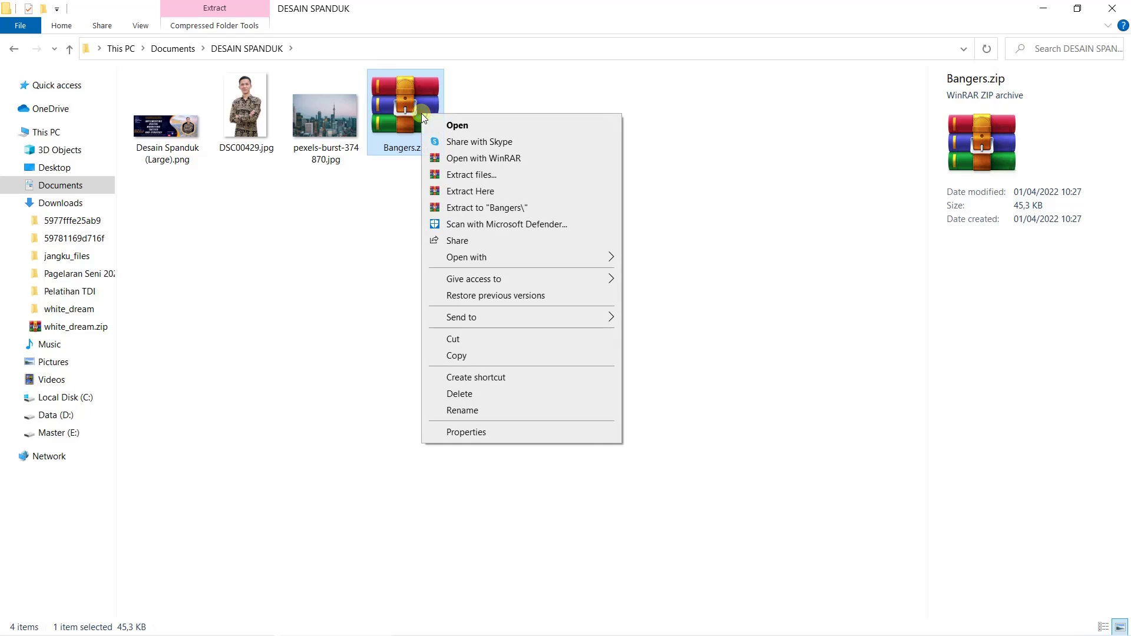
click(492, 211)
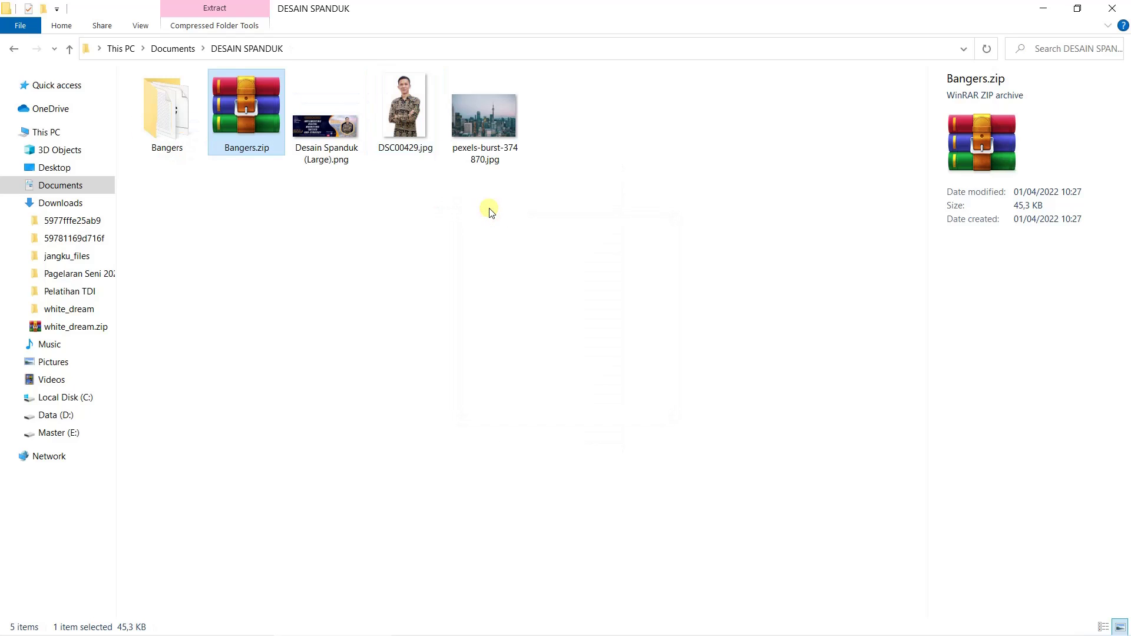
click(434, 228)
click(169, 124)
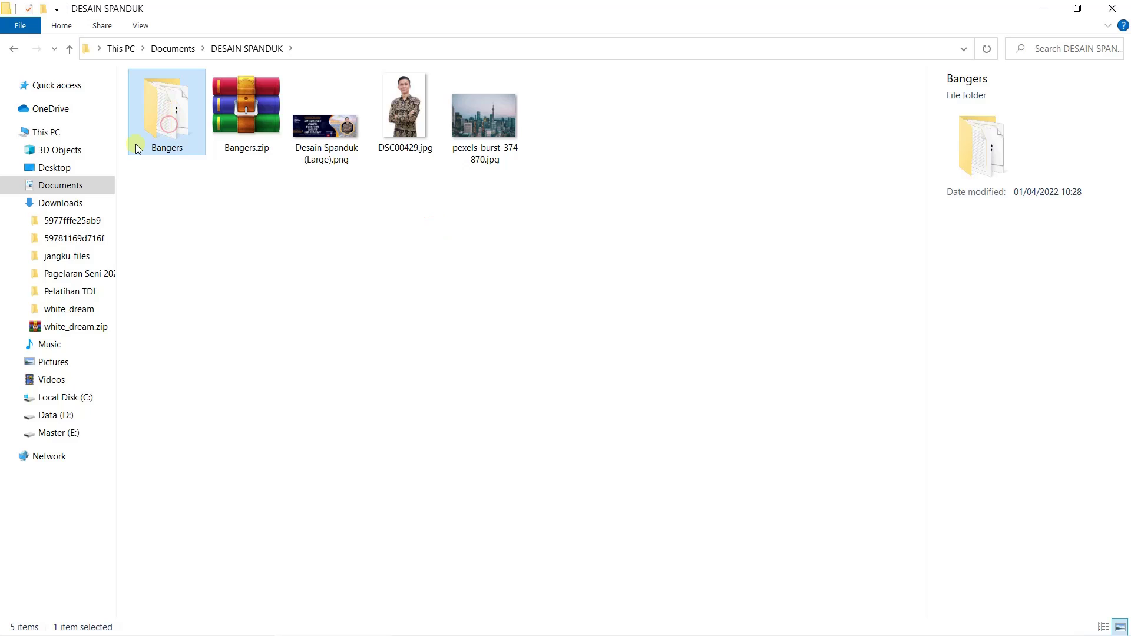
Install Bangers-Regular.ttf from the Bangers folder, then close the font viewer and Explorer
double_click(146, 109)
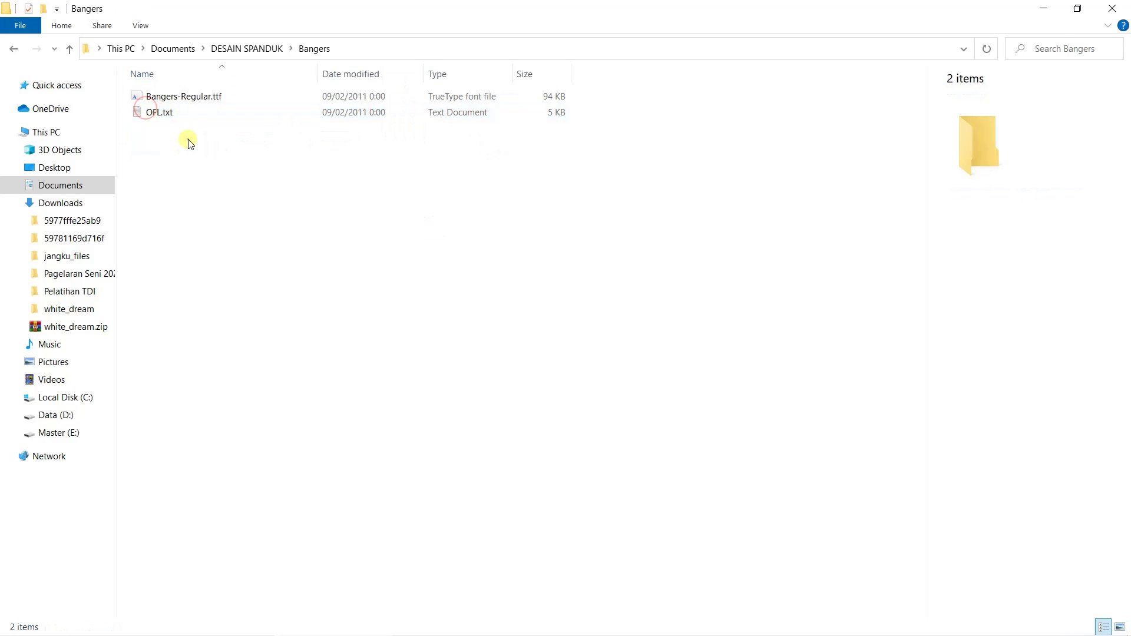
click(196, 98)
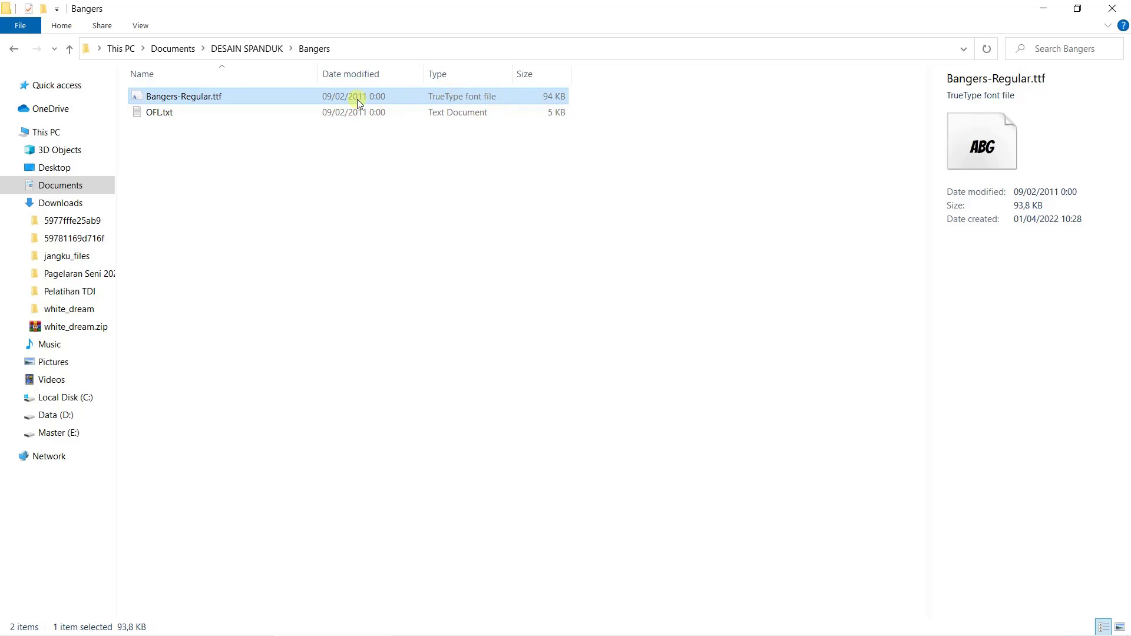
right_click(221, 98)
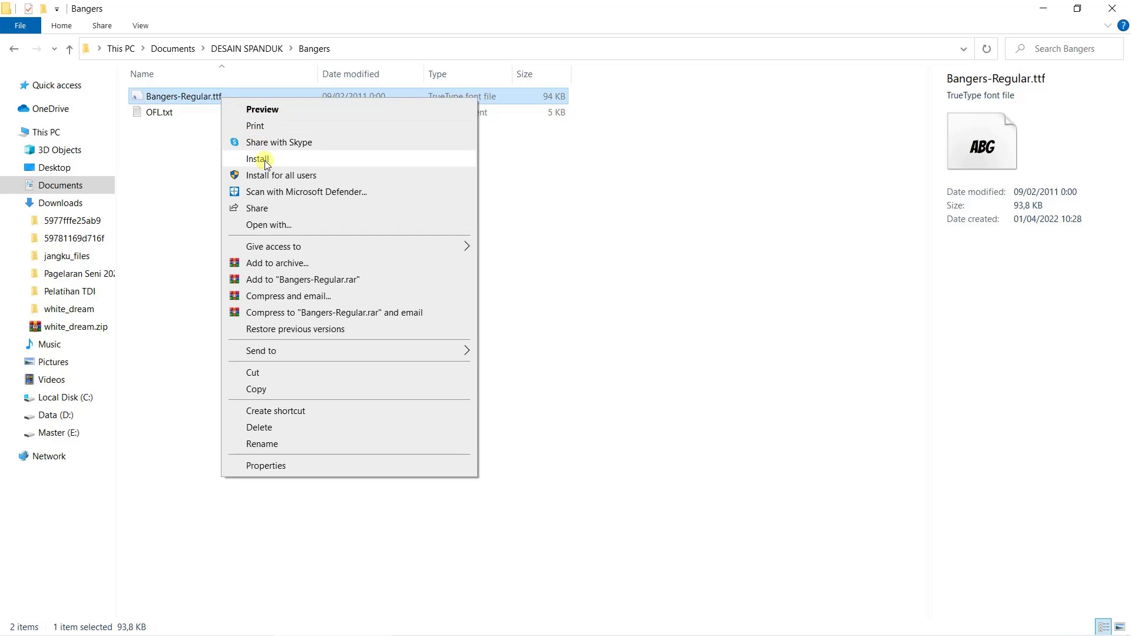
click(317, 4)
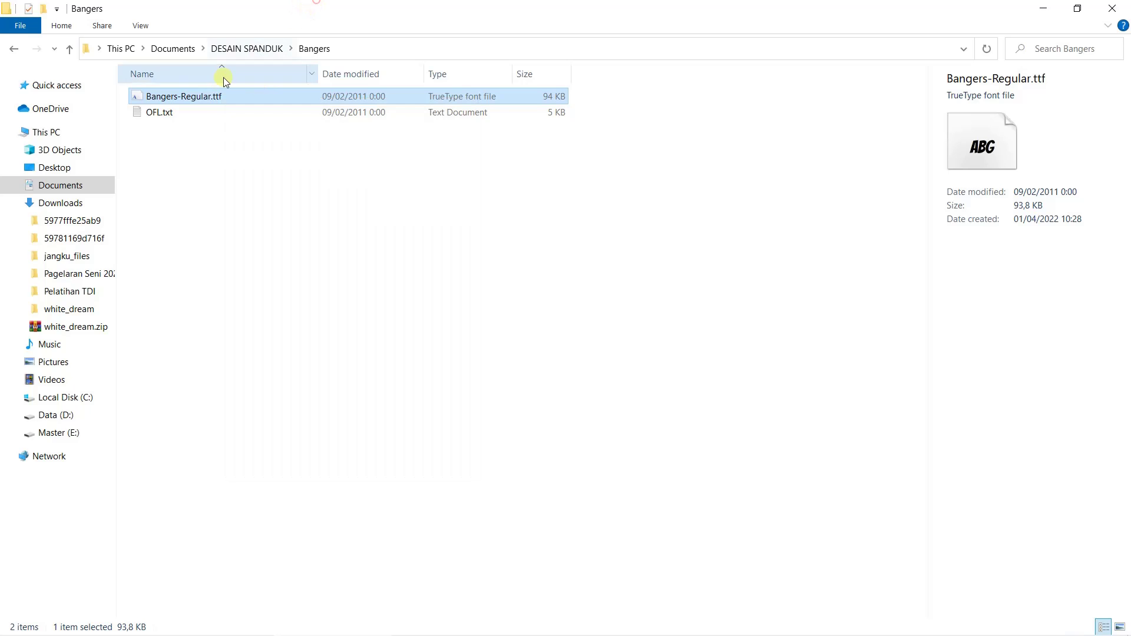
double_click(221, 98)
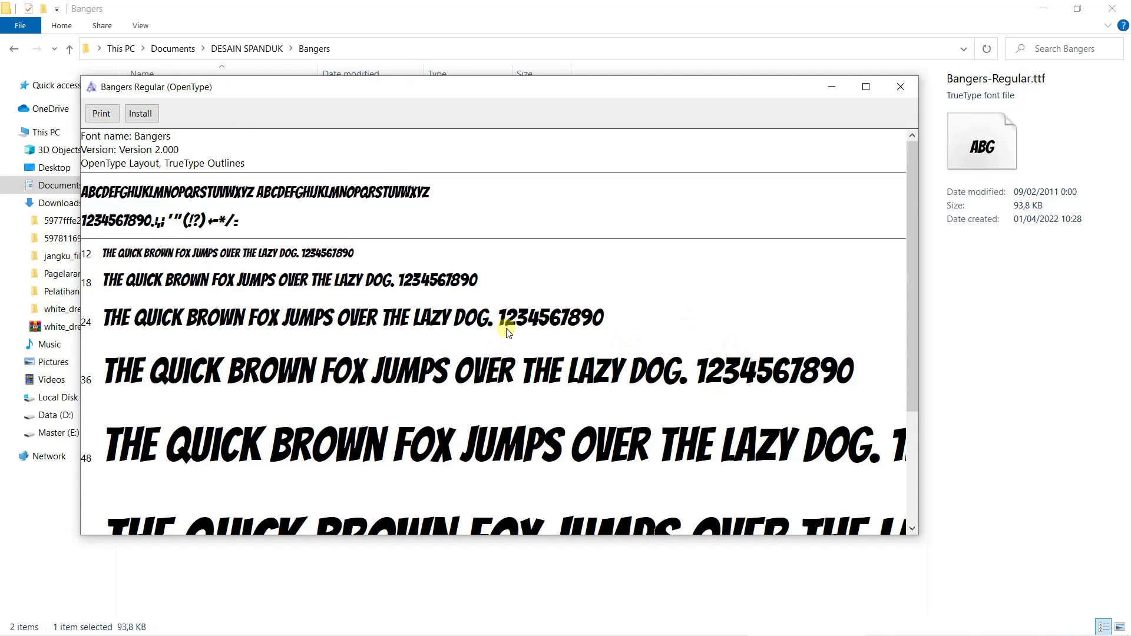
click(140, 117)
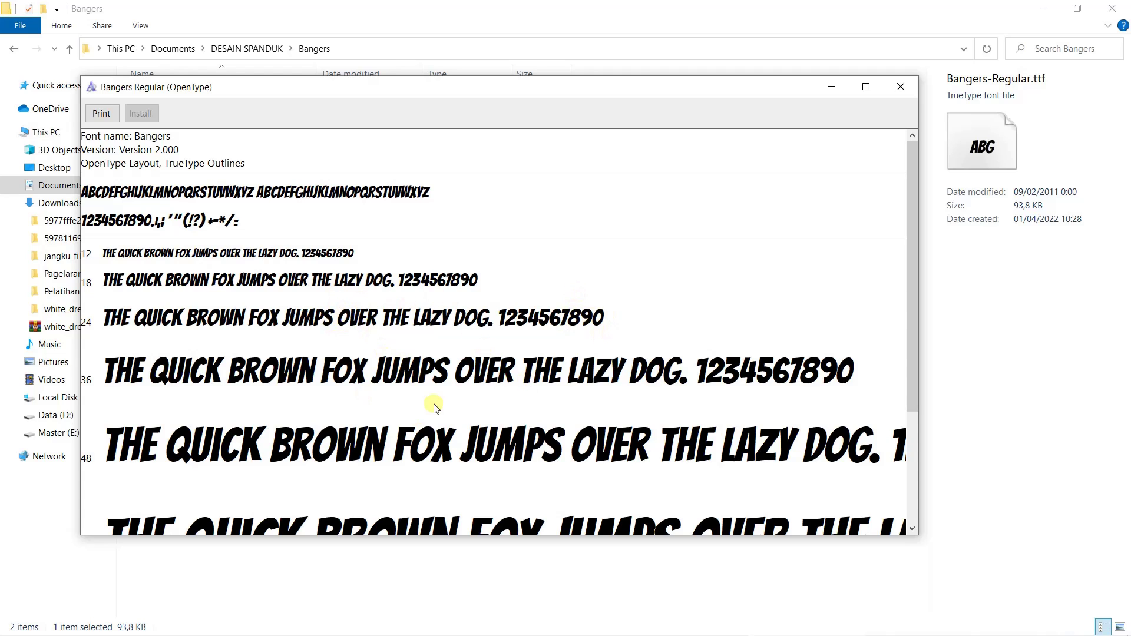
click(904, 86)
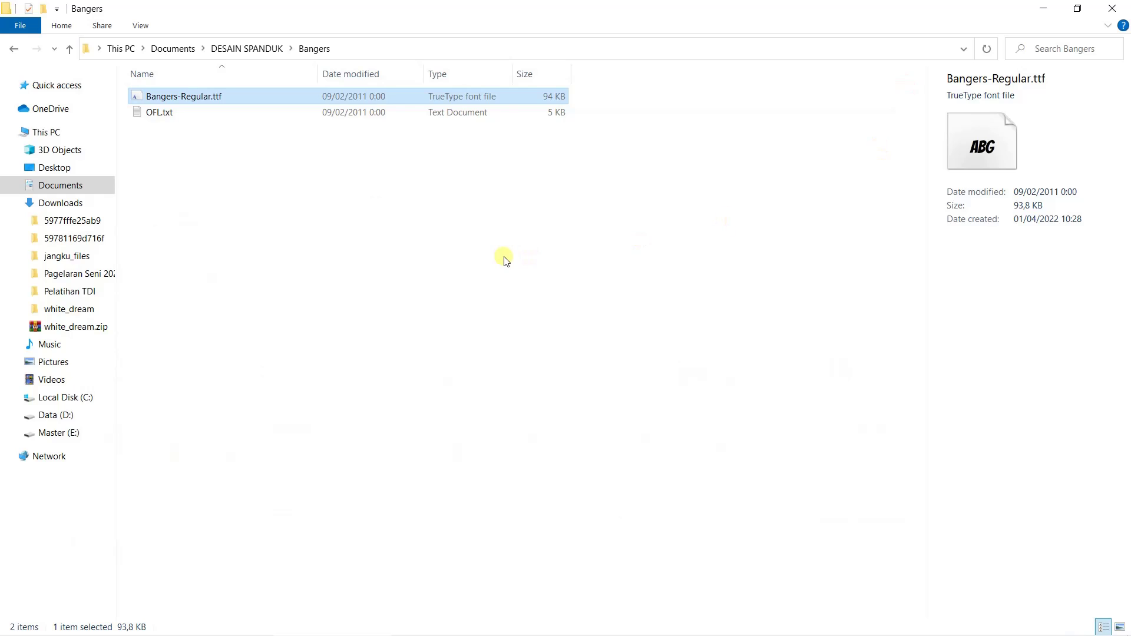
click(503, 257)
click(1113, 8)
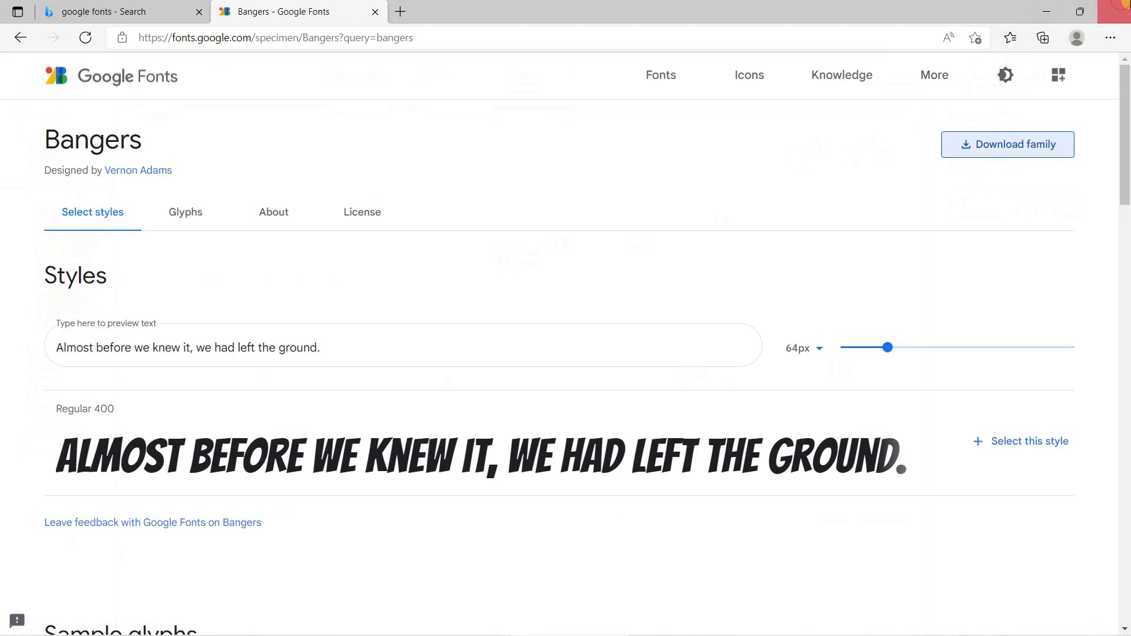
Bring the DESAIN SPANDUK document forward after a glance at the finished reference banner
click(331, 624)
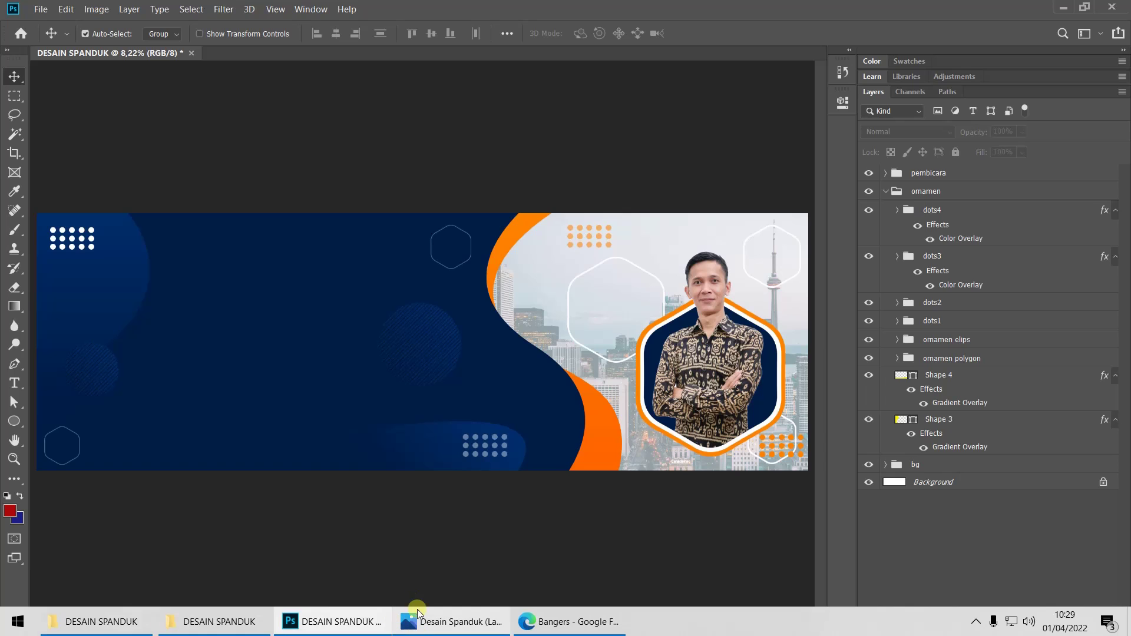
click(423, 623)
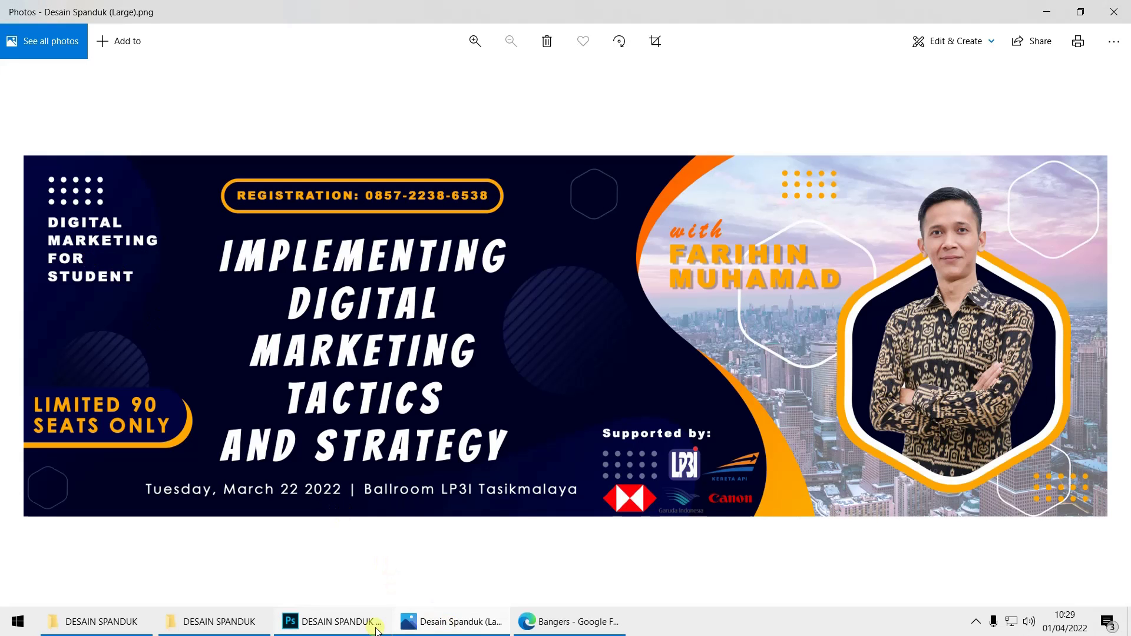
click(344, 632)
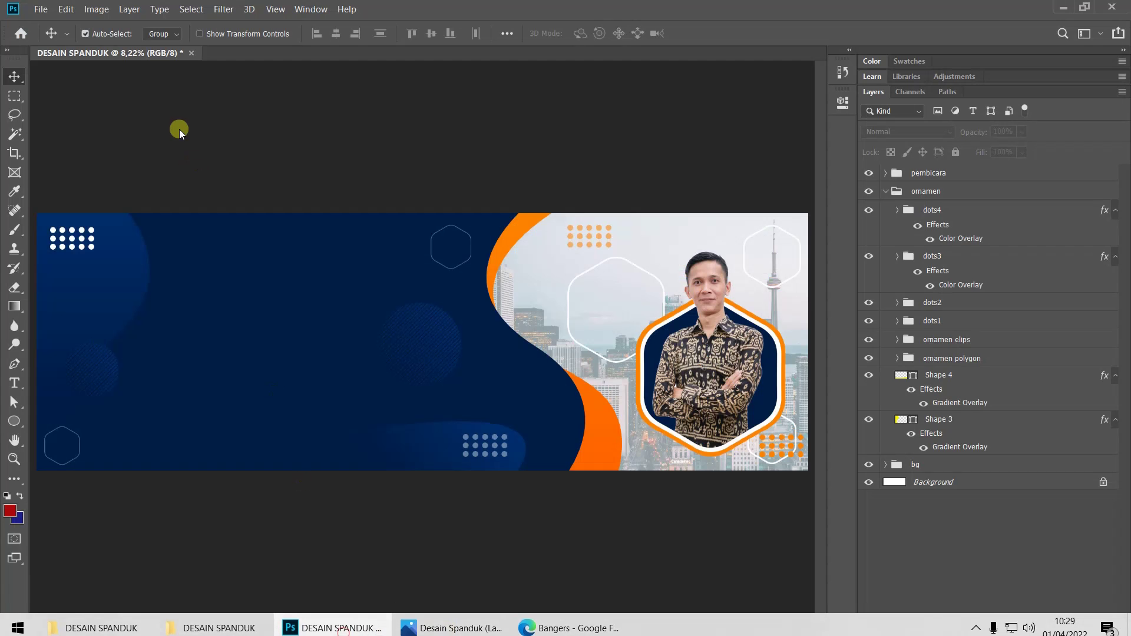
Type 'DIGITAL MARKETING FOR STUDENT' with the Horizontal Type Tool below the top-left dot grid
click(15, 384)
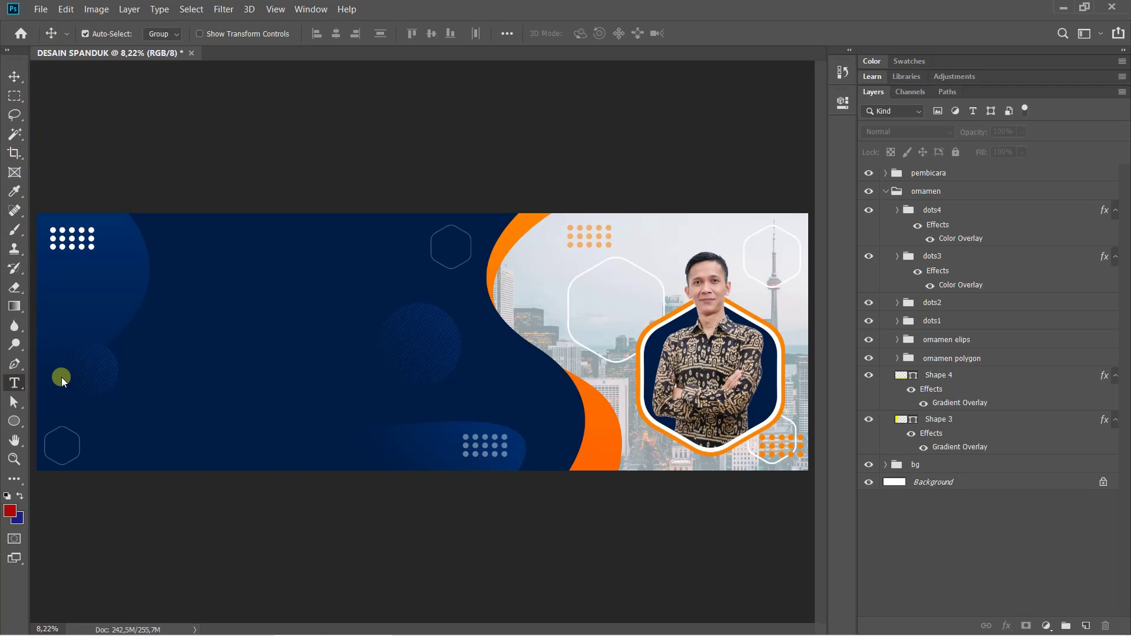
drag(27, 392, 75, 386)
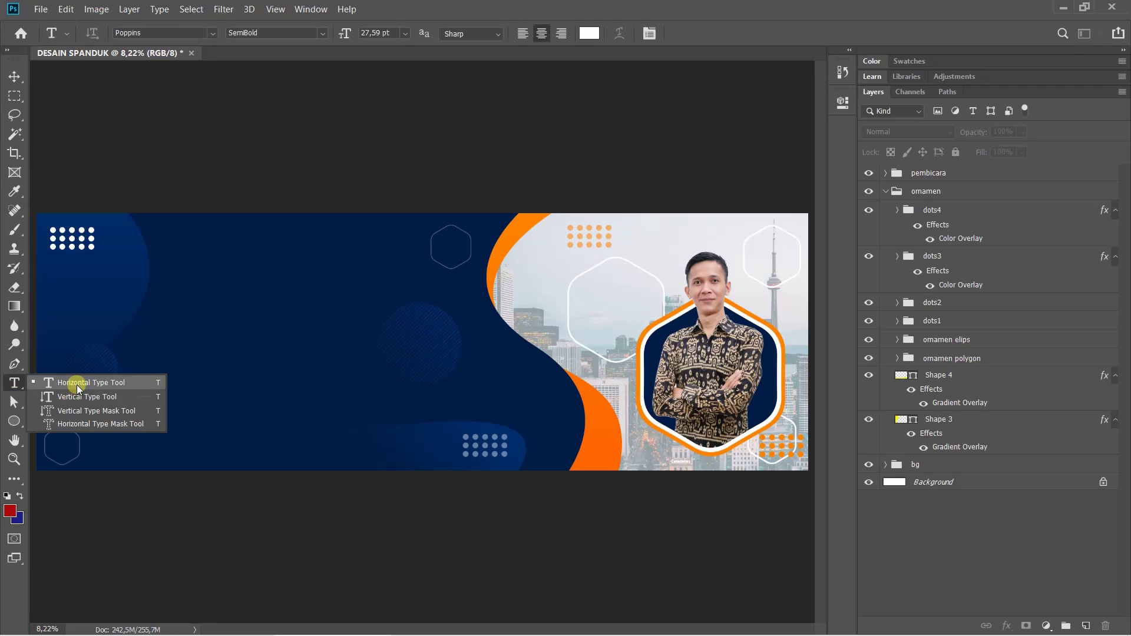
click(77, 385)
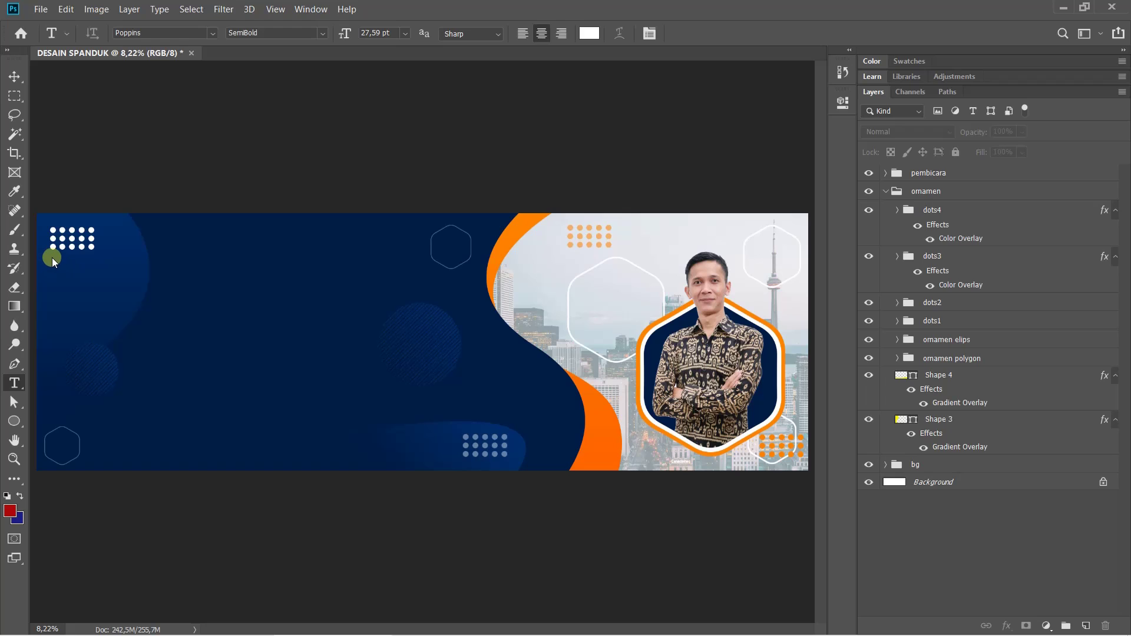
scroll(66, 259, up, 3)
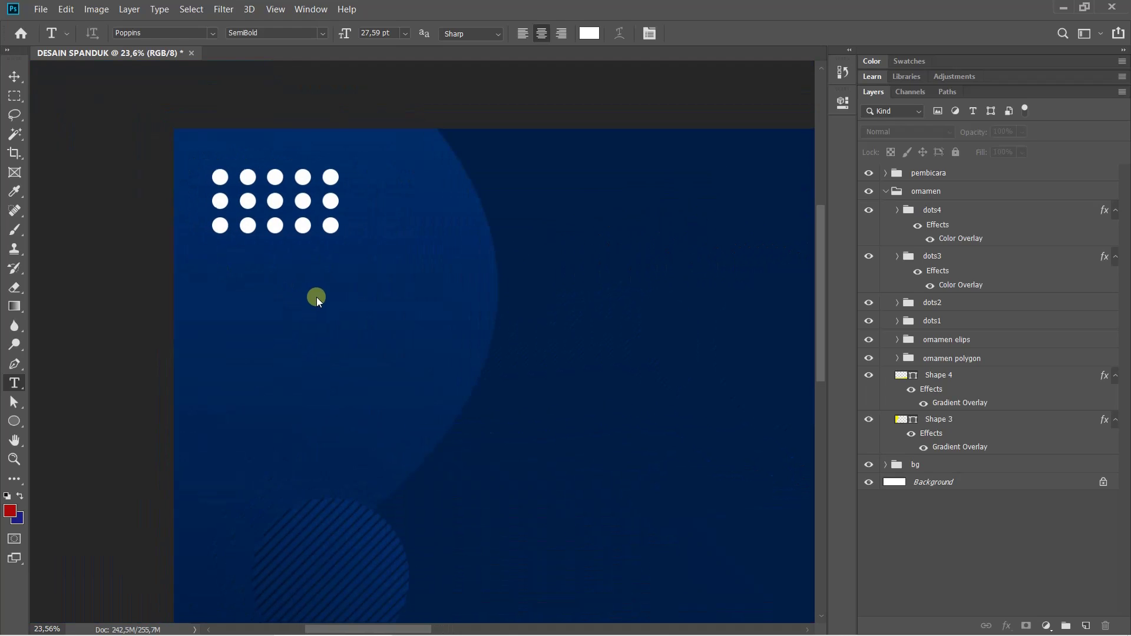
click(220, 277)
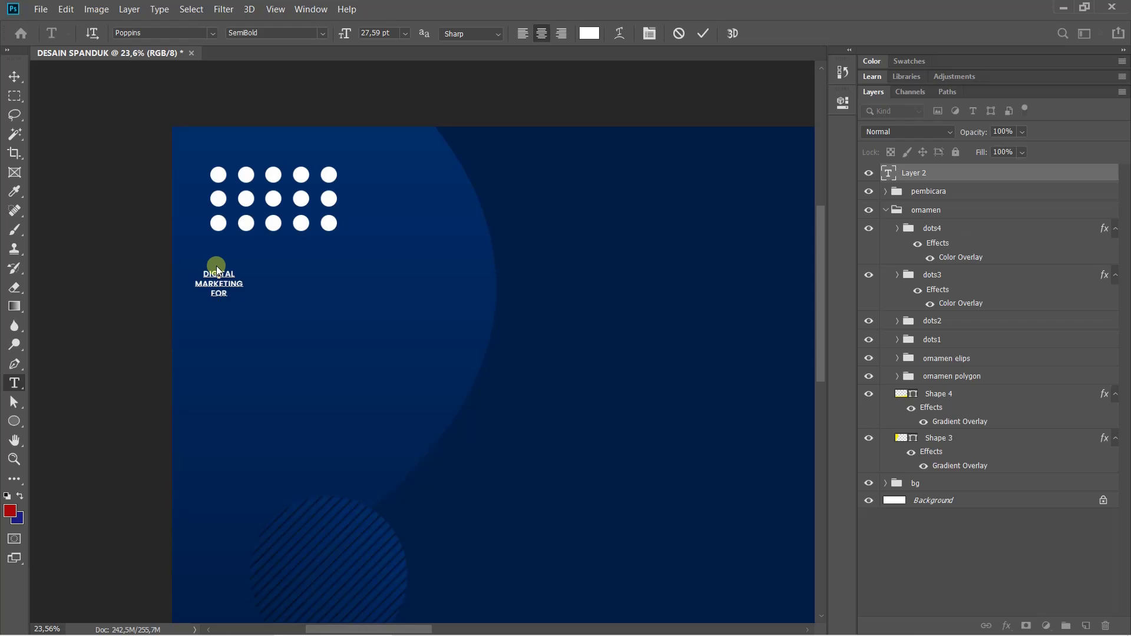
text(STUDENT)
key(ctrl)
key(ctrl+Return)
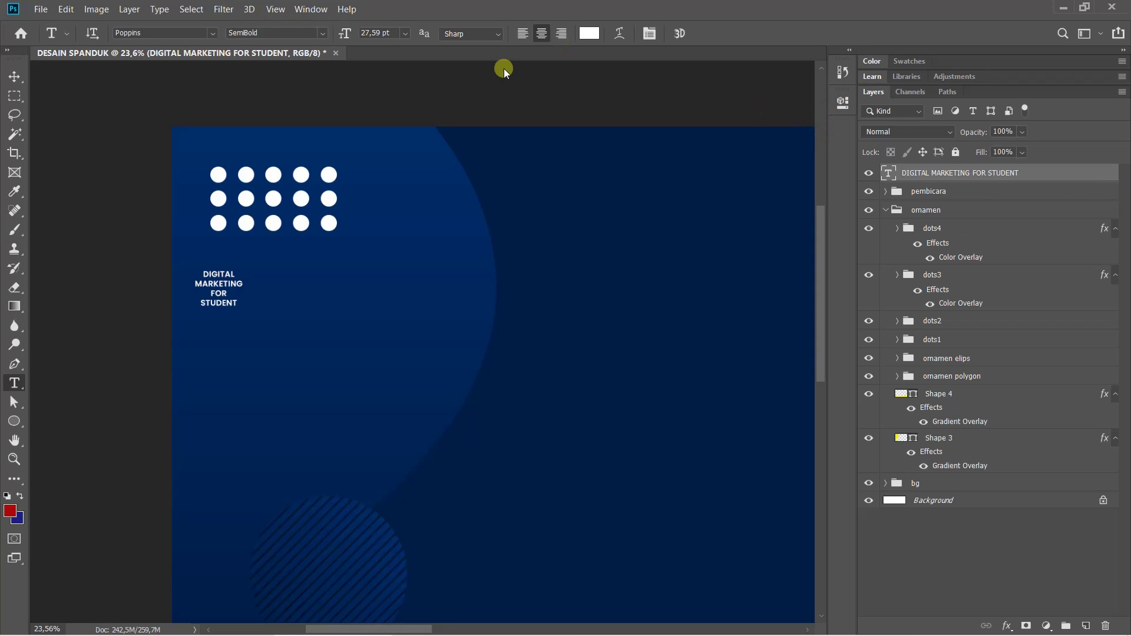
click(298, 10)
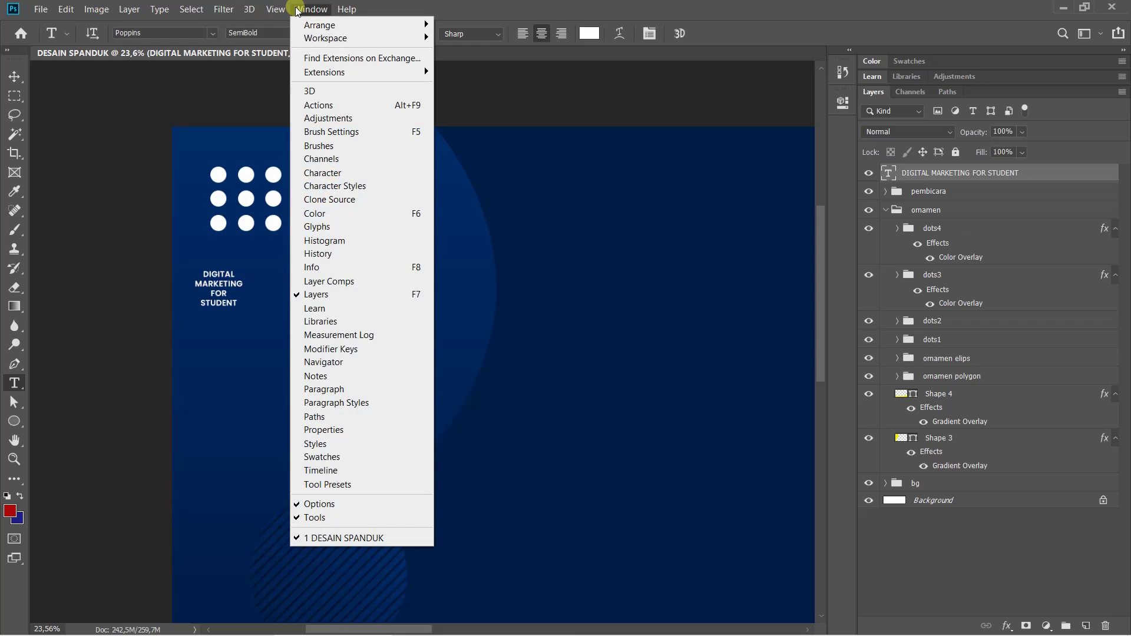
Open the Character panel and browse the font family list to find Impact
click(316, 174)
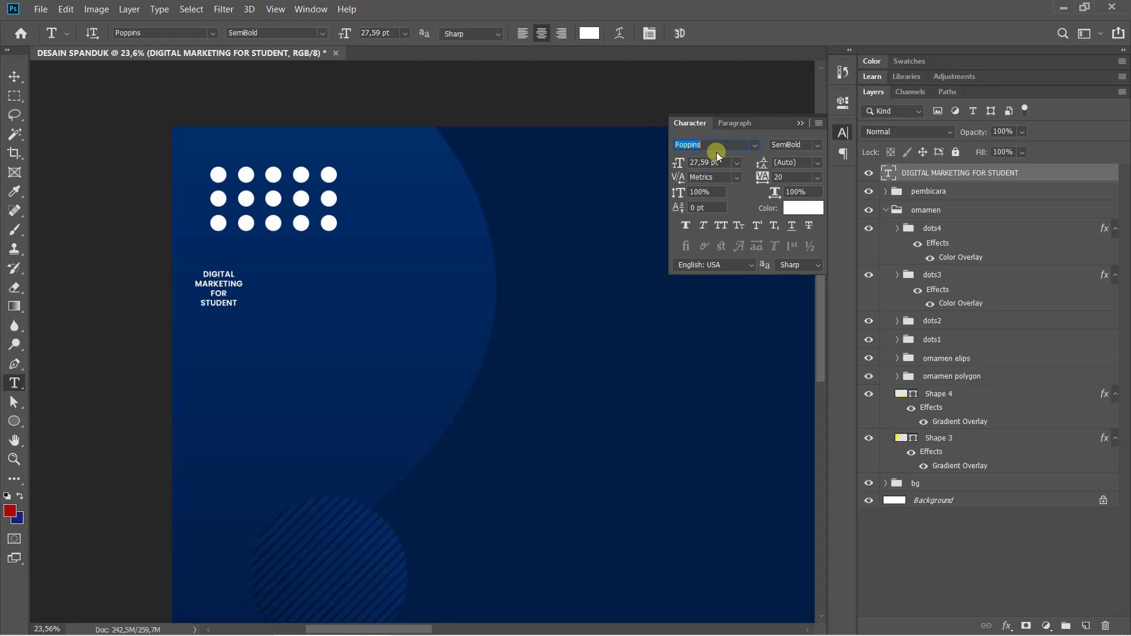
click(755, 145)
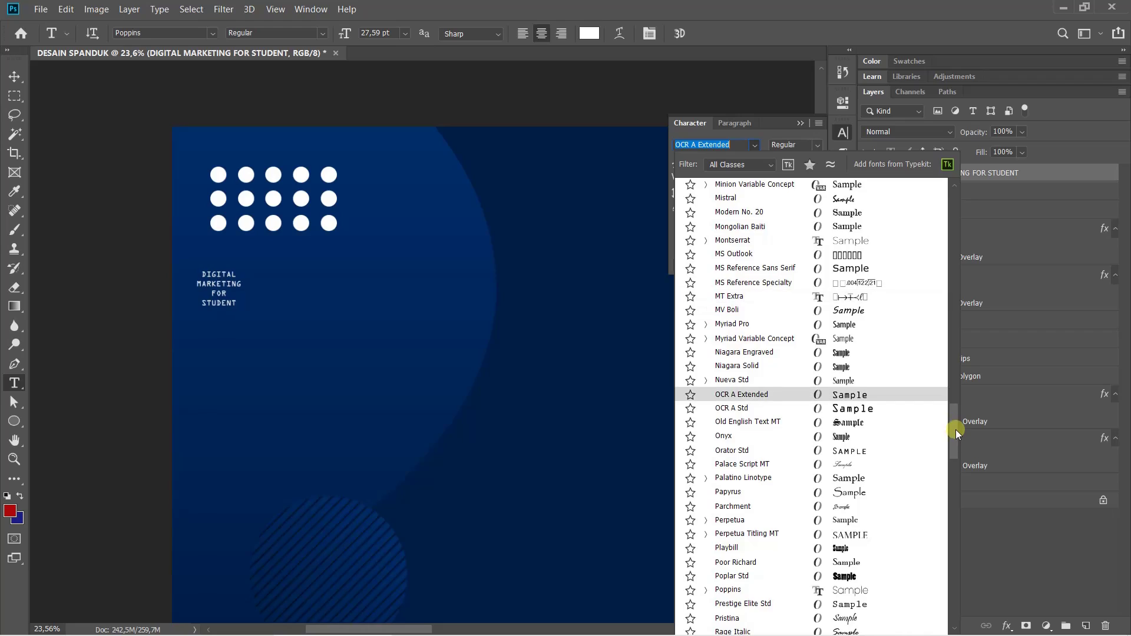
drag(956, 429, 950, 519)
scroll(949, 518, up, 15)
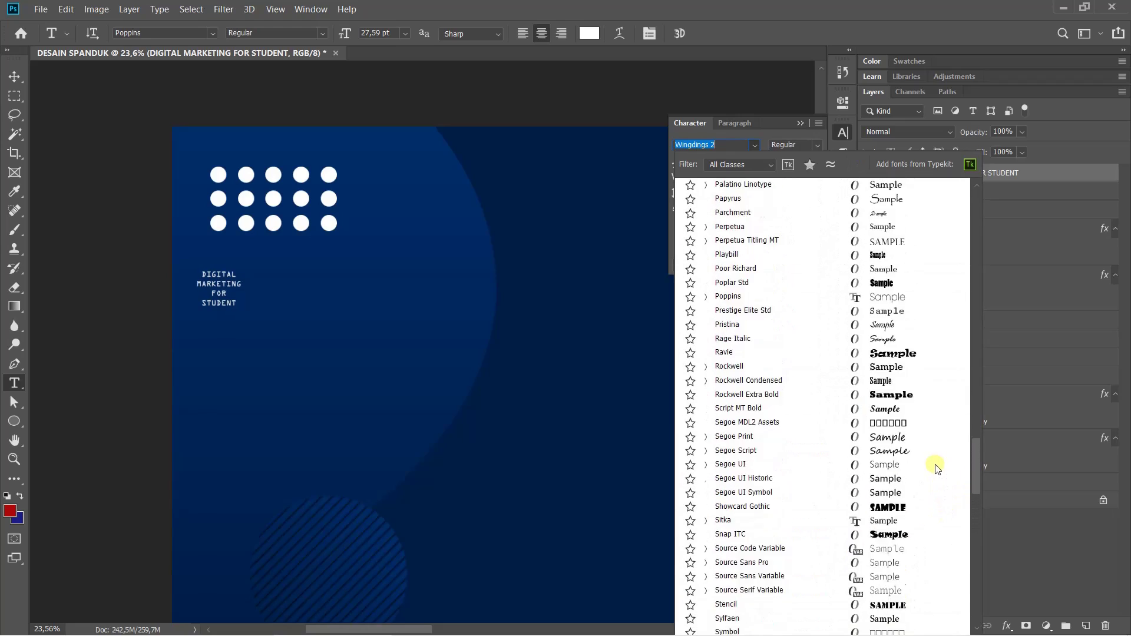
scroll(929, 433, up, 4)
scroll(927, 396, down, 10)
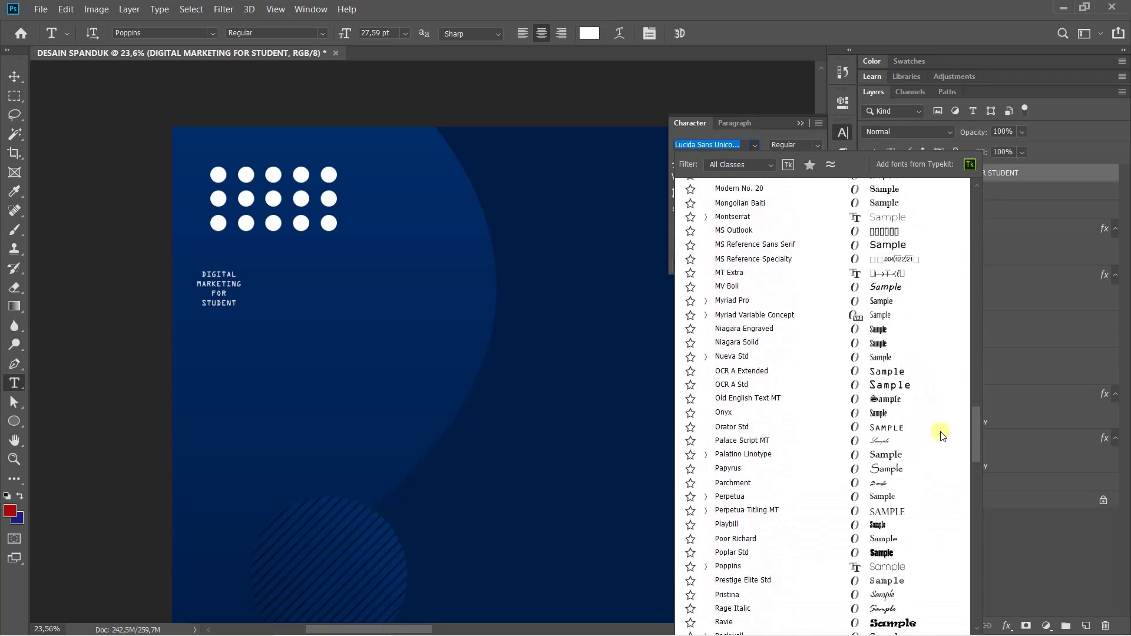
scroll(949, 468, down, 8)
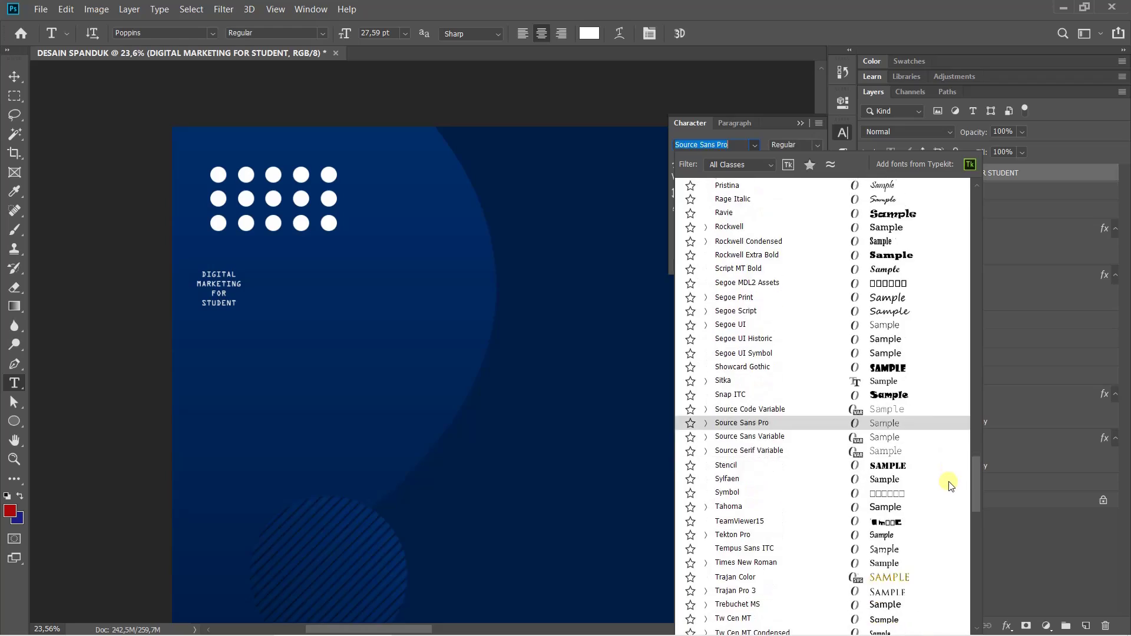
scroll(953, 505, down, 15)
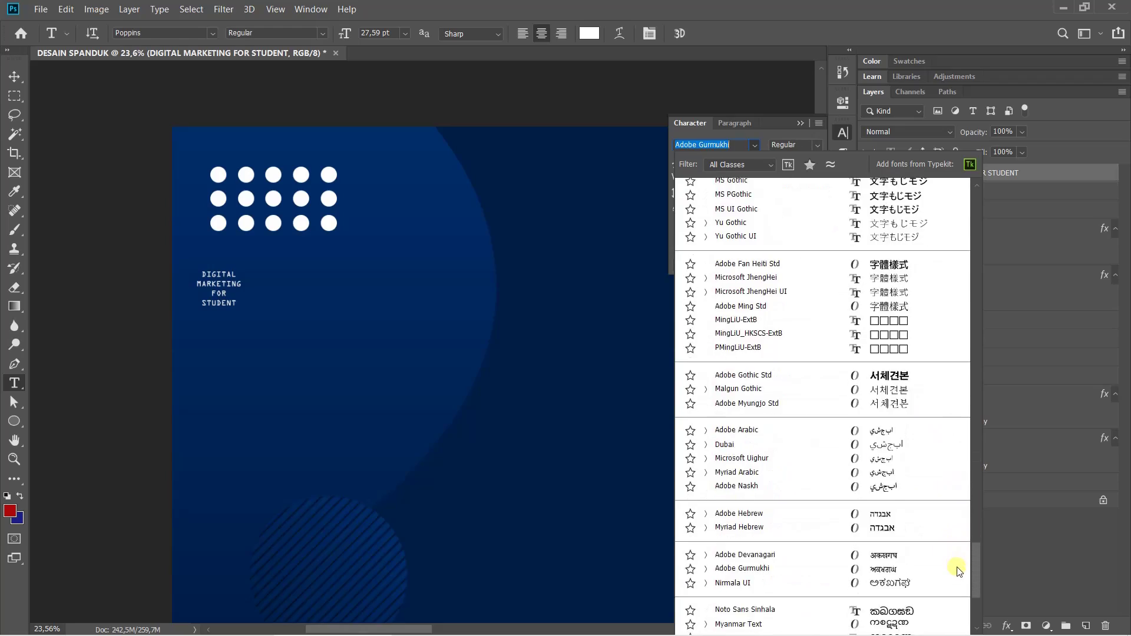
drag(962, 613, 966, 372)
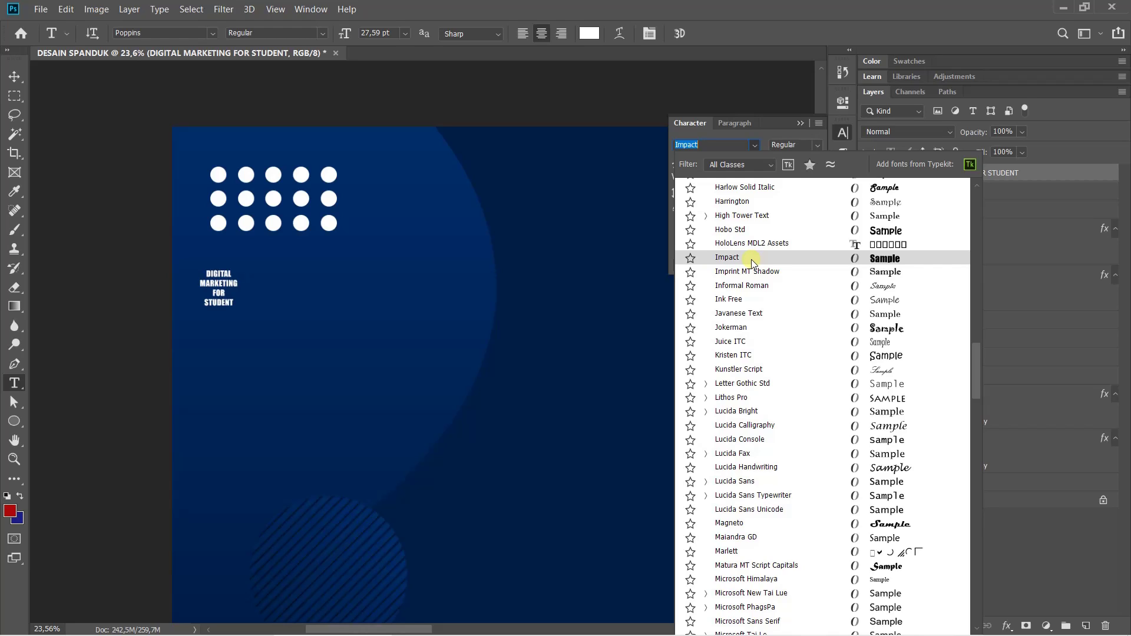
Apply the Impact font and left-align the DIGITAL MARKETING FOR STUDENT text
click(753, 261)
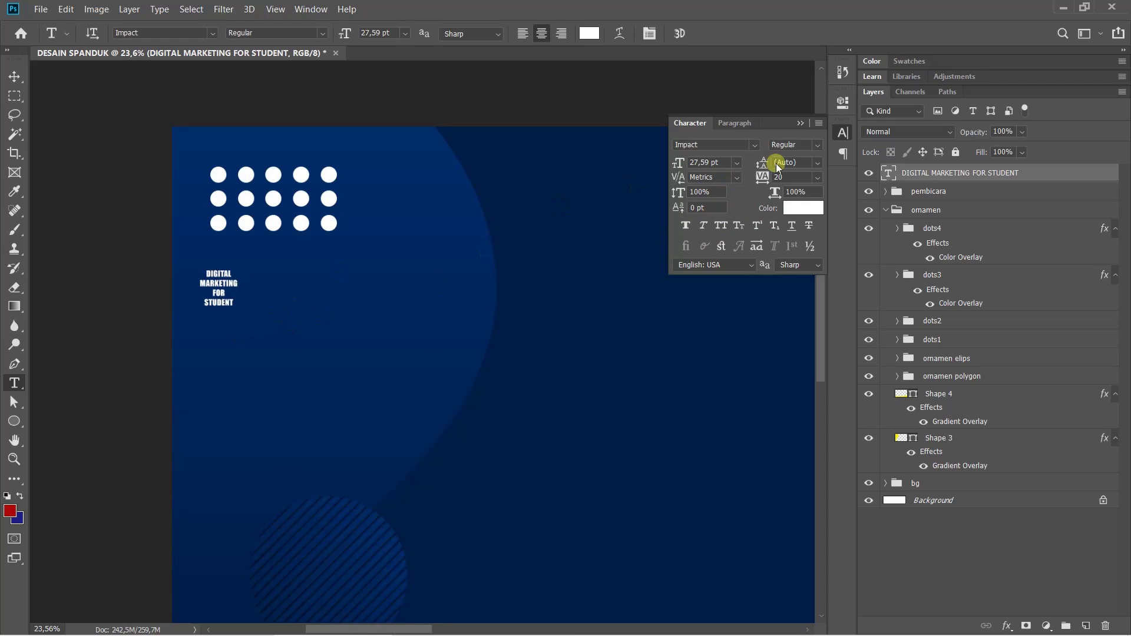
click(741, 123)
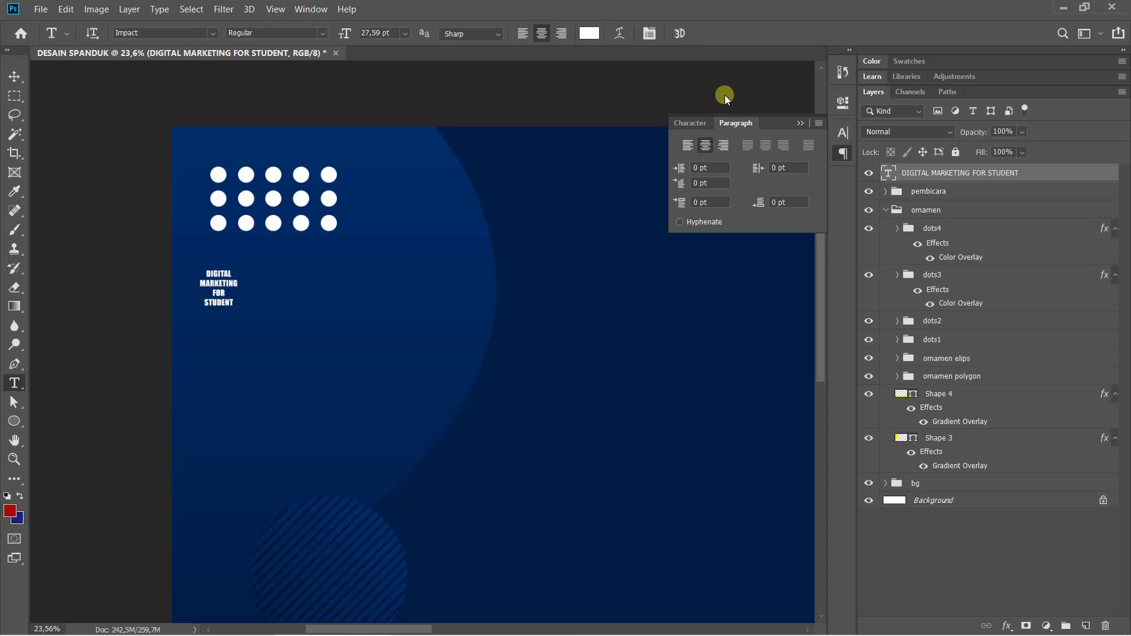
click(688, 145)
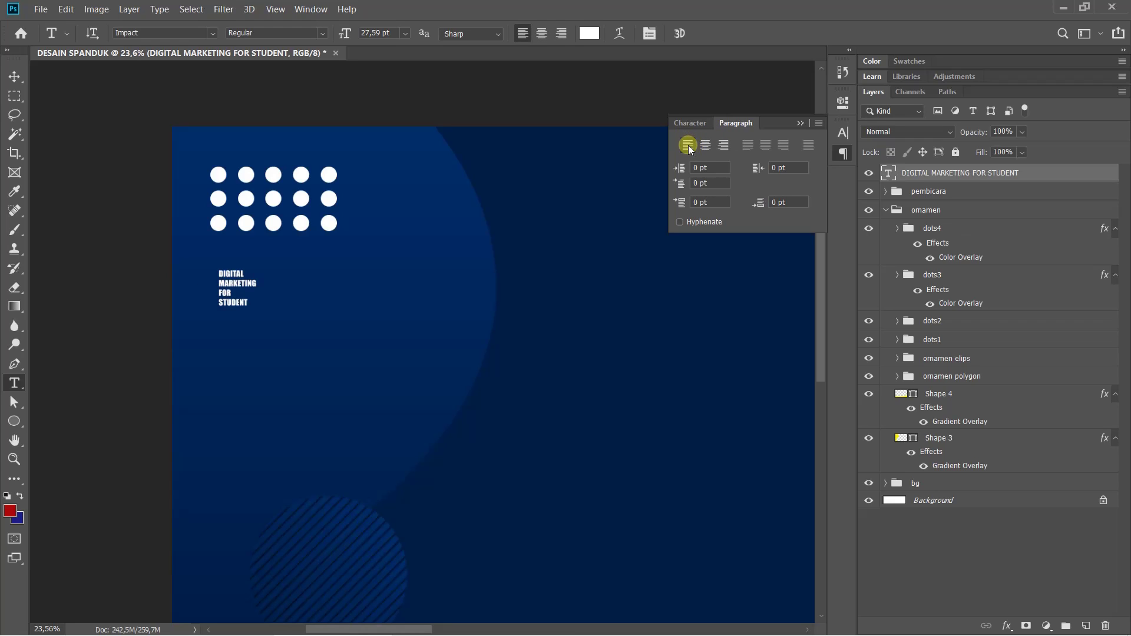
click(693, 122)
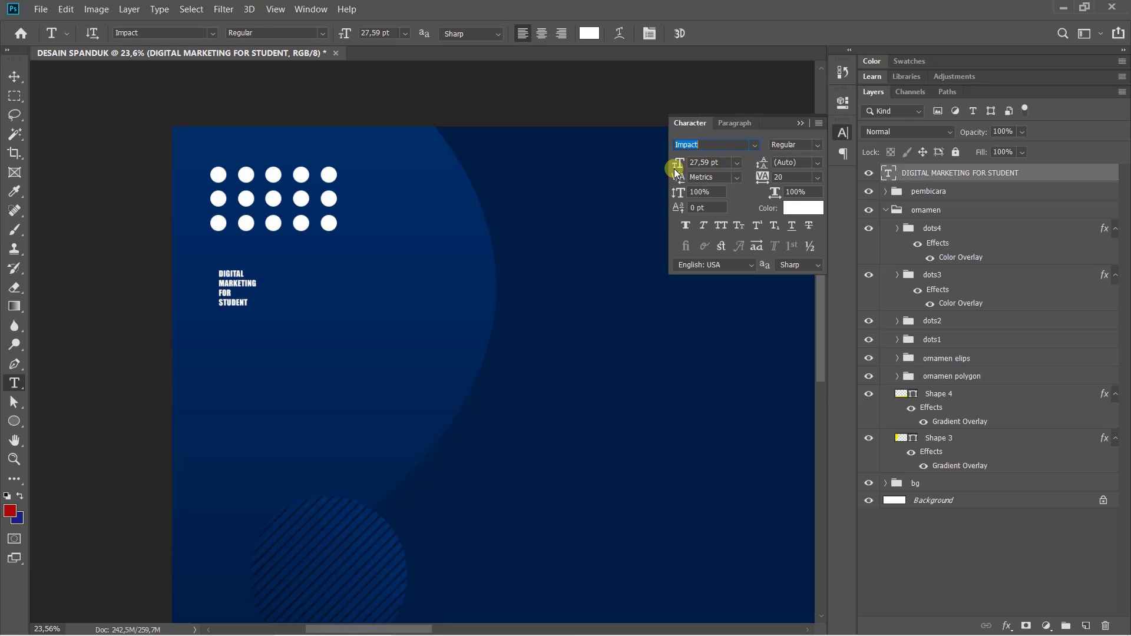
click(736, 162)
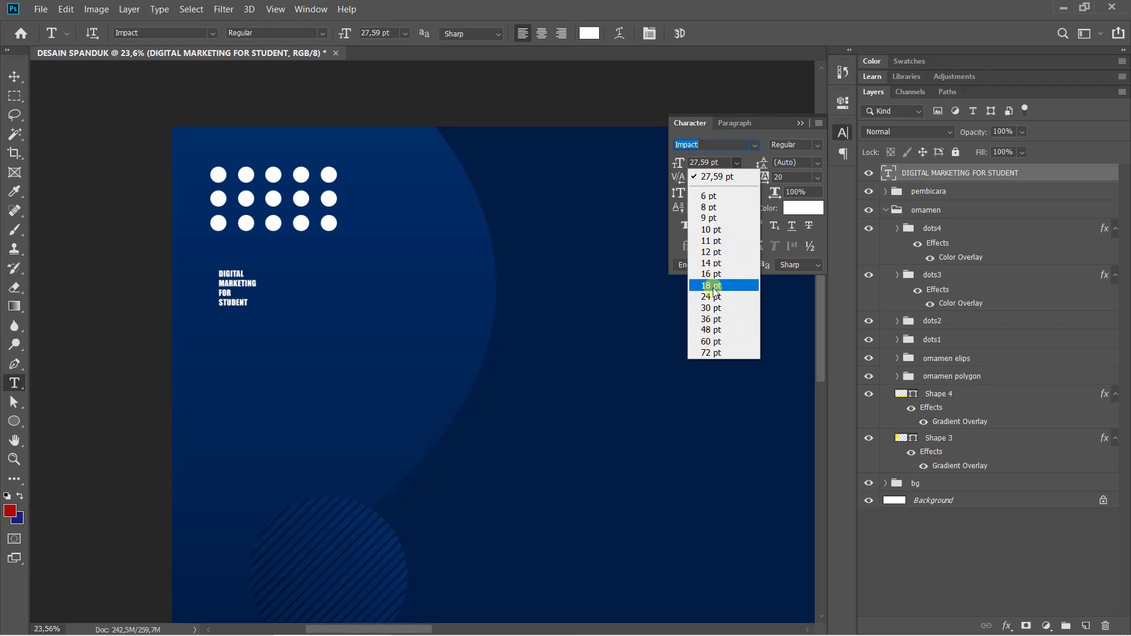
click(745, 160)
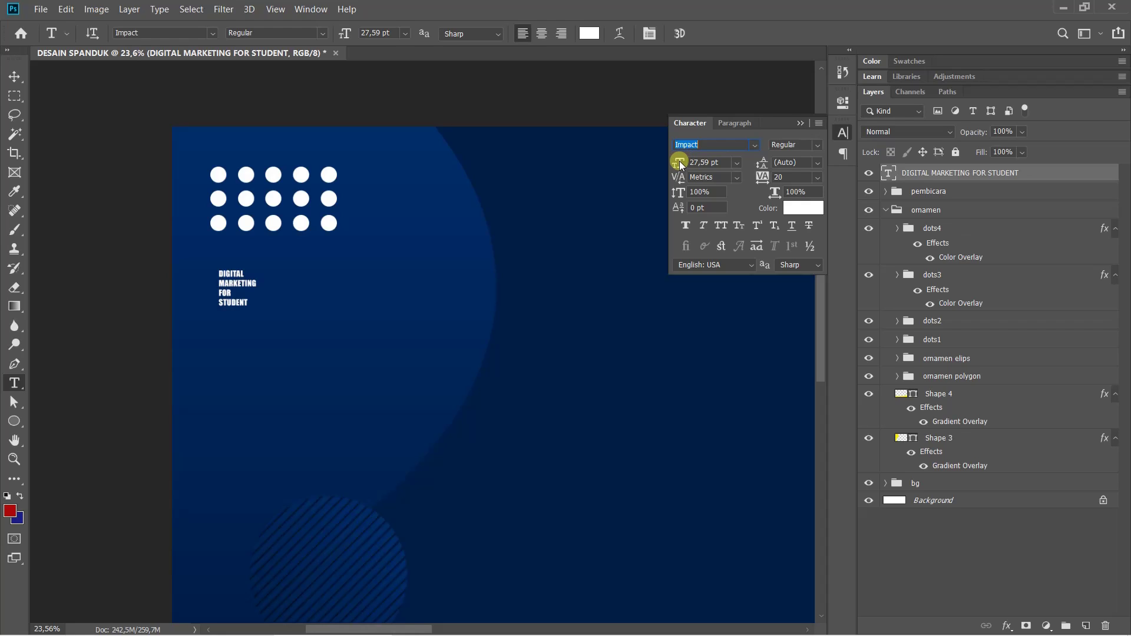
Adjust the title's size and set its line spacing to 100 pt
drag(680, 165, 646, 162)
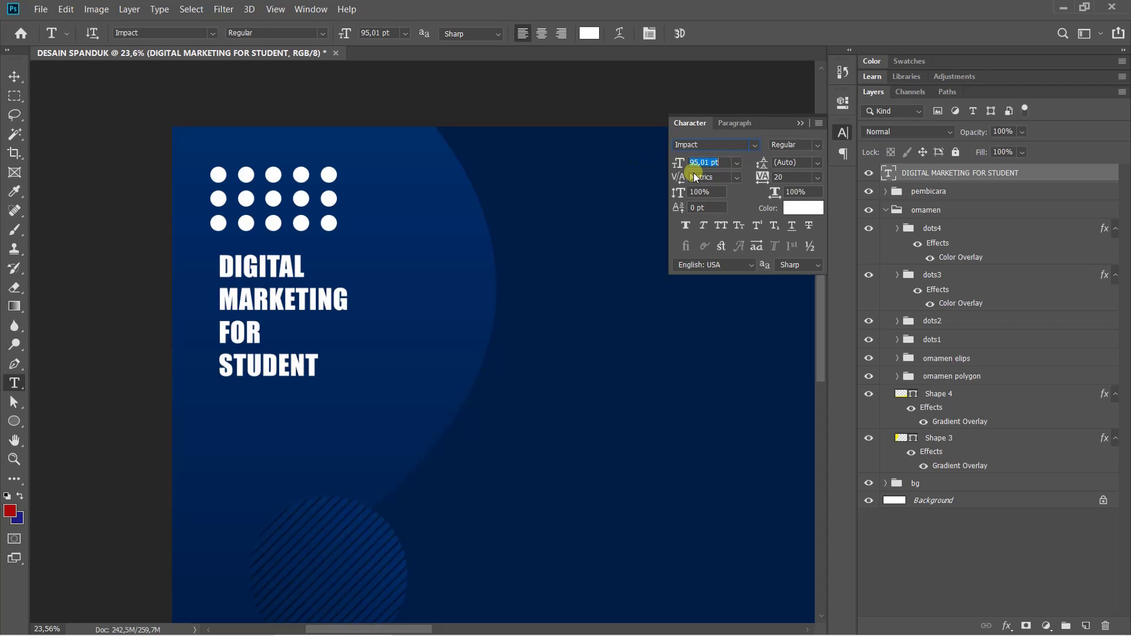
drag(695, 172, 688, 171)
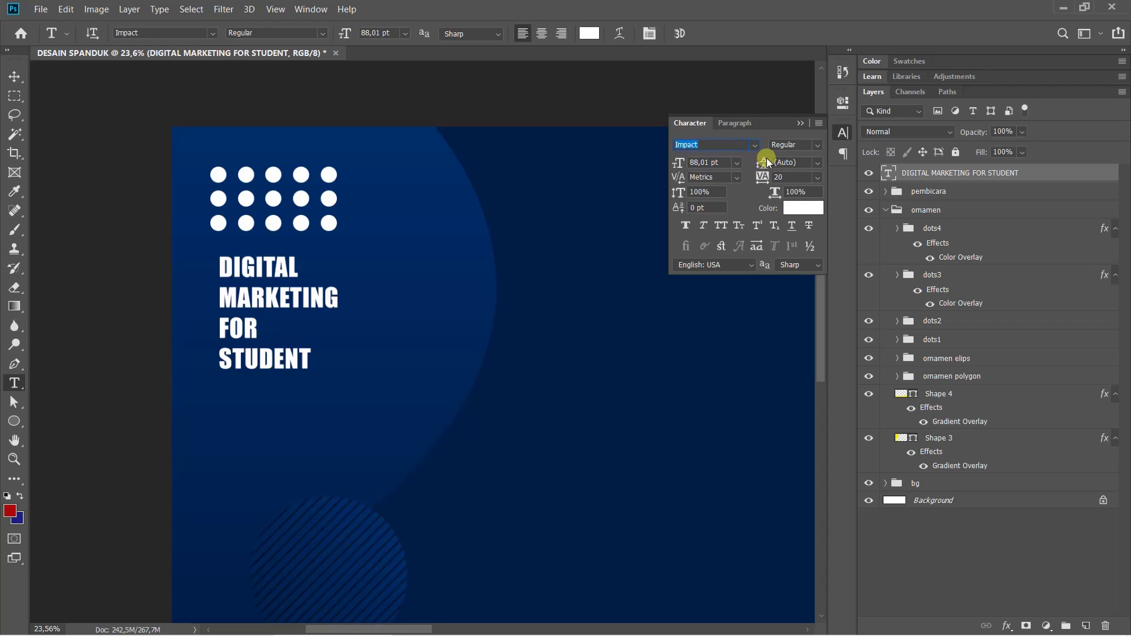
click(804, 162)
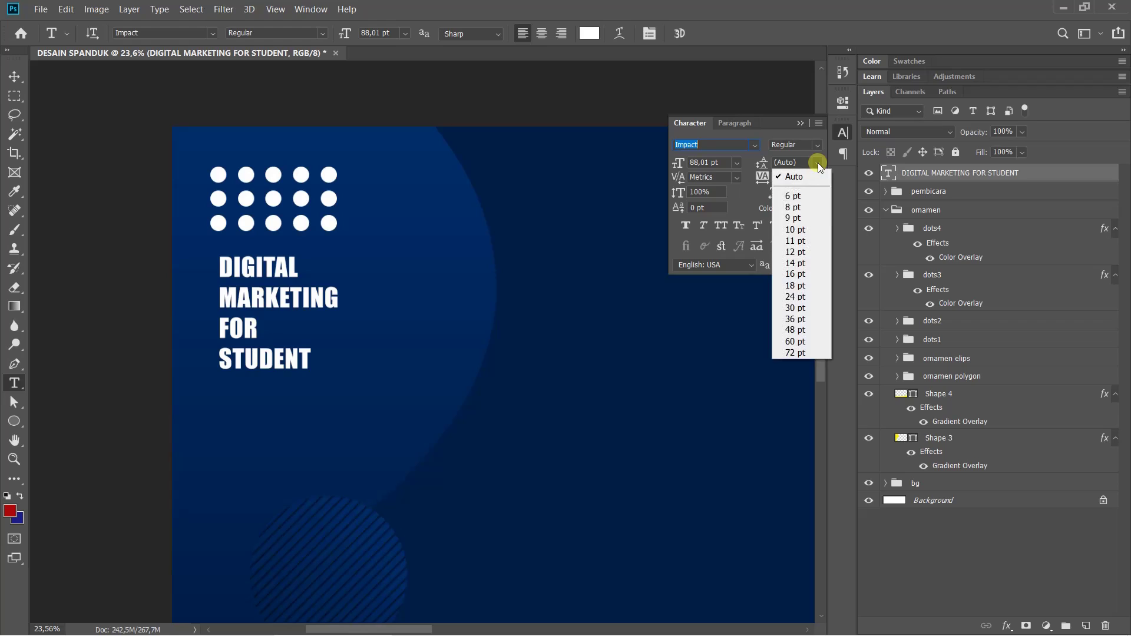
click(802, 161)
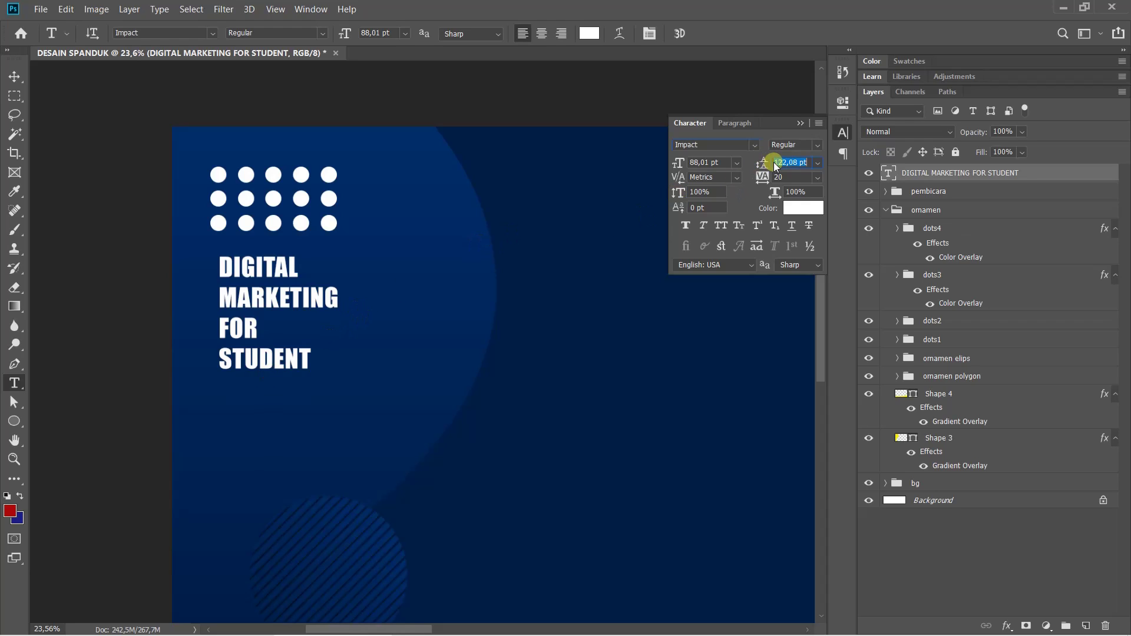
mouse_move(773, 162)
mouse_down()
mouse_move(790, 169)
mouse_move(765, 167)
mouse_up()
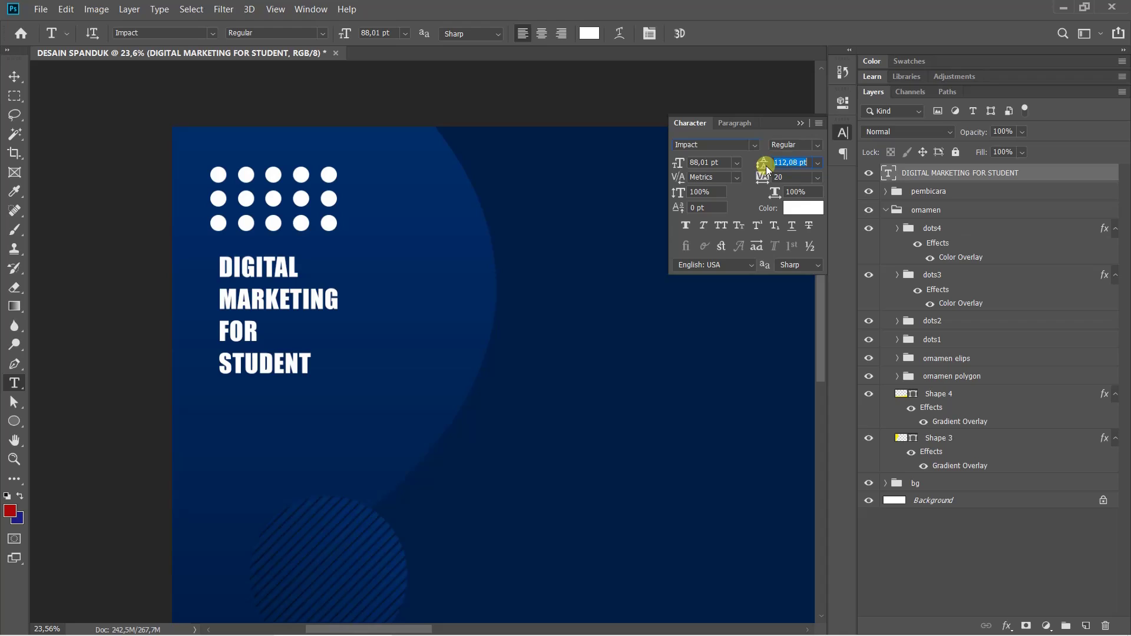
key(Down)
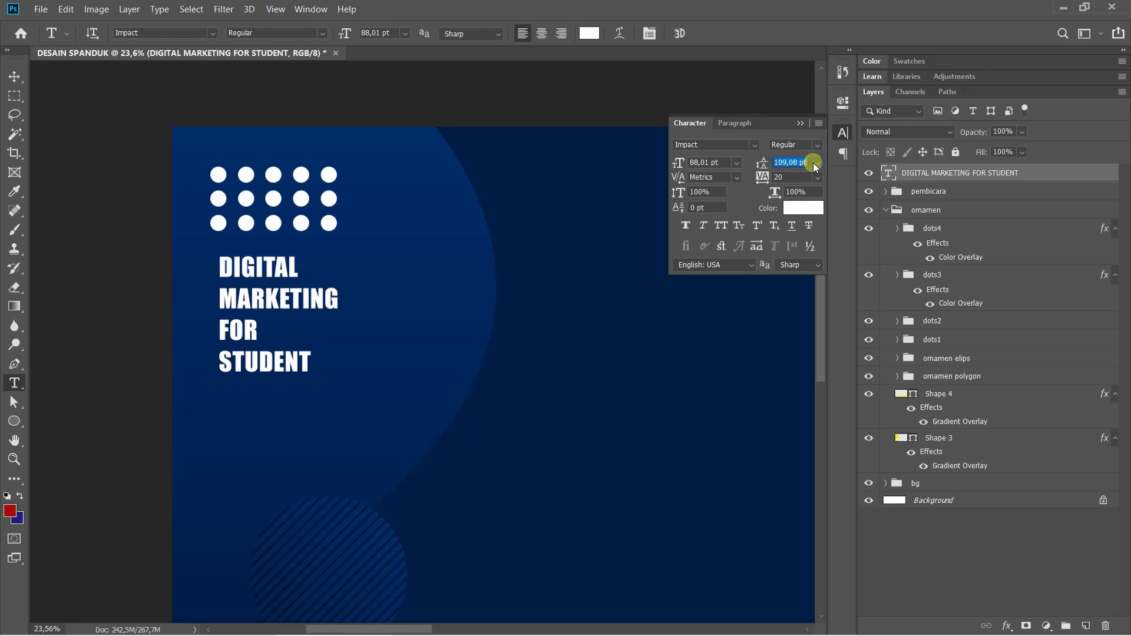
text(100)
key(Return)
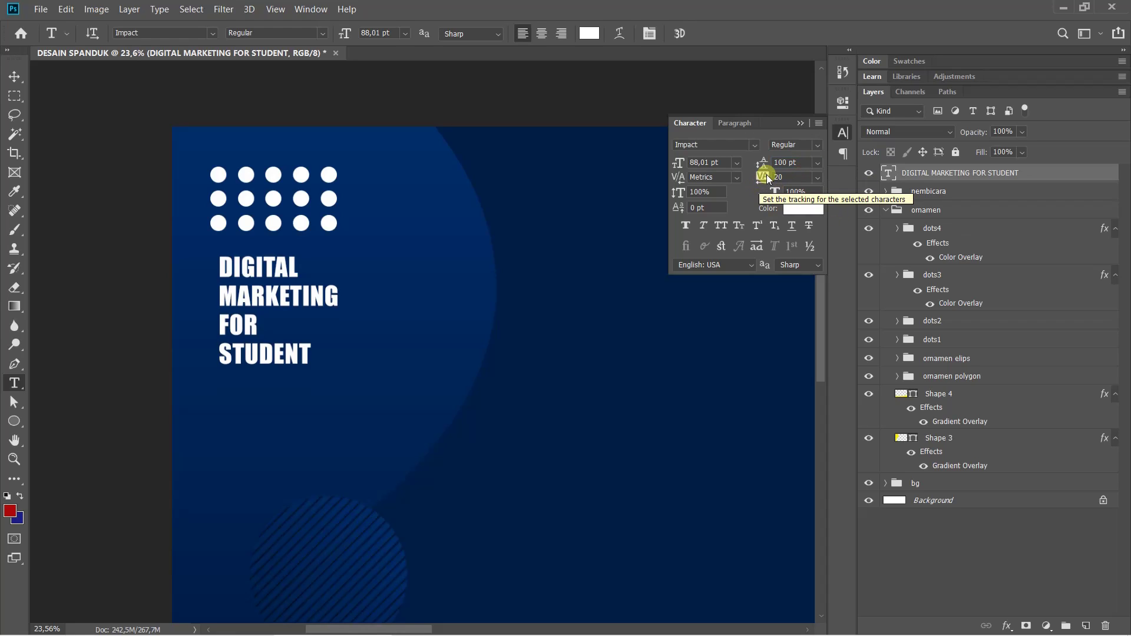
Widen the letter spacing, restore full opacity and set the font size to 100 pt
drag(766, 176, 769, 181)
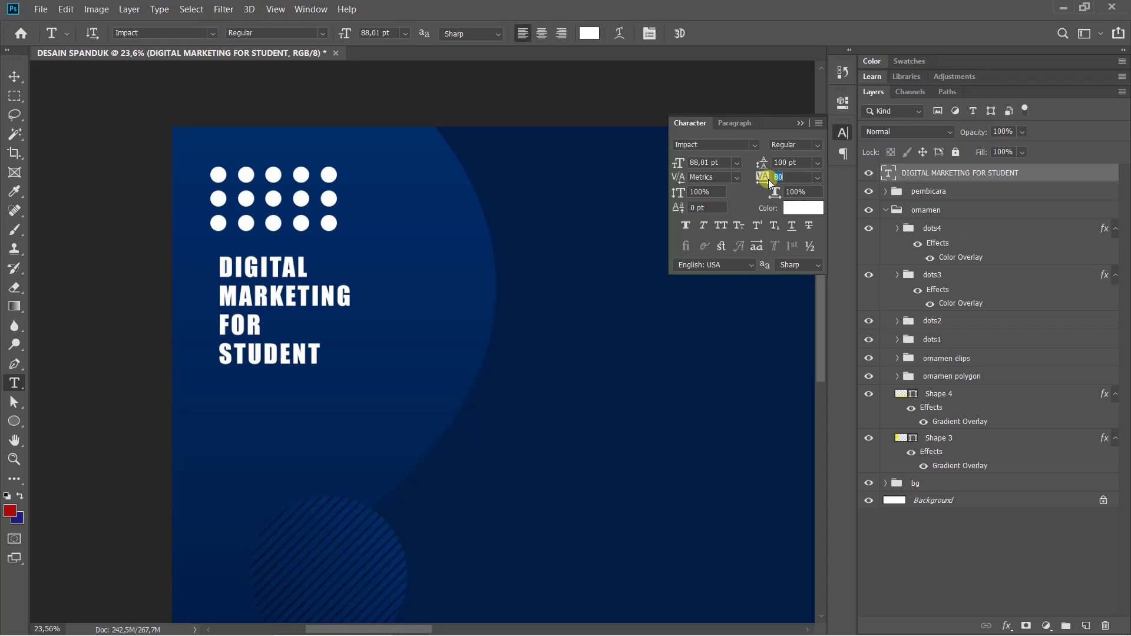
key(0)
key(0)
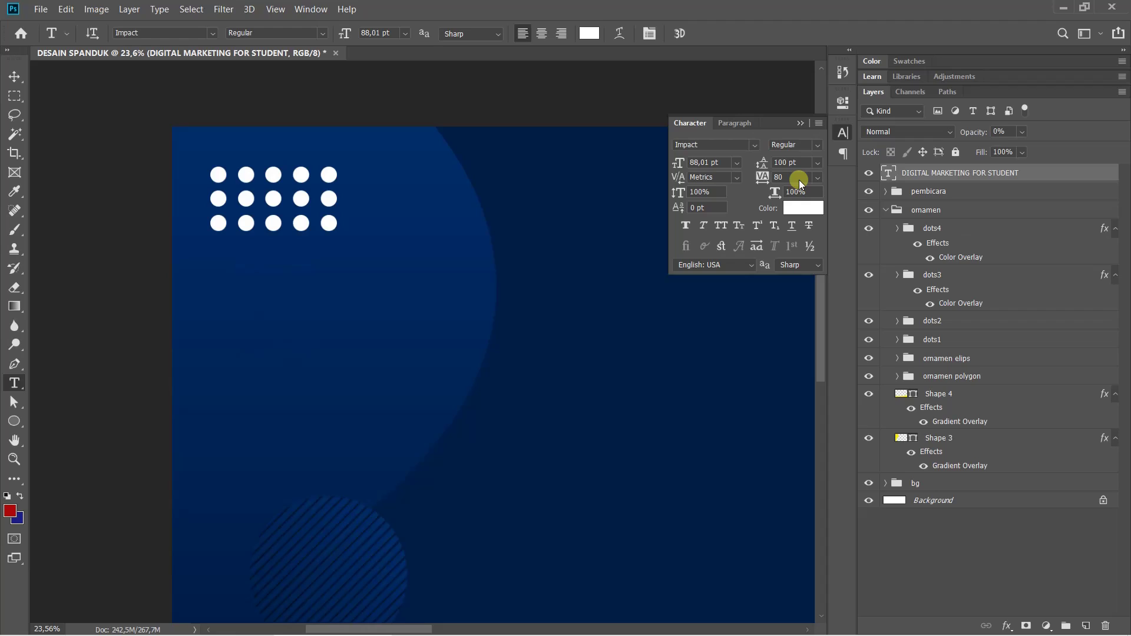
key(0)
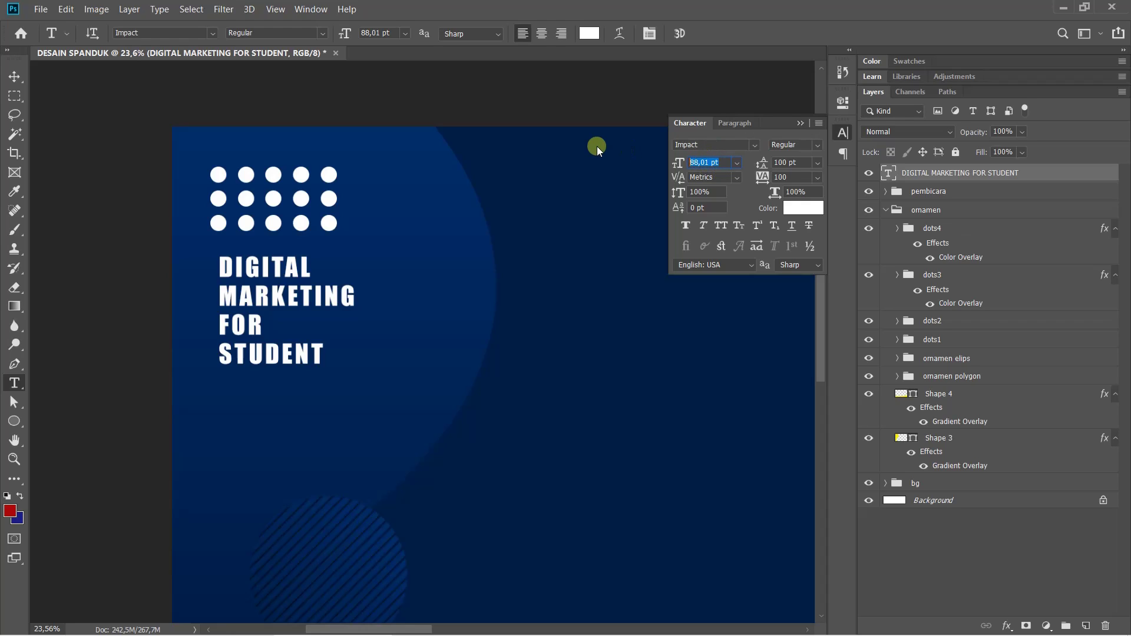
text(100)
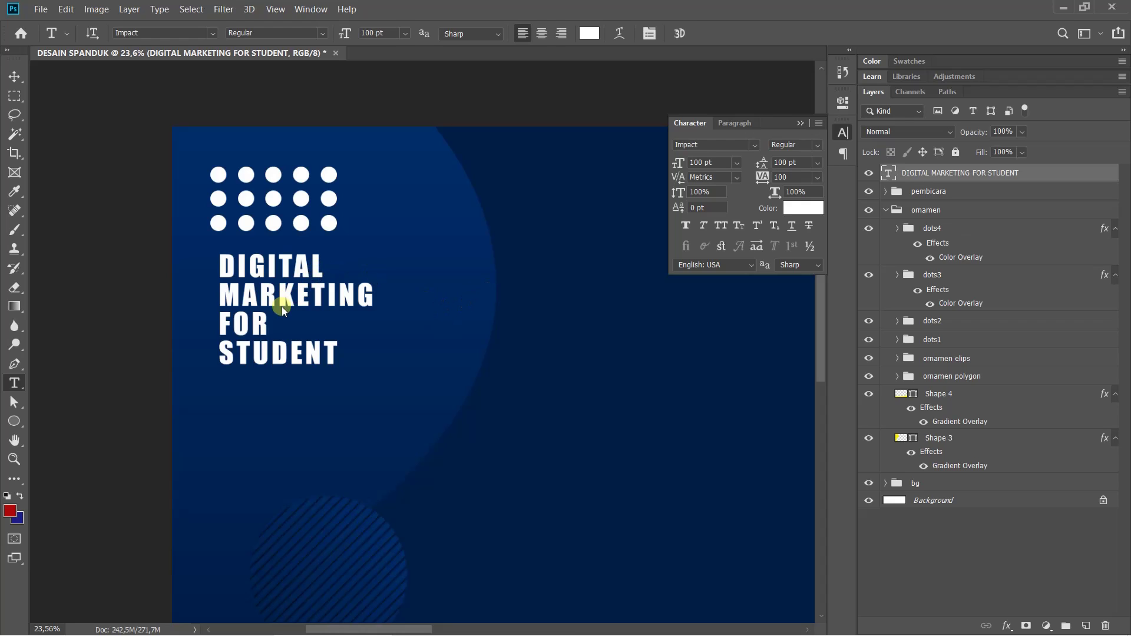
key(ctrl+t)
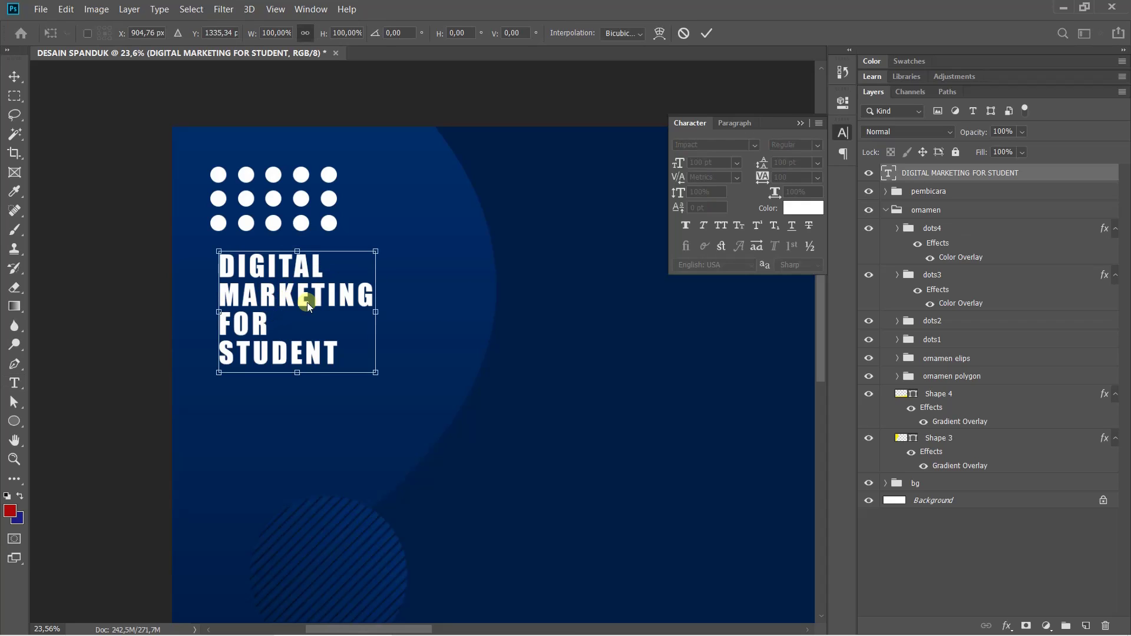
Nudge the title left under the dot grid, collapse the ornamen group and zoom out
drag(306, 302, 299, 296)
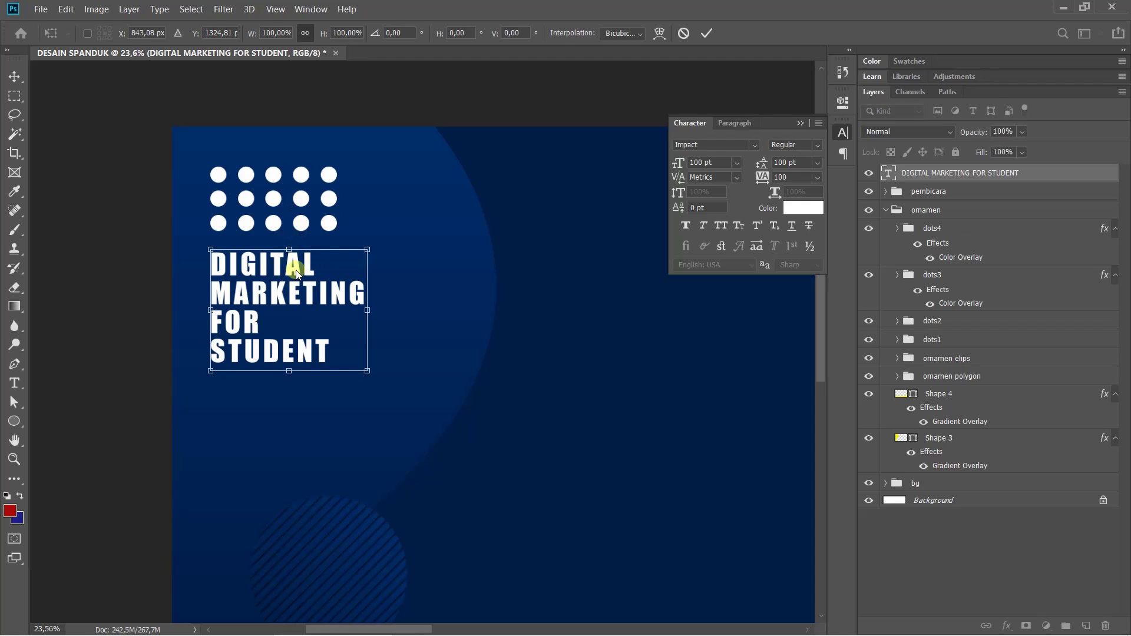
key(Return)
key(t)
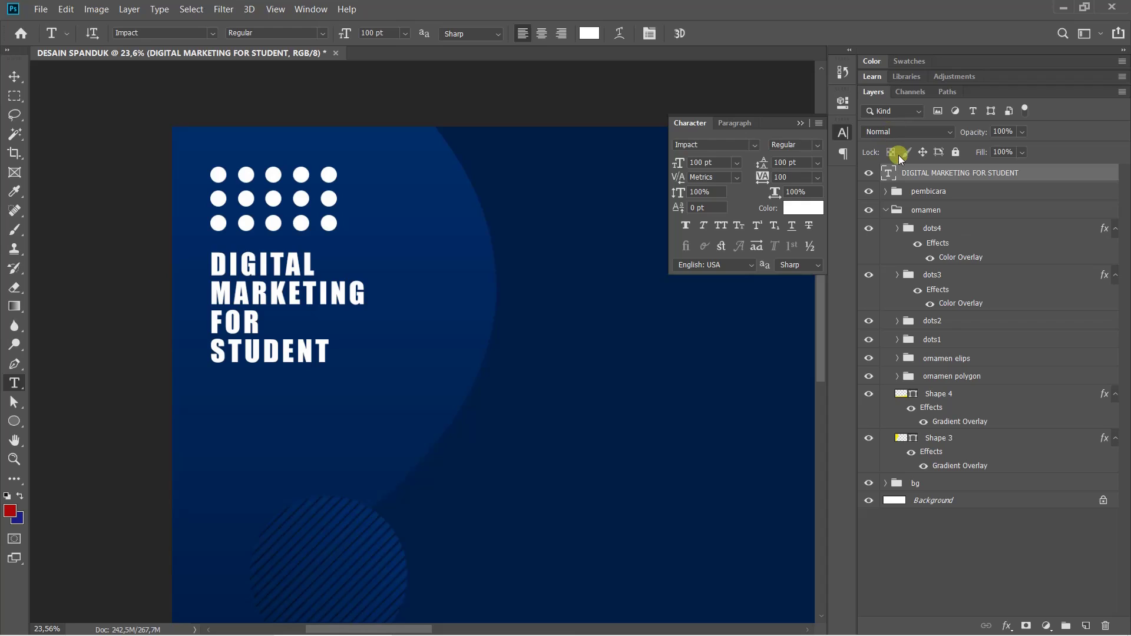
click(887, 211)
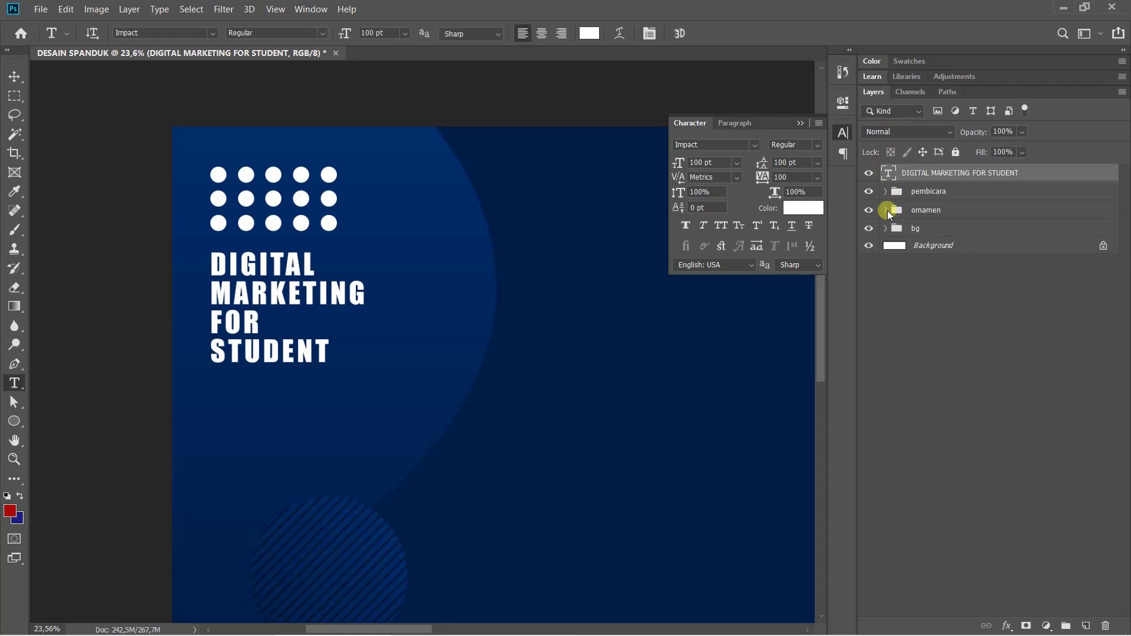
click(845, 133)
scroll(598, 342, down, 5)
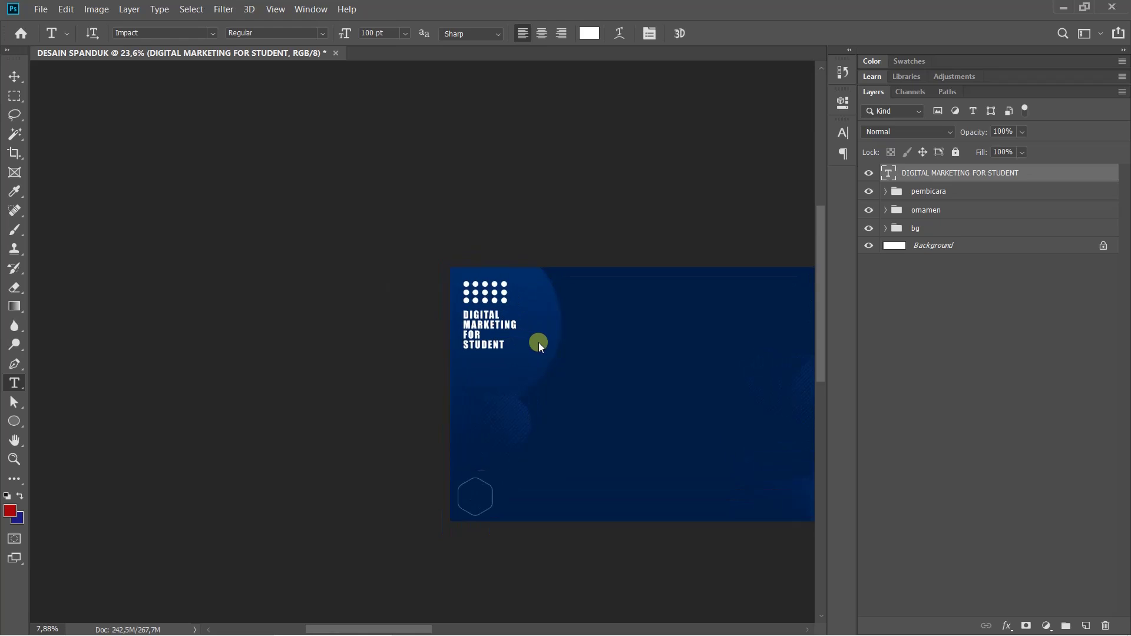
drag(472, 310, 443, 303)
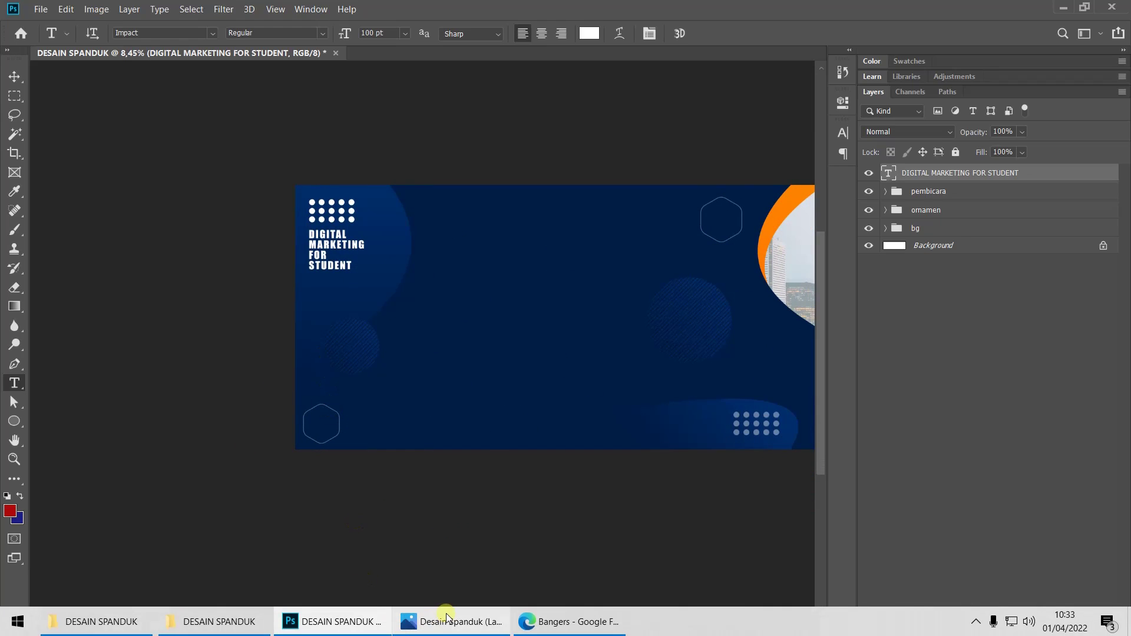
click(439, 617)
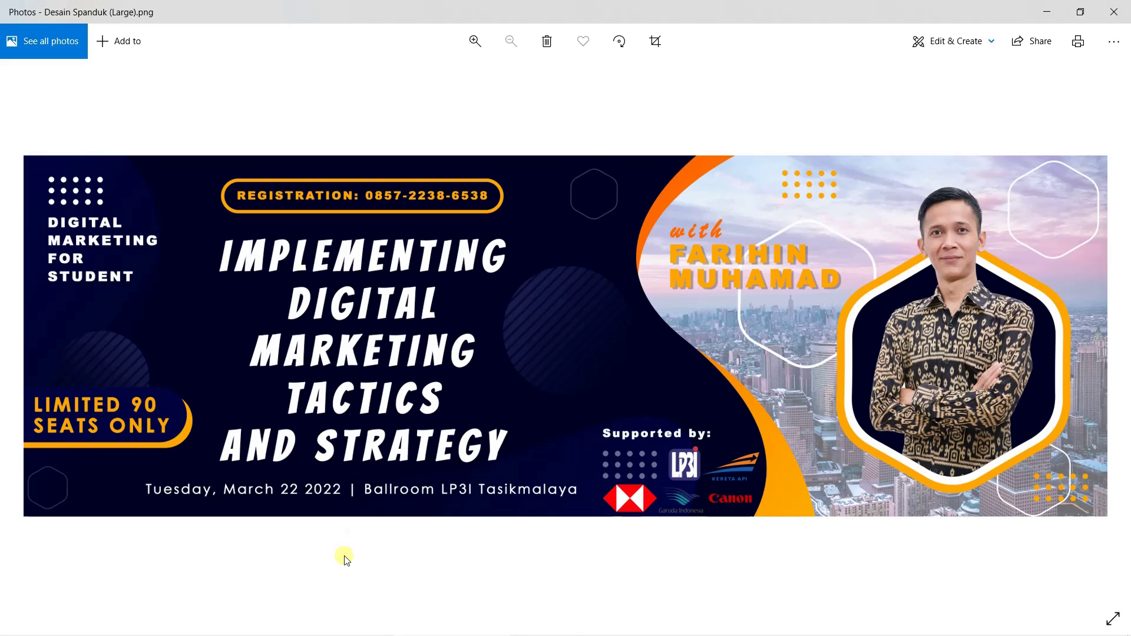
click(346, 629)
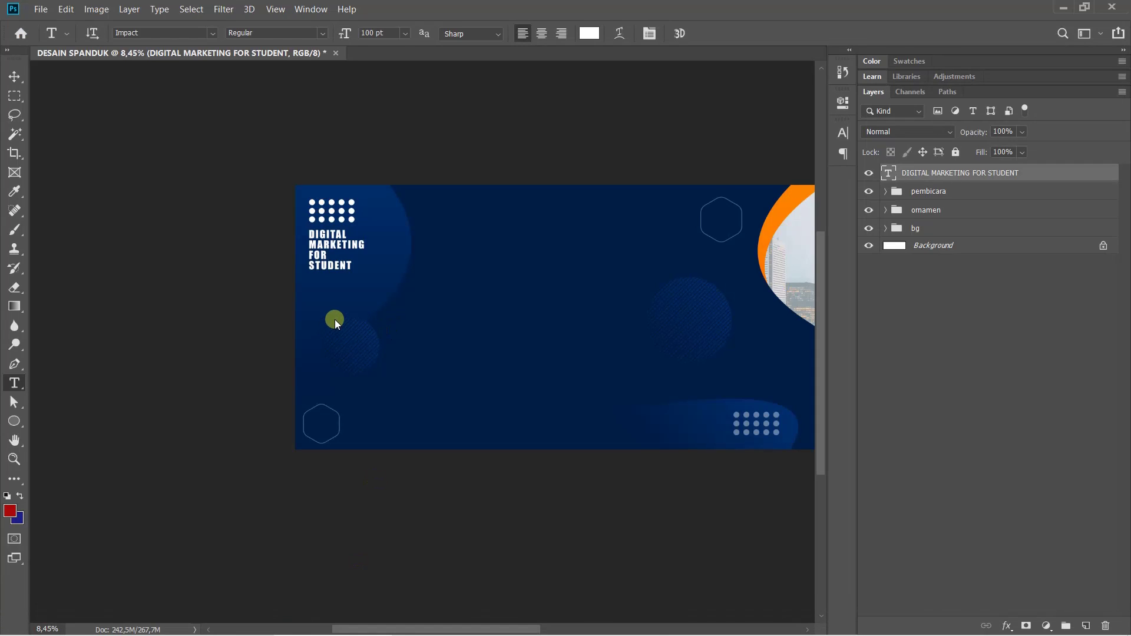
mouse_move(413, 634)
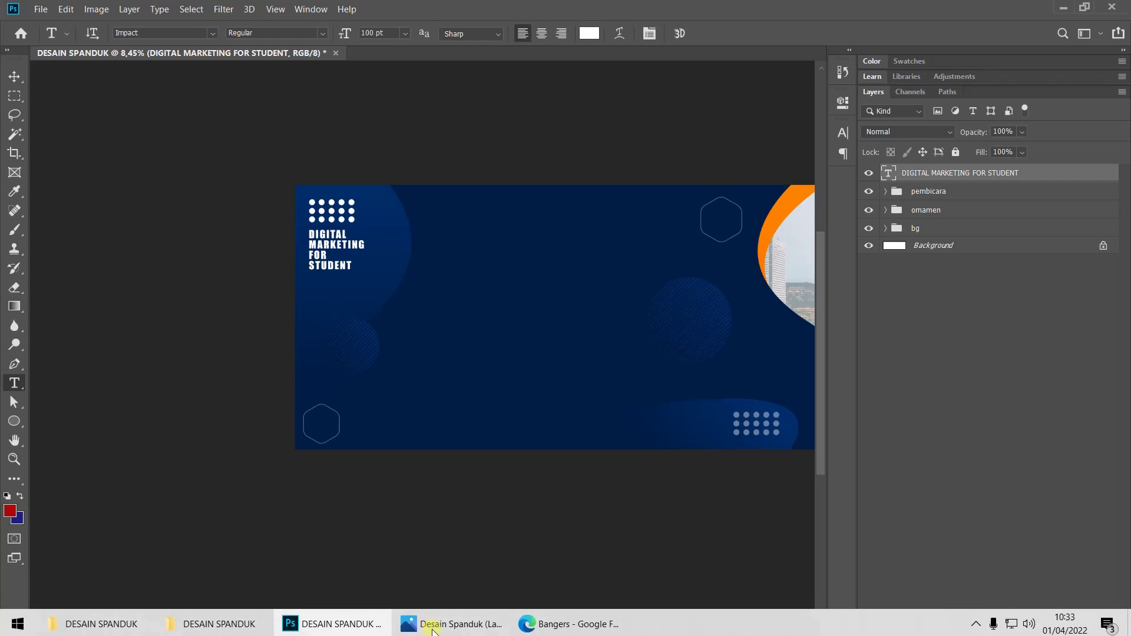
click(470, 622)
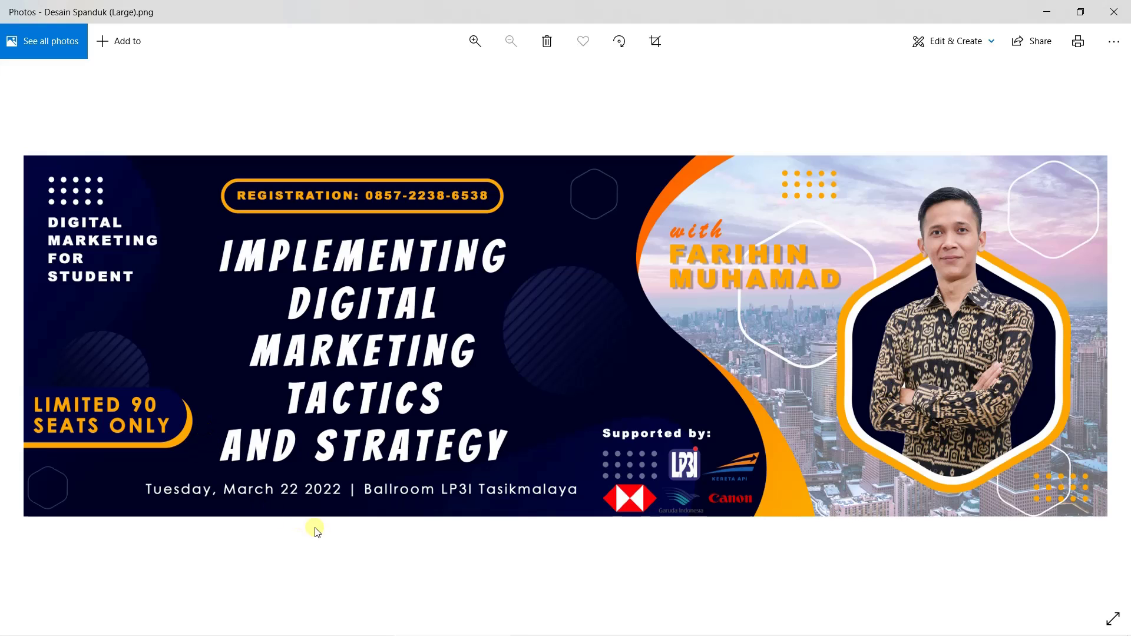
mouse_move(386, 634)
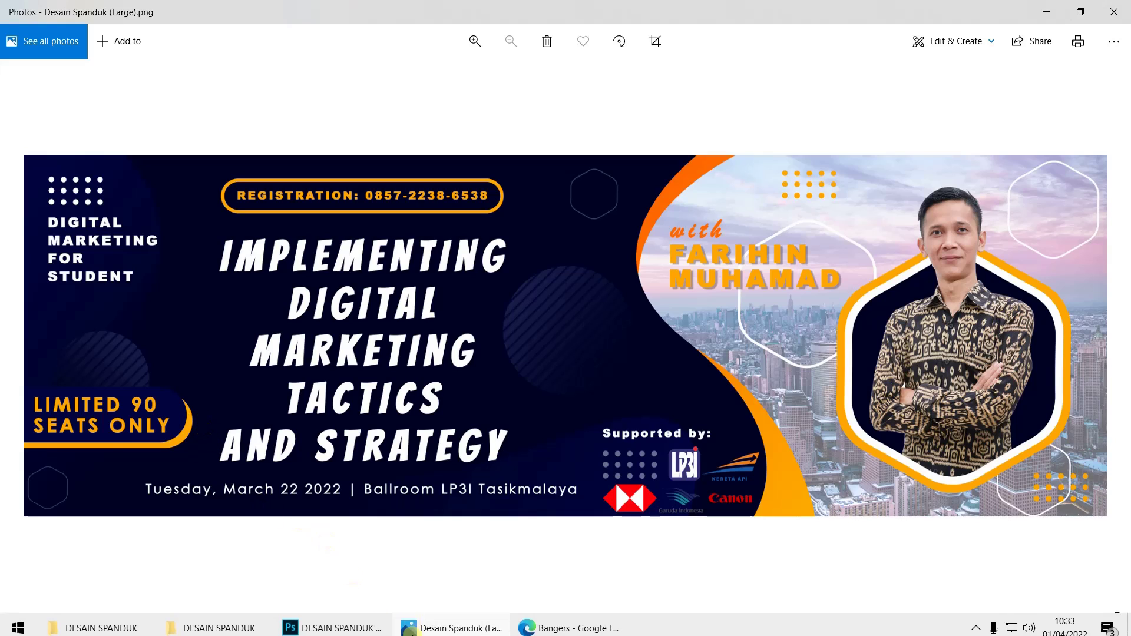
click(332, 622)
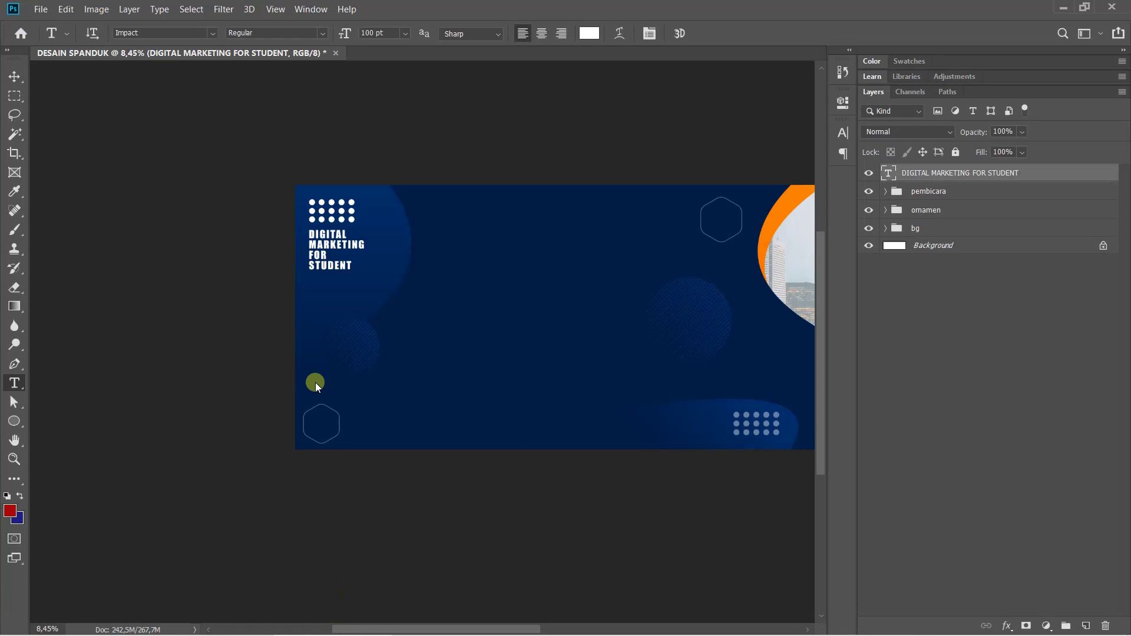
Type 'LIMITED 90' and 'SEATS ONLY' on two lines at the banner's left side
scroll(316, 386, up, 5)
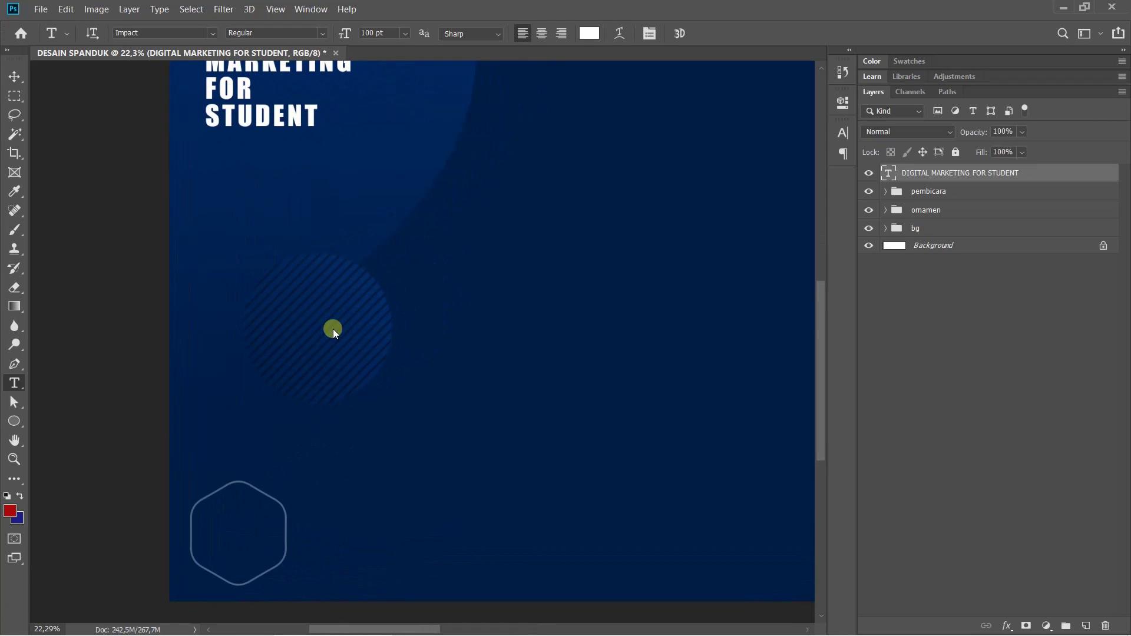
click(214, 359)
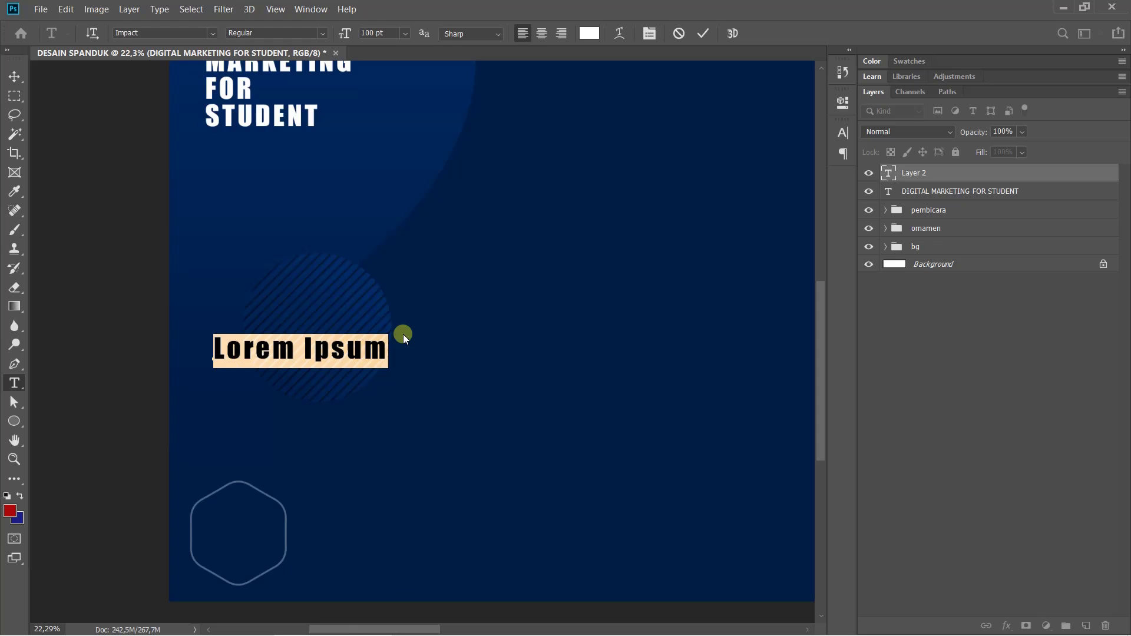
text(L)
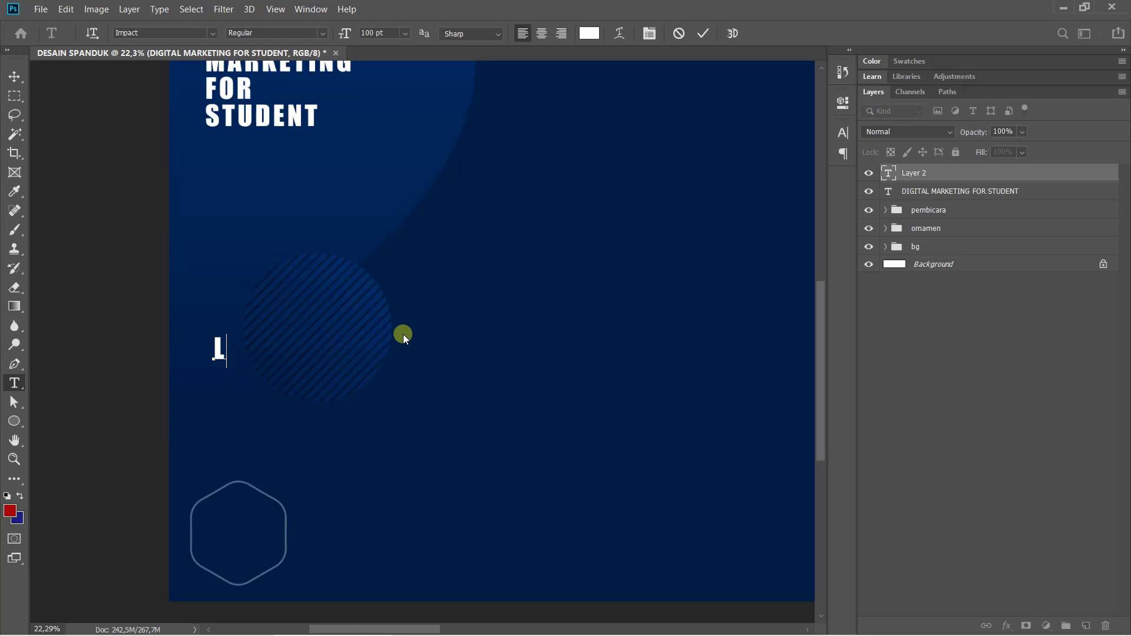
text(IMITED 90)
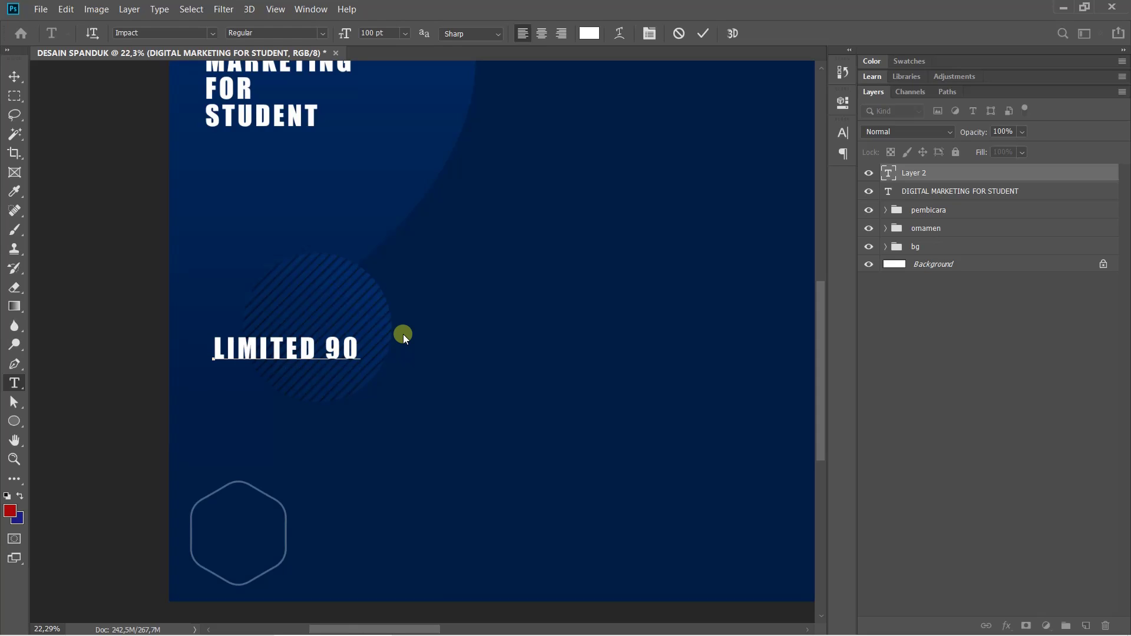
key(Return)
text(SEA)
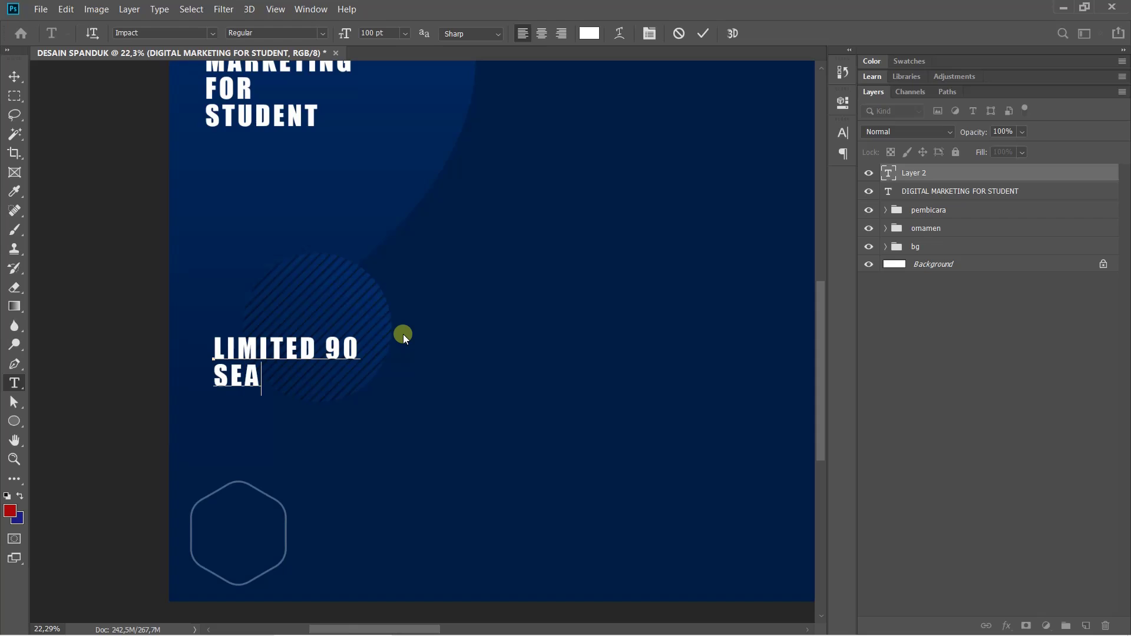
text(TS ONLU)
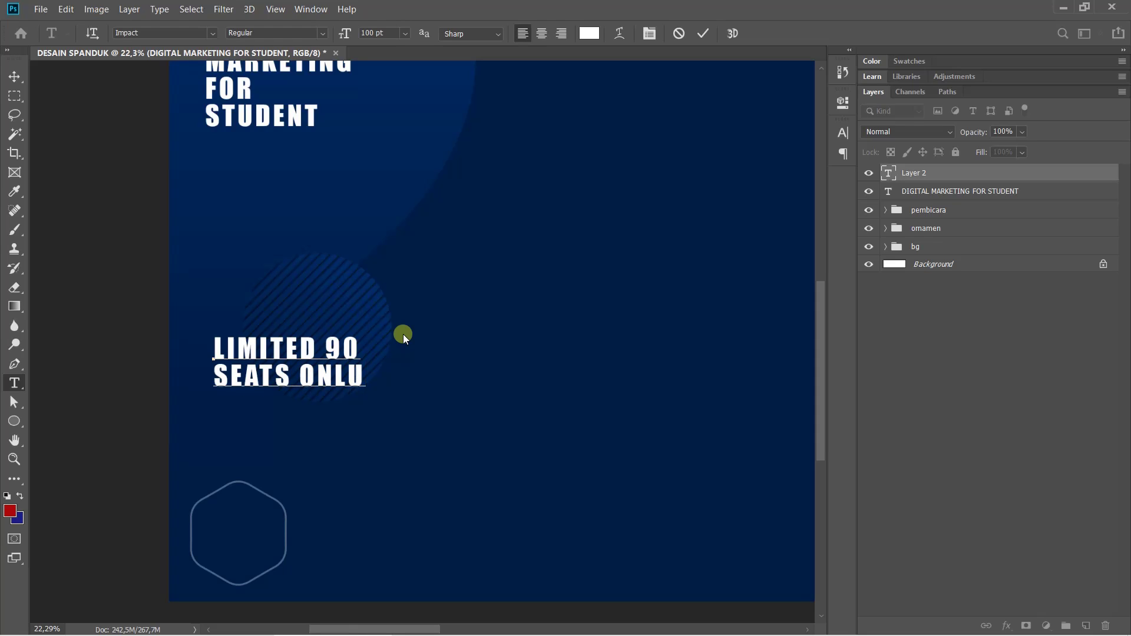
key(BackSpace)
text(Y)
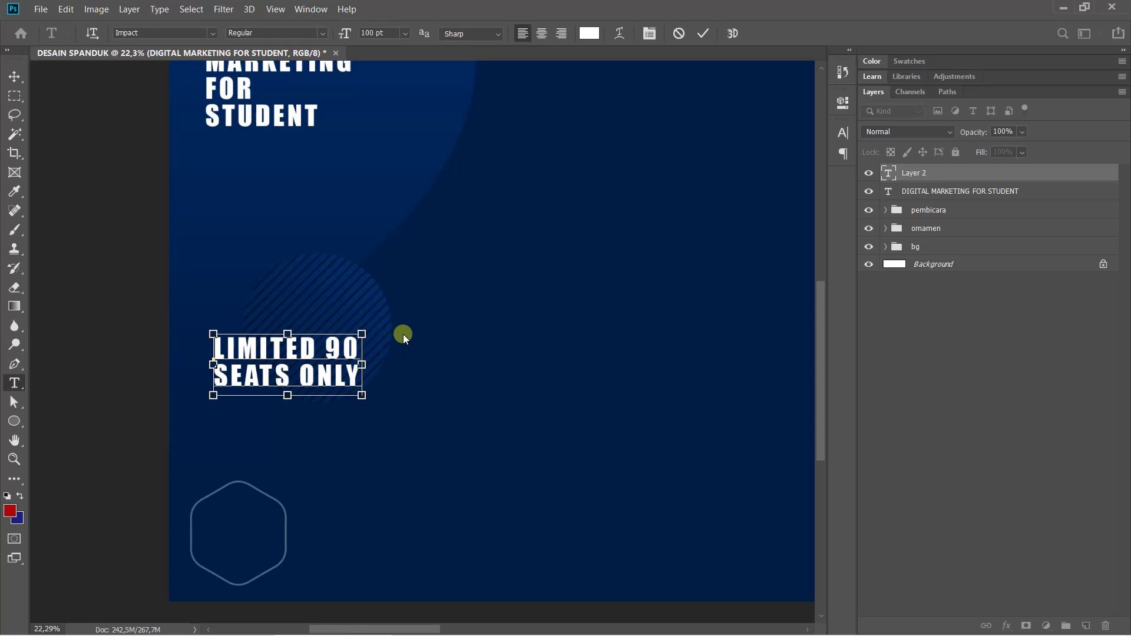
key(ctrl+Return)
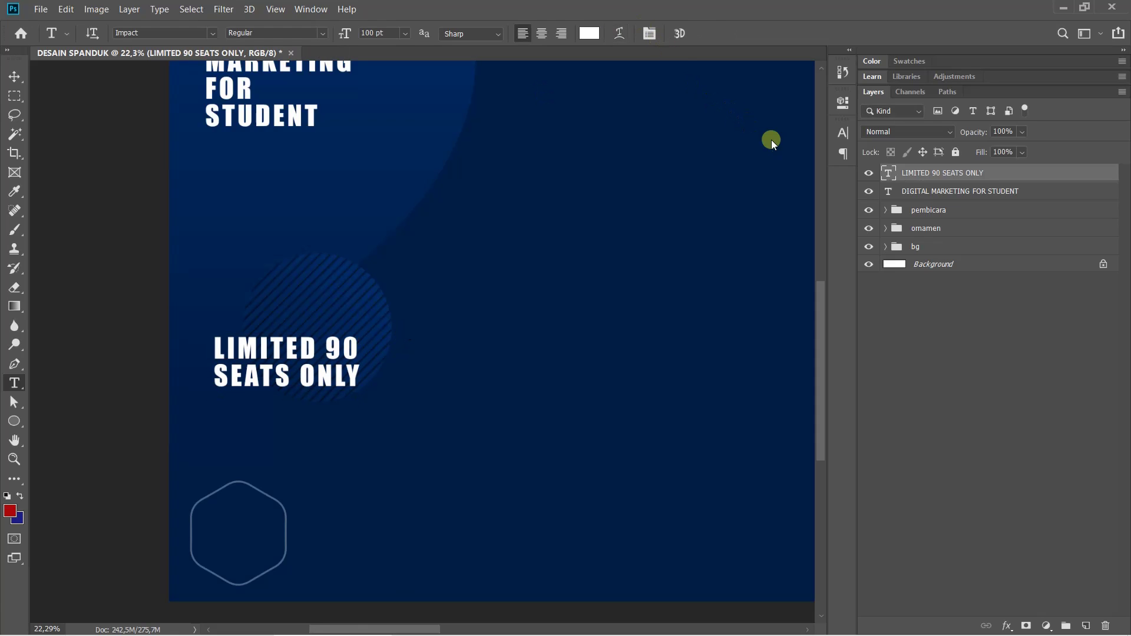
Compare the banner against the finished reference design
click(442, 619)
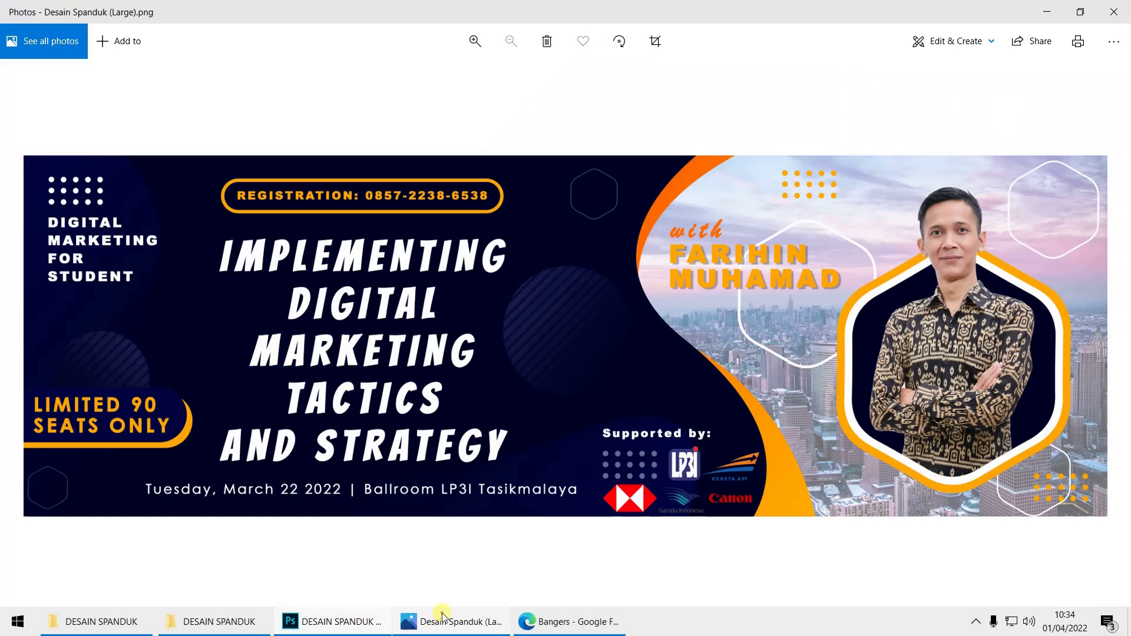
click(442, 617)
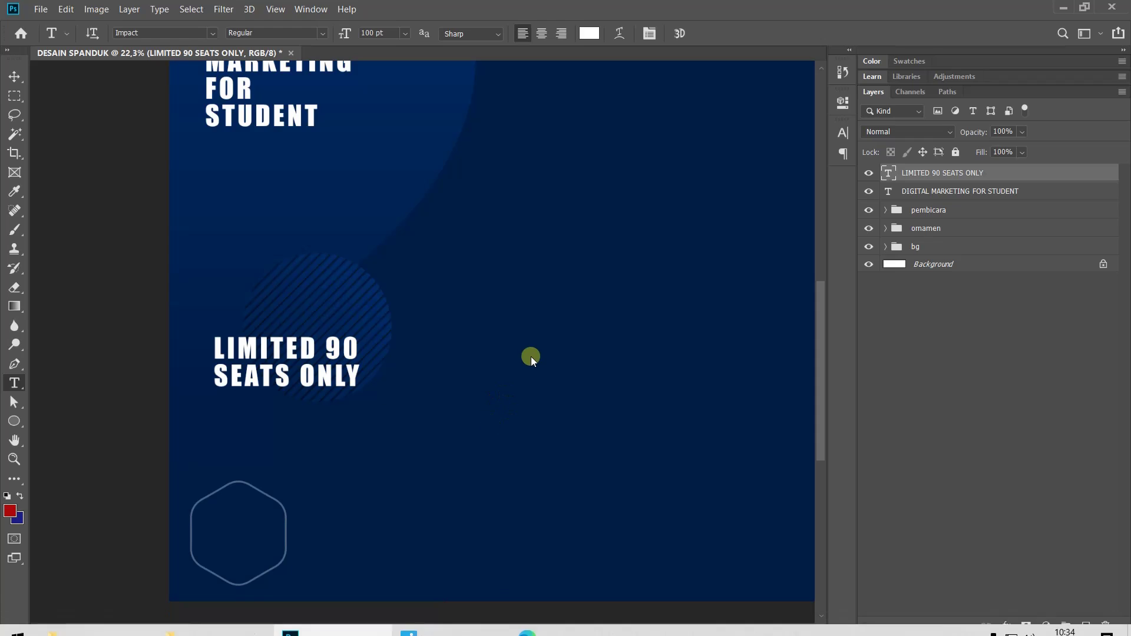
scroll(542, 347, down, 5)
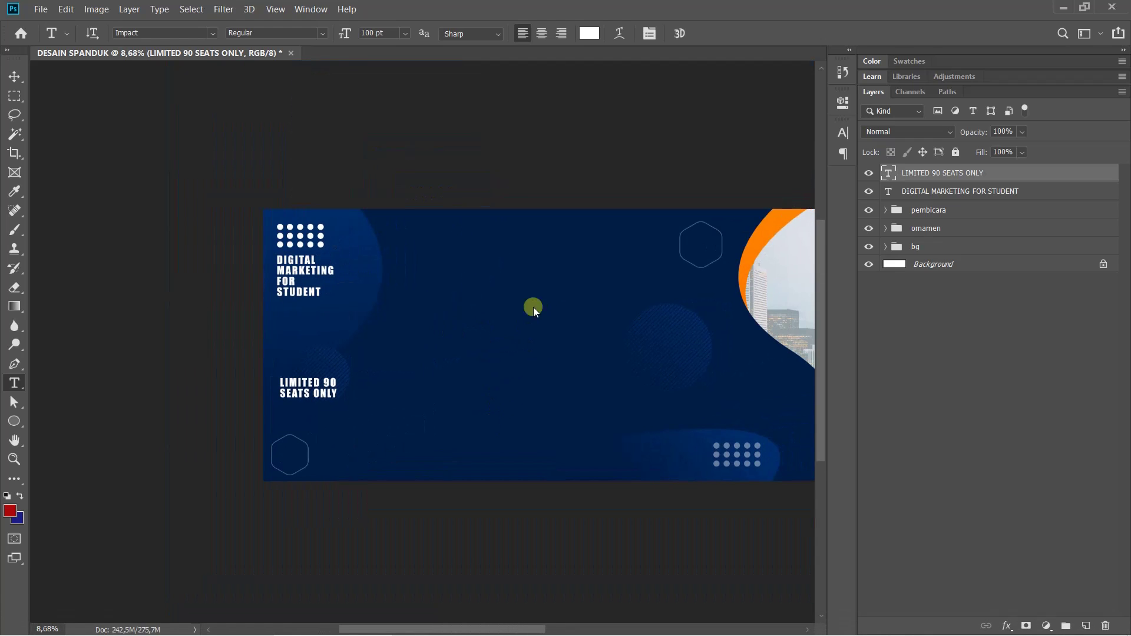
Colour the LIMITED 90 SEATS ONLY text orange (ff8300), sampled from the banner's orange curve
click(842, 133)
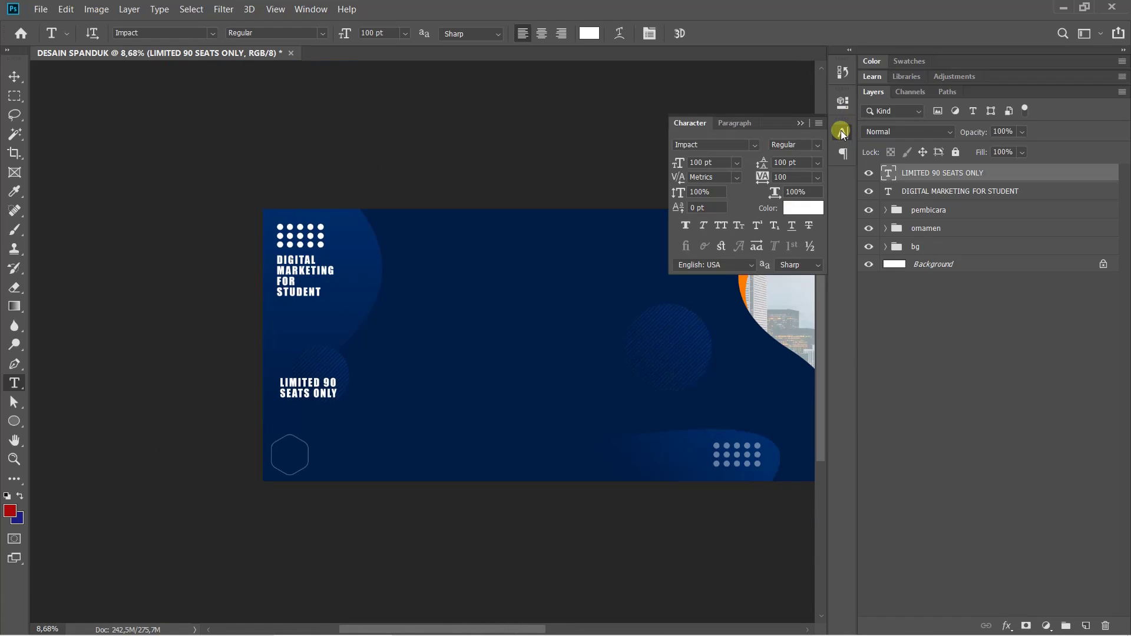
drag(733, 321, 496, 369)
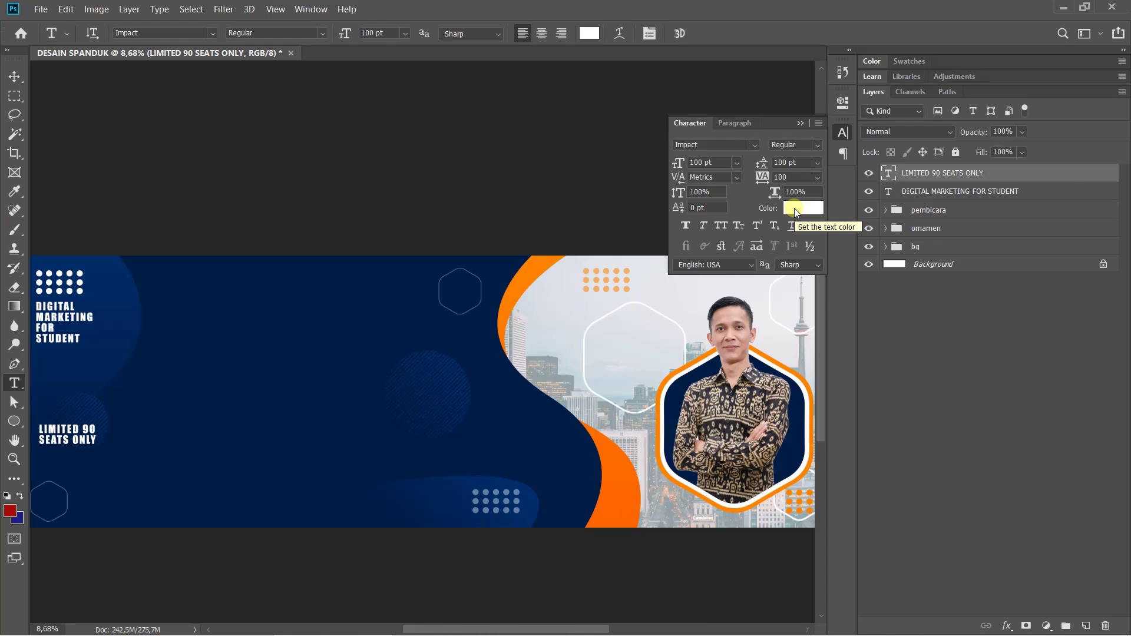
click(795, 212)
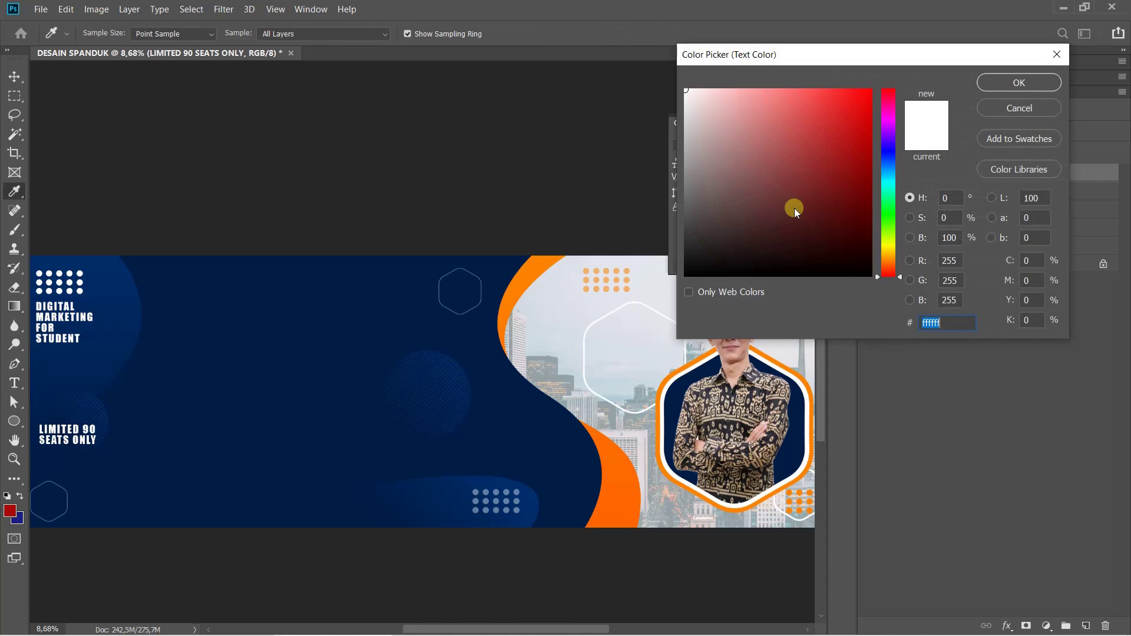
click(527, 271)
click(1013, 79)
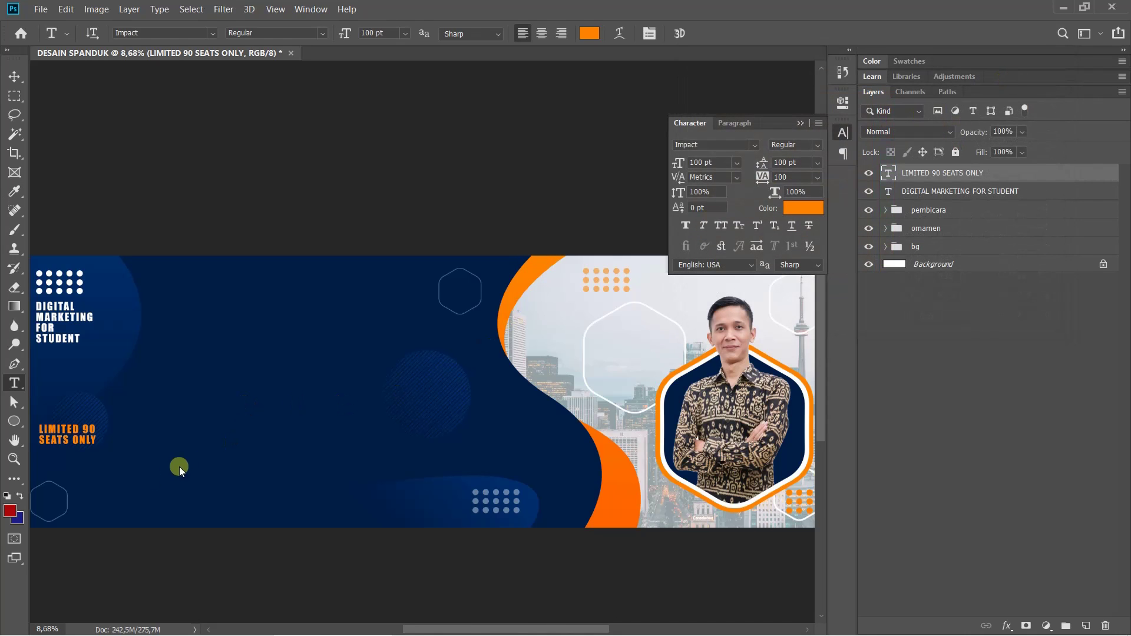
scroll(90, 456, up, 3)
drag(116, 423, 272, 393)
scroll(272, 394, up, 3)
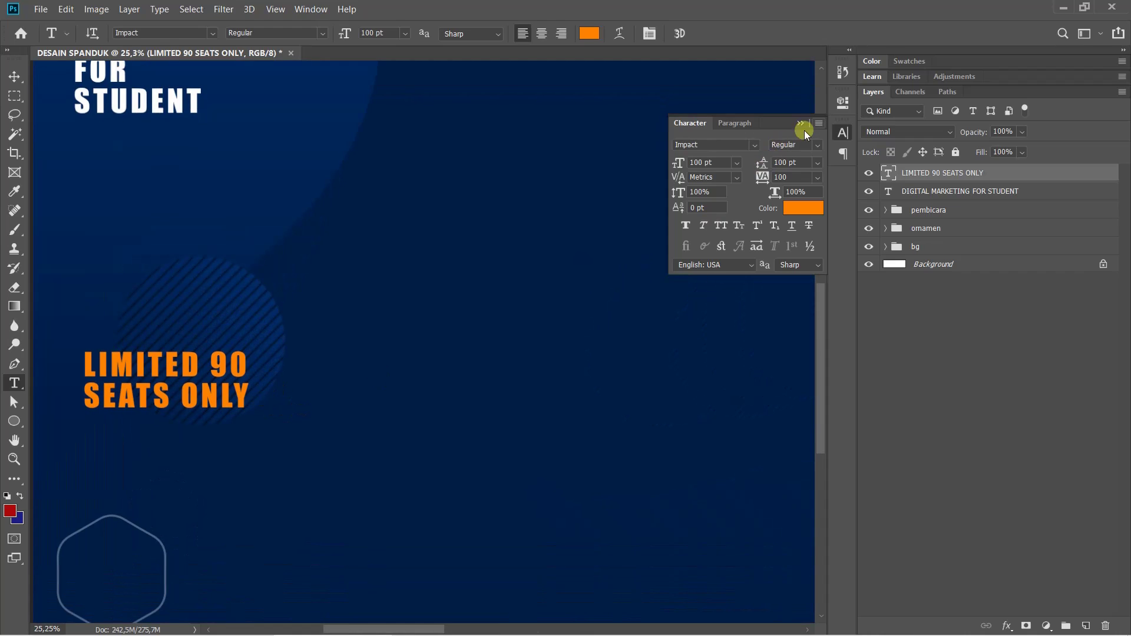
Draw a rectangle around the LIMITED 90 SEATS ONLY label at the banner's lower left
click(841, 134)
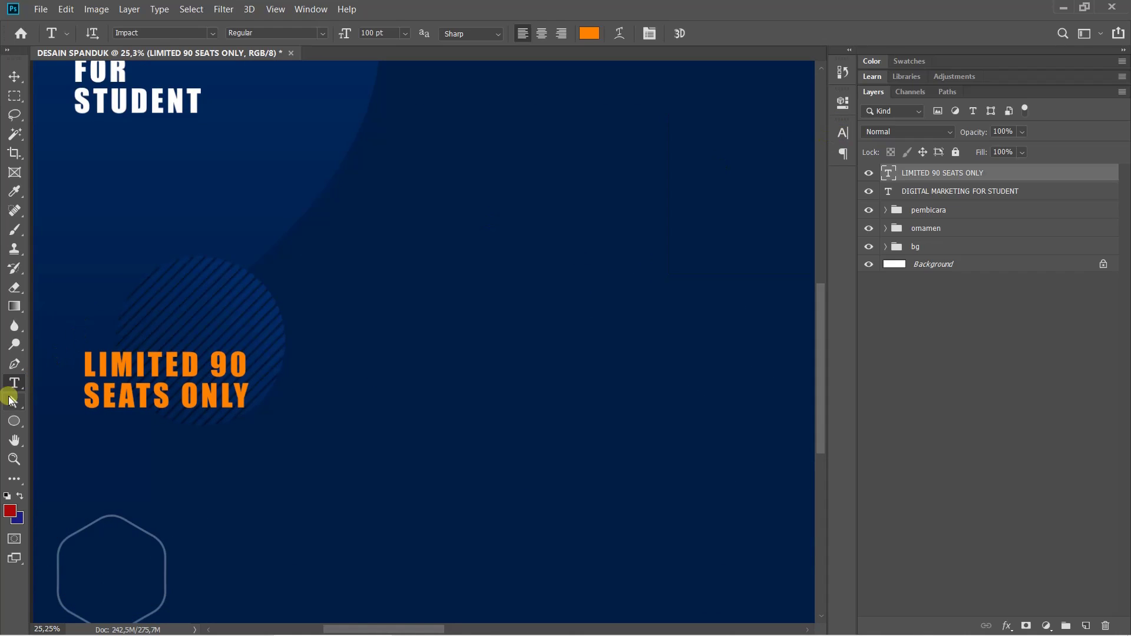
drag(18, 421, 75, 419)
drag(74, 348, 177, 357)
drag(104, 324, 378, 415)
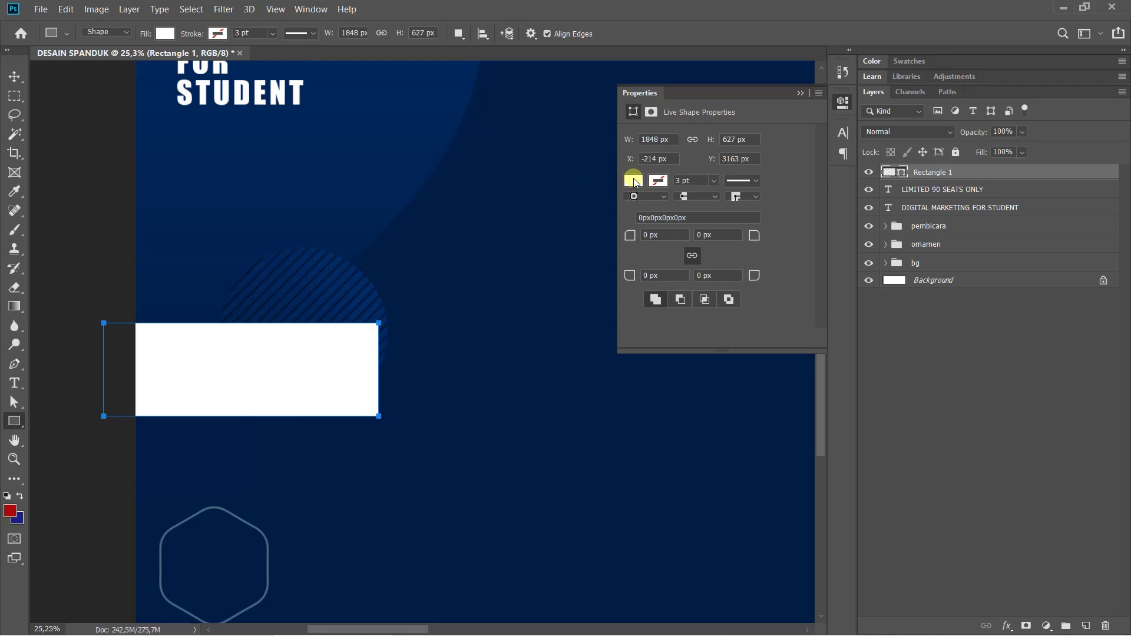
click(633, 181)
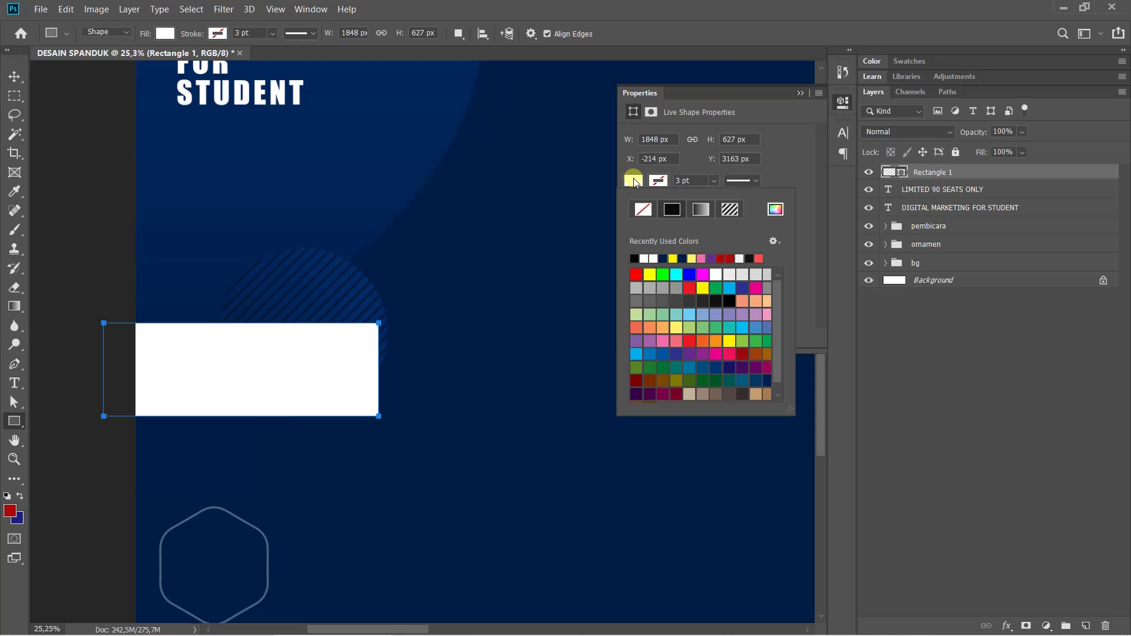
click(635, 181)
click(843, 103)
Fill Rectangle 1 with the banner's orange ff8400, eyedropped from the curve in the Color Picker
scroll(578, 189, right, 3)
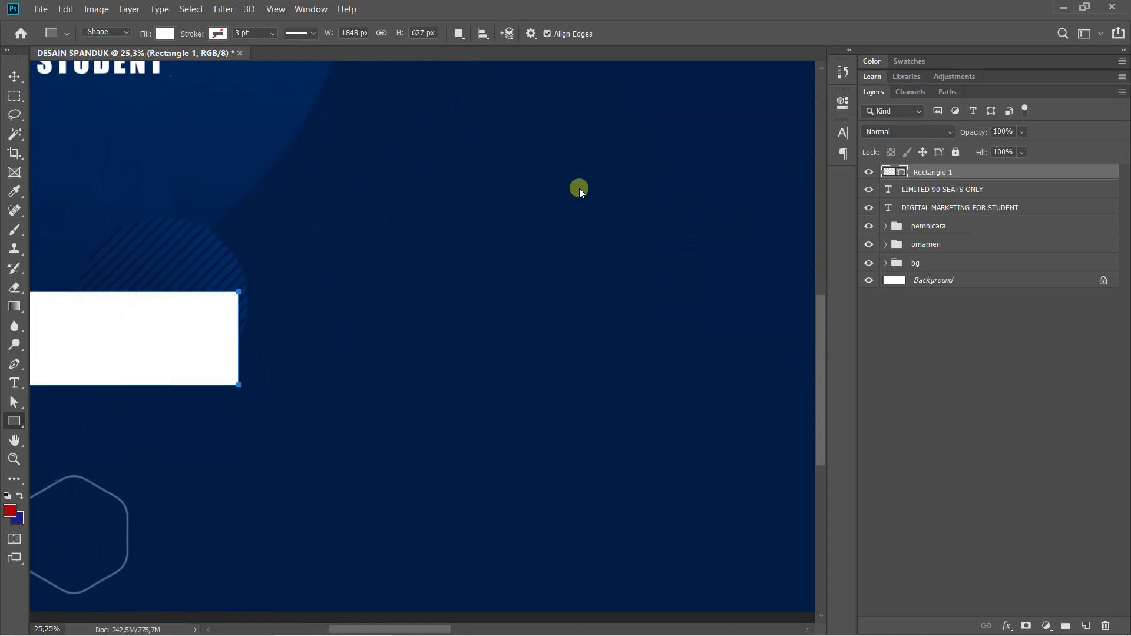
scroll(602, 258, down, 1)
scroll(602, 258, down, 5)
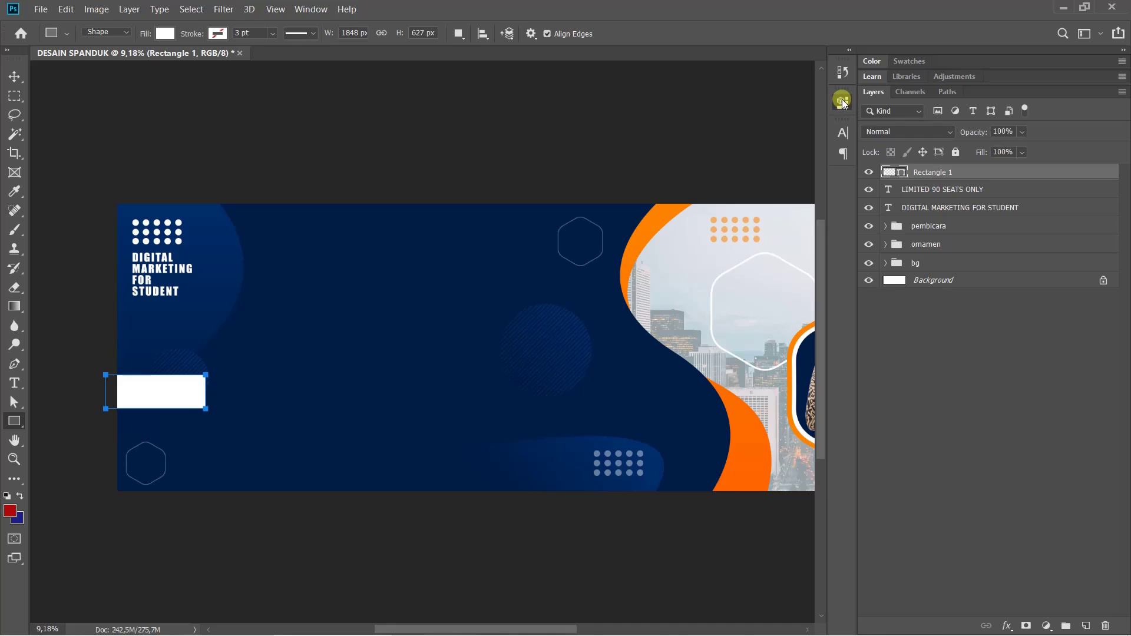
click(842, 101)
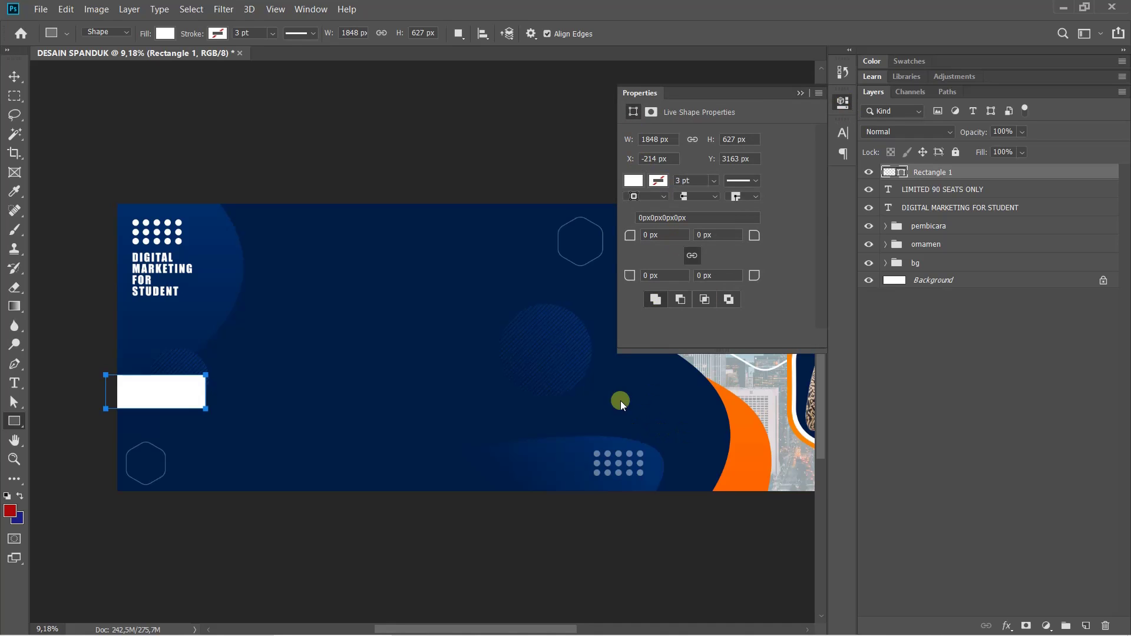
drag(597, 417, 542, 462)
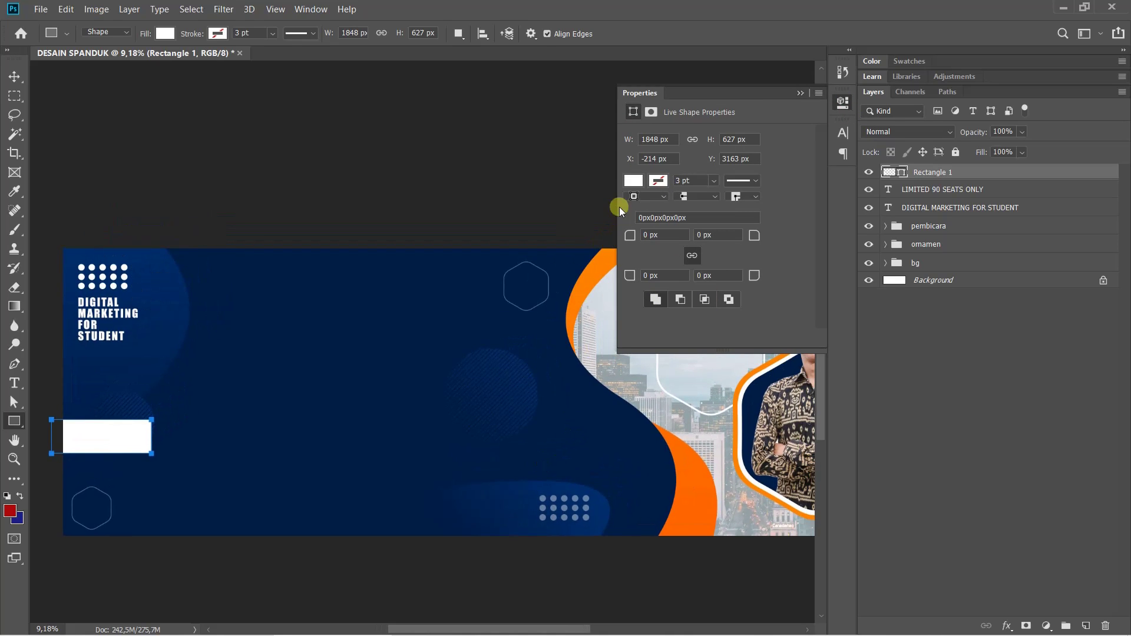
click(629, 181)
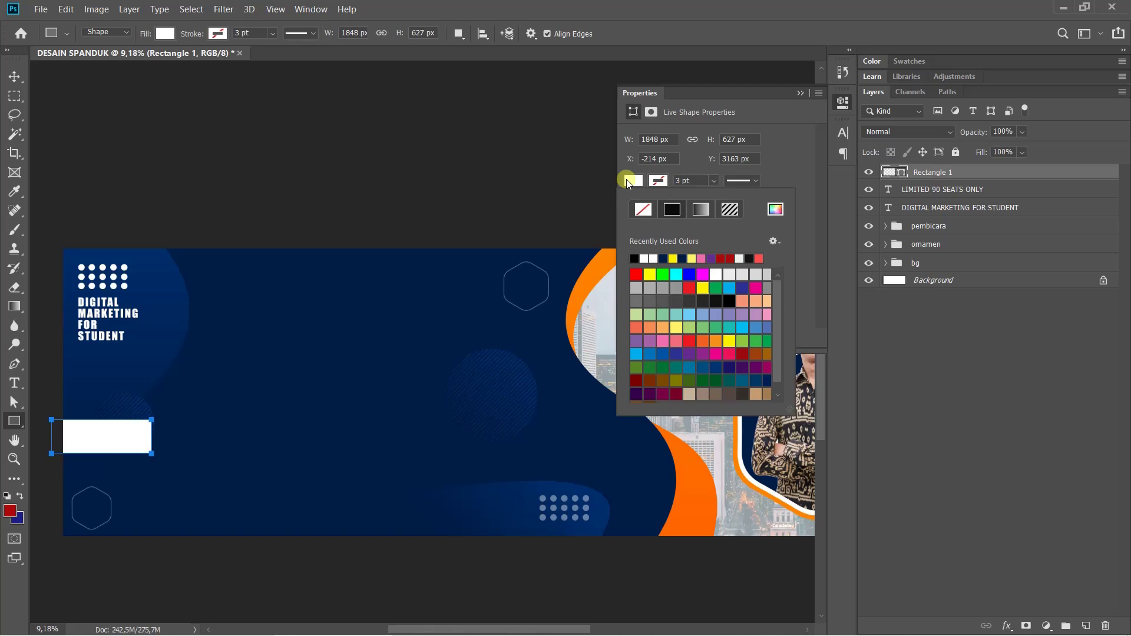
click(776, 209)
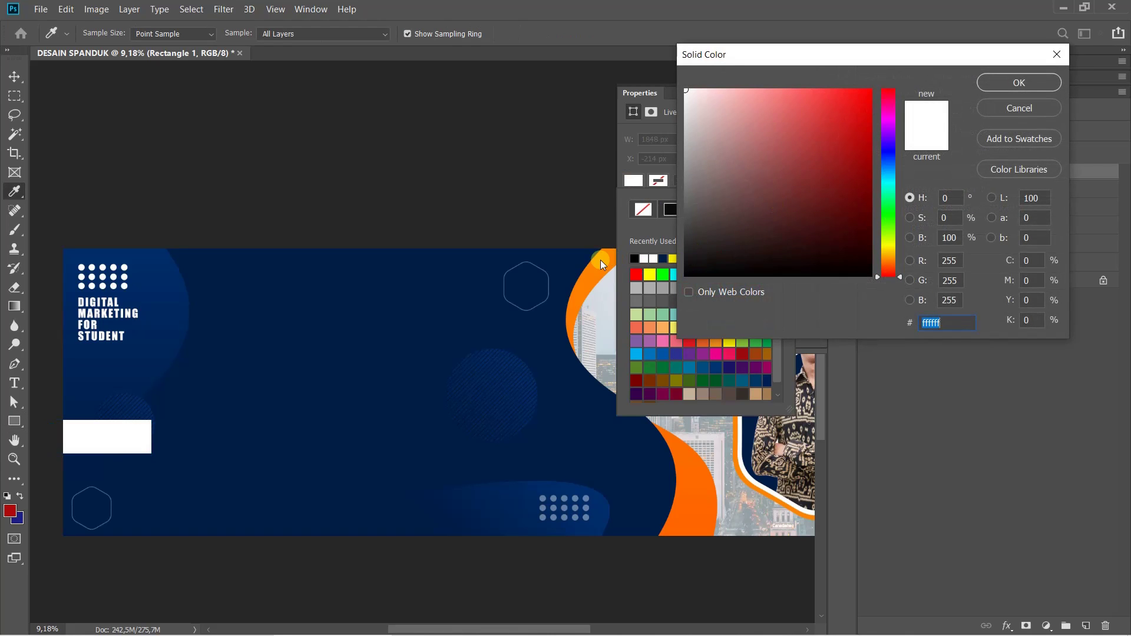
click(601, 261)
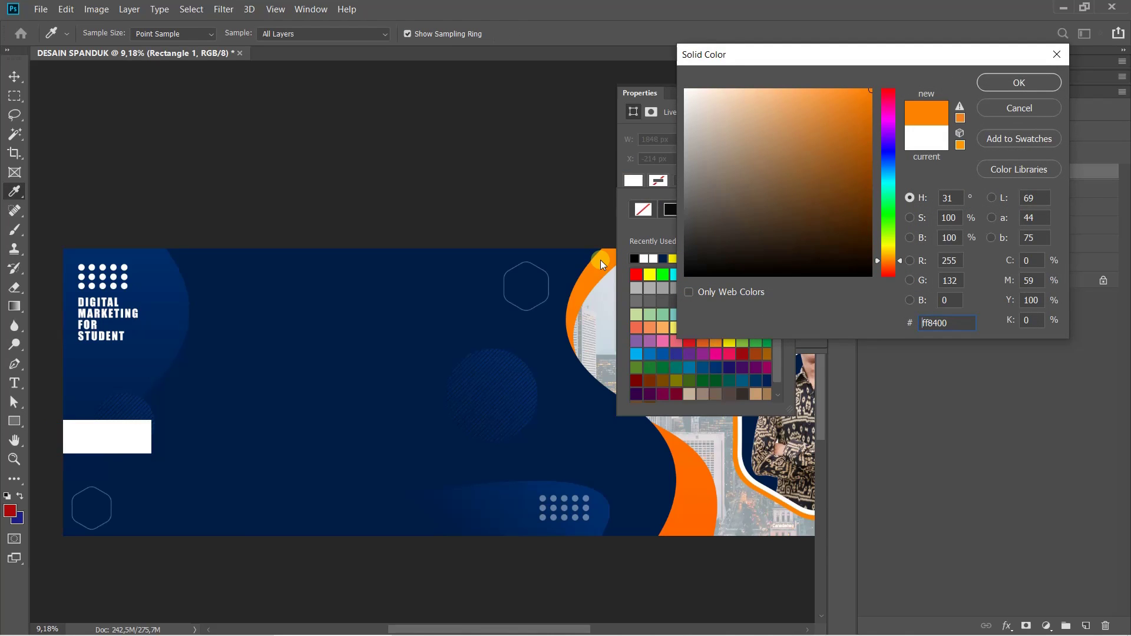
click(1019, 83)
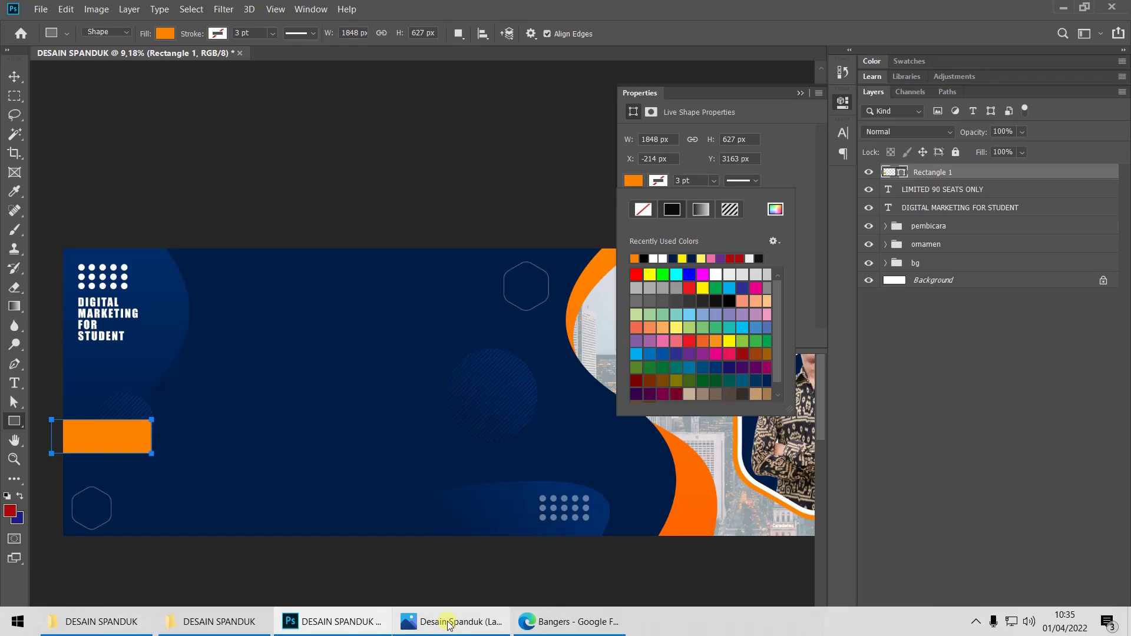
click(462, 621)
click(462, 622)
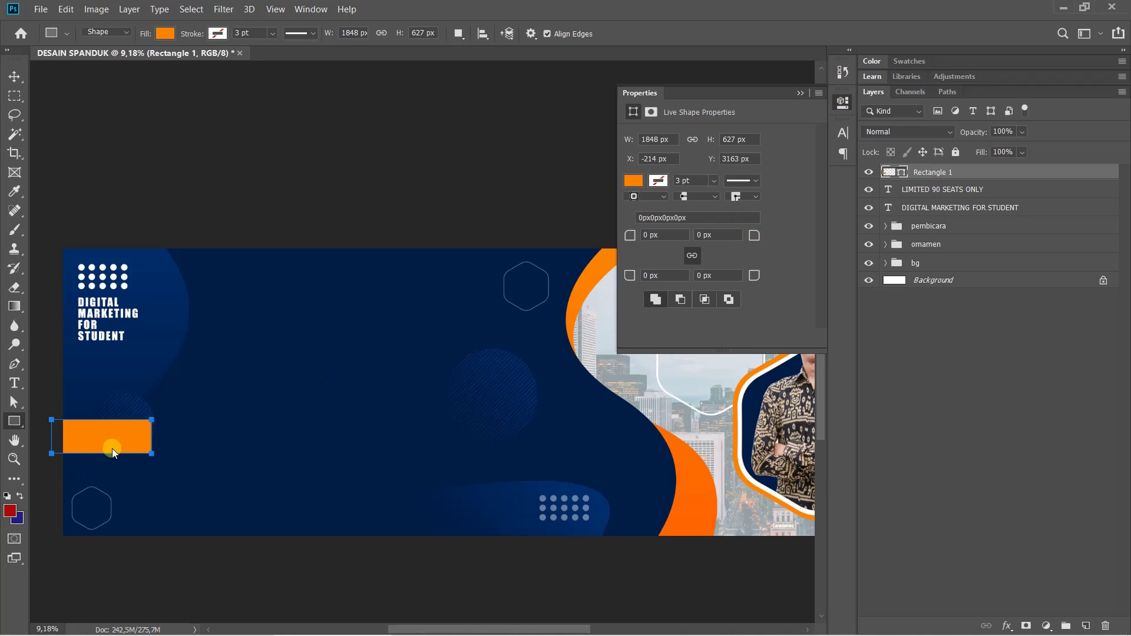
Give Rectangle 1 linked 313,5 px corner radii so the orange shape becomes a pill
scroll(112, 448, up, 6)
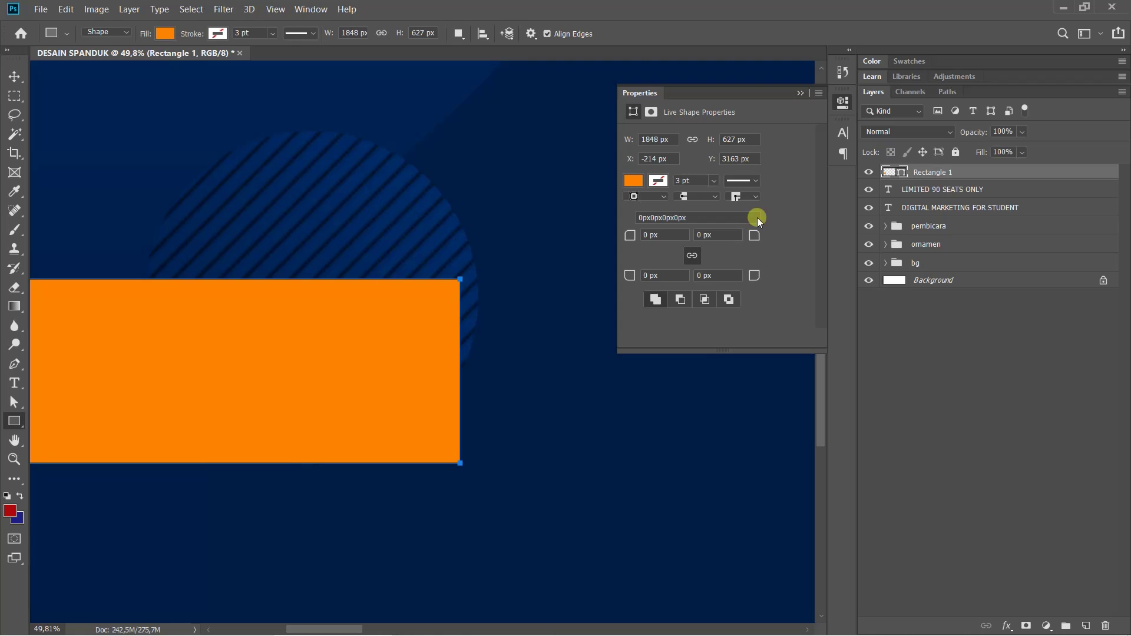
click(844, 102)
click(843, 102)
click(306, 16)
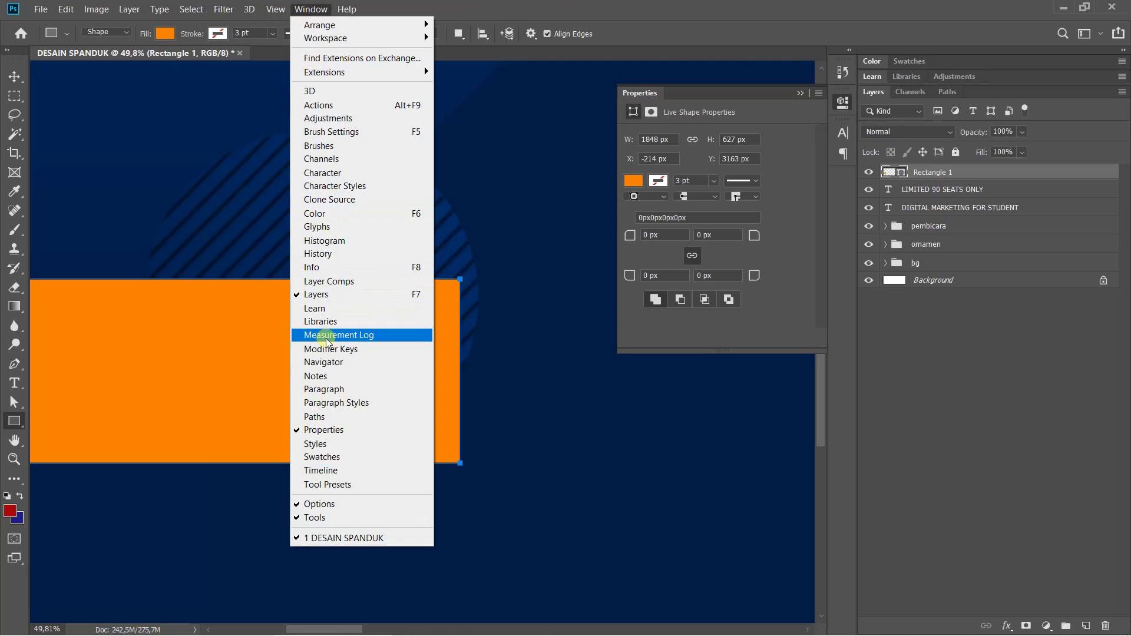
click(937, 176)
drag(759, 235, 1037, 228)
click(643, 329)
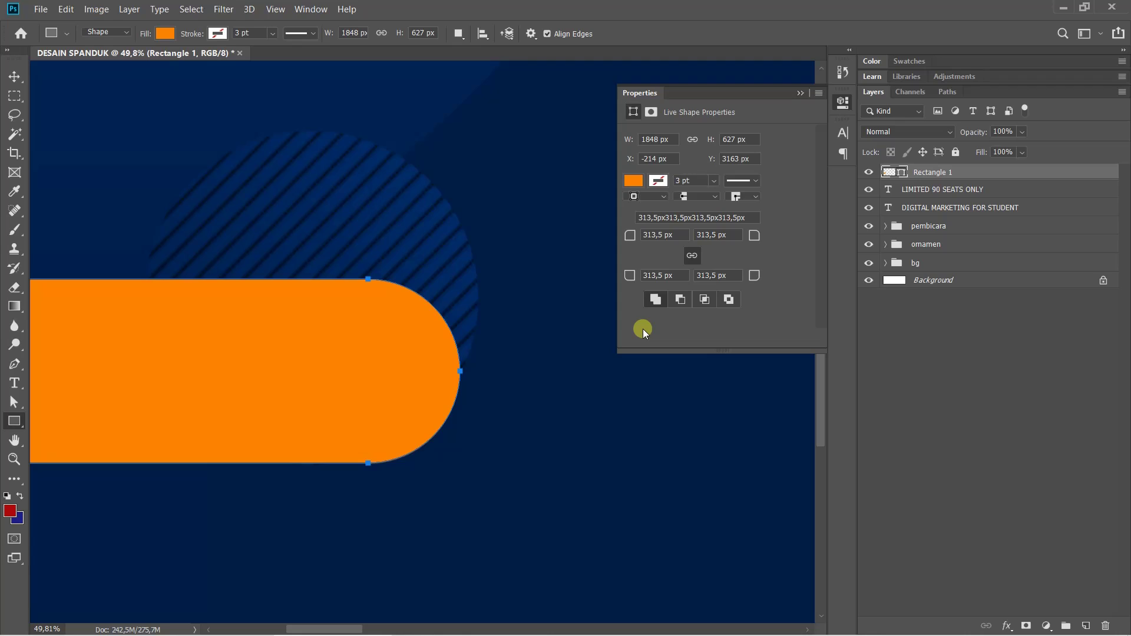
key(ctrl+z)
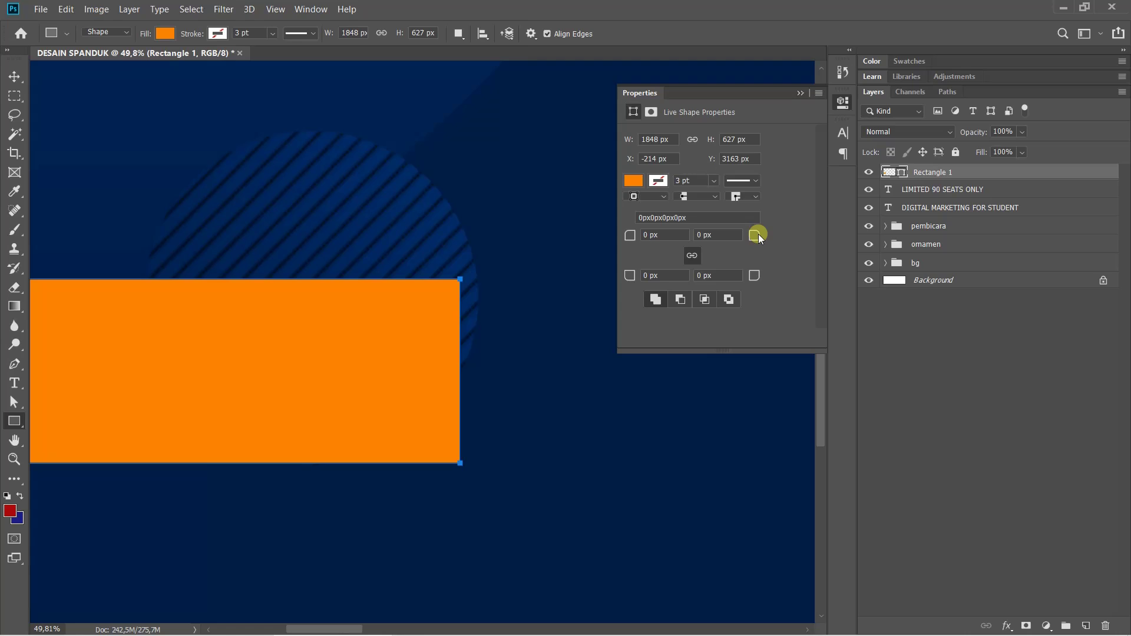
drag(759, 234, 1013, 217)
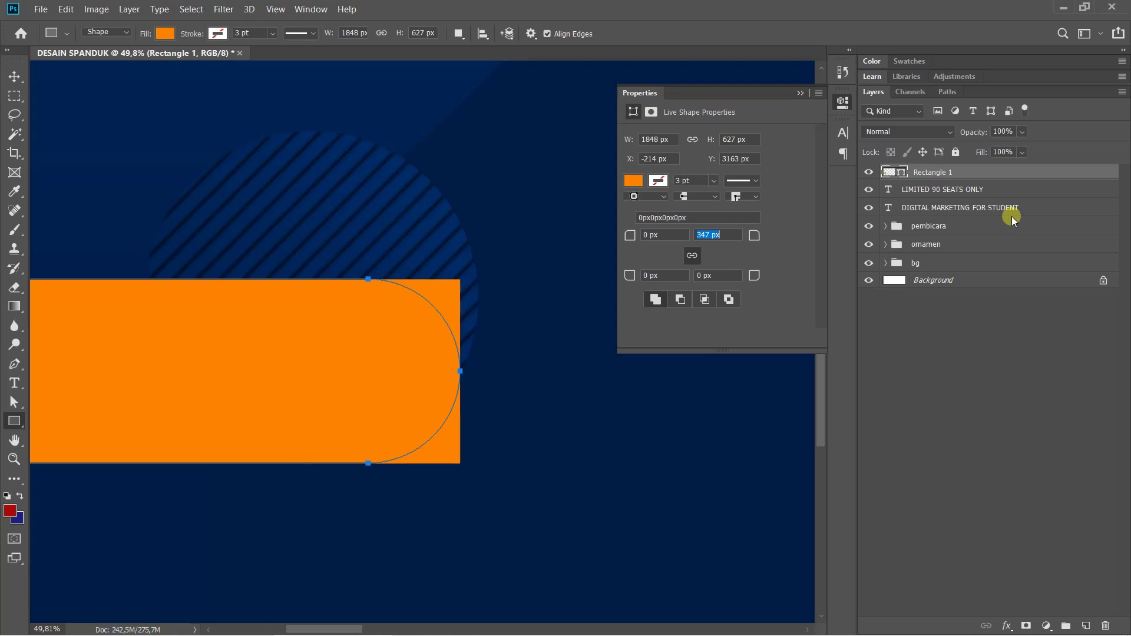
click(692, 255)
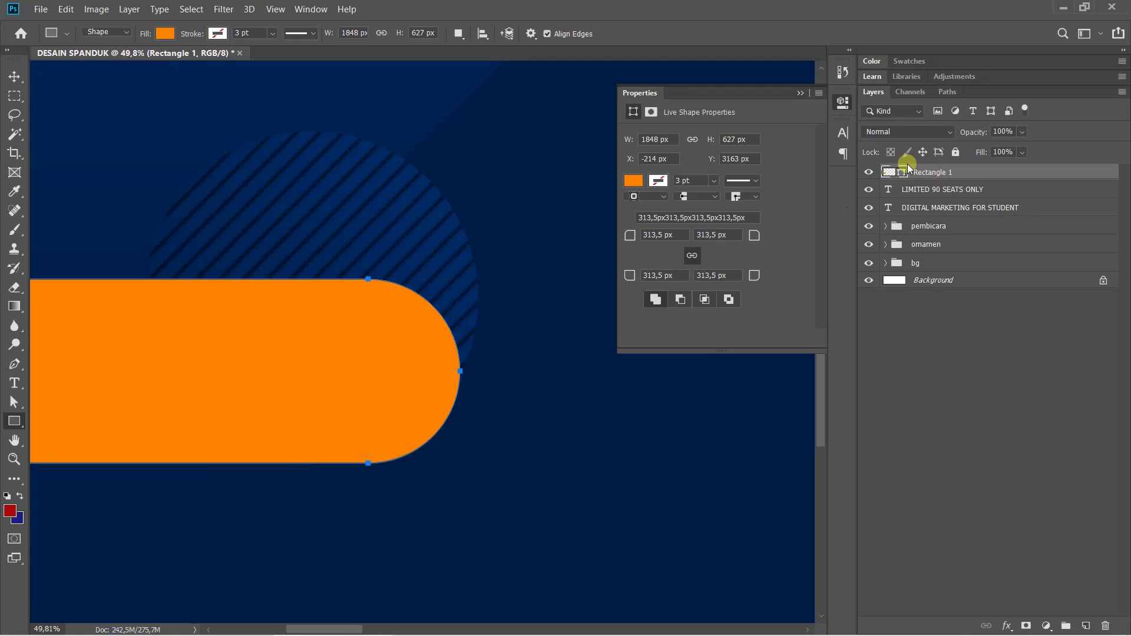
click(843, 101)
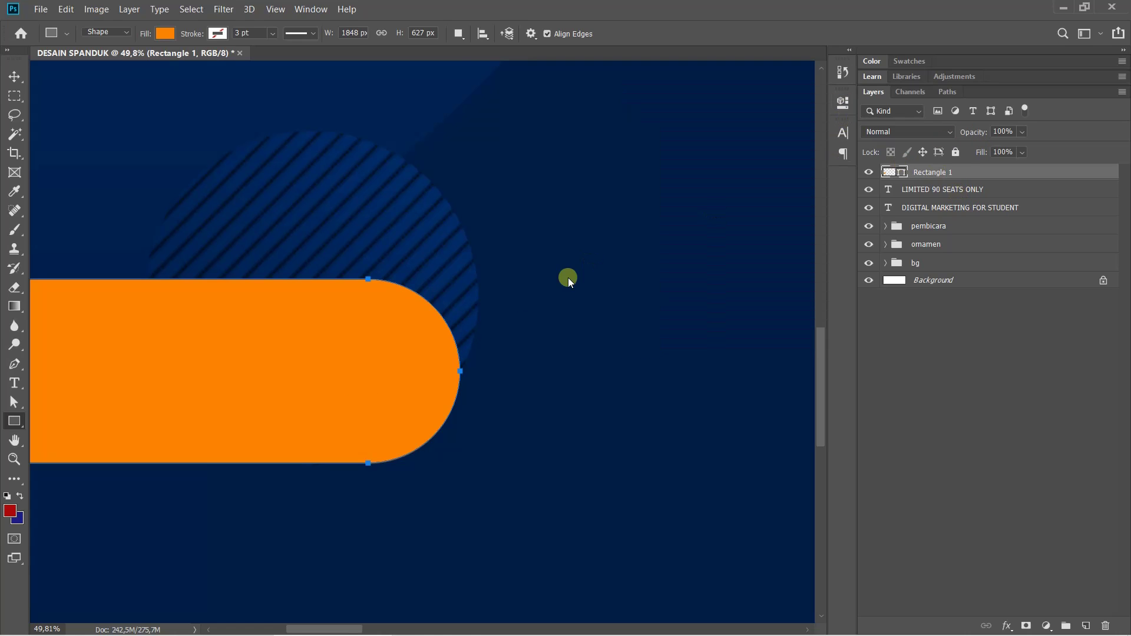
scroll(538, 304, down, 3)
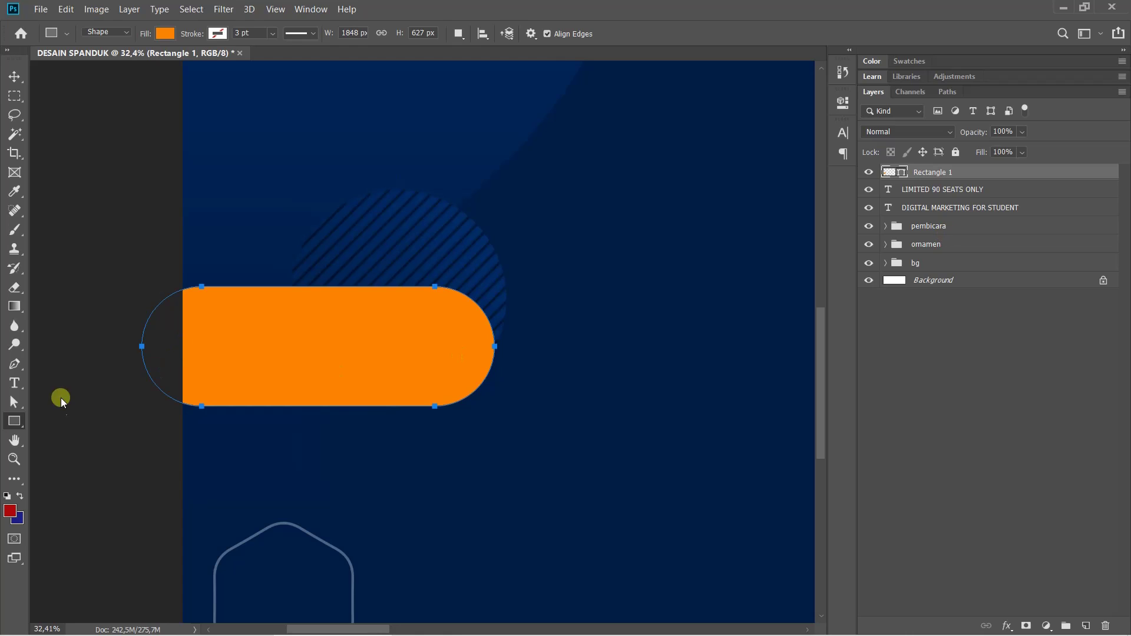
Stretch the orange pill shape slightly further to the left with Free Transform
key(ctrl+t)
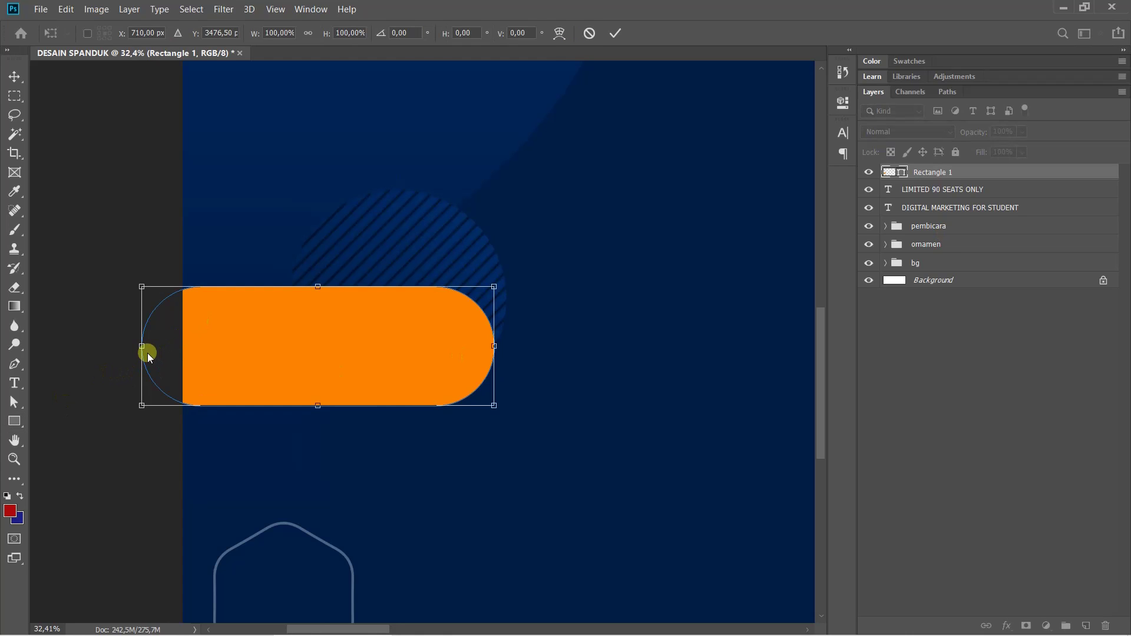
drag(141, 348, 120, 347)
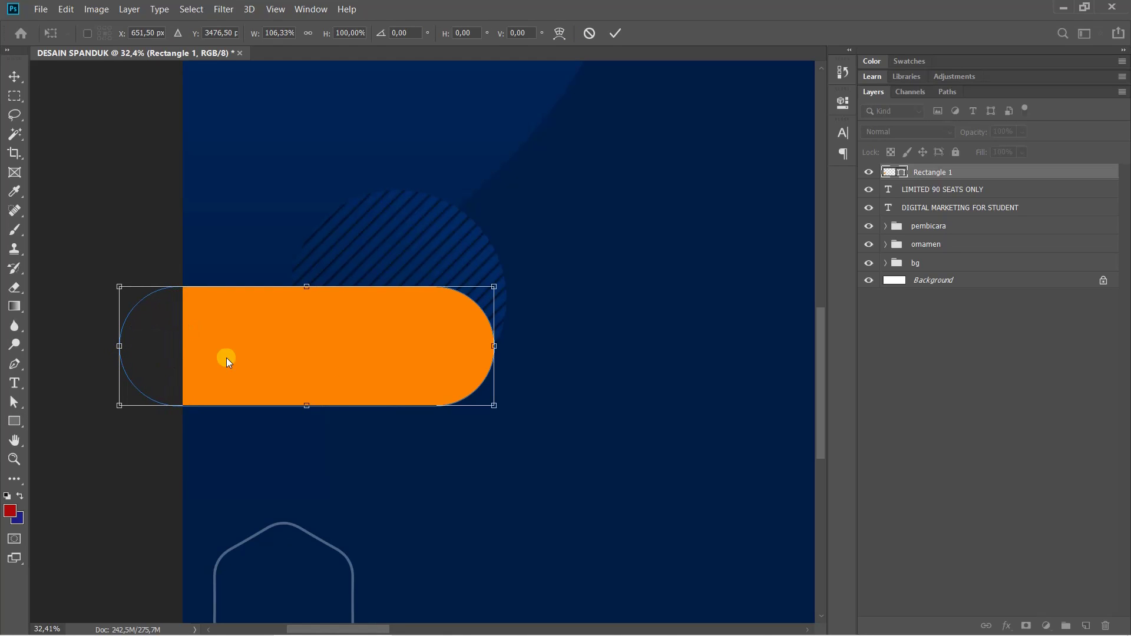
key(Return)
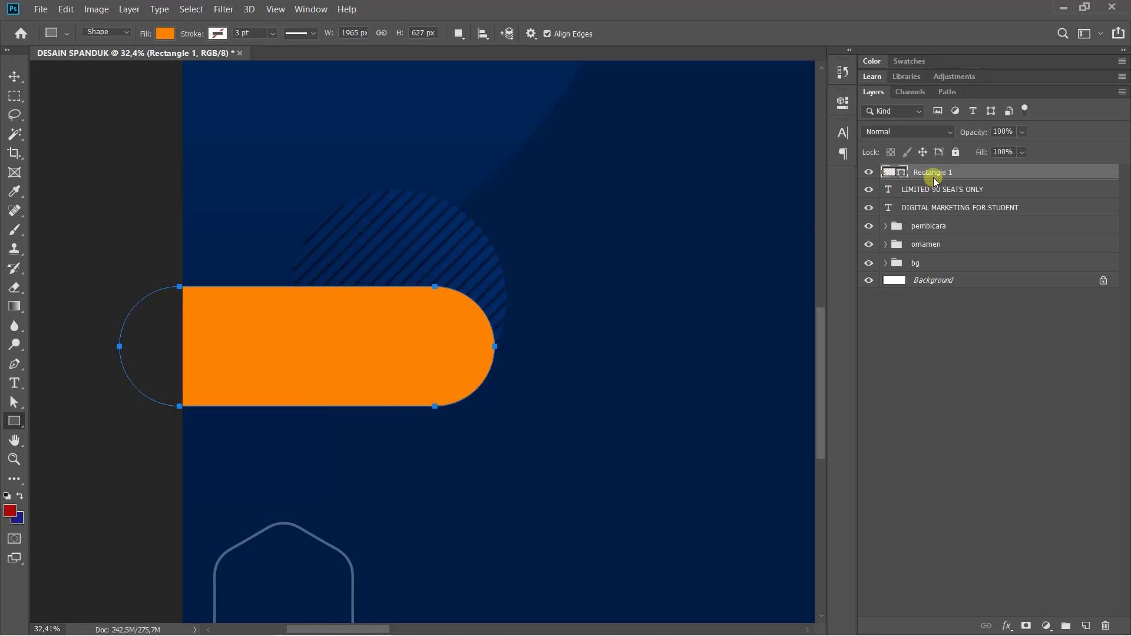
Move Rectangle 1 directly below the LIMITED 90 SEATS ONLY text layer
mouse_move(939, 173)
mouse_down()
mouse_move(938, 216)
mouse_move(937, 183)
mouse_up()
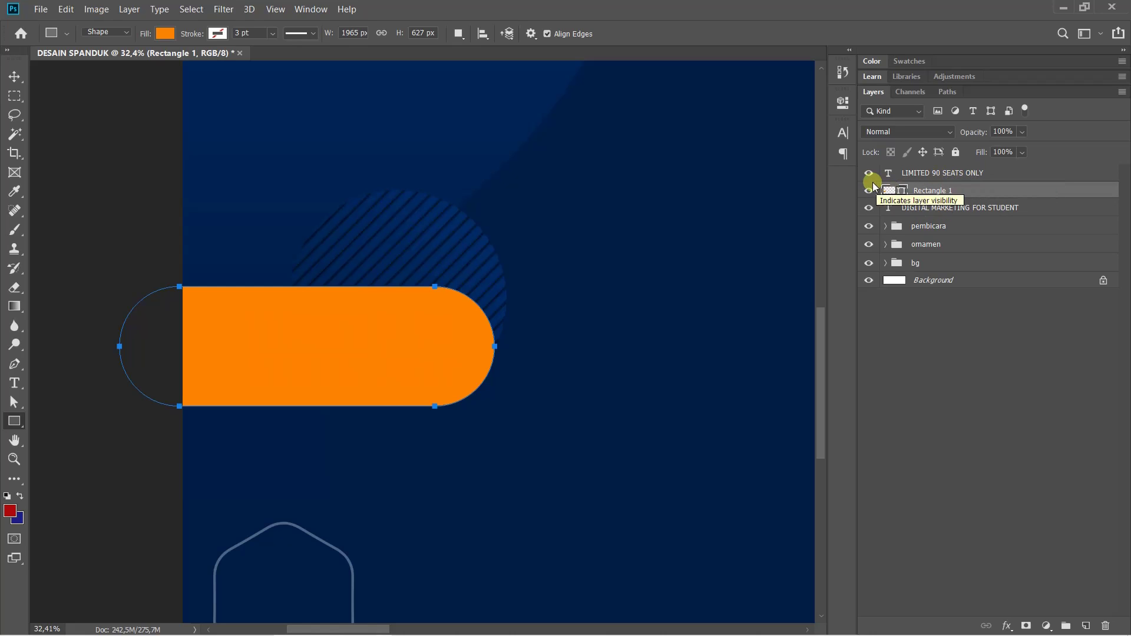
click(869, 190)
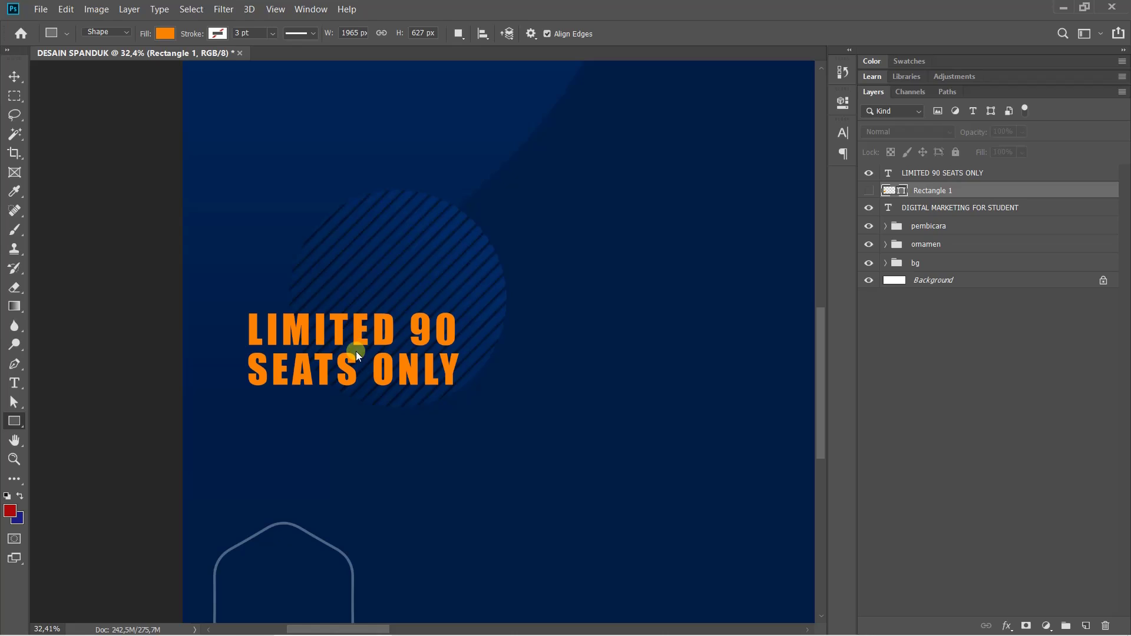
click(864, 190)
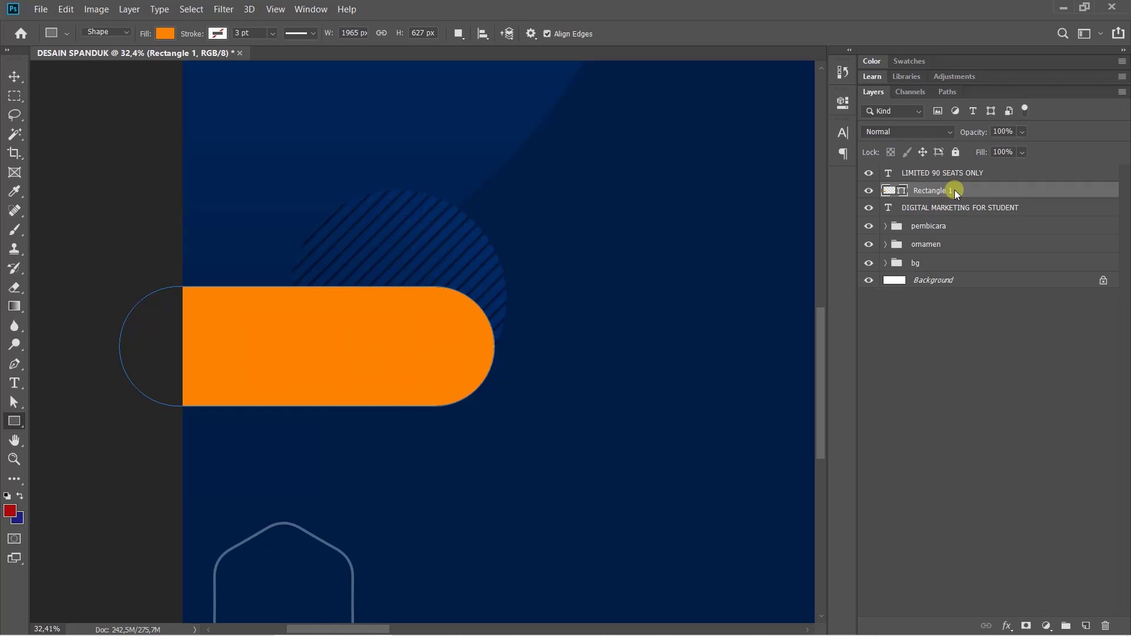
Duplicate the pill, fill the copy with the navy background colour and nudge it upward
drag(955, 190, 953, 182)
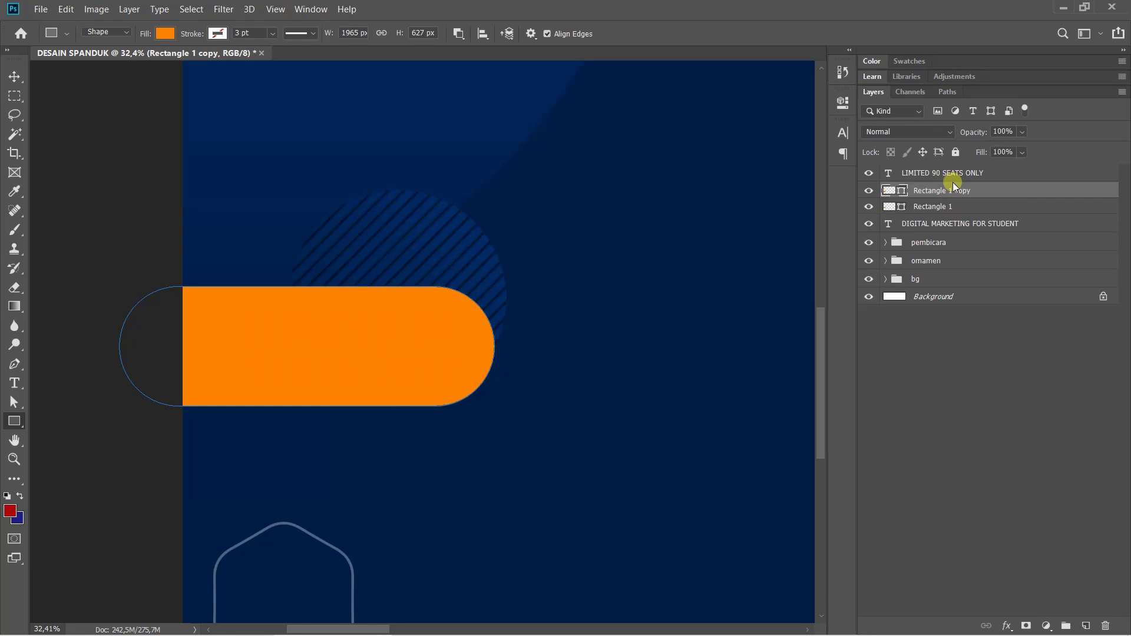
double_click(897, 191)
click(551, 195)
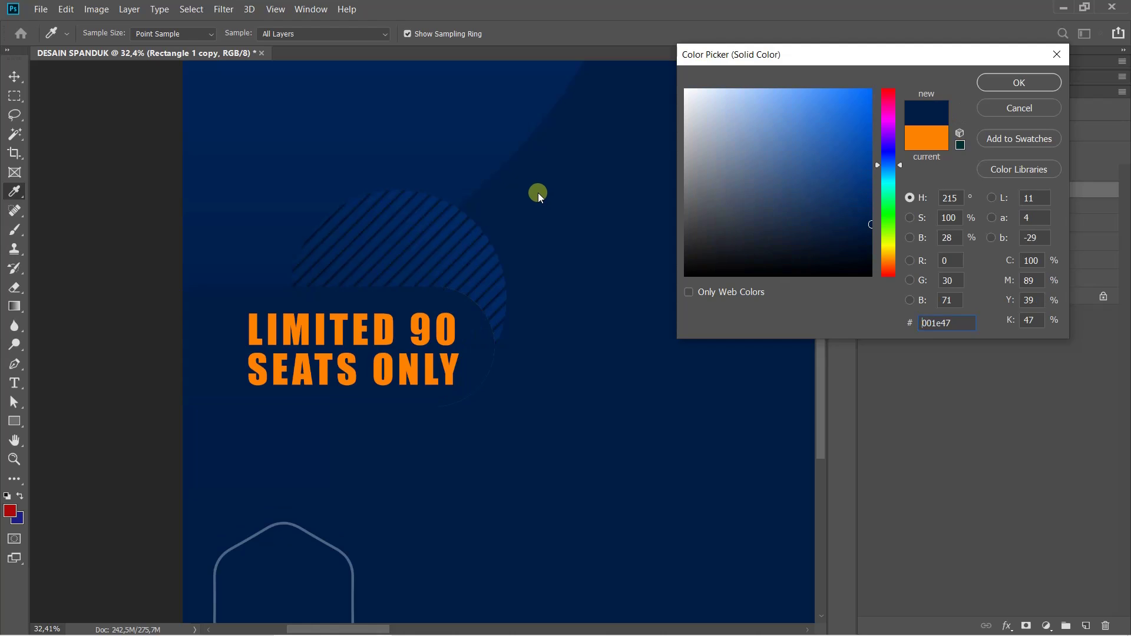
click(999, 82)
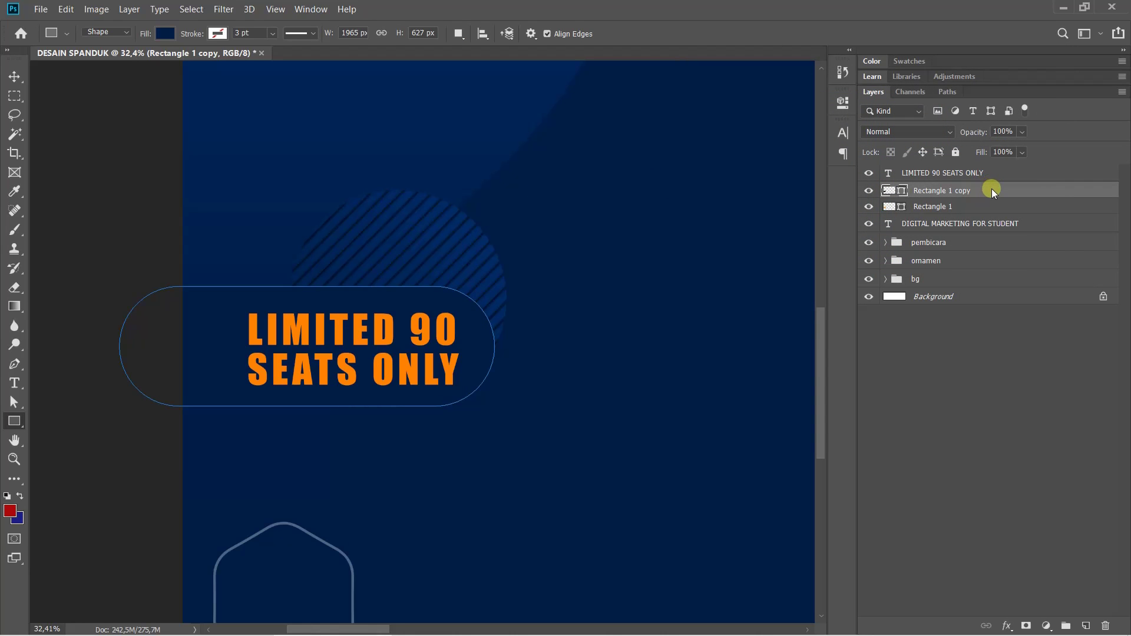
key(ctrl+t)
key(shift+Up)
key(shift+Up)
key(shift+Up)
key(shift+Up)
key(shift+Up)
key(shift+Up)
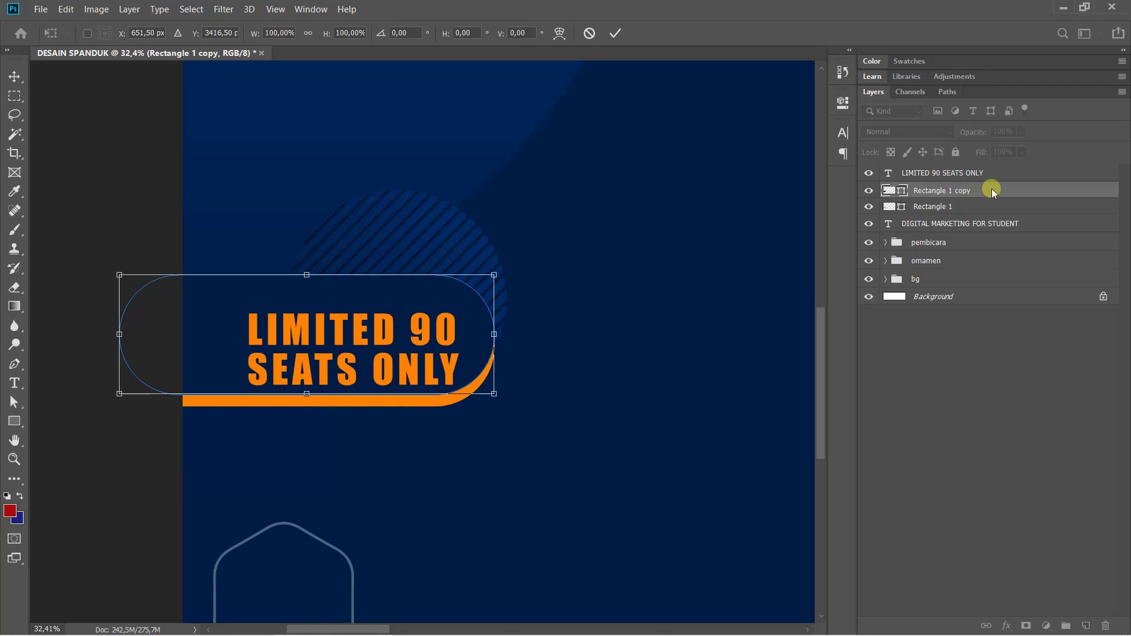
key(u)
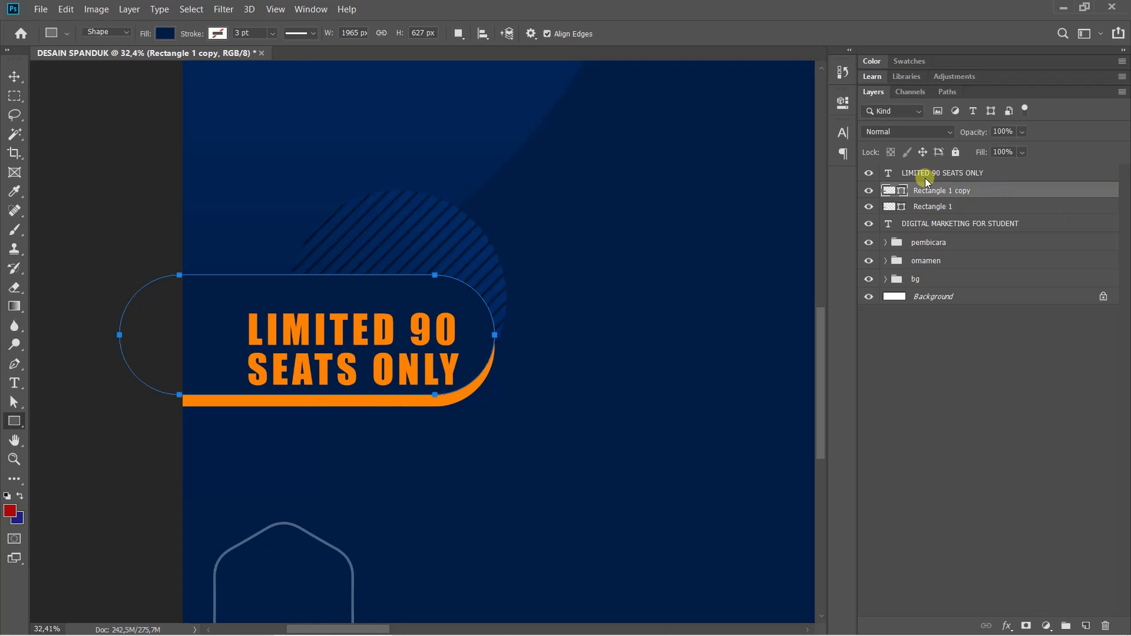
Move the LIMITED 90 SEATS ONLY text left and up inside the pill
click(925, 175)
key(ctrl+t)
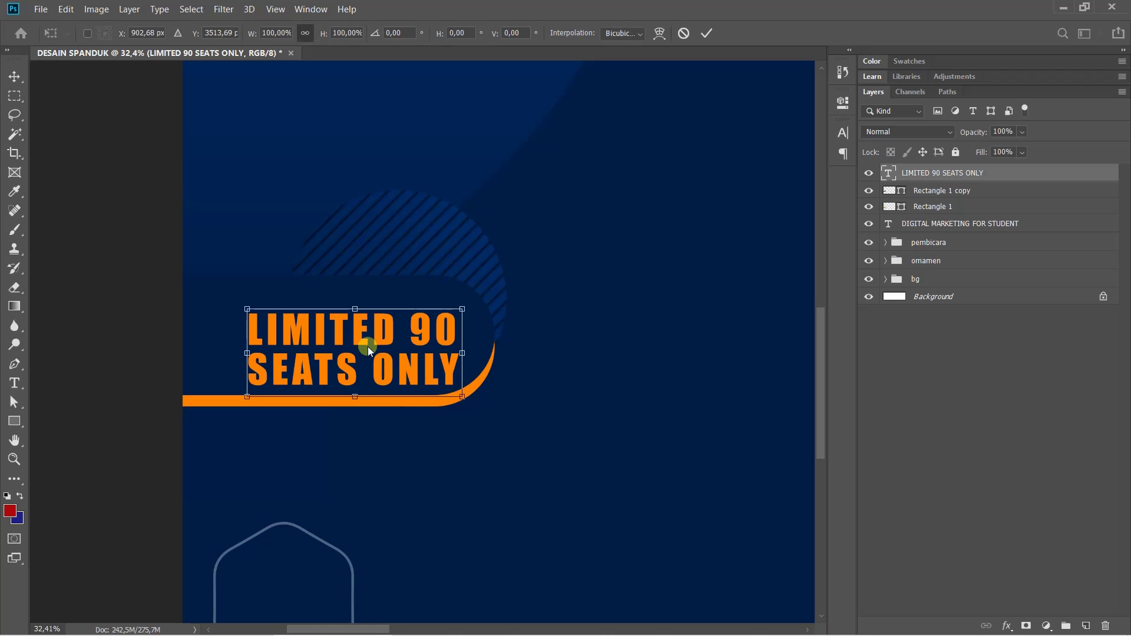
drag(364, 335, 329, 321)
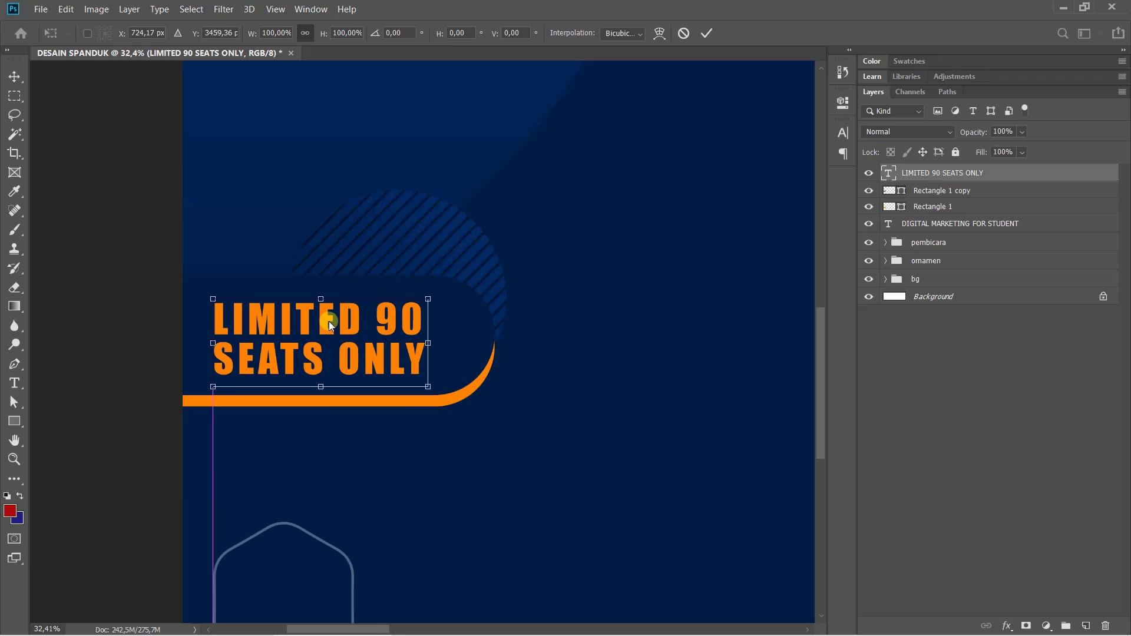
key(Return)
Shorten Rectangle 1 copy and Rectangle 1 together by lowering their top edge
key(u)
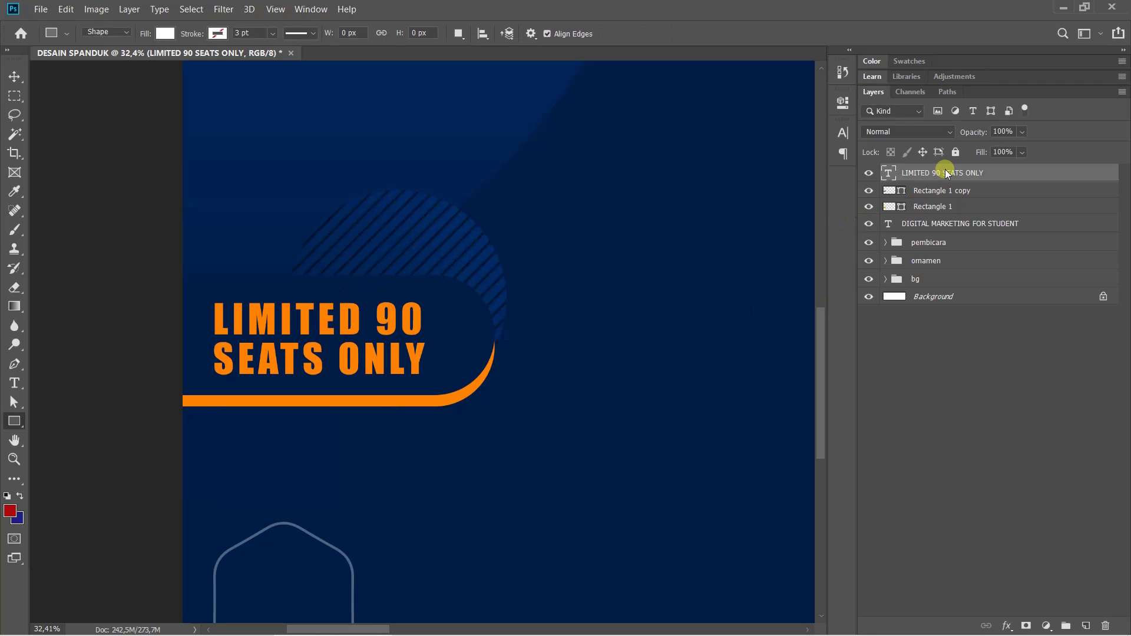
click(950, 190)
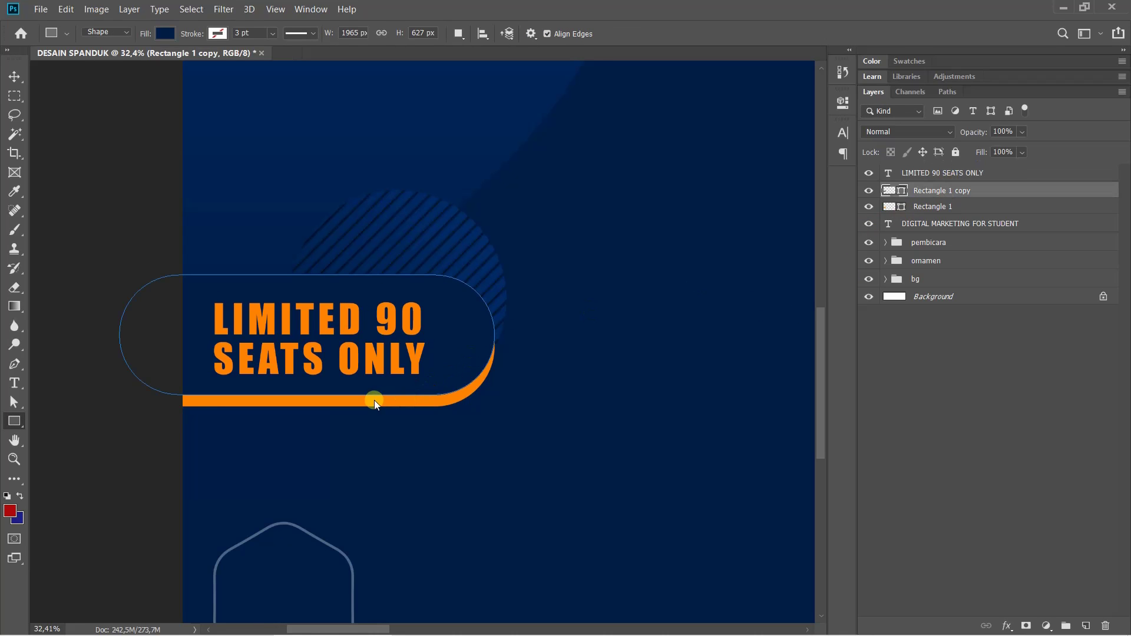
key(ctrl+t)
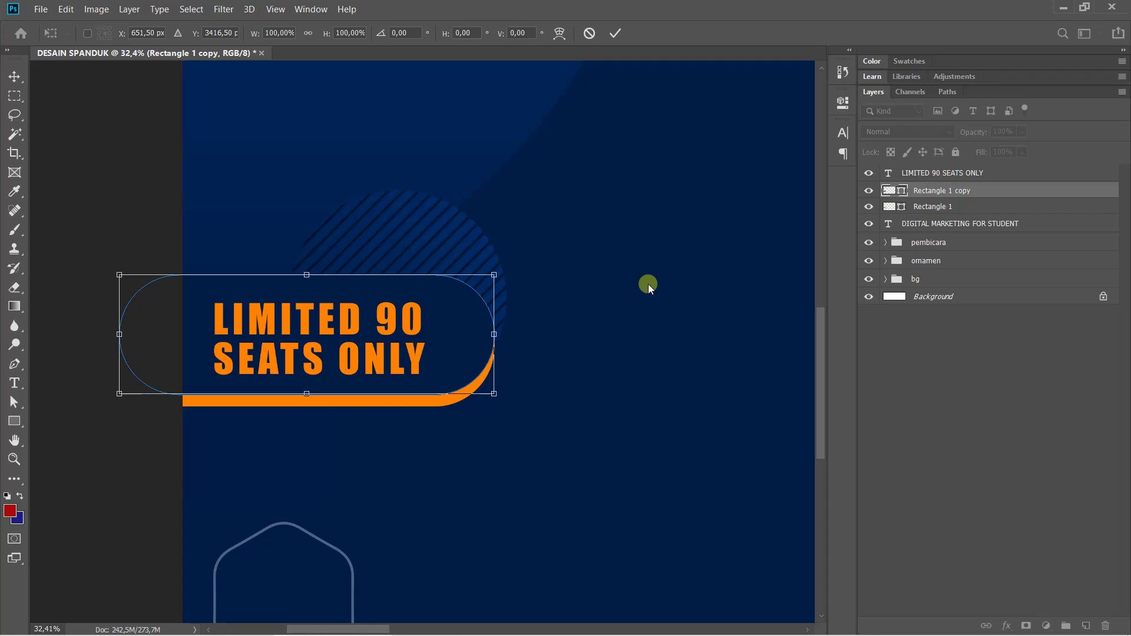
key(Return)
double_click(934, 206)
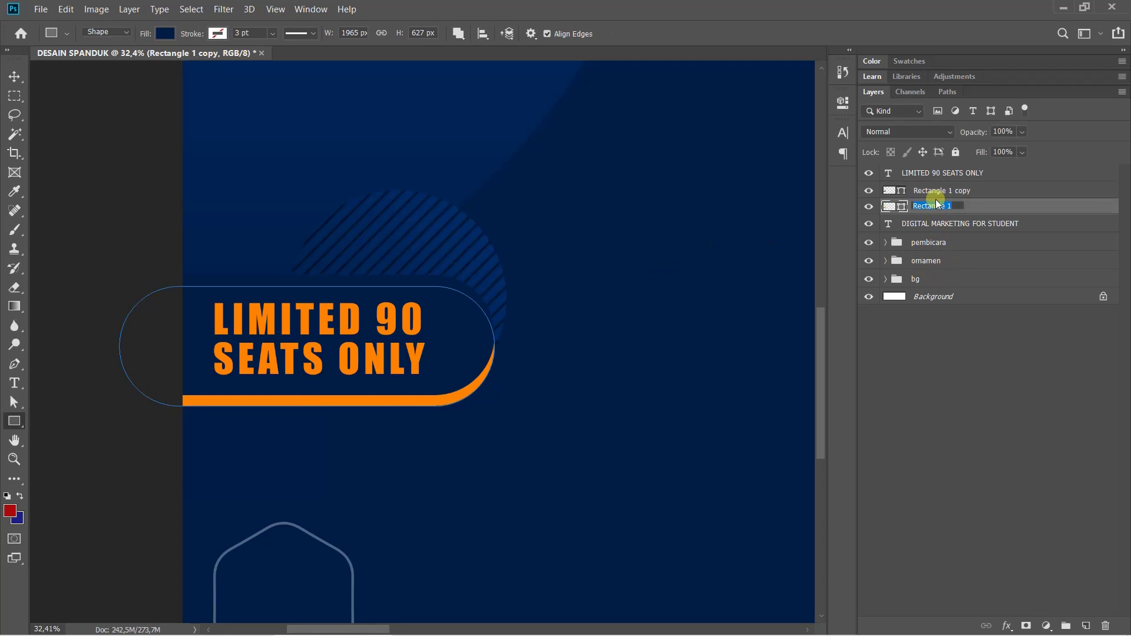
click(943, 190)
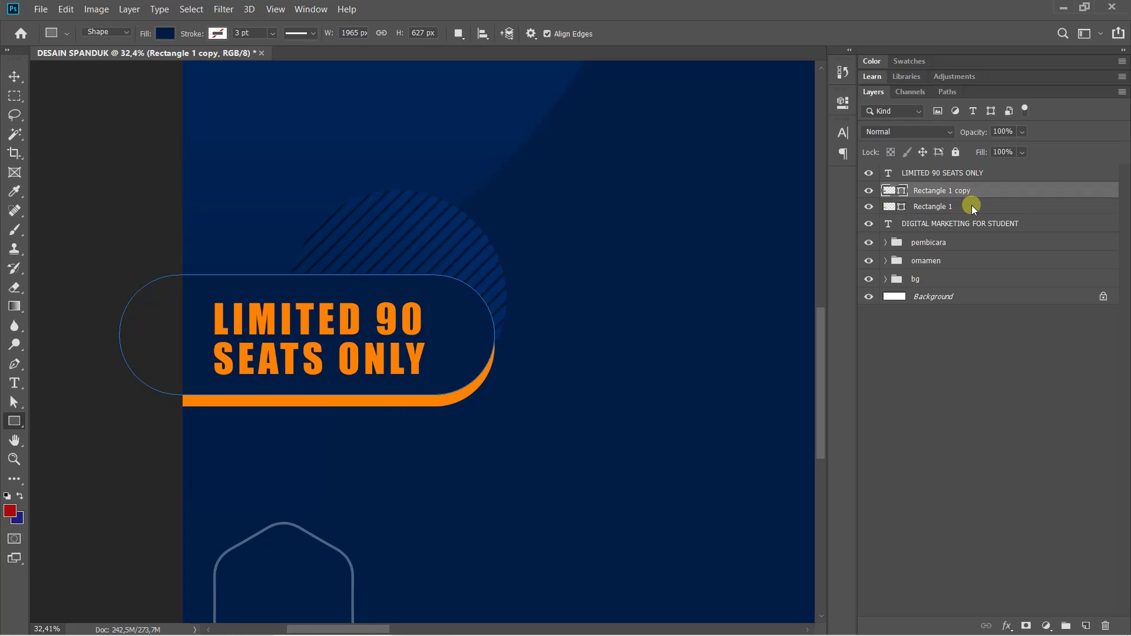
shift+click(966, 207)
key(ctrl+t)
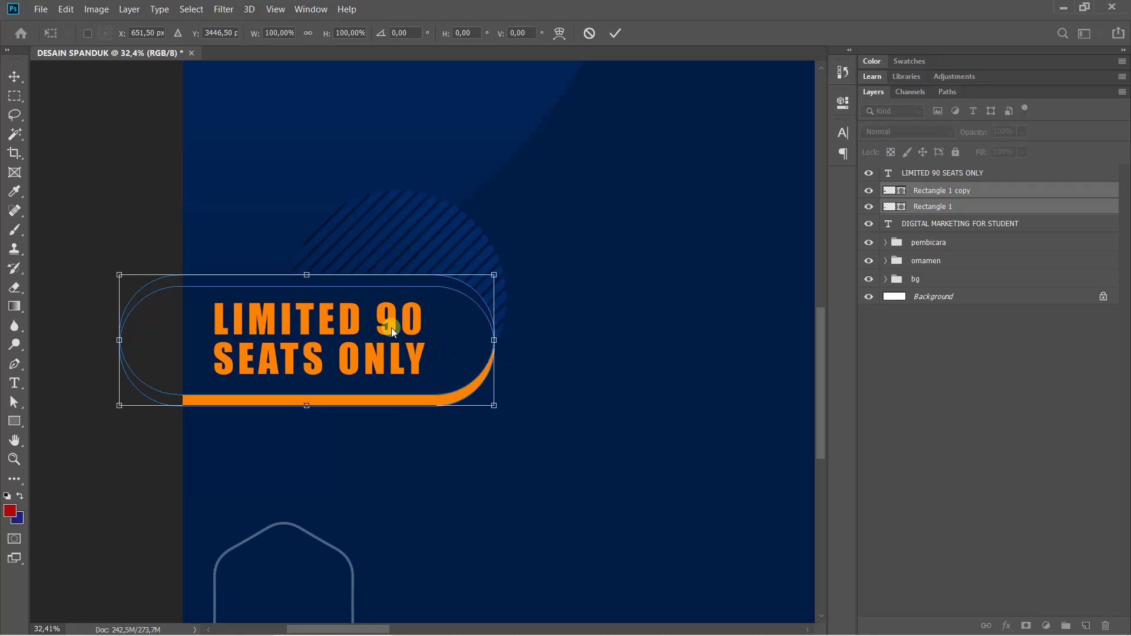
drag(308, 275, 311, 287)
key(Return)
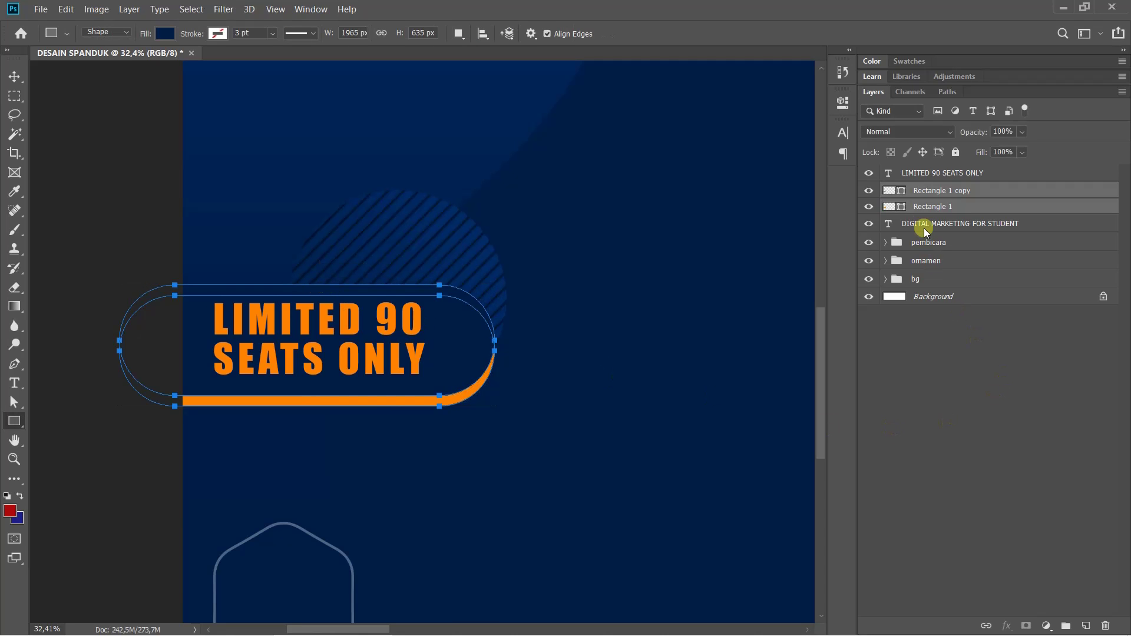
Check the orange Rectangle 1, deselect the badge and fit the whole banner in view
click(921, 211)
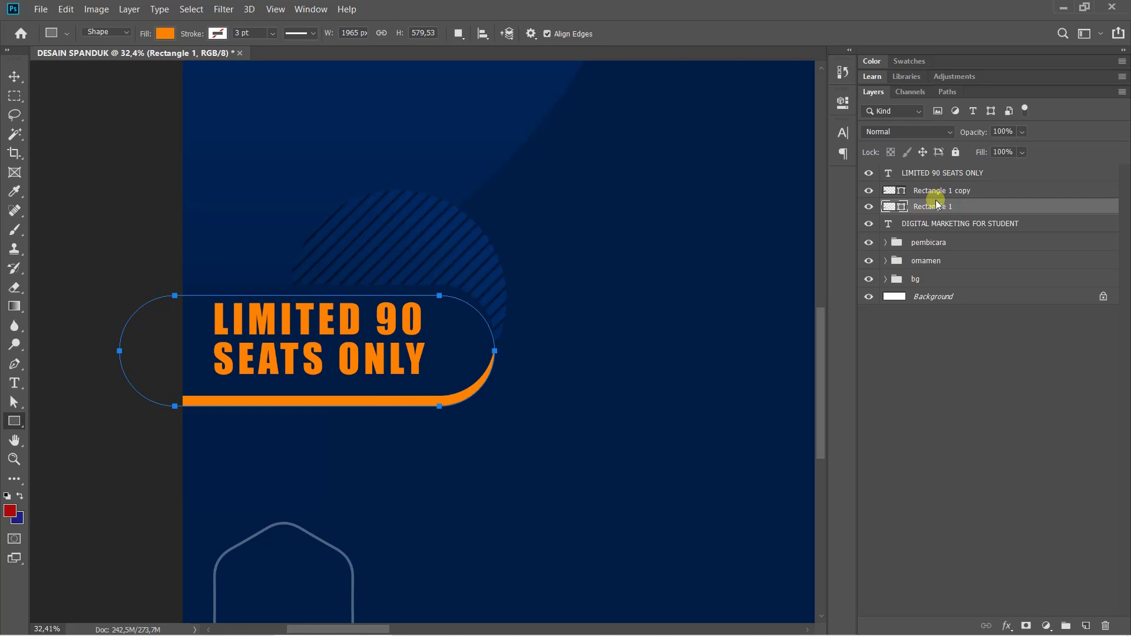
key(ctrl+t)
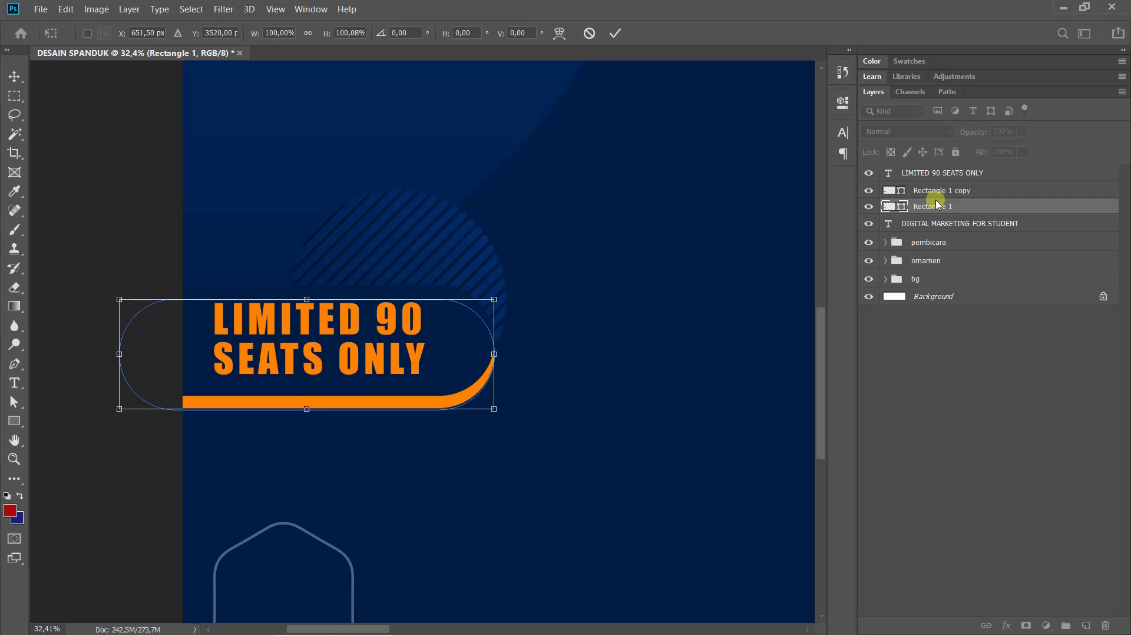
key(Escape)
key(u)
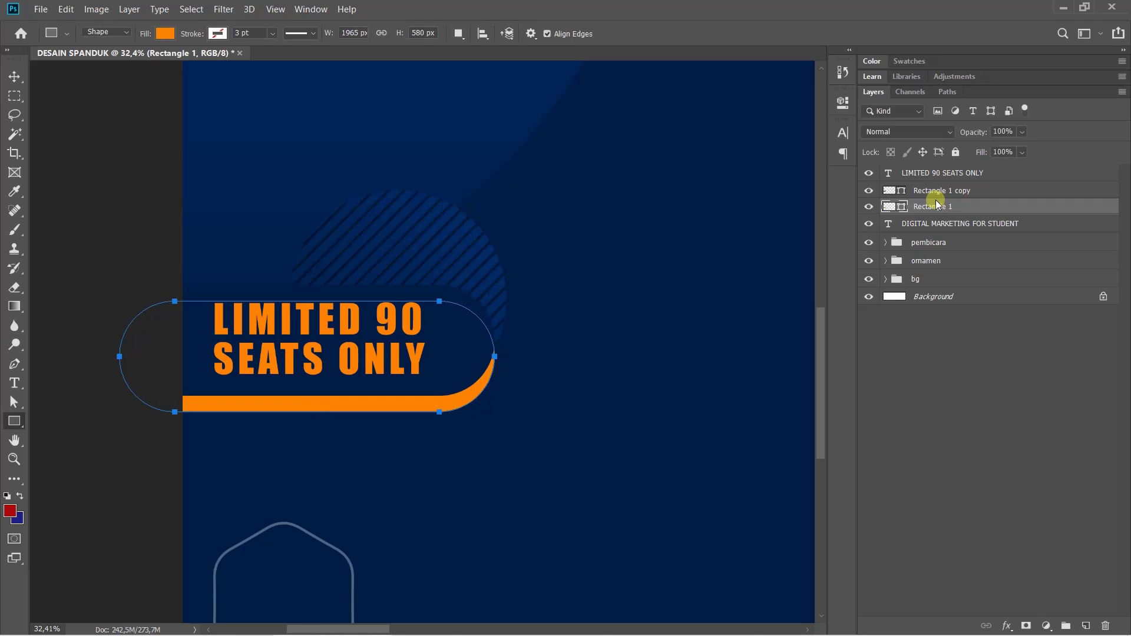
click(941, 456)
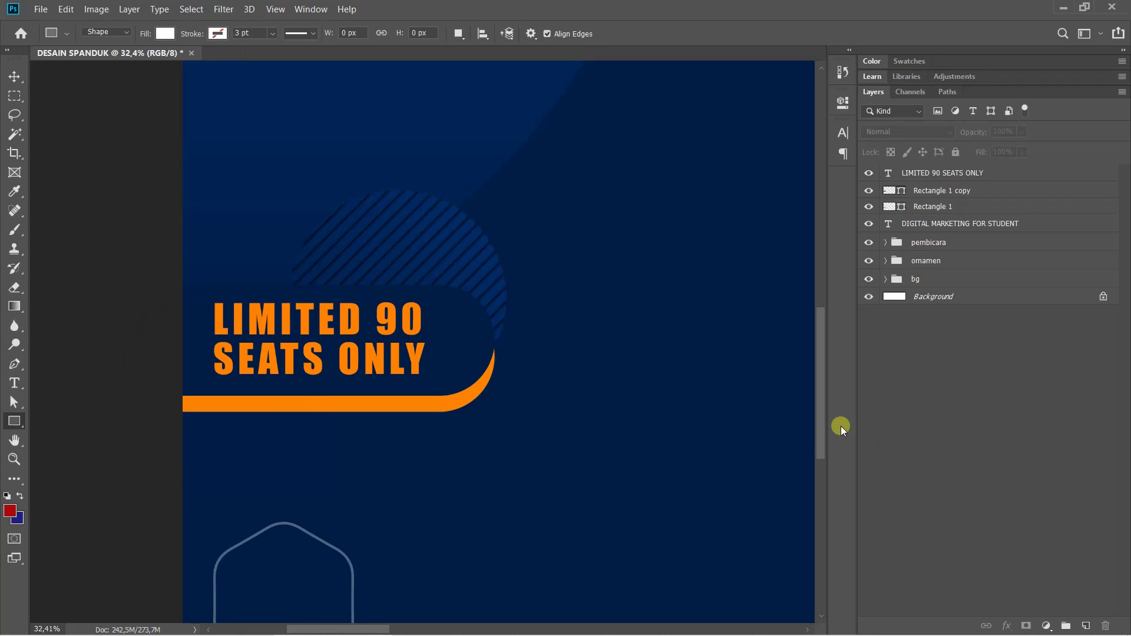
key(ctrl+0)
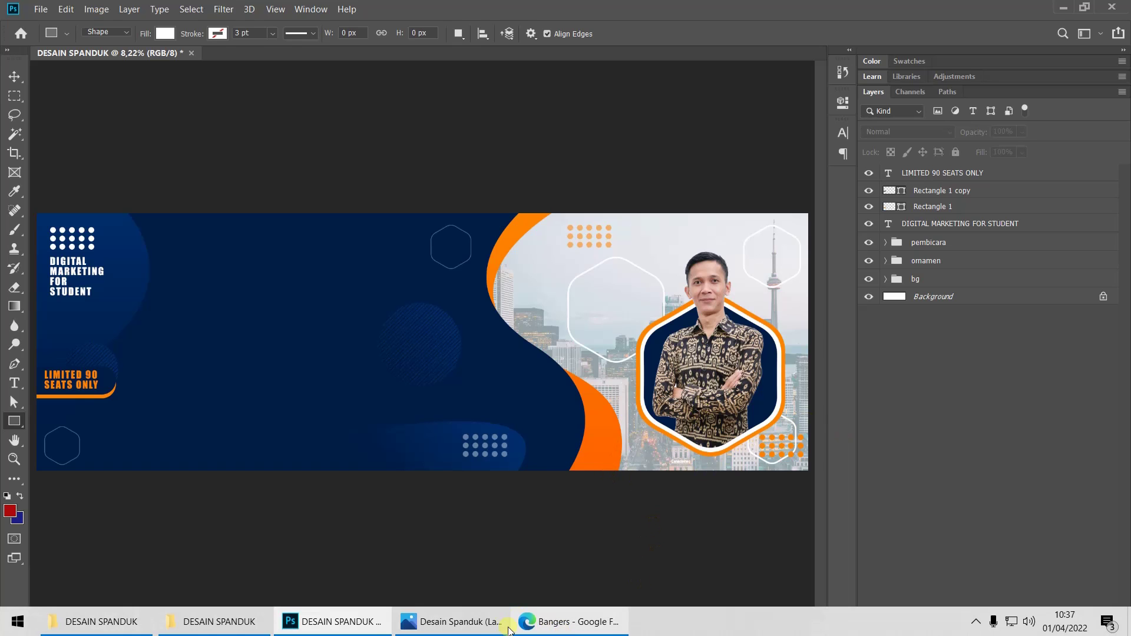
click(466, 622)
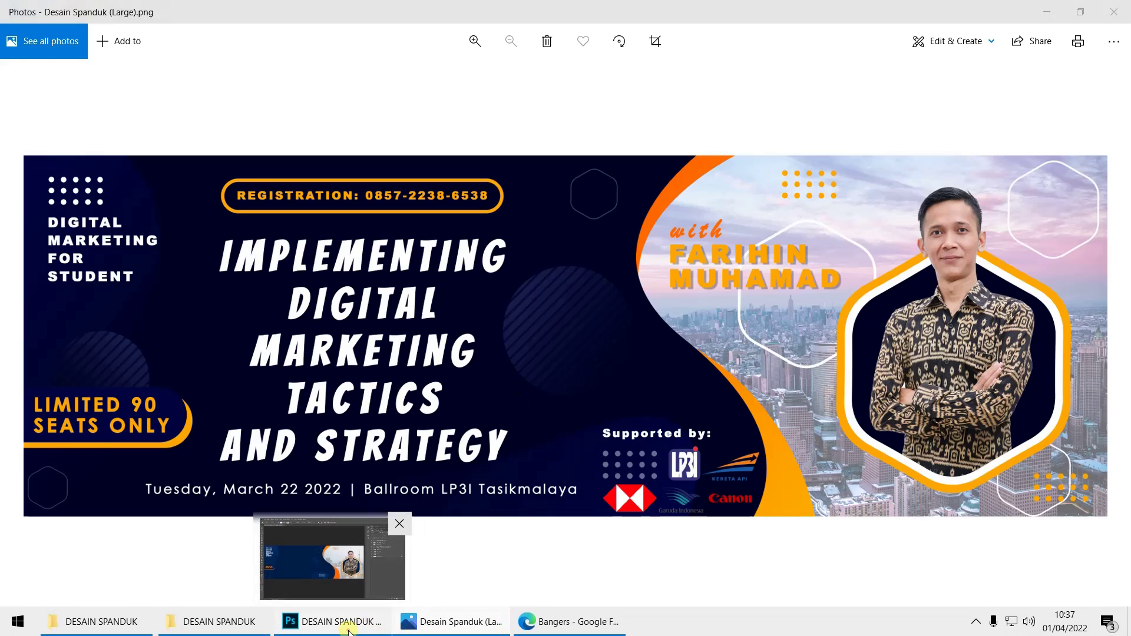
click(345, 622)
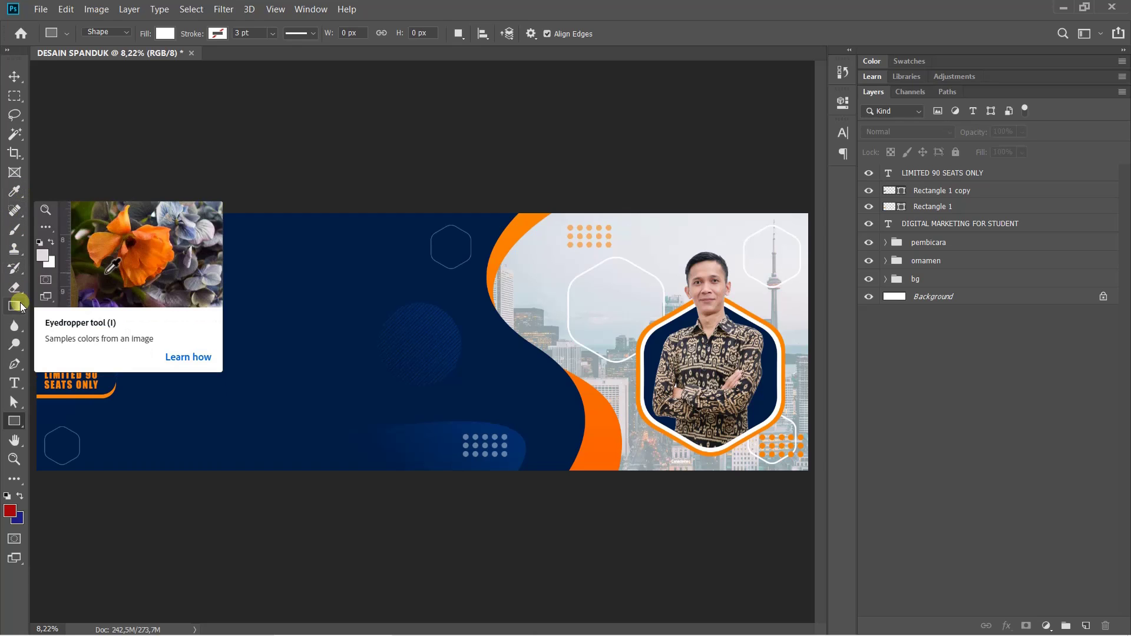
Add an orange 'REGISTRATION:' text line followed by the contact phone number near the banner top
right_click(18, 421)
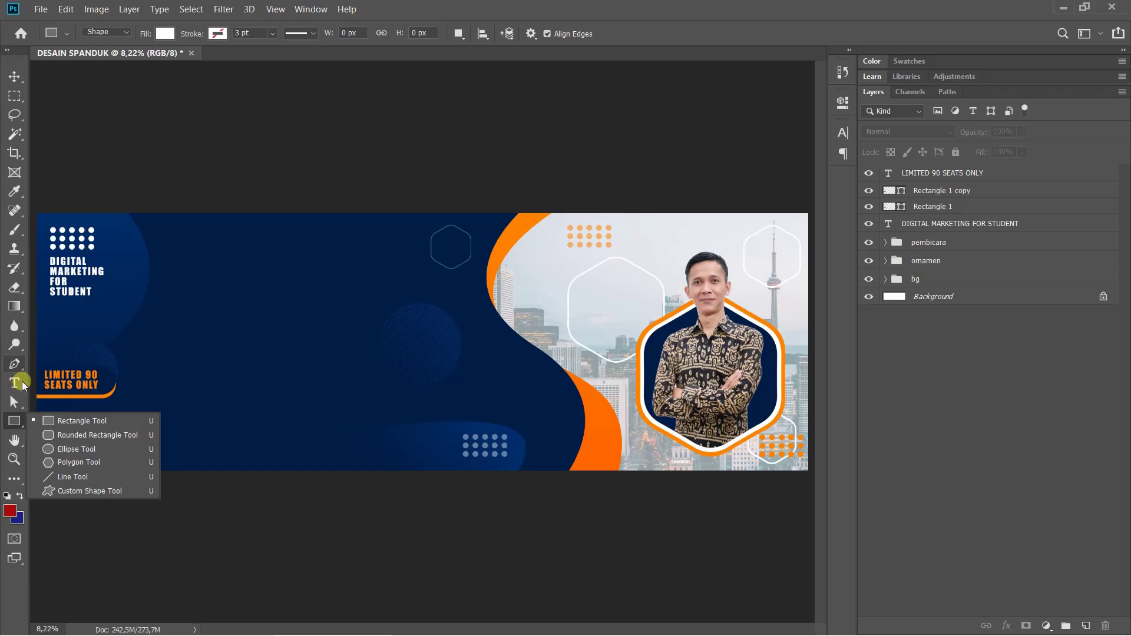
right_click(14, 383)
click(78, 386)
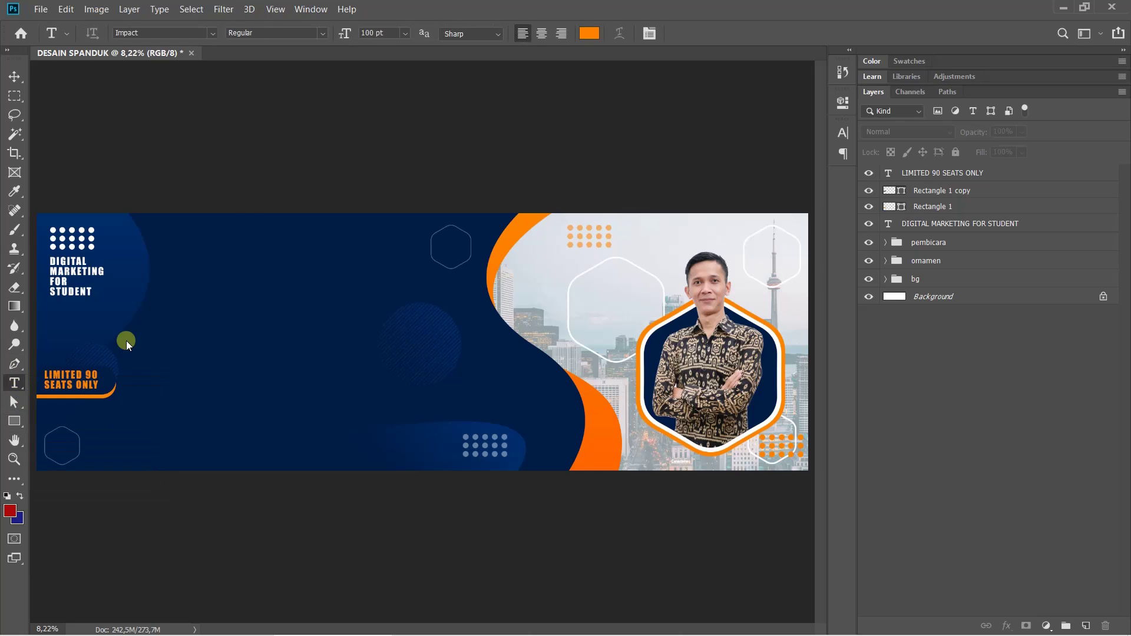
click(211, 239)
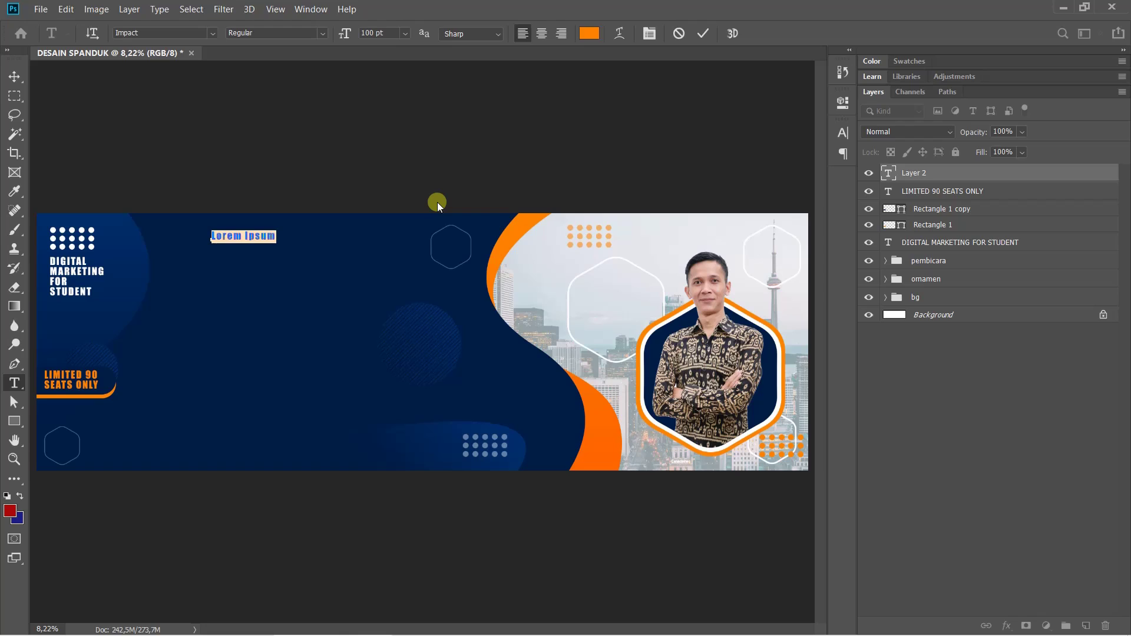
text(REGISTRATI)
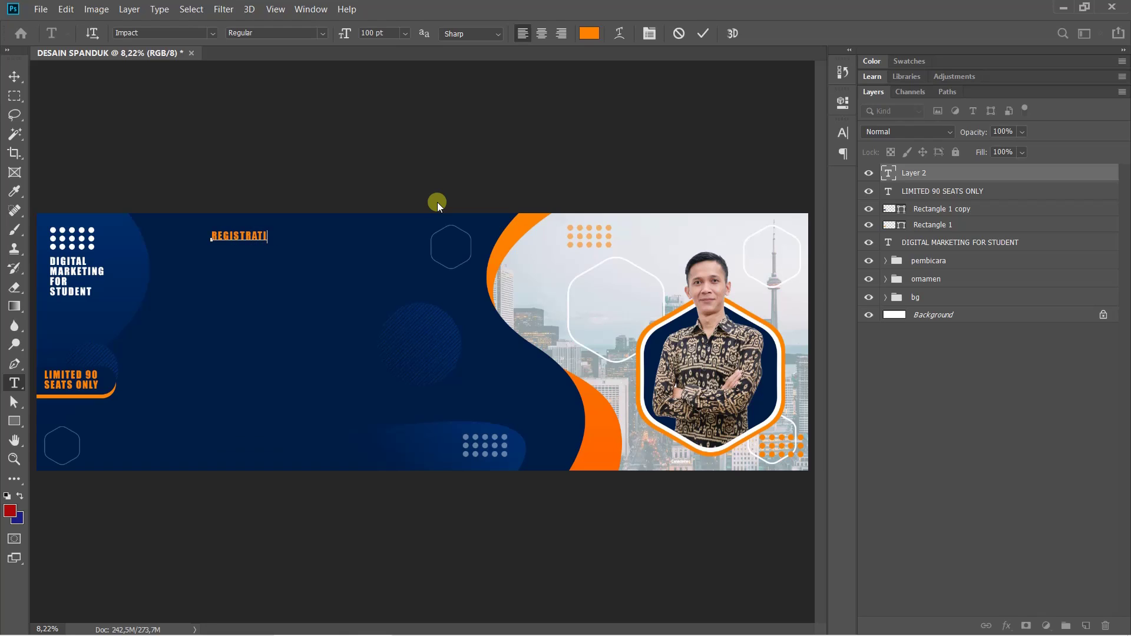
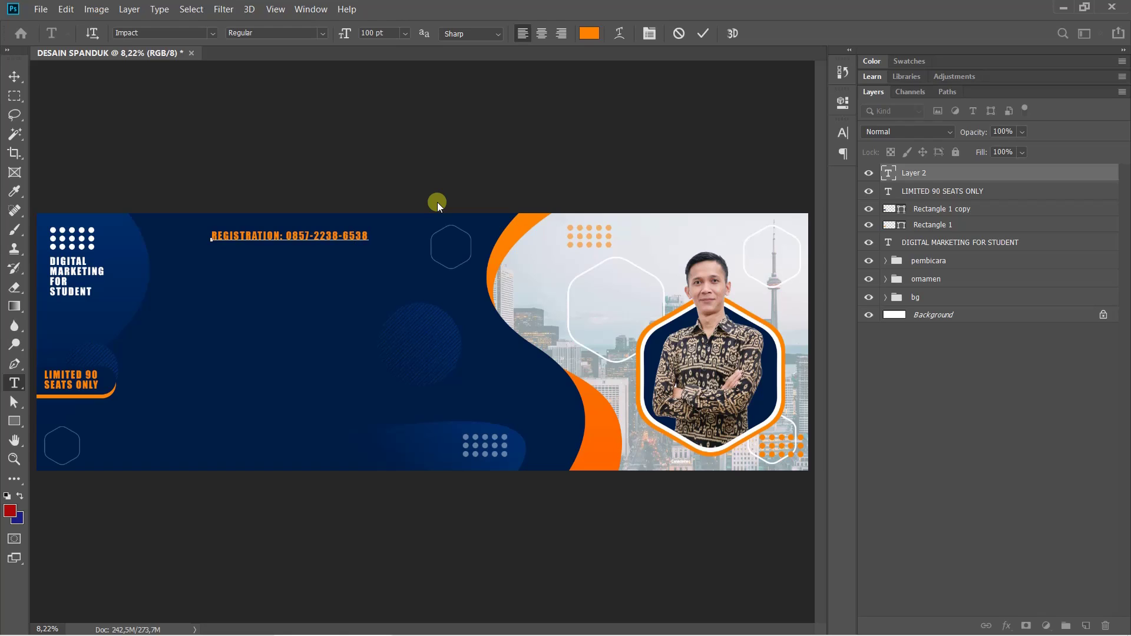
key(ctrl+Return)
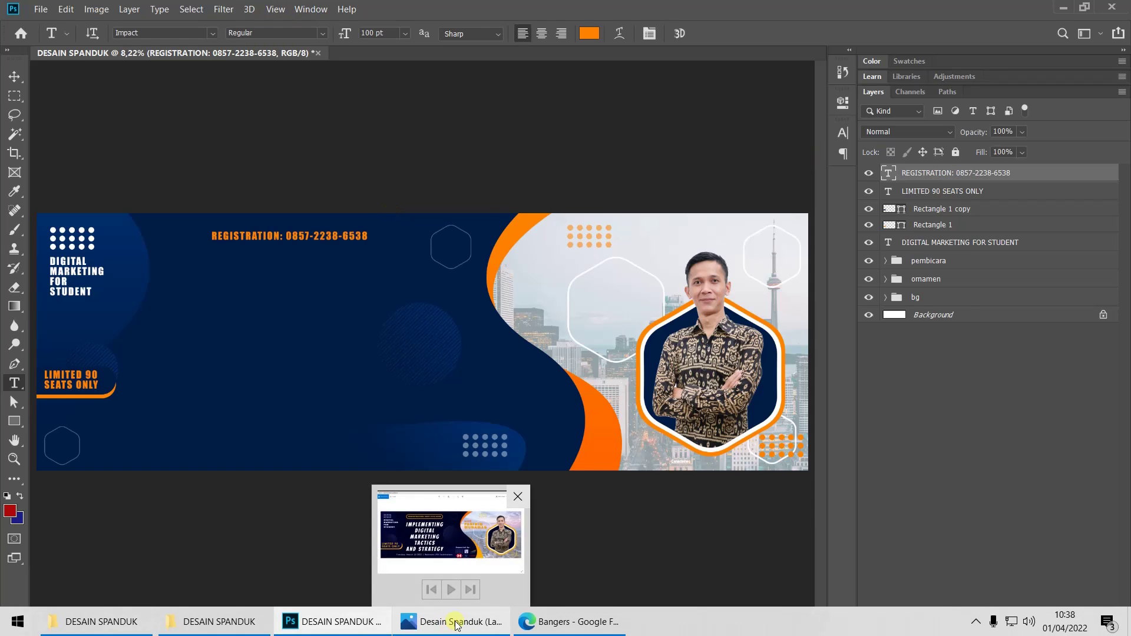
click(457, 623)
click(456, 624)
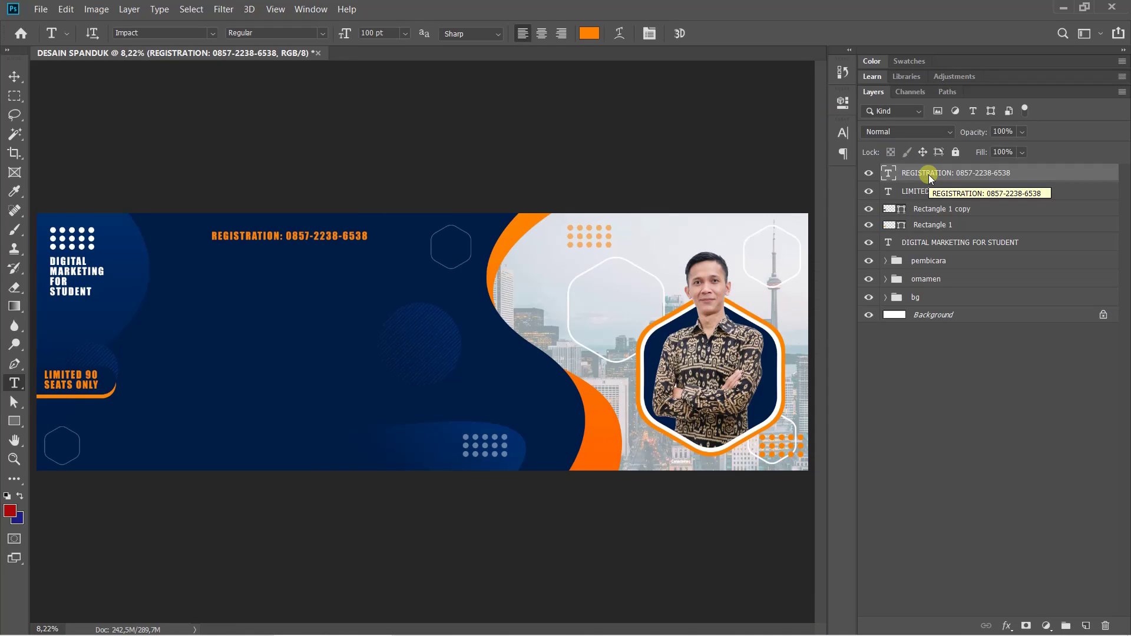
Draw Rectangle 2 around the registration text with no fill and a thick orange outline
right_click(18, 421)
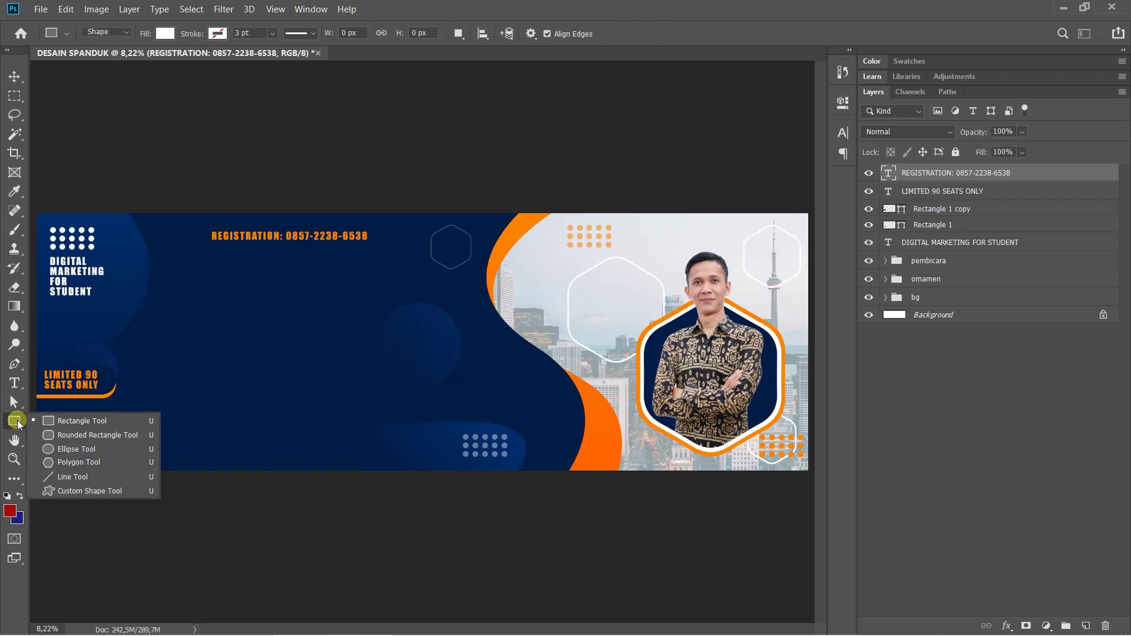
click(74, 419)
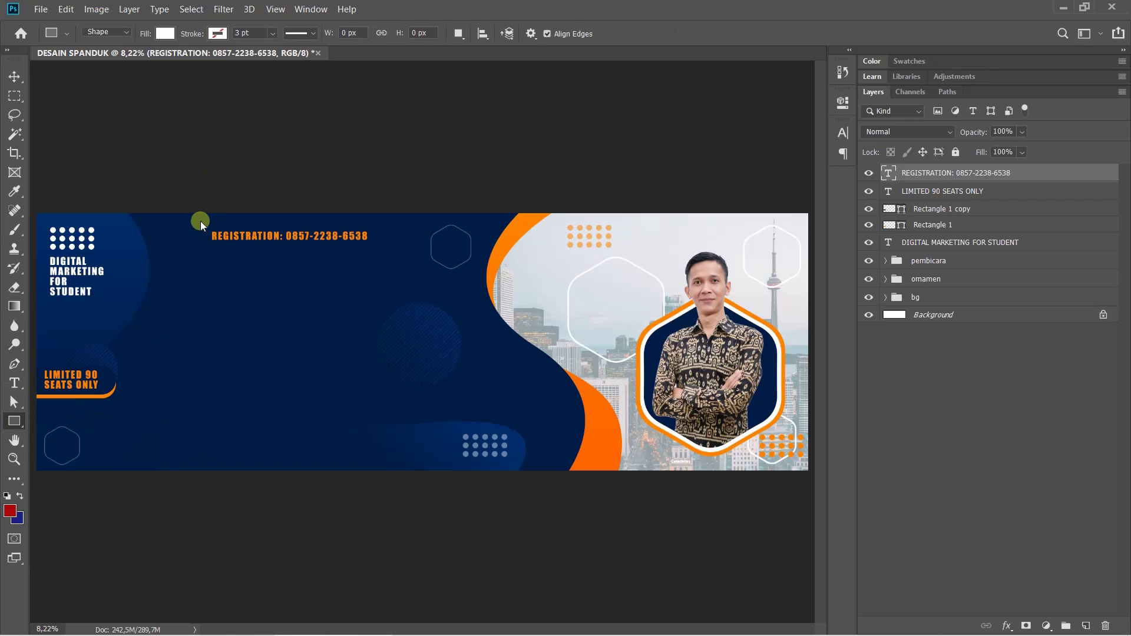
drag(201, 223, 383, 248)
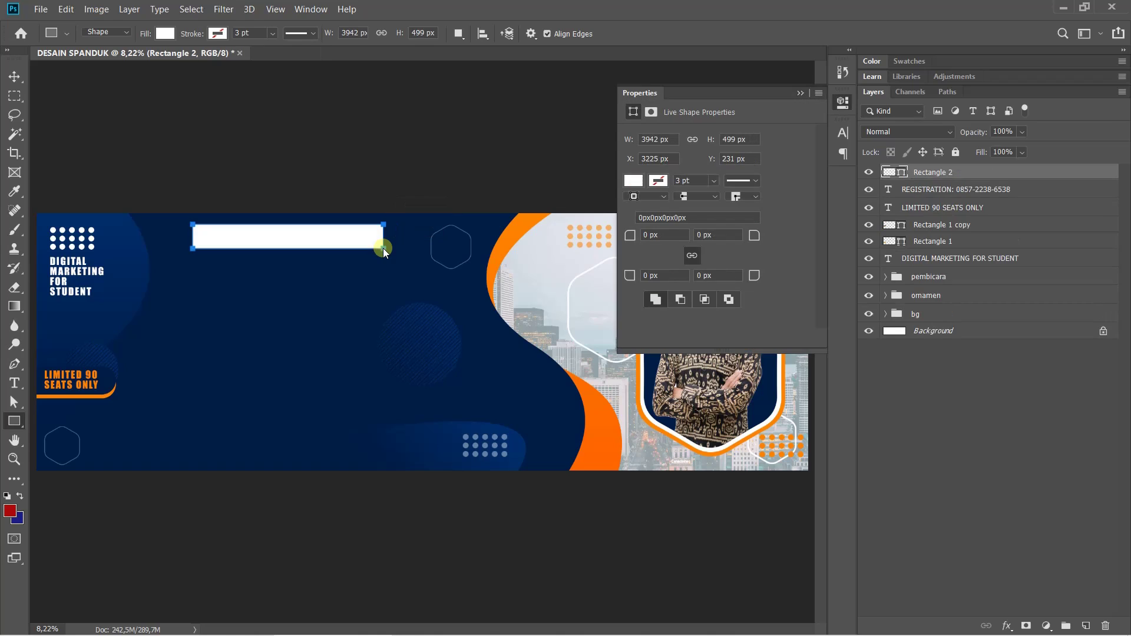
click(636, 187)
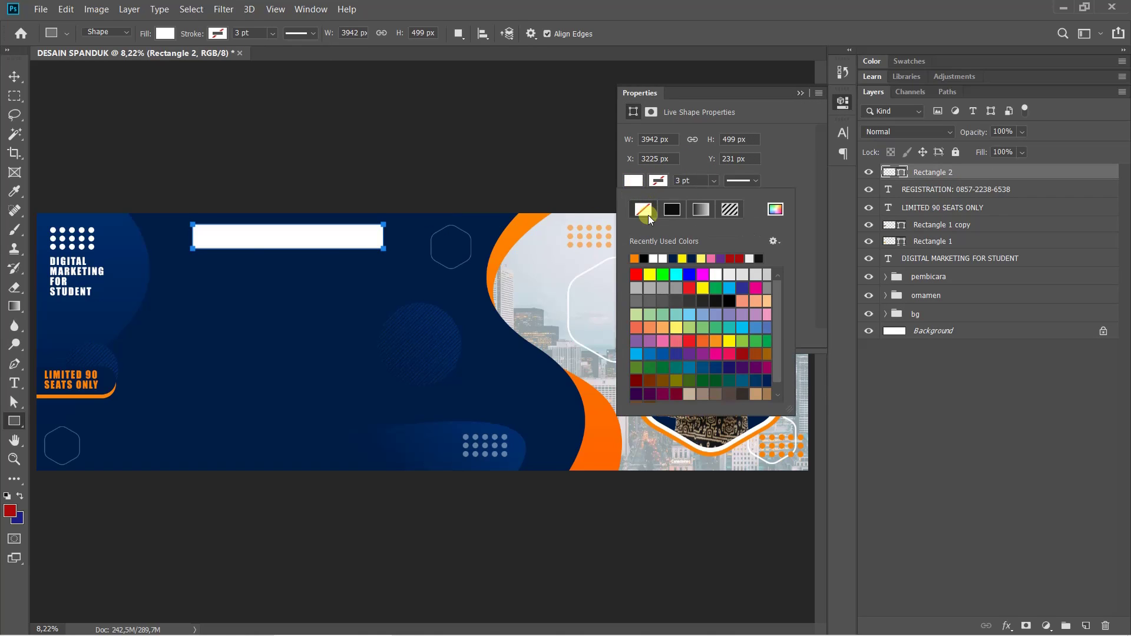
click(648, 209)
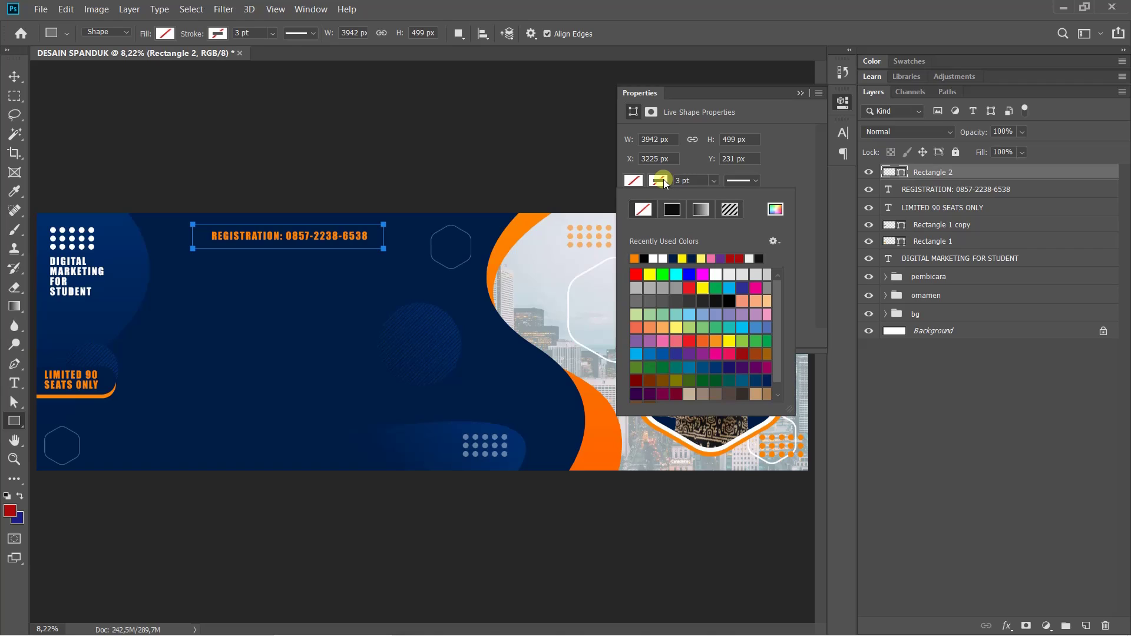
click(633, 258)
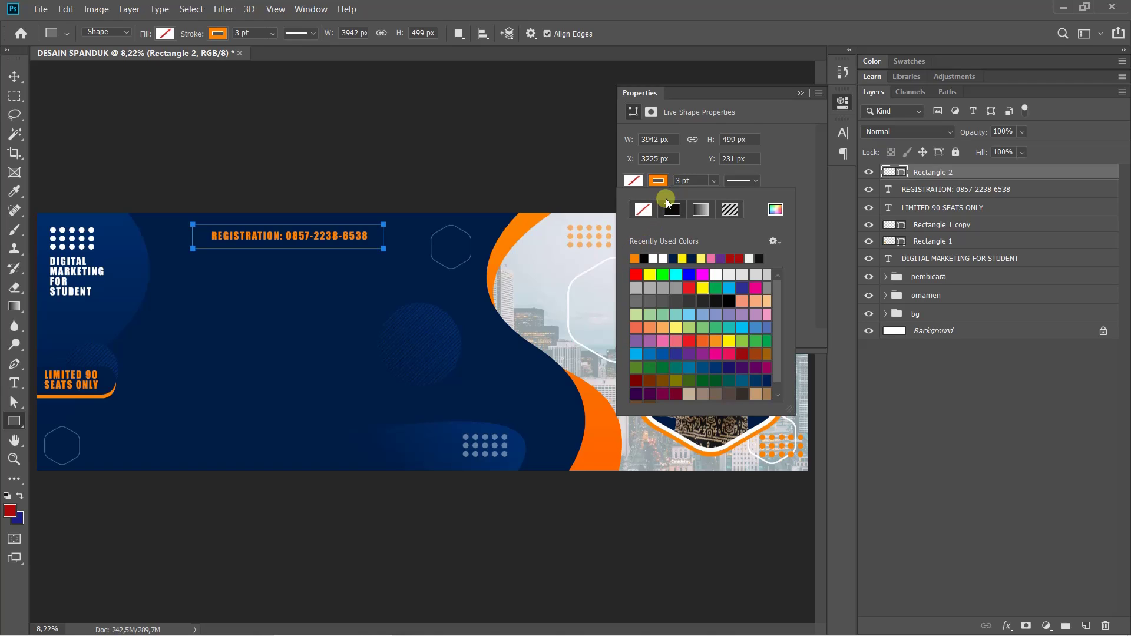
click(714, 180)
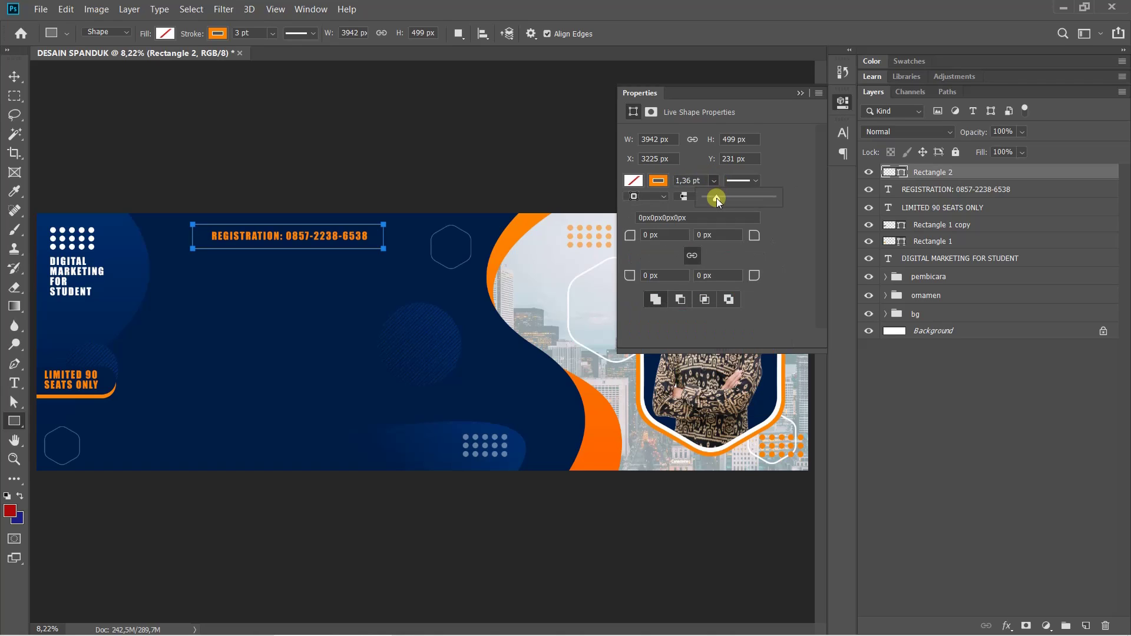
drag(717, 198, 733, 200)
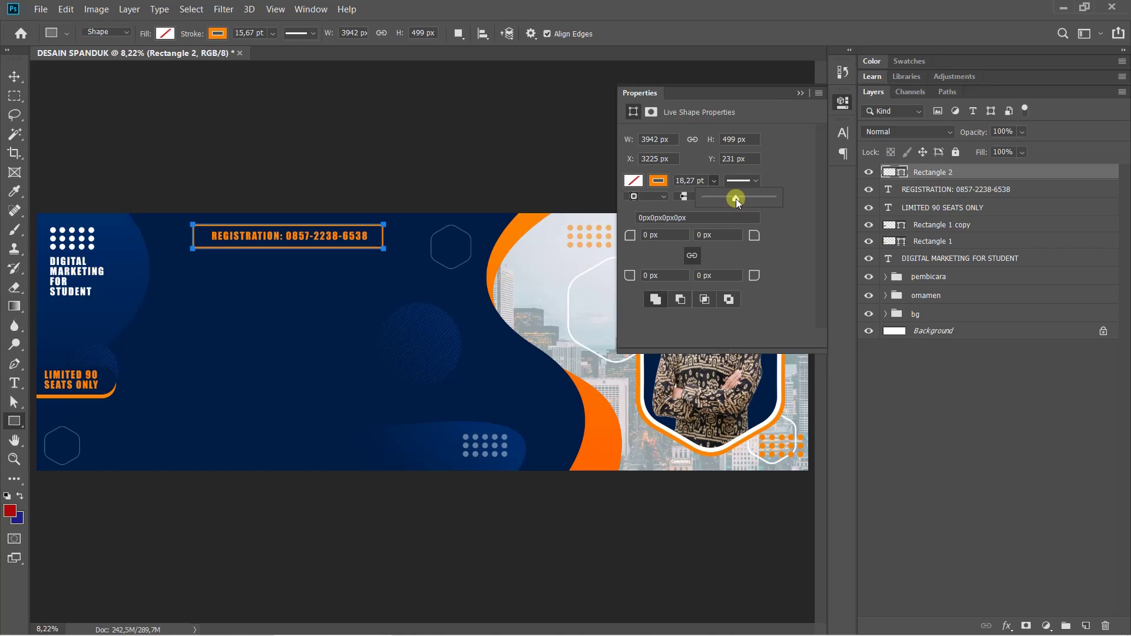
click(843, 105)
click(843, 105)
click(843, 105)
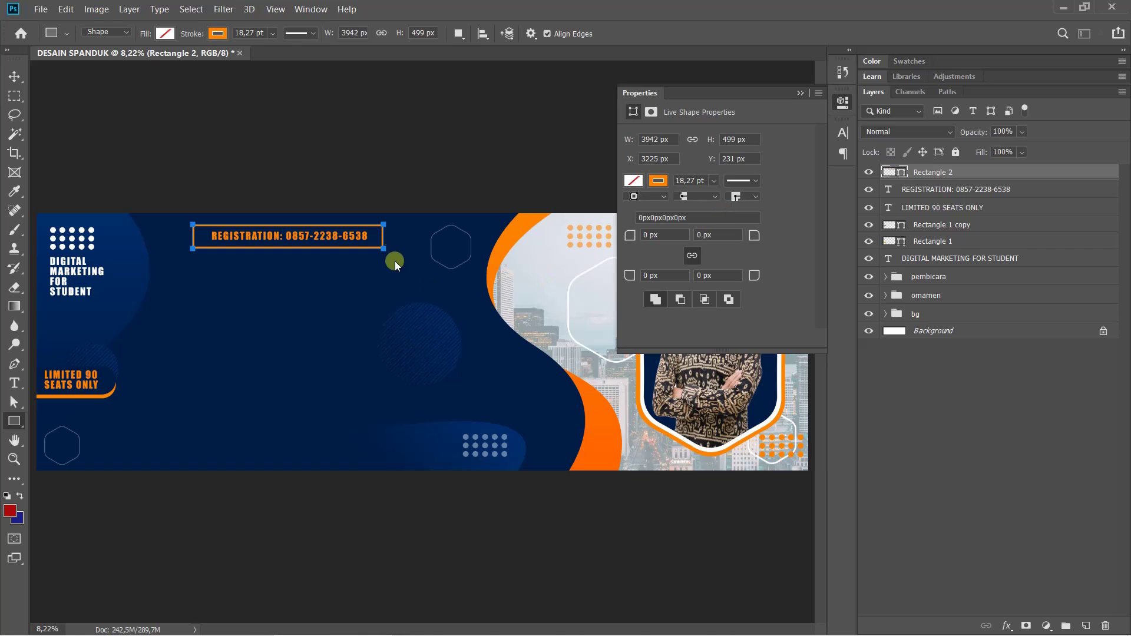
scroll(377, 230, up, 5)
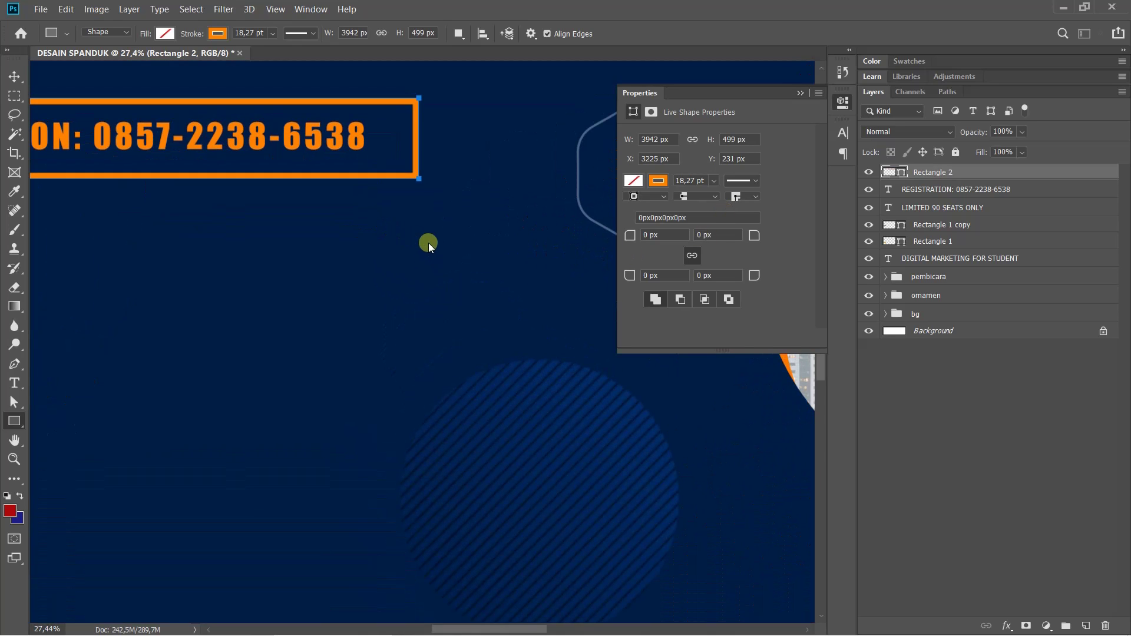
Round Rectangle 2's corners to 249.5 px into a pill and nudge it slightly right
drag(759, 232, 1098, 175)
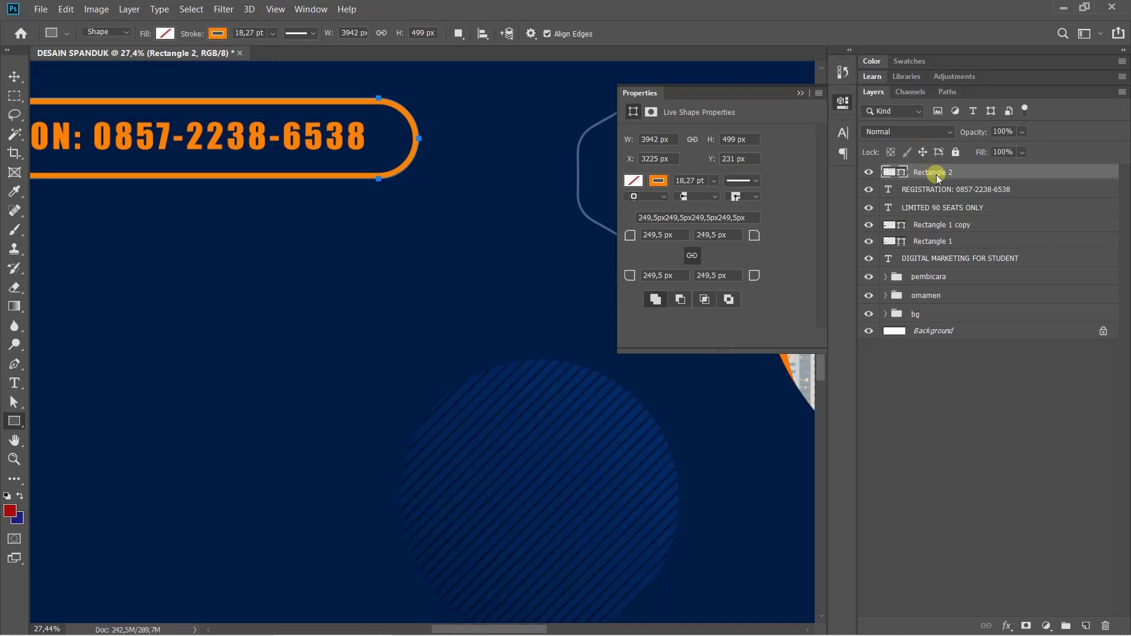
click(845, 104)
drag(364, 258, 655, 284)
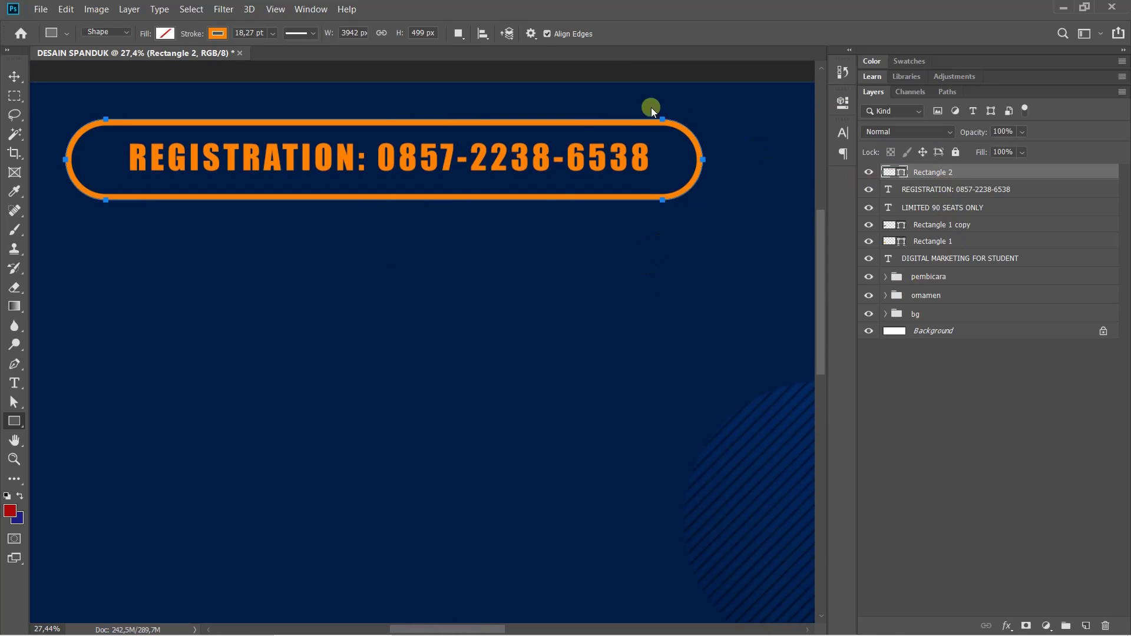
key(ctrl+t)
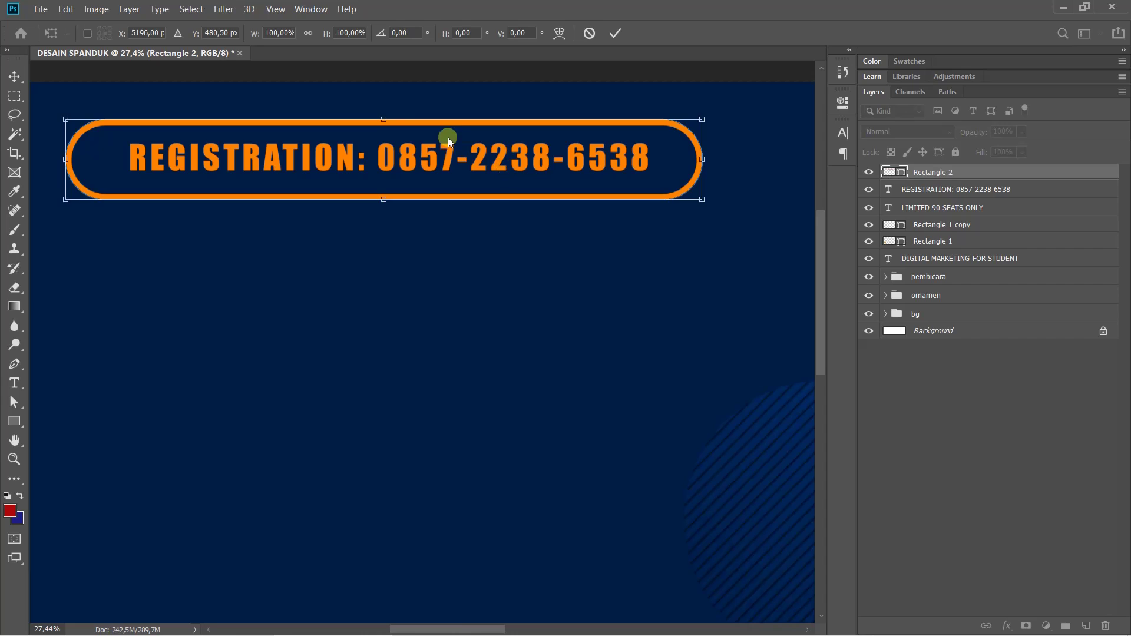
click(430, 120)
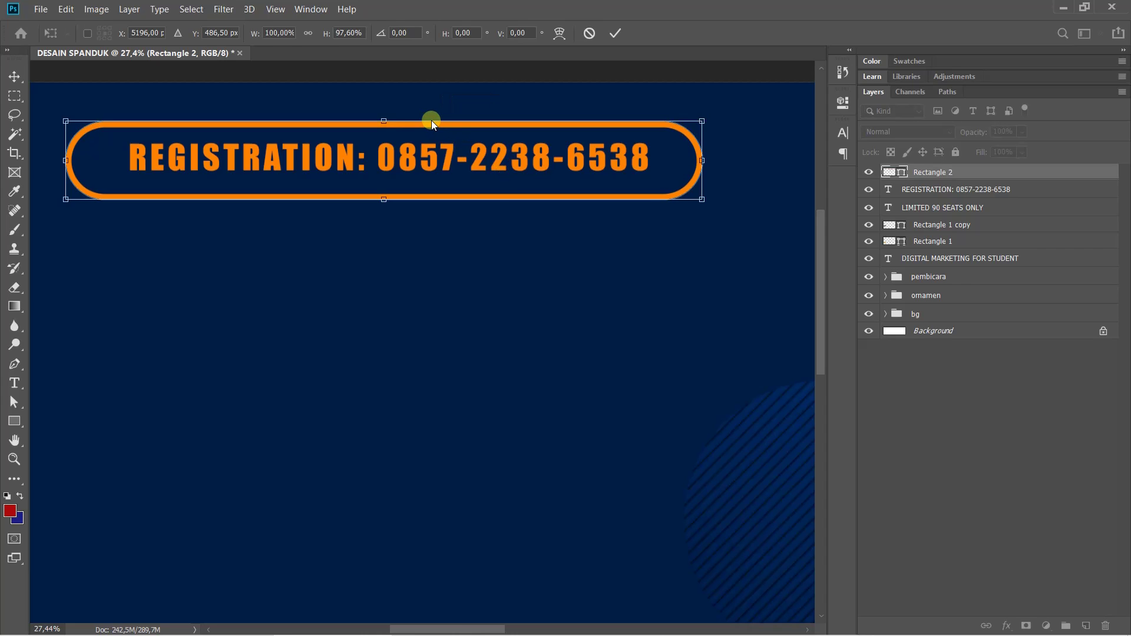
drag(416, 124, 422, 123)
key(u)
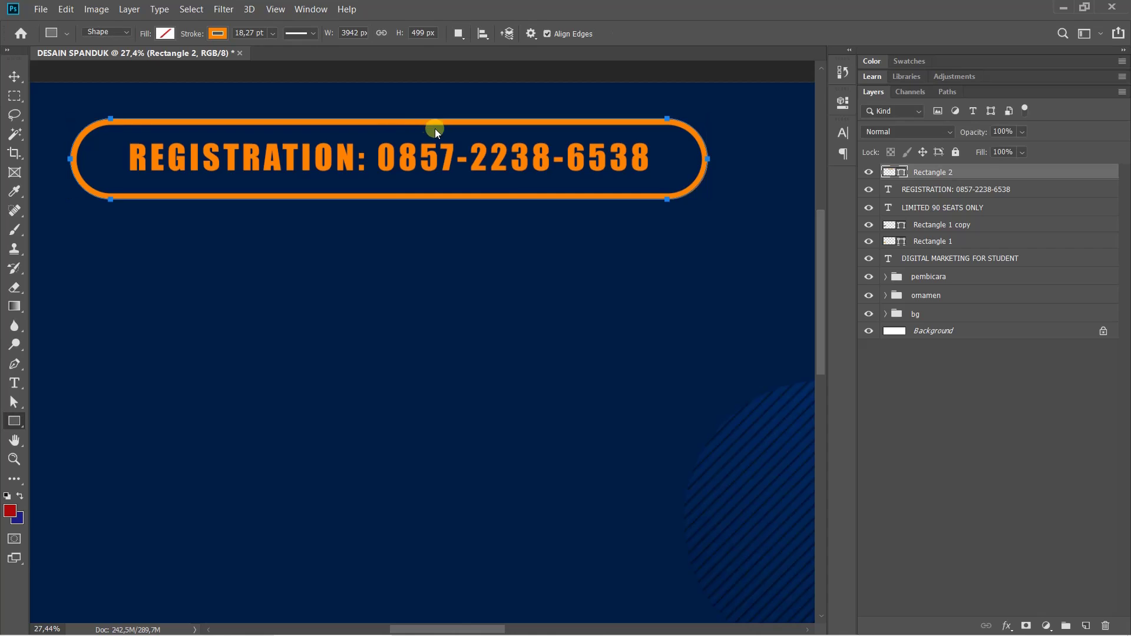
key(ctrl+0)
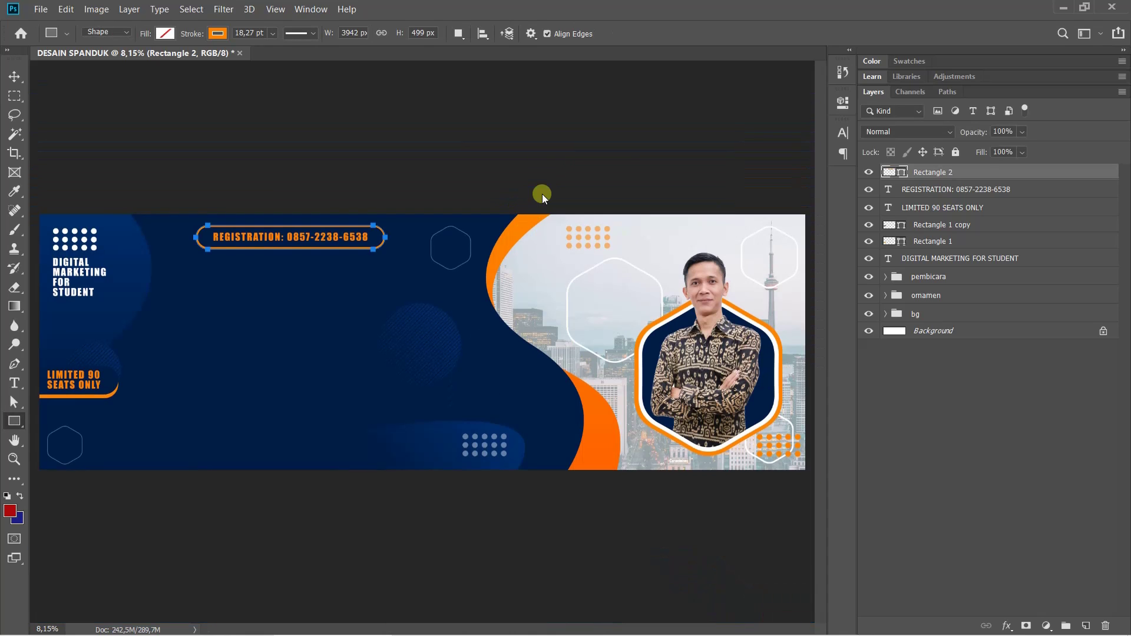
Shift the registration frame and REGISTRATION text together slightly right and down
click(963, 405)
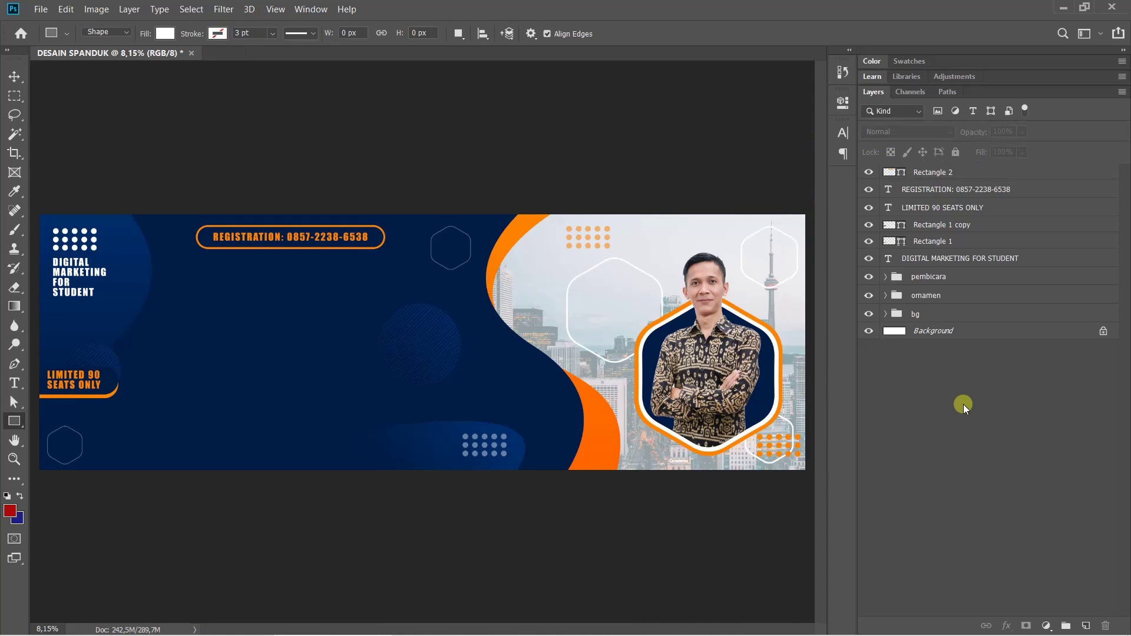
click(931, 175)
shift+click(936, 192)
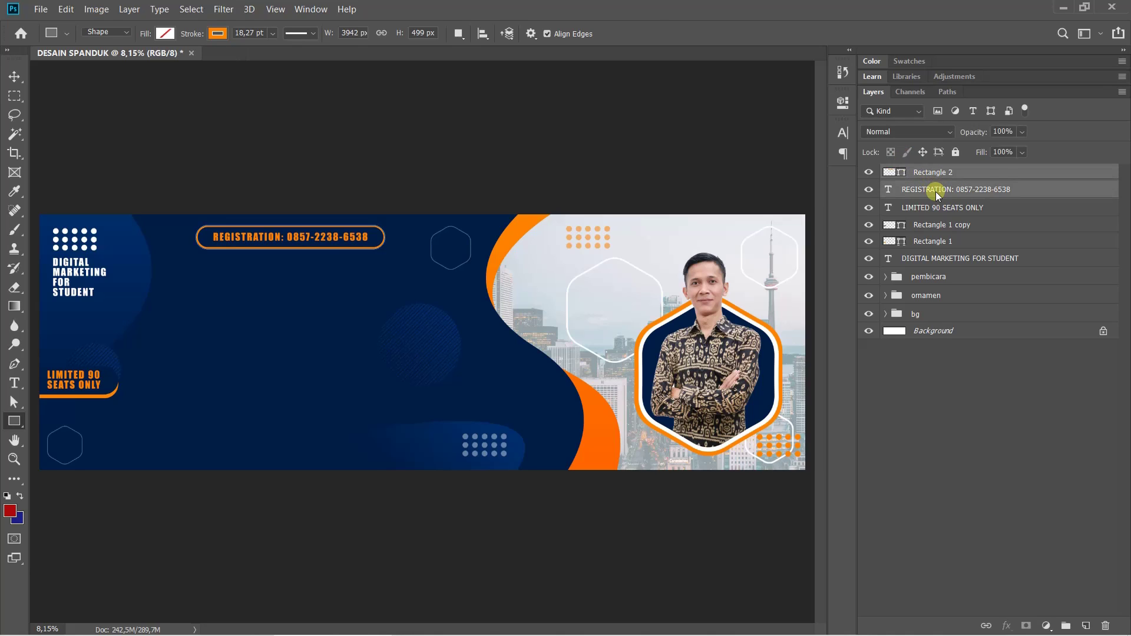
key(ctrl+t)
drag(332, 238, 344, 238)
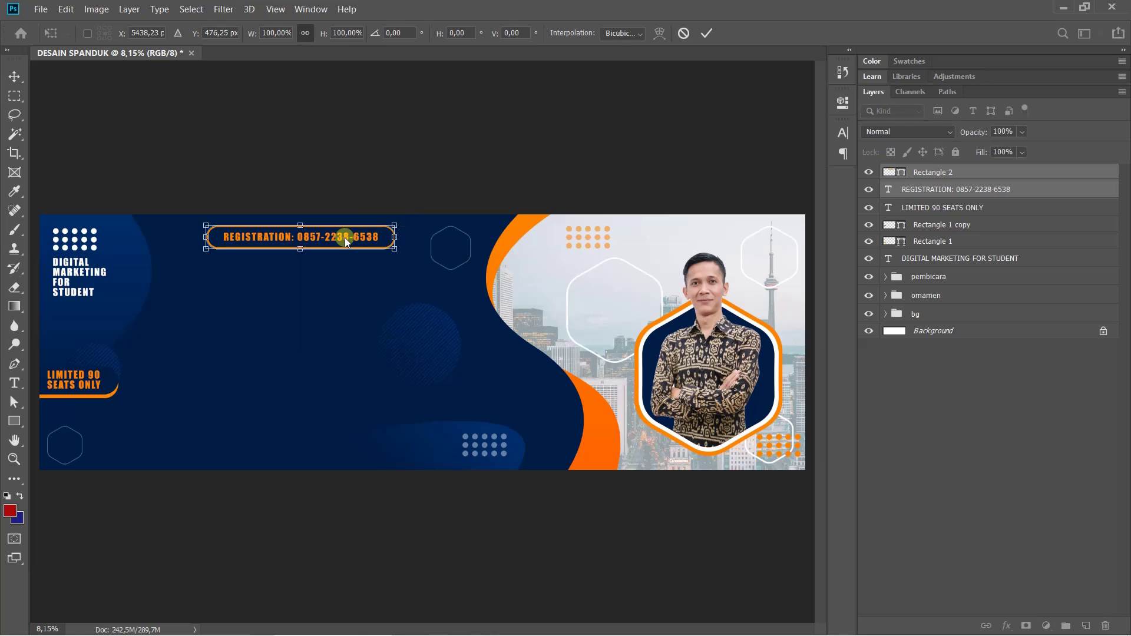
key(u)
click(962, 375)
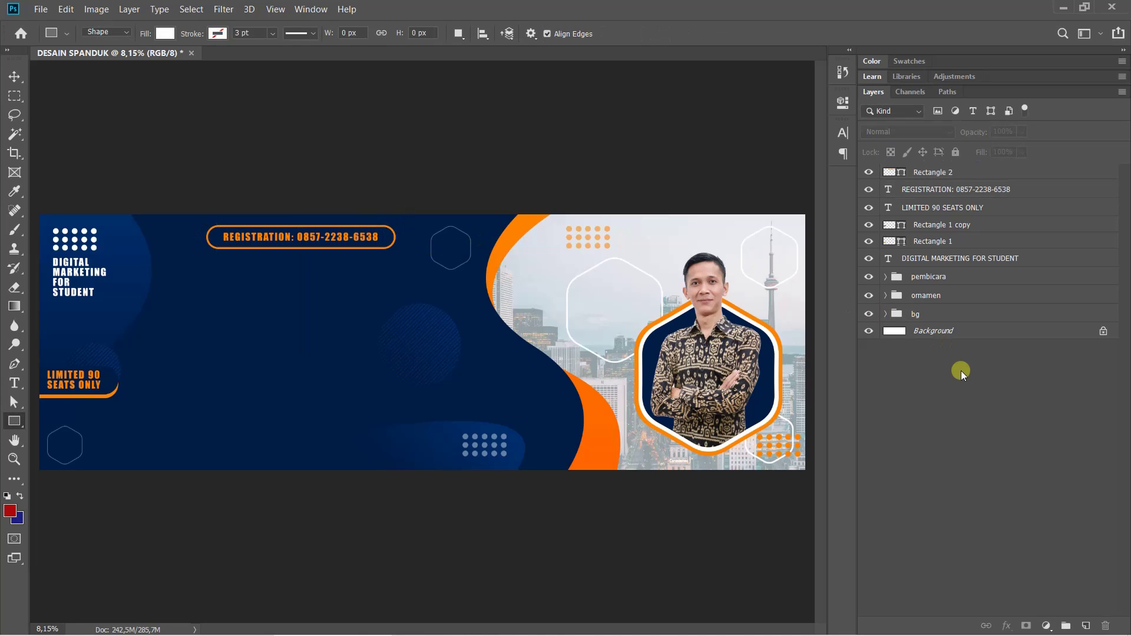
mouse_move(583, 634)
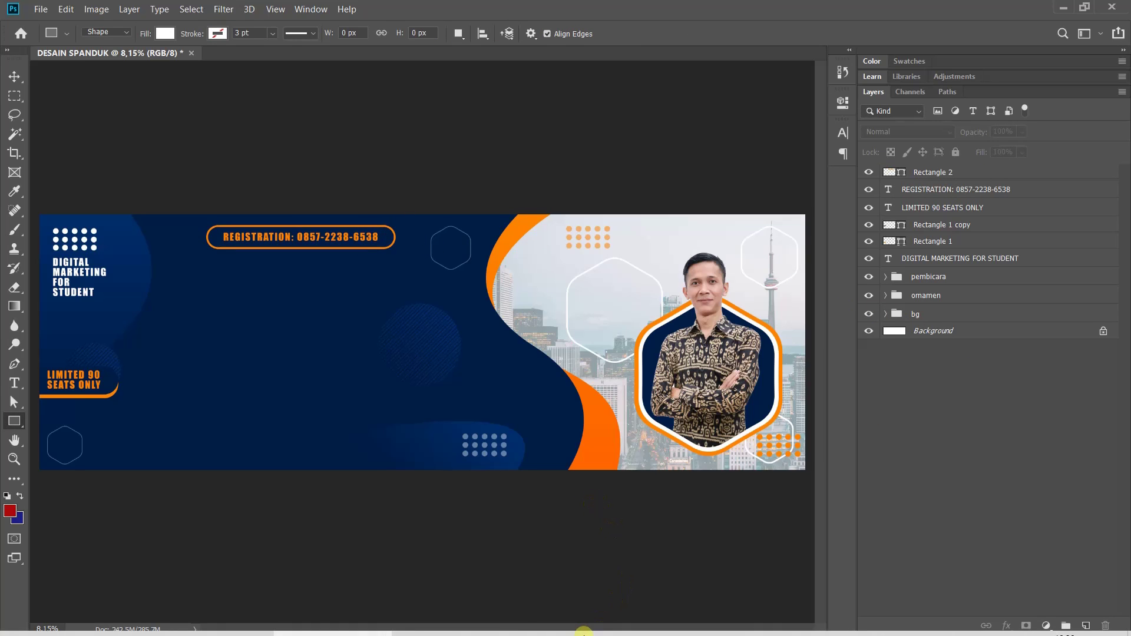
click(450, 622)
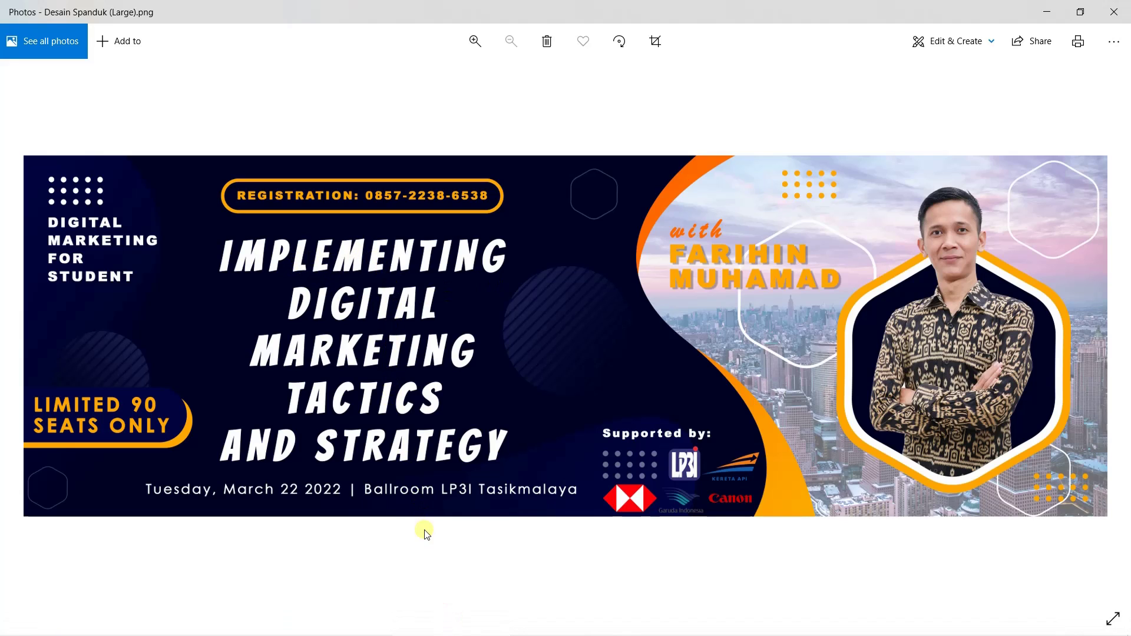
mouse_move(452, 624)
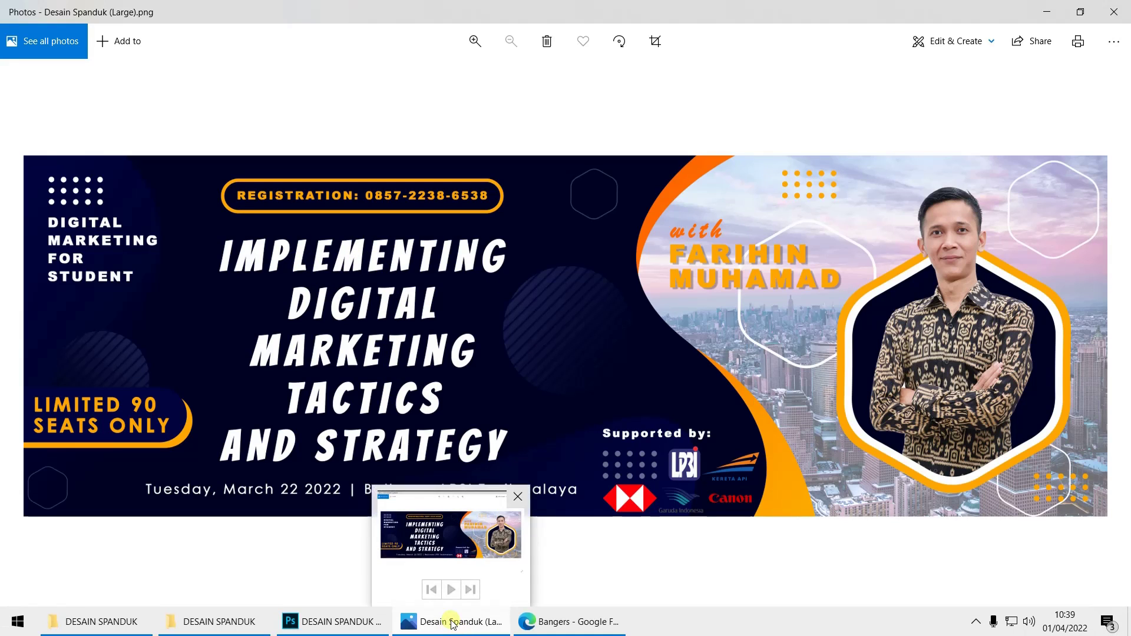
click(357, 622)
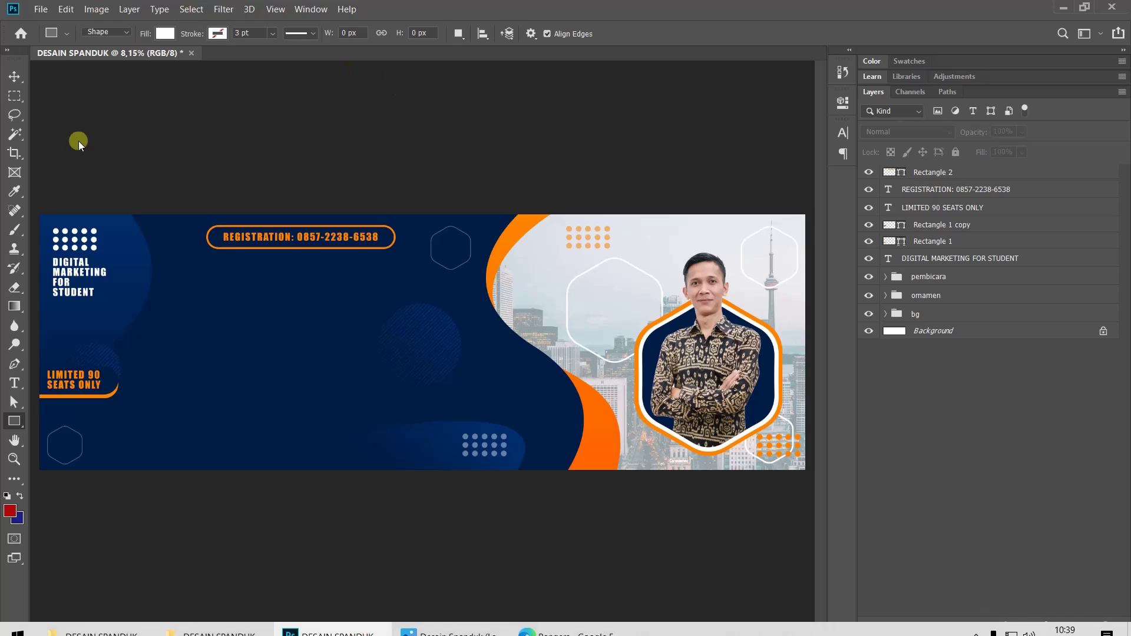
Type the headline 'IMPLEMENTING DIGITAL / MARKETING / TACTICS / & STRATEGY' in the navy area left of centre
click(14, 383)
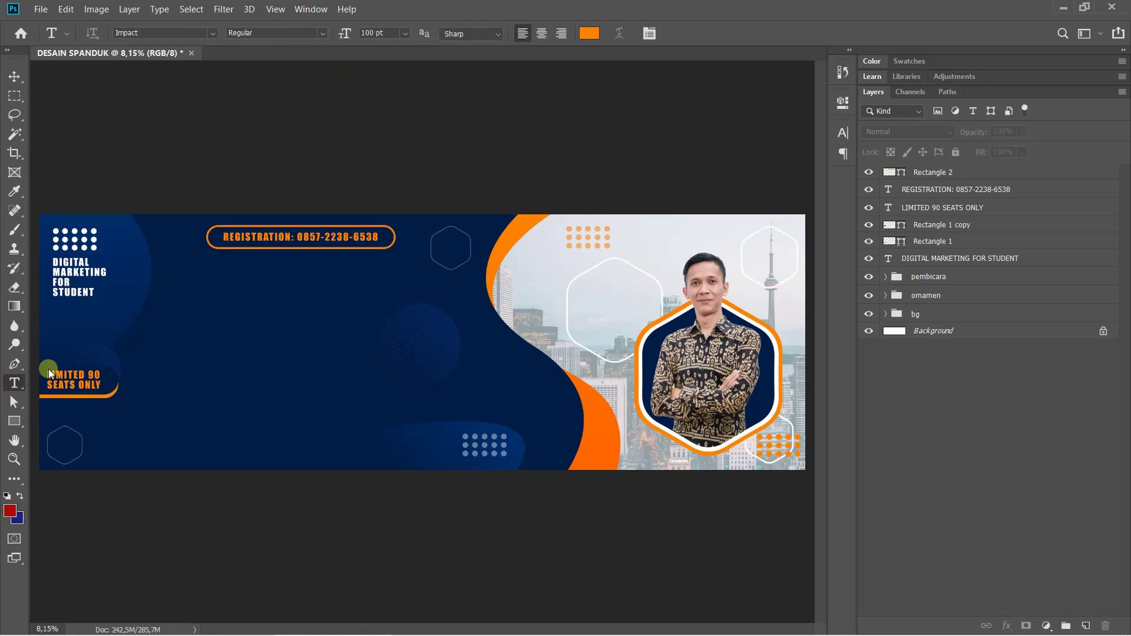
click(216, 309)
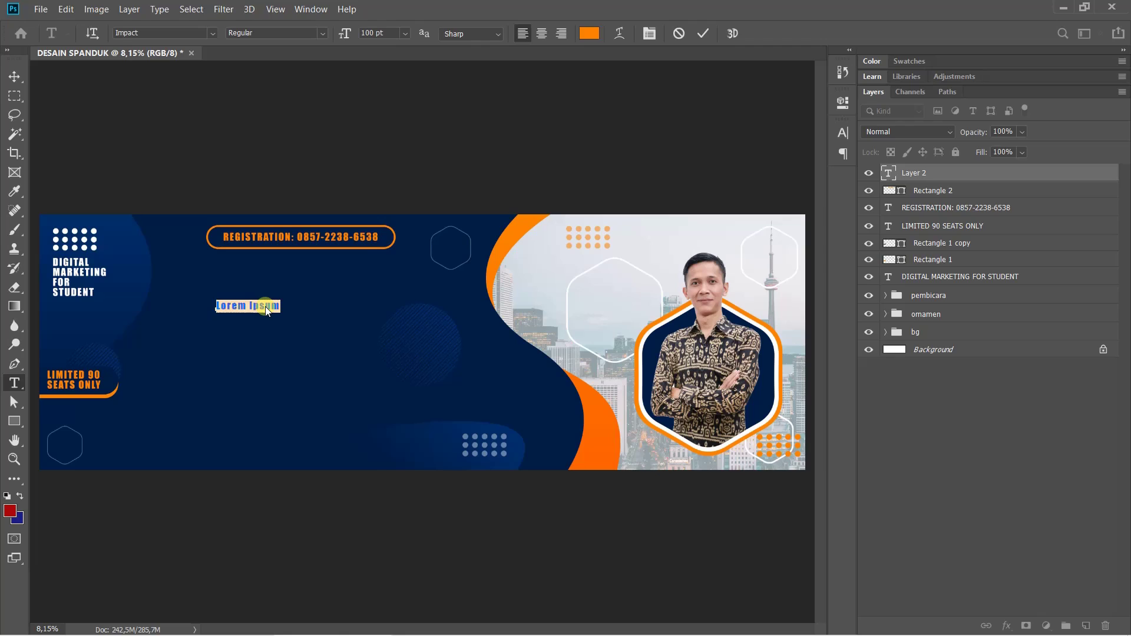
key(BackSpace)
text(I)
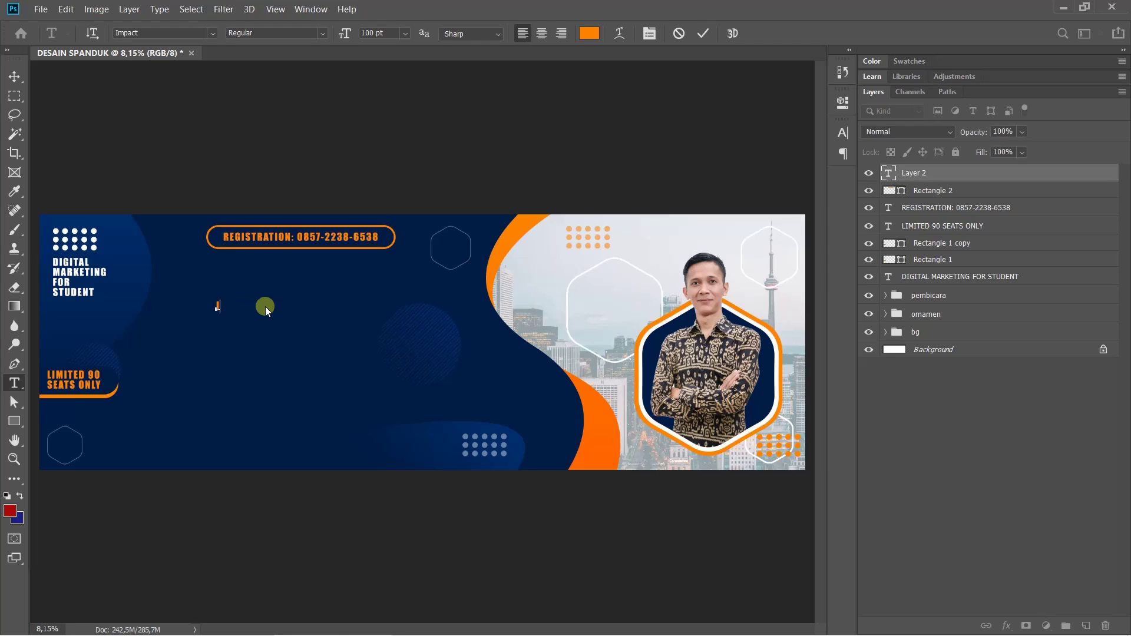
text(MPLEMEN)
text(TING )
text(DIGI)
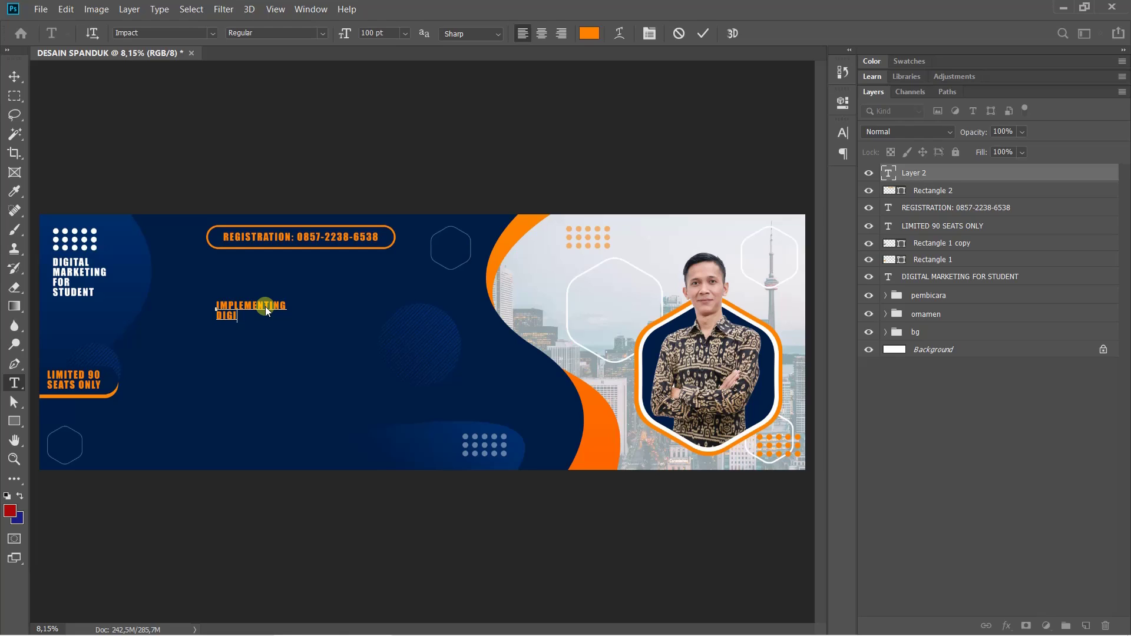
text(TAL)
key(Return)
text(MARKETING)
key(Return)
text(TACTIS)
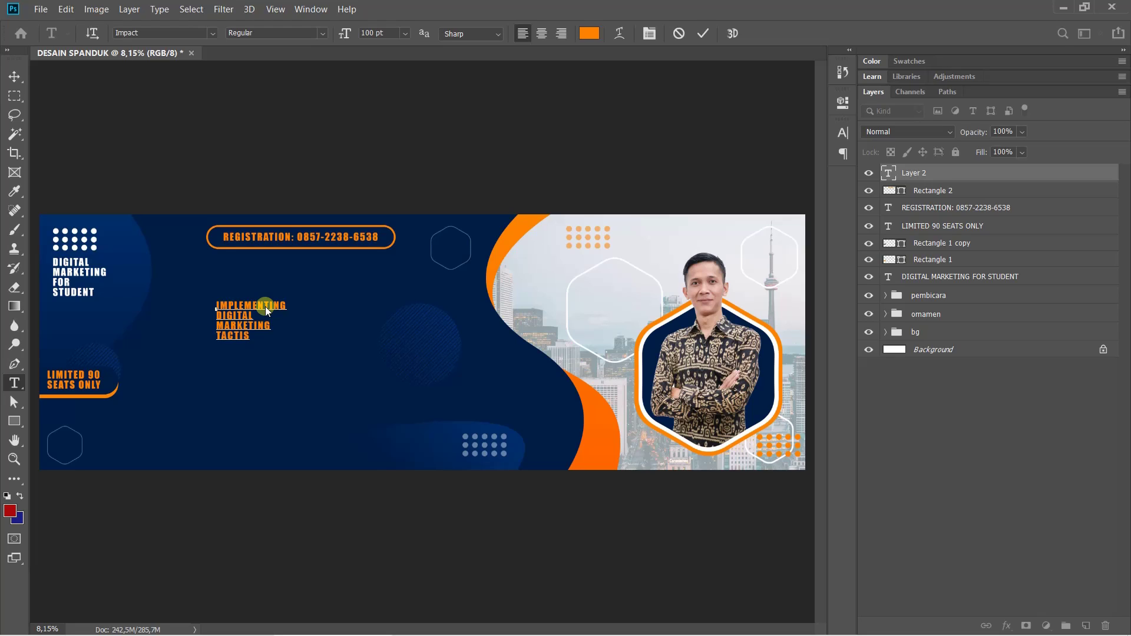
key(BackSpace)
text(CS)
key(Return)
text(& STRATEGY)
key(ctrl+Return)
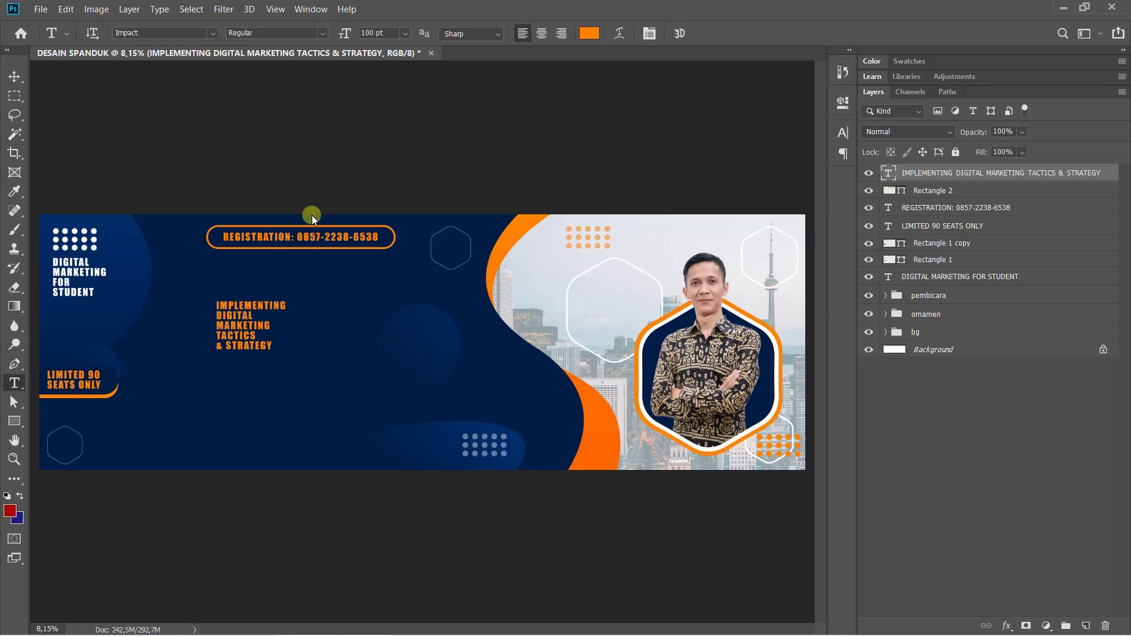
Centre-align the headline and change its colour to white #ffffff
click(844, 133)
click(736, 123)
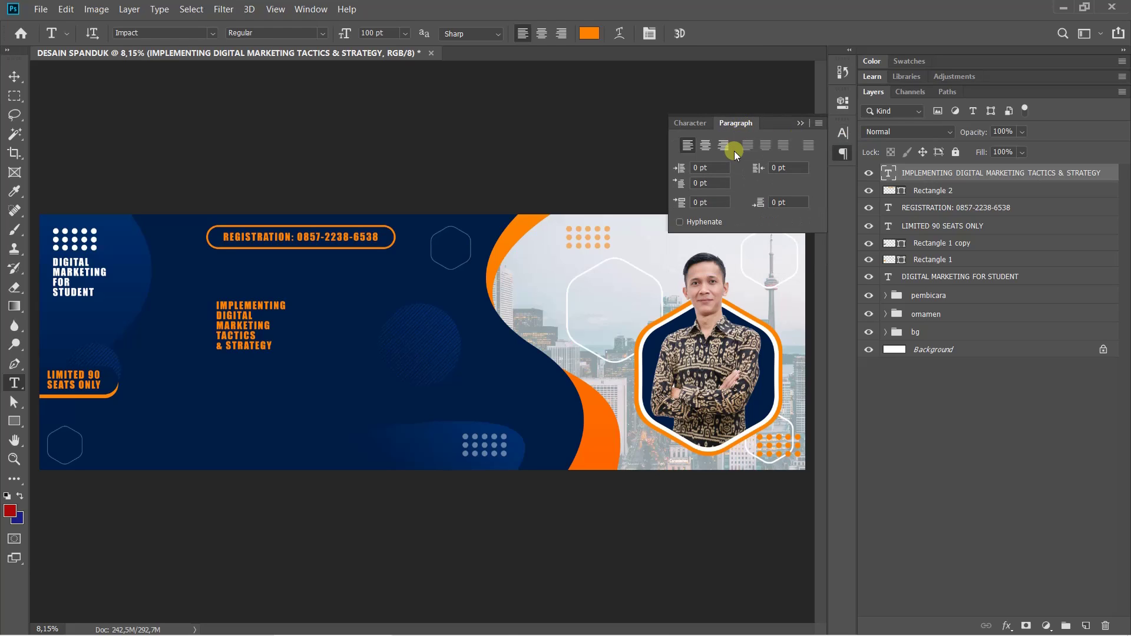
click(707, 151)
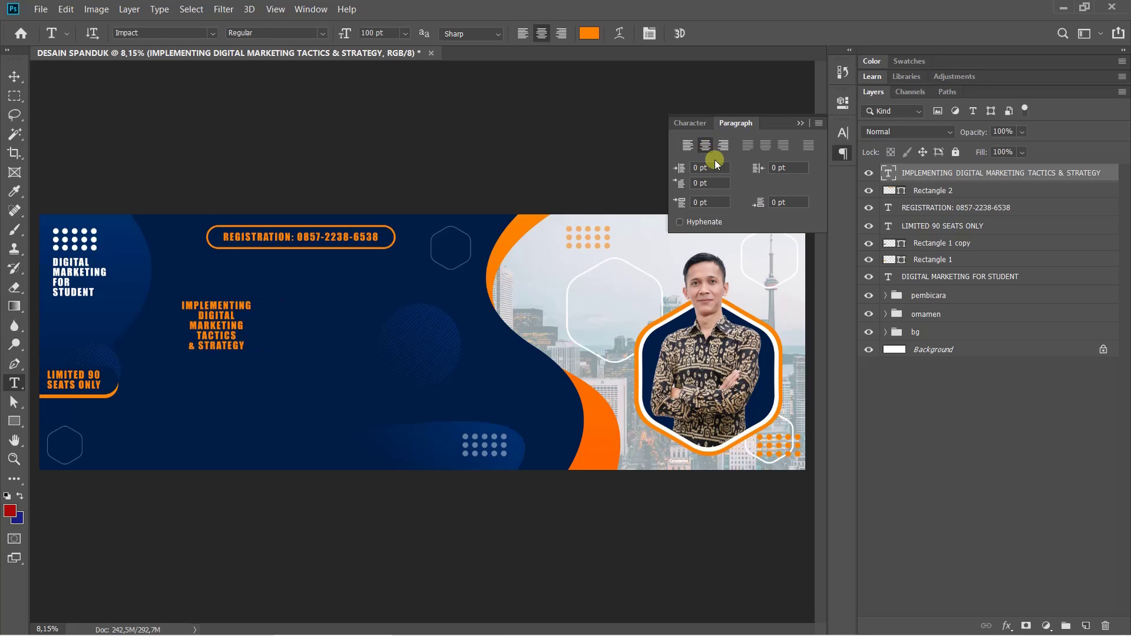
click(688, 124)
click(797, 213)
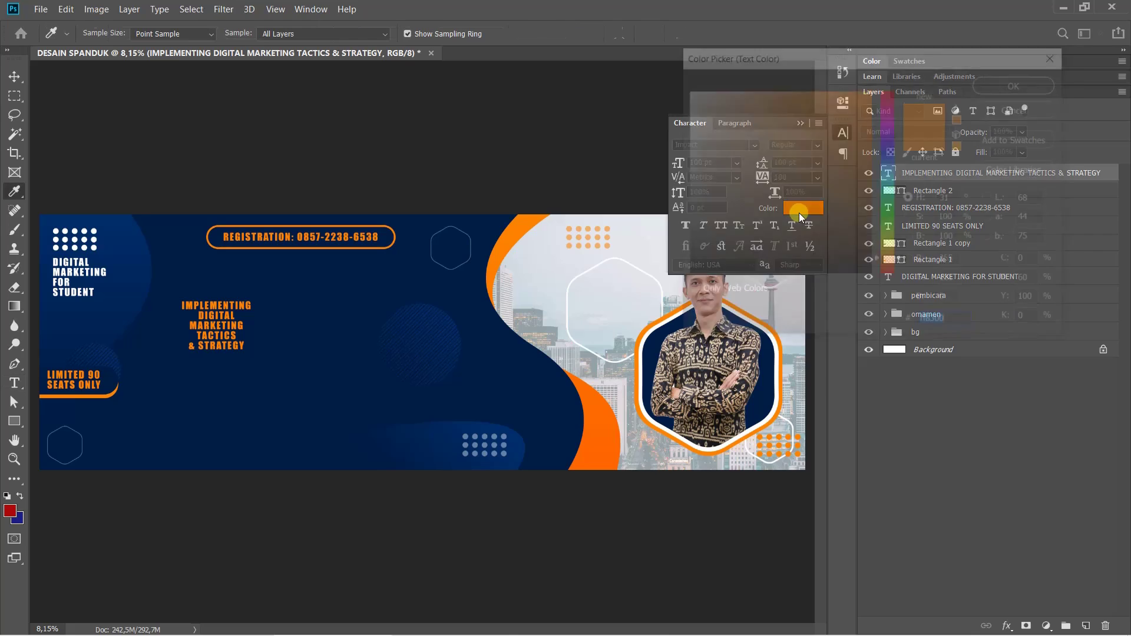
drag(750, 225, 581, 5)
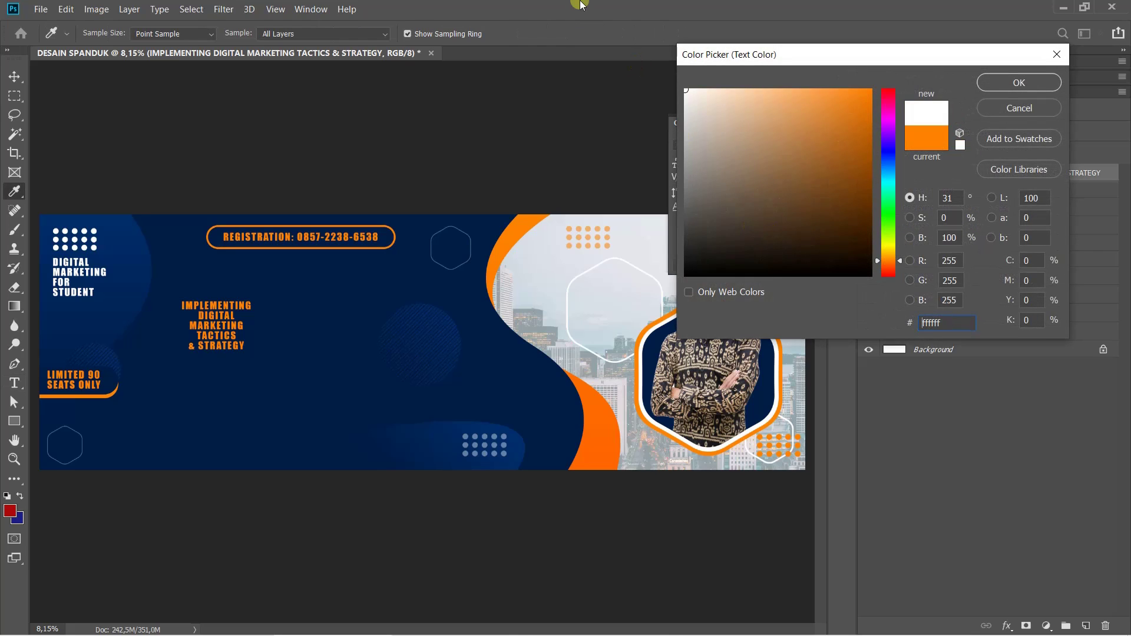
click(1002, 83)
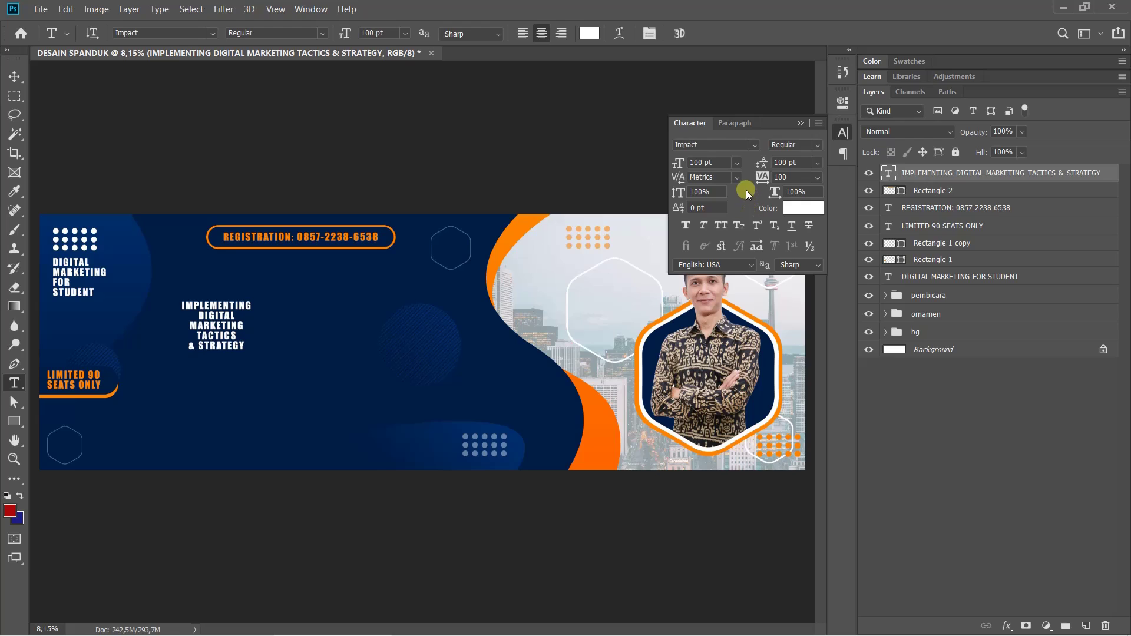
Enlarge the headline to 222 pt and widen its leading to 269 pt
drag(678, 165, 766, 171)
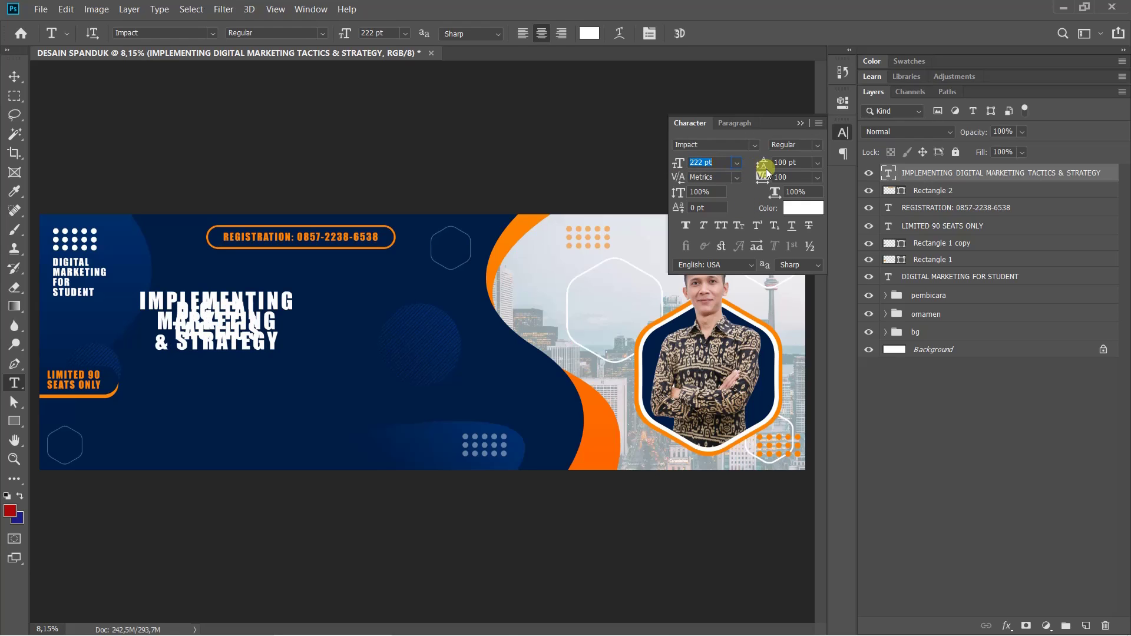
click(765, 167)
drag(764, 168, 754, 144)
Set the headline font to Bangers at 300 pt
click(754, 144)
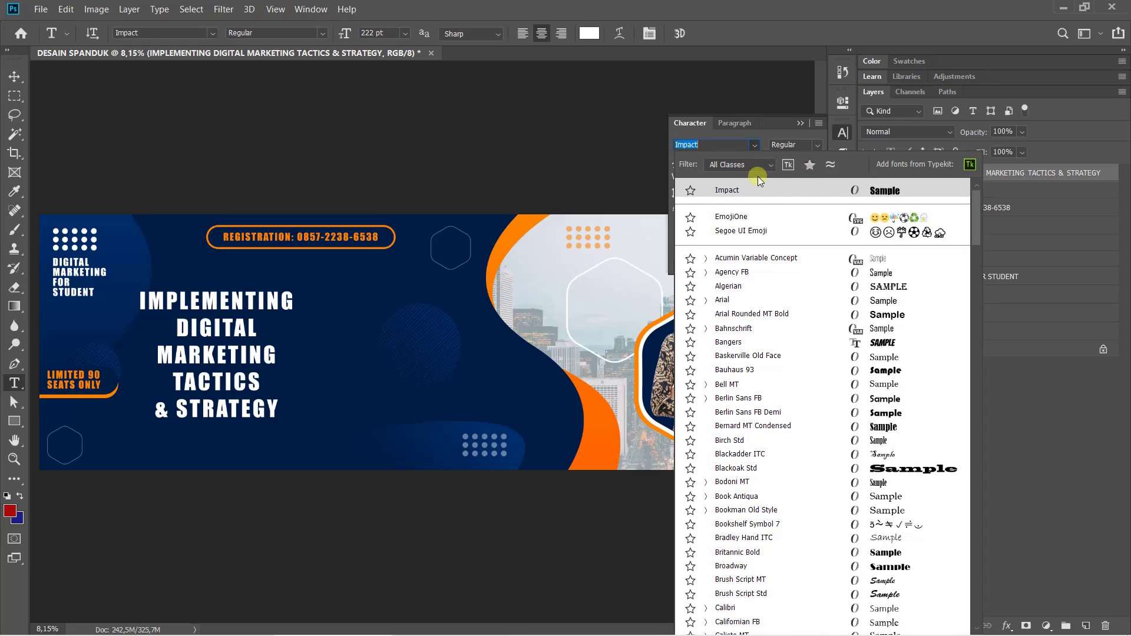
click(747, 348)
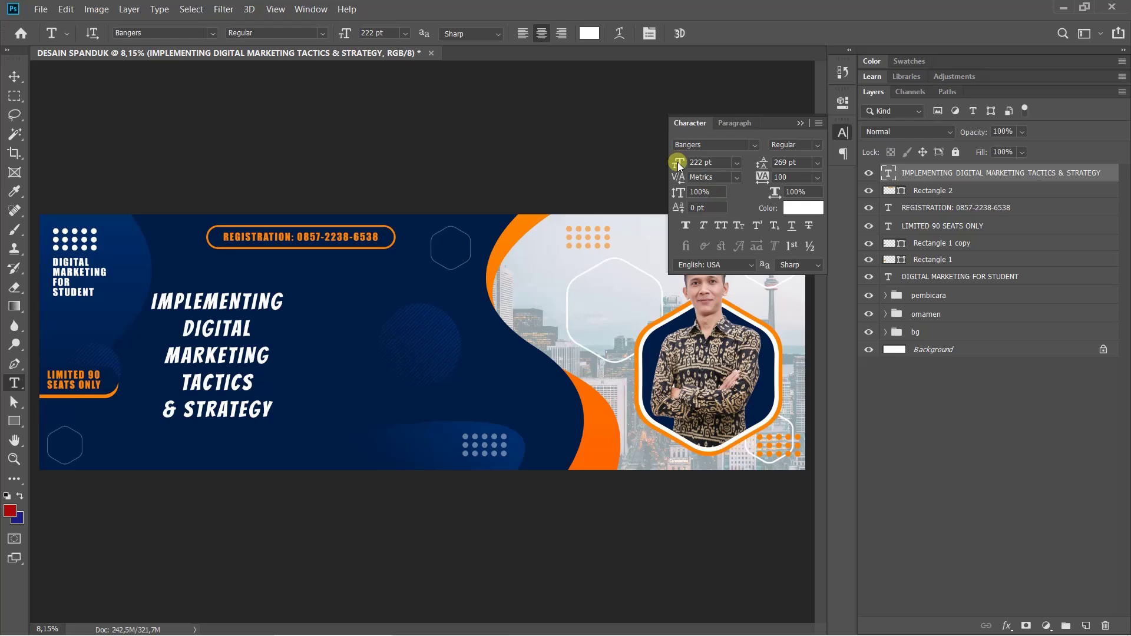
drag(680, 164, 735, 167)
click(702, 165)
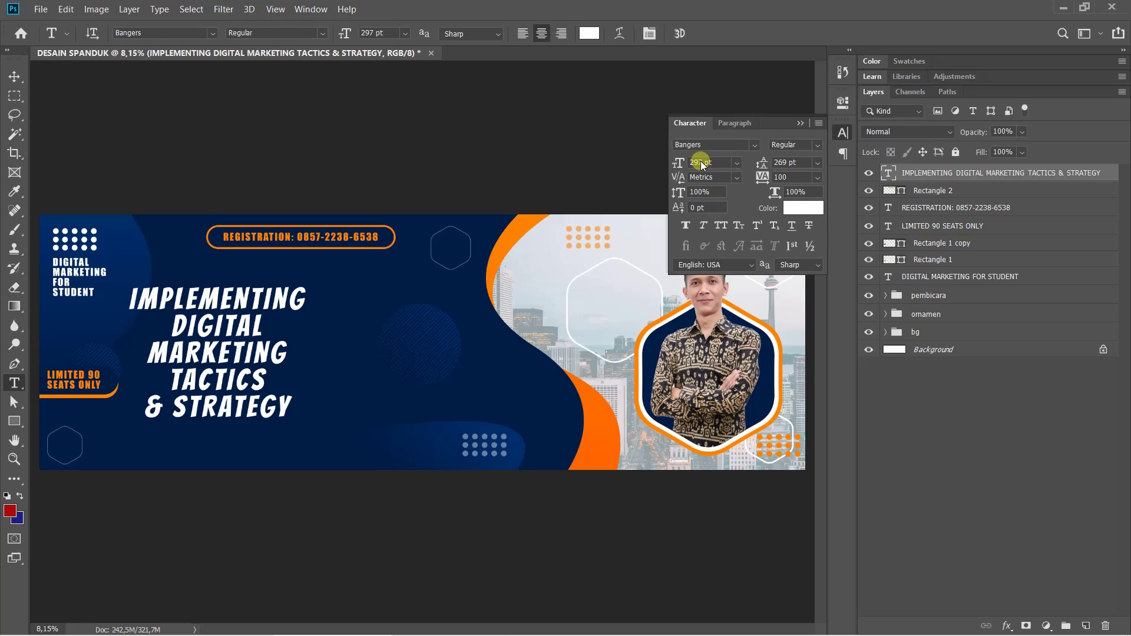
double_click(703, 164)
click(680, 185)
Set the headline's leading to 300 pt
click(799, 167)
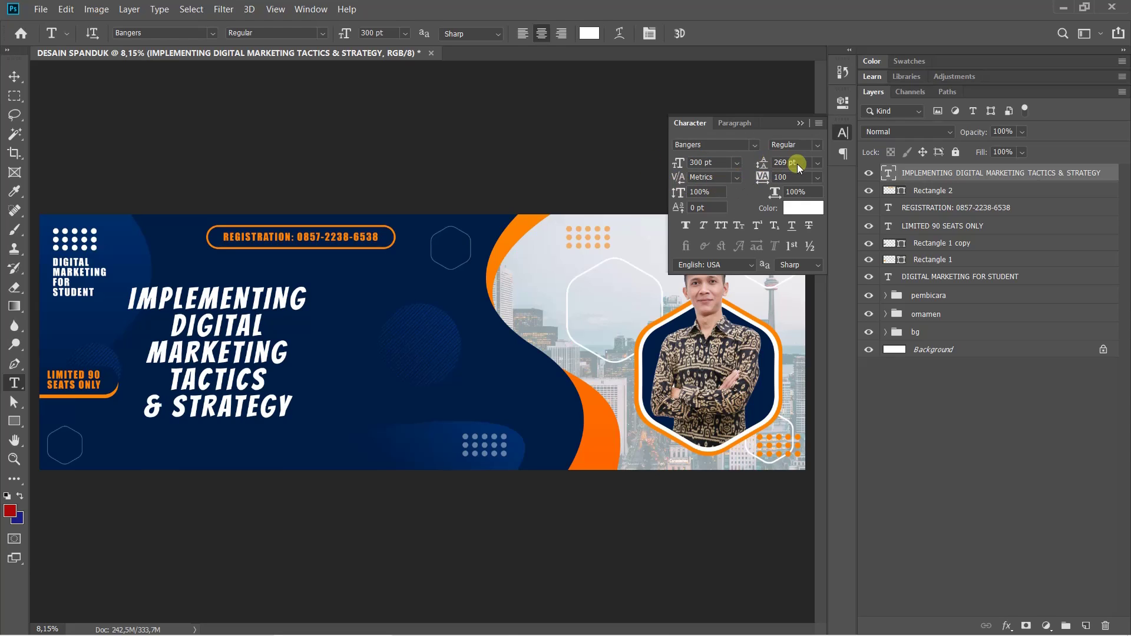
double_click(790, 162)
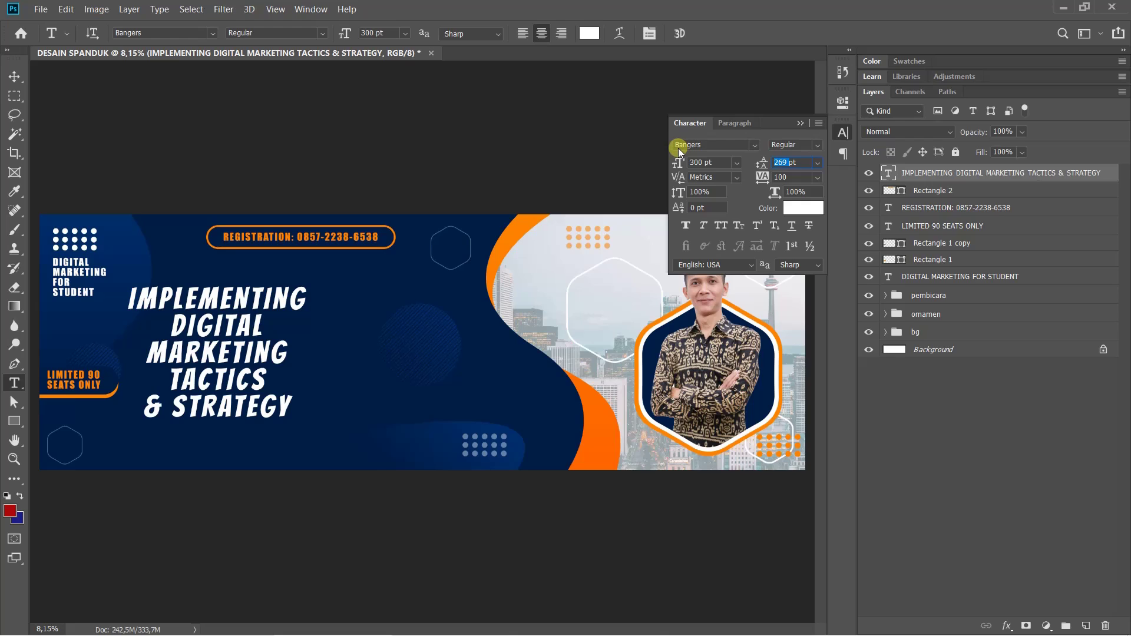
text(300)
key(Return)
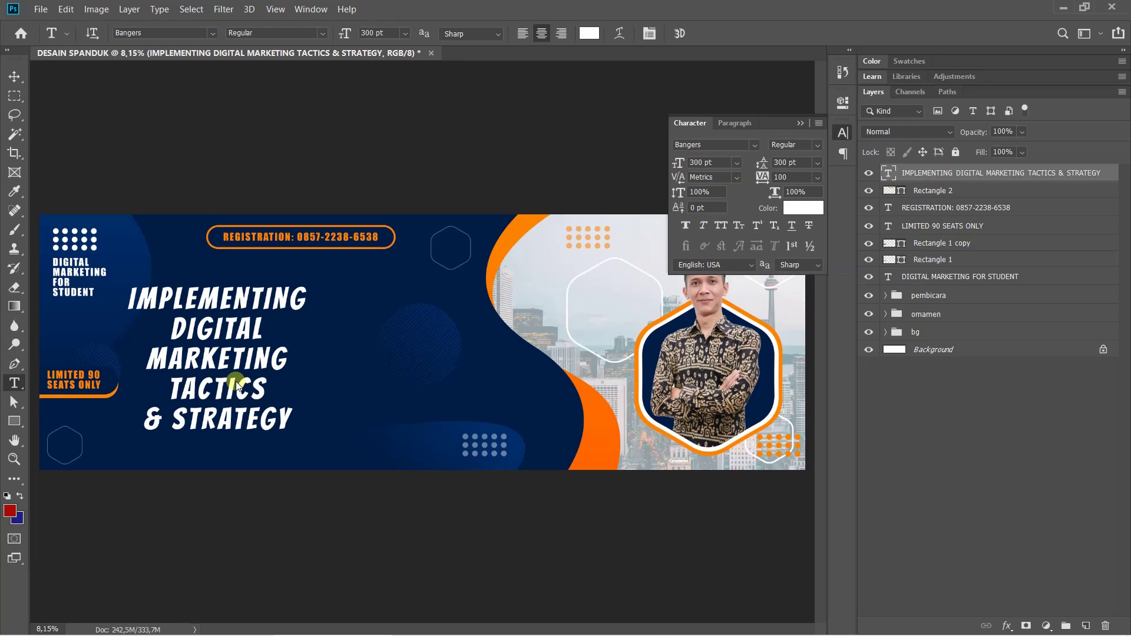
Move the headline further right on the banner with Free Transform
key(ctrl+t)
drag(303, 343, 344, 331)
key(Return)
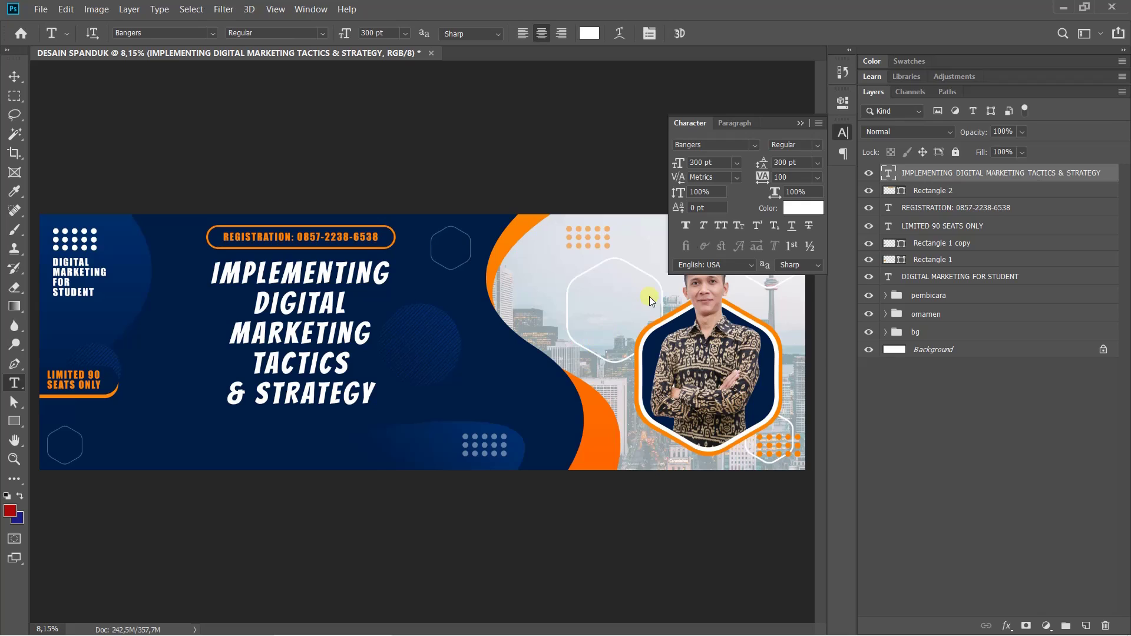
Try 400 pt leading on the headline, then settle on 350 pt
double_click(781, 163)
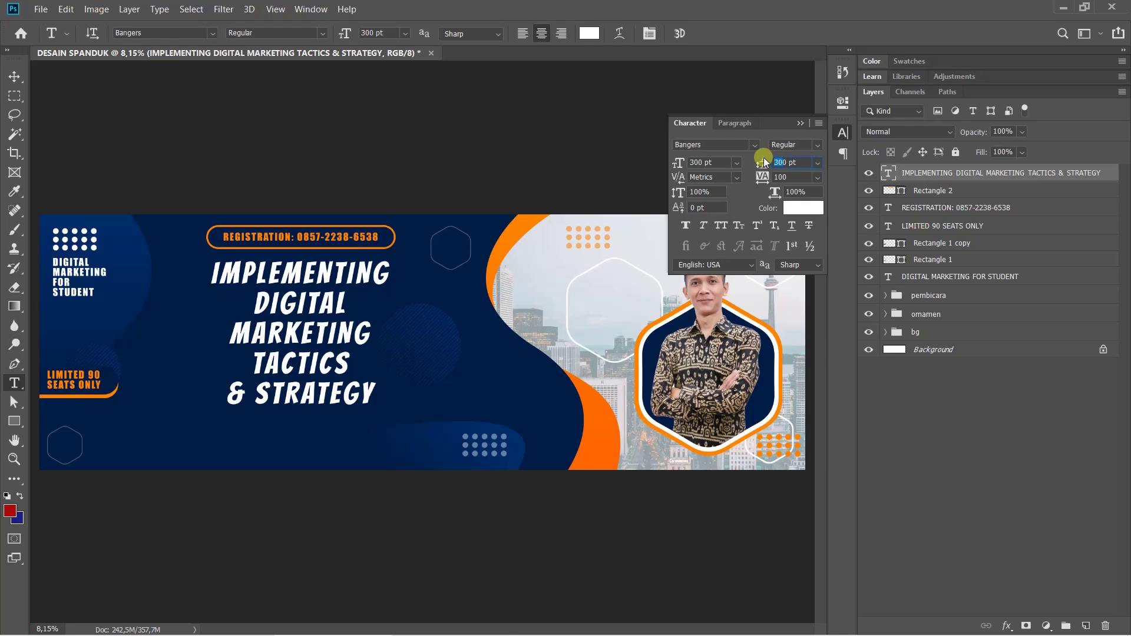
key(Return)
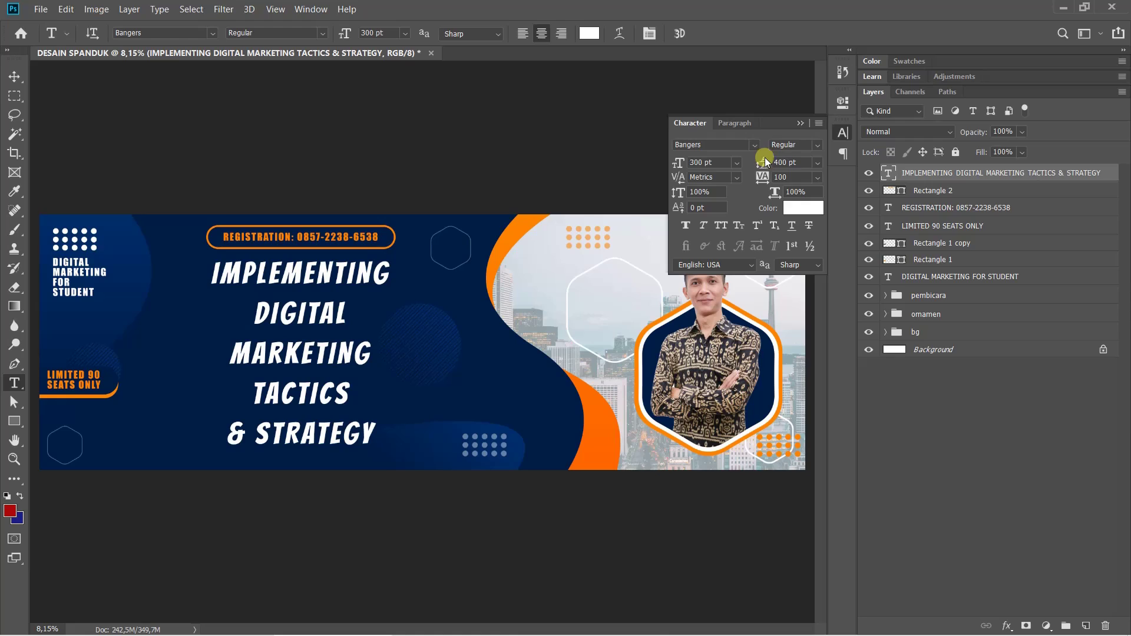
double_click(781, 163)
key(Return)
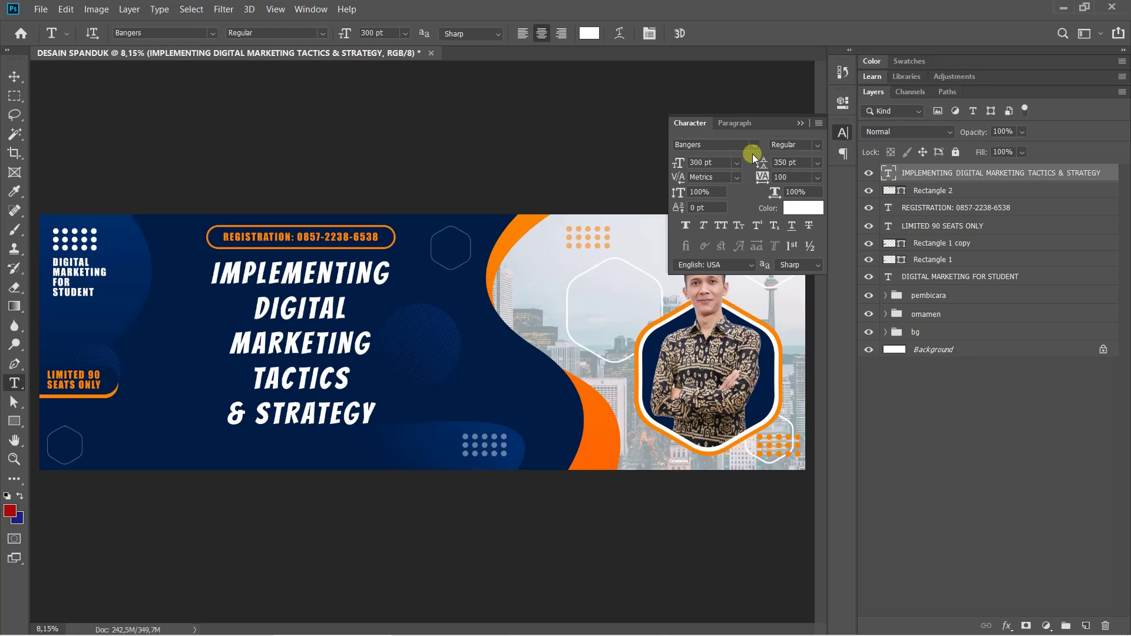
Compare the design against the finished reference banner image
mouse_move(452, 632)
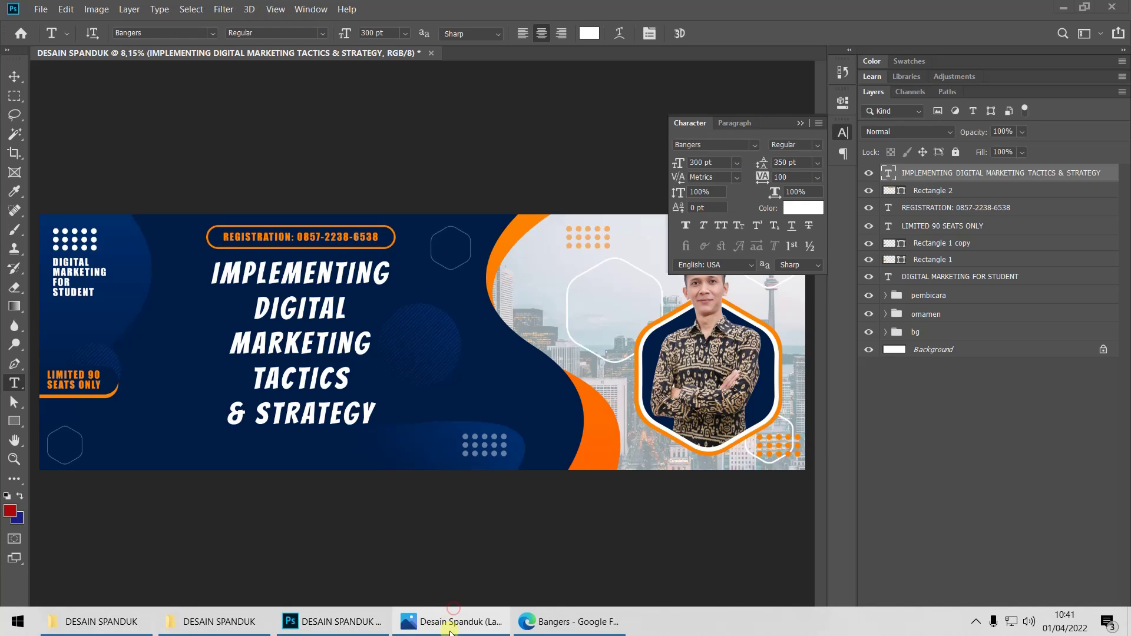
click(450, 626)
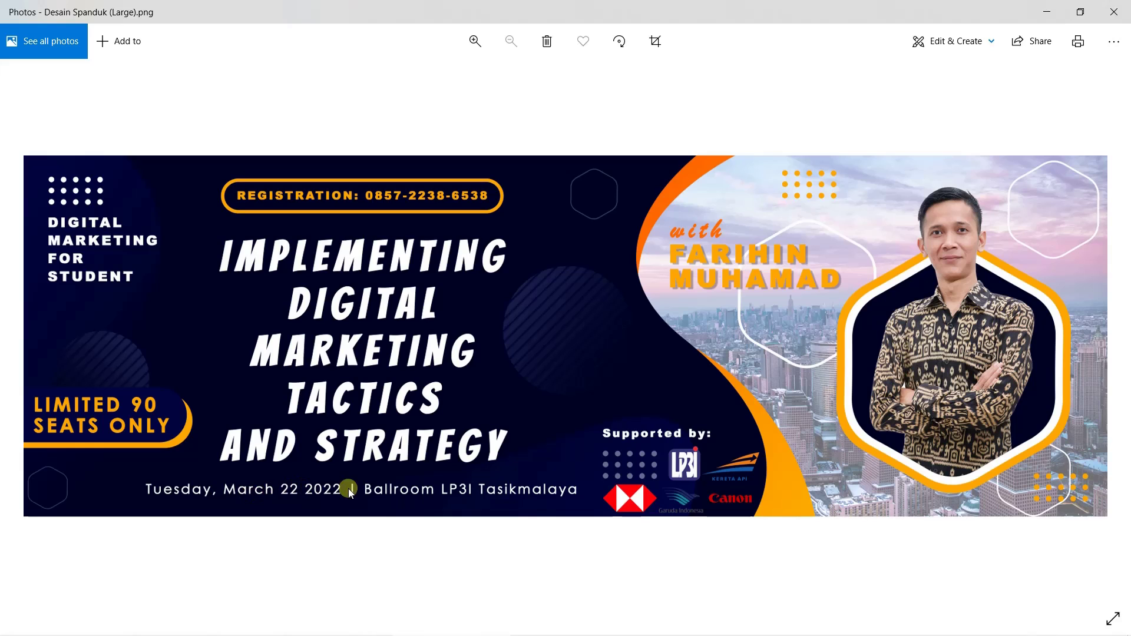
click(492, 627)
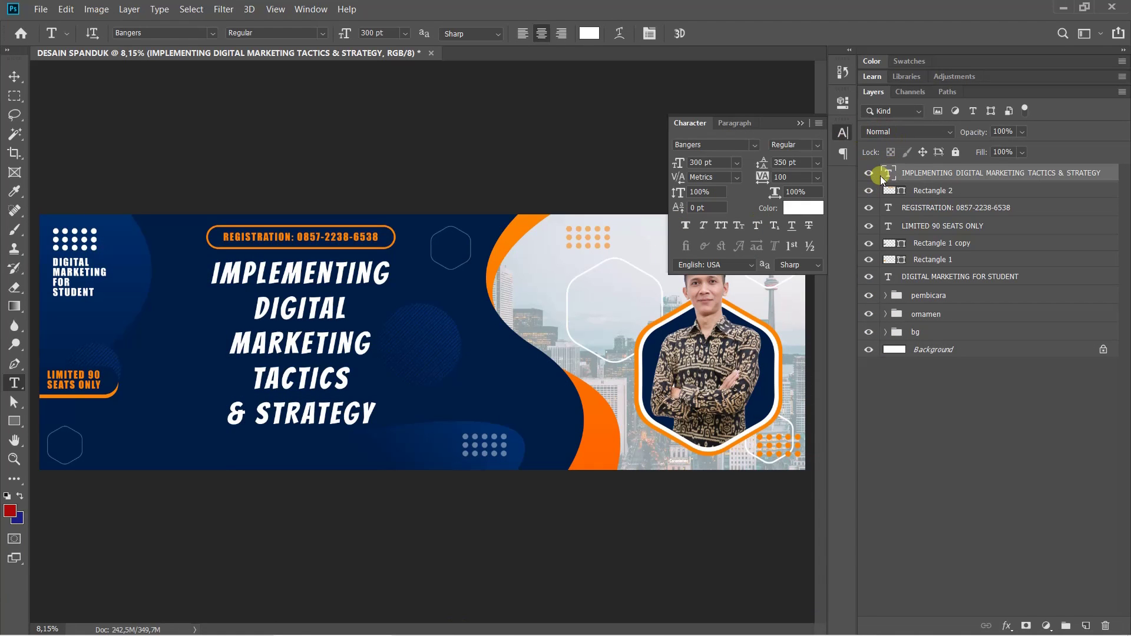
Start a horizontal text line at the banner's bottom-left with 'TUESDAY,' and check the reference date line
right_click(14, 382)
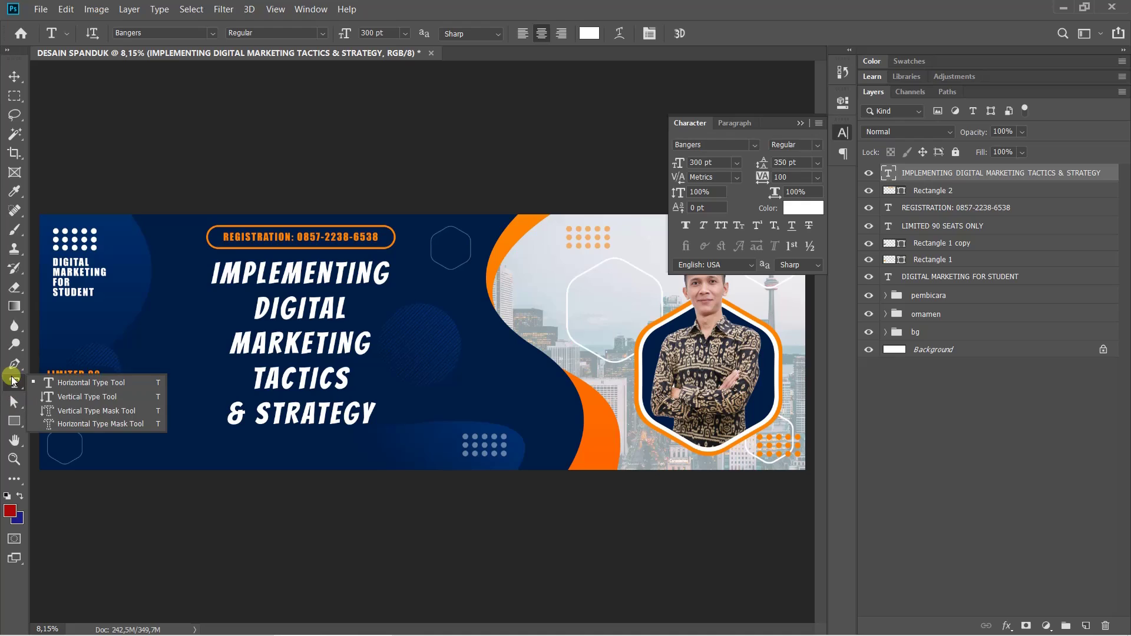
click(72, 384)
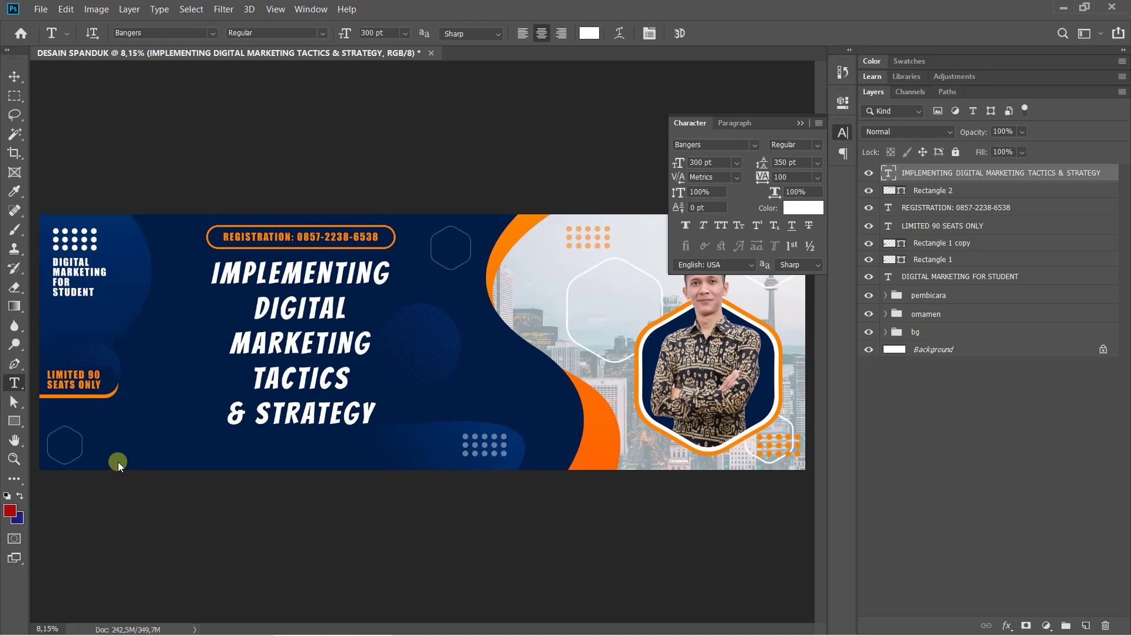
click(118, 462)
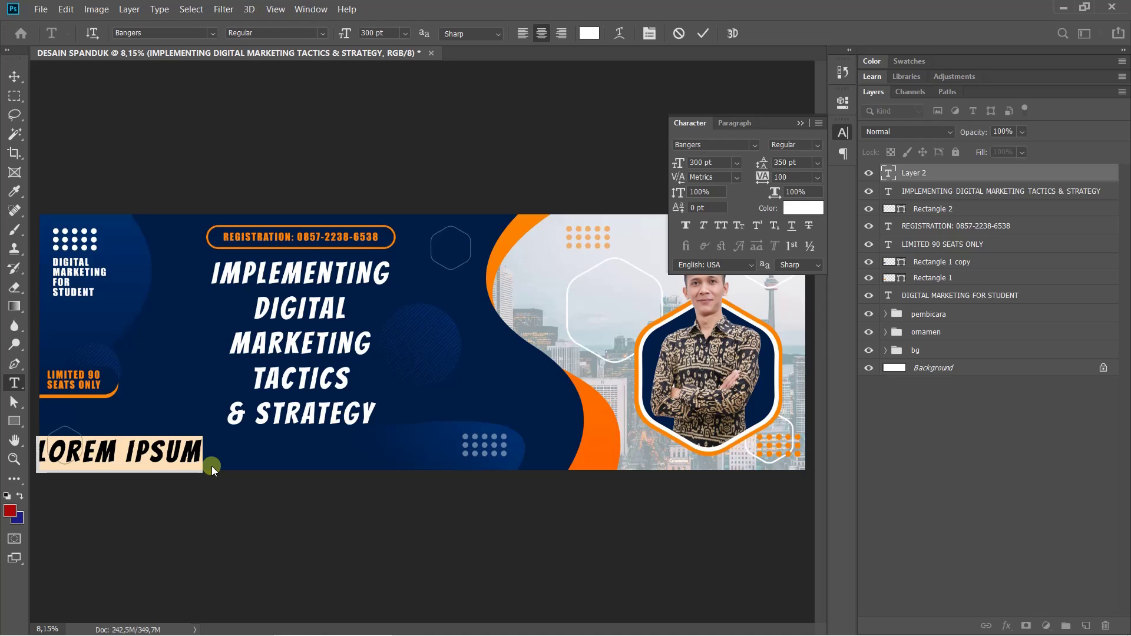
text(TUESD)
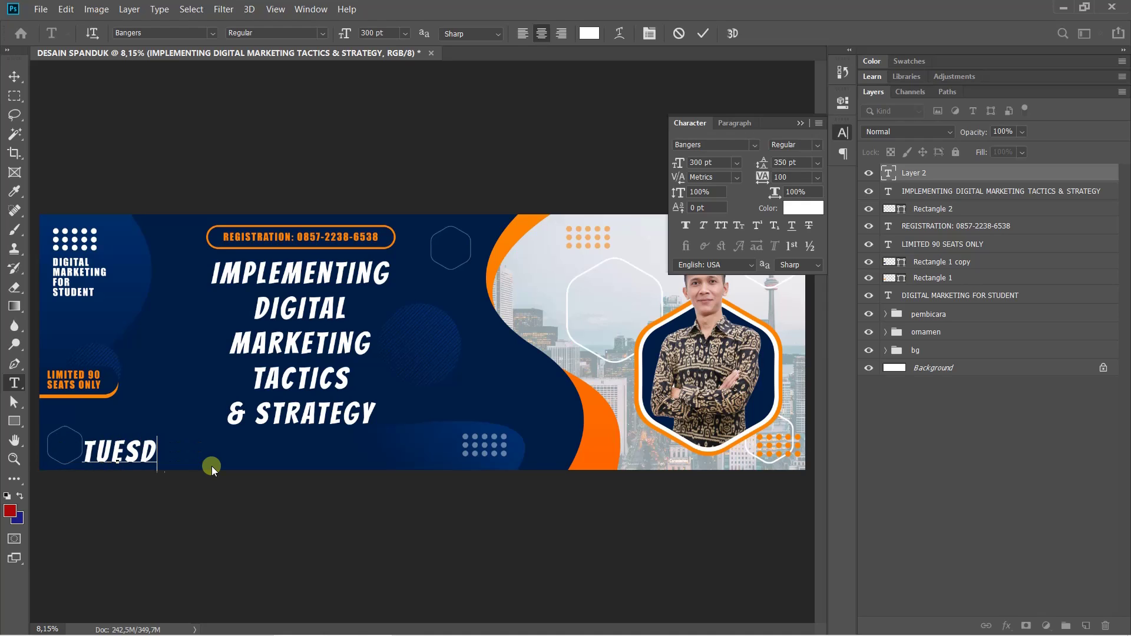
text(AY,)
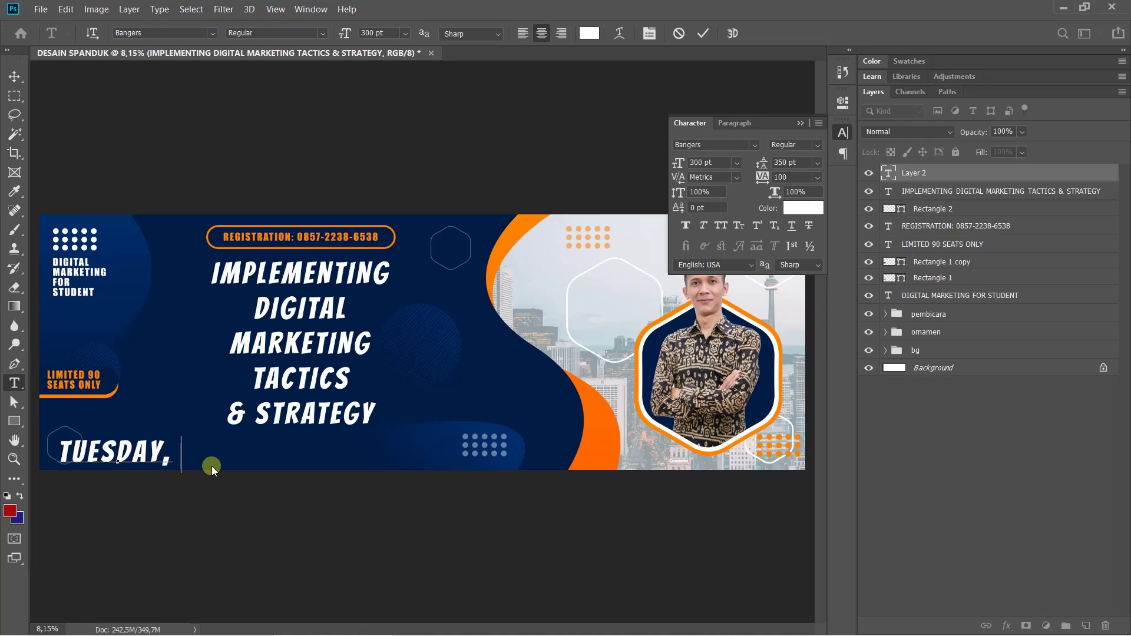
mouse_move(389, 634)
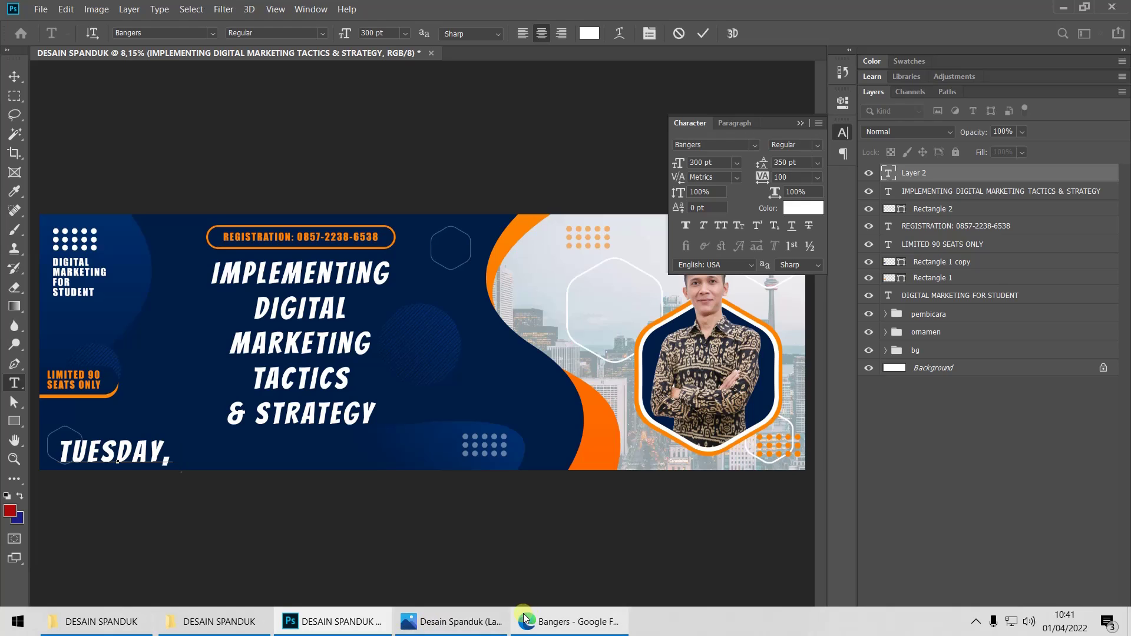
click(481, 623)
click(482, 623)
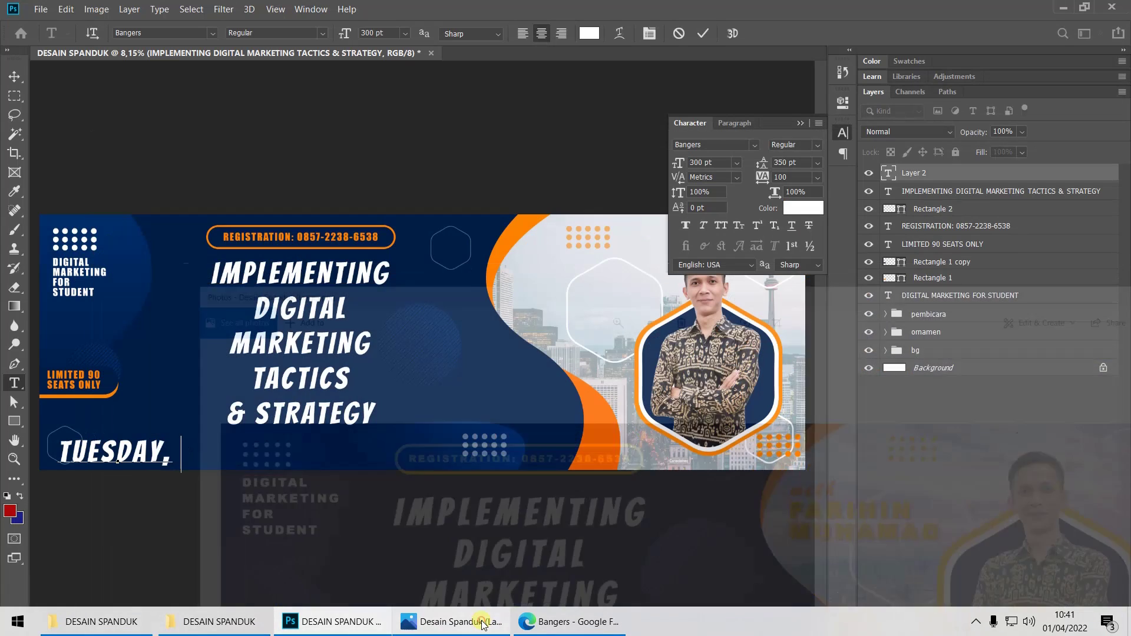
Finish the line with 'MARCH 22 2022 | BALLROOM LP3I TASIKMALAYA' and commit it
text(MARC)
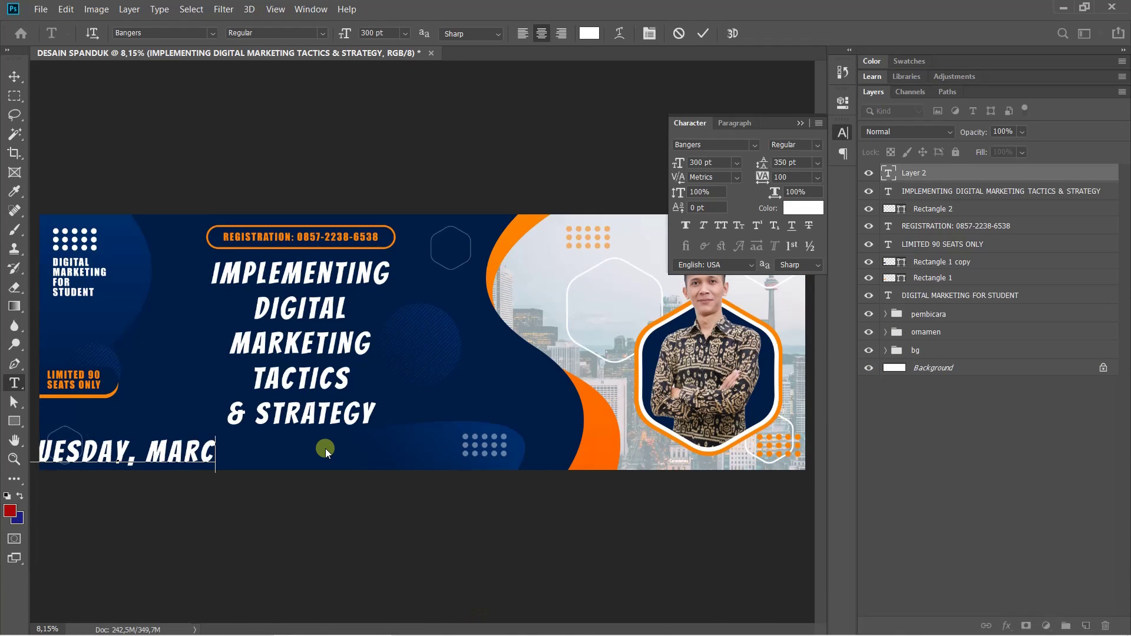
text(H 22)
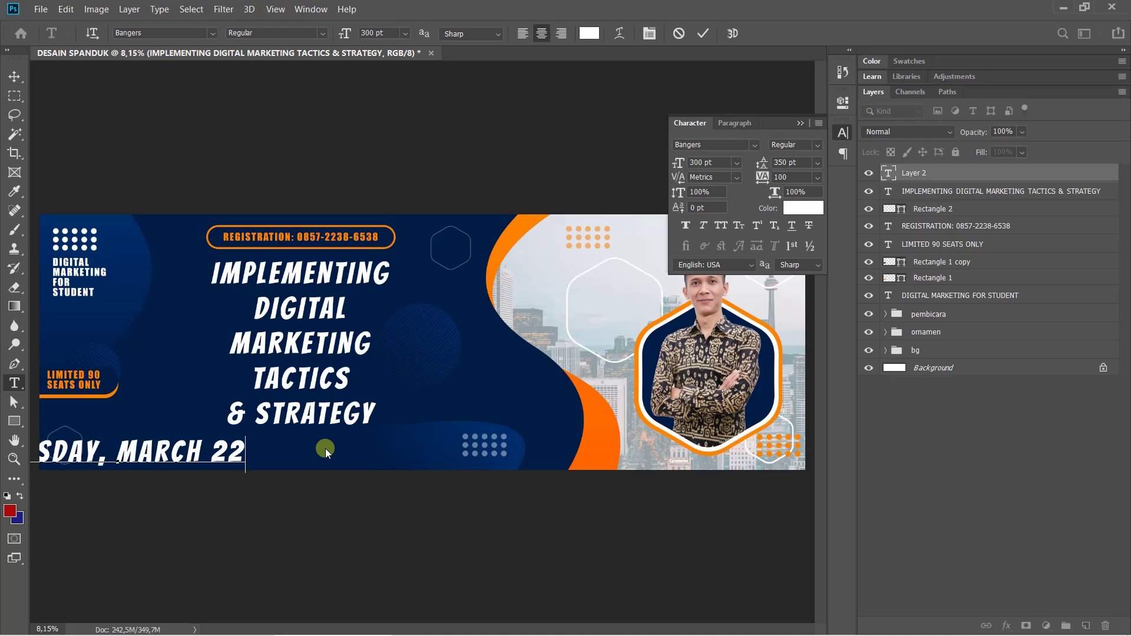
text( 20)
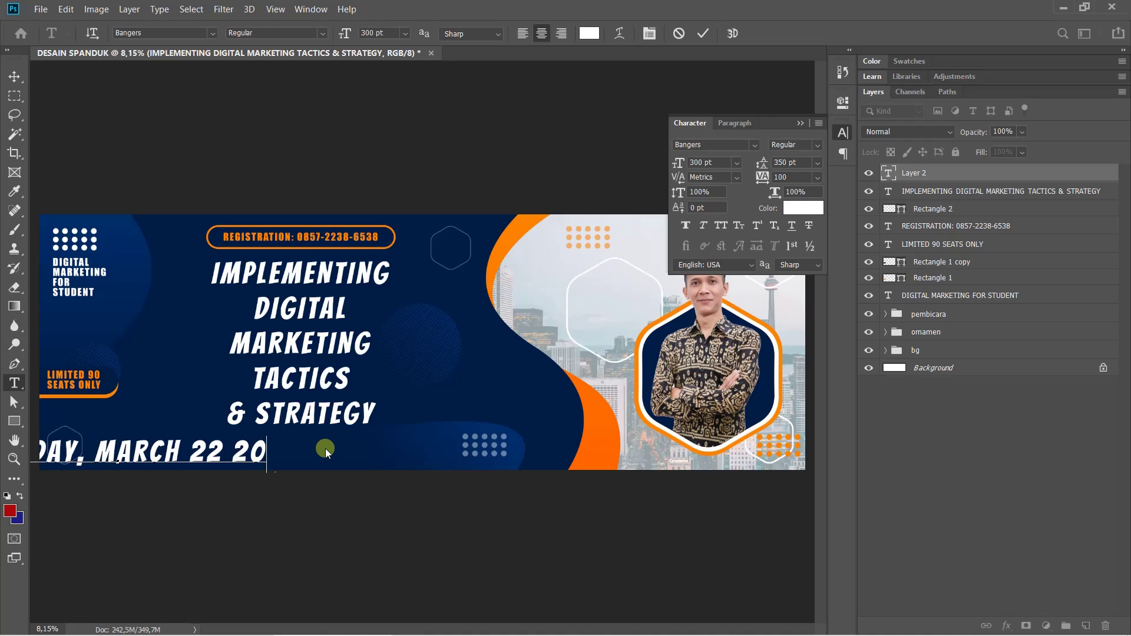
text(22 )
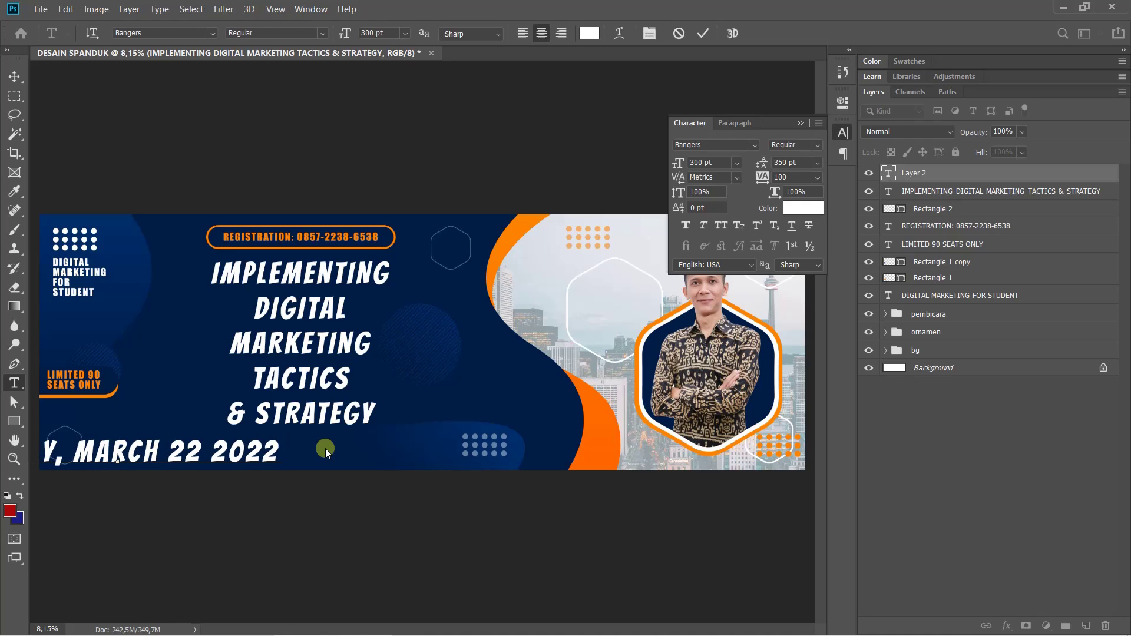
text(| )
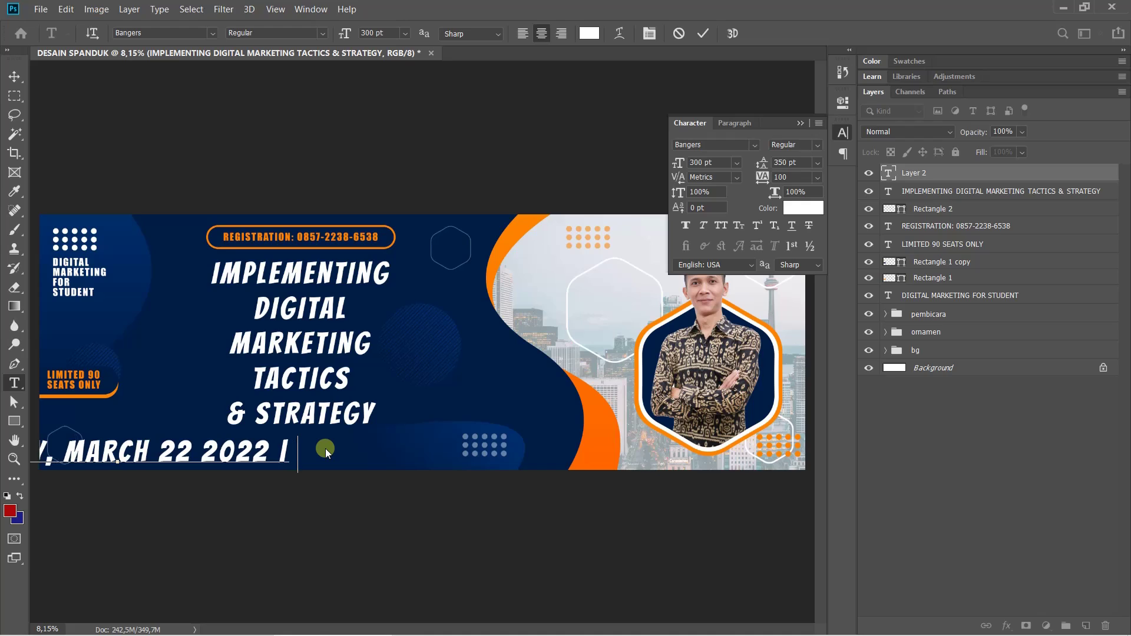
text(BALLROOM)
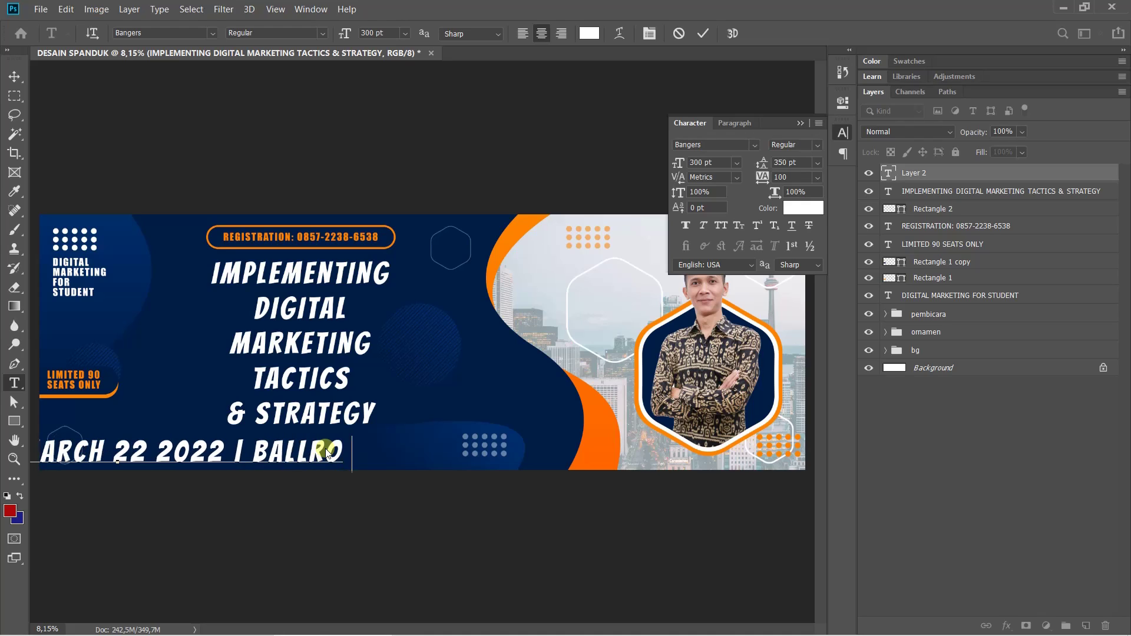
text( LP)
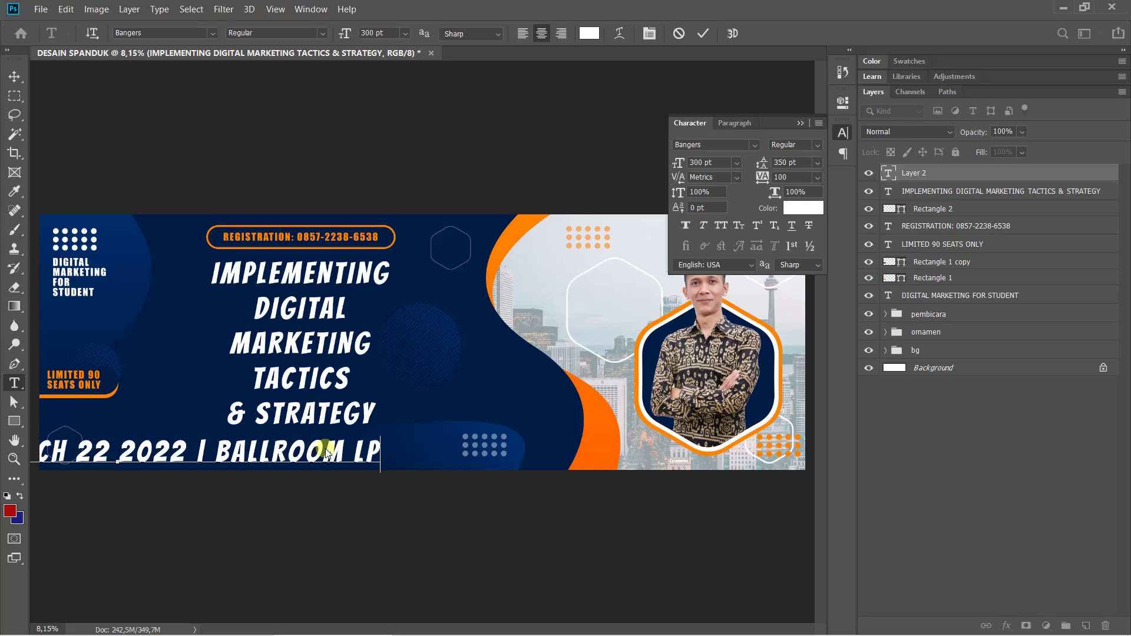
text(3I TASIK)
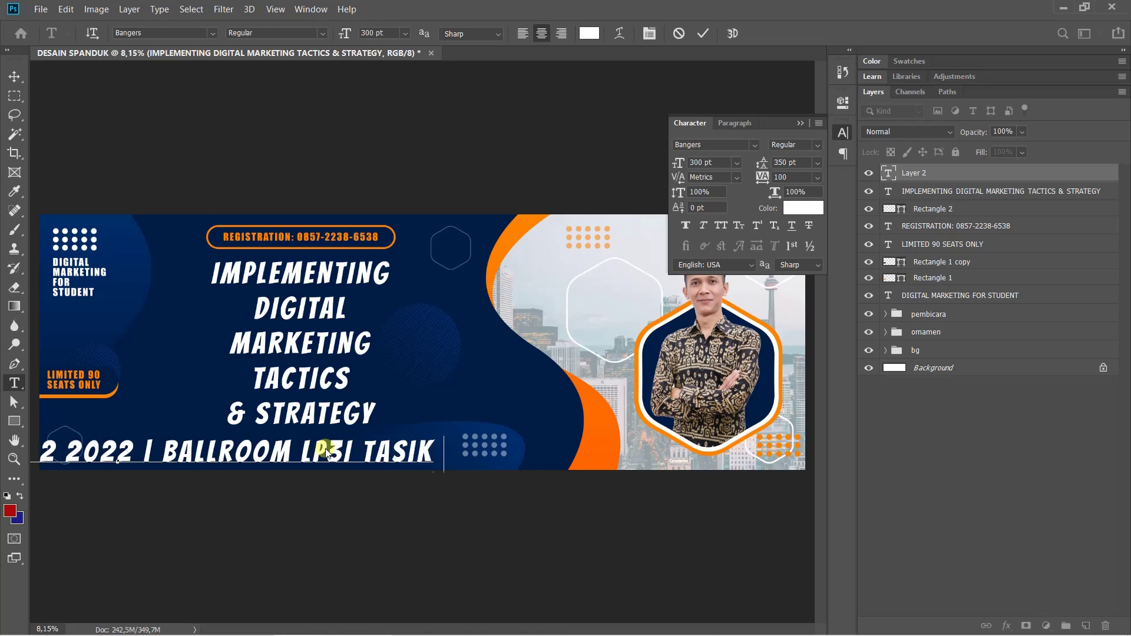
text(MALAYA)
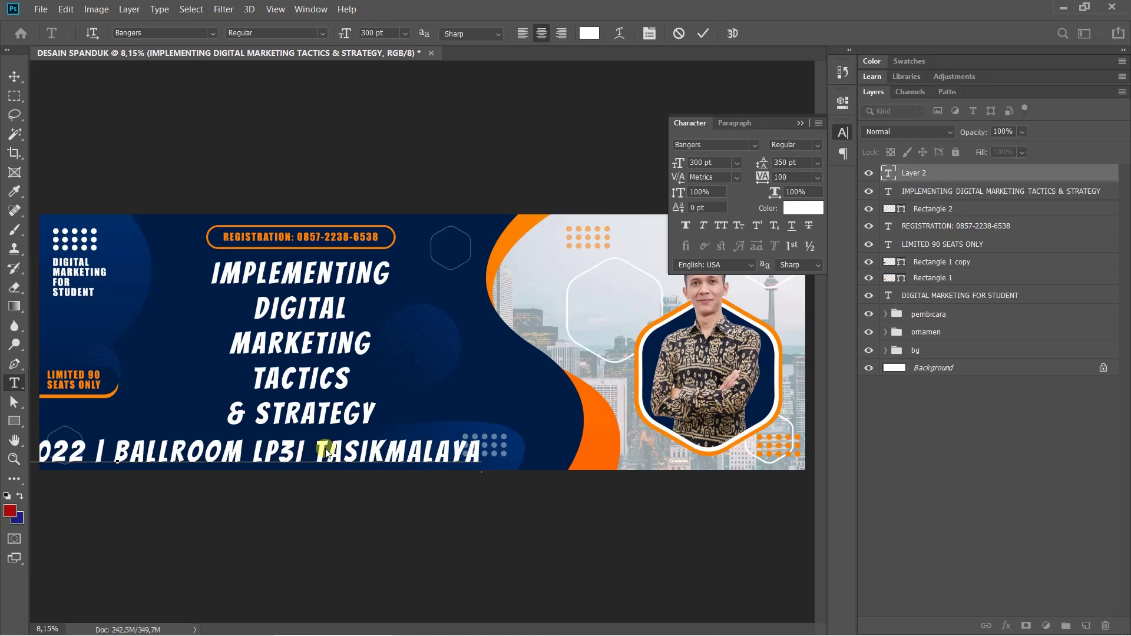
key(ctrl)
key(ctrl+Return)
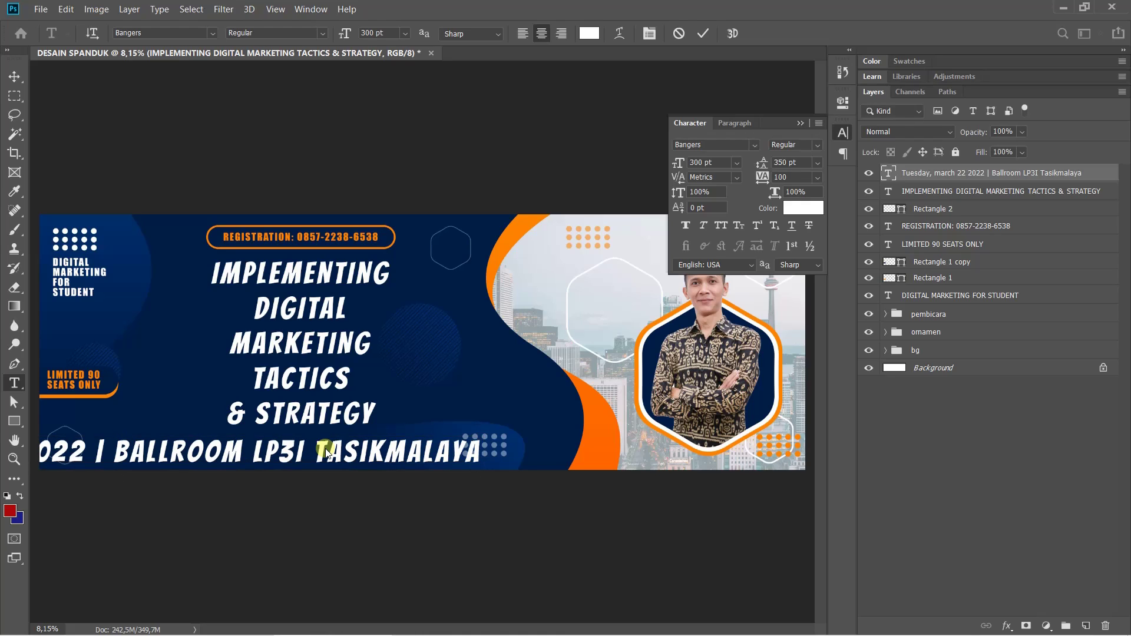
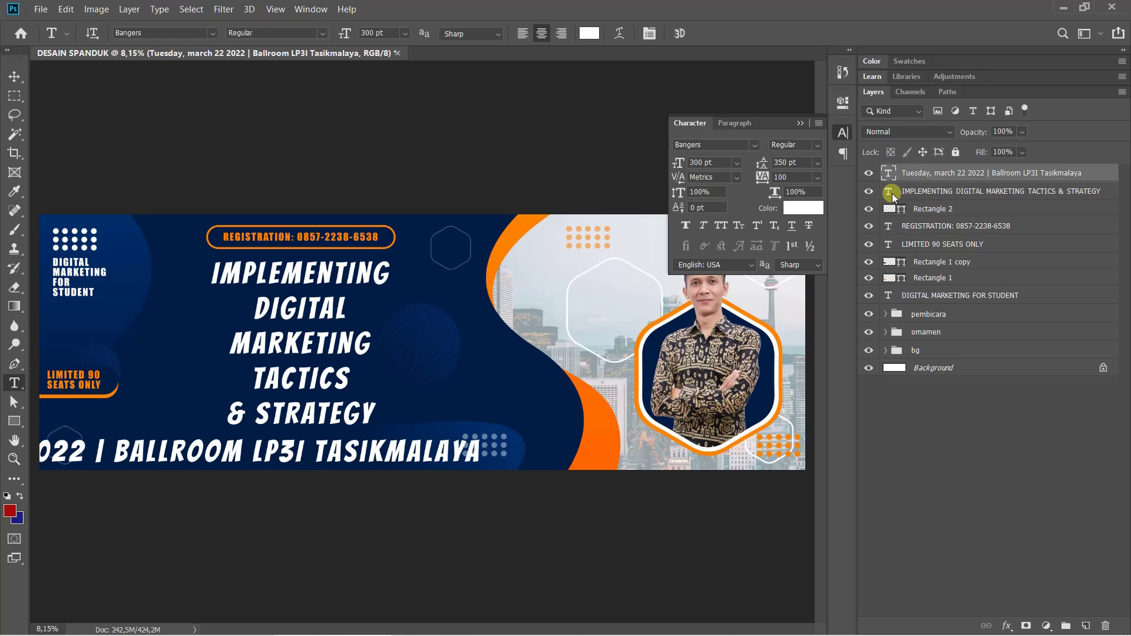
Switch the date line to Century Gothic and shrink it from 224 pt to 100 pt
click(754, 145)
scroll(811, 468, down, 2)
scroll(807, 465, down, 5)
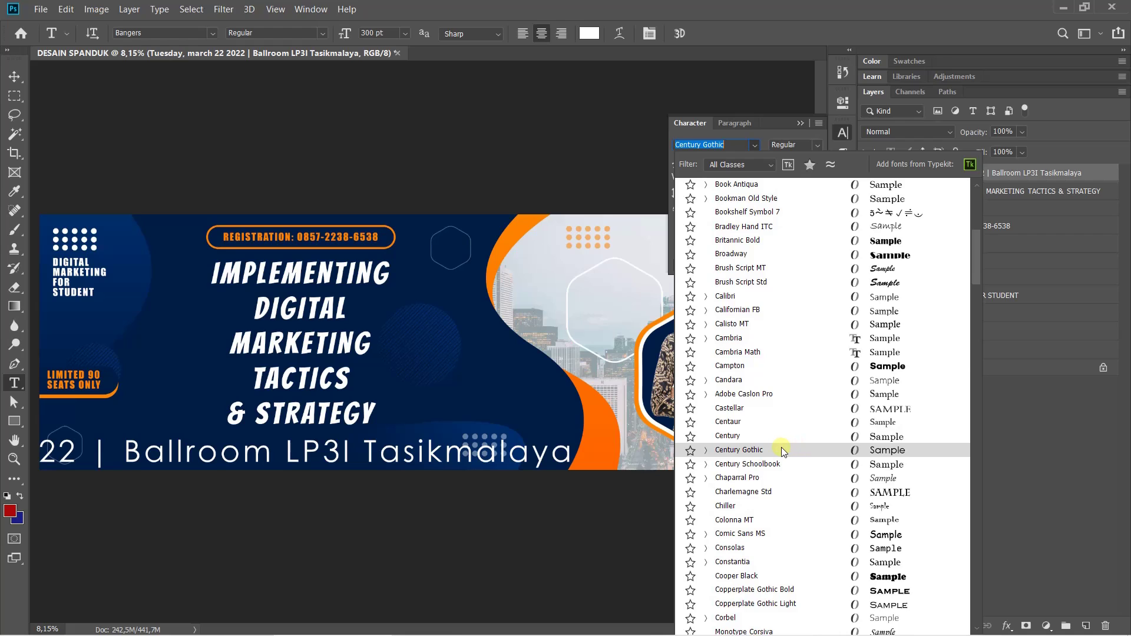
click(782, 450)
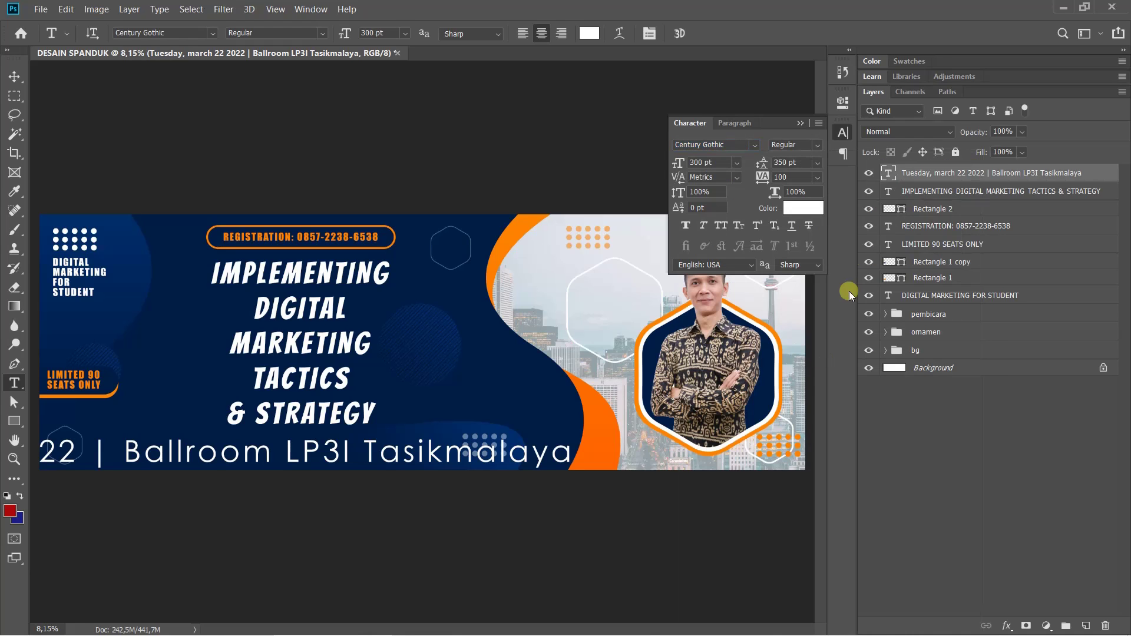
drag(678, 162, 554, 186)
key(0)
key(0)
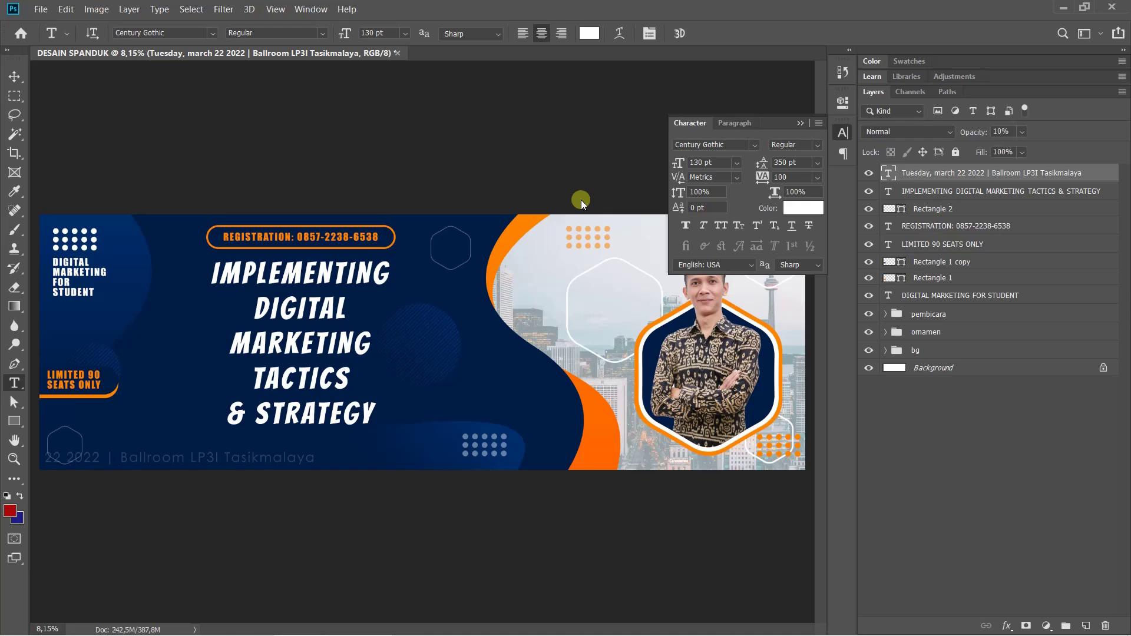
key(Return)
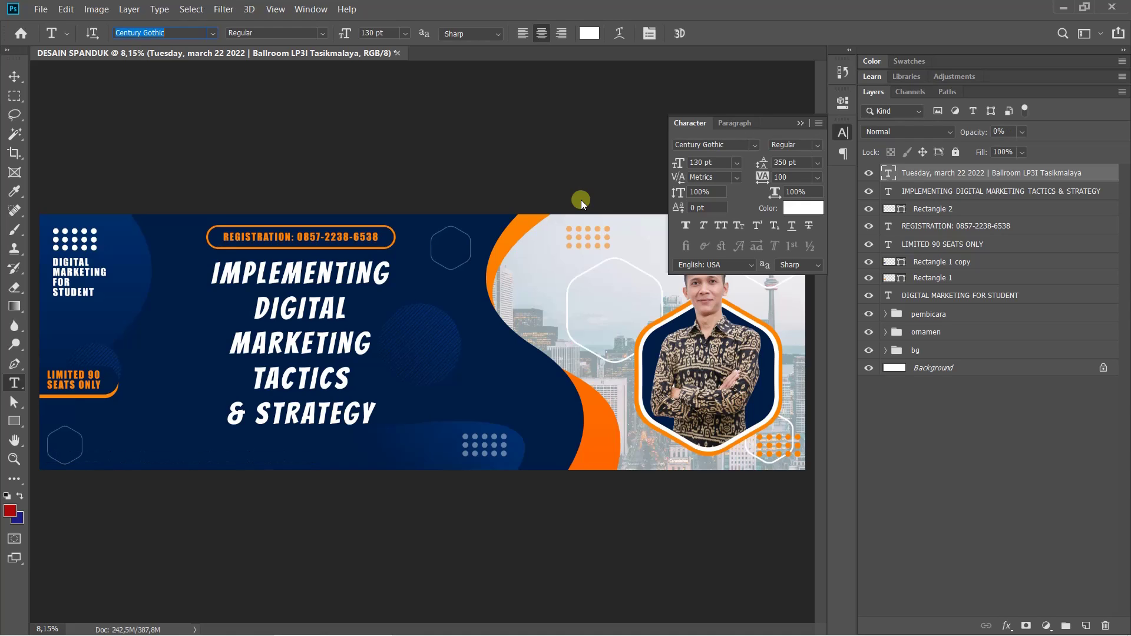
key(ctrl+z)
click(709, 163)
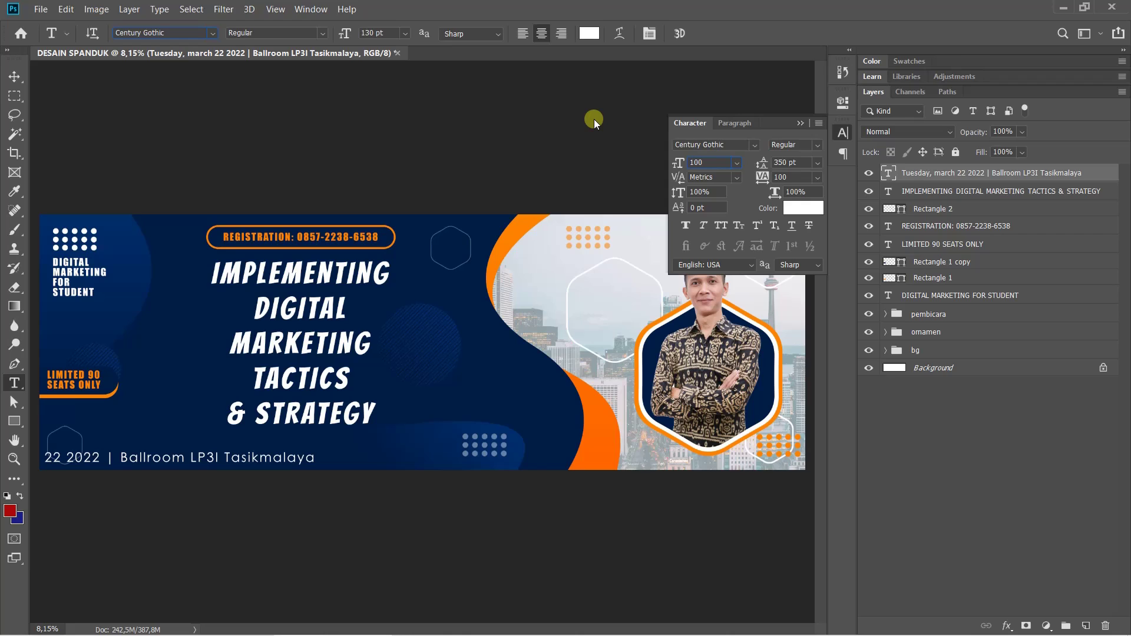
key(Return)
Move the date line right so it sits centred under the headline near the bottom
key(ctrl+t)
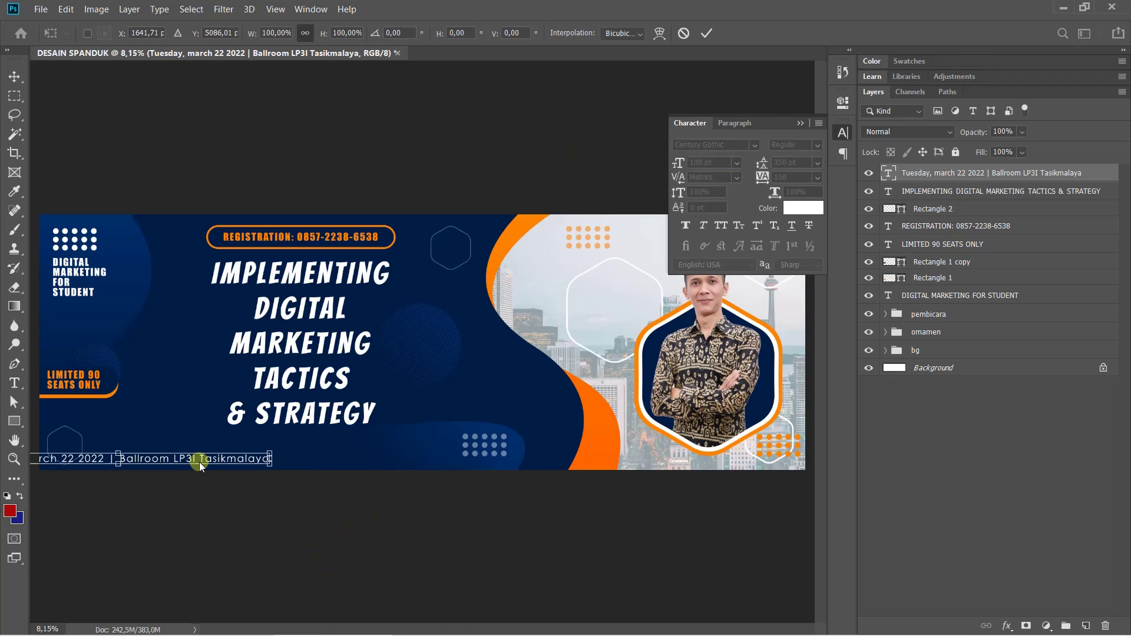
drag(201, 467, 382, 454)
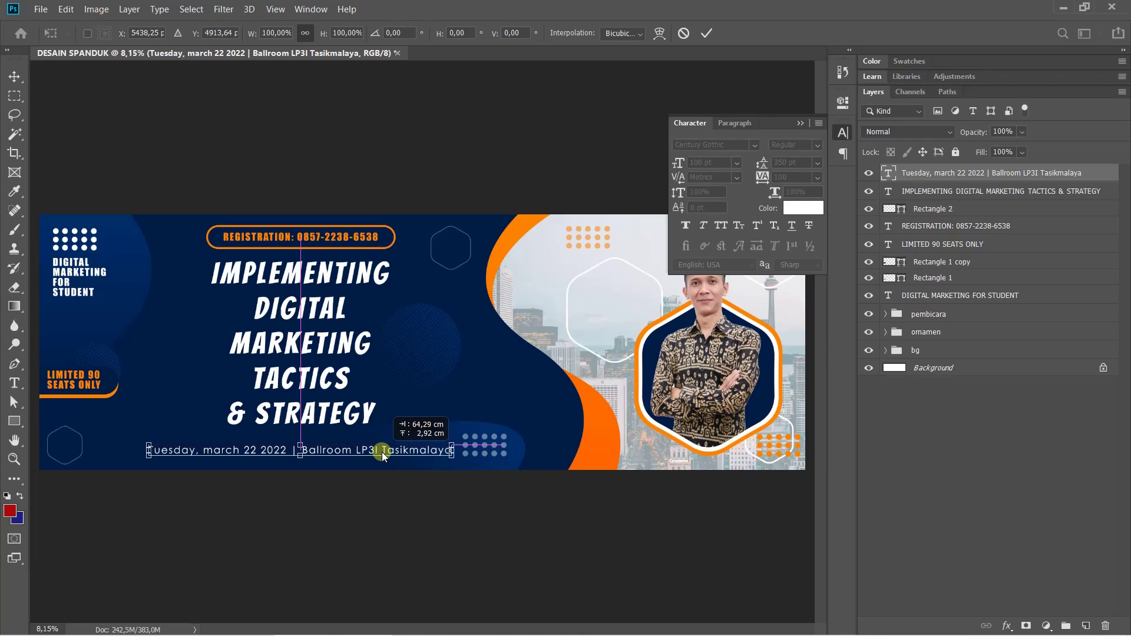
drag(382, 455, 383, 456)
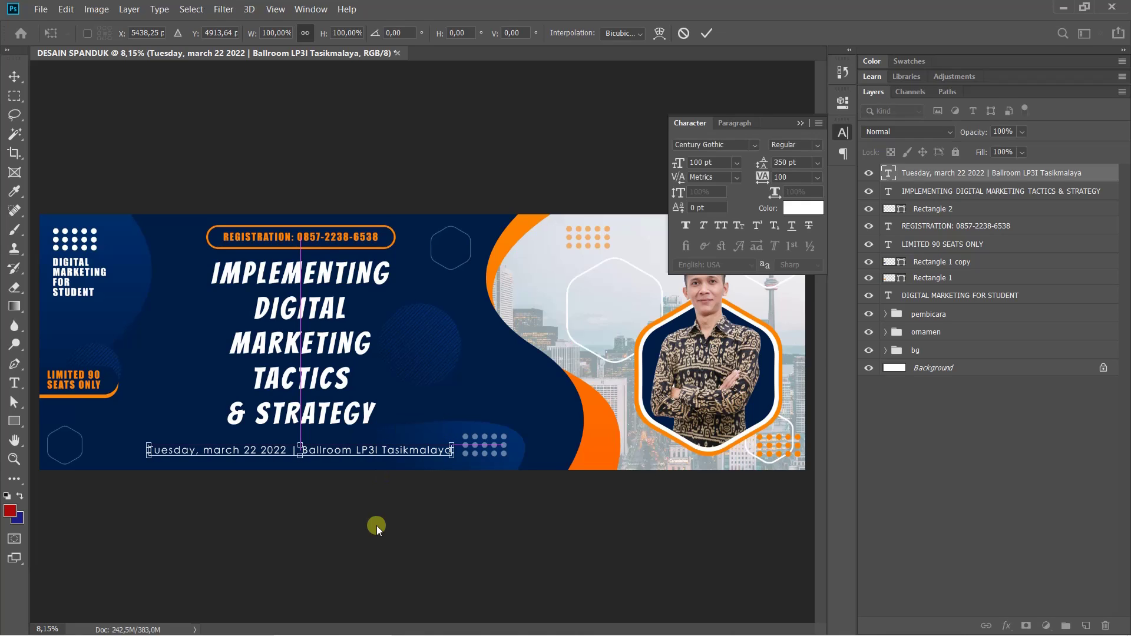
key(Return)
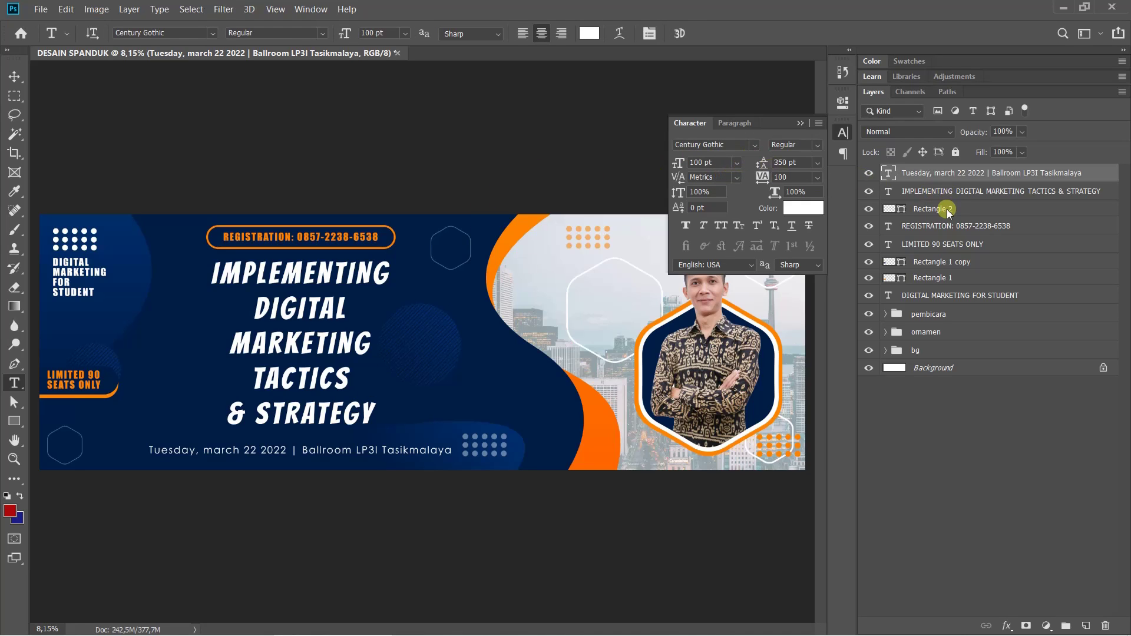
Nudge the Rectangle 2 pill and REGISTRATION text down two steps
click(943, 191)
shift+click(943, 229)
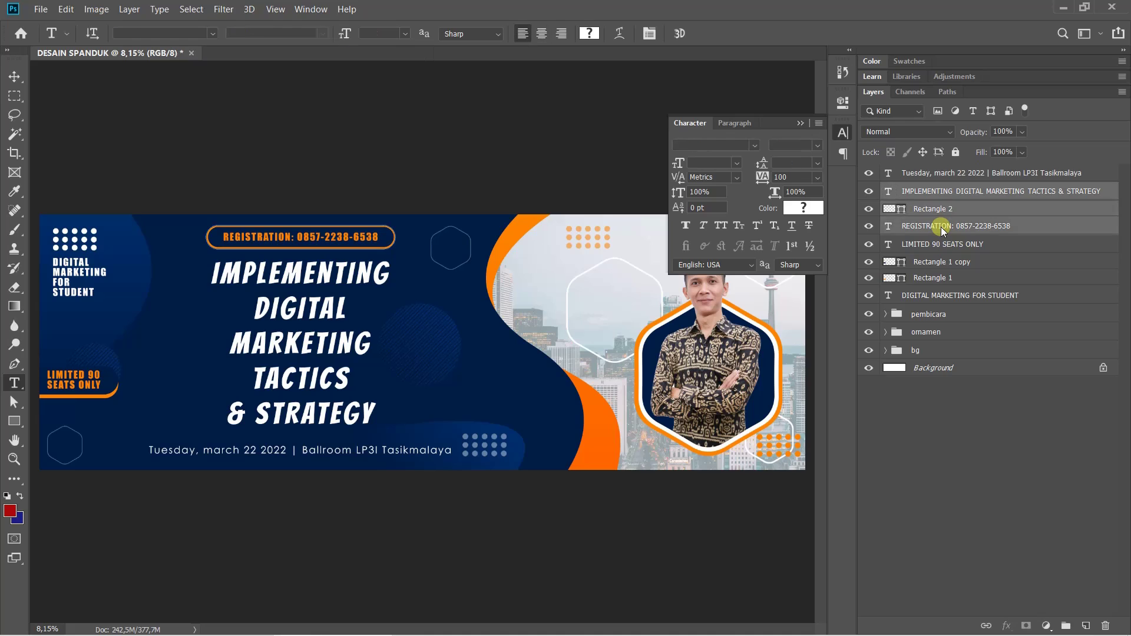
click(939, 210)
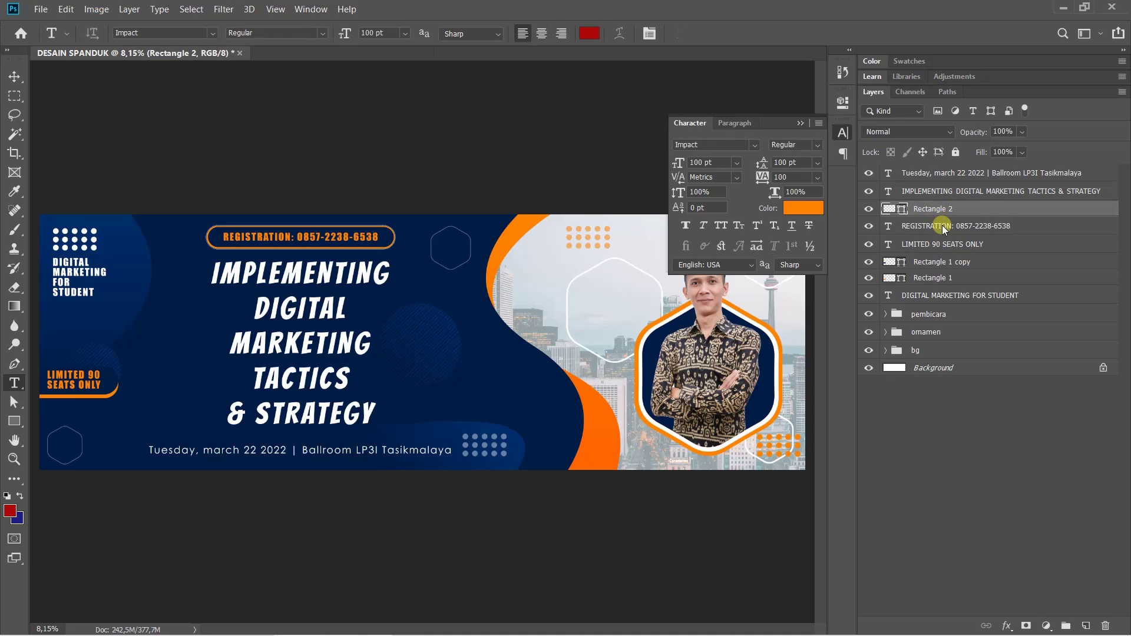
shift+click(943, 229)
key(ctrl+t)
key(shift+Down)
key(shift+Down)
key(shift+Down)
key(shift+Down)
key(shift+Down)
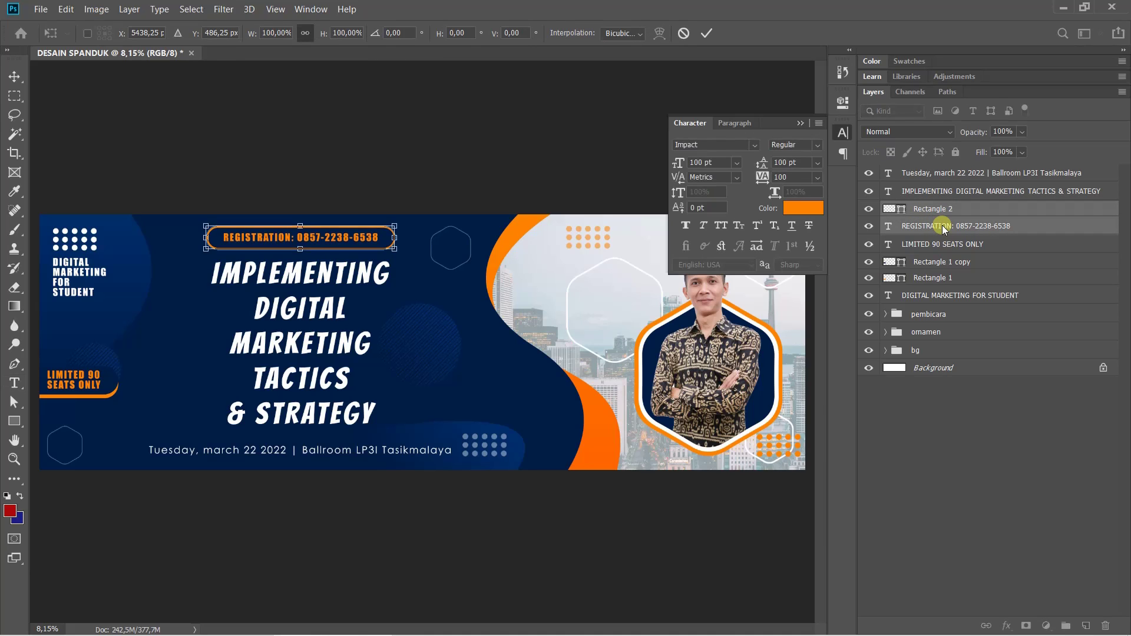
key(shift+Down)
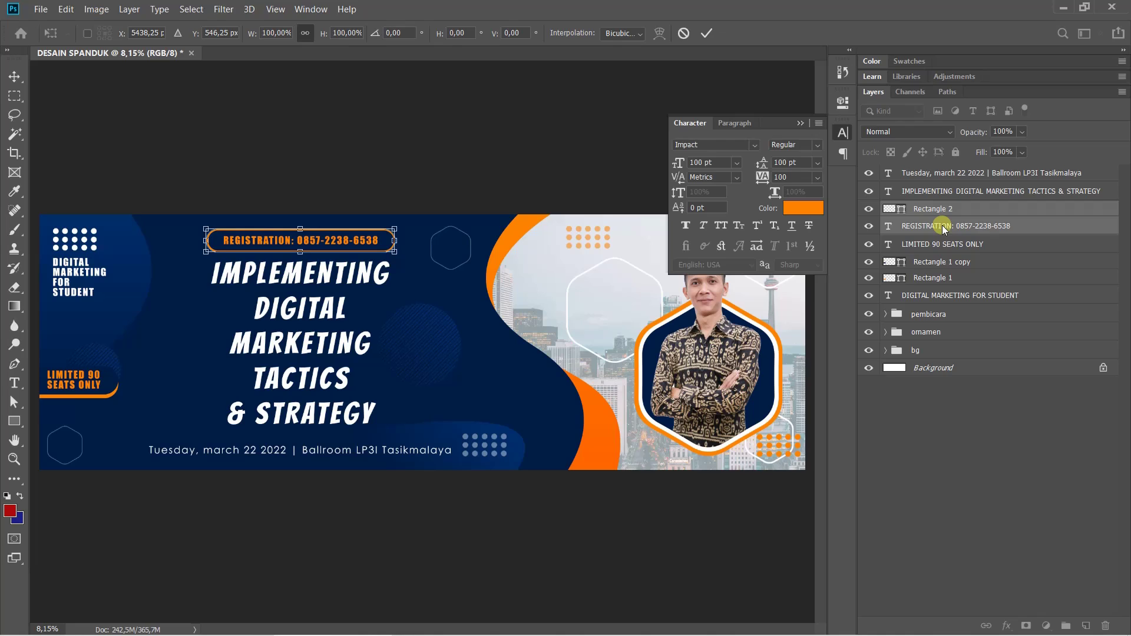
key(Return)
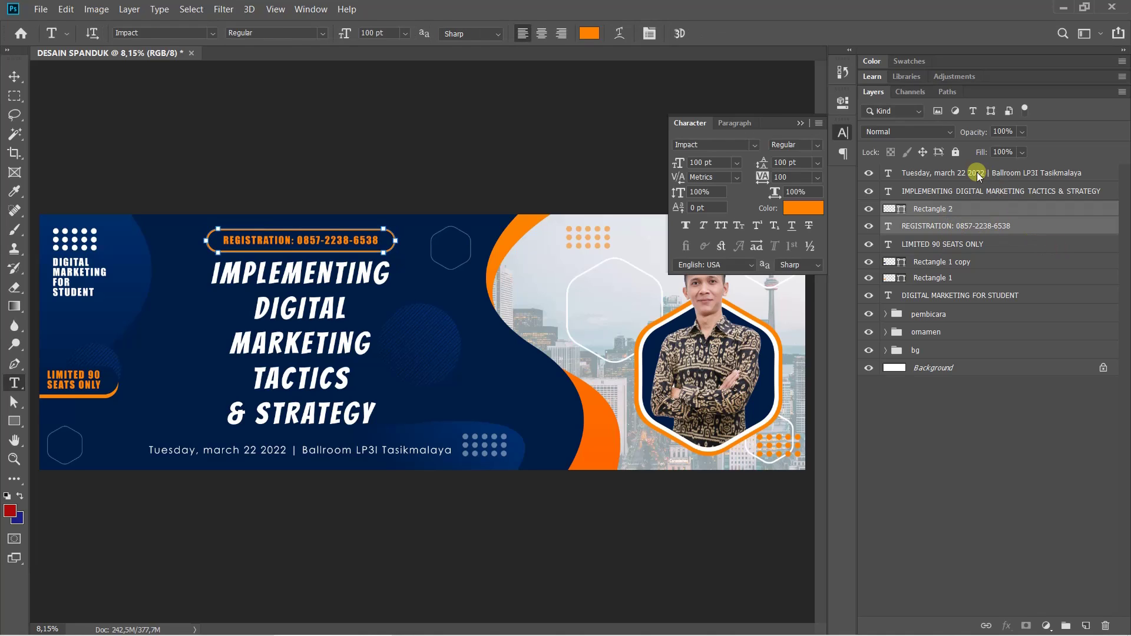
Nudge the IMPLEMENTING headline layer down three steps
click(980, 192)
key(ctrl+t)
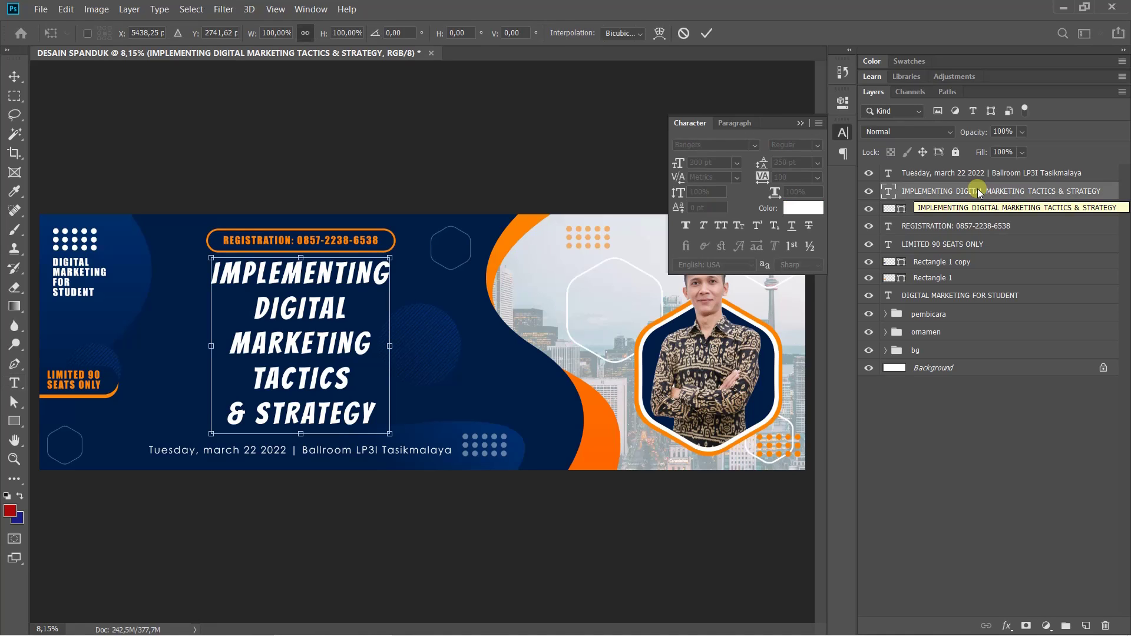
key(shift+Down)
key(shift+Down)
key(shift+Down)
key(shift+Down)
key(shift+Down)
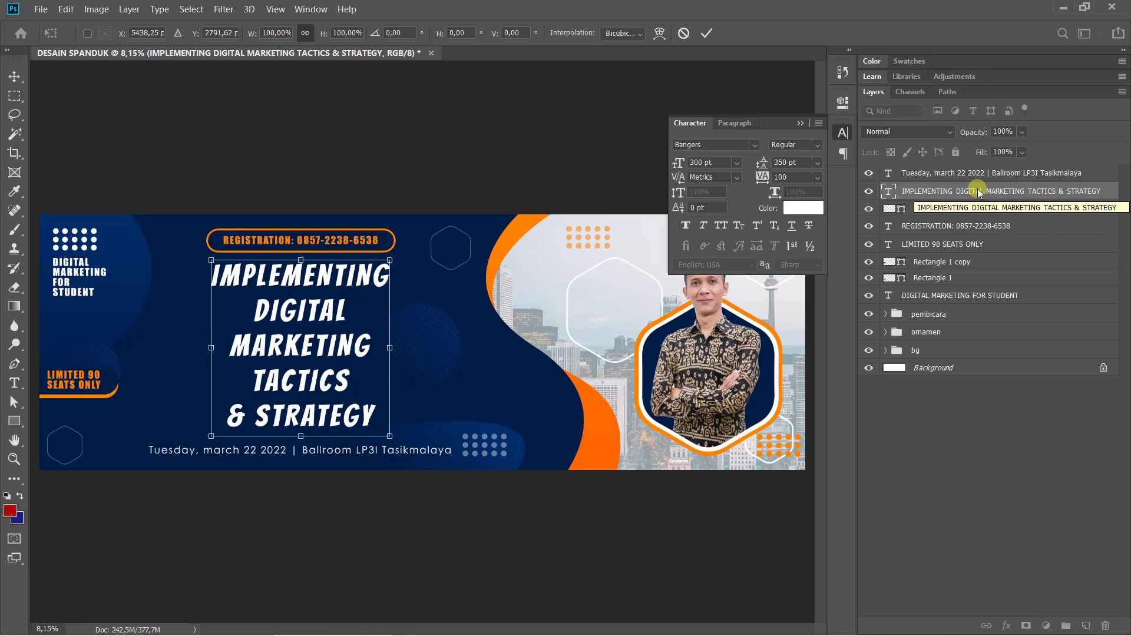
key(shift+Down)
key(shift+Down)
key(shift+Down)
key(shift+Down)
key(shift+Down)
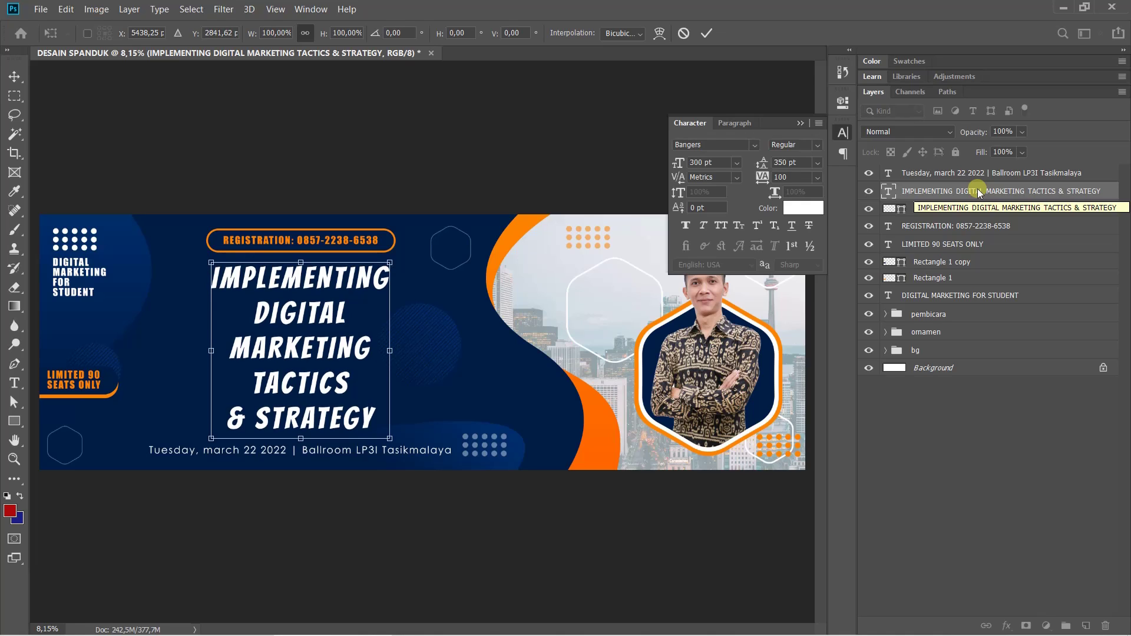
key(shift+Down)
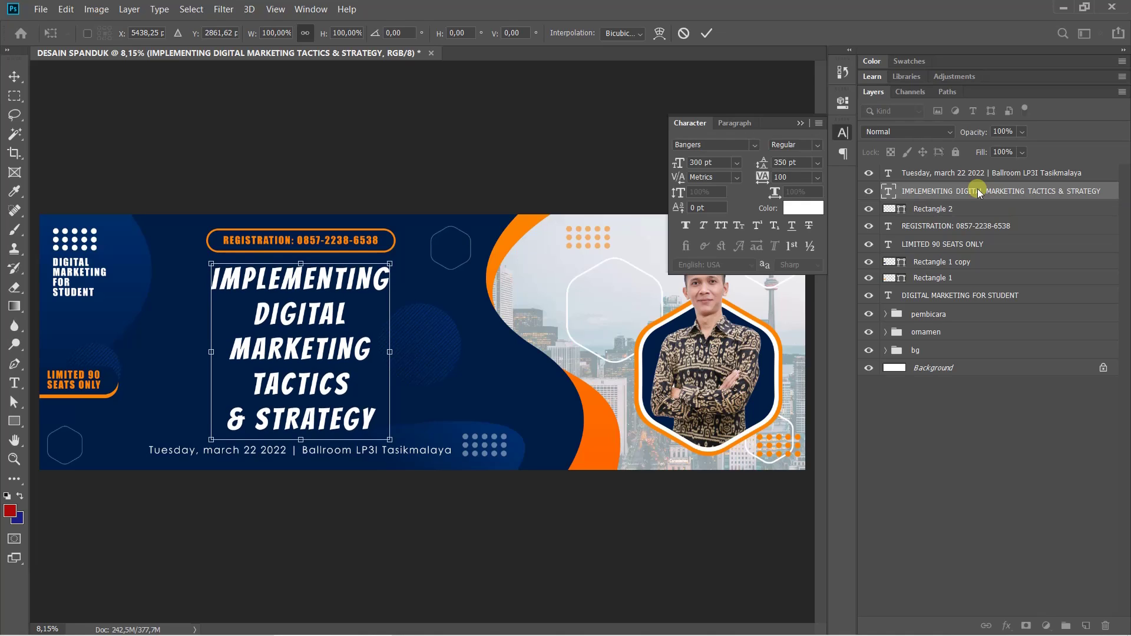
key(Return)
Check the layout against the reference banner image
key(t)
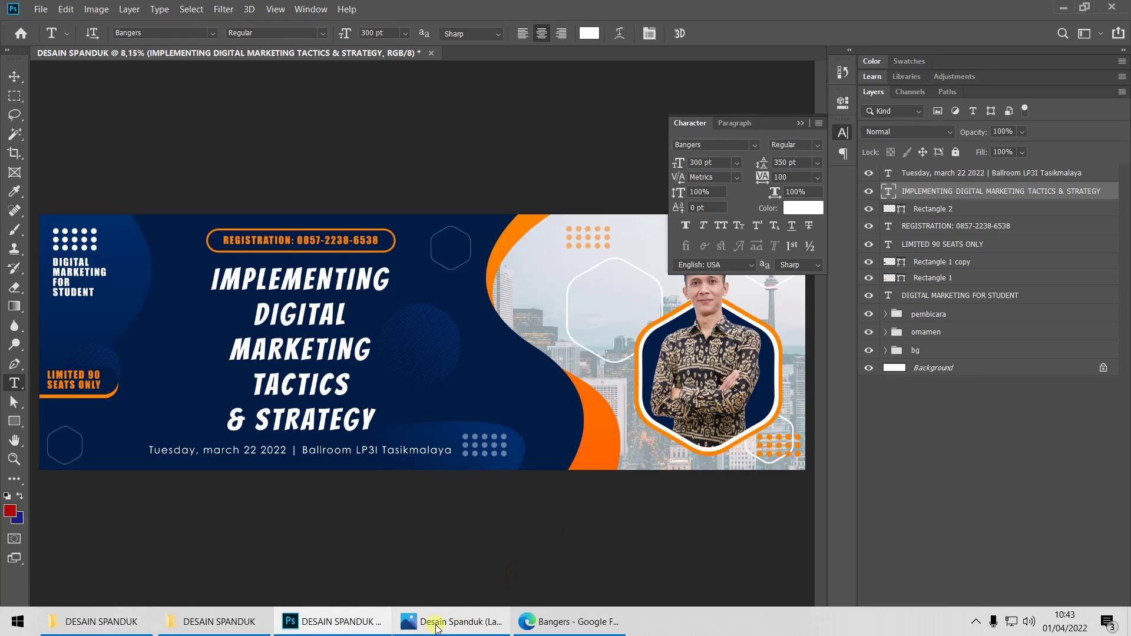
click(444, 625)
click(437, 628)
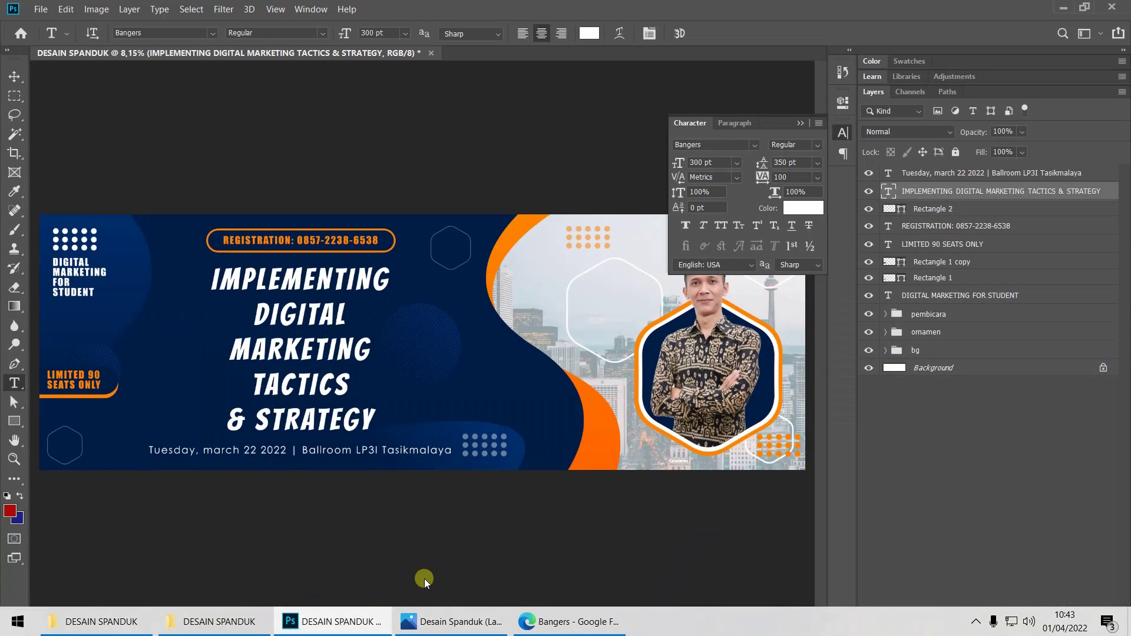
Move the LIMITED 90 SEATS ONLY text and both rectangles lower and slightly right
click(933, 244)
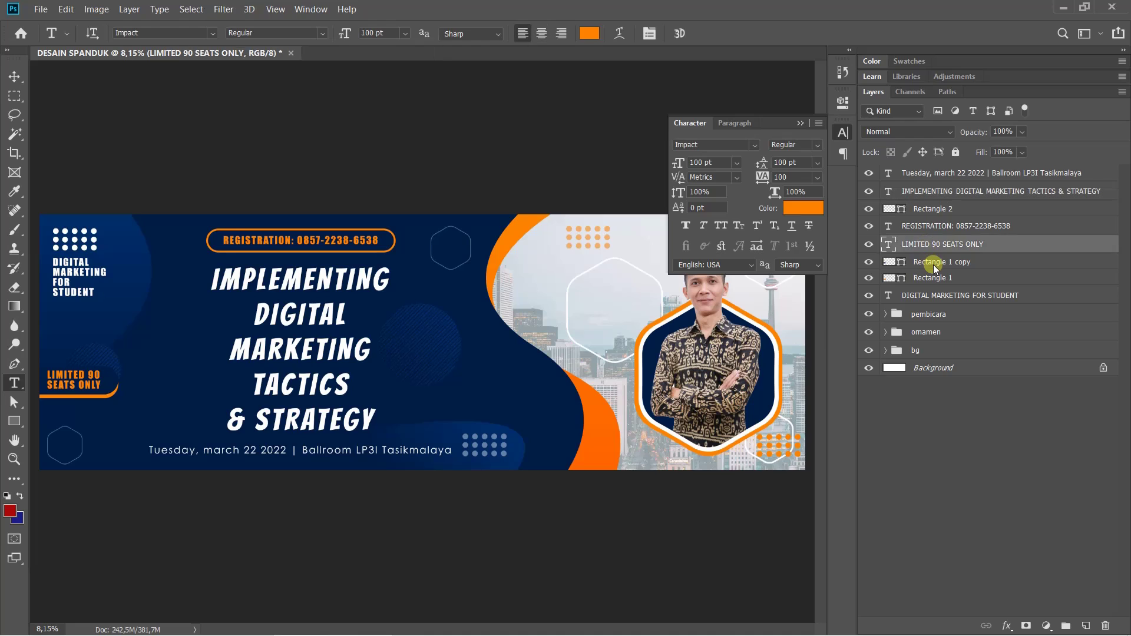
shift+click(934, 261)
shift+click(941, 278)
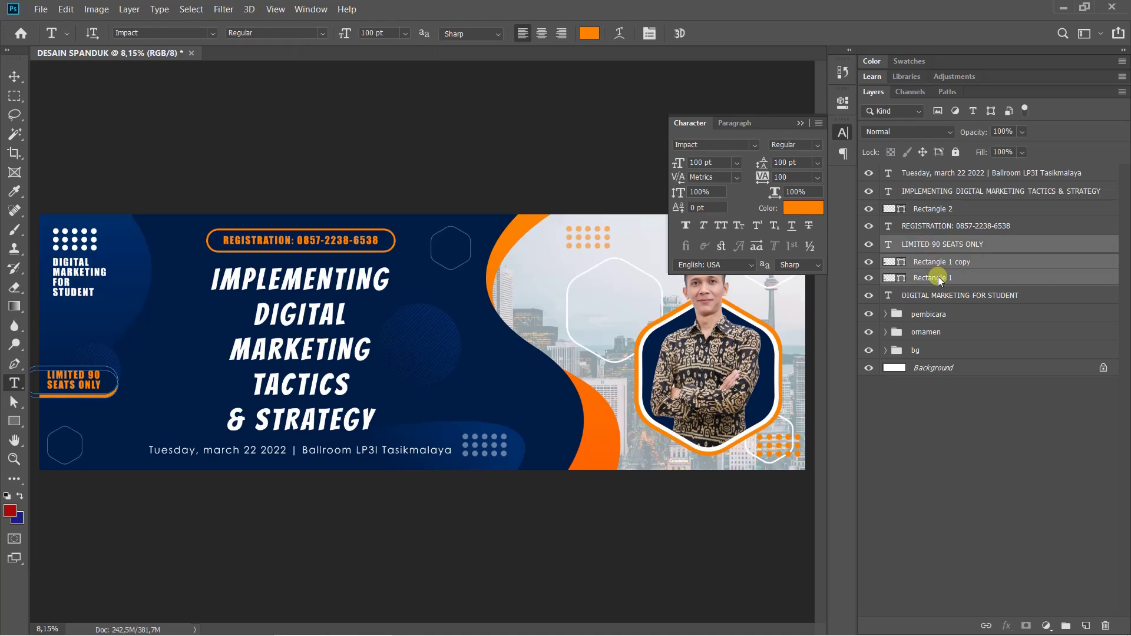
key(ctrl+t)
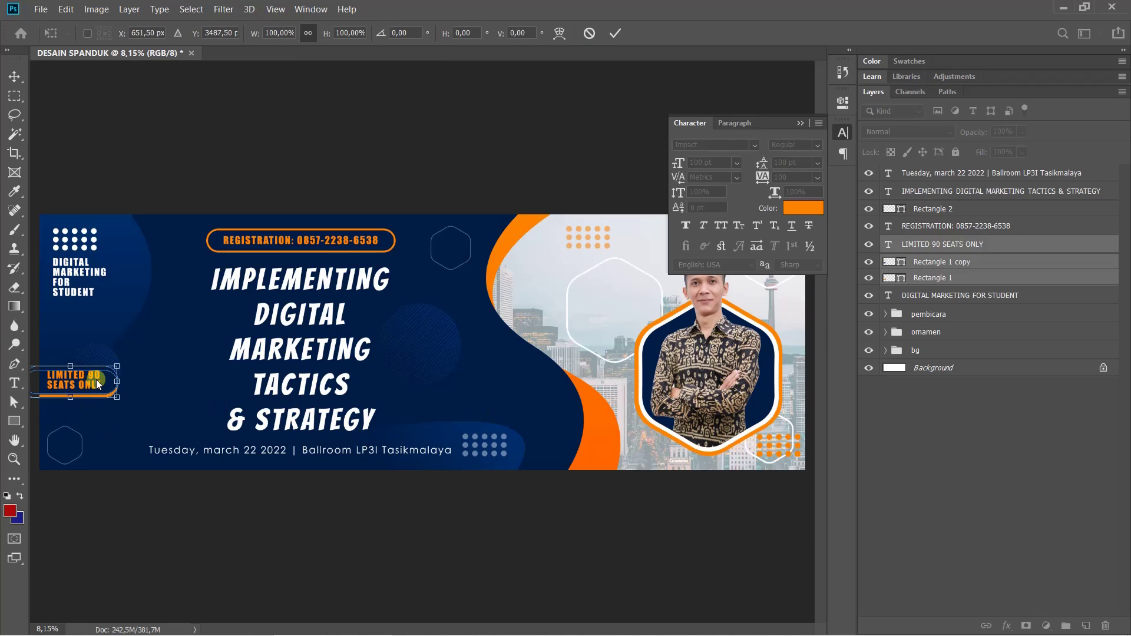
drag(97, 384, 93, 401)
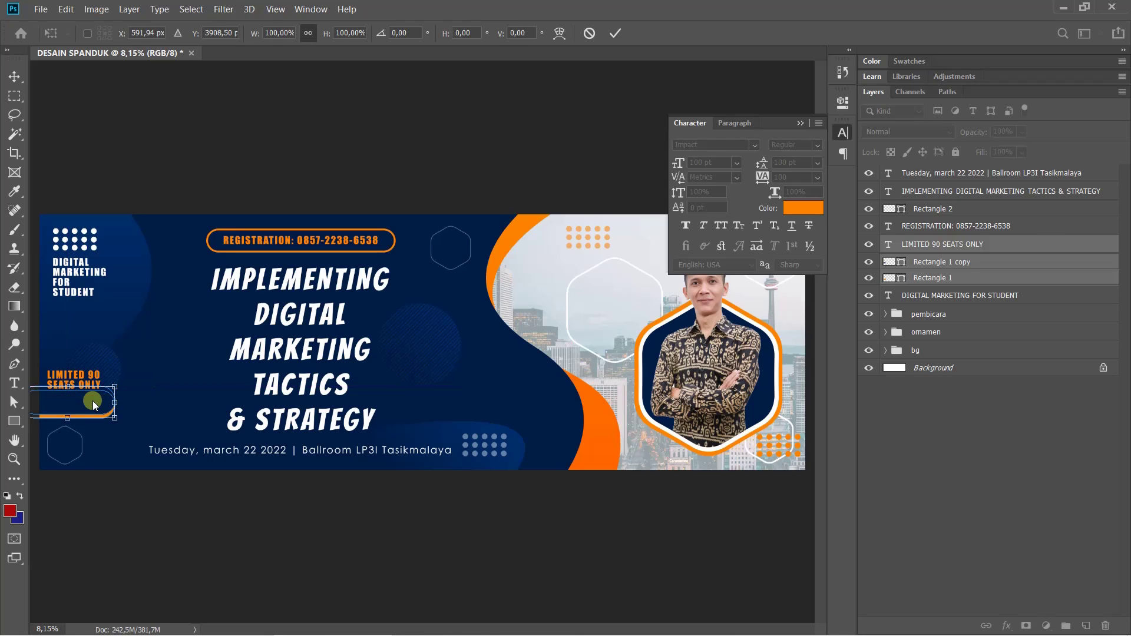
key(ctrl+z)
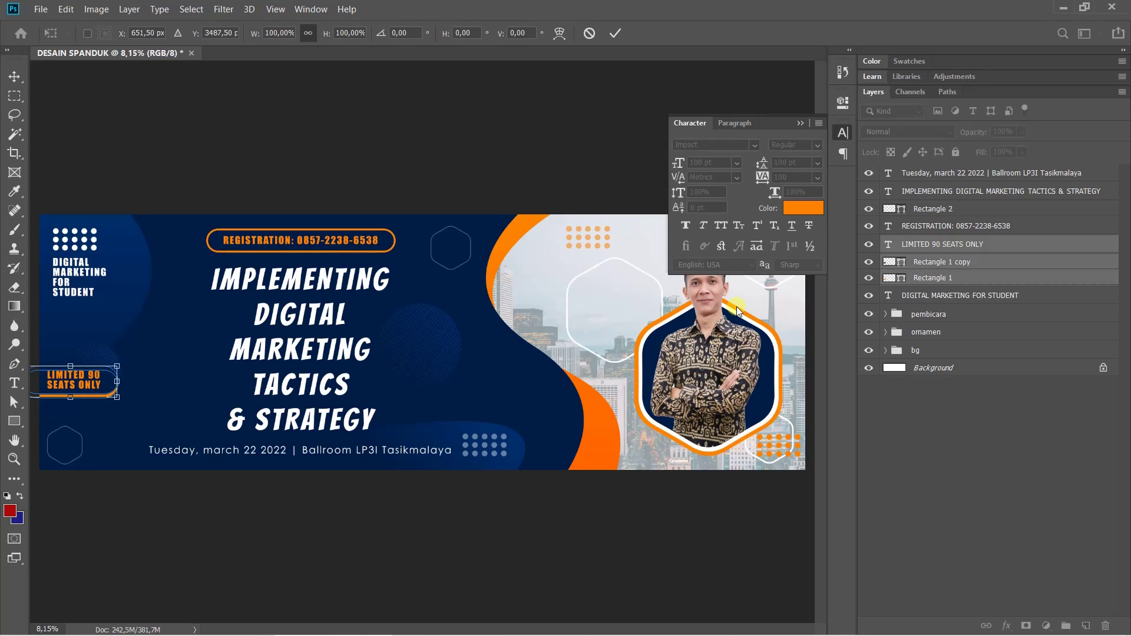
drag(79, 383, 81, 414)
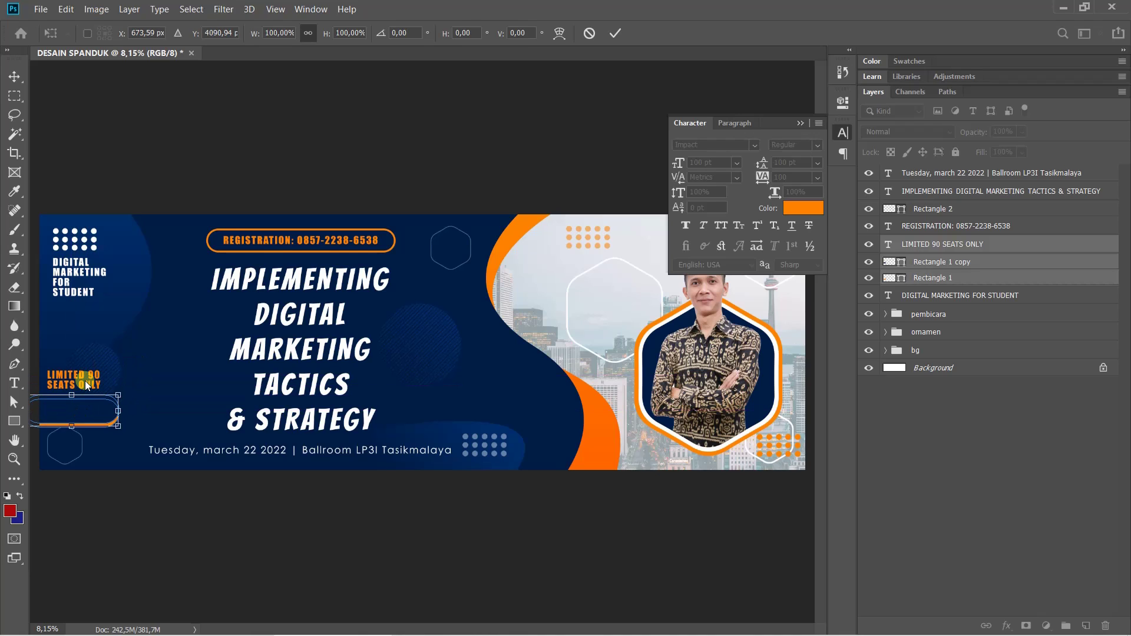
key(Return)
Reposition the LIMITED 90 SEATS ONLY text down onto the orange bar, then up slightly
key(t)
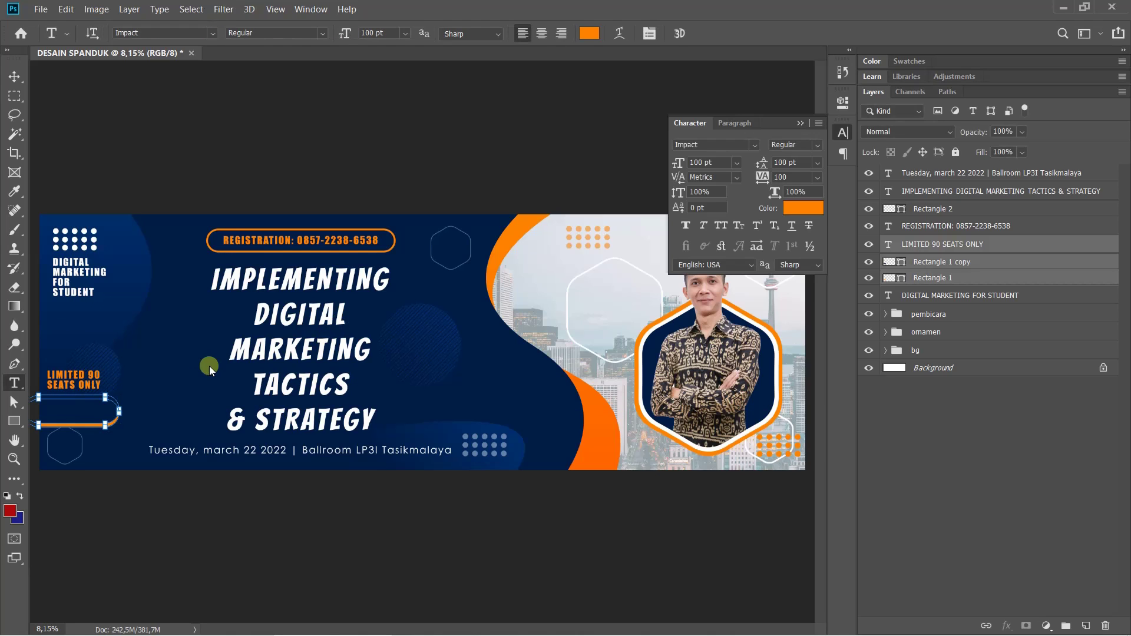
key(v)
click(130, 380)
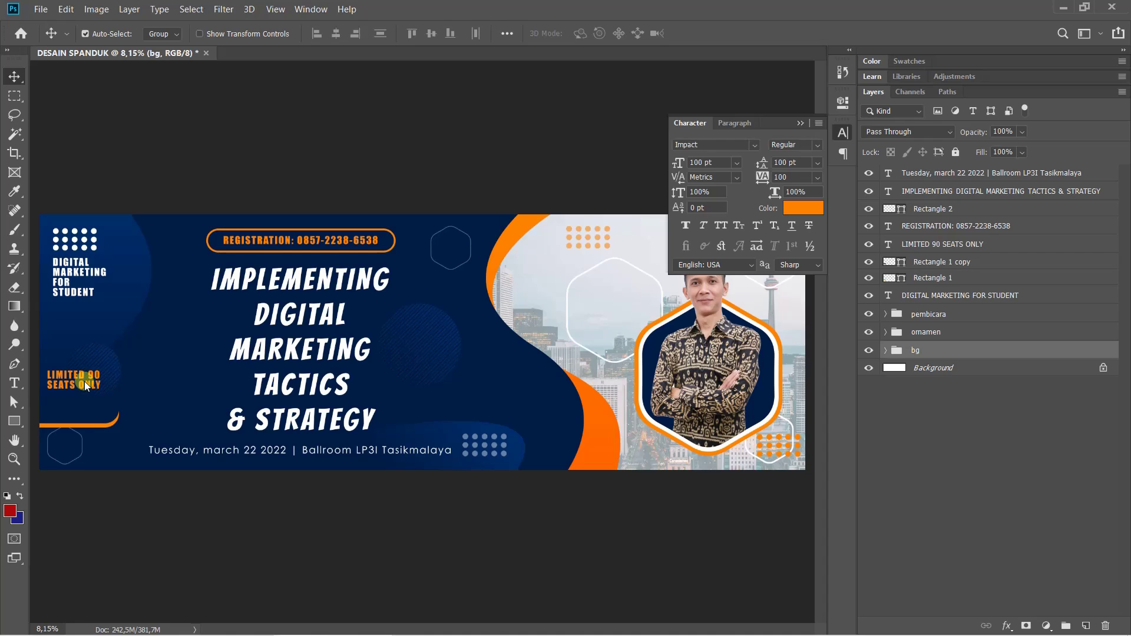
drag(84, 384, 83, 411)
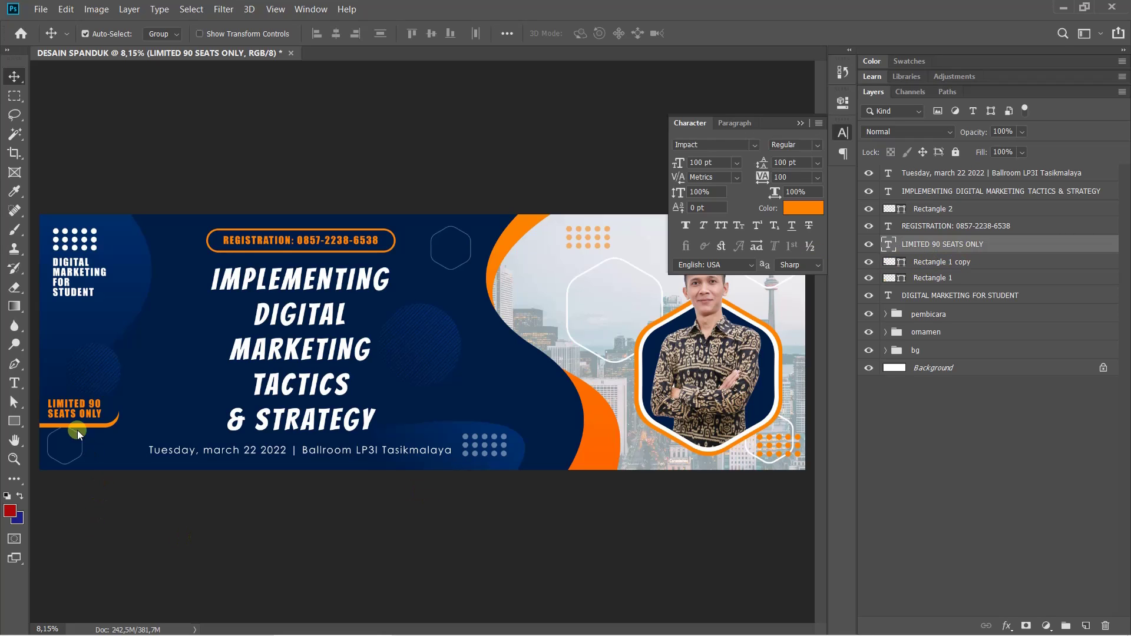
drag(76, 412, 76, 407)
Realign Rectangle 1 and Rectangle 1 copy so the orange frame sits under the text
click(940, 261)
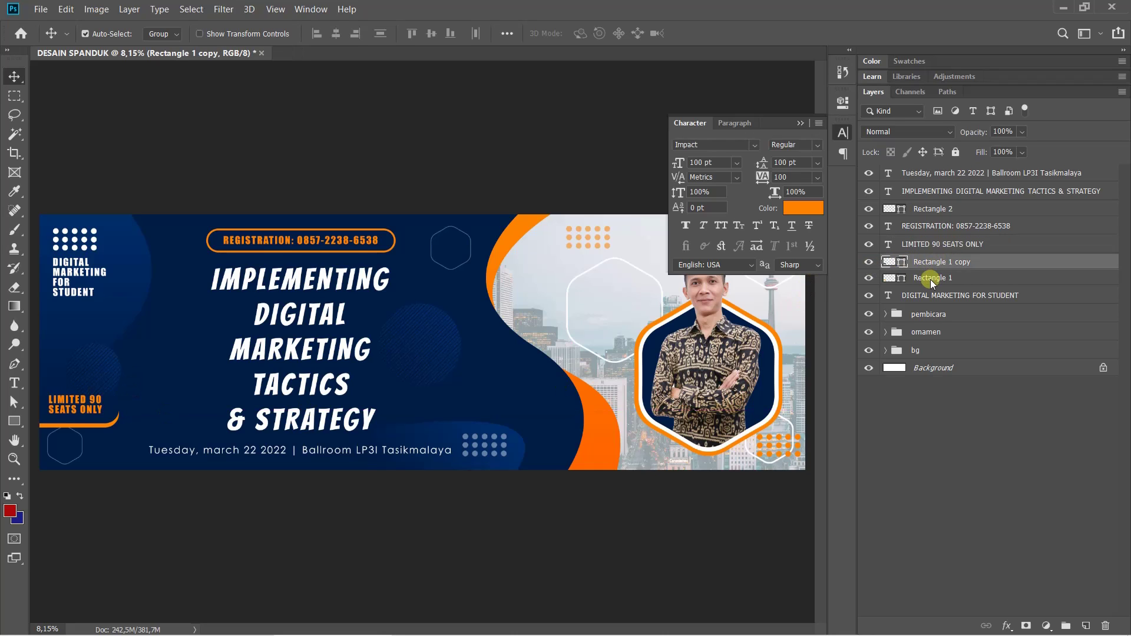
shift+click(914, 277)
key(ctrl+t)
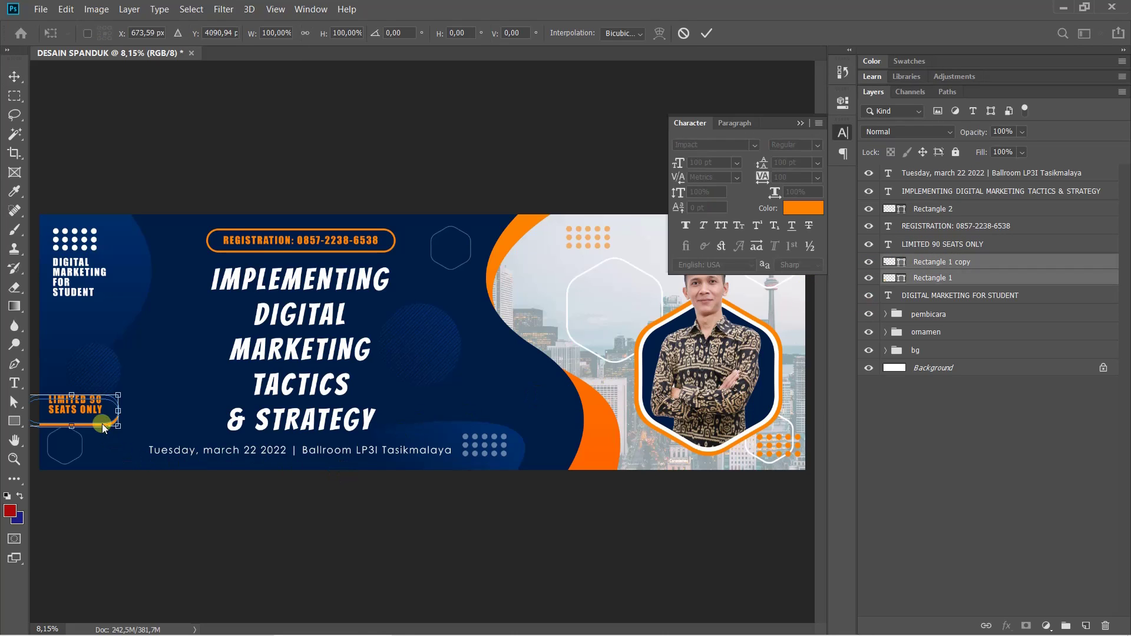
drag(99, 425, 83, 417)
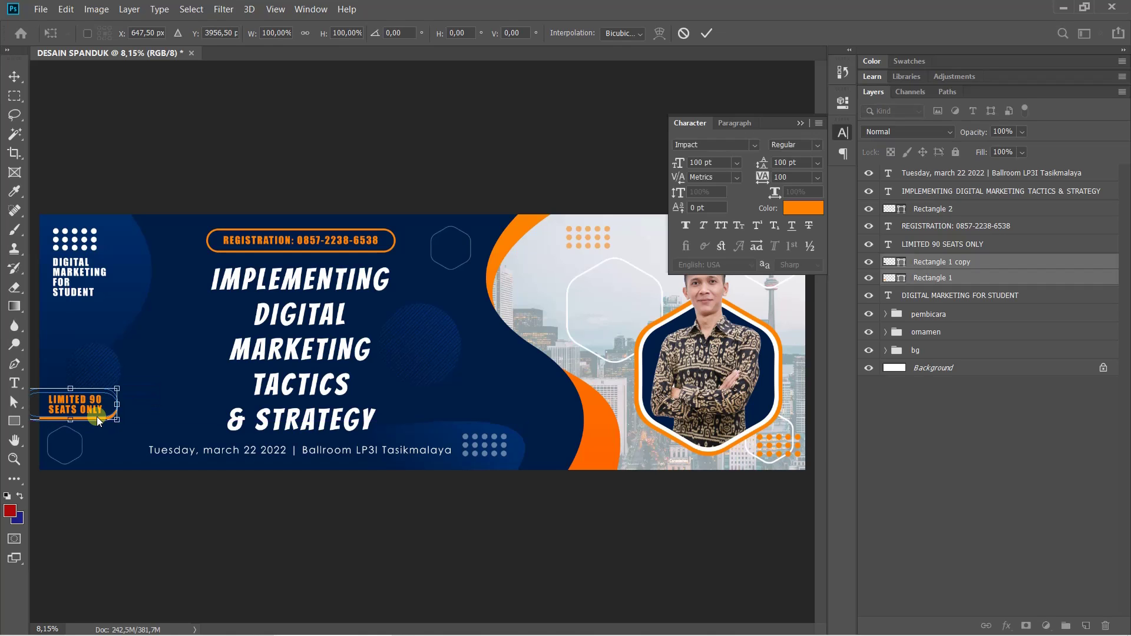
scroll(83, 417, up, 4)
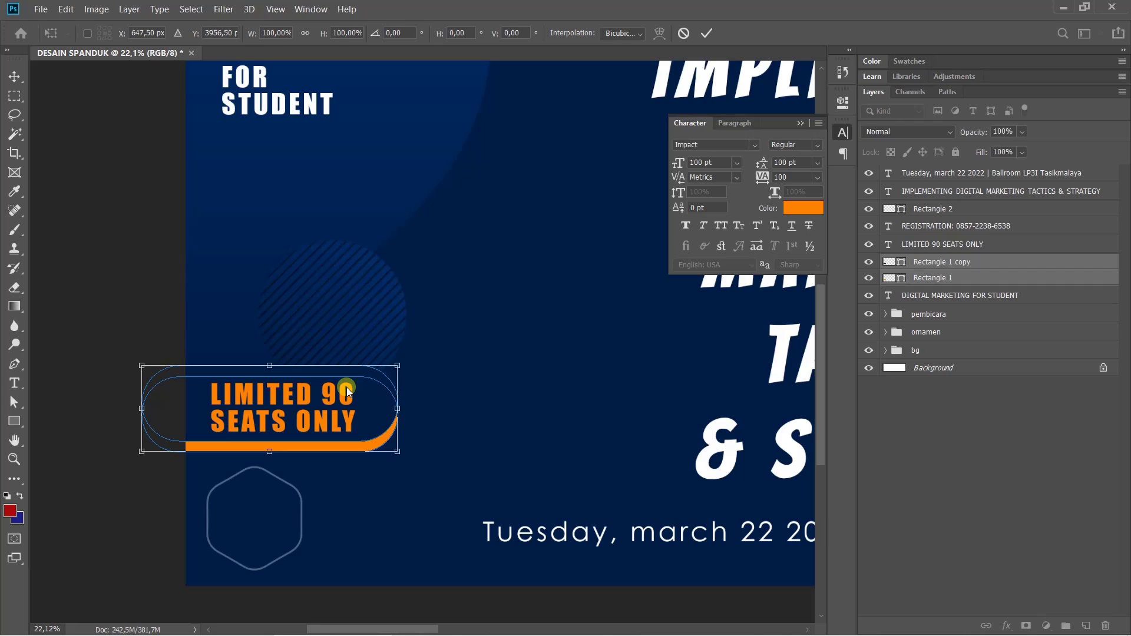
key(shift+Down)
key(shift+Down)
key(shift+Down)
key(shift+Down)
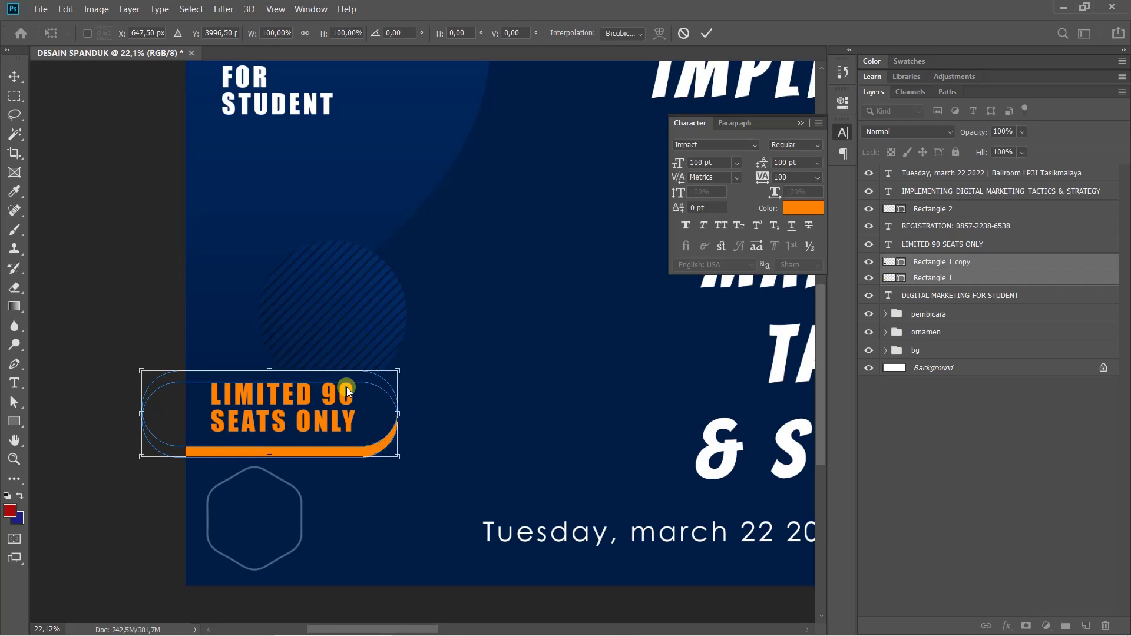
key(Return)
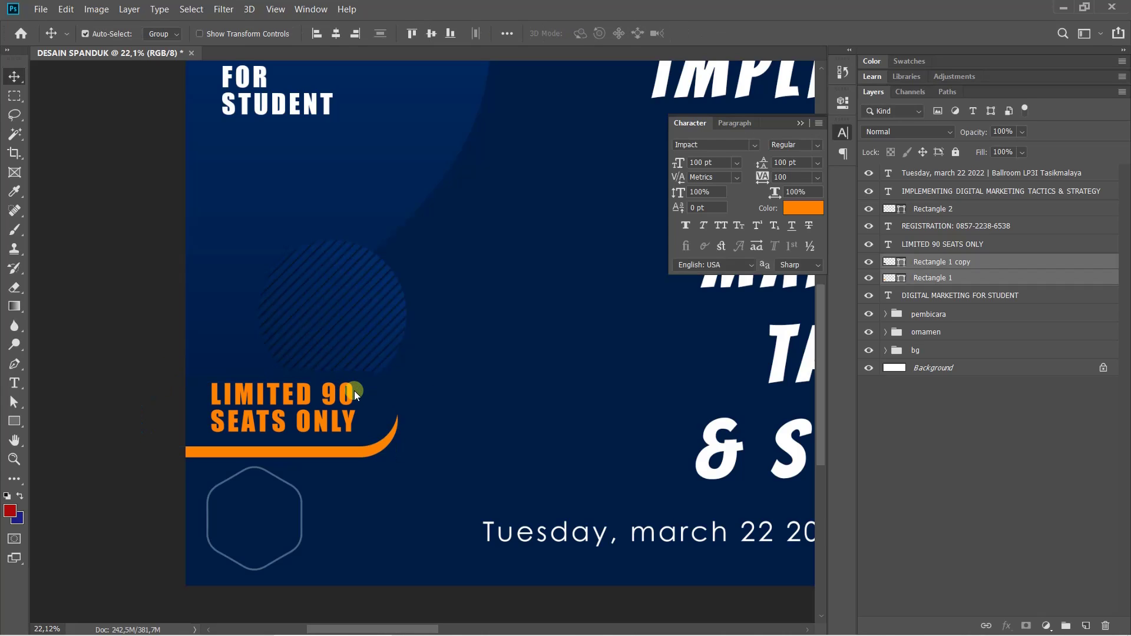
click(892, 366)
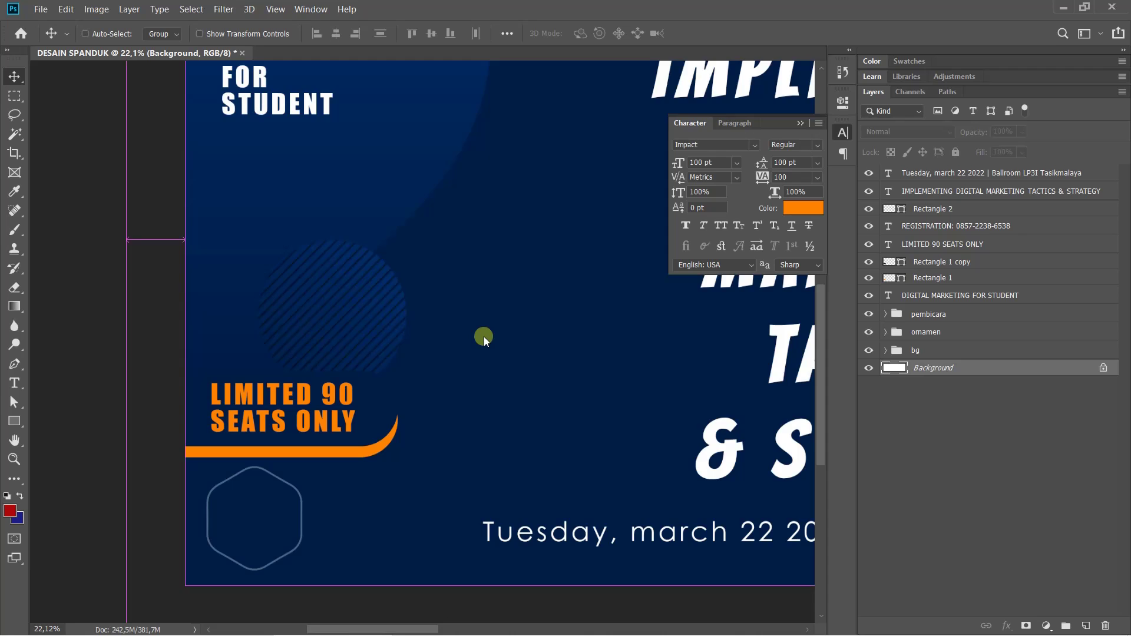
key(ctrl+0)
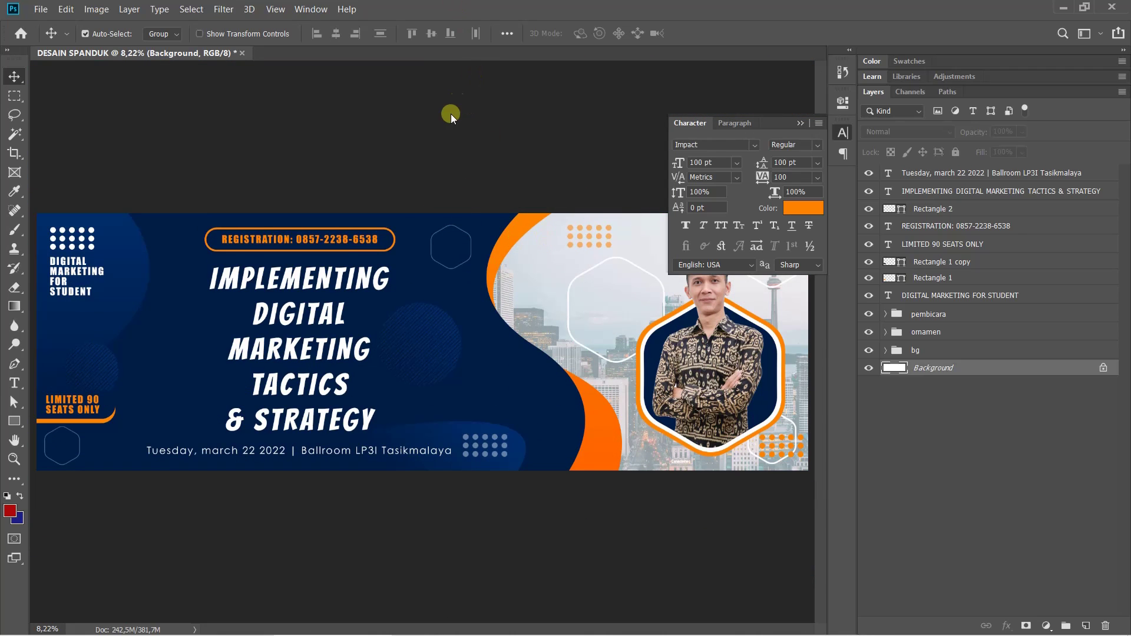
mouse_move(406, 627)
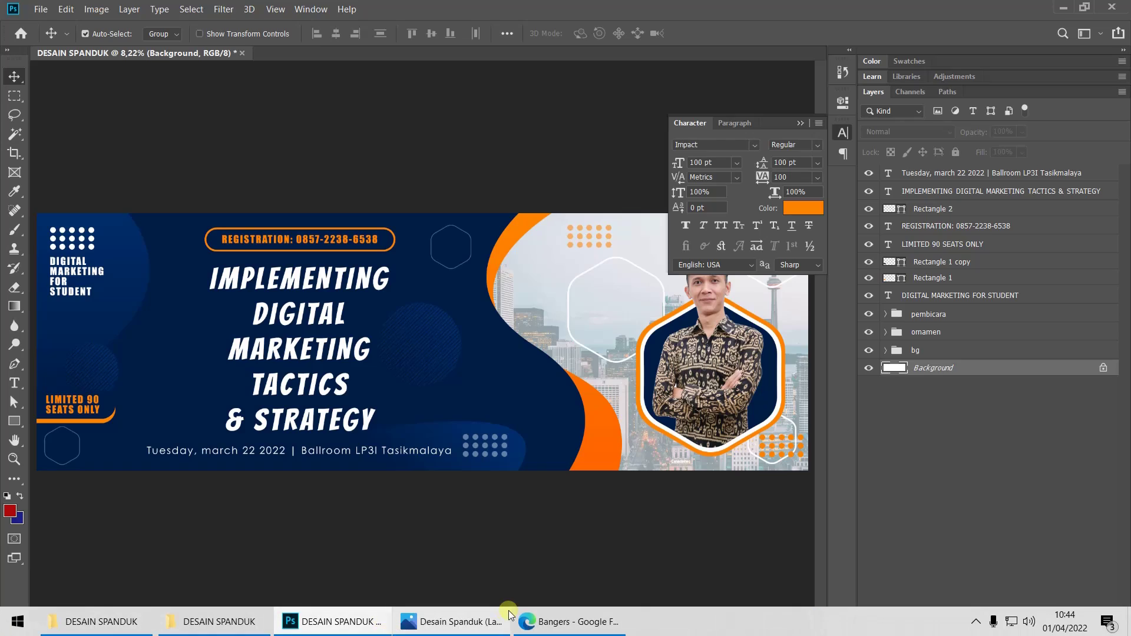
click(465, 623)
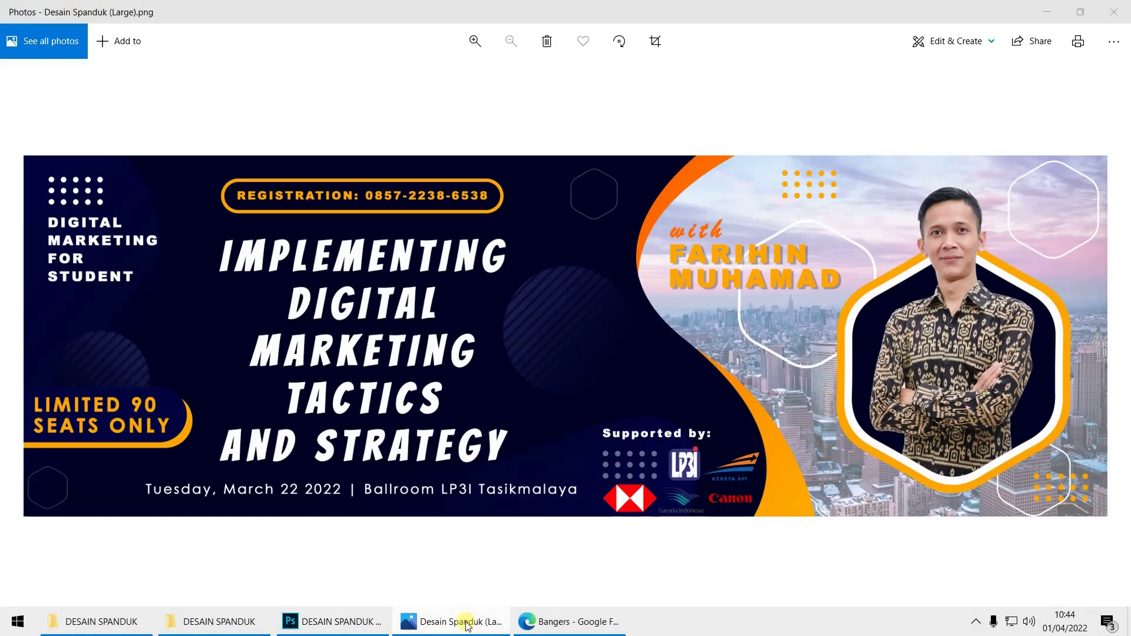
click(466, 624)
click(466, 623)
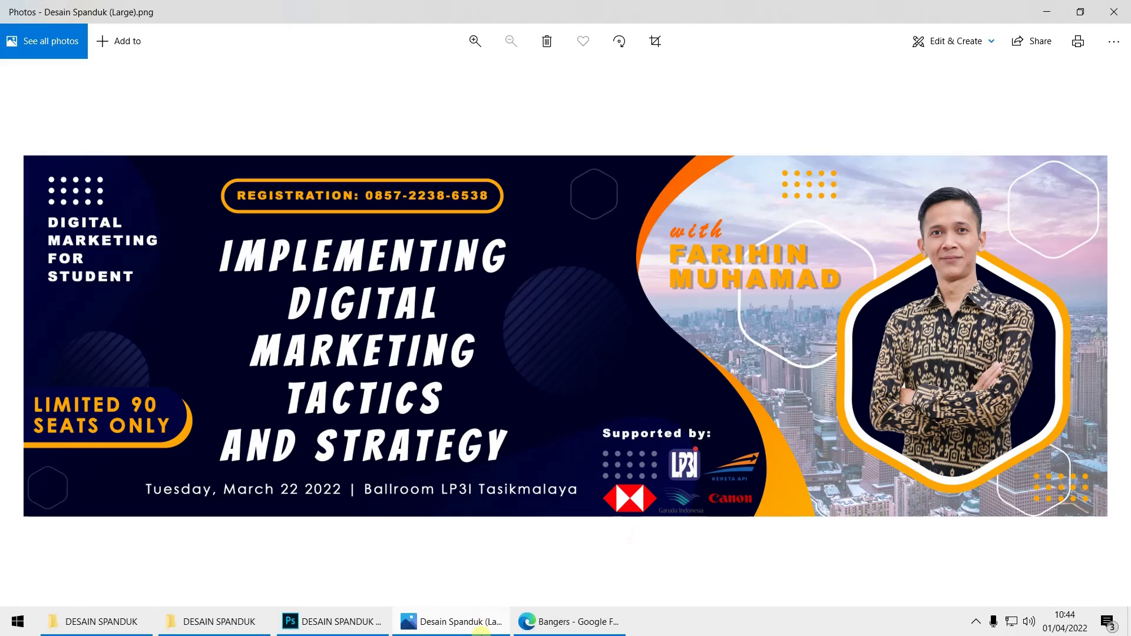
Start a new text line on the banner using the date text's Century Gothic settings
click(324, 626)
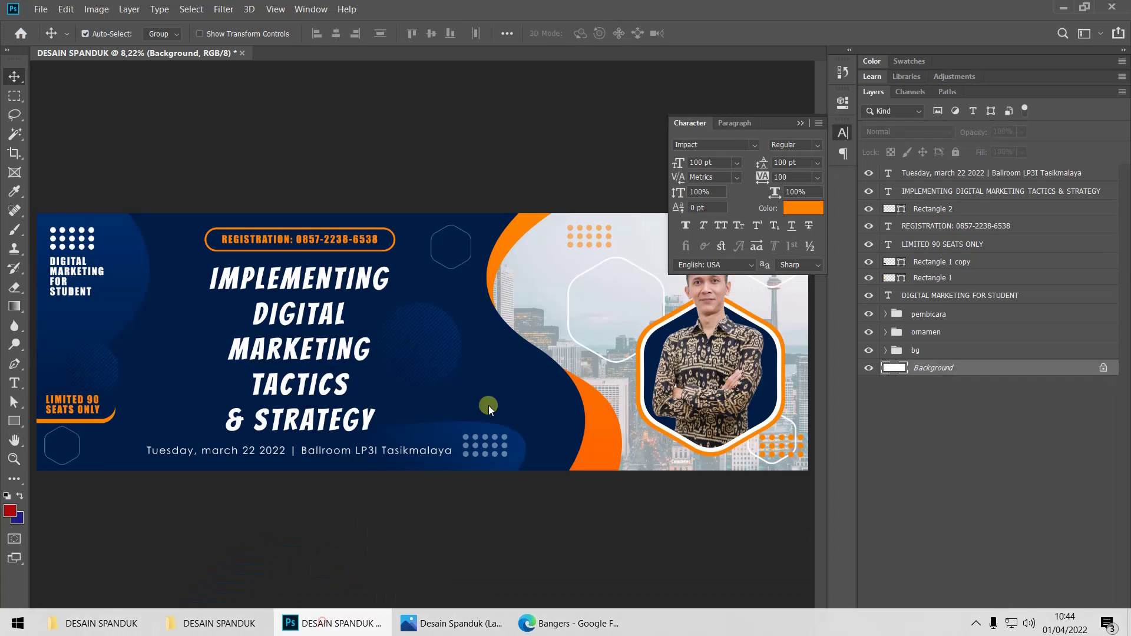
click(843, 134)
click(14, 383)
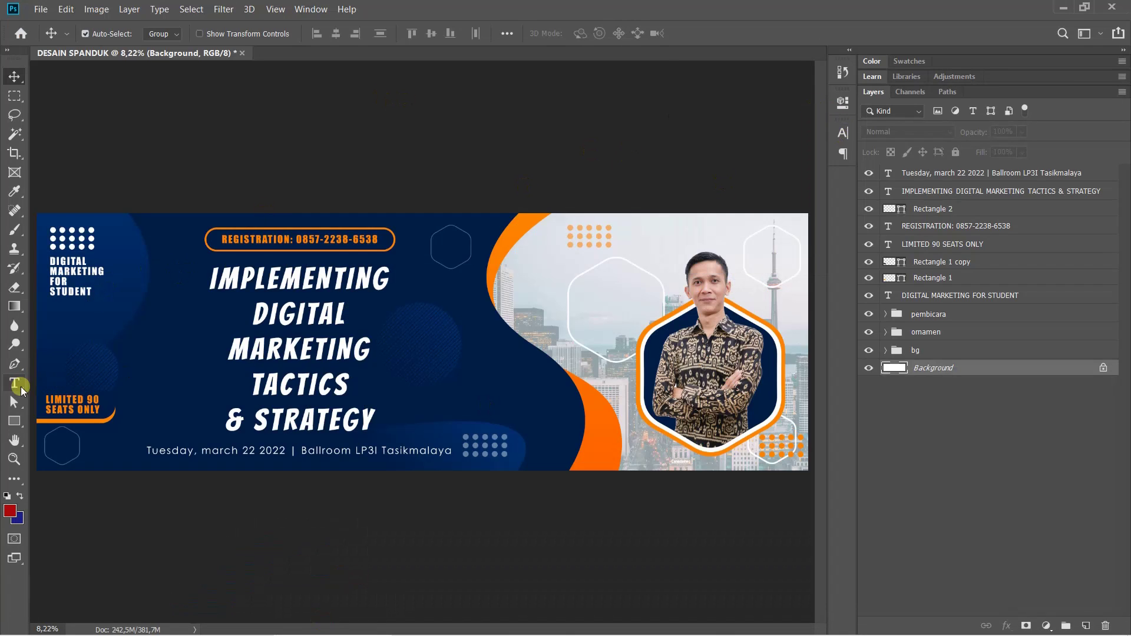
click(47, 383)
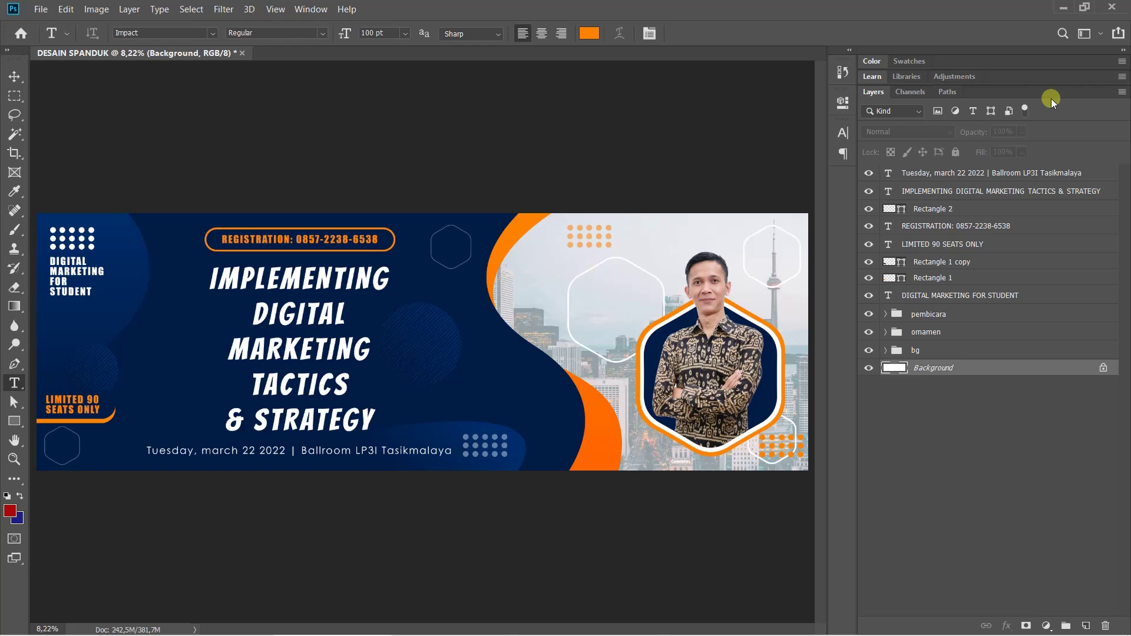
click(963, 173)
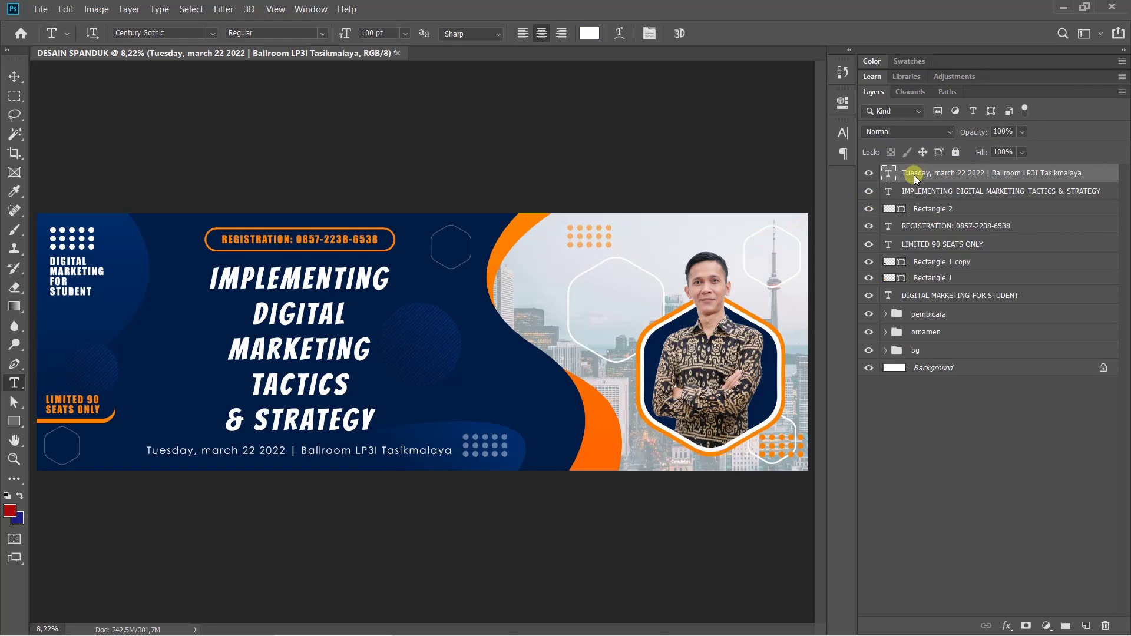
click(547, 285)
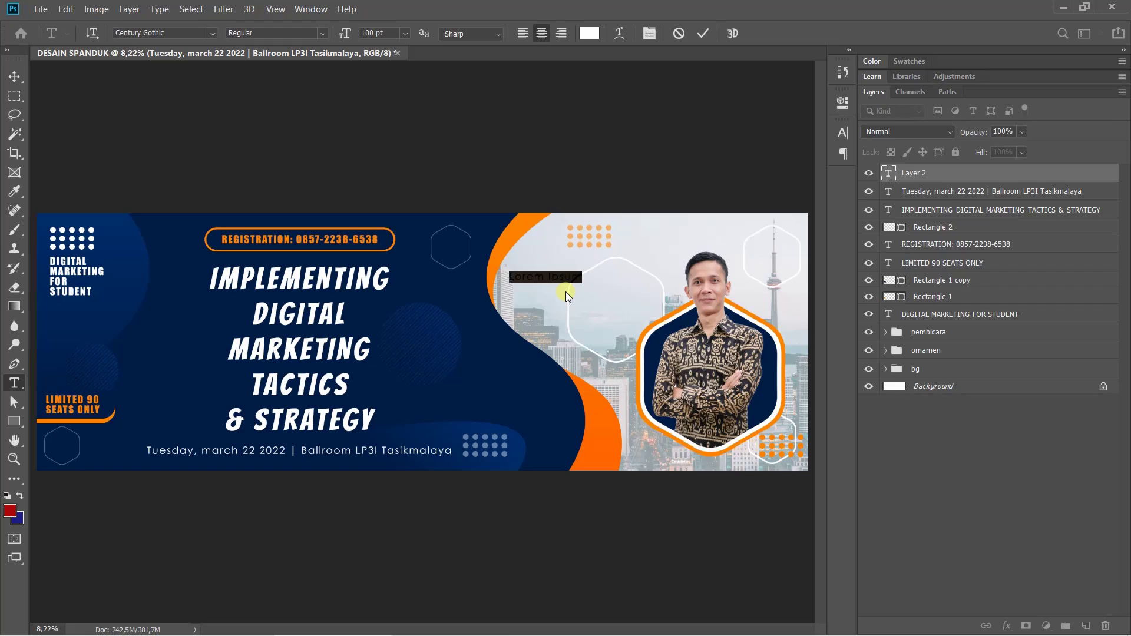
key(BackSpace)
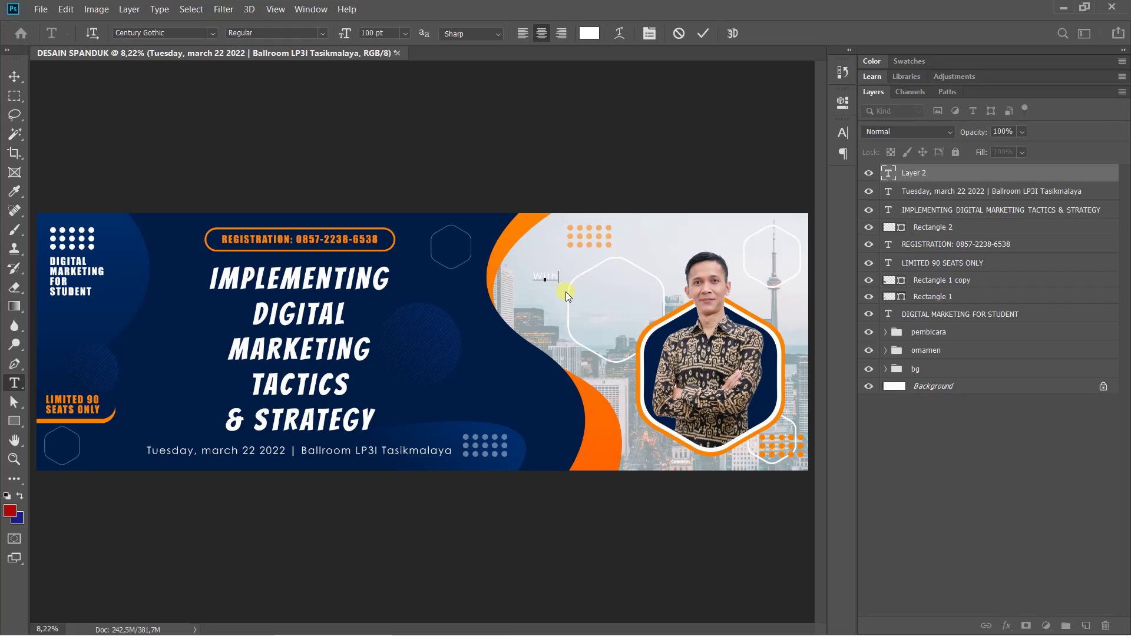
key(ctrl)
Move the first text attempt onto the navy area, then delete it as misplaced
click(843, 101)
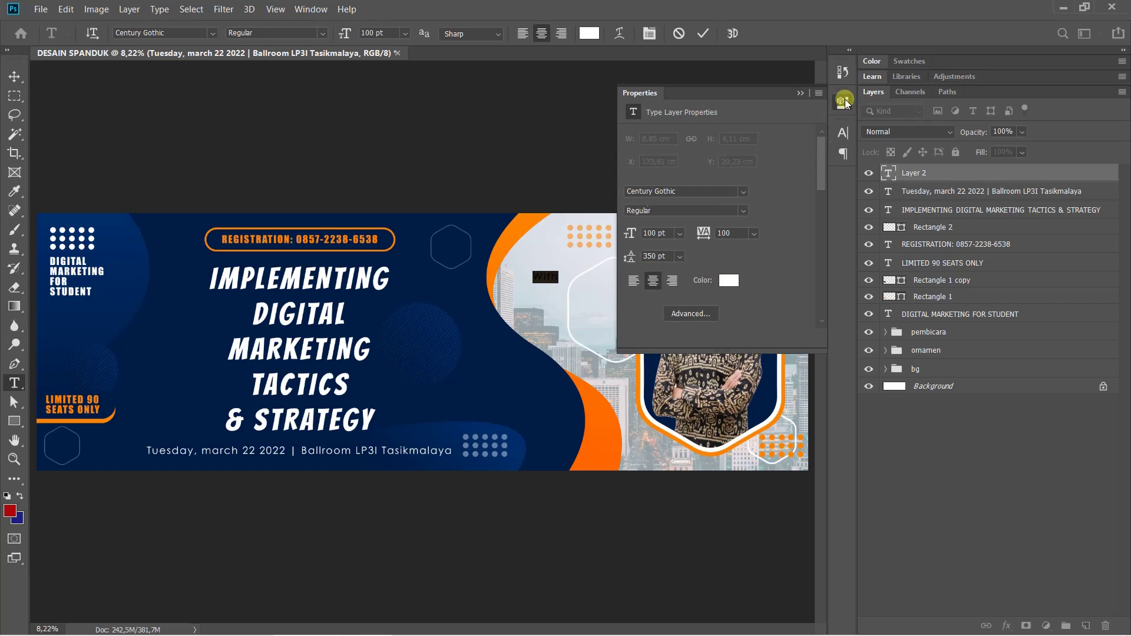
scroll(545, 297, up, 3)
drag(593, 288, 349, 309)
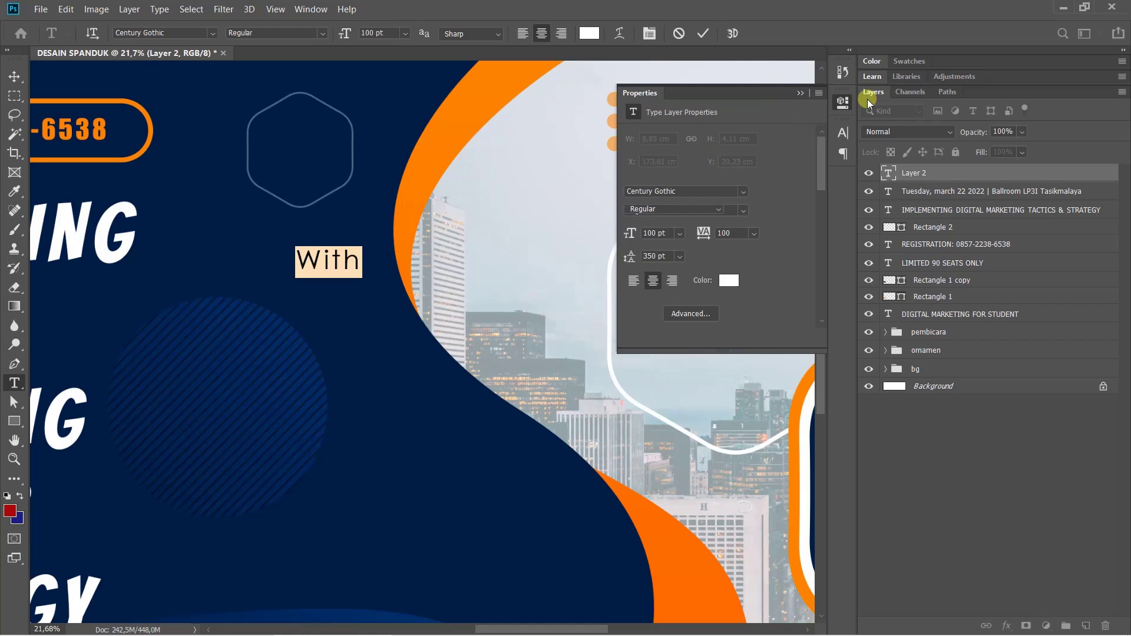
click(842, 104)
click(842, 103)
click(926, 172)
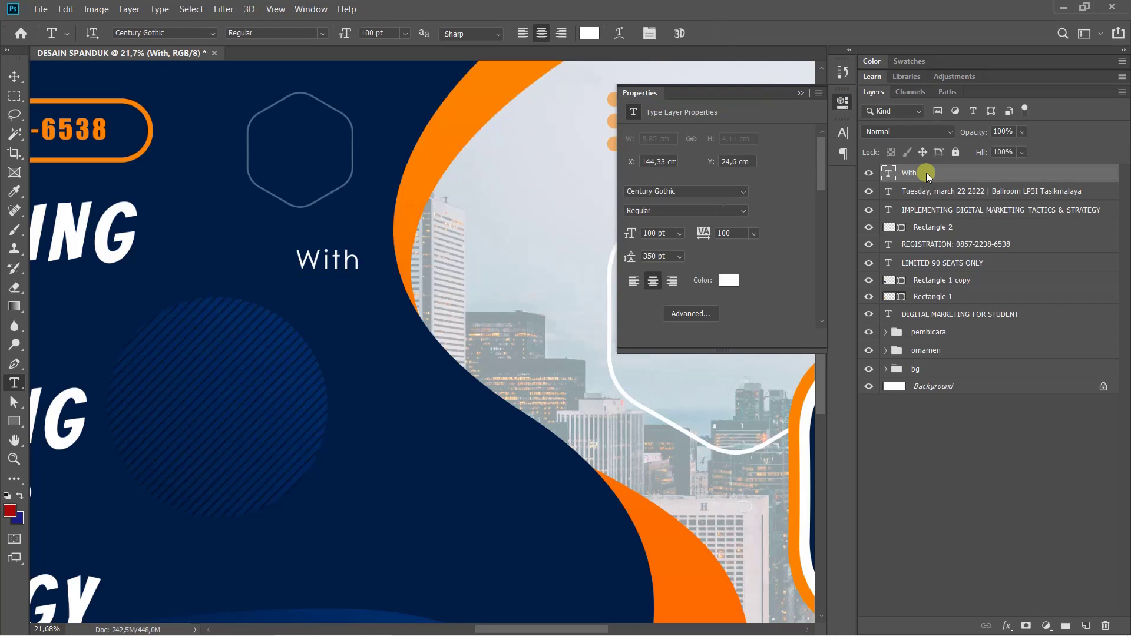
click(843, 102)
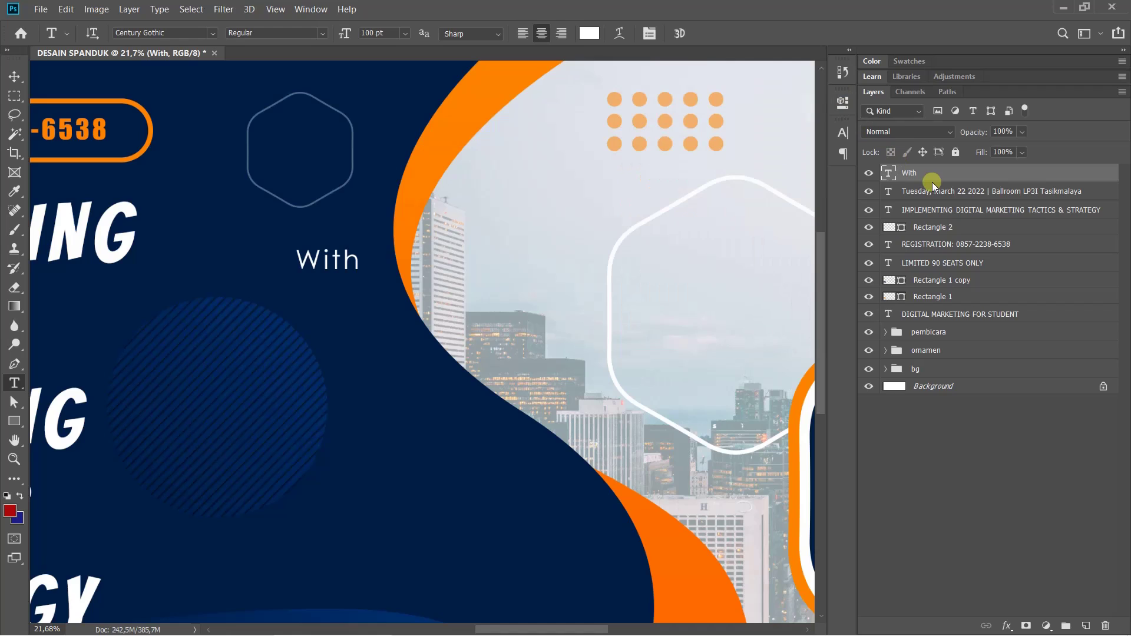
key(Delete)
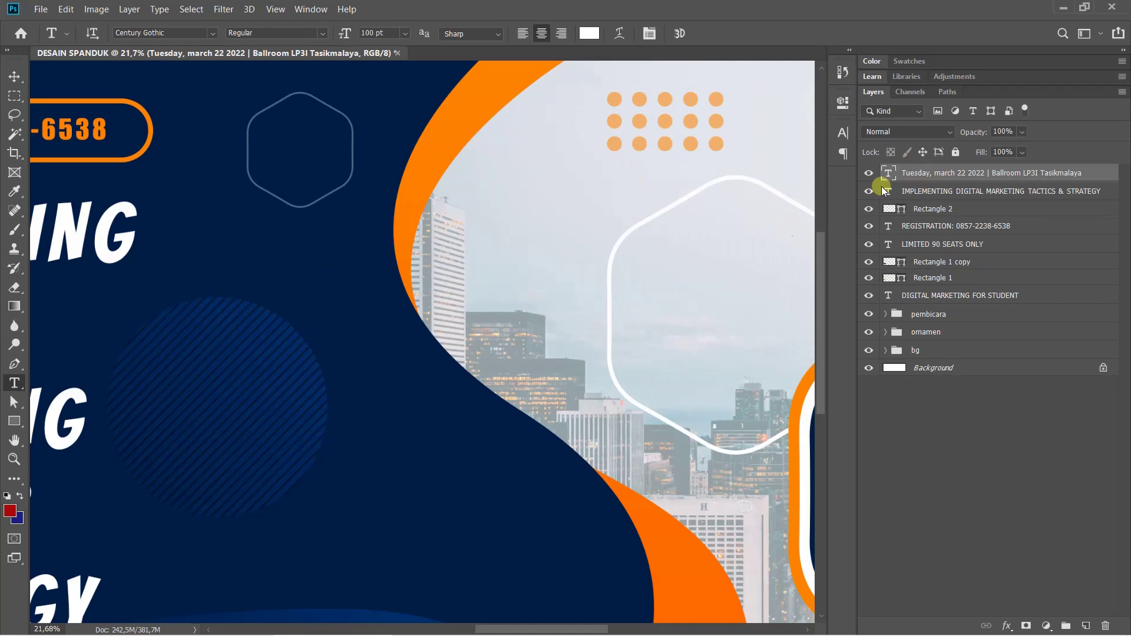
Type 'With' as a new horizontal text line at the top of the city photo
right_click(13, 383)
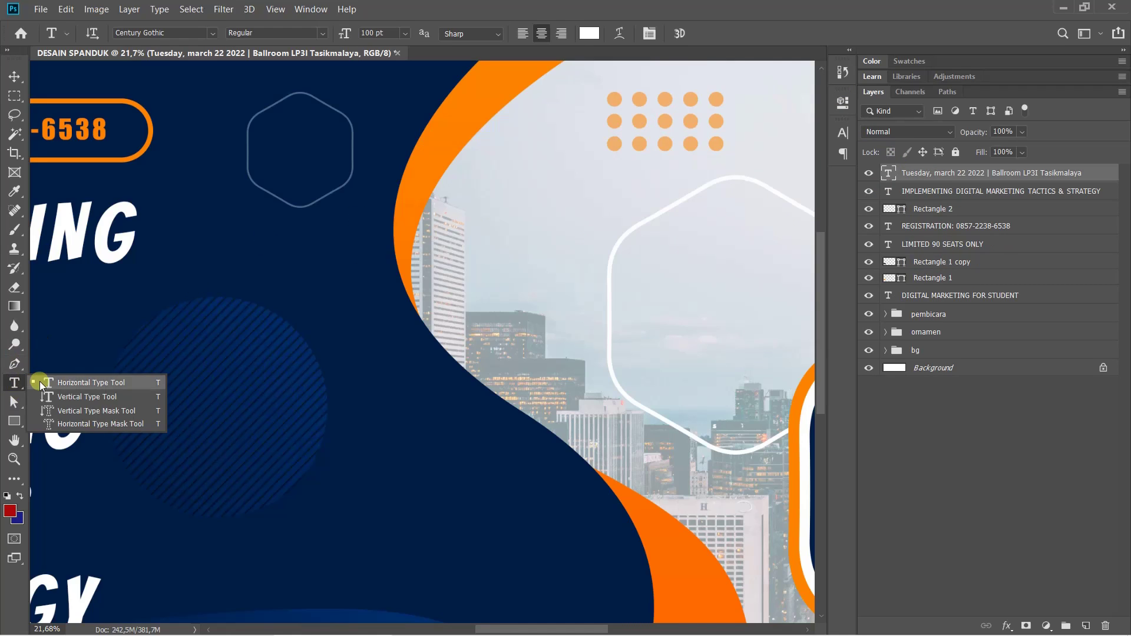
click(33, 379)
click(480, 210)
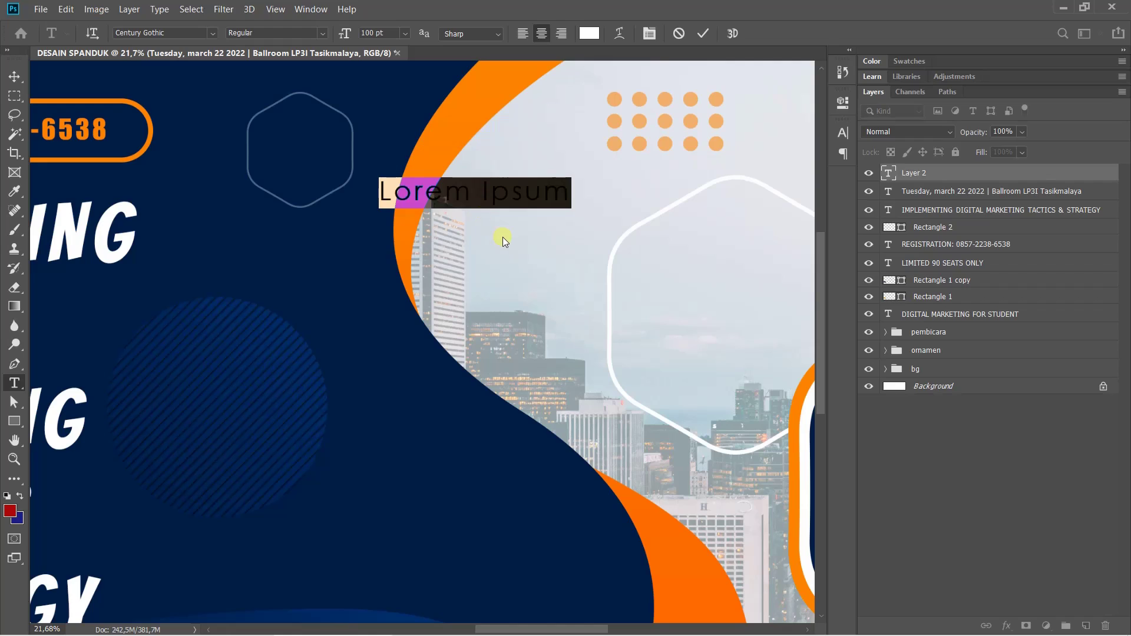
text(With)
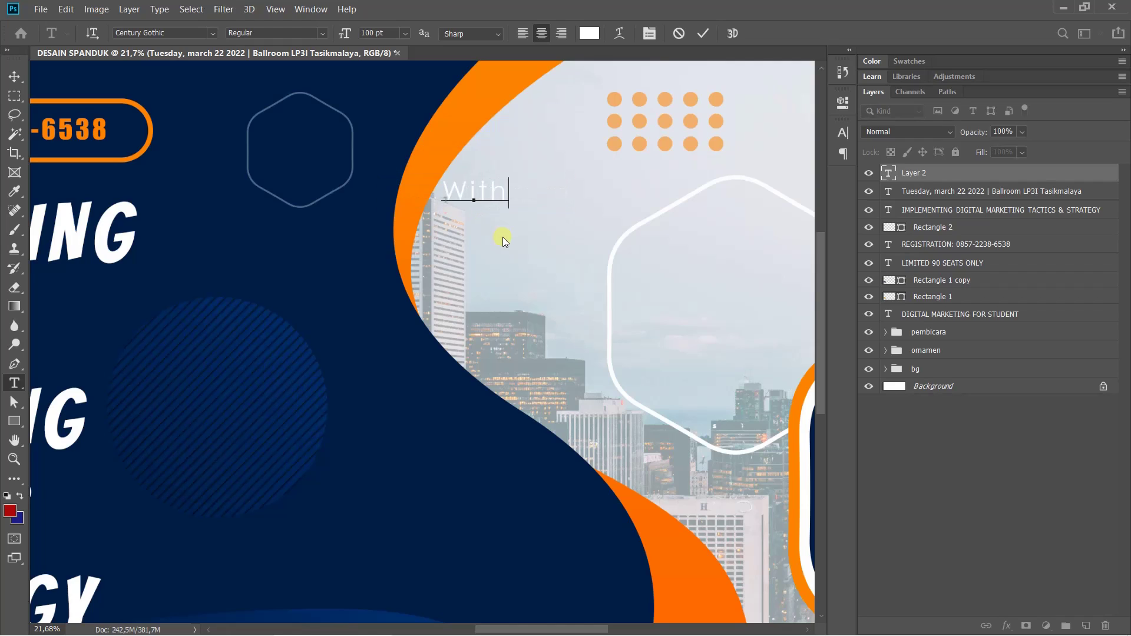
key(ctrl+Return)
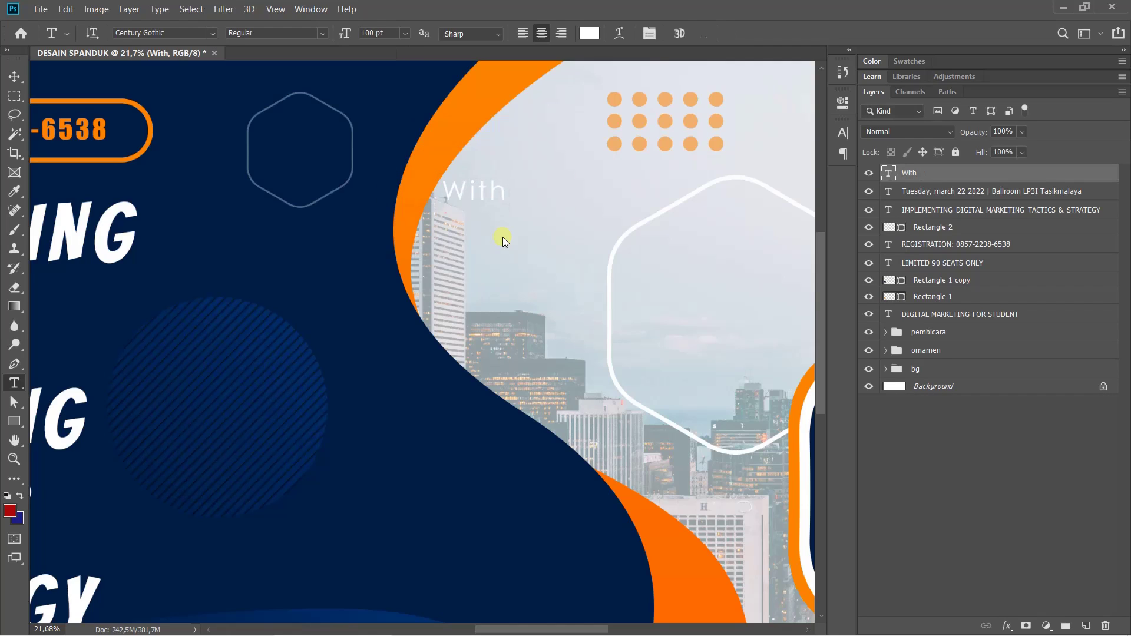
Set 'With' in Brush Script Std, coloured orange ff8300 sampled from the orange band
click(836, 130)
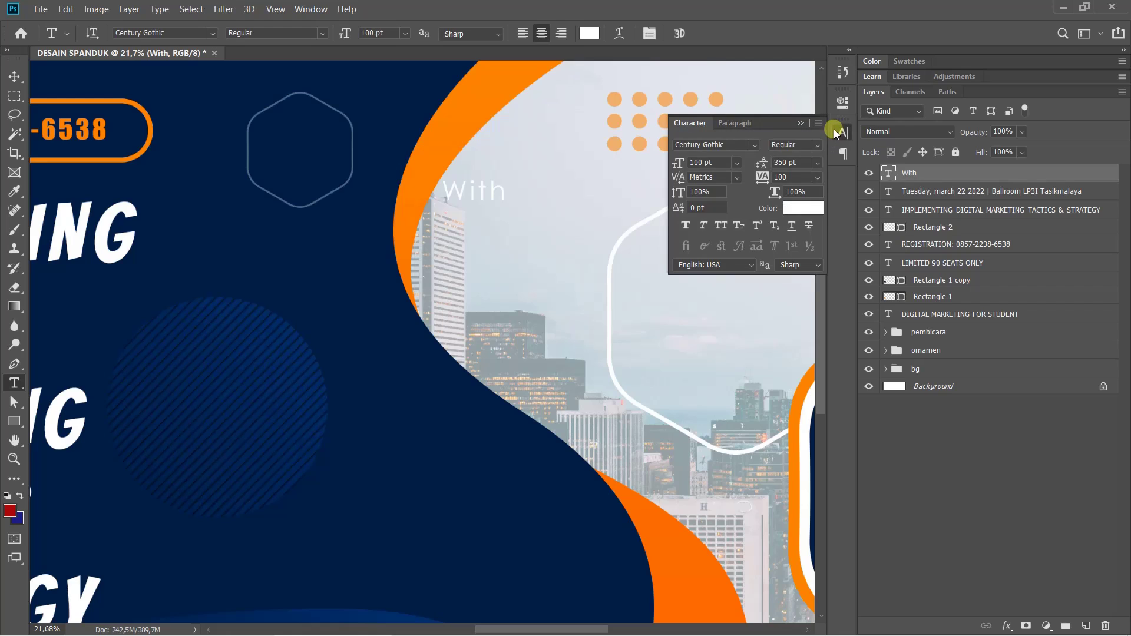
click(754, 144)
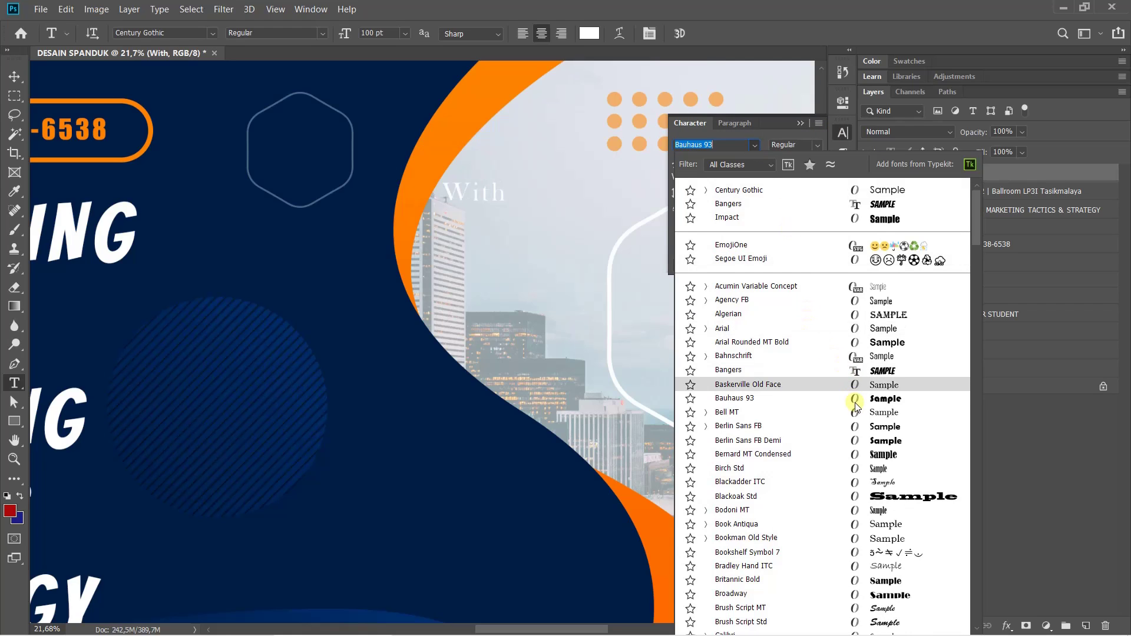
scroll(856, 407, down, 3)
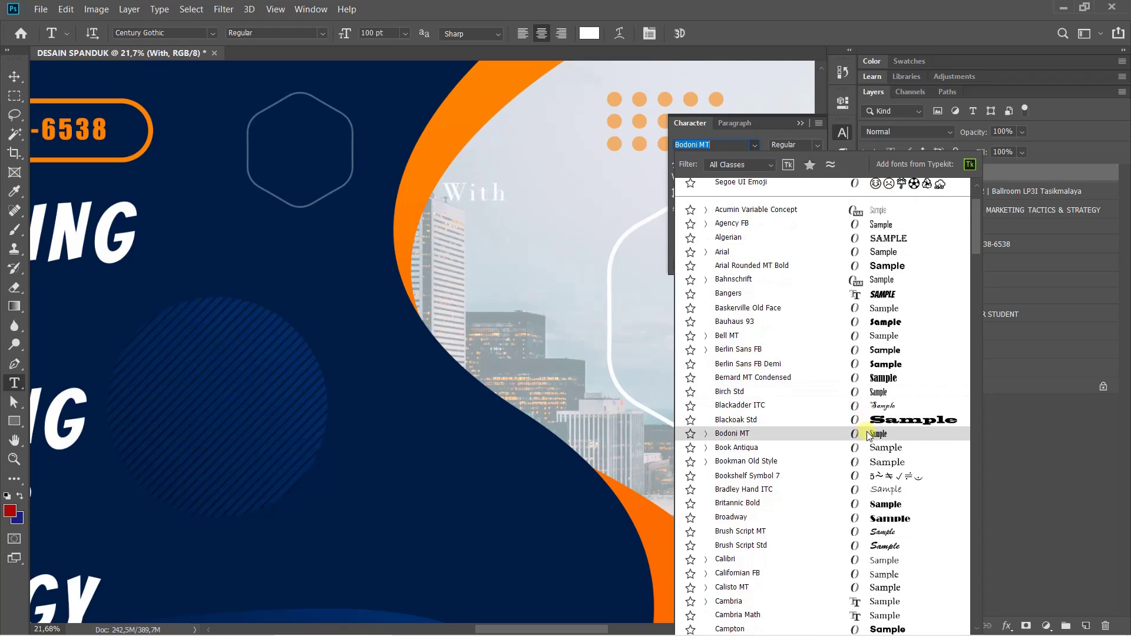
click(815, 543)
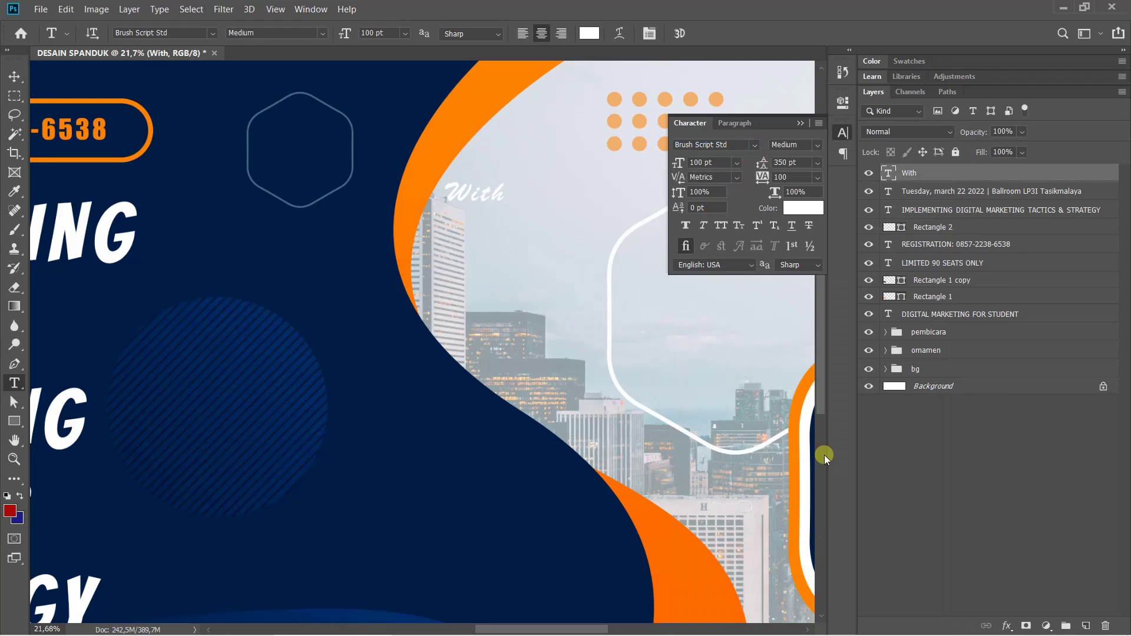
click(808, 208)
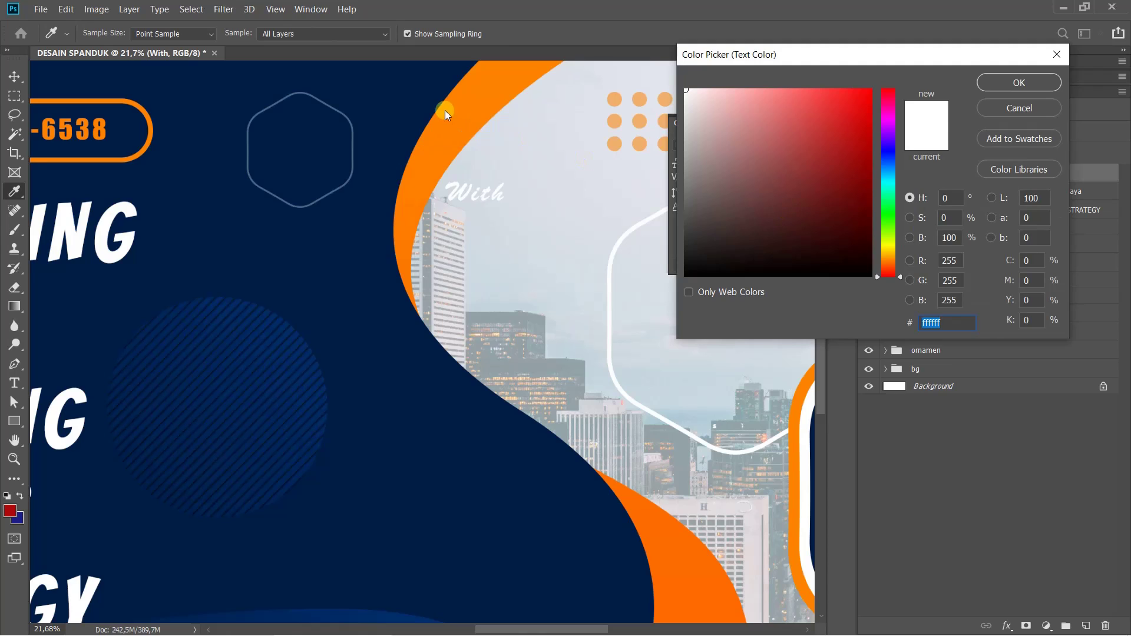
click(469, 105)
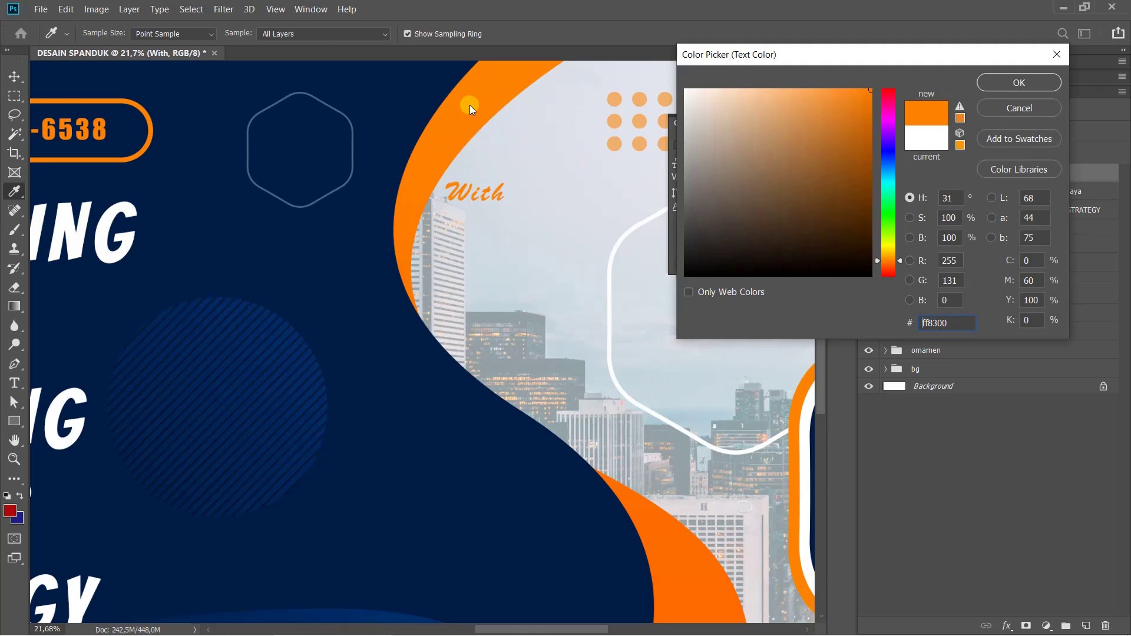
click(989, 79)
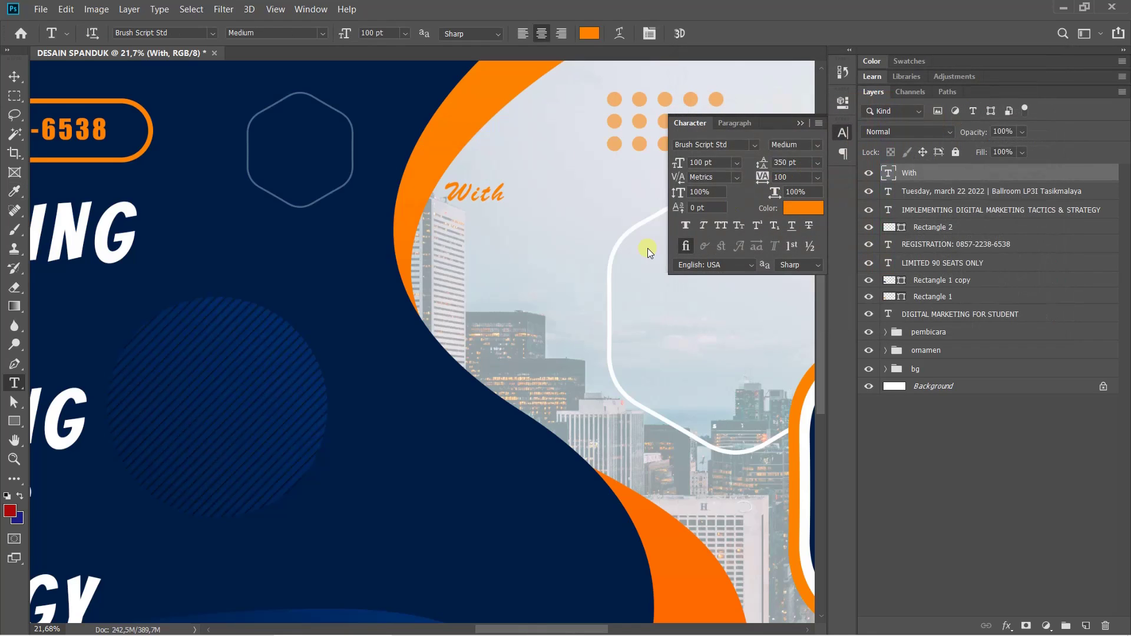
Enlarge 'With' to about 190% and move it slightly higher
key(ctrl+t)
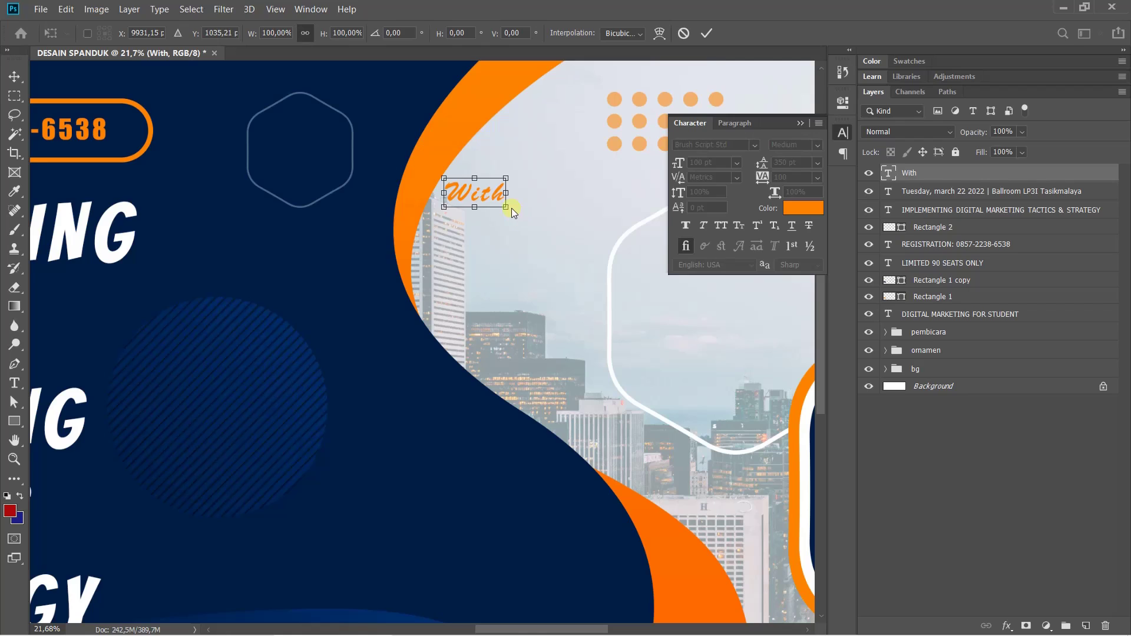
drag(536, 234, 576, 187)
key(Return)
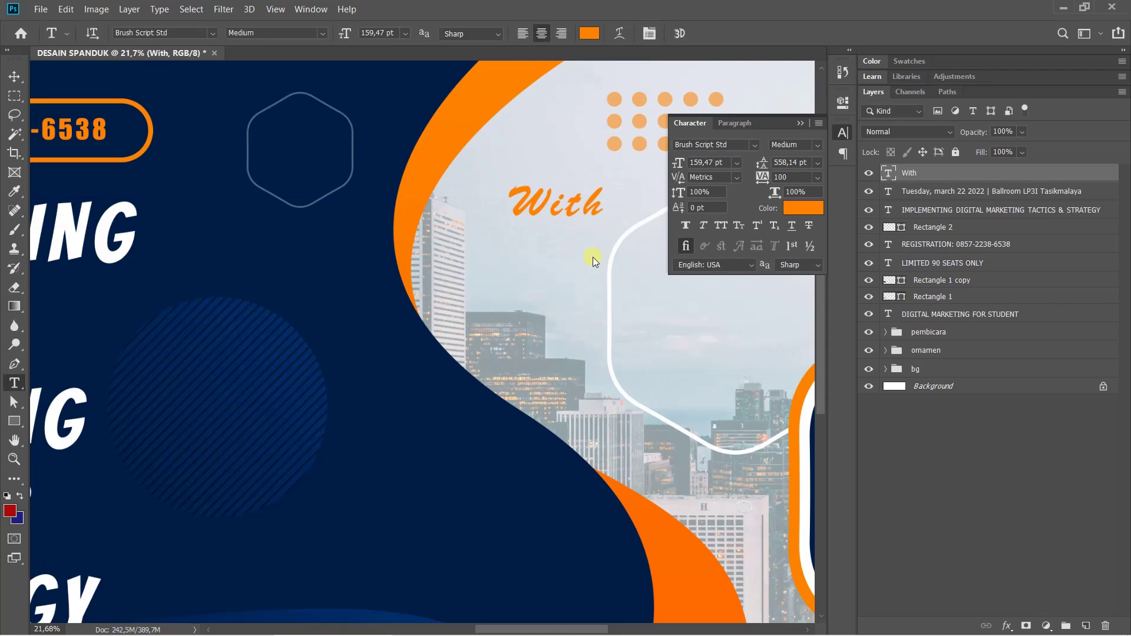
scroll(637, 359, down, 4)
scroll(603, 362, up, 2)
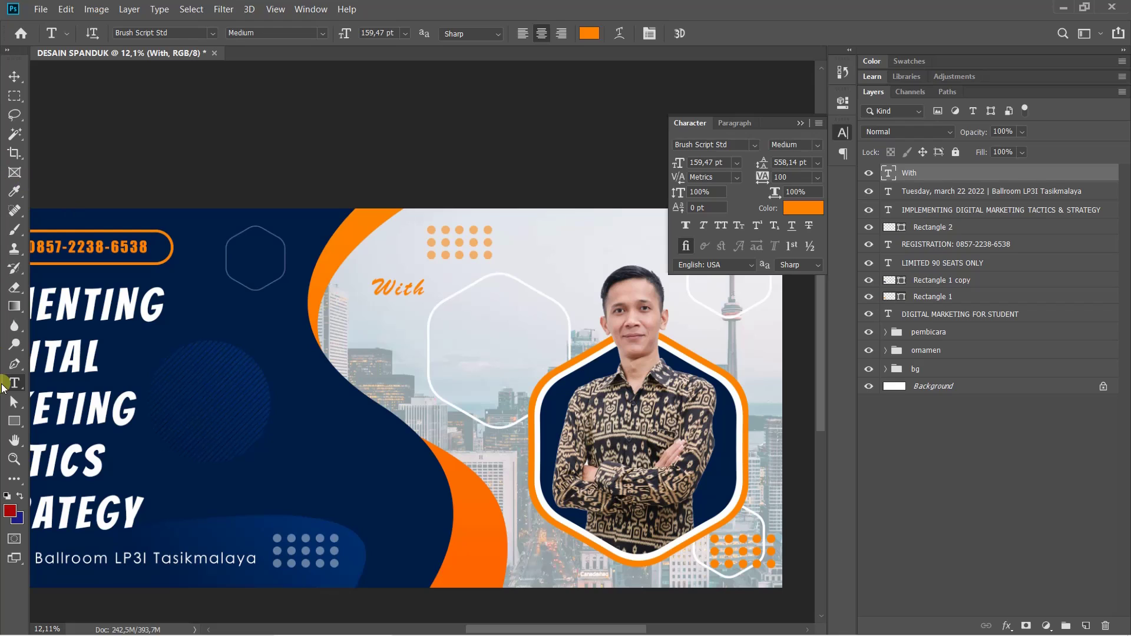
Type the speaker's first name and surname on two lines in a new text layer below 'With'
right_click(11, 391)
click(79, 384)
click(377, 318)
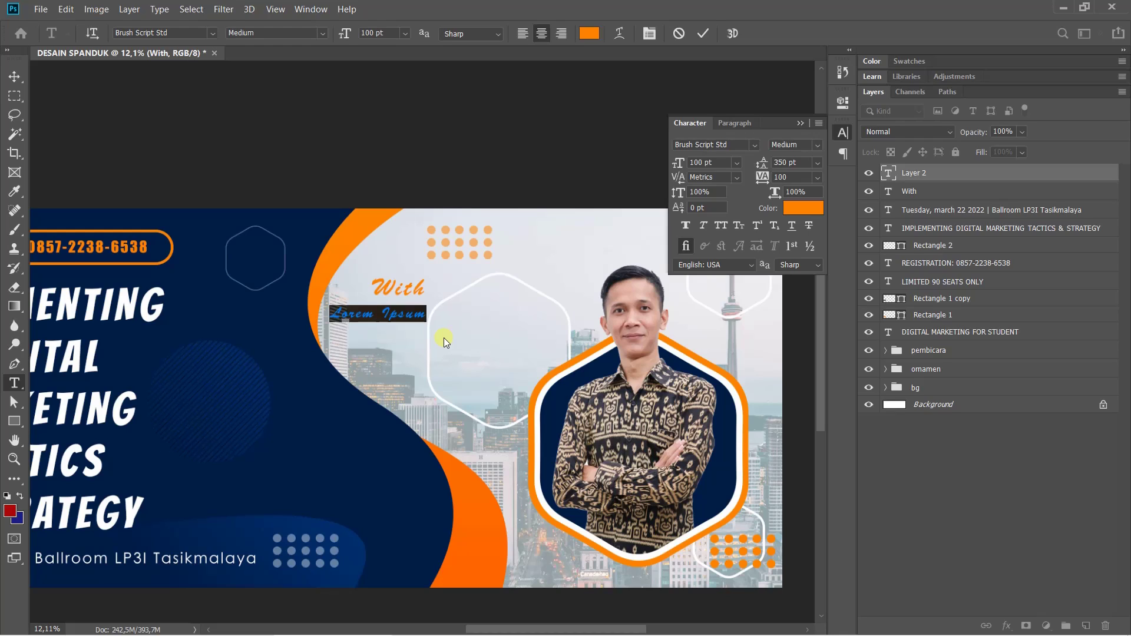
key(BackSpace)
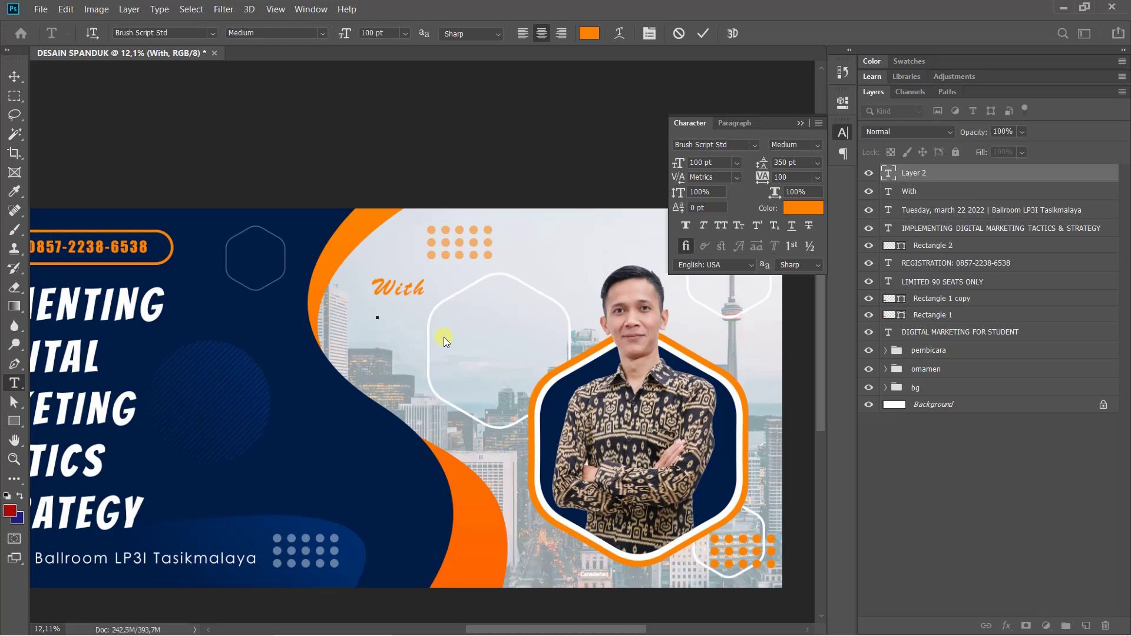
key(Return)
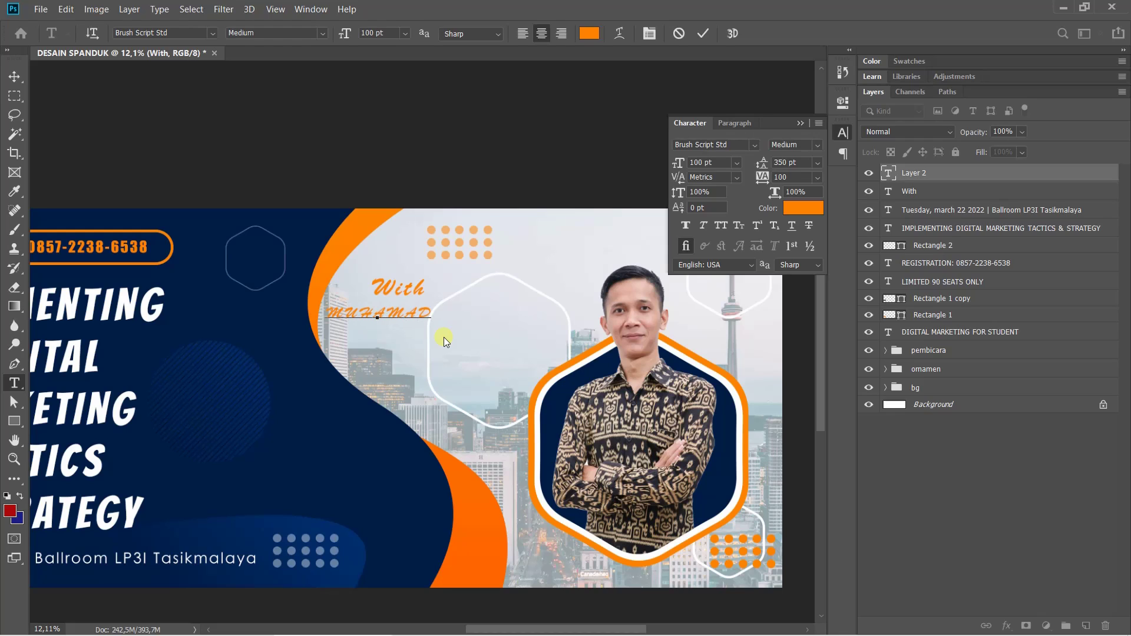
key(ctrl+Return)
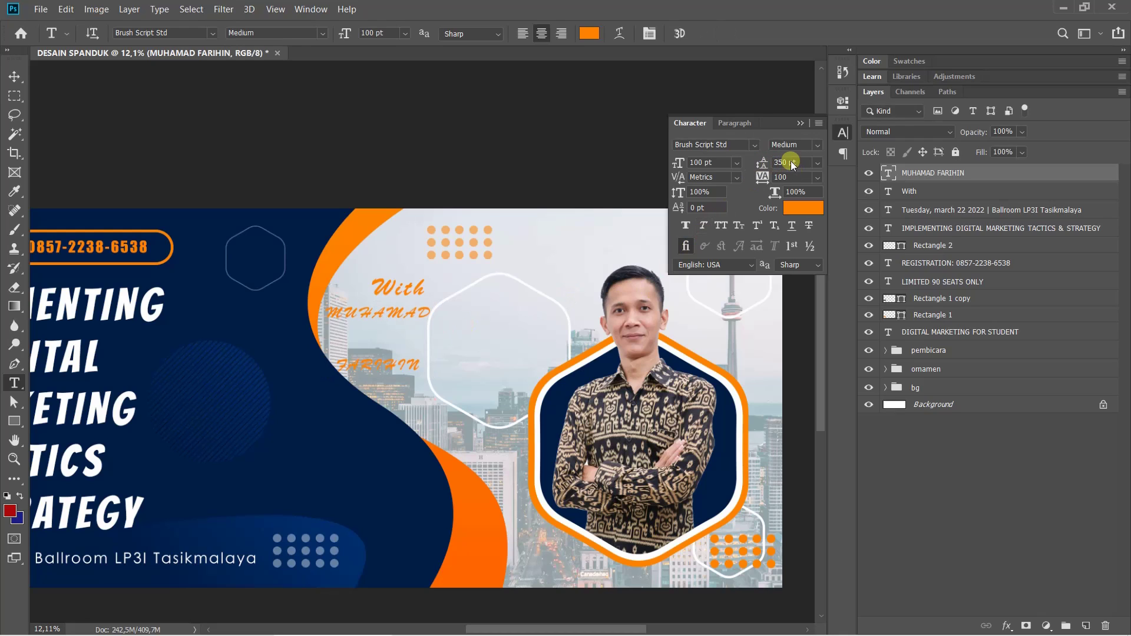
Tighten the name's line spacing to 100 pt leading
drag(787, 160, 744, 147)
text(1000)
key(Return)
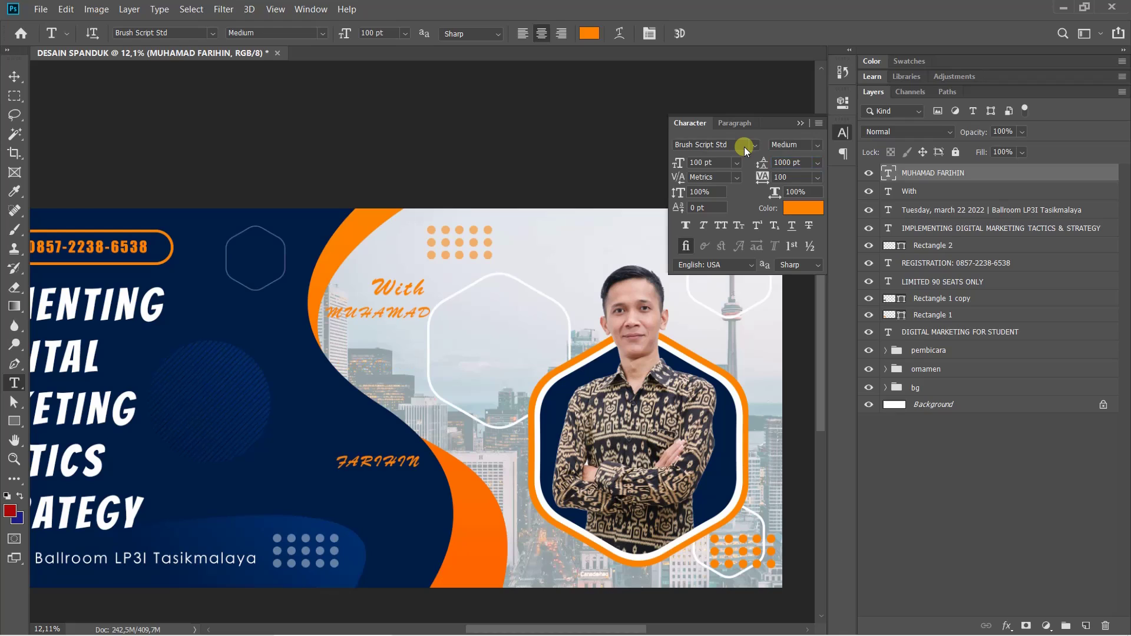
click(792, 163)
Left-align the speaker's name and set it in Franklin Gothic Heavy
click(734, 123)
click(689, 145)
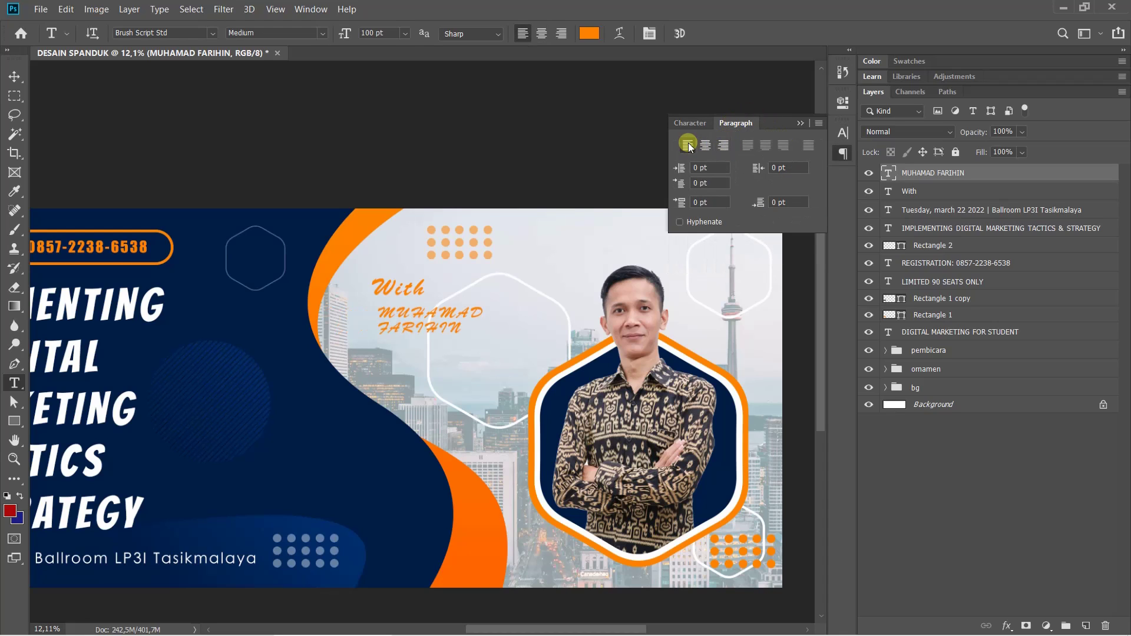
click(672, 123)
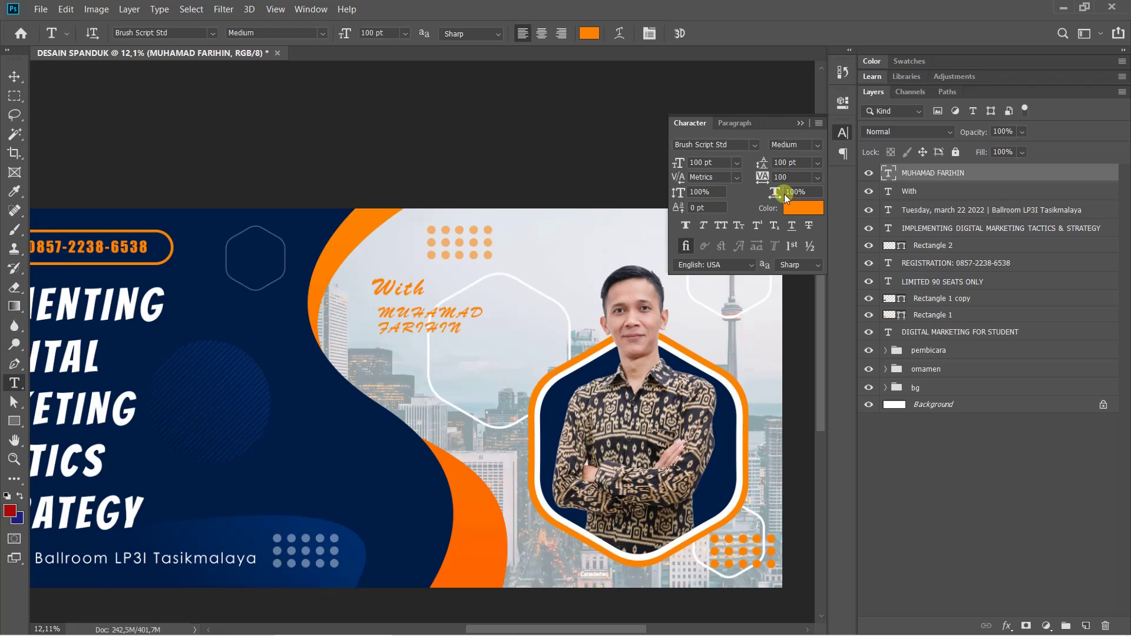
click(754, 144)
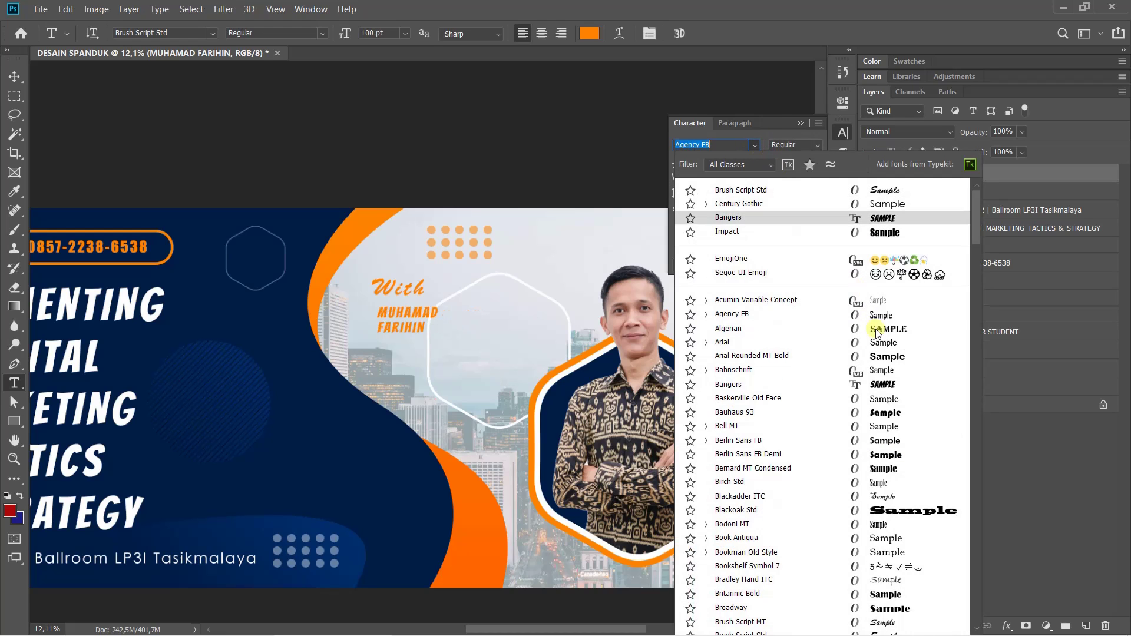
drag(976, 202, 981, 252)
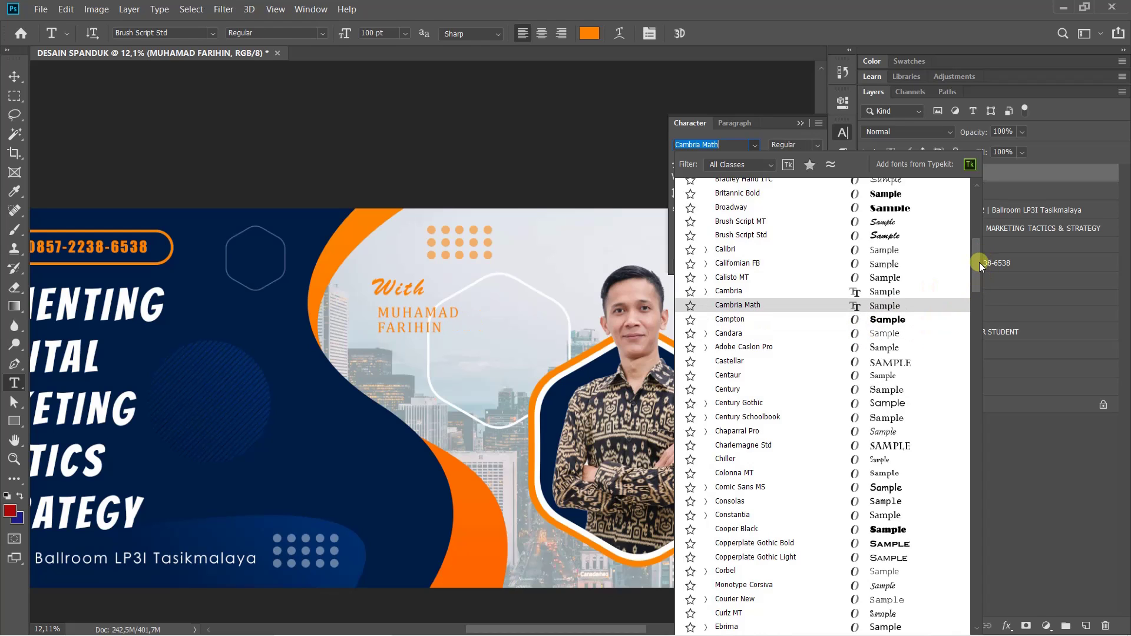
drag(979, 263, 977, 302)
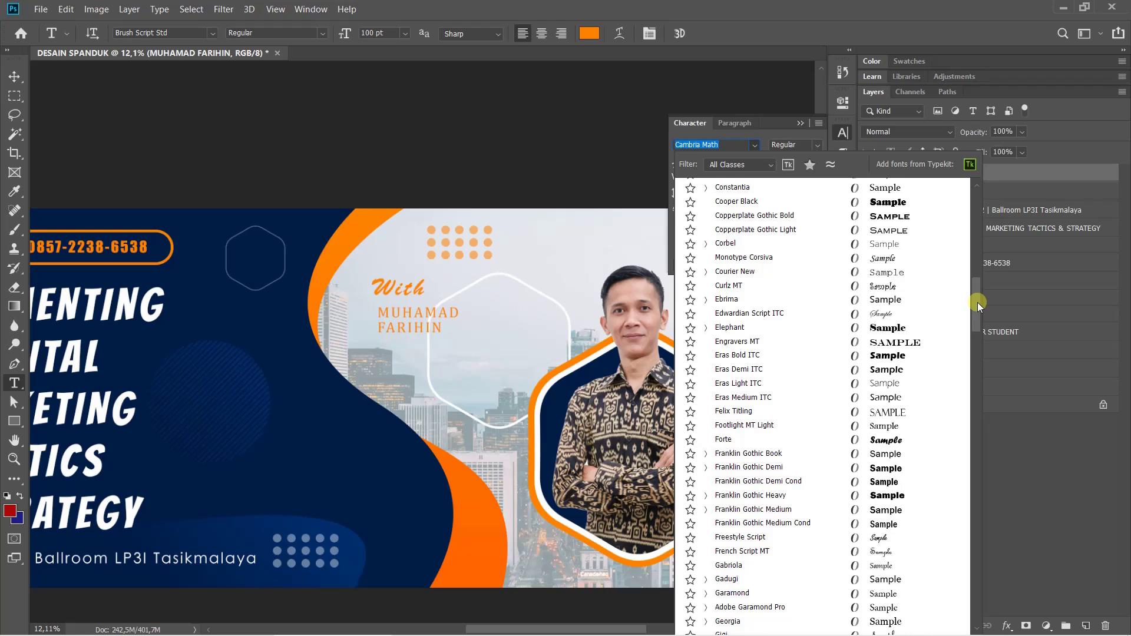
click(806, 498)
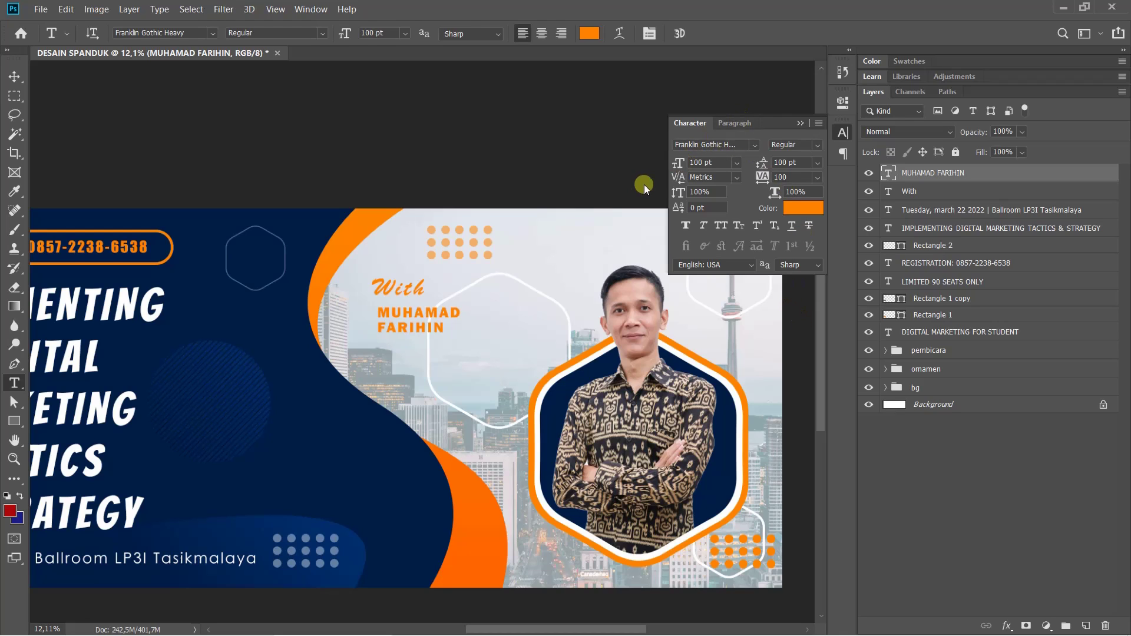
Scale the name to about 179% and place it directly under 'With'
key(ctrl+t)
drag(463, 335, 521, 382)
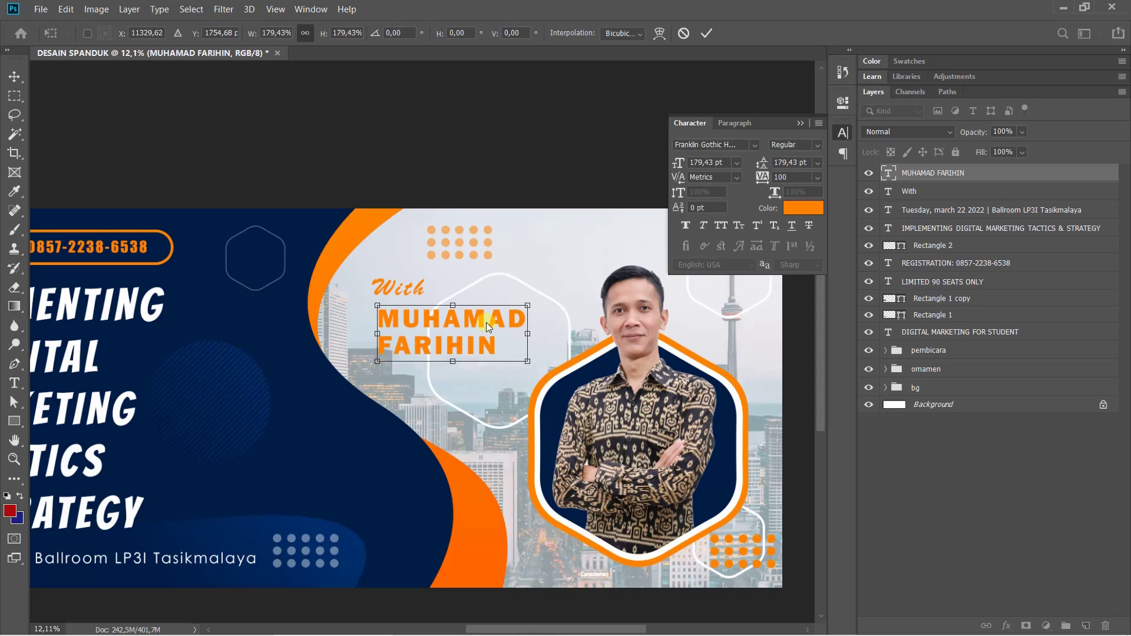
drag(487, 322, 473, 314)
key(Return)
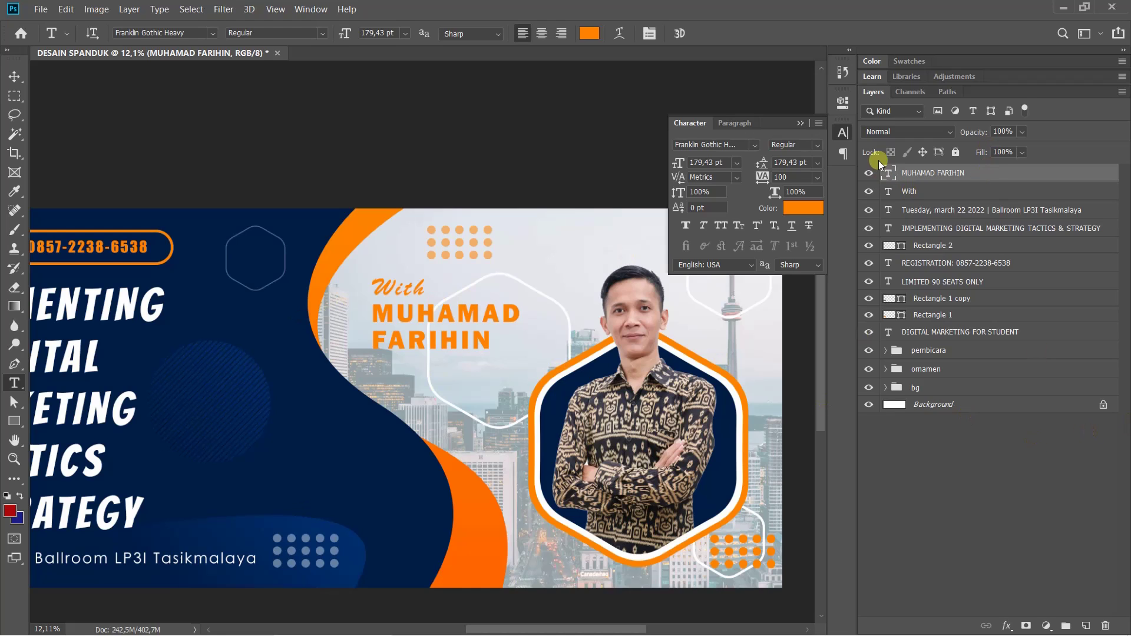
click(848, 139)
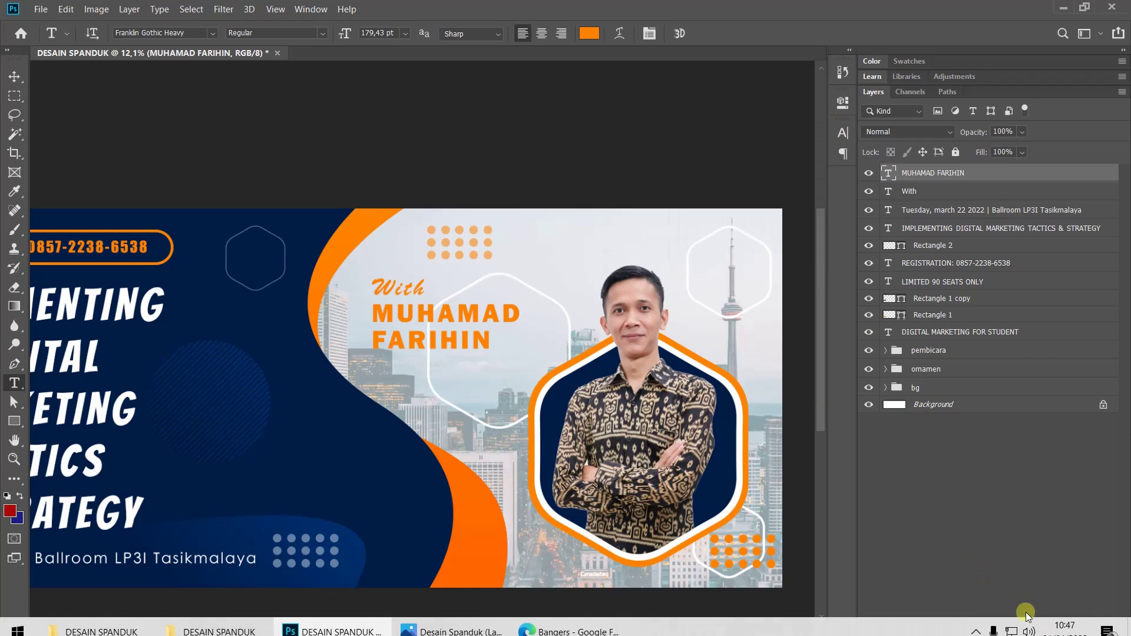
Add a Normal-mode drop shadow to the name: 35% opacity, 124°, 26 px distance, 38 px size
click(1007, 626)
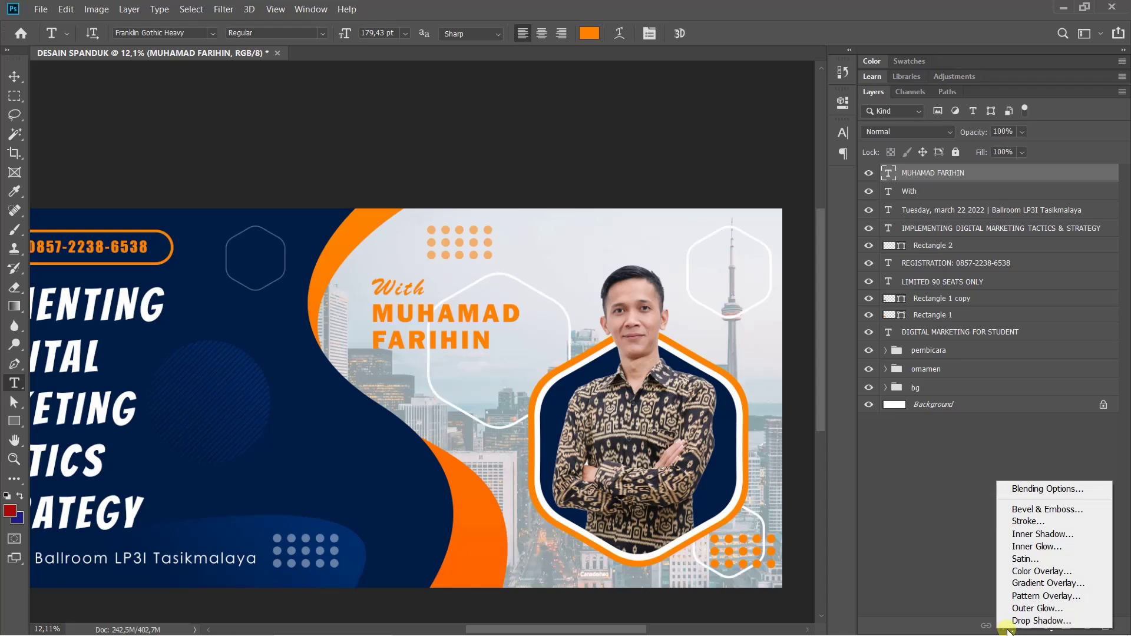
click(1030, 621)
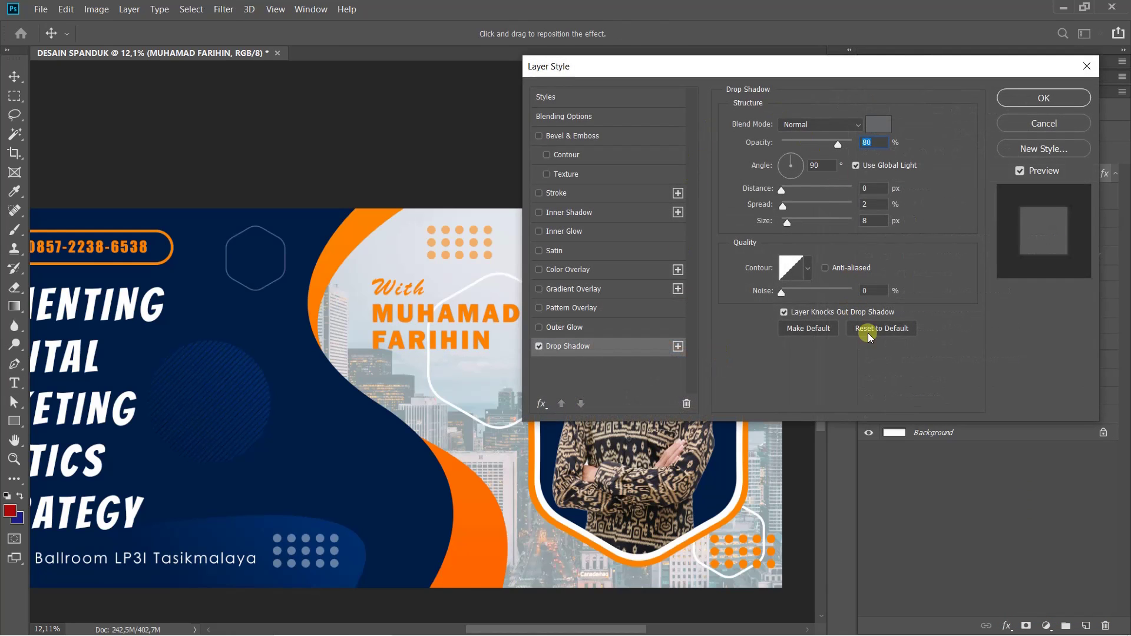
click(874, 331)
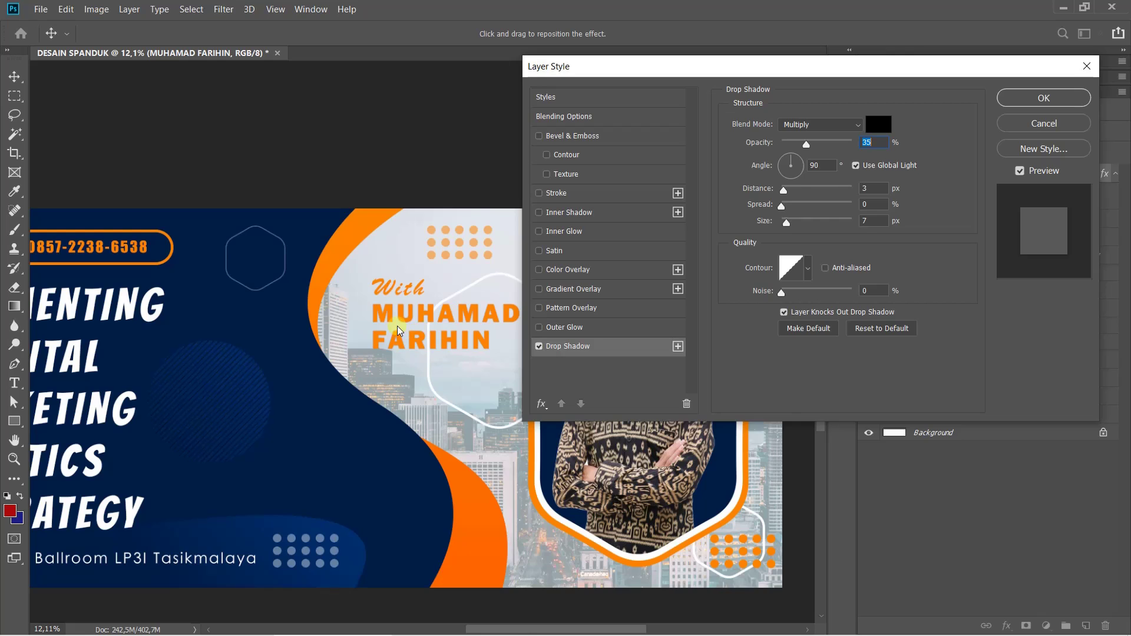
scroll(432, 308, up, 3)
drag(431, 307, 251, 222)
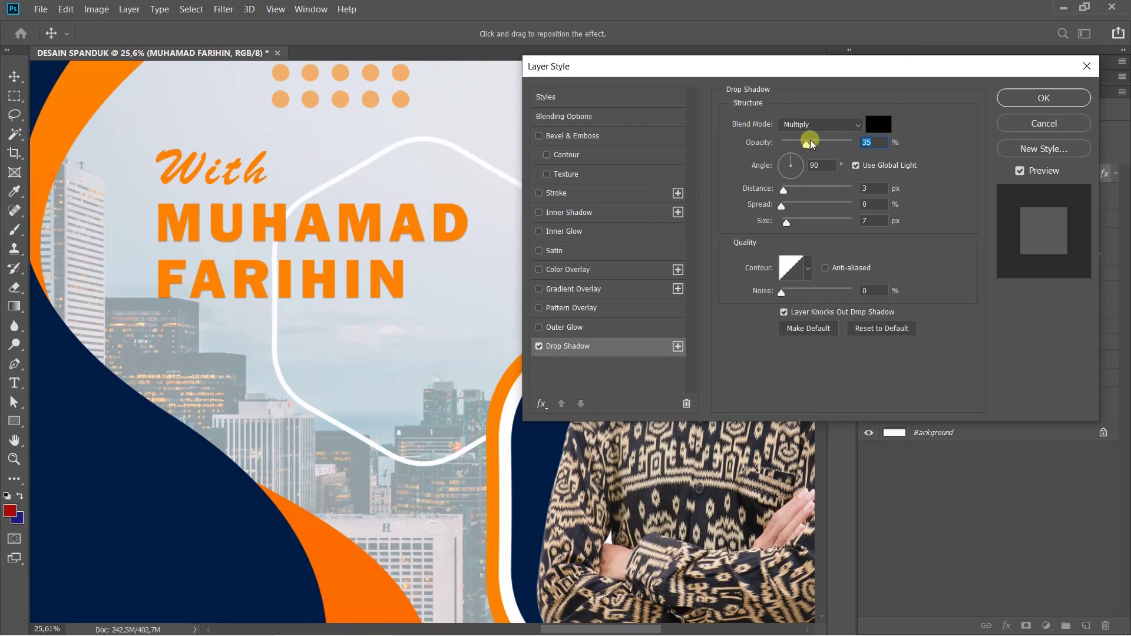
click(818, 124)
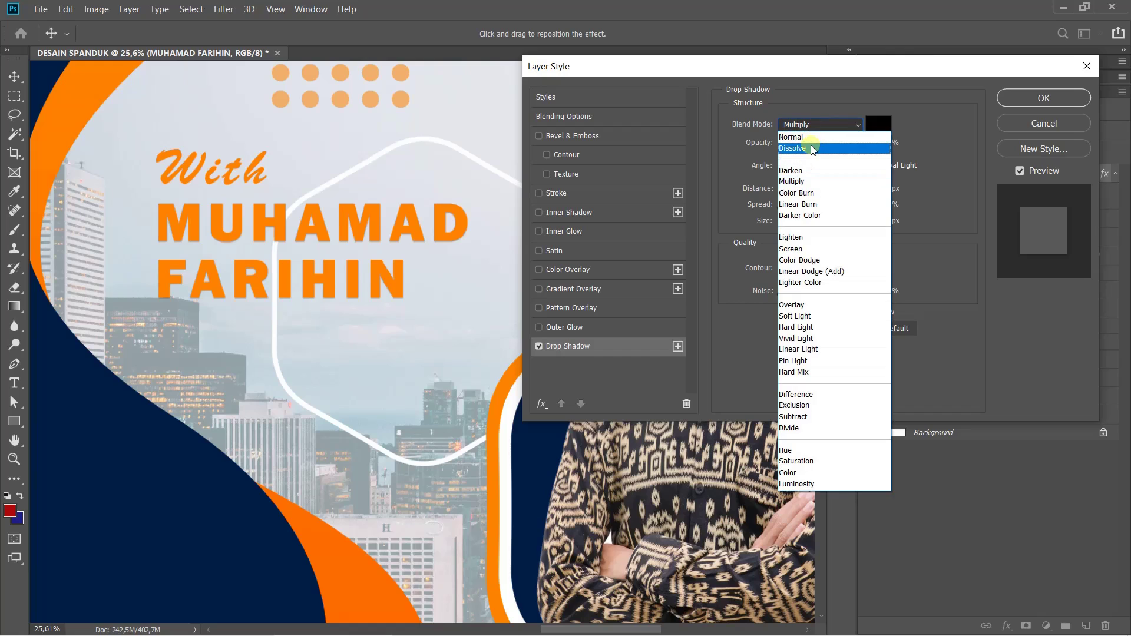
click(811, 136)
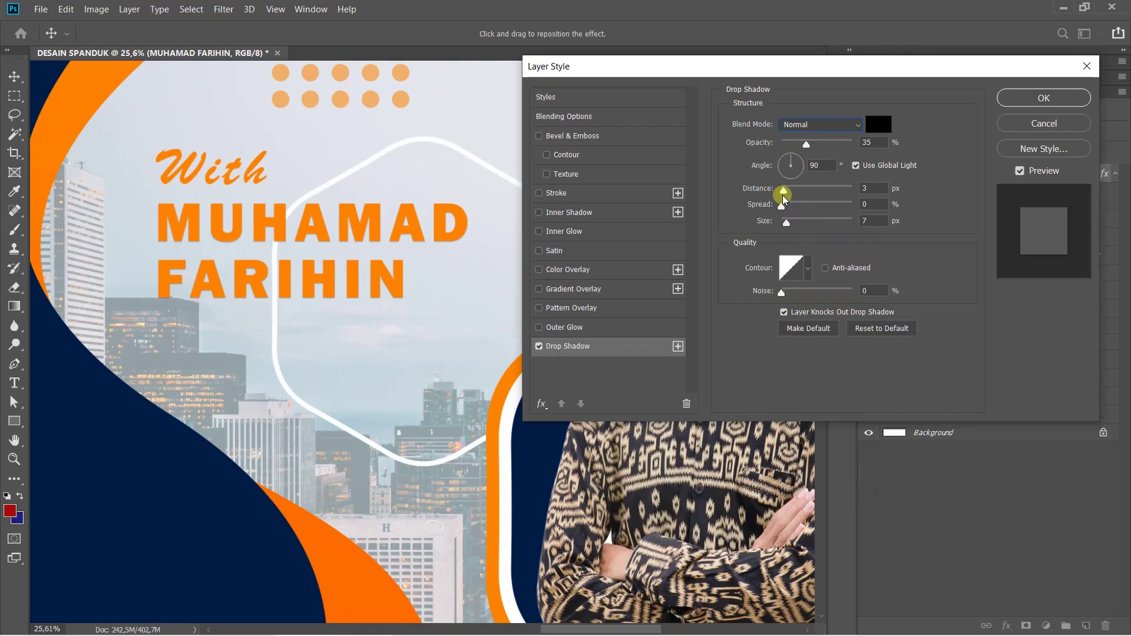
mouse_move(784, 190)
mouse_down()
mouse_move(806, 195)
mouse_move(795, 232)
mouse_move(773, 207)
mouse_move(805, 223)
mouse_move(802, 195)
mouse_up()
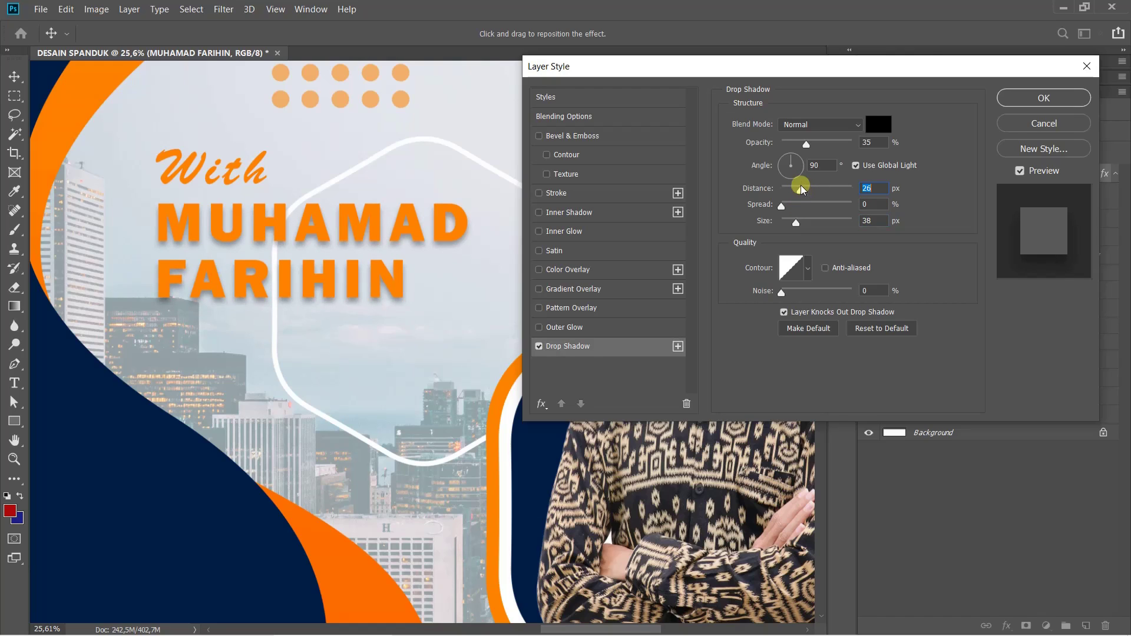
click(785, 157)
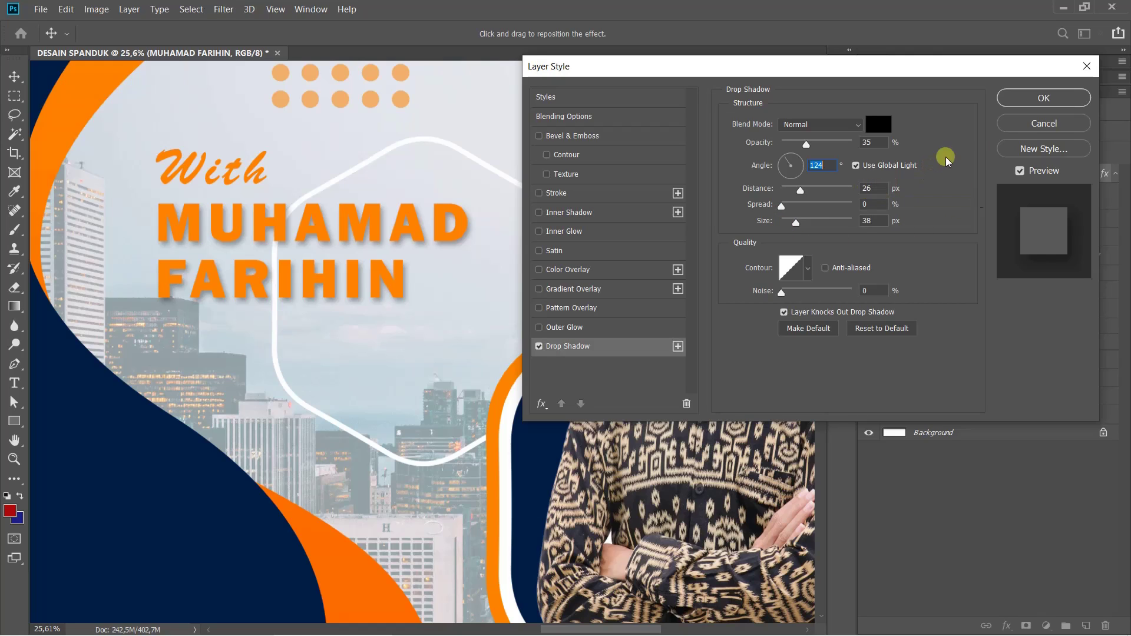
click(1046, 98)
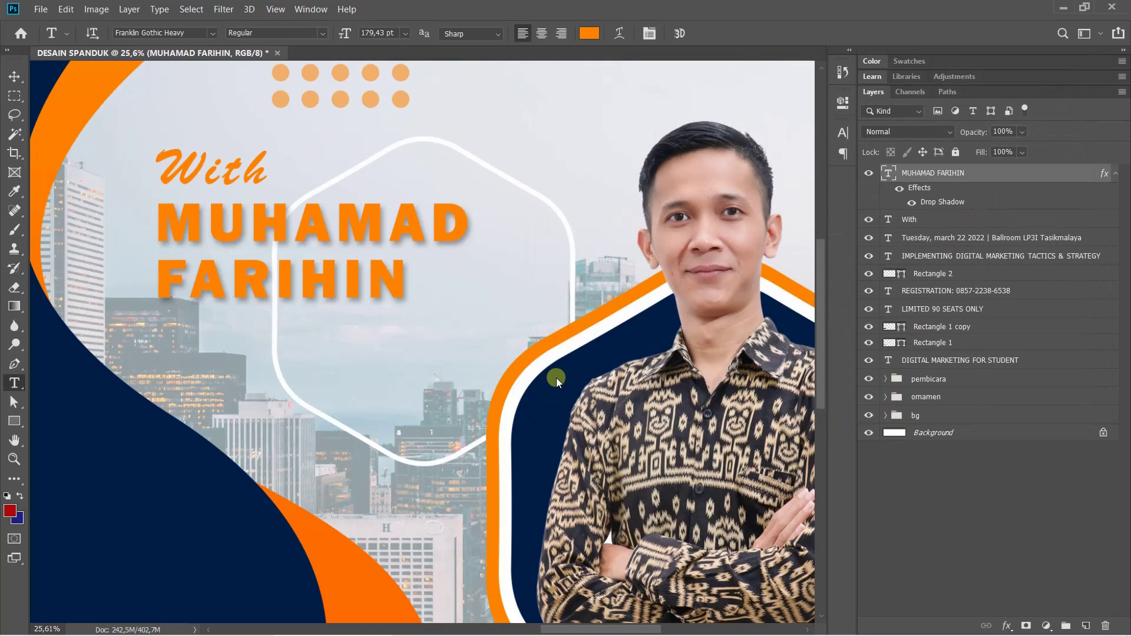
Type 'Supported by' in orange Franklin Gothic Heavy 100 pt just above the dotted pattern
key(ctrl+0)
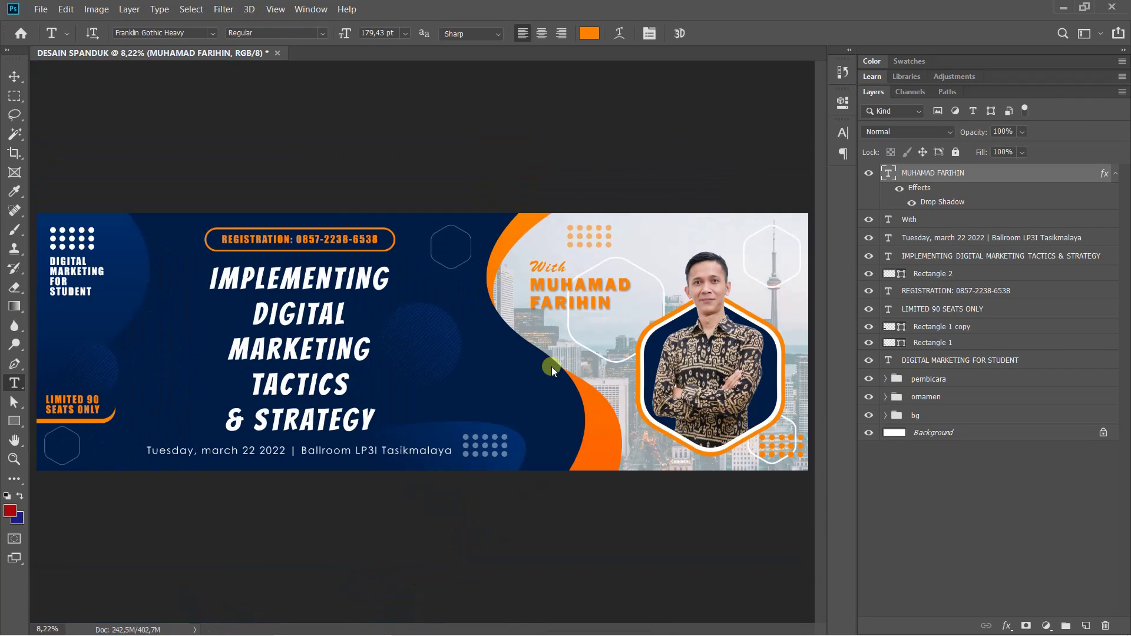
click(473, 432)
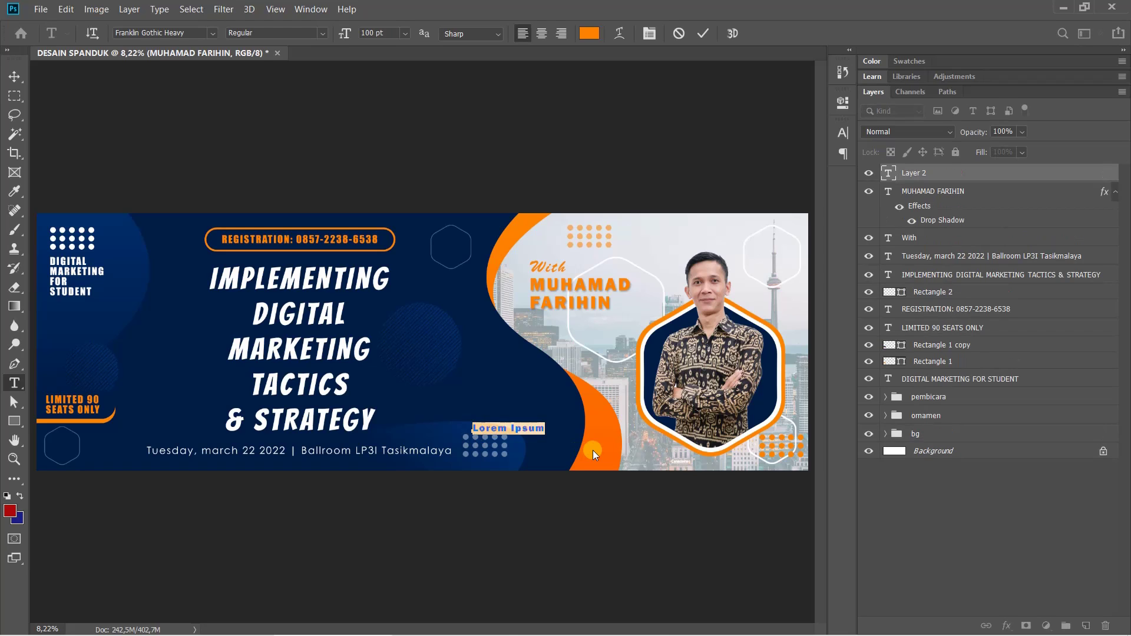
key(BackSpace)
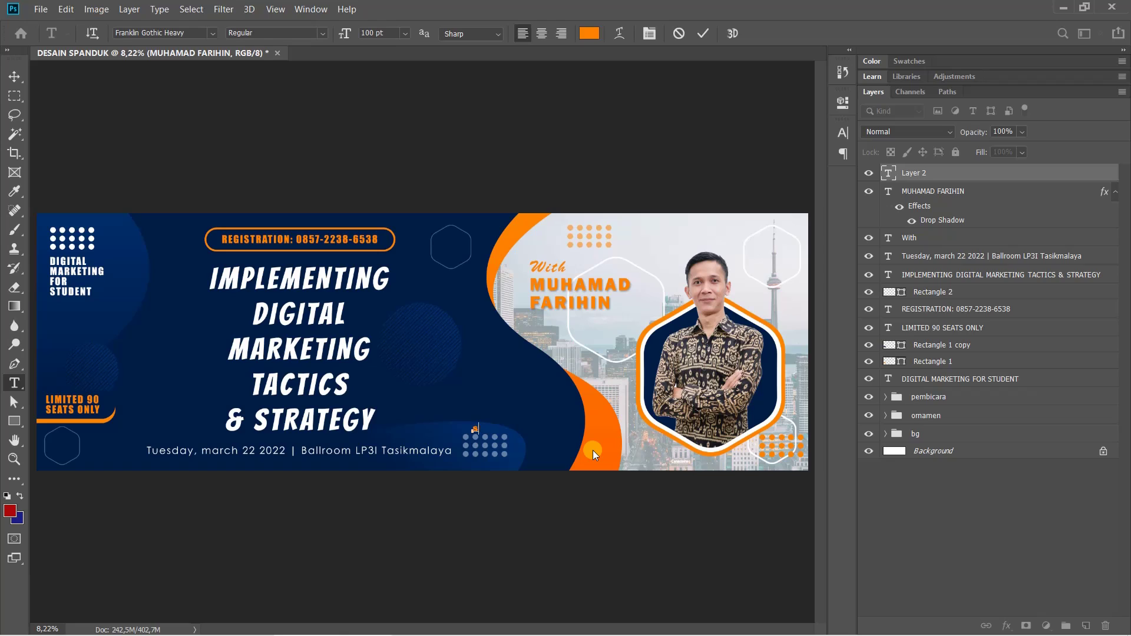
text(Supported by)
key(ctrl+Return)
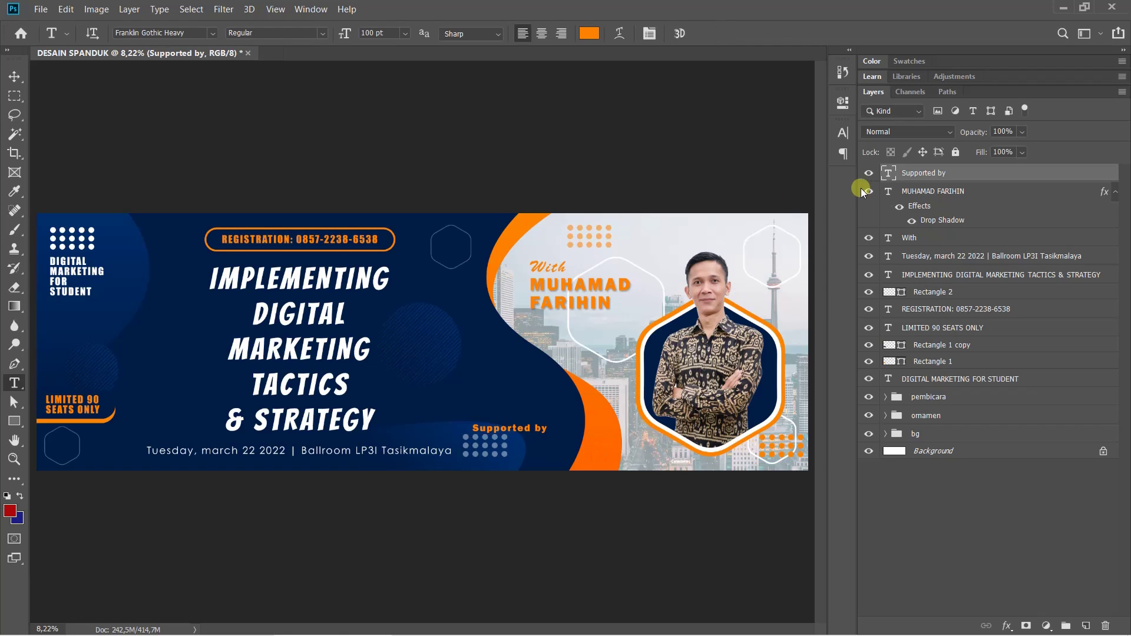
click(841, 132)
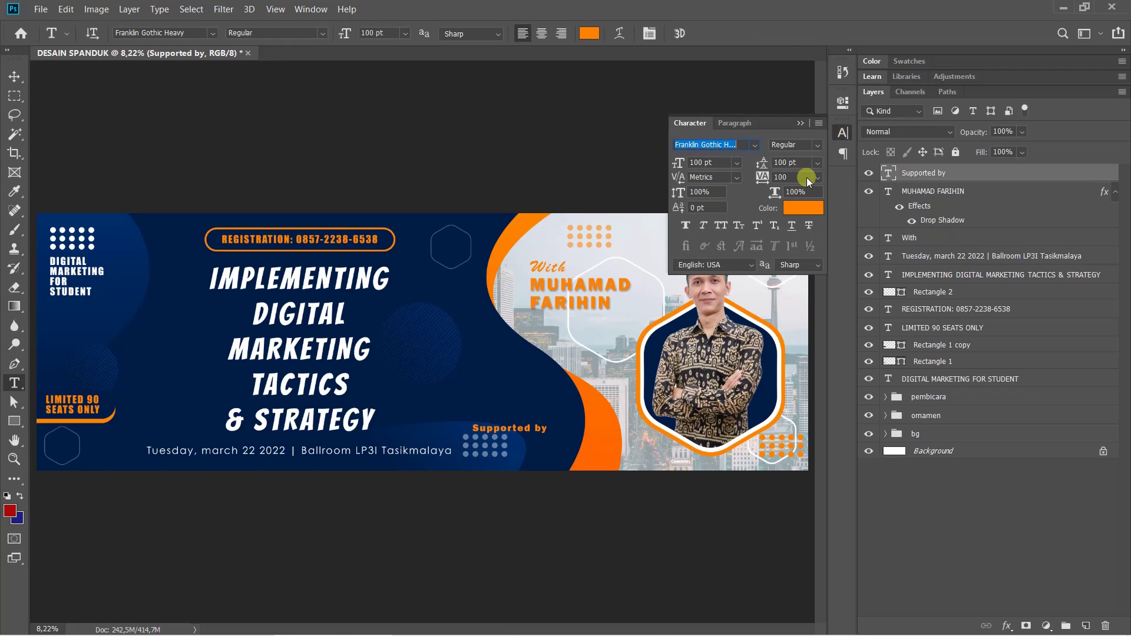
Colour the 'Supported by' caption #ffffff and change its font to Franklin Gothic Demi
click(796, 213)
click(686, 90)
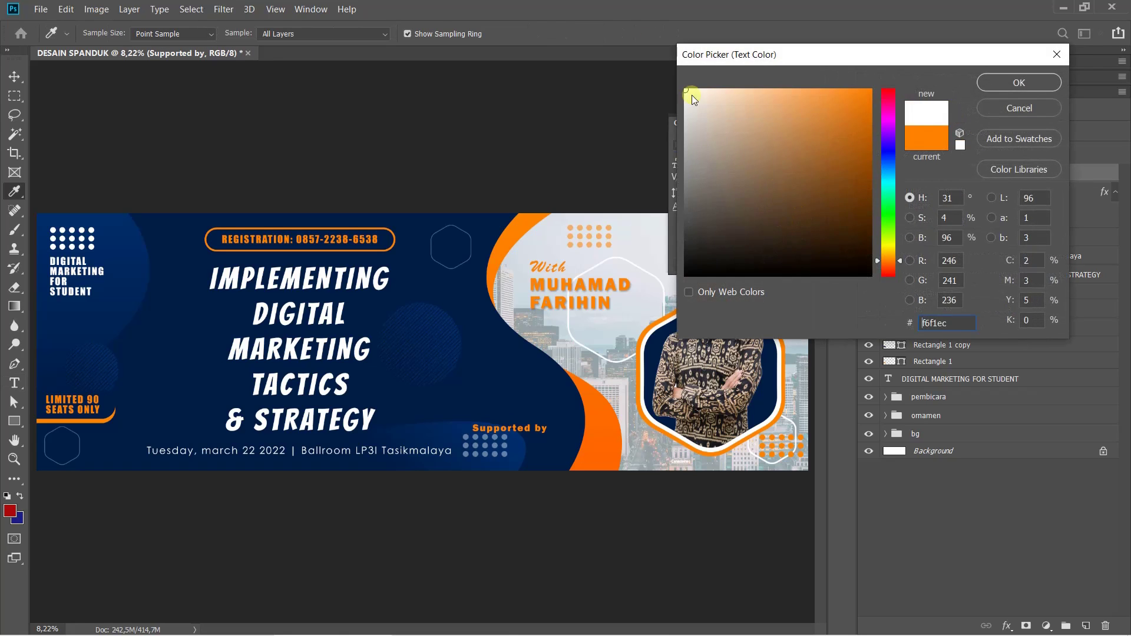
click(1000, 83)
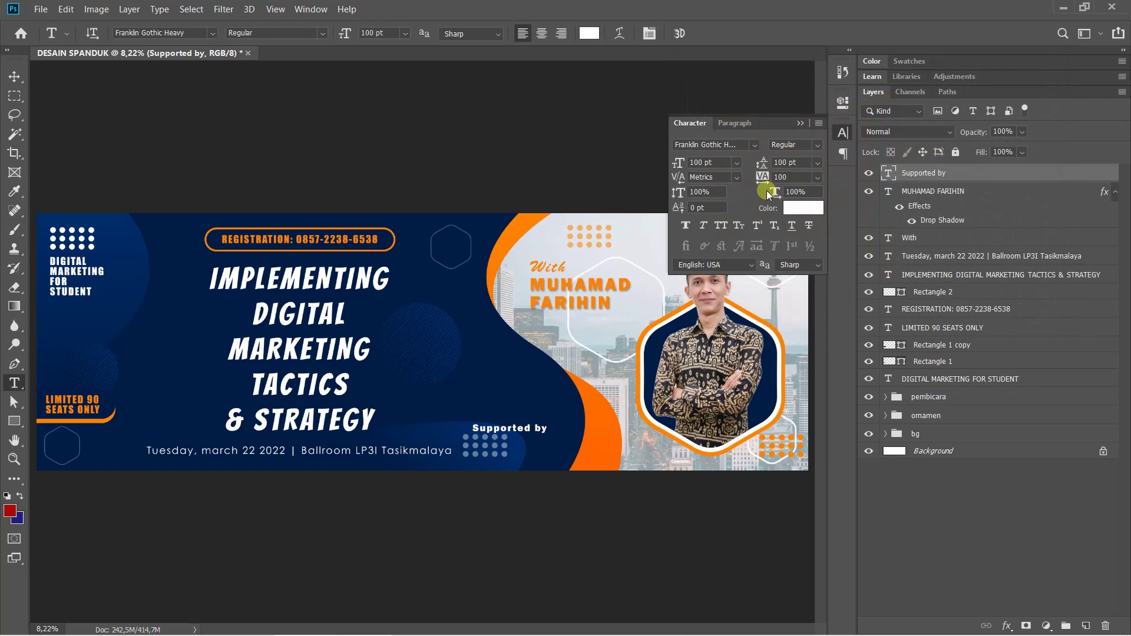
click(754, 146)
text(a)
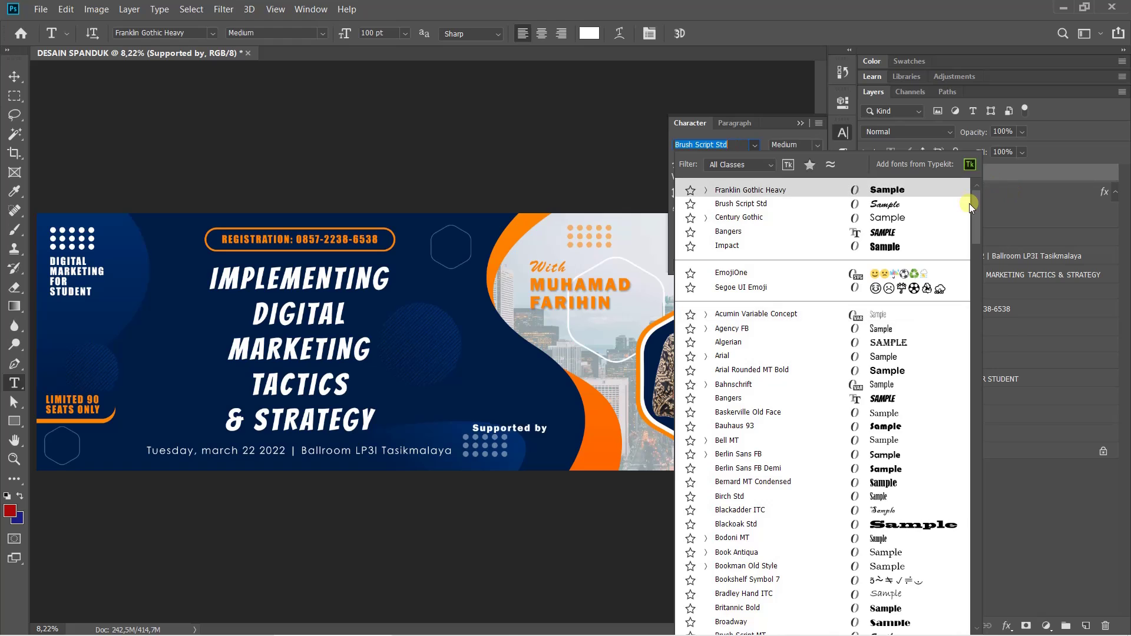
drag(972, 204, 980, 295)
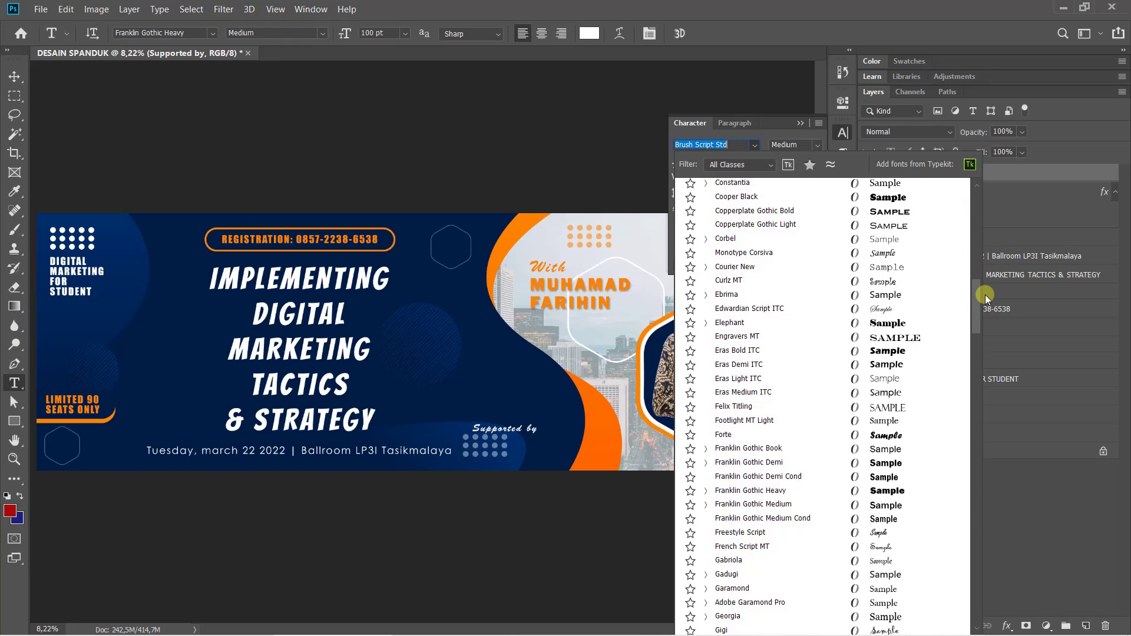
click(824, 469)
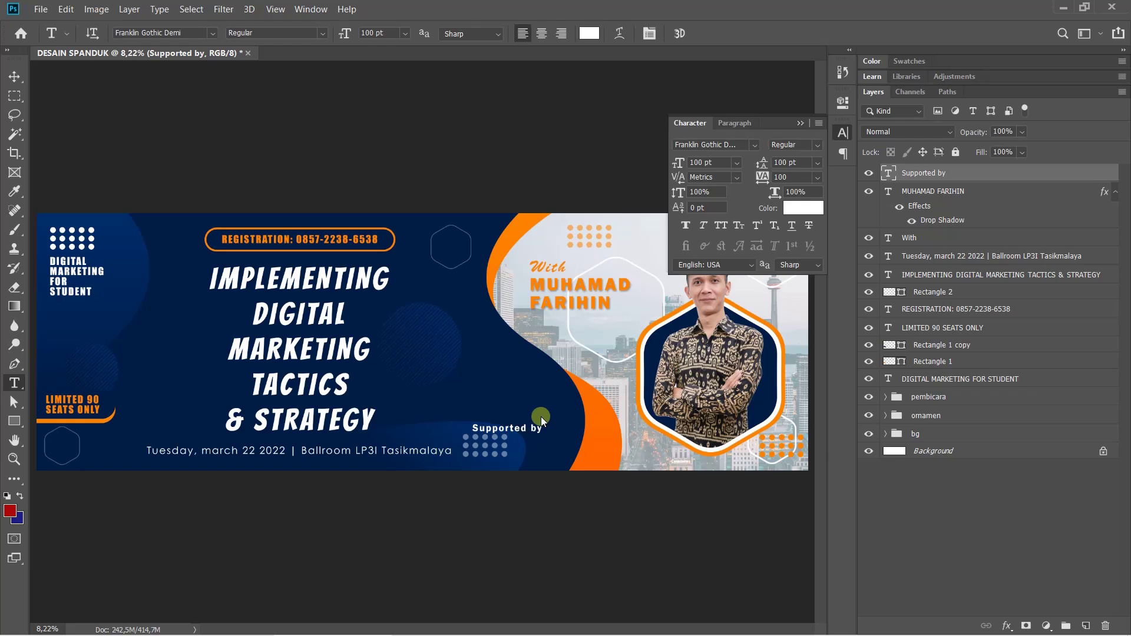
Free-transform the 'Supported by' caption up to sit just above the dot grid, left-aligned
key(ctrl+t)
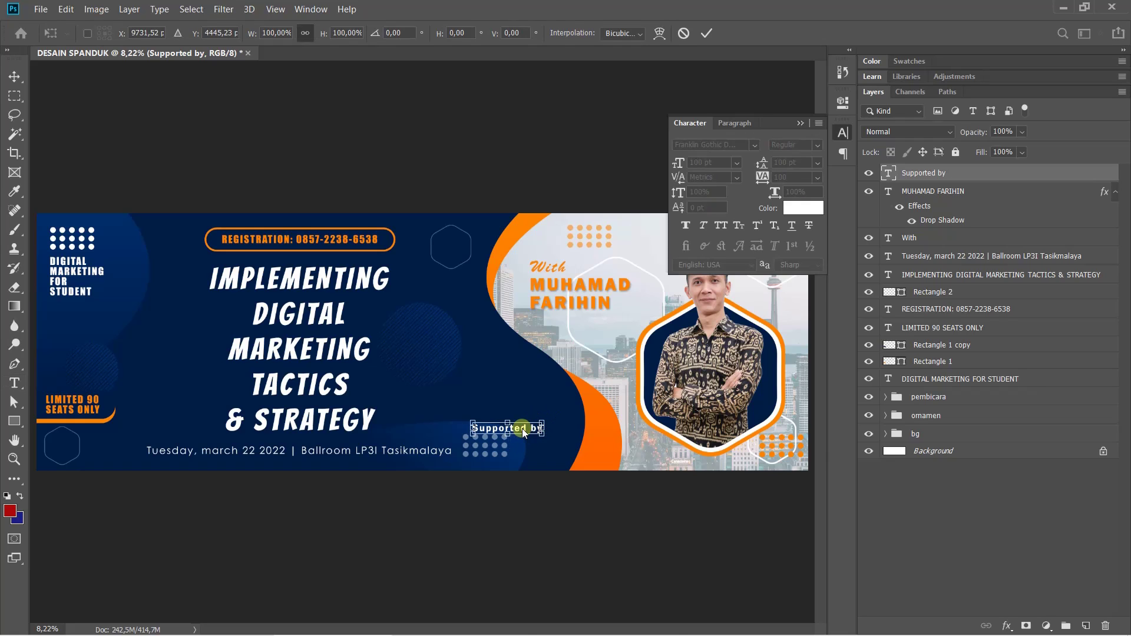
drag(524, 433, 511, 428)
key(Return)
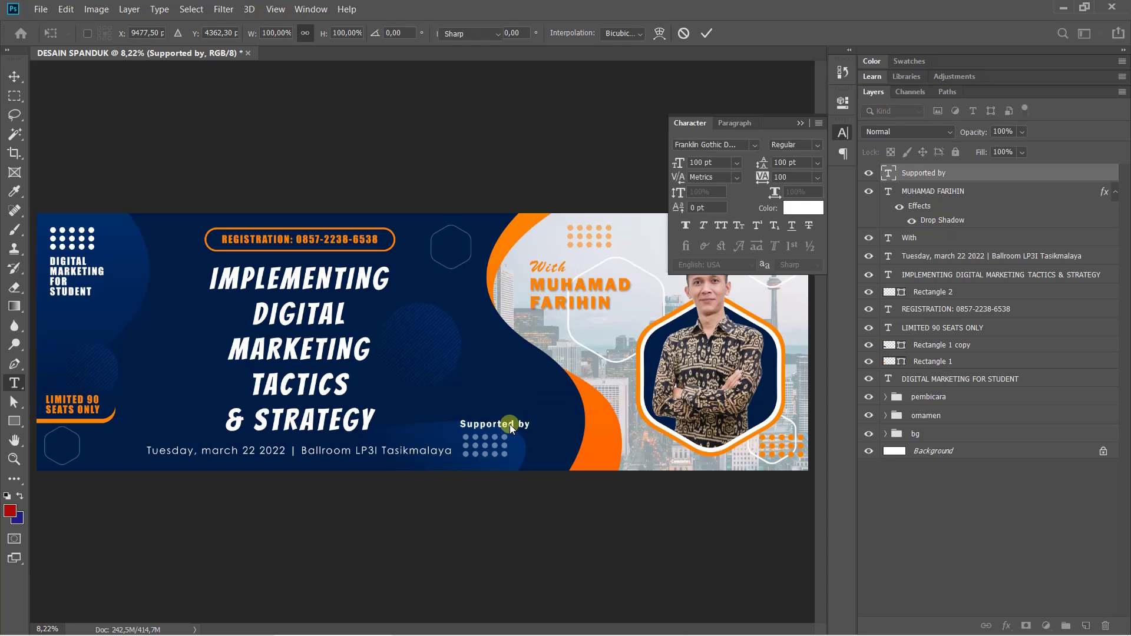
key(t)
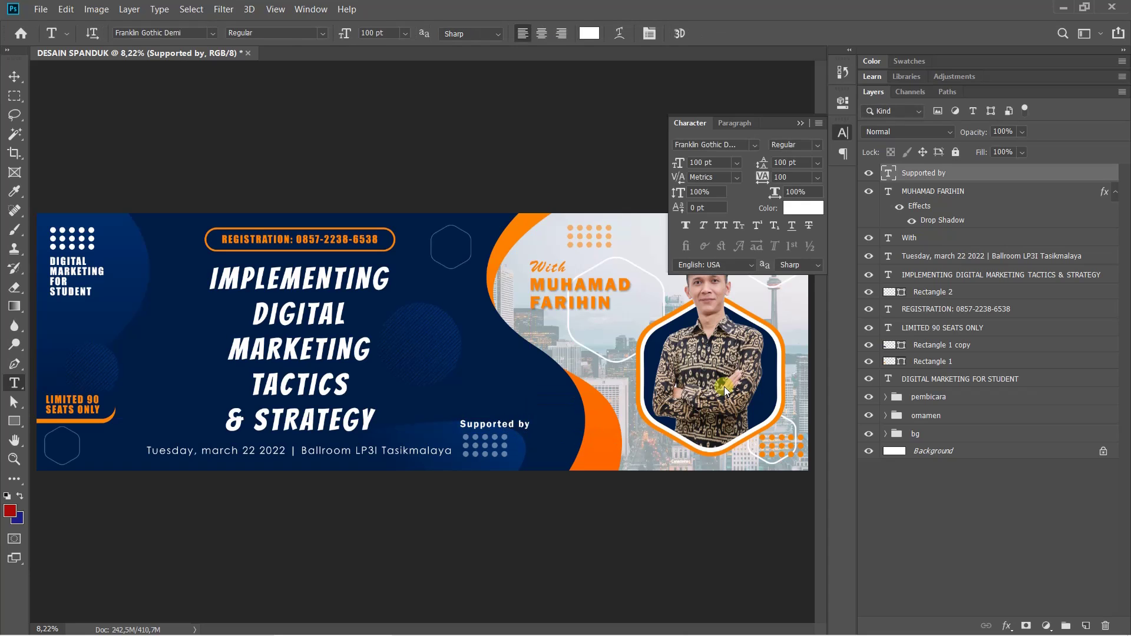
key(ctrl+t)
drag(474, 439, 514, 411)
key(Return)
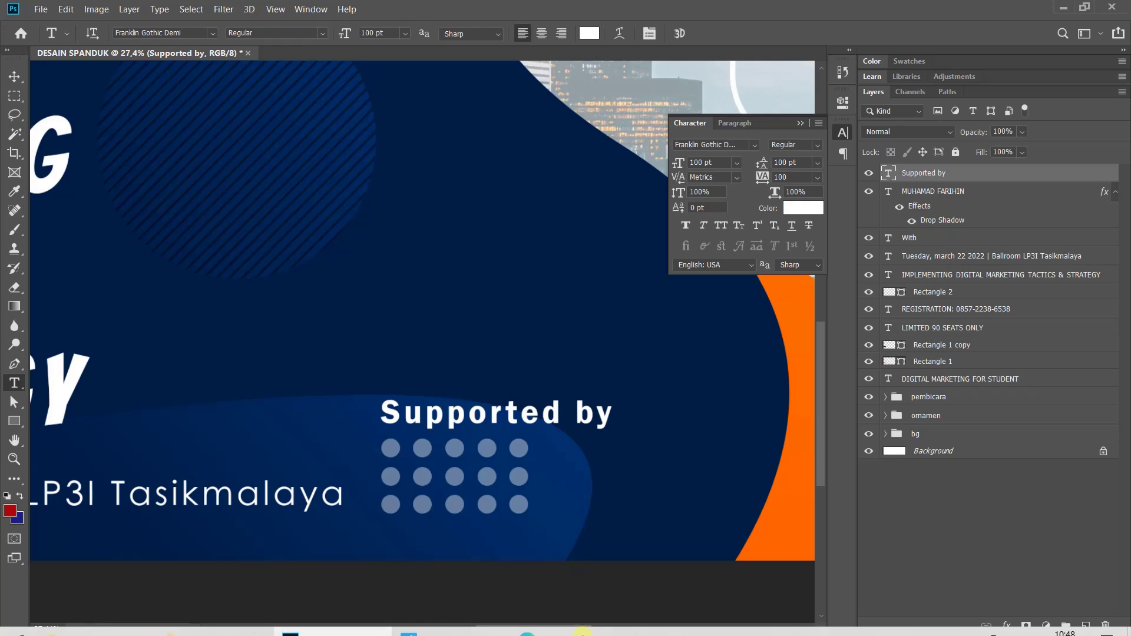
Bring up the Photos window showing Desain Spanduk (Large).png for reference
click(442, 629)
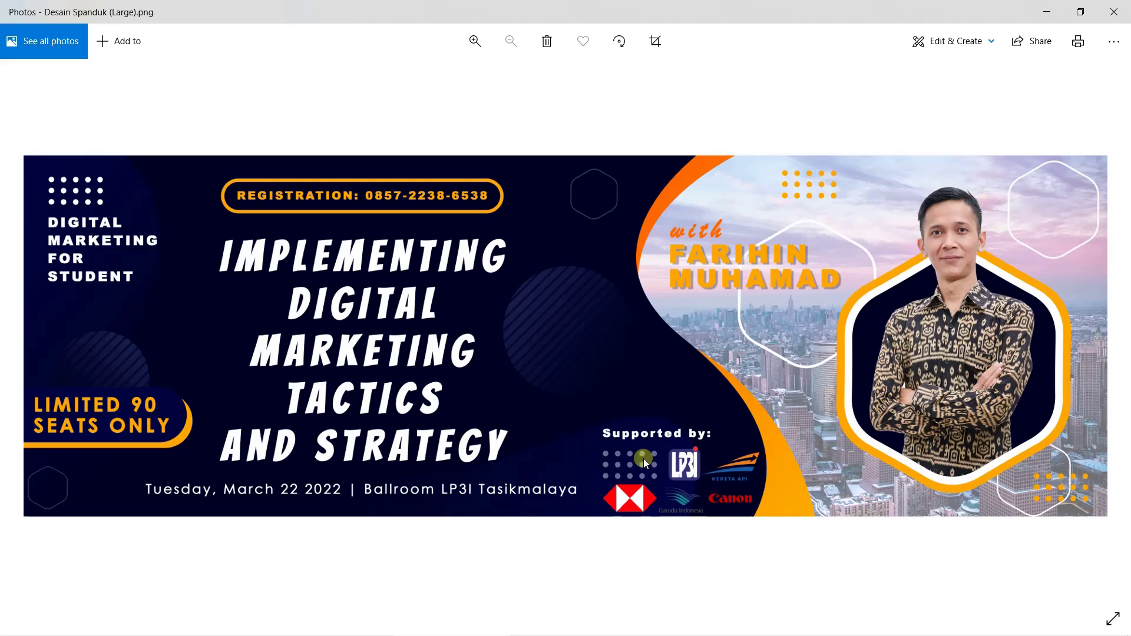
mouse_move(487, 633)
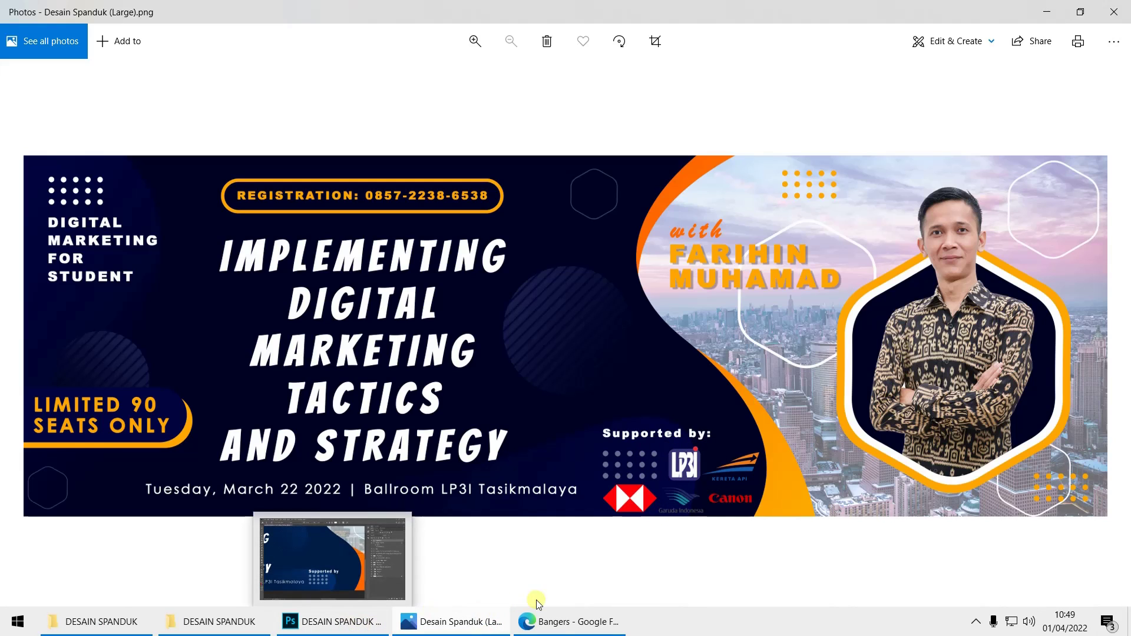
In the browser, search for 'logo lp3i png'
click(591, 623)
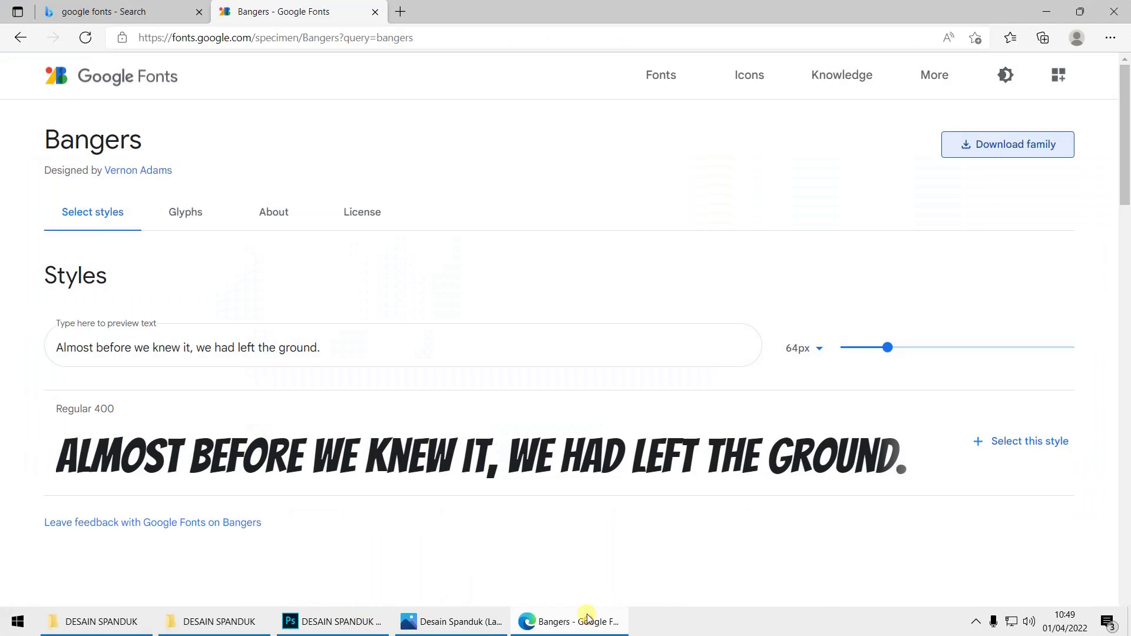
click(301, 39)
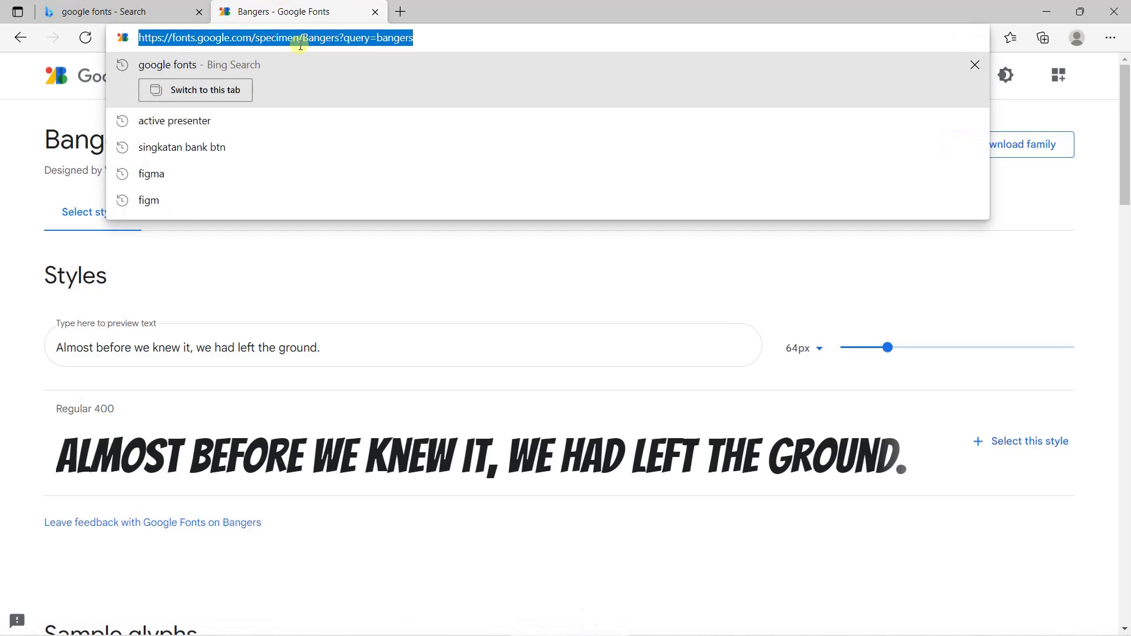
text(logo lp3i )
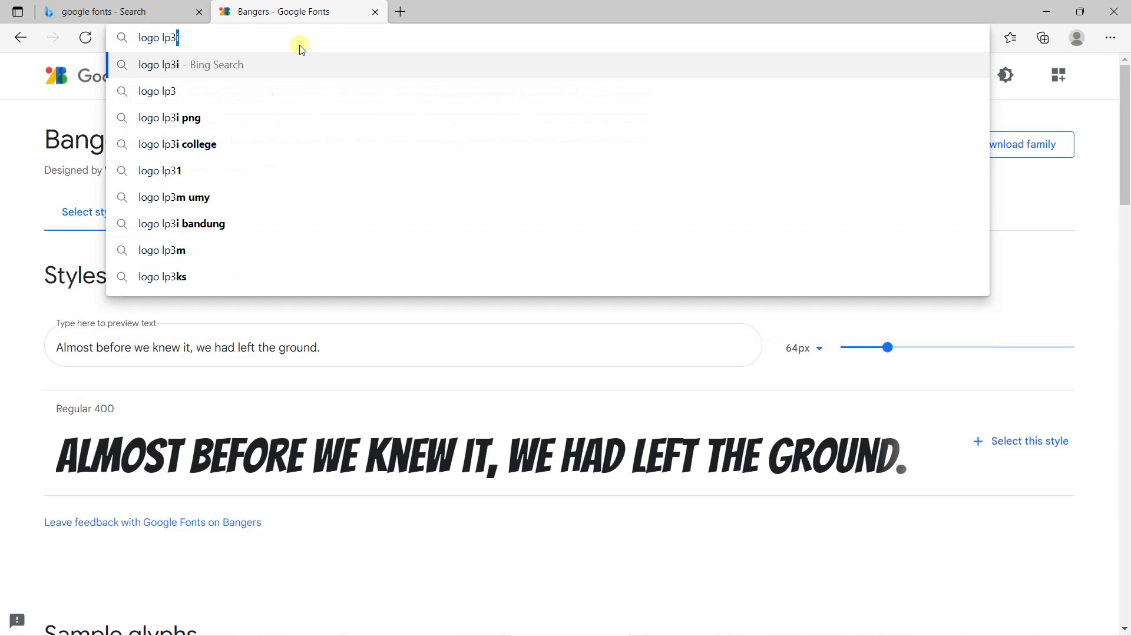
text(png)
key(Return)
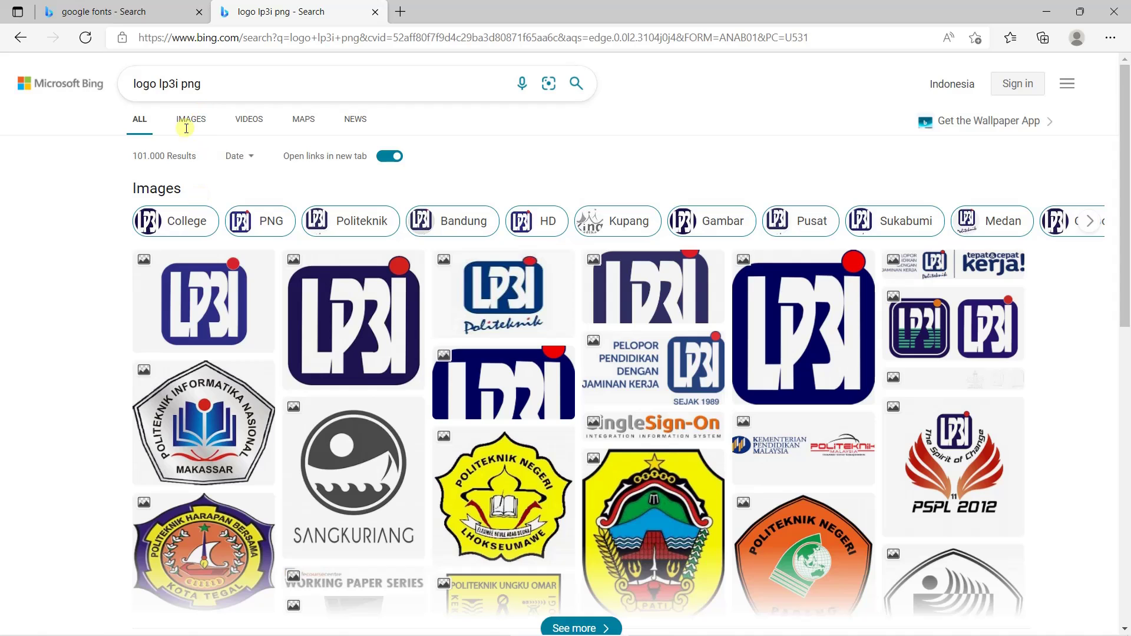
double_click(191, 84)
click(200, 85)
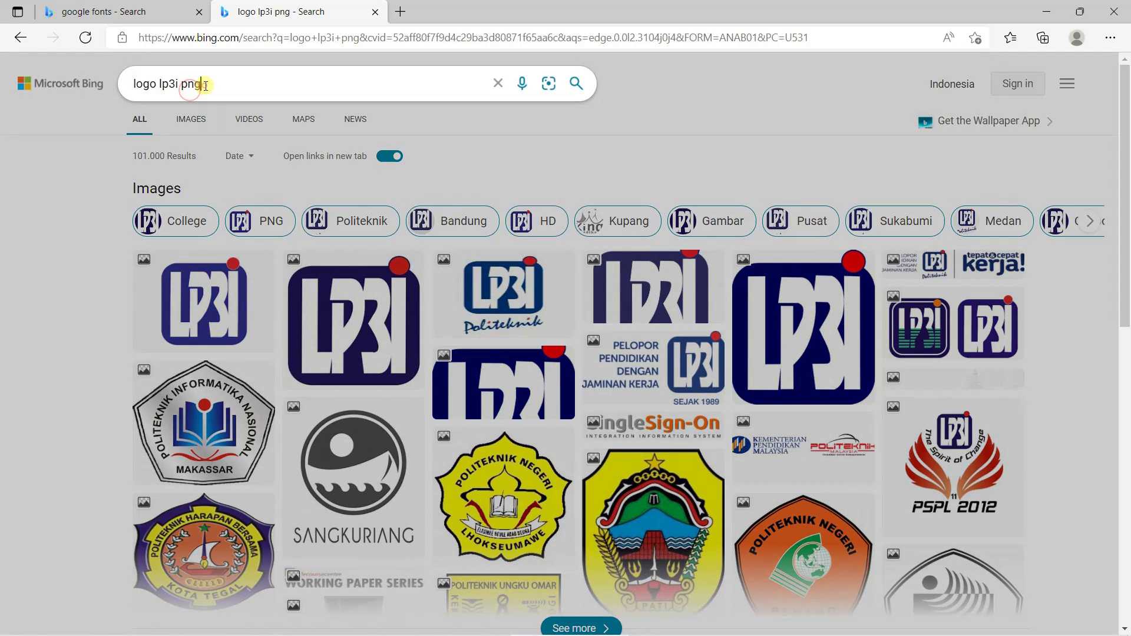
click(193, 289)
Open the first LP3I logo result in the image viewer
mouse_move(209, 304)
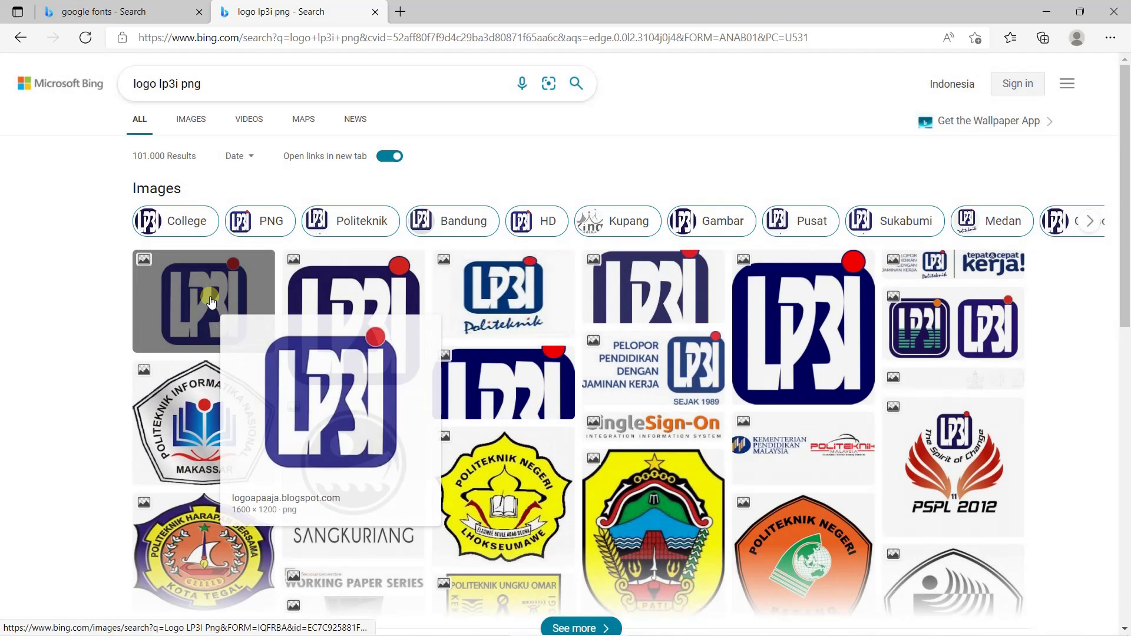
click(212, 309)
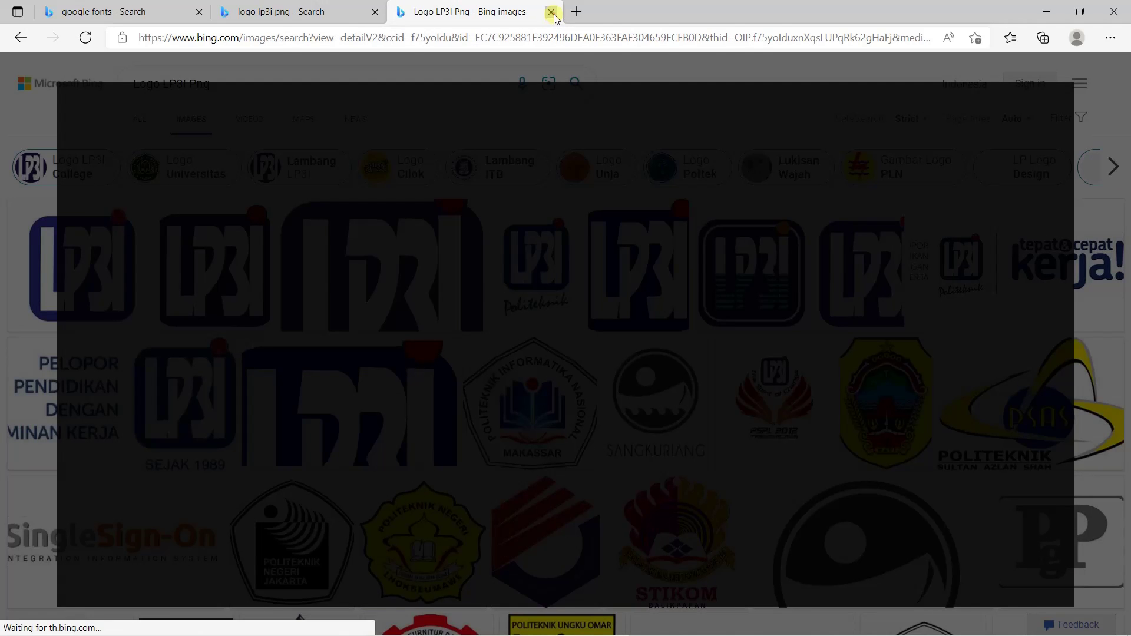
click(552, 13)
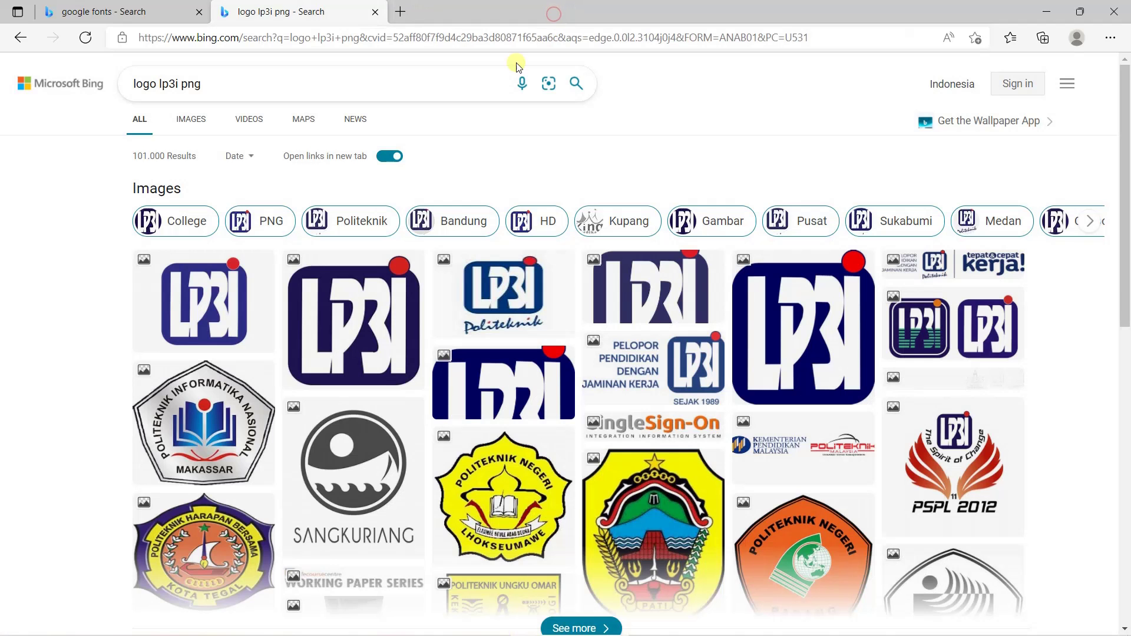
click(189, 318)
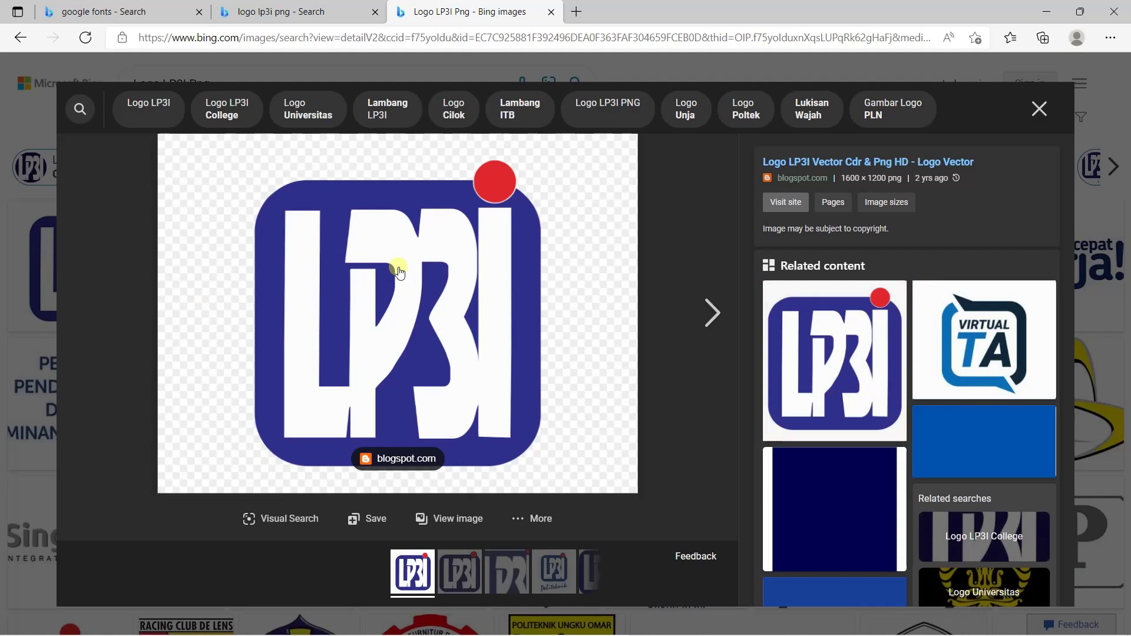
Save the LP3I logo as LP3I.png in the Documents\DESAIN SPANDUK folder
right_click(409, 281)
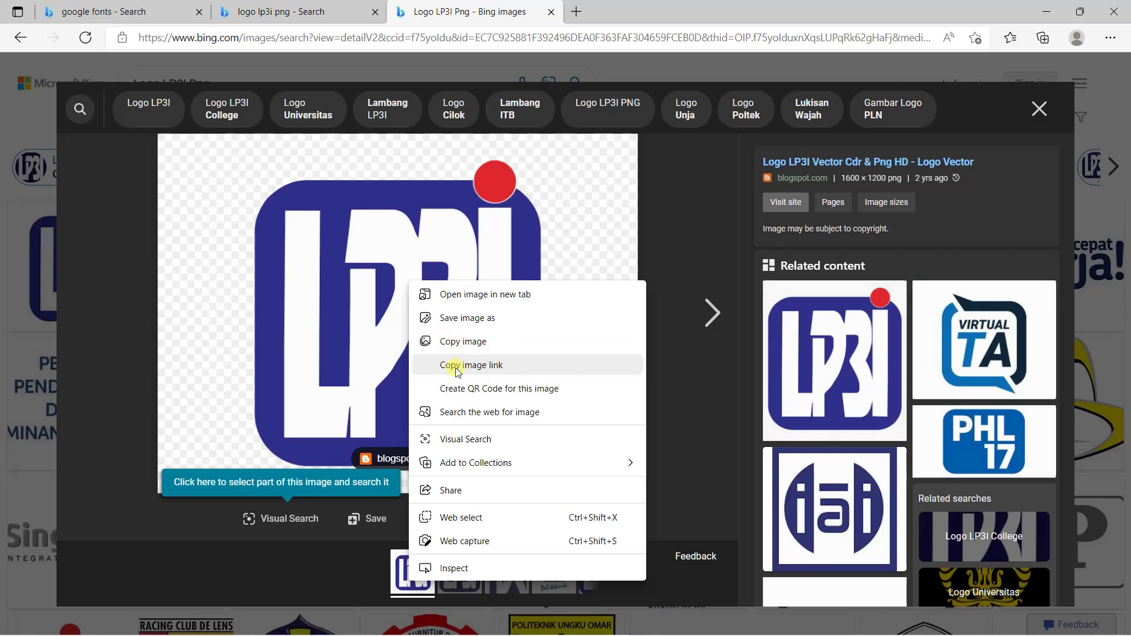
click(467, 321)
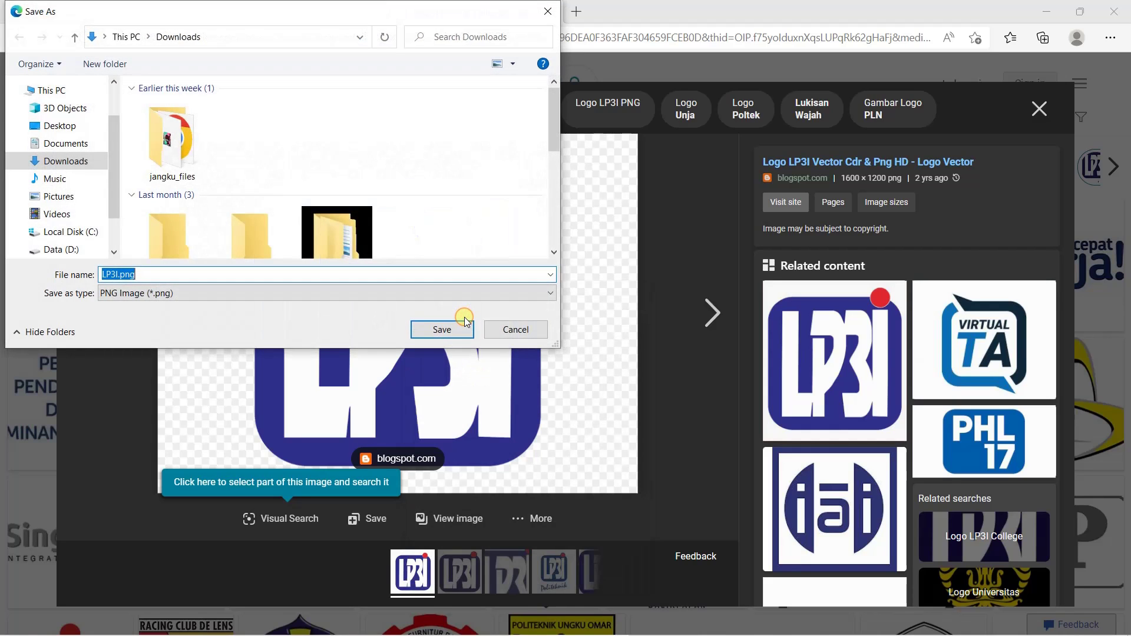
click(66, 146)
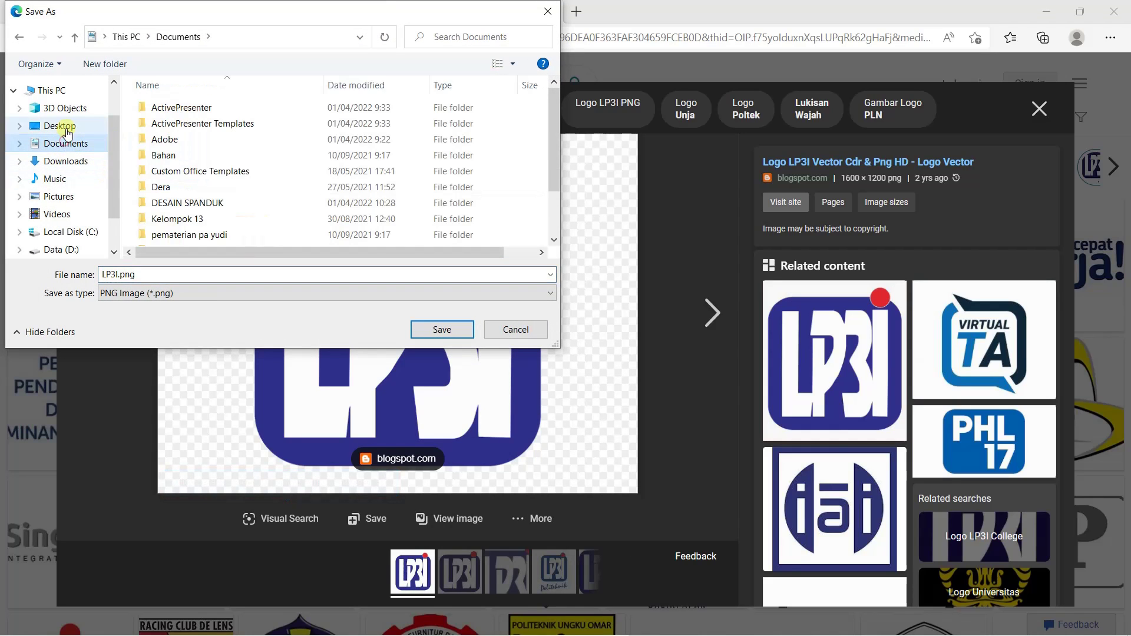
double_click(197, 201)
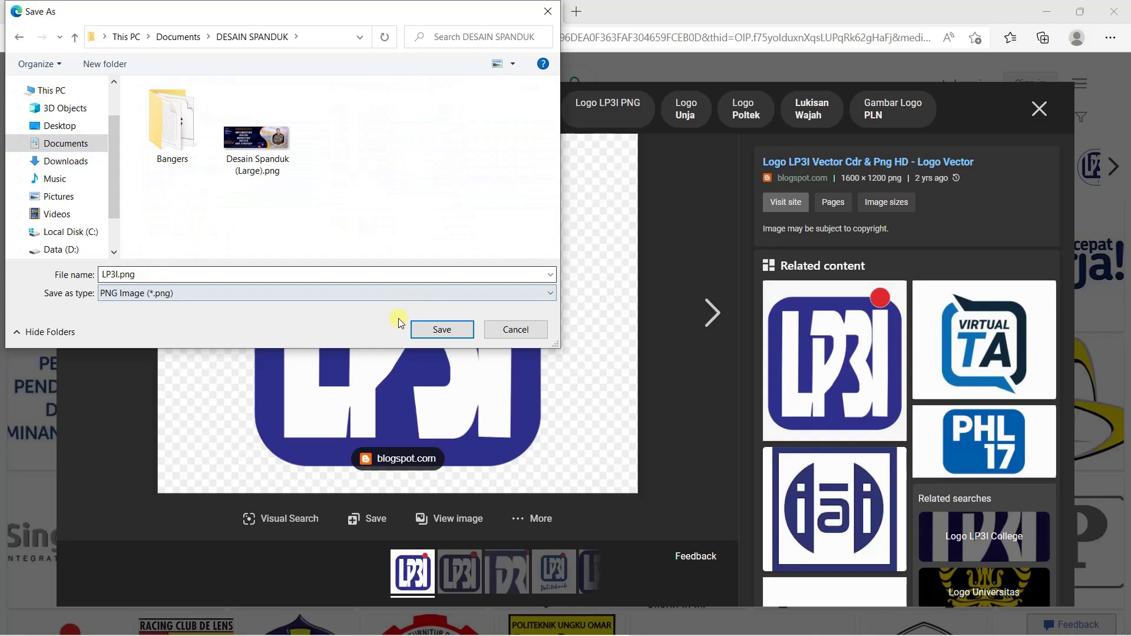
click(441, 330)
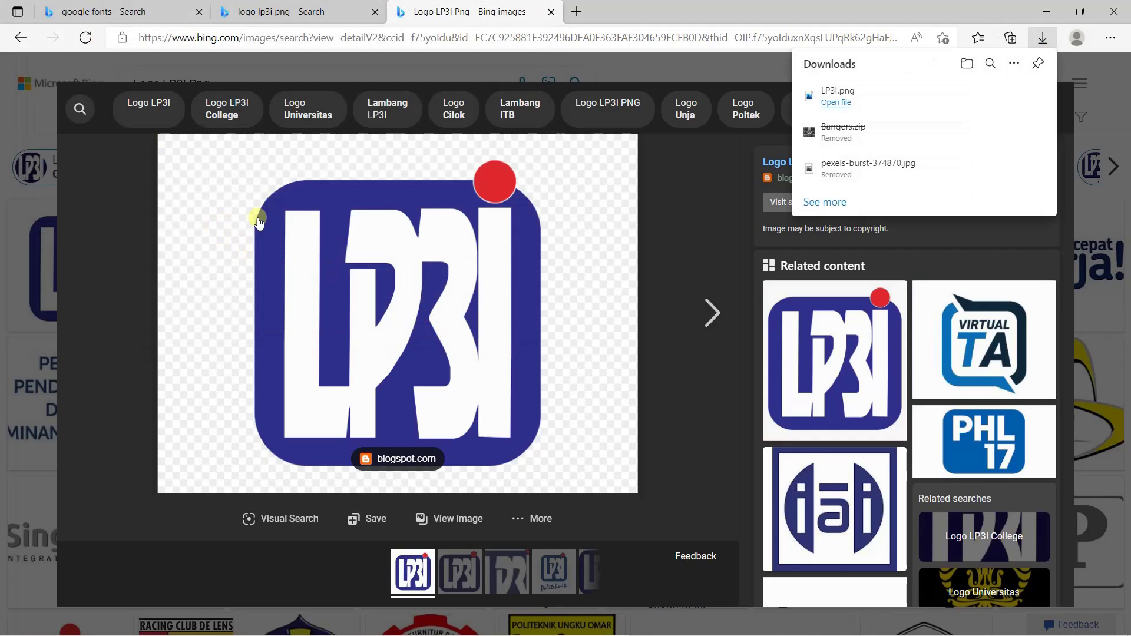
click(1108, 83)
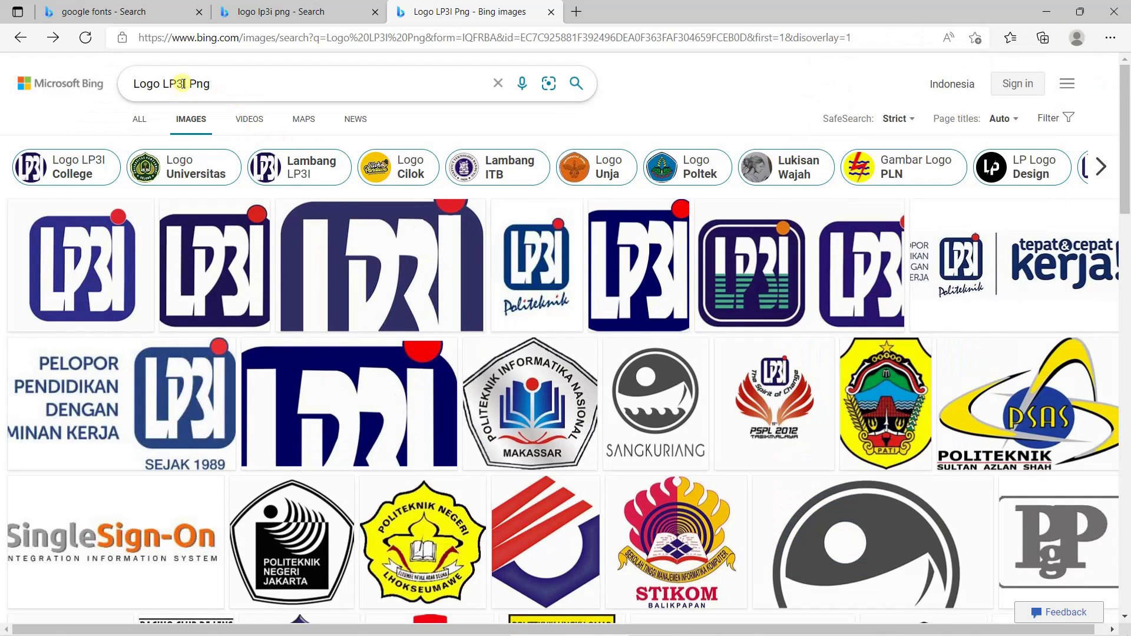
Search images for 'garuda indonesia png' and open a Garuda logo result
double_click(187, 84)
drag(186, 83, 31, 64)
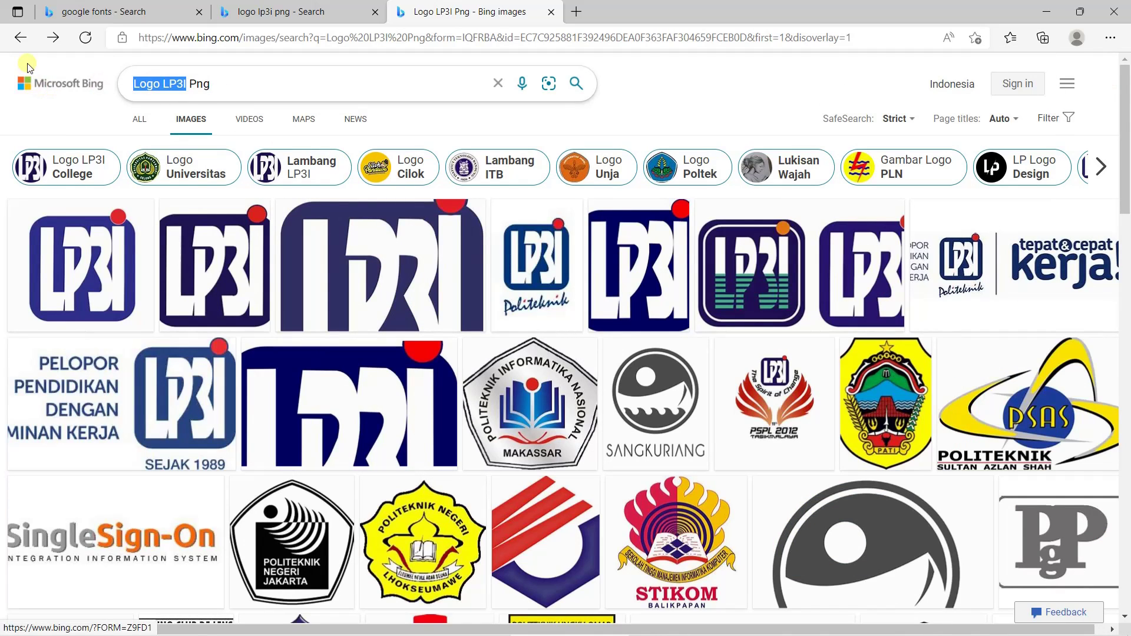
text(garu)
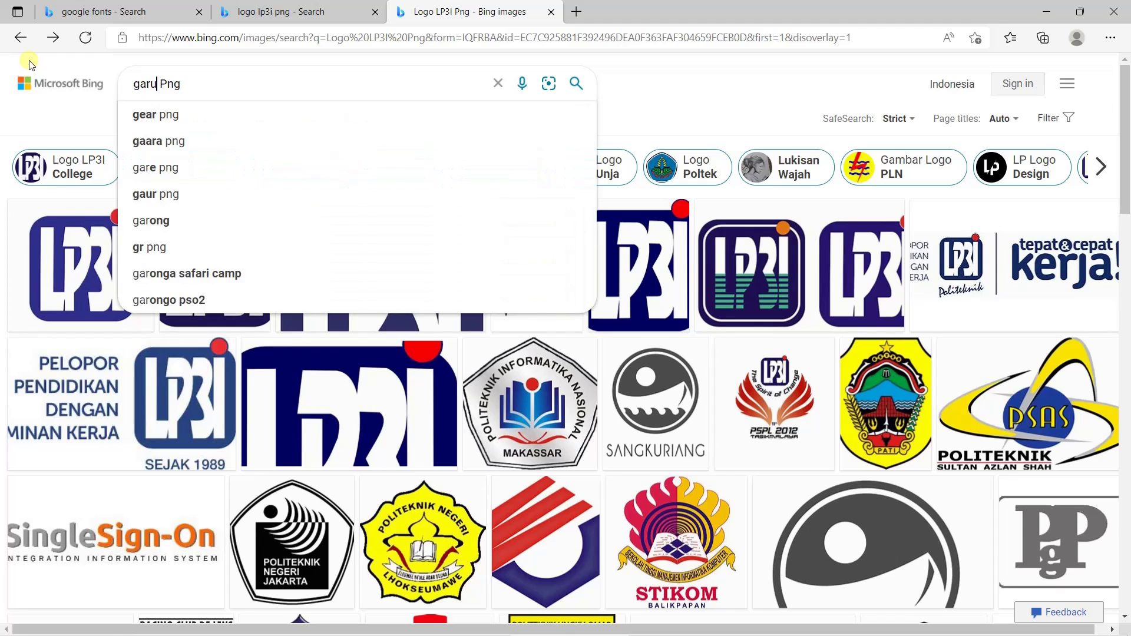
text(da indonesia)
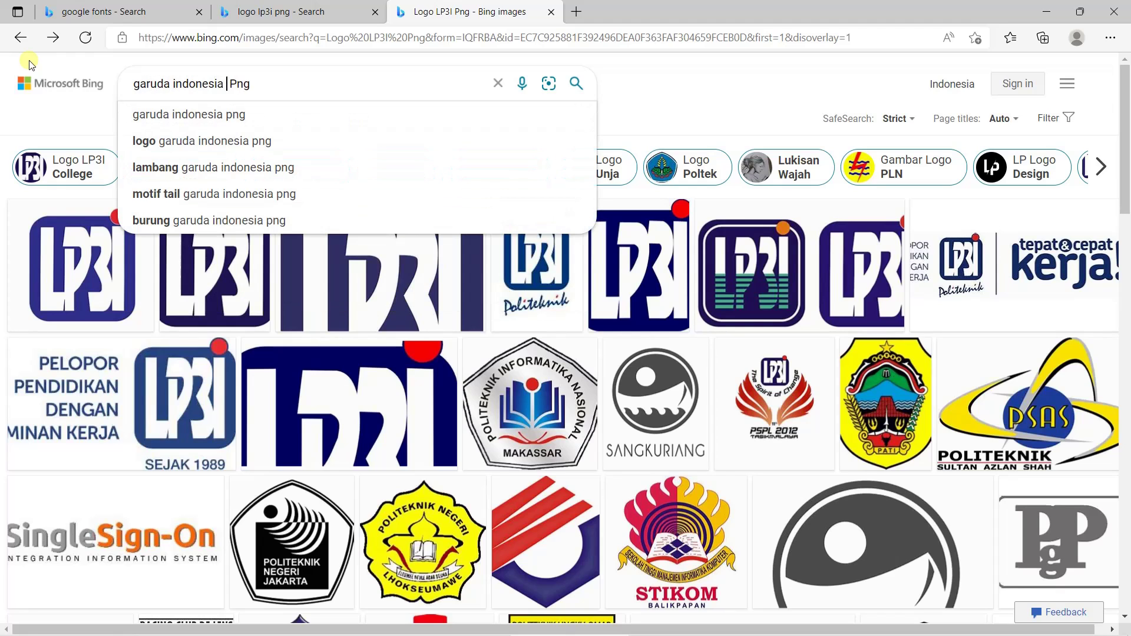
key(BackSpace)
key(Return)
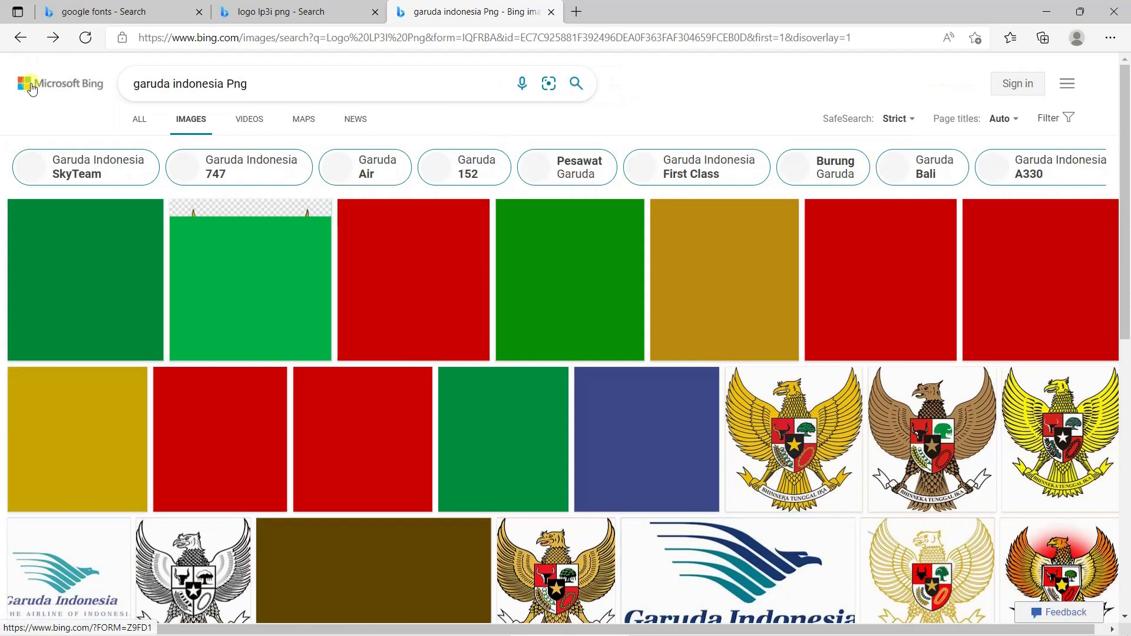
click(154, 85)
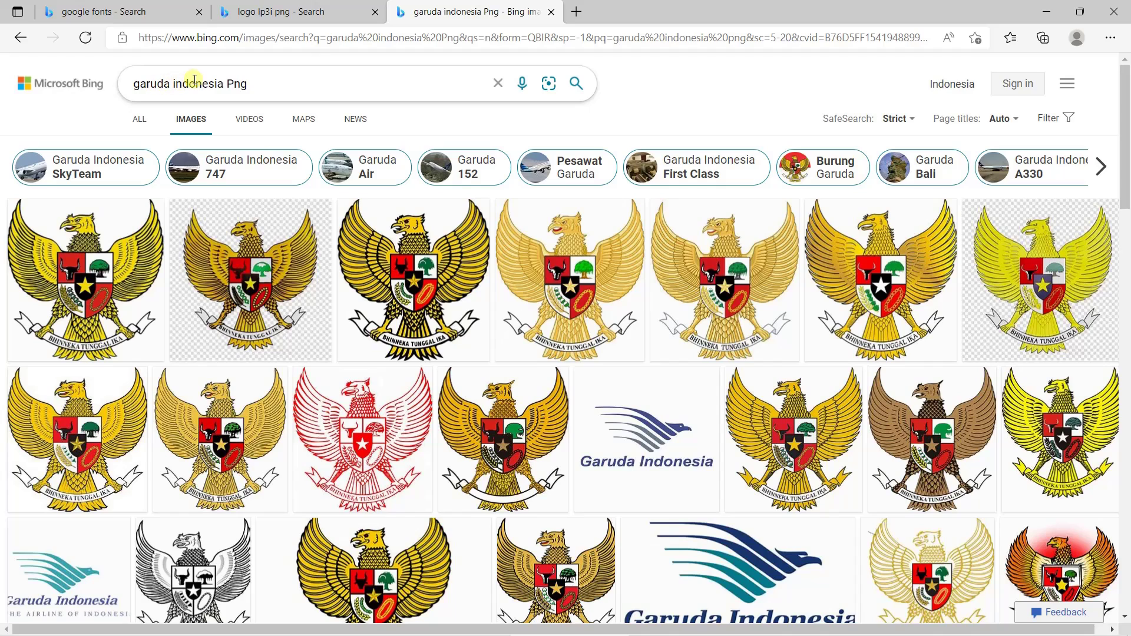
scroll(649, 294, down, 3)
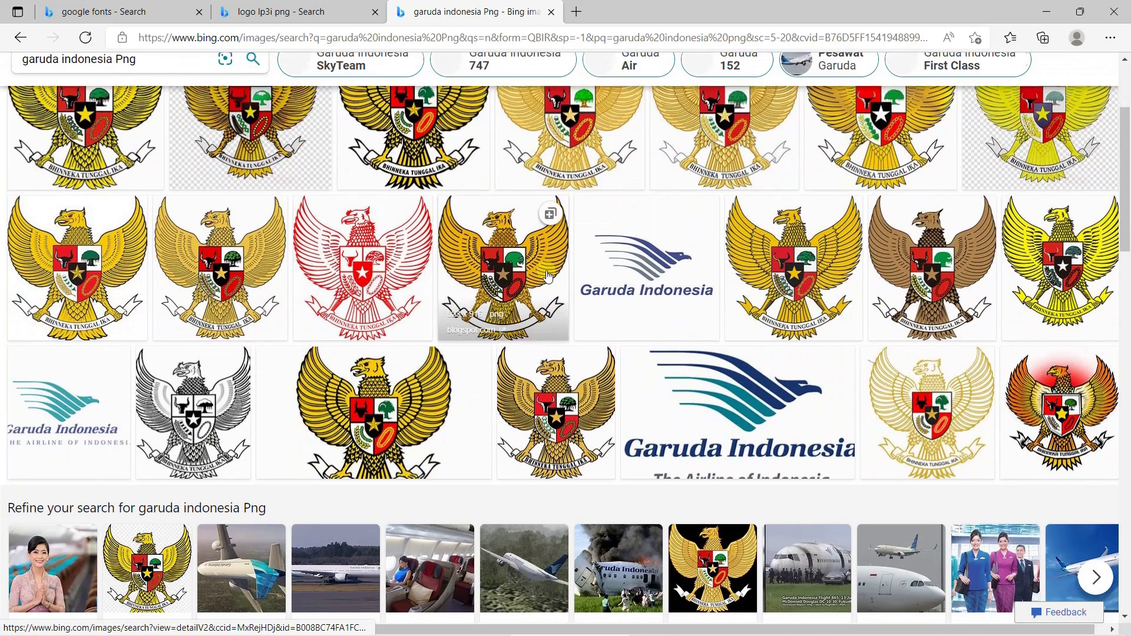
click(650, 285)
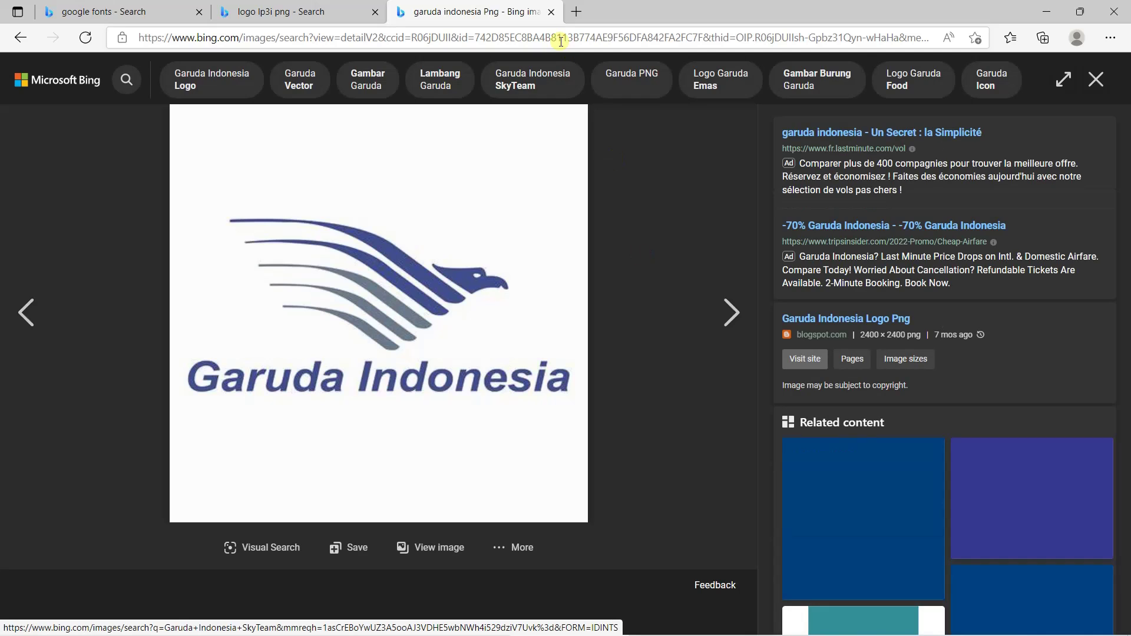
click(552, 12)
Refine the image search to 'logo garuda indonesia png'
scroll(464, 261, up, 2)
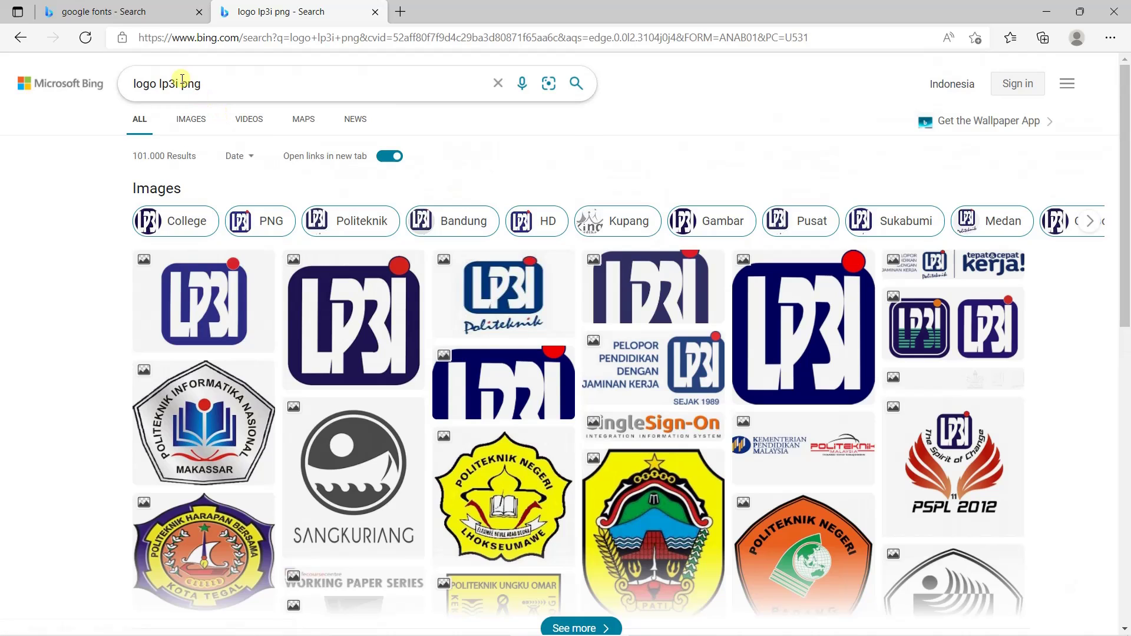
drag(181, 83, 77, 74)
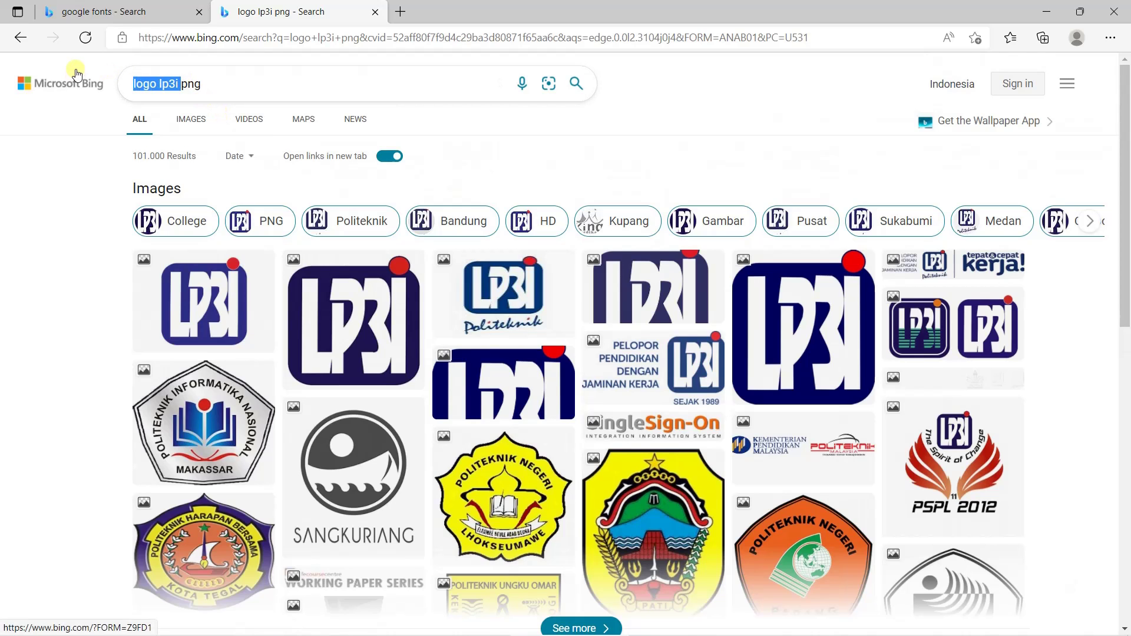
text(logo garuda )
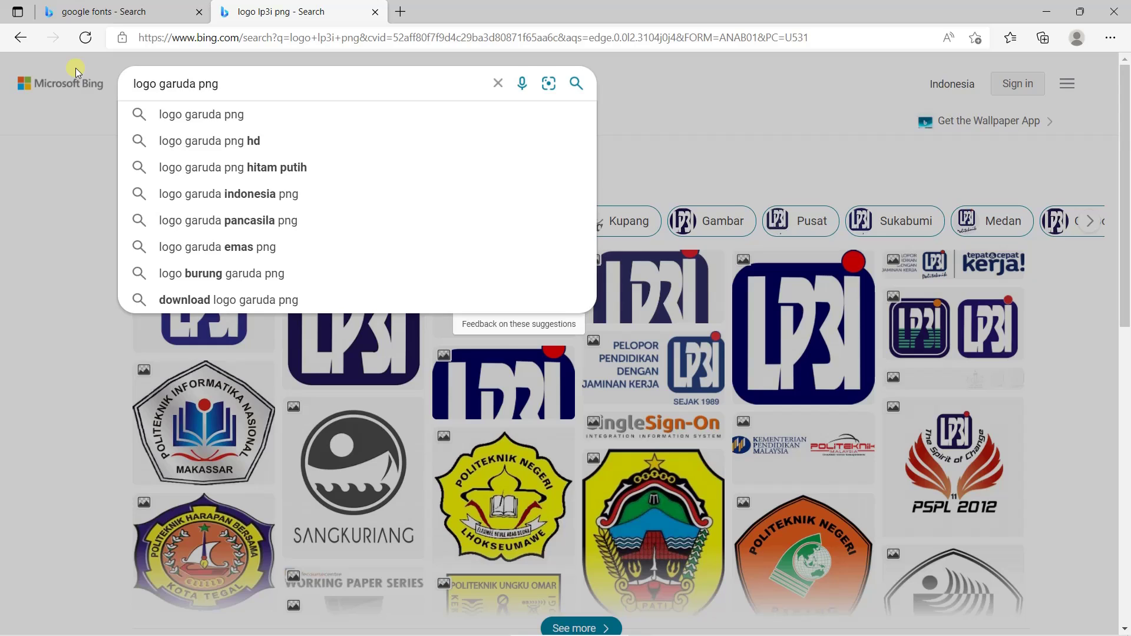
text(ind)
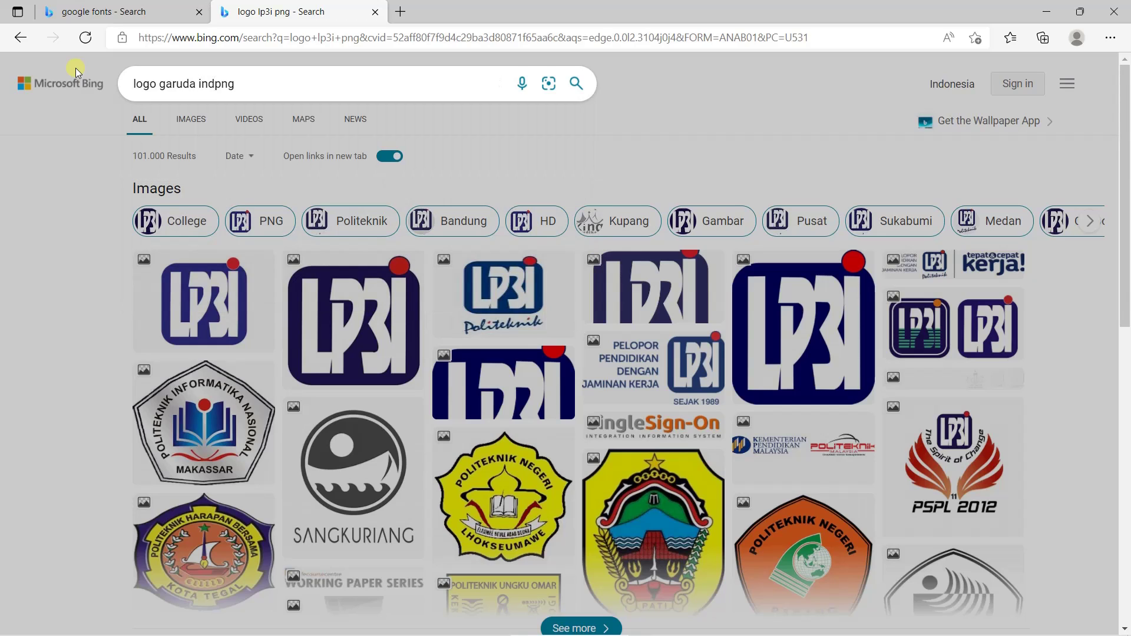
text(onesai)
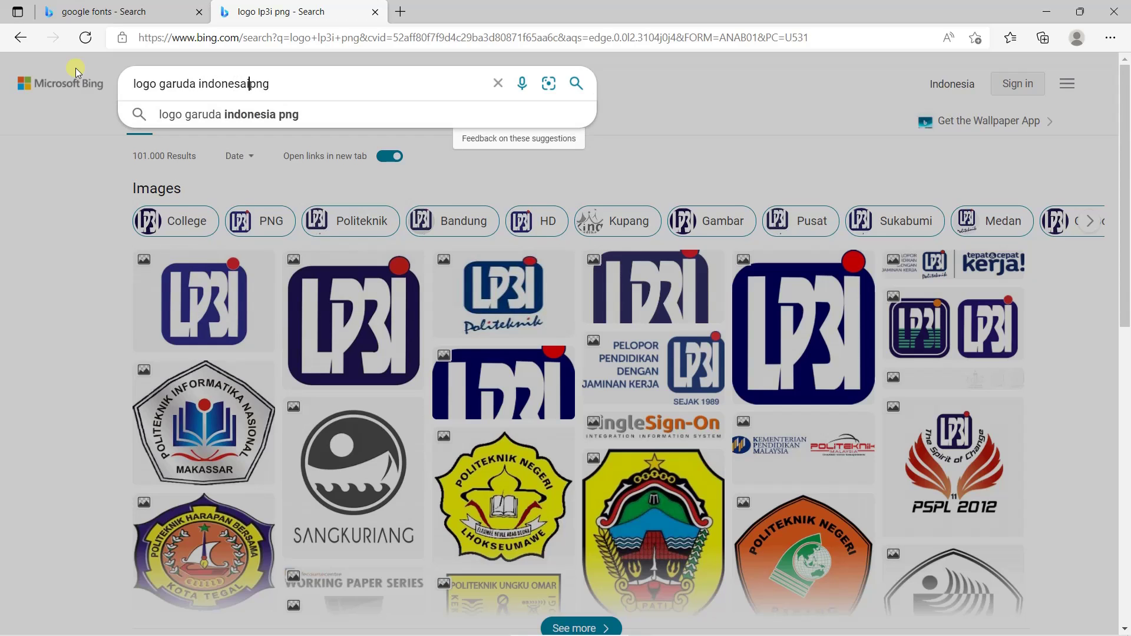
key(BackSpace)
key(BackSpace)
text(ia)
key(Return)
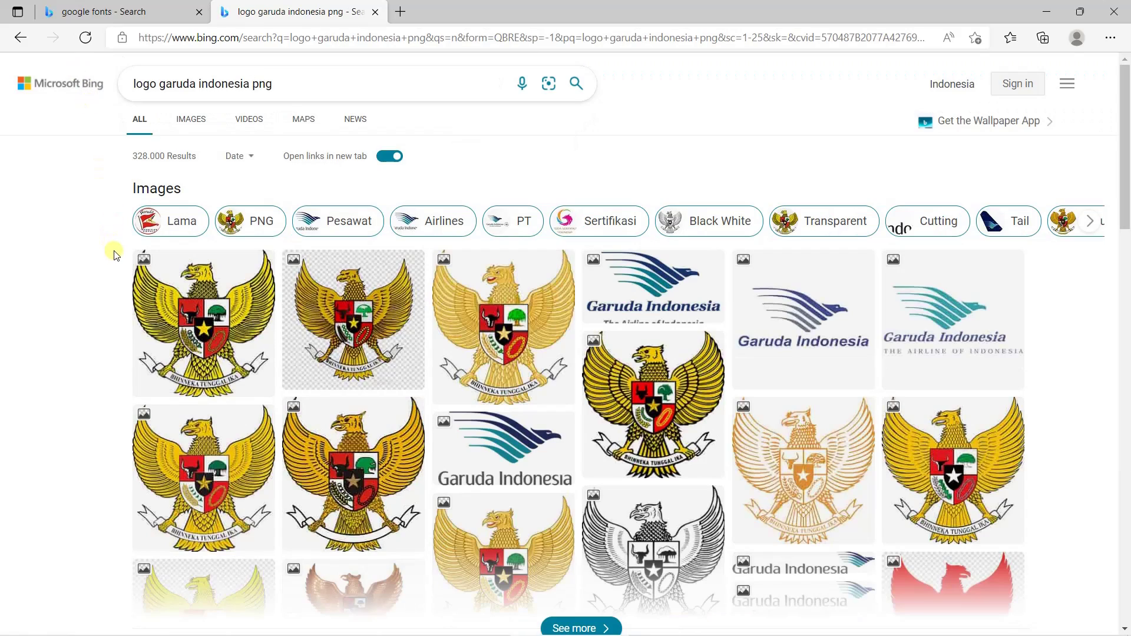
scroll(116, 253, down, 5)
scroll(118, 254, up, 5)
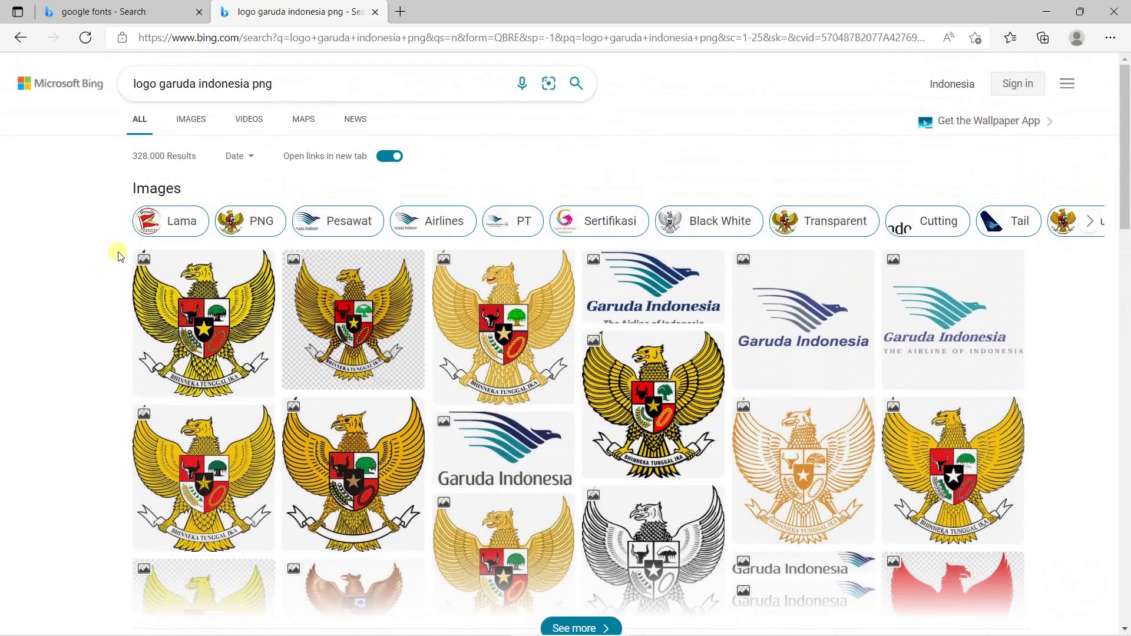
Go to Google and run an image search for 'logo garuda indonesia png'
click(270, 38)
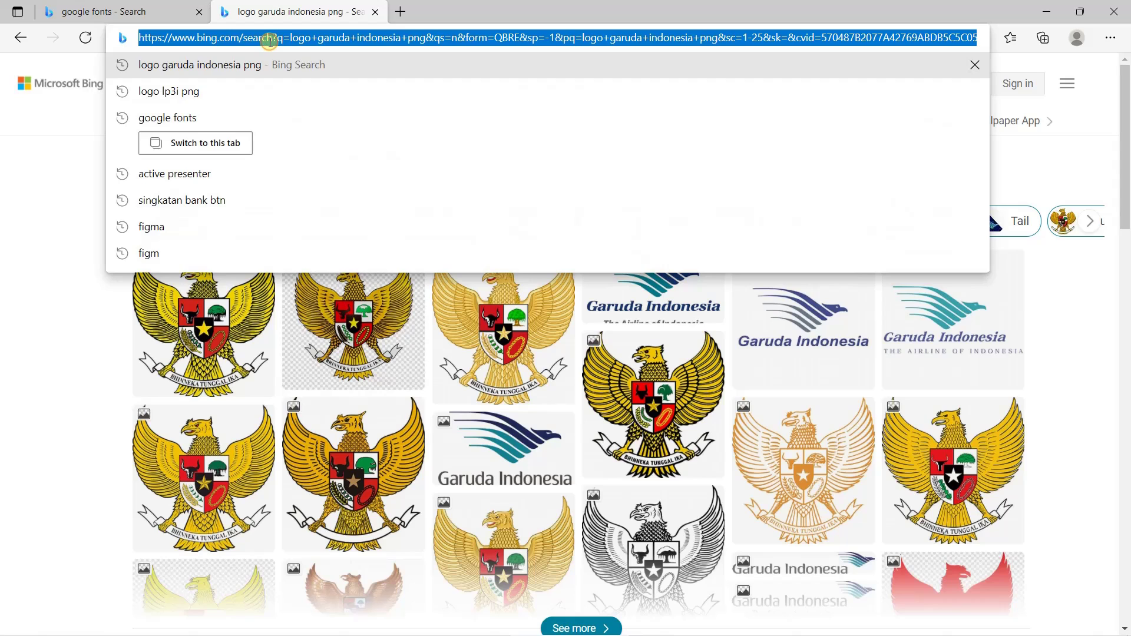
text(google)
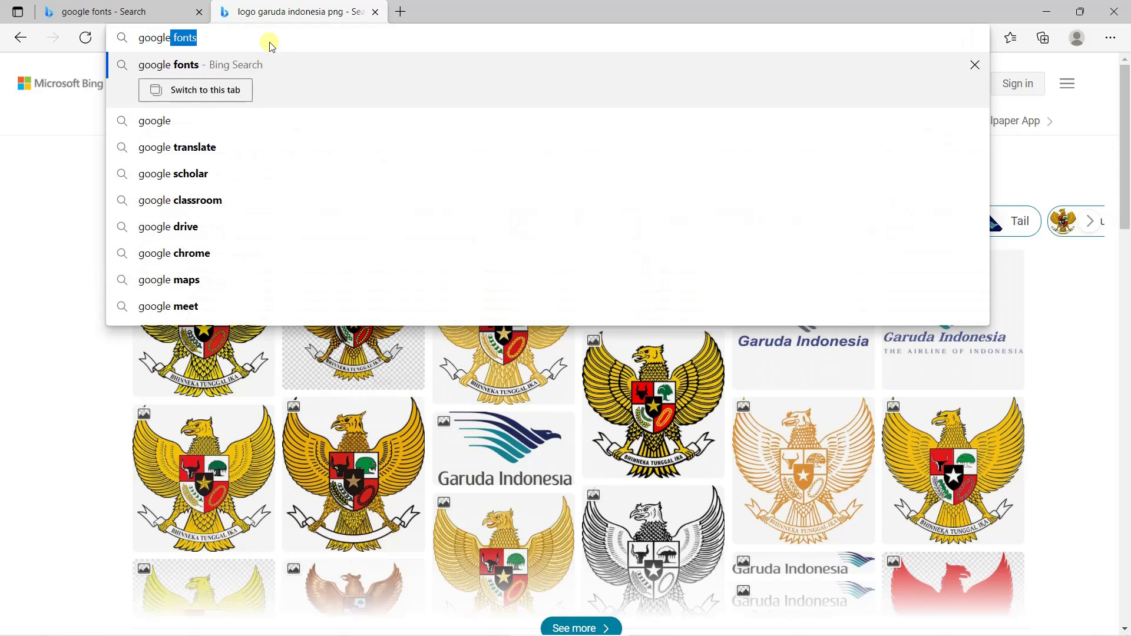
key(BackSpace)
key(ctrl+Return)
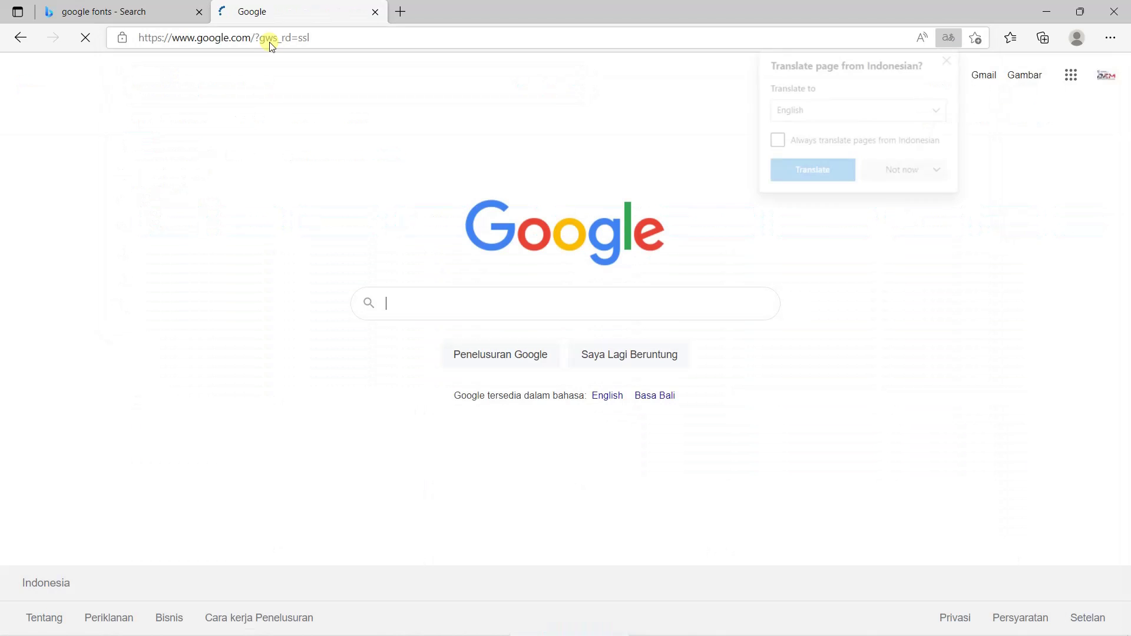
click(950, 52)
click(554, 299)
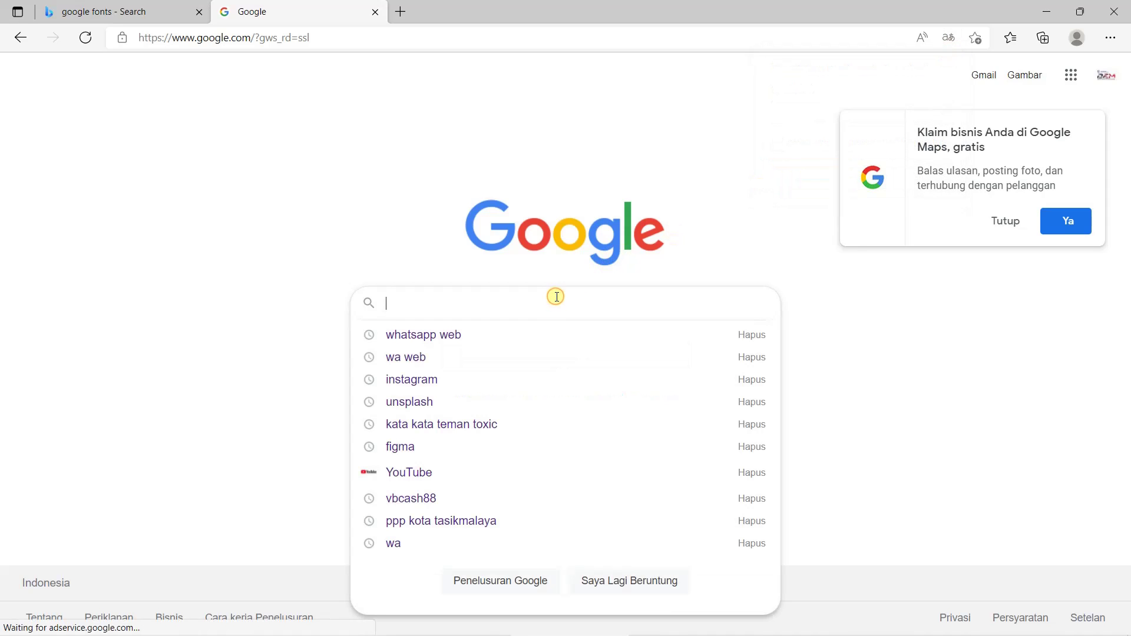
text(logo )
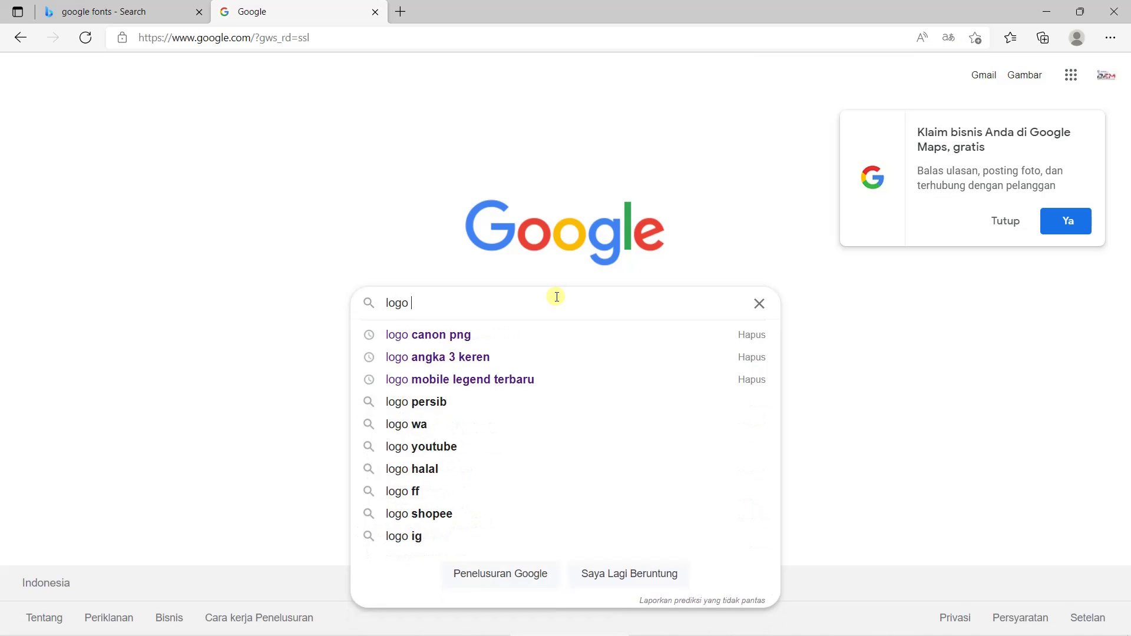
text(garuda indonesia)
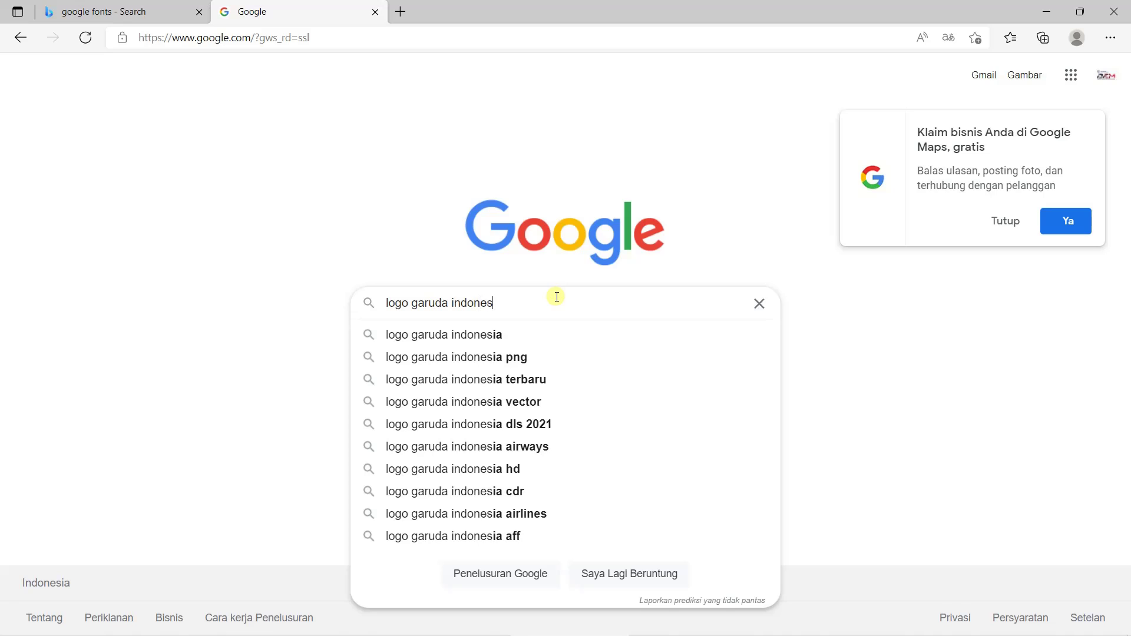
key(Down)
key(Down)
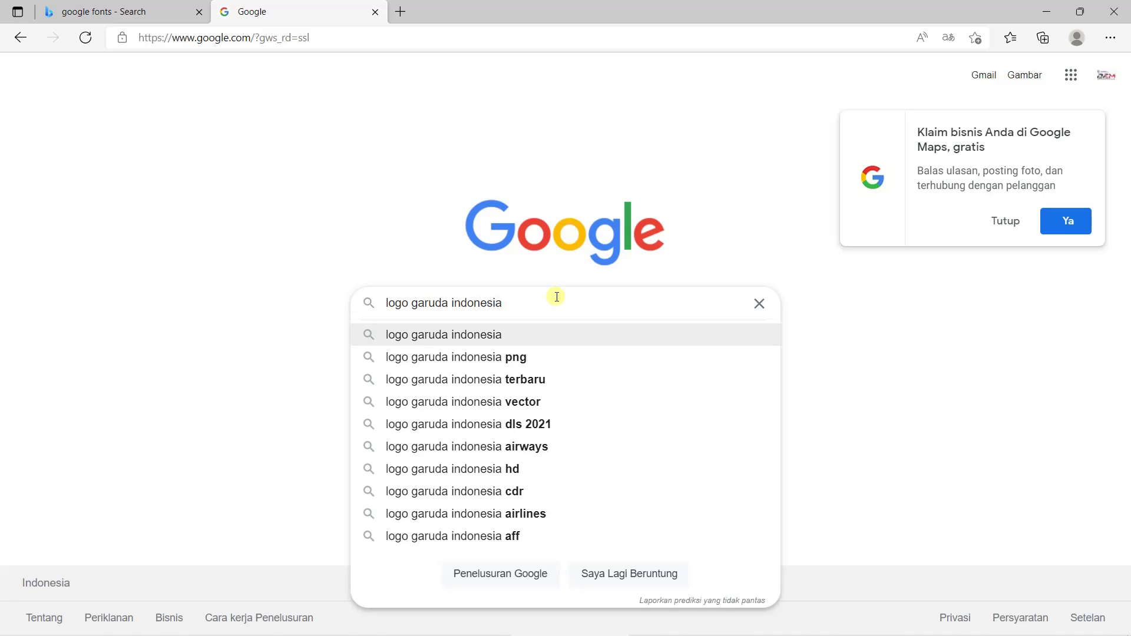
key(Return)
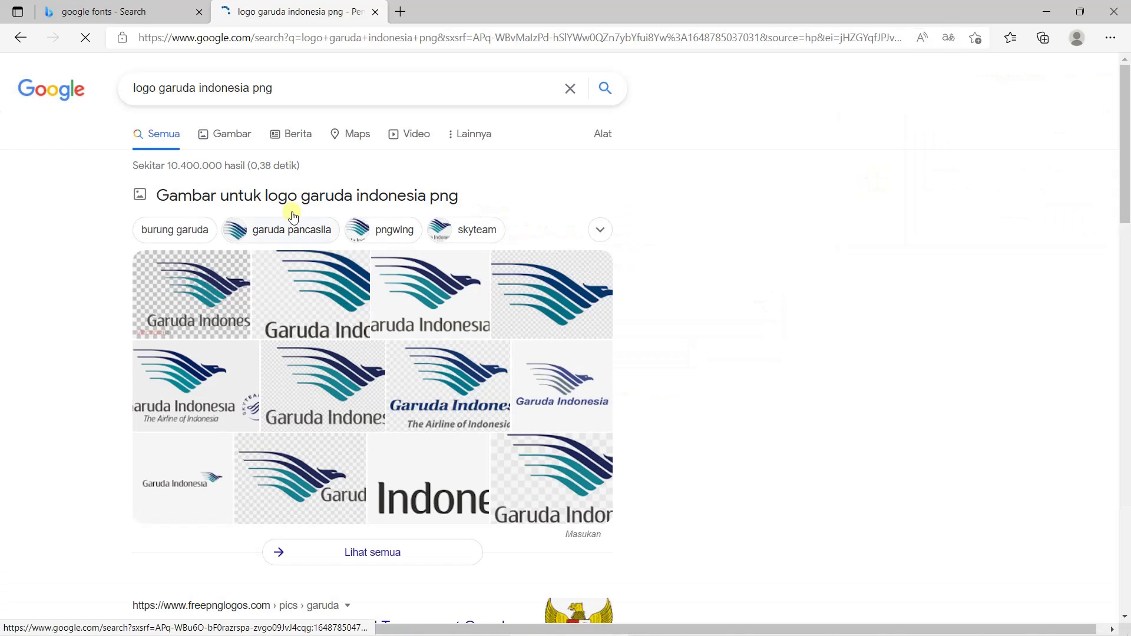
click(226, 137)
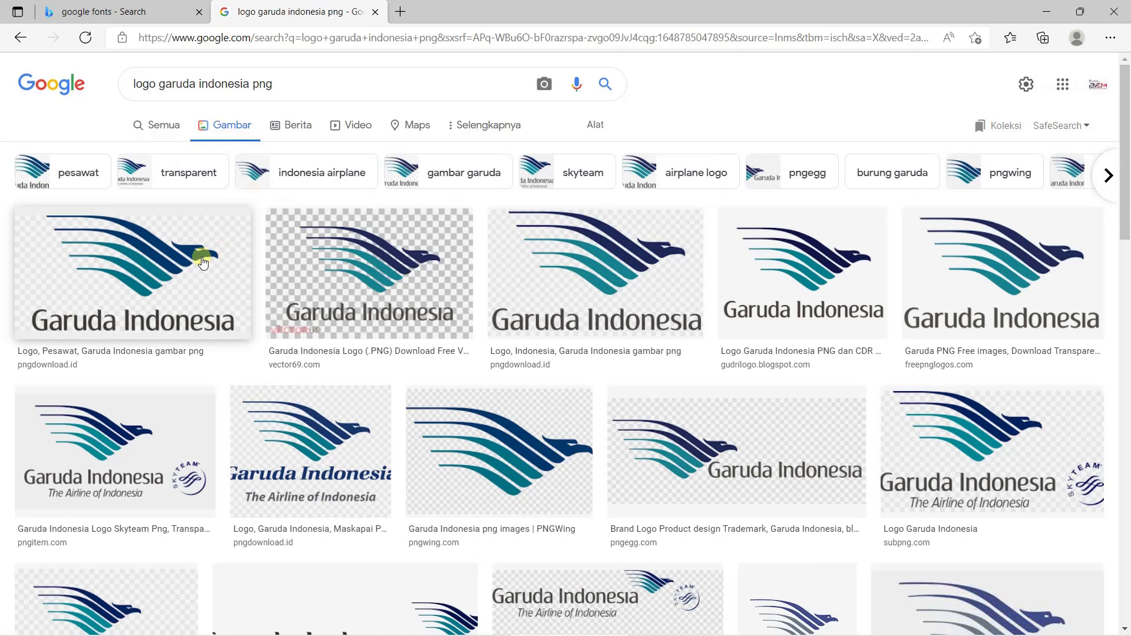
Save the first Garuda logo result, check the downloaded JPG, then delete it
click(202, 263)
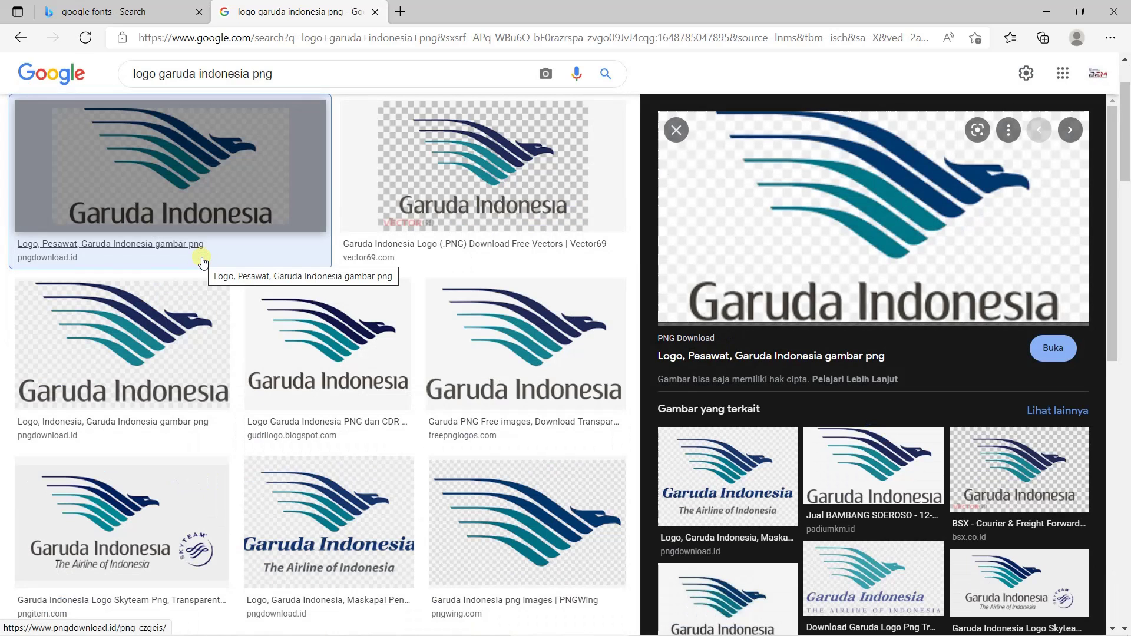
right_click(864, 208)
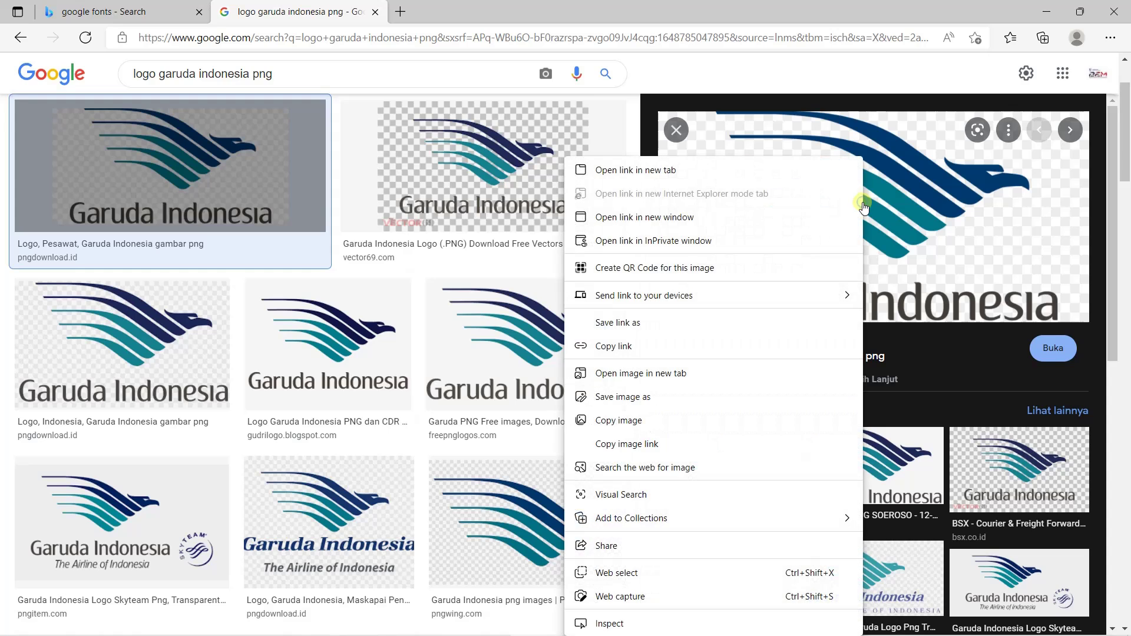
click(643, 397)
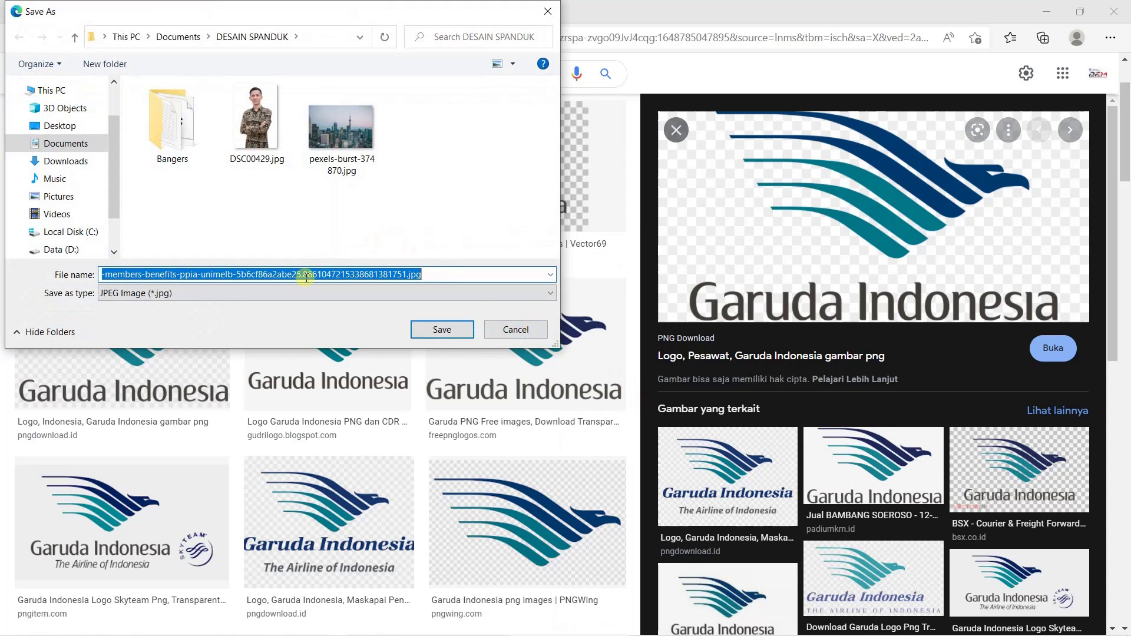
text(logo garuda indonesia)
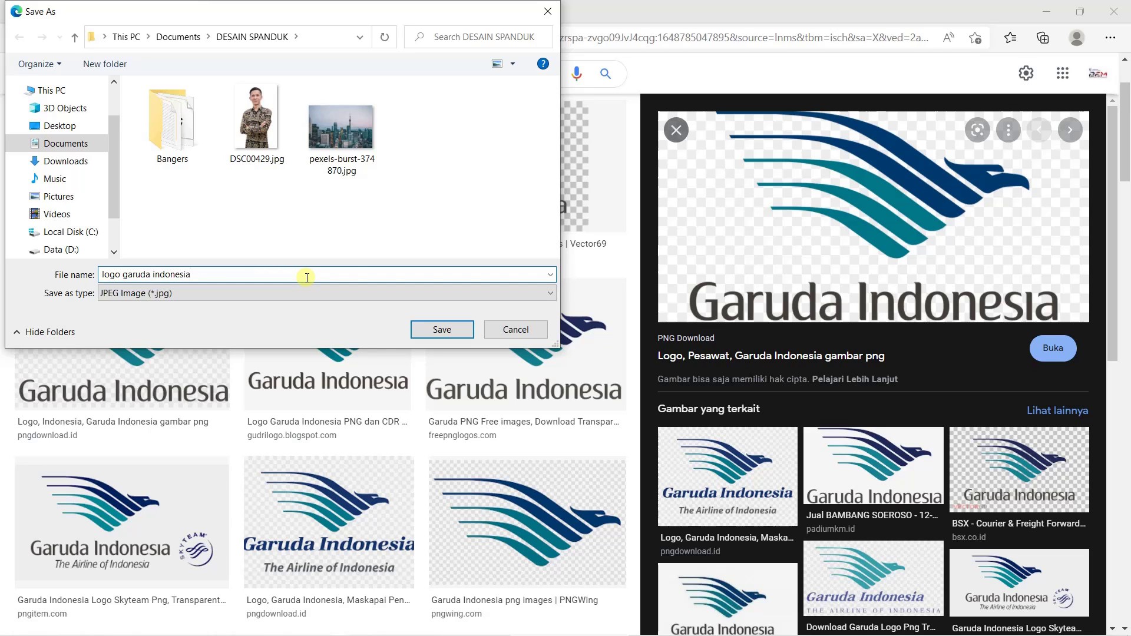
key(Return)
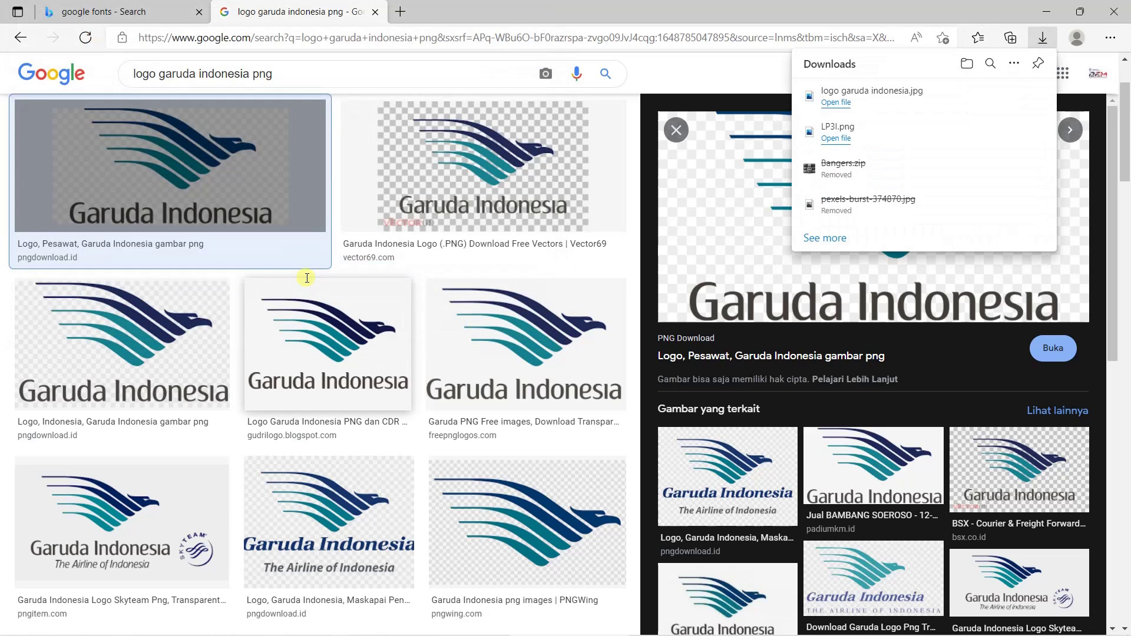
click(835, 102)
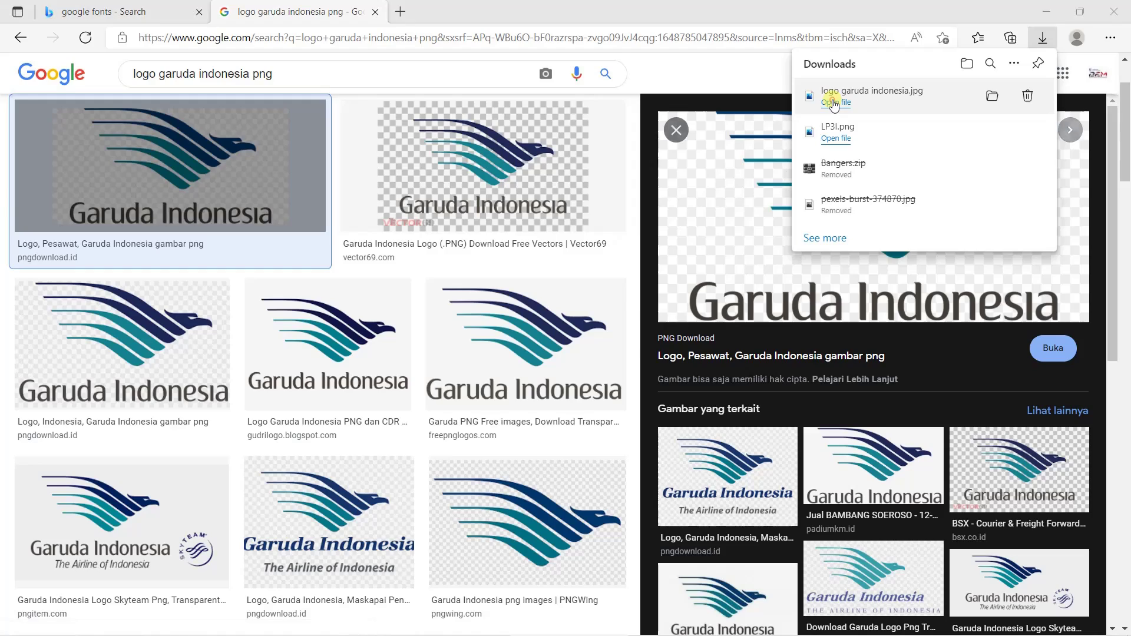
click(1119, 6)
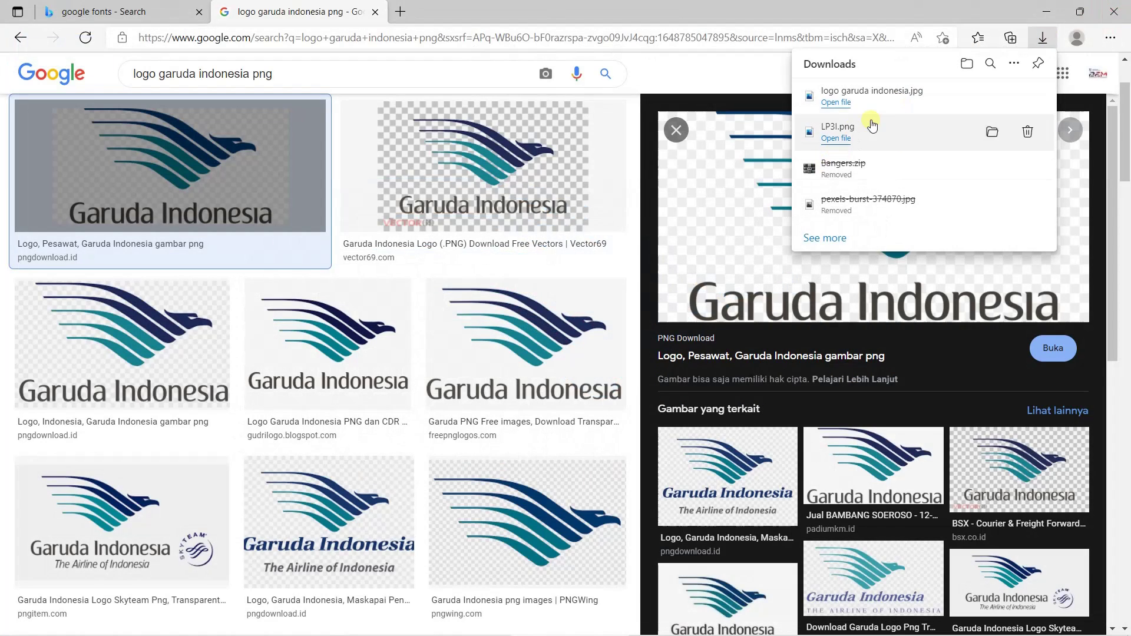
click(1028, 98)
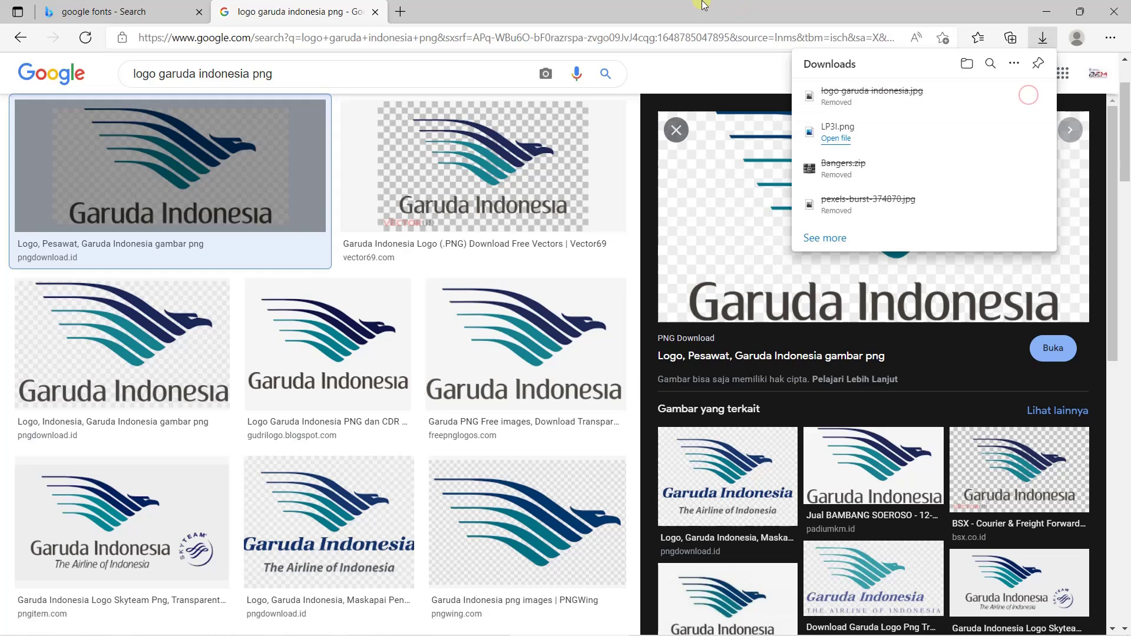
Save the transparent freepnglogos Garuda PNG into the DESAIN SPANDUK folder
click(471, 366)
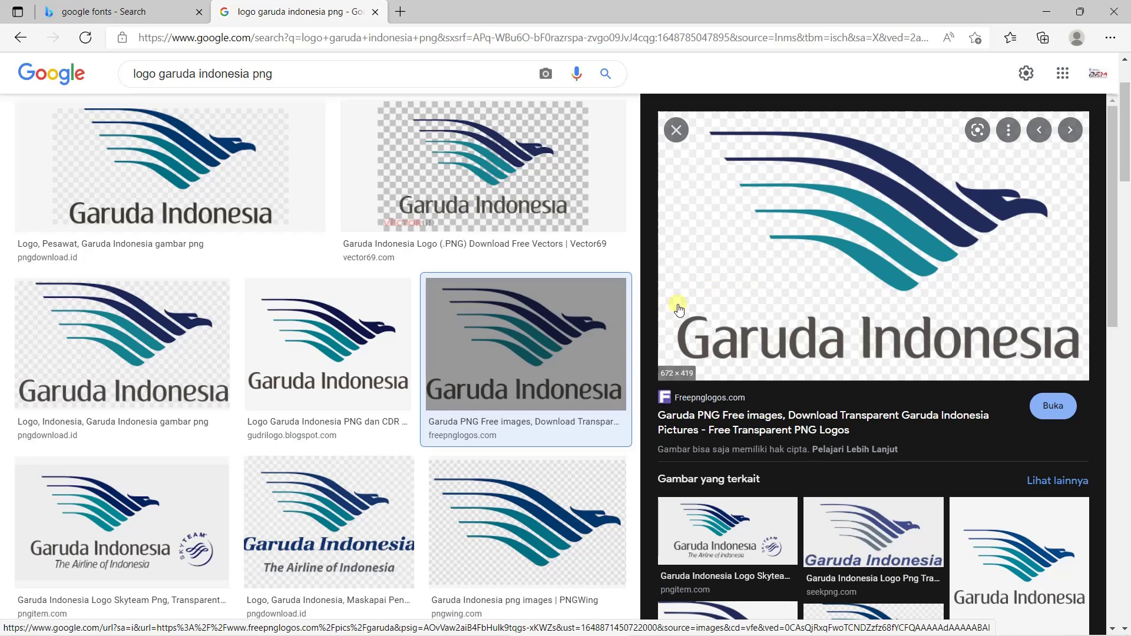
right_click(864, 198)
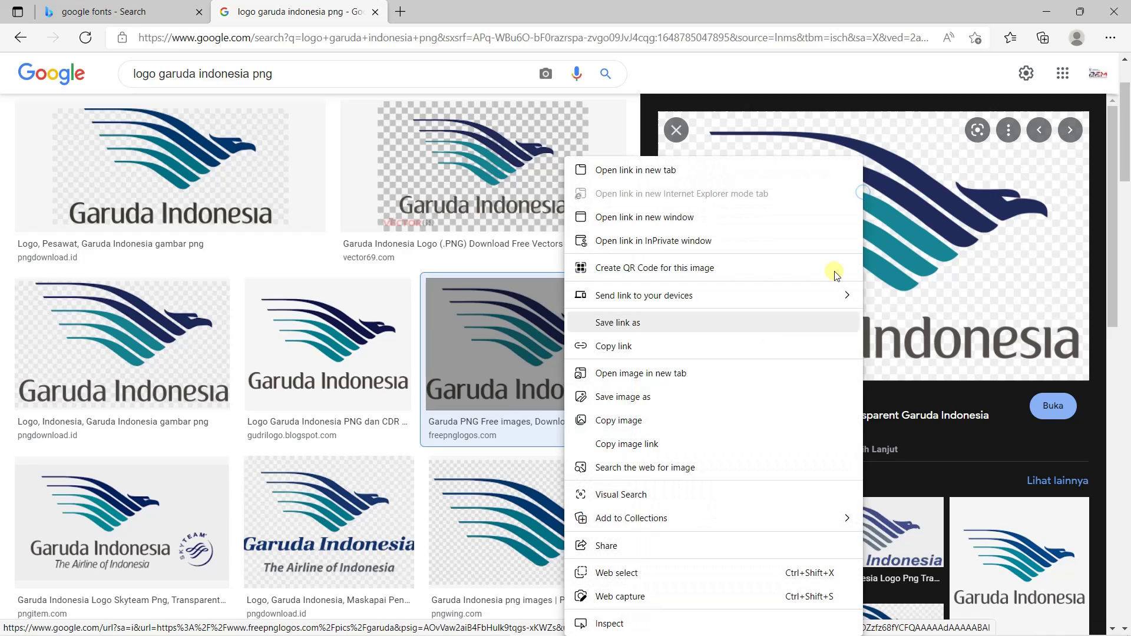
click(635, 398)
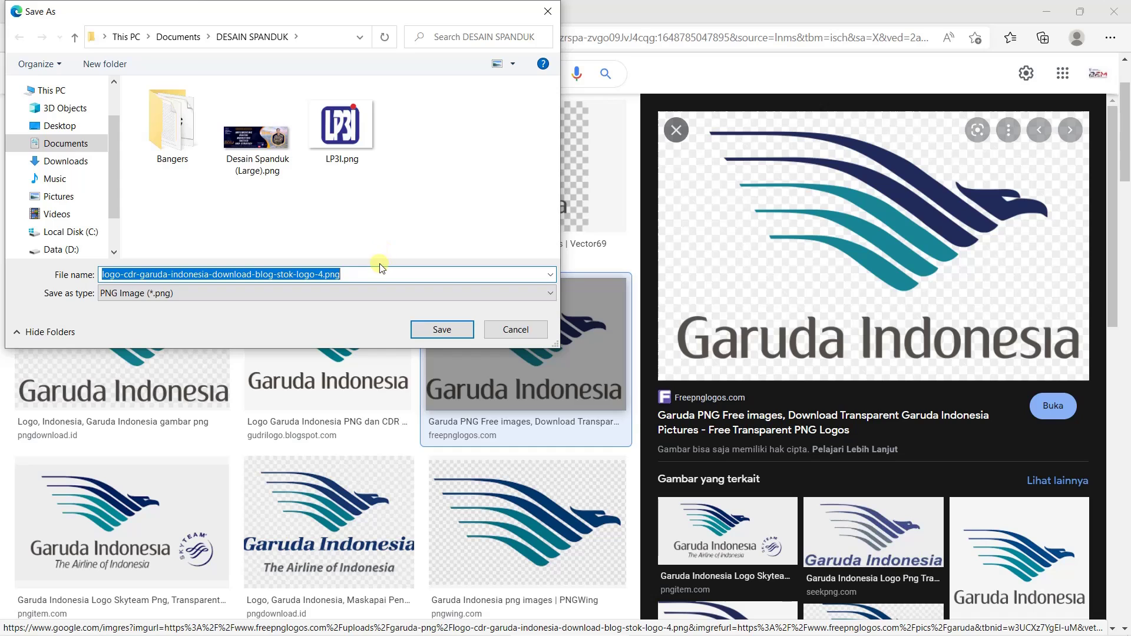
click(442, 330)
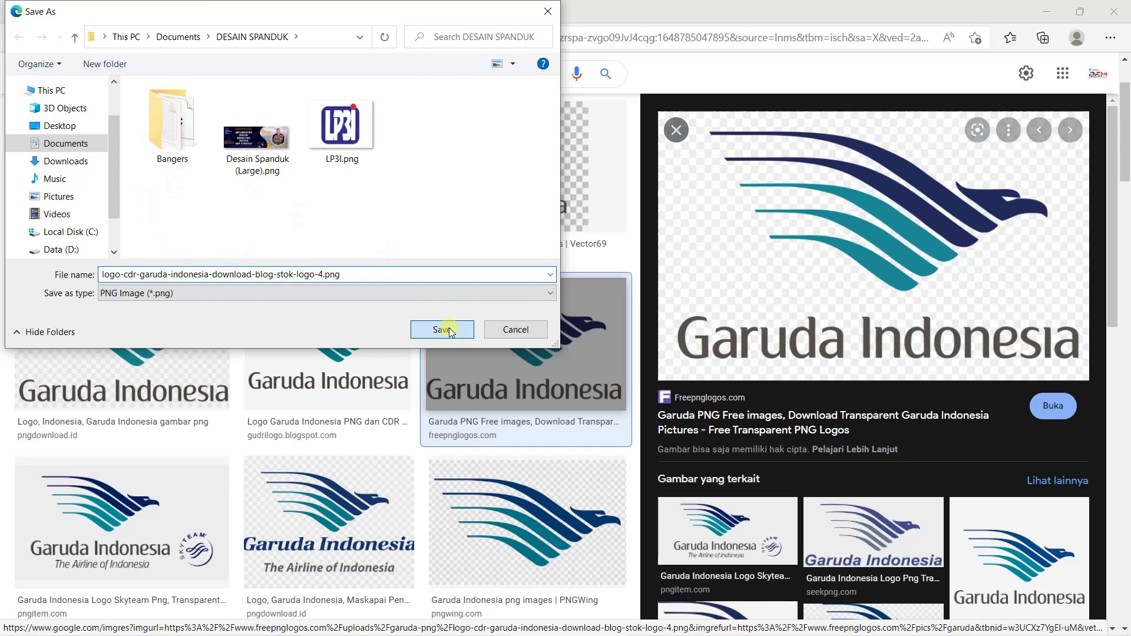
scroll(315, 186, up, 2)
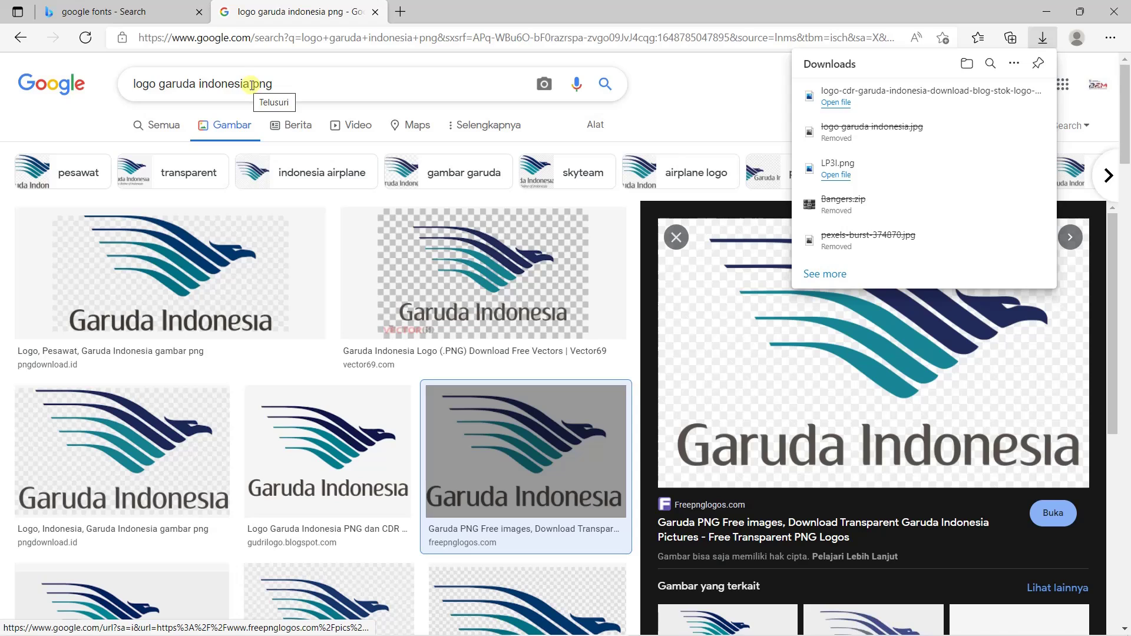
Search for 'kereta api png' and save the Wikipedia Kereta Api logo PNG
drag(252, 86, 156, 74)
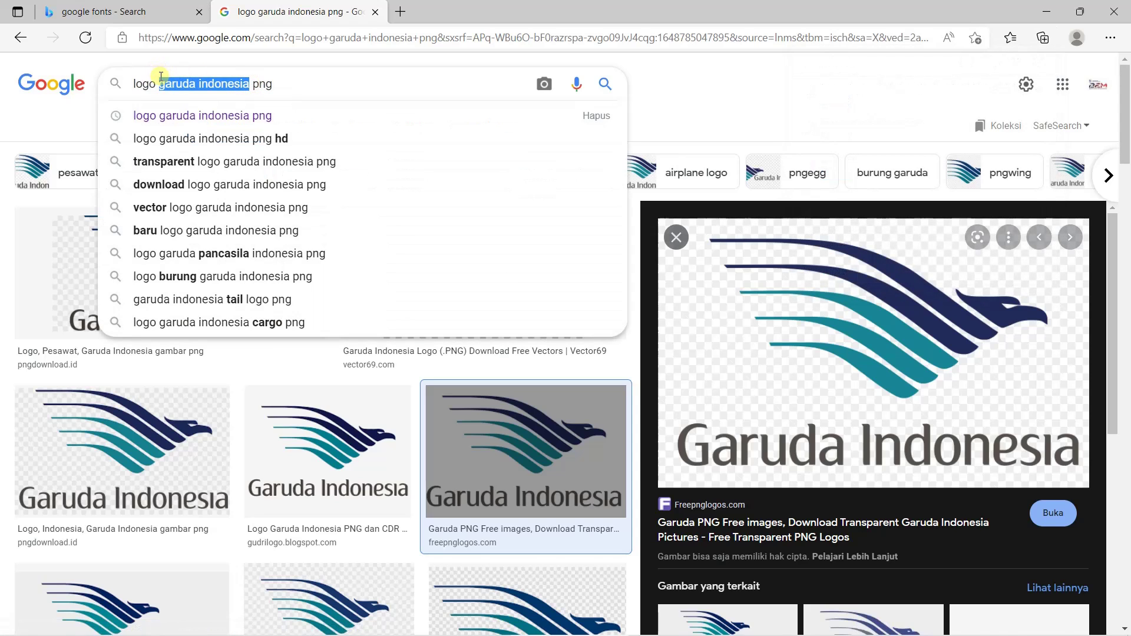
text(kereta api)
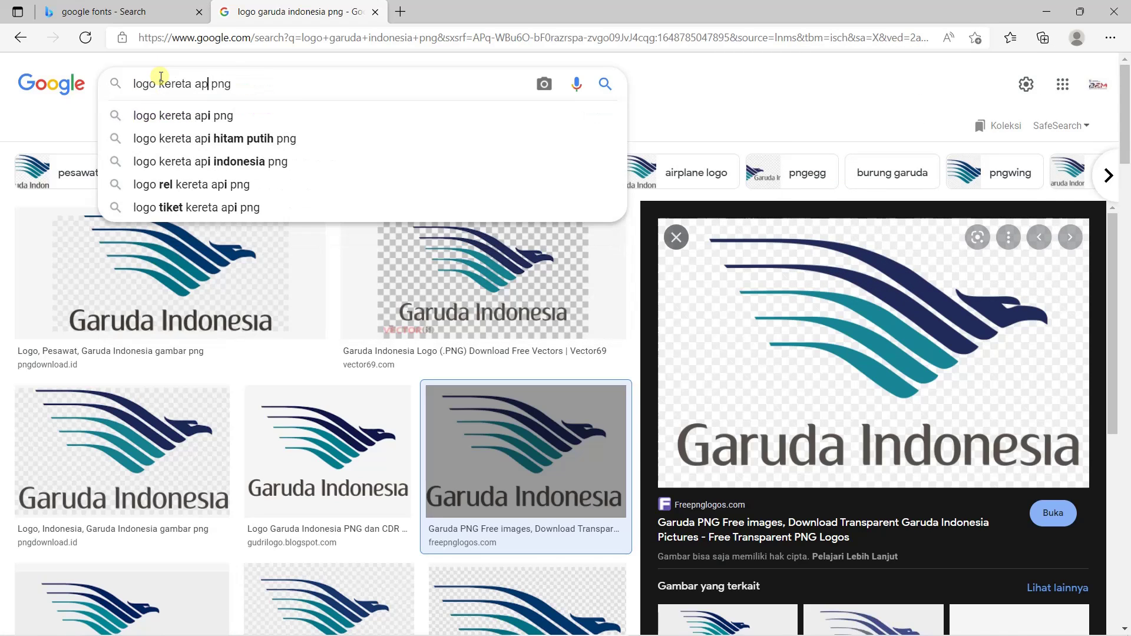
key(BackSpace)
key(Return)
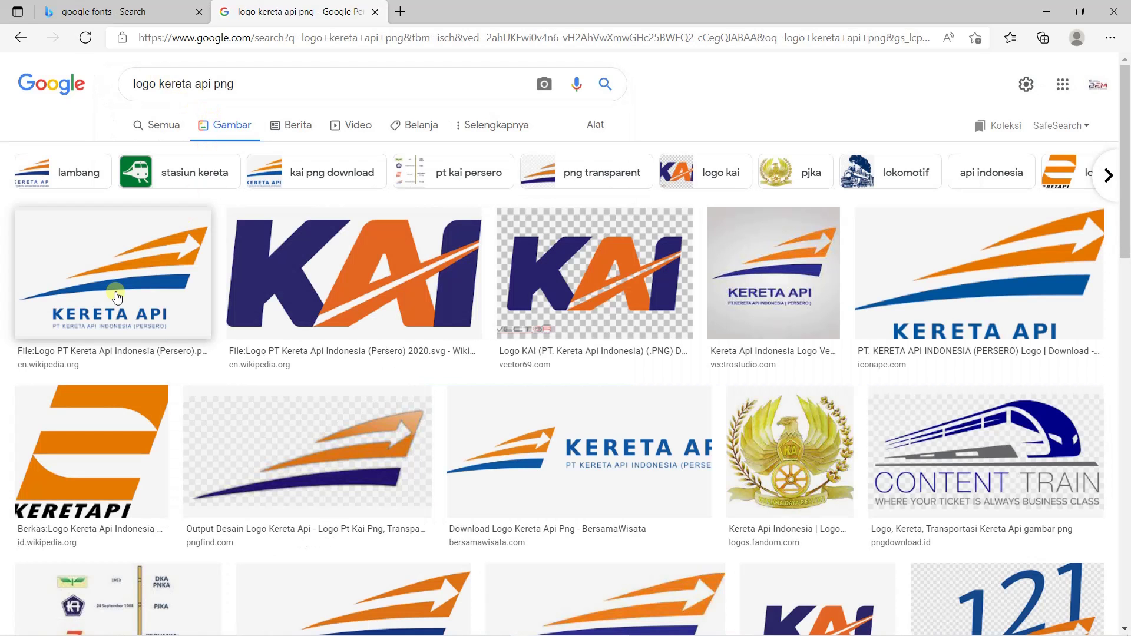
click(116, 298)
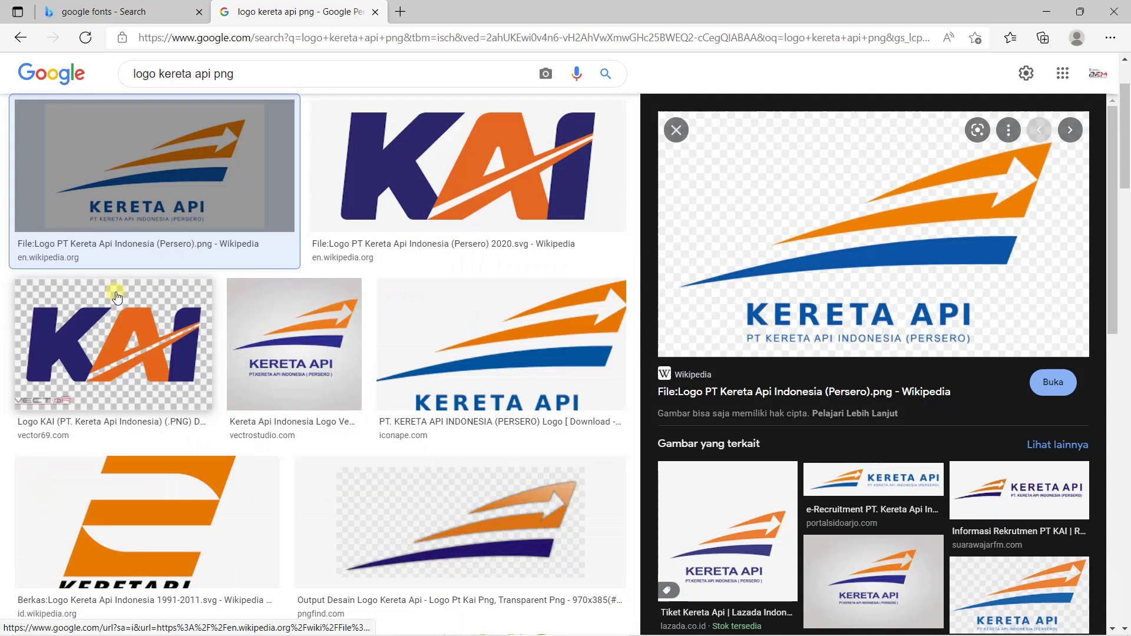
right_click(844, 258)
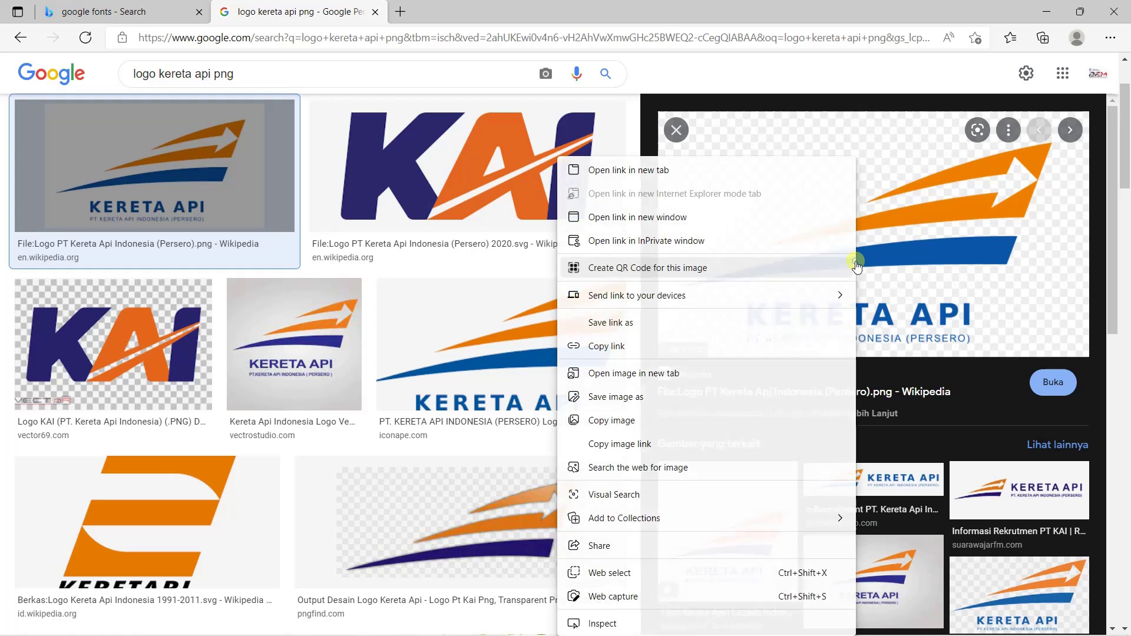
click(607, 398)
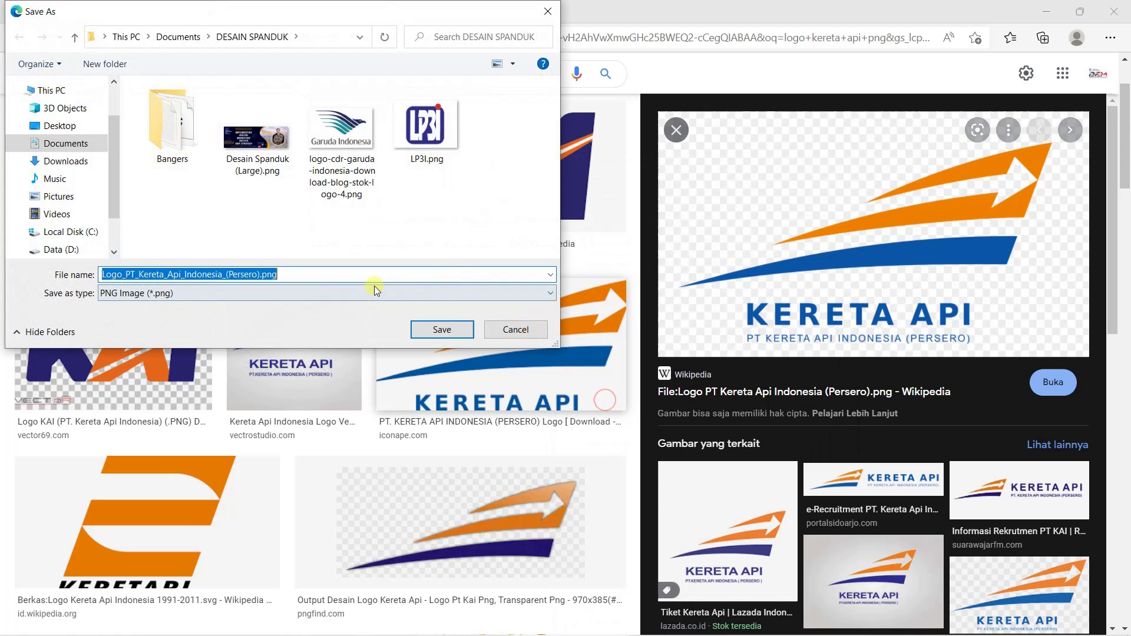
click(442, 330)
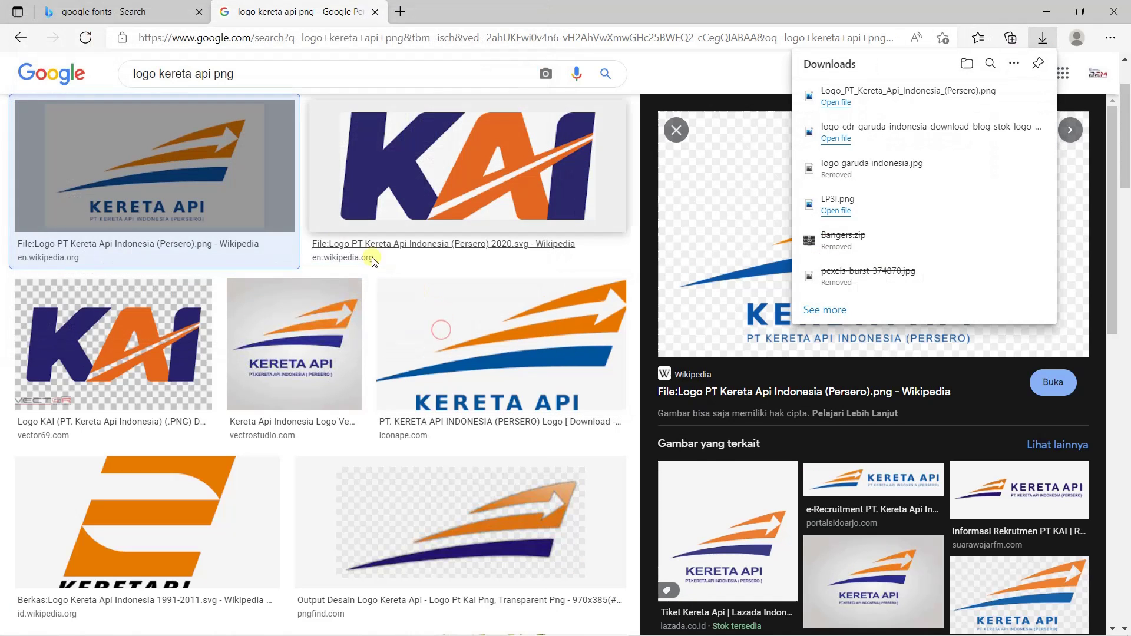
Search for 'pertamina' logos and save the Wikipedia Pertamina logo PNG
scroll(372, 259, up, 2)
drag(212, 84, 154, 86)
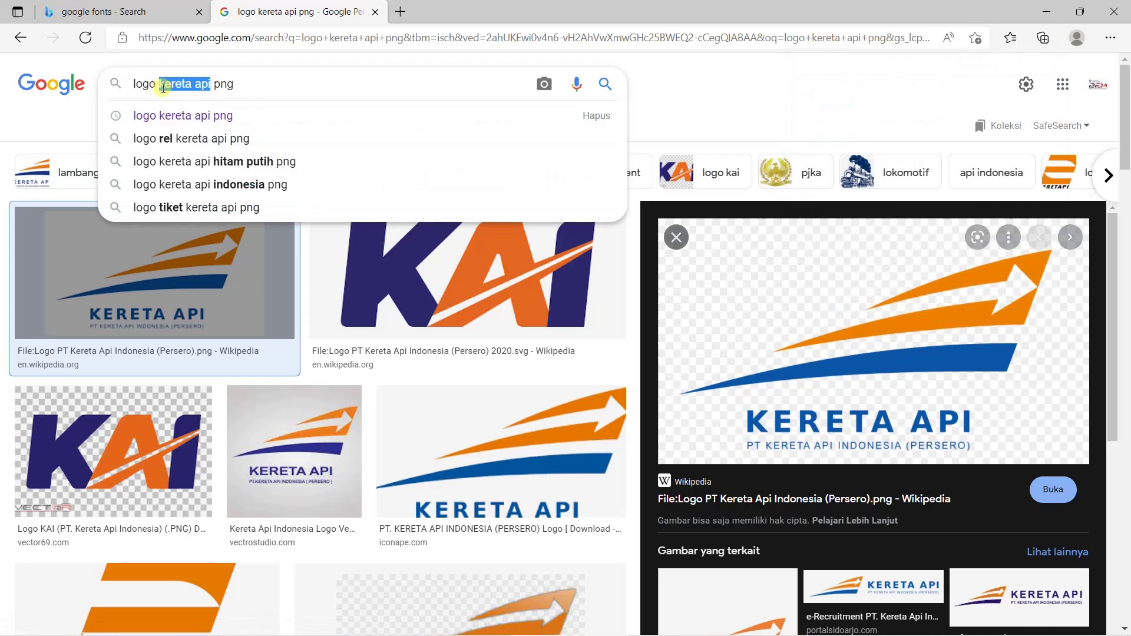
text(pertamina)
key(Return)
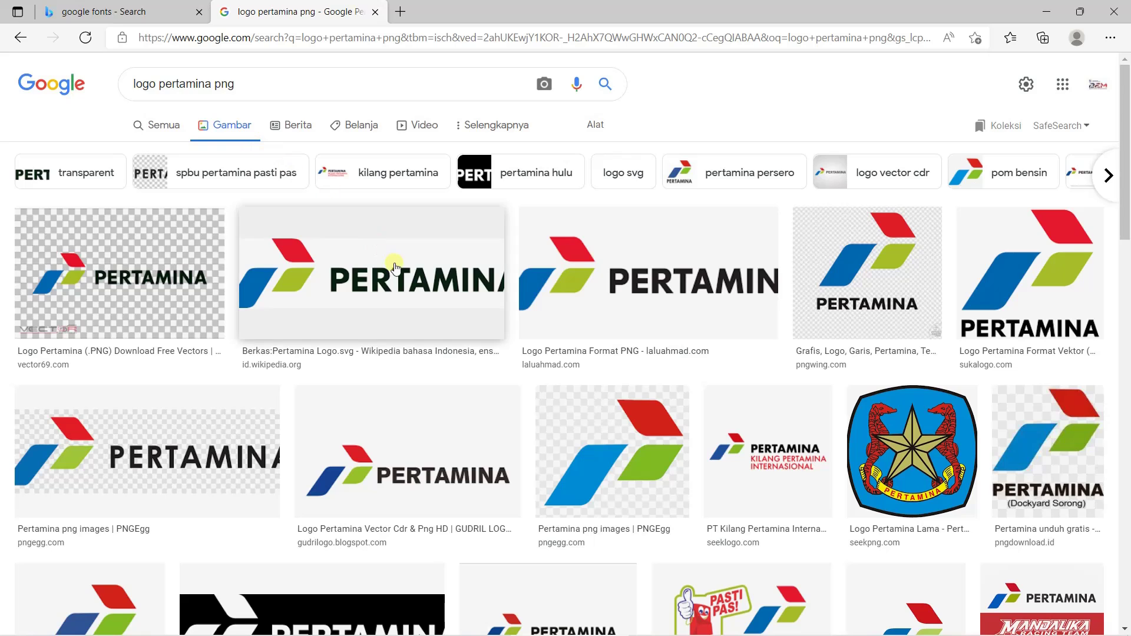
click(402, 283)
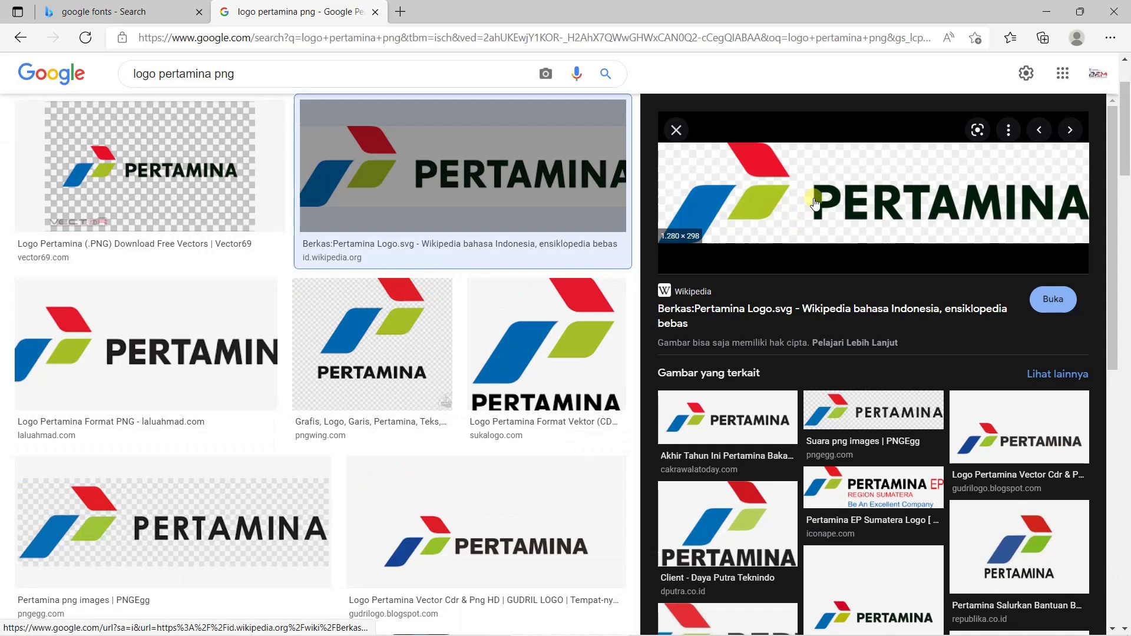
right_click(840, 199)
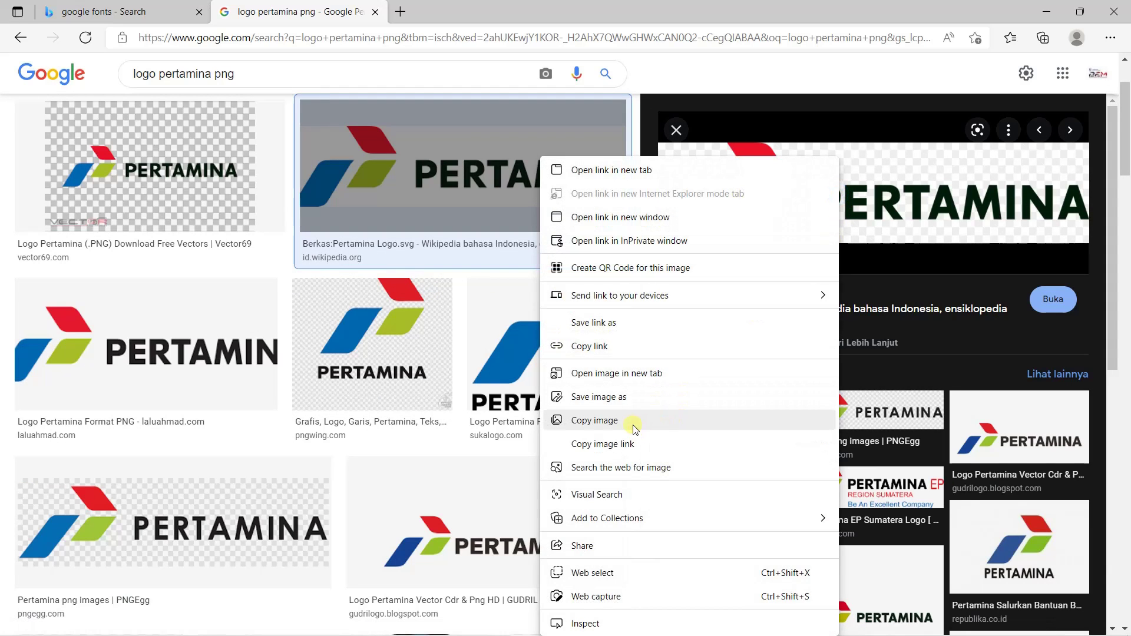
click(625, 397)
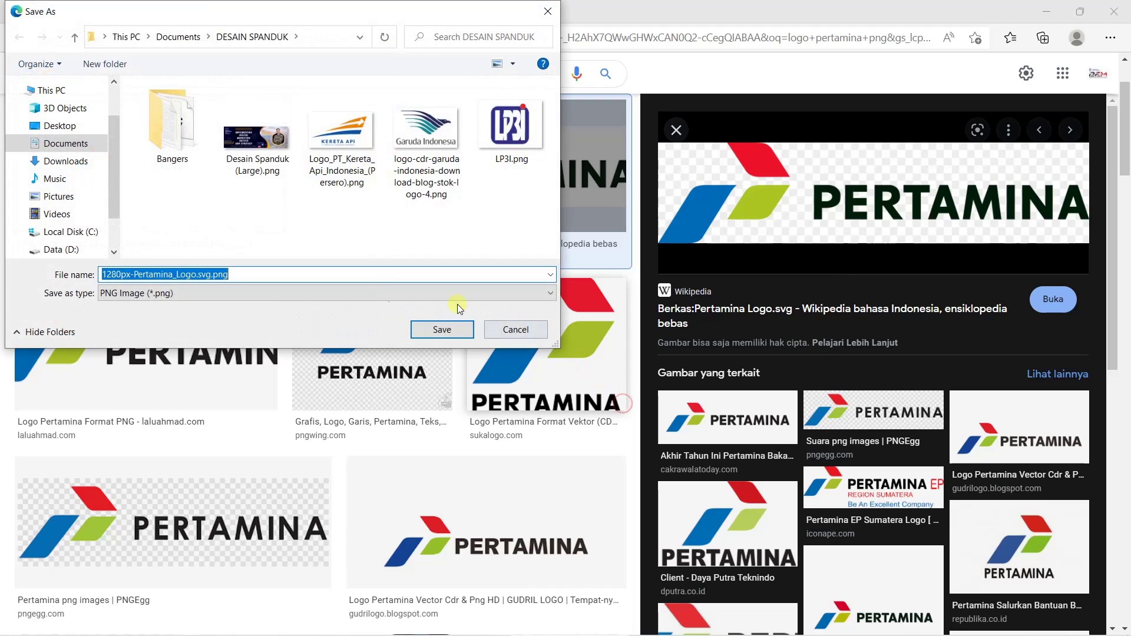
click(441, 330)
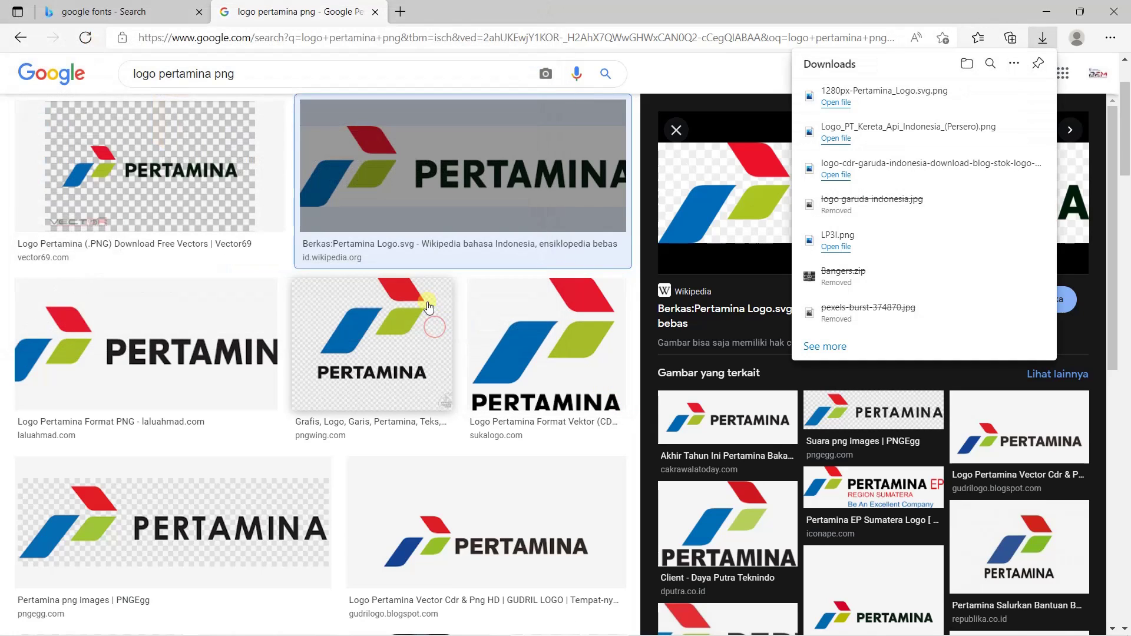
Search for 'bank mandiri' logos and save the first preview as Mandiri_logo.png
double_click(194, 78)
text(b)
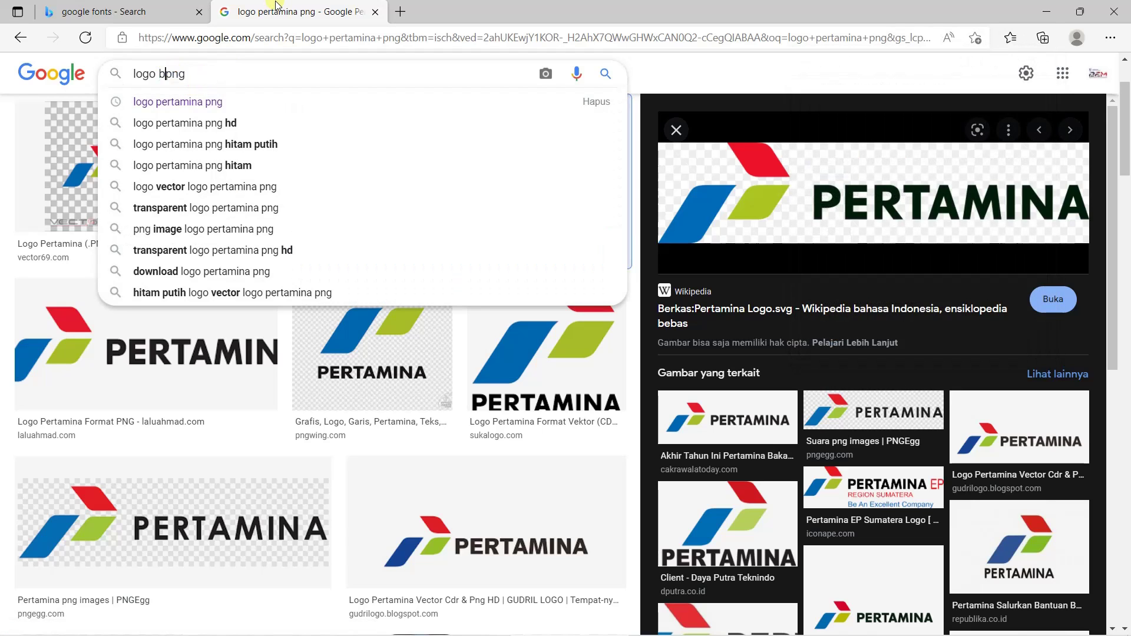
text(ank mandiri)
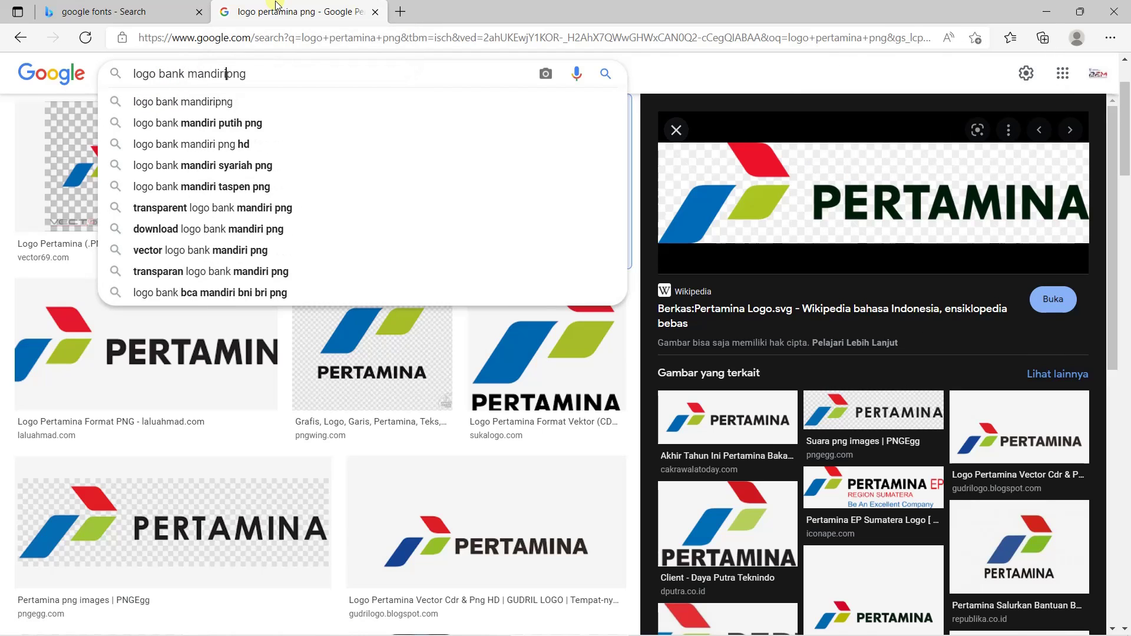
key(Return)
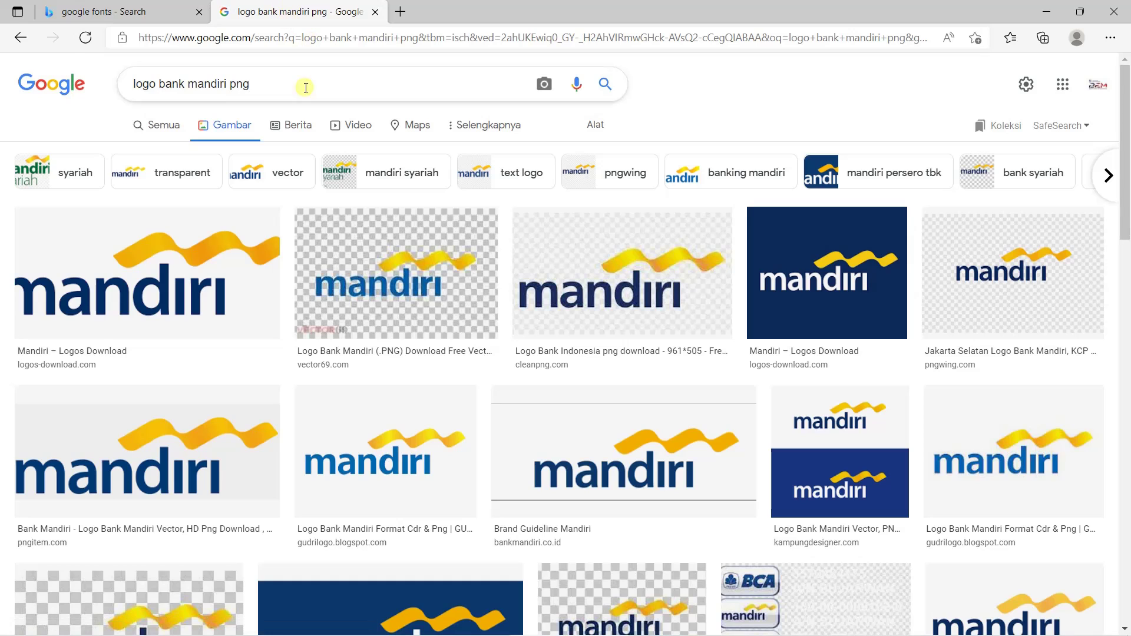
click(163, 295)
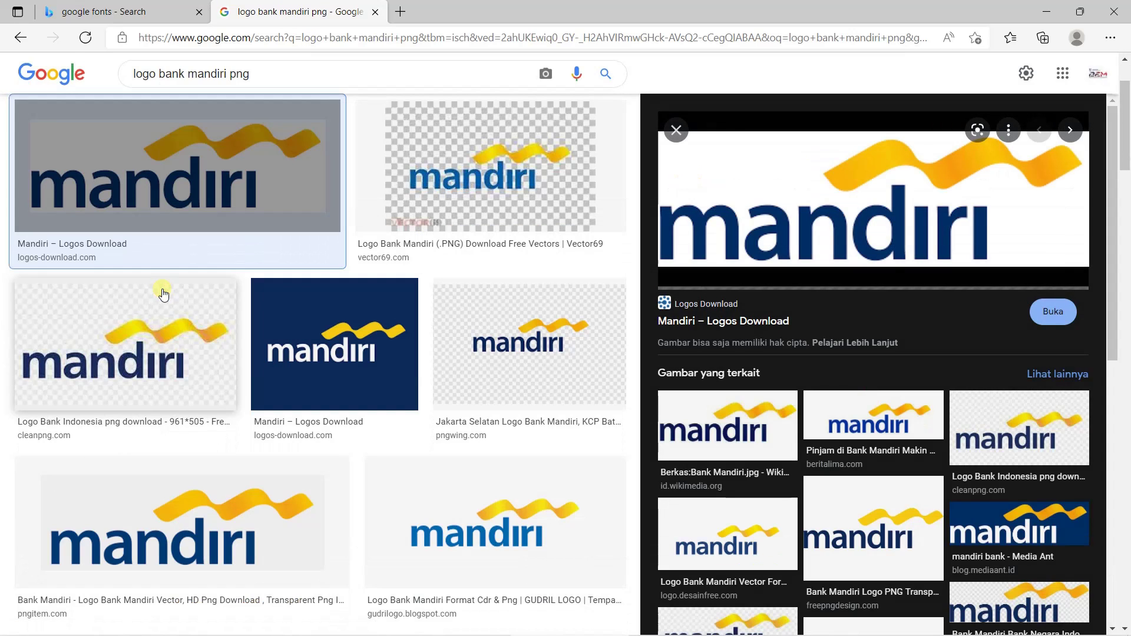
right_click(803, 224)
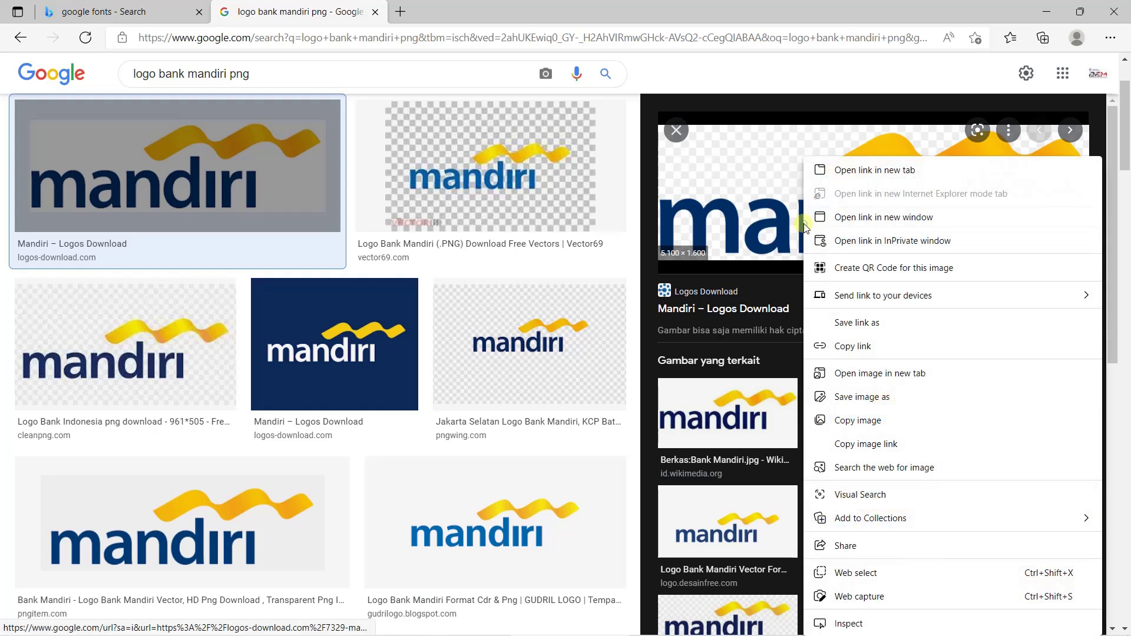
click(847, 400)
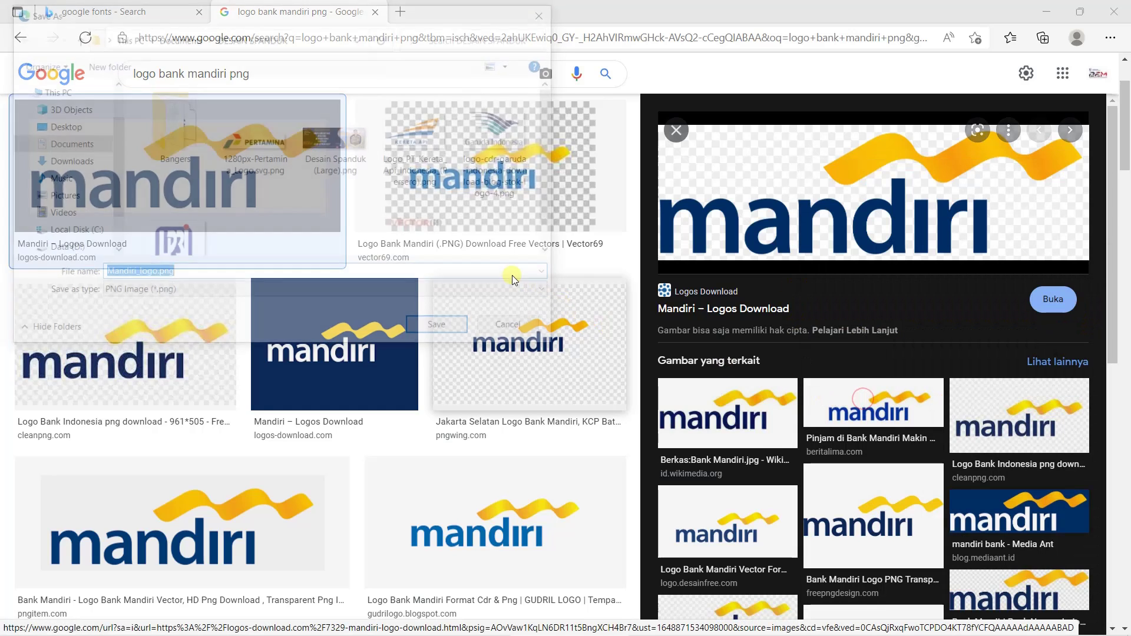
click(464, 329)
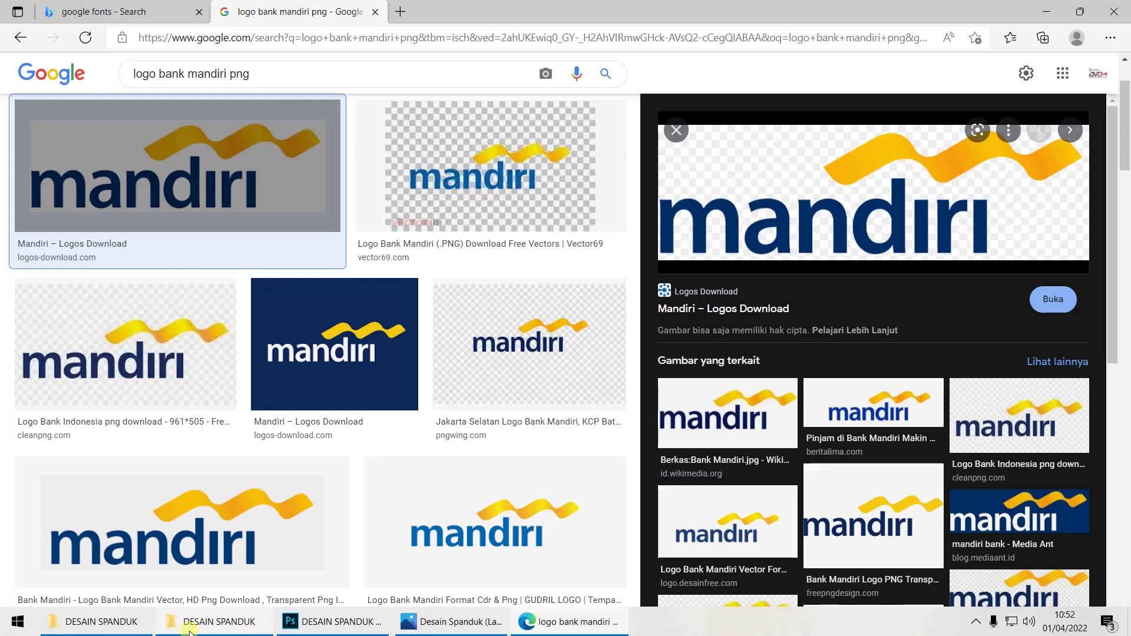
In the DESAIN SPANDUK Explorer window, check the downloaded logos and refresh the listing
click(182, 629)
click(542, 243)
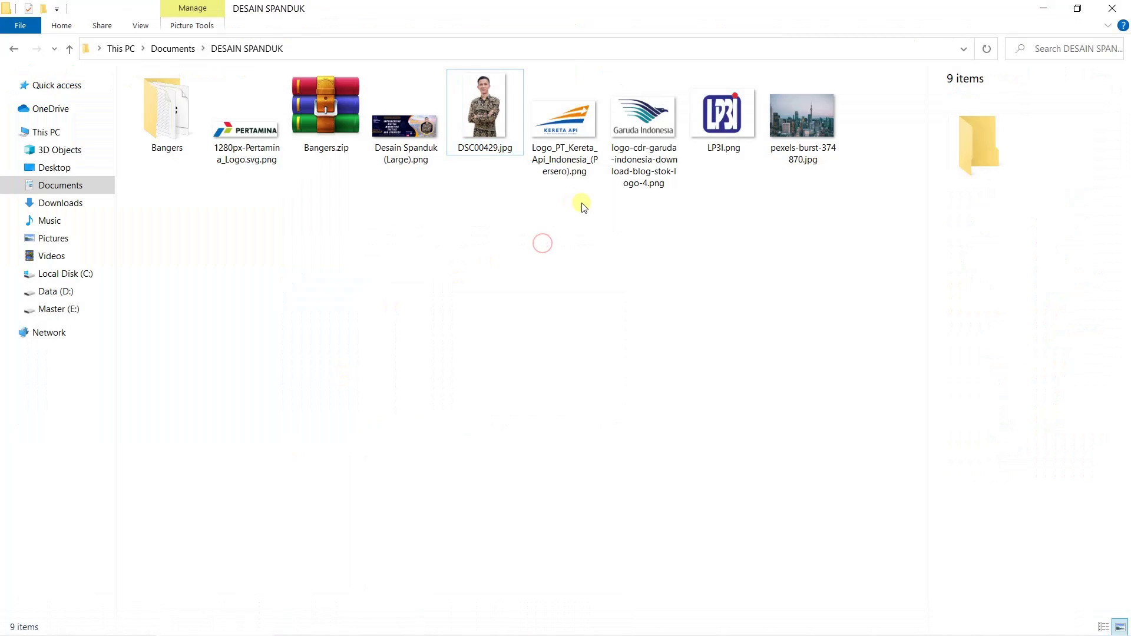
click(268, 138)
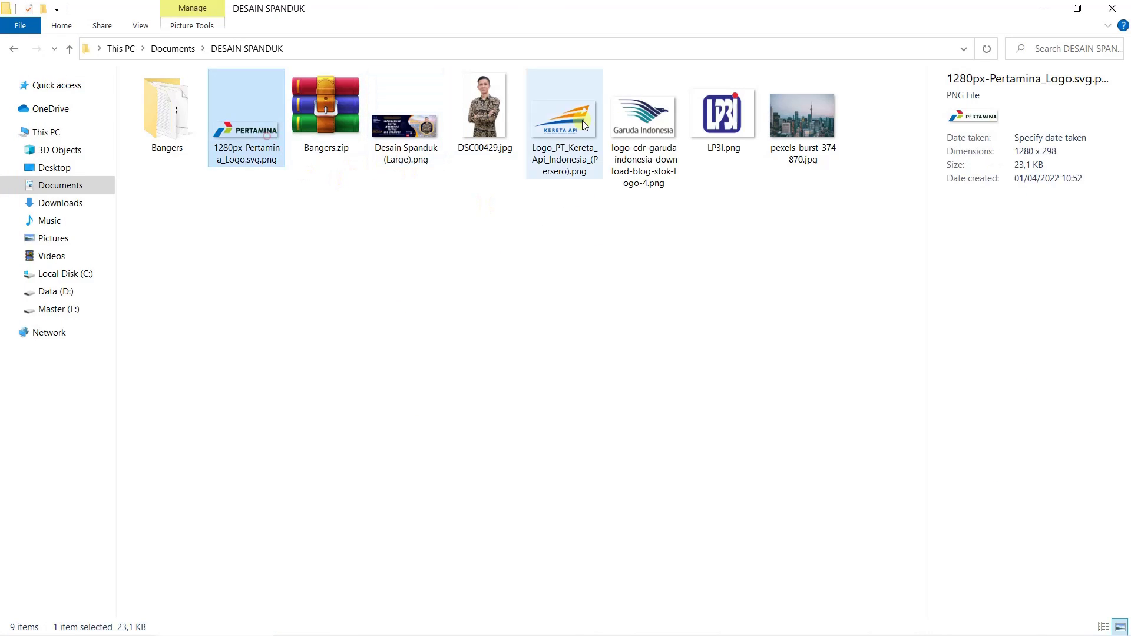
ctrl+click(582, 122)
ctrl+click(644, 117)
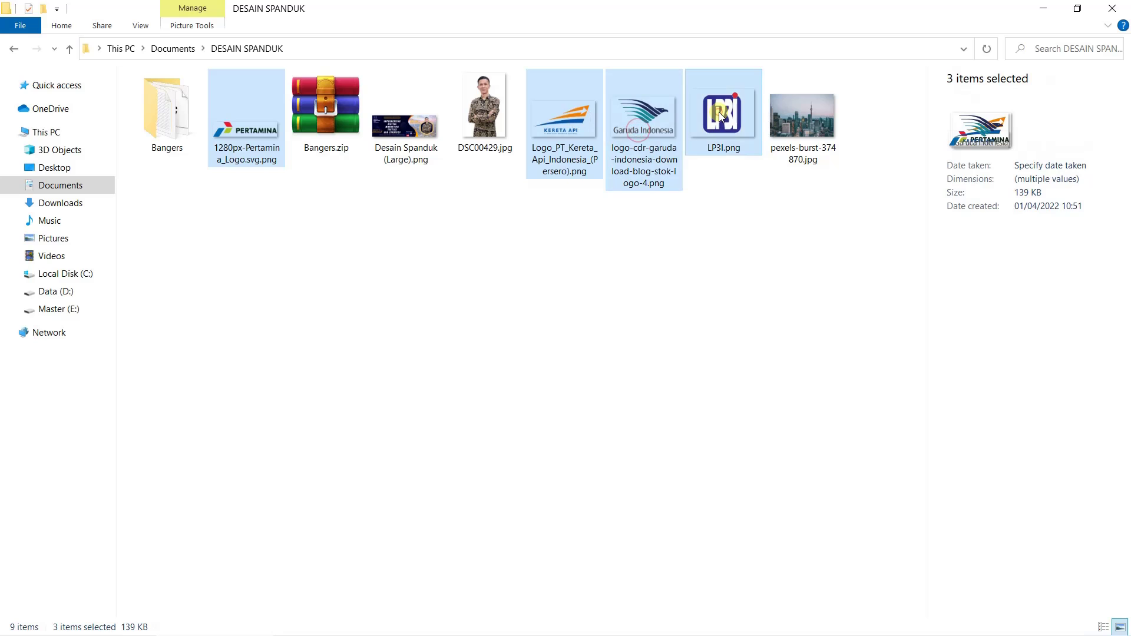
ctrl+click(719, 112)
click(662, 348)
right_click(643, 301)
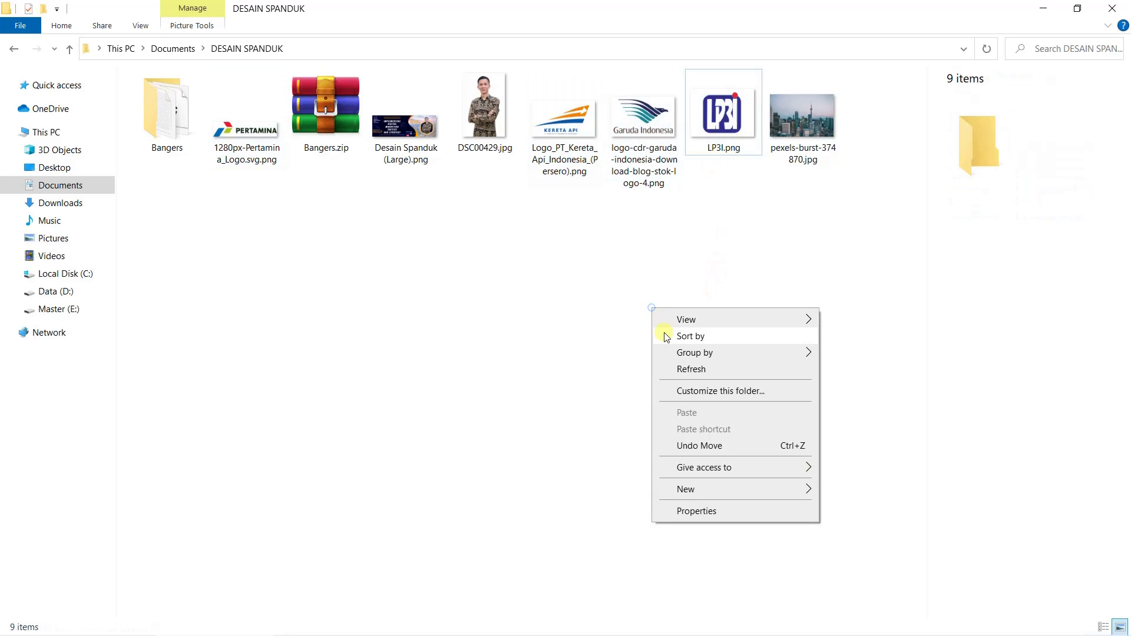
click(687, 369)
Confirm the Mandiri download, then refresh DESAIN SPANDUK so Mandiri_logo.png appears
mouse_move(532, 630)
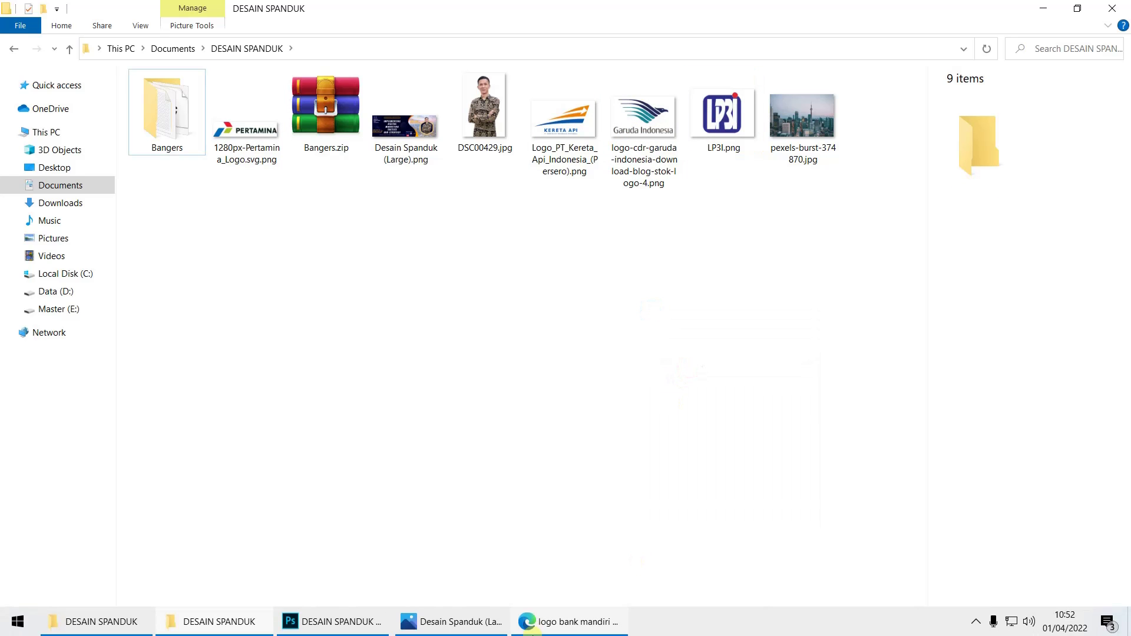
click(573, 630)
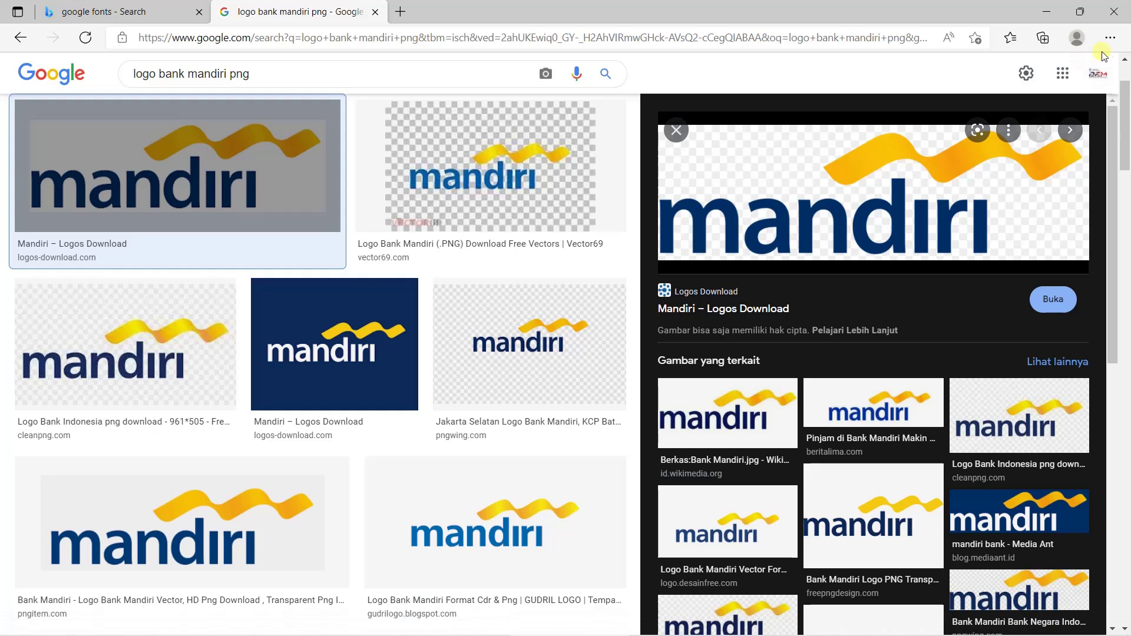
right_click(841, 229)
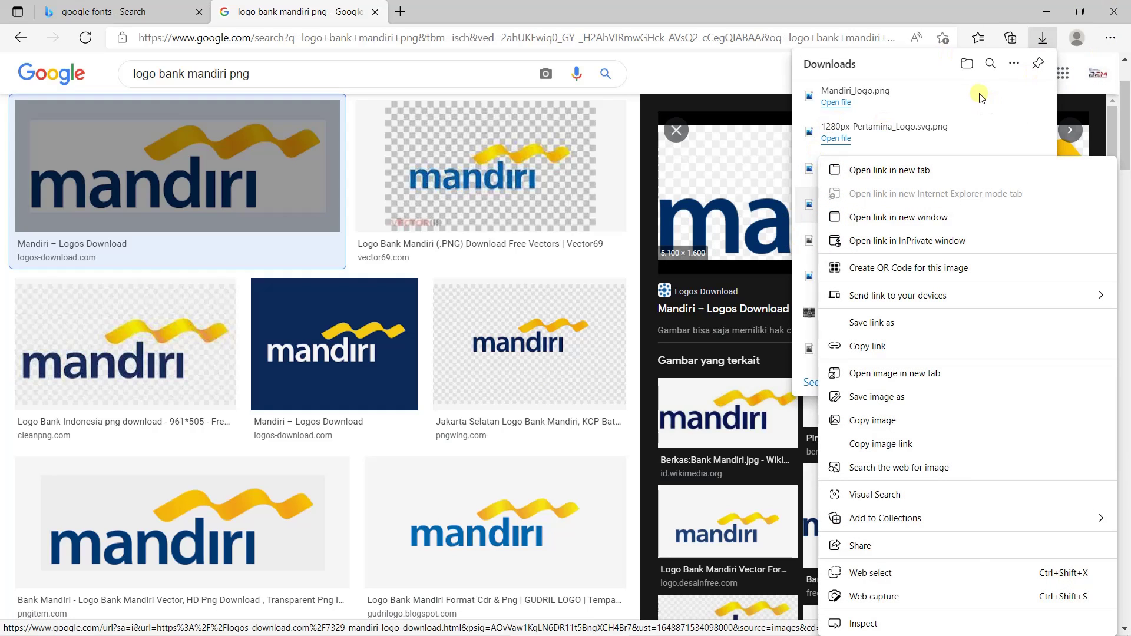
mouse_move(241, 635)
click(192, 629)
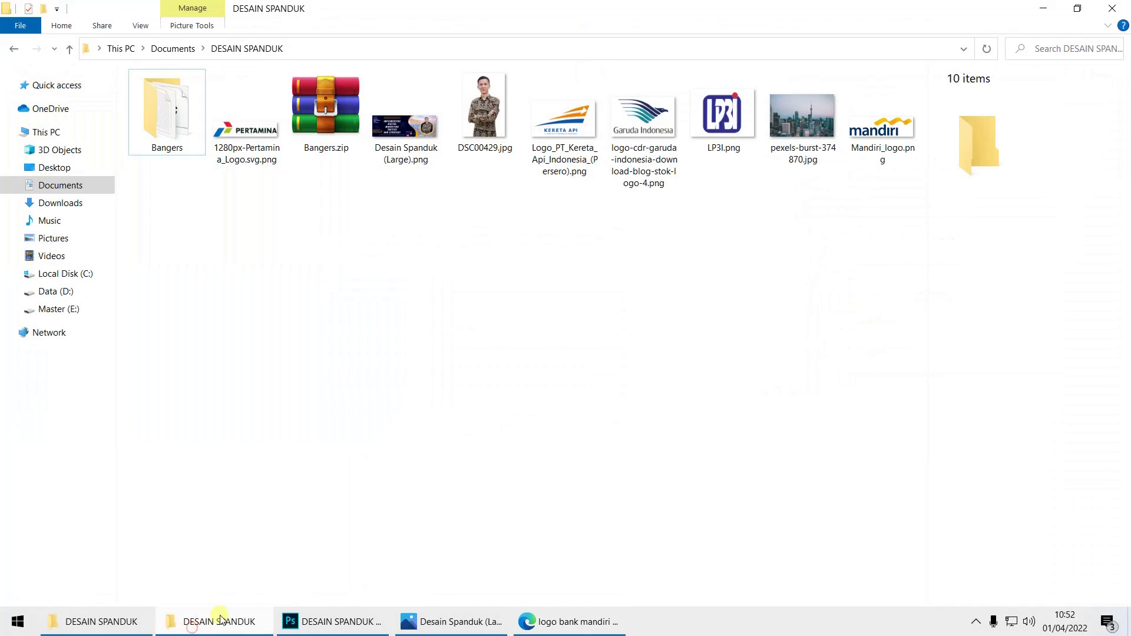
right_click(599, 216)
click(639, 282)
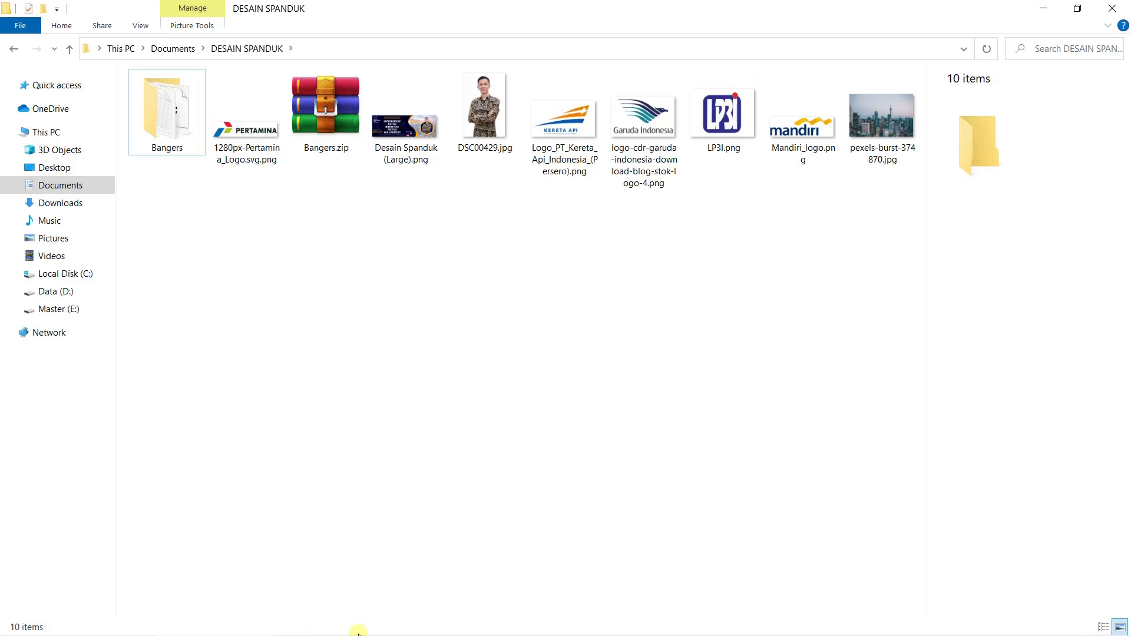
Return to the Photoshop banner and hide the Character panel covering the canvas
mouse_move(388, 631)
click(340, 632)
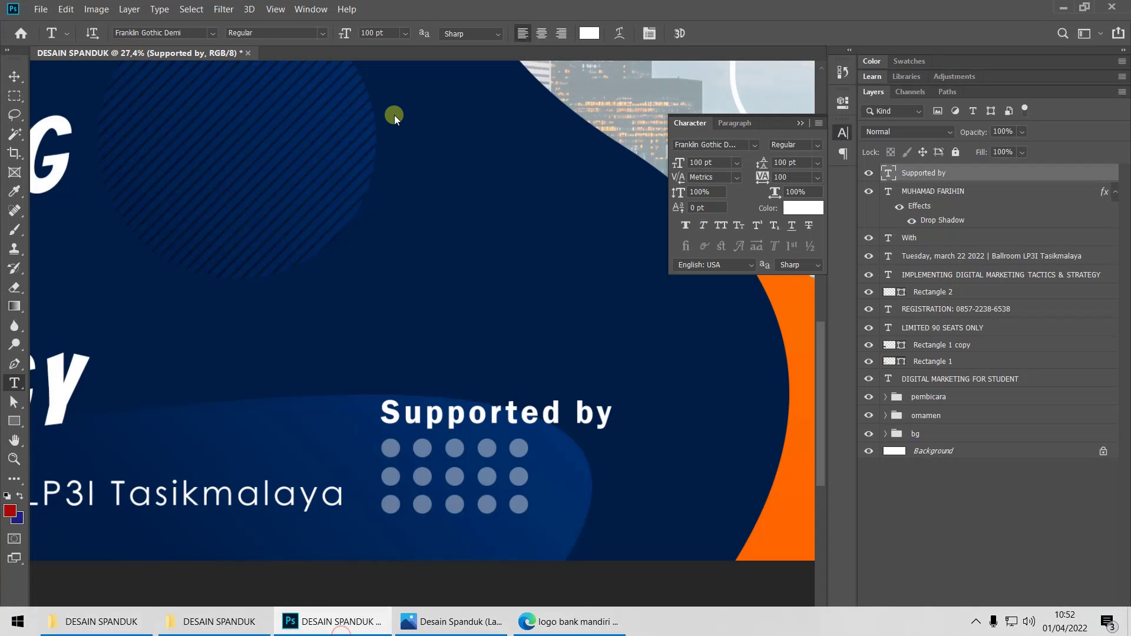
click(847, 132)
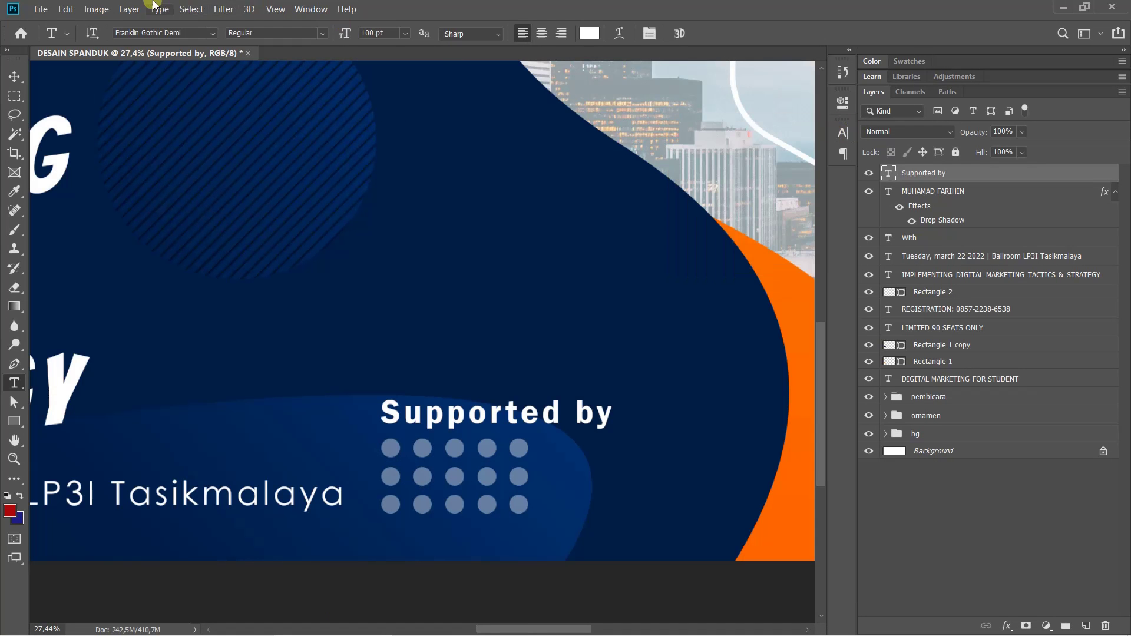
click(41, 9)
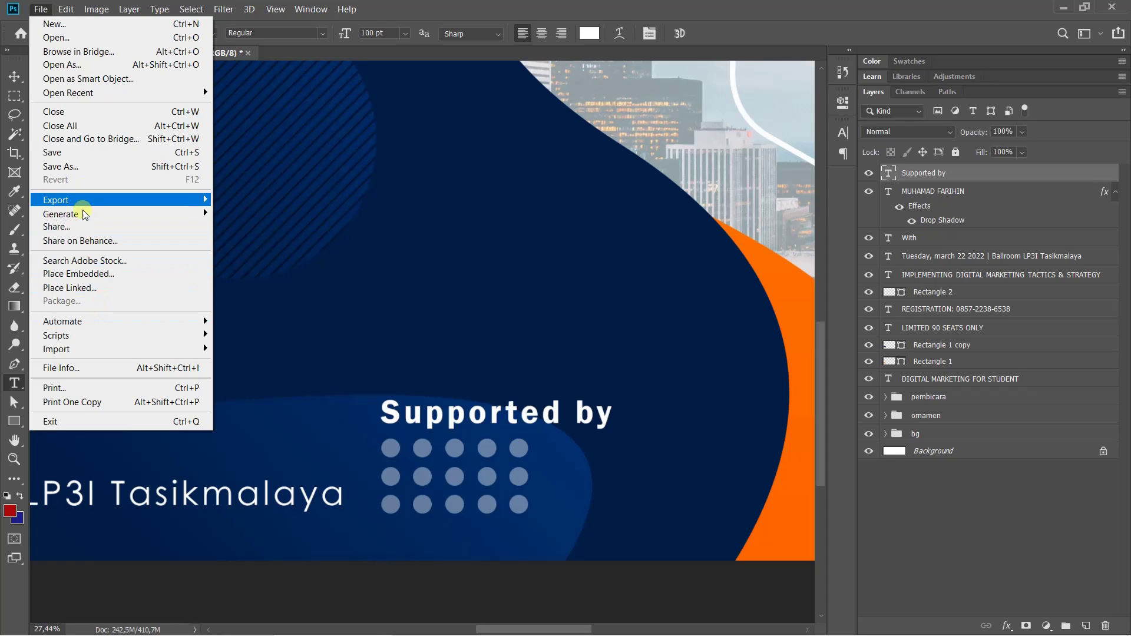
Browse DESAIN SPANDUK in the Open dialog and select the Pertamina and Kereta Api logos
click(59, 38)
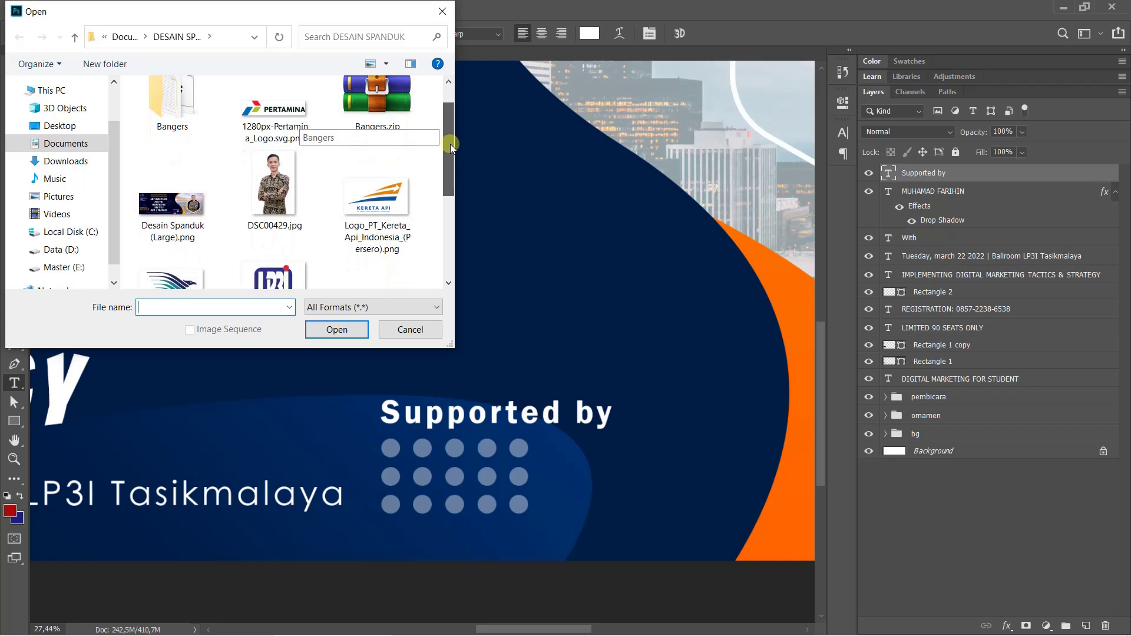
click(275, 106)
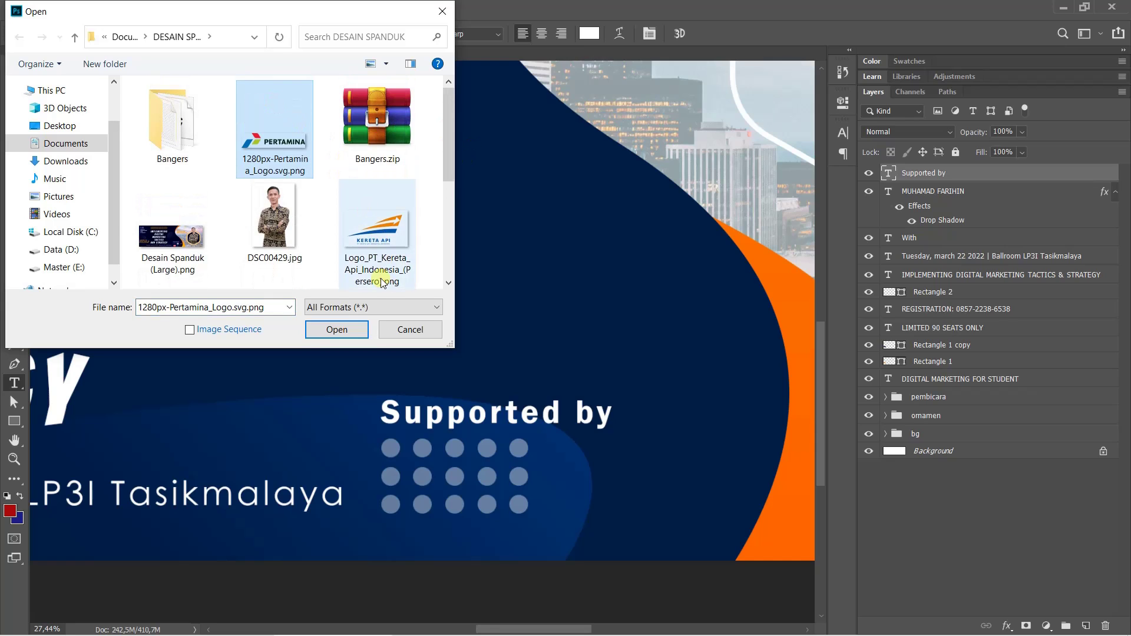
ctrl+click(378, 230)
drag(447, 172, 453, 212)
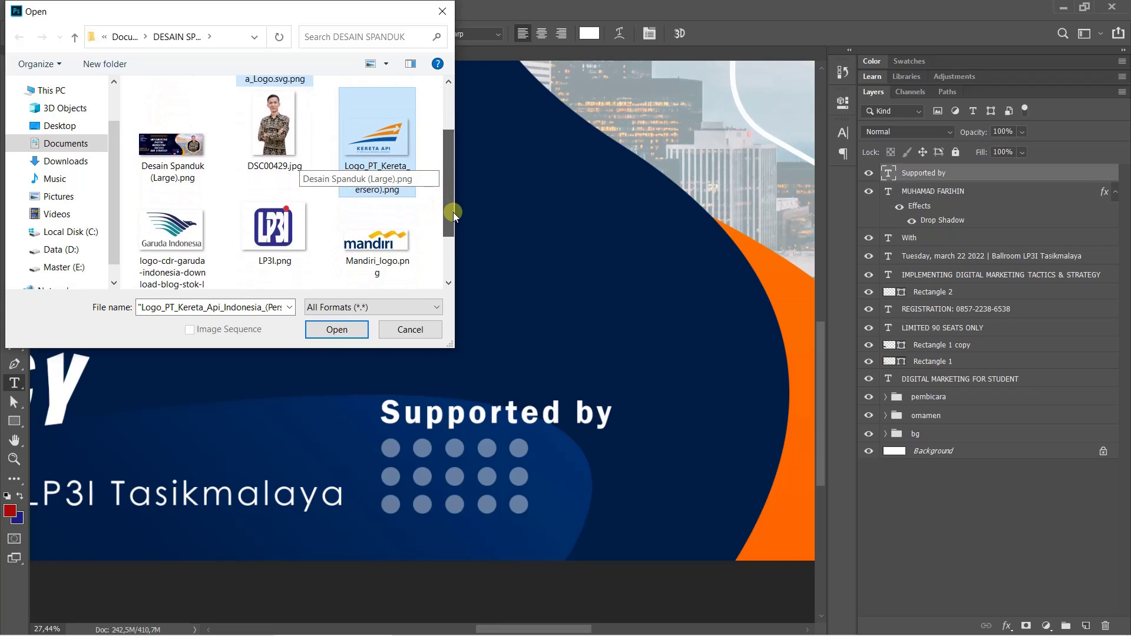
ctrl+click(202, 228)
ctrl+click(310, 228)
ctrl+click(380, 231)
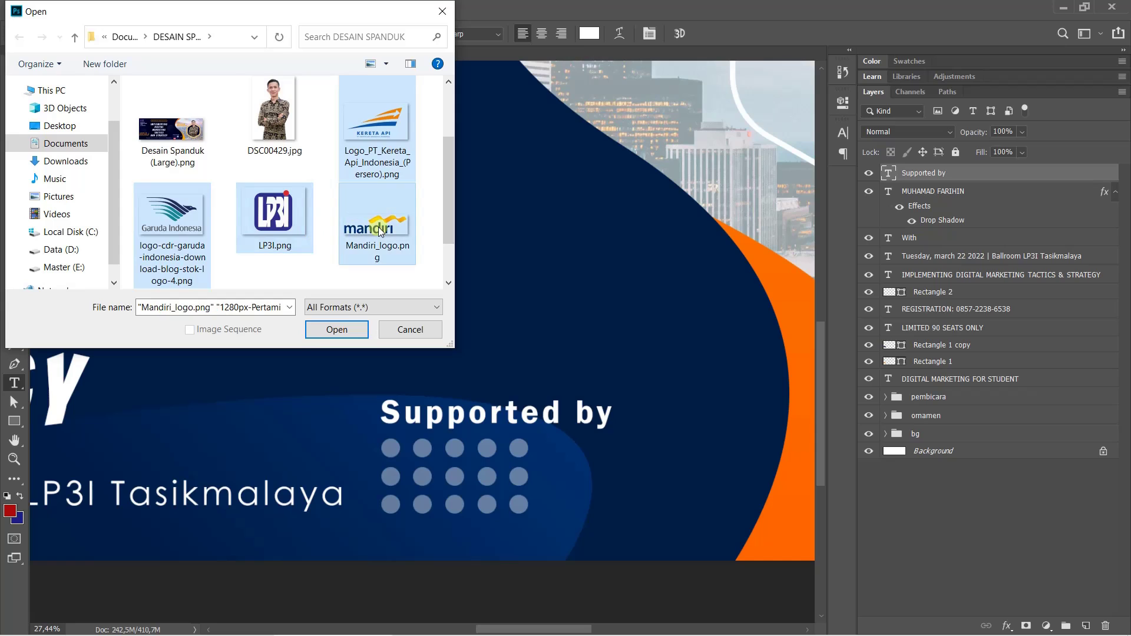
drag(441, 179, 465, 179)
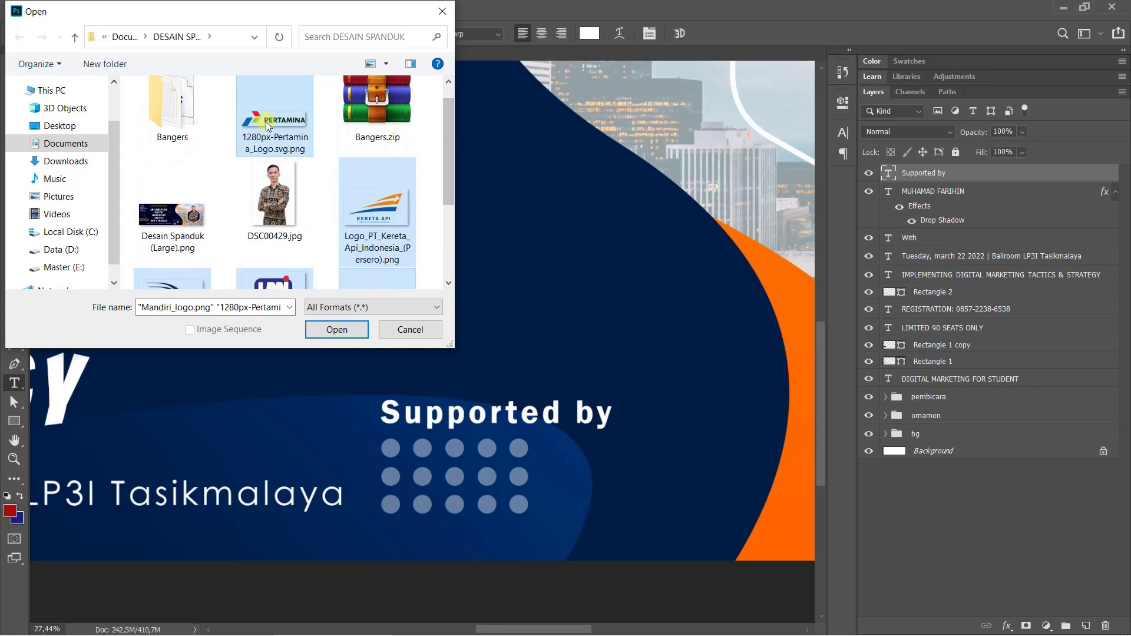
click(267, 122)
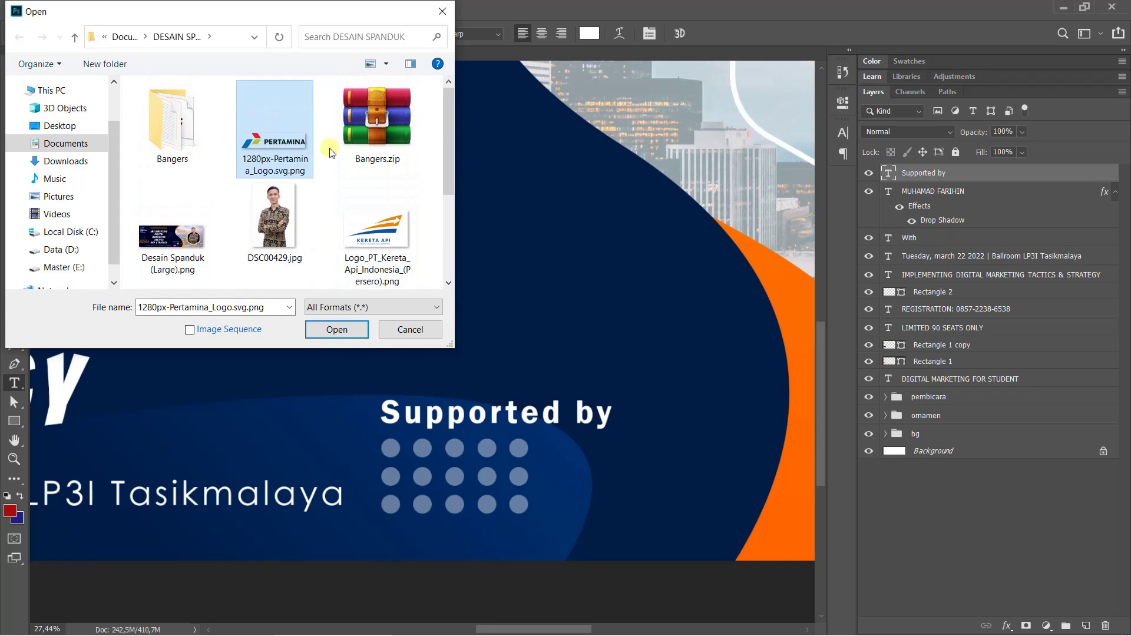
click(373, 248)
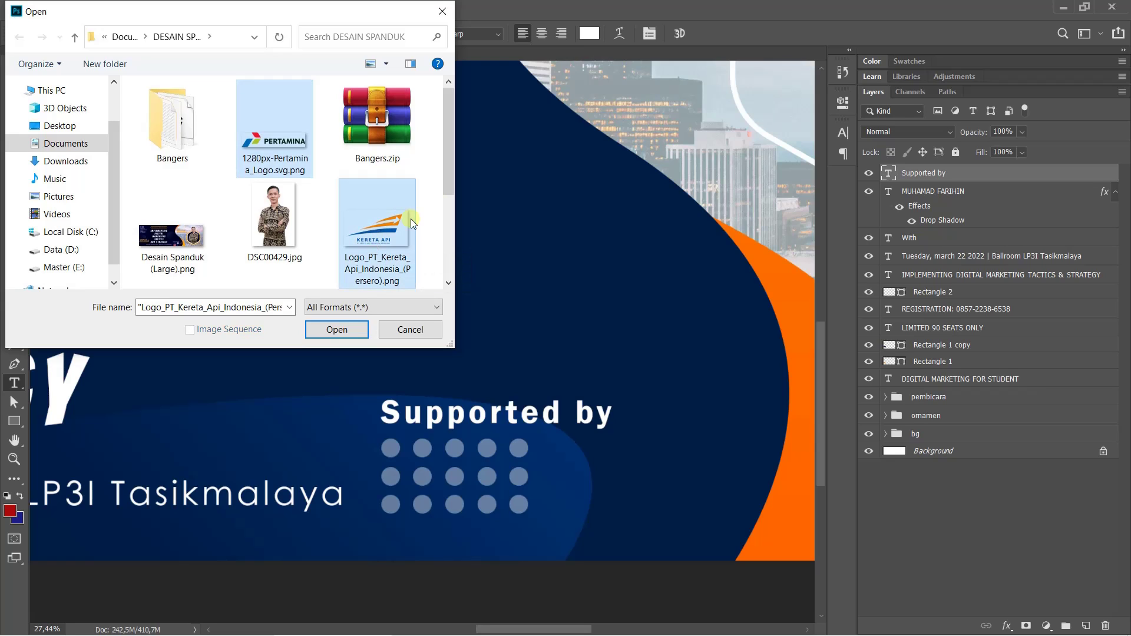
drag(453, 176, 457, 202)
click(292, 93)
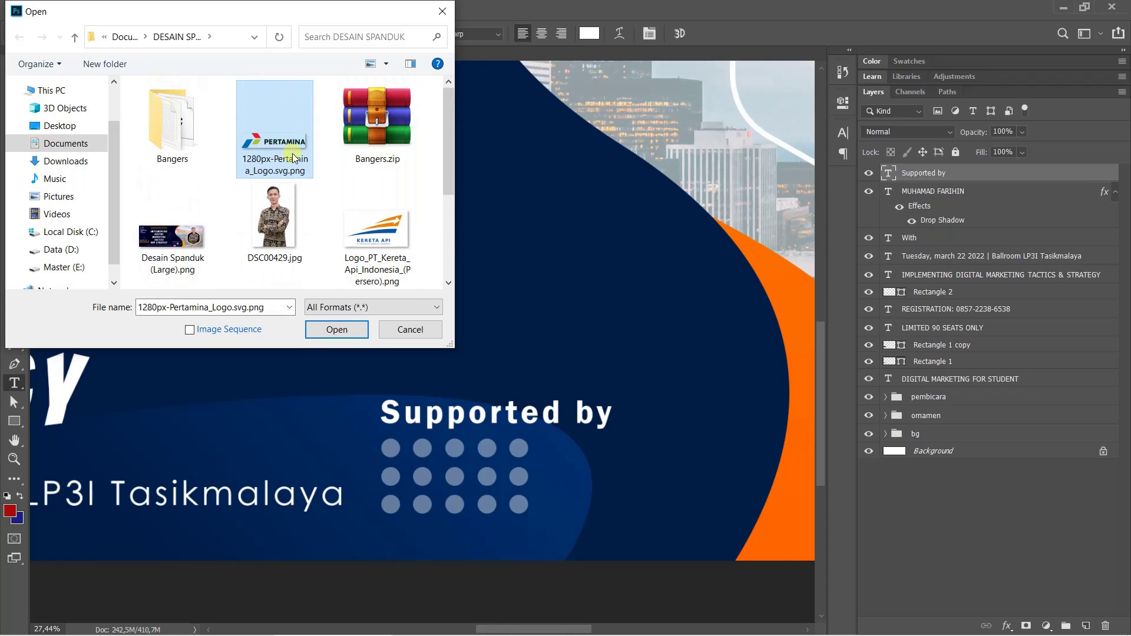
shift+click(378, 253)
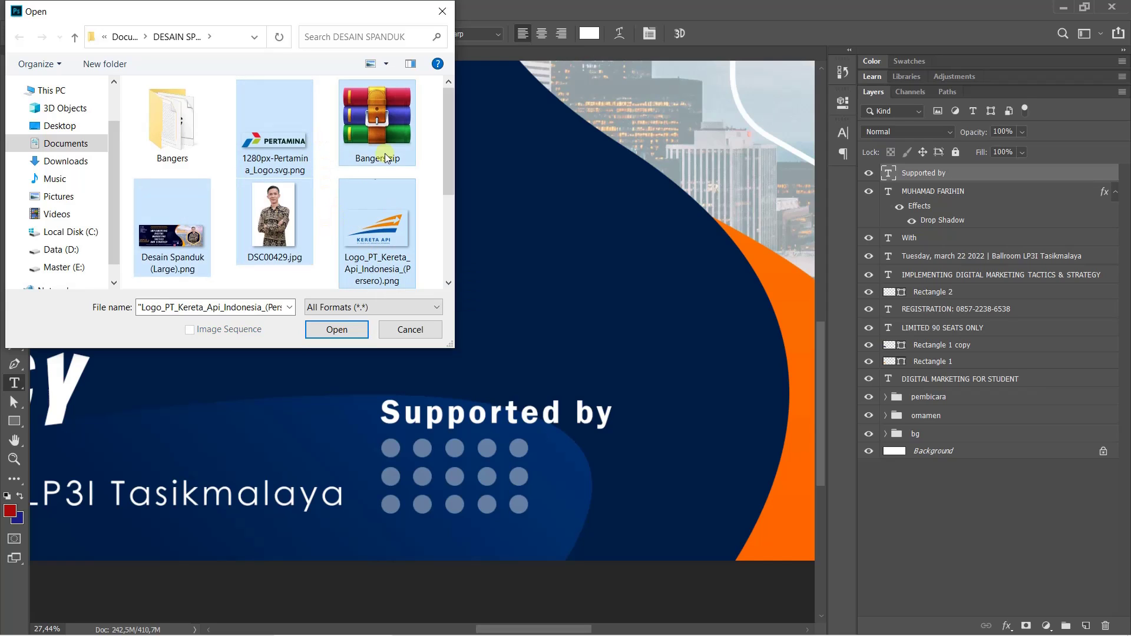
Ctrl-select the Pertamina, Kereta Api, Garuda, LP3I and Mandiri logos and open them
click(280, 119)
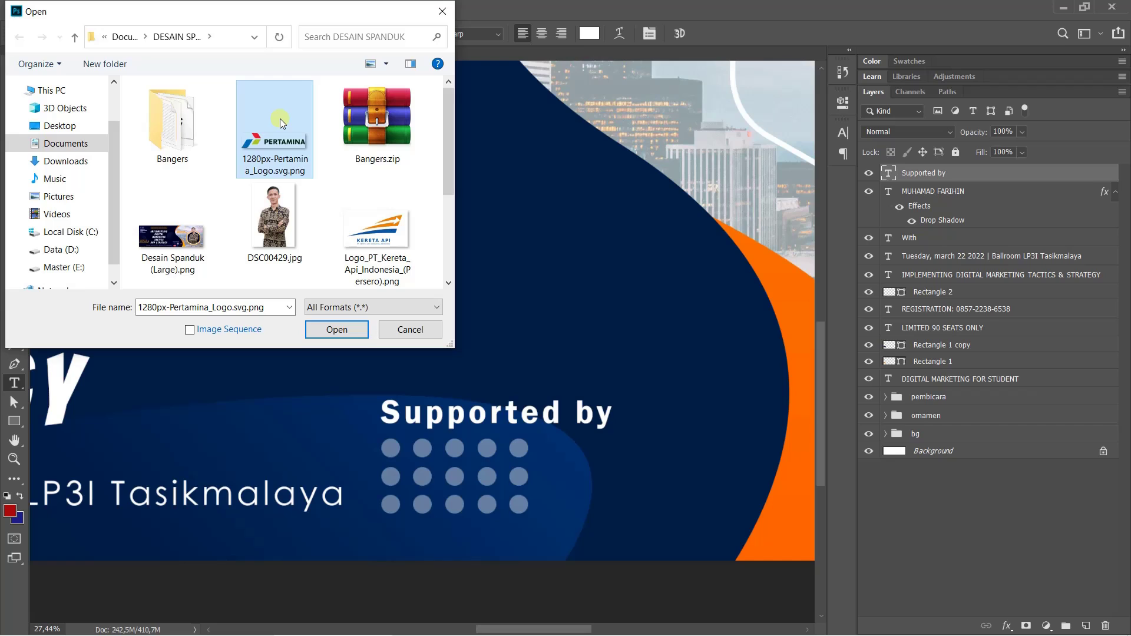
ctrl+click(378, 236)
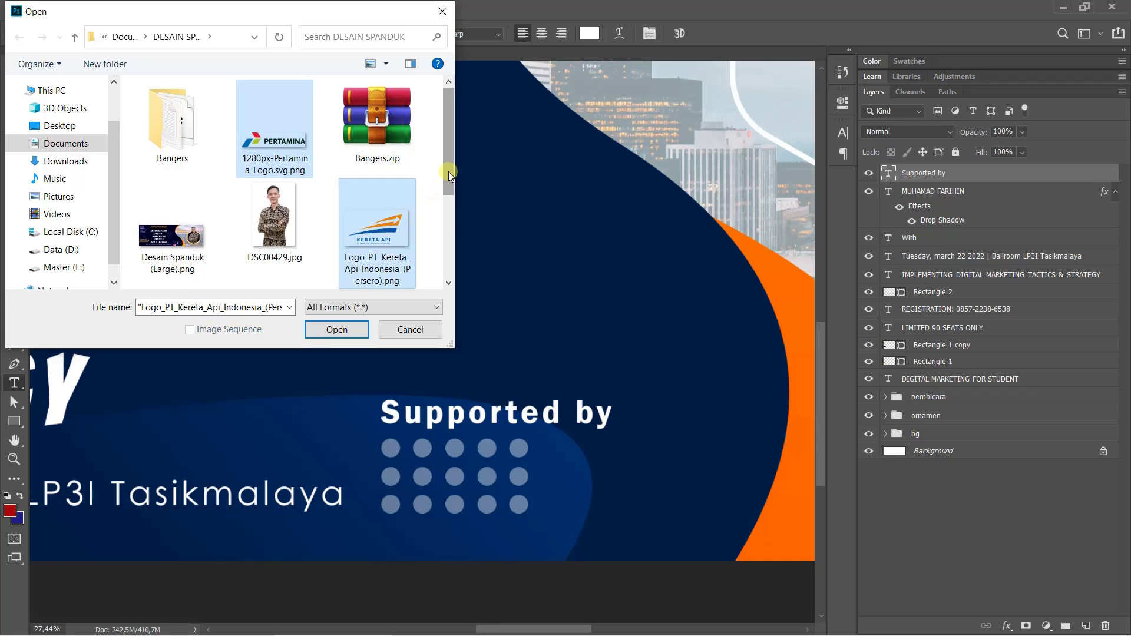
drag(448, 171, 451, 207)
ctrl+click(177, 236)
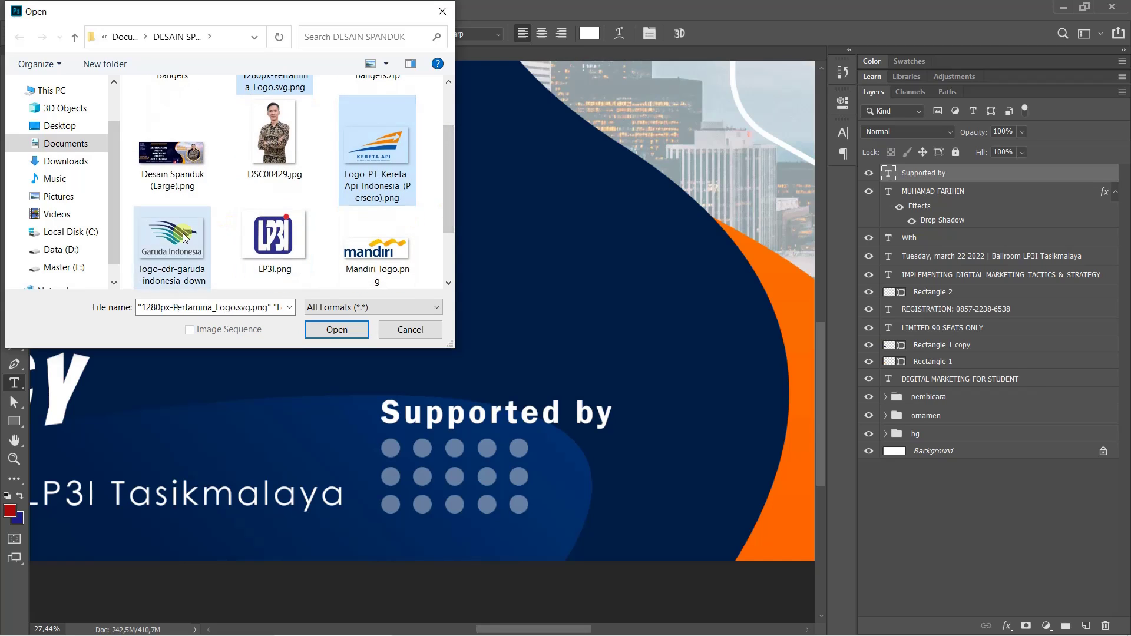
ctrl+click(289, 246)
ctrl+click(360, 234)
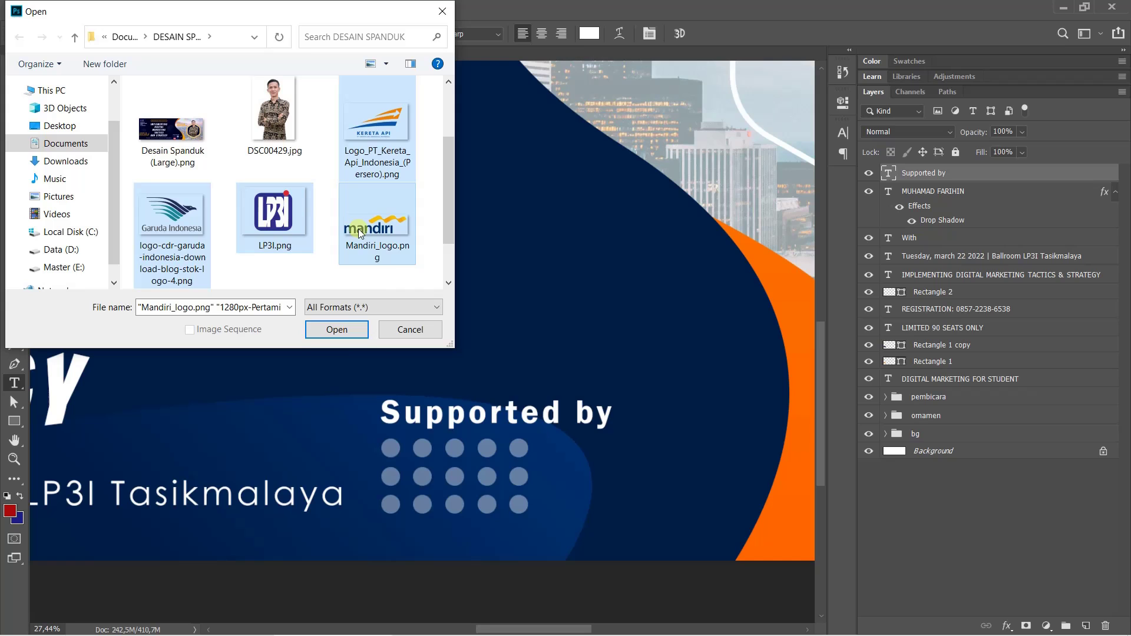
click(365, 341)
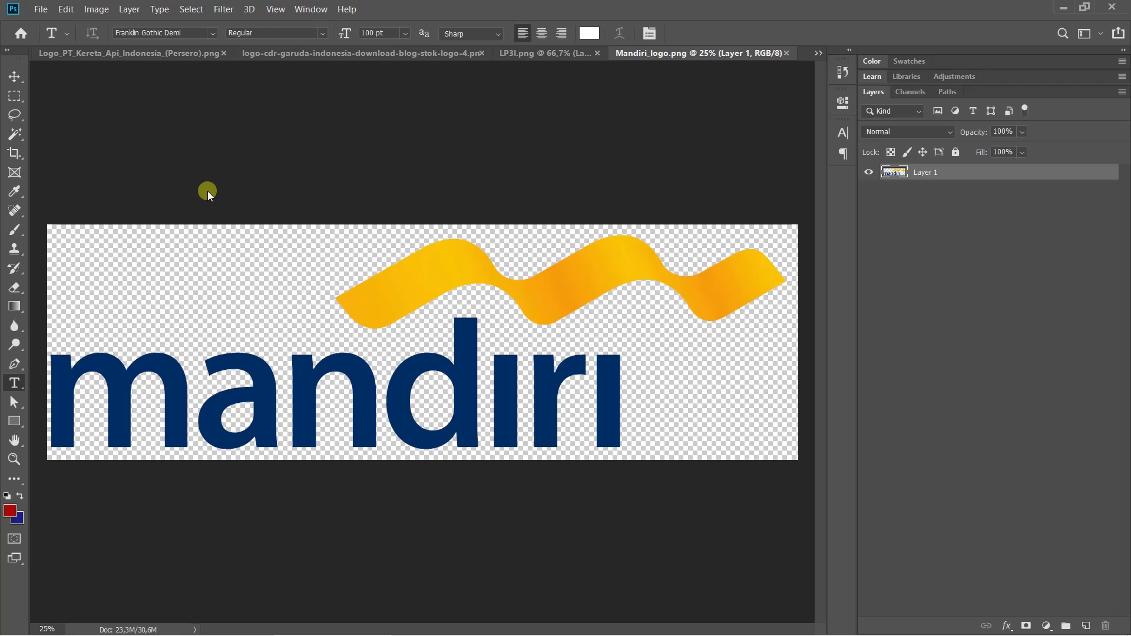
Switch to the DESAIN SPANDUK banner, then to the Mandiri_logo.png document
click(821, 54)
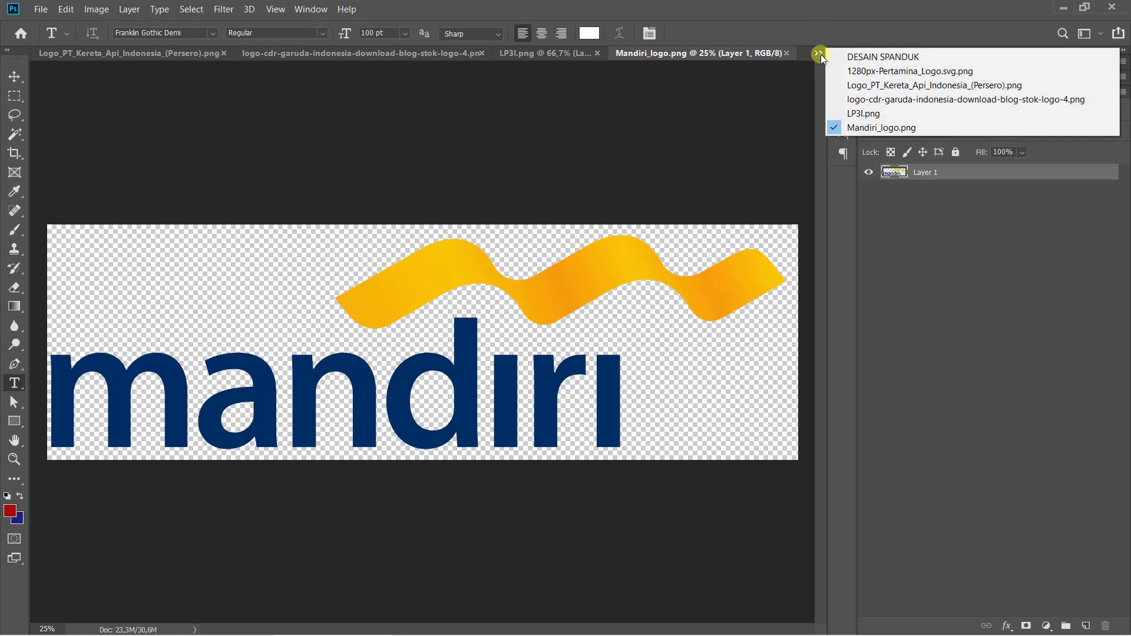
click(852, 56)
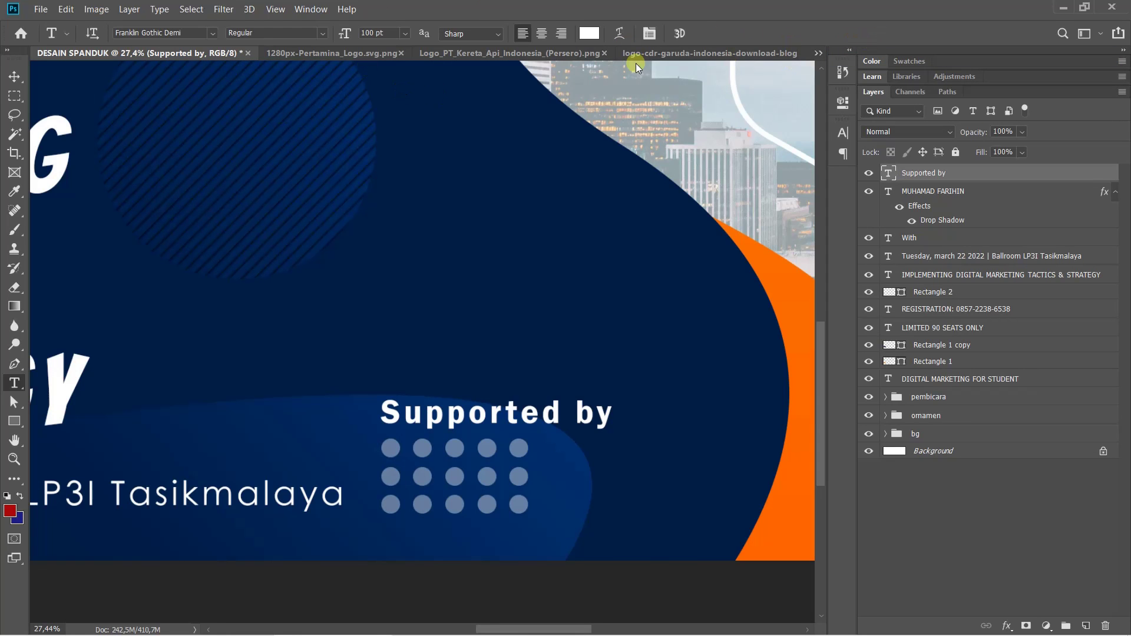
click(818, 54)
click(859, 128)
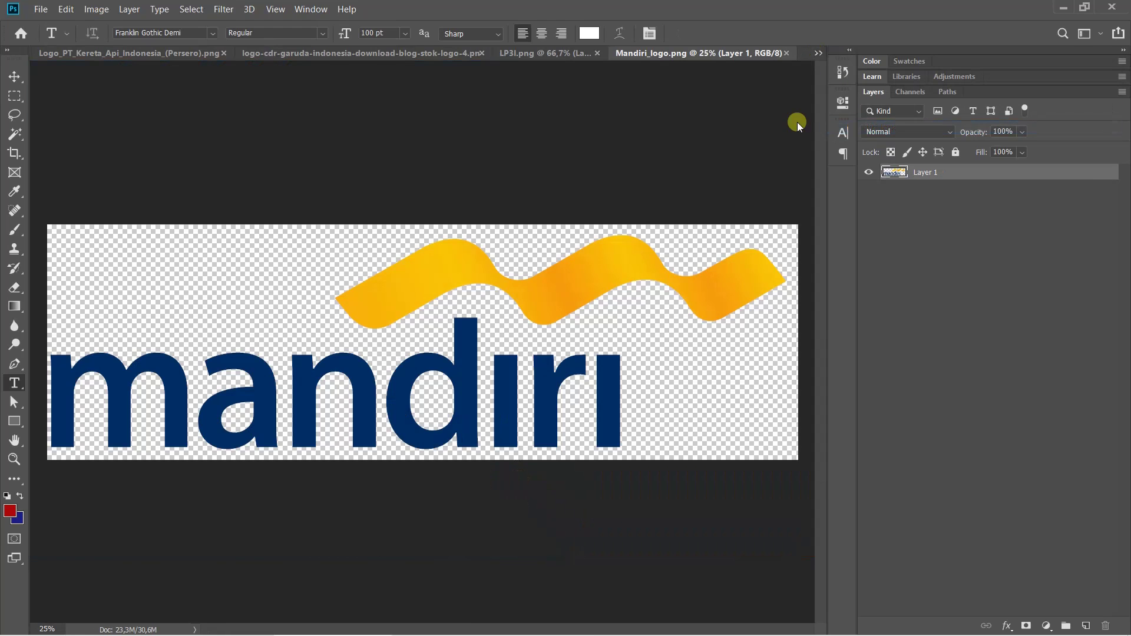
Duplicate the Mandiri logo's Layer 1 into DESAIN SPANDUK, then close Mandiri_logo.png
right_click(981, 169)
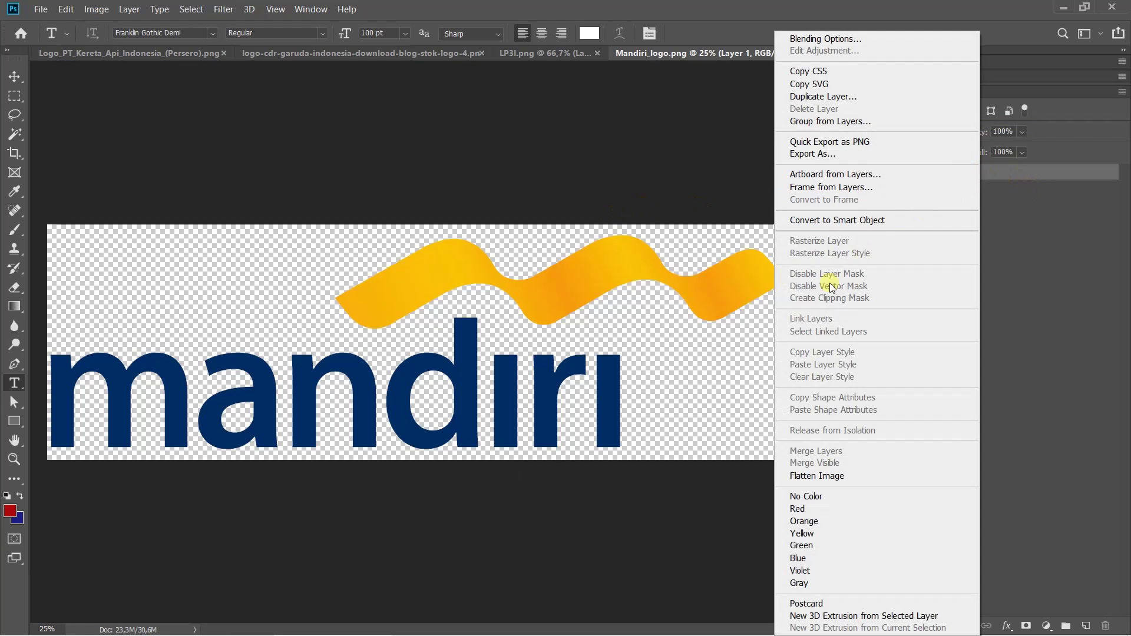
click(824, 97)
click(482, 230)
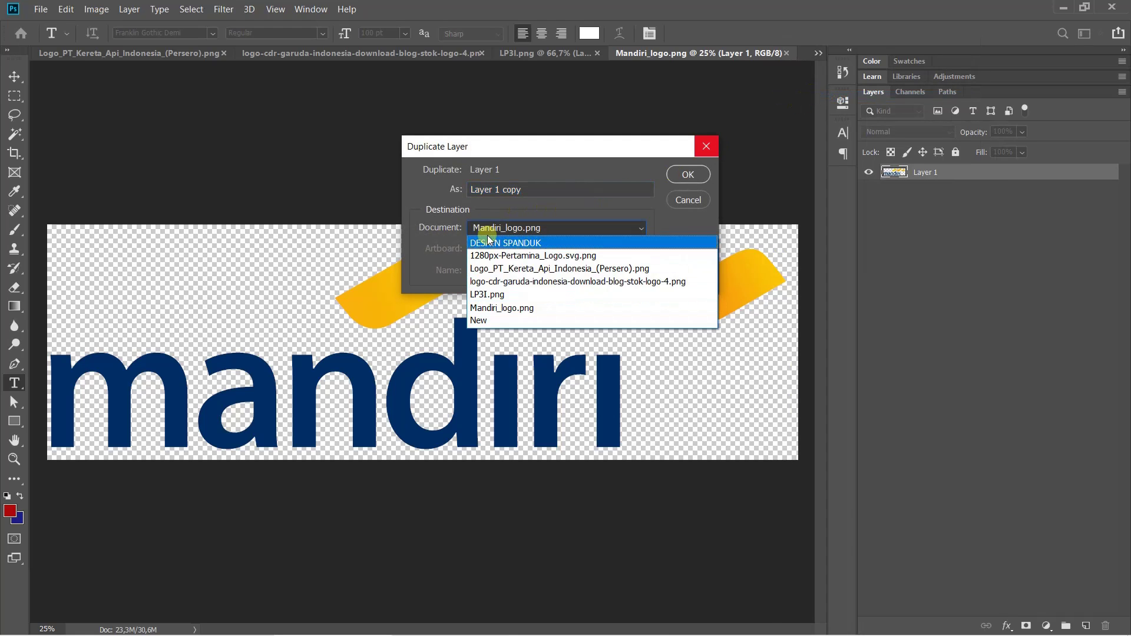
click(483, 243)
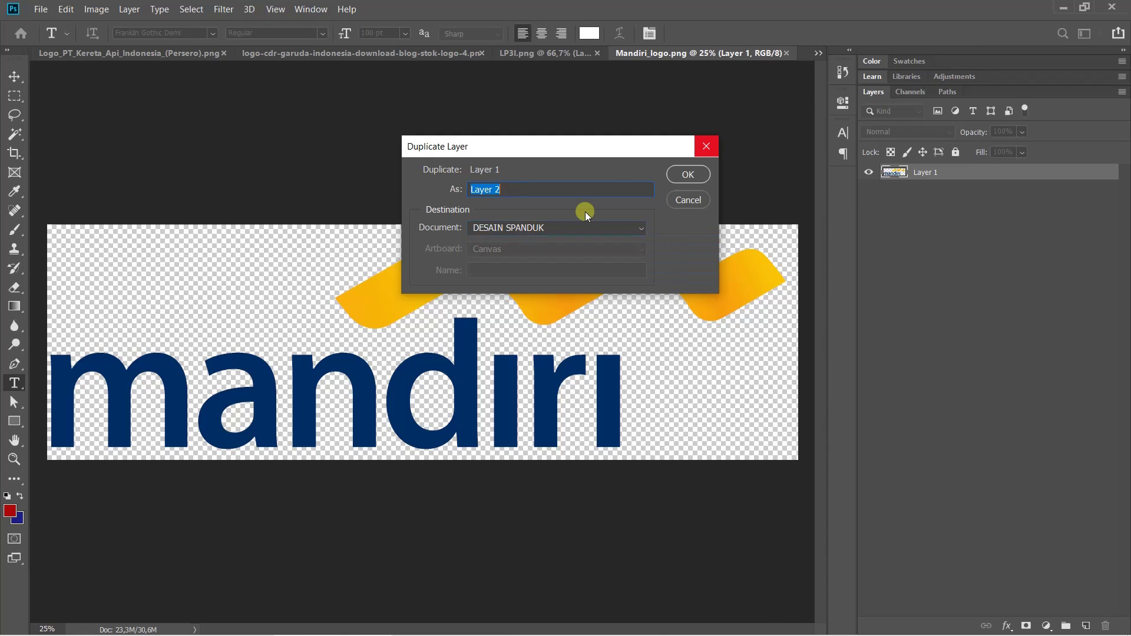
click(682, 175)
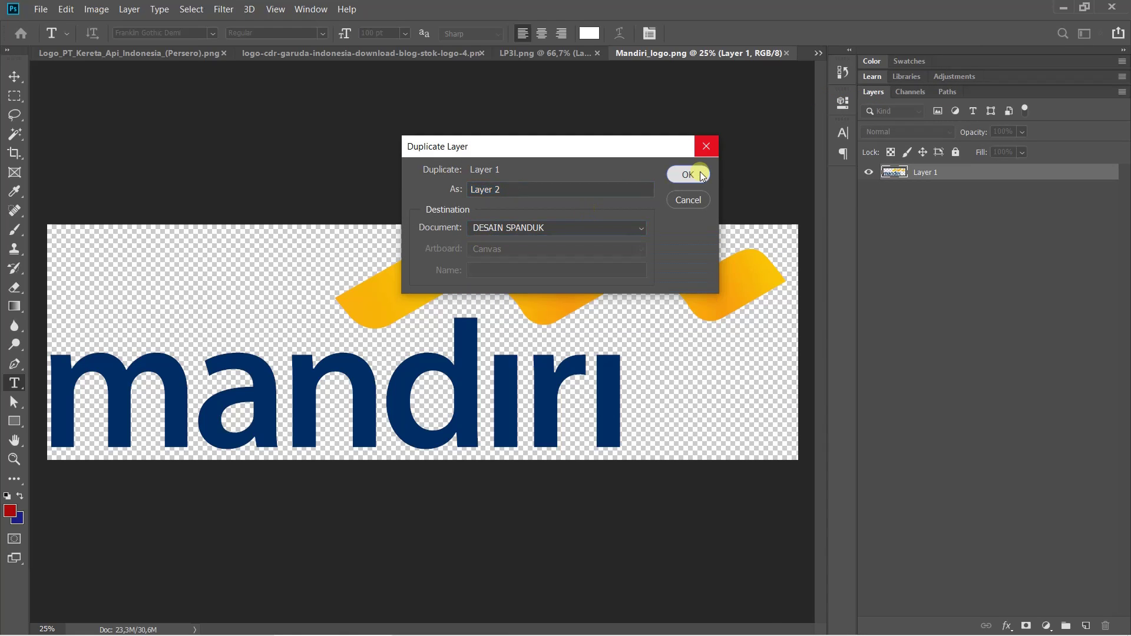
click(788, 53)
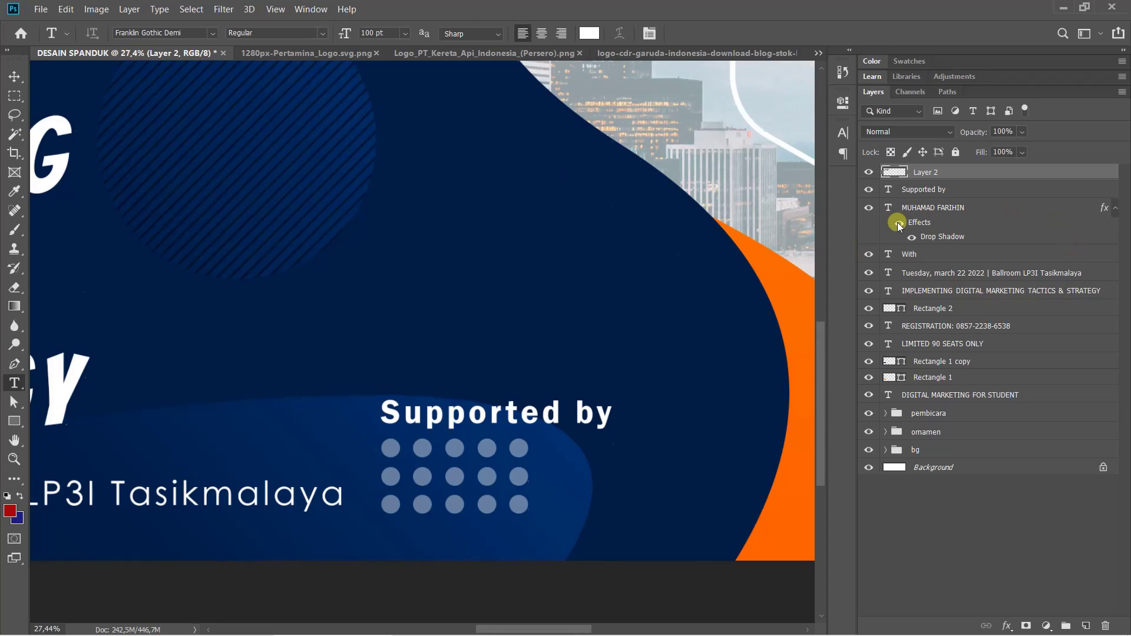
Scale the Mandiri logo down to 13.26% and set it beside the dot grid under 'Supported by'
key(ctrl+0)
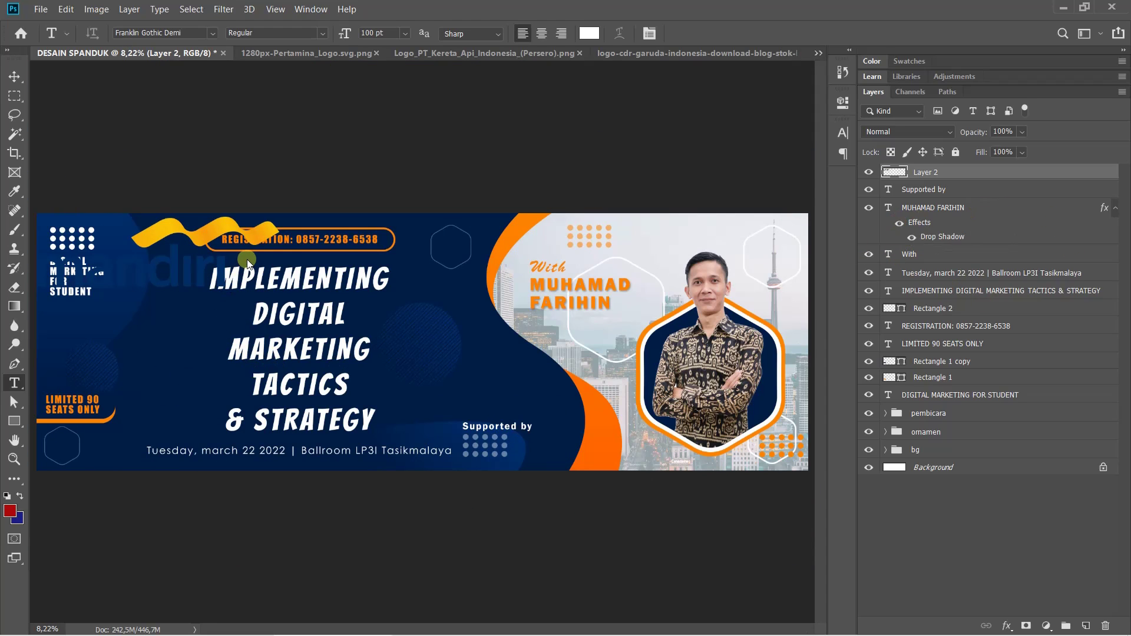
key(ctrl+t)
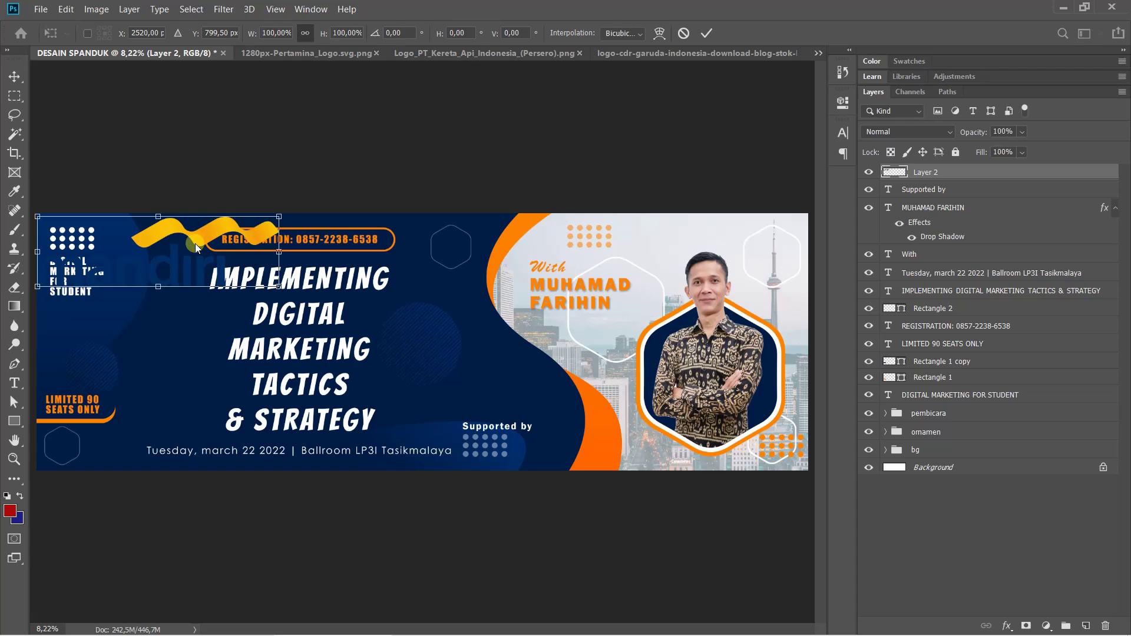
drag(196, 243, 577, 403)
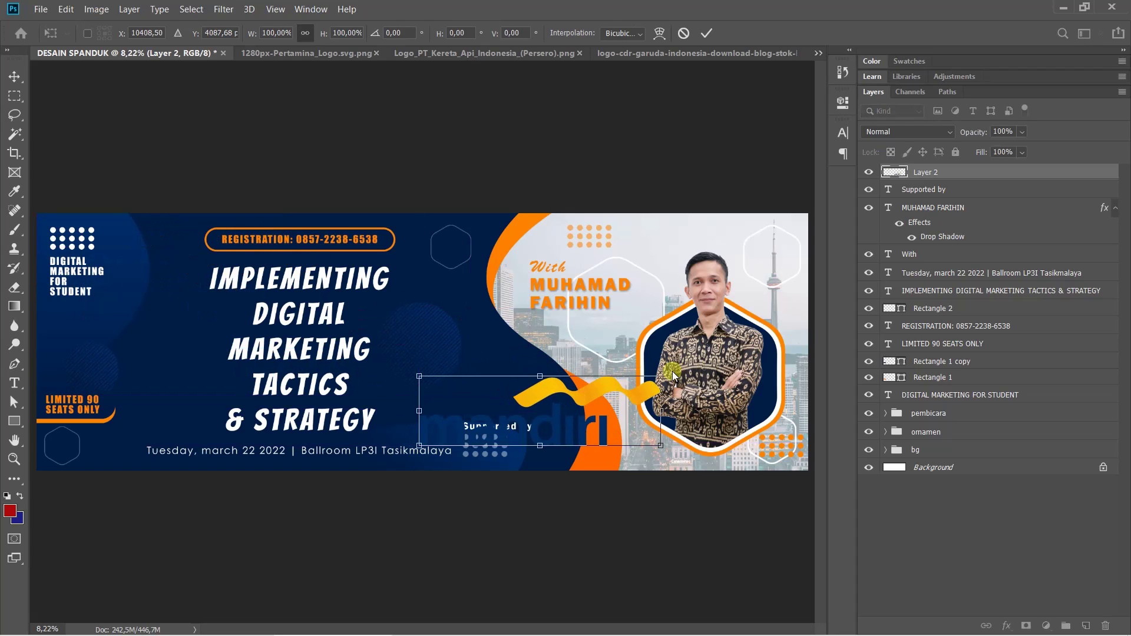
drag(673, 376, 500, 545)
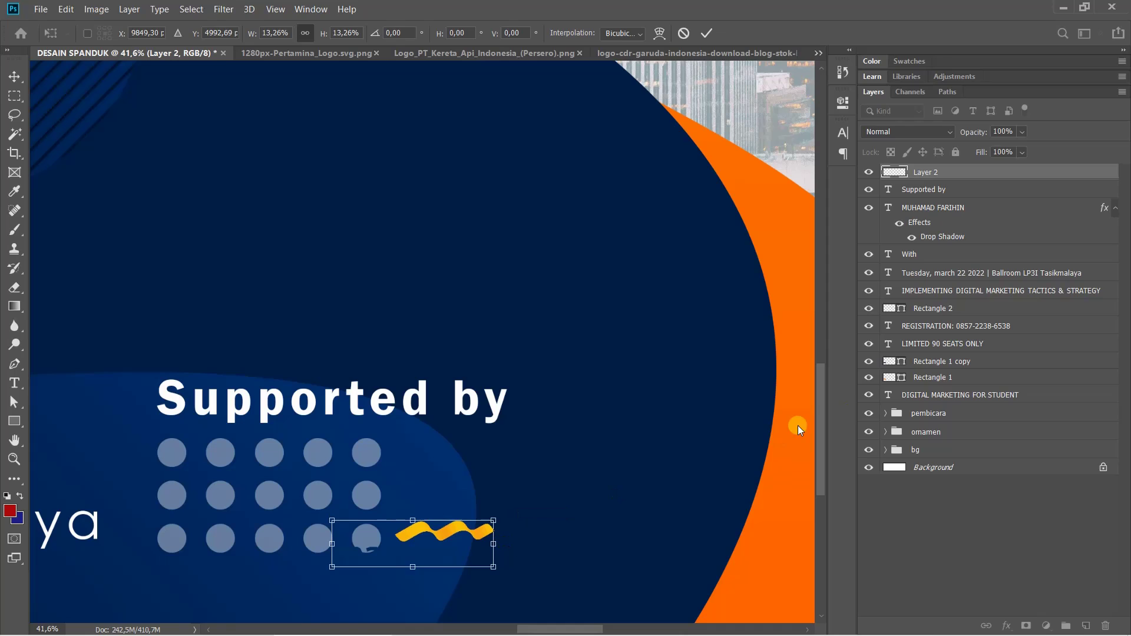
drag(433, 536, 497, 519)
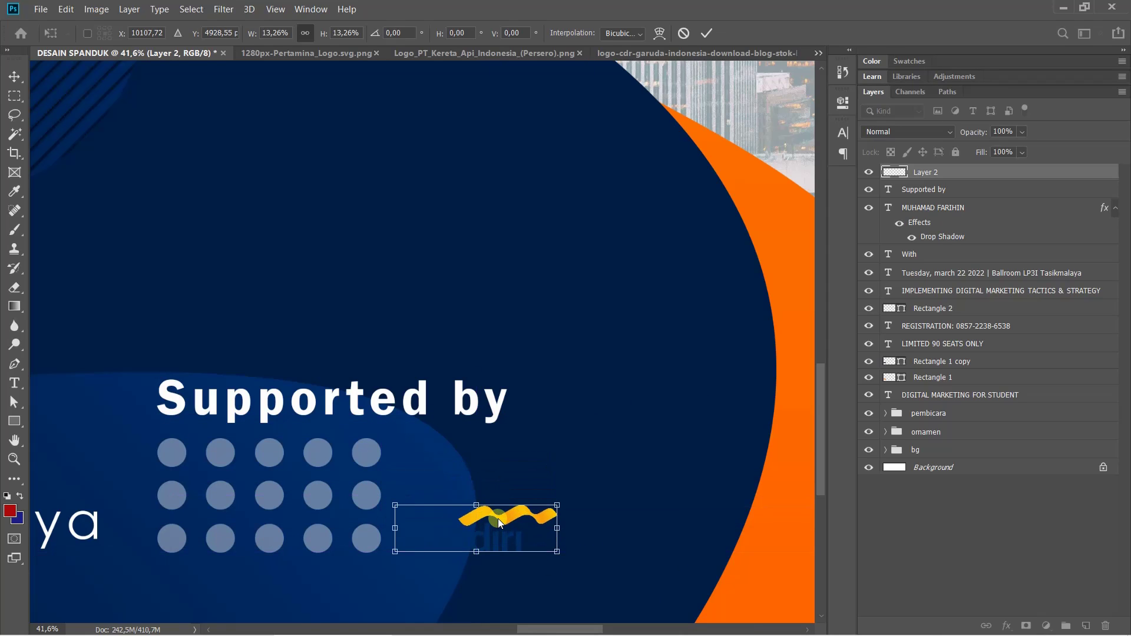
key(Return)
key(t)
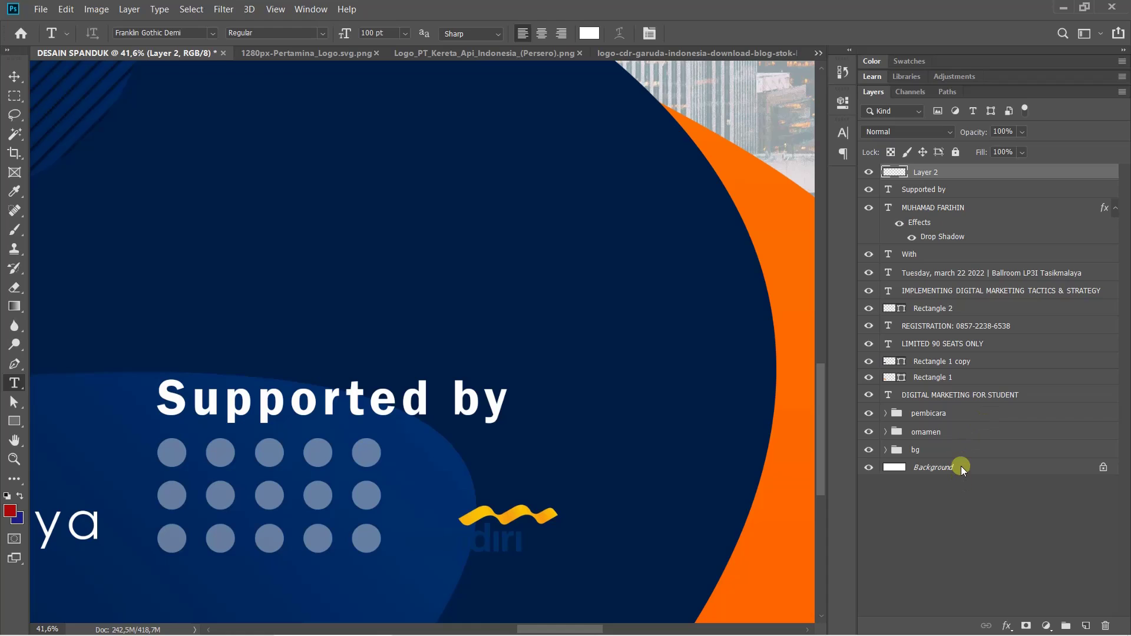
click(1007, 626)
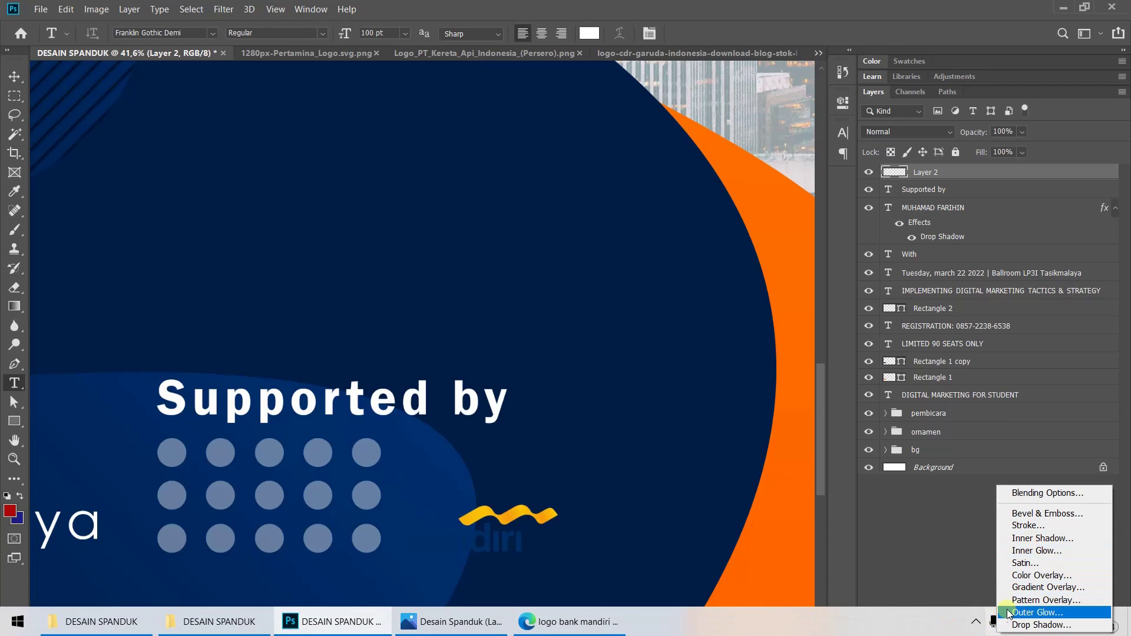
click(1031, 575)
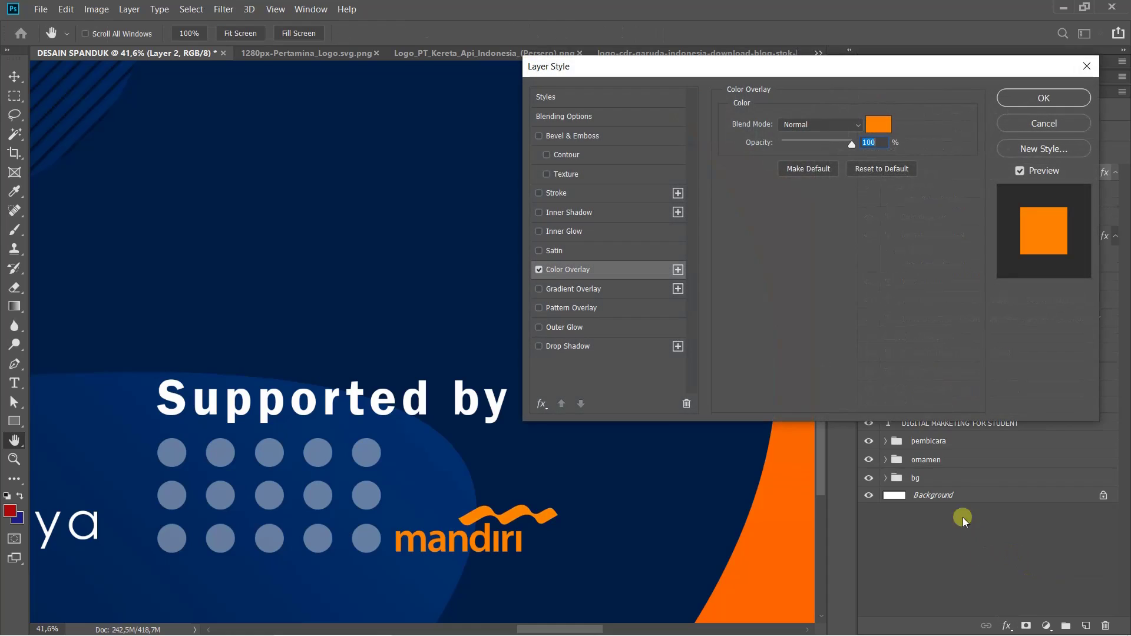
click(878, 125)
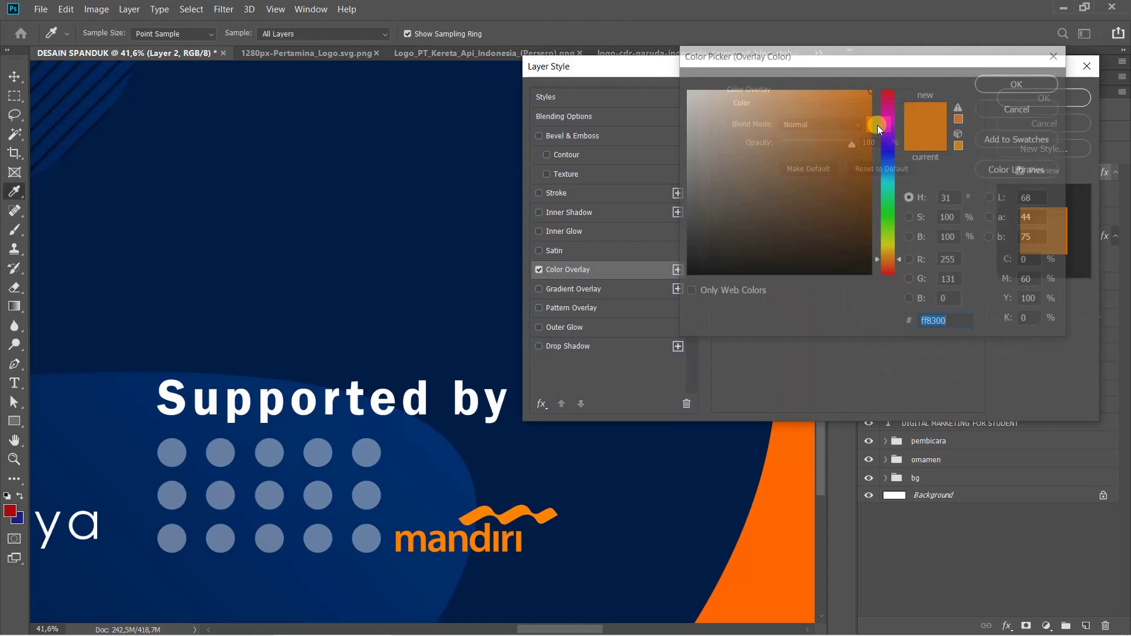
drag(825, 112, 662, 94)
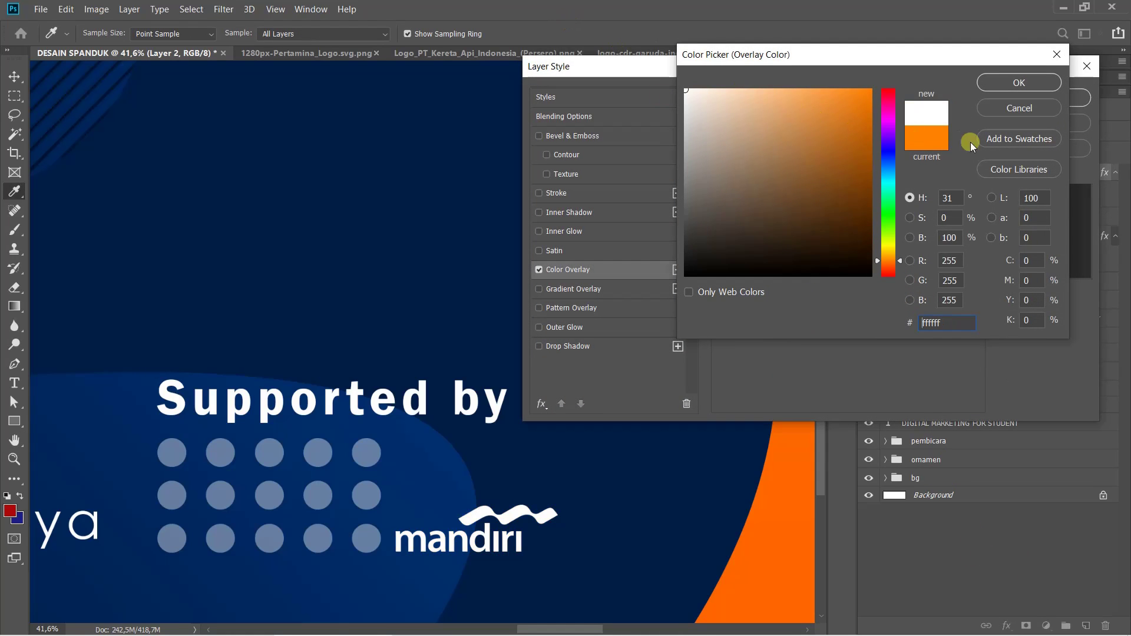
click(1006, 86)
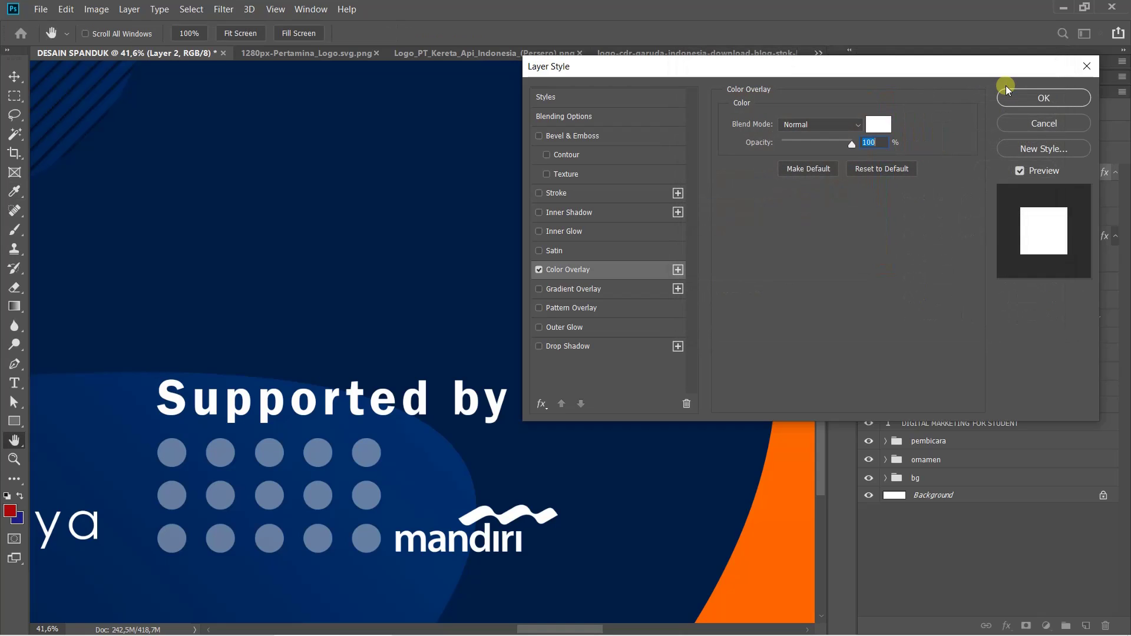
click(1032, 123)
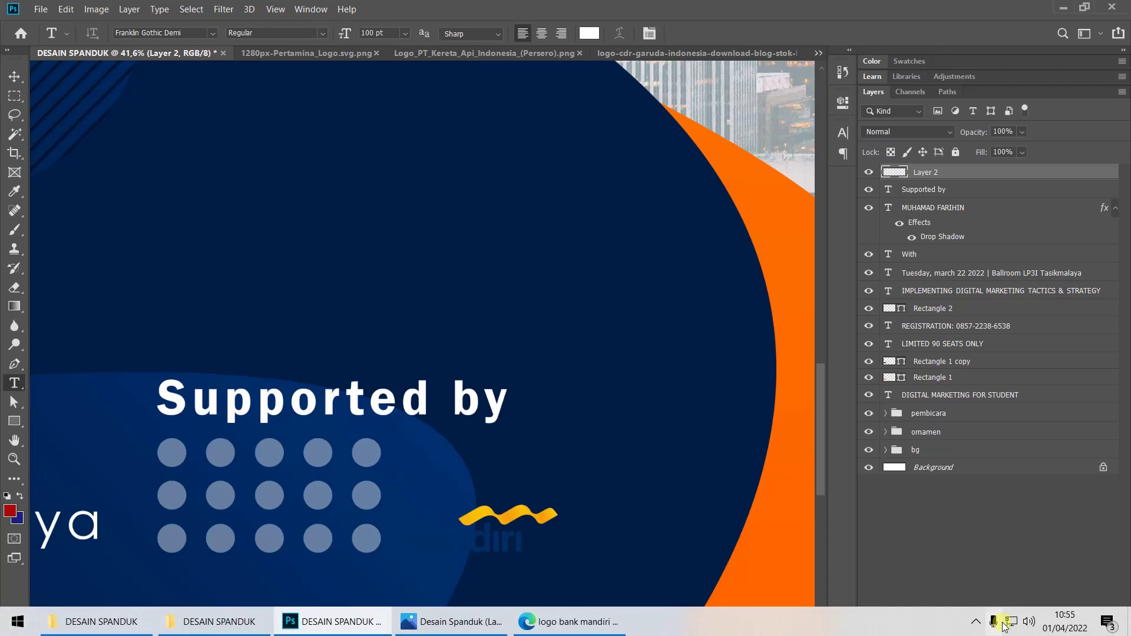
Add a Stroke effect to the Mandiri logo: colour ffffff, Position Outside, 100% opacity, 5 px size
click(1007, 626)
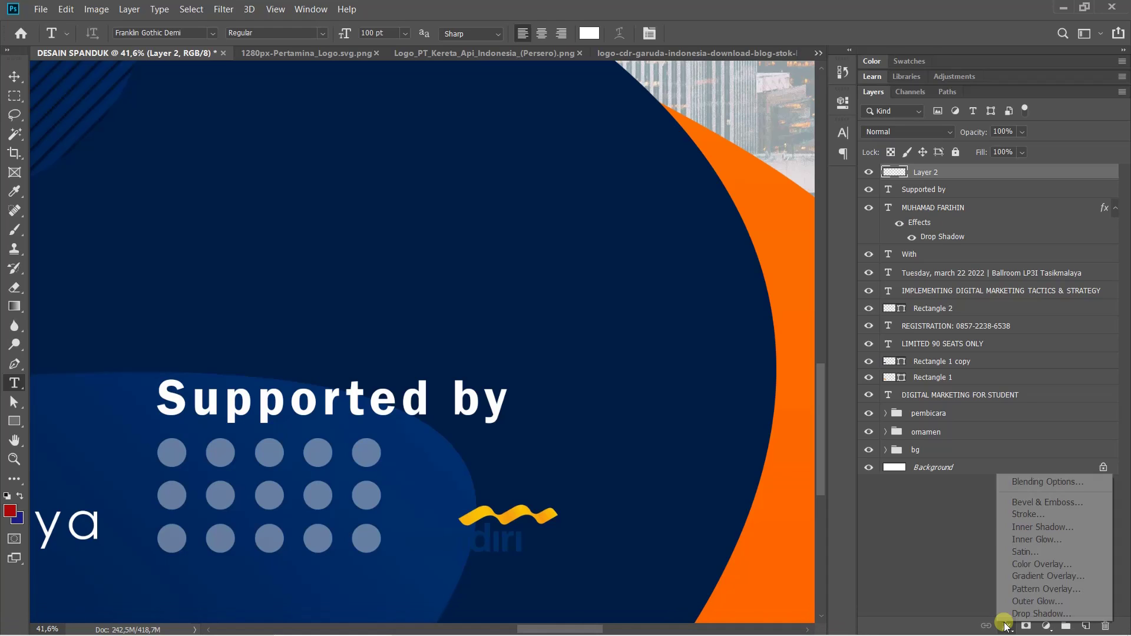
click(1026, 513)
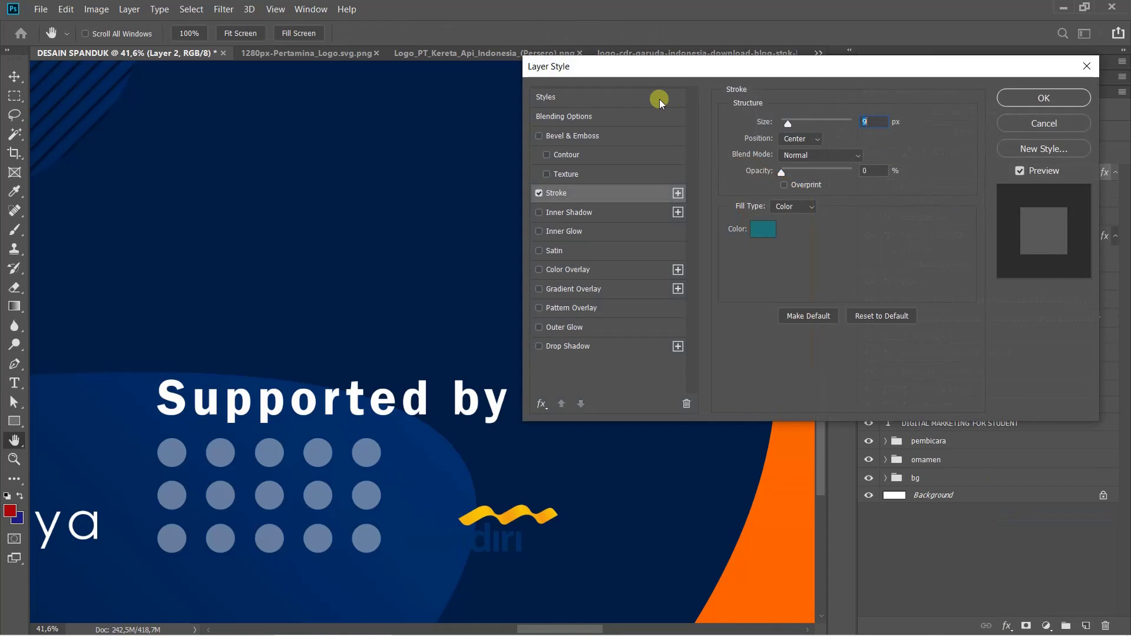
click(764, 230)
text(ffffff)
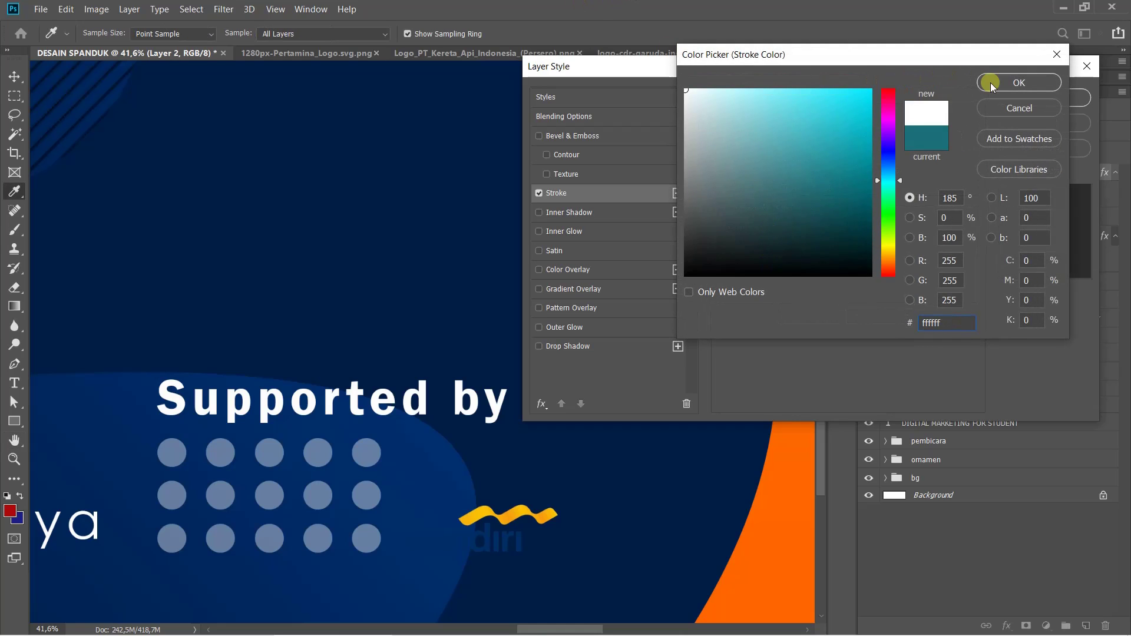
click(991, 83)
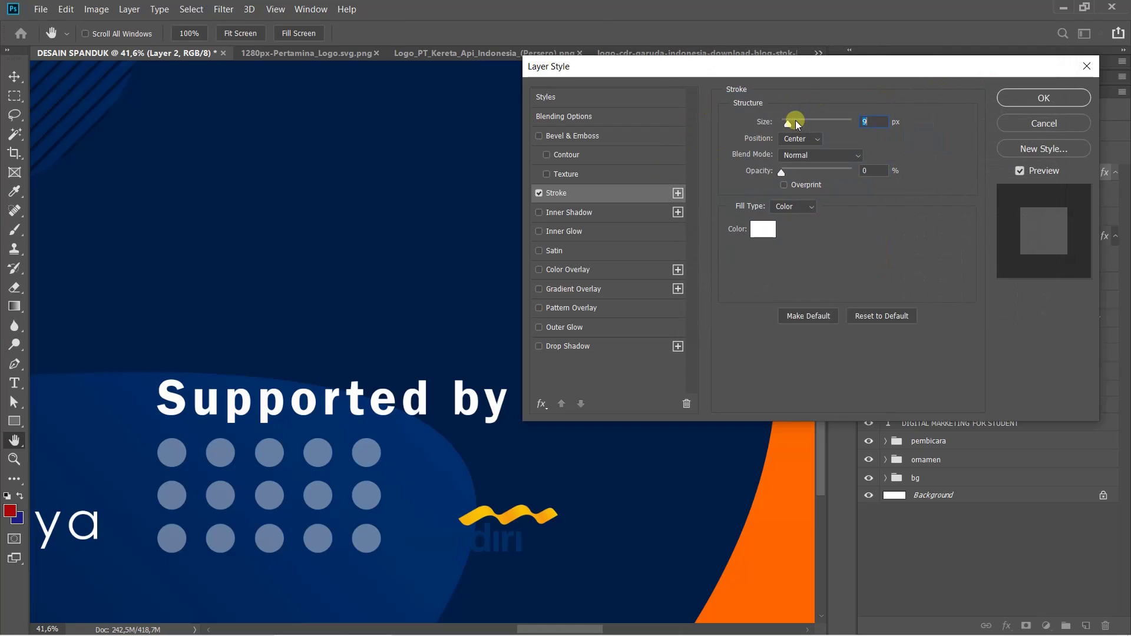
drag(798, 124, 815, 127)
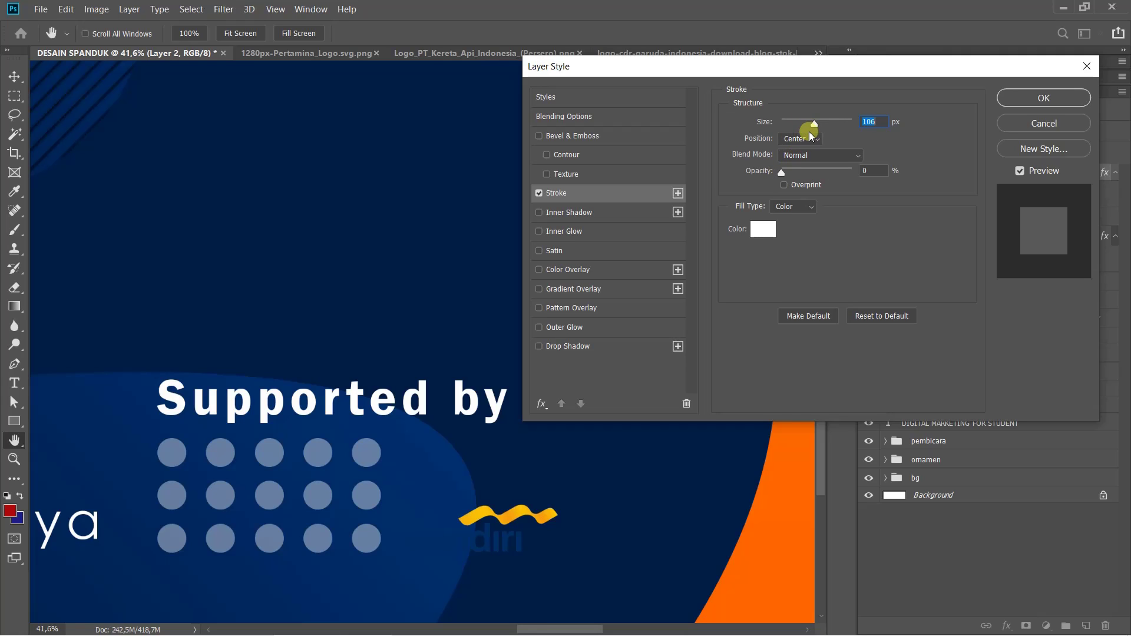
click(811, 140)
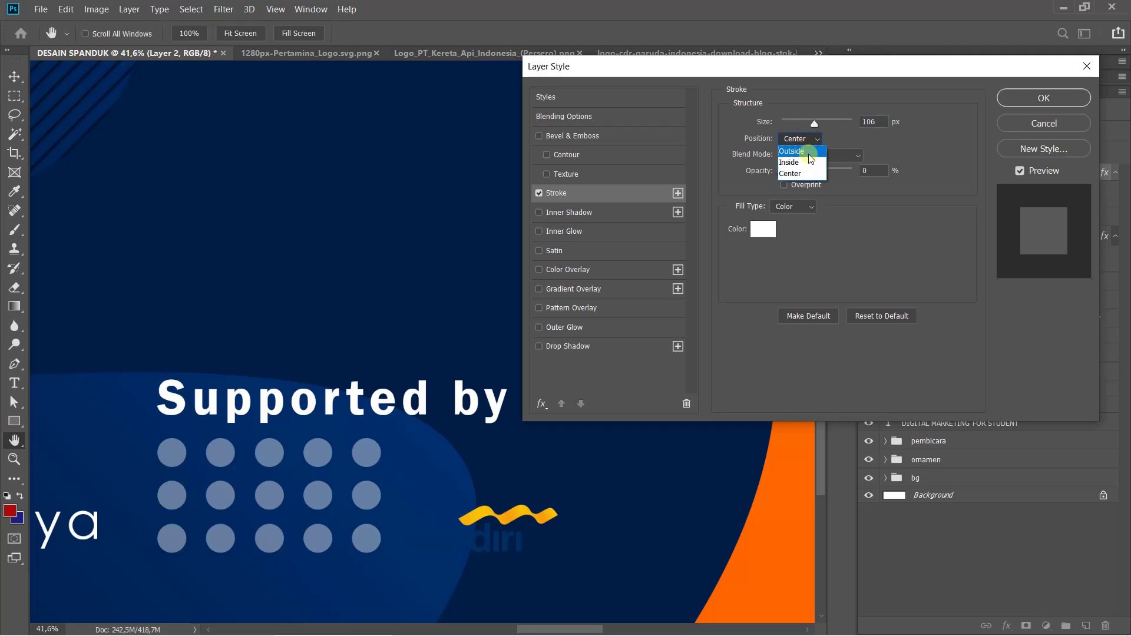
click(799, 152)
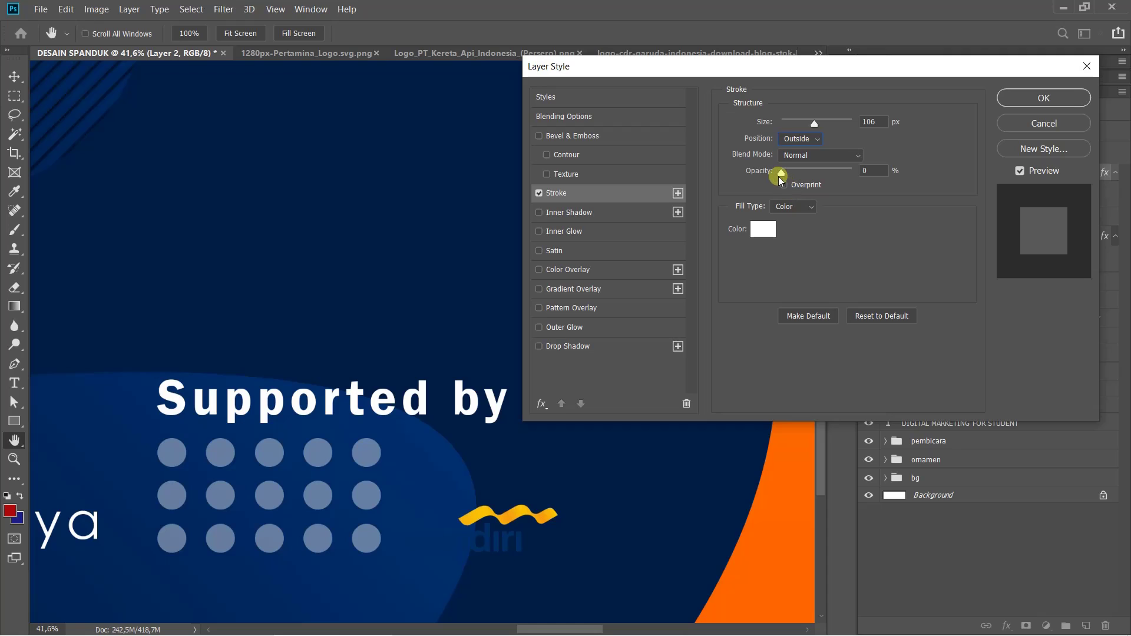
drag(781, 175, 871, 180)
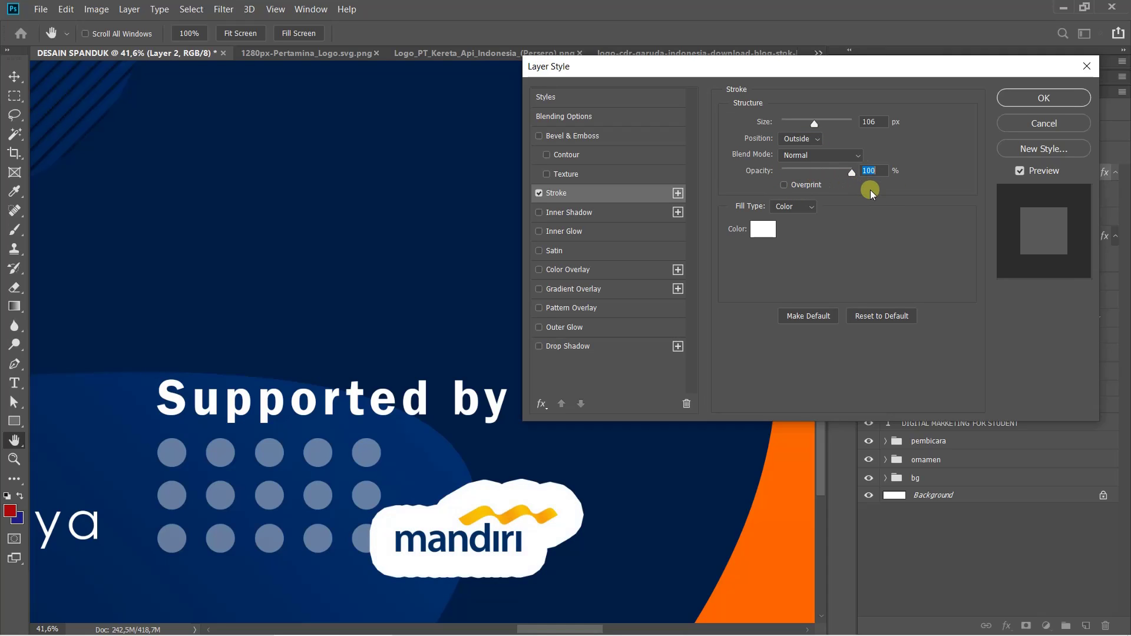
drag(817, 127, 784, 123)
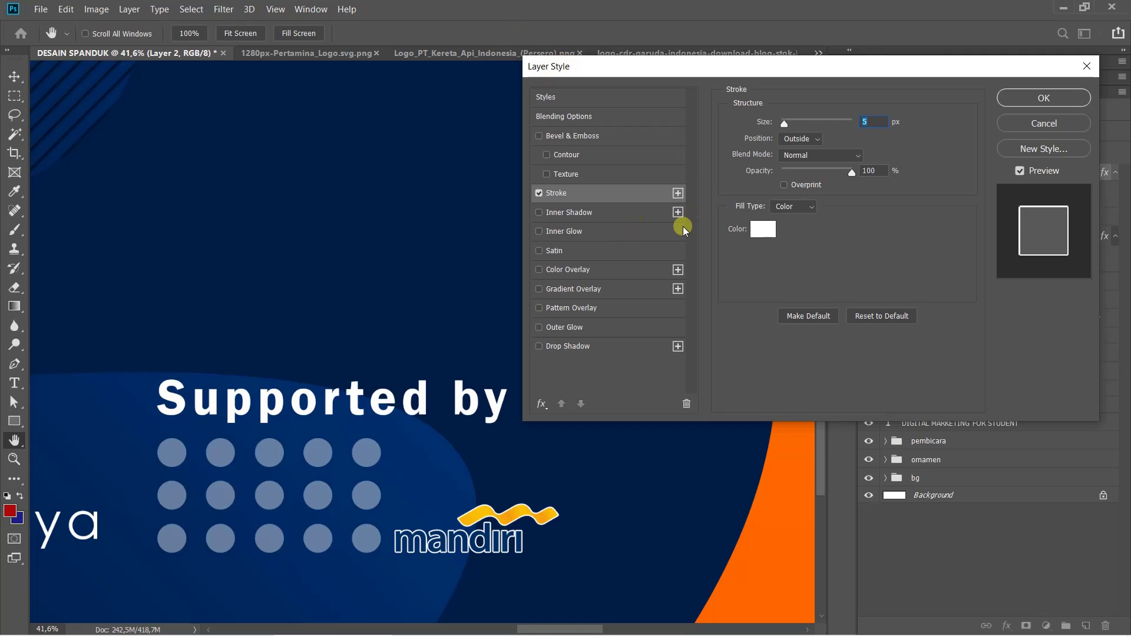
Apply the 5 px white outside Stroke to the Mandiri logo on Layer 2
click(1041, 99)
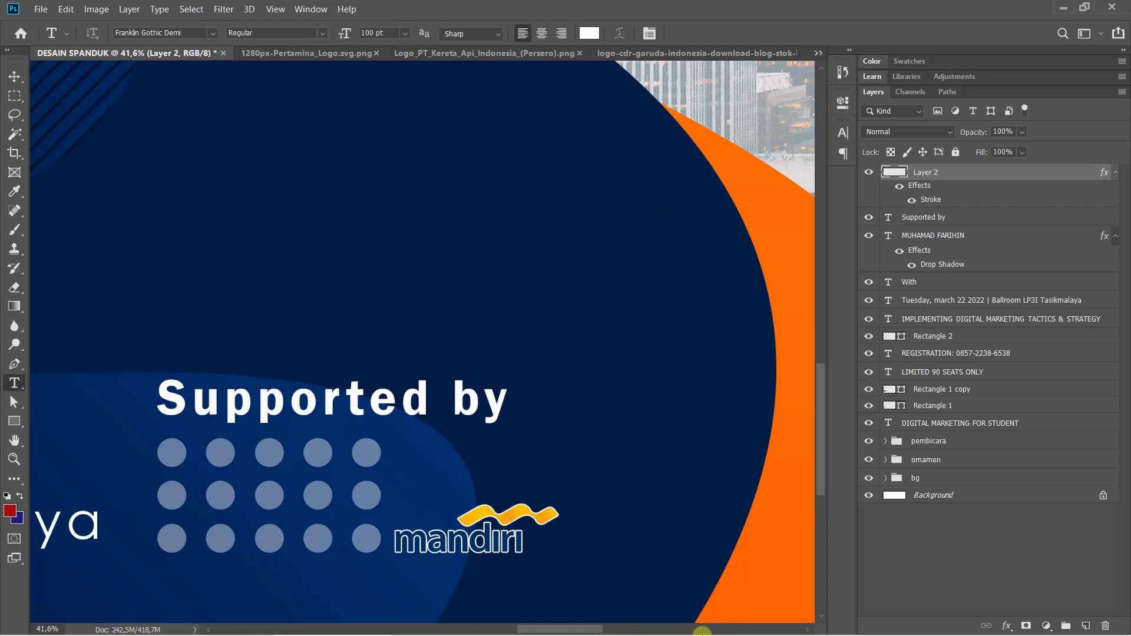
Duplicate the LP3I logo layer into DESAIN SPANDUK, then close LP3I.png
click(819, 52)
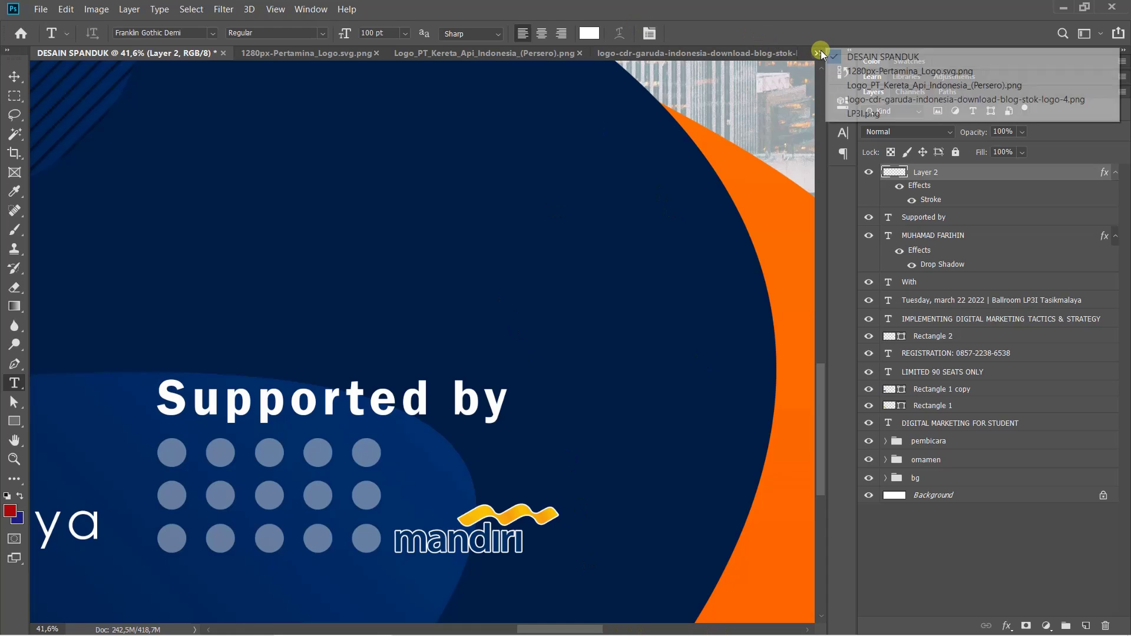
click(865, 114)
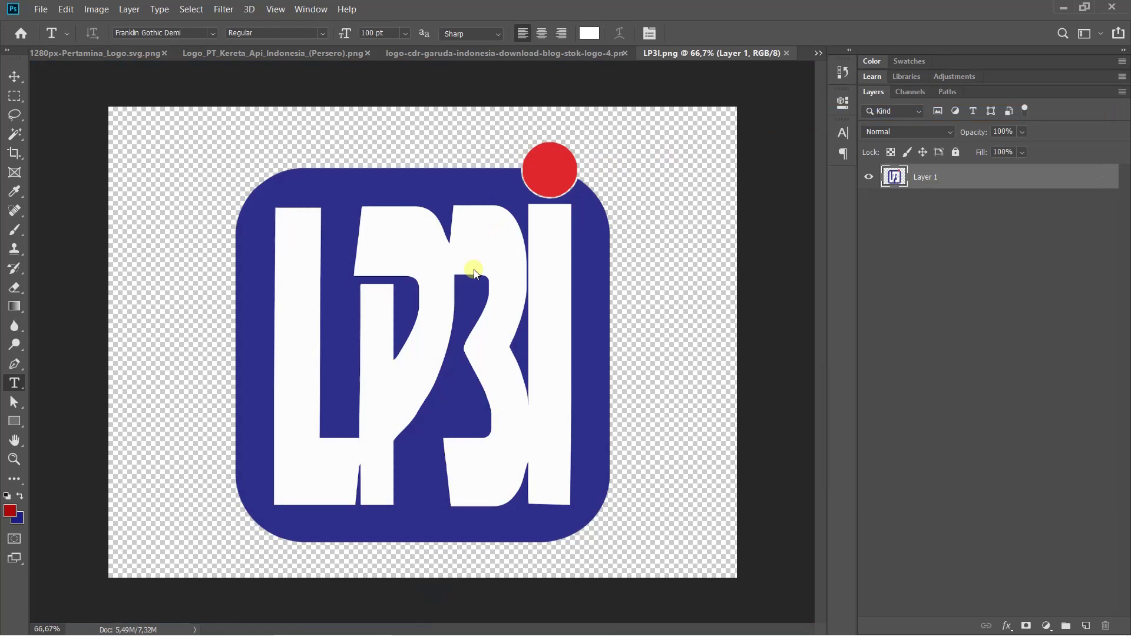
right_click(978, 178)
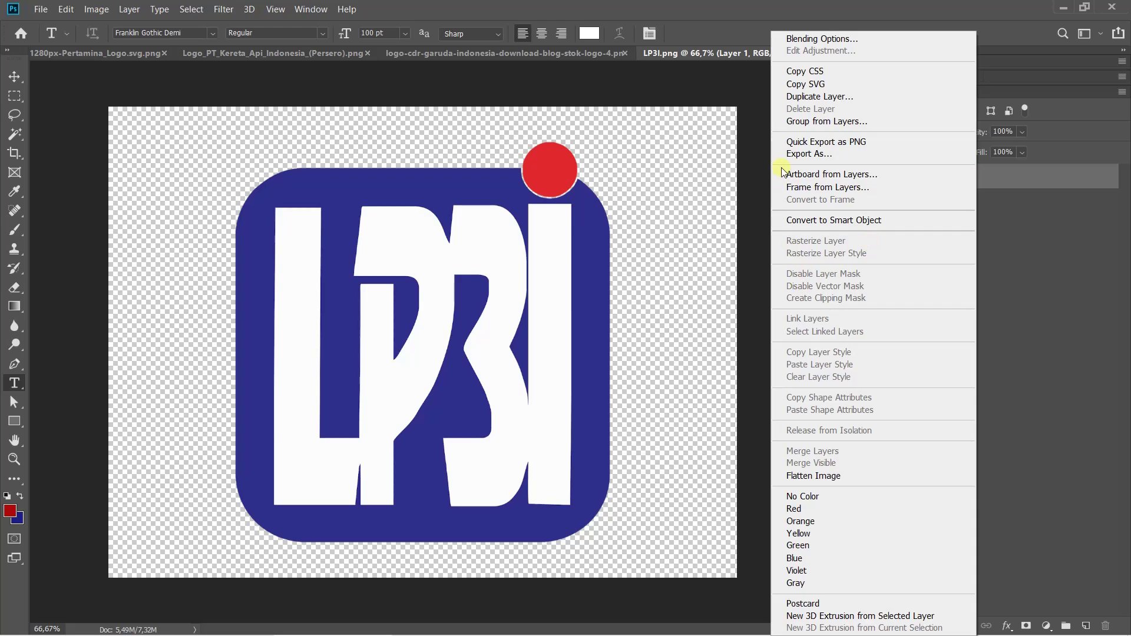
click(803, 98)
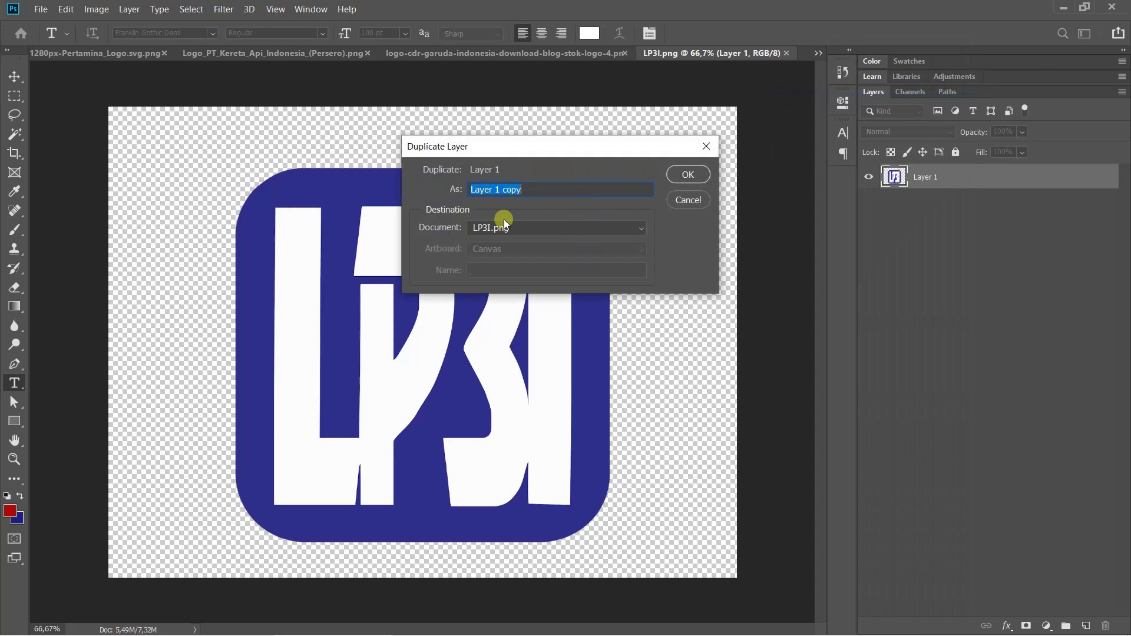
click(508, 227)
click(493, 242)
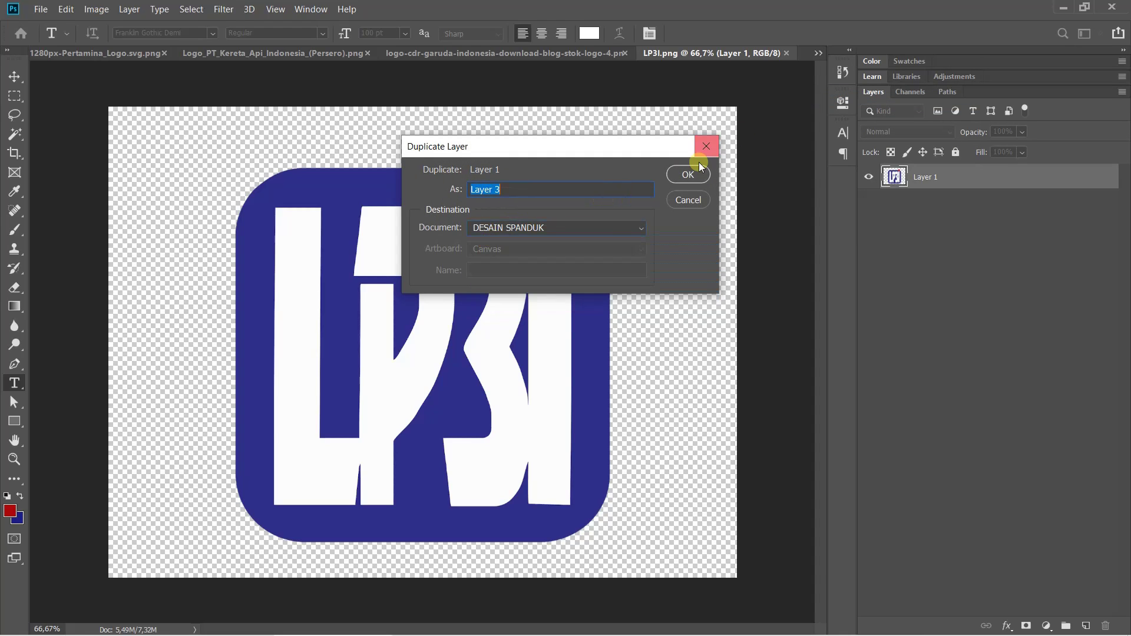
click(677, 179)
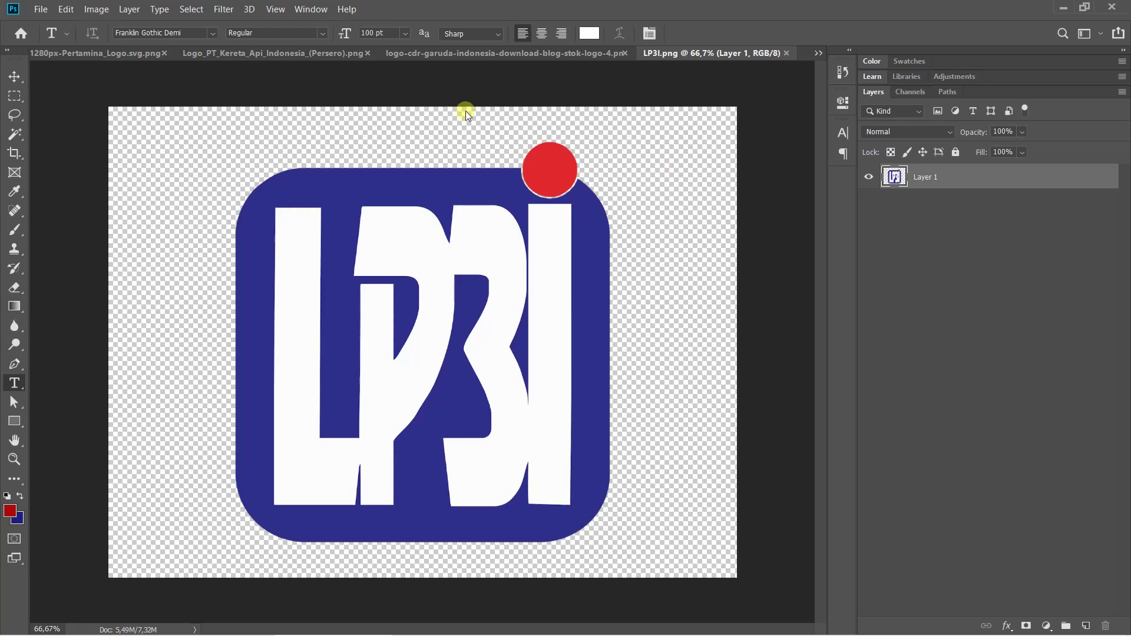
click(789, 52)
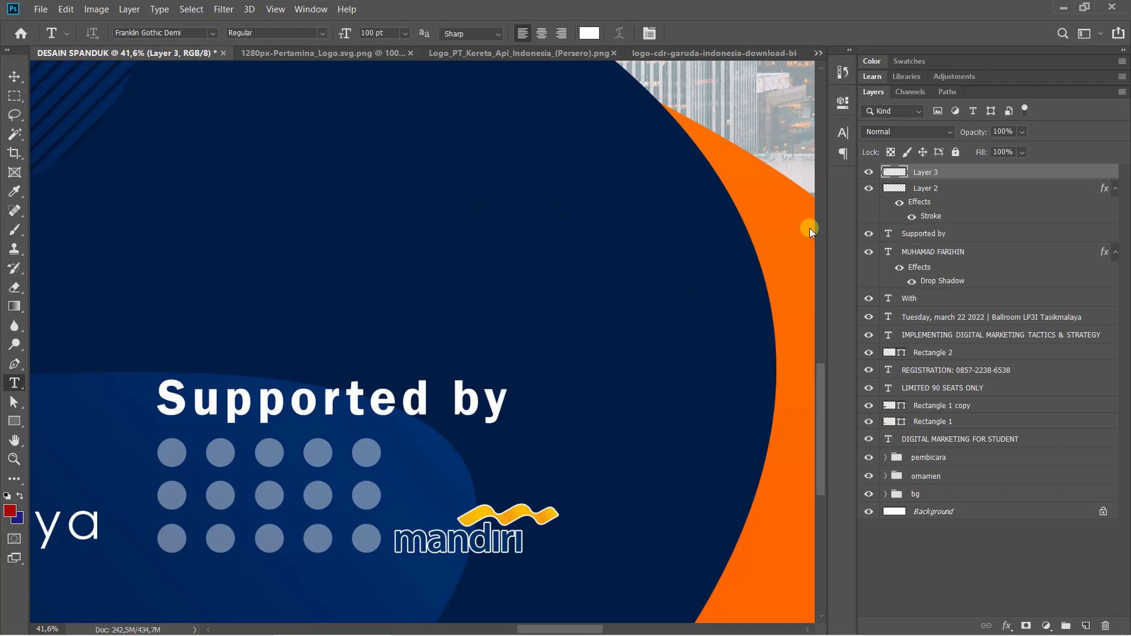
Scale the LP3I logo to 26% and place it beside mandiri under 'Supported by'
key(ctrl+0)
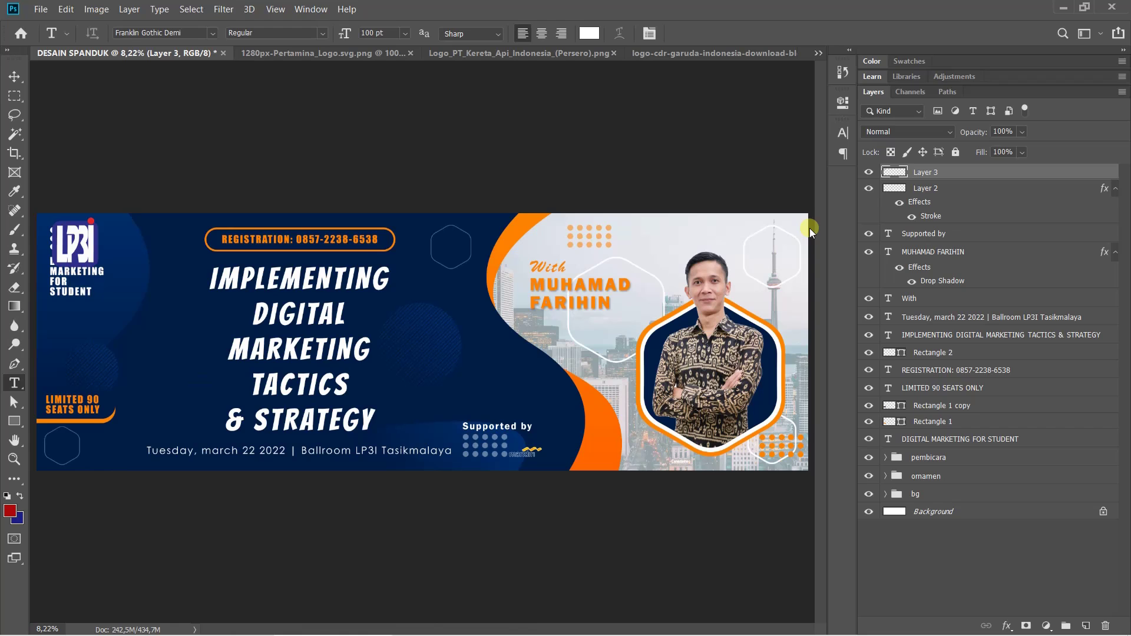
key(ctrl+t)
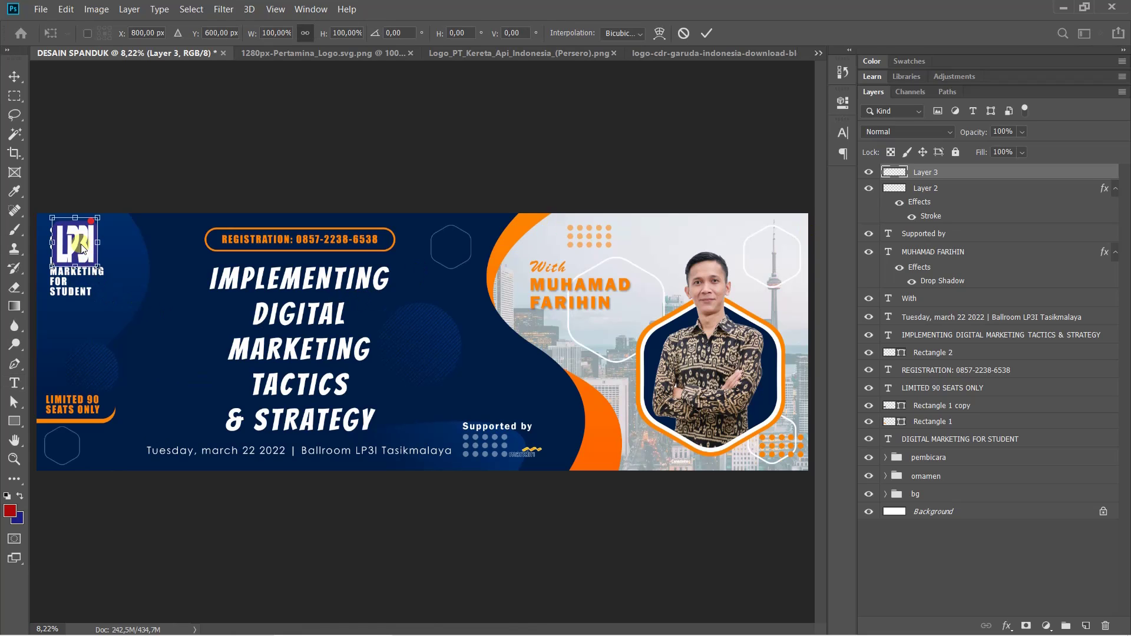
drag(83, 247, 532, 423)
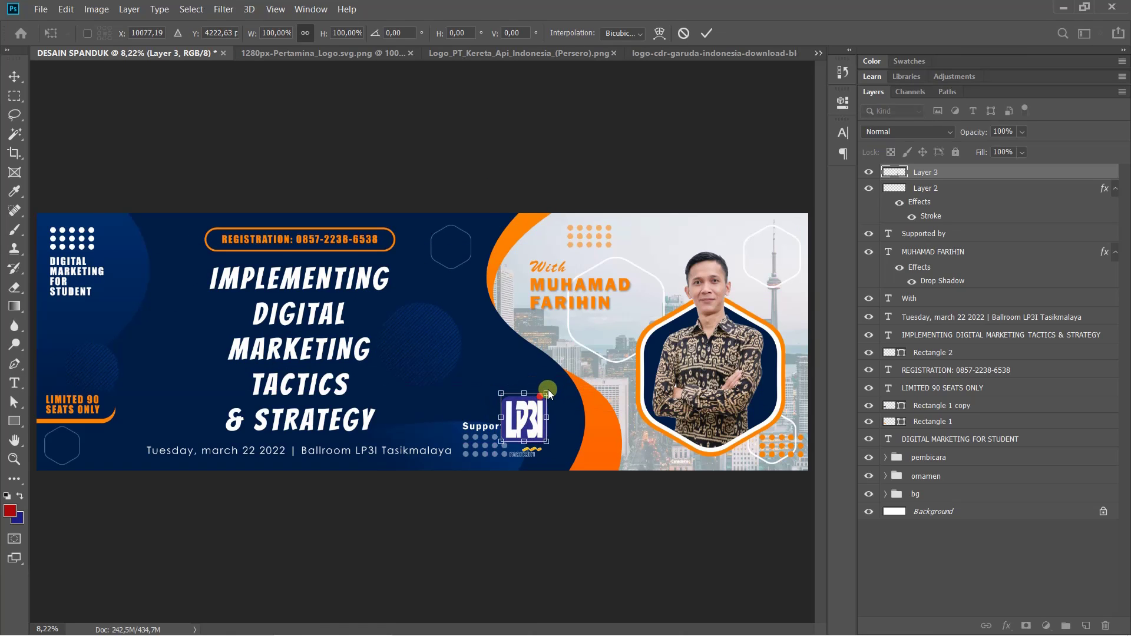
scroll(548, 393, up, 5)
scroll(627, 406, down, 3)
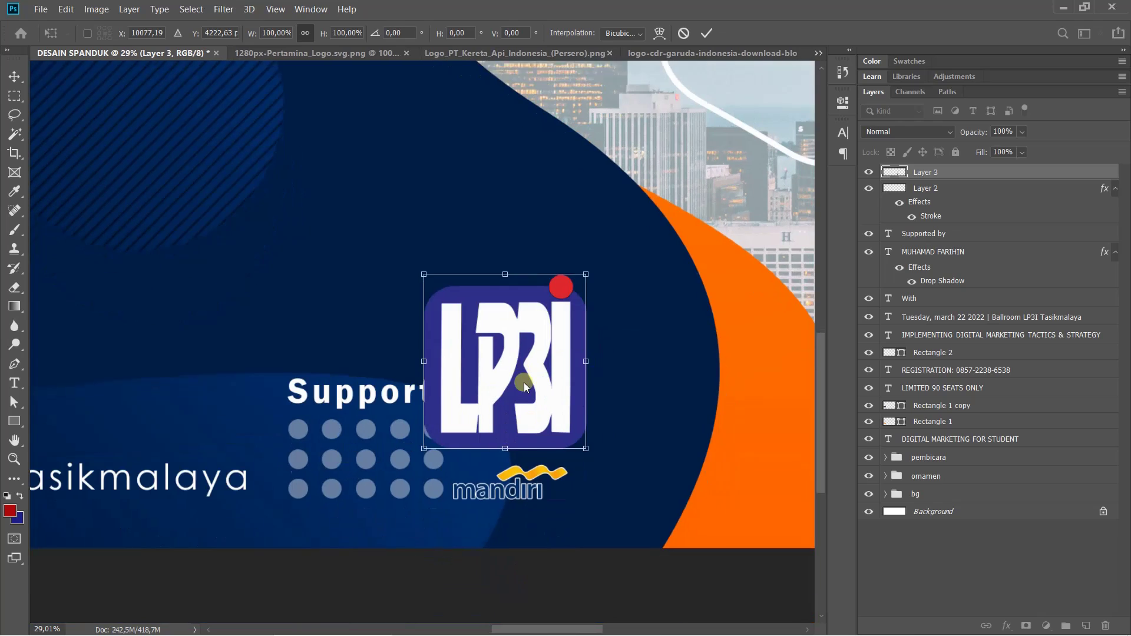
scroll(526, 387, down, 1)
drag(589, 252, 480, 422)
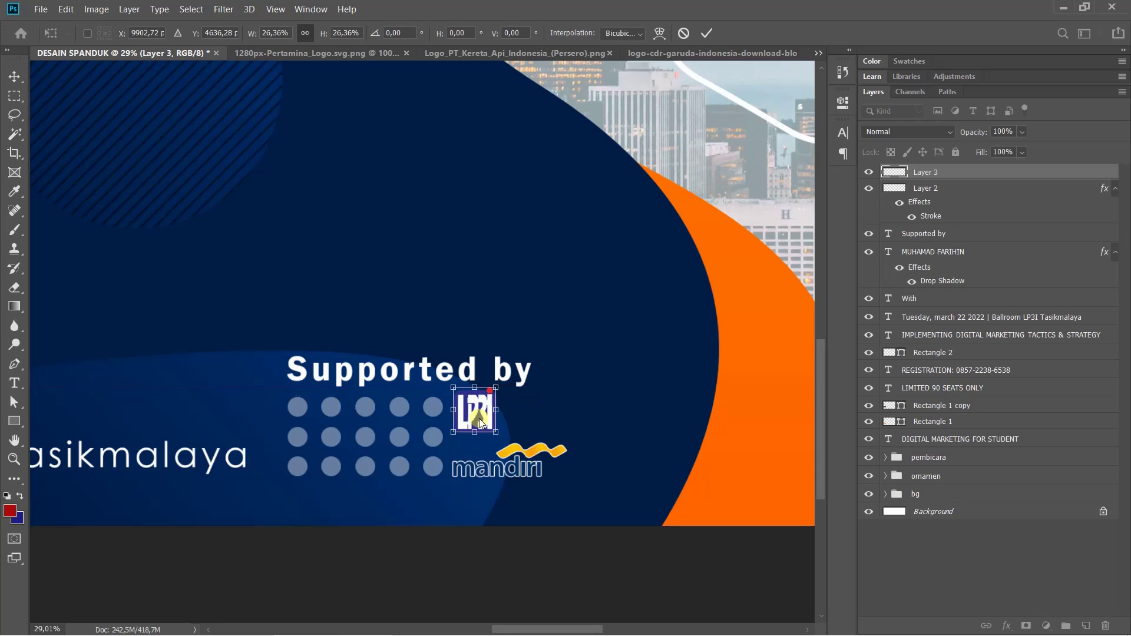
key(Return)
key(t)
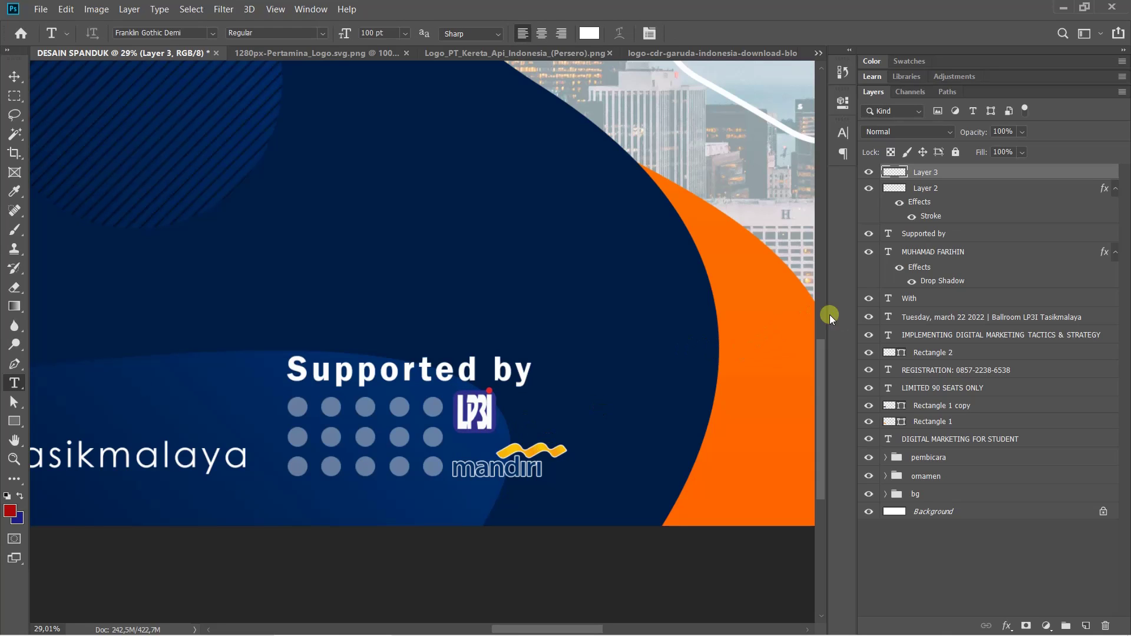
Add a 5 px white outside Stroke effect to the LP3I logo
click(1007, 626)
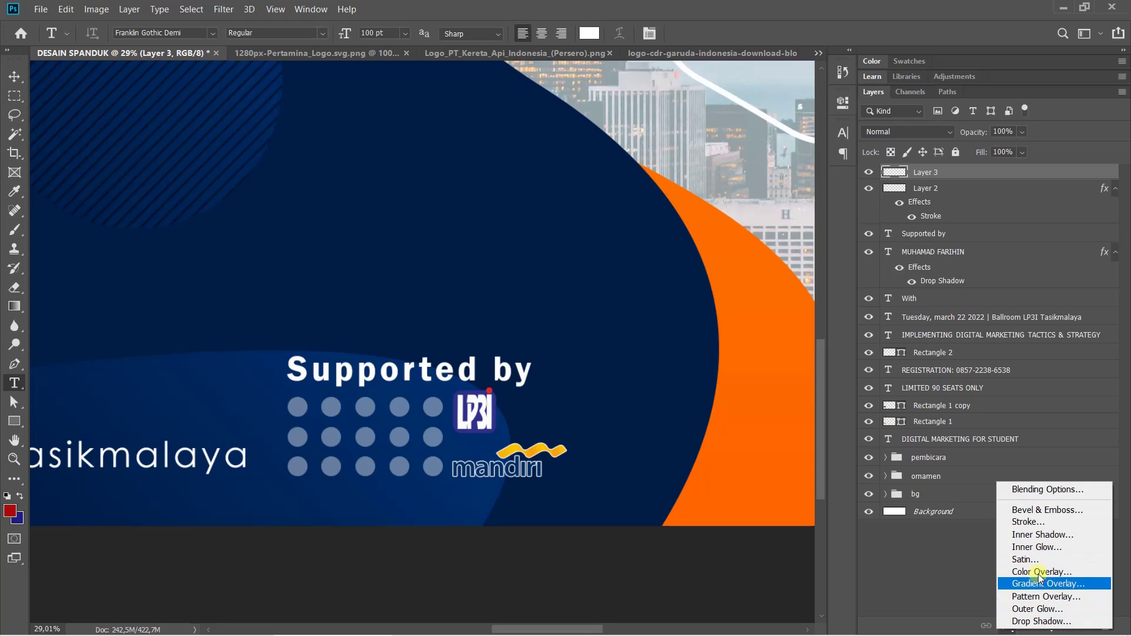
click(1034, 523)
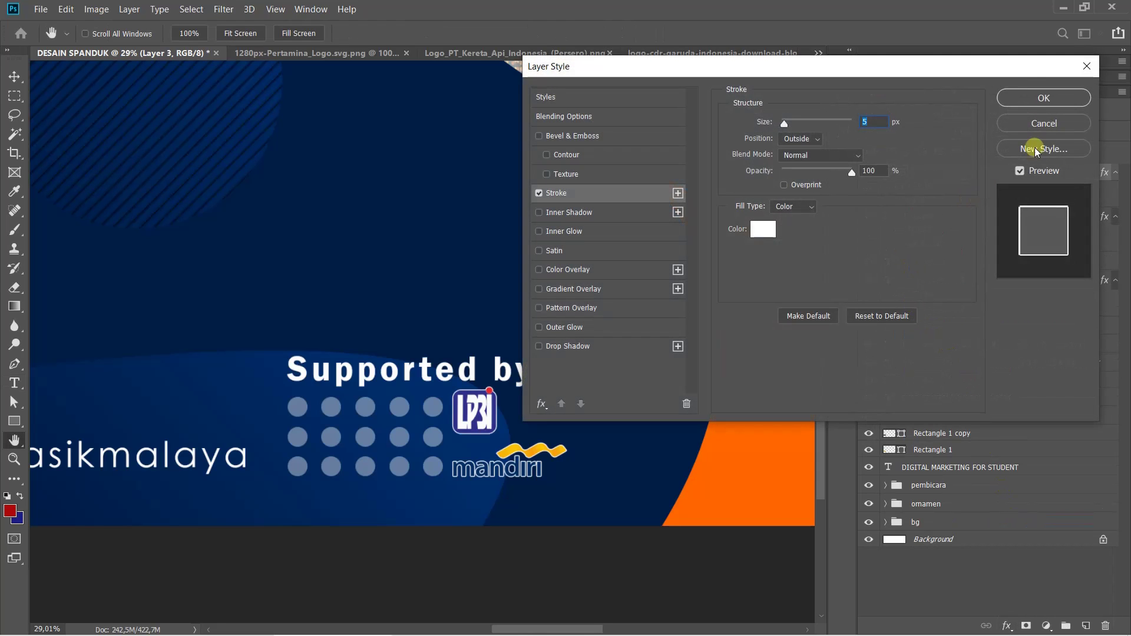
click(1039, 96)
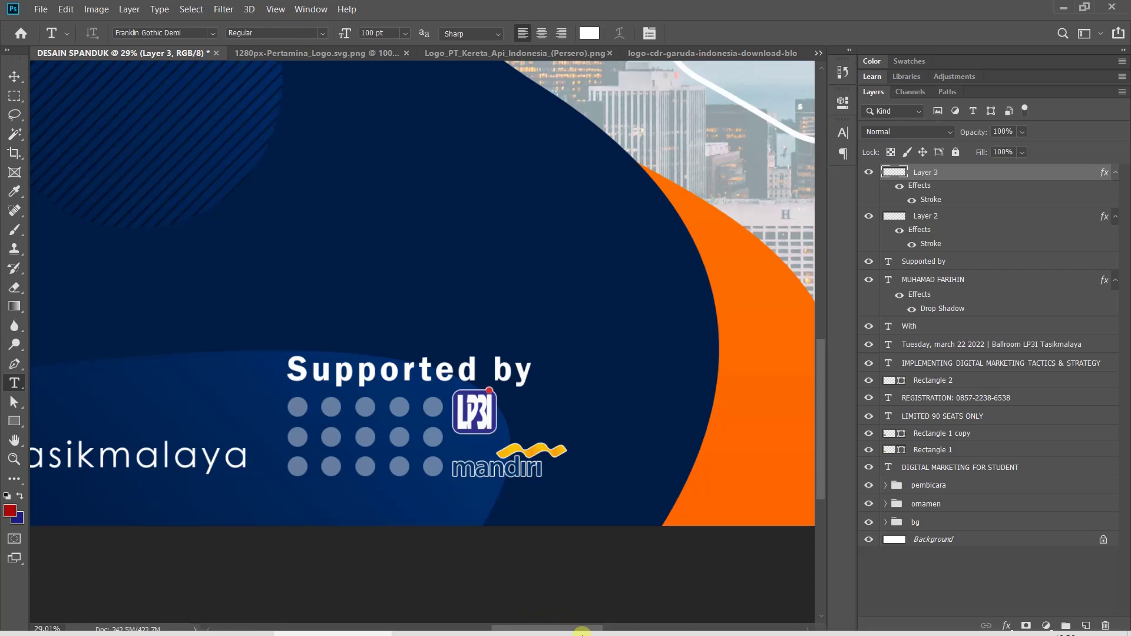
Duplicate the Garuda Indonesia logo layer into DESAIN SPANDUK and close its document
click(756, 55)
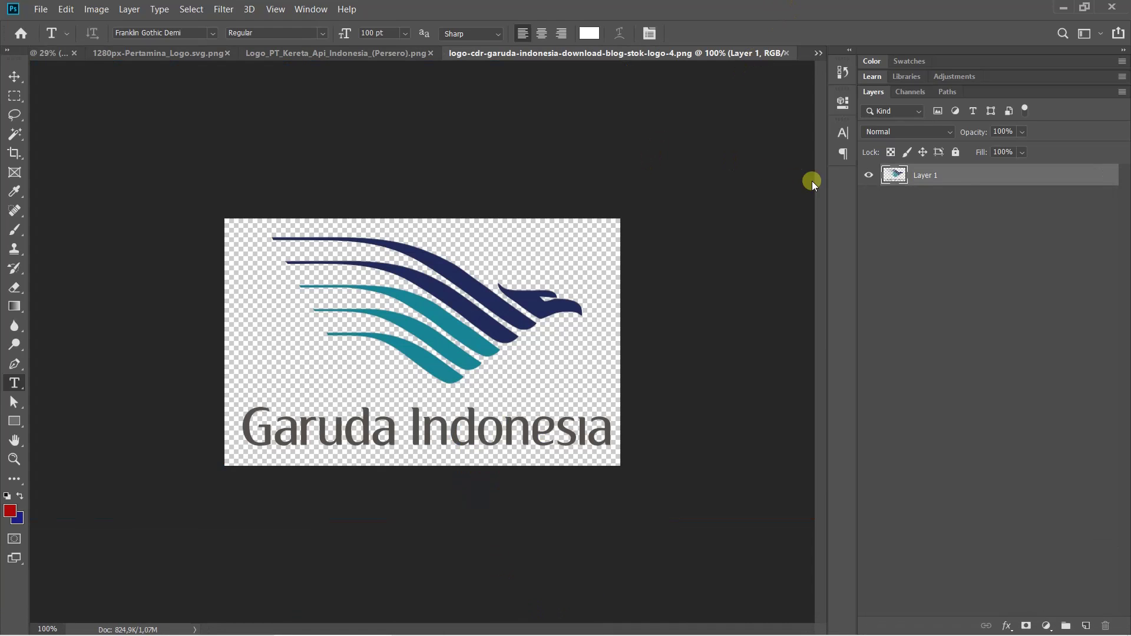
right_click(966, 175)
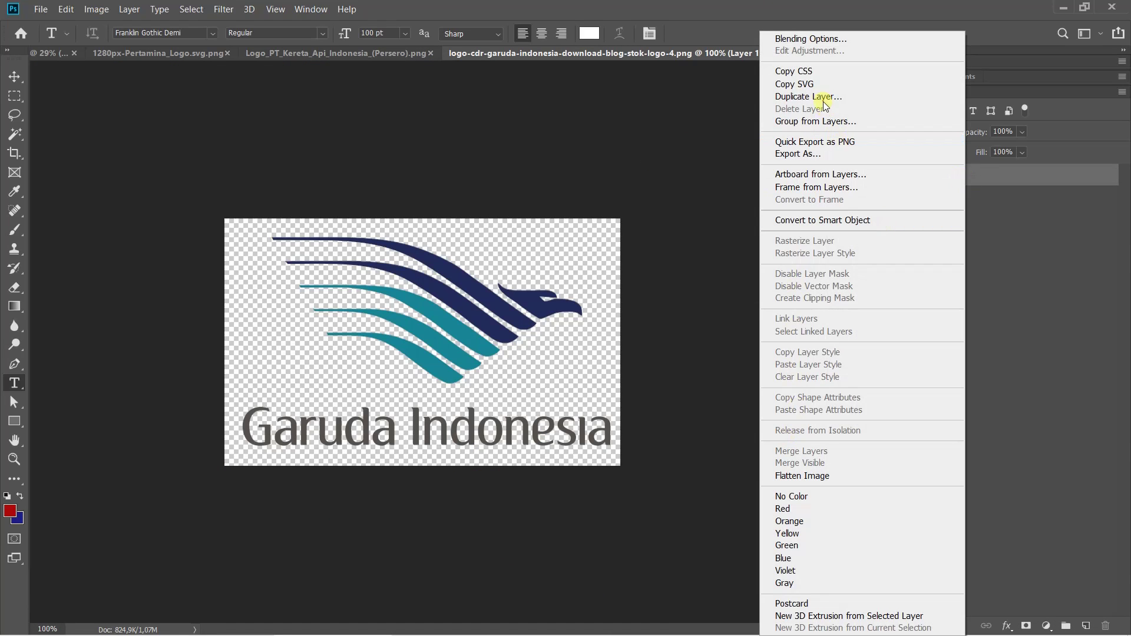
click(822, 98)
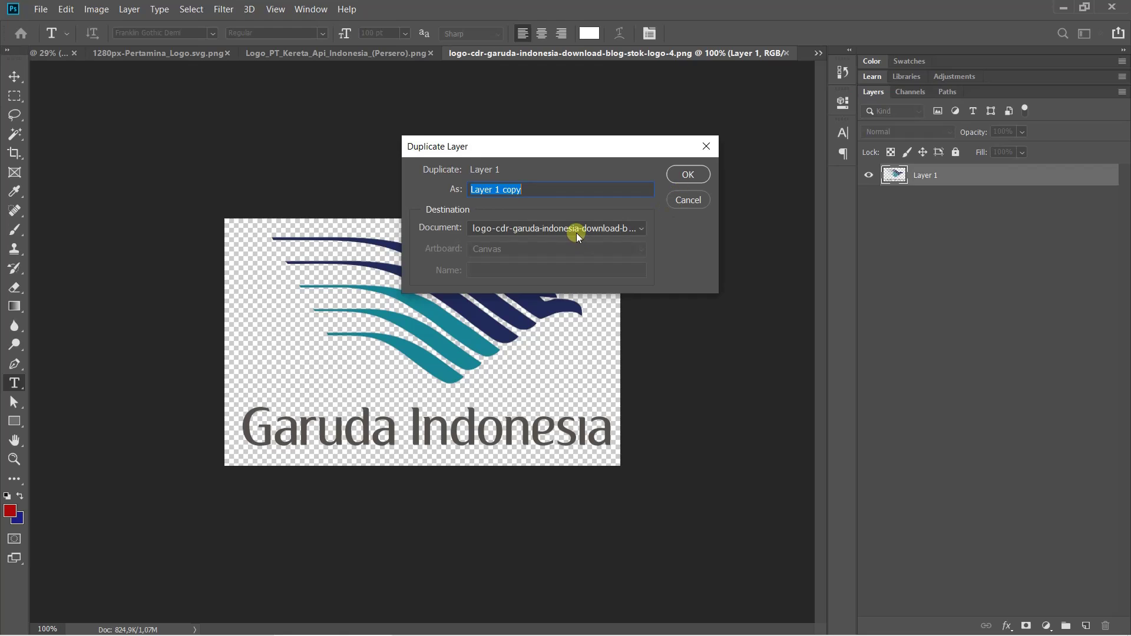
click(576, 232)
click(512, 245)
click(683, 175)
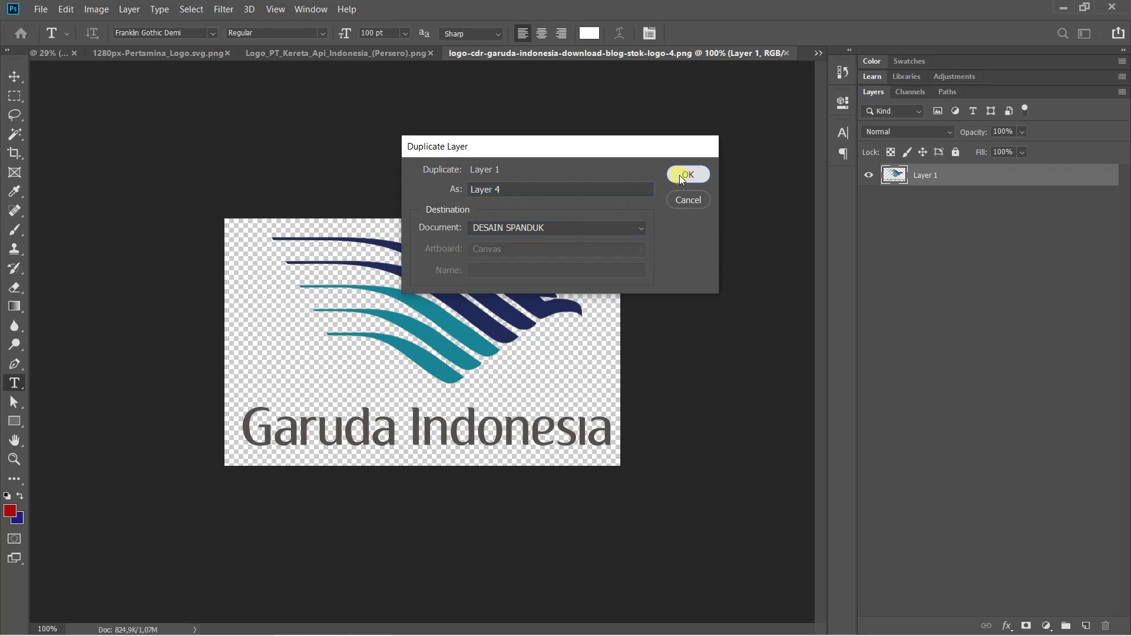
click(787, 53)
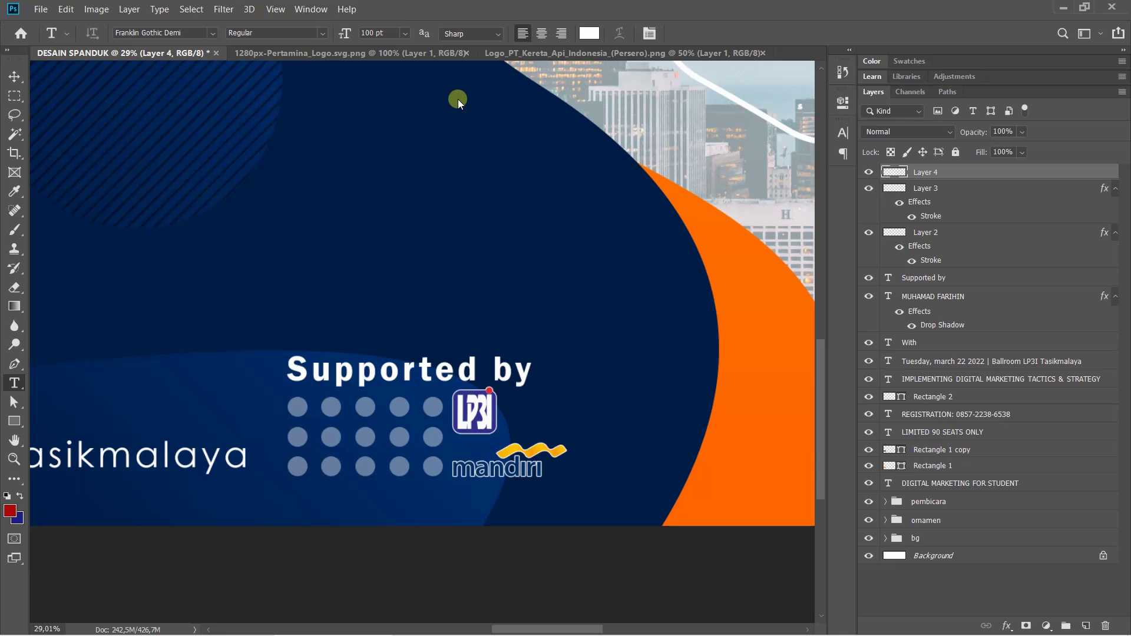
Scale the Garuda logo to about 66% and set it beside the LP3I logo
key(ctrl+0)
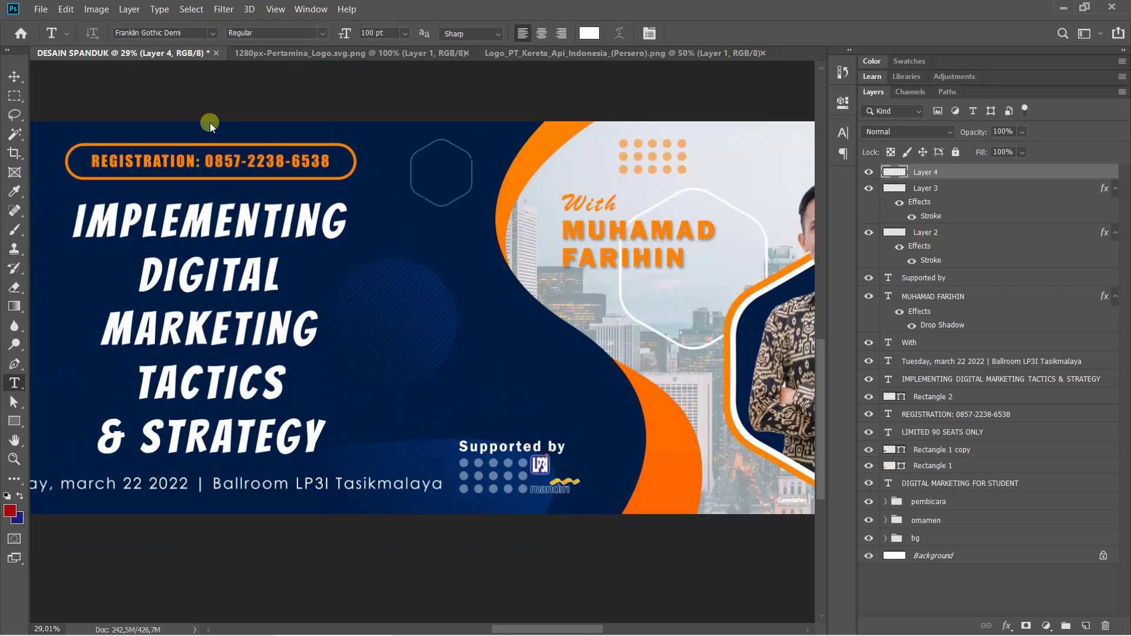
key(ctrl+t)
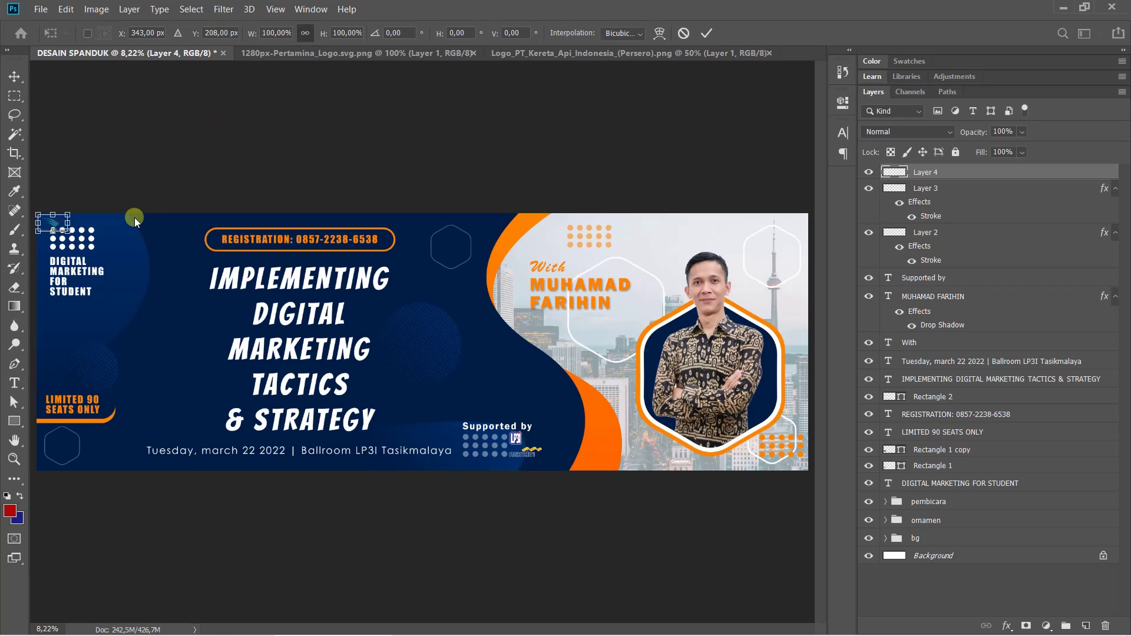
drag(69, 232, 554, 442)
scroll(541, 418, up, 5)
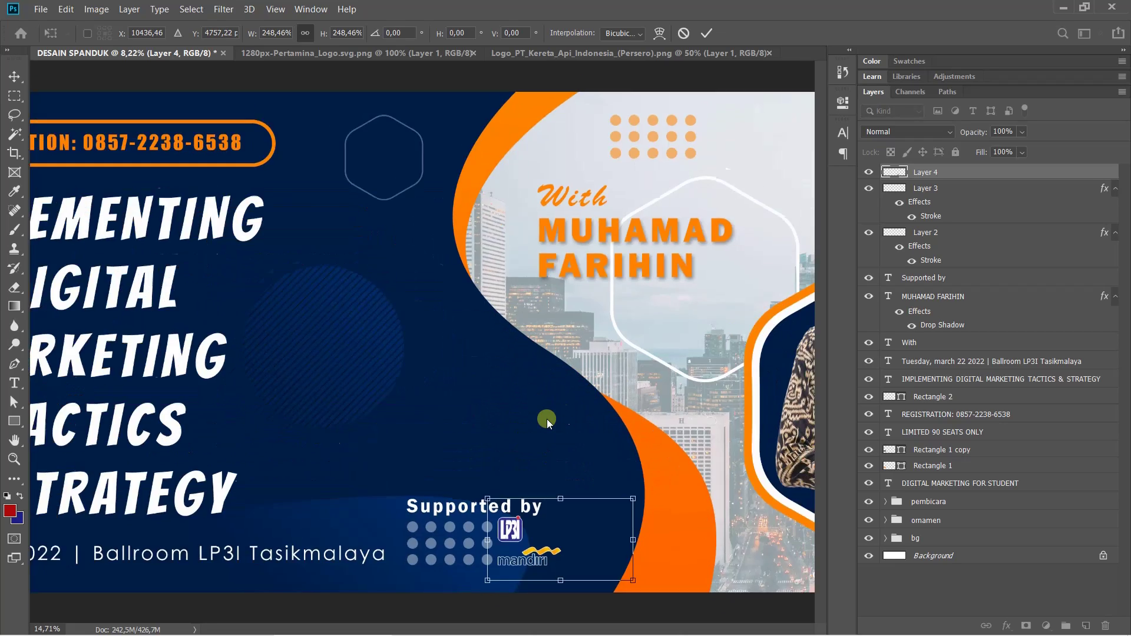
scroll(574, 402, up, 3)
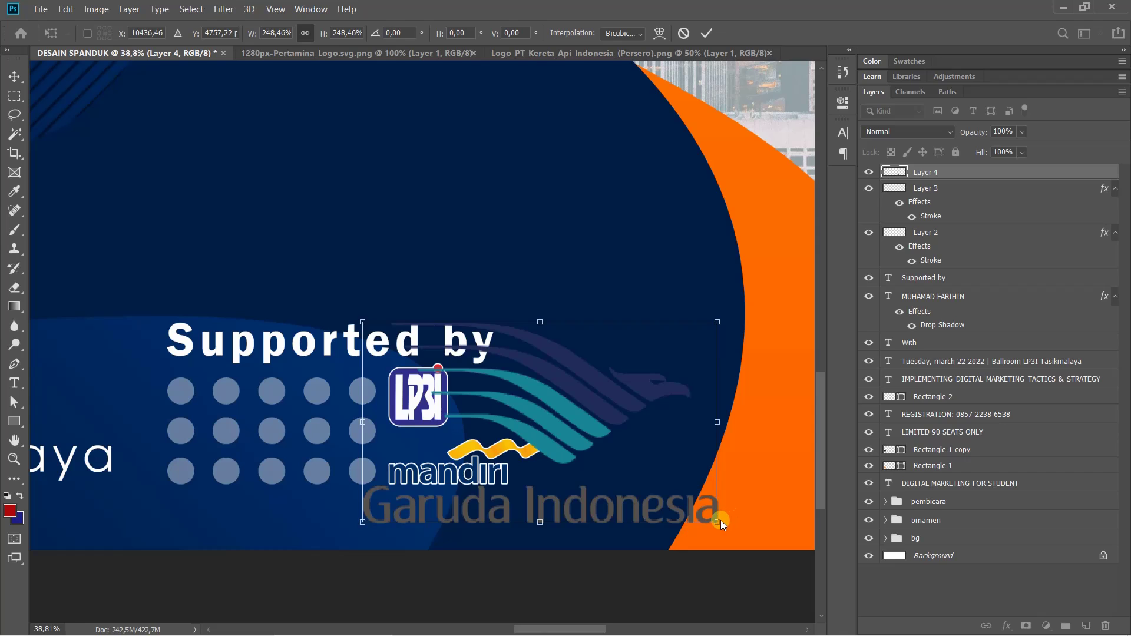
drag(717, 522, 507, 393)
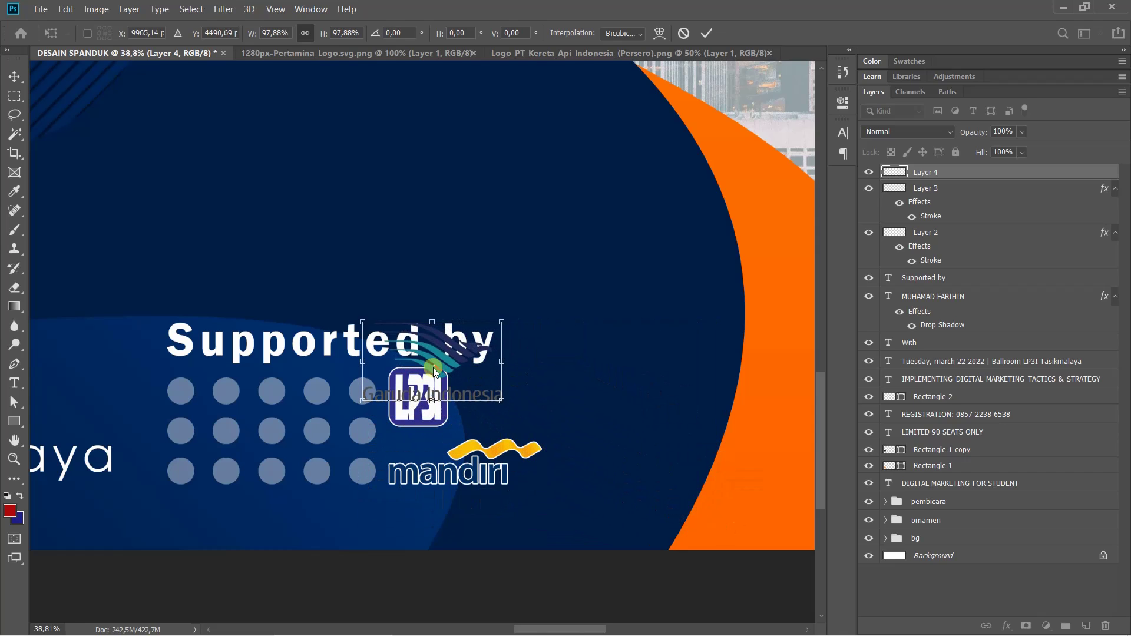
drag(434, 371, 553, 401)
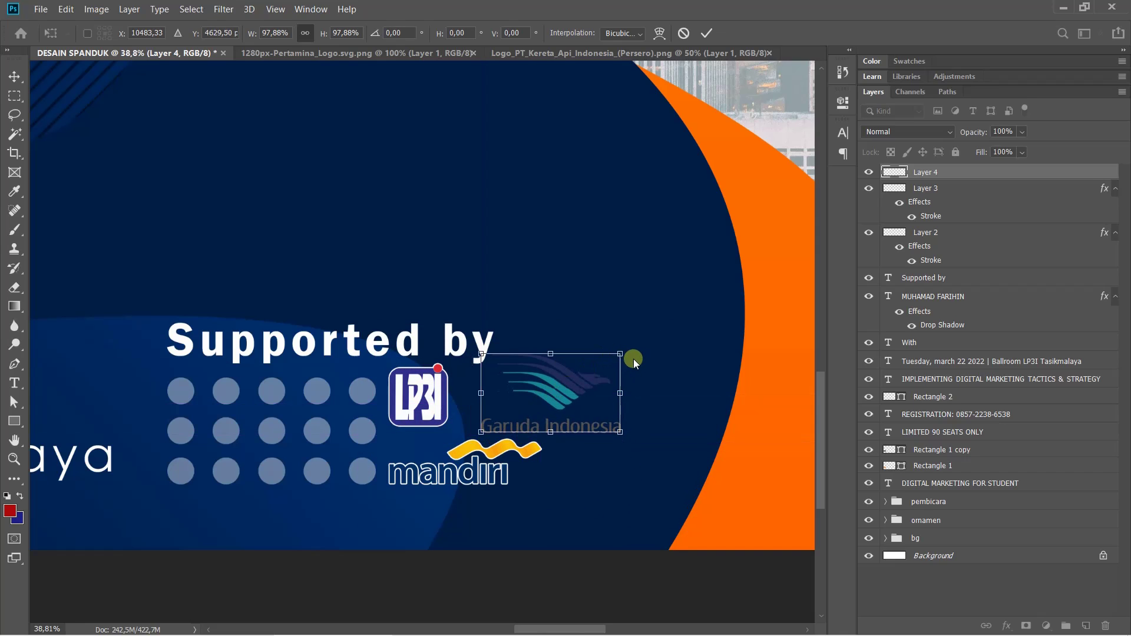
drag(621, 356, 526, 404)
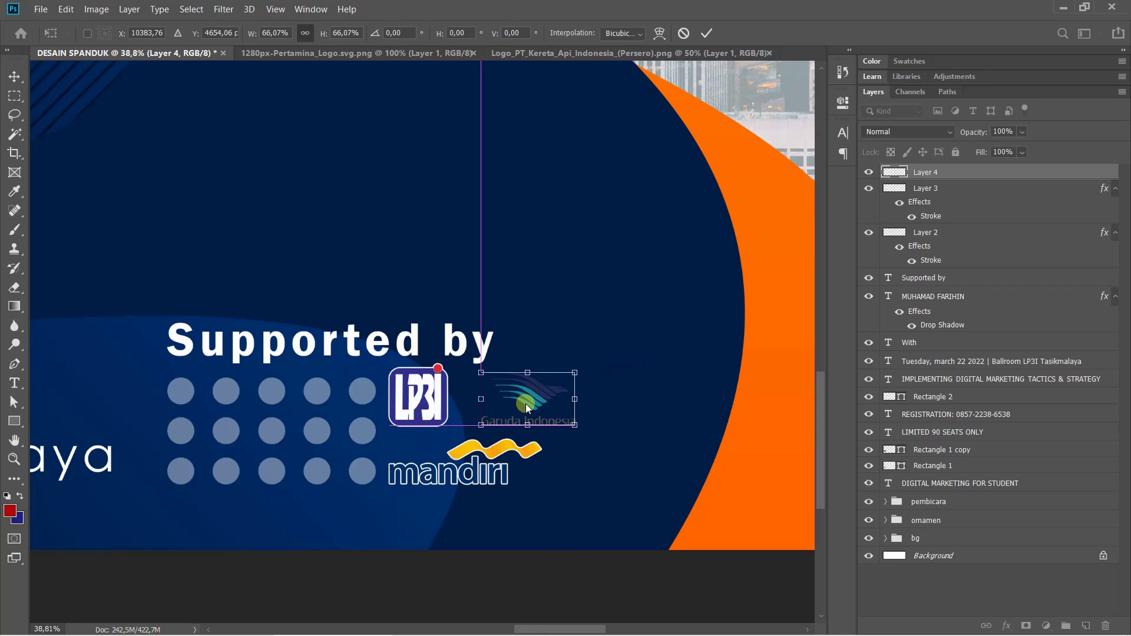
key(t)
click(631, 352)
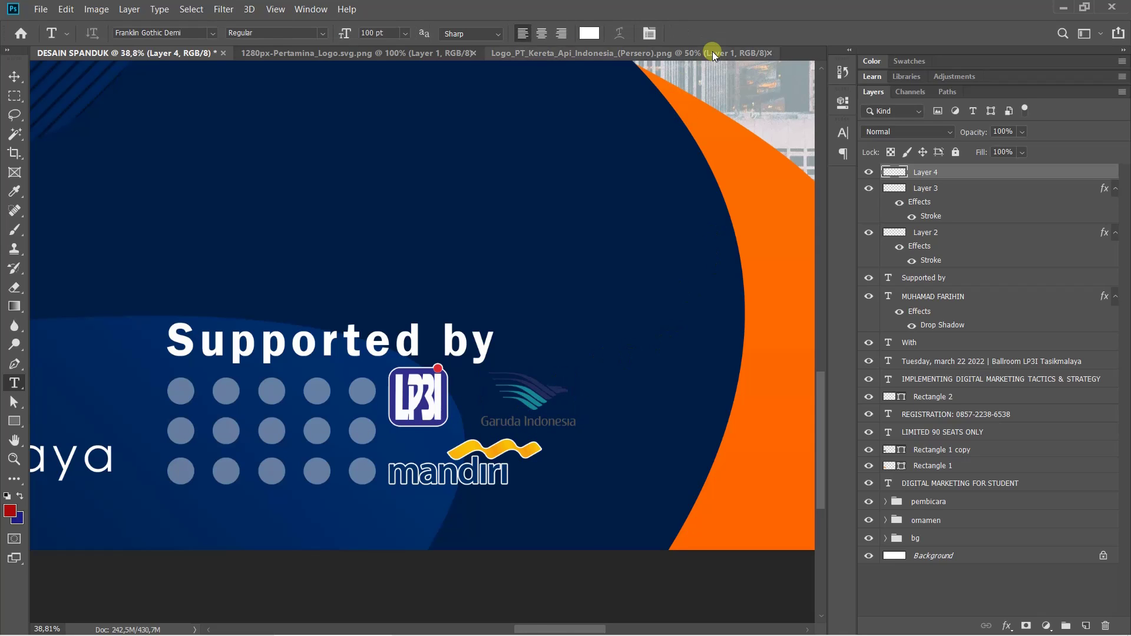
Duplicate the Kereta Api logo's Layer 1 into DESAIN SPANDUK, then close the Kereta Api file
click(648, 53)
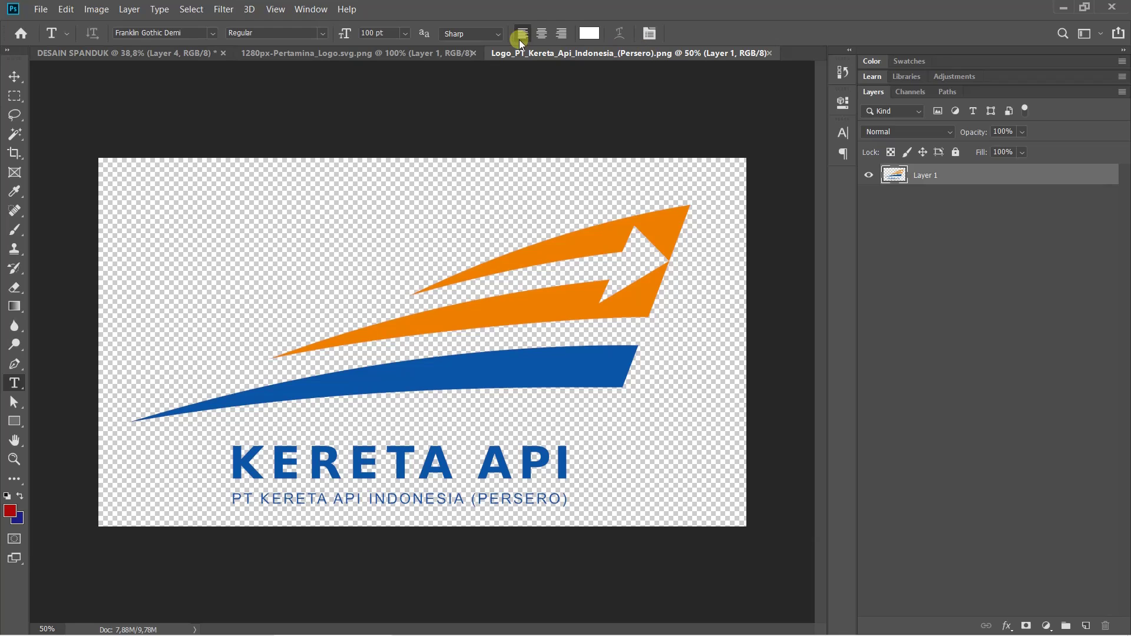
click(364, 56)
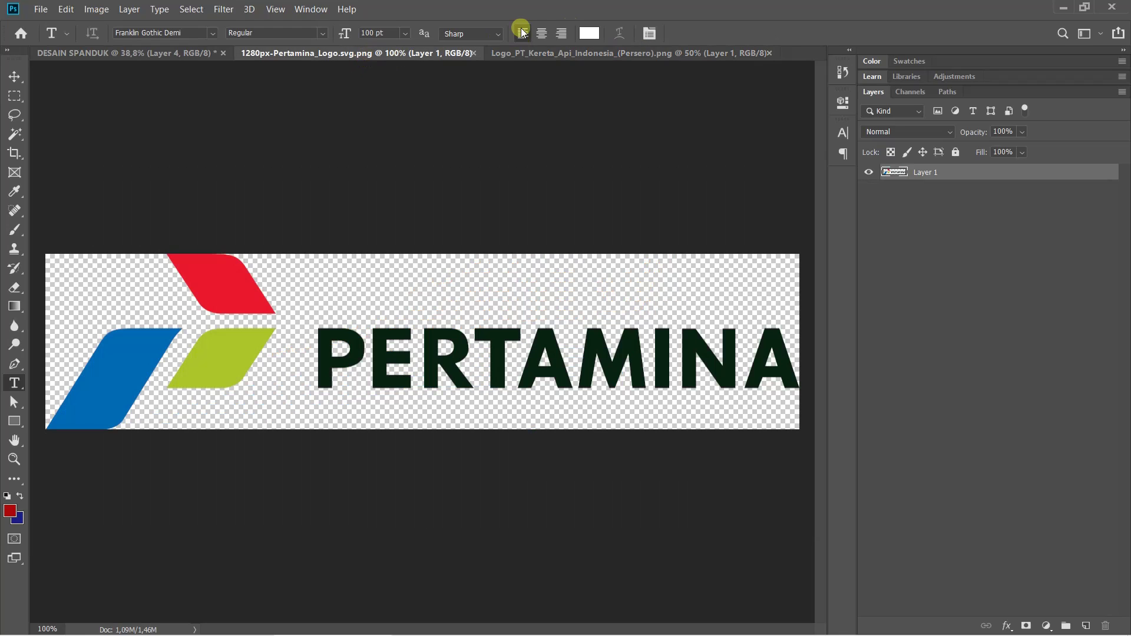
click(632, 53)
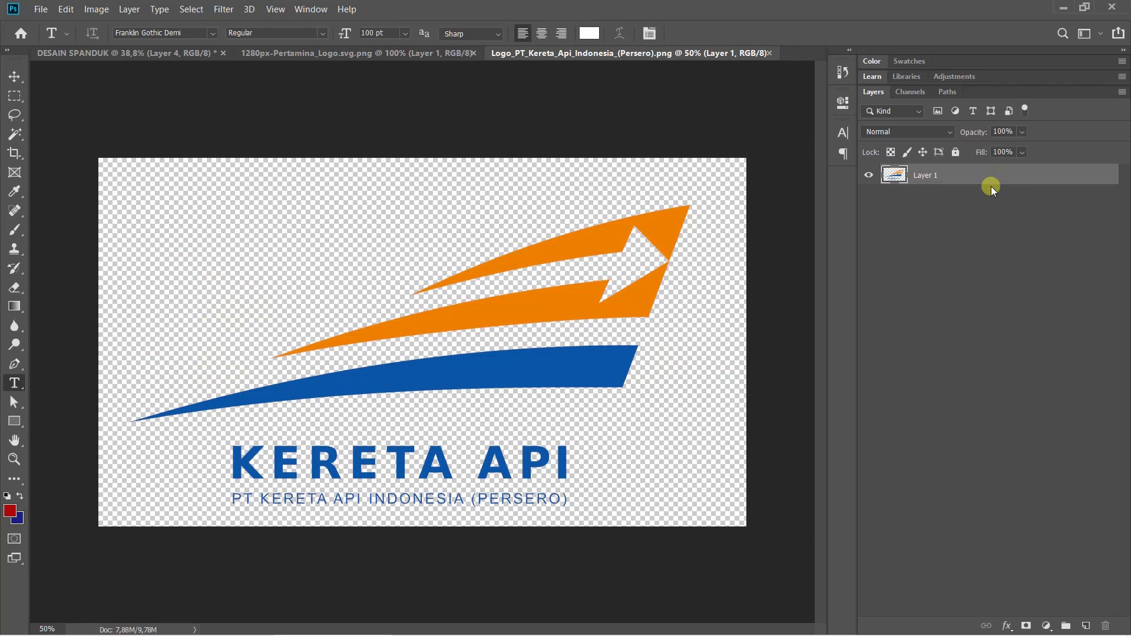
right_click(974, 169)
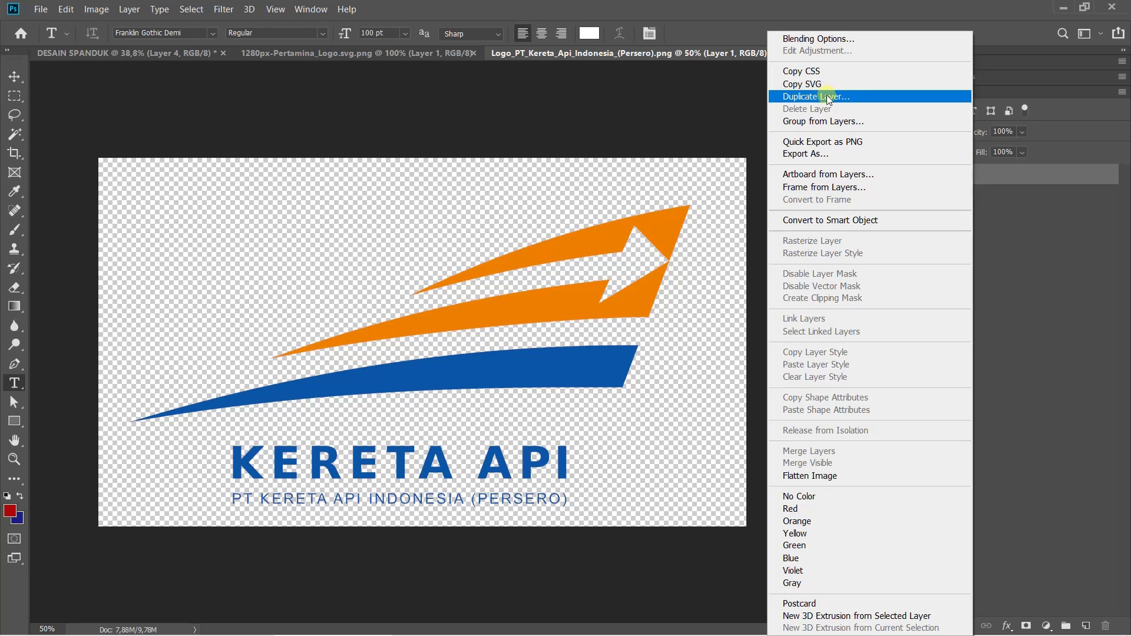
click(828, 97)
click(516, 228)
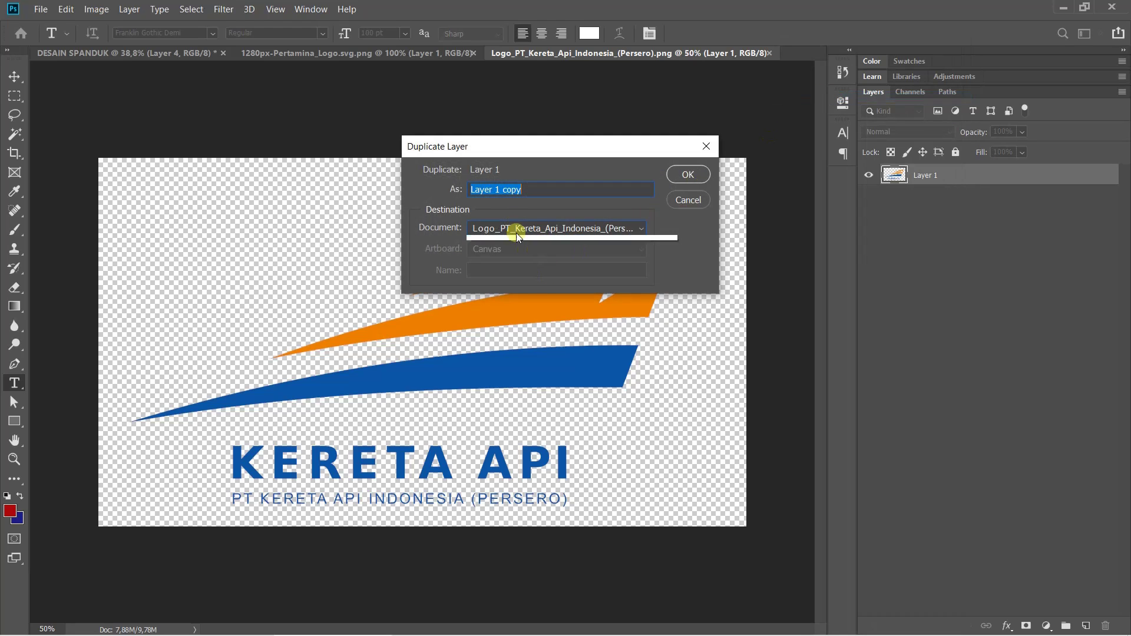
click(518, 242)
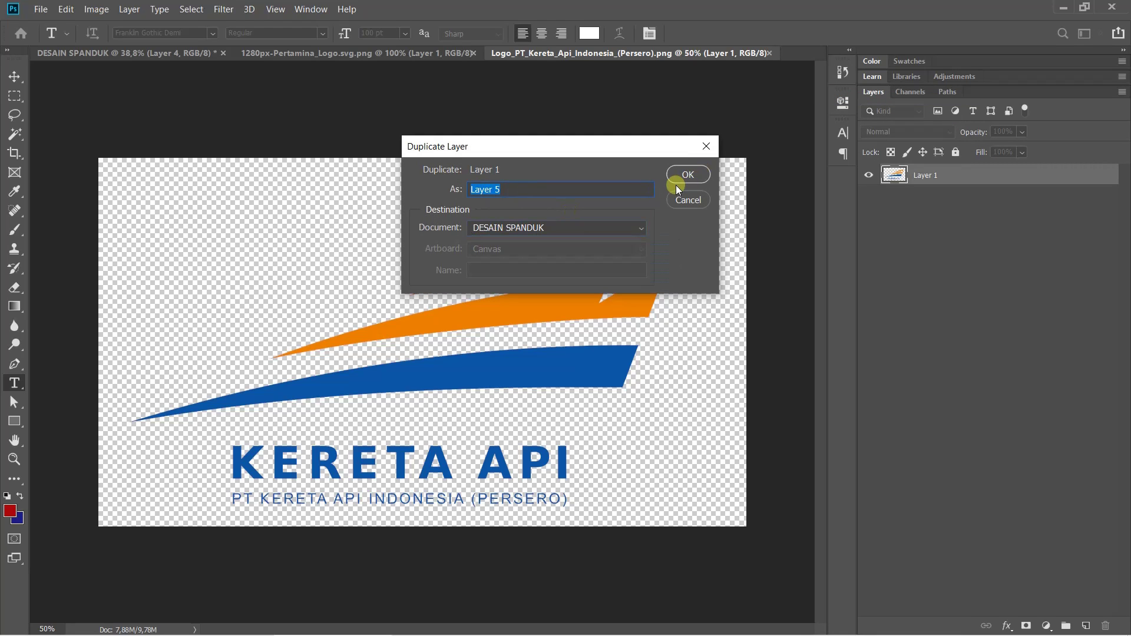
click(673, 179)
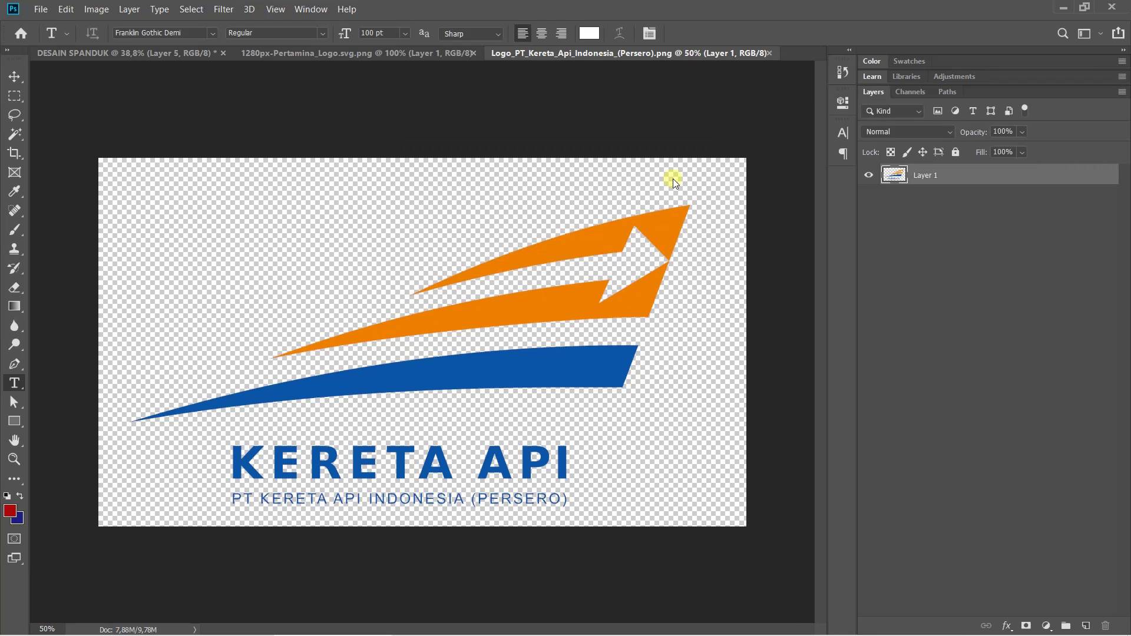
click(769, 53)
Shrink the Kereta Api logo (Layer 5) to about 22% and place it right of Garuda
click(133, 51)
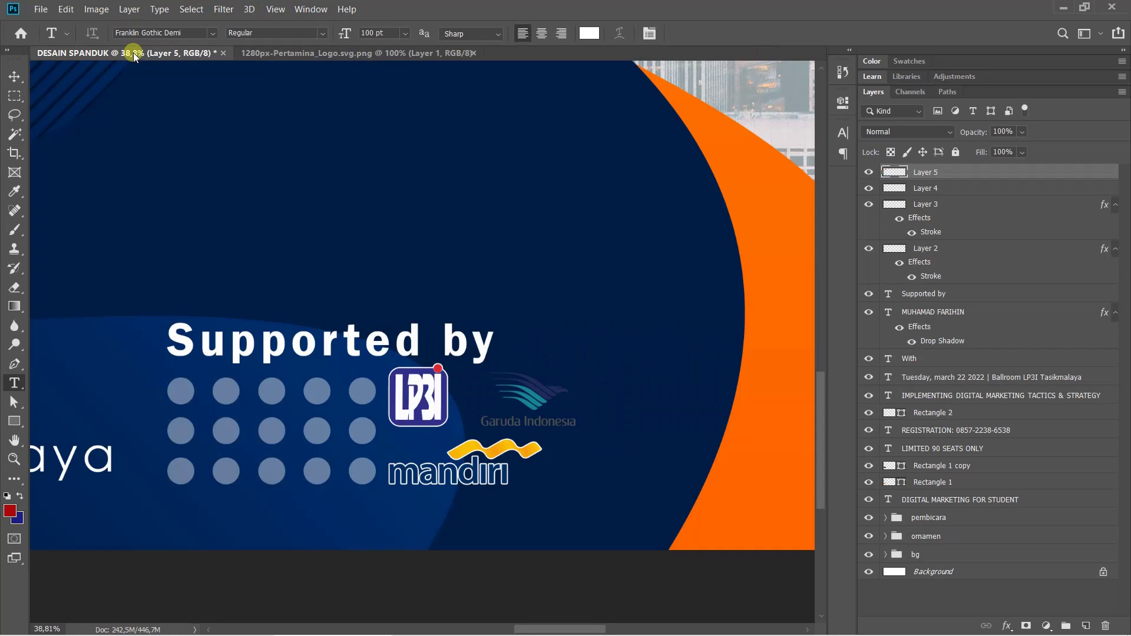
key(ctrl+0)
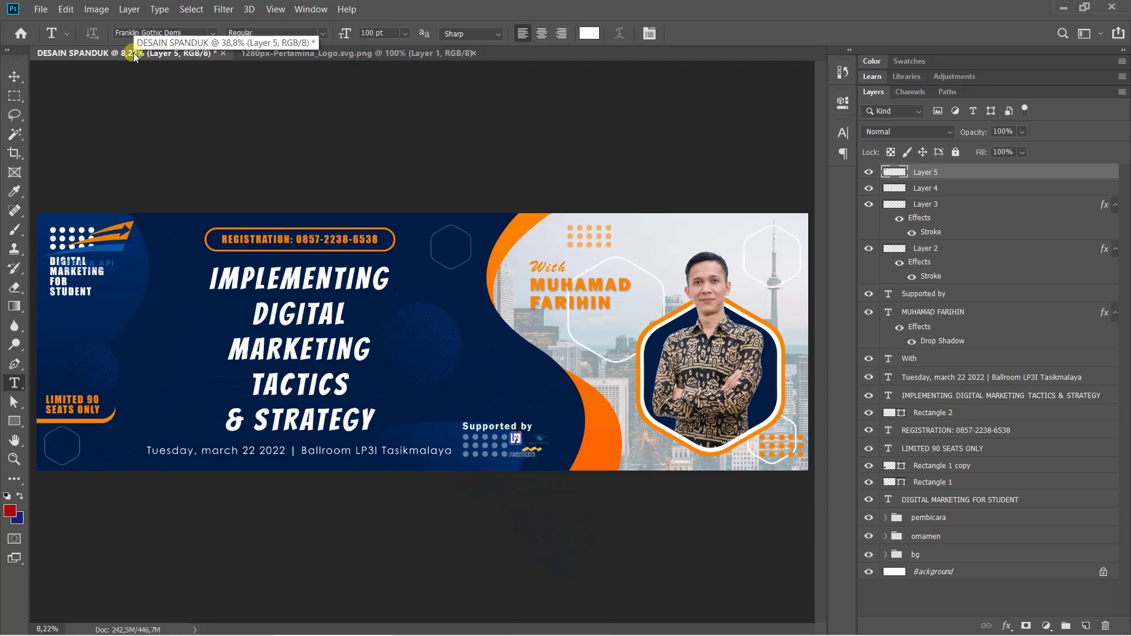
key(ctrl+t)
drag(101, 235, 544, 426)
scroll(544, 426, up, 2)
scroll(574, 427, up, 6)
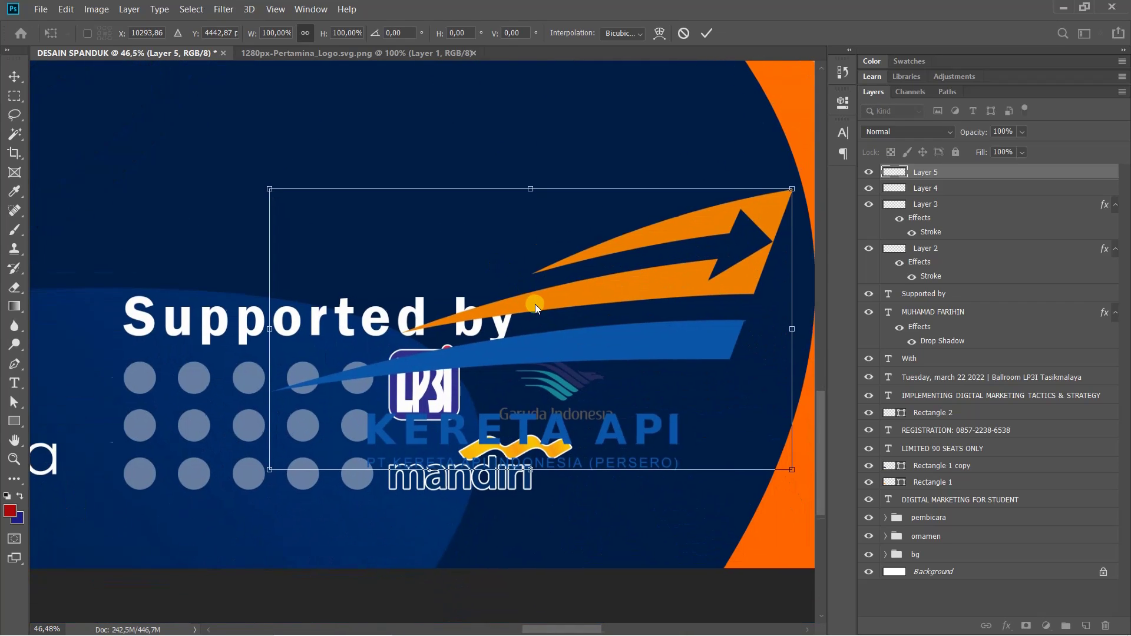
scroll(542, 260, down, 1)
drag(748, 160, 389, 397)
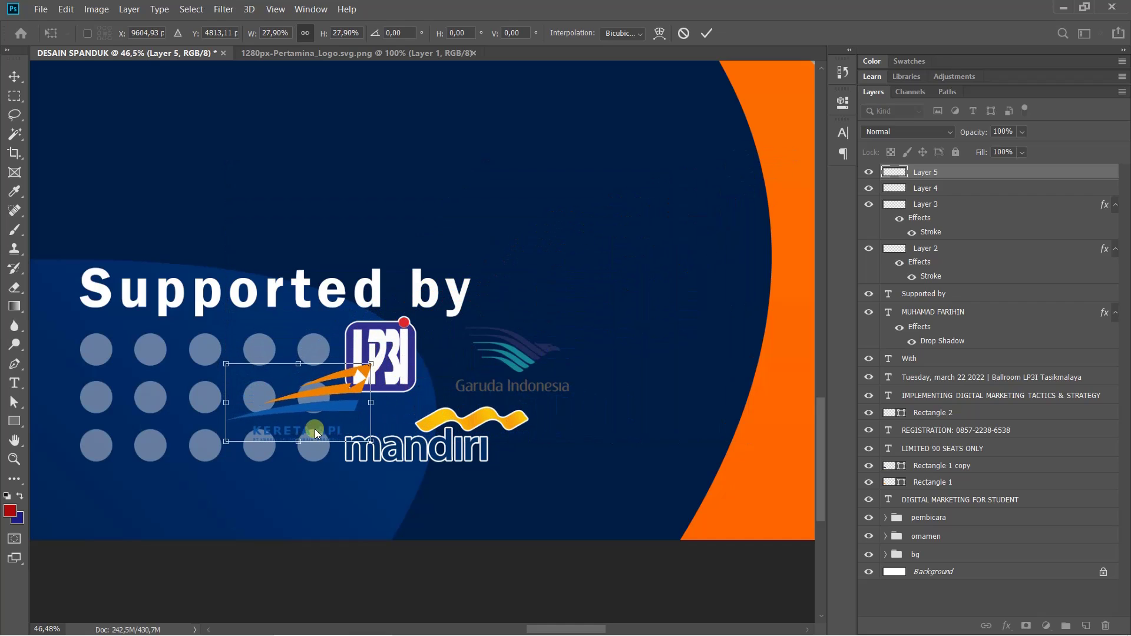
drag(318, 409, 695, 345)
key(Return)
Duplicate the Pertamina logo's Layer 1 into DESAIN SPANDUK as Layer 6
key(t)
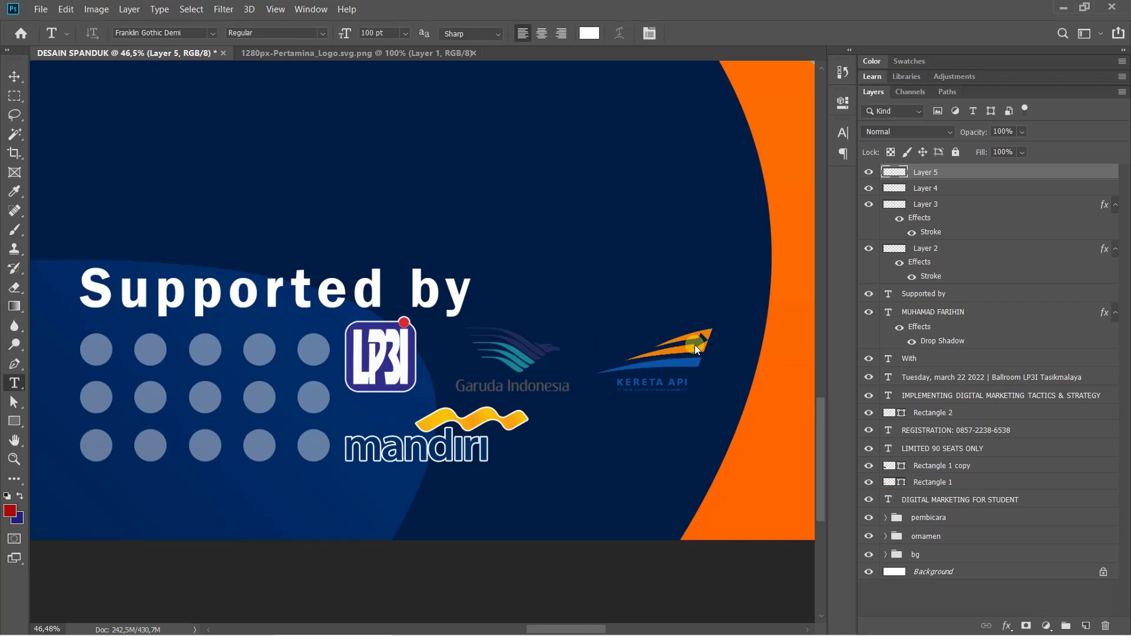
click(372, 52)
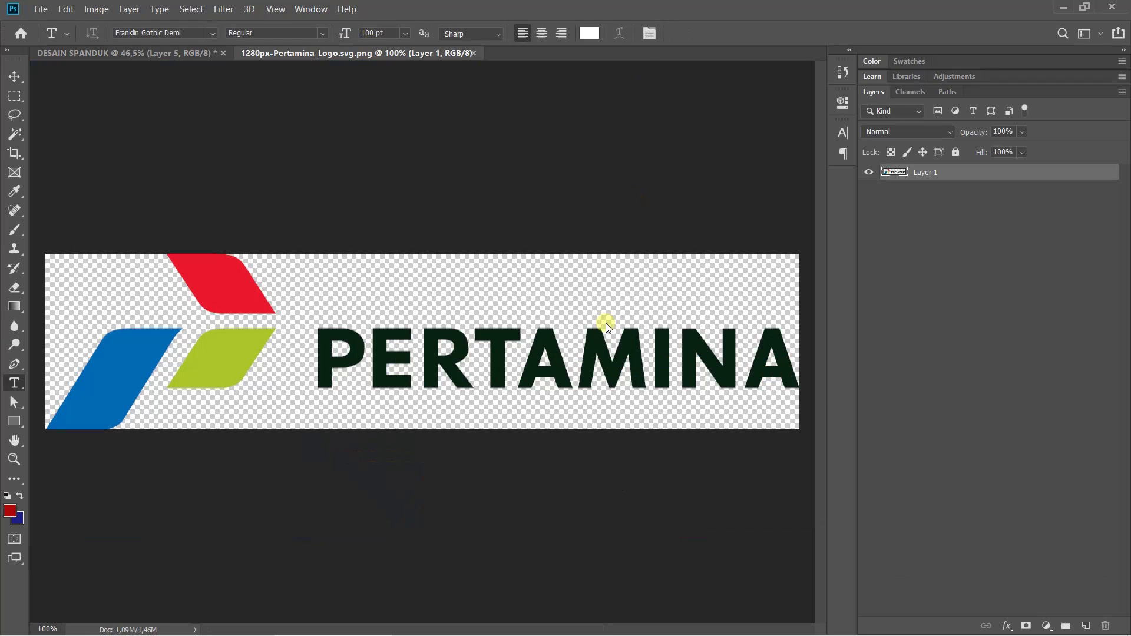
right_click(945, 172)
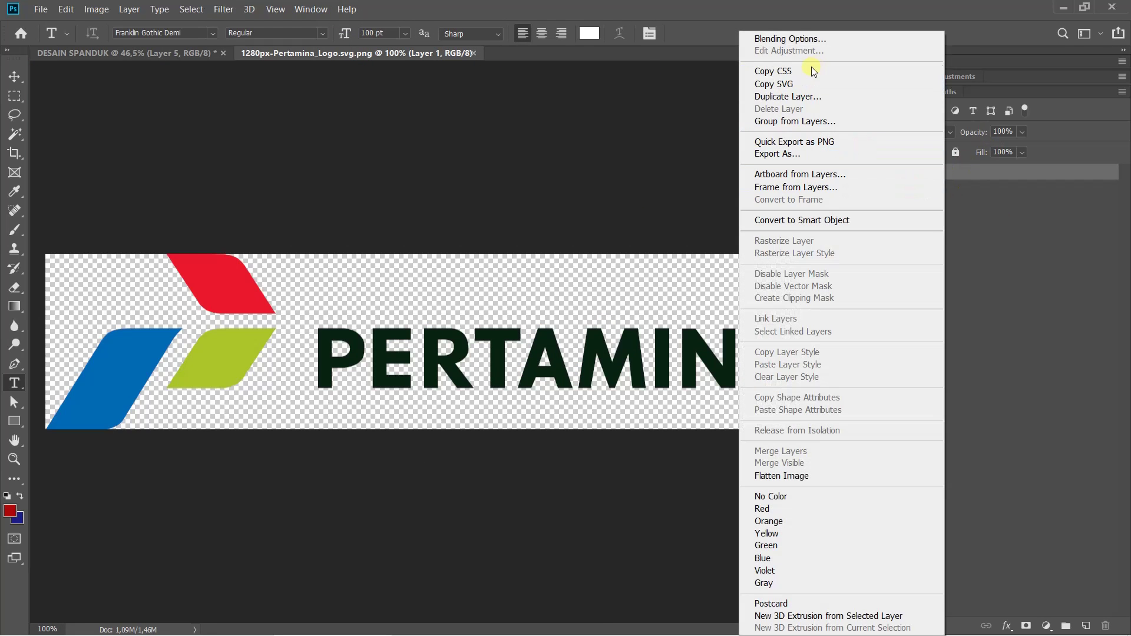
click(801, 99)
click(507, 228)
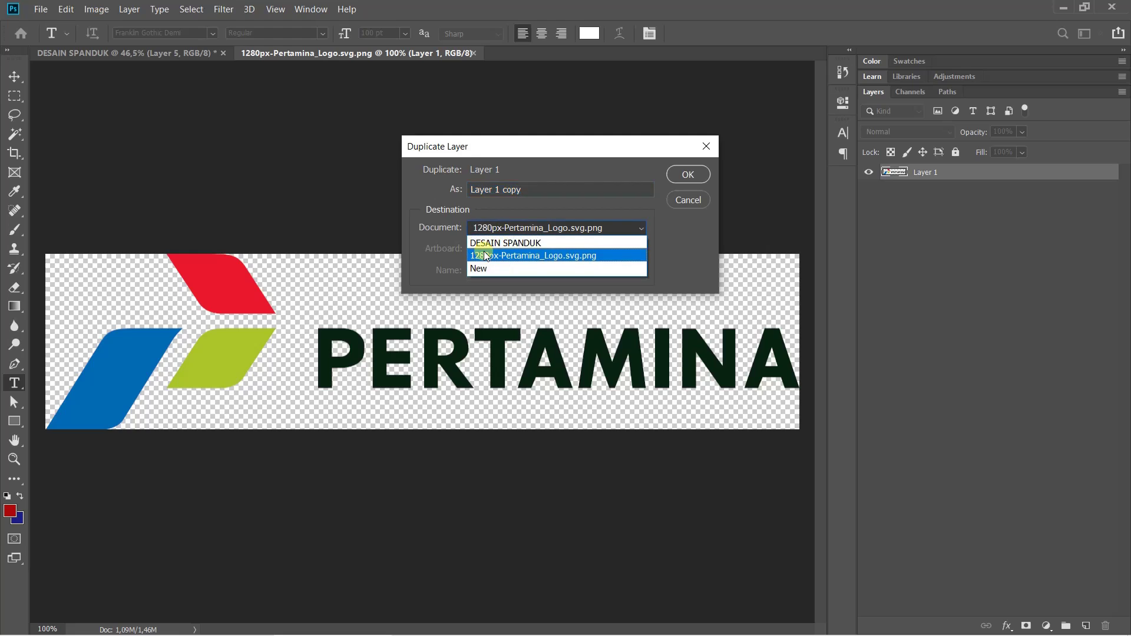
click(480, 243)
click(689, 174)
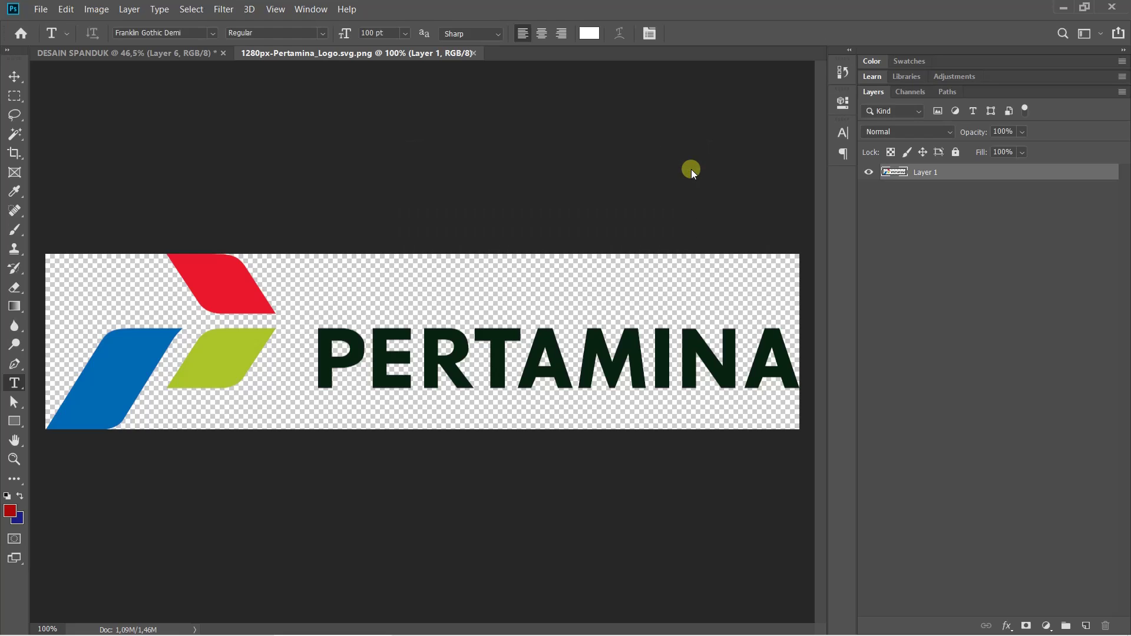
Close the Pertamina file and scale its logo to about 49% beside mandiri
click(473, 53)
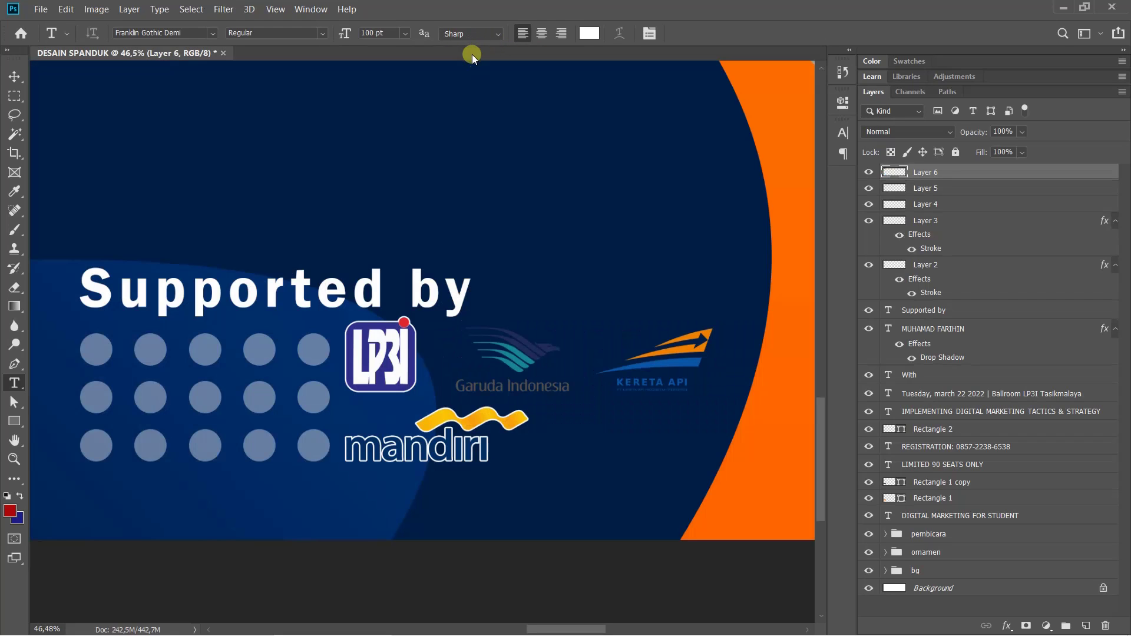
key(ctrl+0)
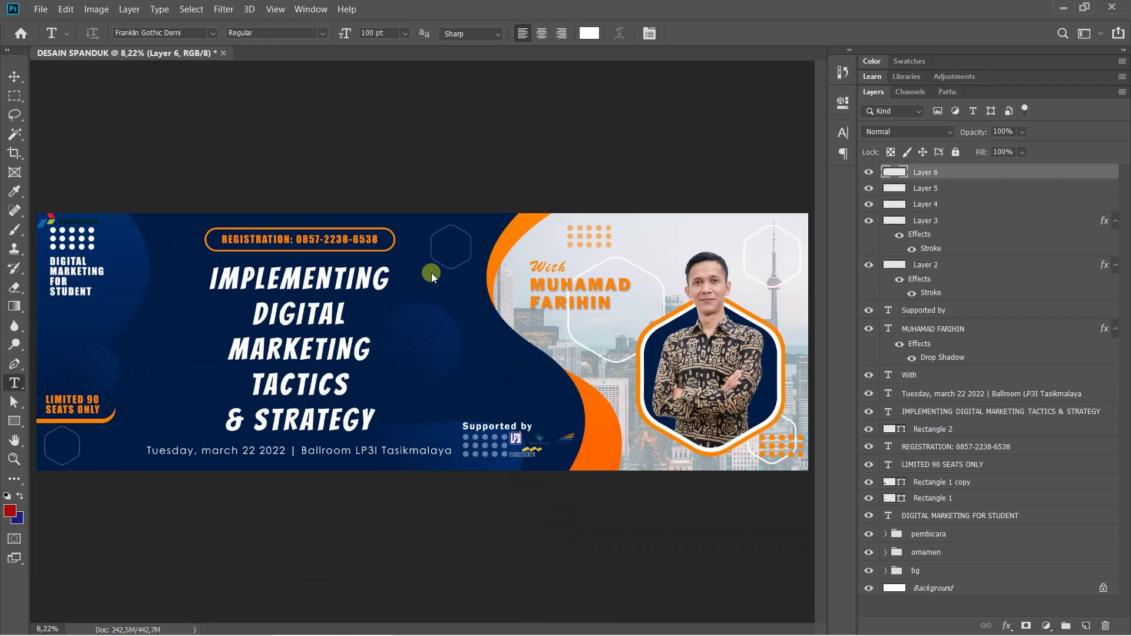
key(ctrl+t)
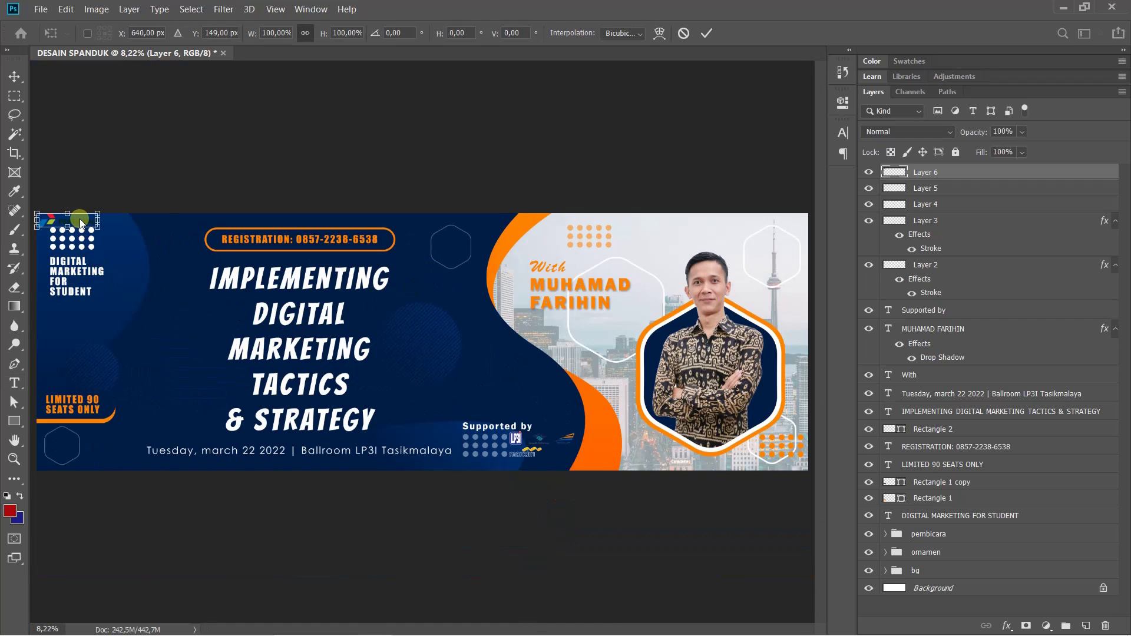
drag(79, 218, 568, 450)
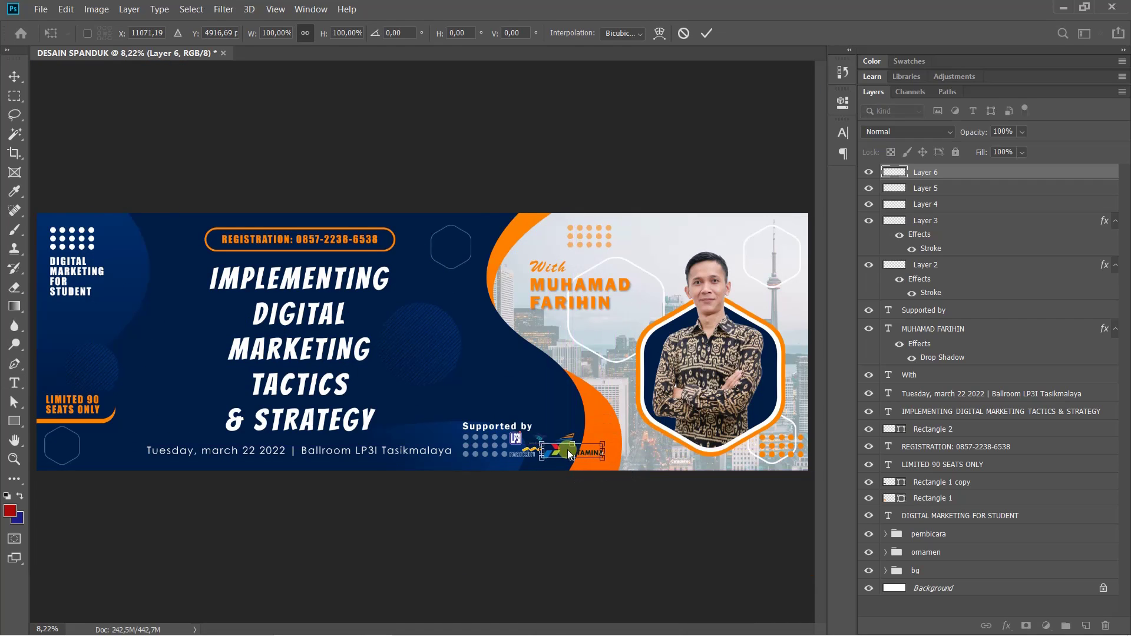
scroll(568, 451, up, 5)
scroll(684, 458, up, 3)
scroll(709, 459, down, 2)
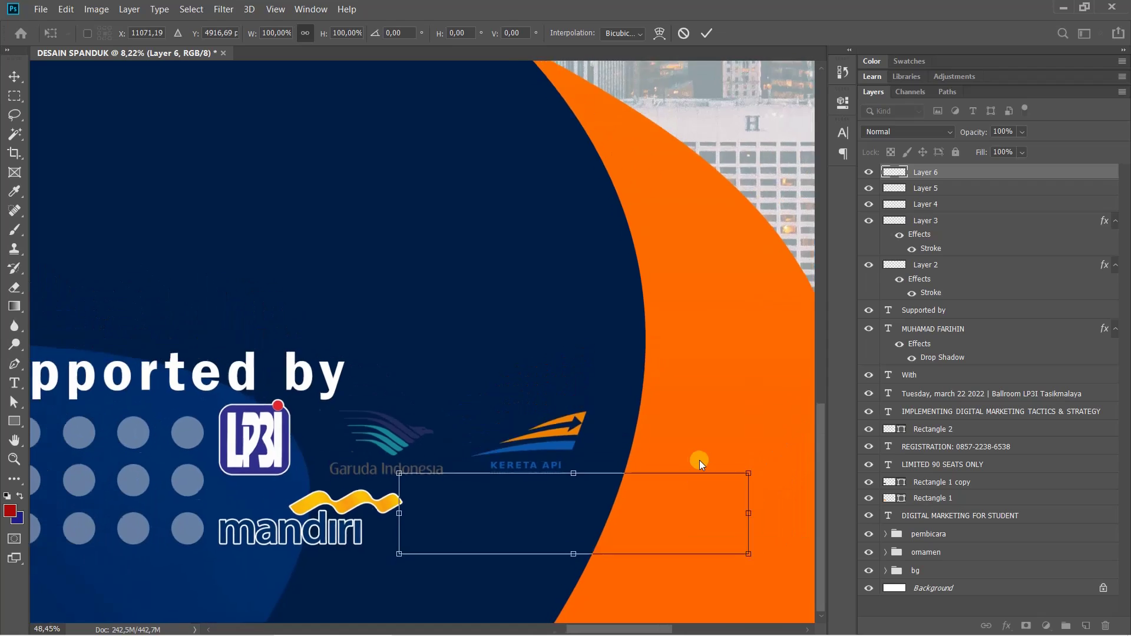
drag(734, 478, 575, 530)
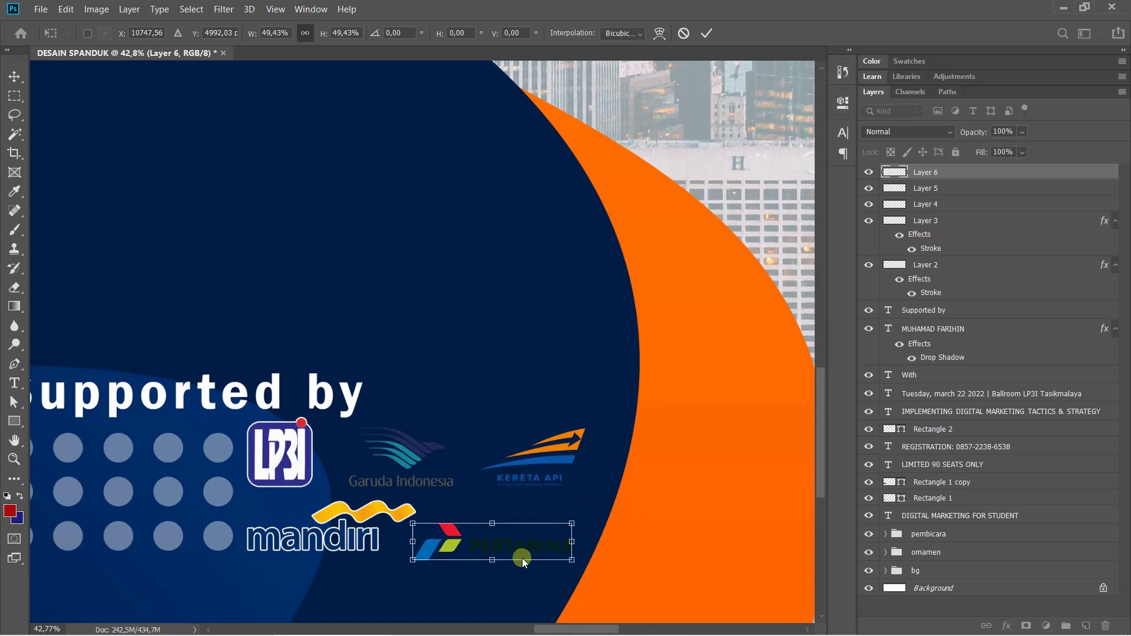
drag(513, 550, 525, 535)
key(Return)
key(t)
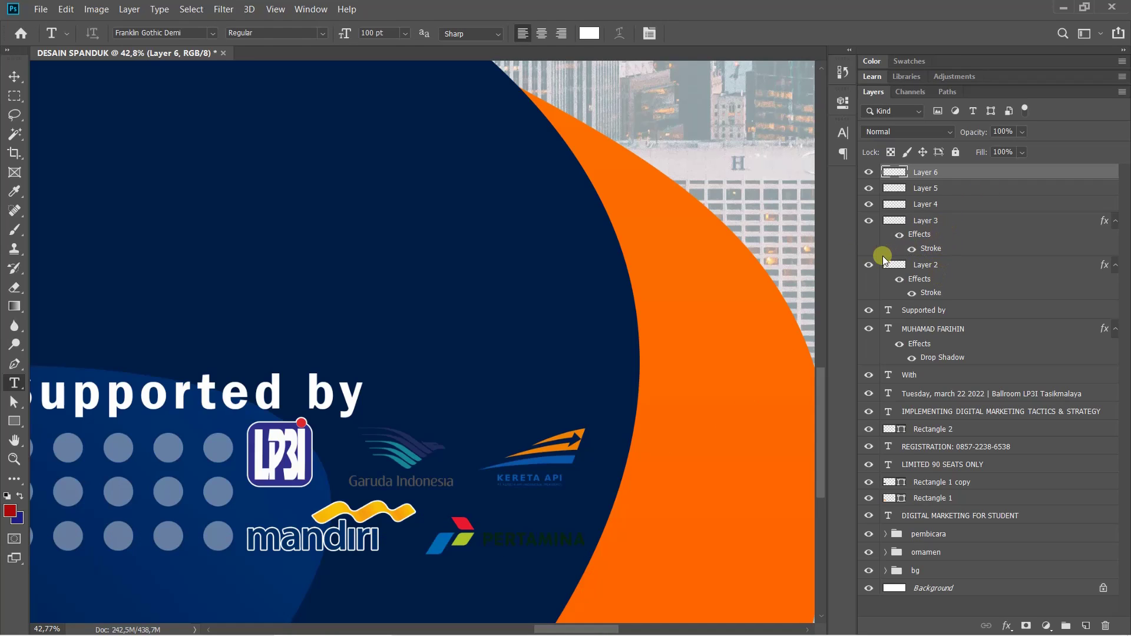
Shrink the mandiri logo on Layer 2 slightly, to about 94%
click(867, 265)
click(867, 265)
click(935, 262)
key(ctrl+t)
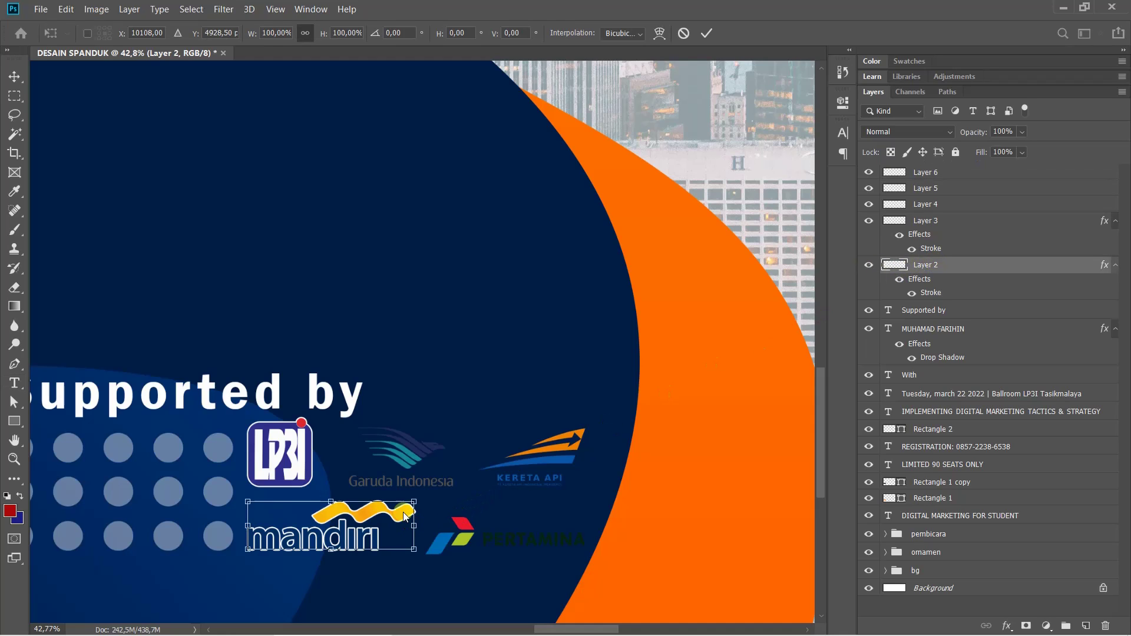
drag(416, 499, 405, 503)
key(Return)
Add a white outside Stroke effect to the Pertamina logo on Layer 6
key(t)
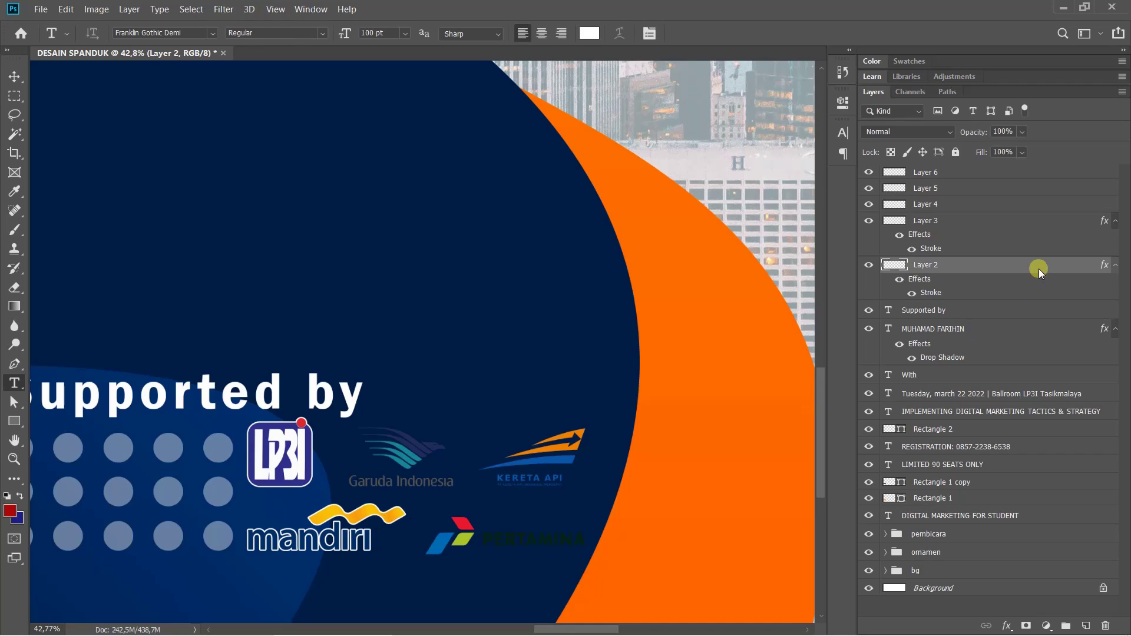
click(971, 171)
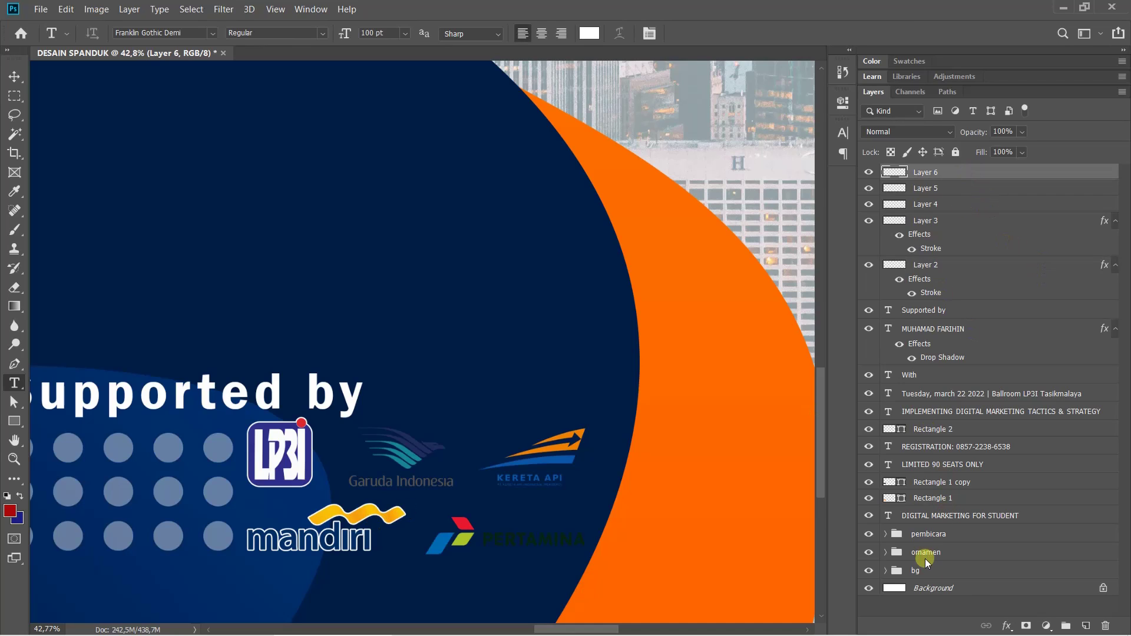
click(1005, 627)
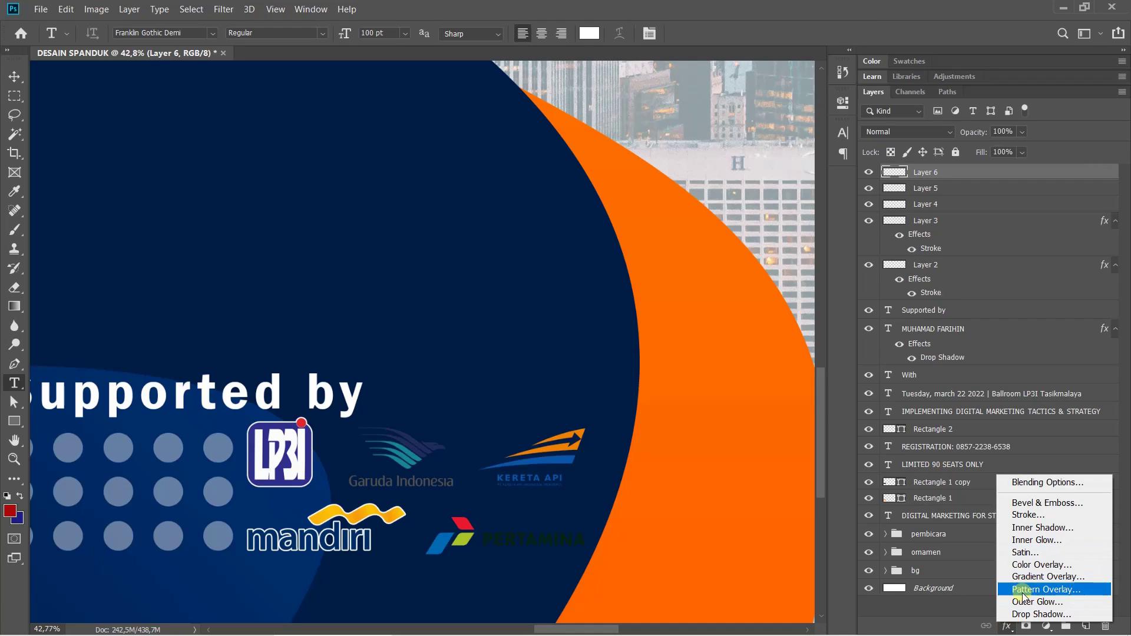
click(1028, 515)
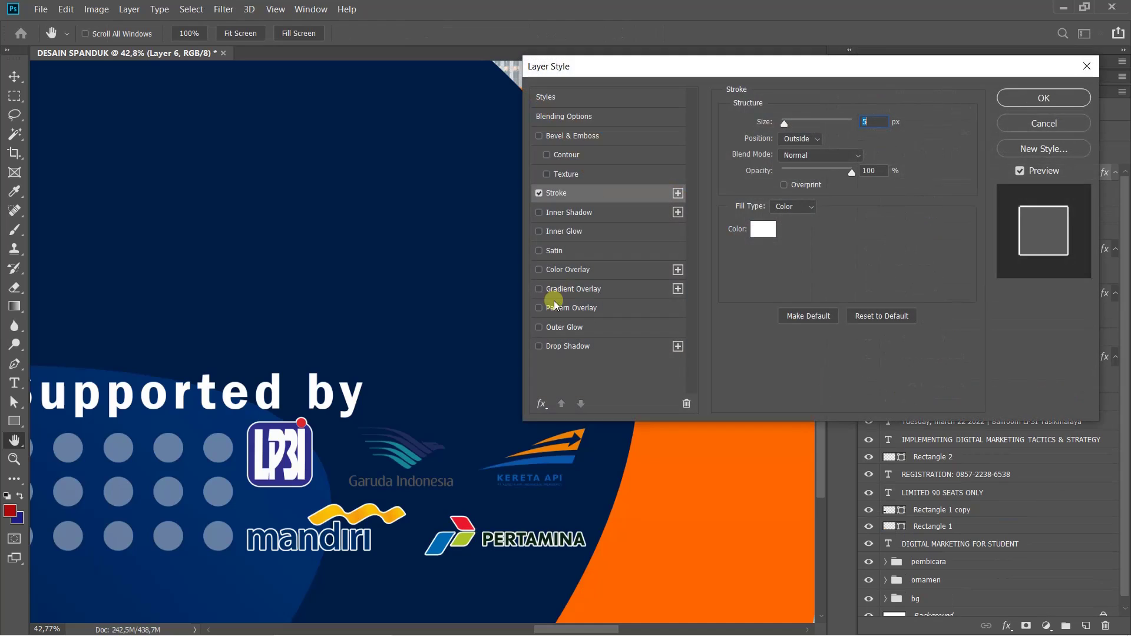
click(1044, 98)
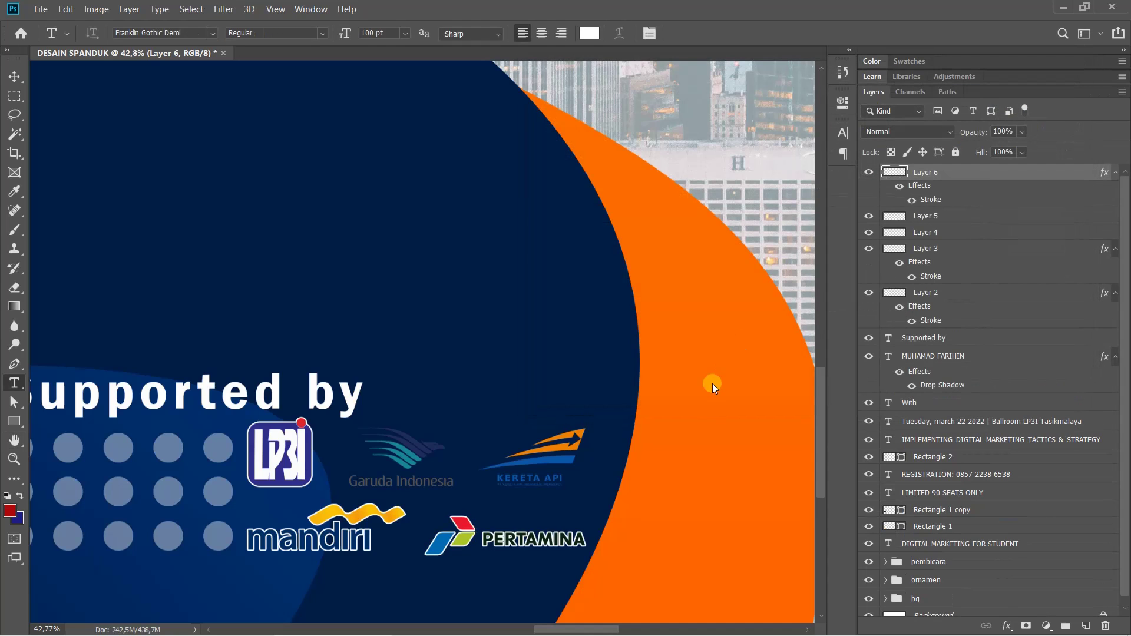
Try nudging the Pertamina logo, cancel the move, and fit the banner on screen
key(ctrl+t)
drag(526, 543, 519, 544)
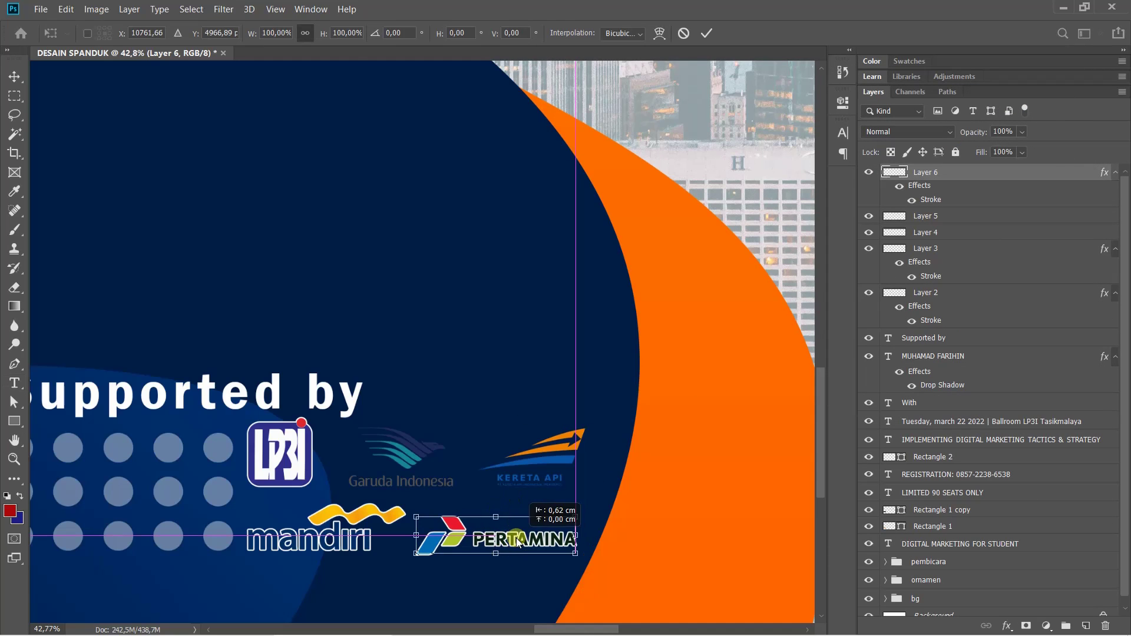
key(Escape)
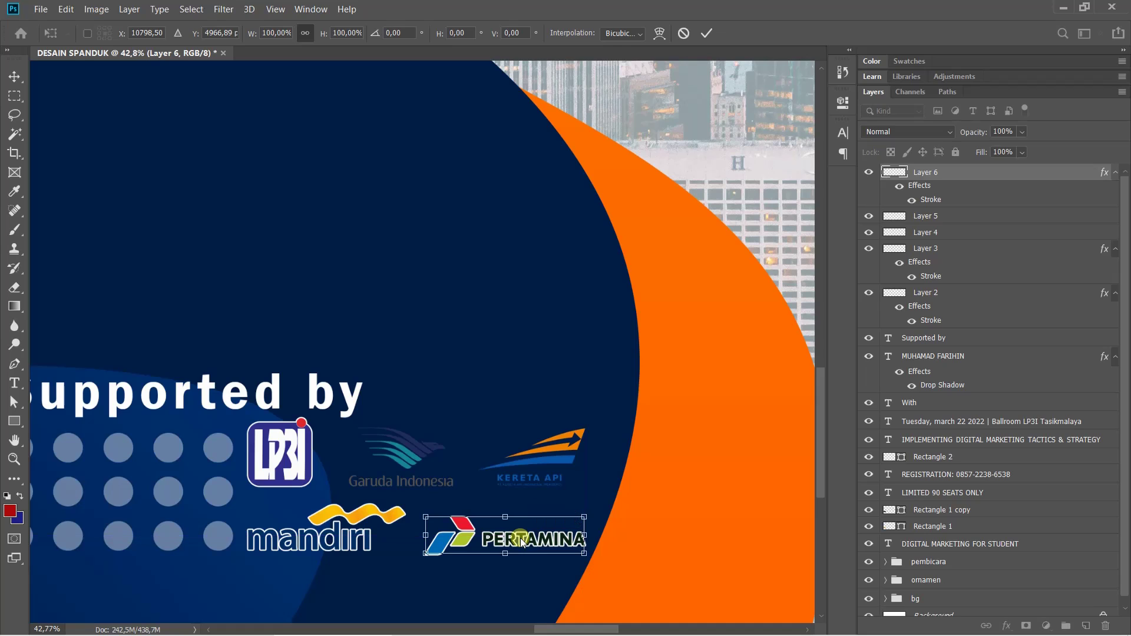
key(t)
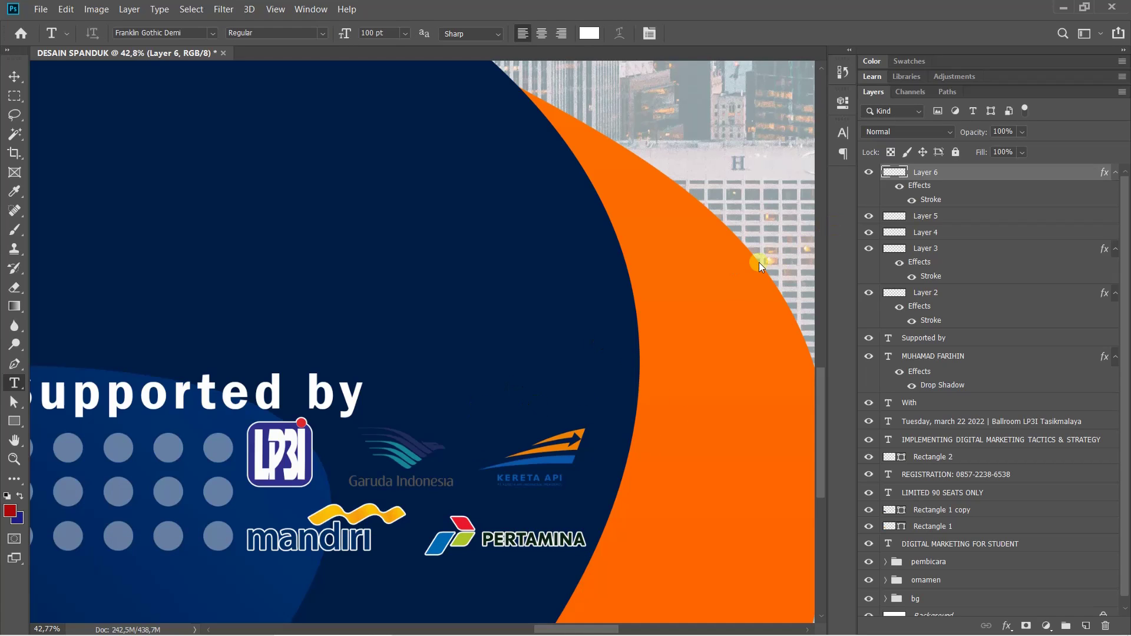
key(ctrl+0)
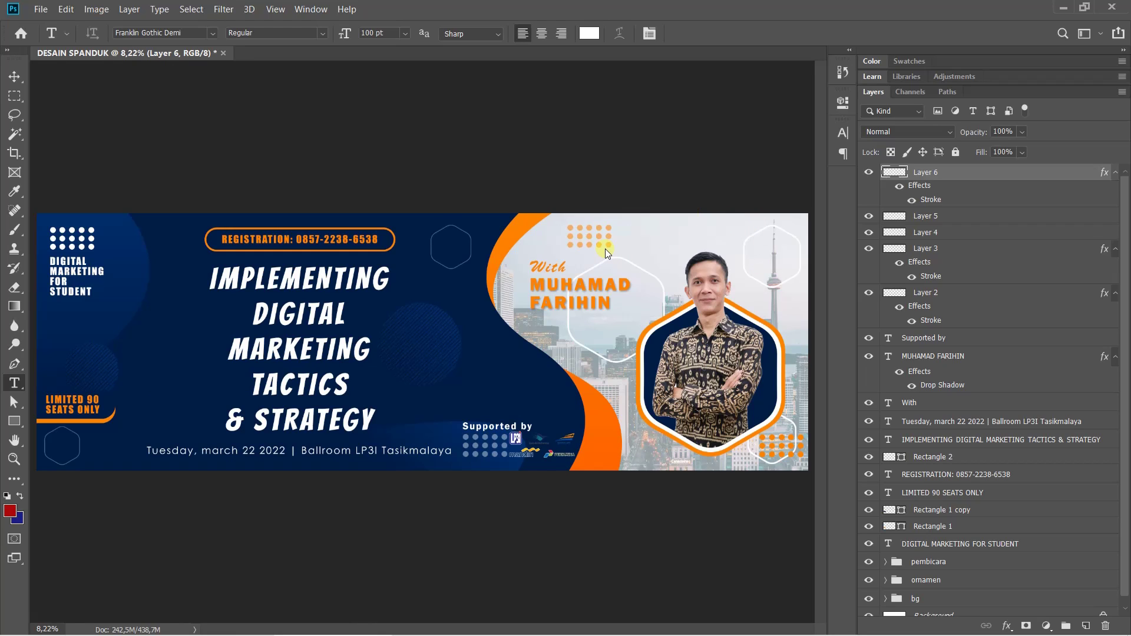
Show the DESAIN SPANDUK banner in Full Screen Mode, zoomed to fill the screen width
key(f)
key(f)
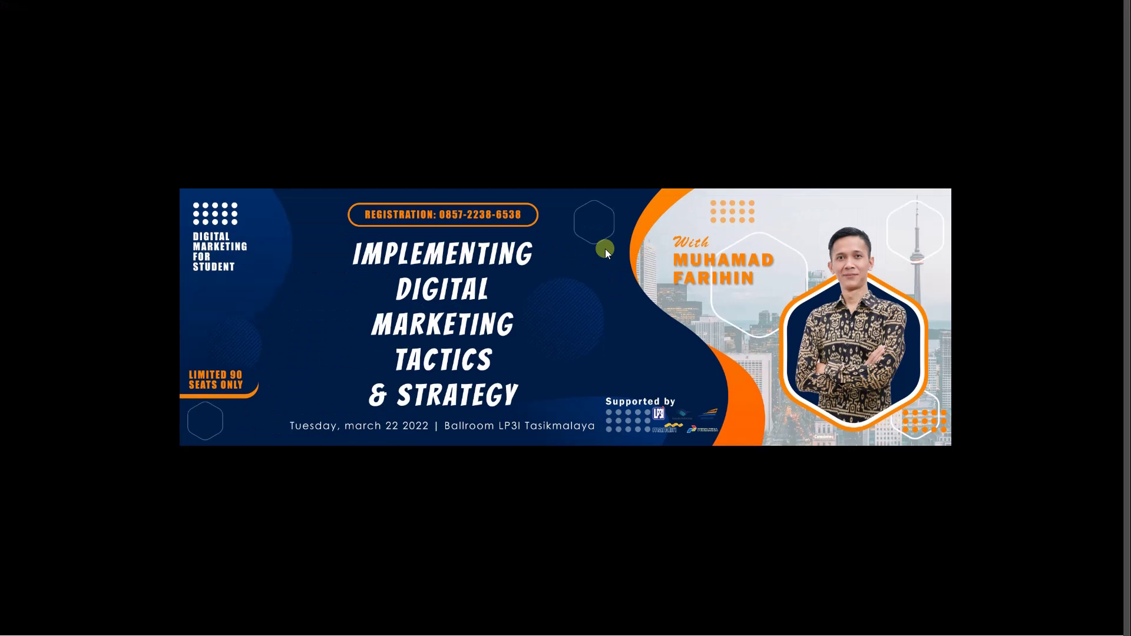
key(ctrl+plus)
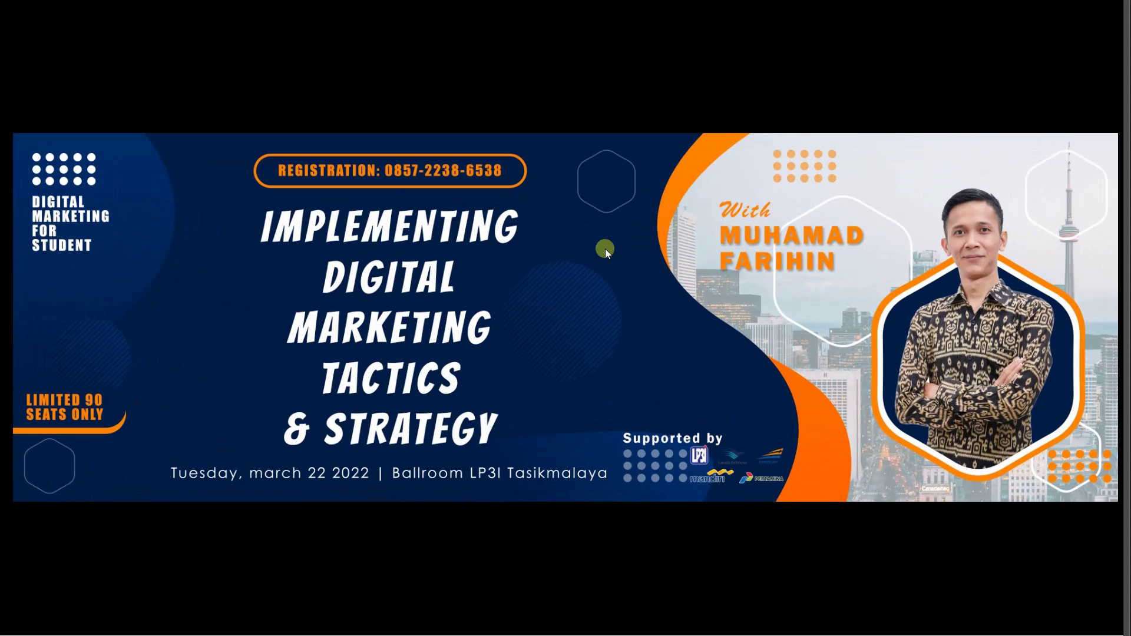